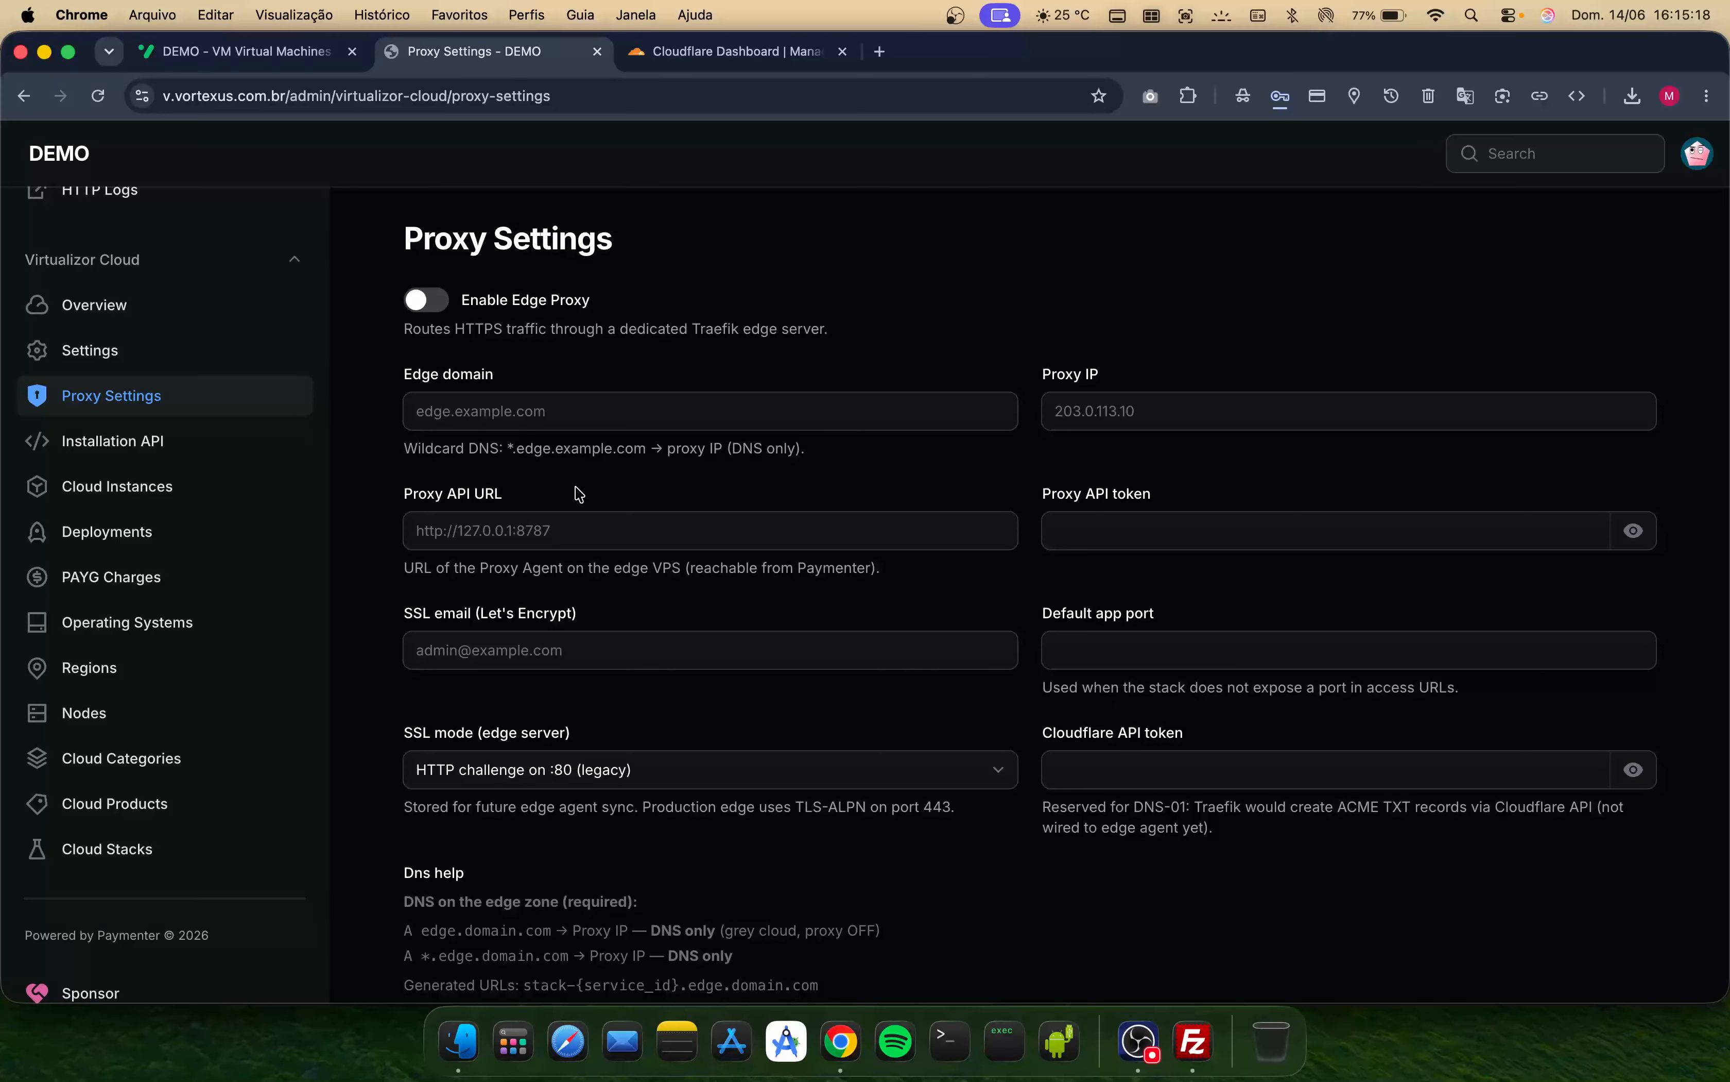
- Start a new cloud server deployment using the 'By your needs' custom resources category
left_click(252, 54)
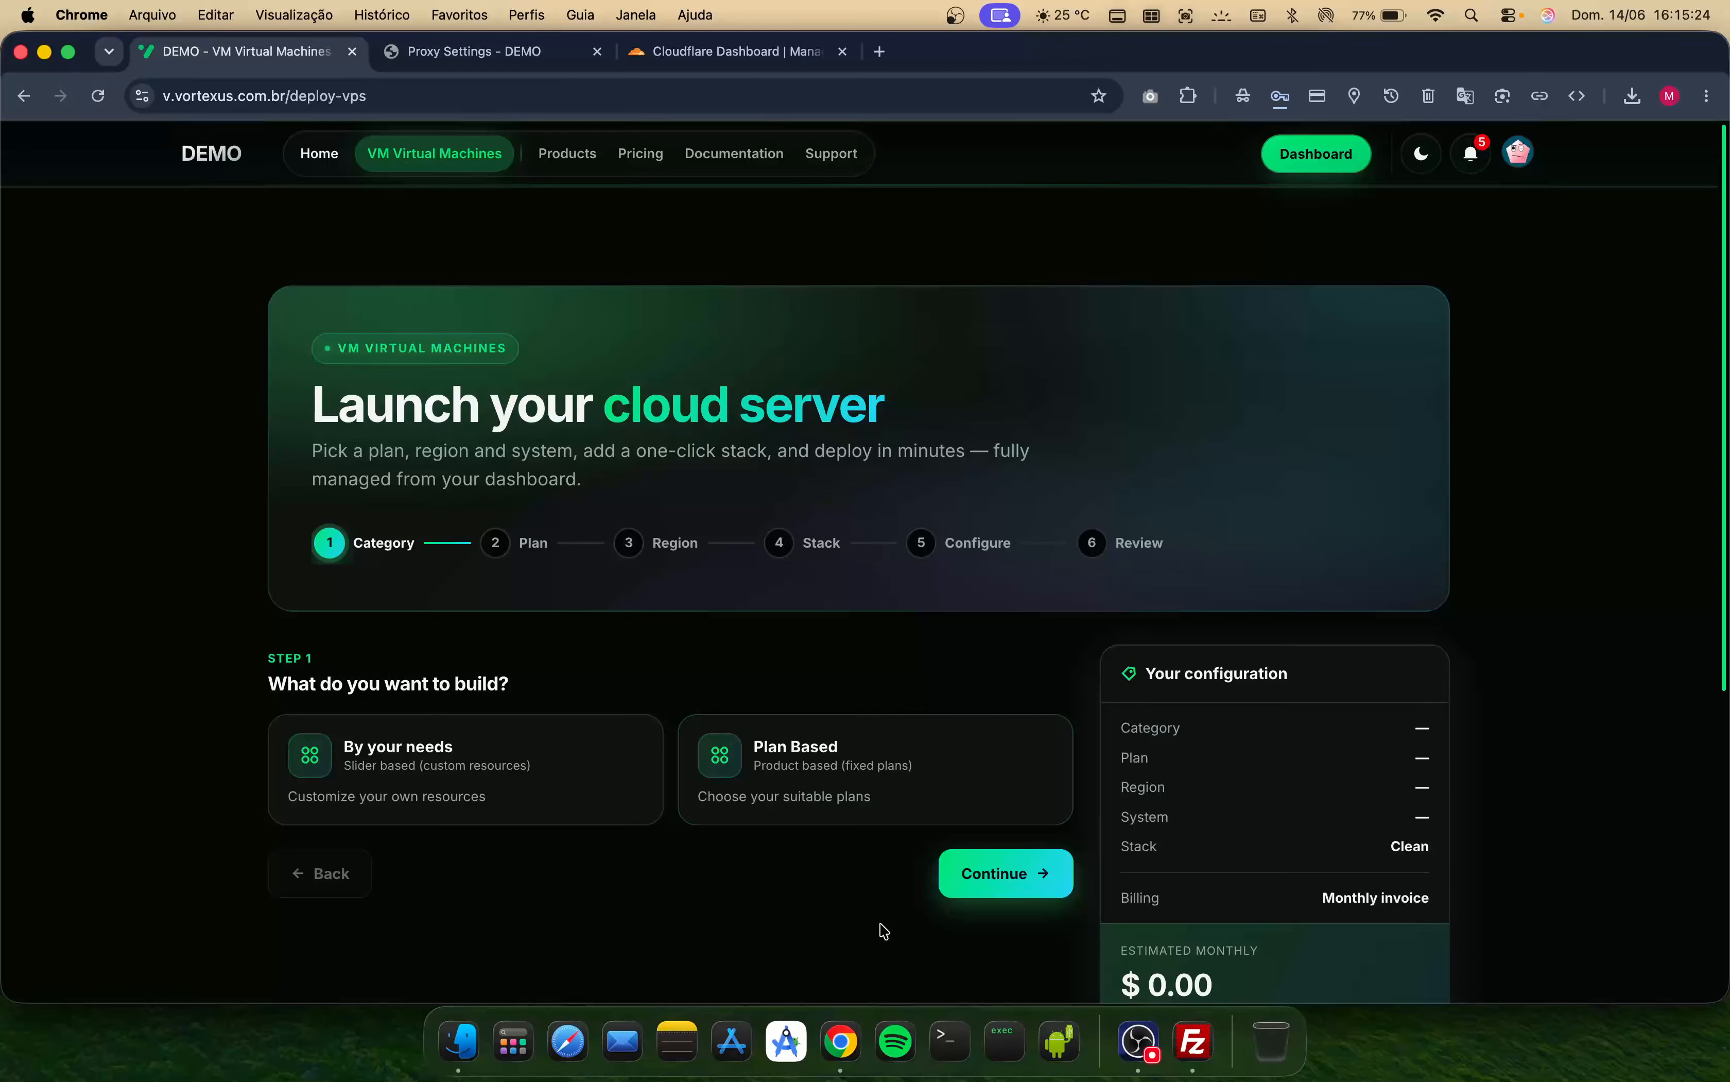
left_click(572, 787)
scroll(776, 867, "down", 5)
- Size the server to 6 vCPU, 8 GB RAM and 70 GB disk
left_click_drag(300, 344, 563, 356)
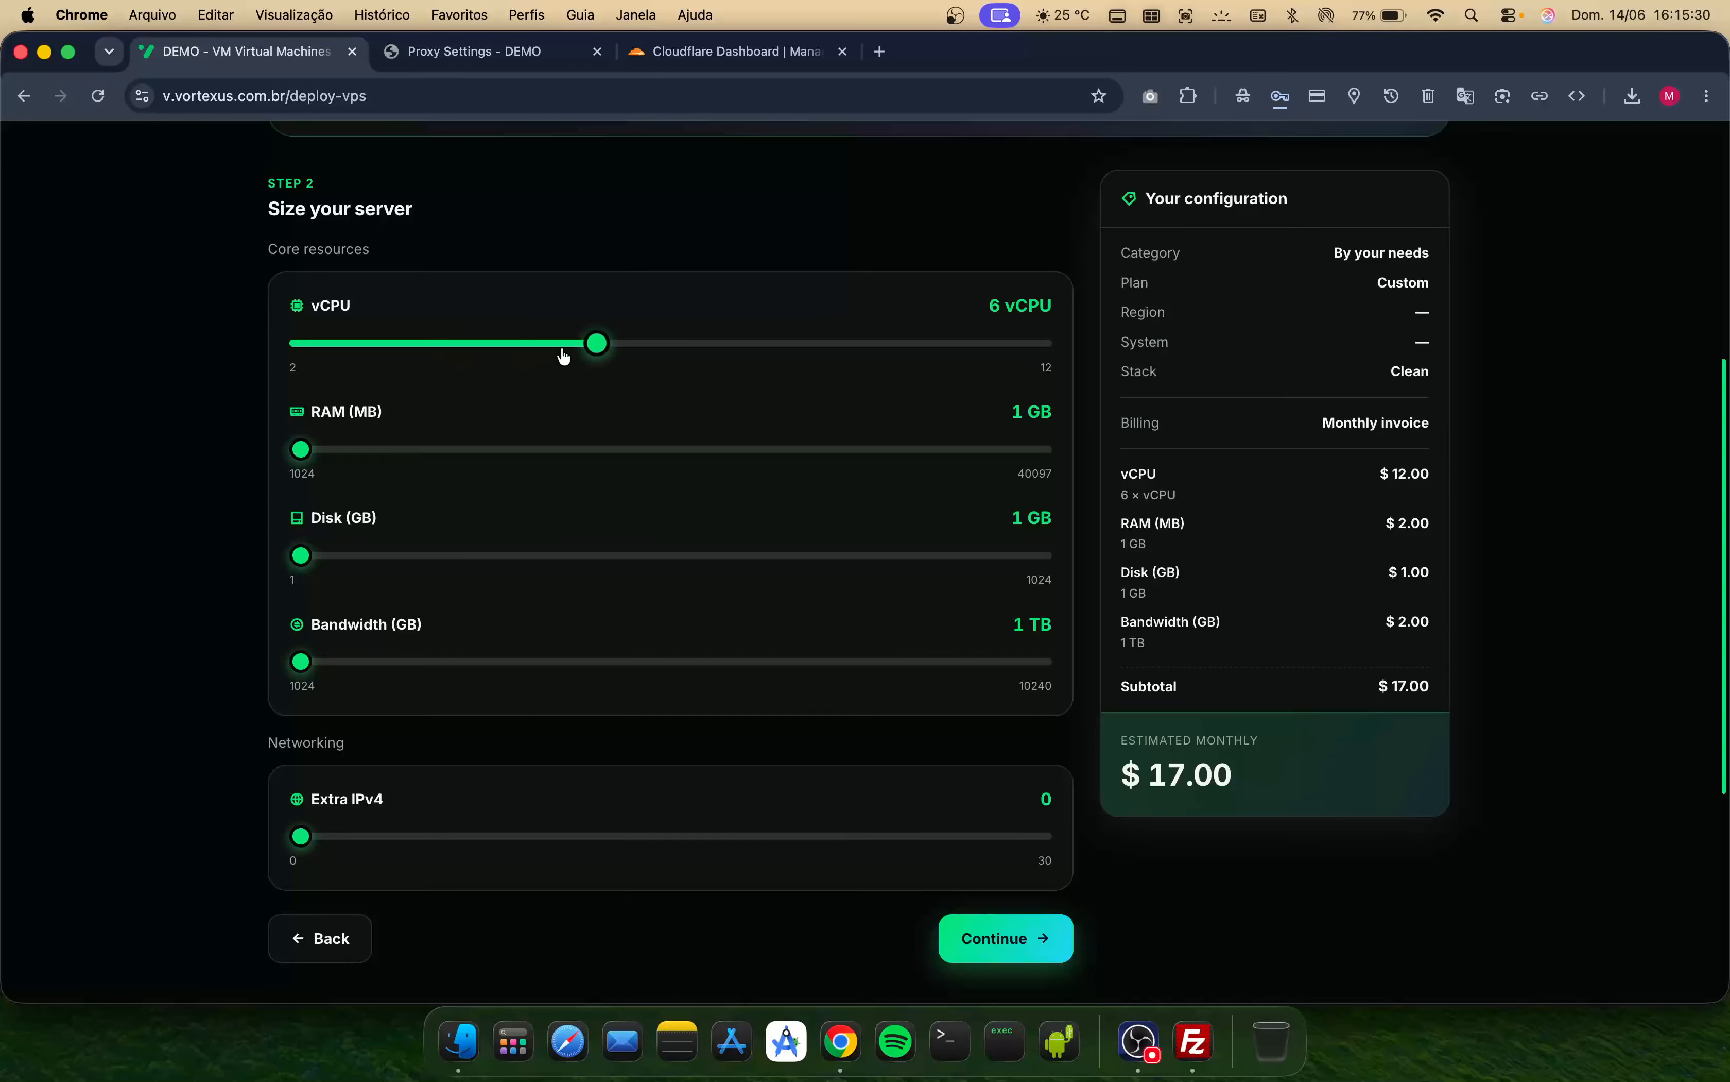
left_click_drag(301, 450, 440, 469)
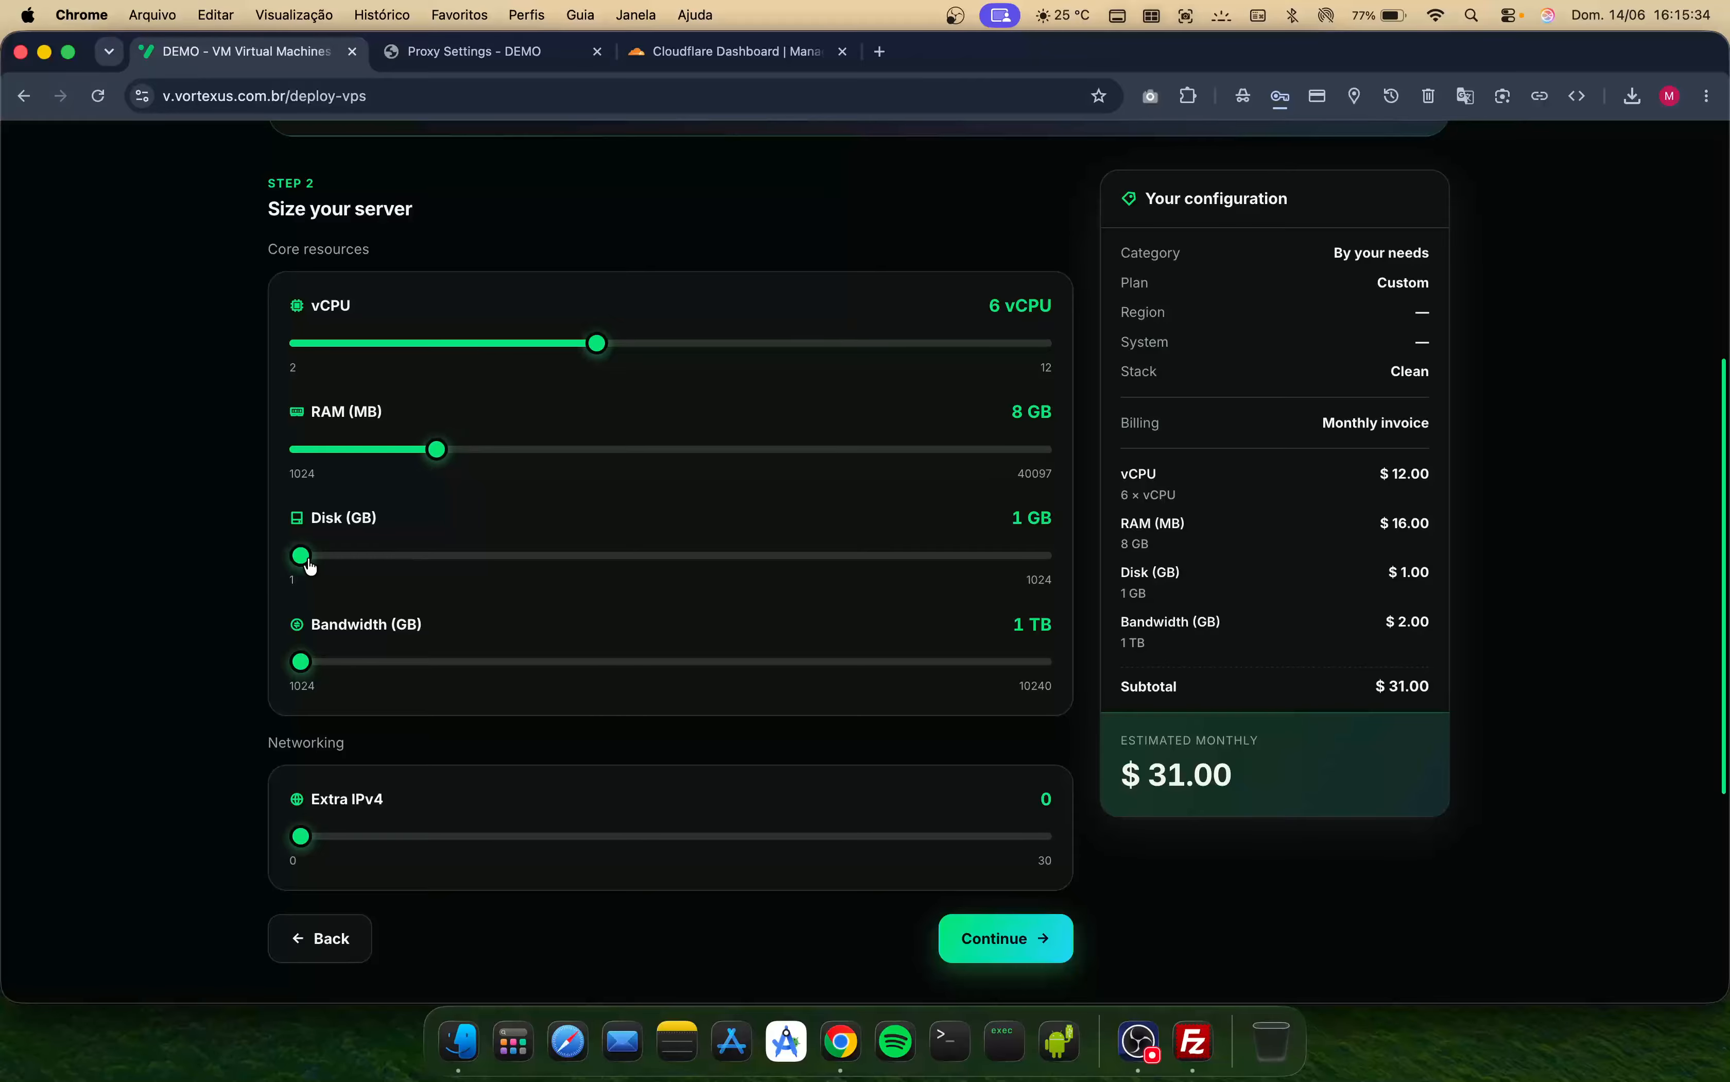
left_click_drag(303, 557, 350, 555)
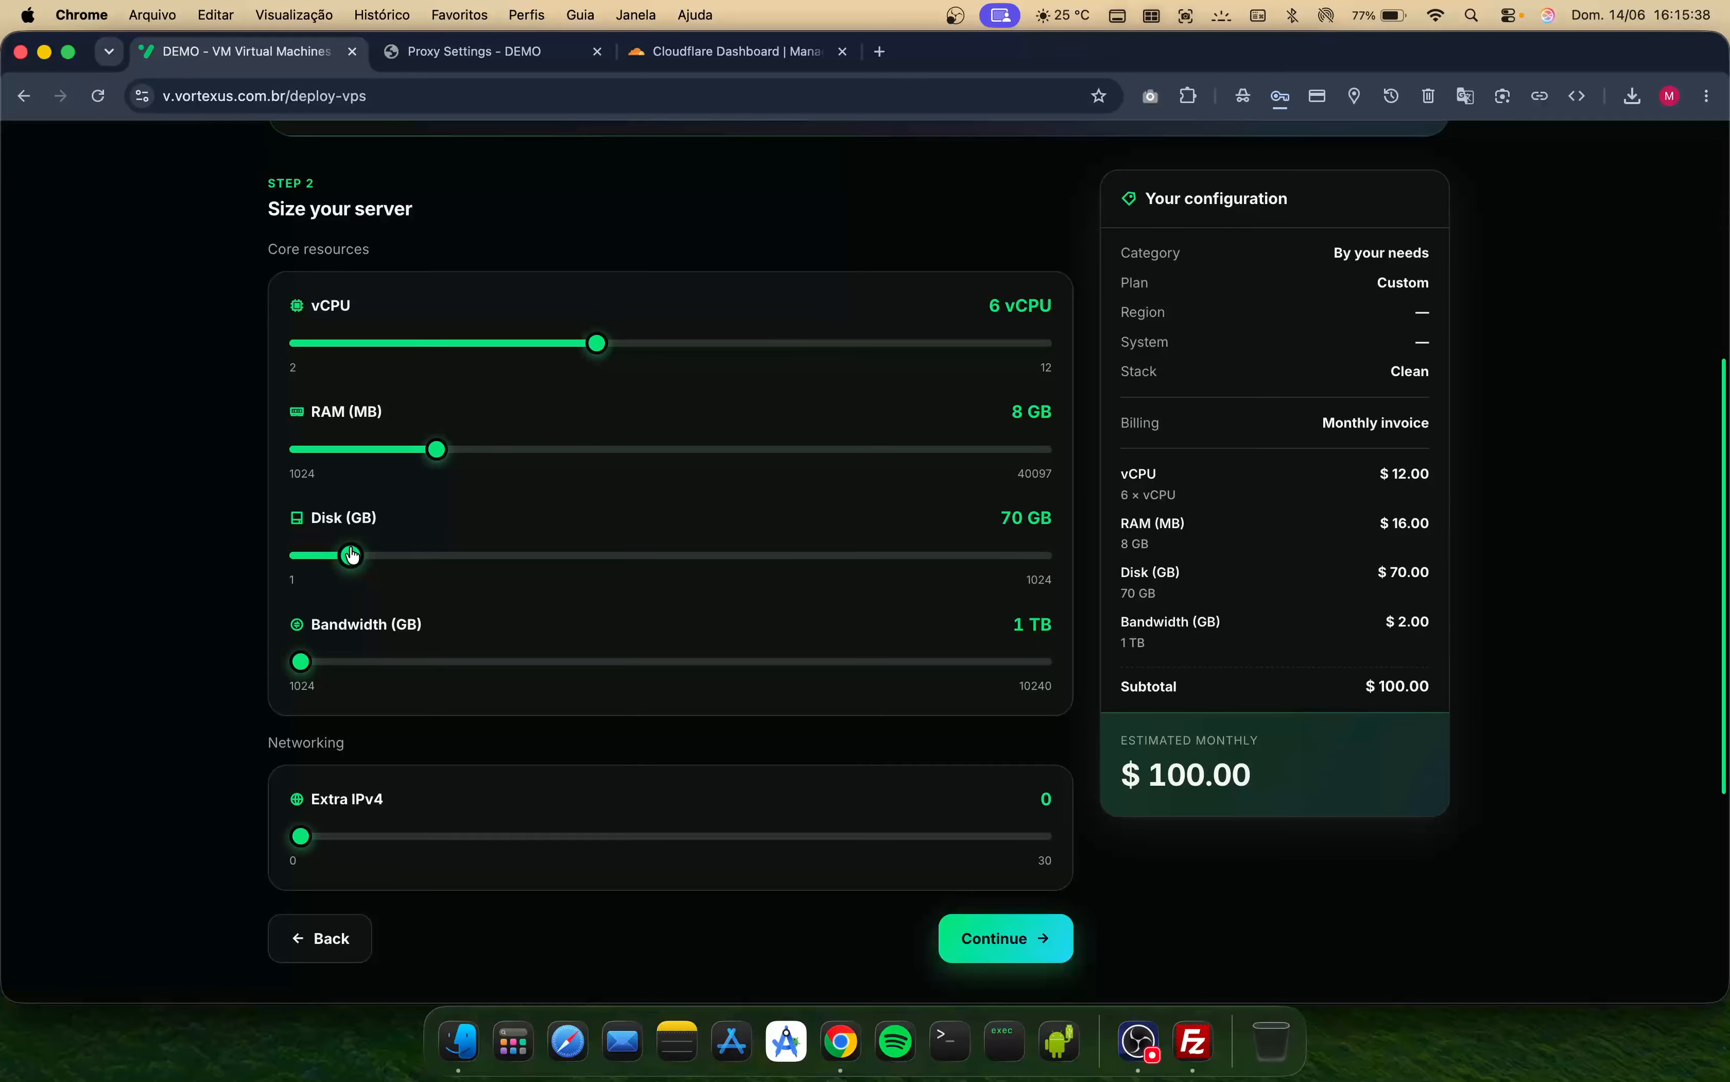
- Select the Poland (Warsaw) region and the Ubuntu 22.04 LTS operating system
scroll(444, 815, "down", 4)
left_click(951, 806)
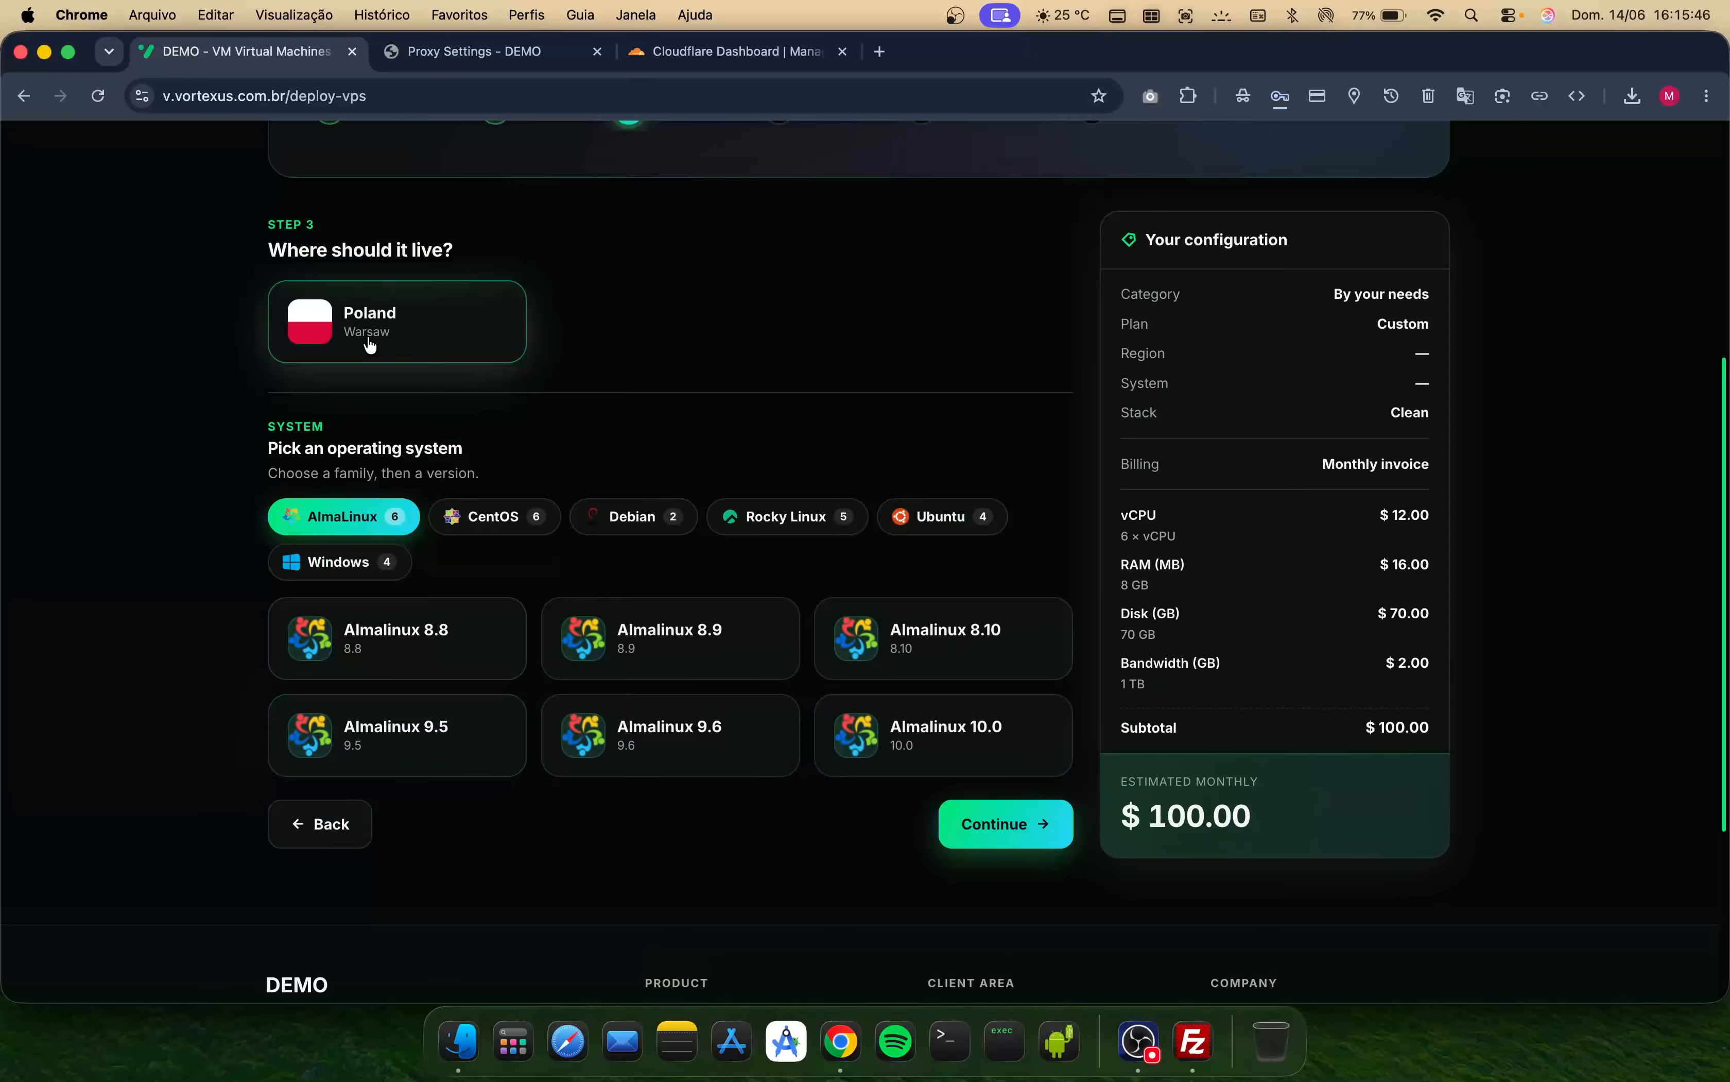
scroll(409, 438, "up", 1)
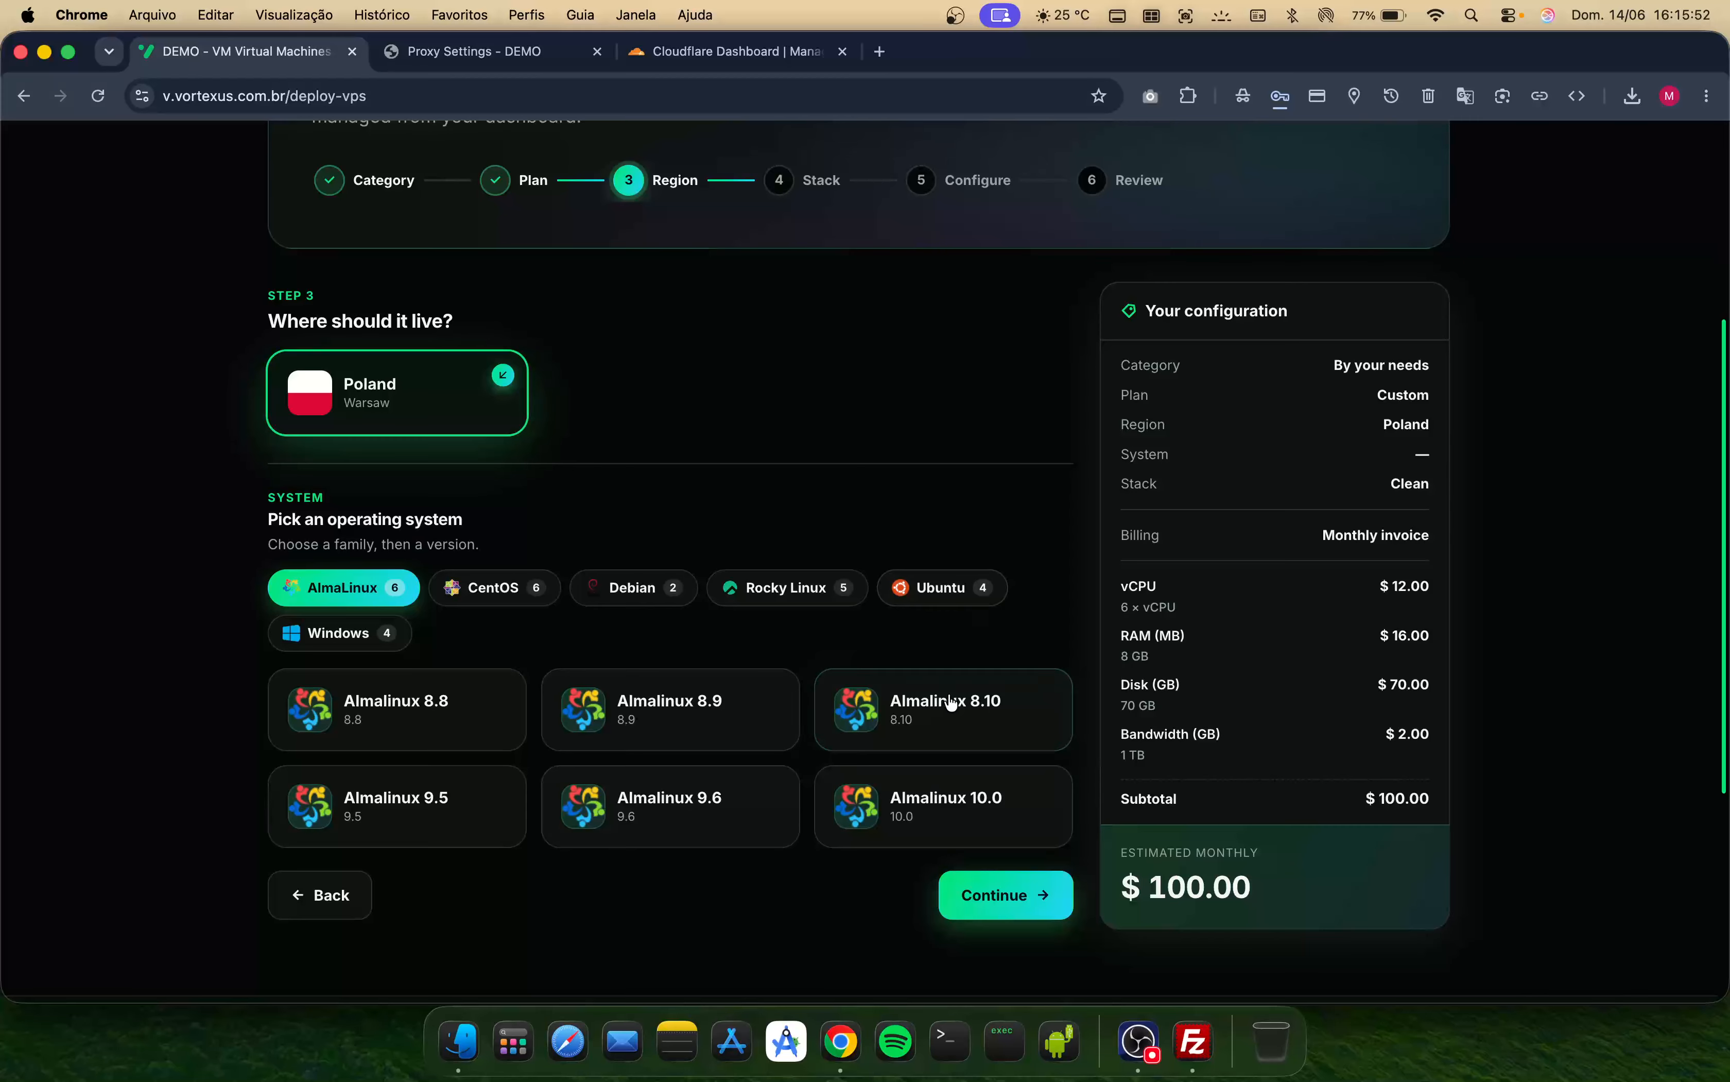
left_click(985, 599)
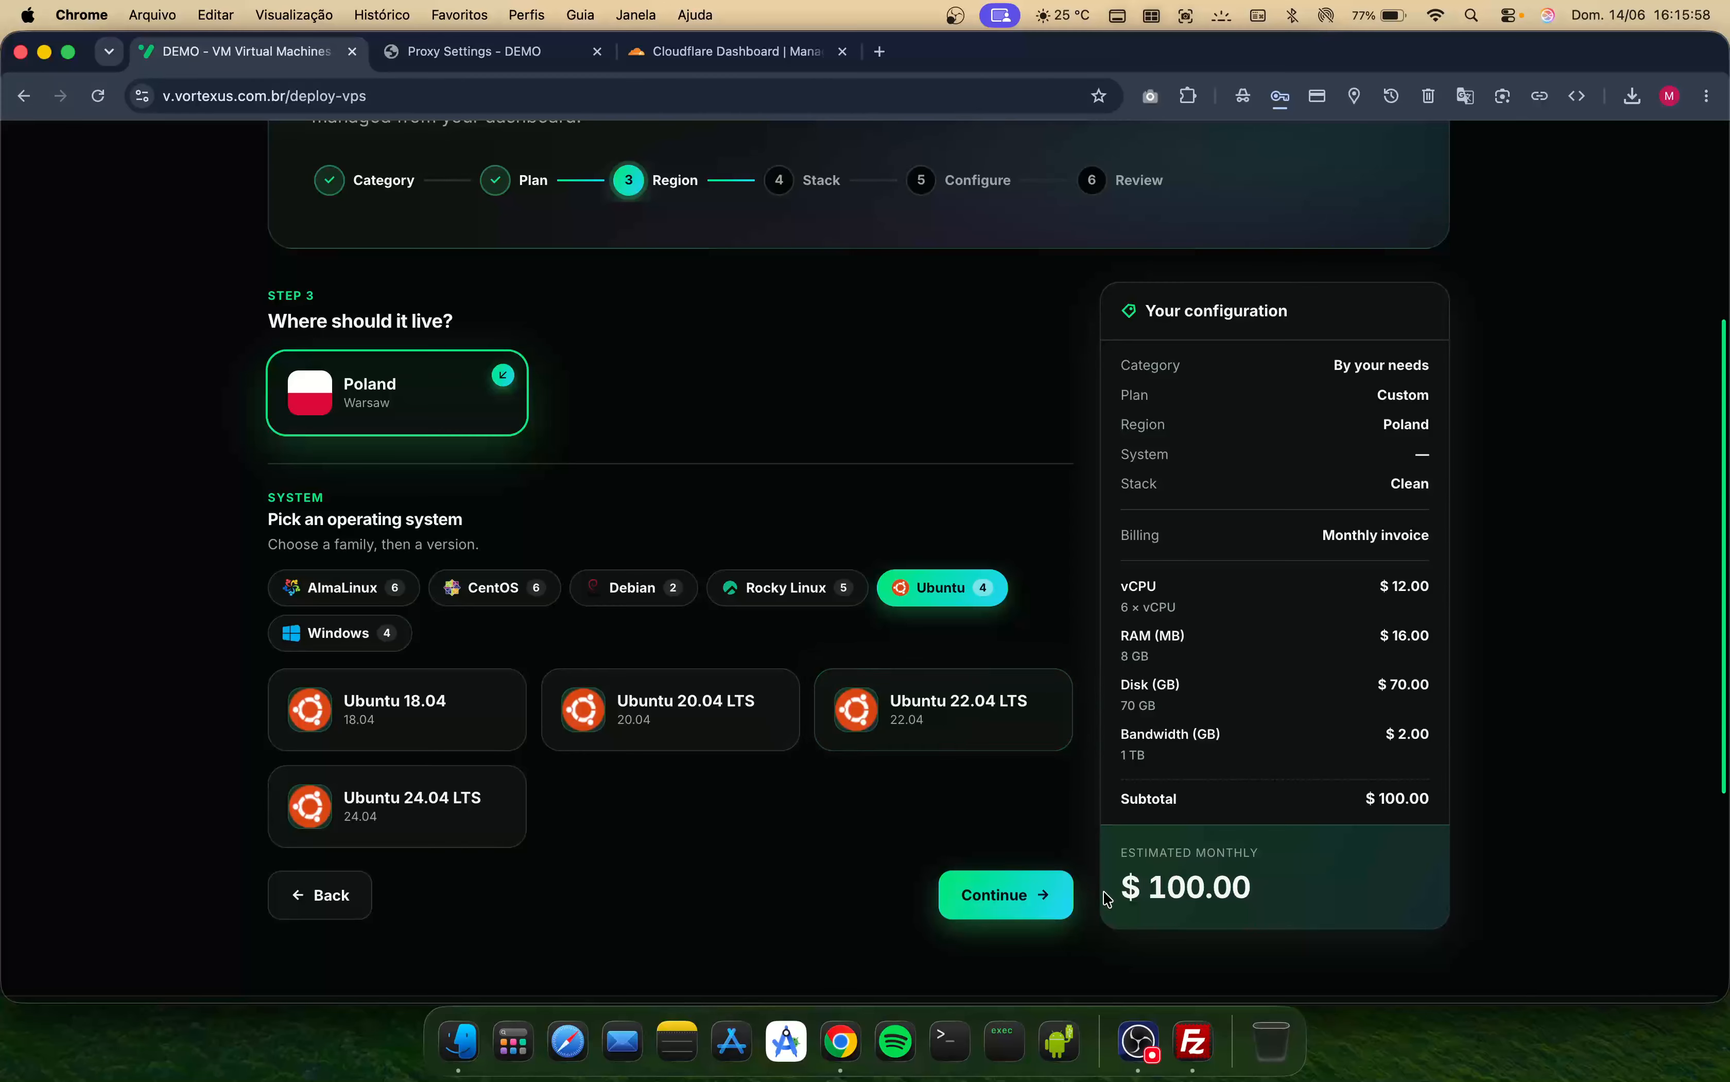
left_click(921, 698)
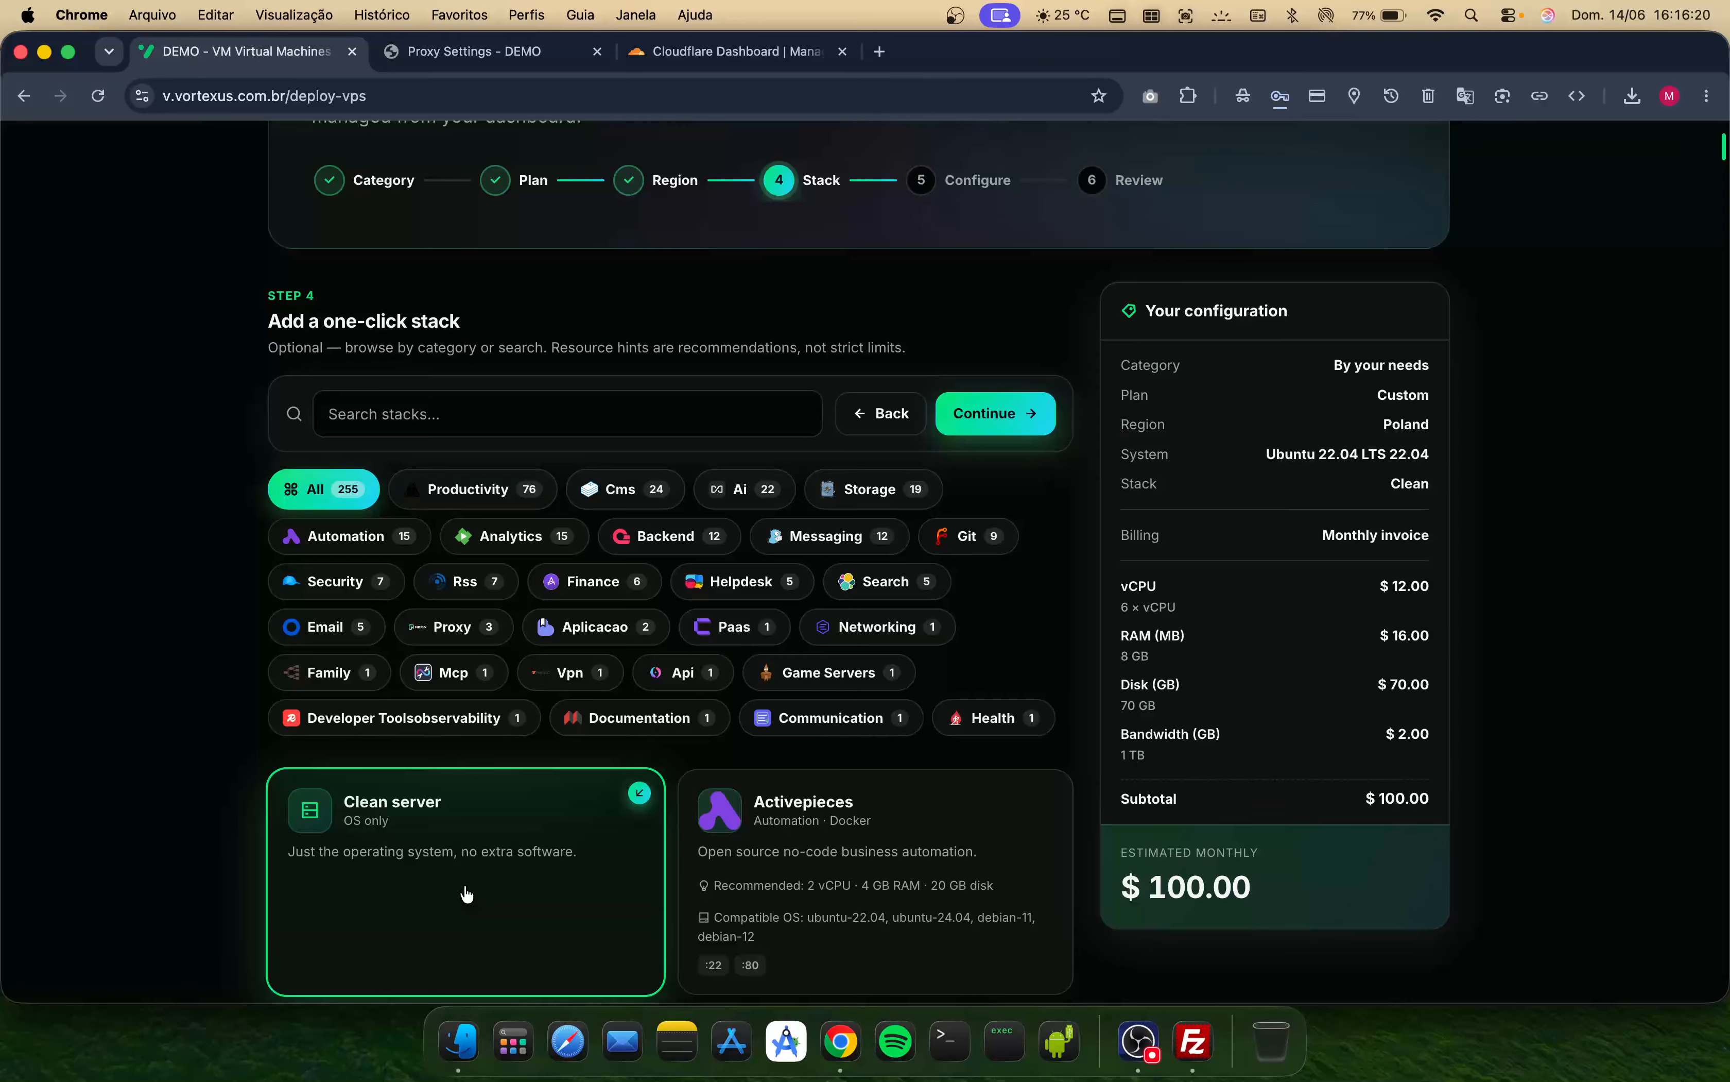
- Keep the clean server stack and set the hostname to edge-proxy-server
left_click(1027, 399)
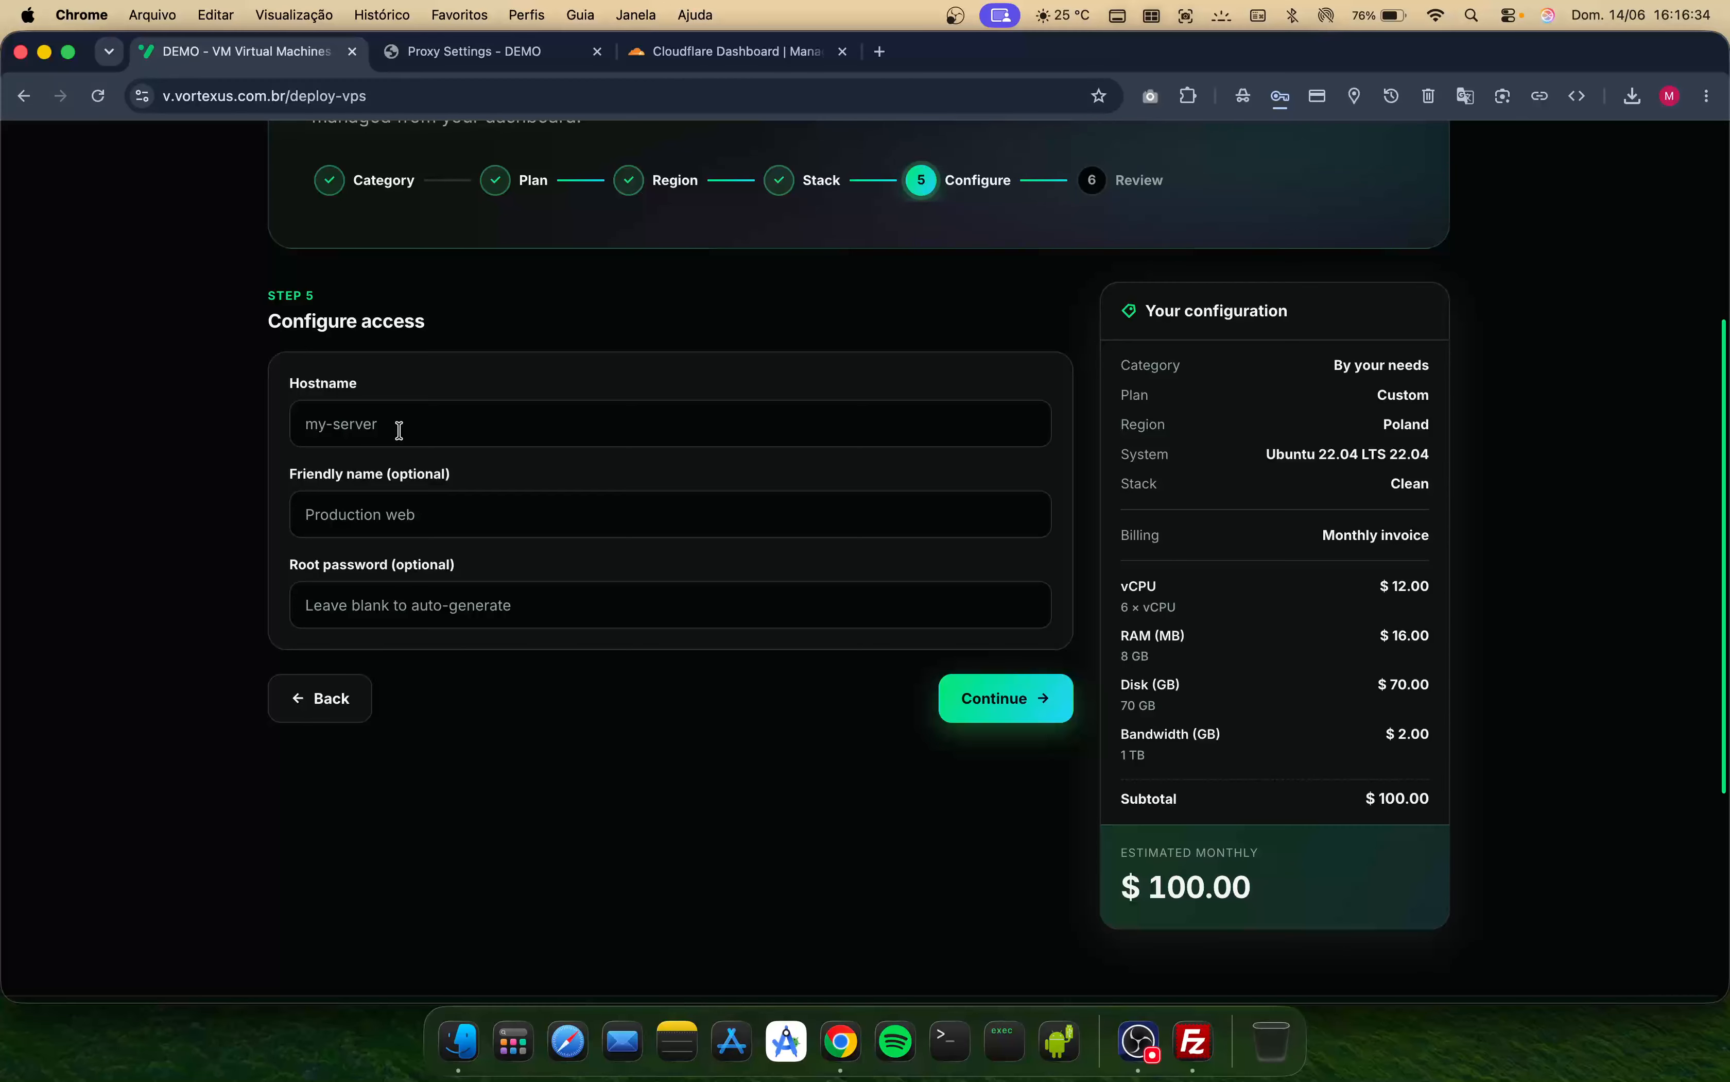
left_click(399, 430)
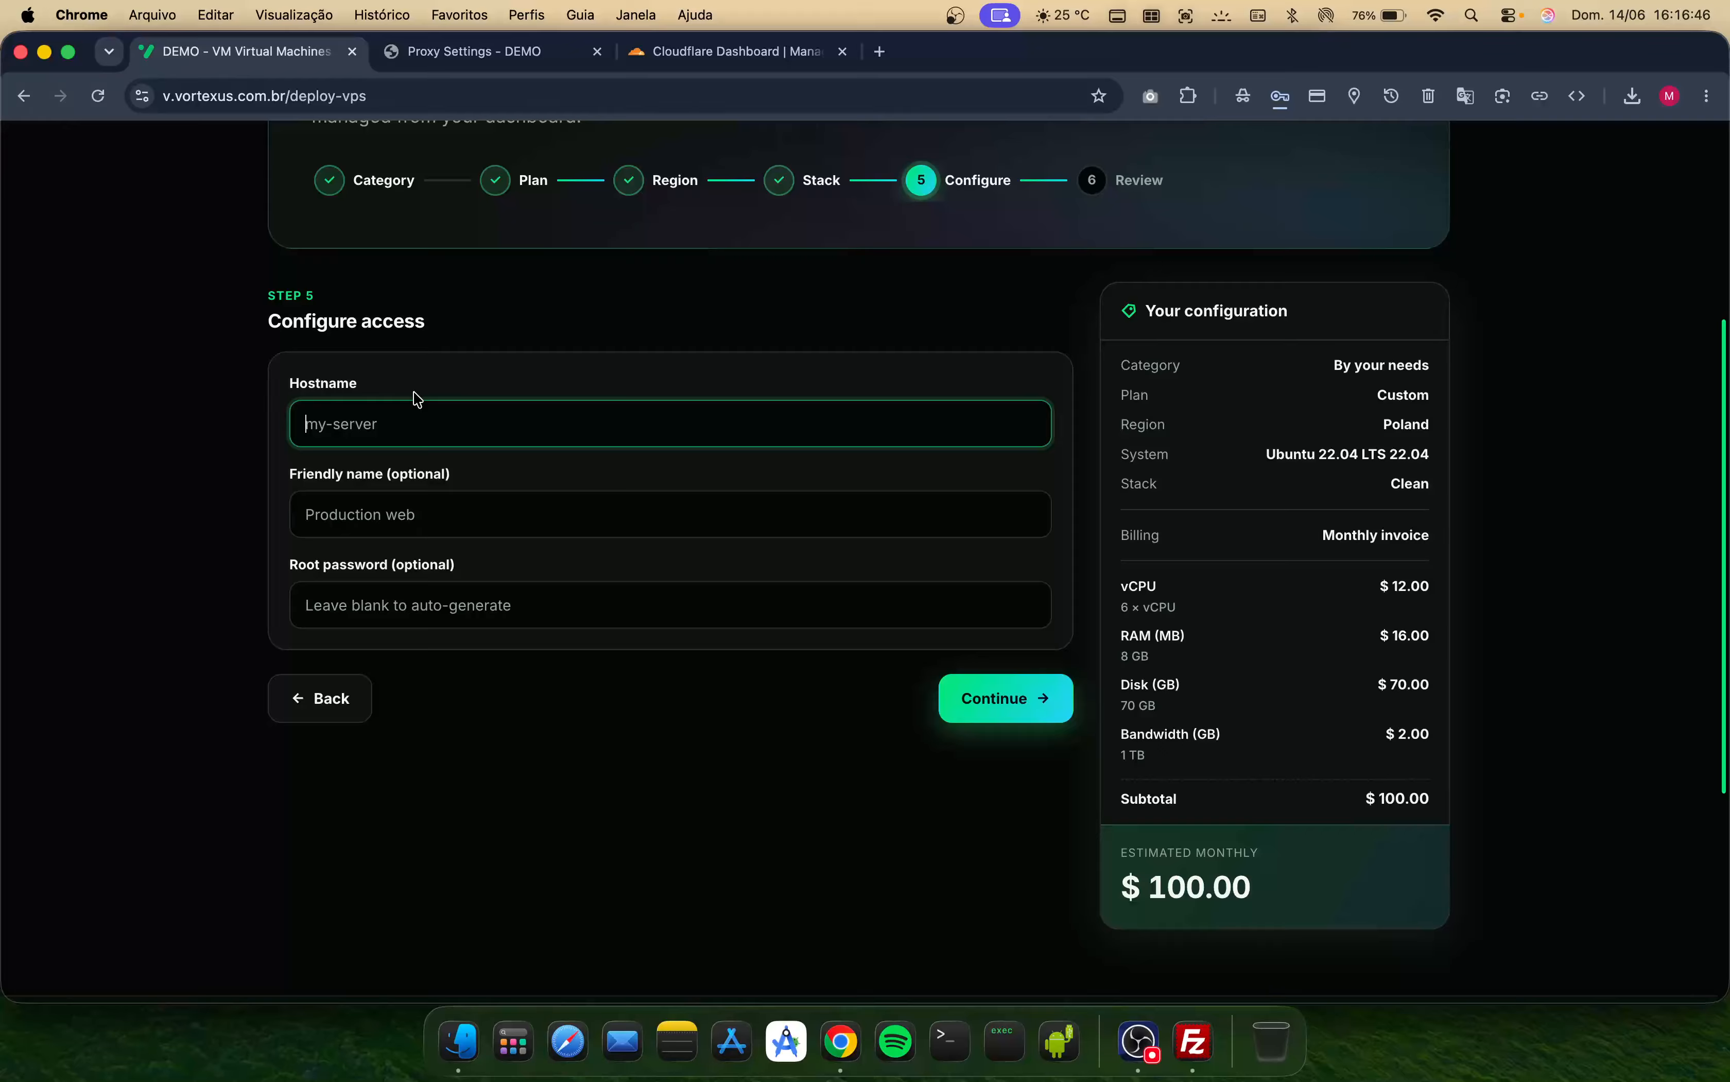
type("edge-rpro")
key("BackSpace")
key("BackSpace")
key("BackSpace")
key("BackSpace")
key("BackSpace")
type("proxy-server")
- Enter a root password, continue to the review step and decline saving the password in the browser
key("Tab")
key("Tab")
type("a")
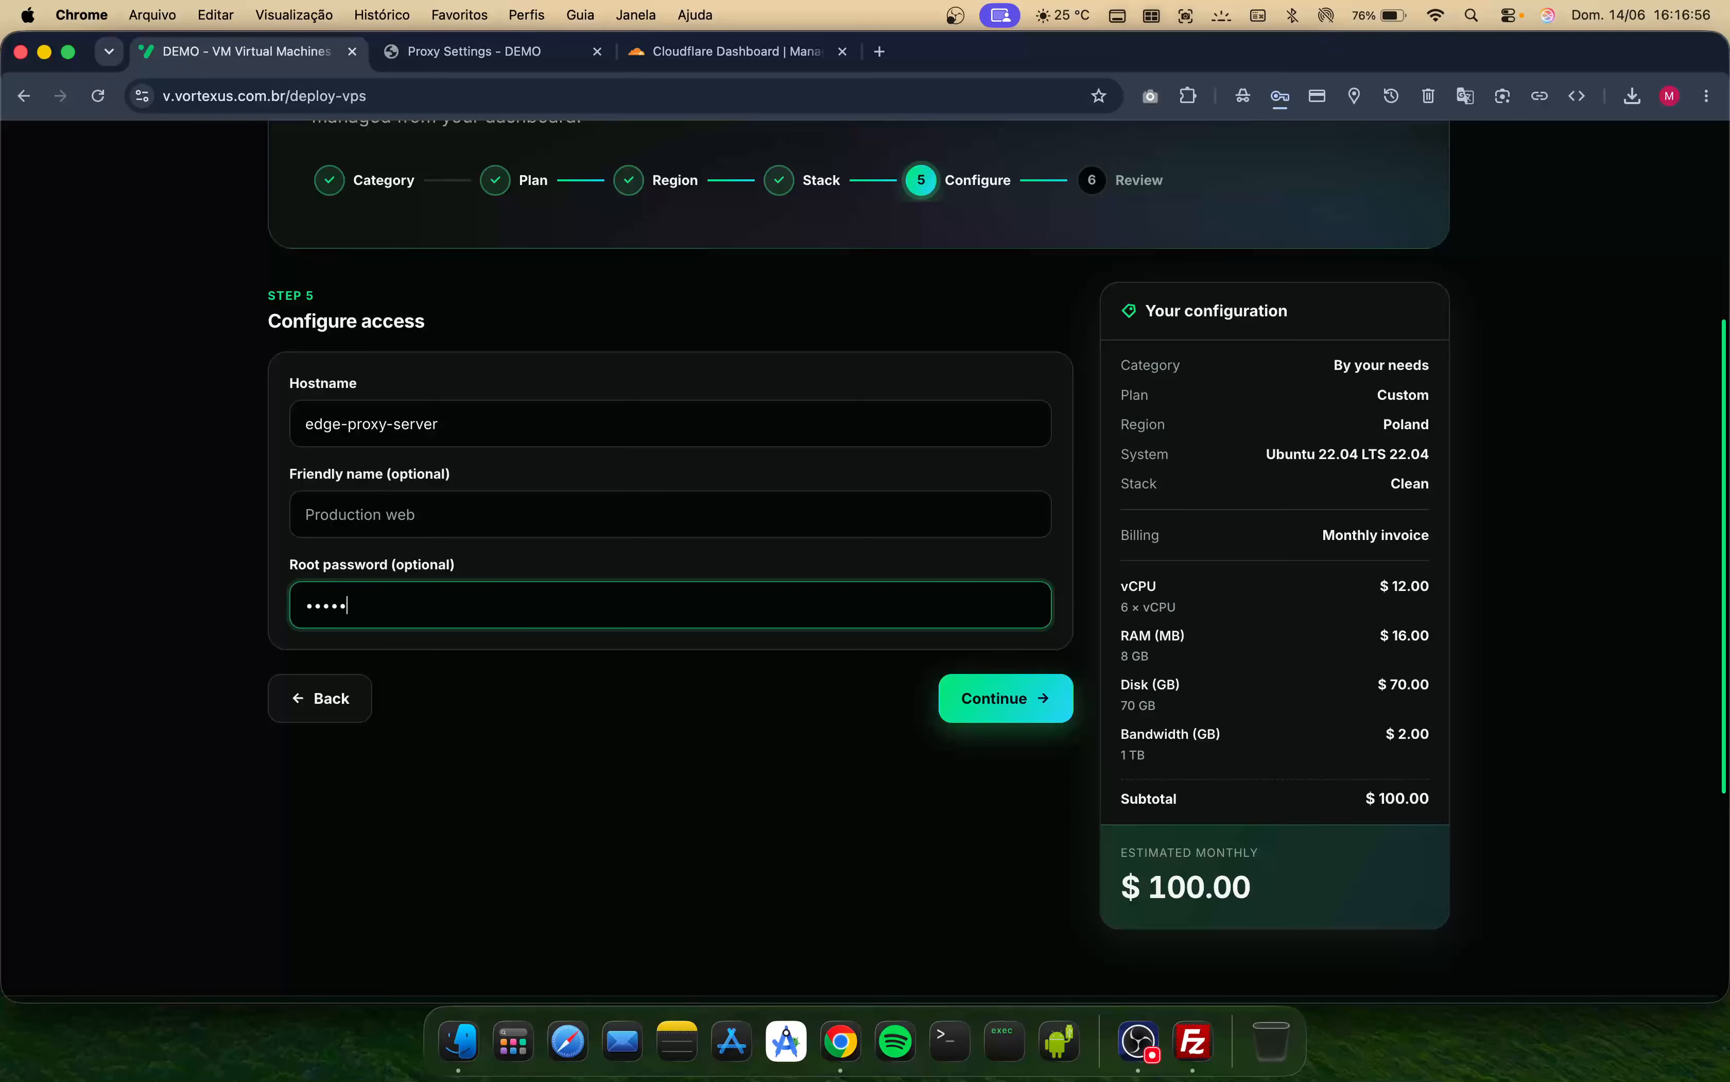
left_click(1001, 722)
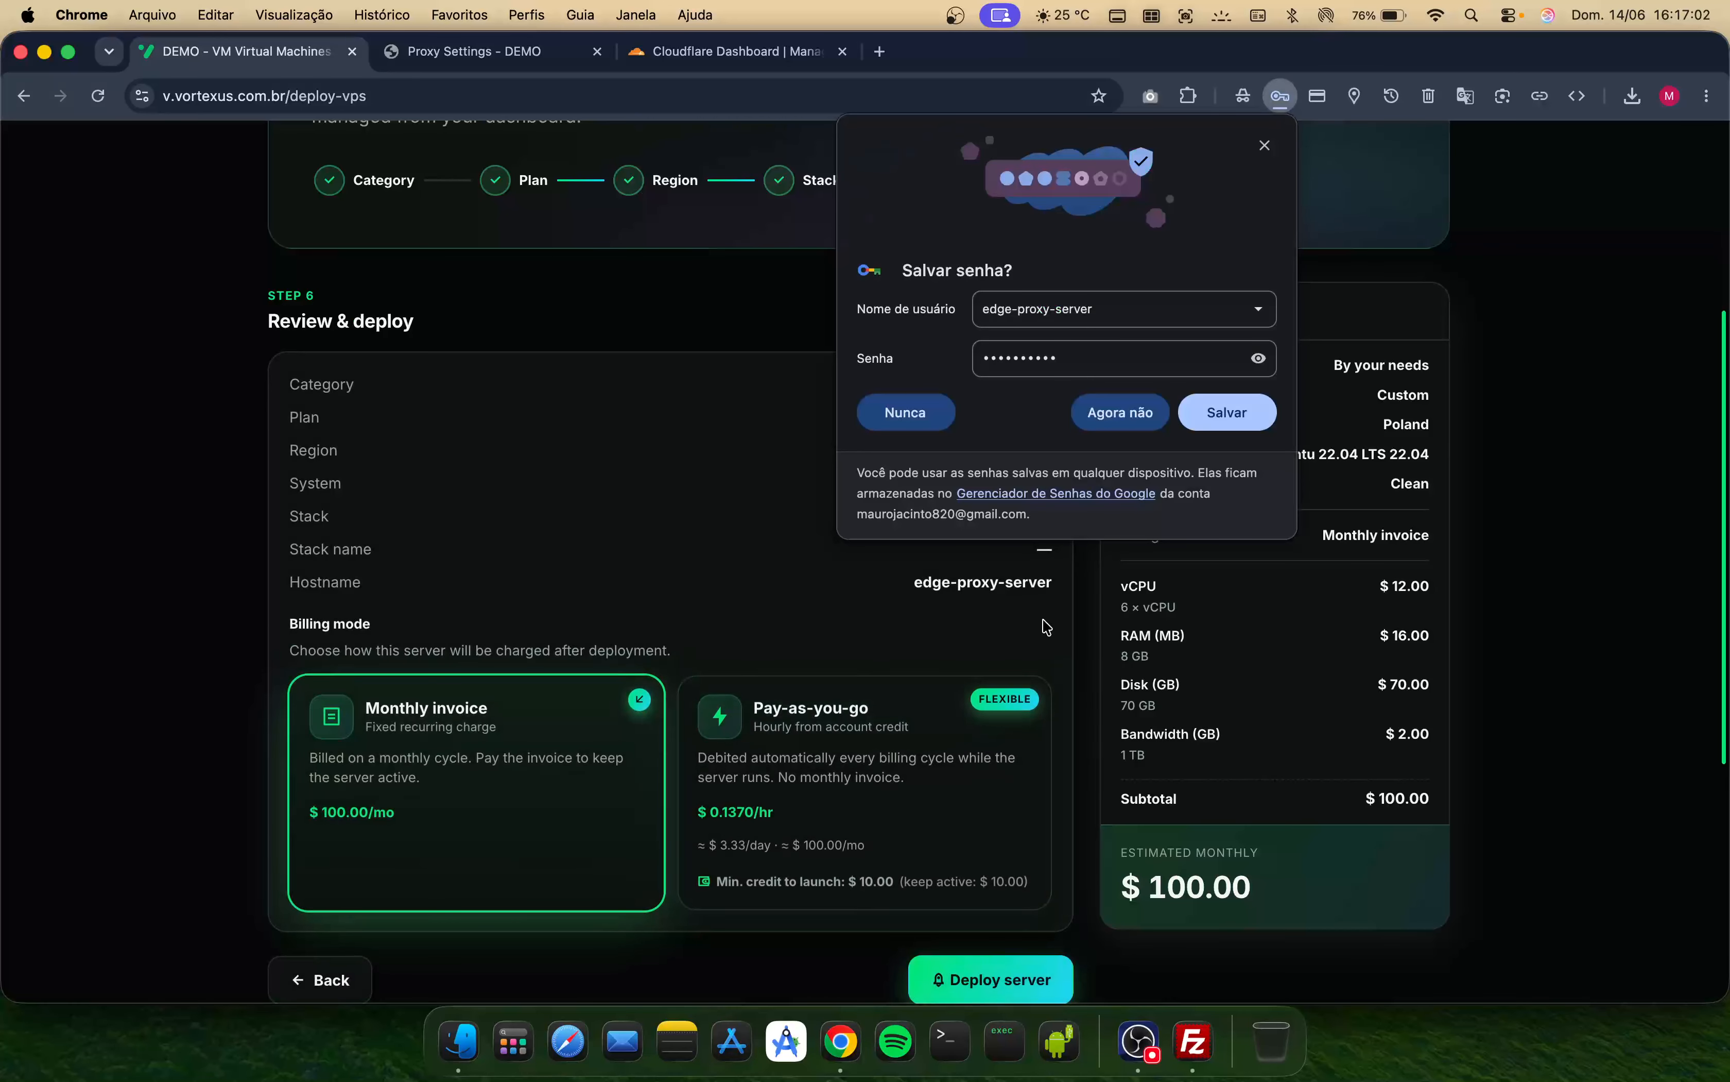
left_click(1119, 418)
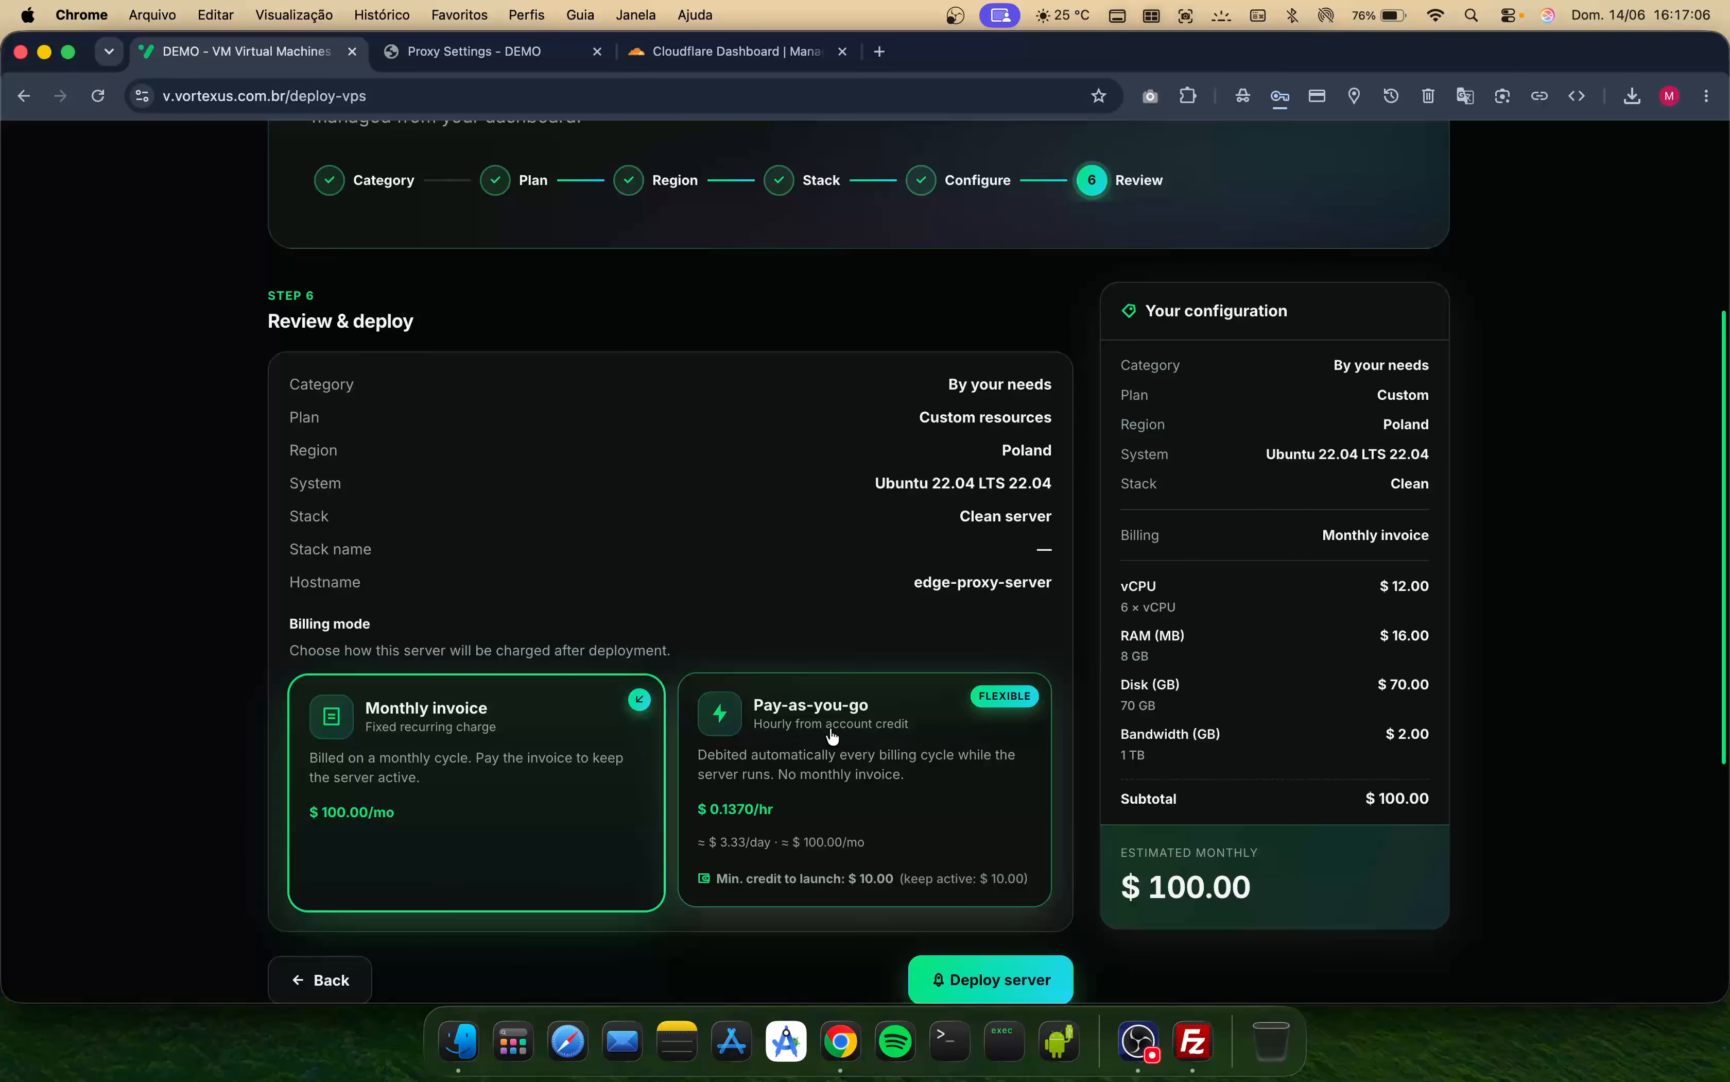
- Choose Pay-as-you-go billing and deploy the server
left_click(912, 782)
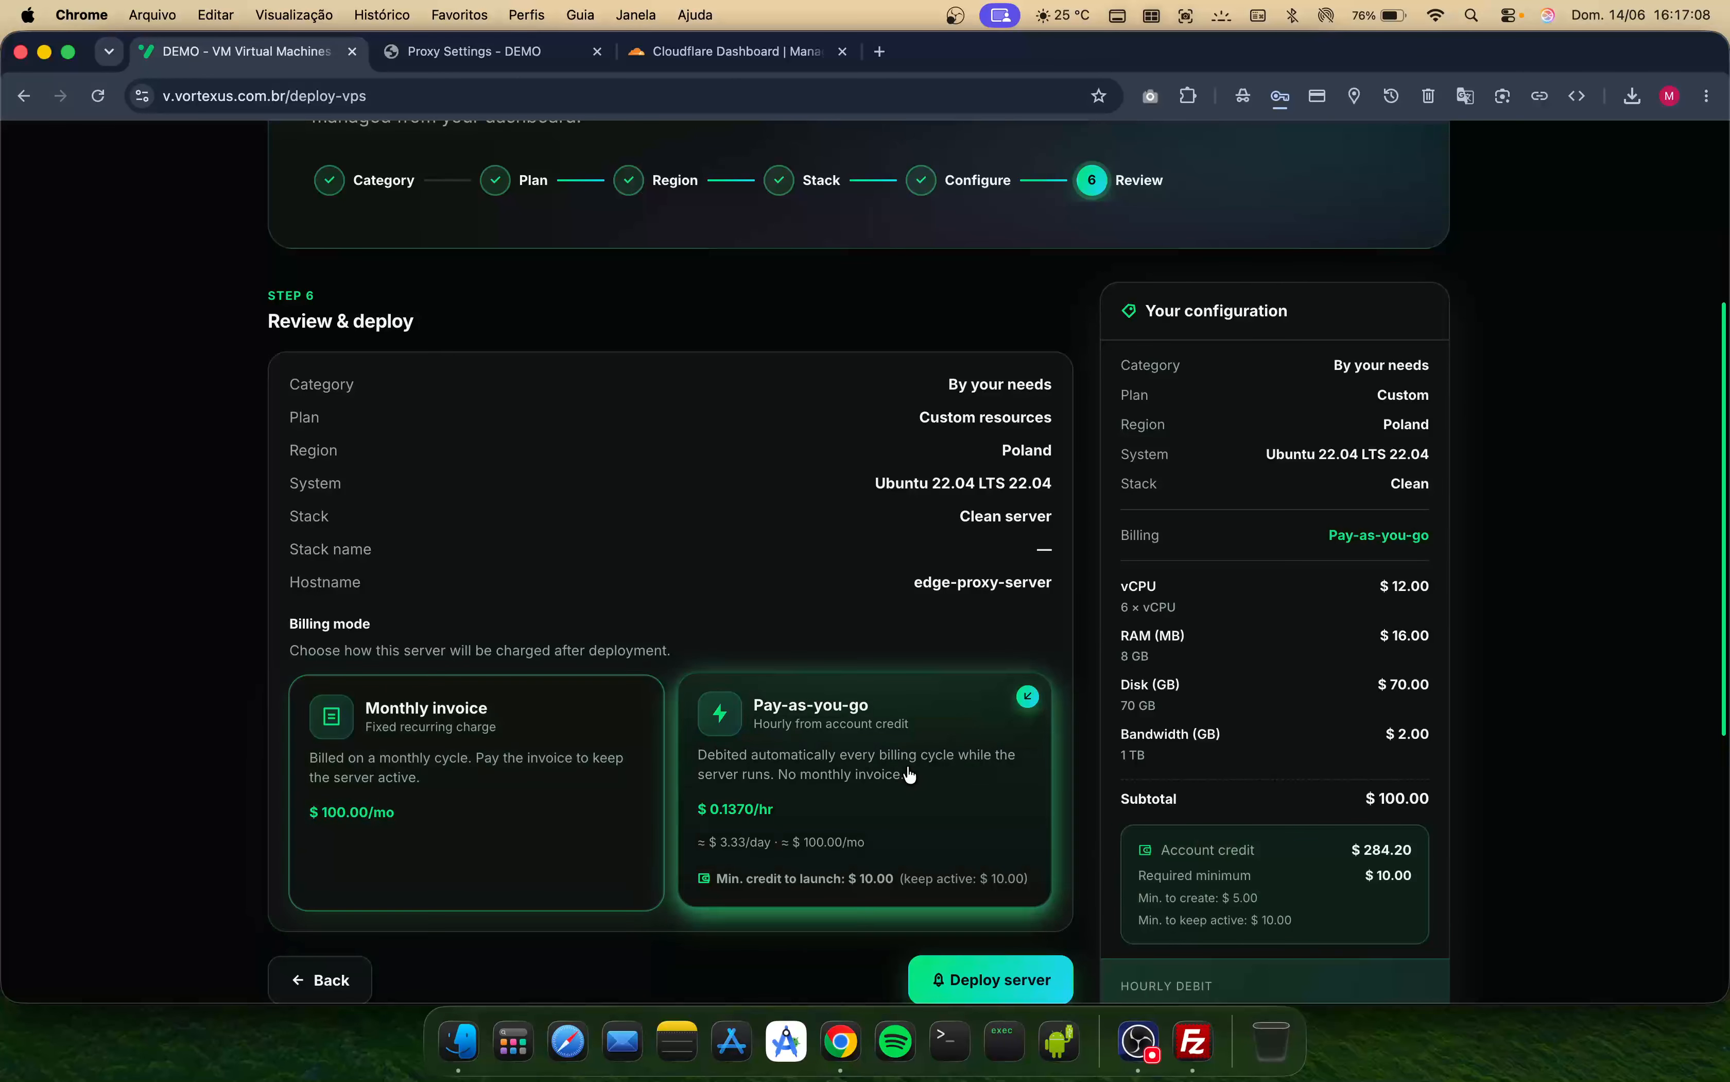
scroll(961, 875, "down", 2)
left_click(966, 903)
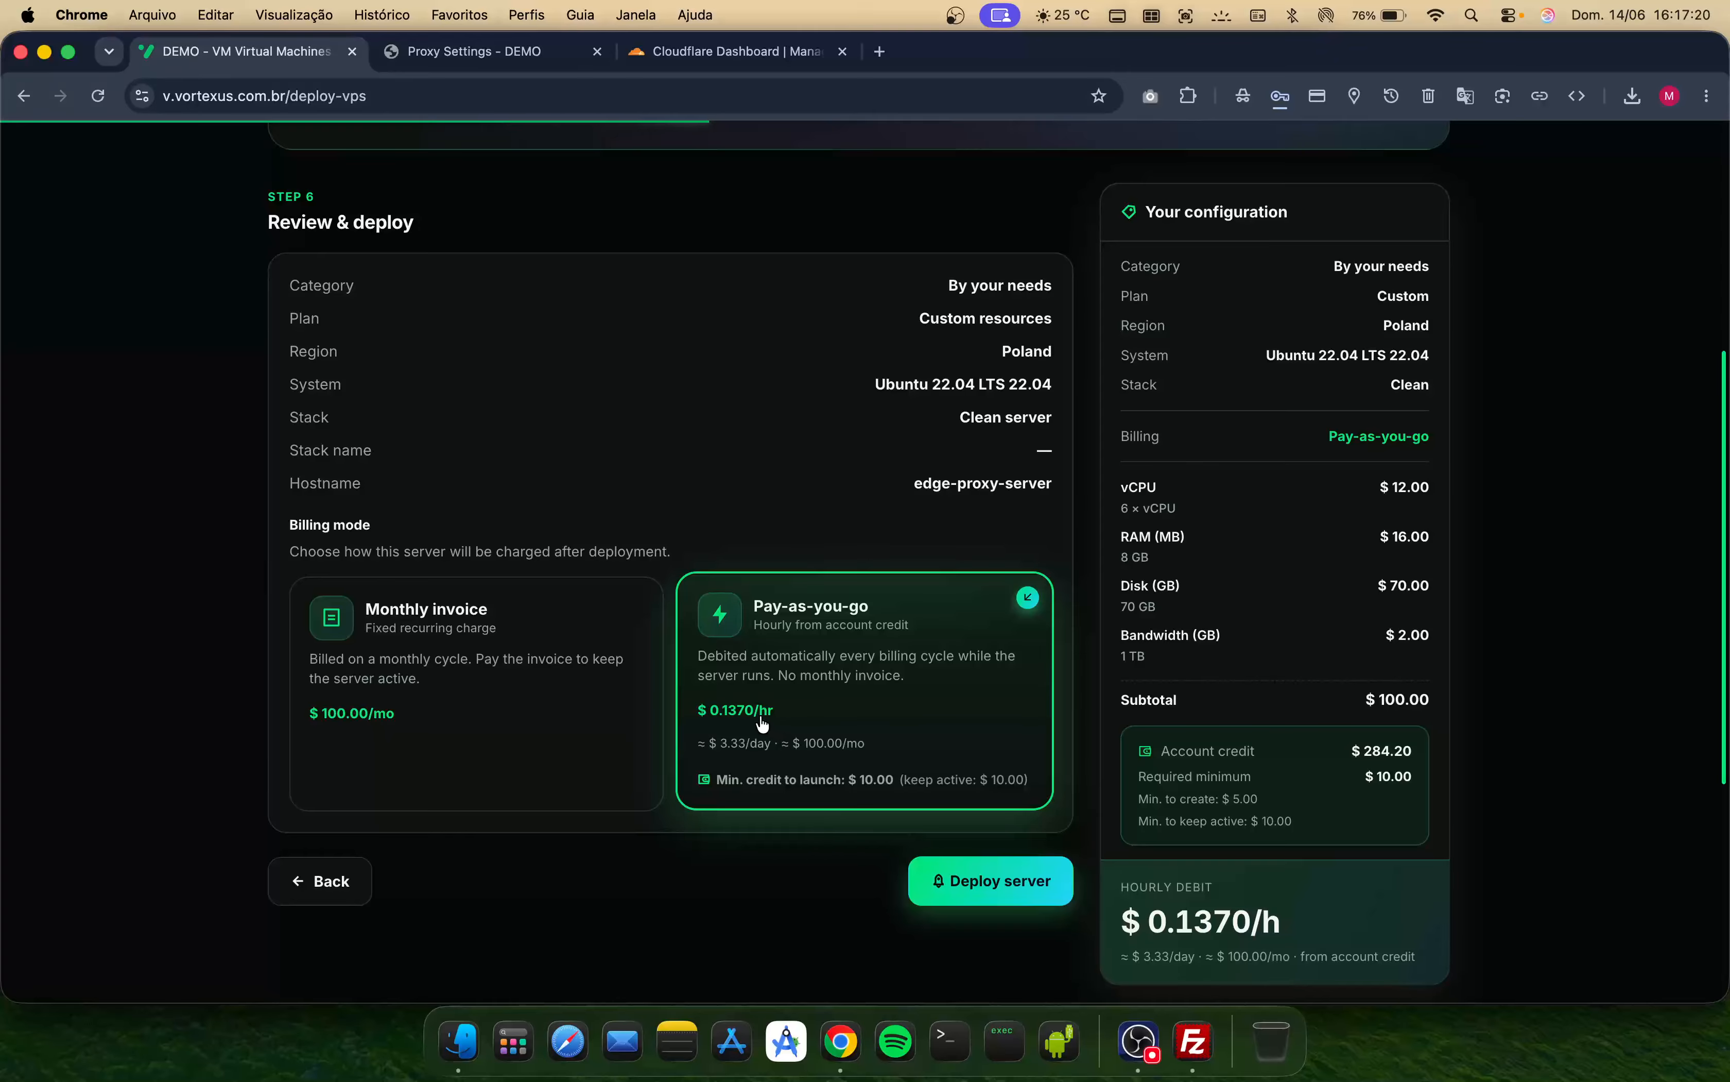
scroll(822, 792, "down", 10)
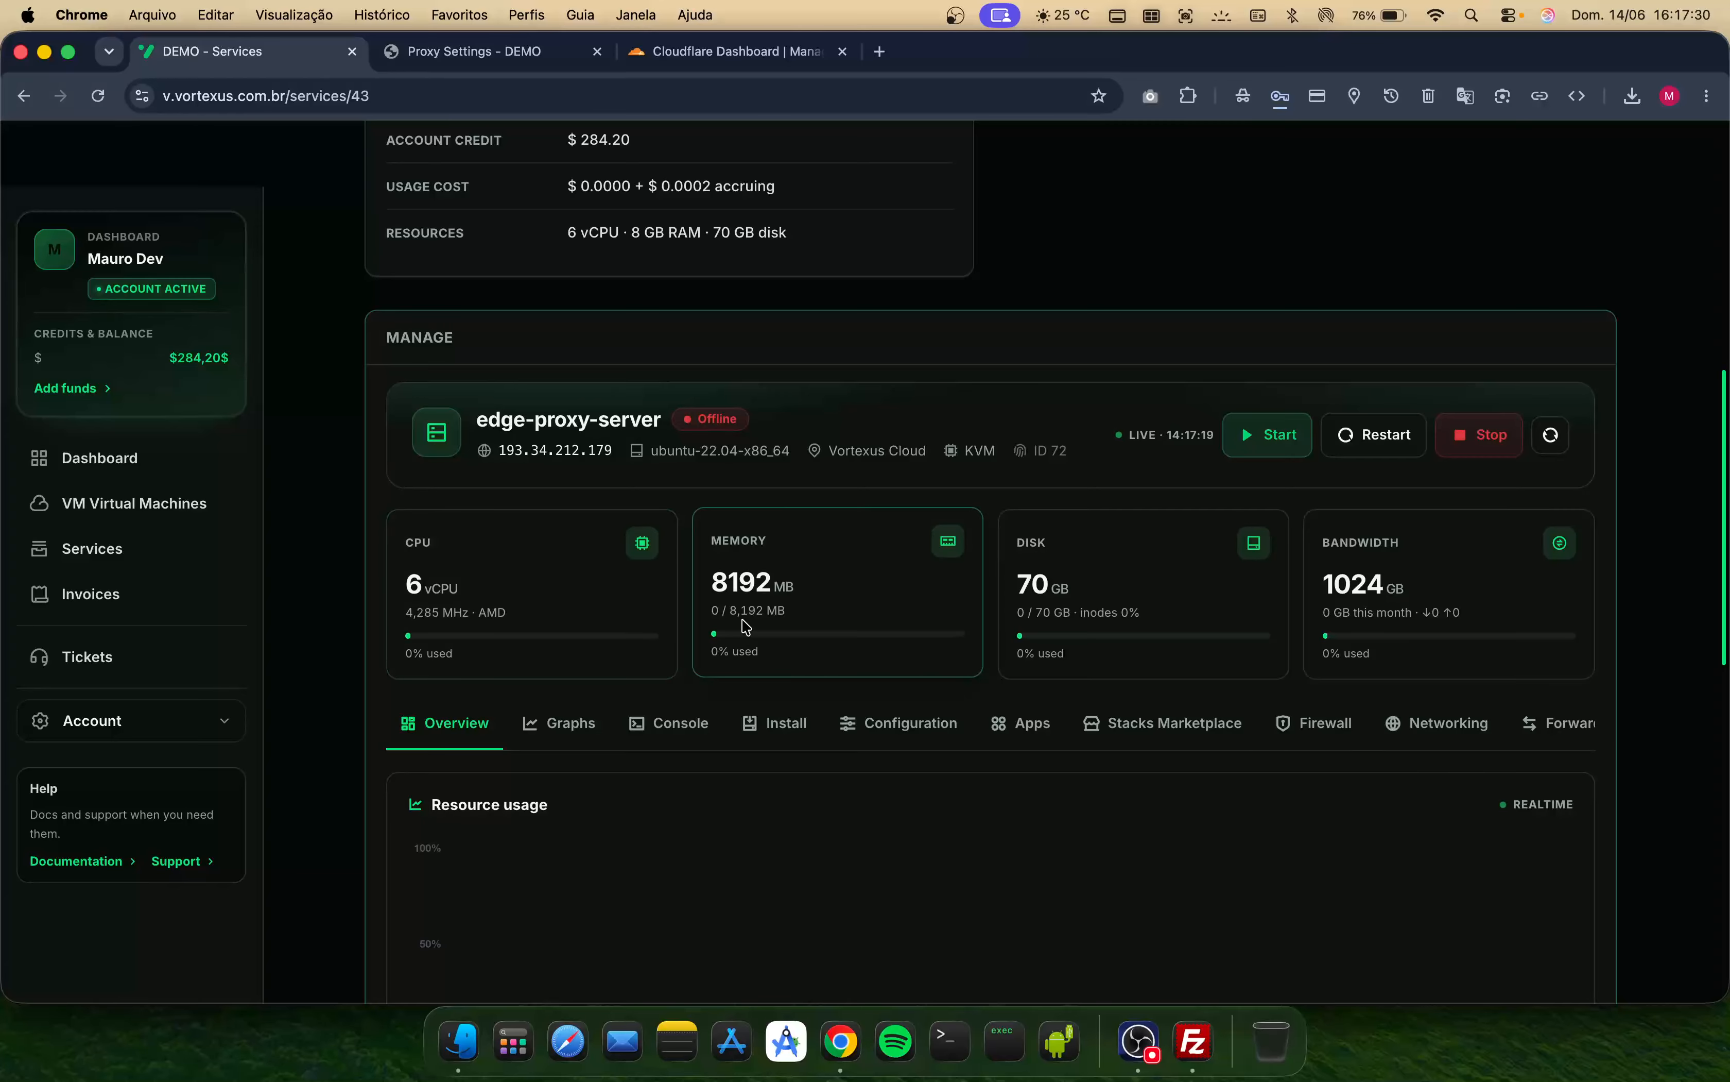
- Examine the new service's product details, including billing, account credit, usage cost and resources
scroll(746, 627, "up", 5)
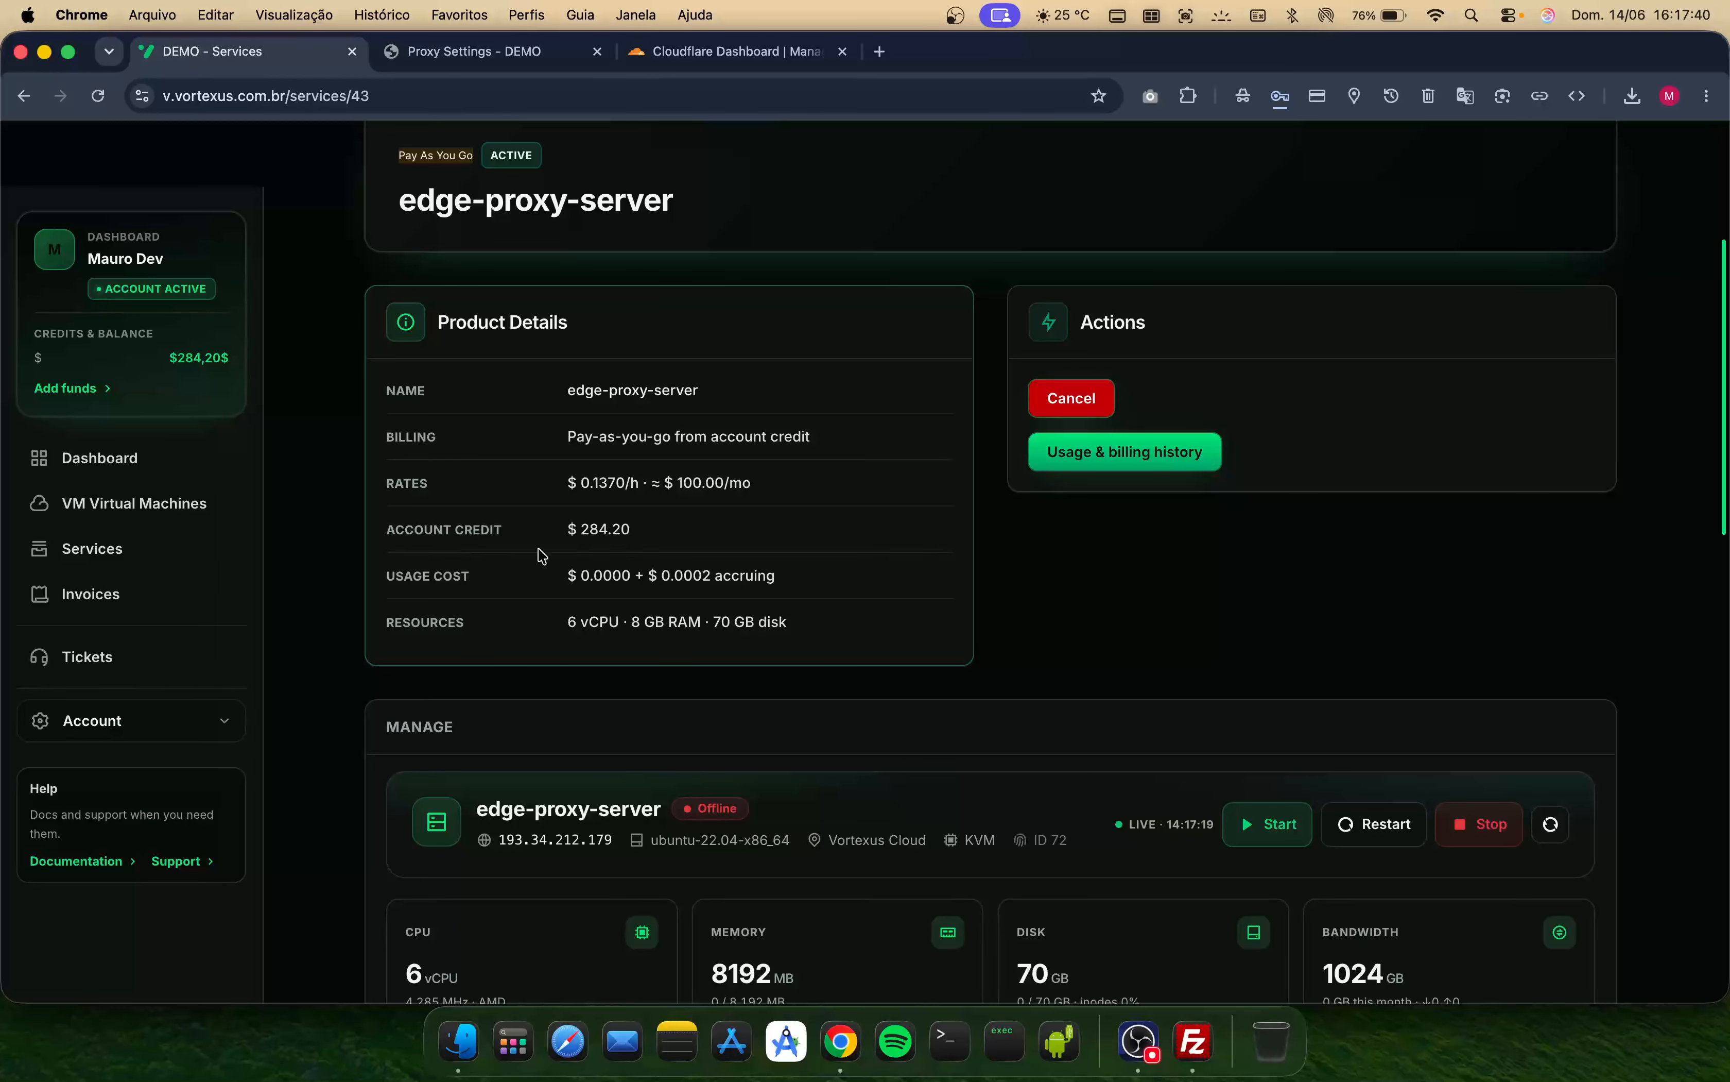
left_click_drag(554, 491, 591, 529)
triple_click(569, 540)
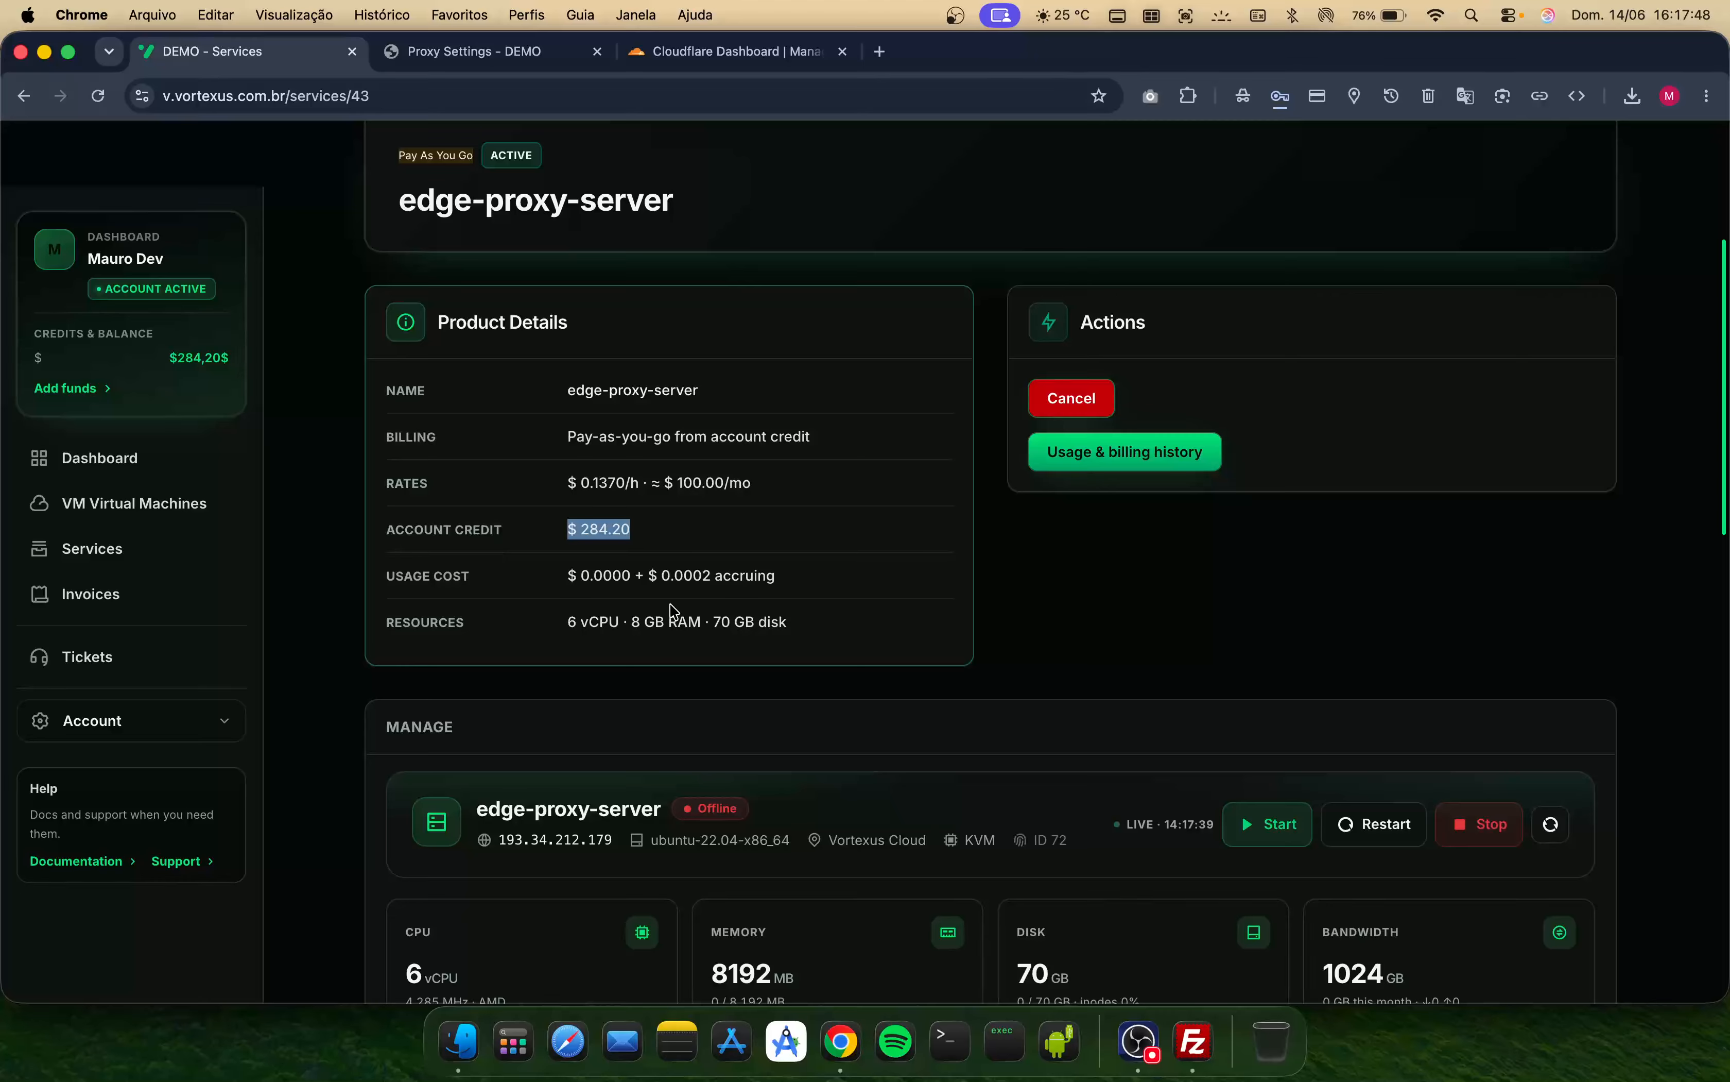
triple_click(447, 579)
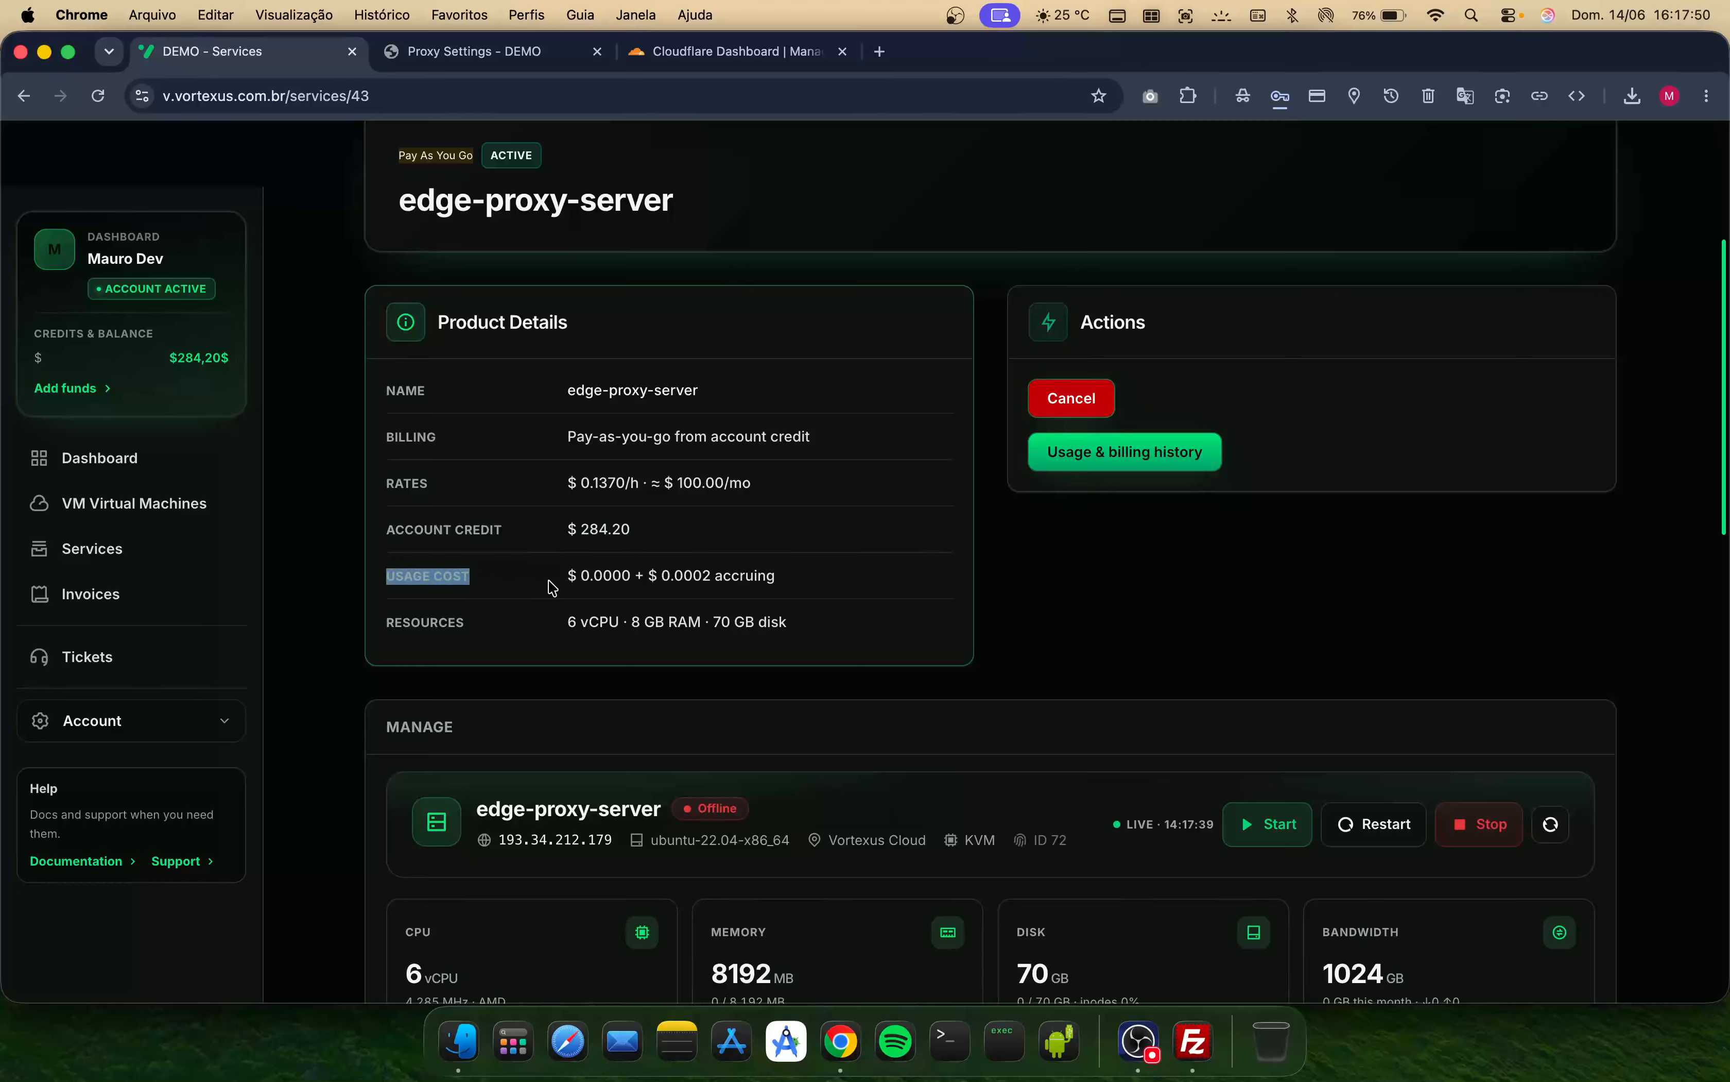
left_click_drag(562, 583, 786, 628)
left_click(788, 629)
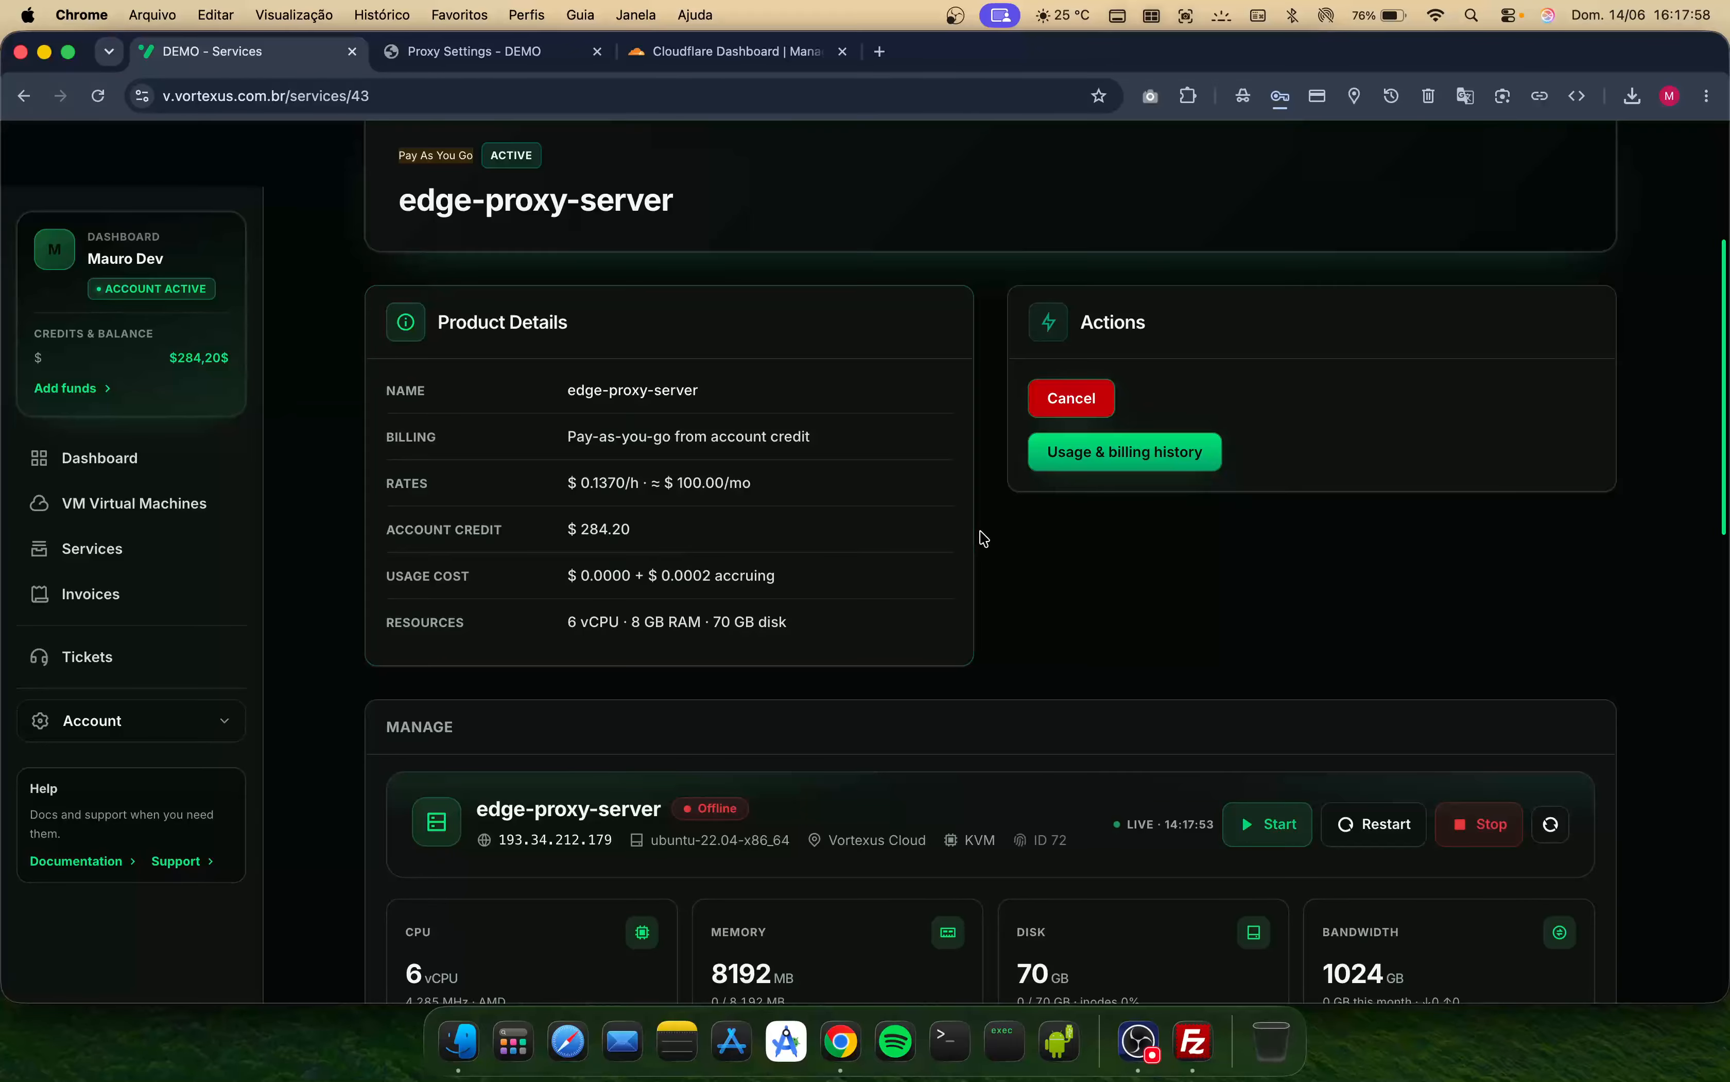
- Review the service's usage and billing page with its credit, hourly rate, cost estimate and charge history
key("super+r")
scroll(901, 611, "down", 5)
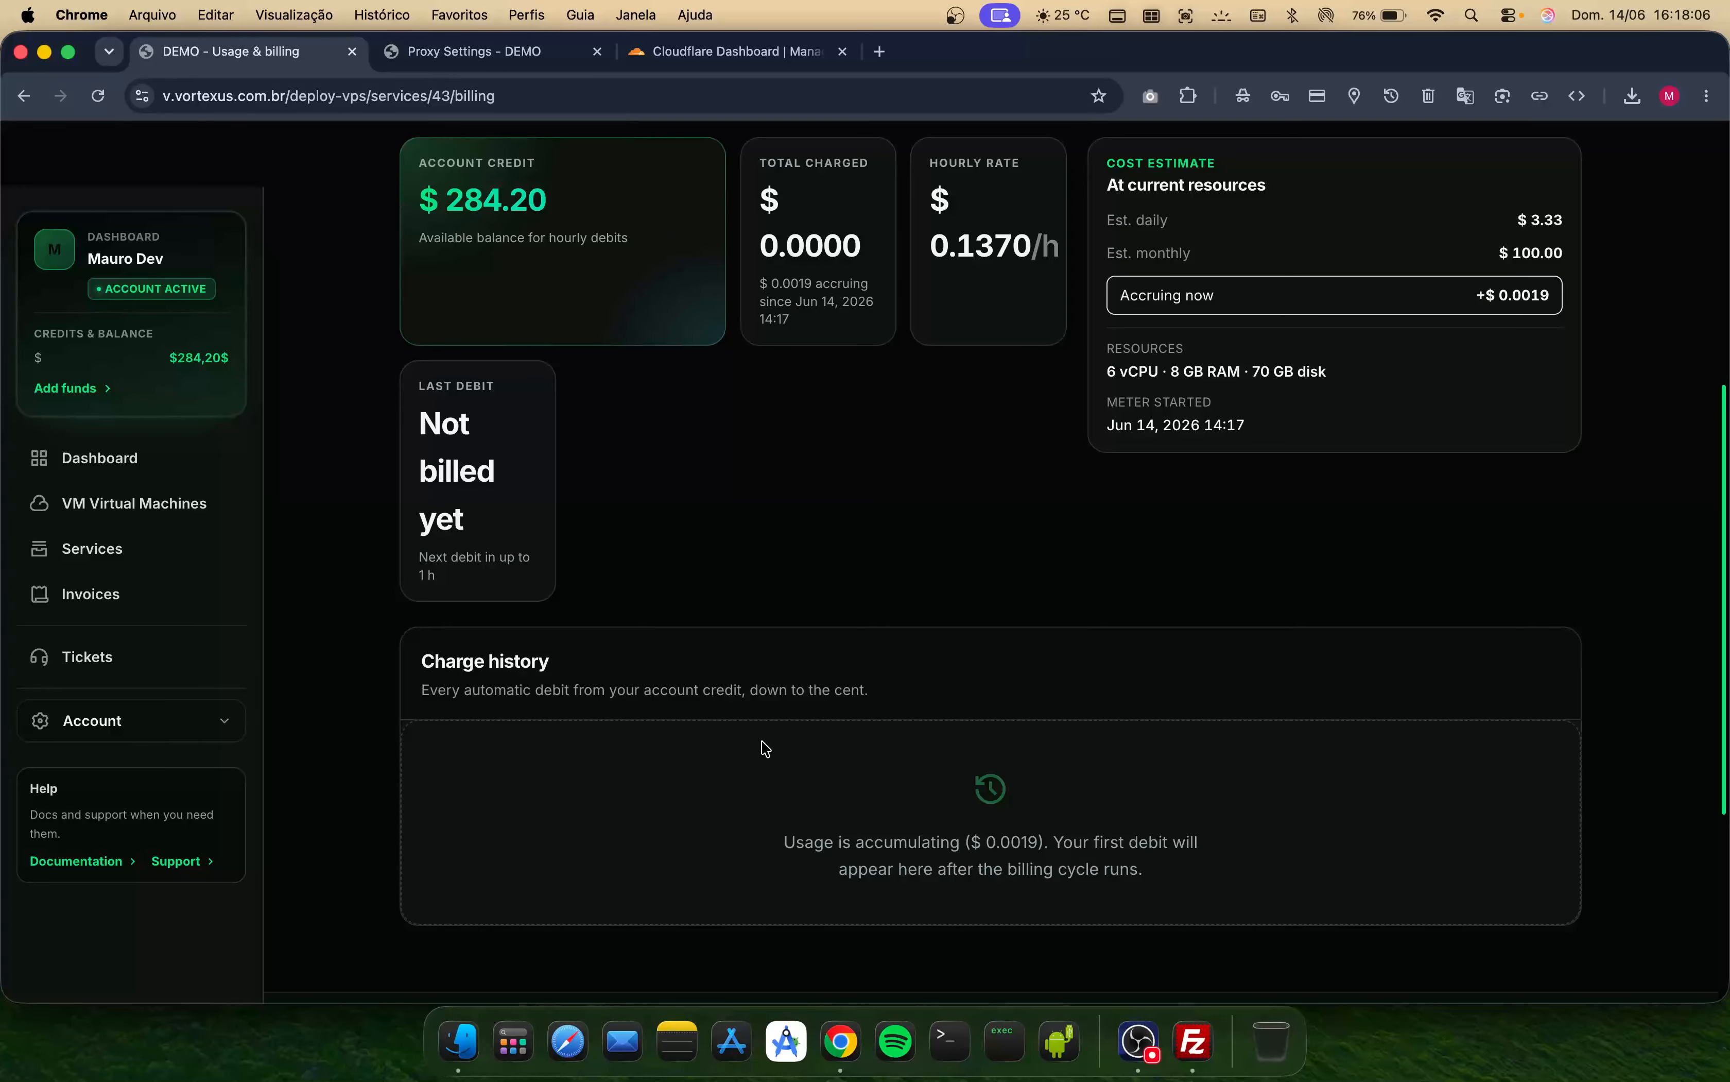
scroll(668, 708, "up", 3)
scroll(808, 744, "down", 5)
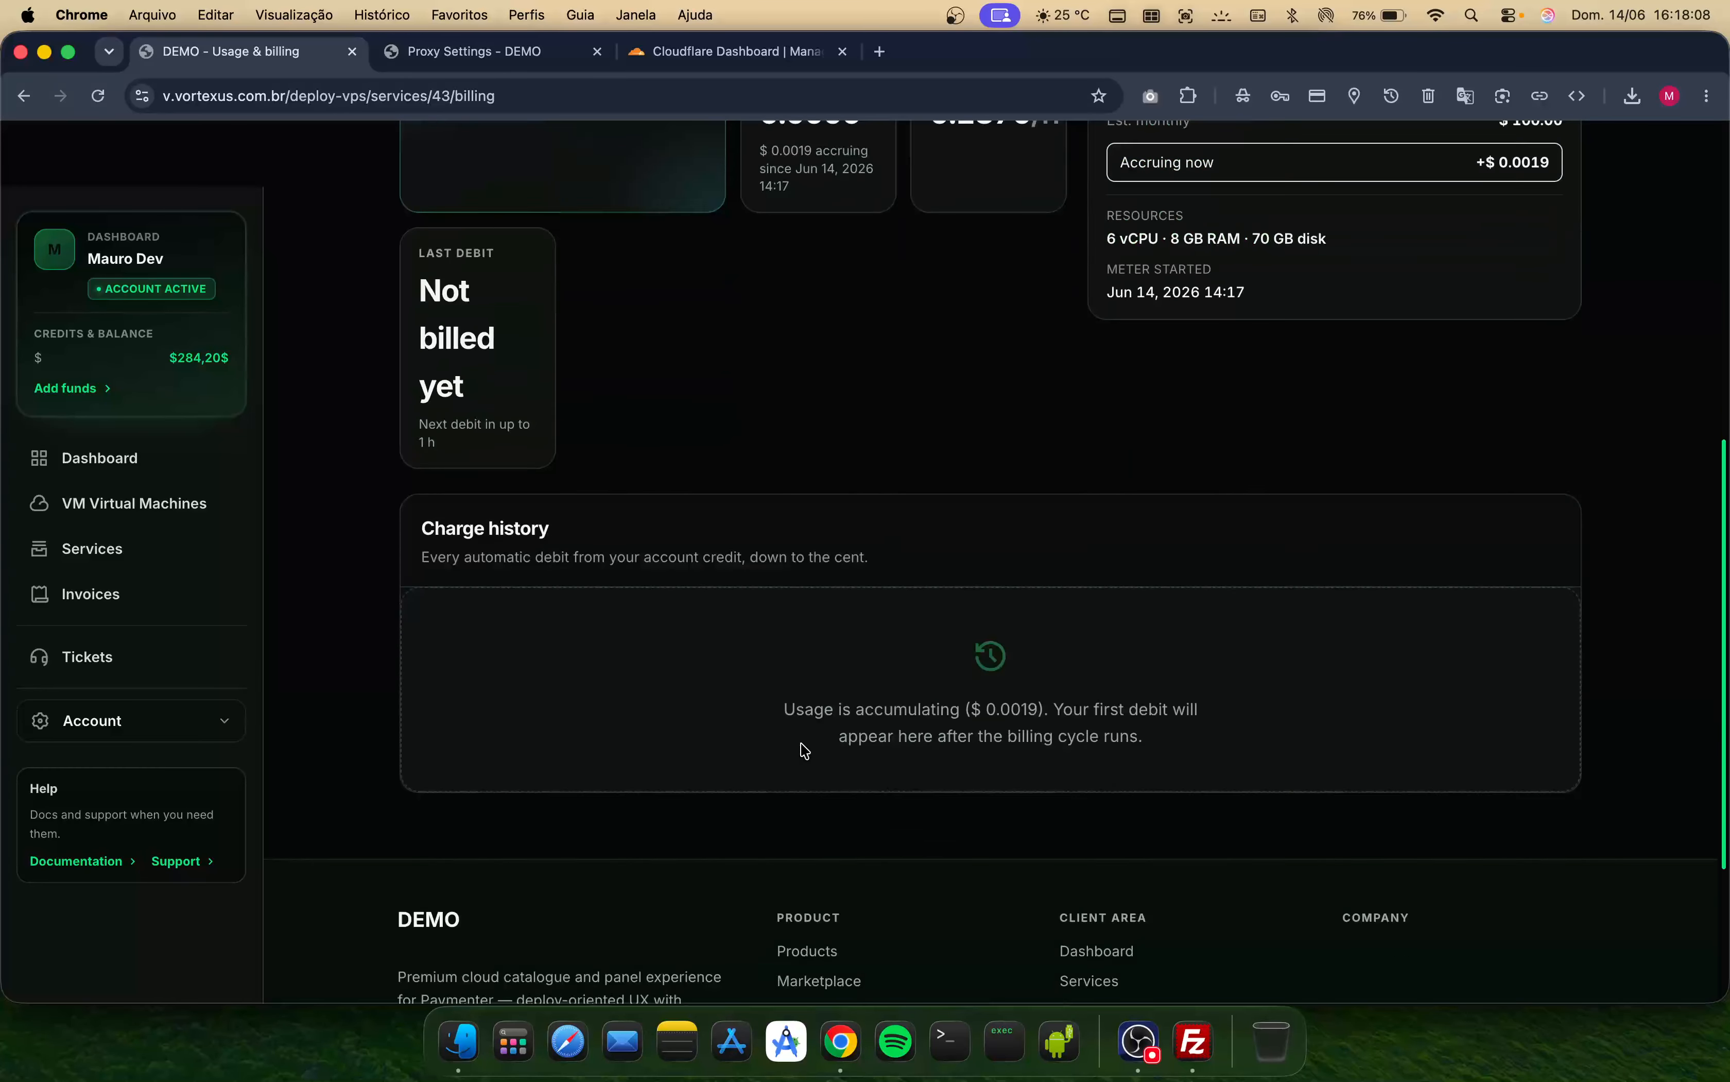
scroll(606, 668, "up", 6)
scroll(606, 668, "up", 1)
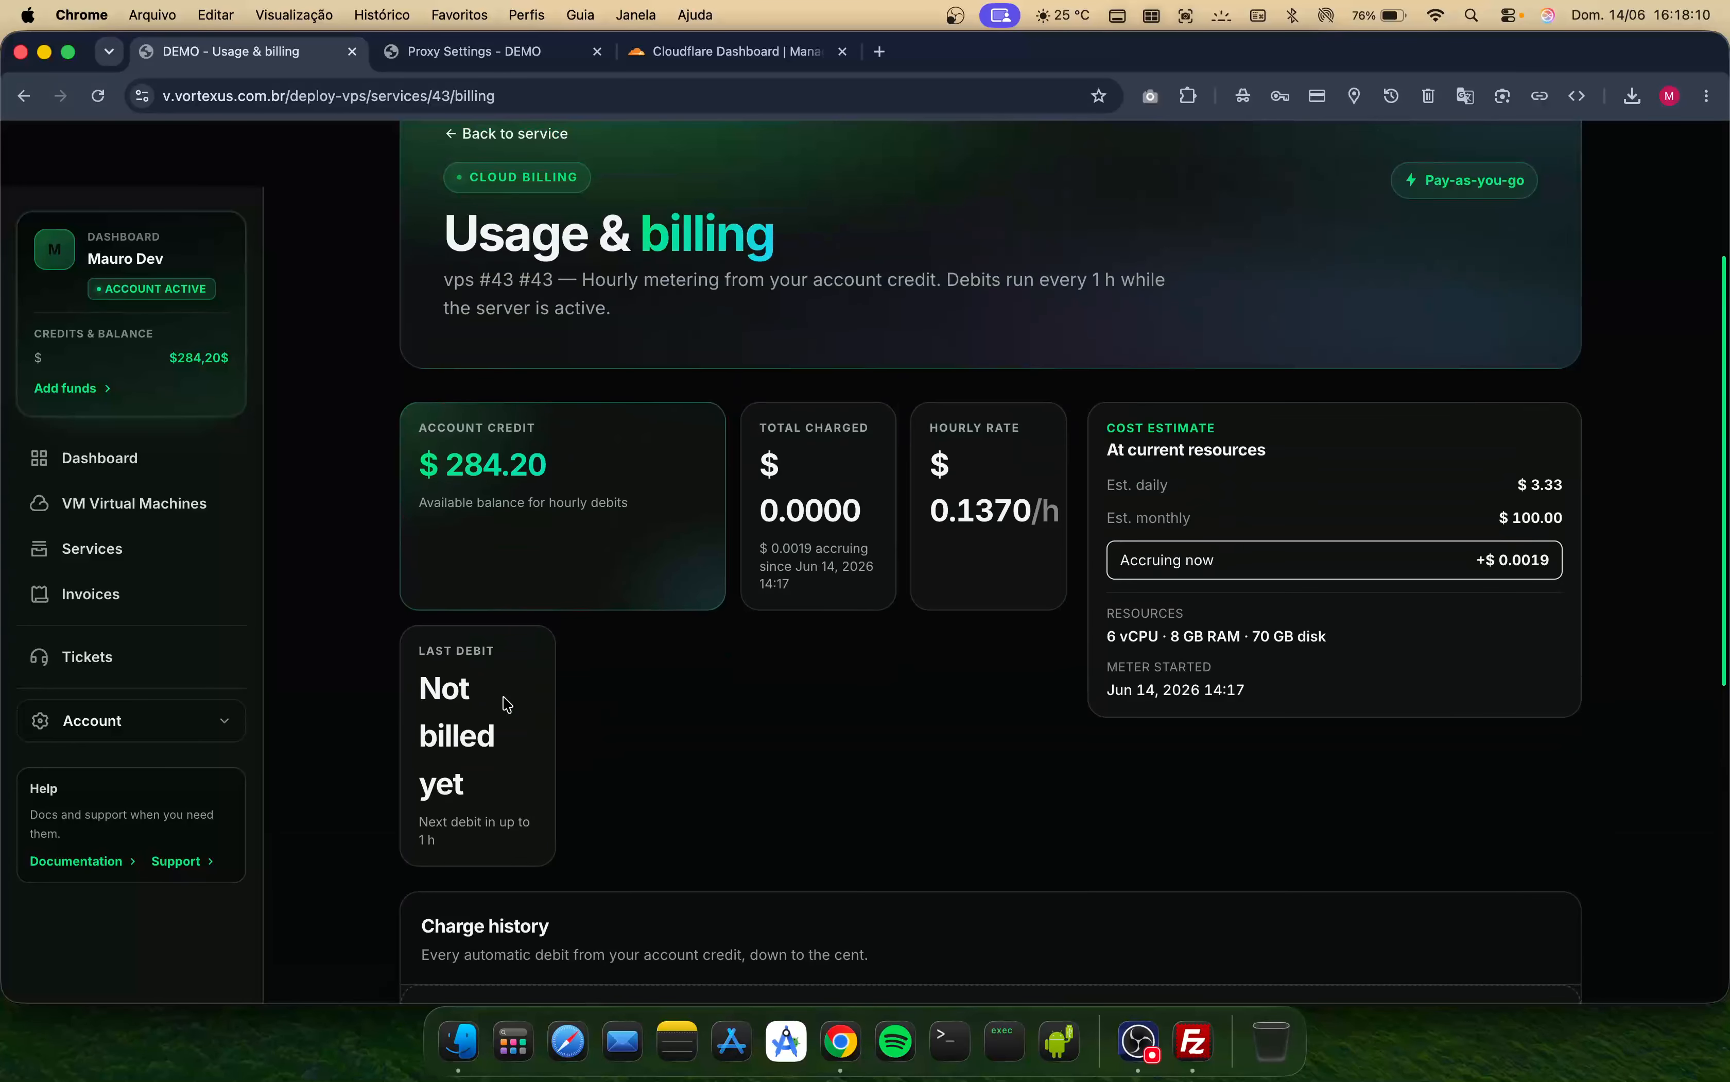
scroll(619, 925, "down", 2)
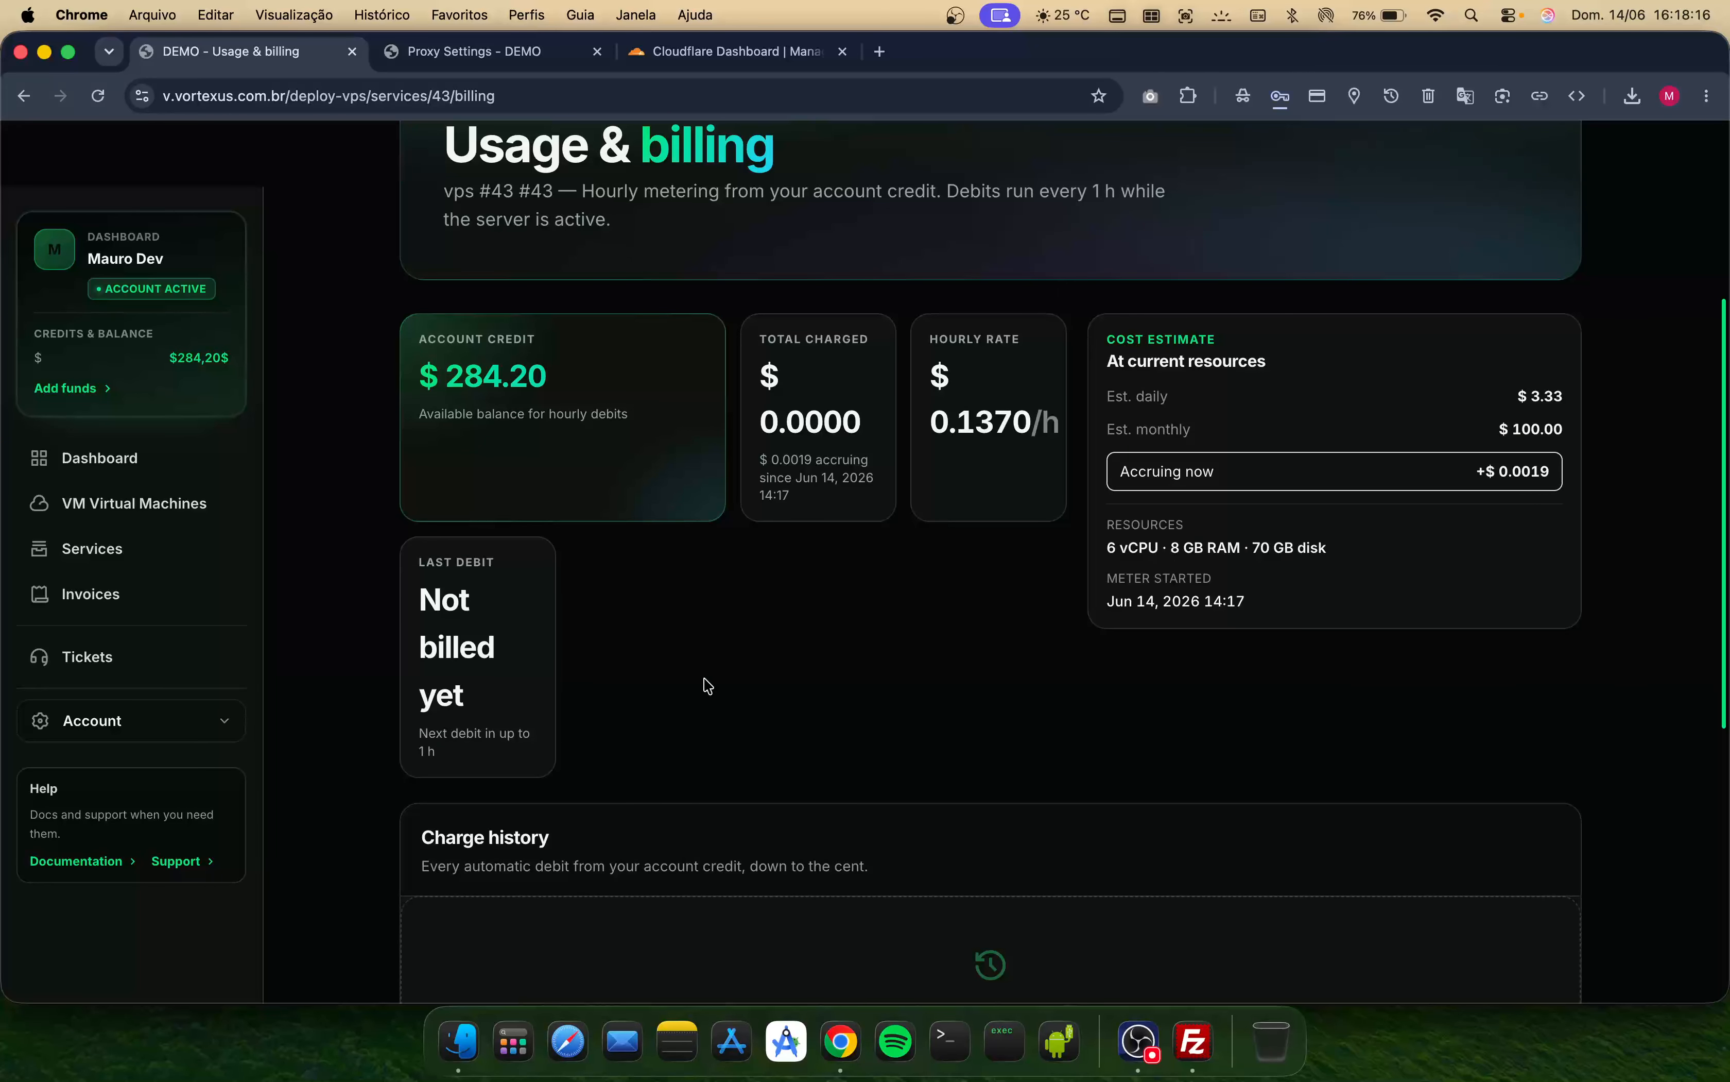
scroll(706, 685, "up", 4)
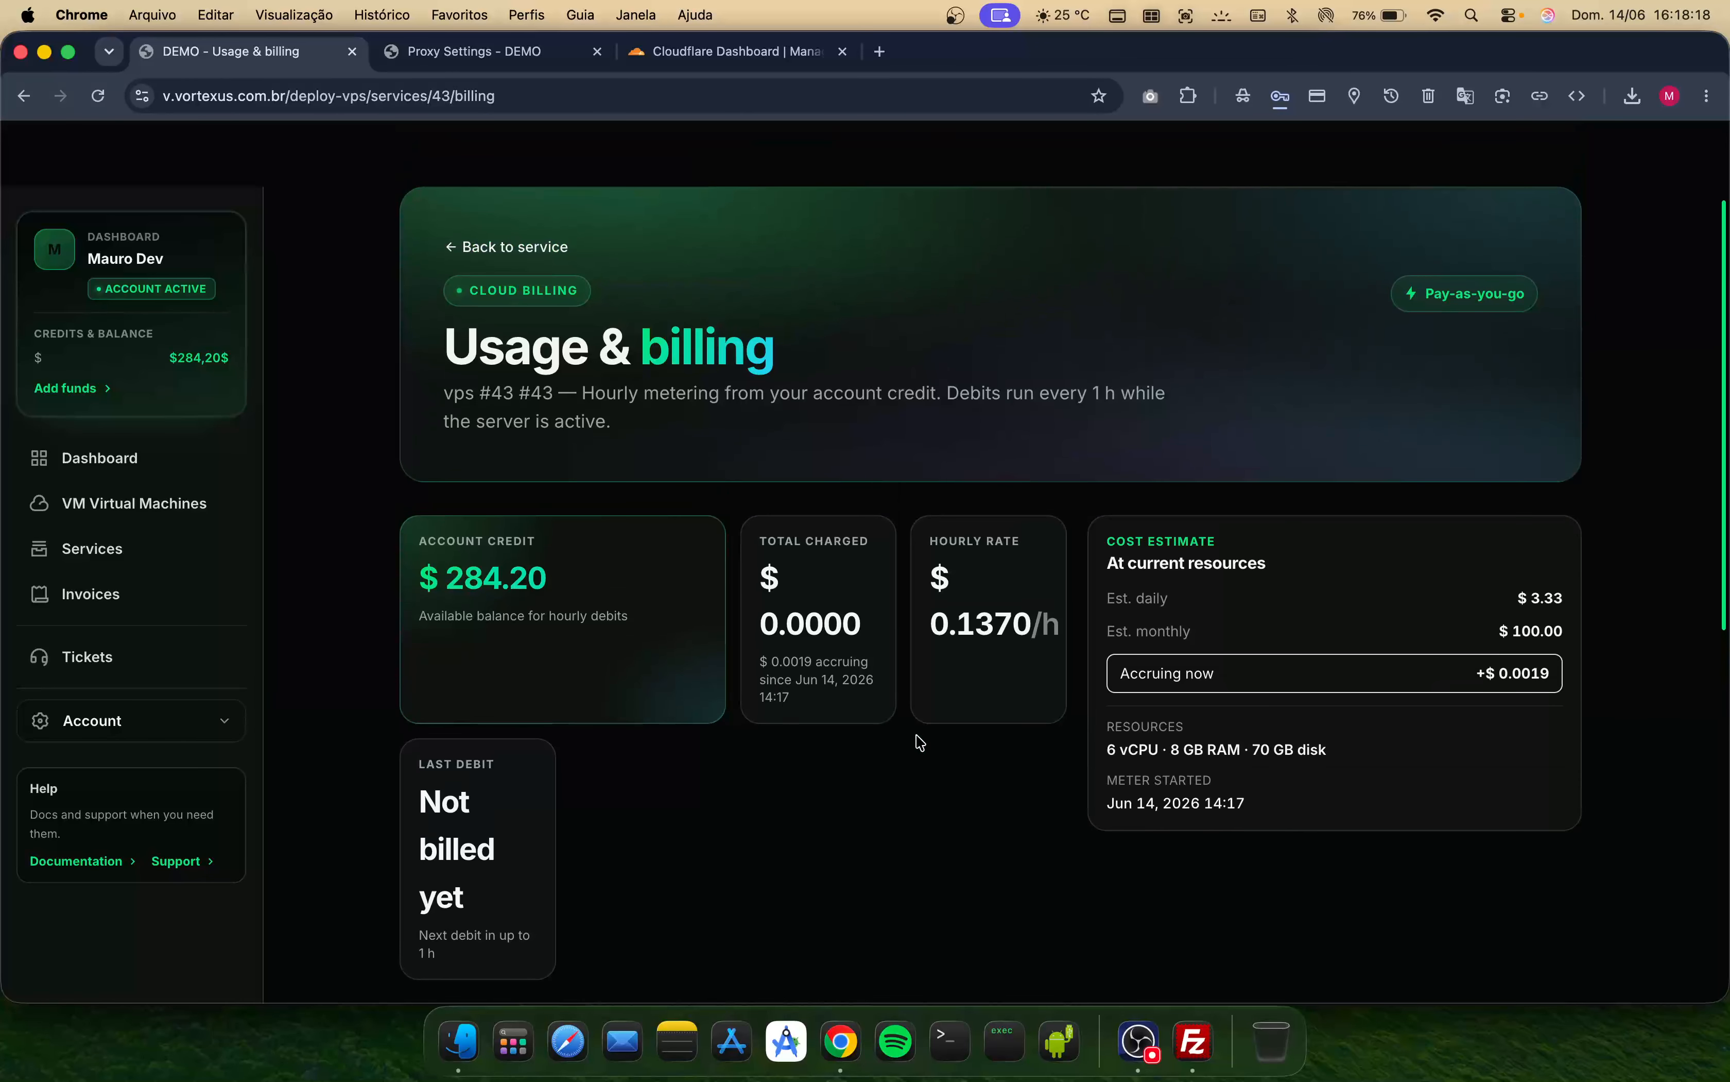
scroll(880, 714, "down", 4)
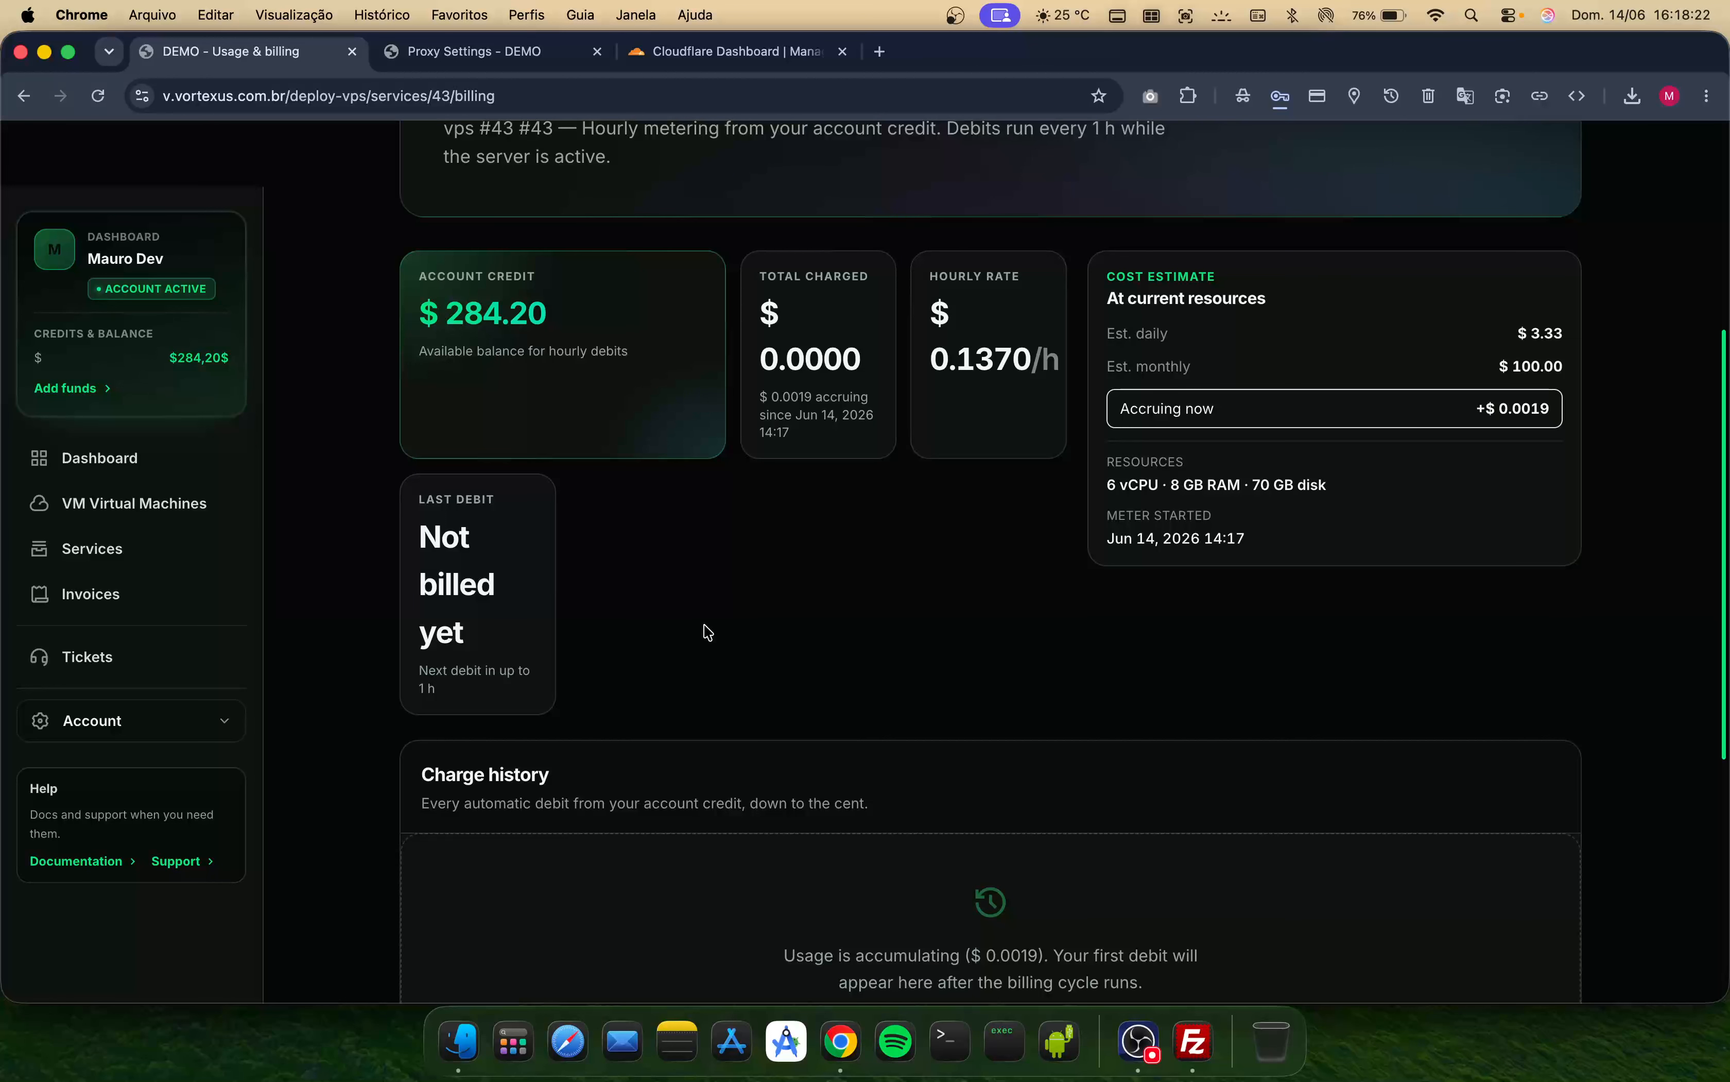
scroll(708, 631, "down", 1)
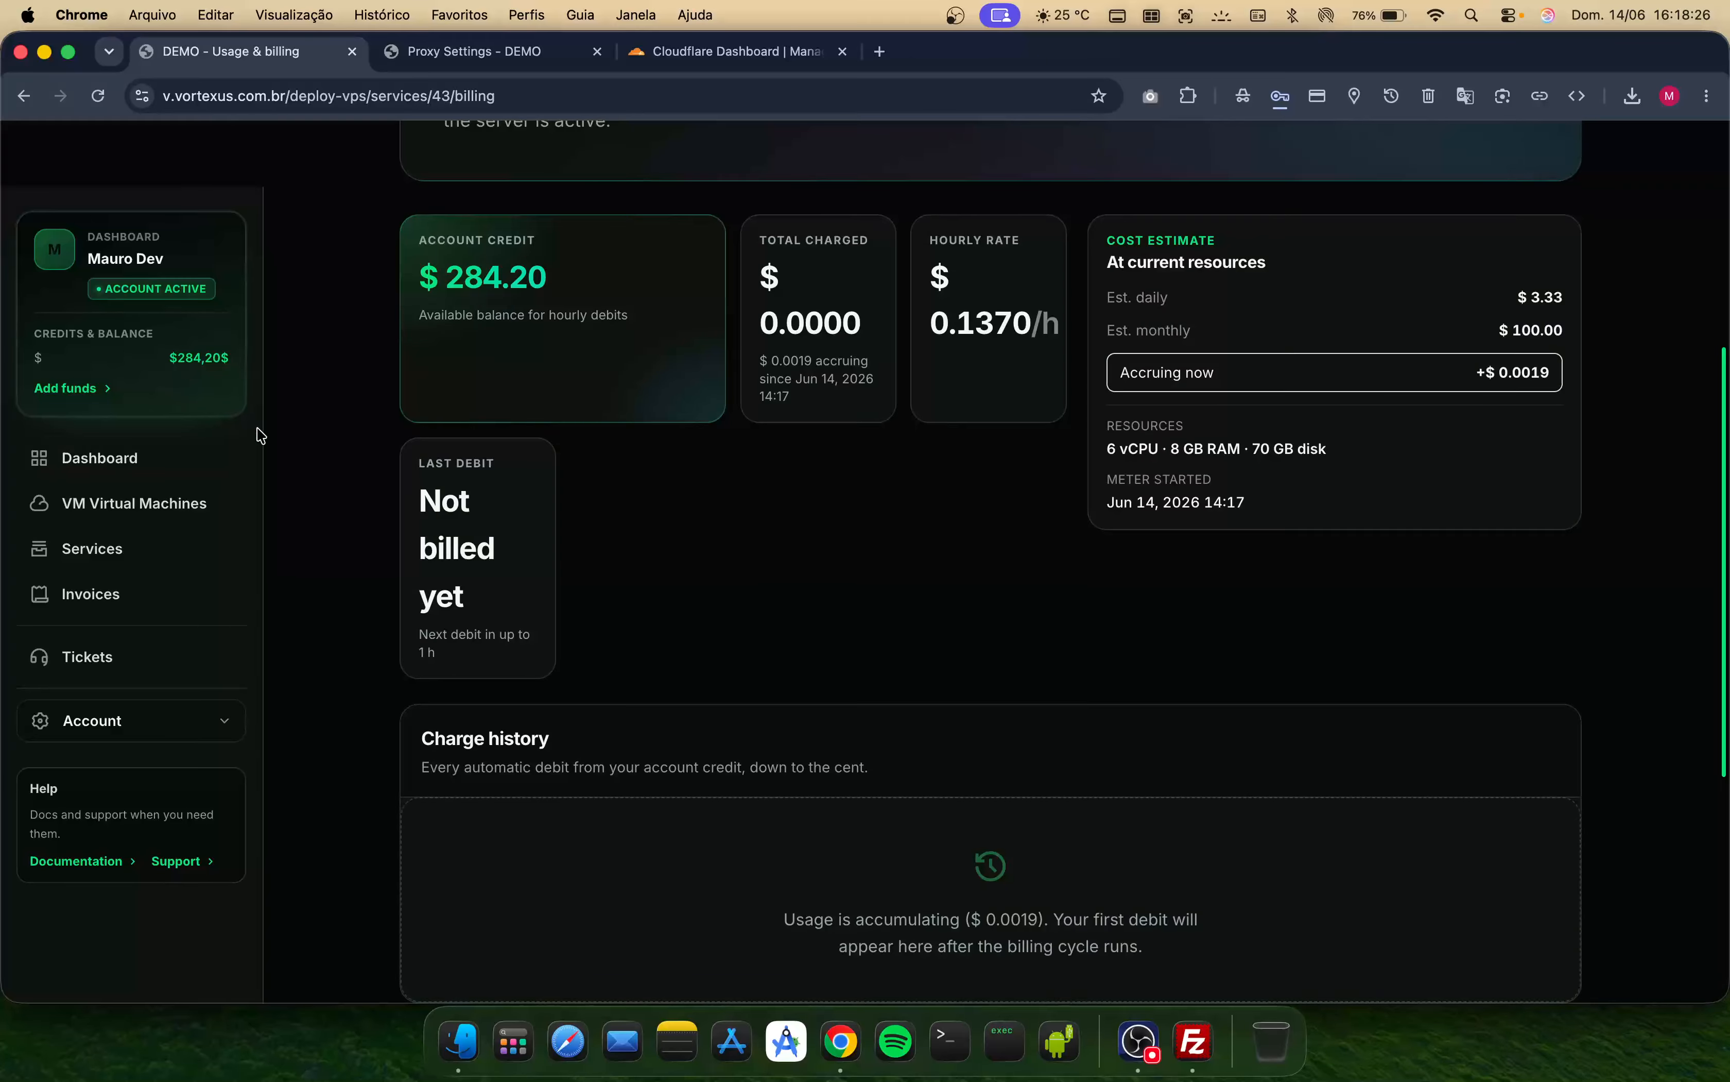
scroll(717, 762, "down", 2)
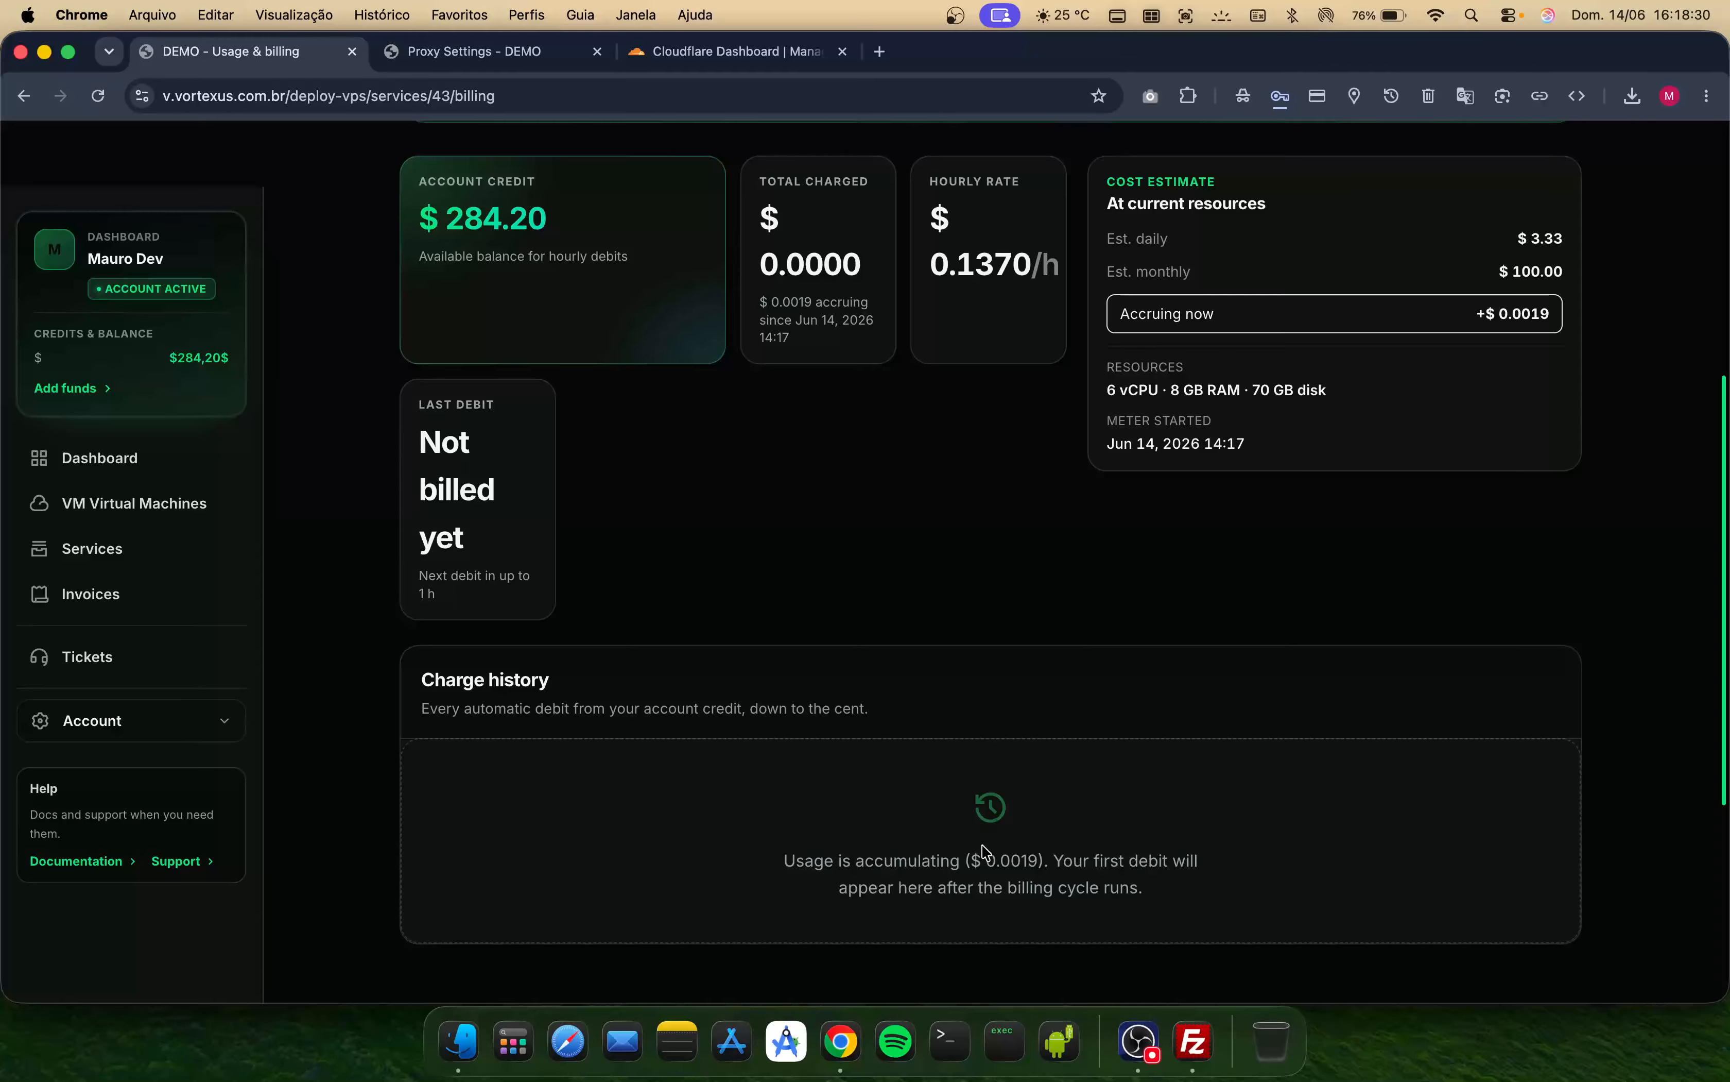
scroll(929, 830, "up", 5)
- Return to the service, open its Configuration section and save the VPS configuration
left_click(505, 207)
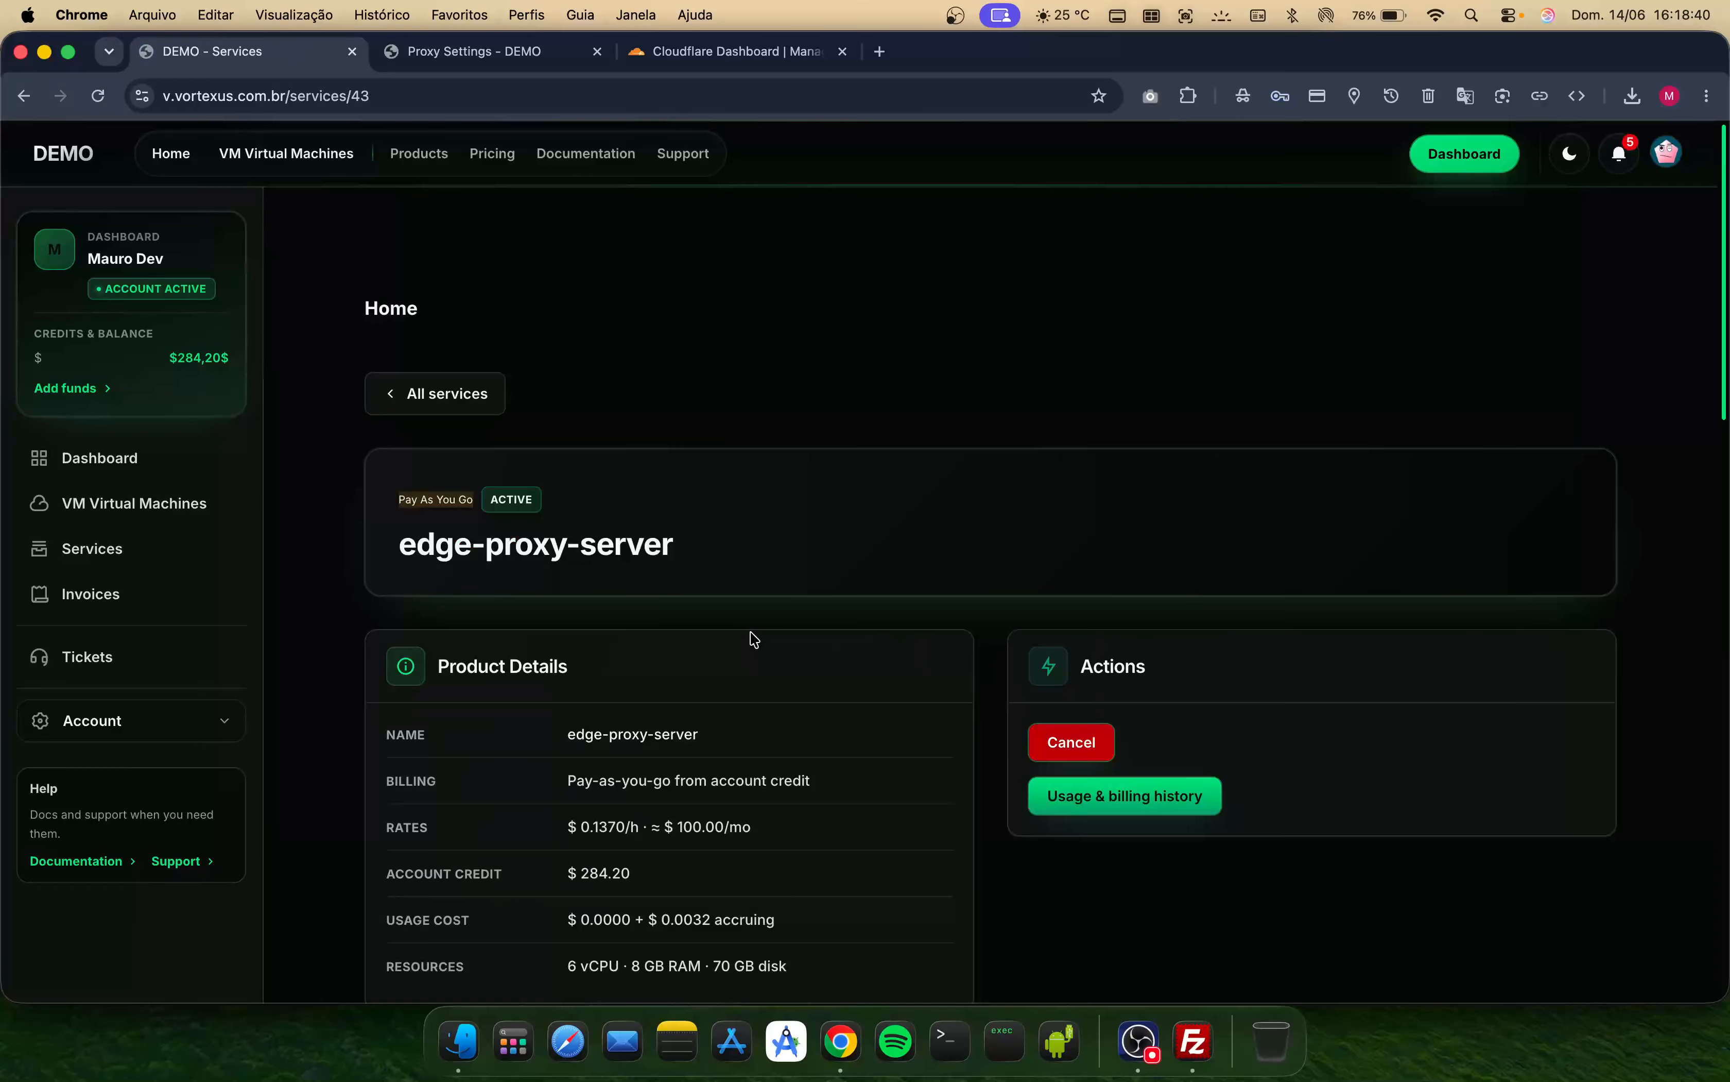
scroll(754, 639, "down", 10)
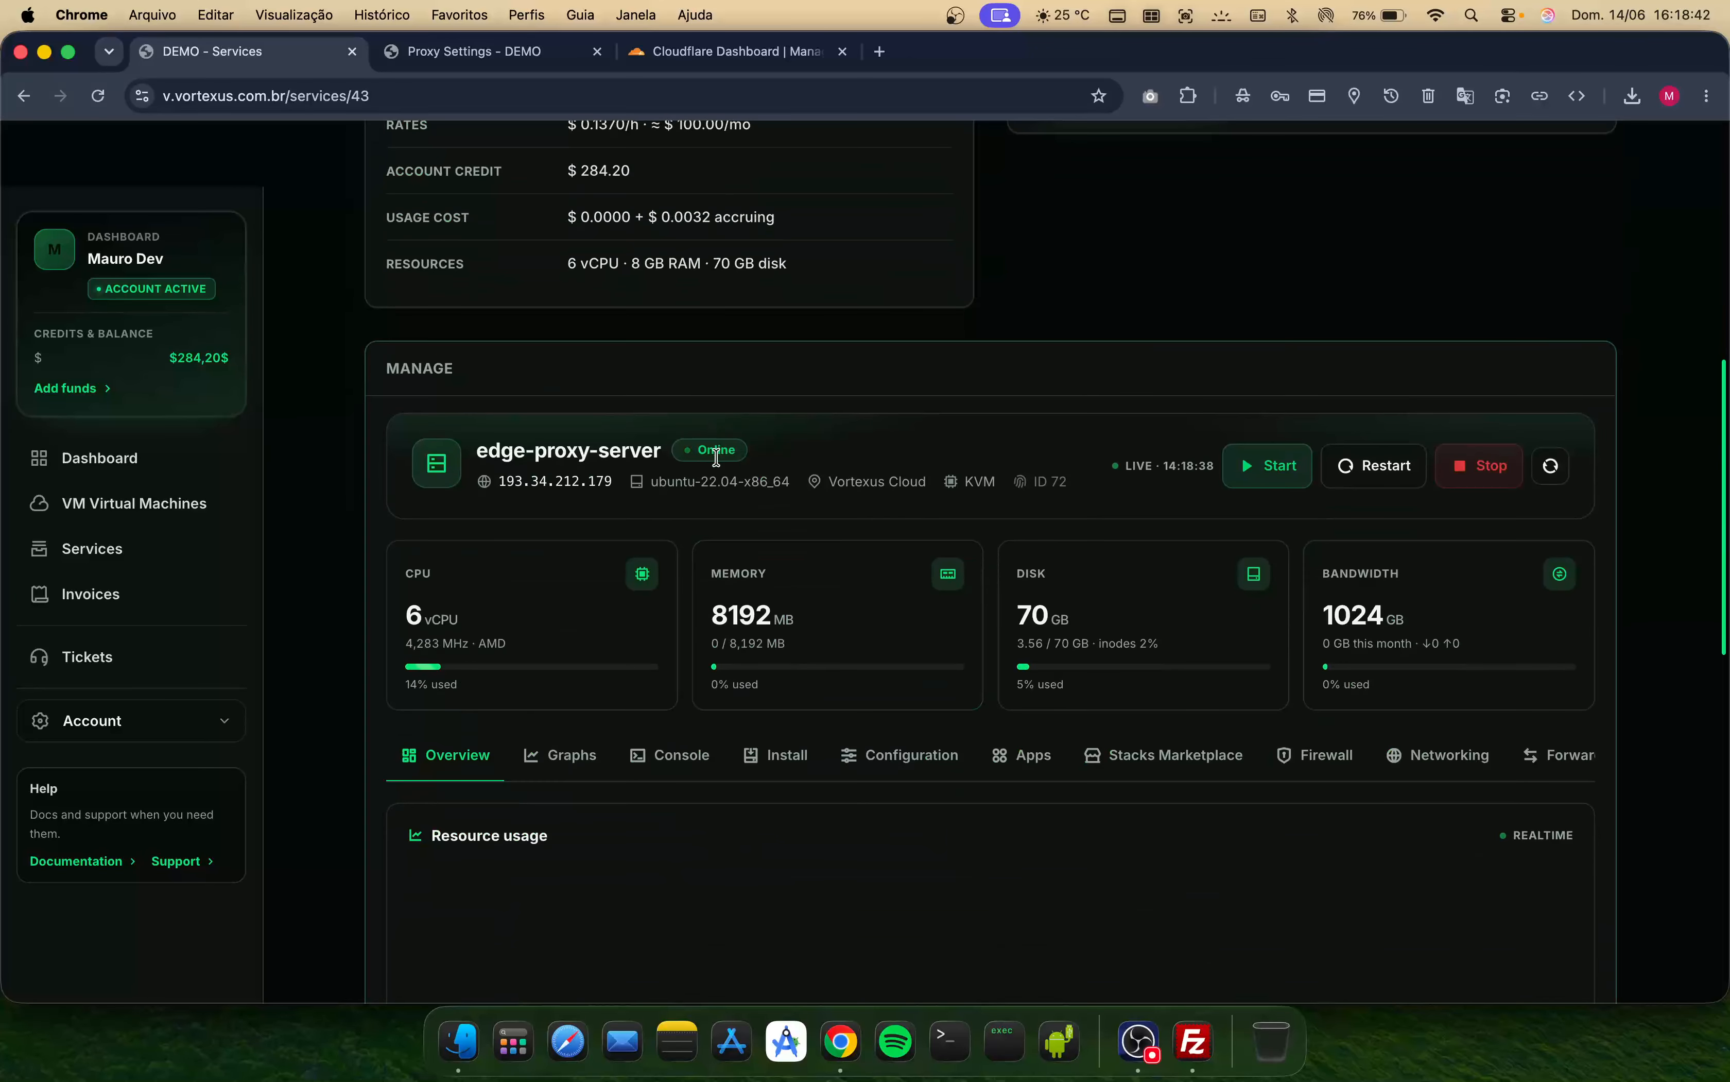
scroll(736, 487, "down", 3)
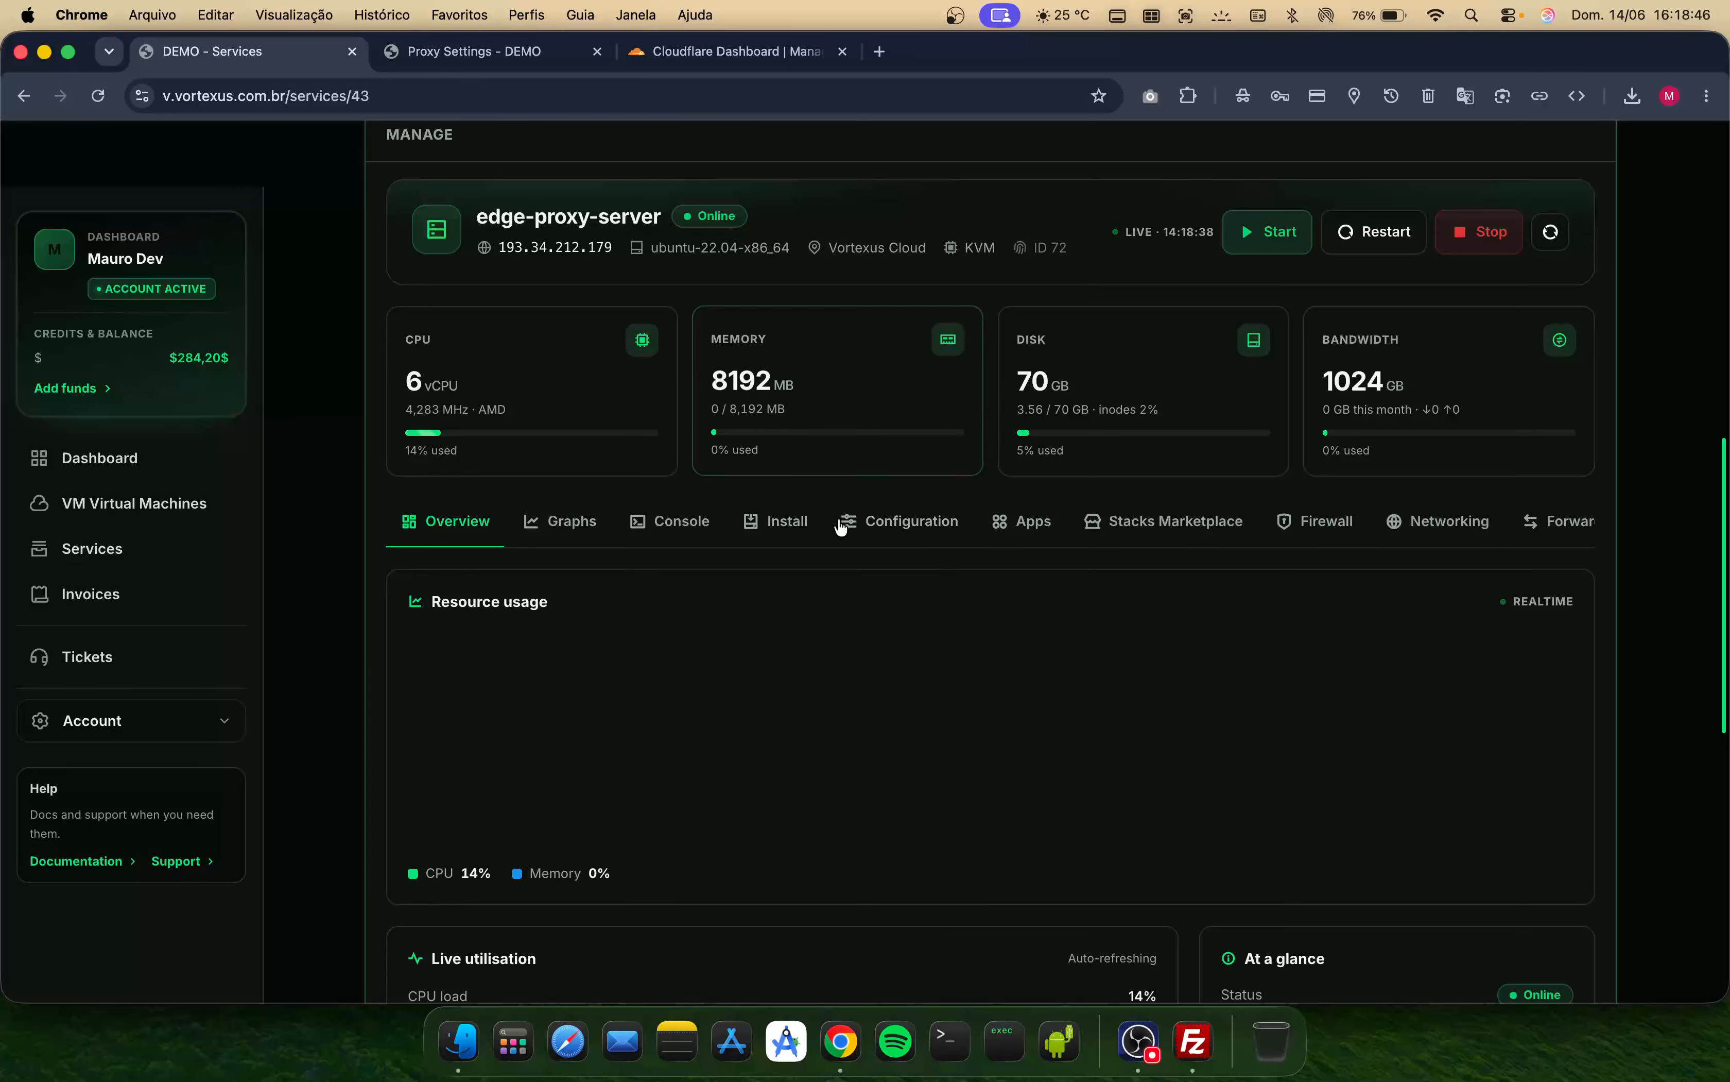
left_click(914, 518)
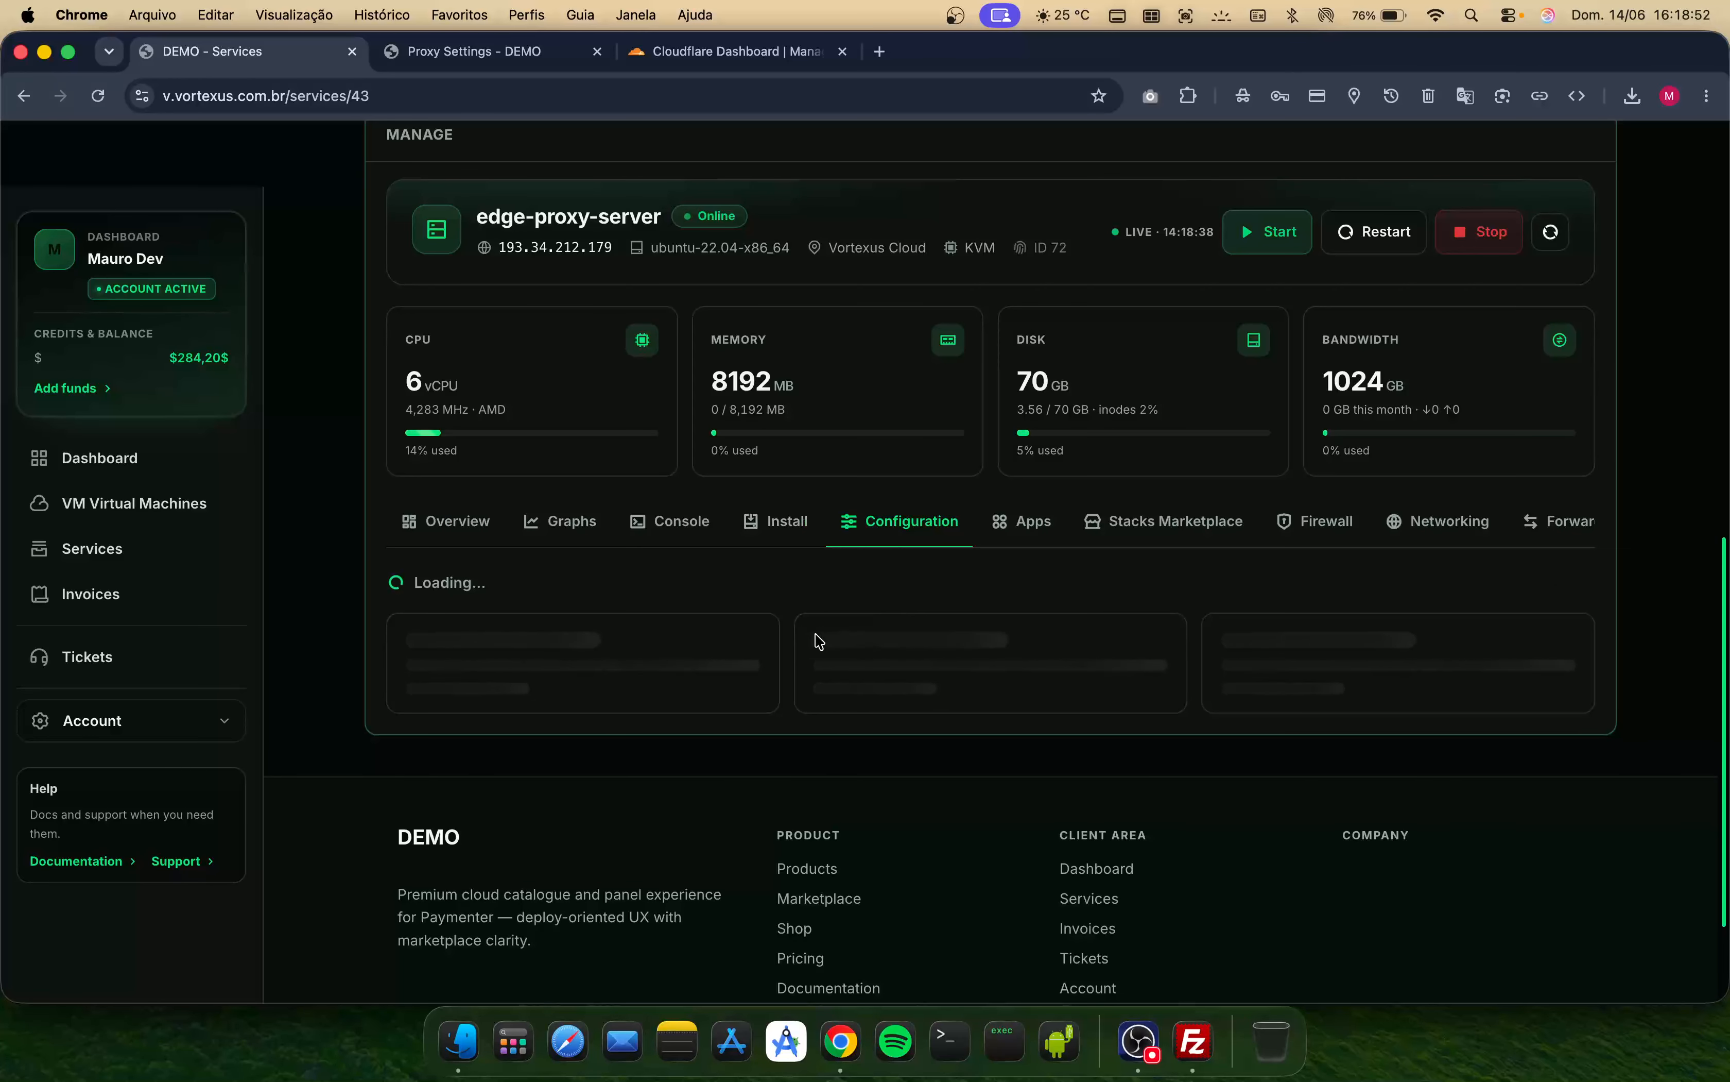
scroll(866, 710, "down", 5)
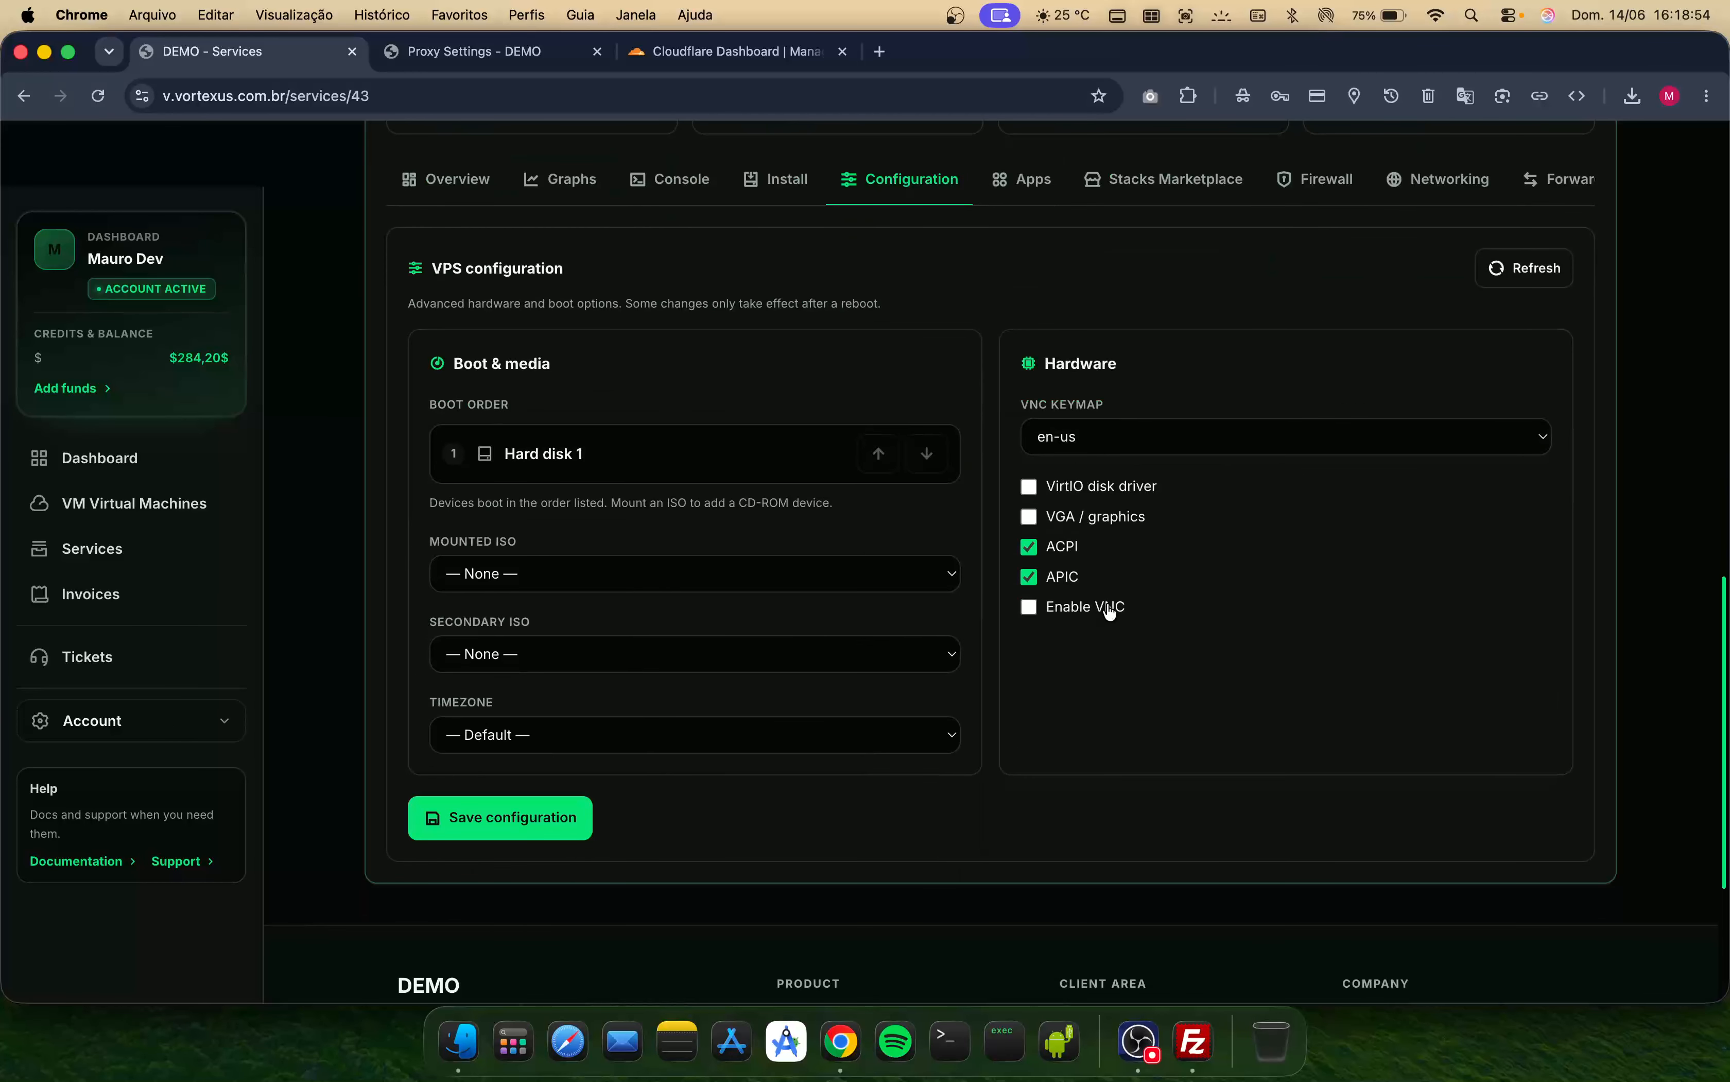
left_click(565, 821)
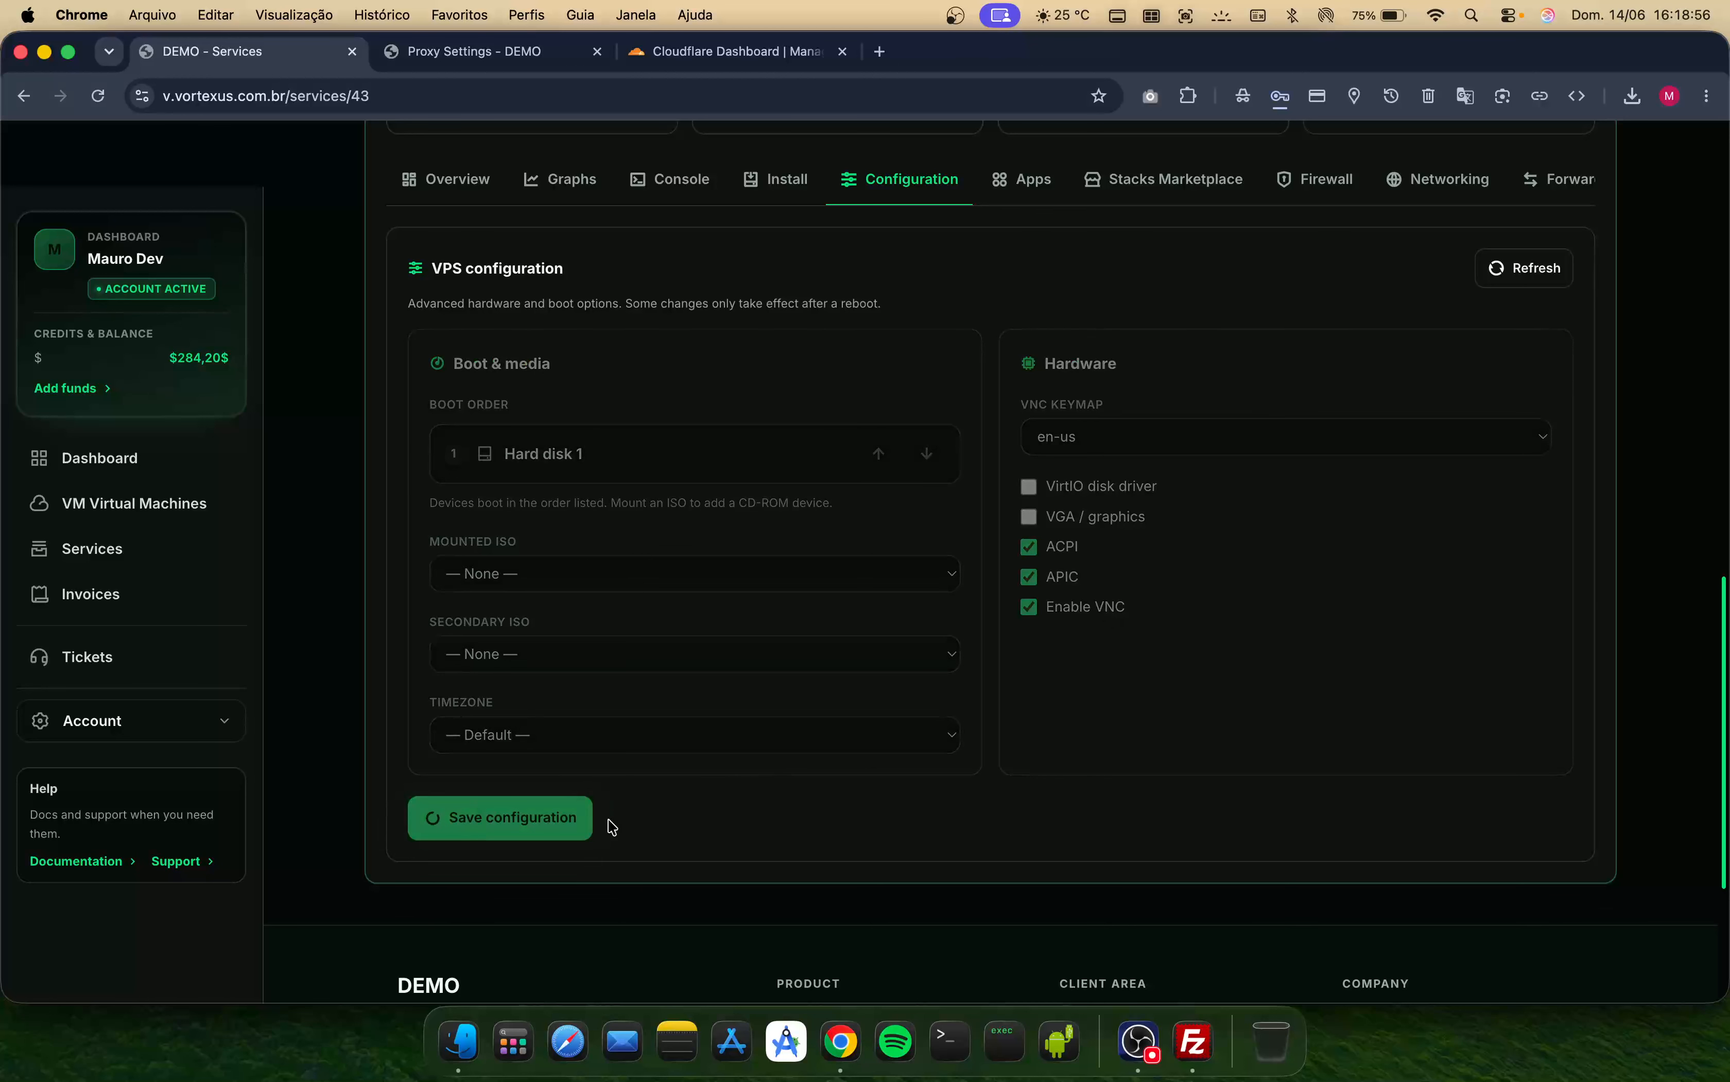
scroll(630, 817, "up", 3)
scroll(687, 568, "up", 3)
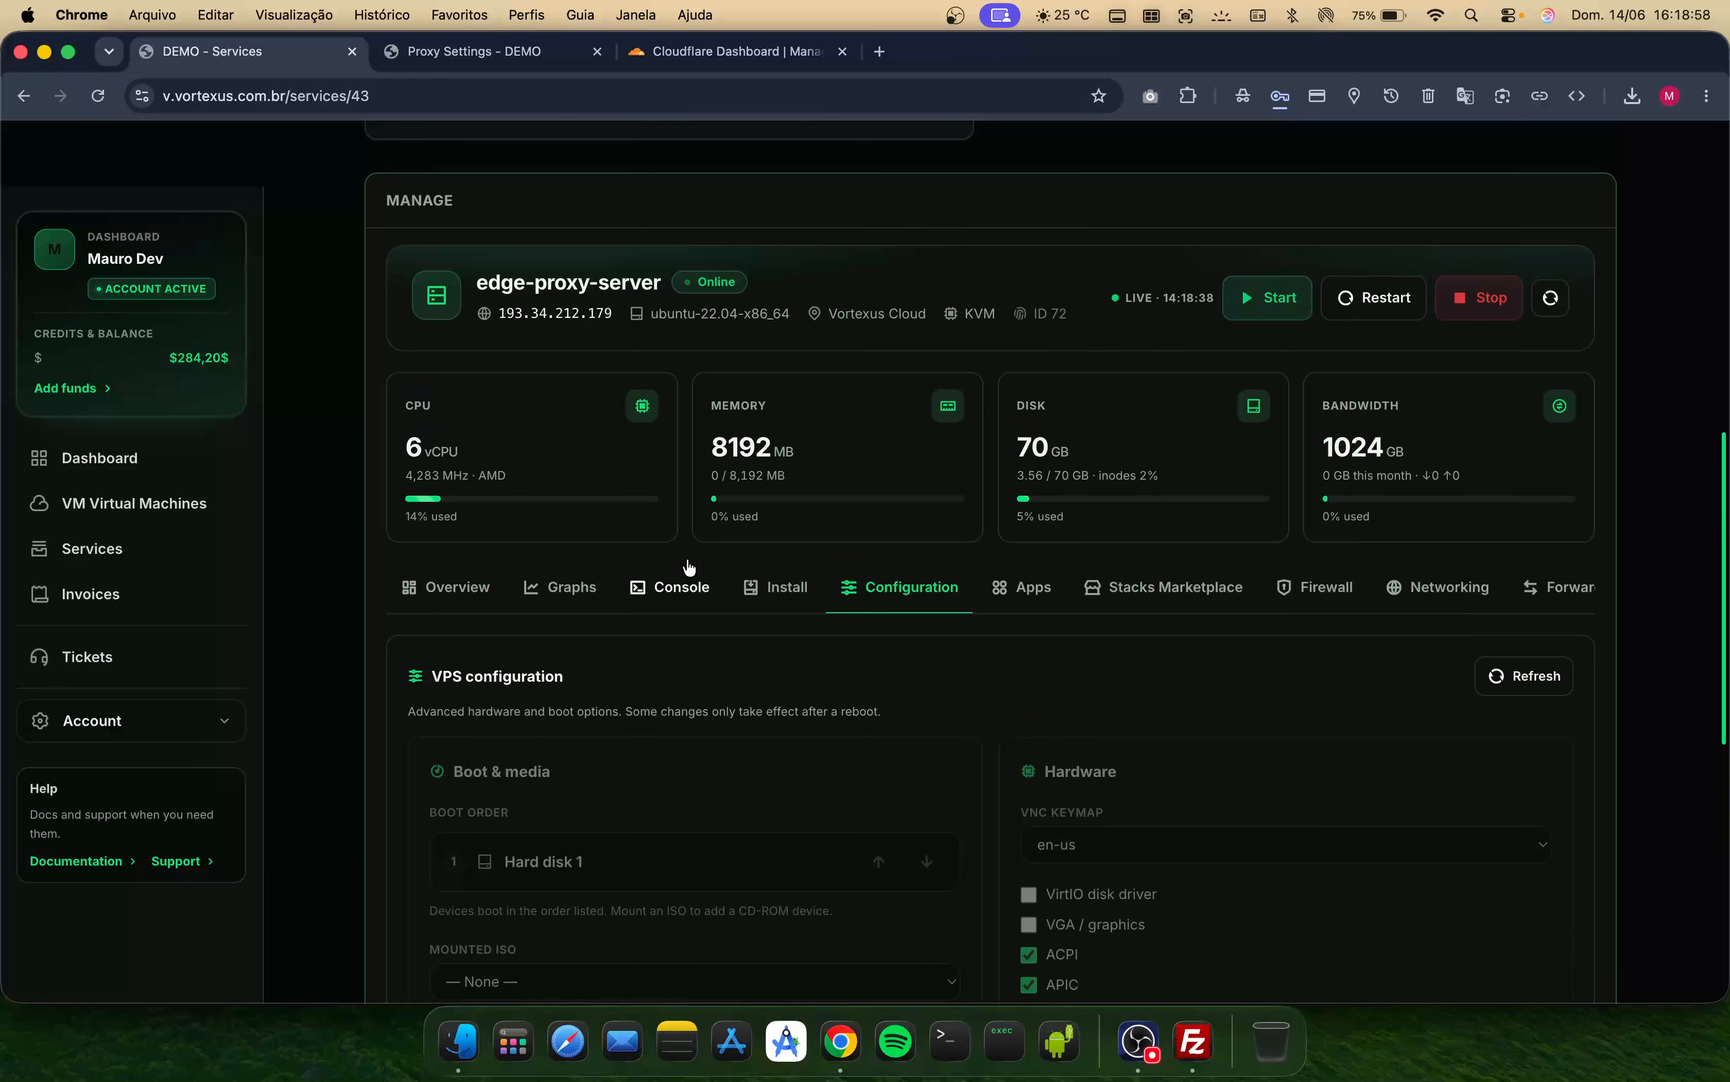
- Open the server's HTML5 console and show the VNC client details
scroll(880, 733, "down", 5)
scroll(880, 737, "up", 4)
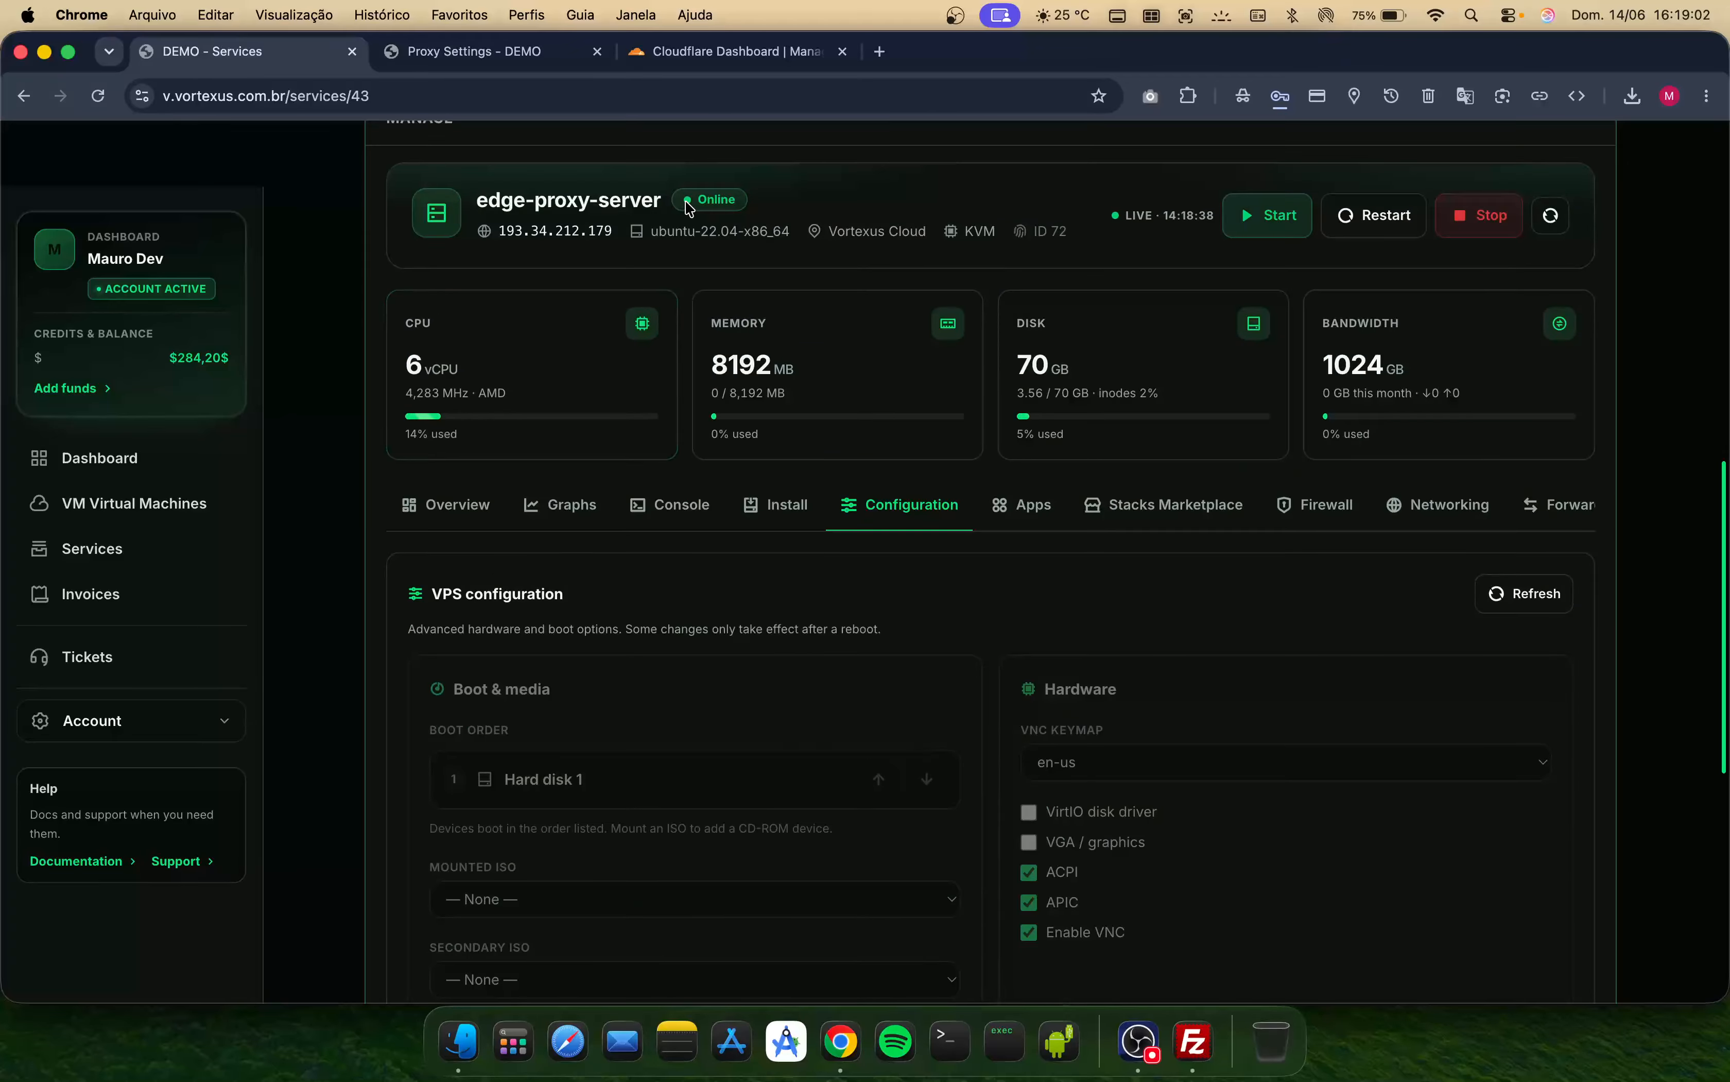
scroll(878, 674, "down", 2)
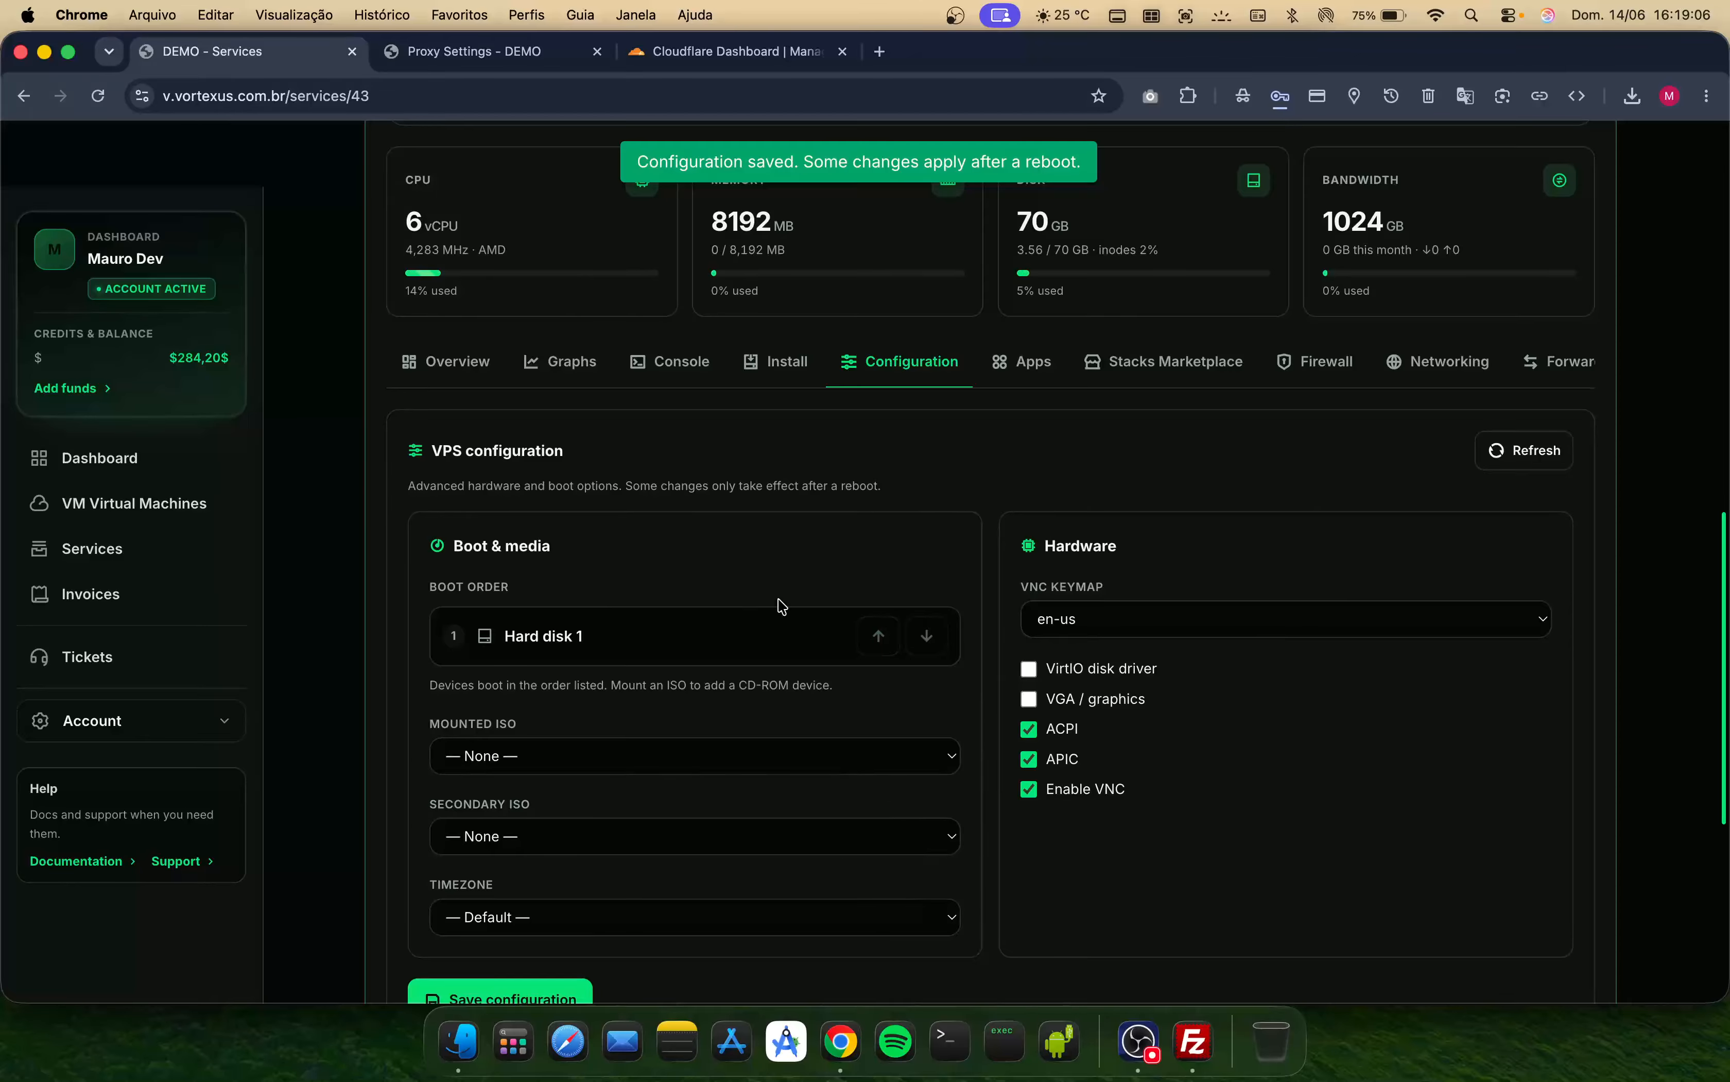
scroll(1373, 405, "up", 3)
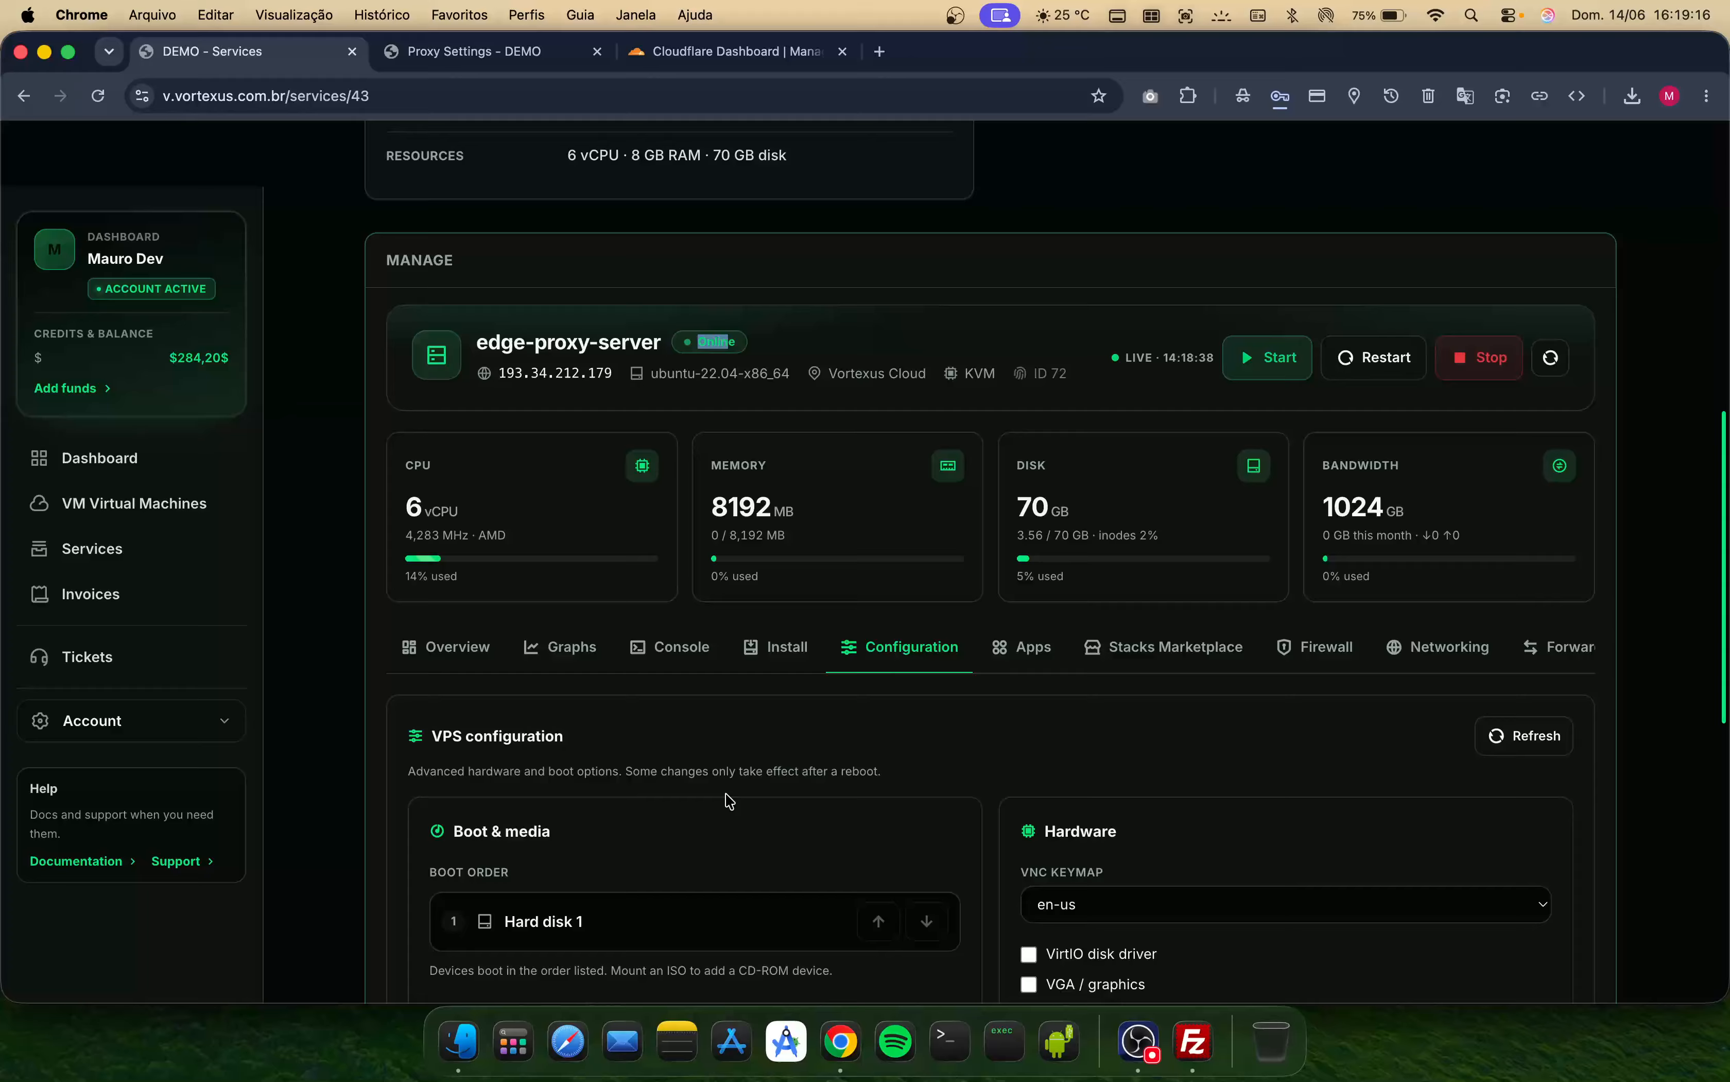
scroll(787, 751, "down", 6)
left_click(997, 671)
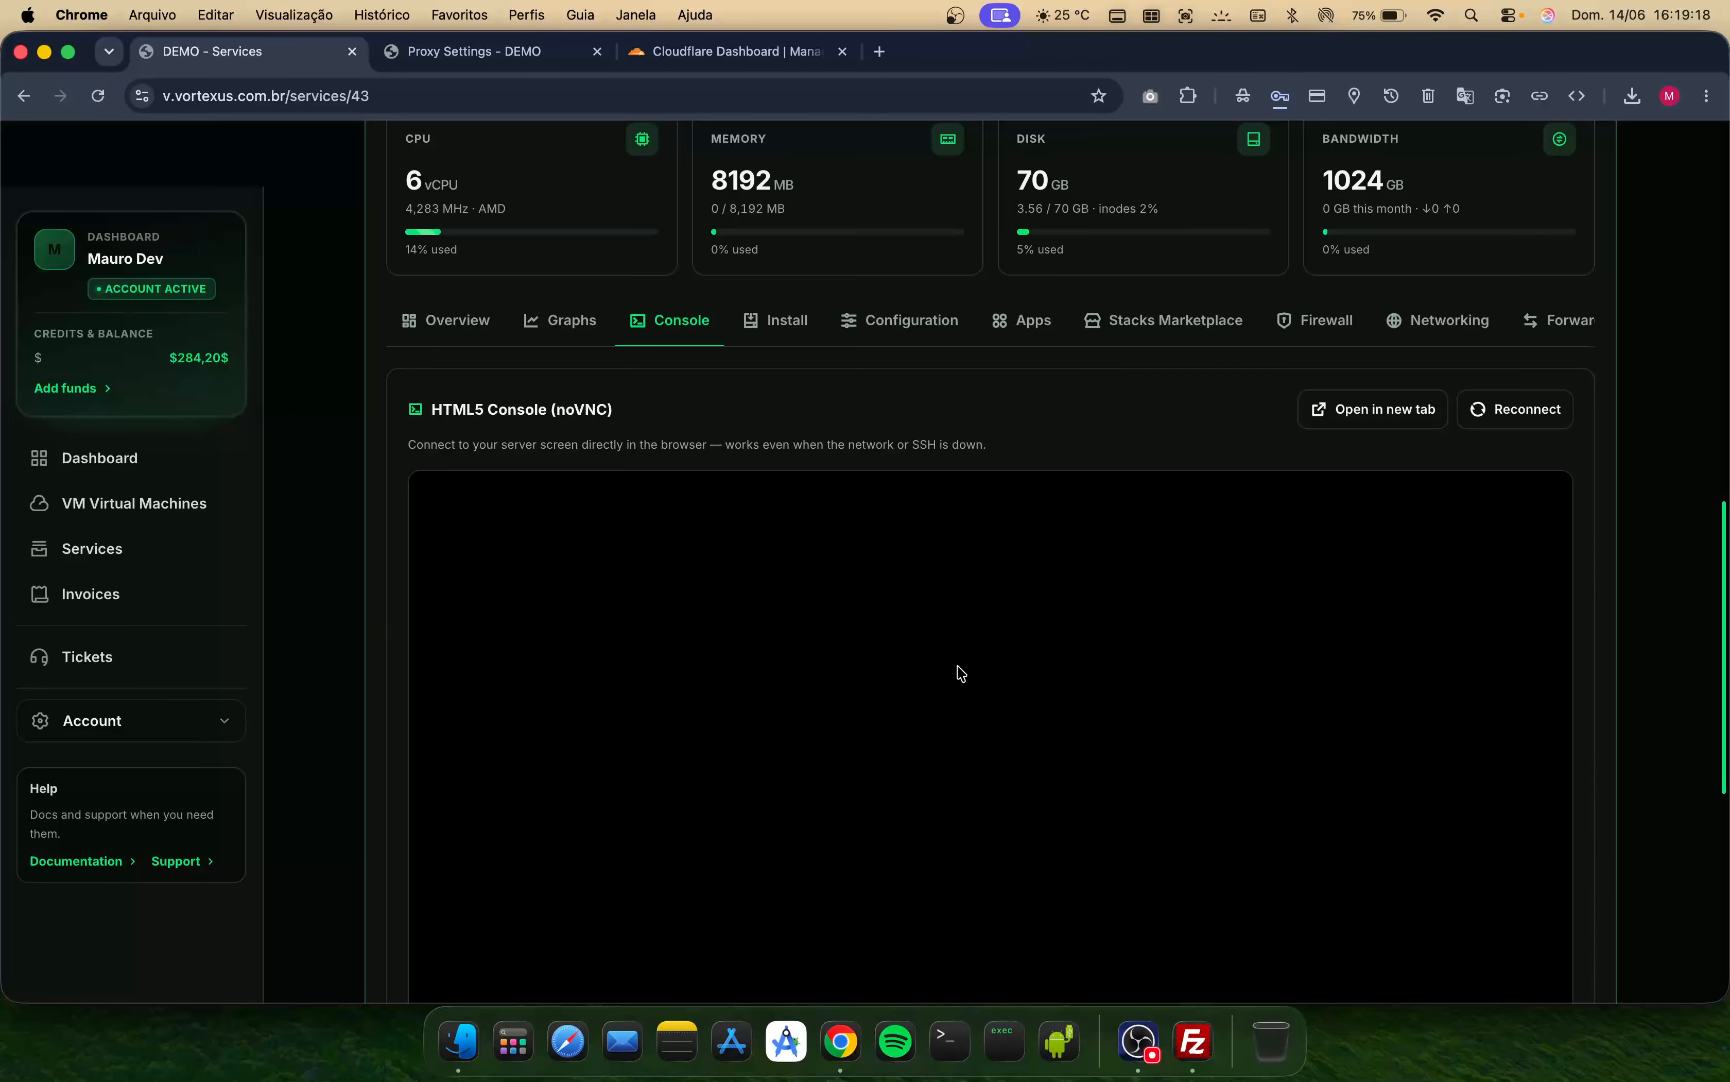
scroll(791, 657, "down", 5)
left_click(478, 688)
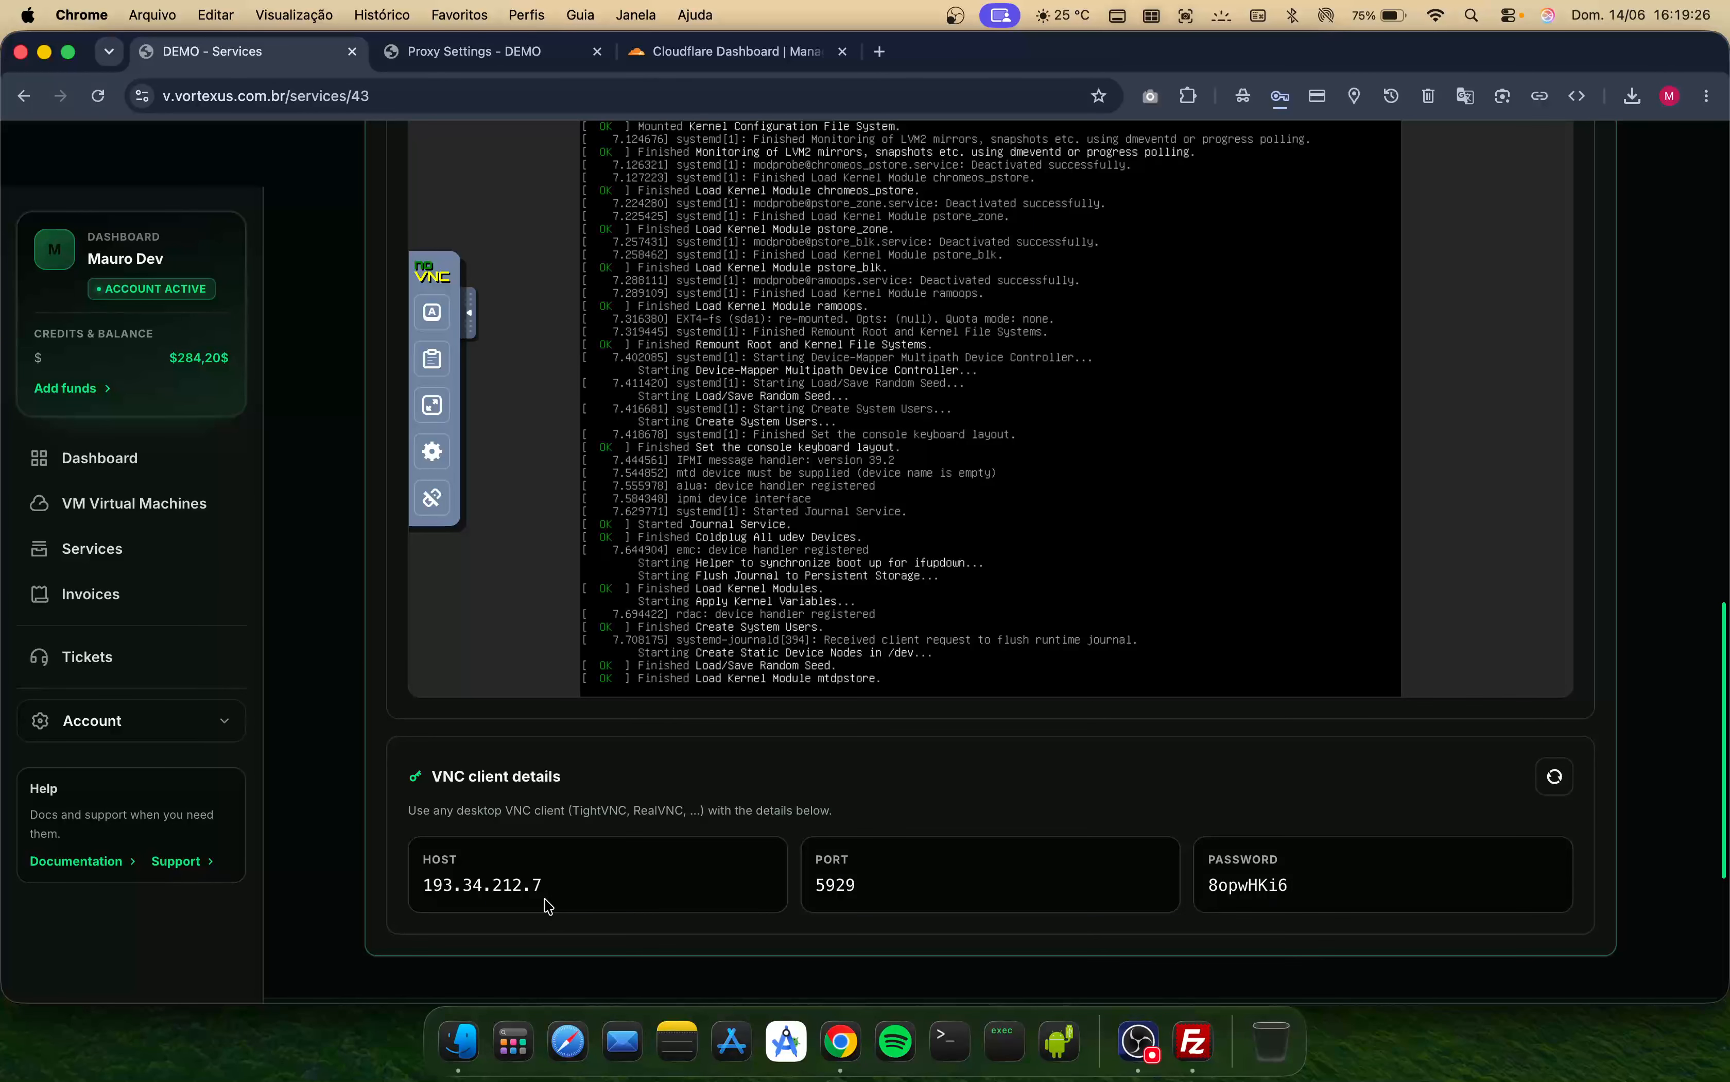
- Examine the VNC client details (host, port, password) and scroll through the console's boot output
double_click(548, 905)
scroll(546, 906, "up", 1)
double_click(545, 905)
double_click(917, 933)
double_click(1259, 923)
double_click(1259, 900)
left_click(1120, 881)
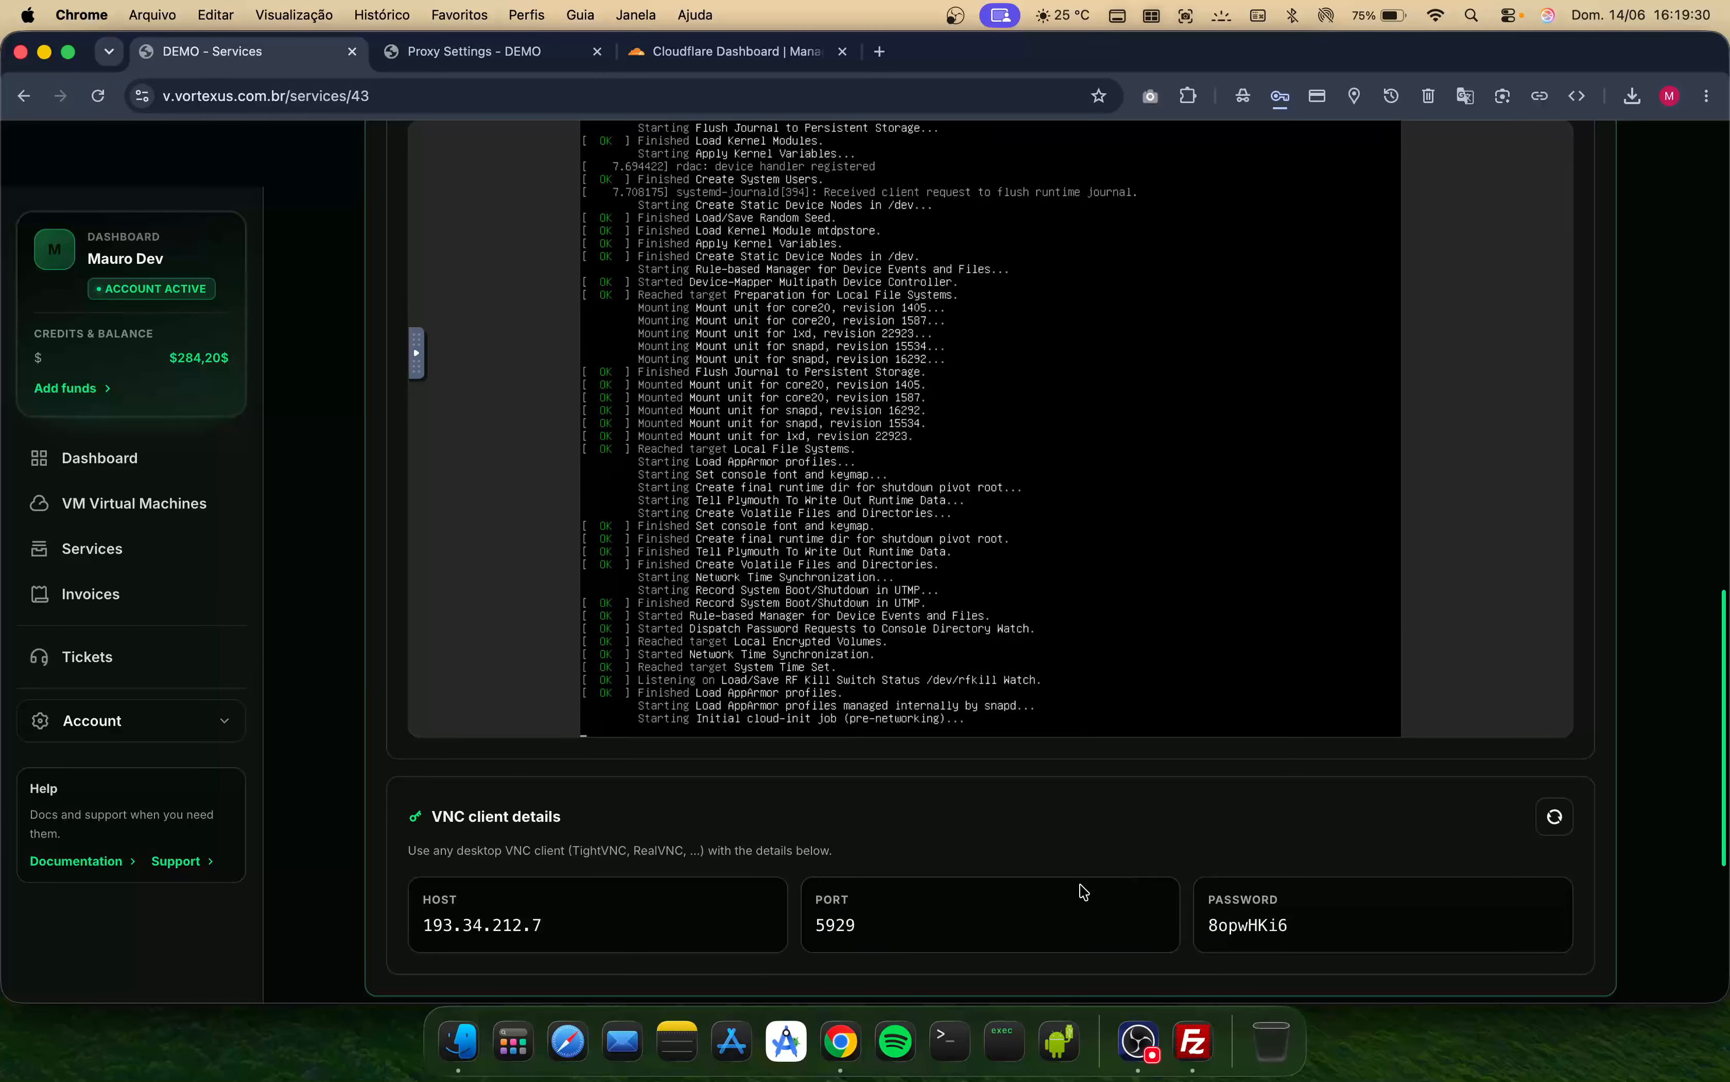
scroll(1024, 900, "up", 2)
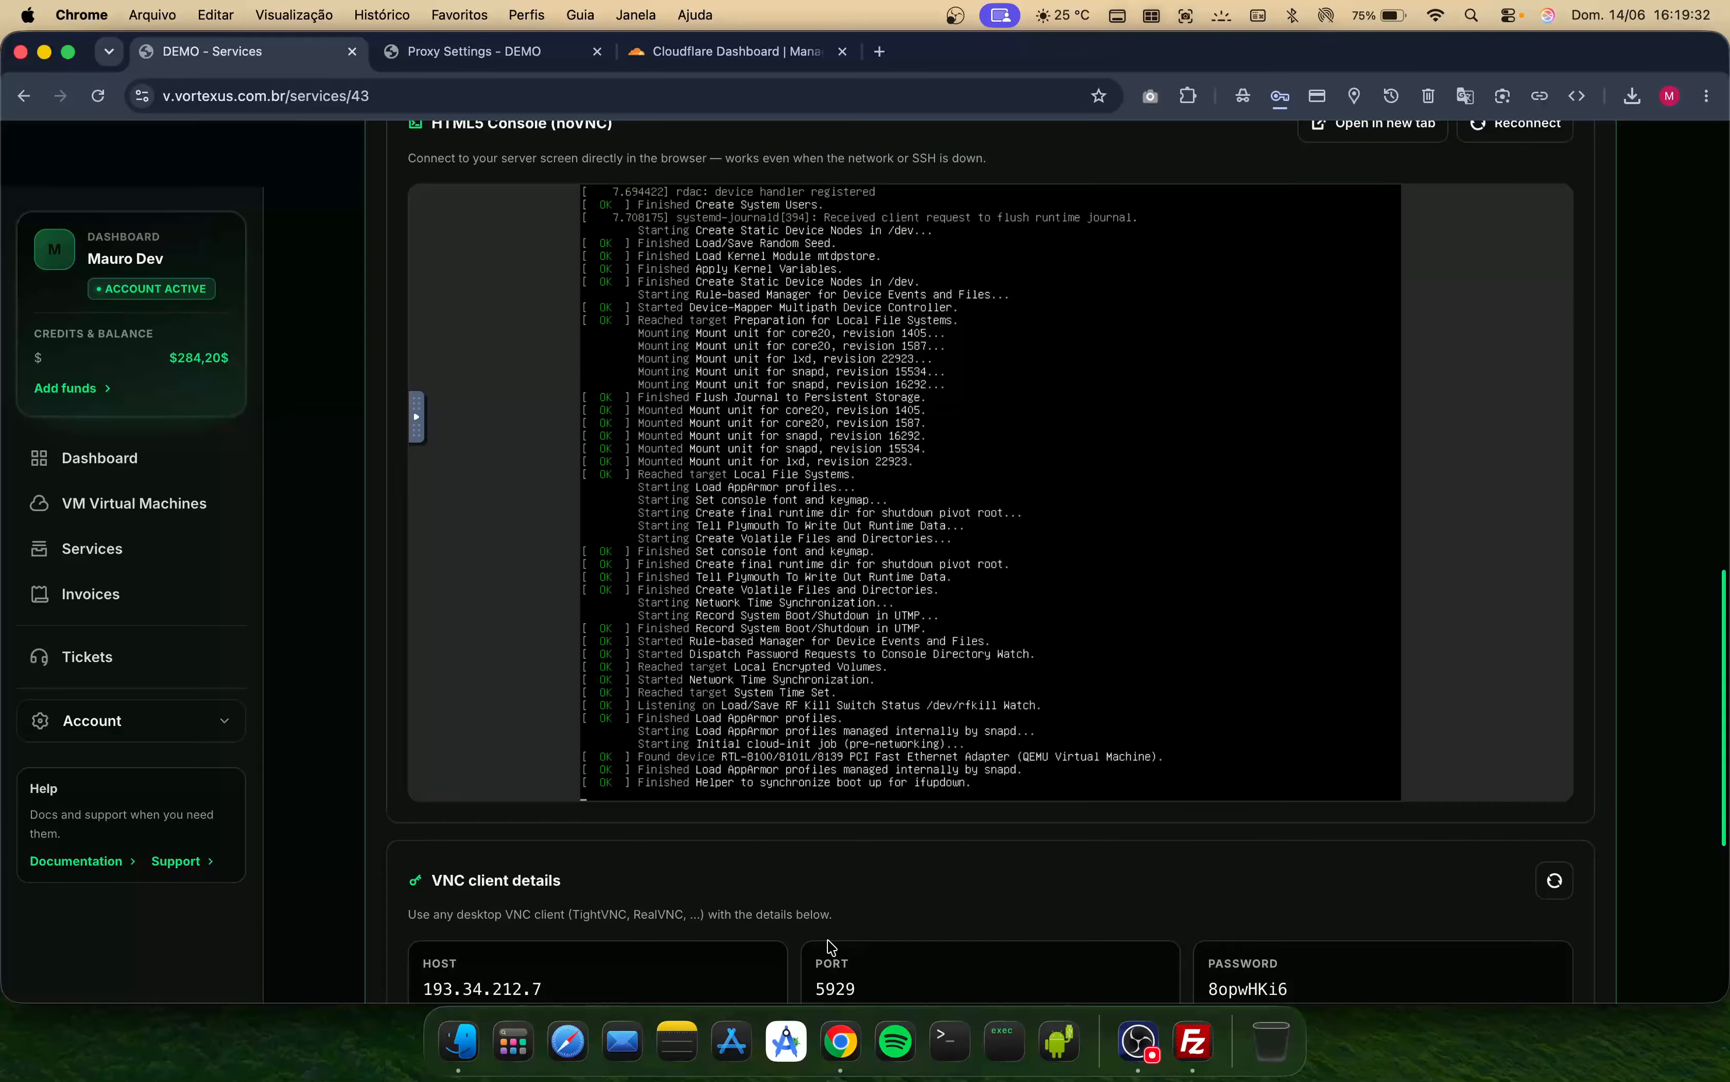
scroll(830, 944, "up", 3)
scroll(830, 944, "down", 2)
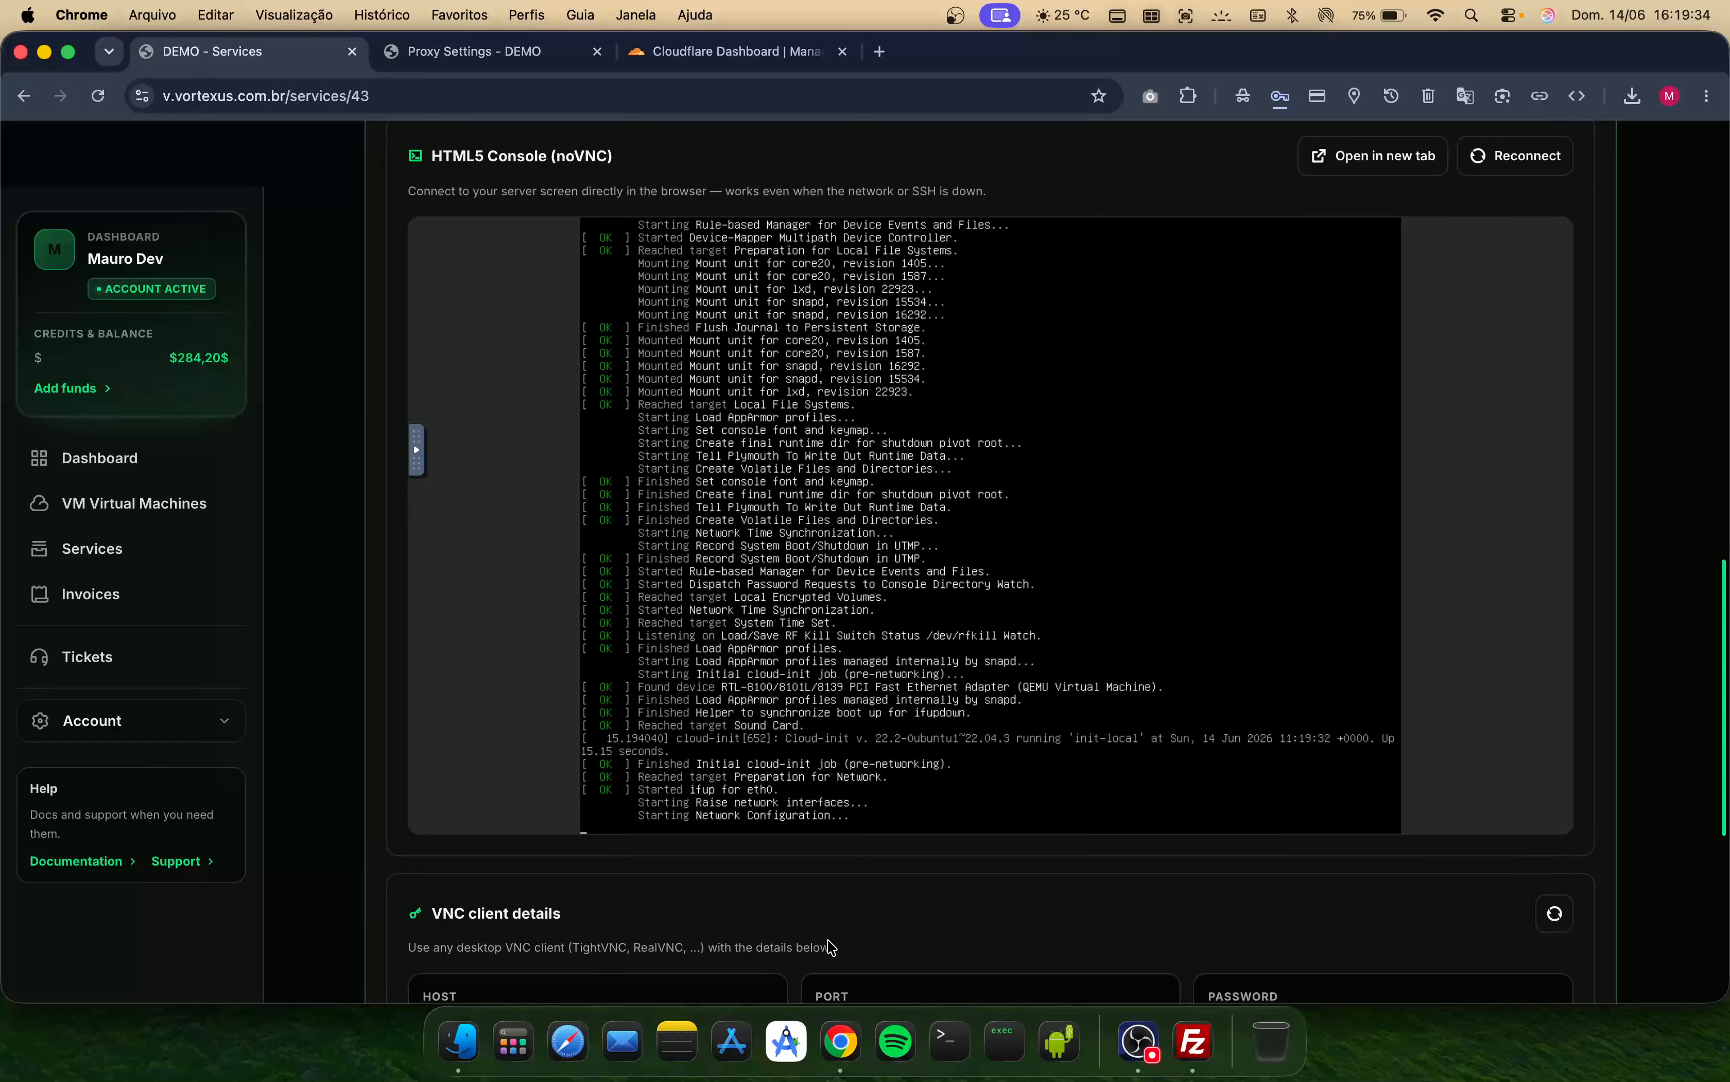
scroll(830, 947, "up", 1)
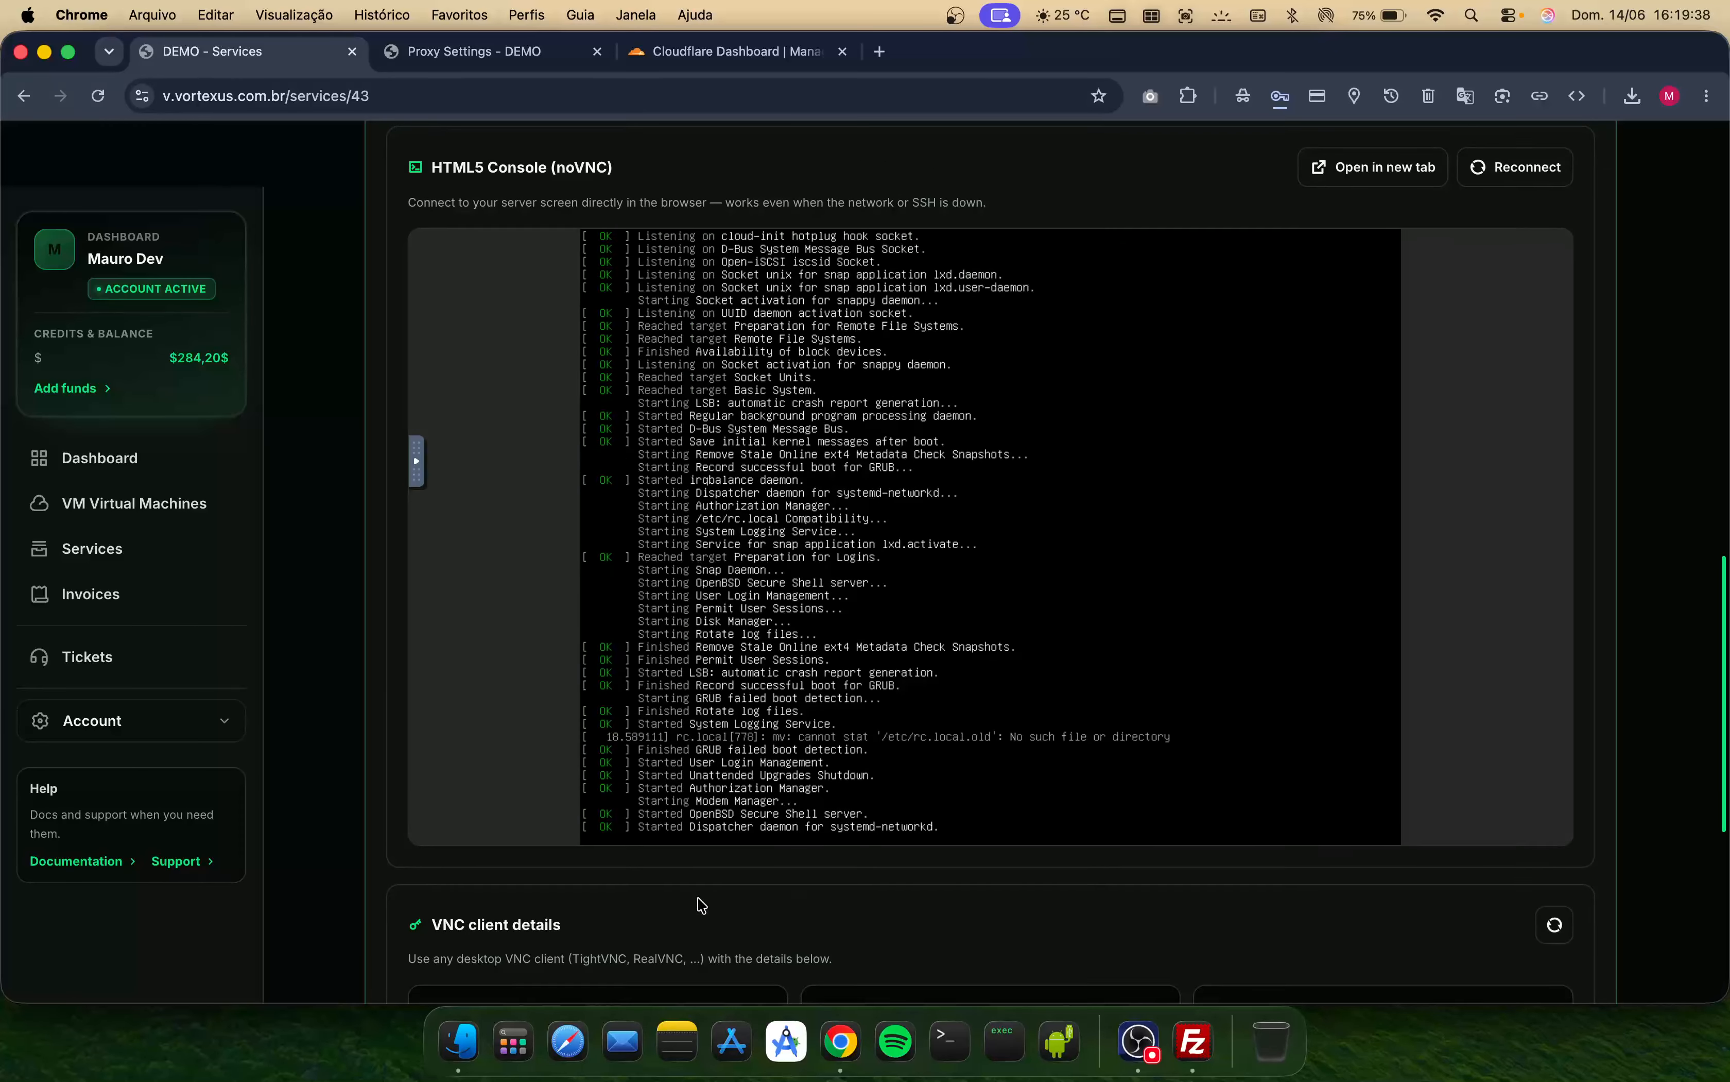
scroll(779, 880, "up", 10)
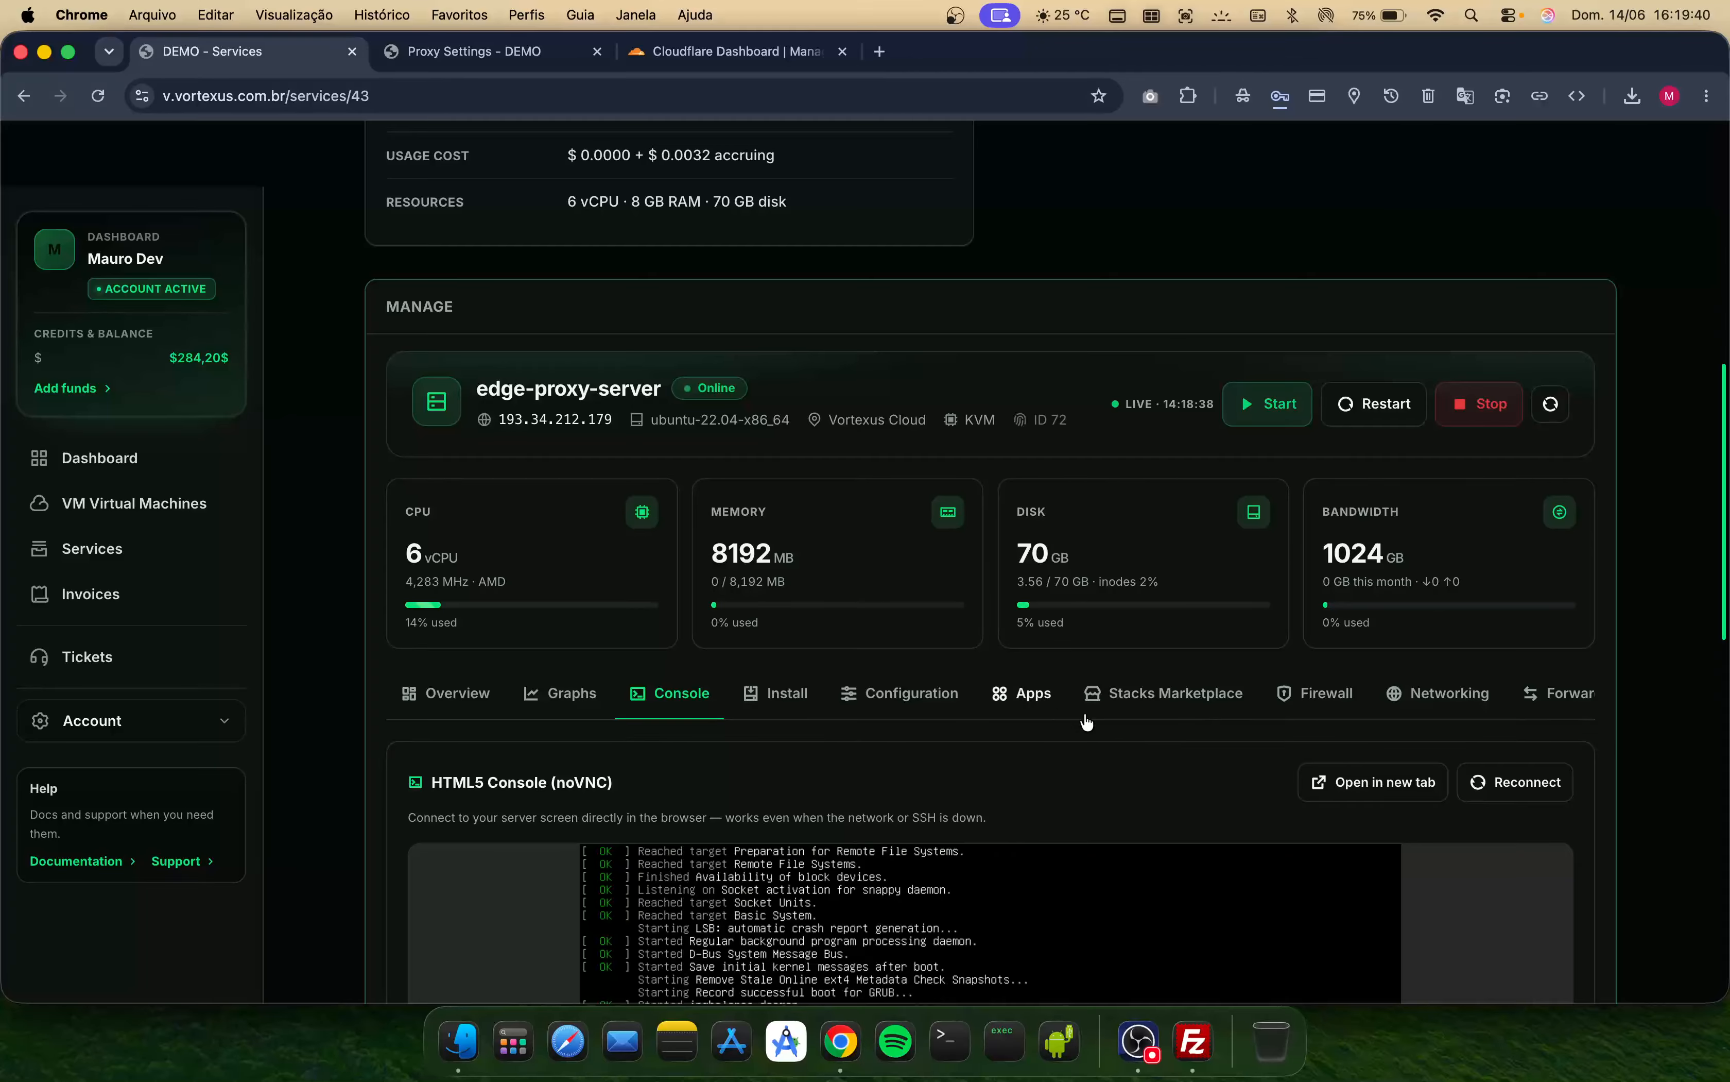
- Scroll through the management sections and open Rescue mode
scroll(1187, 719, "right", 1)
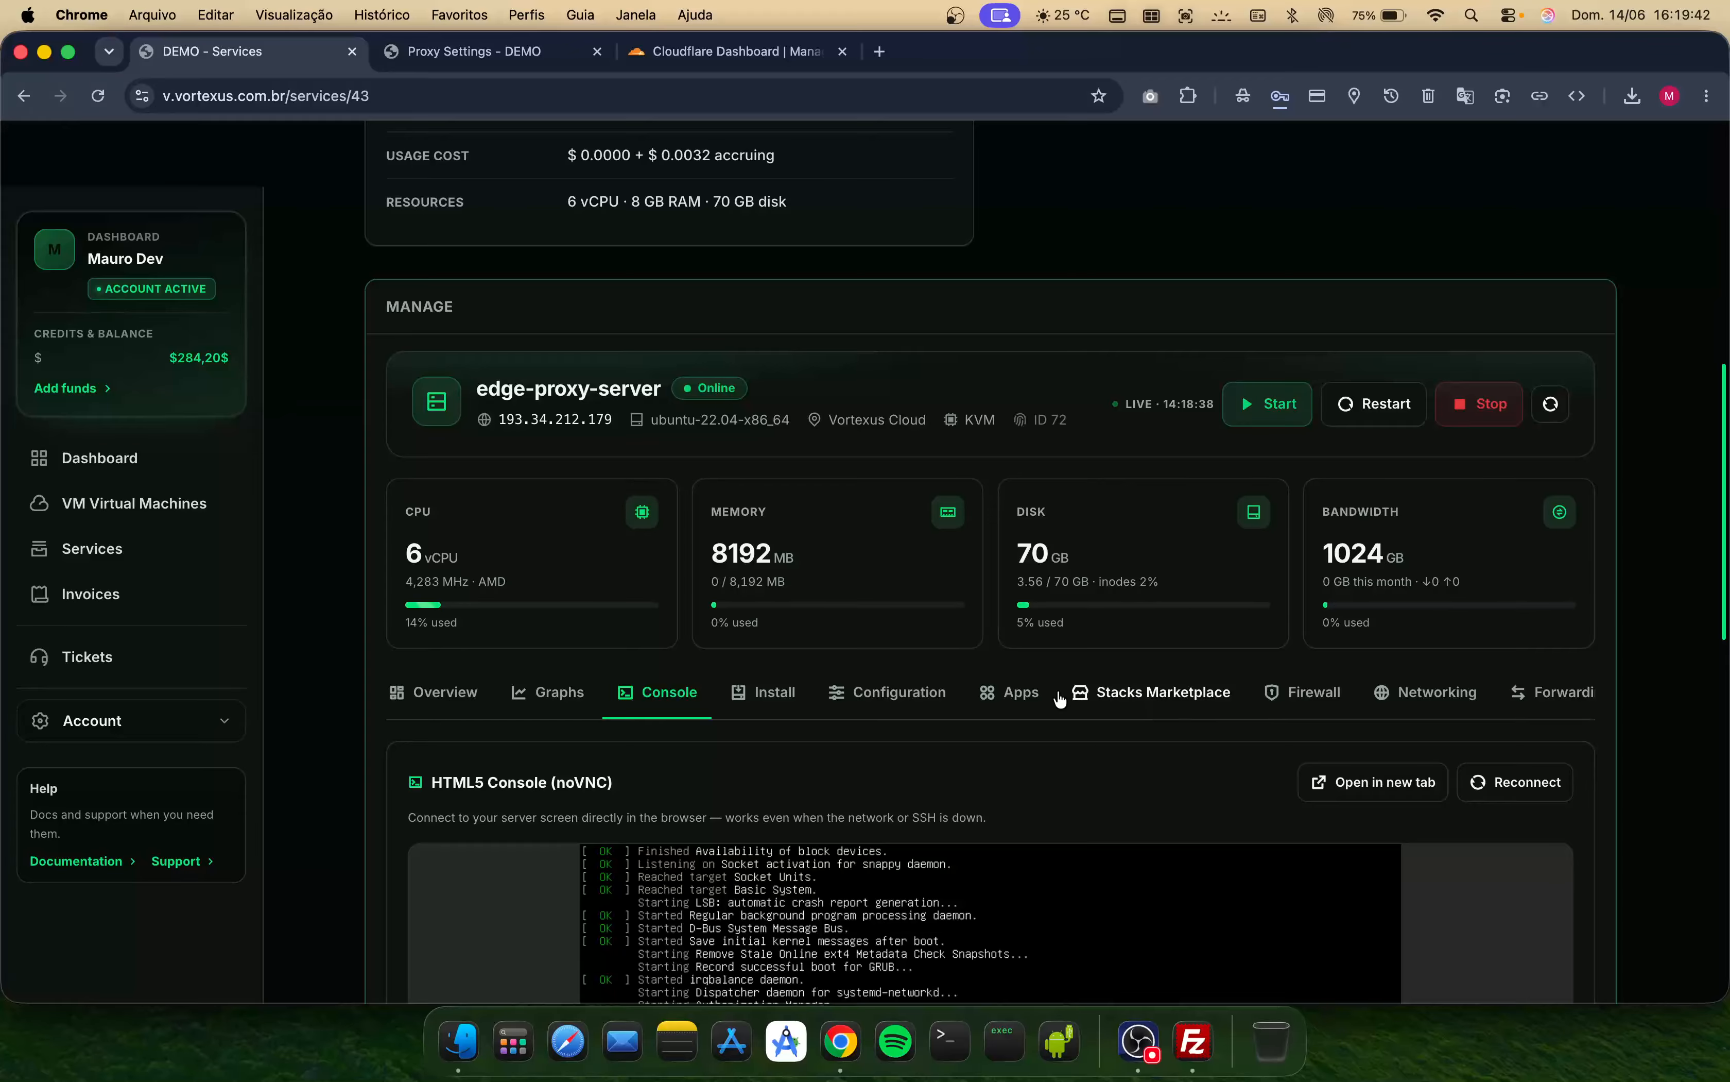
scroll(1059, 700, "down", 1)
scroll(1083, 662, "right", 10)
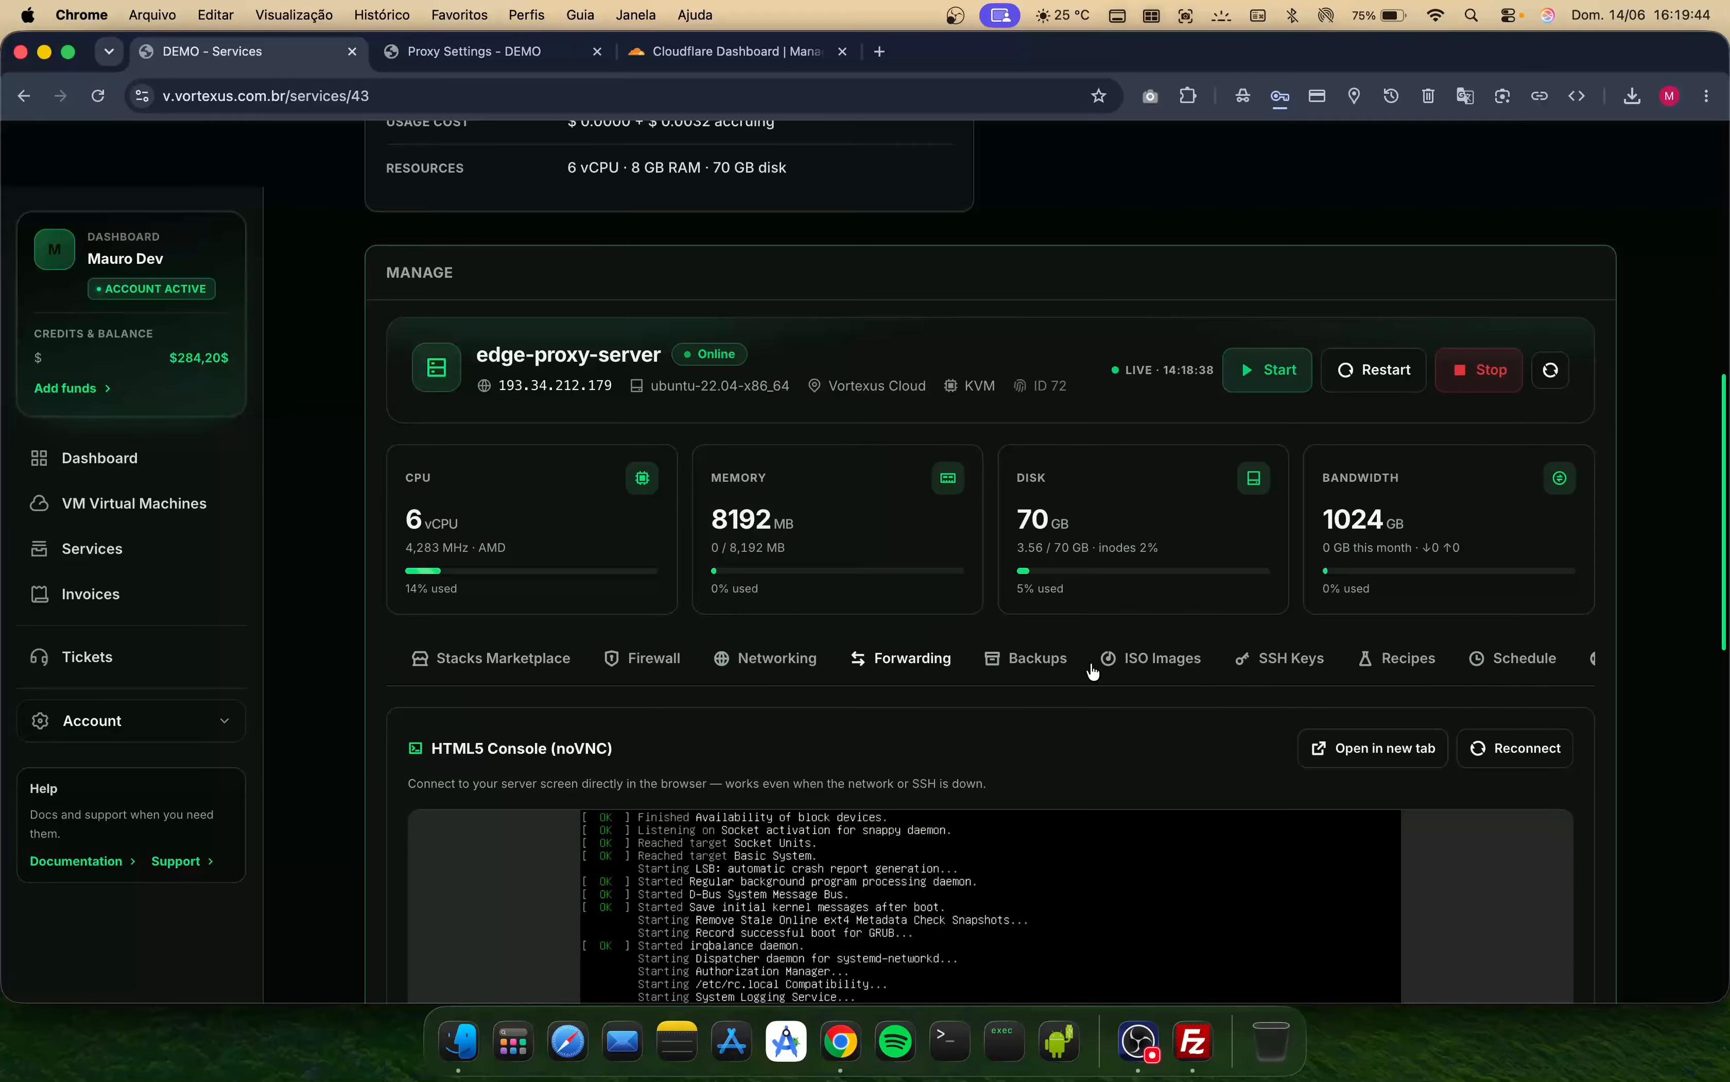
scroll(1092, 670, "right", 5)
scroll(1057, 667, "left", 1)
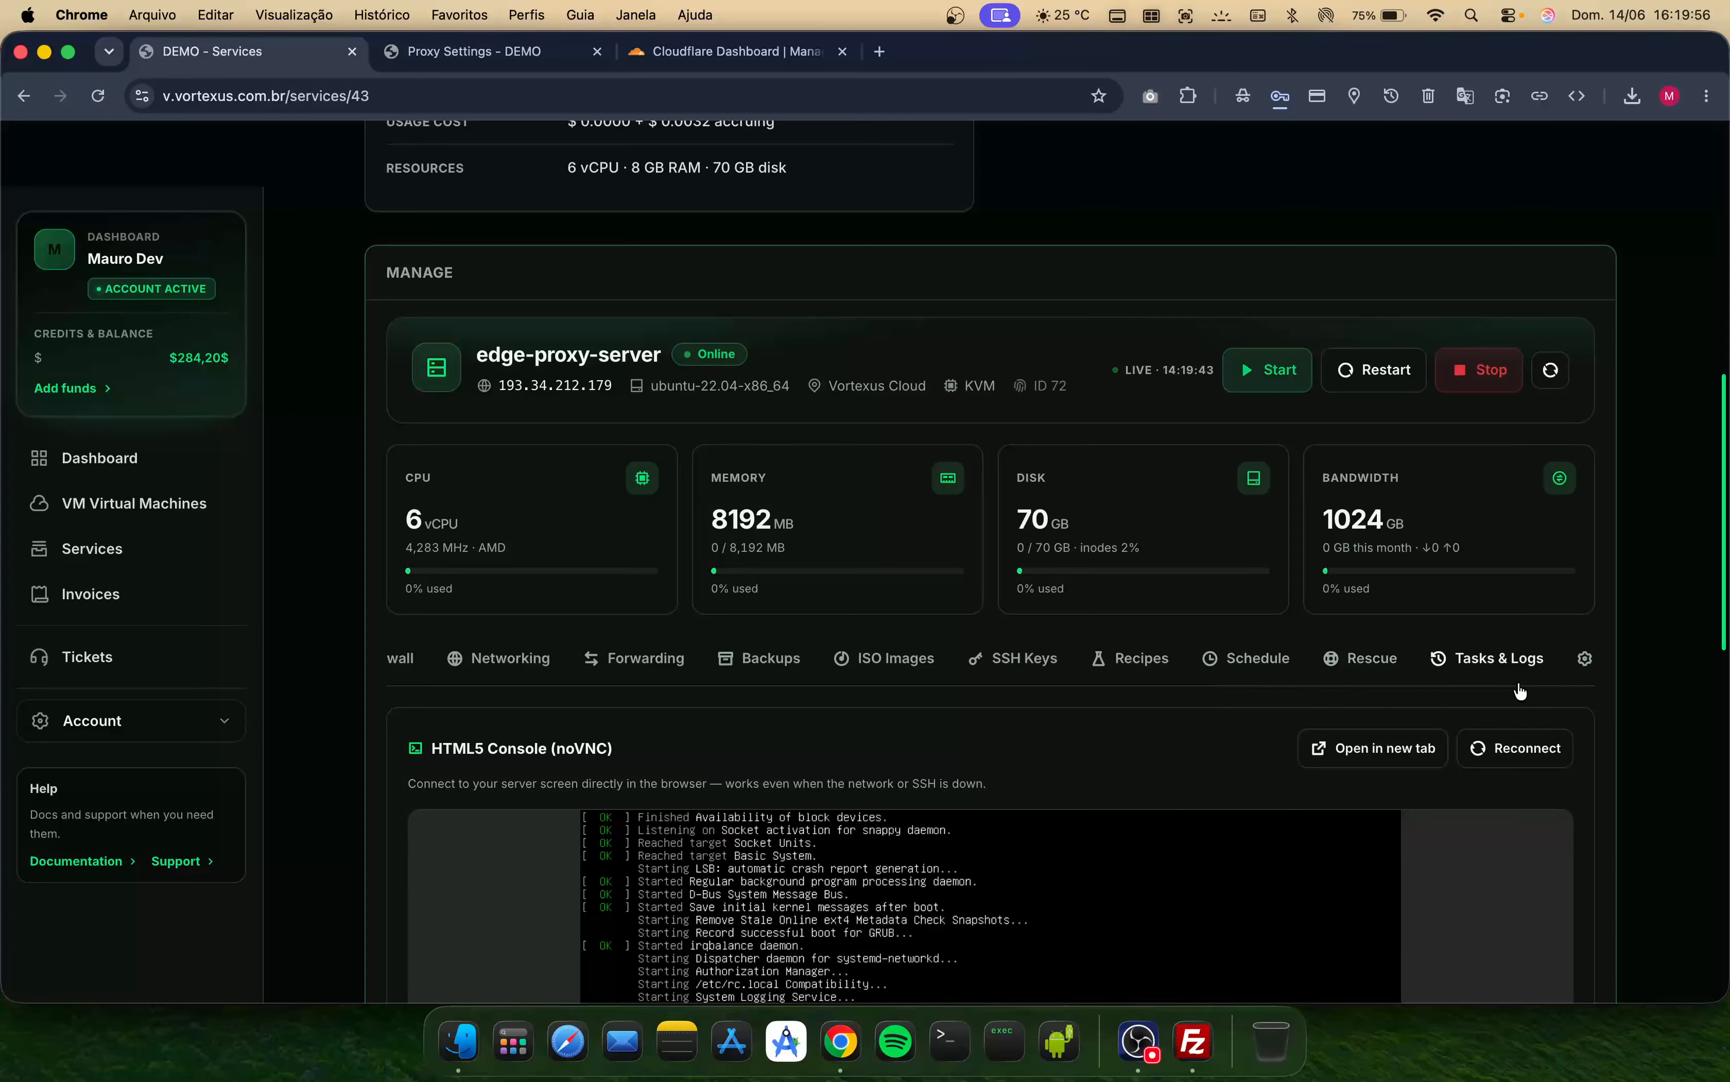
left_click(1362, 660)
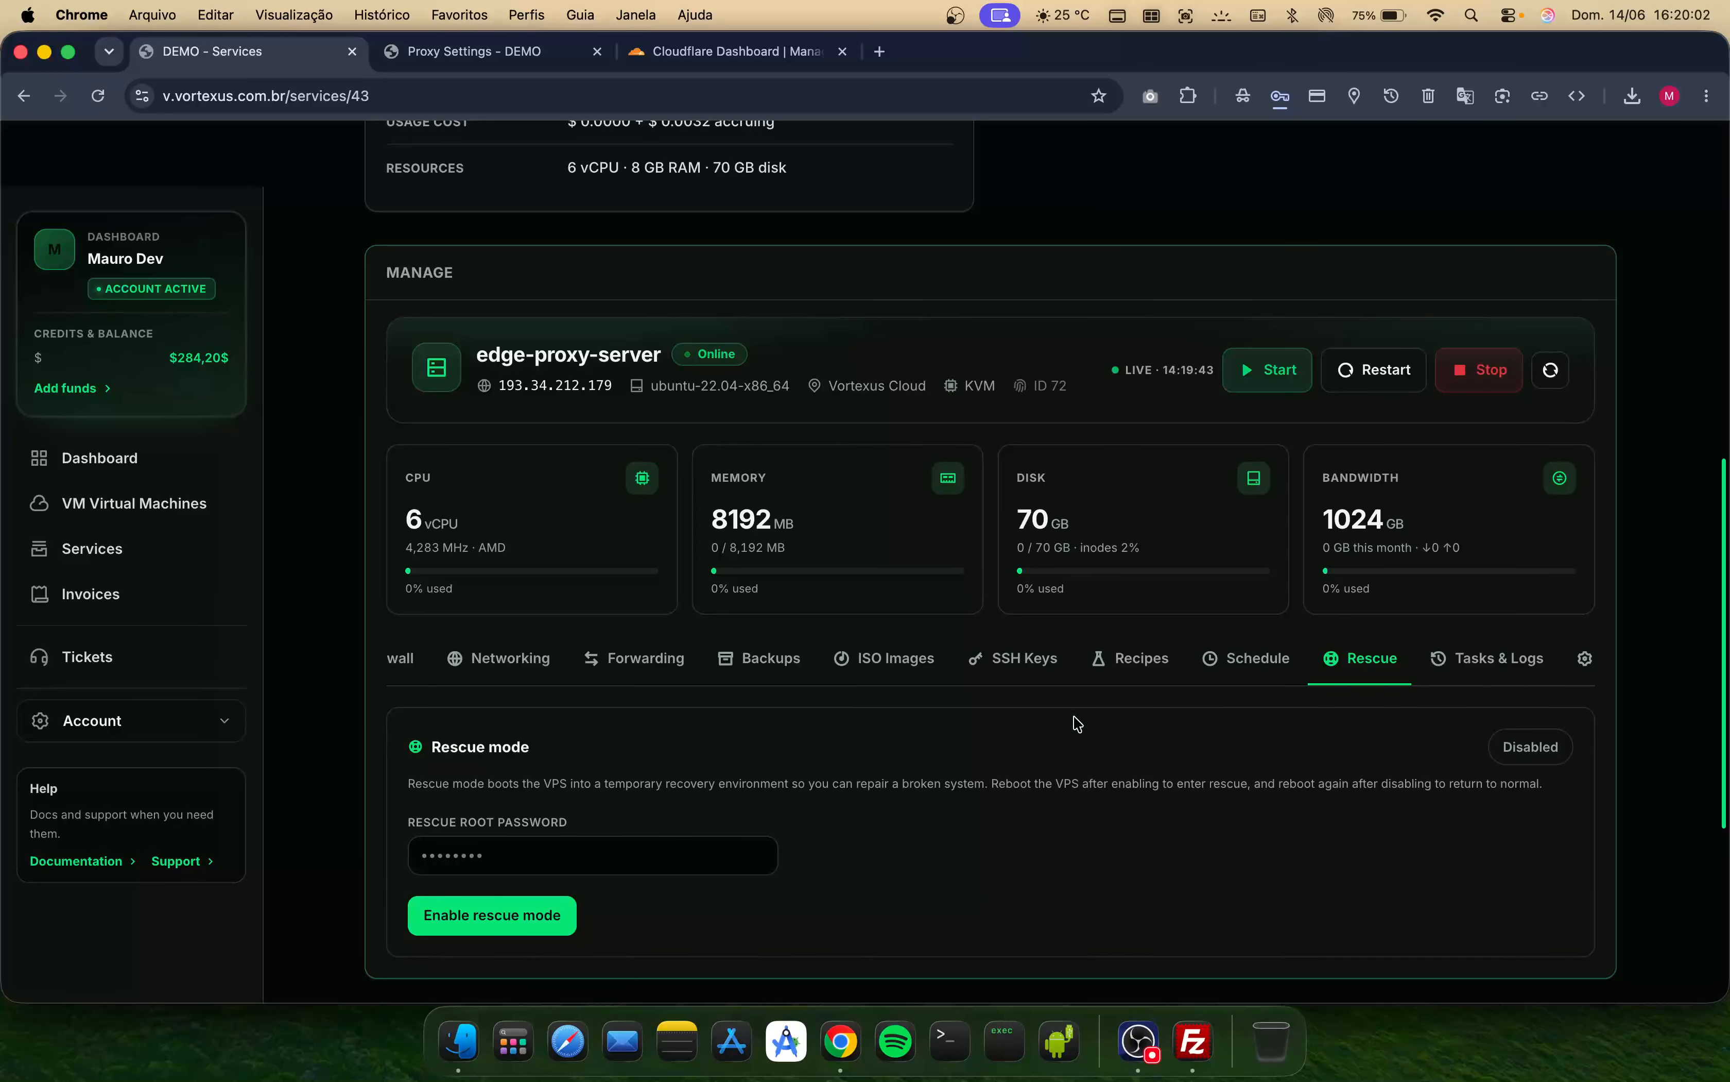
- Review the service Settings section, including service details, available features, hostname and password options
scroll(986, 660, "right", 2)
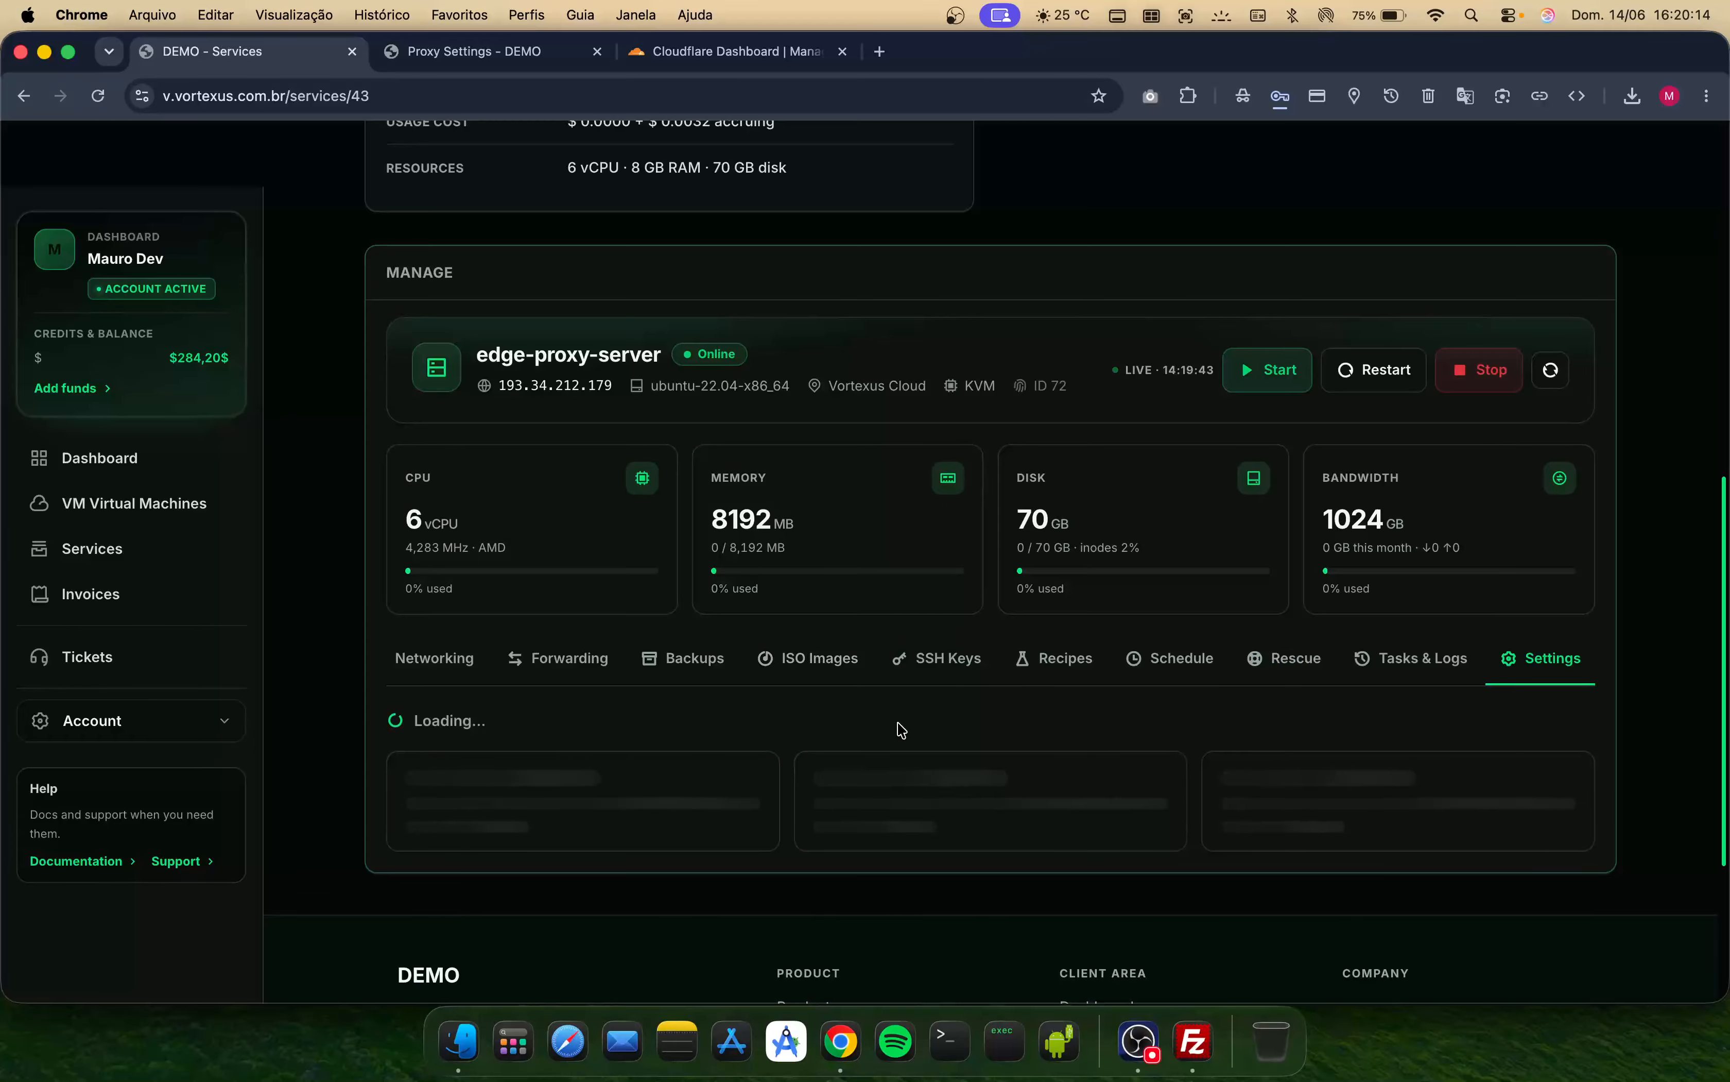
scroll(829, 726, "down", 4)
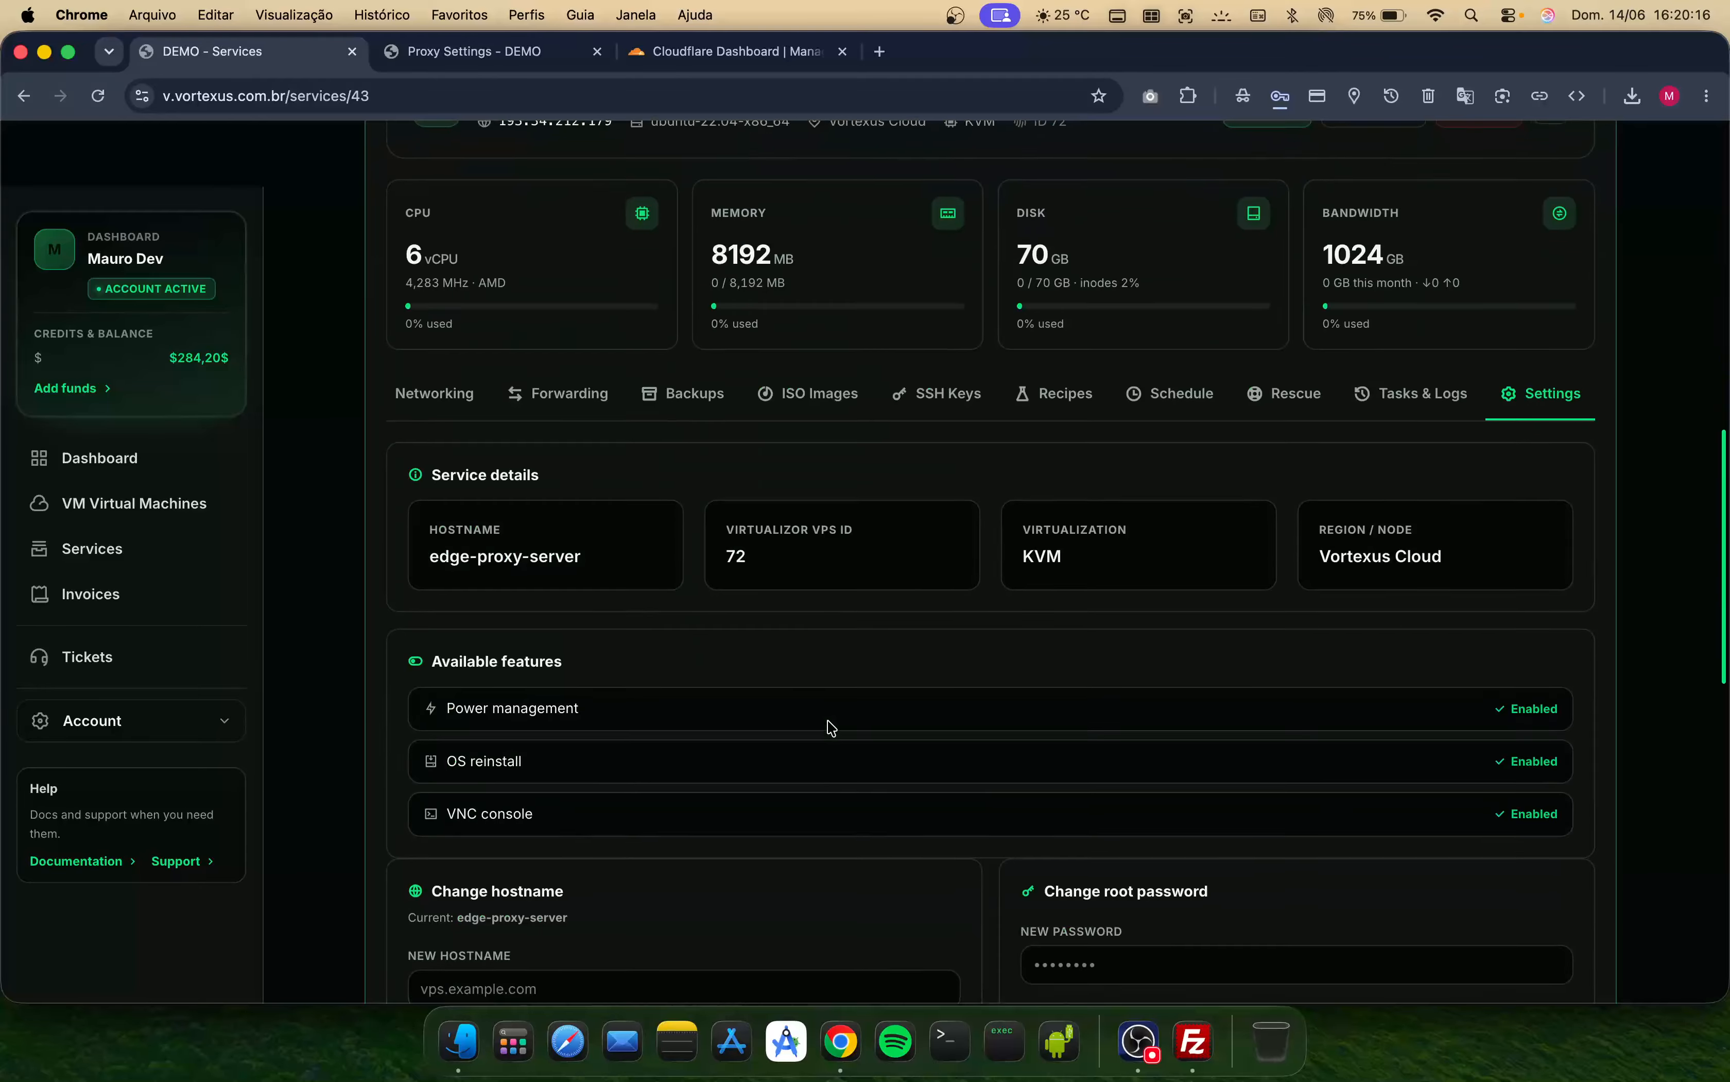
scroll(830, 726, "down", 6)
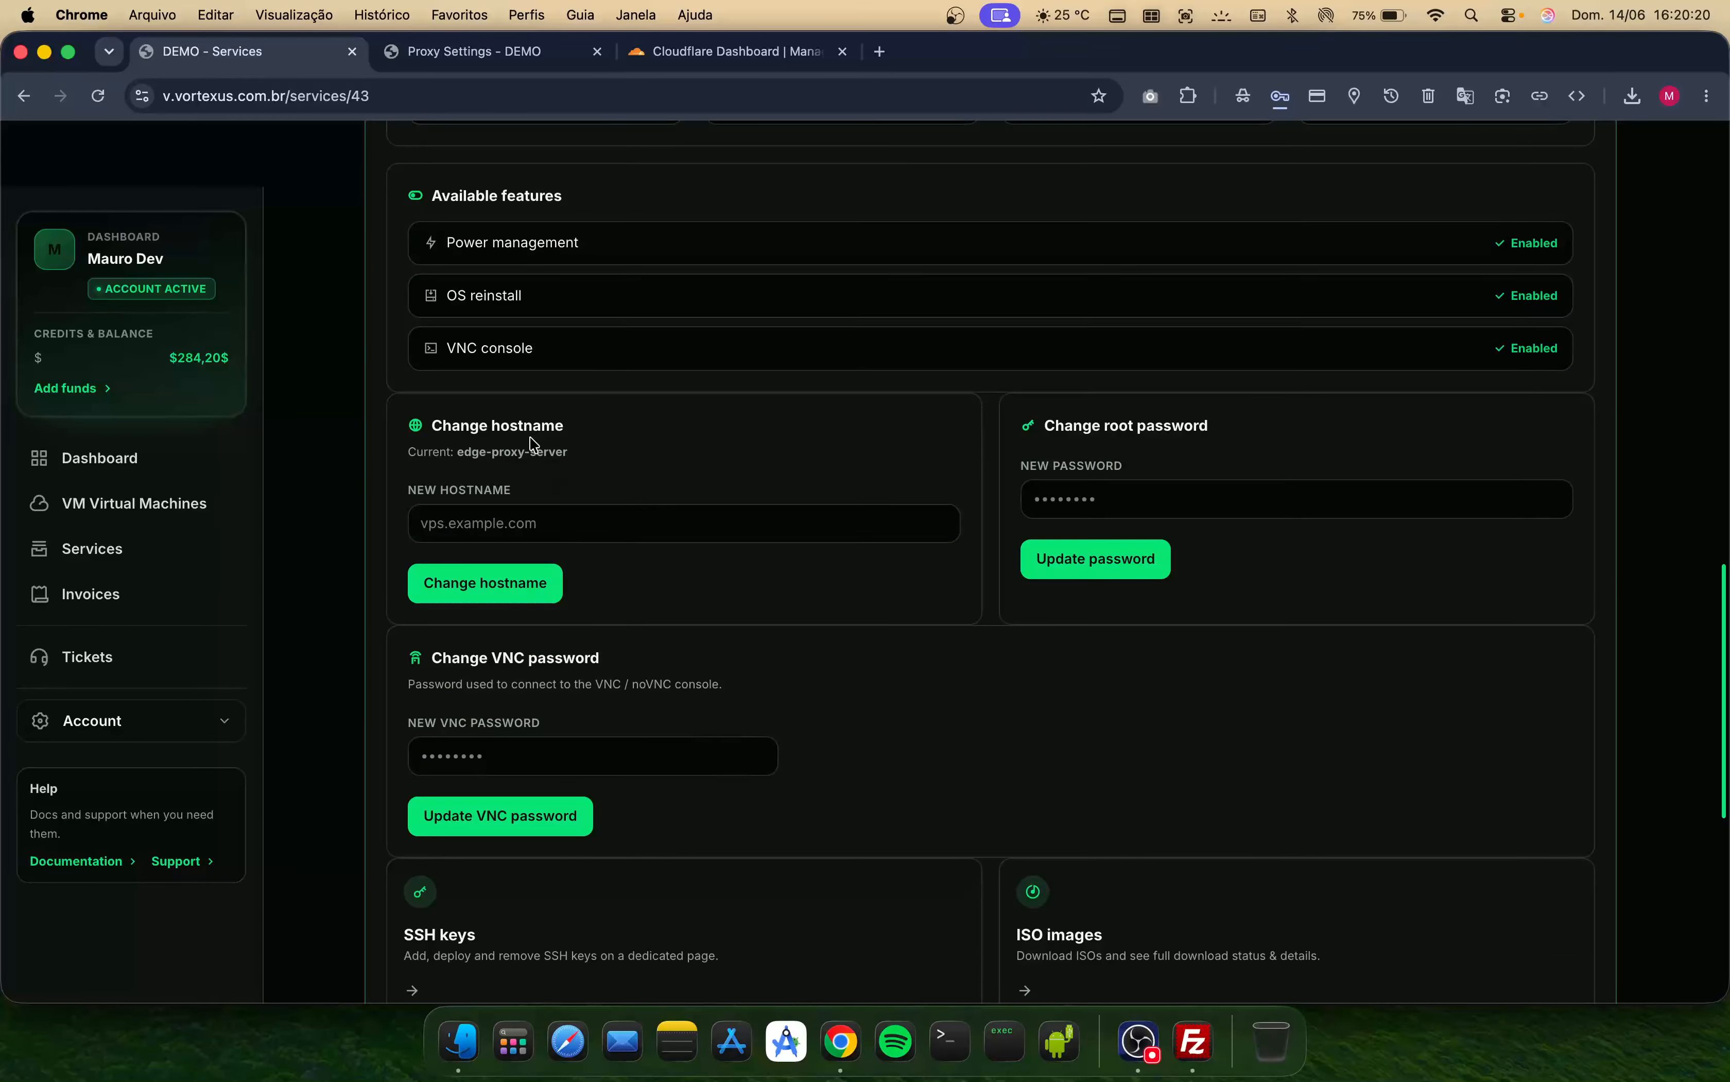
scroll(565, 580, "up", 8)
scroll(609, 674, "up", 2)
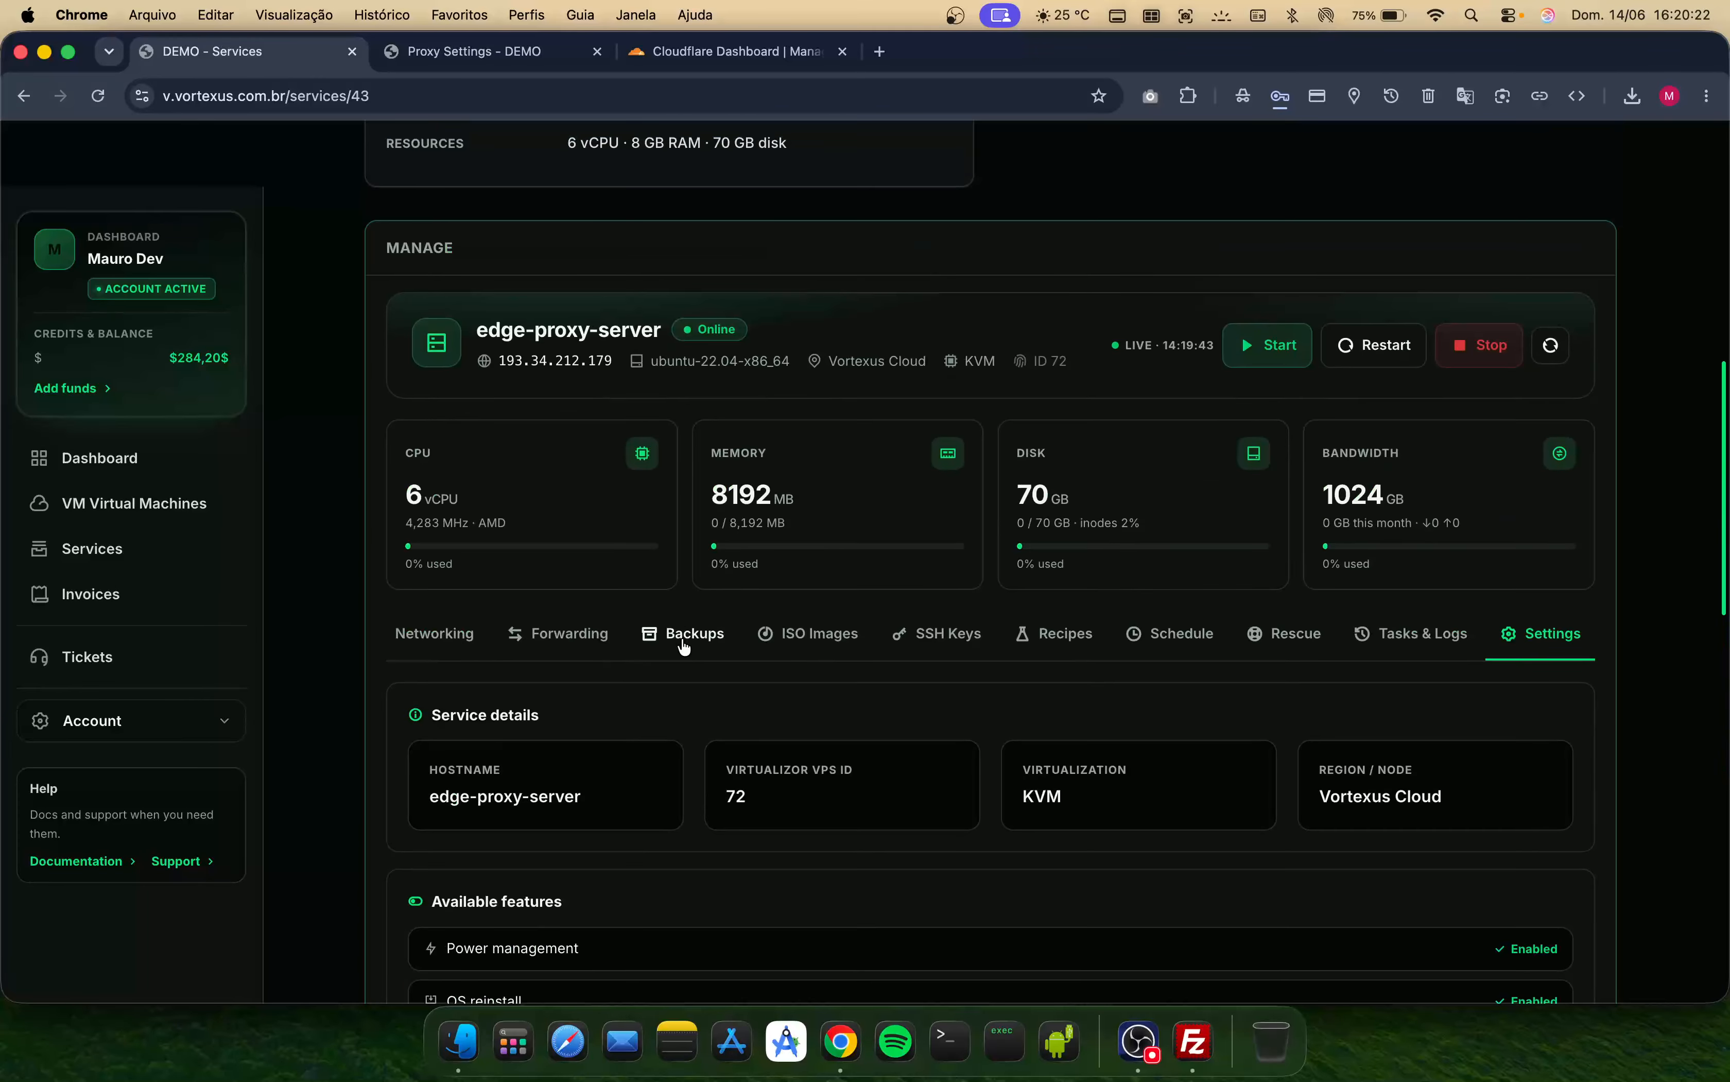
- Open the Stacks Marketplace and browse its categories and stacks
scroll(665, 637, "left", 6)
scroll(663, 639, "left", 3)
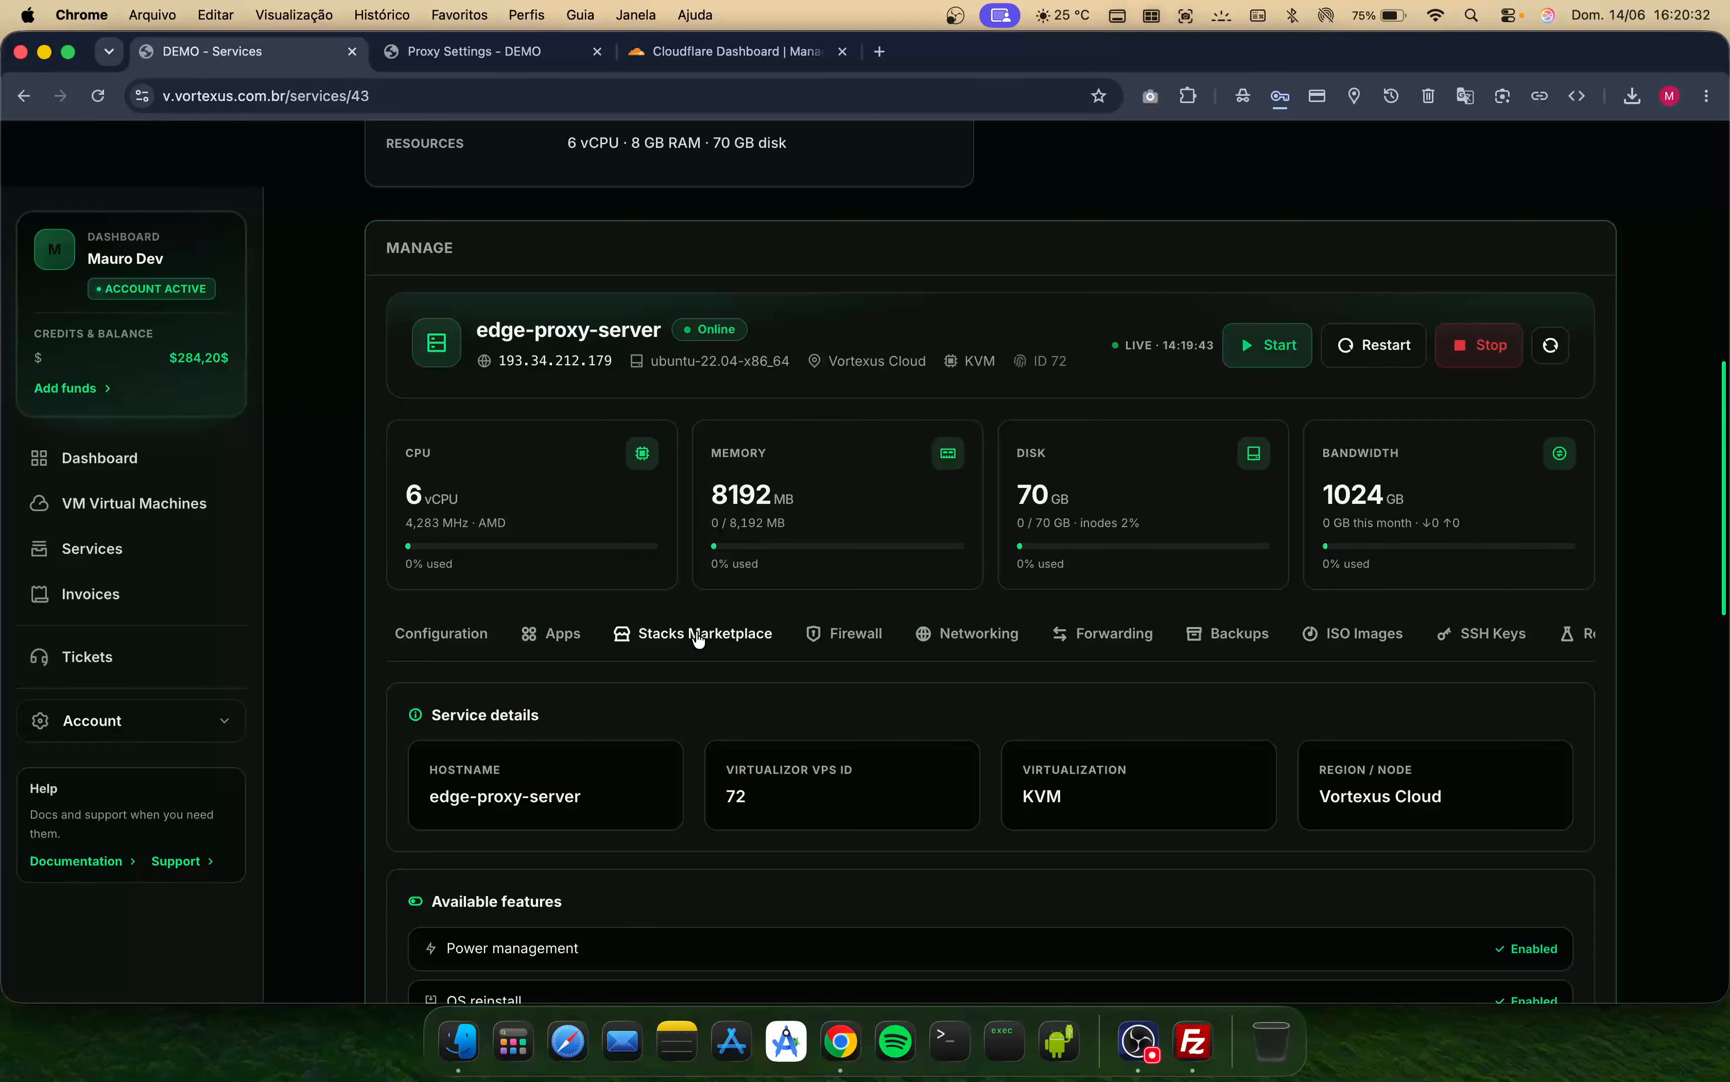
scroll(699, 639, "down", 1)
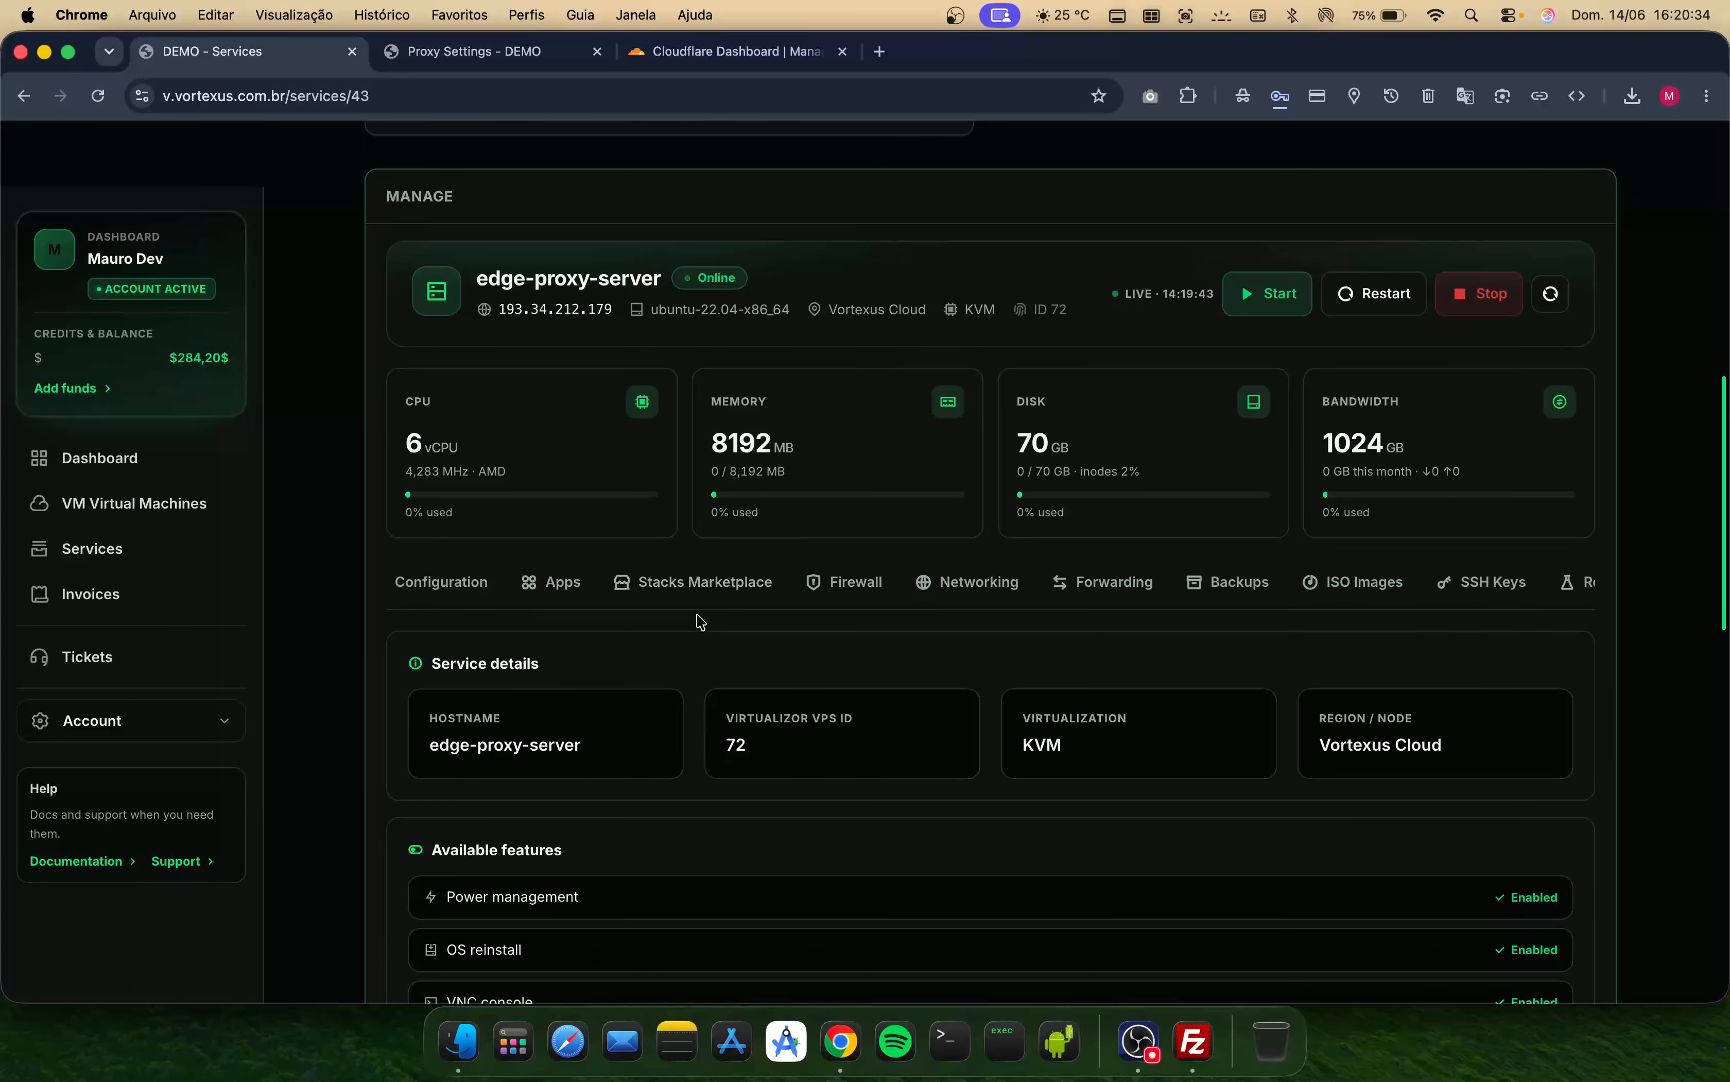
left_click(688, 585)
scroll(800, 862, "down", 6)
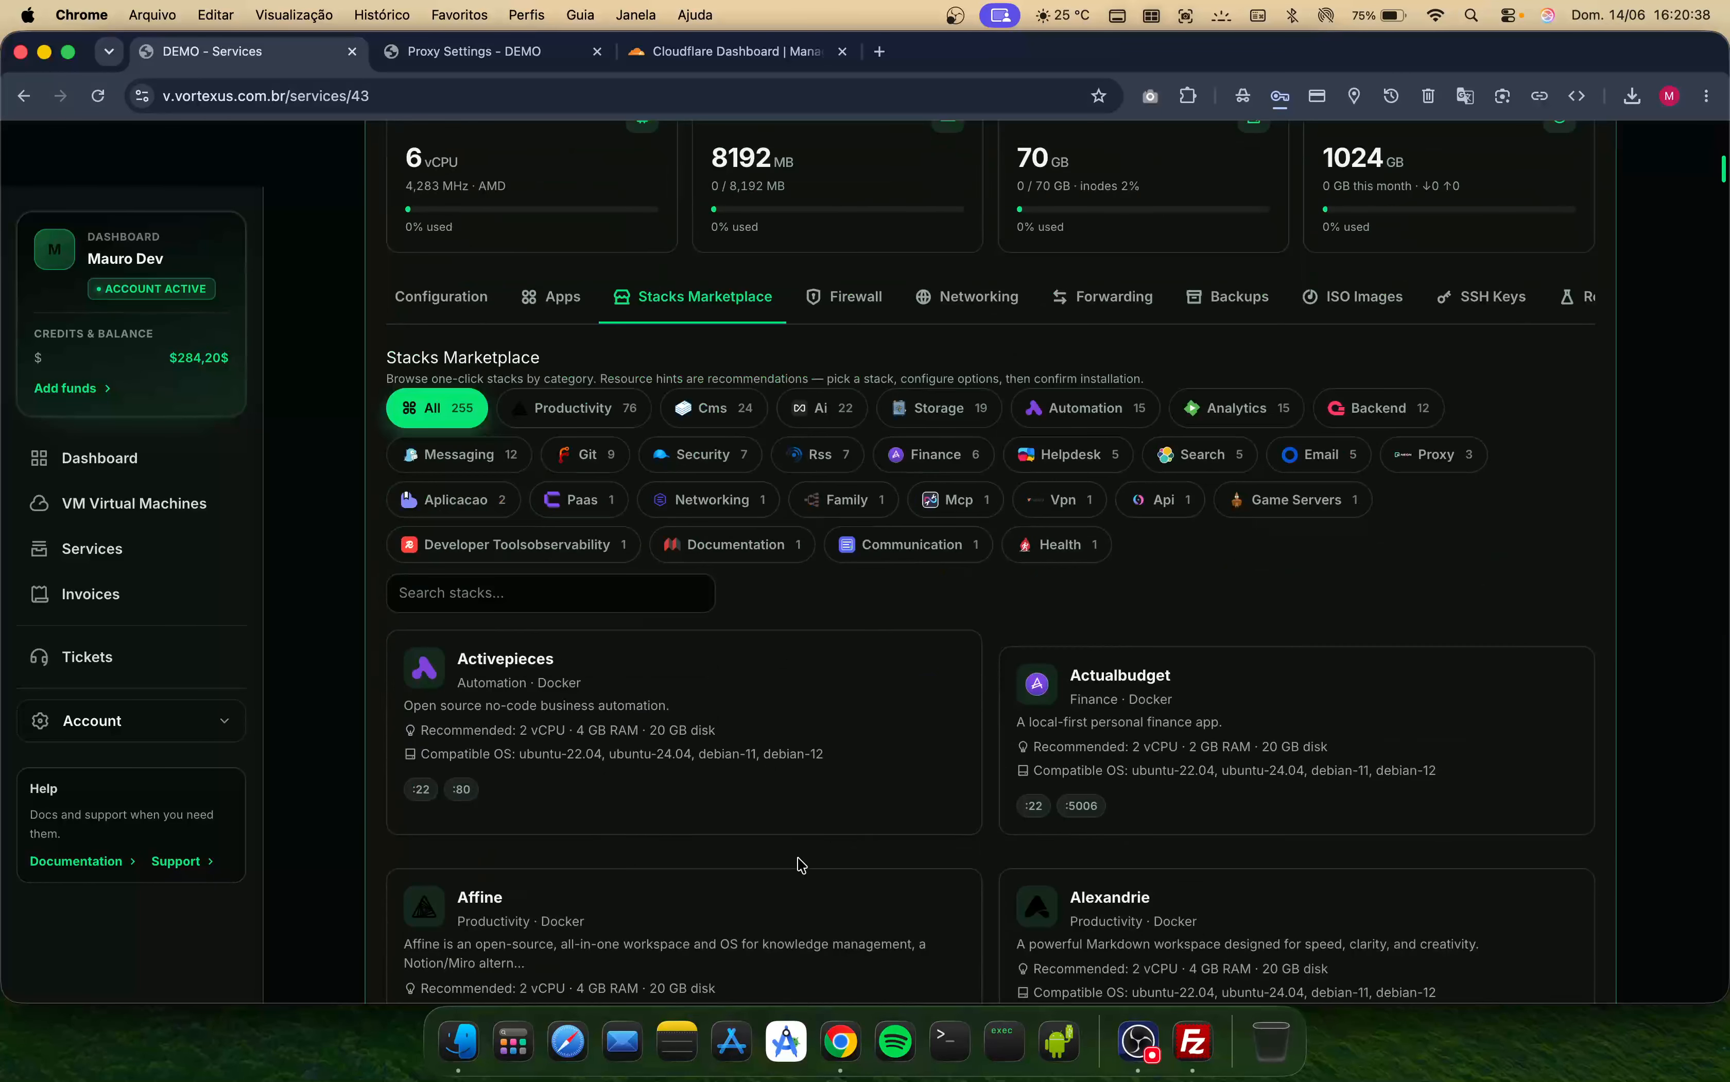
scroll(792, 599, "up", 6)
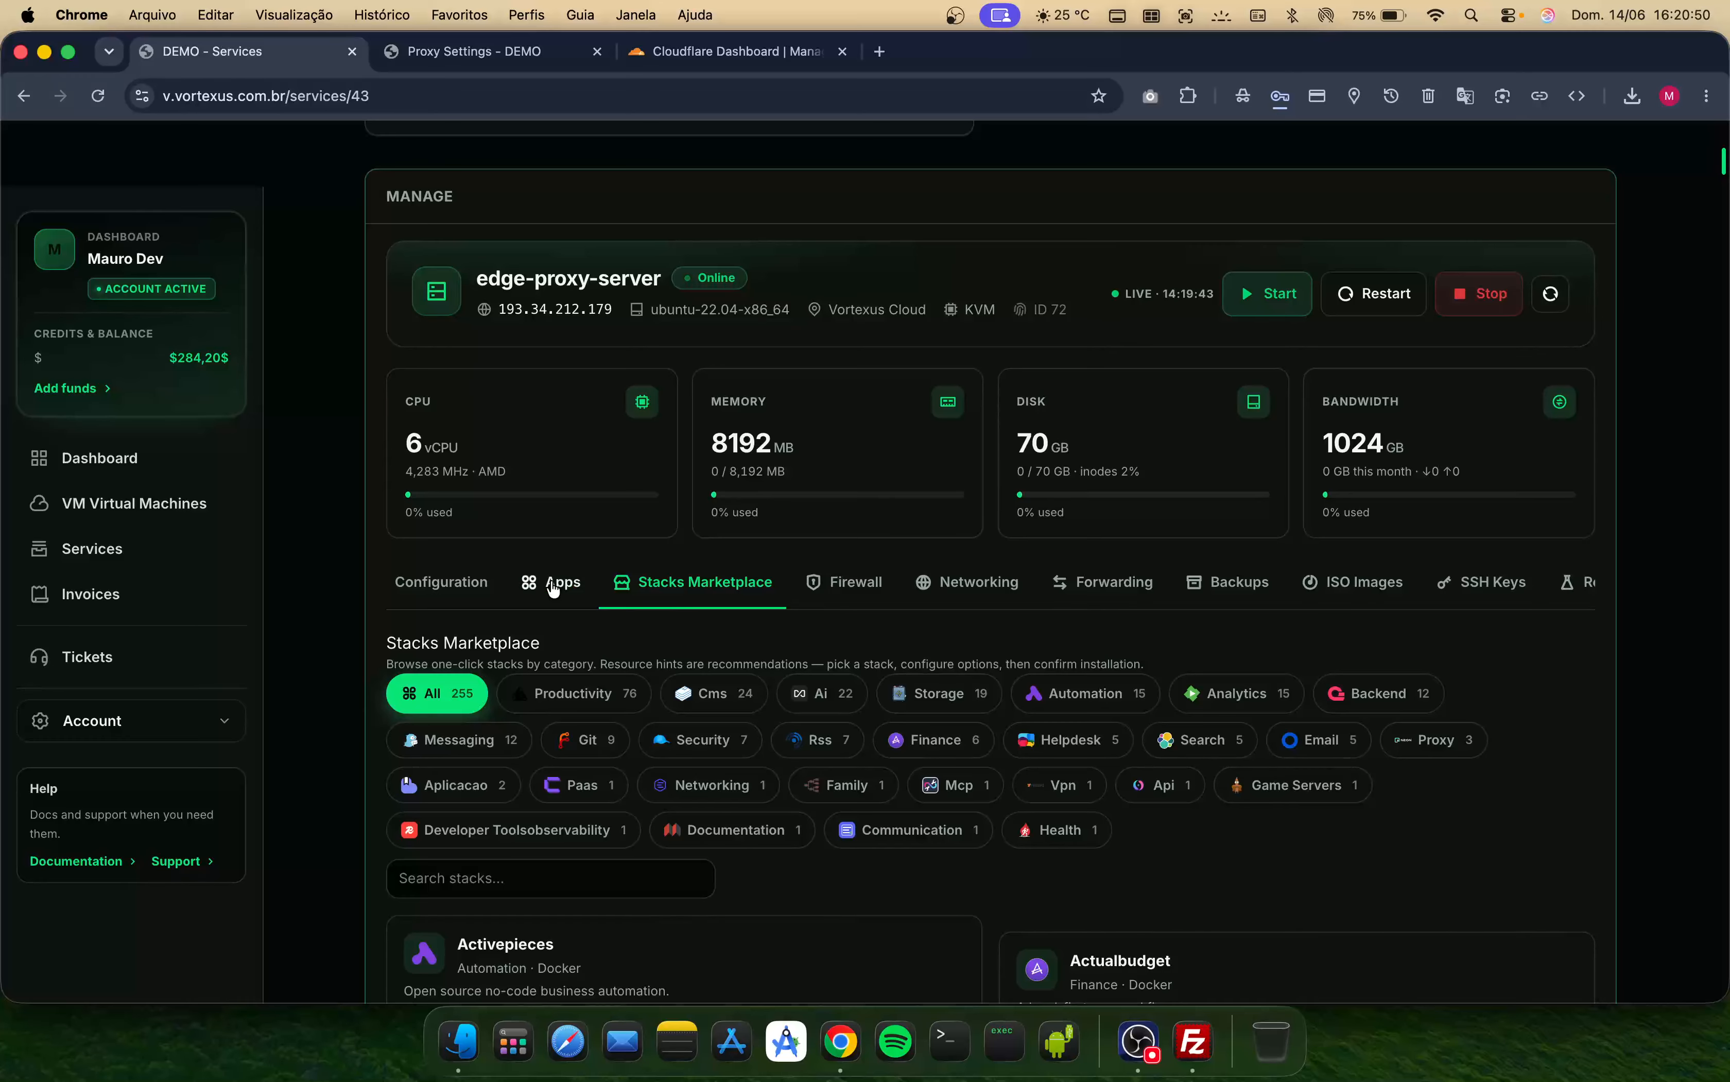
- Open the Apps section and read its installed-stacks list
left_click(572, 589)
scroll(929, 737, "down", 1)
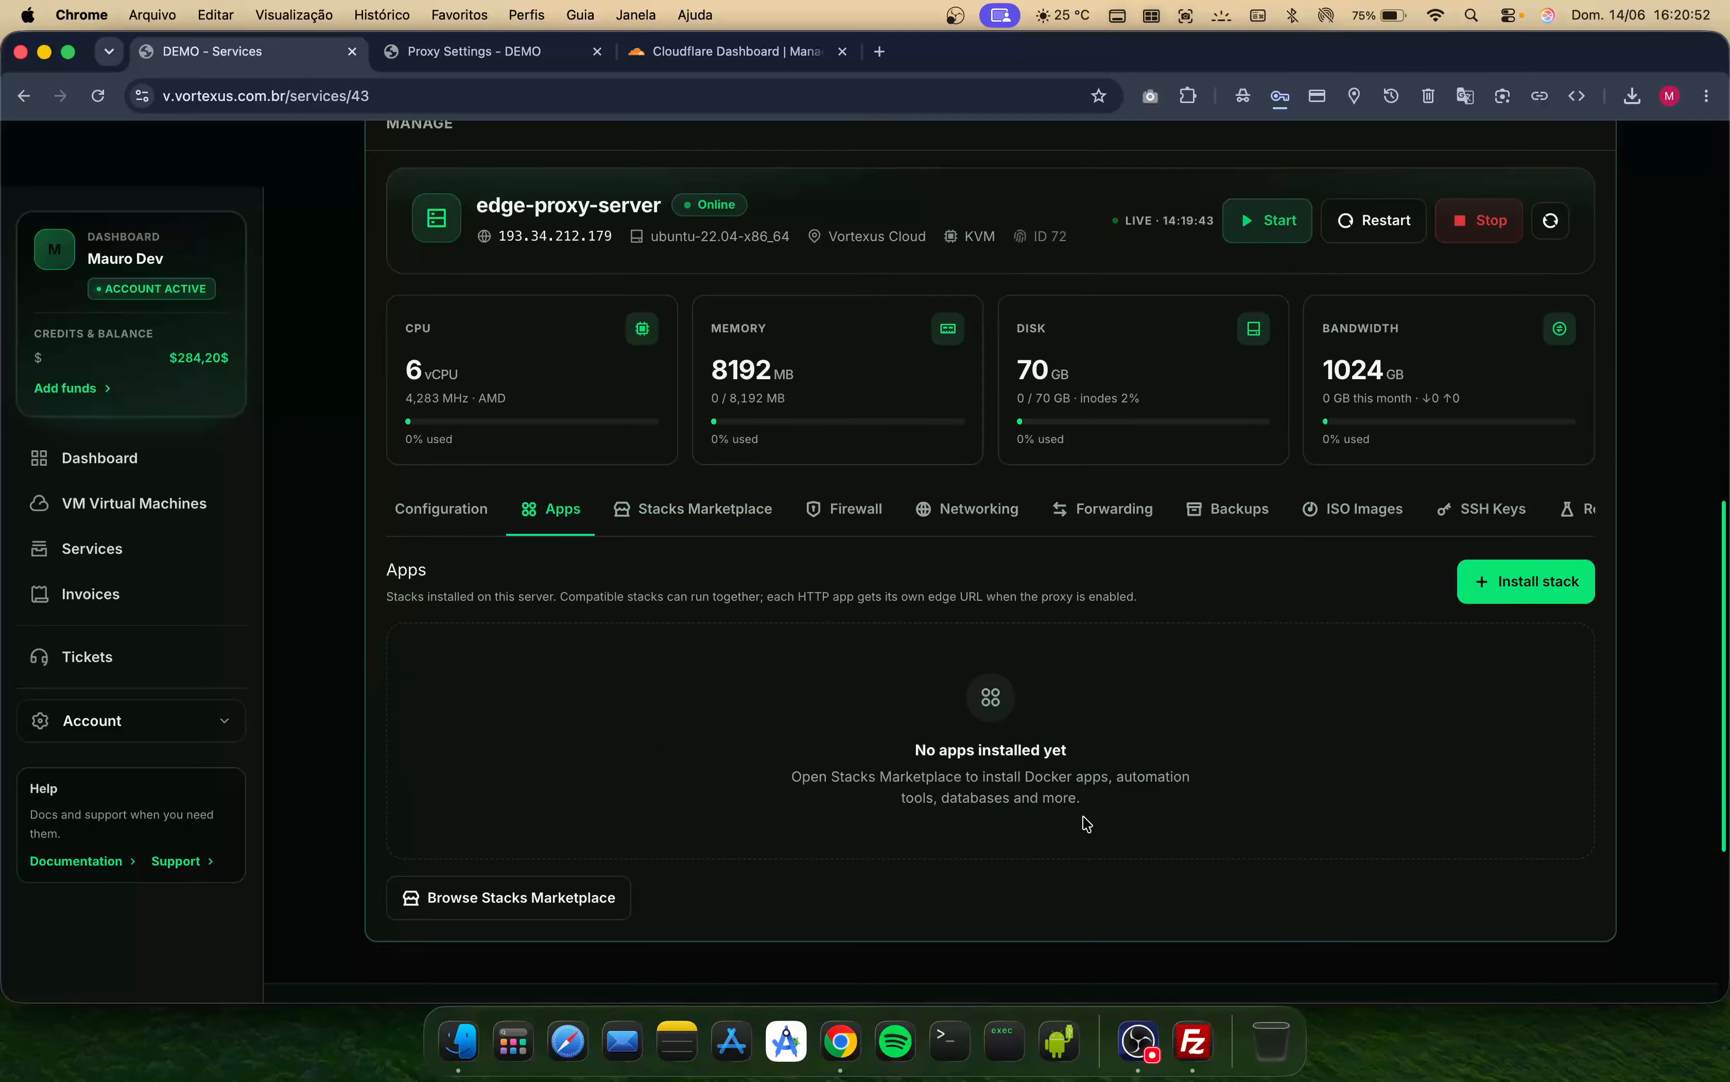
left_click_drag(894, 739, 1130, 765)
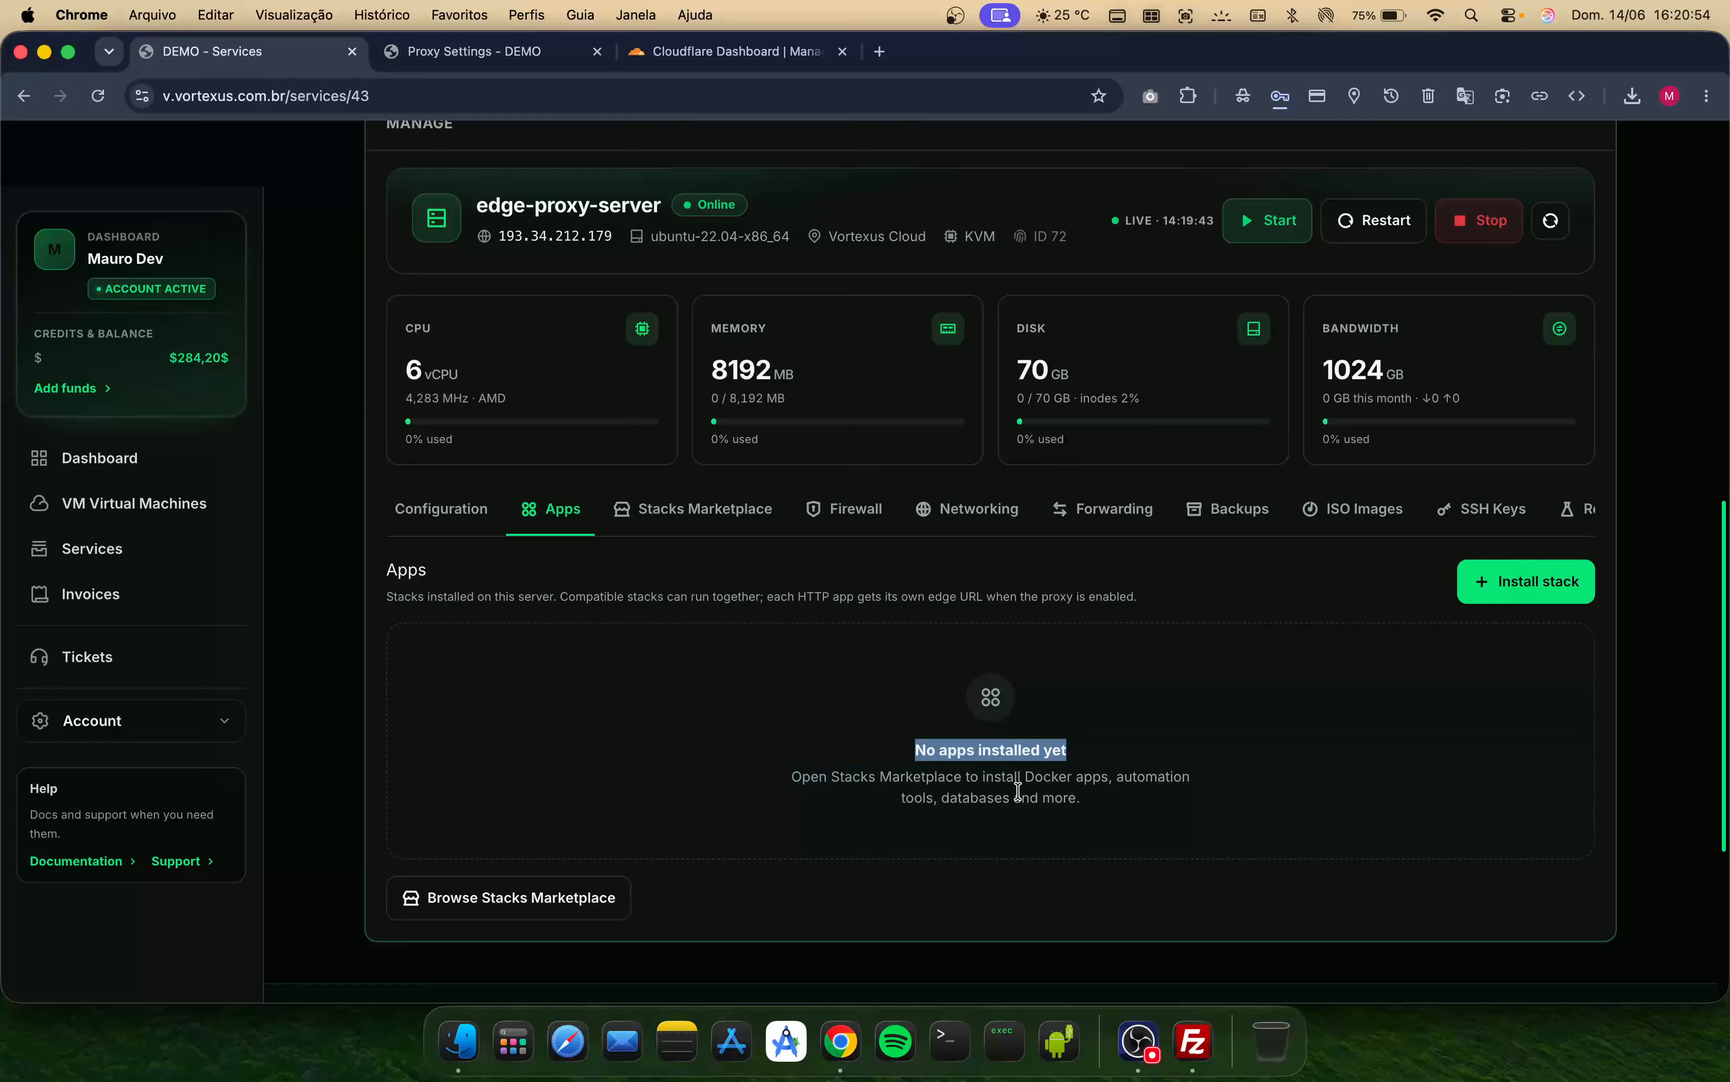
left_click_drag(858, 799, 1116, 803)
triple_click(1117, 804)
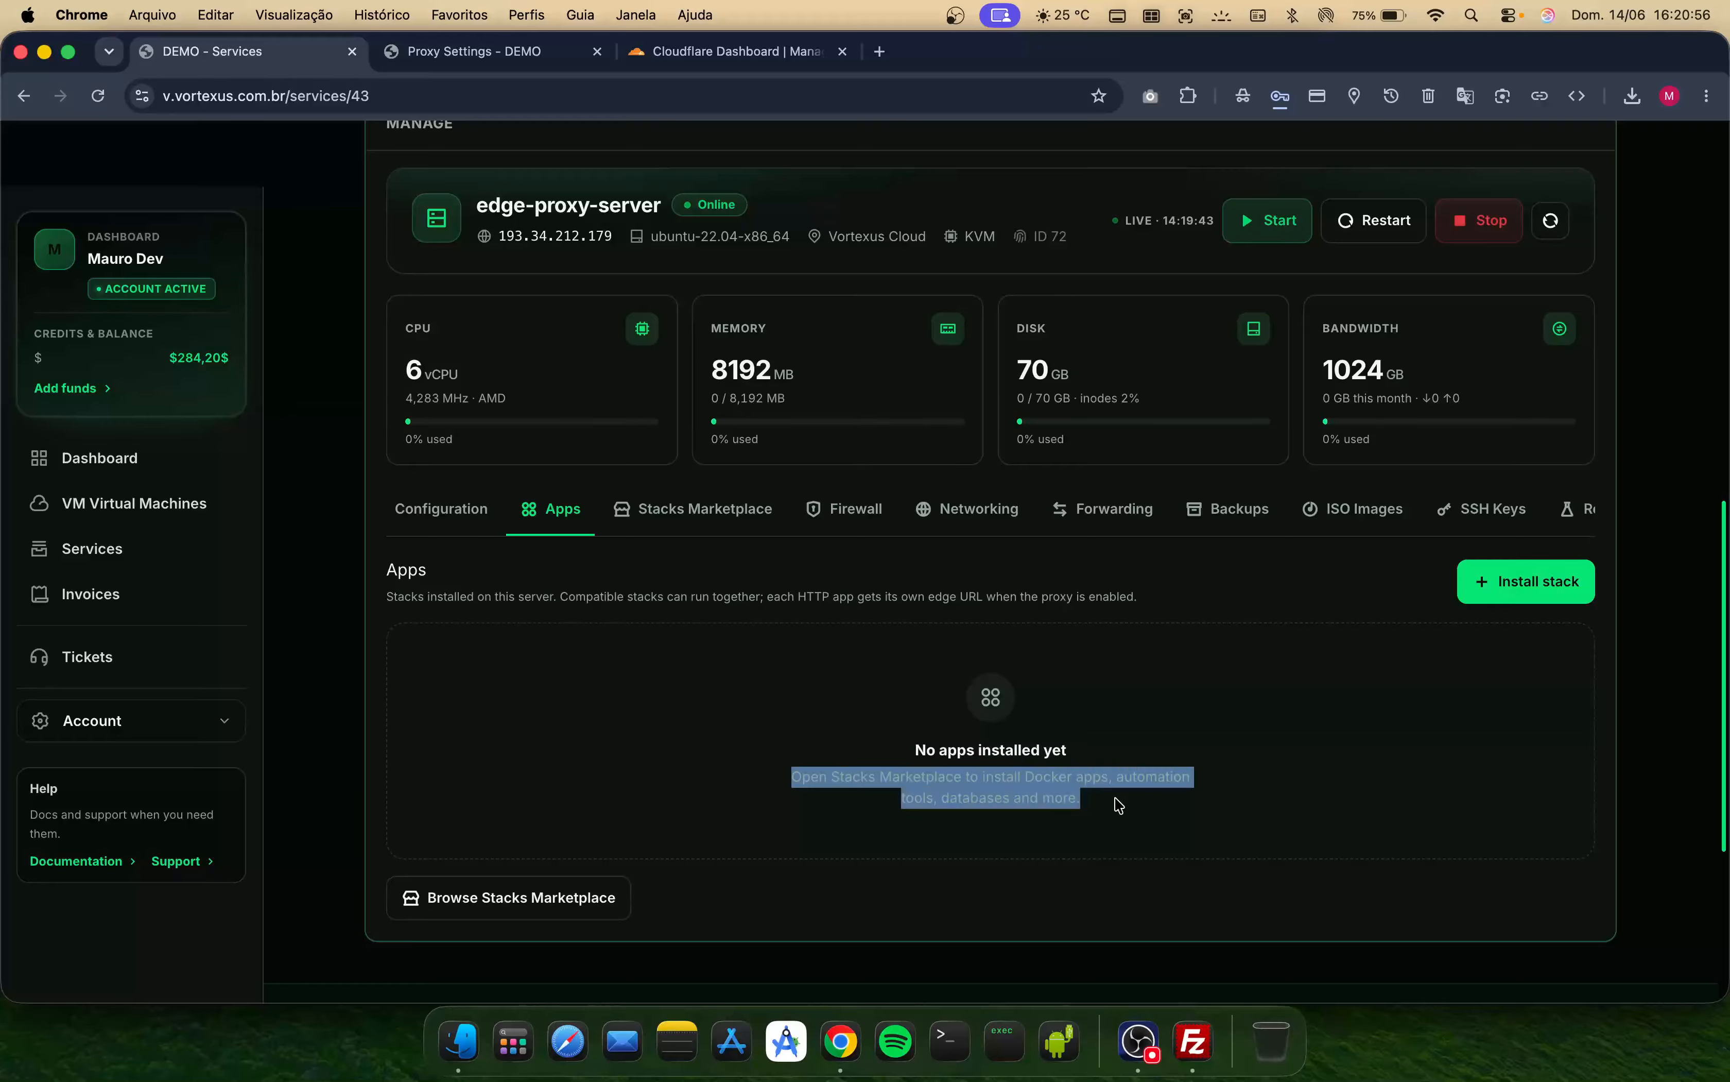
double_click(1078, 783)
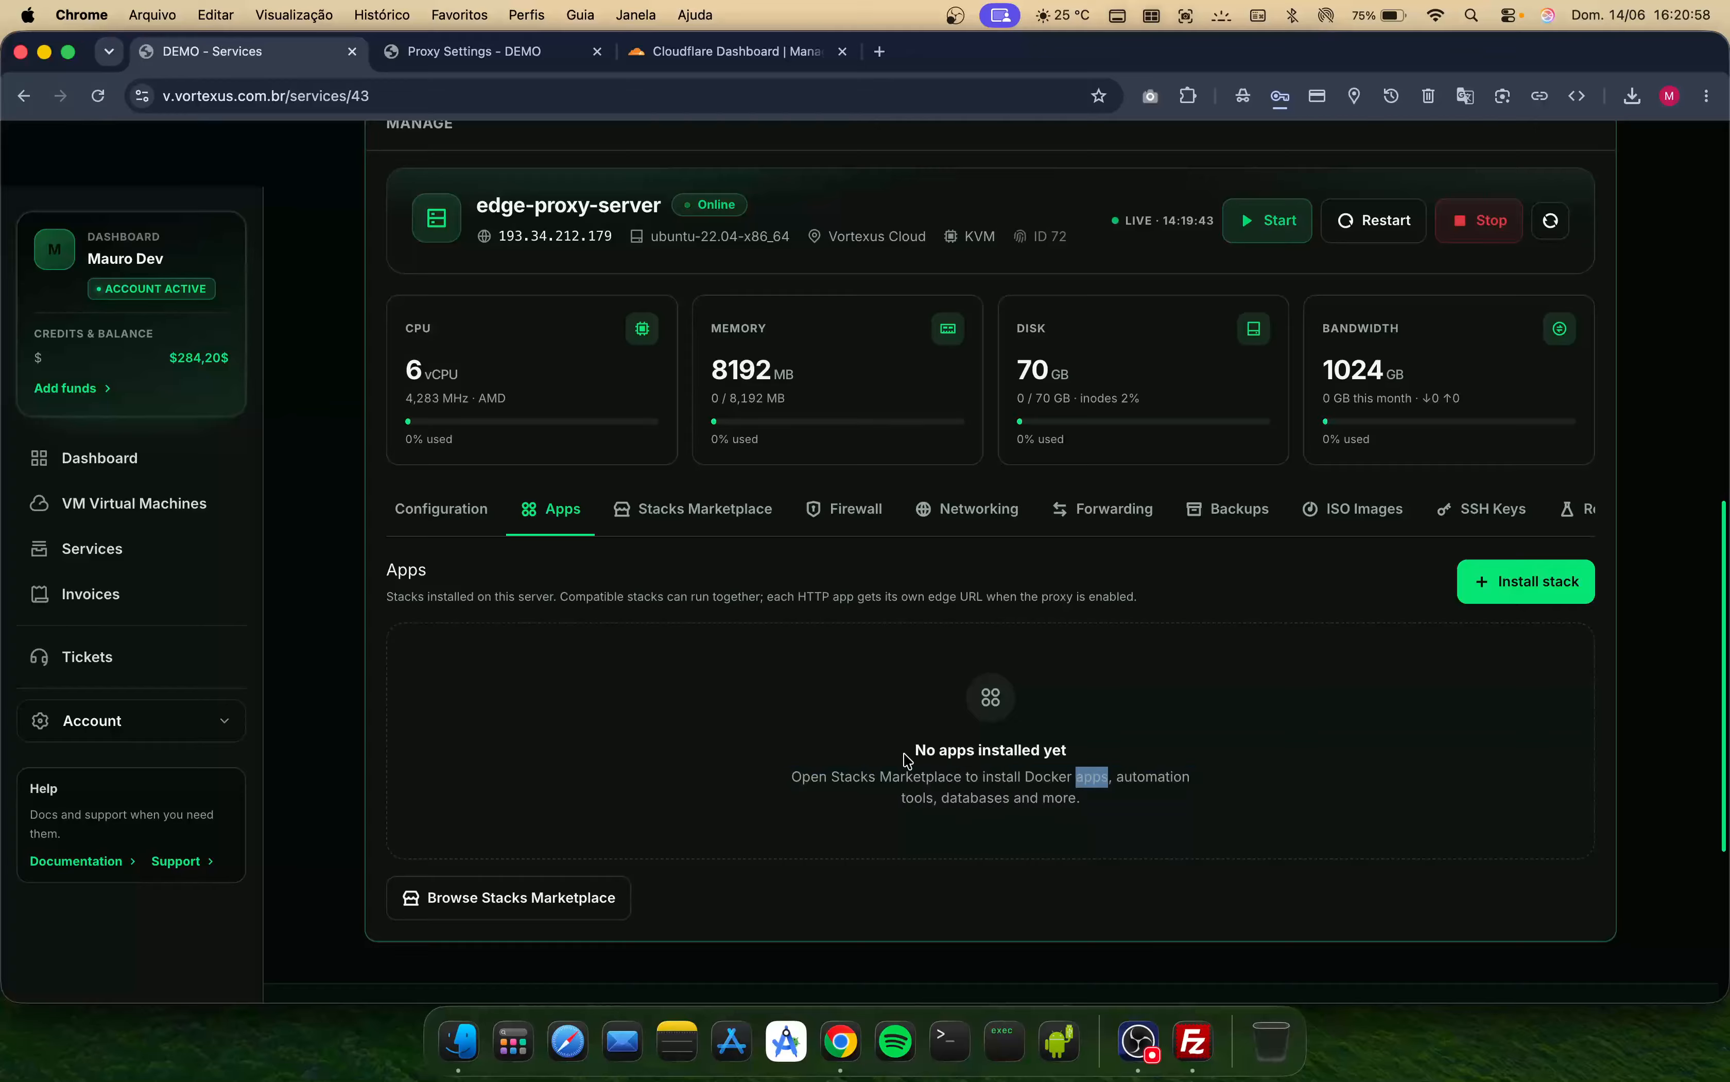
- Scroll through the management sections to the ISO Images section
scroll(560, 529, "left", 6)
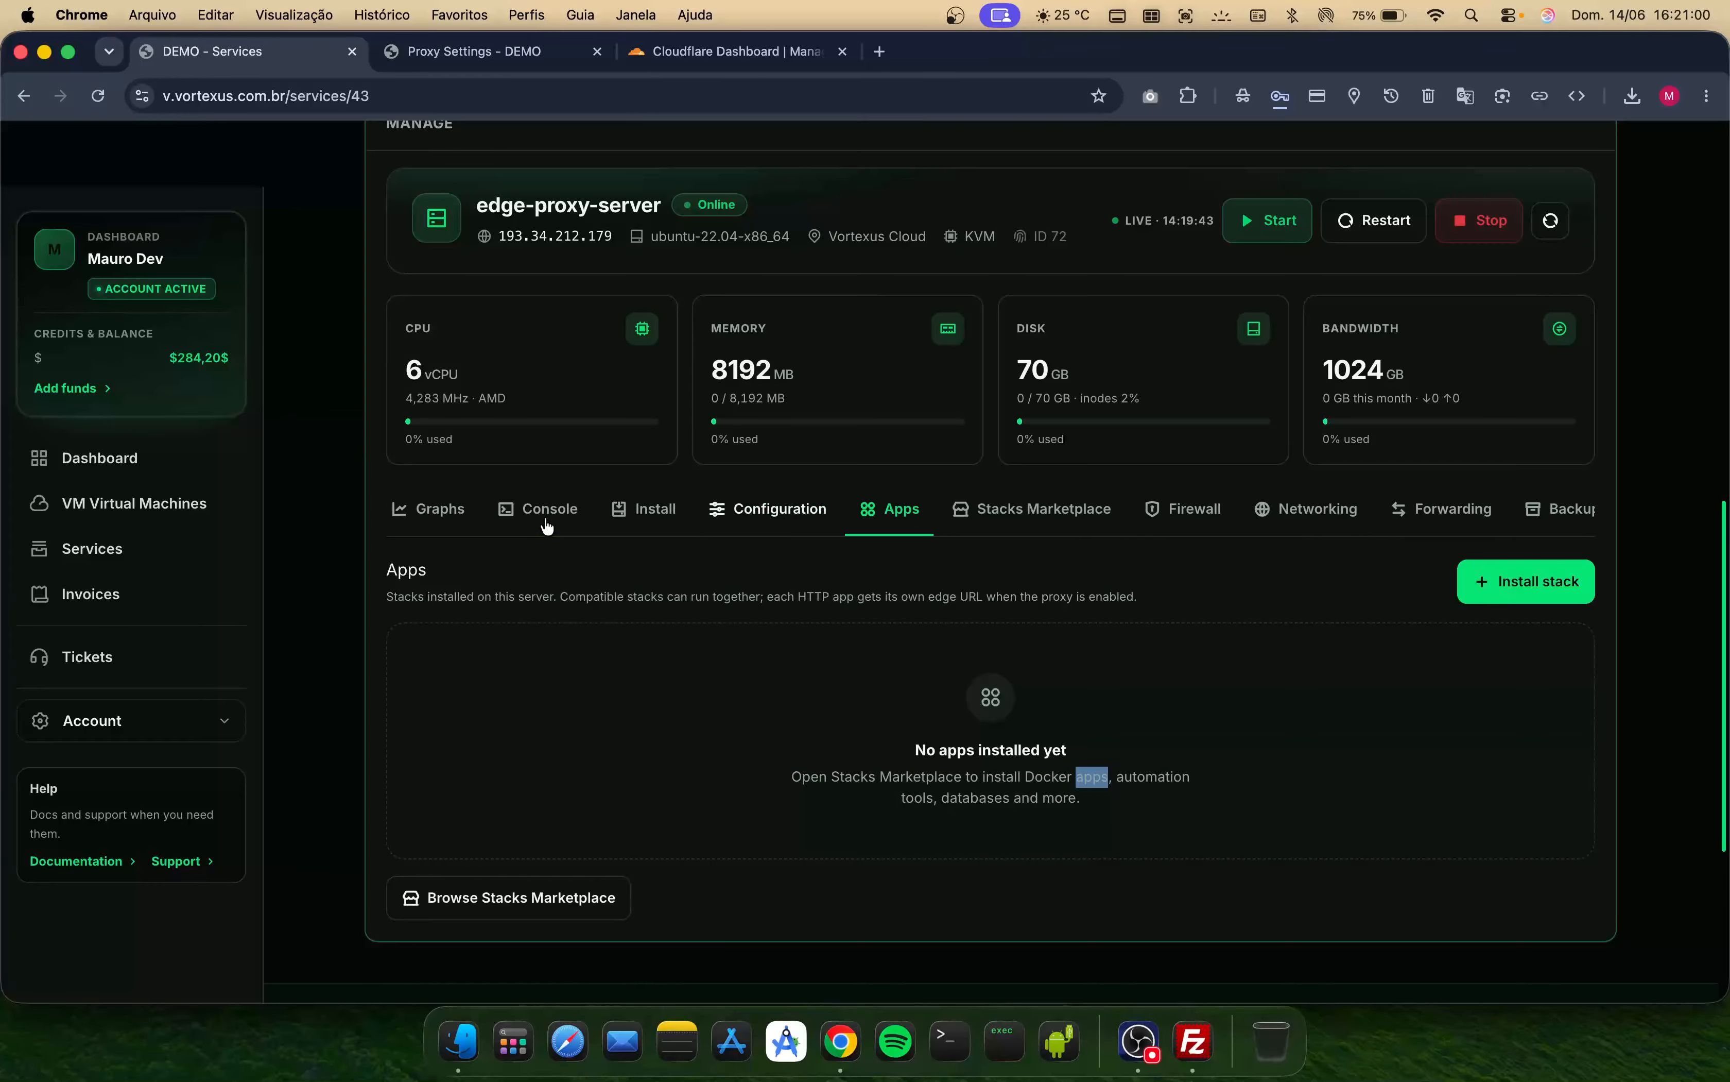
scroll(1081, 513, "right", 6)
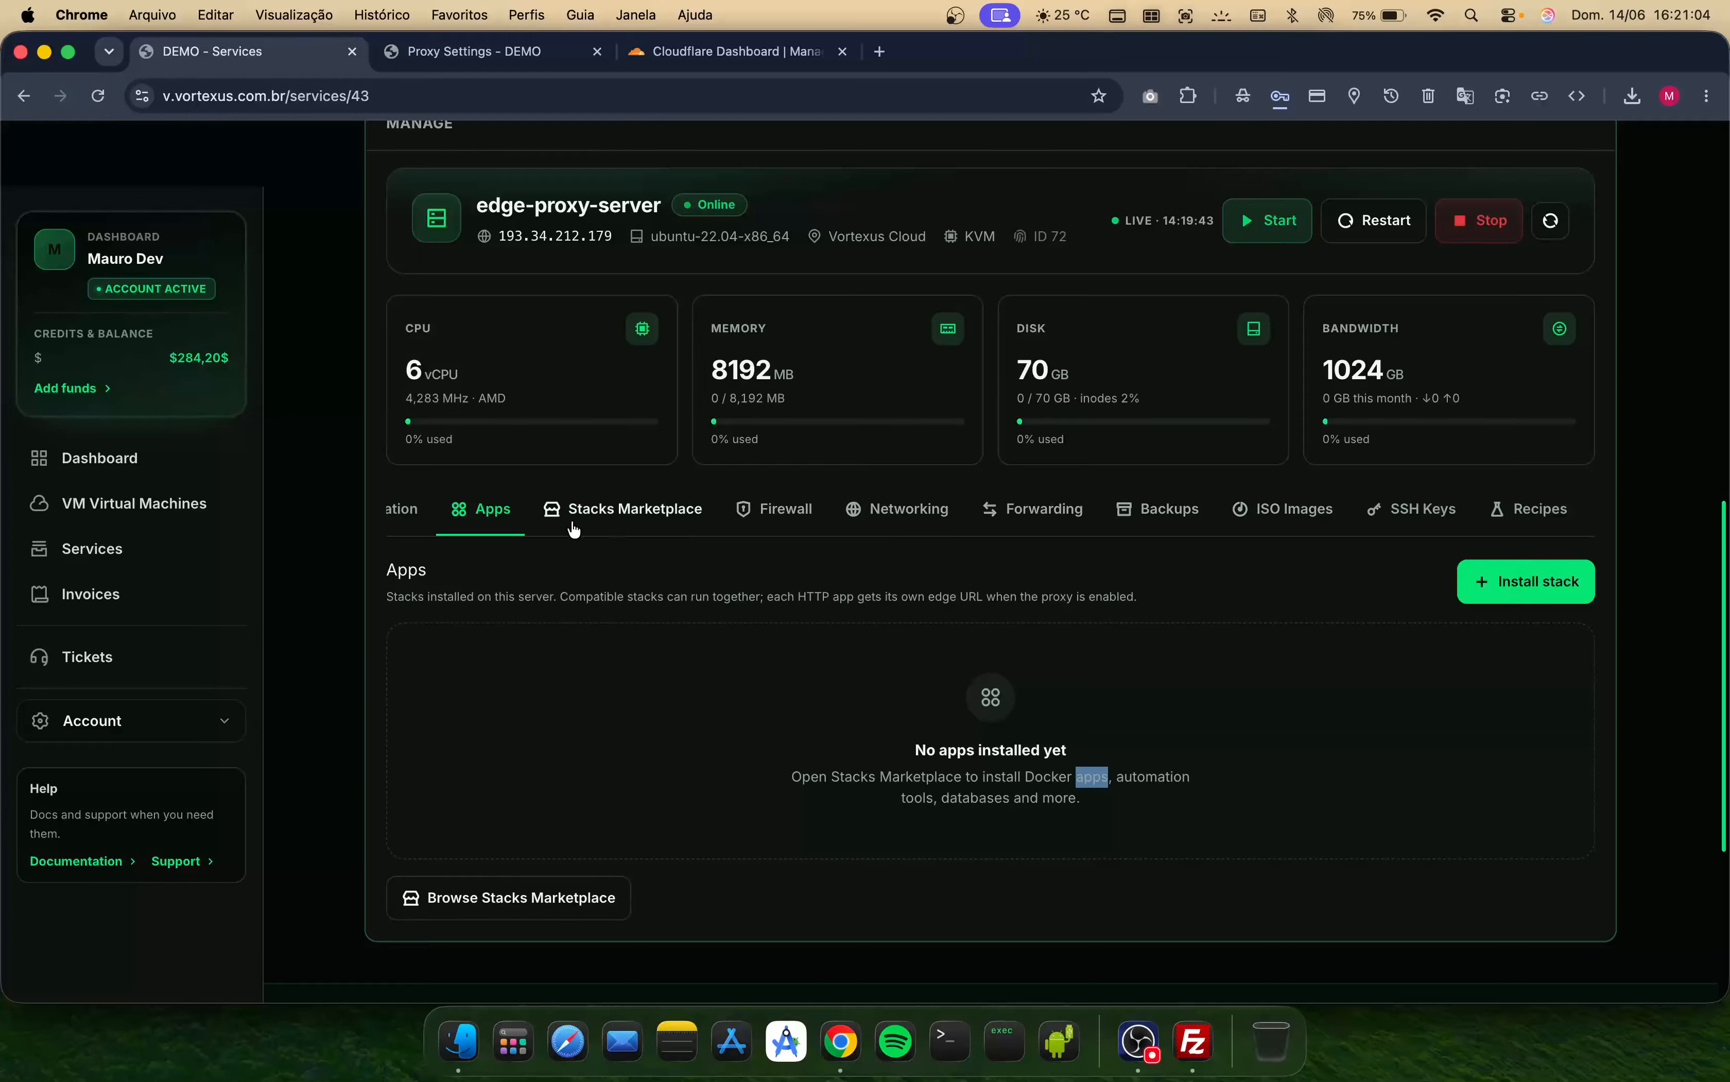
scroll(744, 528, "left", 4)
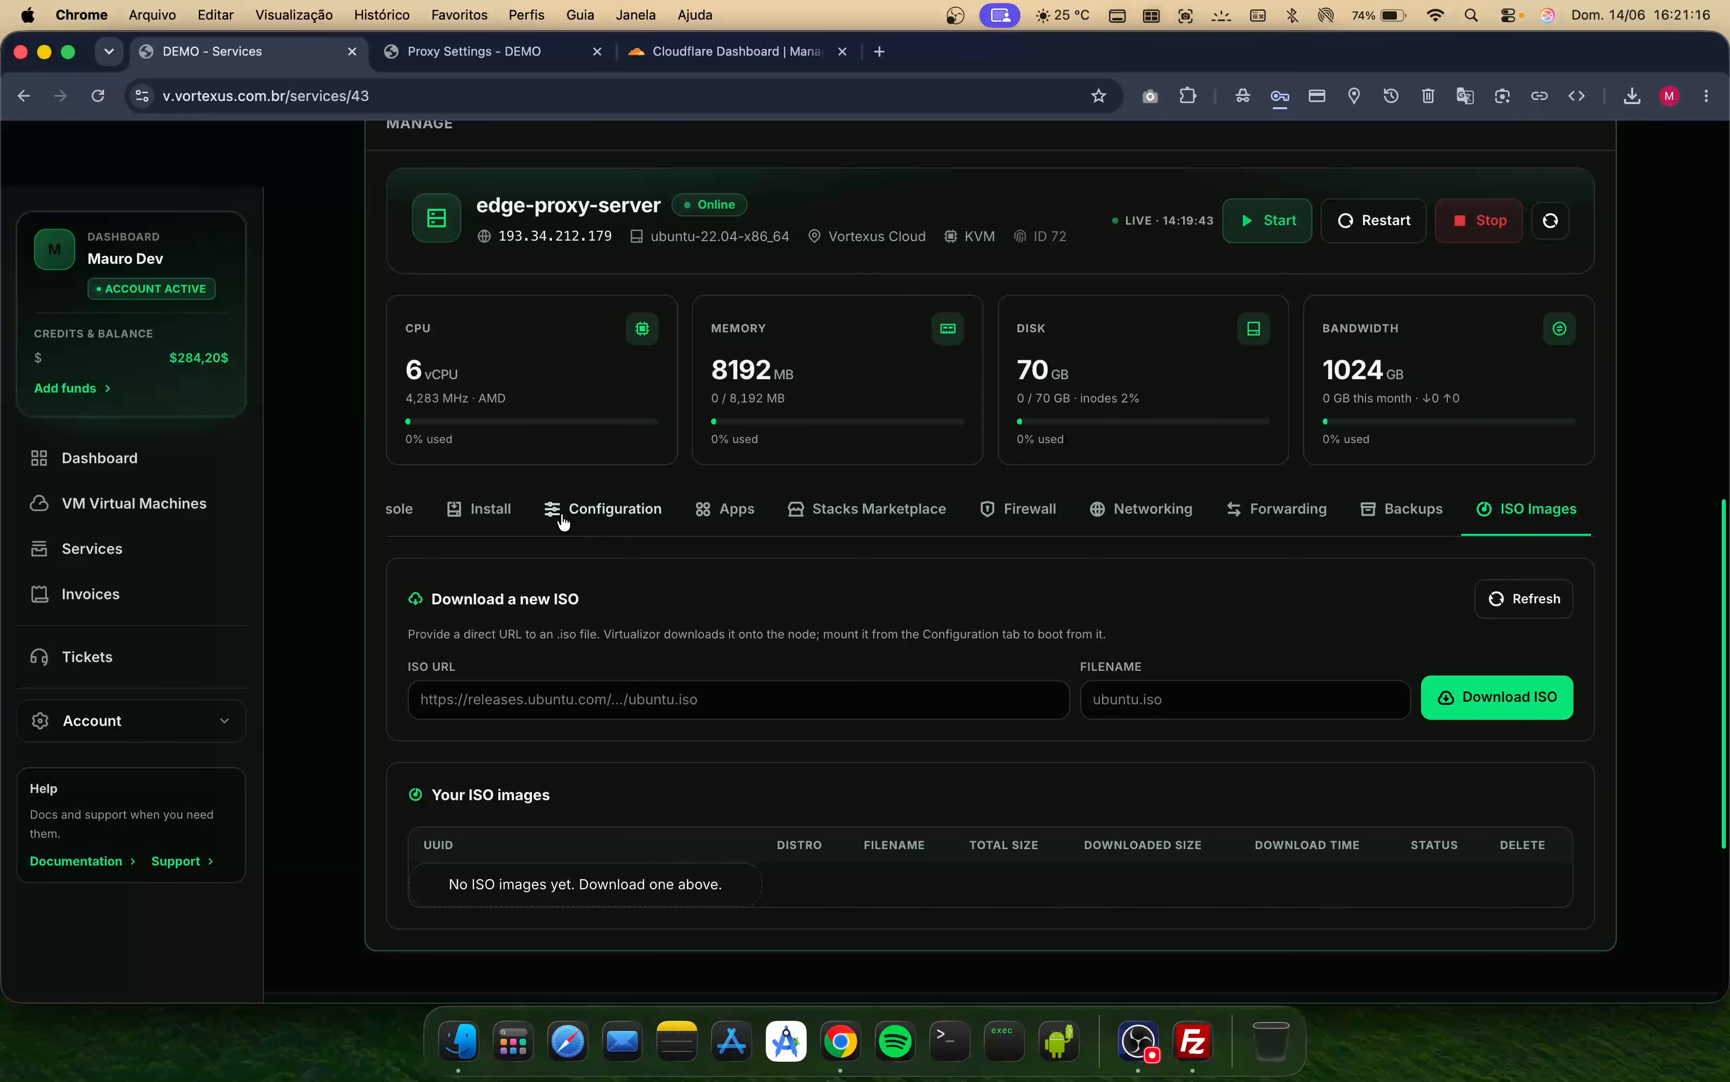
scroll(594, 518, "left", 1)
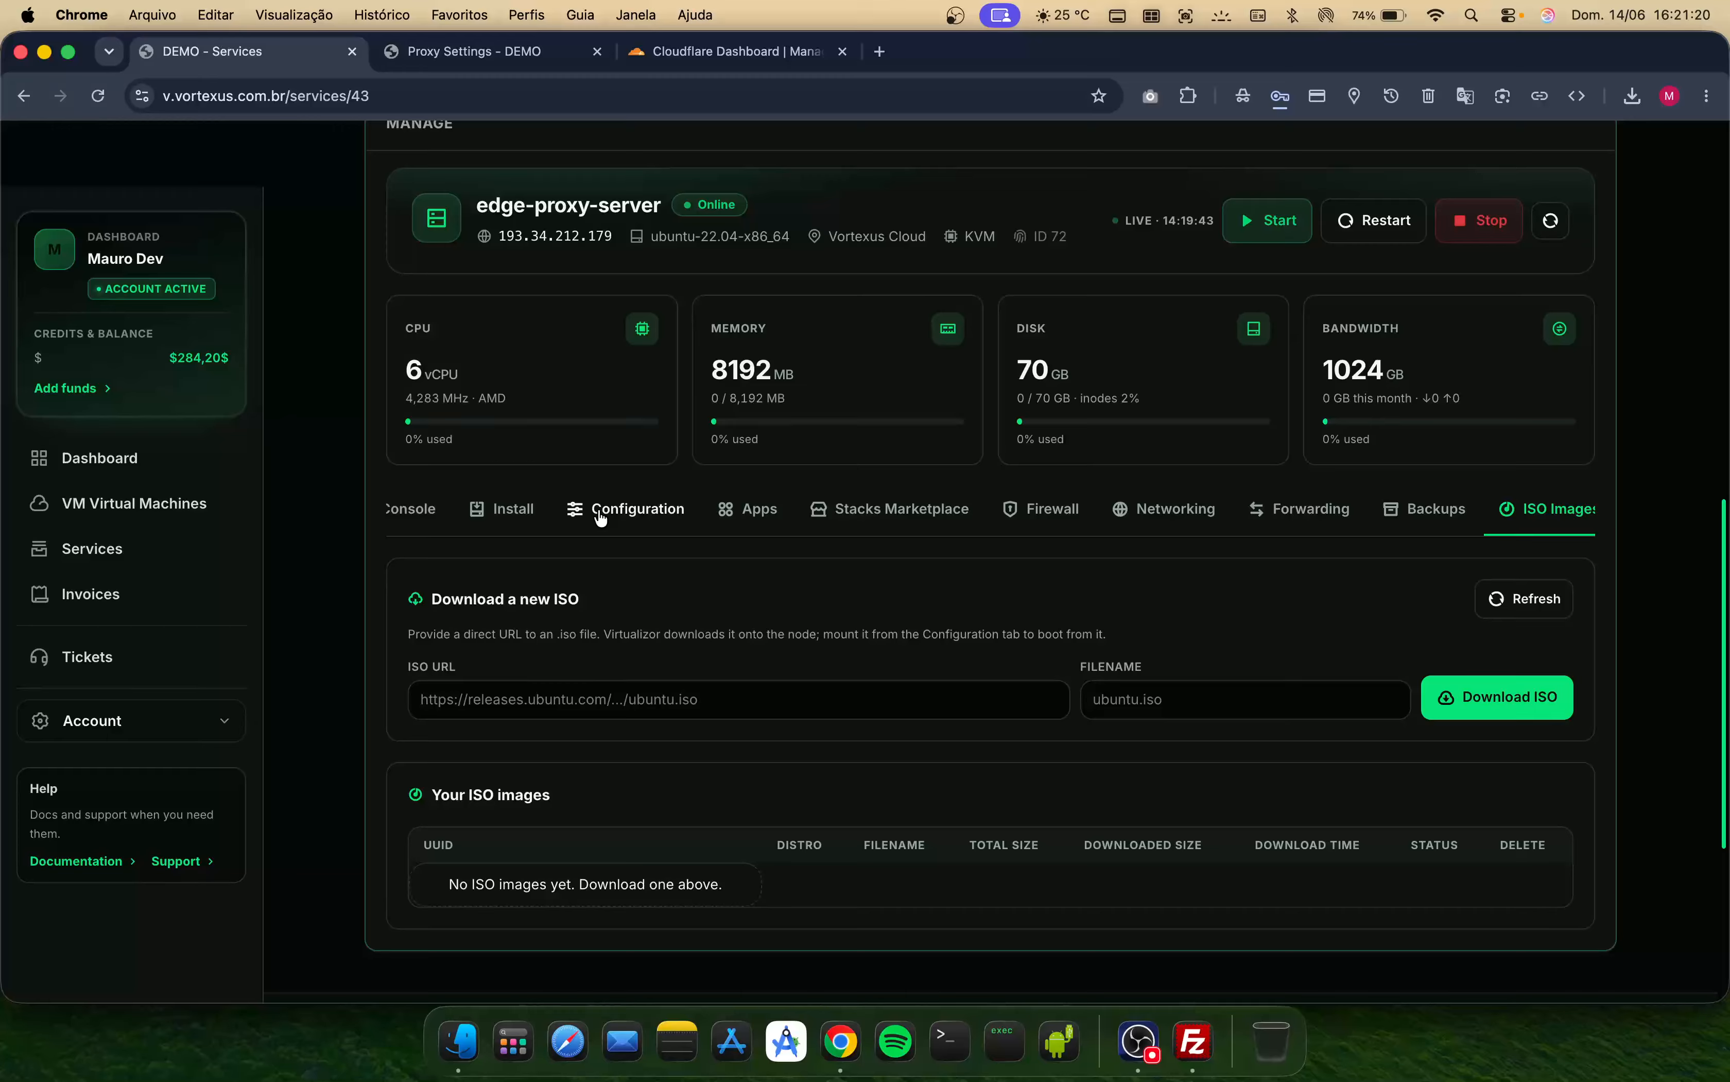
- Return to the VPS configuration and check the mounted ISO options
left_click(600, 518)
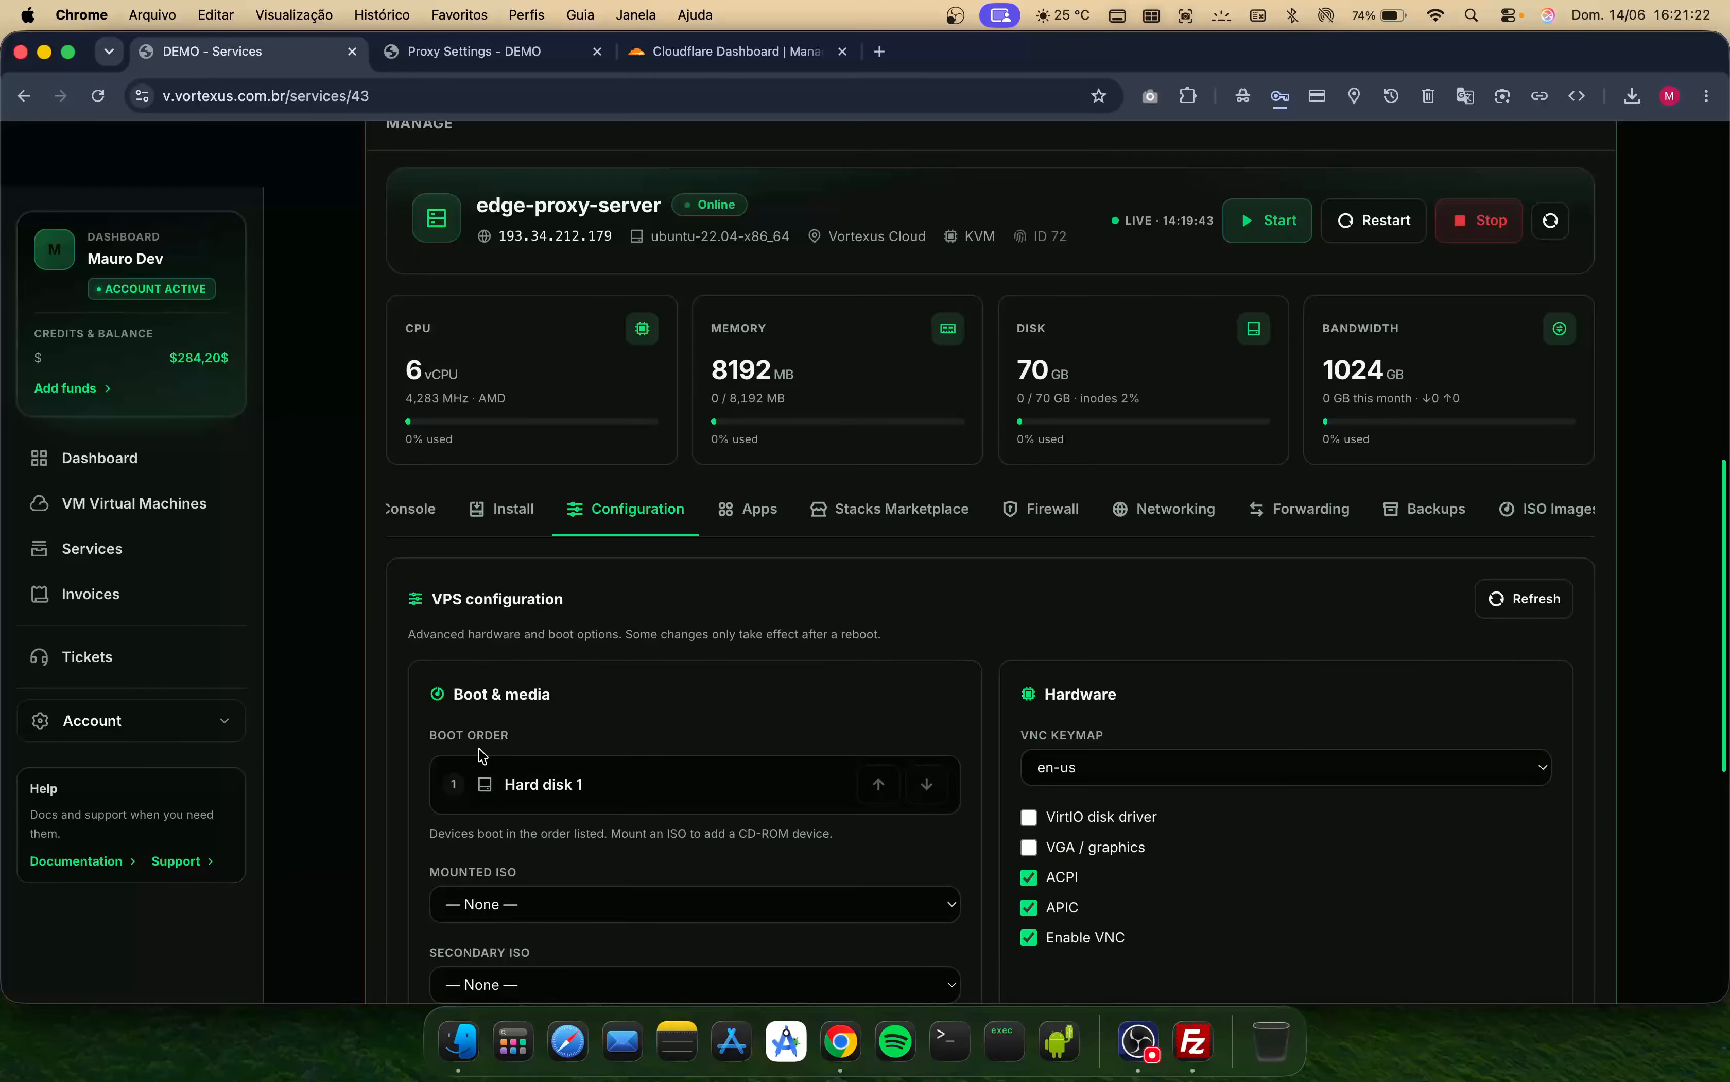
scroll(537, 771, "down", 2)
left_click(532, 809)
left_click(579, 823)
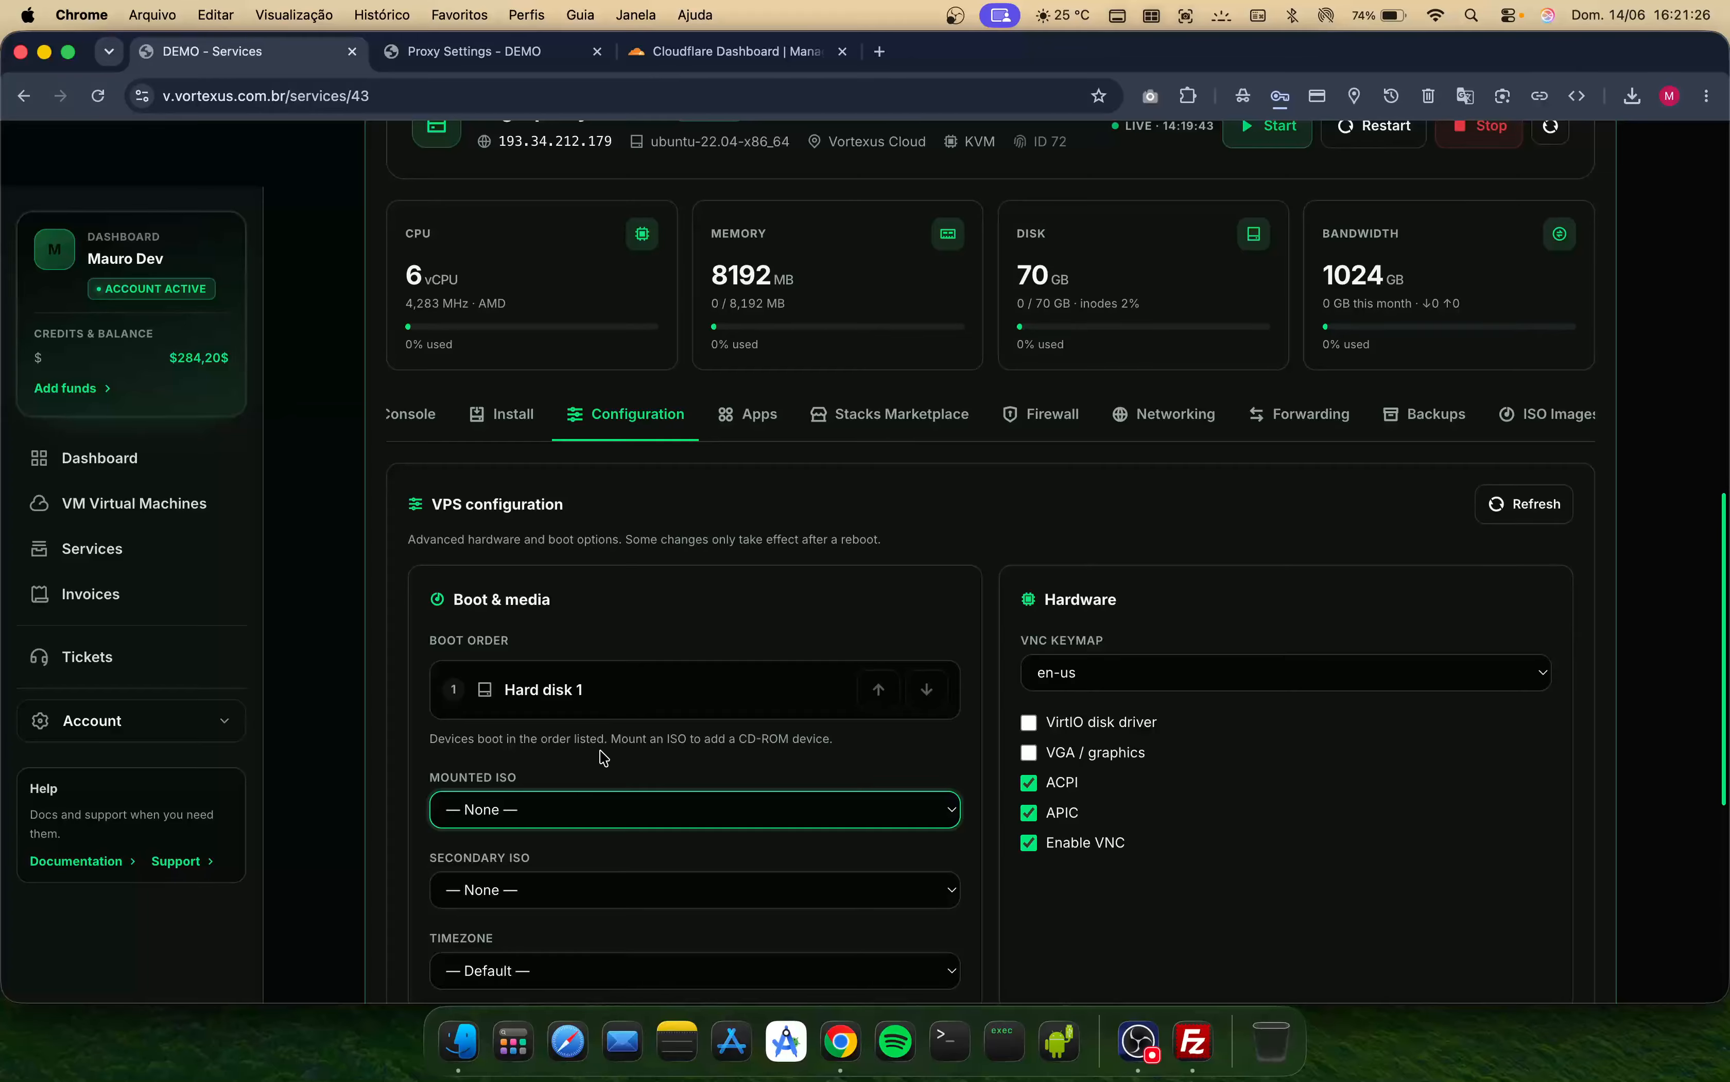
scroll(515, 419, "left", 3)
left_click(552, 447)
scroll(543, 282, "up", 3)
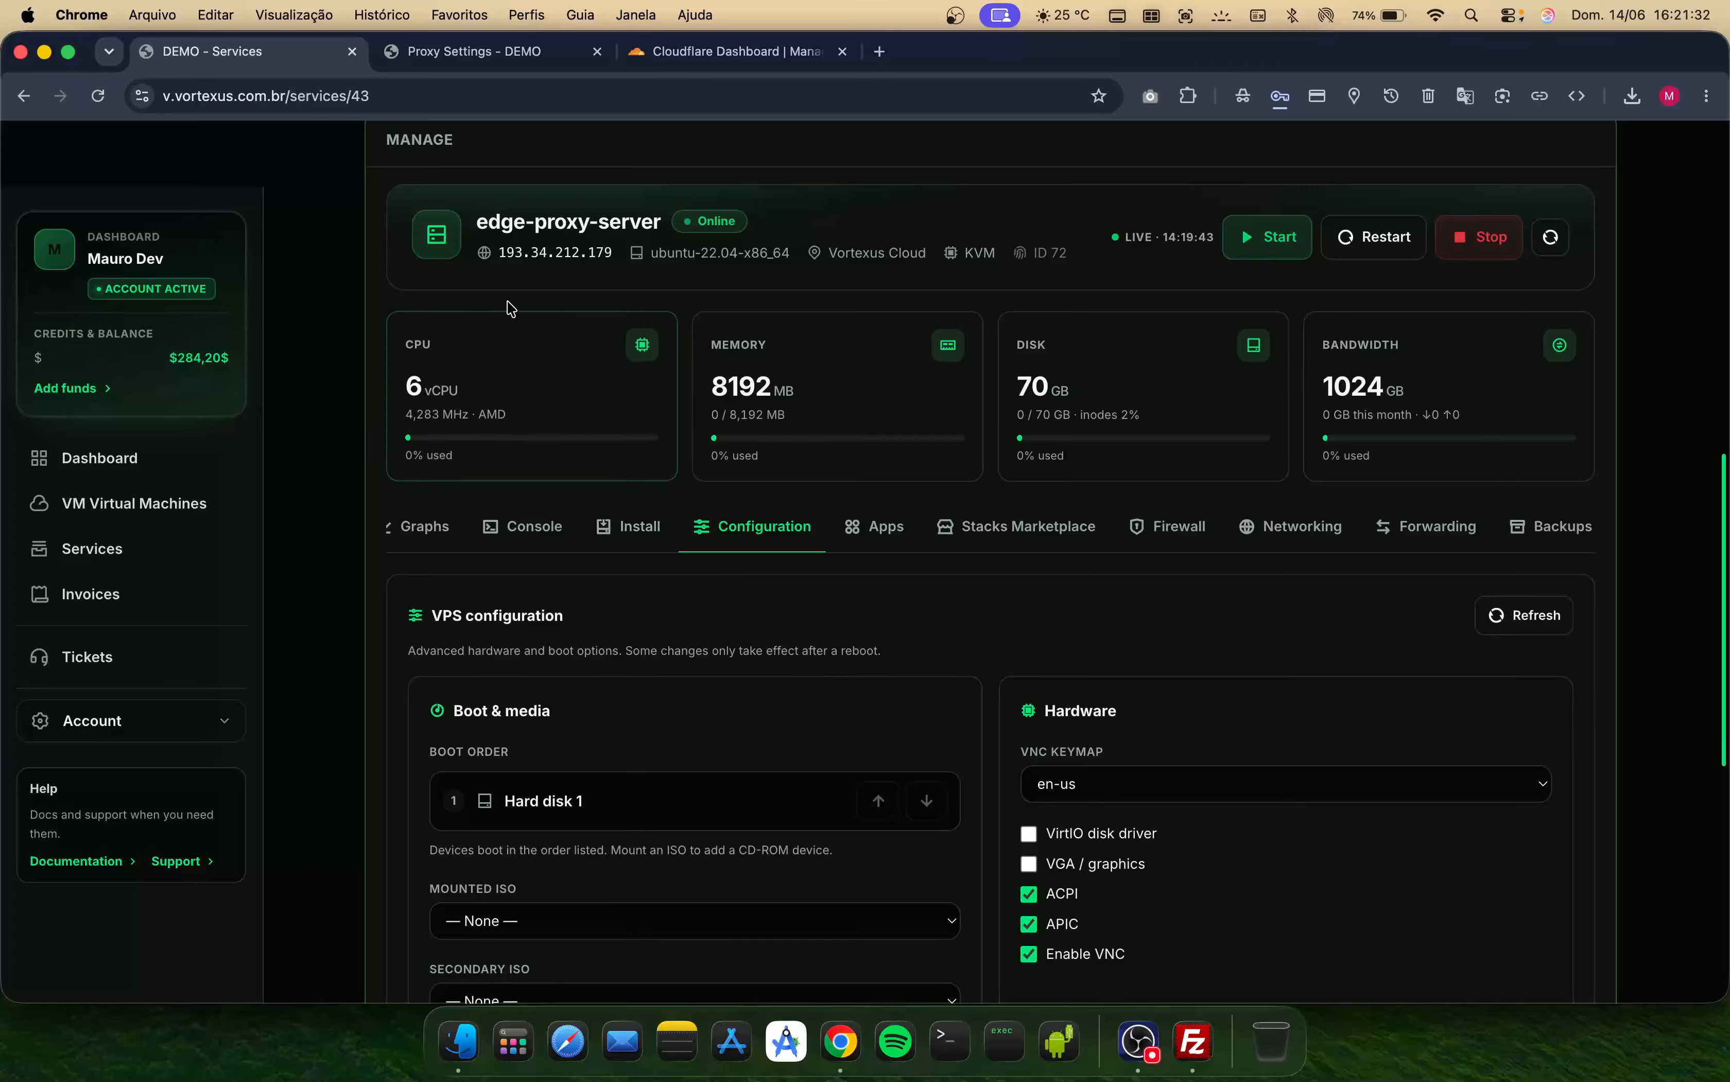
- Open the Console section and start a new VNC connection to the server
left_click(525, 526)
scroll(828, 690, "down", 1)
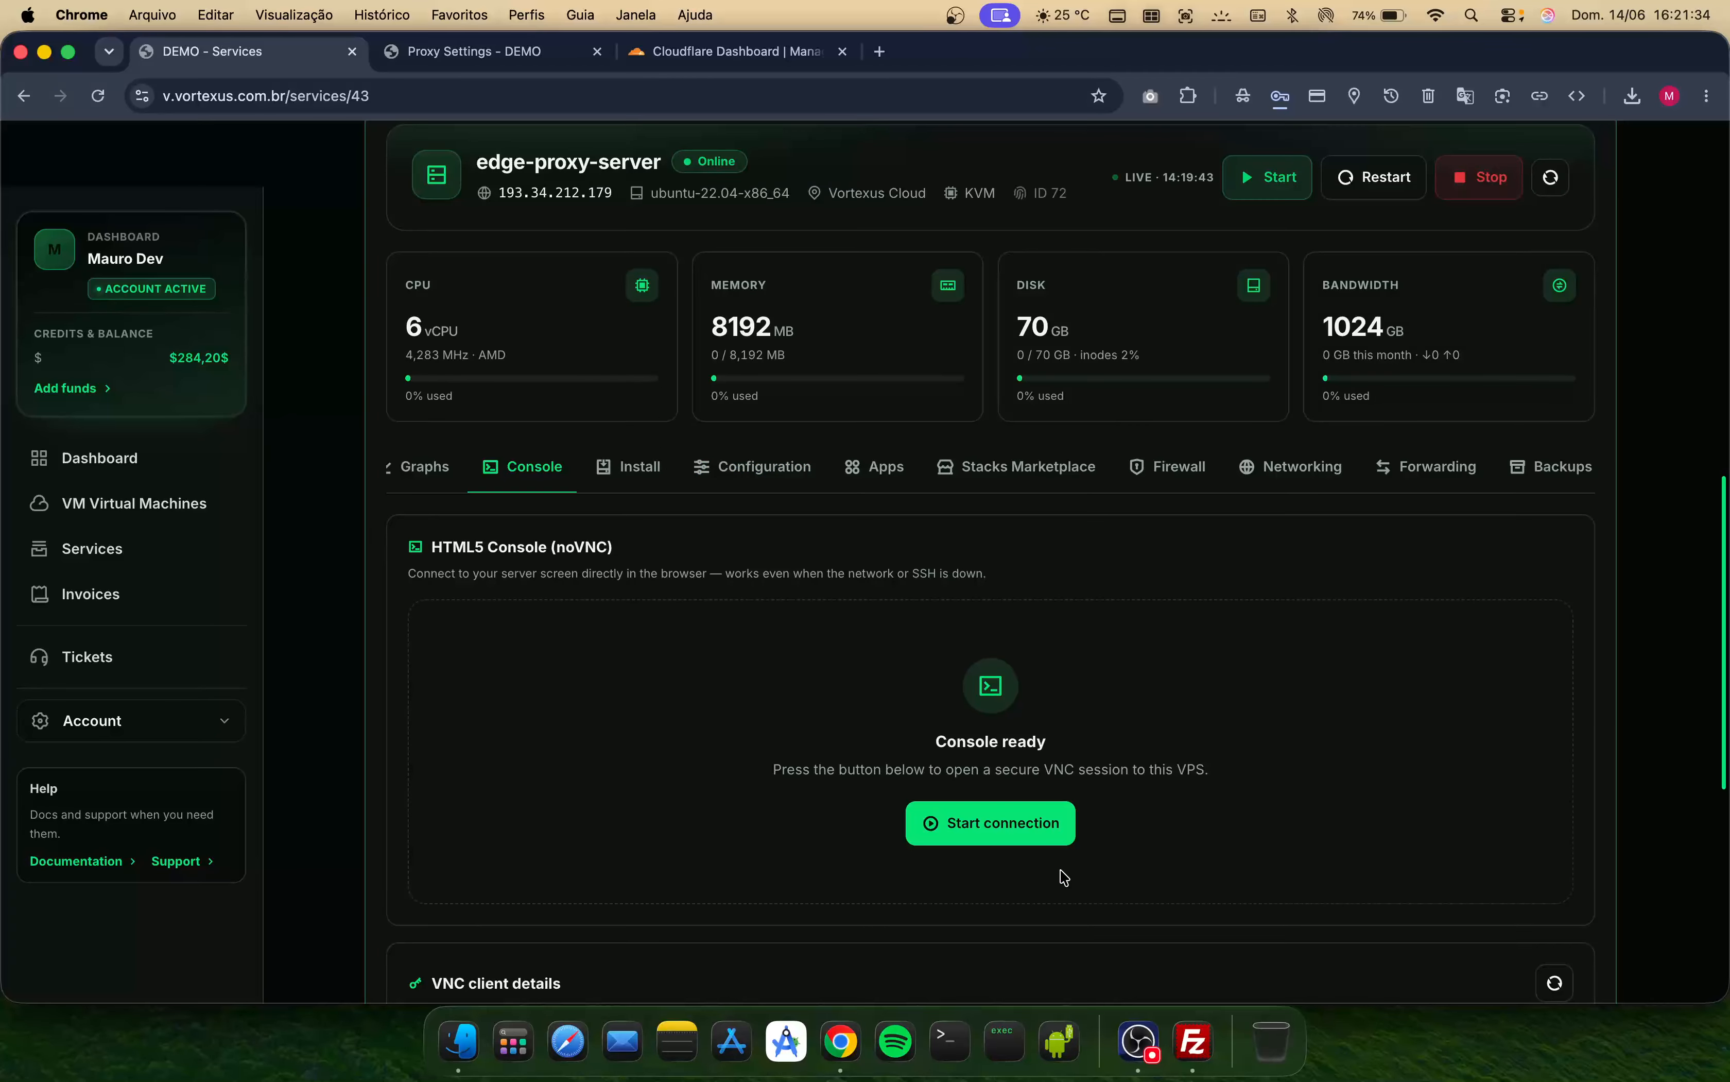
left_click(1008, 828)
scroll(904, 680, "down", 3)
scroll(904, 678, "down", 2)
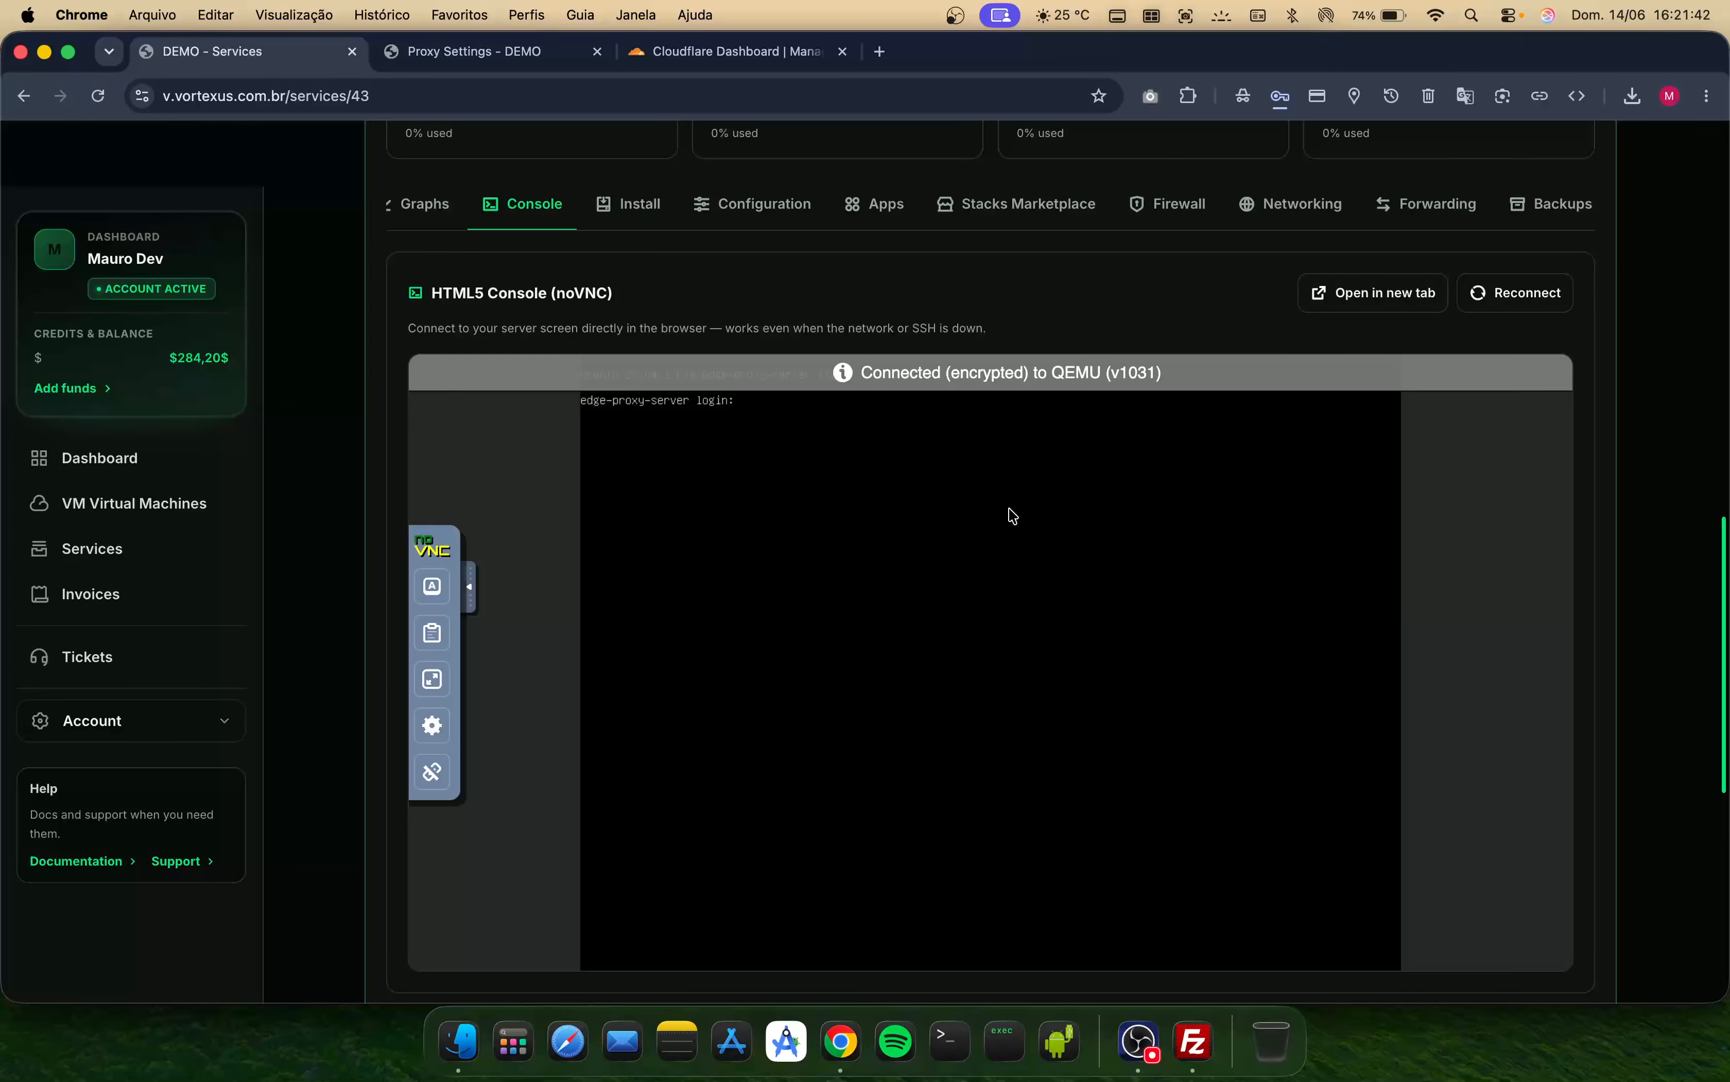
- Log in to the server console as root and run apt update && apt upgrade -y in the console opened in a new tab
type("root")
key("Return")
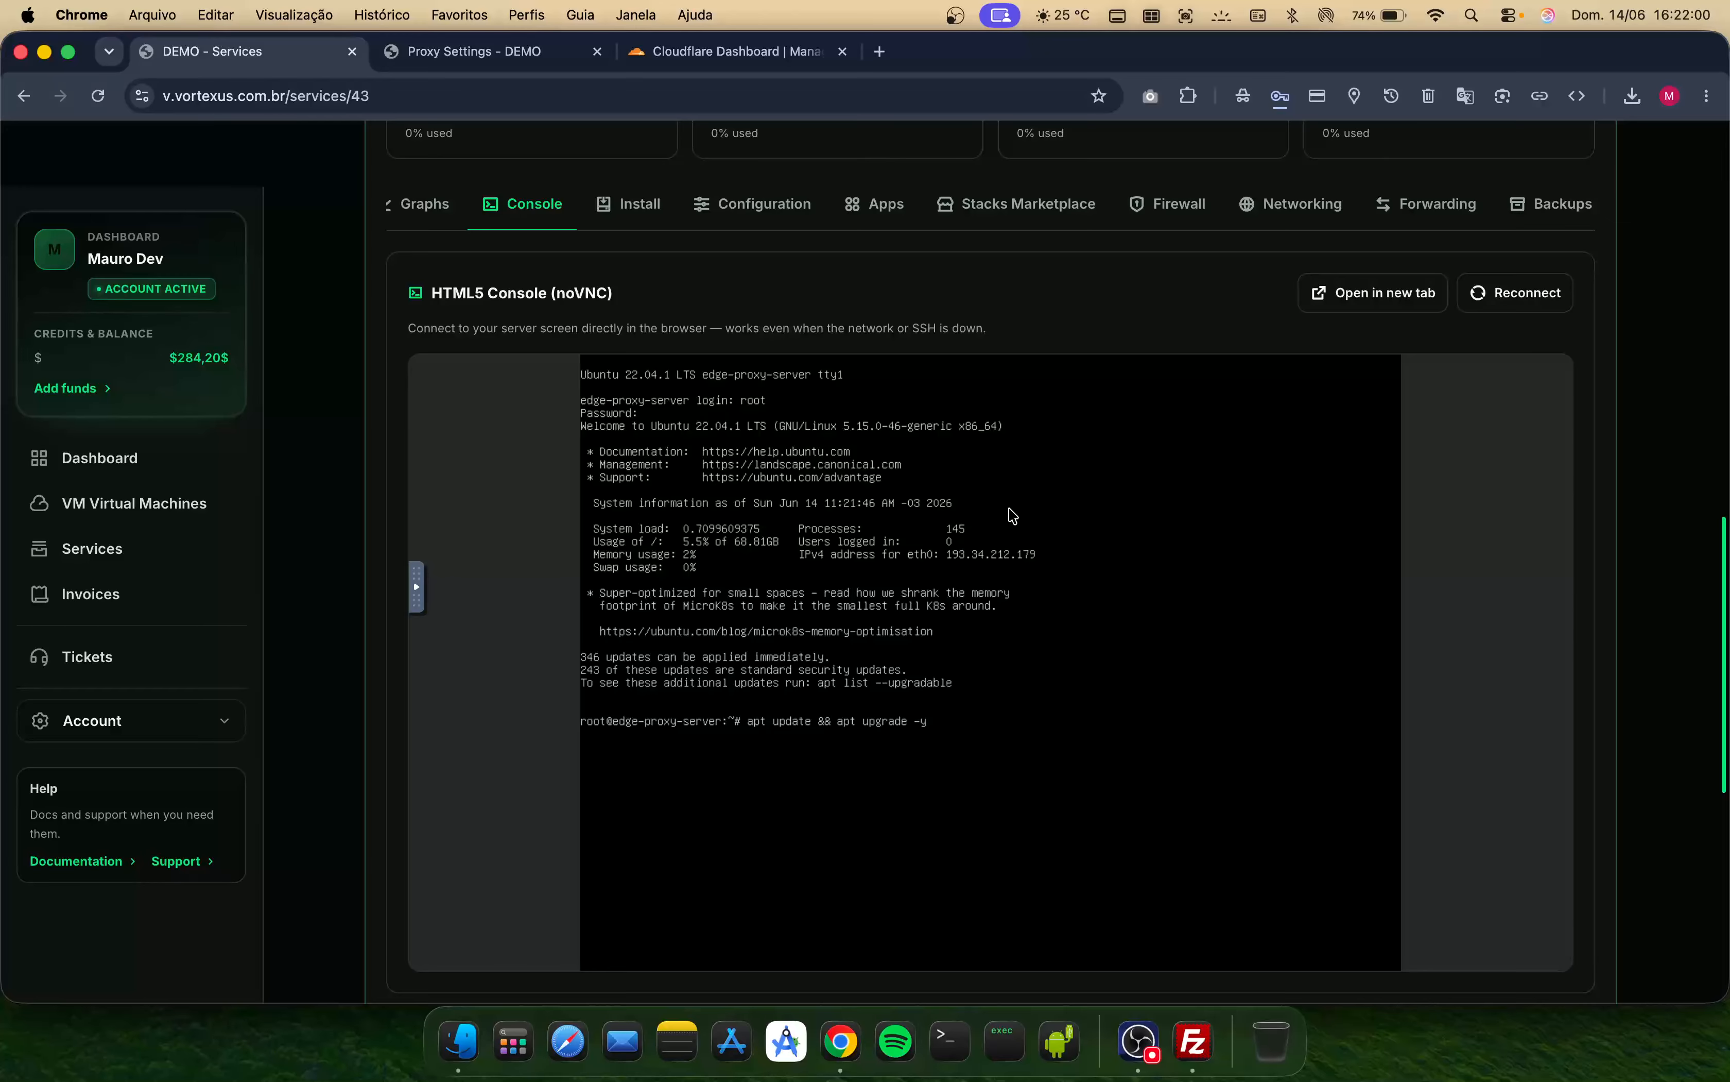
left_click(1357, 295)
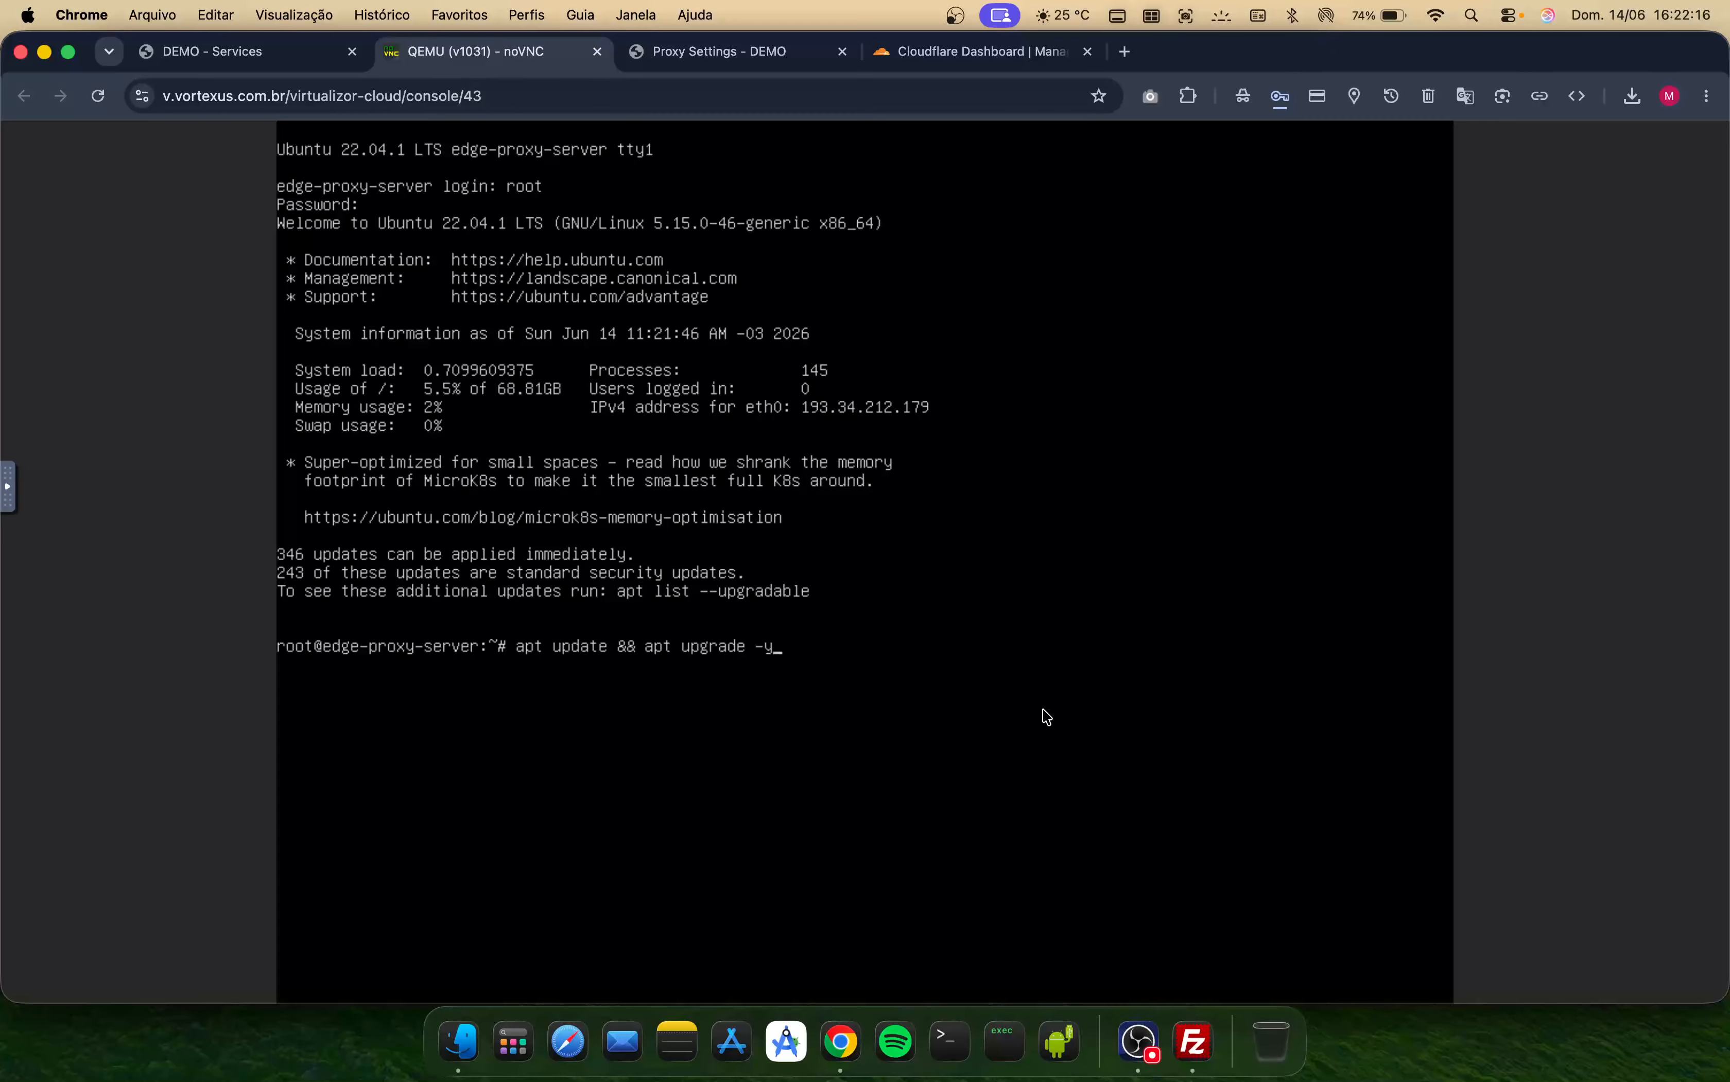
key("Return")
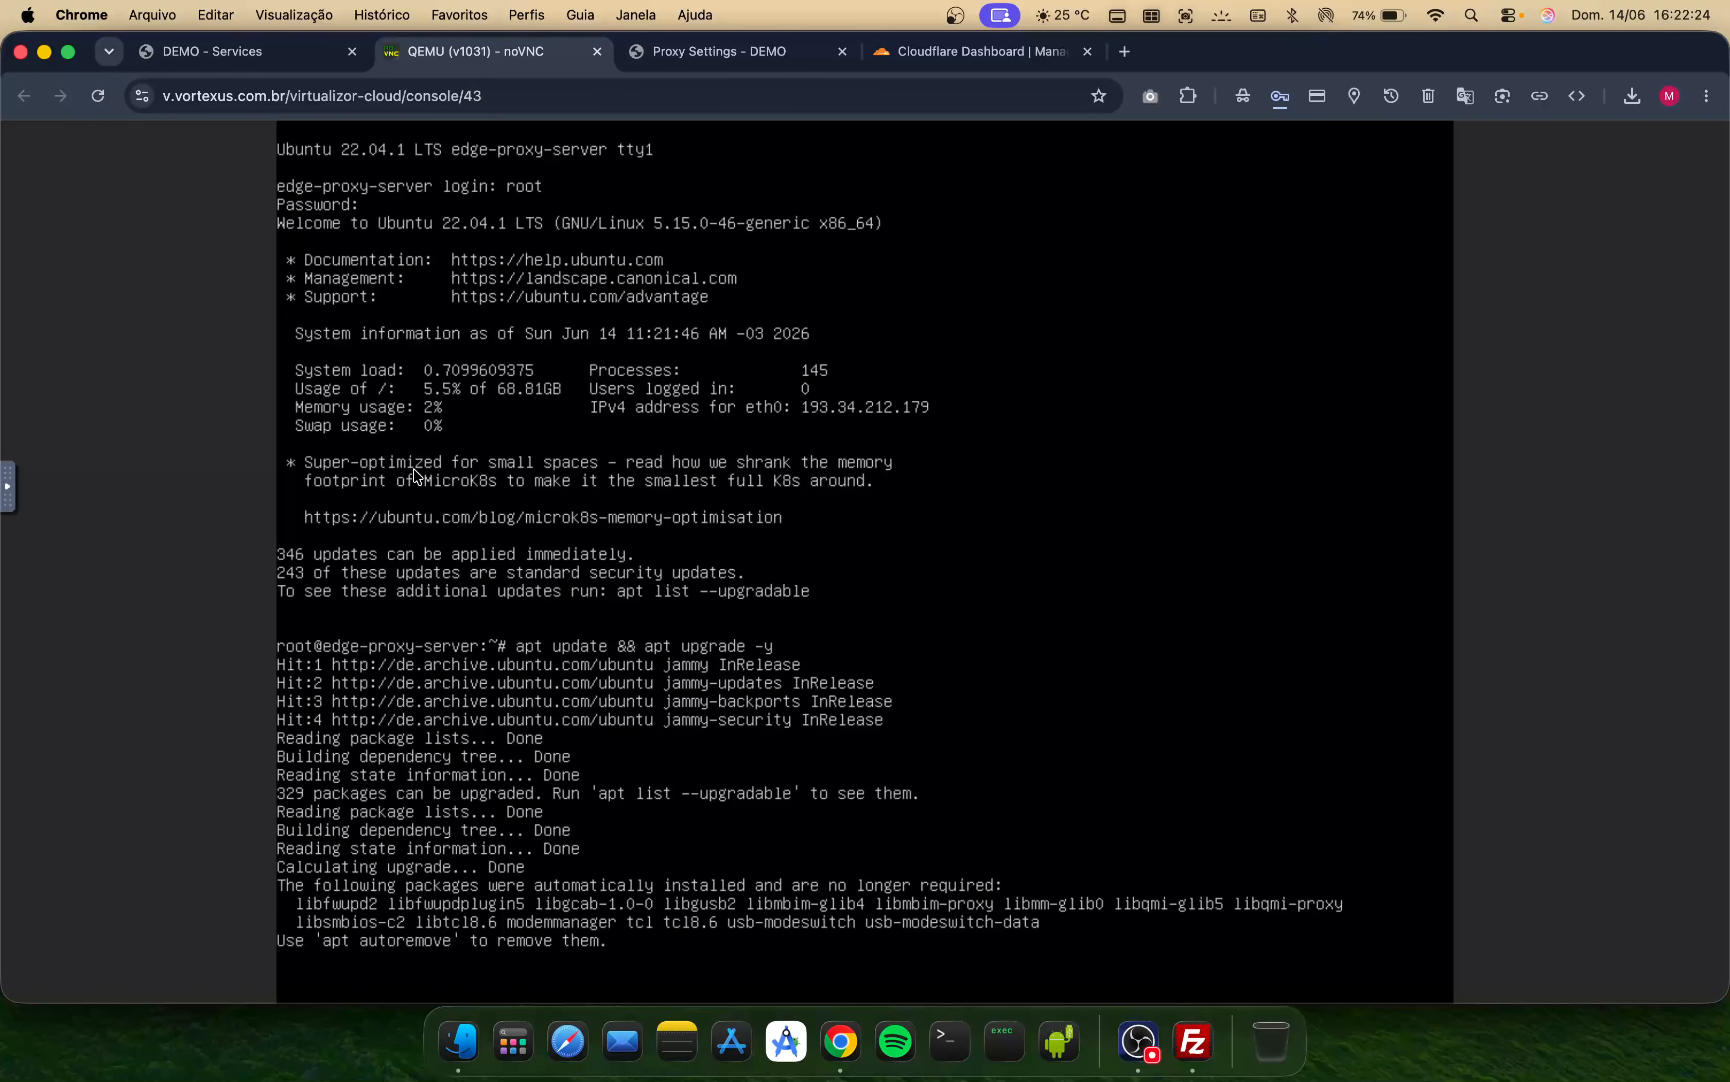
- Copy the server's IP address from the service overview
left_click(260, 61)
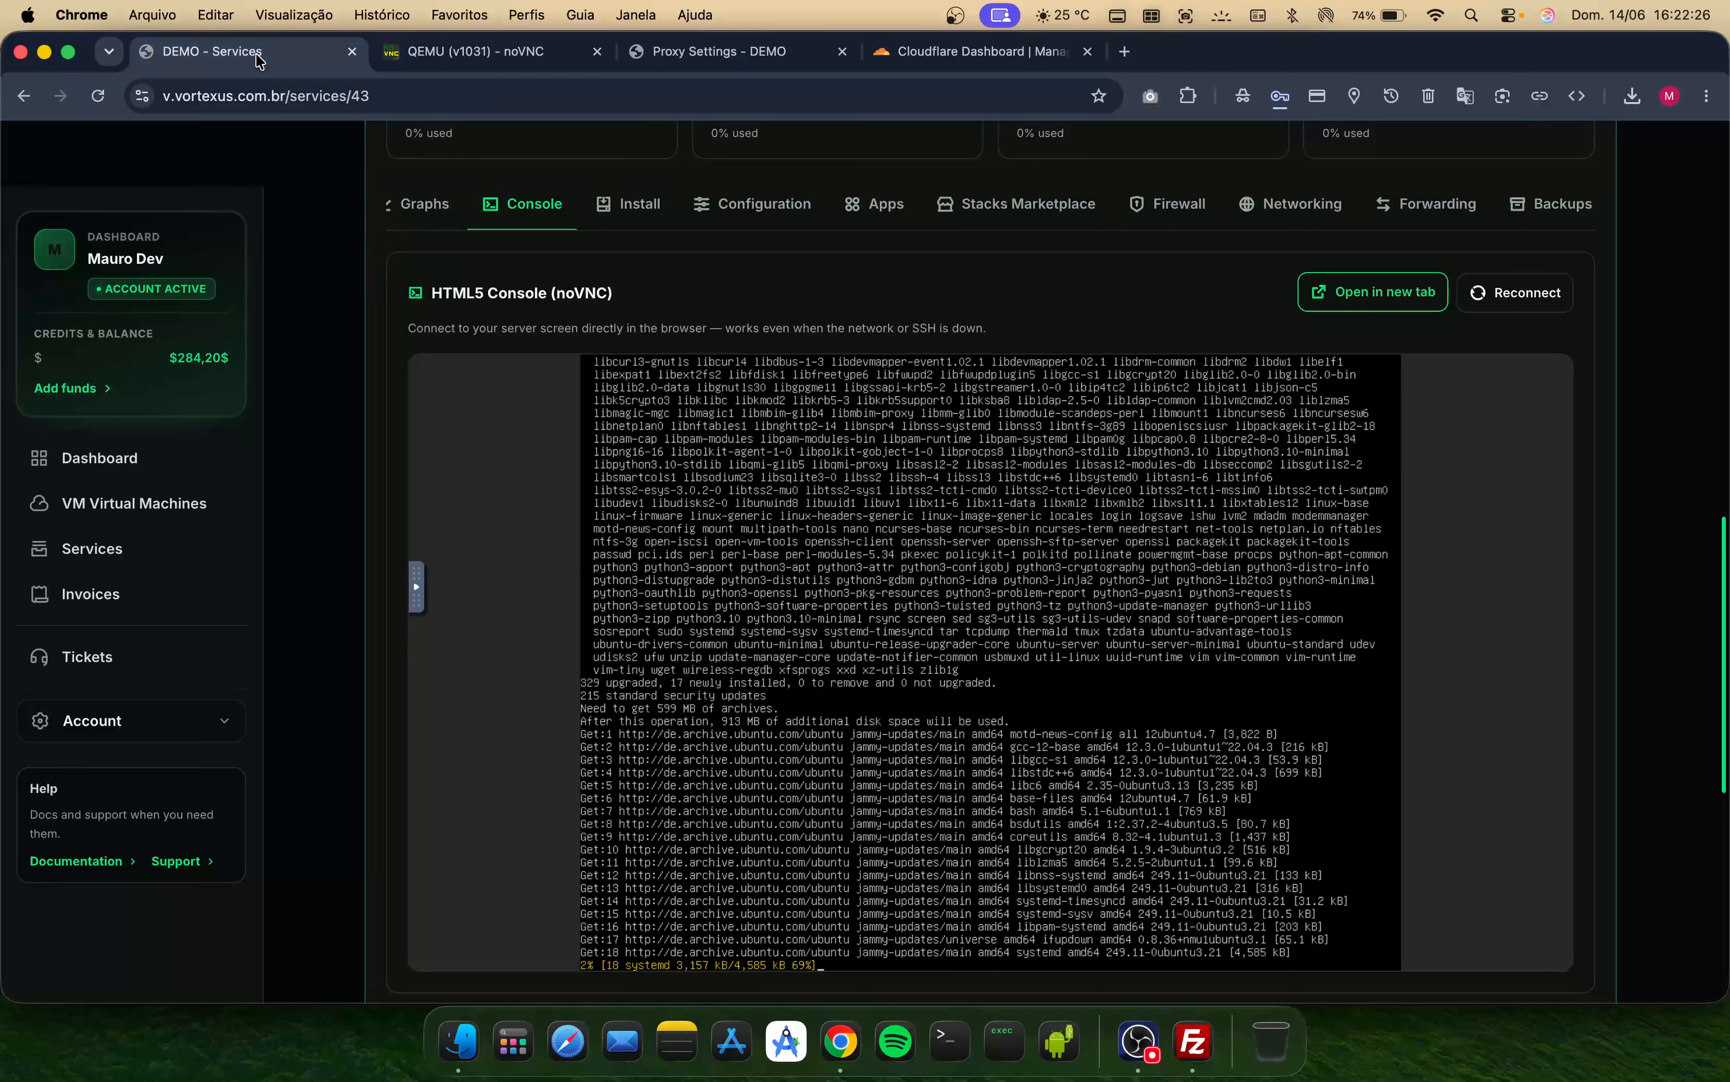
scroll(551, 262, "up", 5)
scroll(551, 262, "up", 2)
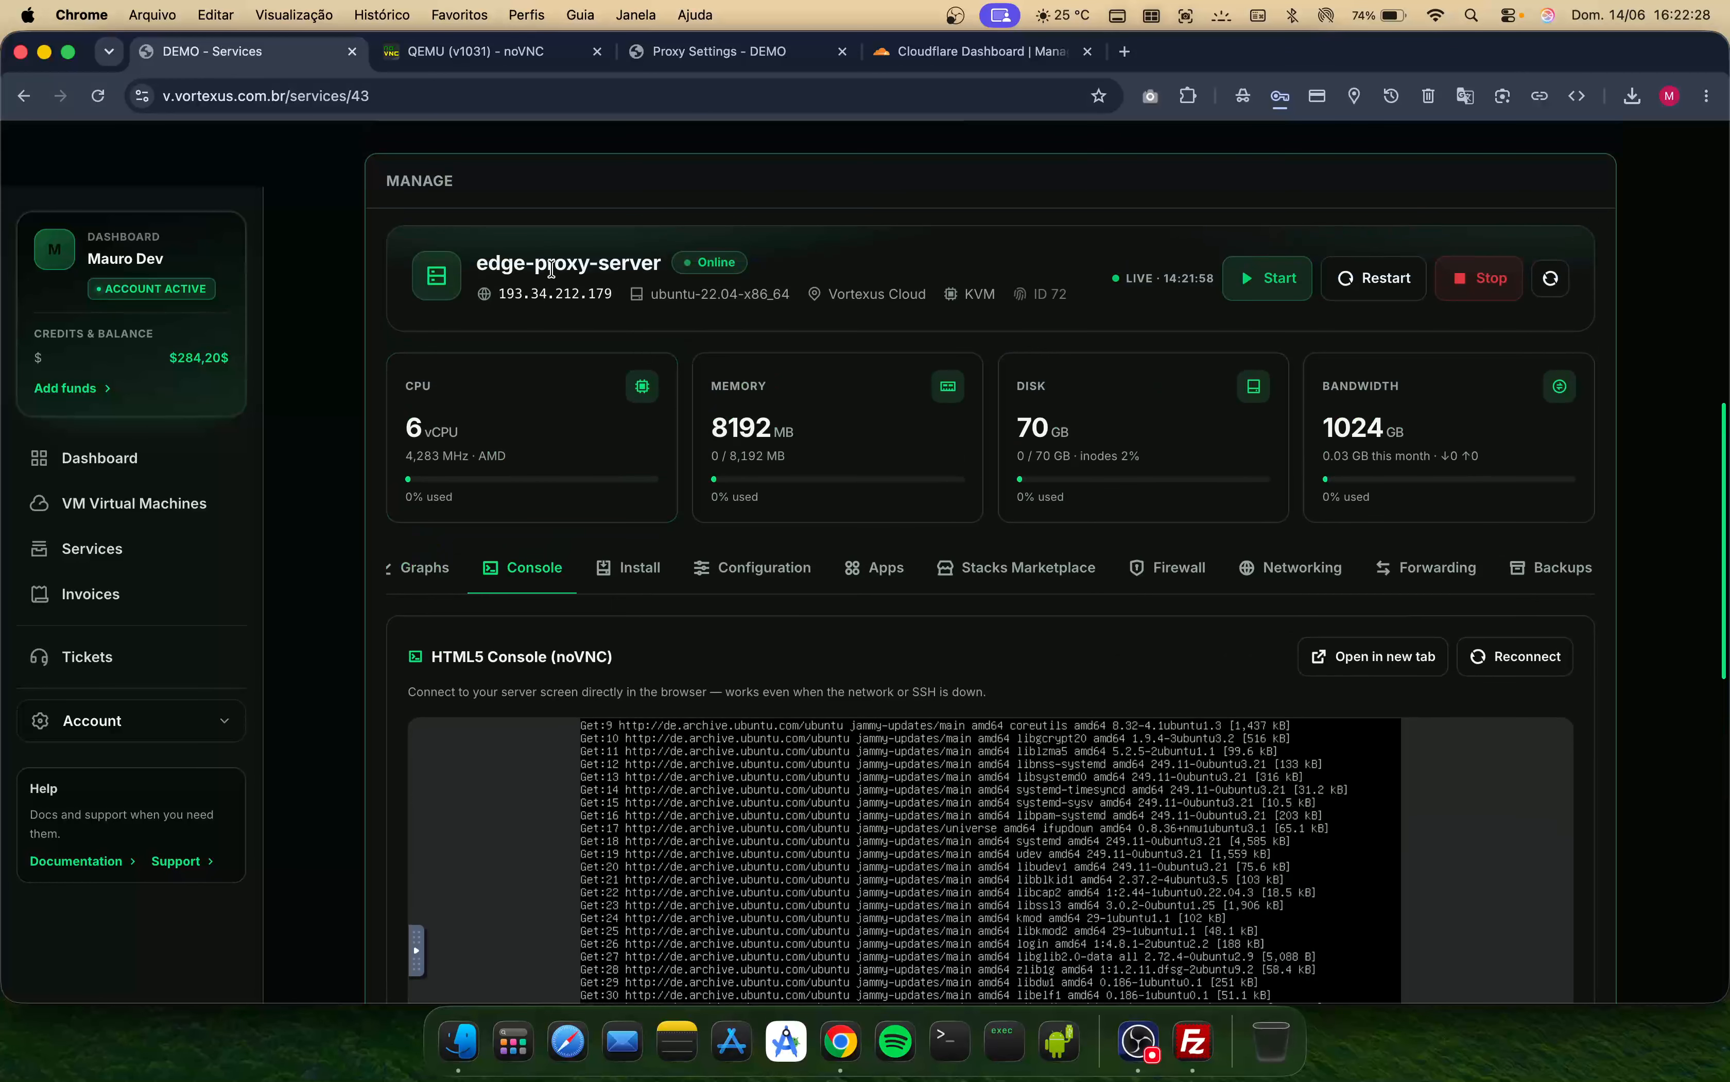
double_click(570, 292)
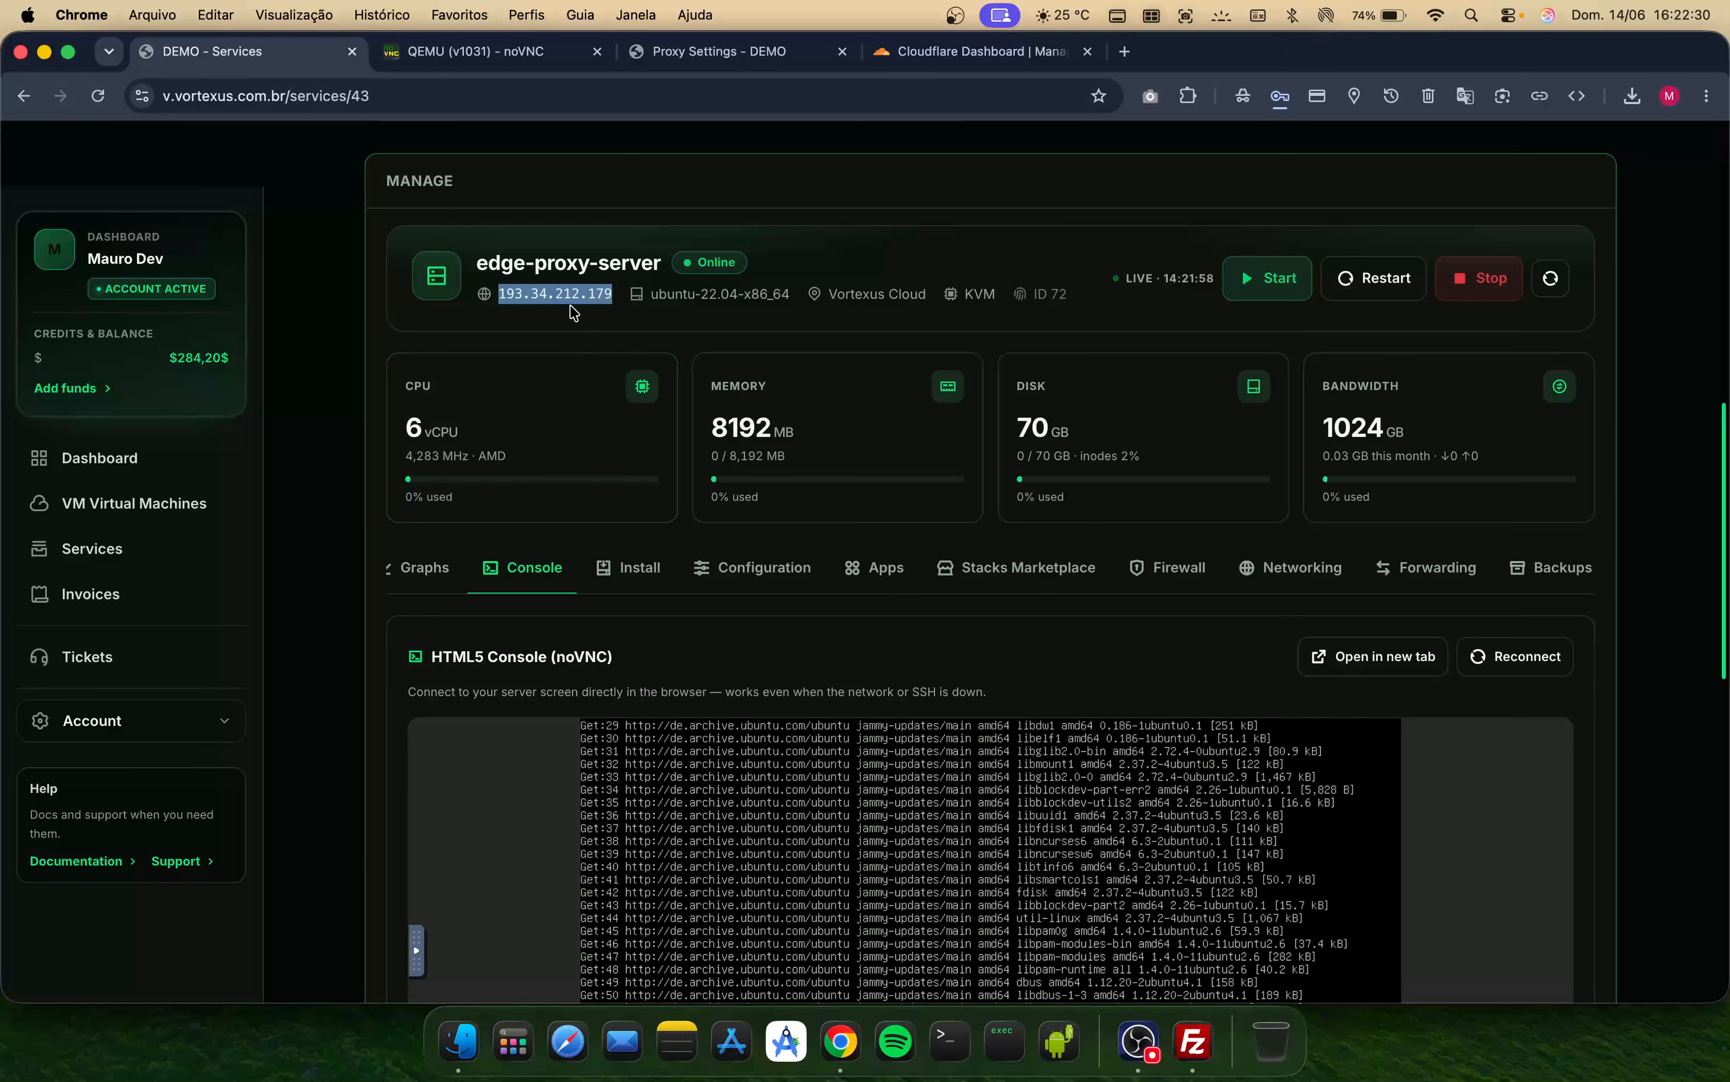
key("super+c")
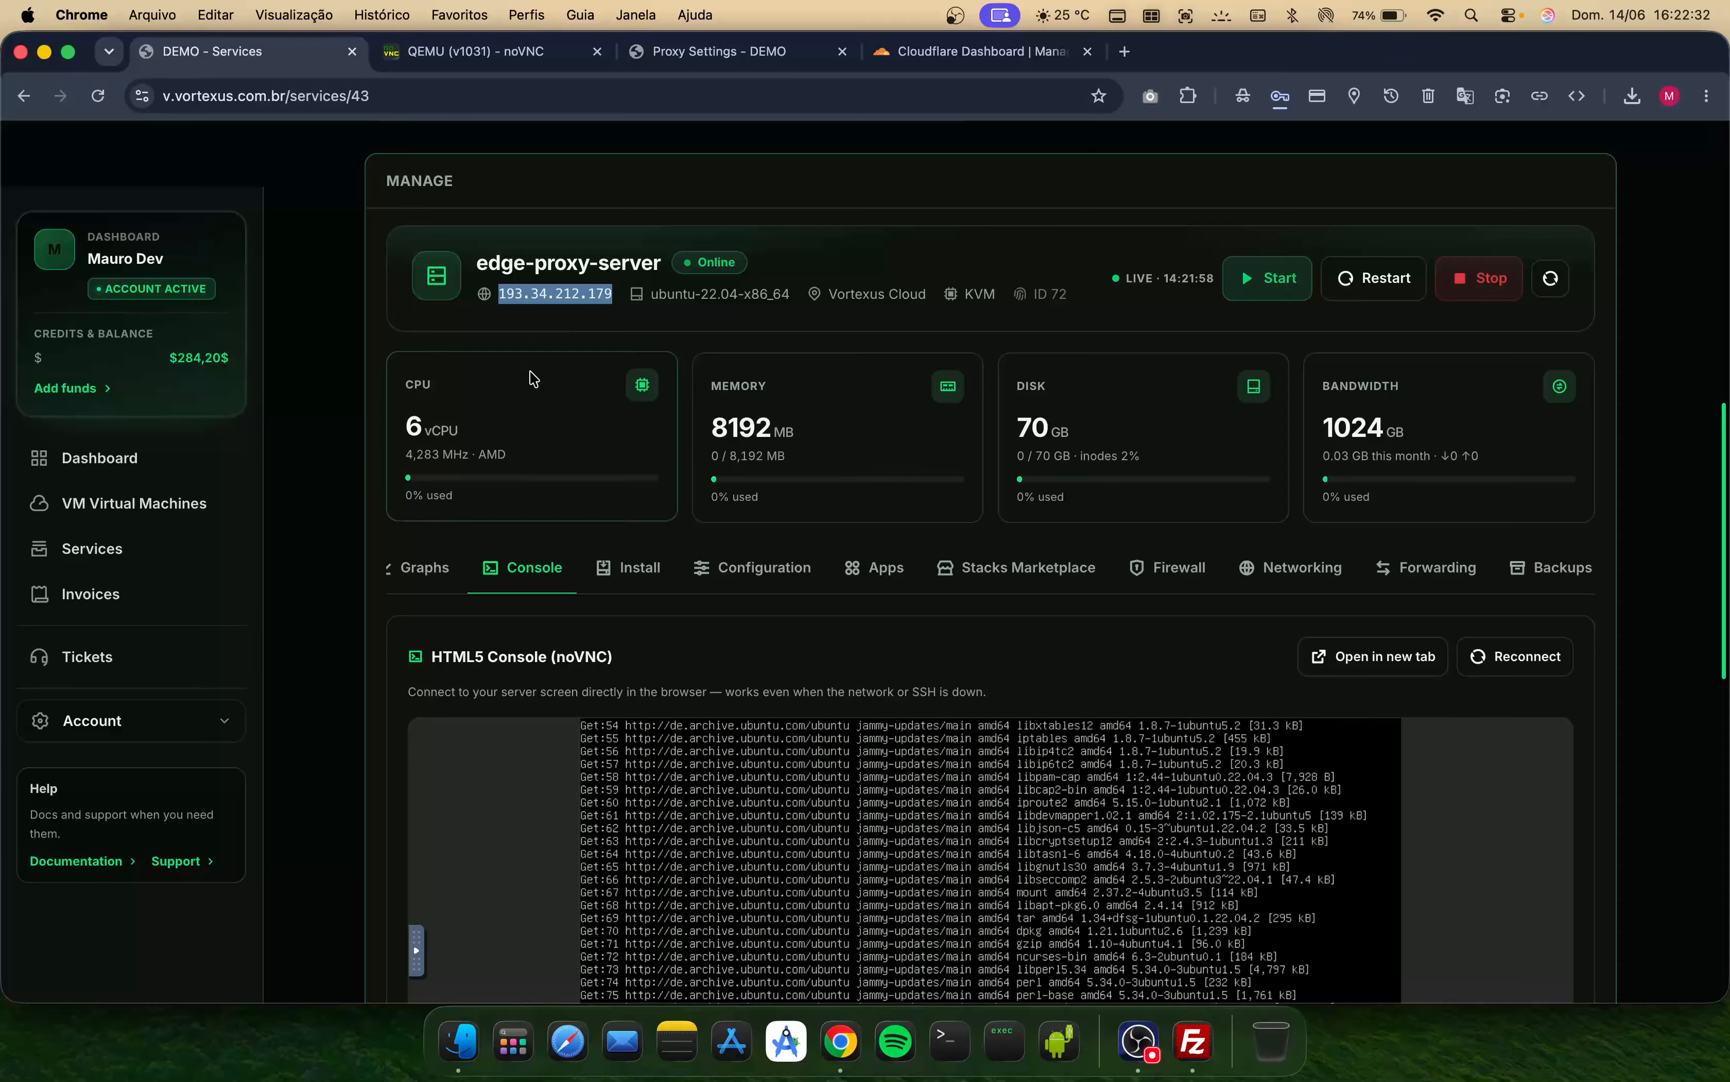
left_click(533, 383)
scroll(678, 508, "down", 4)
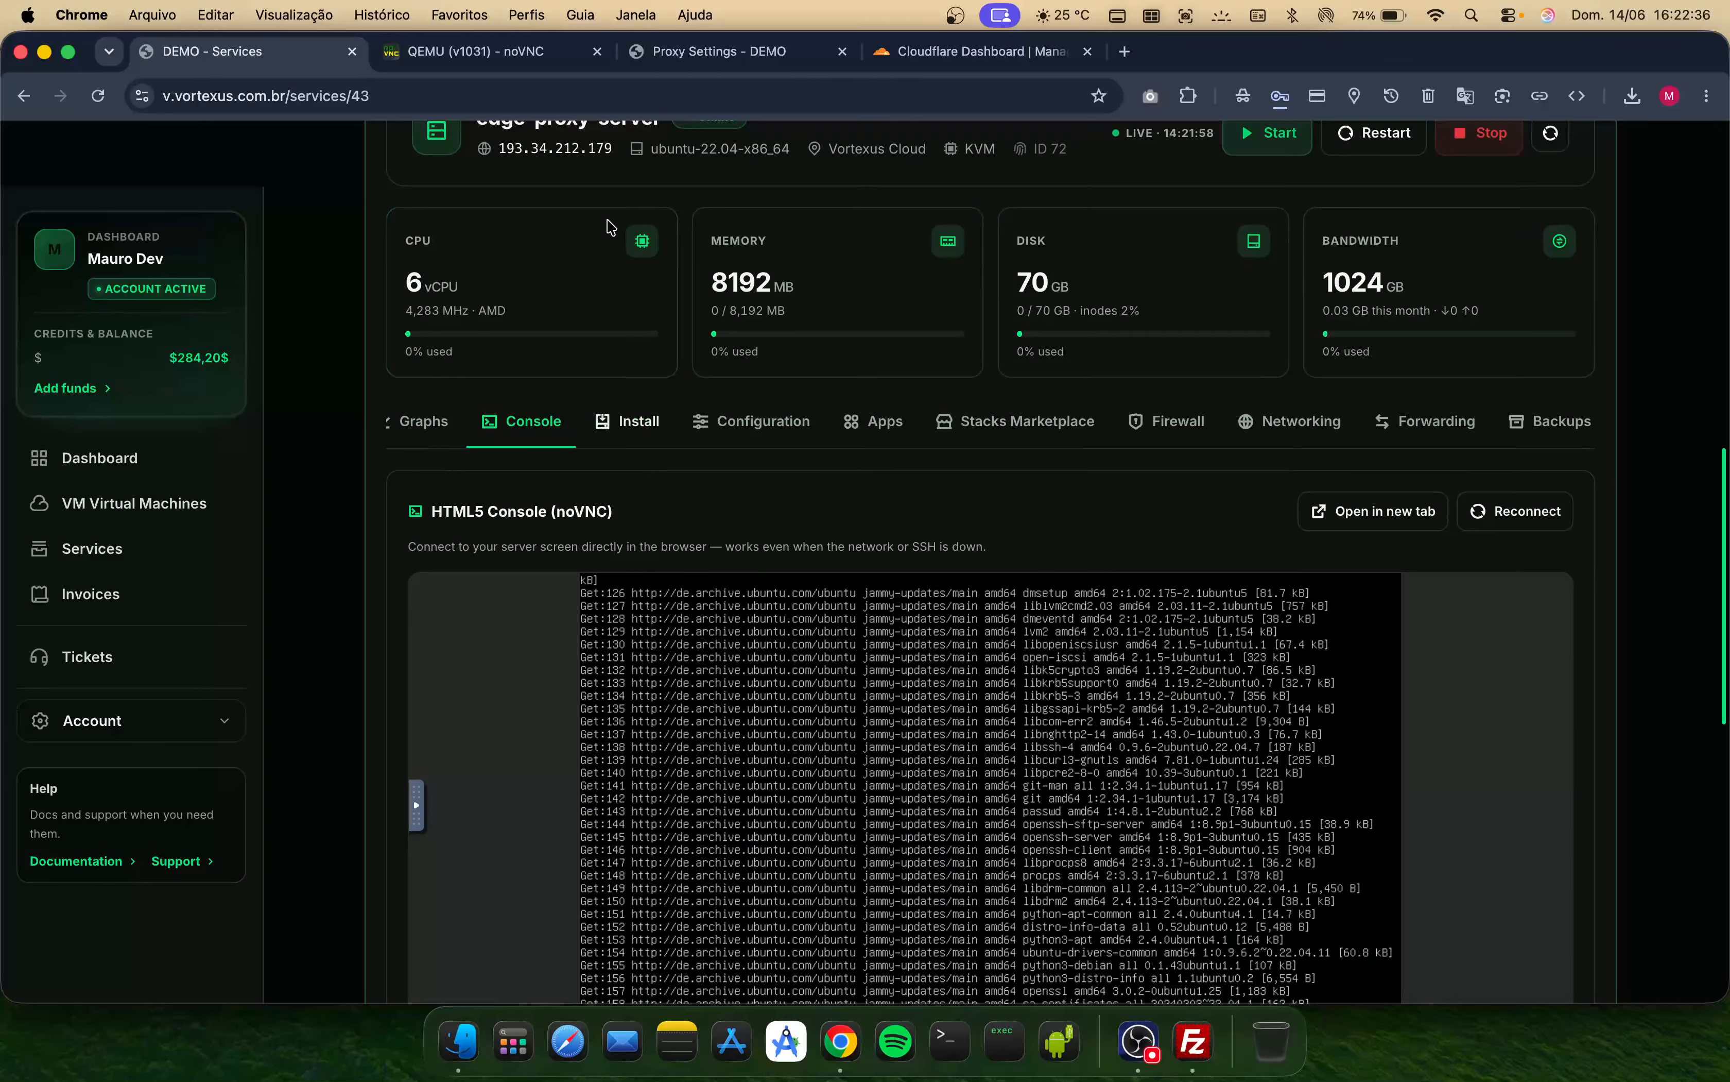
left_click(486, 51)
left_click(228, 53)
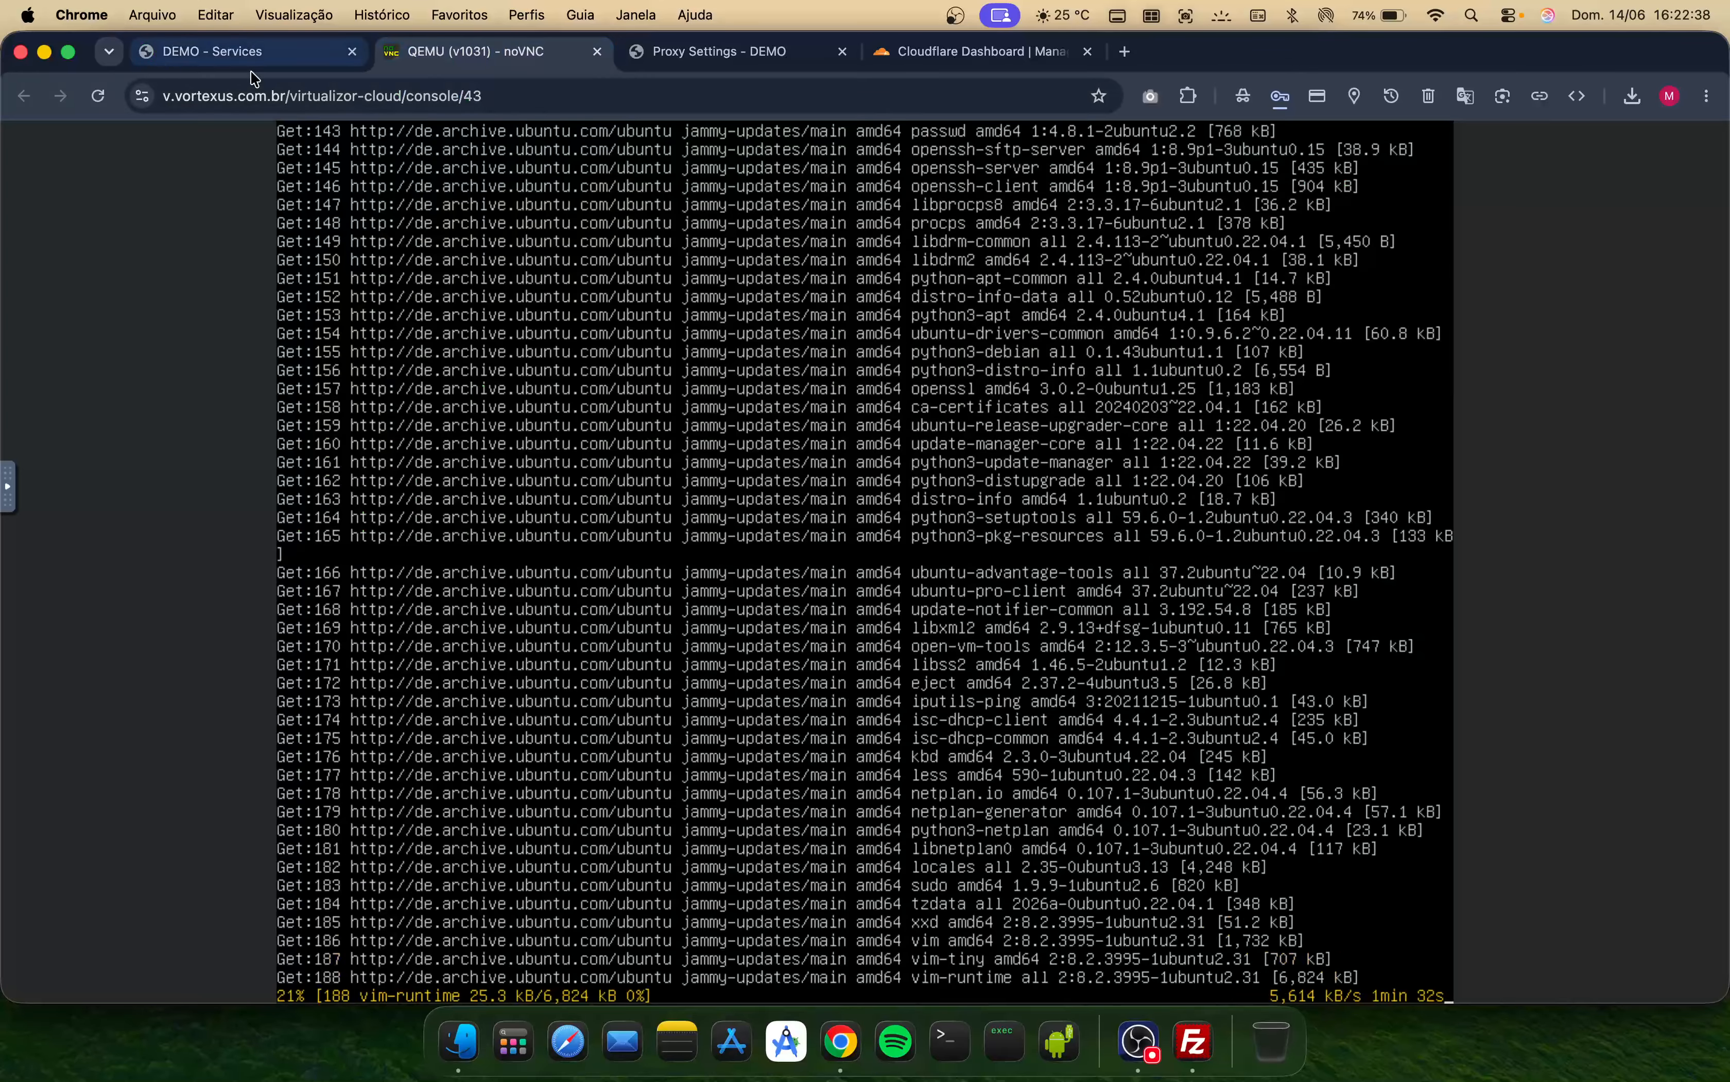
scroll(635, 358, "up", 4)
scroll(635, 357, "up", 2)
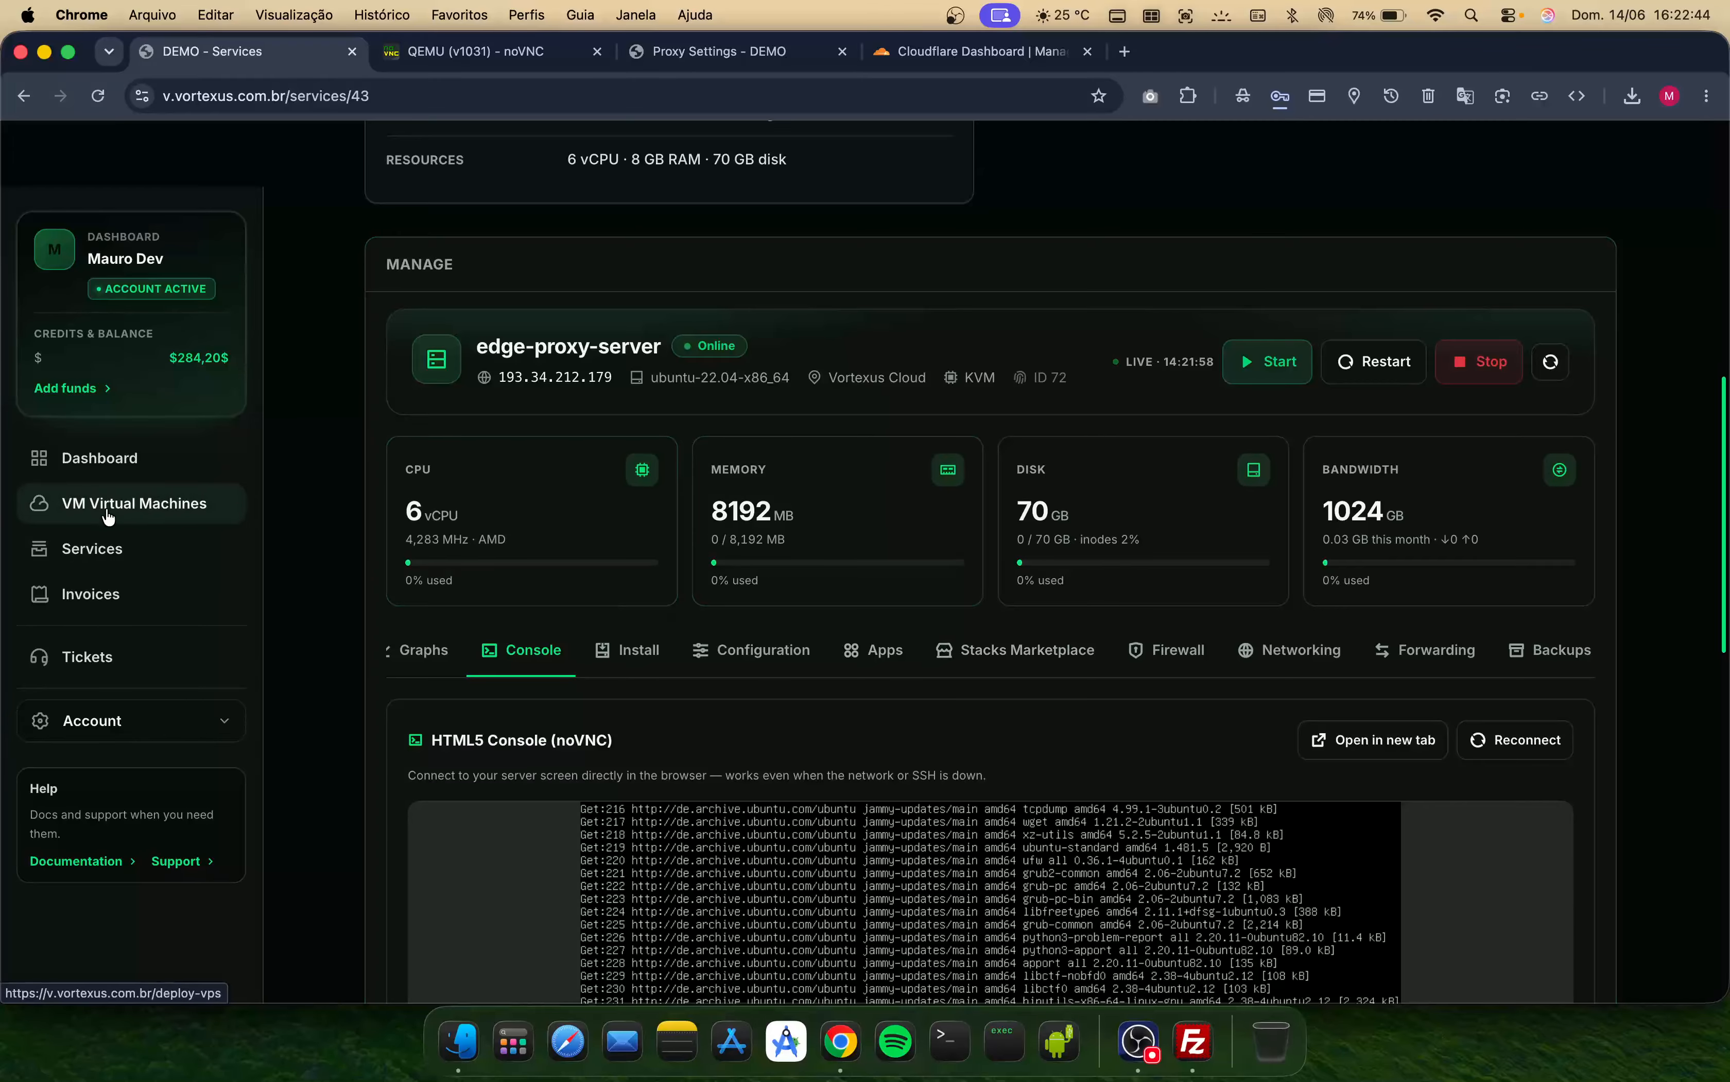
- Start a new VM deployment and choose the By your needs custom-resource category
left_click(128, 503)
left_click(481, 54)
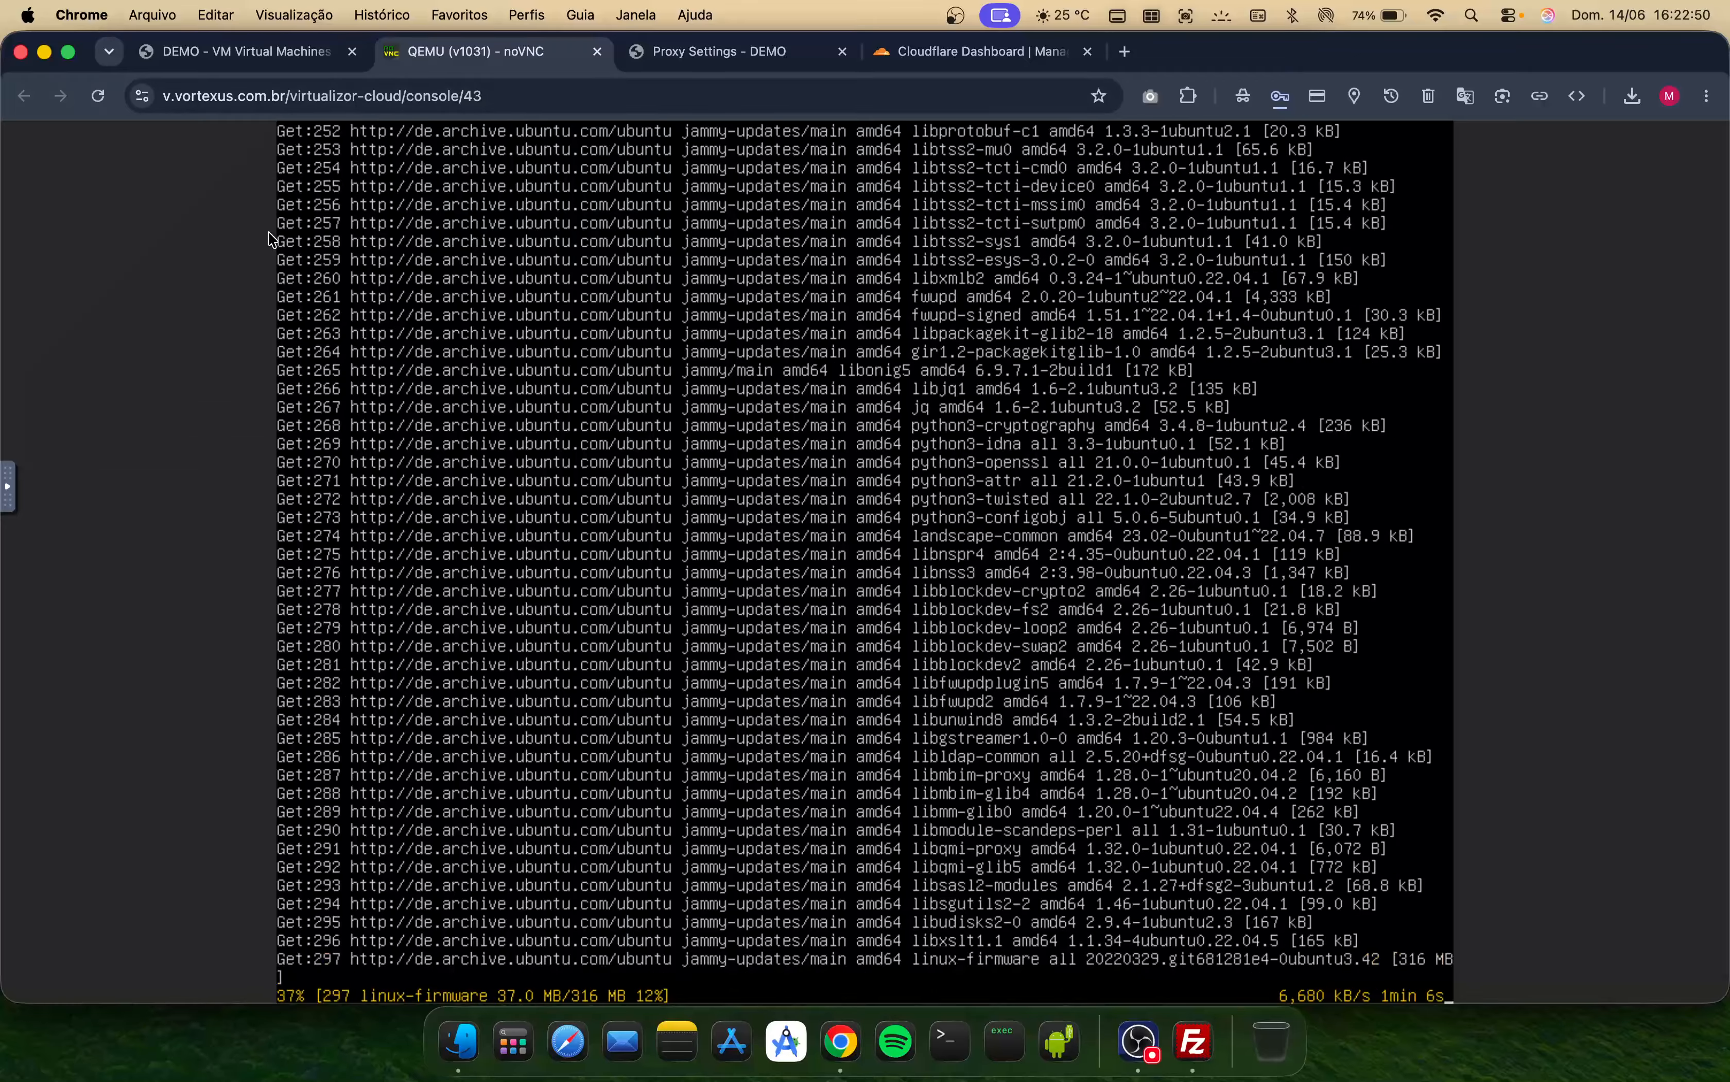
left_click(235, 56)
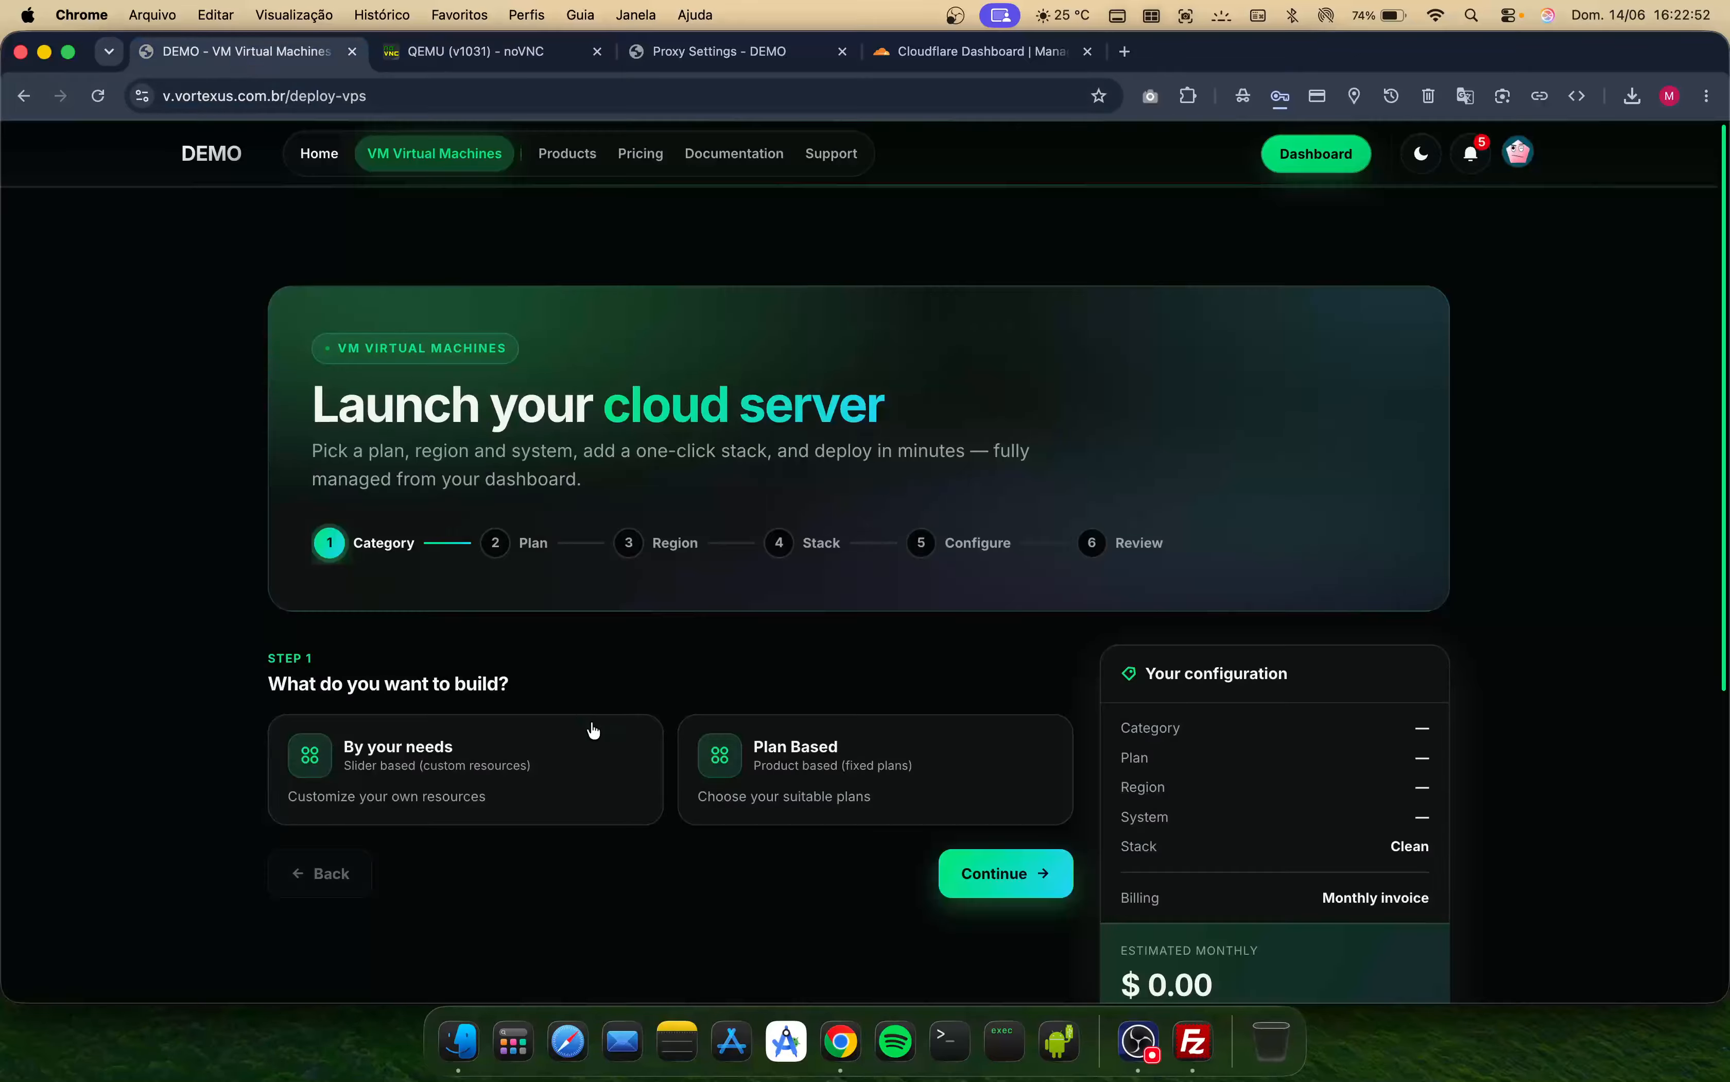
left_click(537, 783)
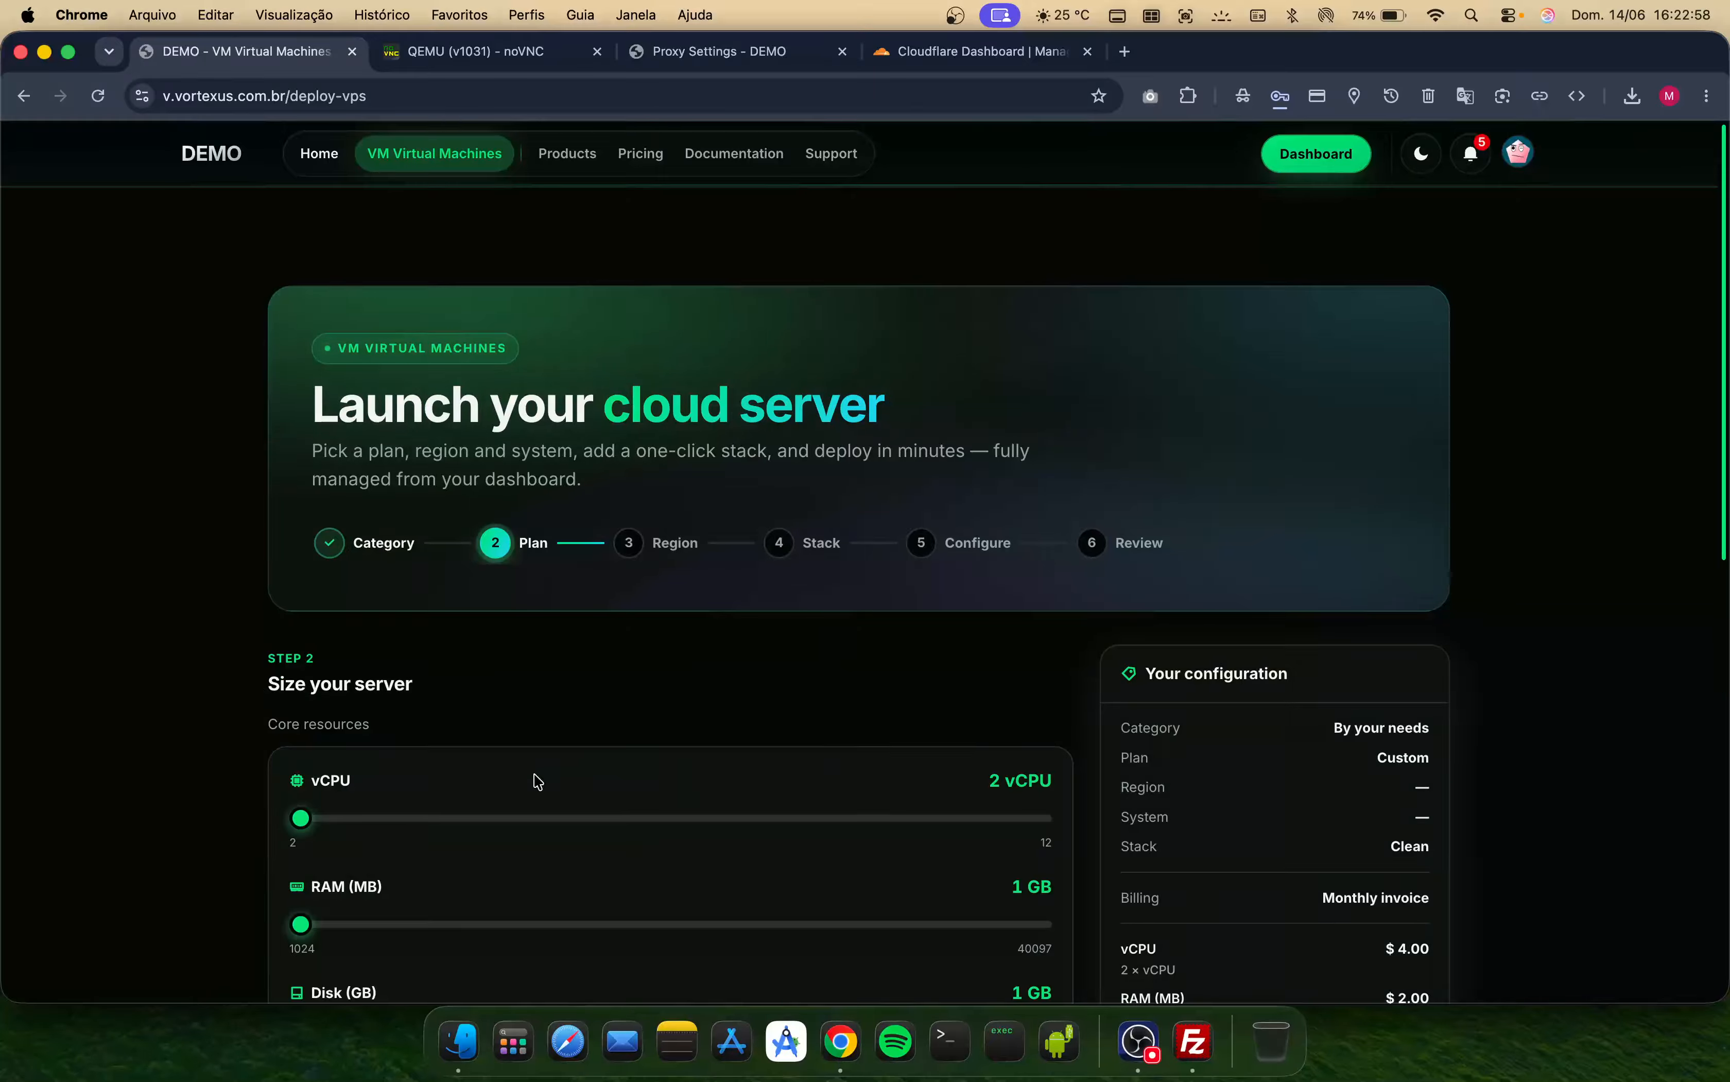
- Size the server with 12 vCPU, 16 GB RAM and 100 GB disk
scroll(189, 777, "down", 3)
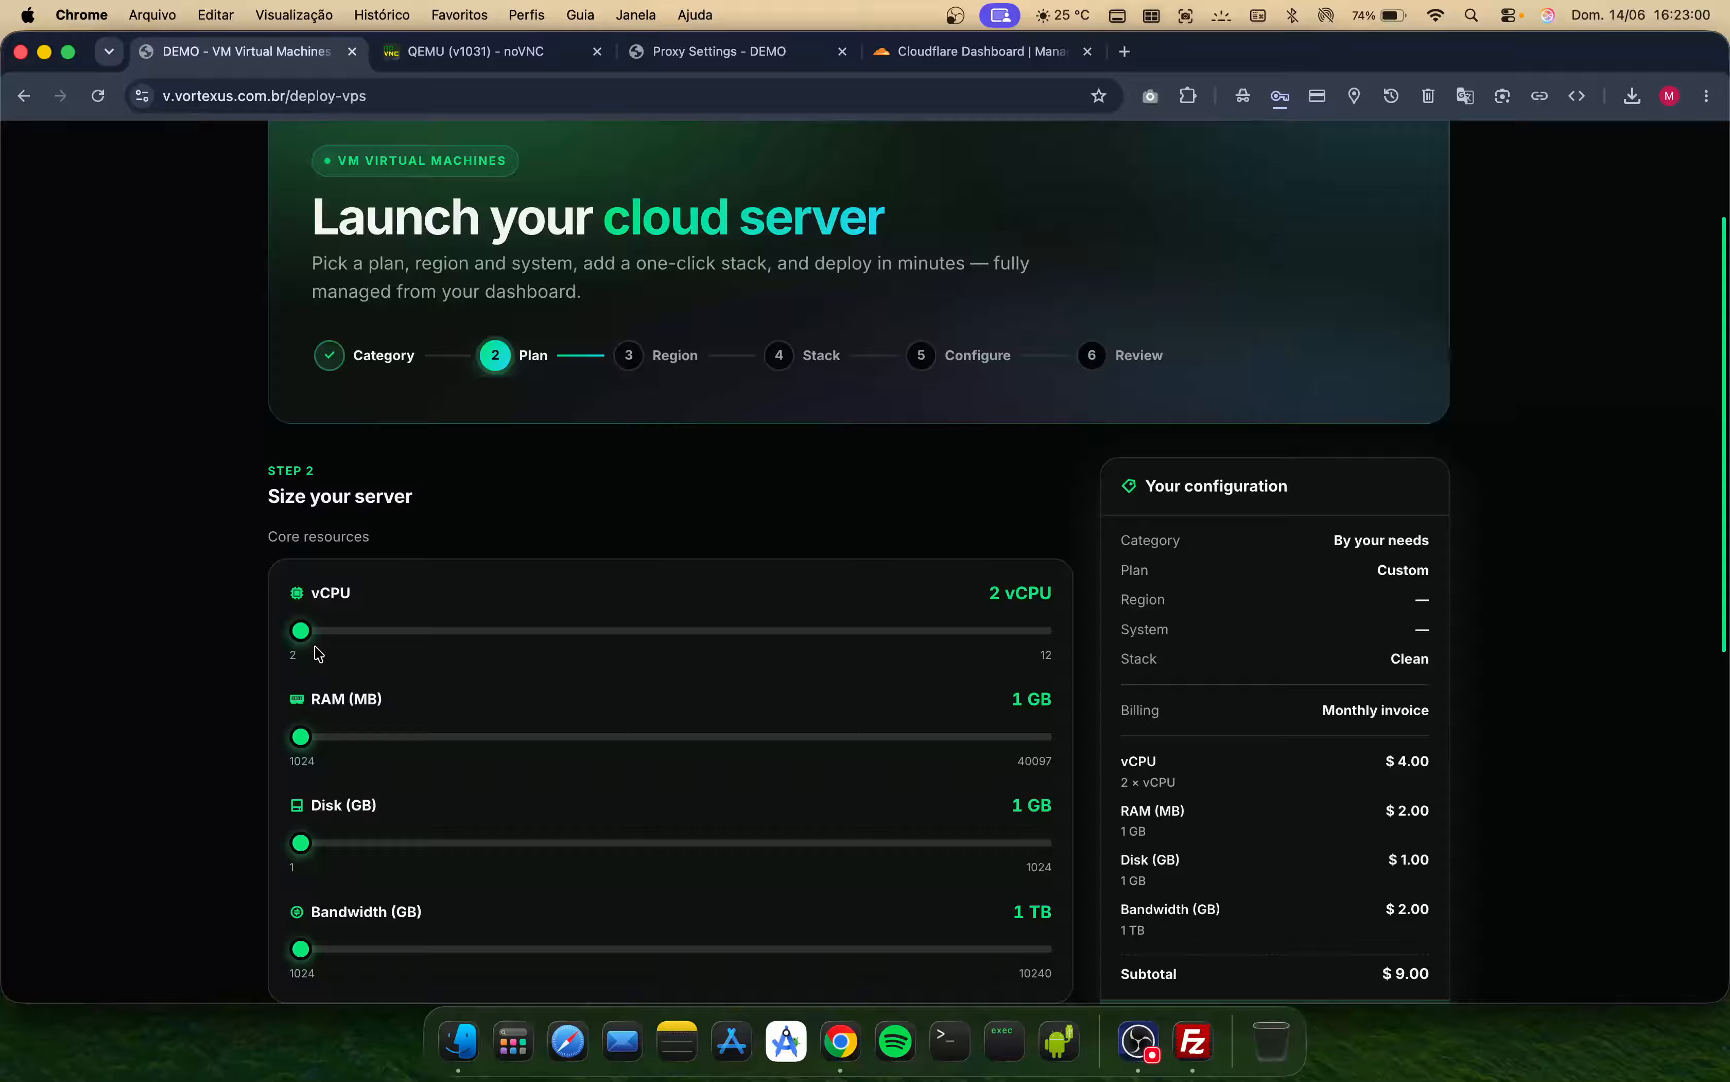
left_click_drag(300, 630, 583, 631)
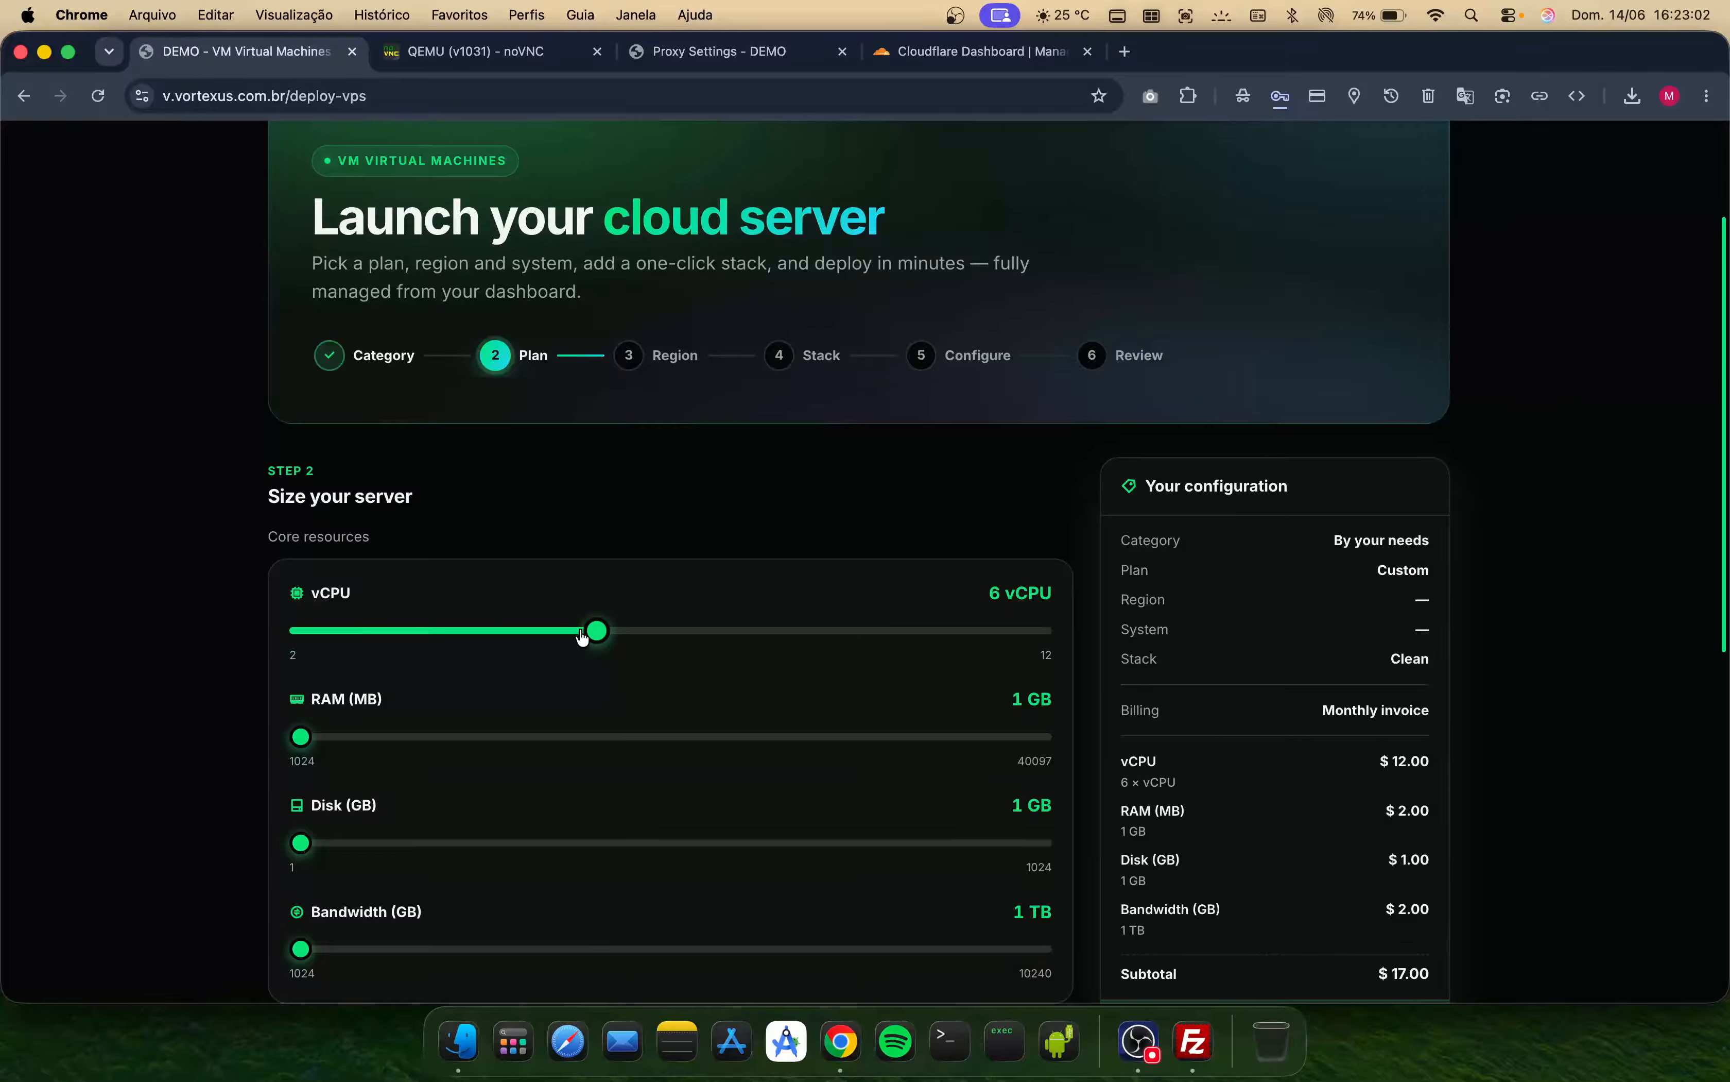
left_click_drag(317, 742, 603, 750)
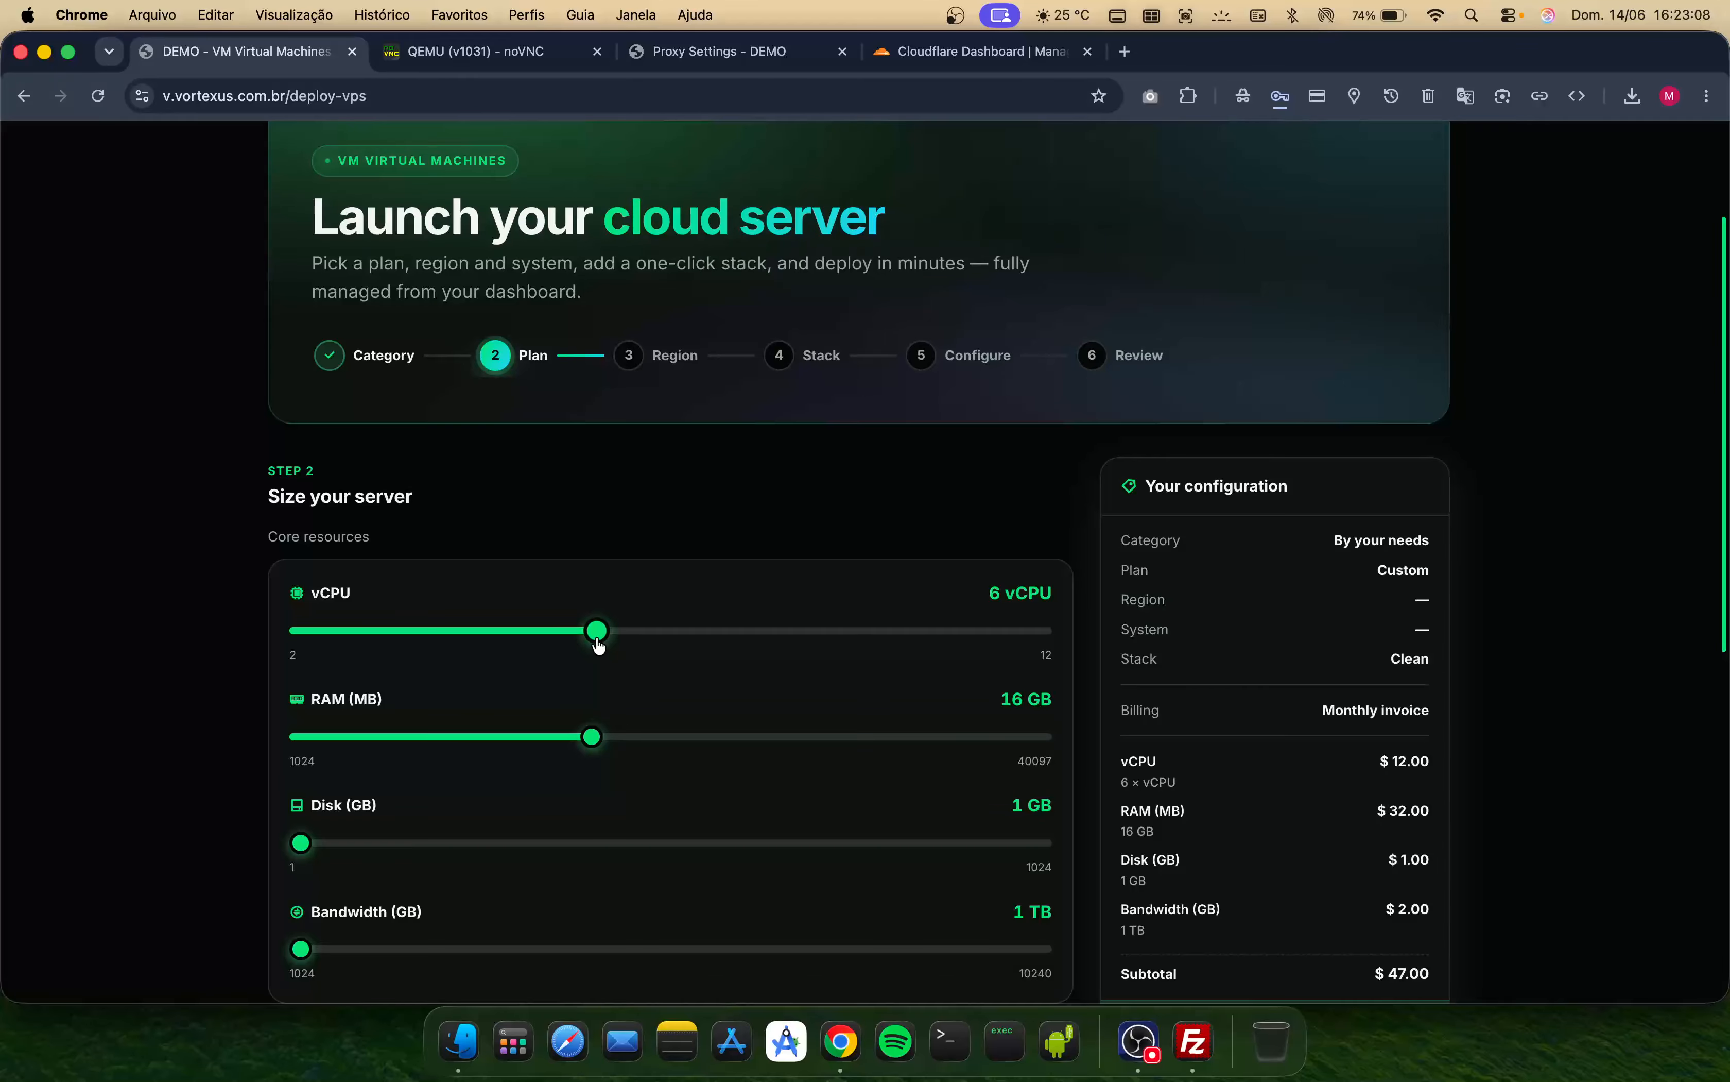
left_click_drag(598, 649, 1042, 631)
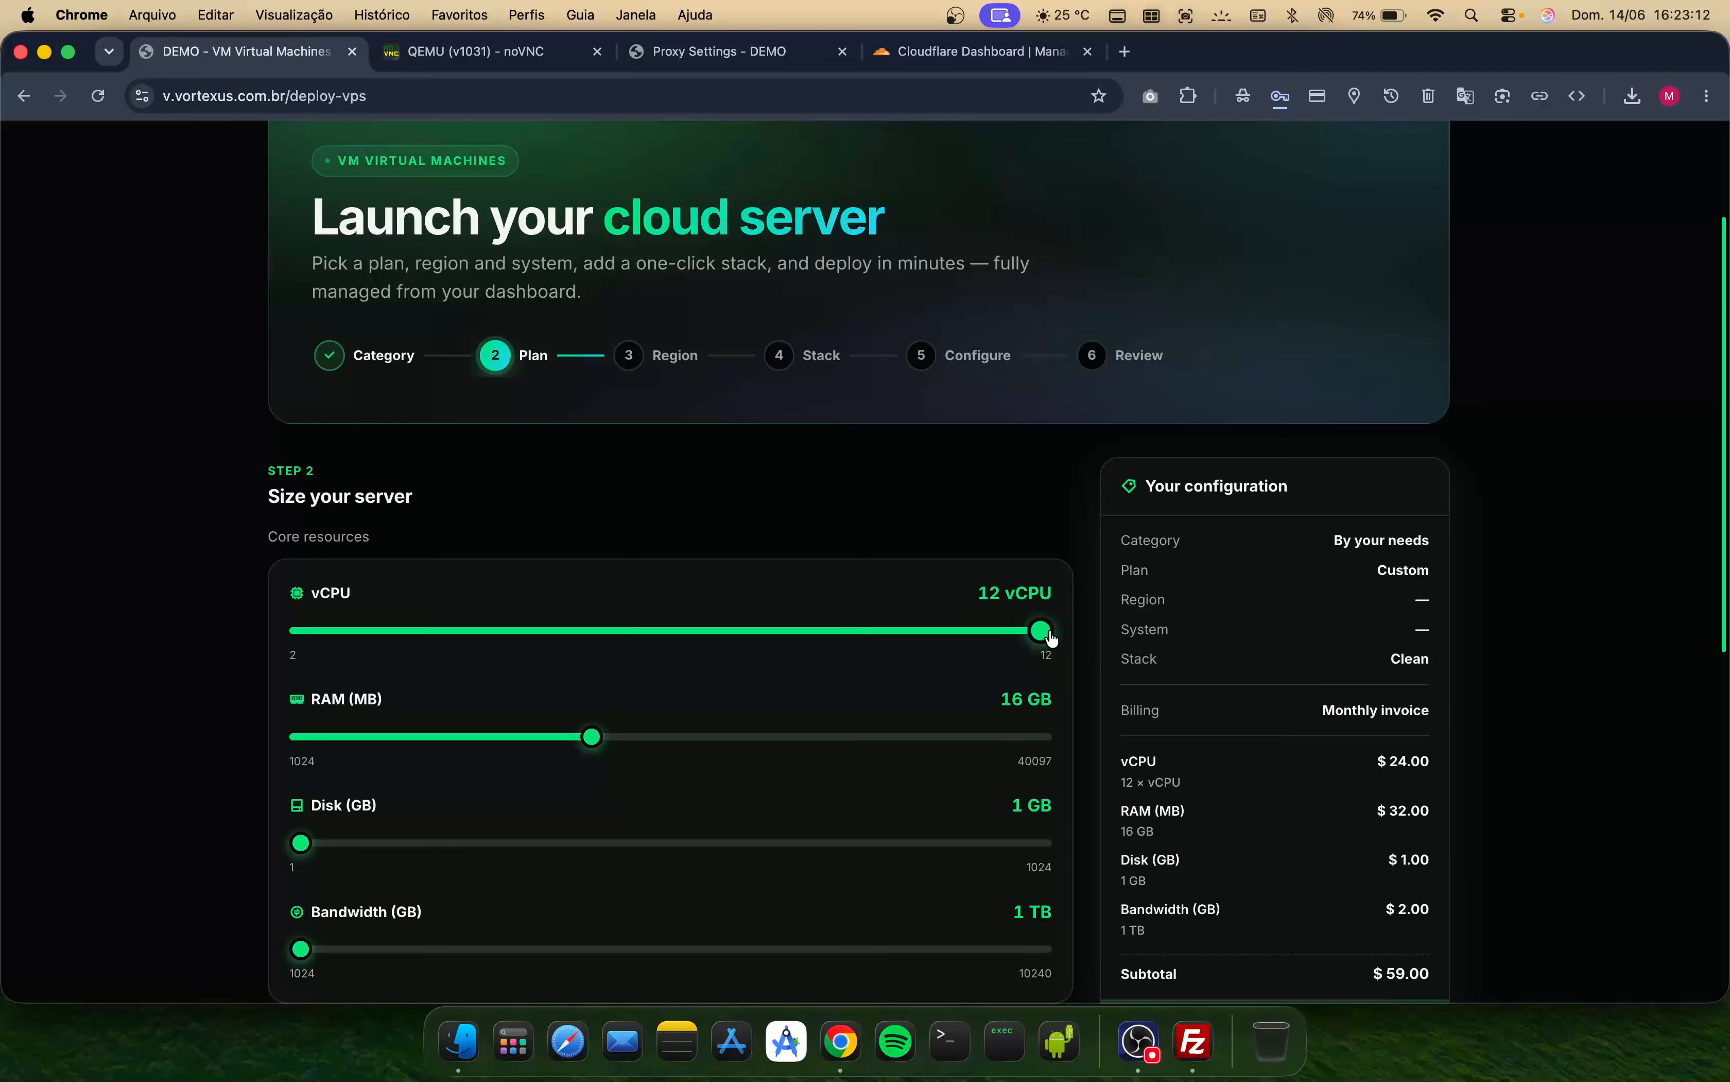
scroll(941, 557, "down", 3)
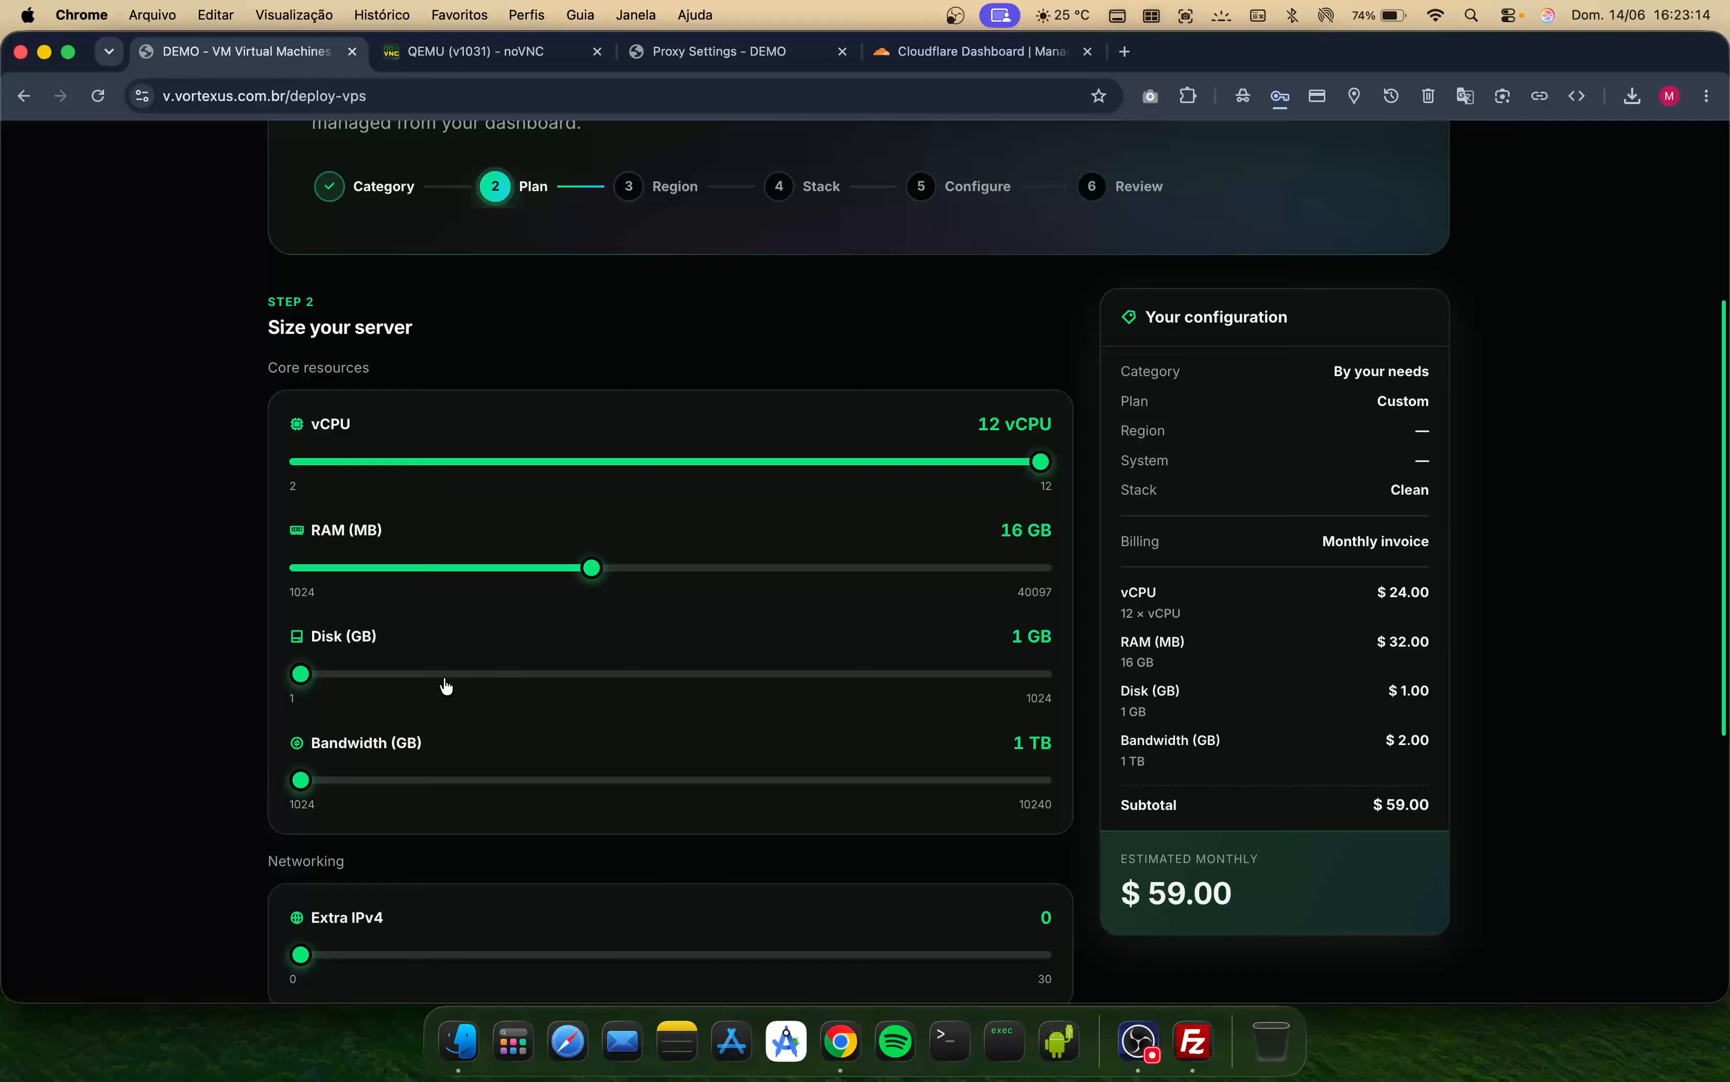
left_click_drag(301, 674, 373, 675)
scroll(417, 851, "down", 8)
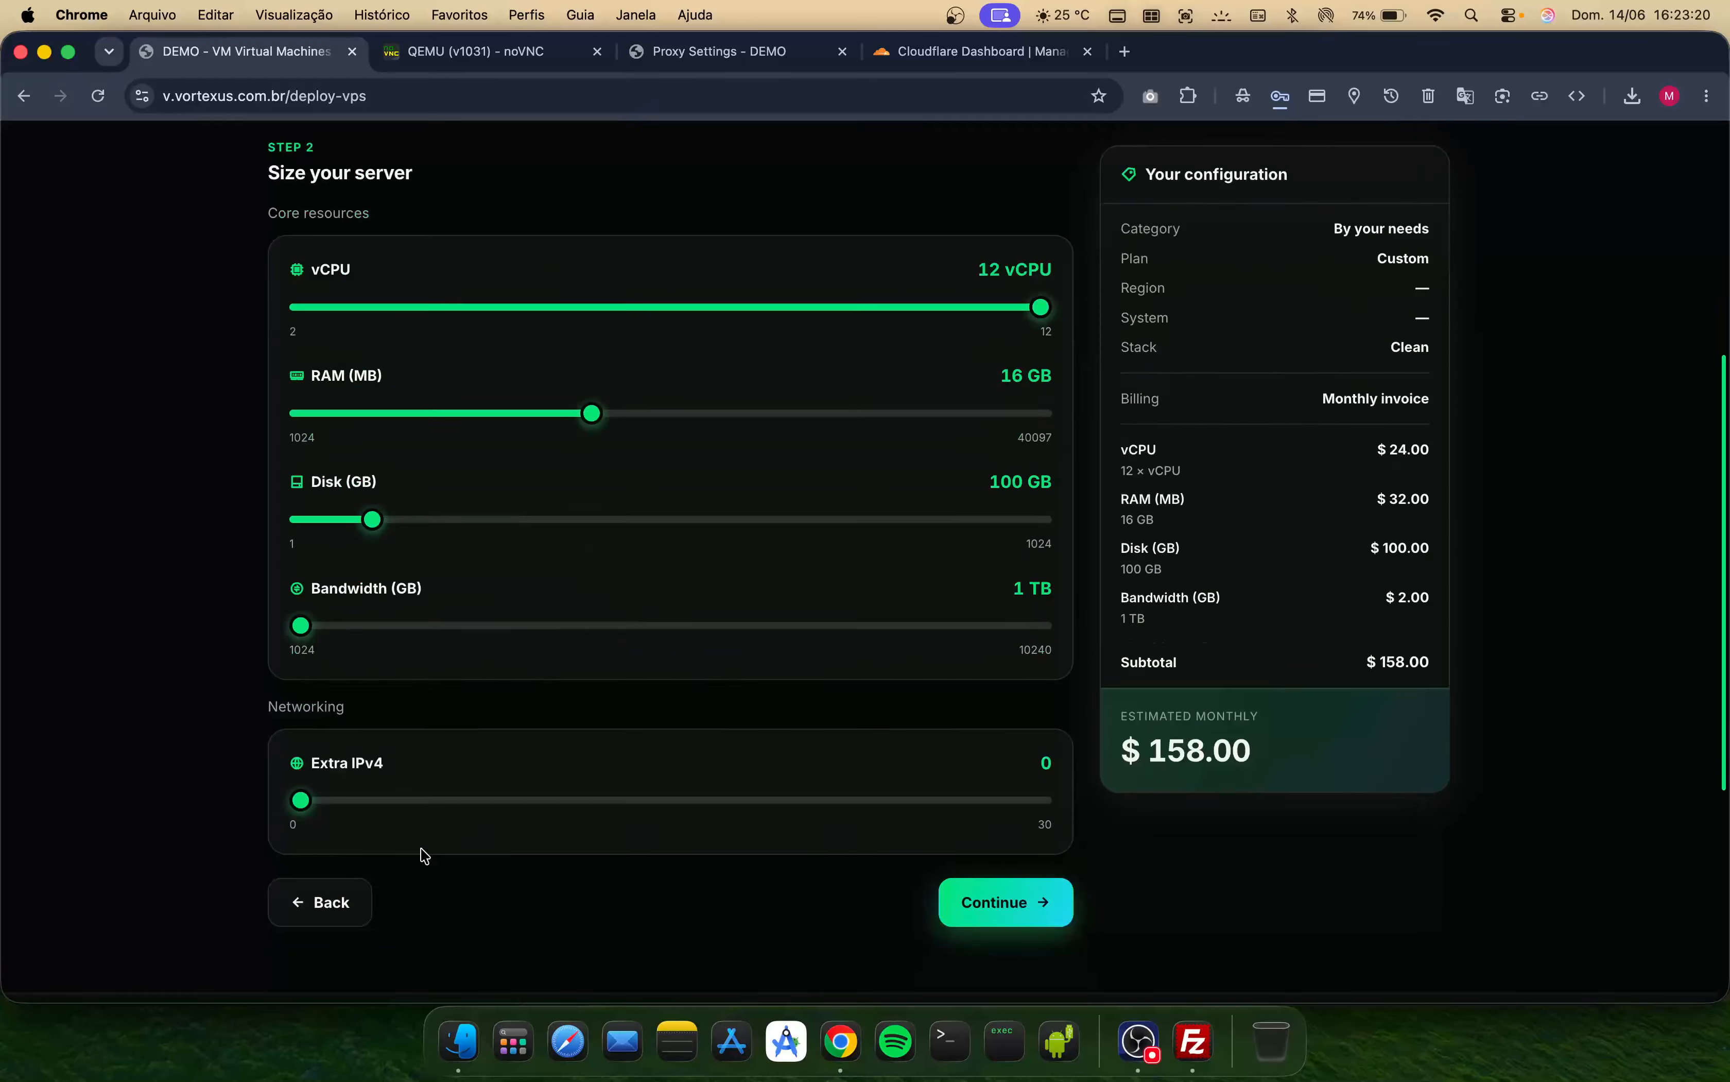
scroll(821, 636, "up", 5)
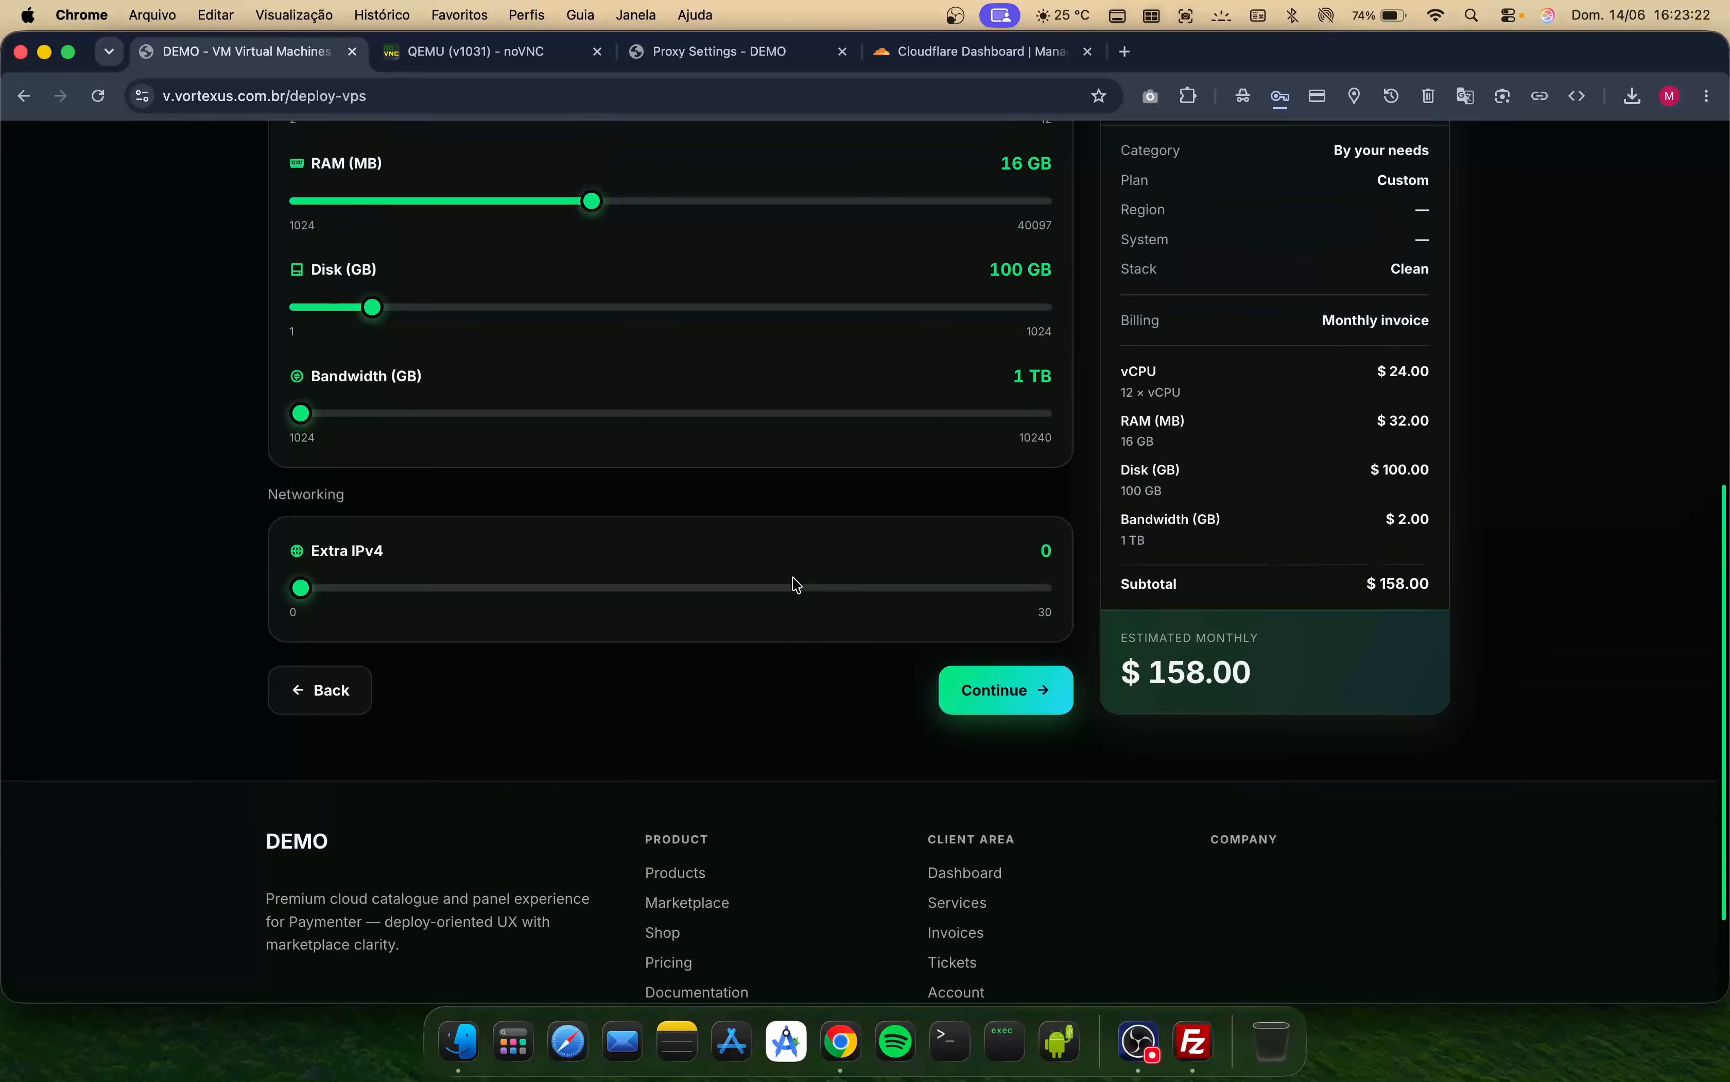
- Keep the Poland region, pick Ubuntu 22.04 LTS as the operating system, and continue to the stack step
left_click(958, 838)
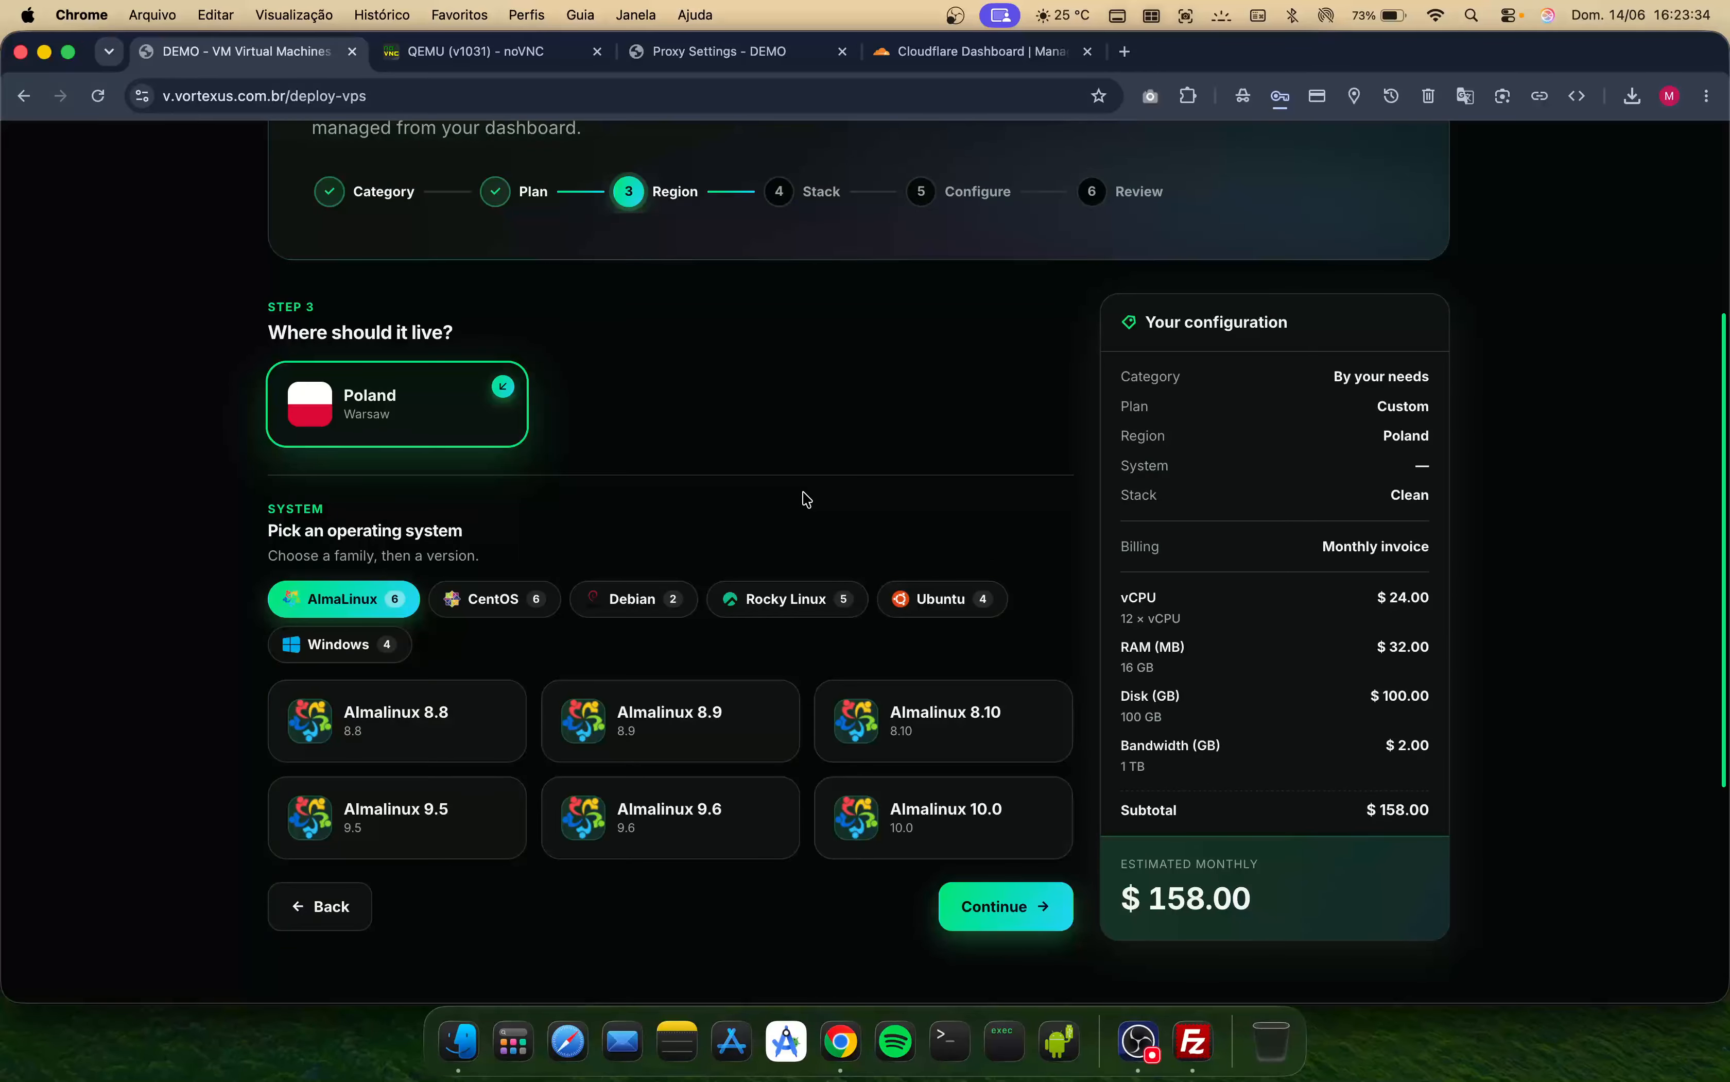
left_click(930, 597)
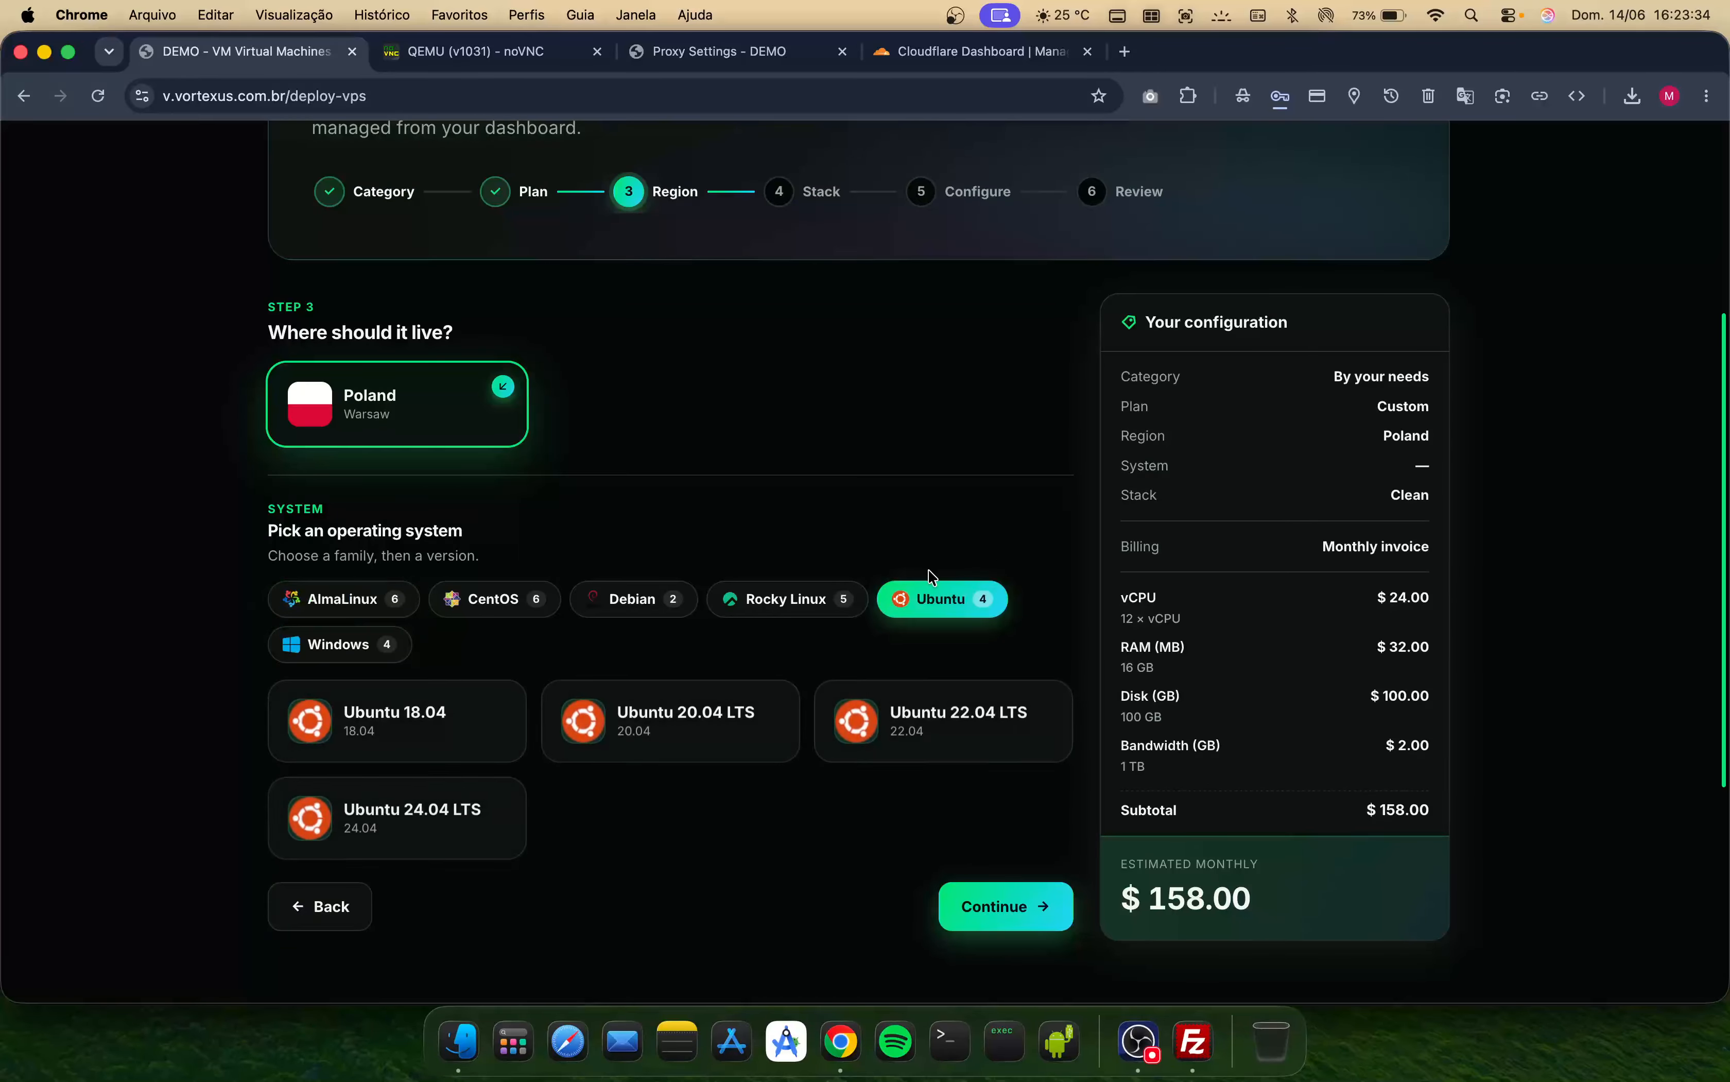
left_click(957, 745)
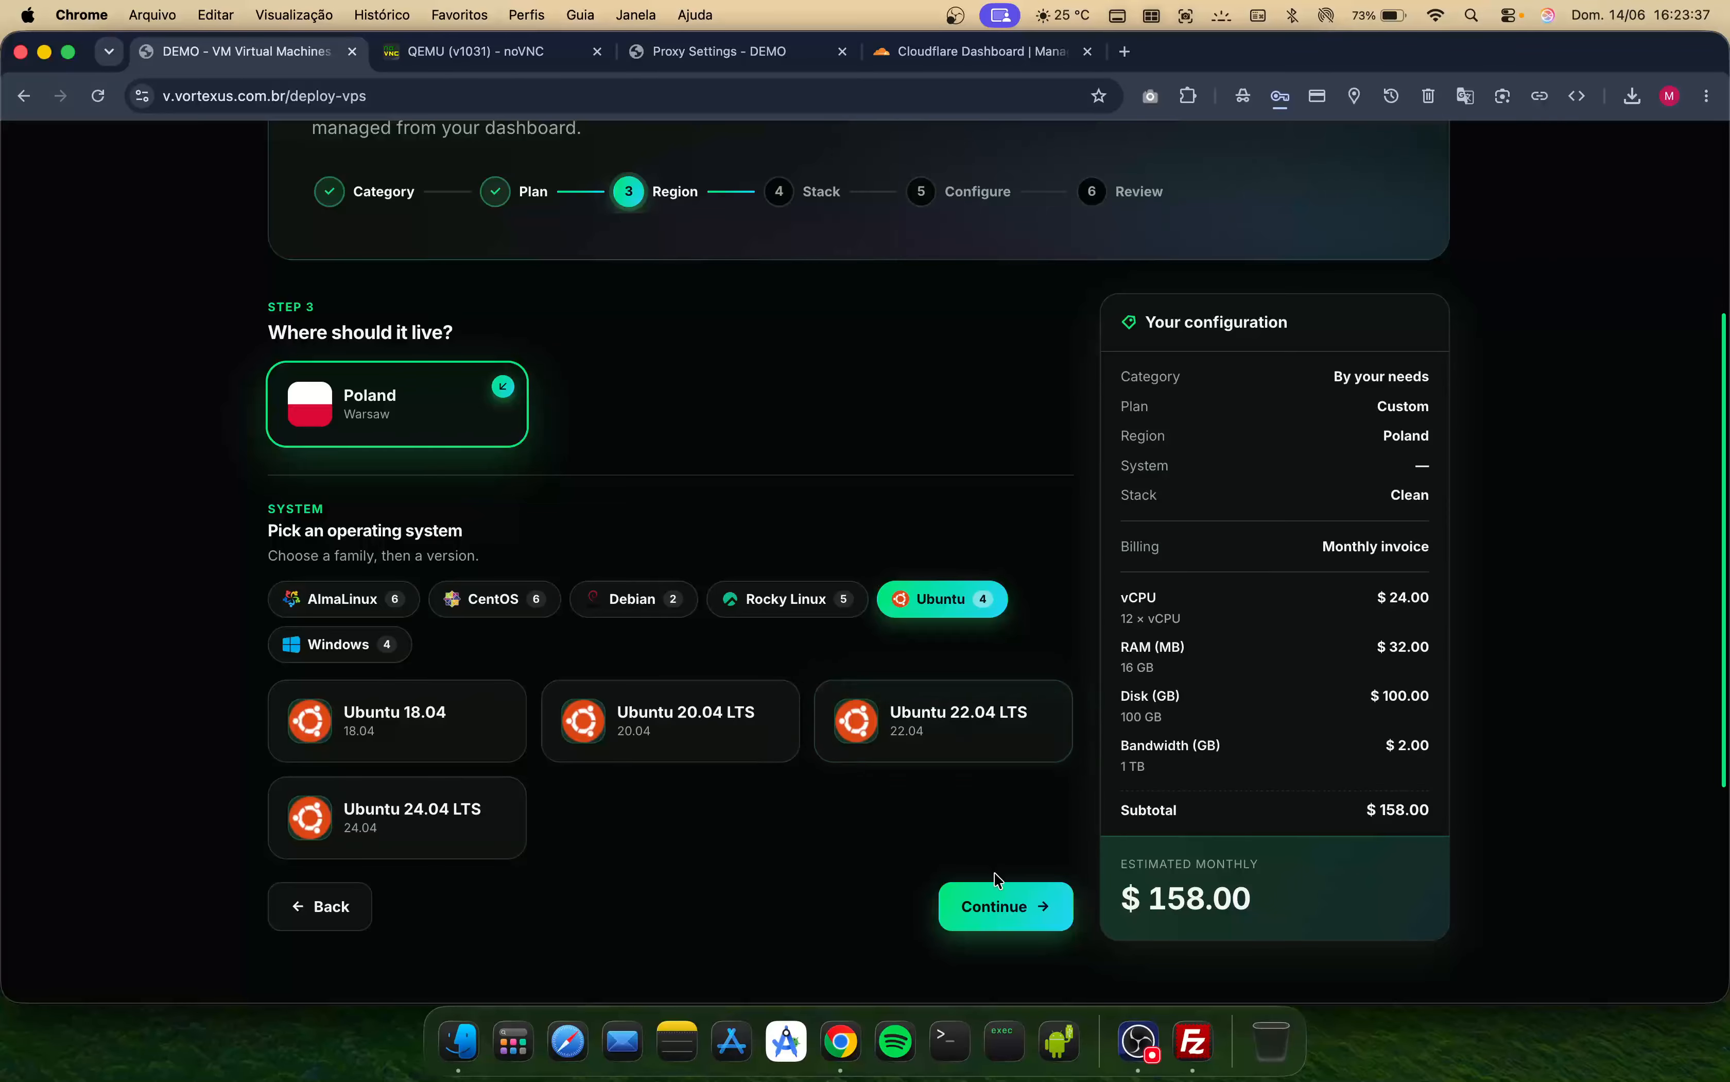
left_click(990, 919)
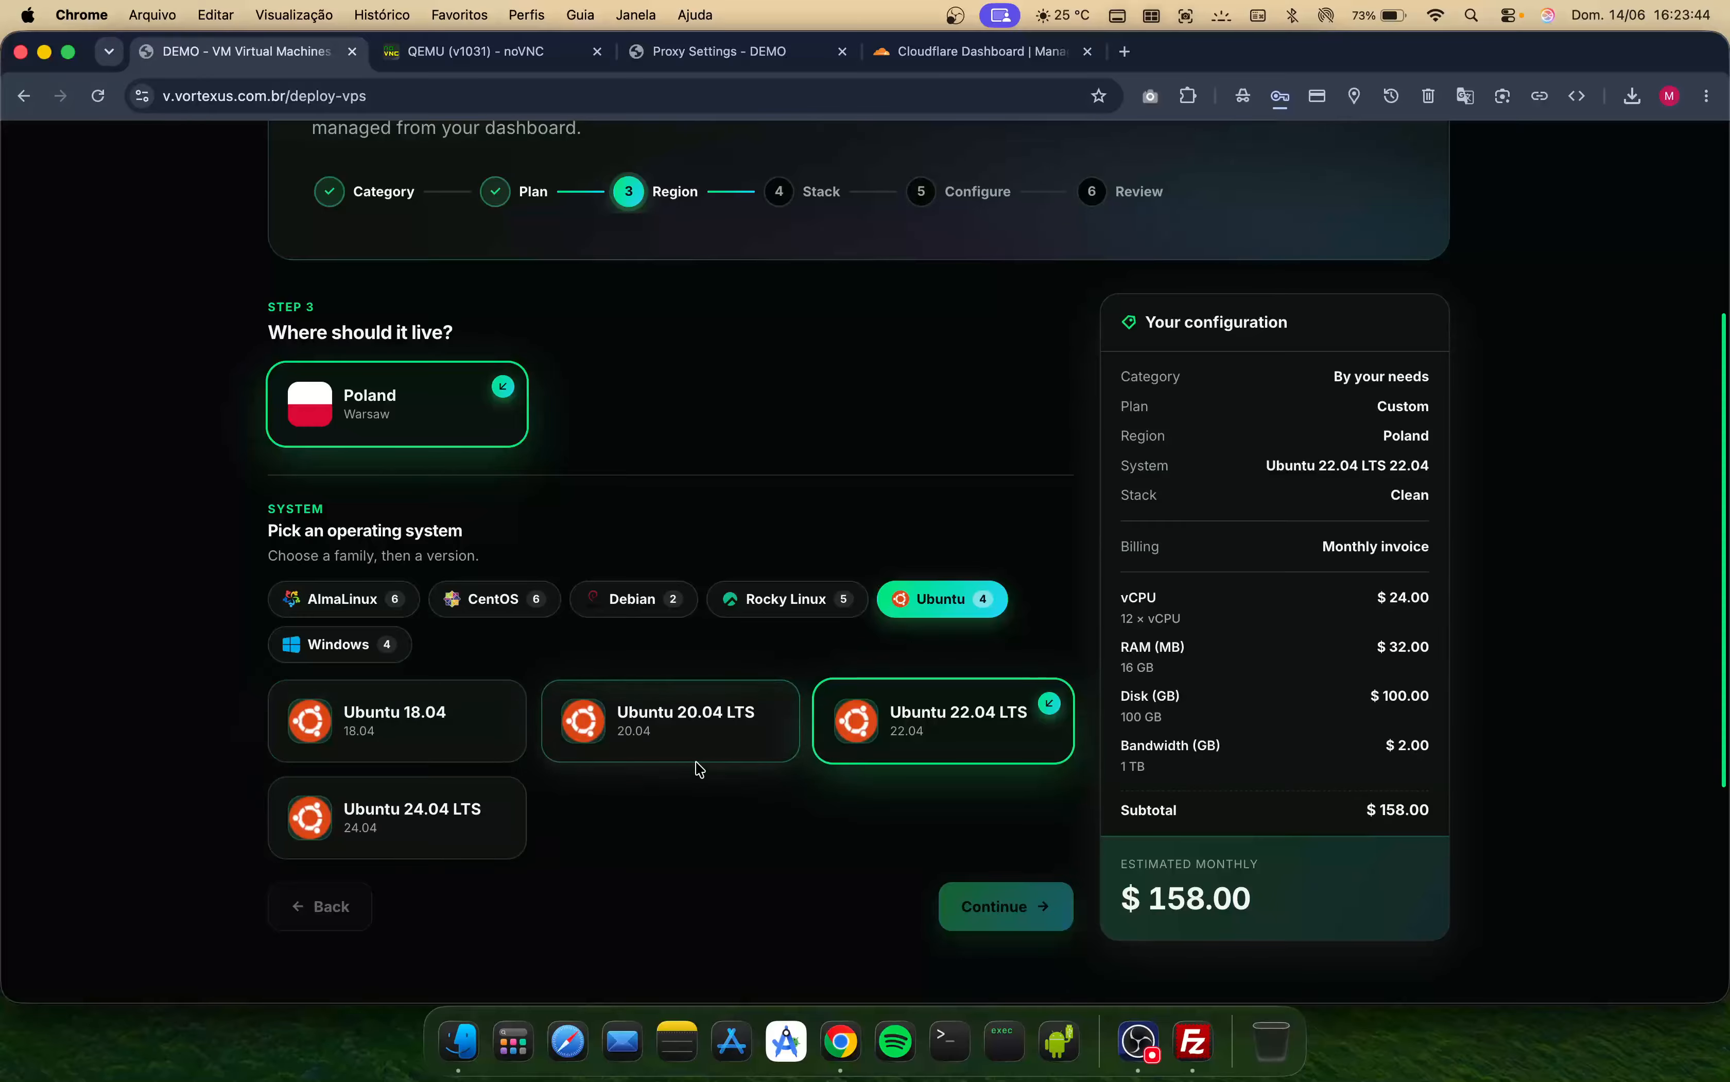
- Browse the stack catalogue and select the AnythingLLM stack
scroll(699, 769, "down", 20)
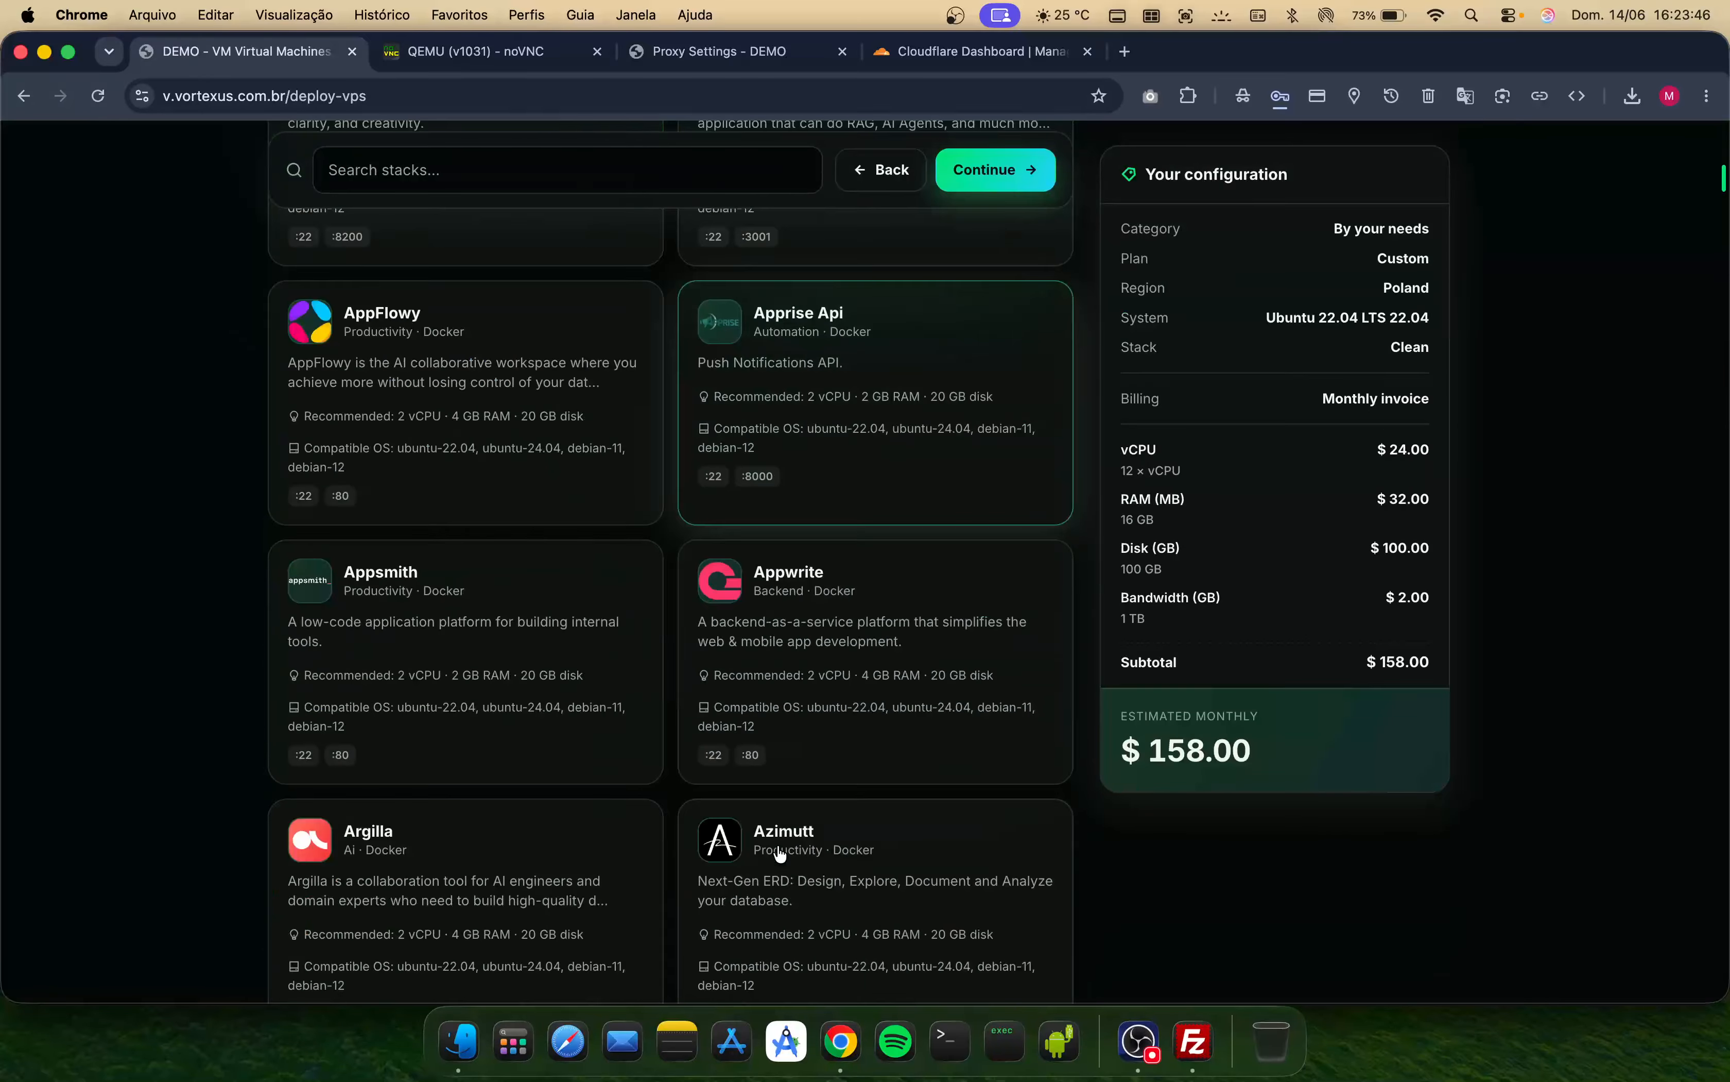
scroll(779, 853, "up", 15)
scroll(819, 599, "down", 1)
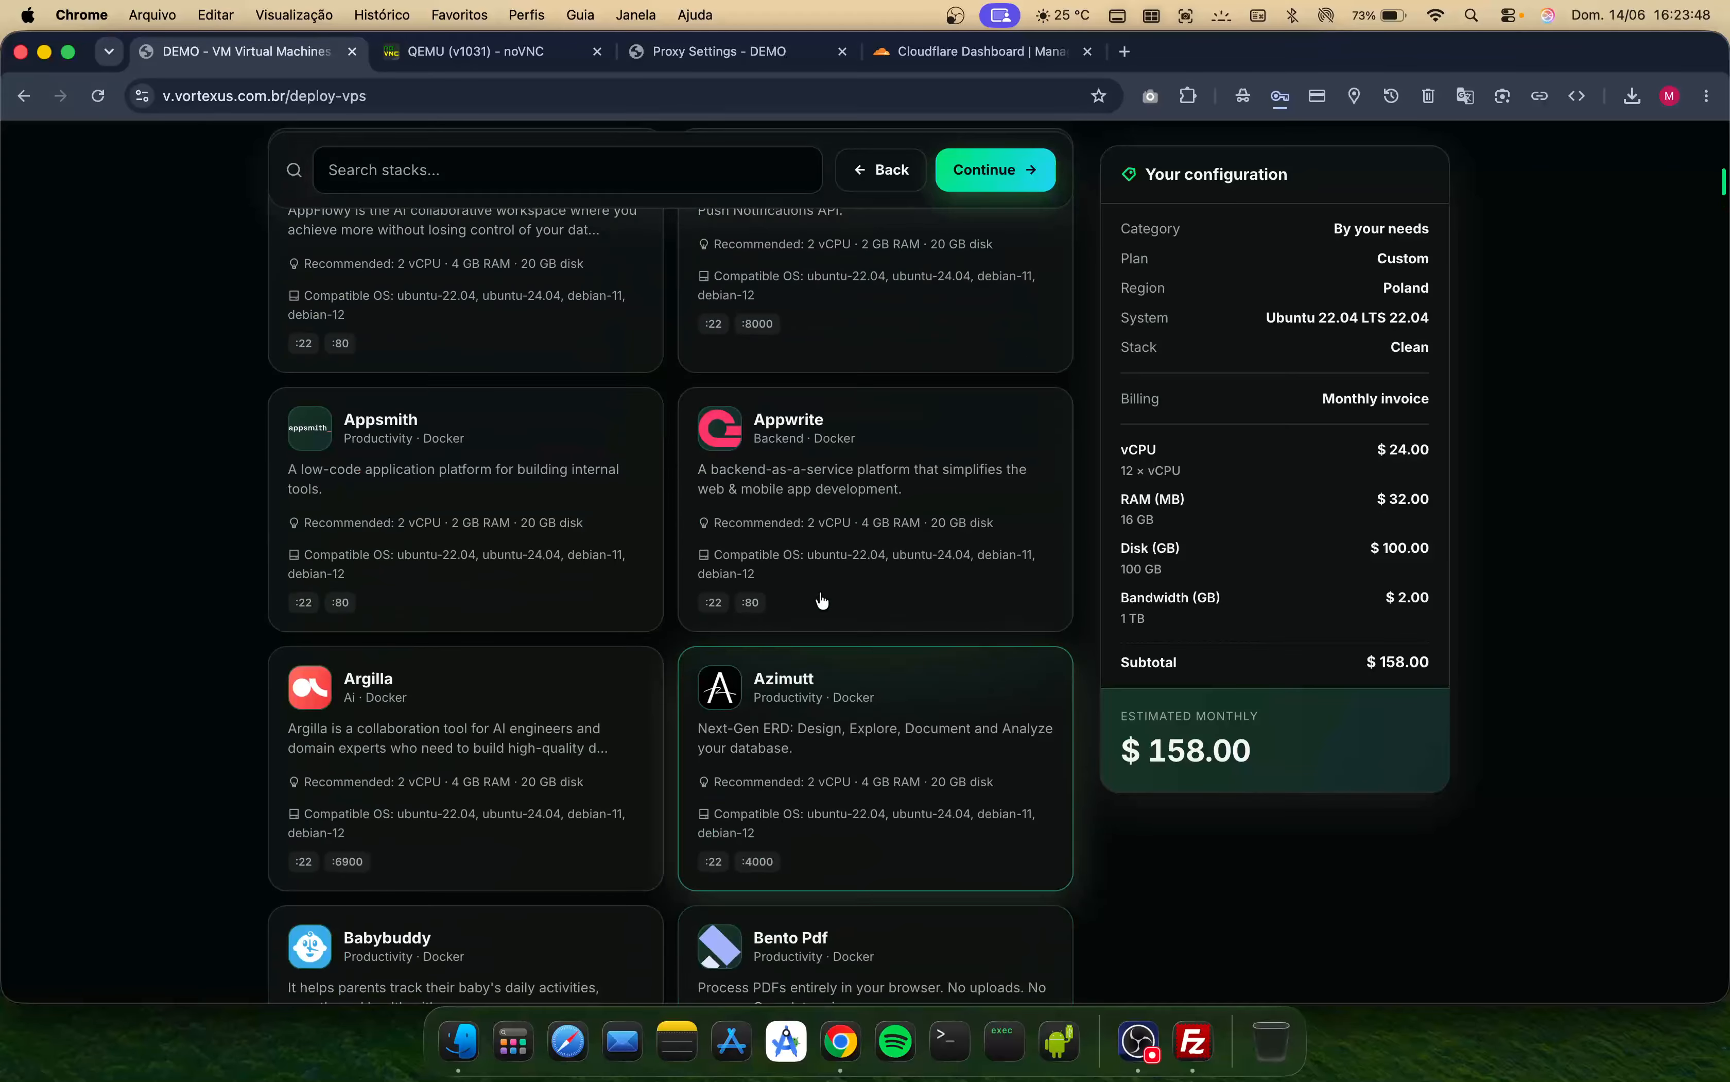
scroll(823, 599, "up", 5)
scroll(815, 544, "up", 3)
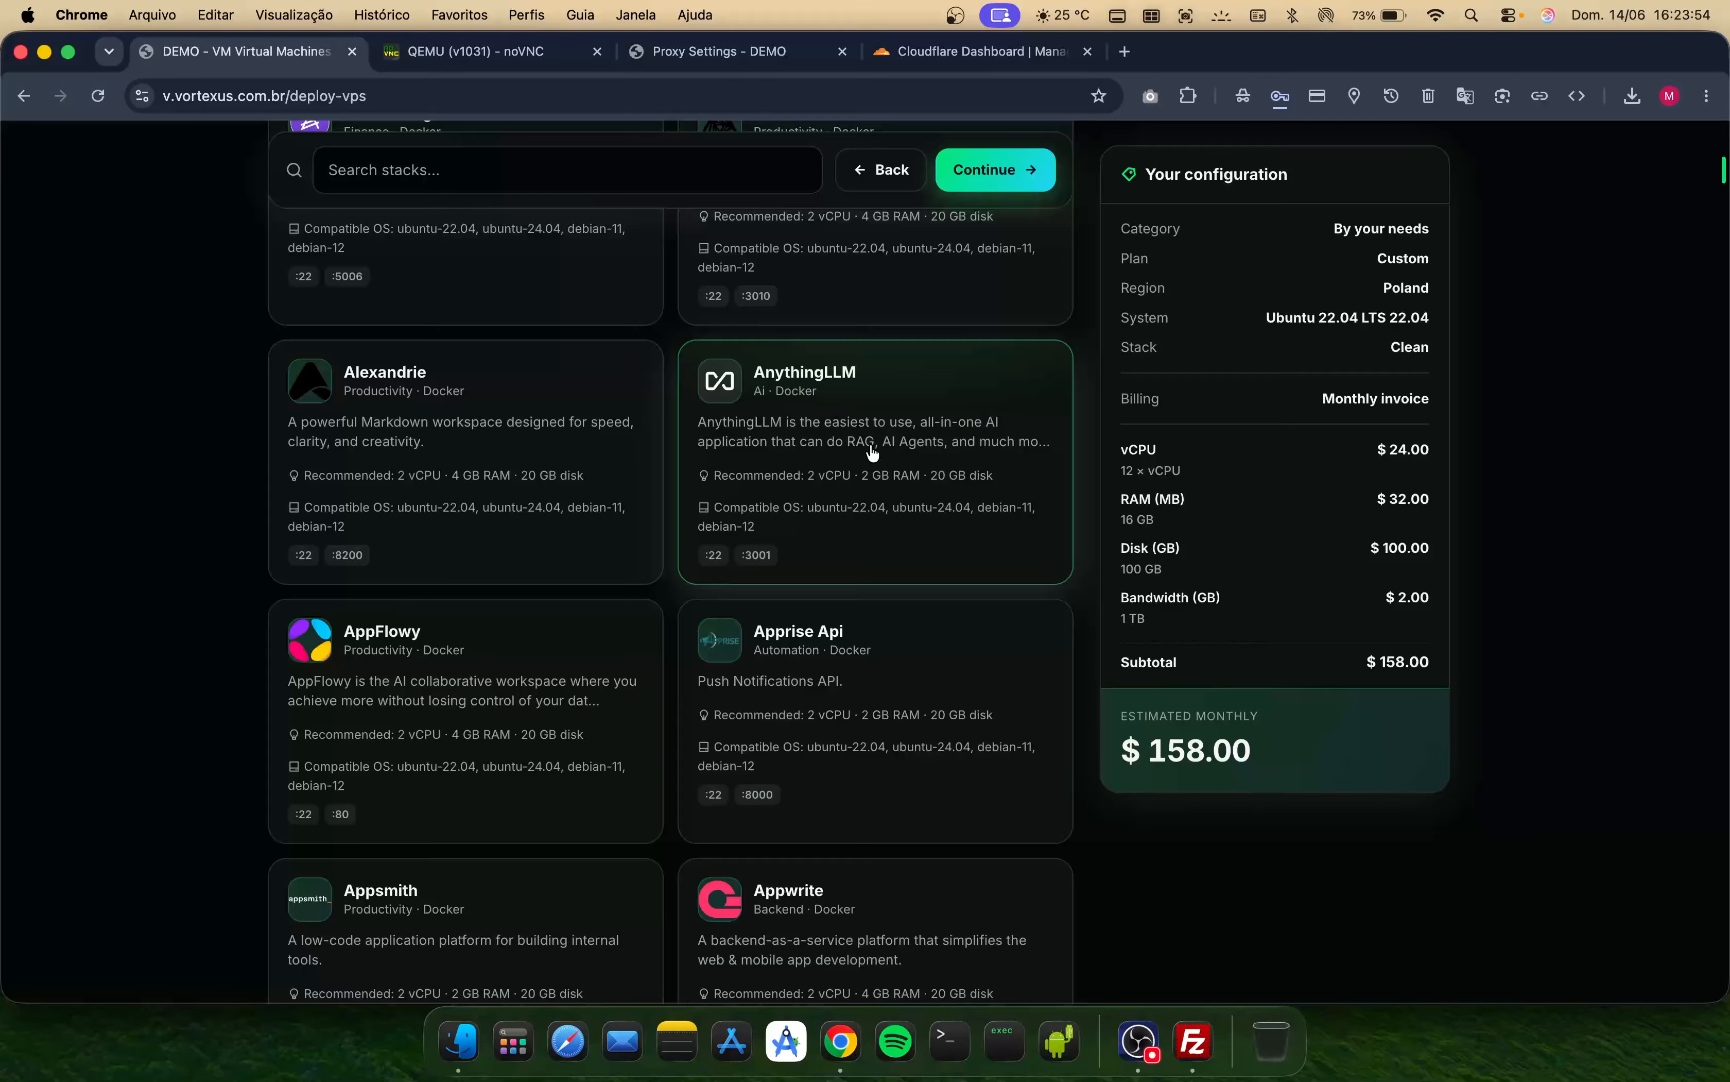
left_click(836, 425)
- Scroll through the rest of the stack catalogue and the stack name and options fields
scroll(904, 511, "down", 20)
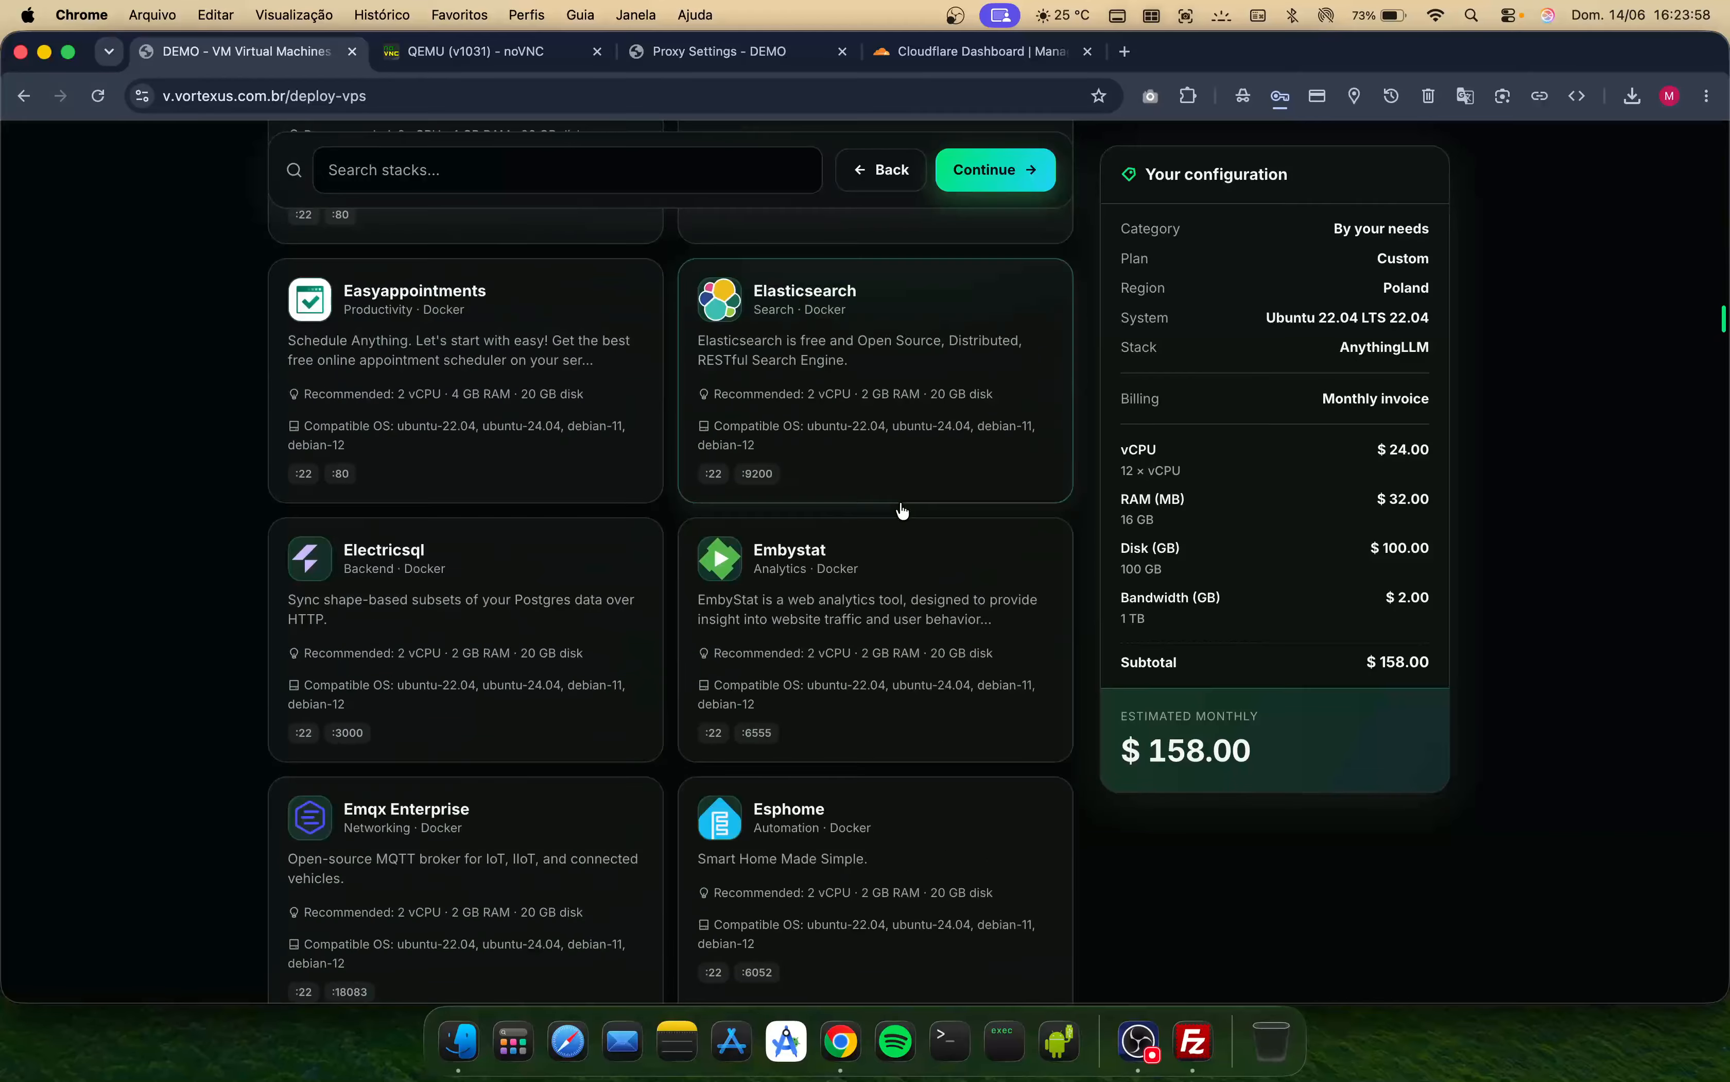
scroll(902, 510, "down", 20)
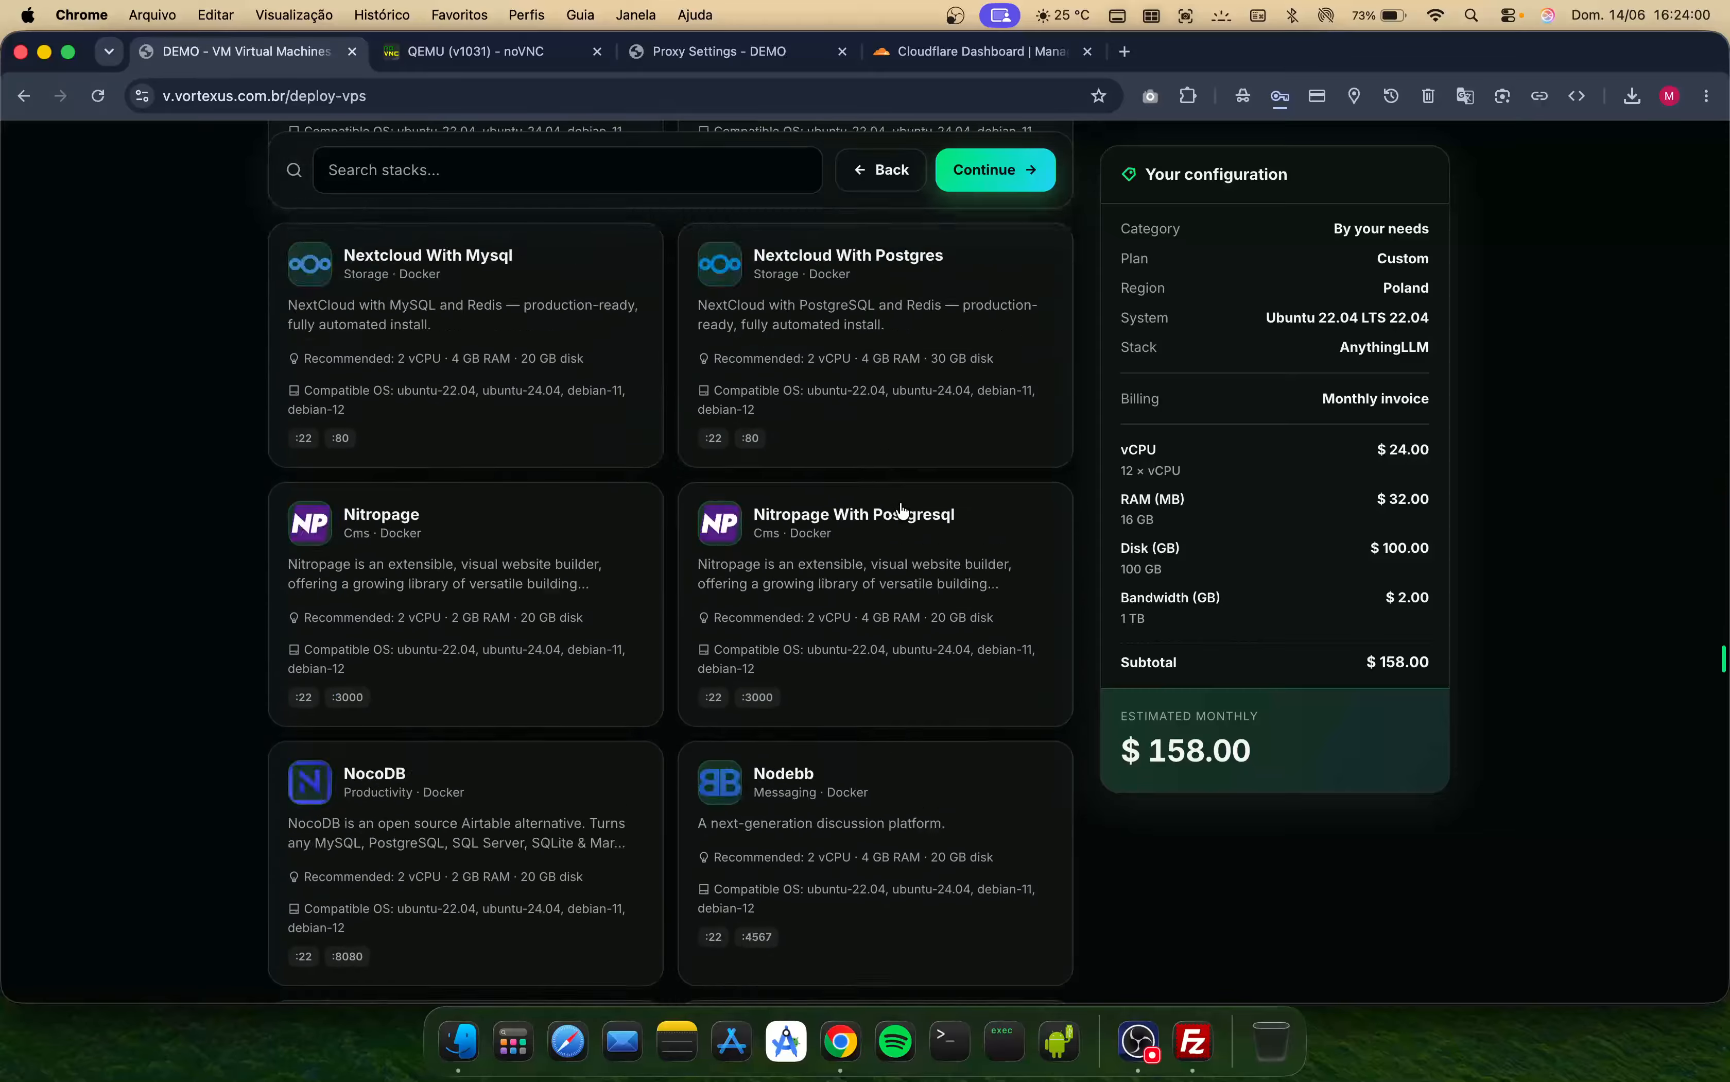
scroll(902, 510, "down", 20)
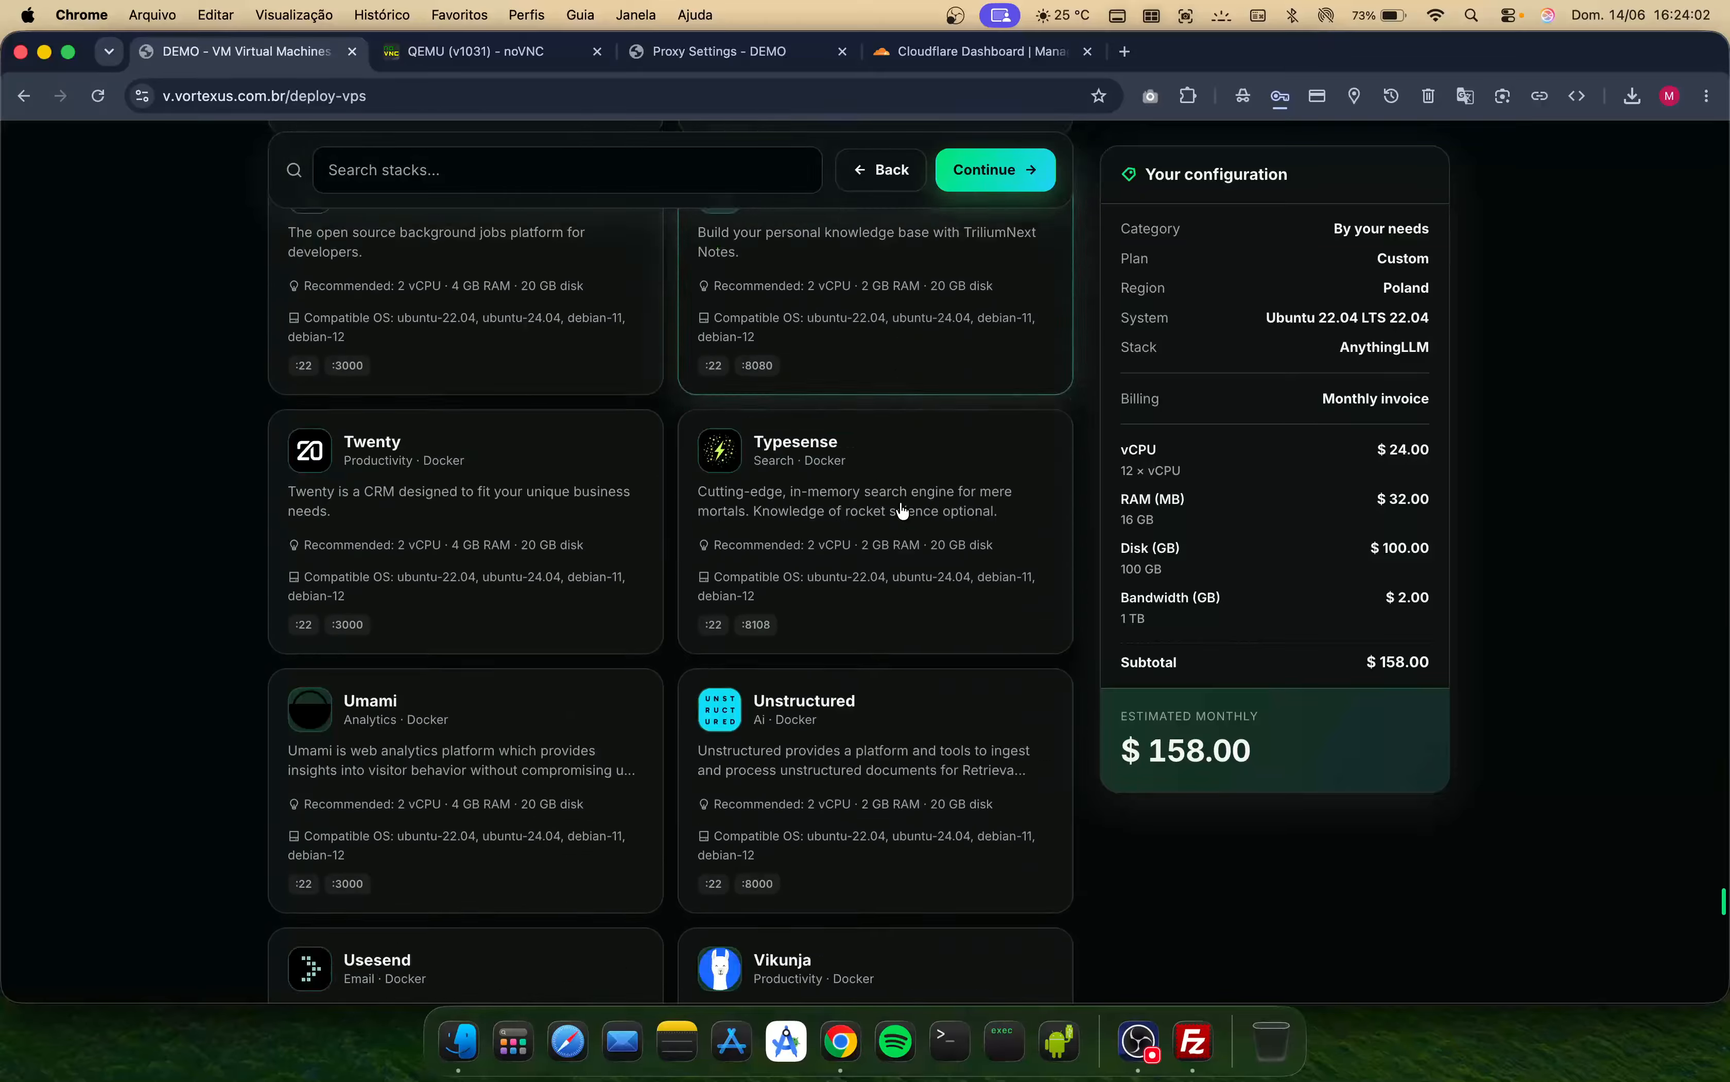
scroll(902, 510, "down", 20)
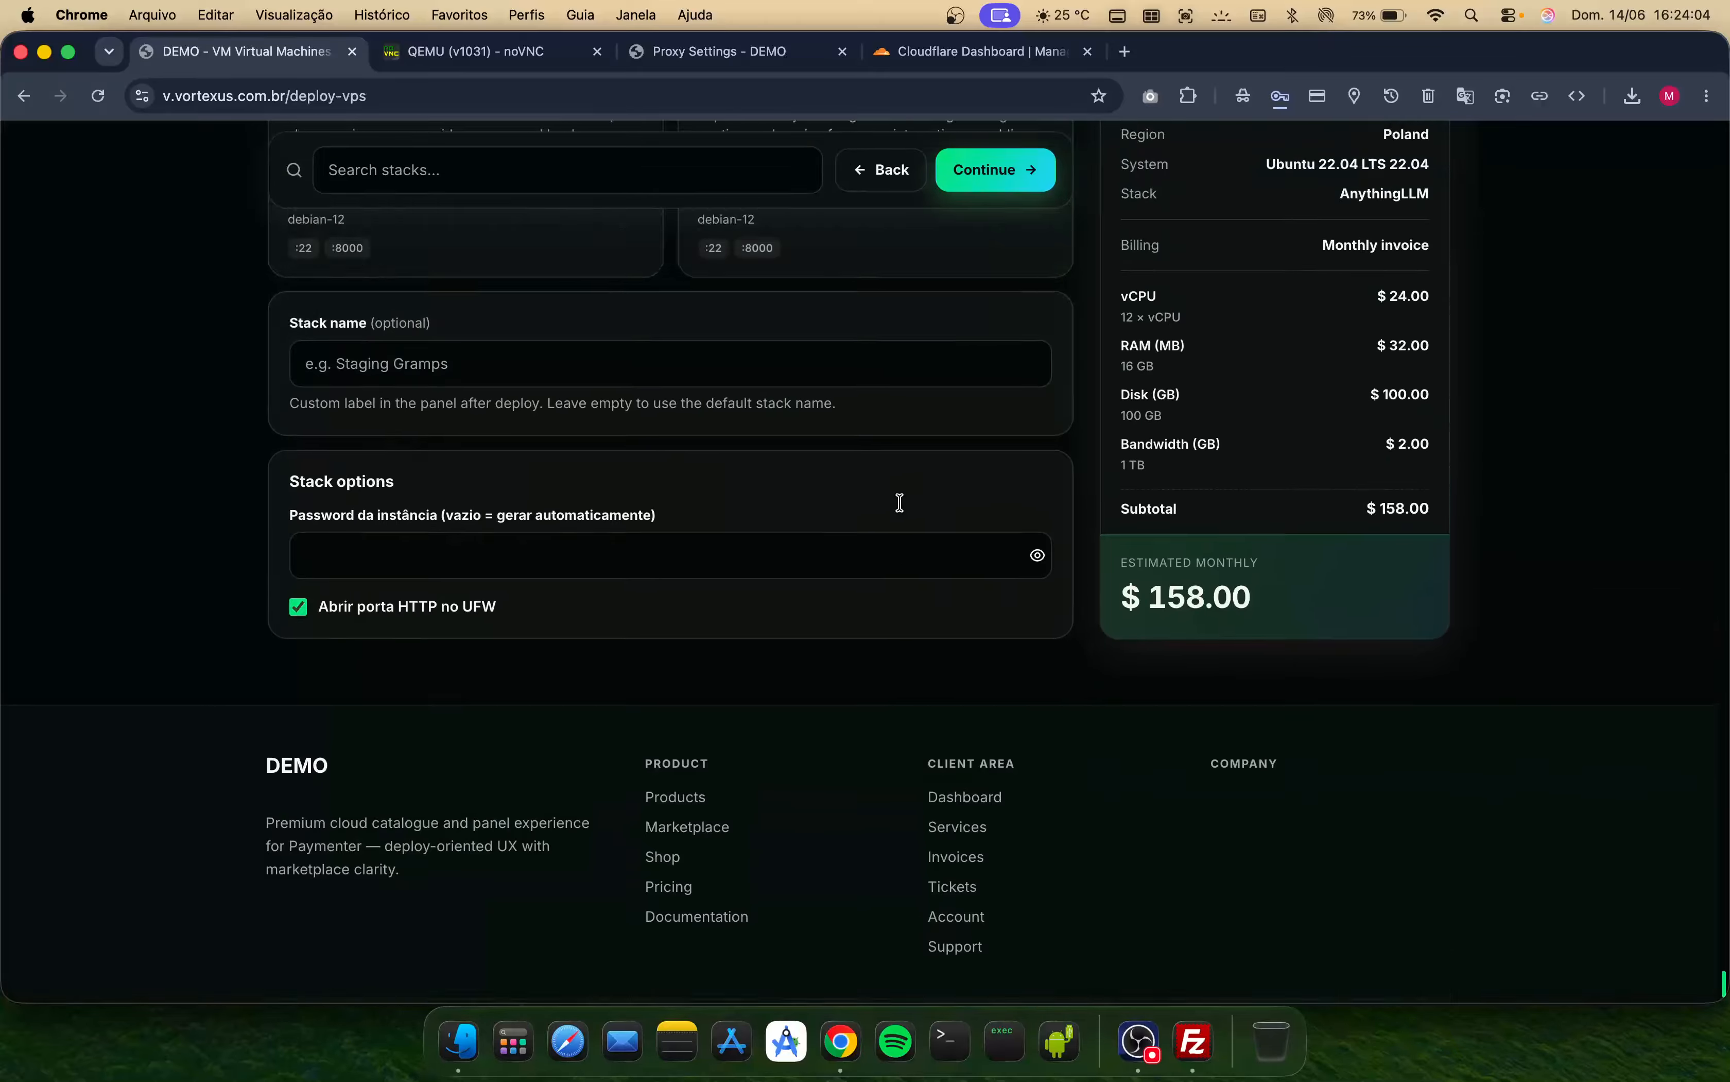
scroll(900, 502, "up", 8)
scroll(900, 504, "down", 5)
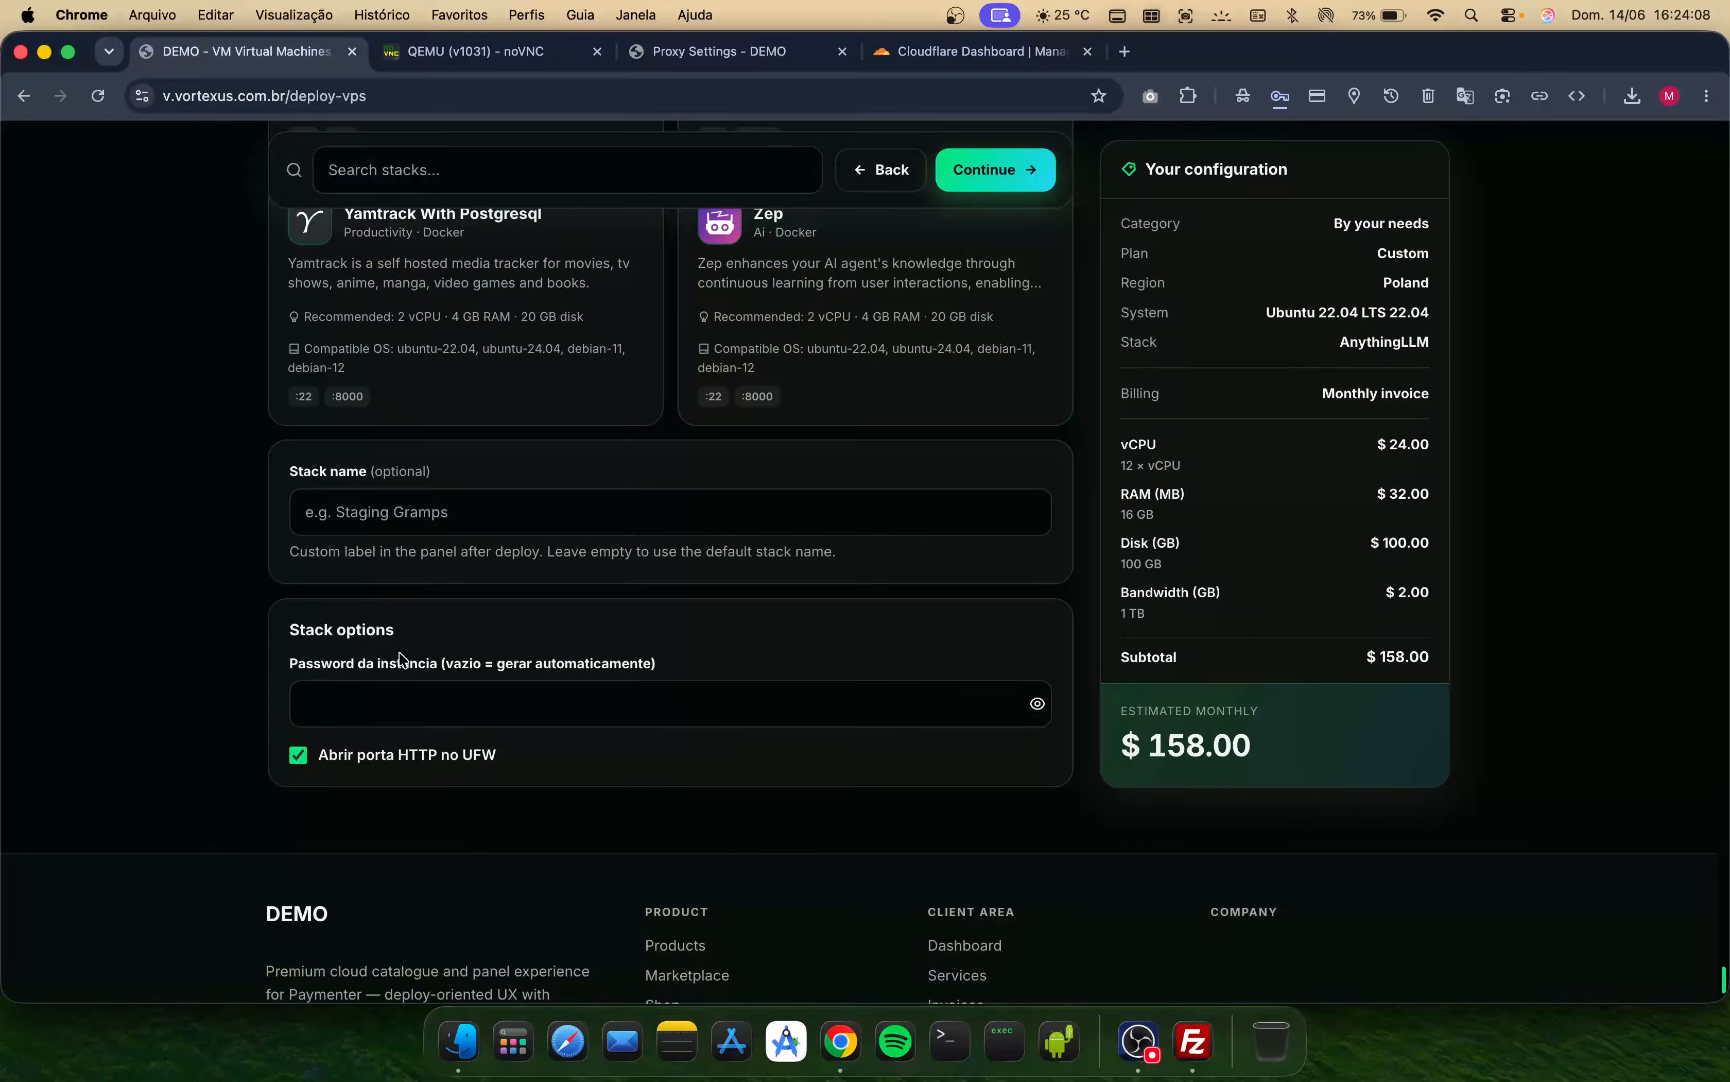
scroll(563, 655, "up", 20)
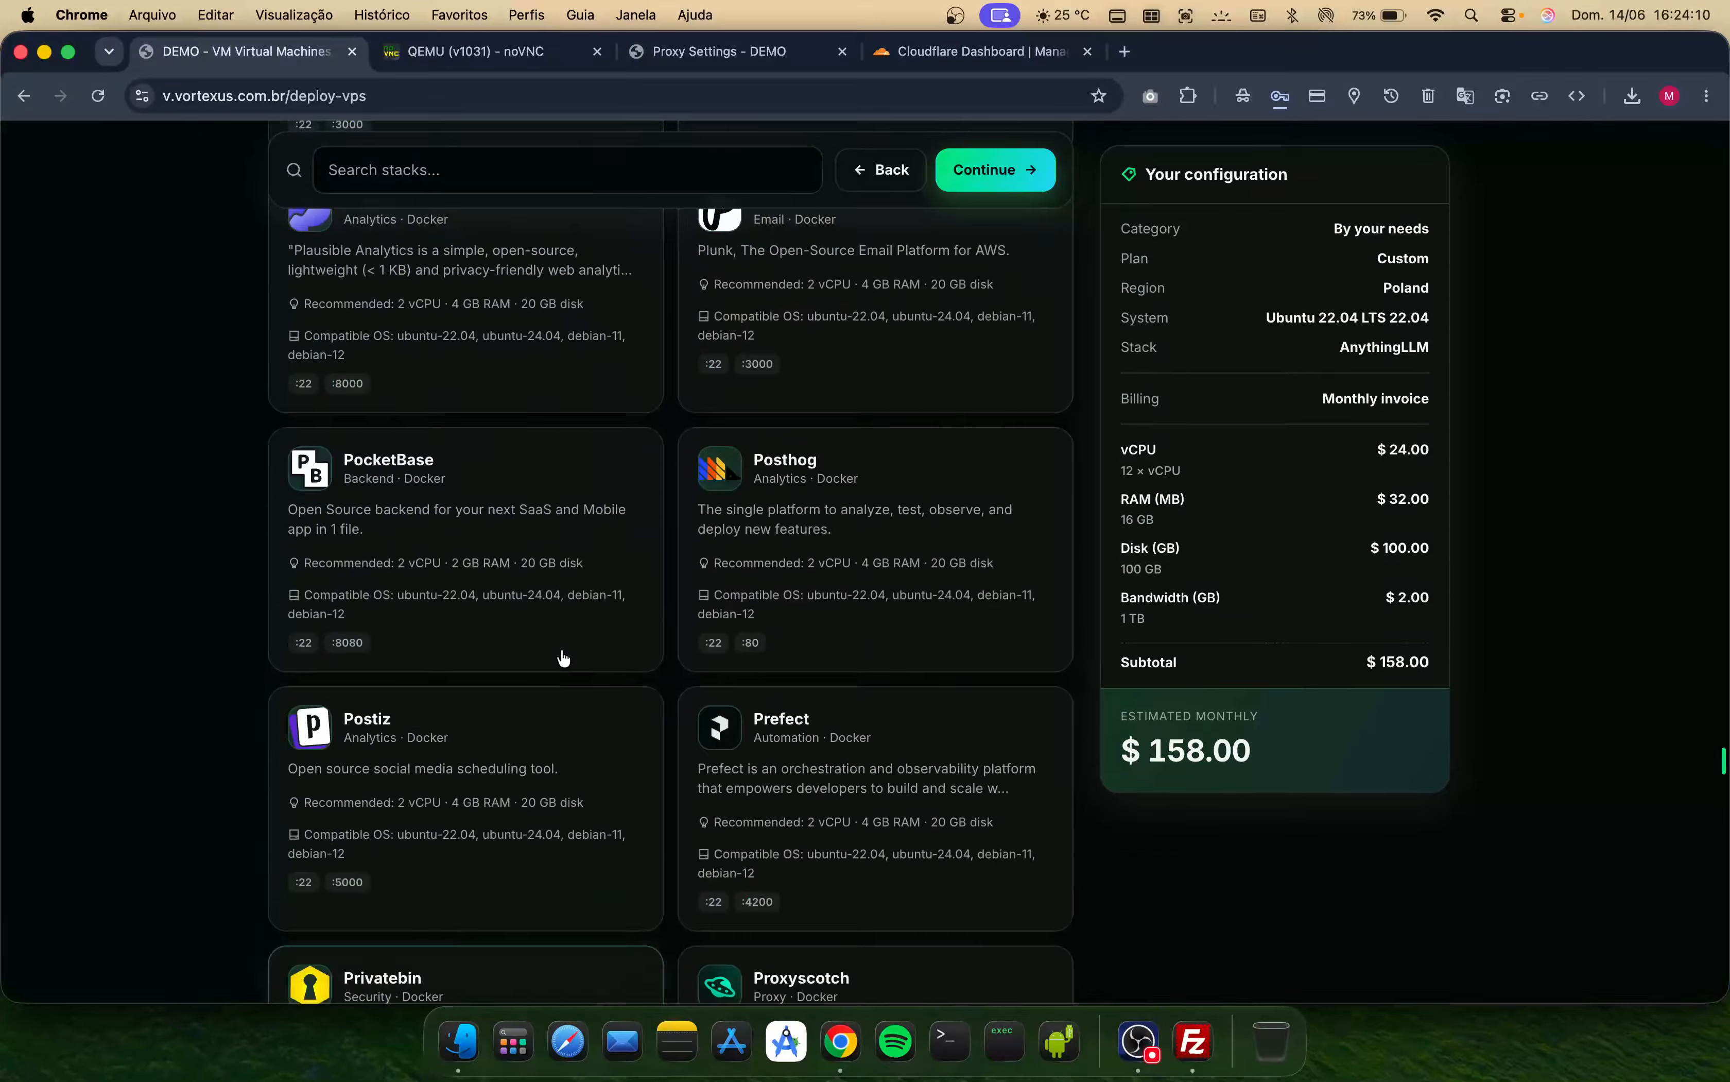
scroll(563, 656, "up", 20)
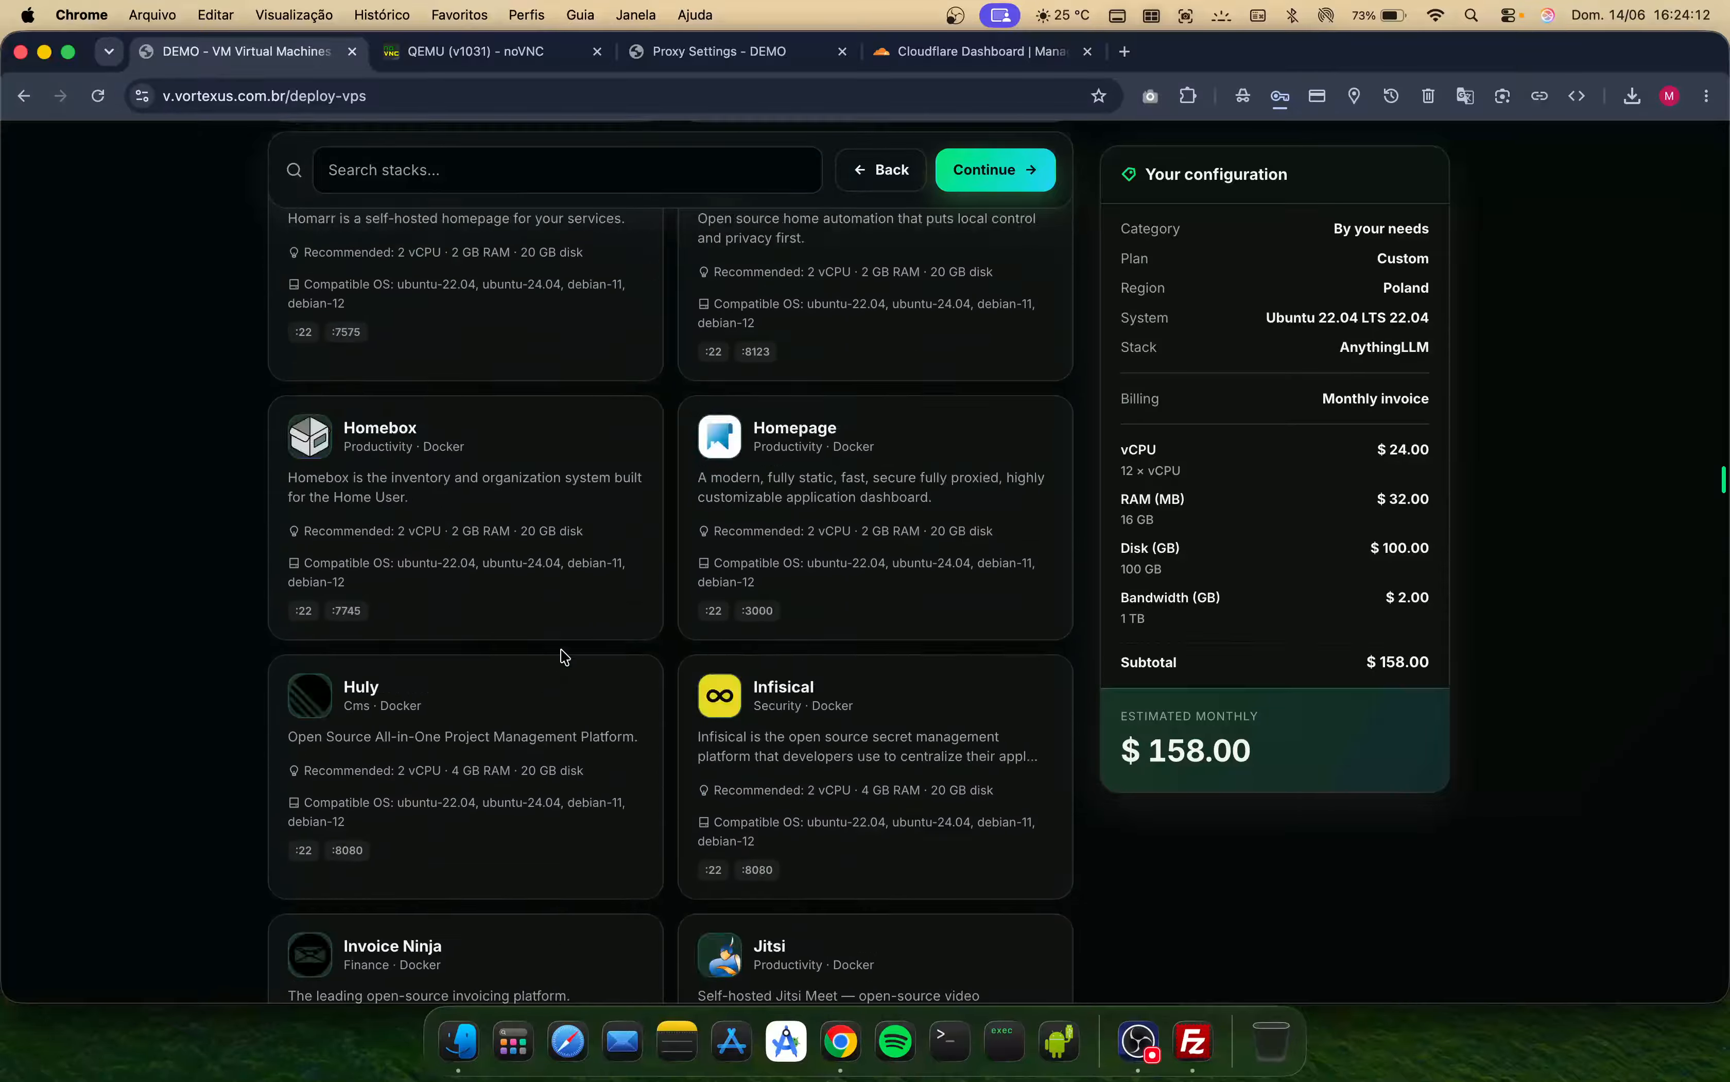
scroll(563, 657, "up", 20)
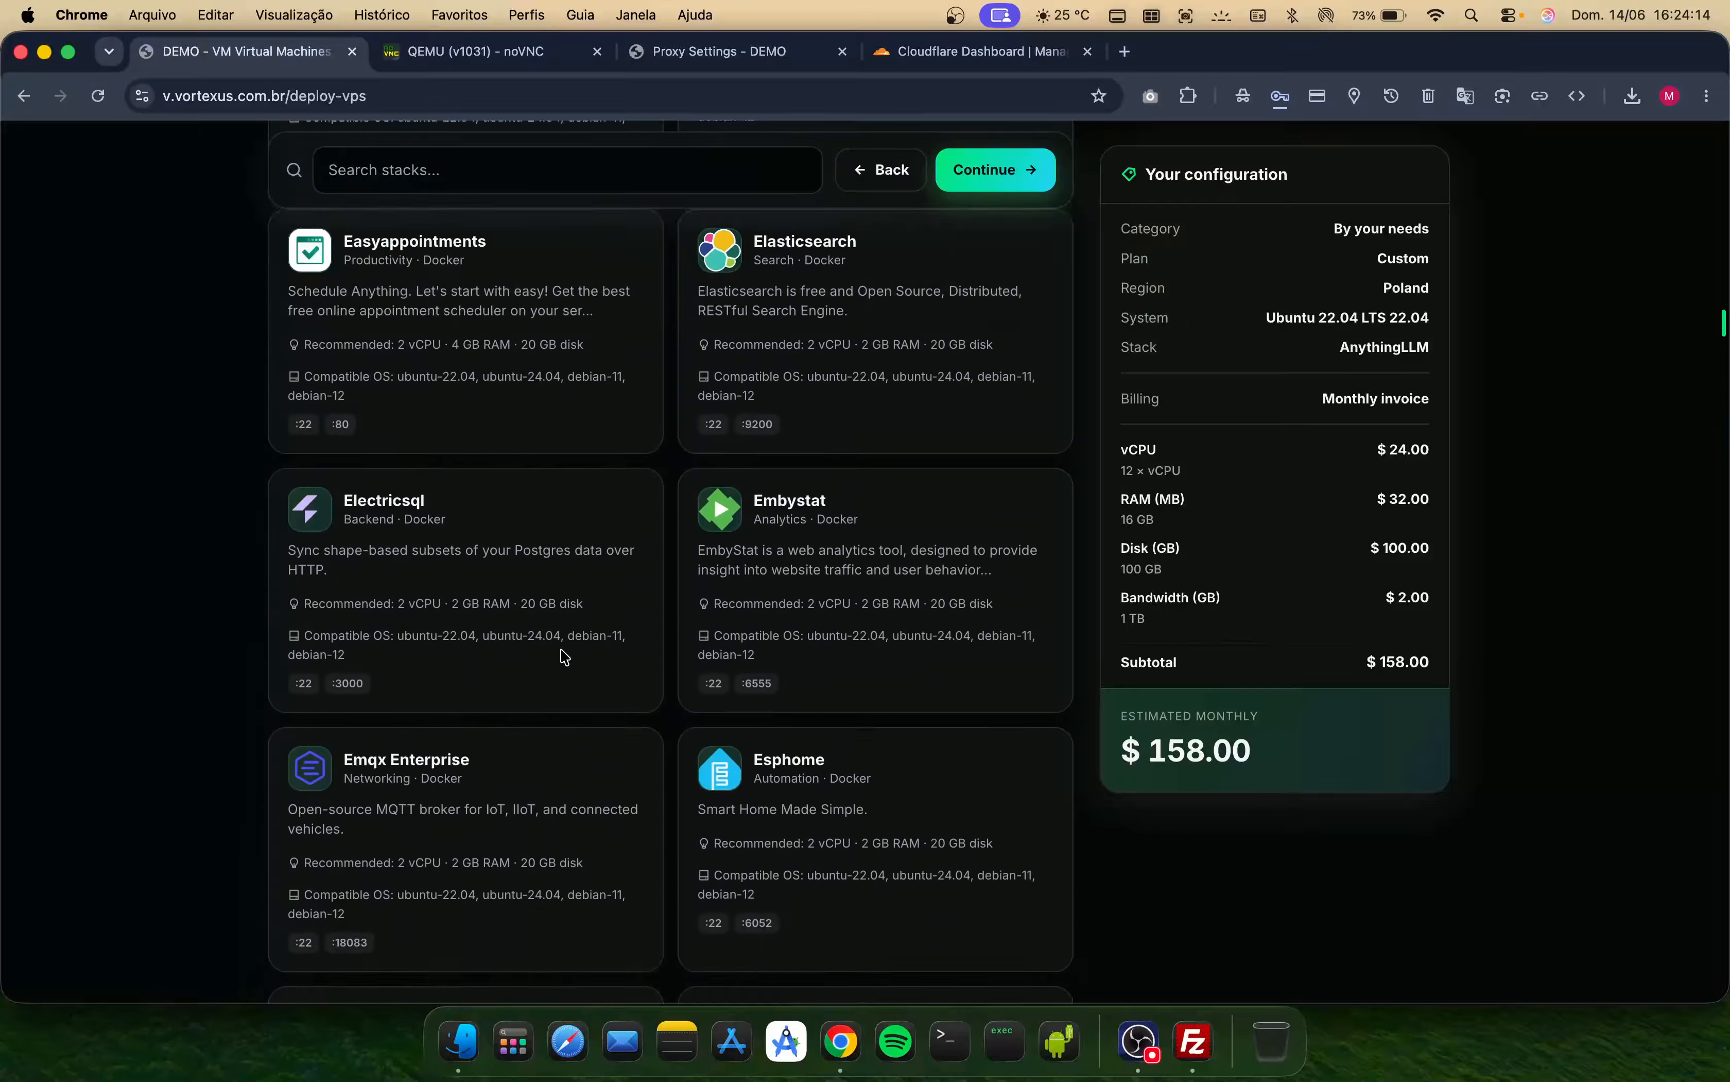
- Switch the stack choice to Clean server and continue to the access configuration step
scroll(563, 656, "up", 20)
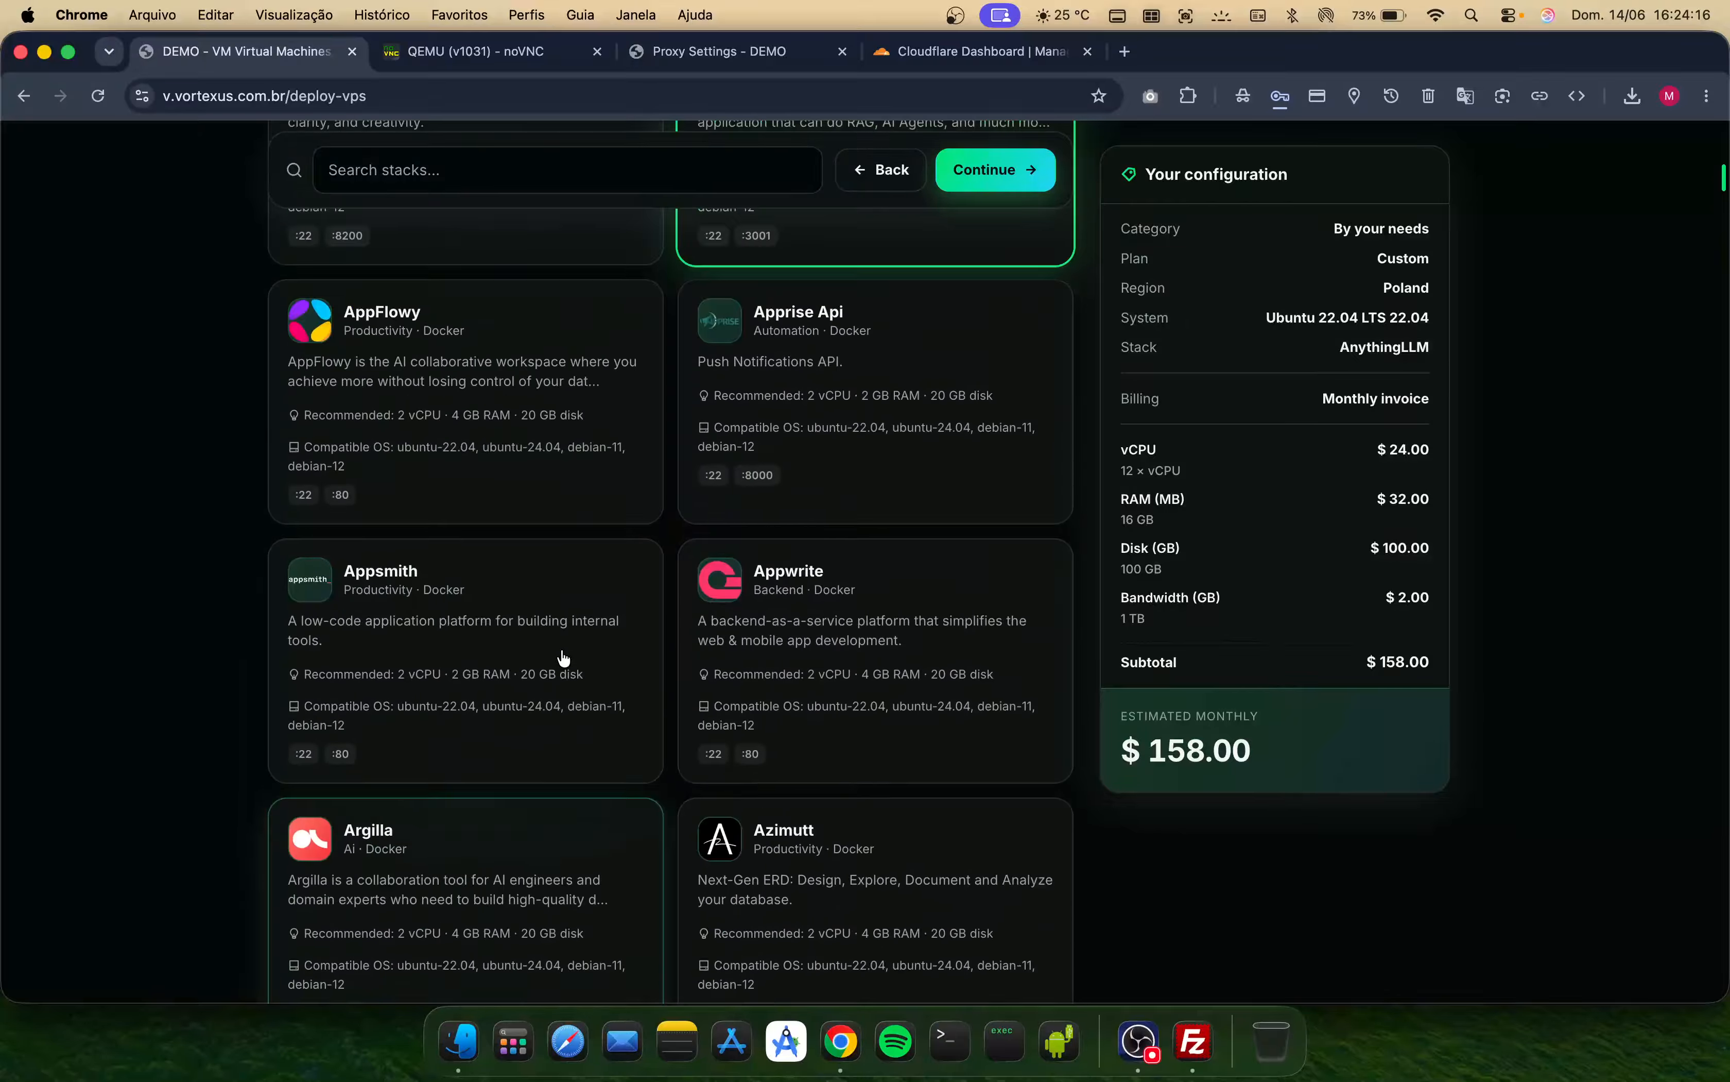
scroll(563, 656, "up", 20)
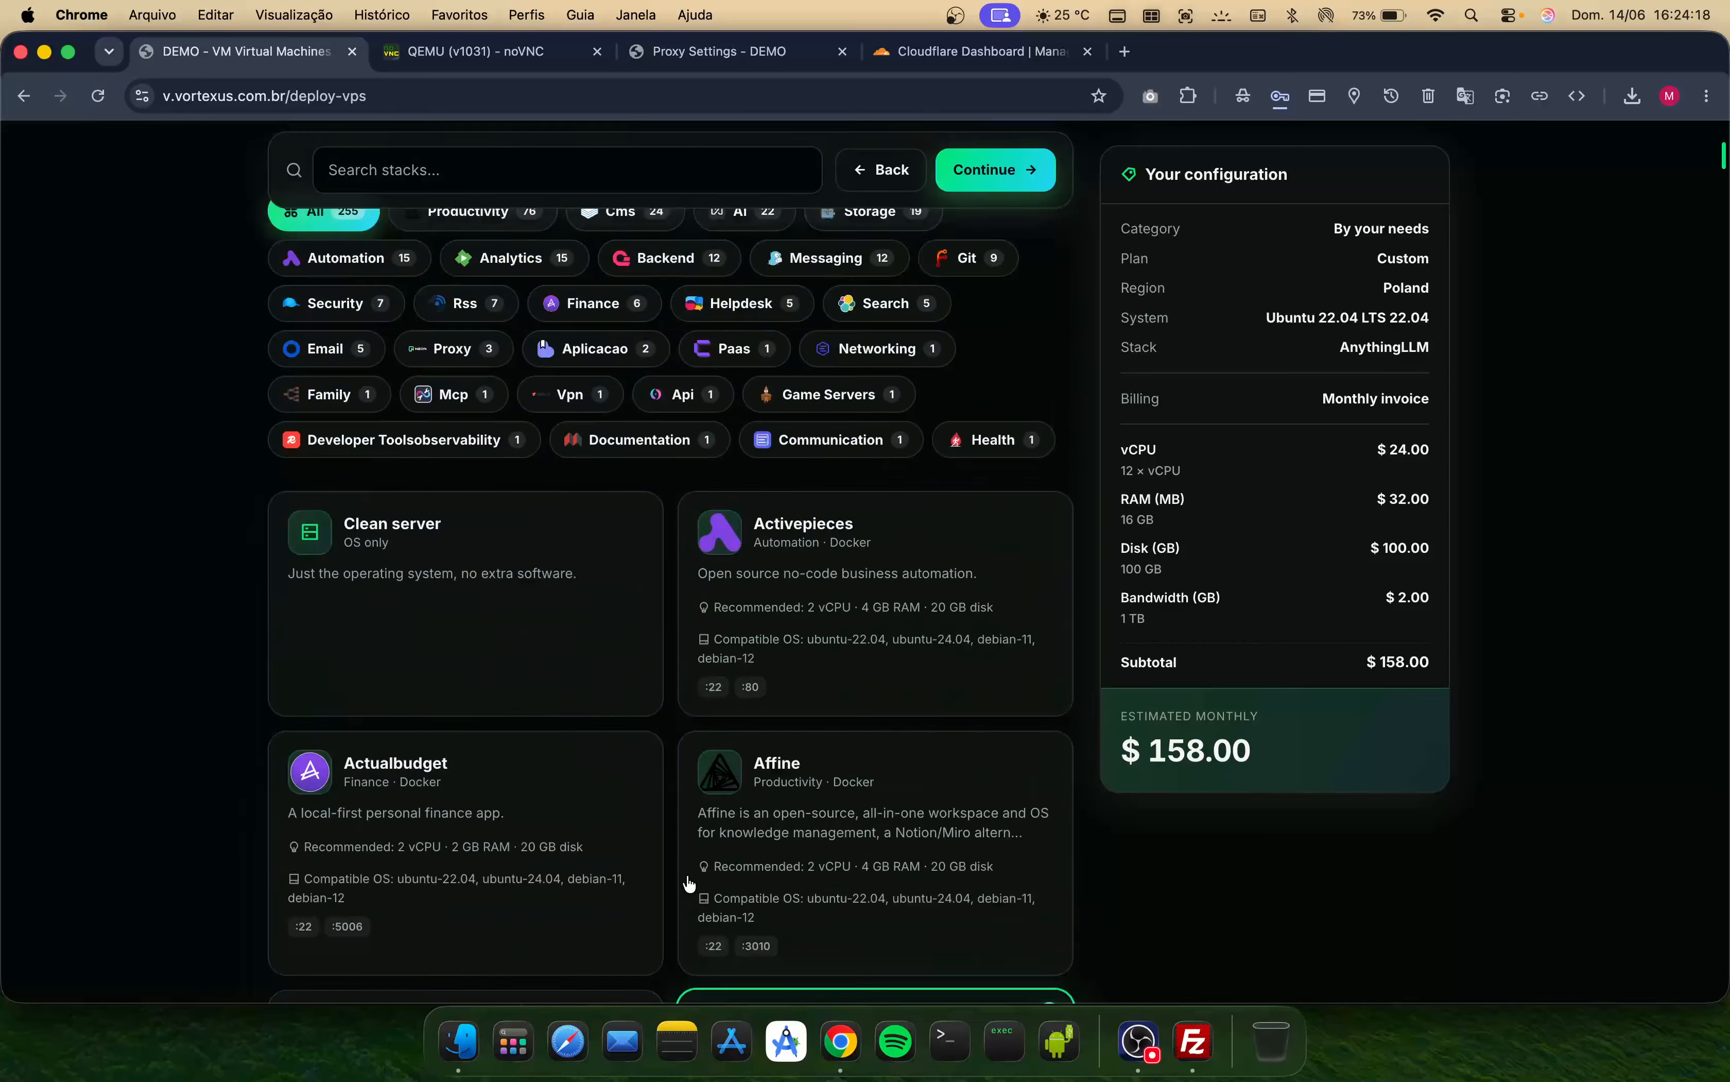
scroll(688, 885, "down", 15)
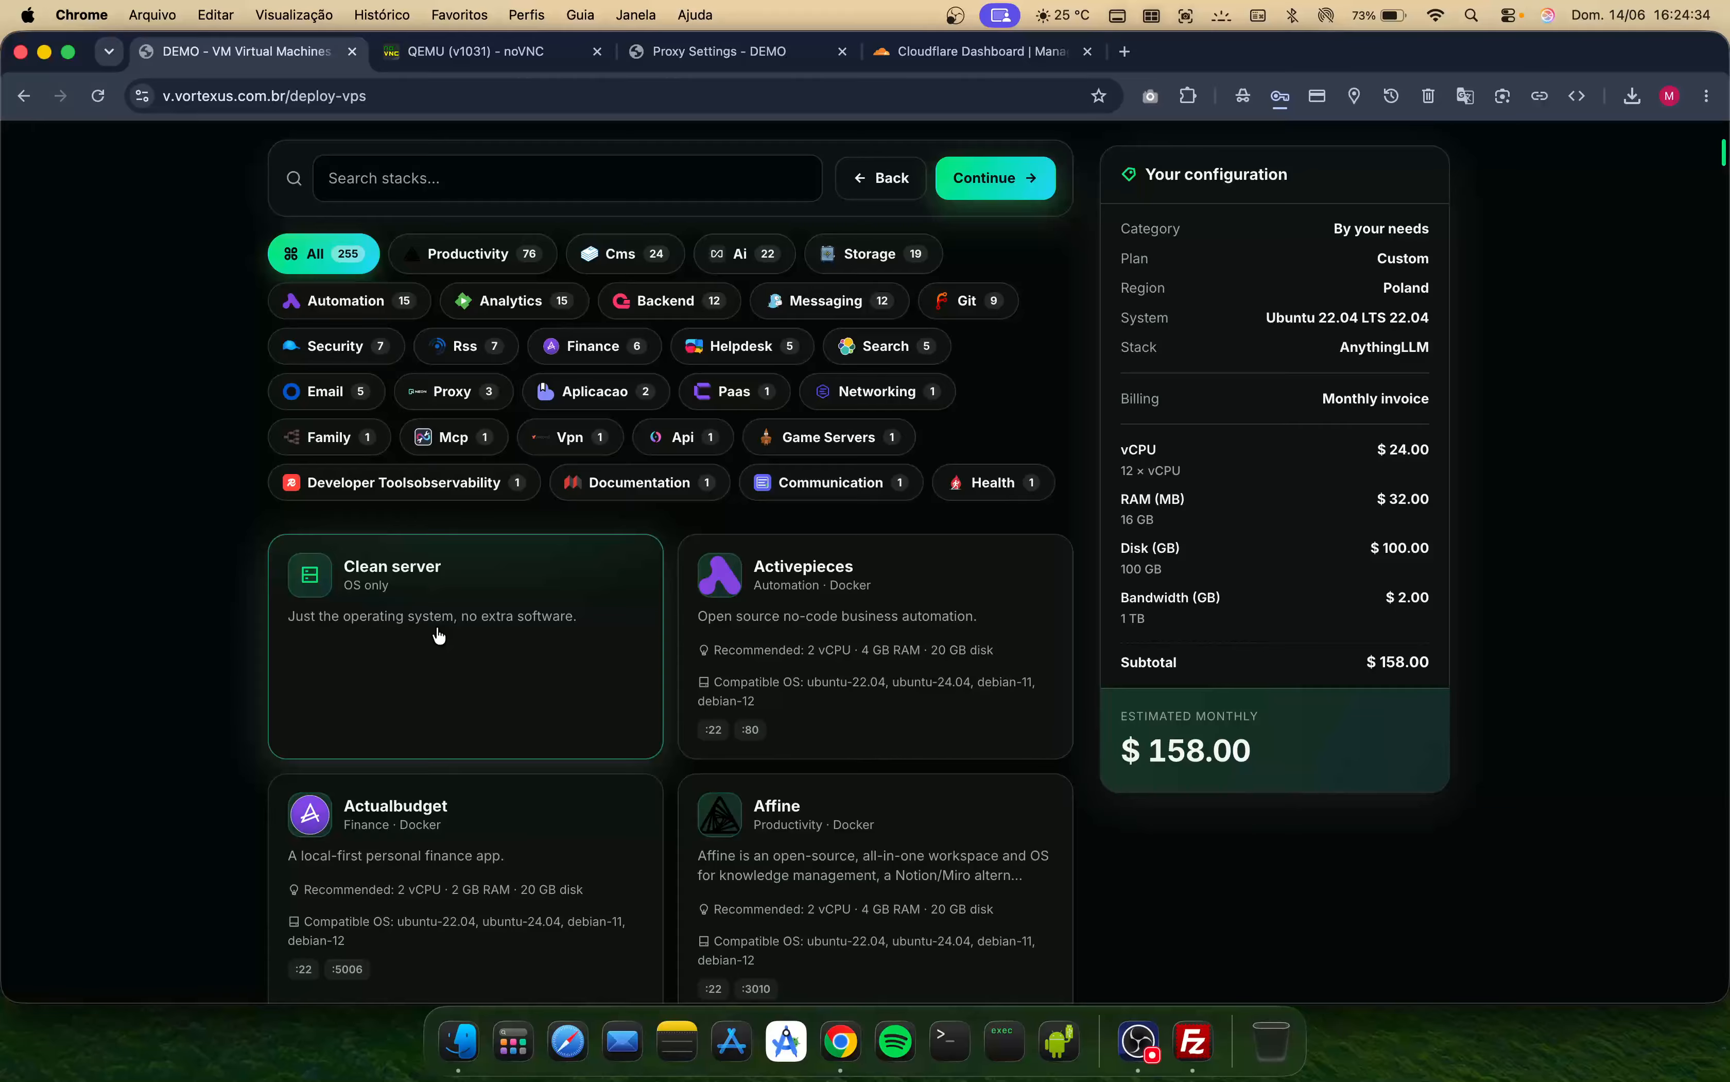
left_click(437, 669)
left_click(998, 188)
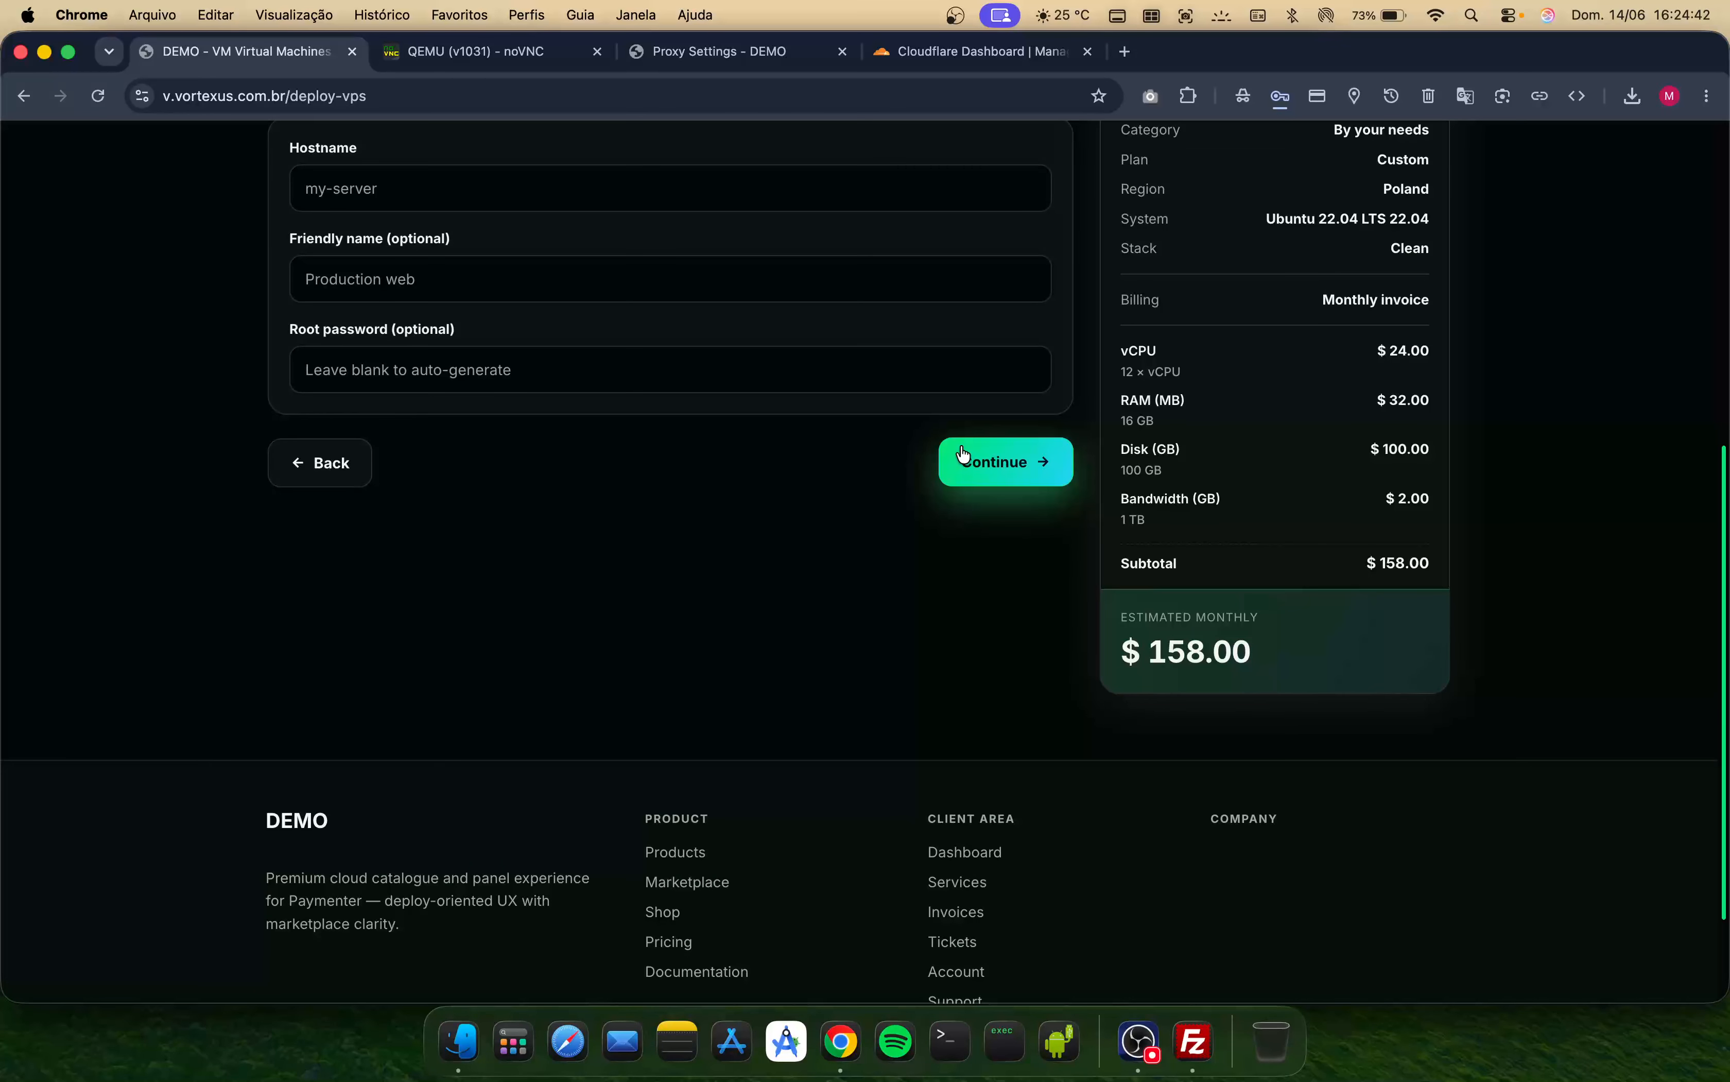
- Set the hostname to stack-apps, enter a root password, and continue to the review step
left_click(506, 255)
type("st")
key("Tab")
key("Tab")
type("••")
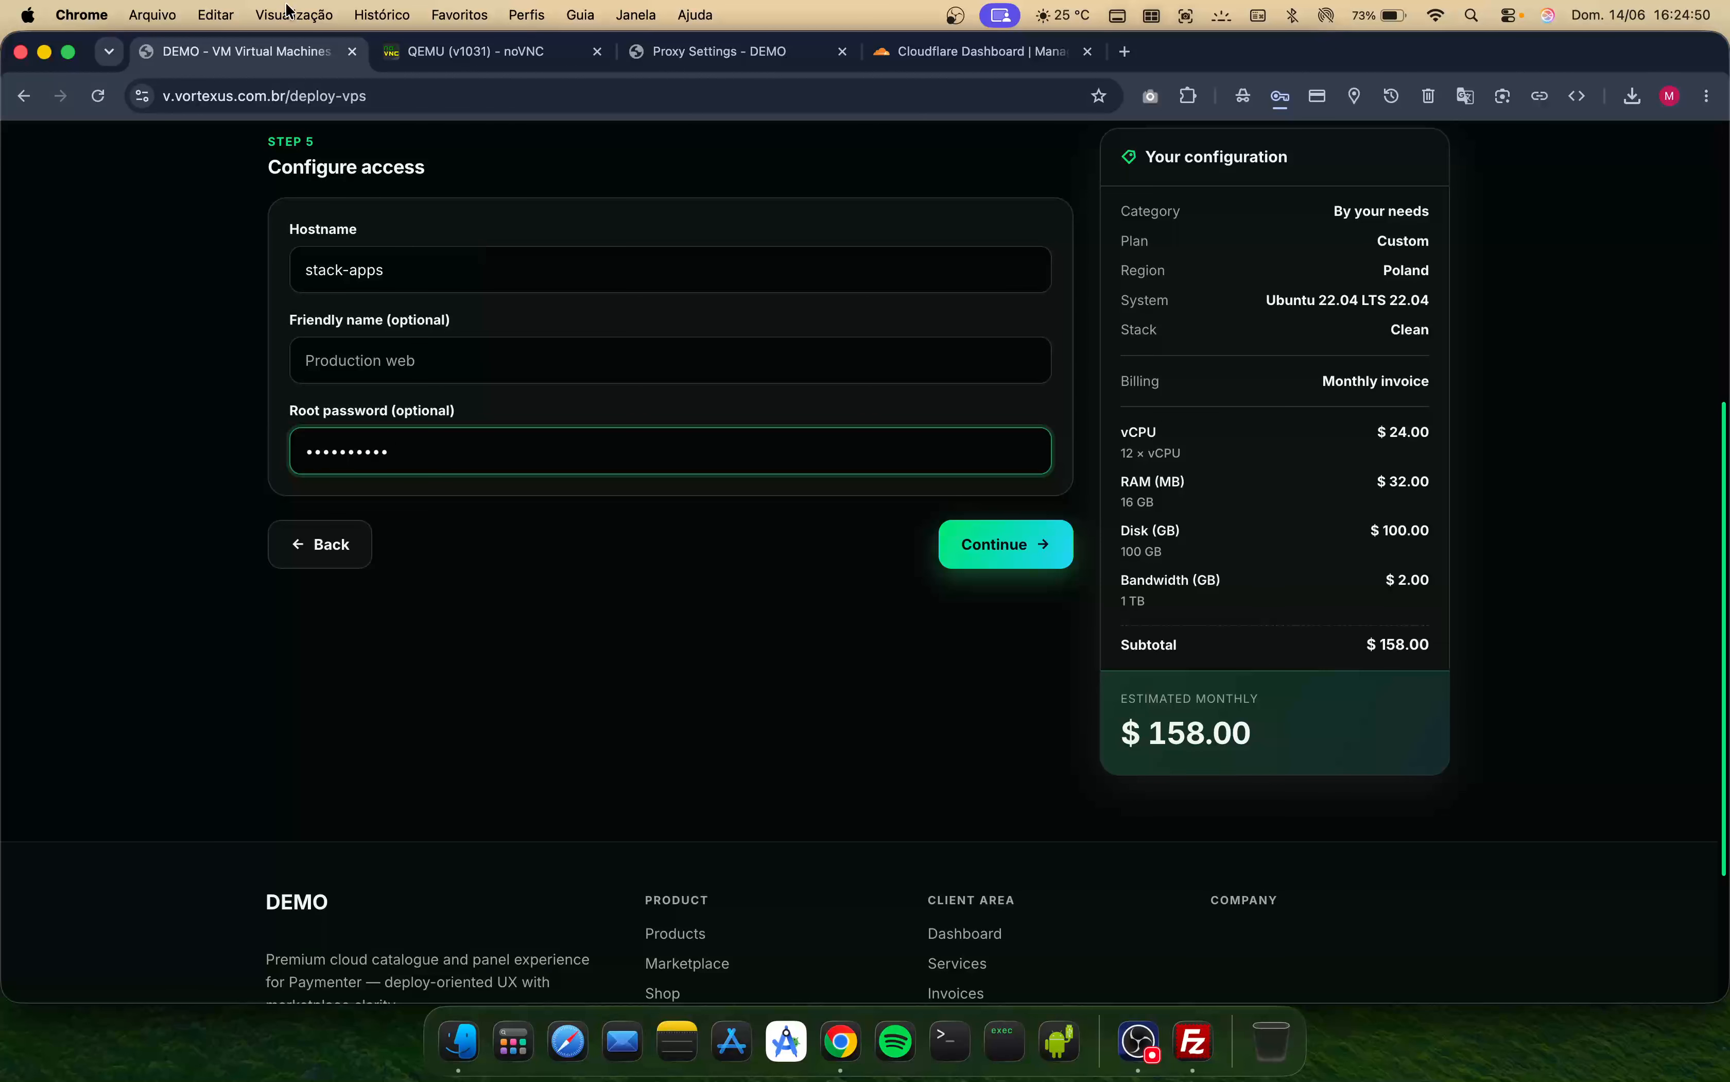
left_click(1043, 541)
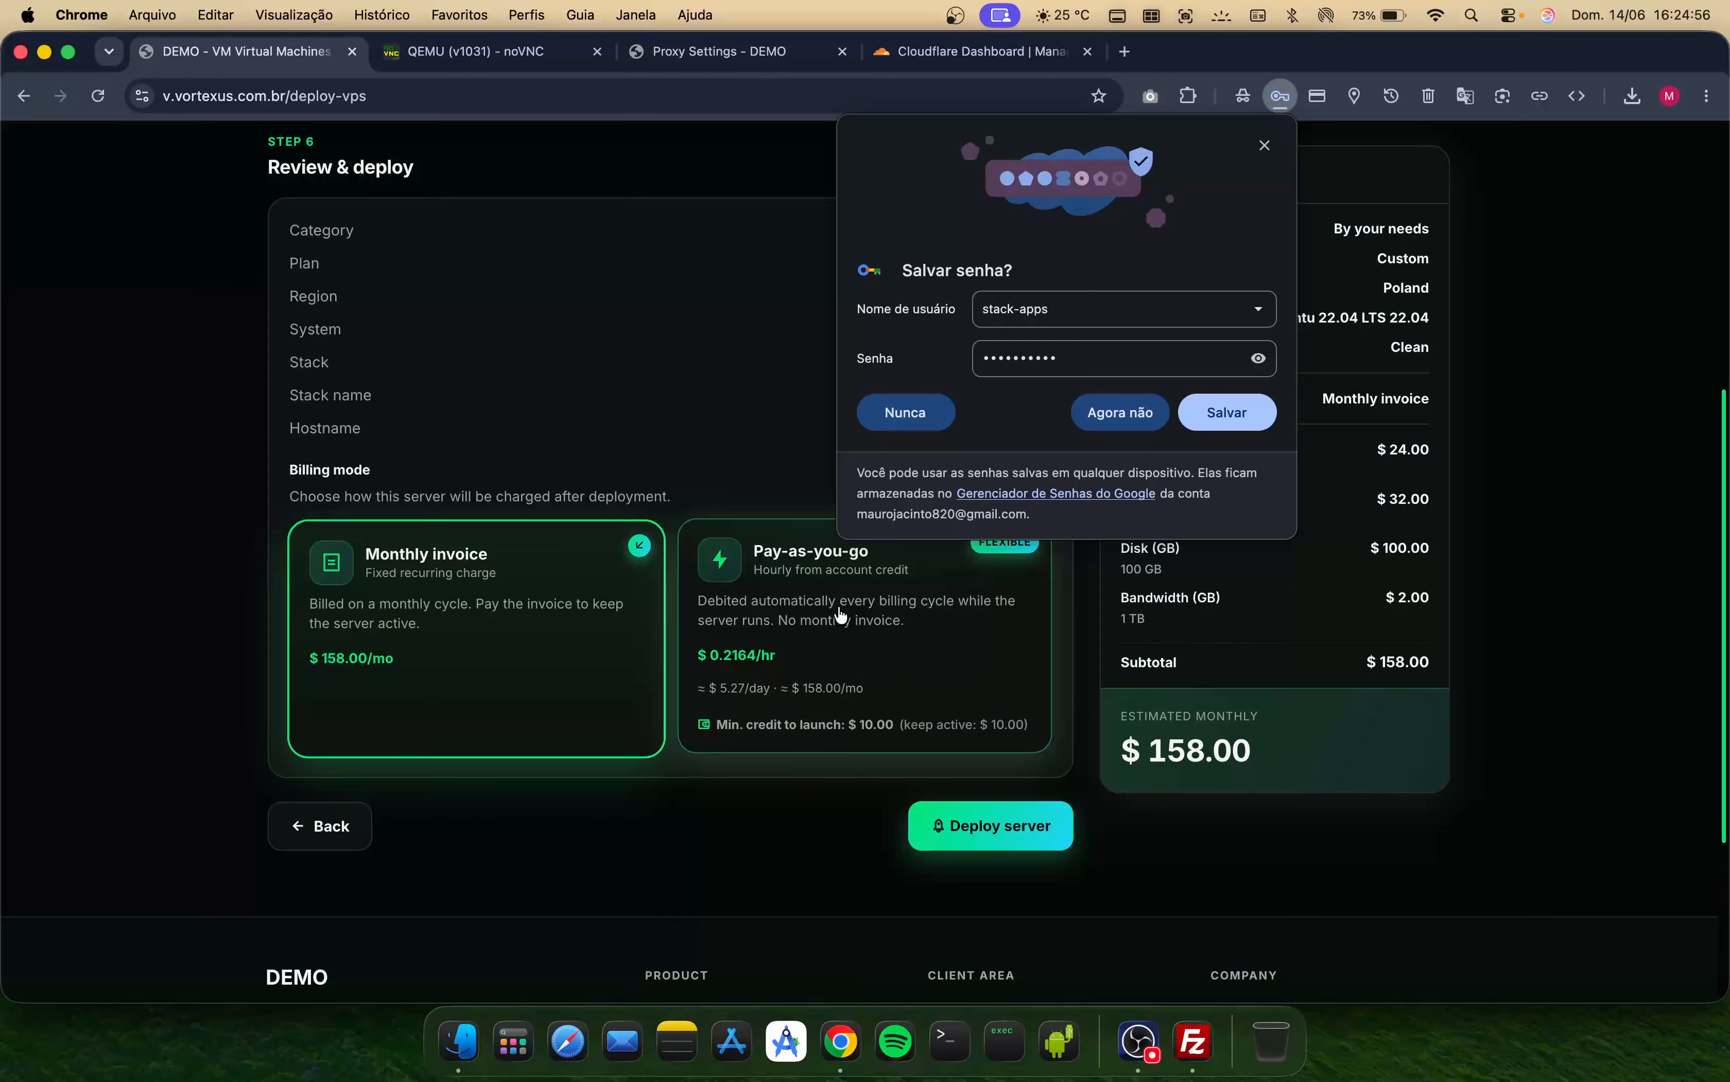
- Dismiss the password-save prompt, choose Pay-as-you-go billing, and deploy the server
left_click(1114, 413)
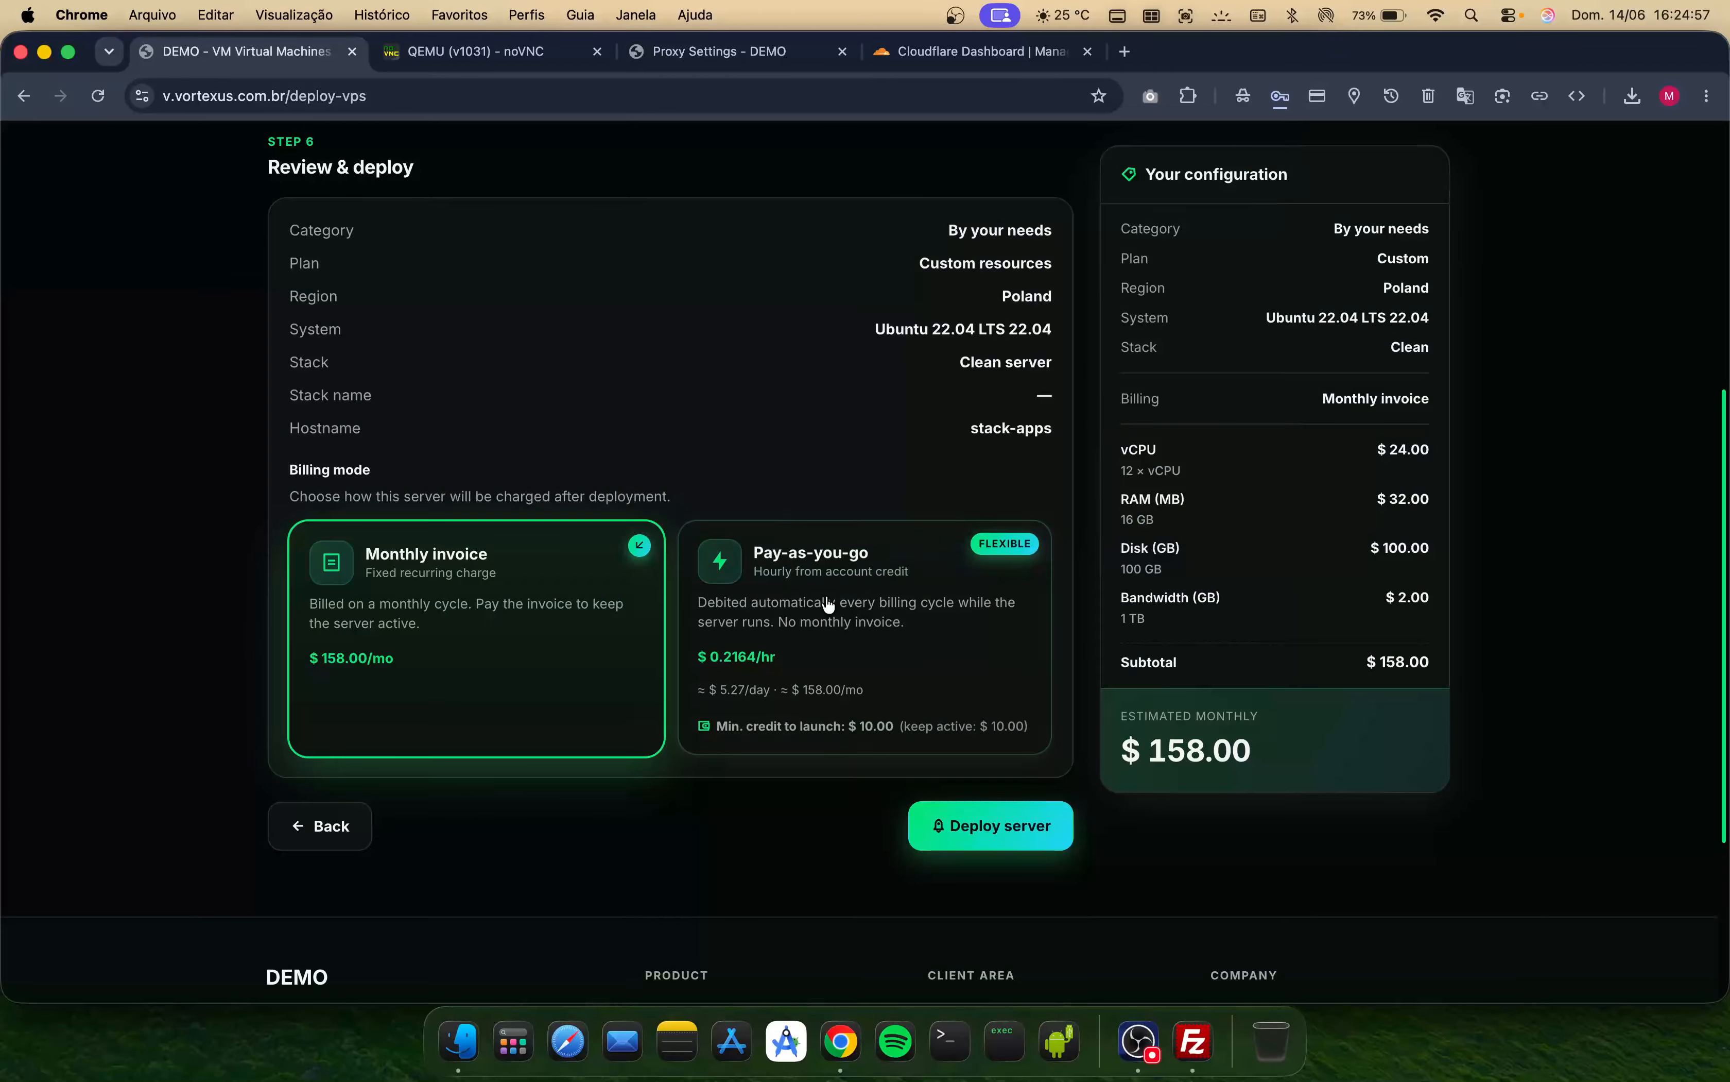
left_click(858, 642)
left_click(930, 833)
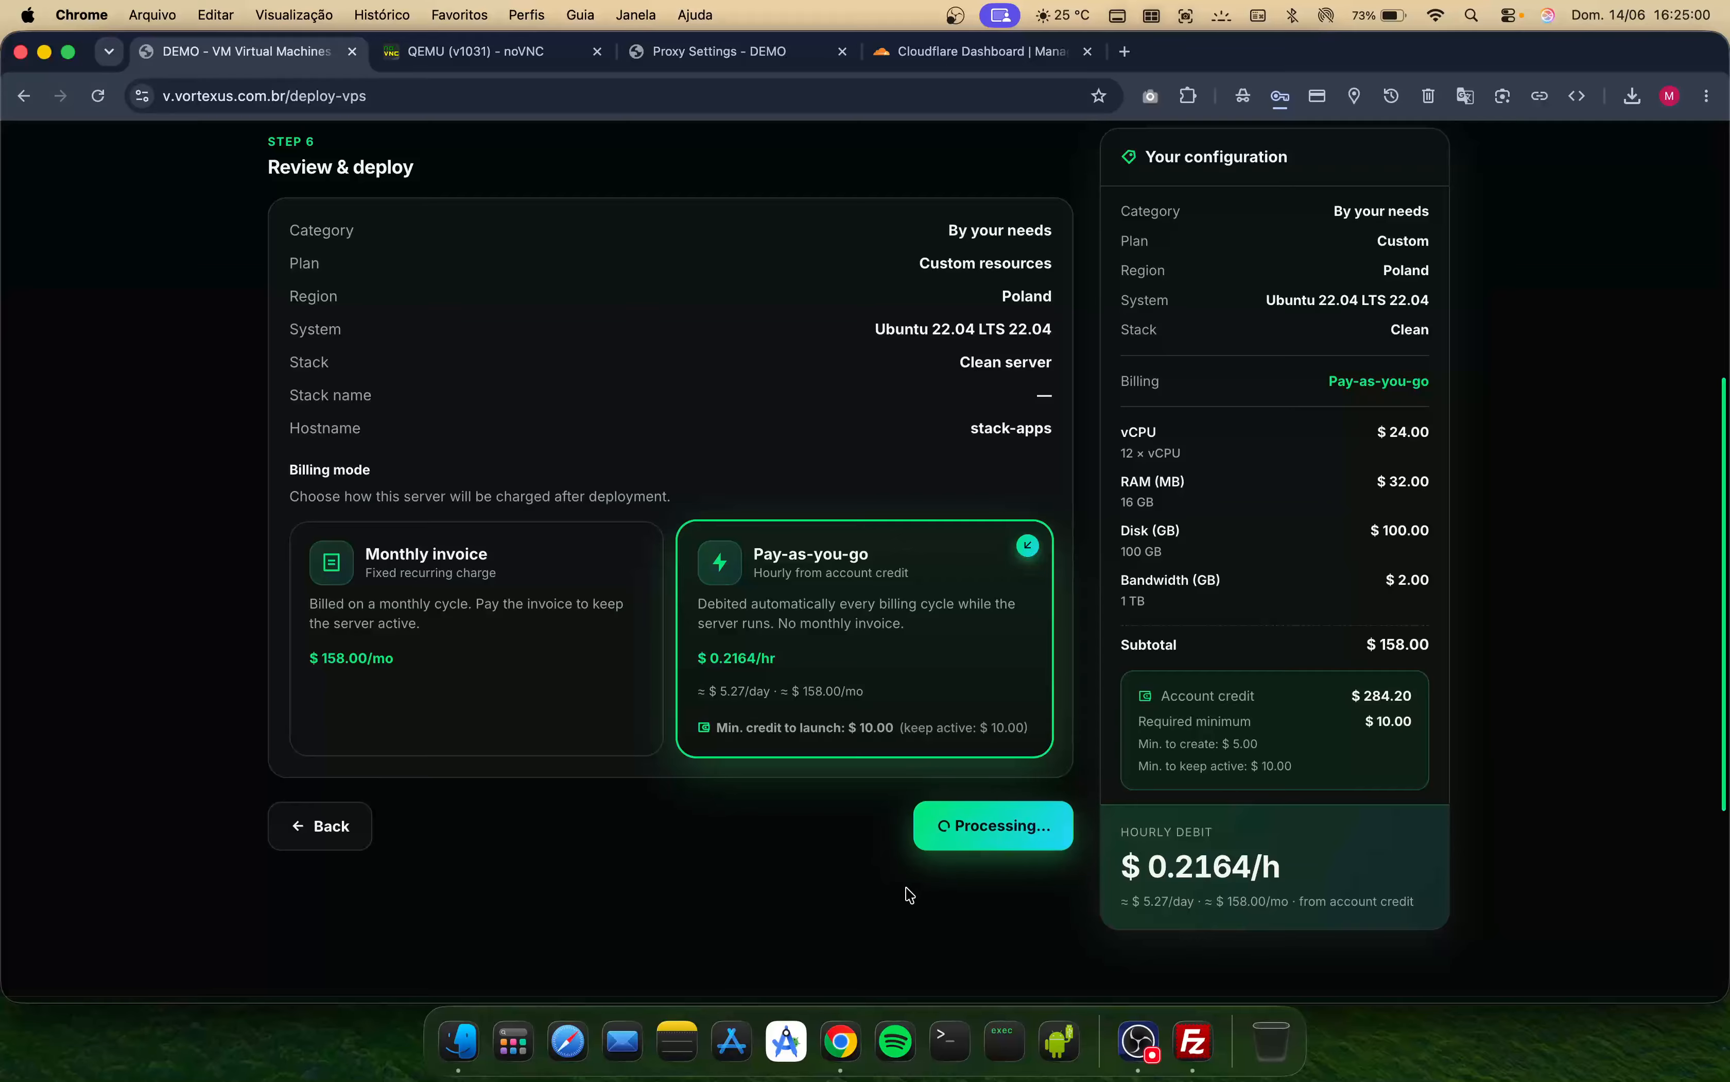
- Review the new stack-apps service's product details and manage panel
scroll(371, 412, "up", 6)
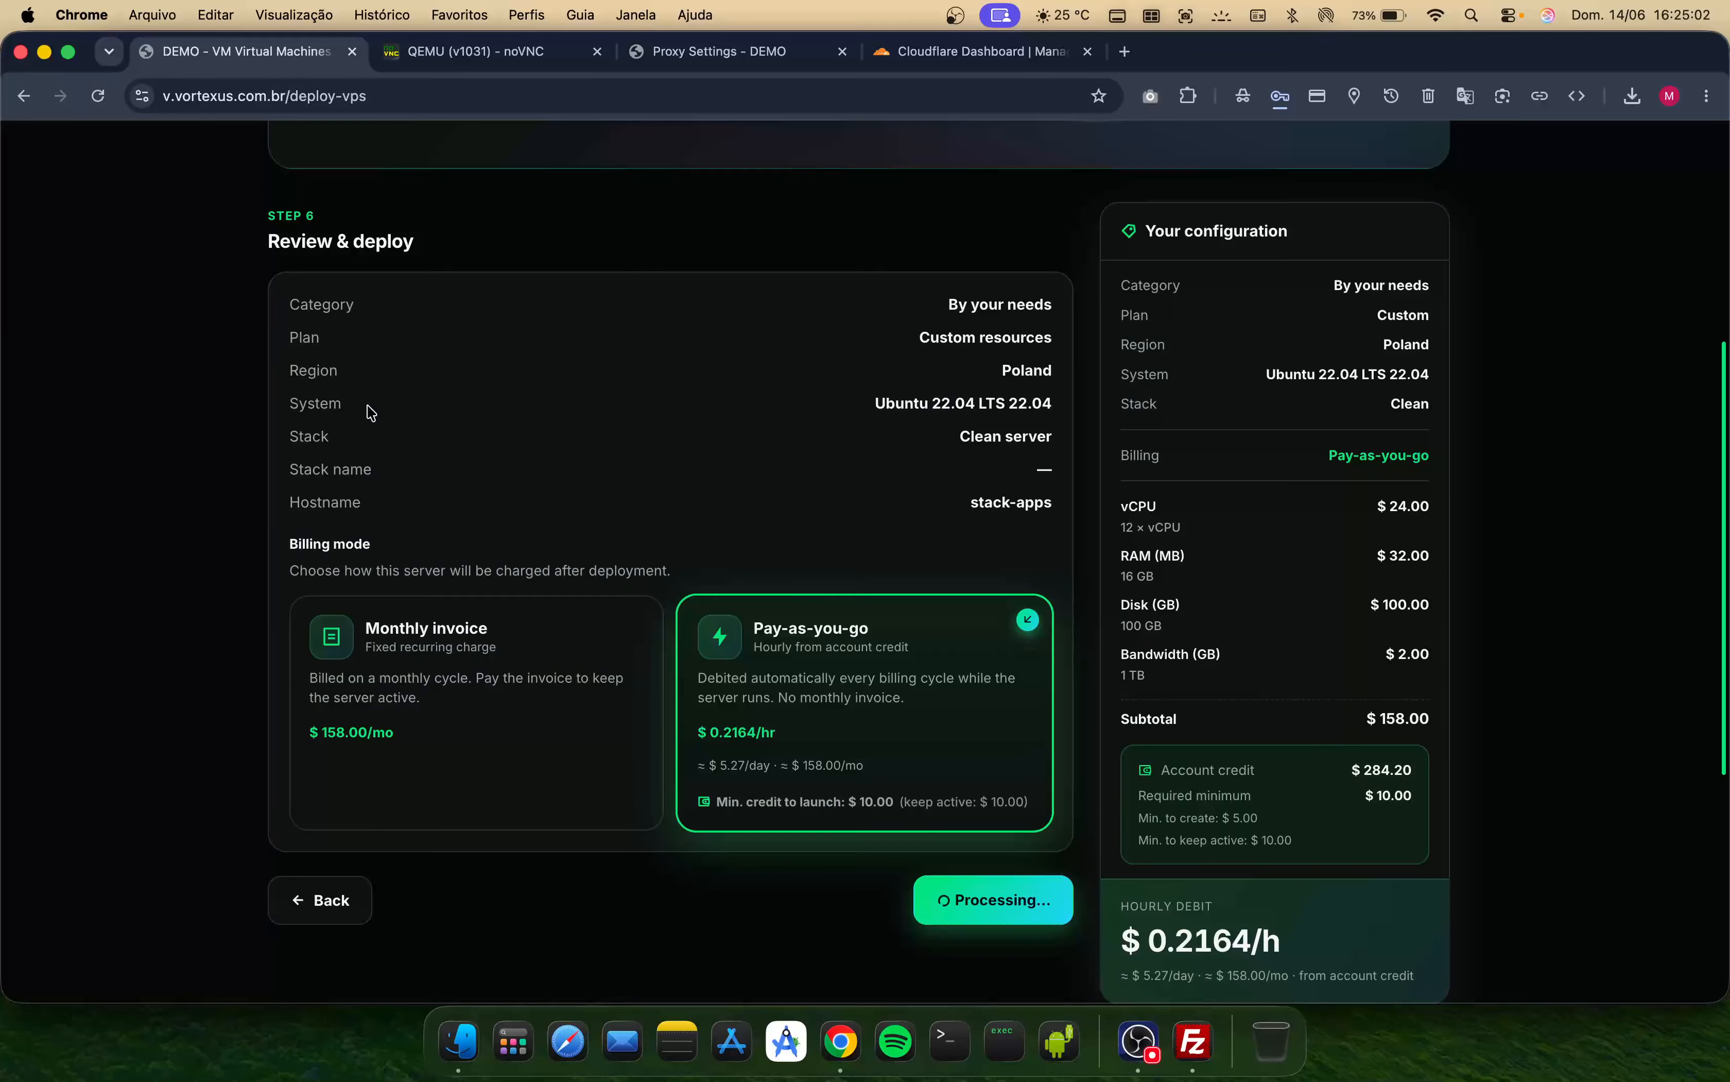
scroll(369, 408, "down", 7)
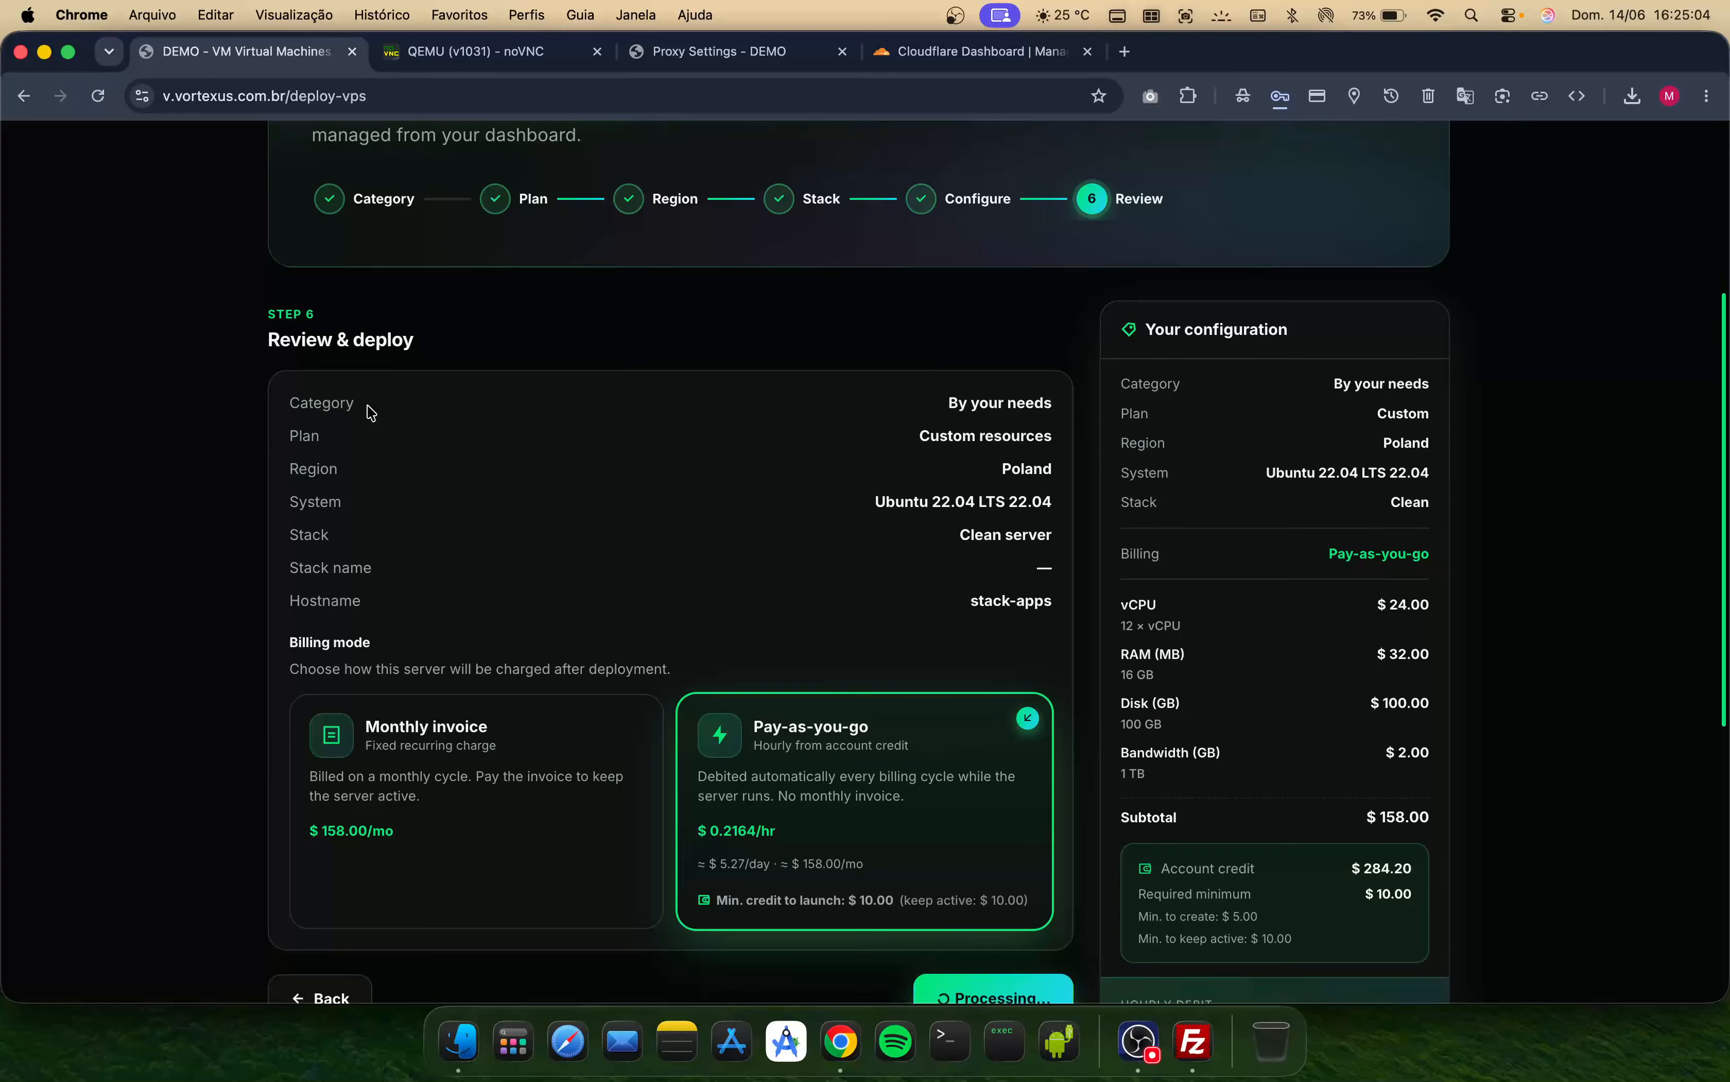
scroll(369, 409, "down", 1)
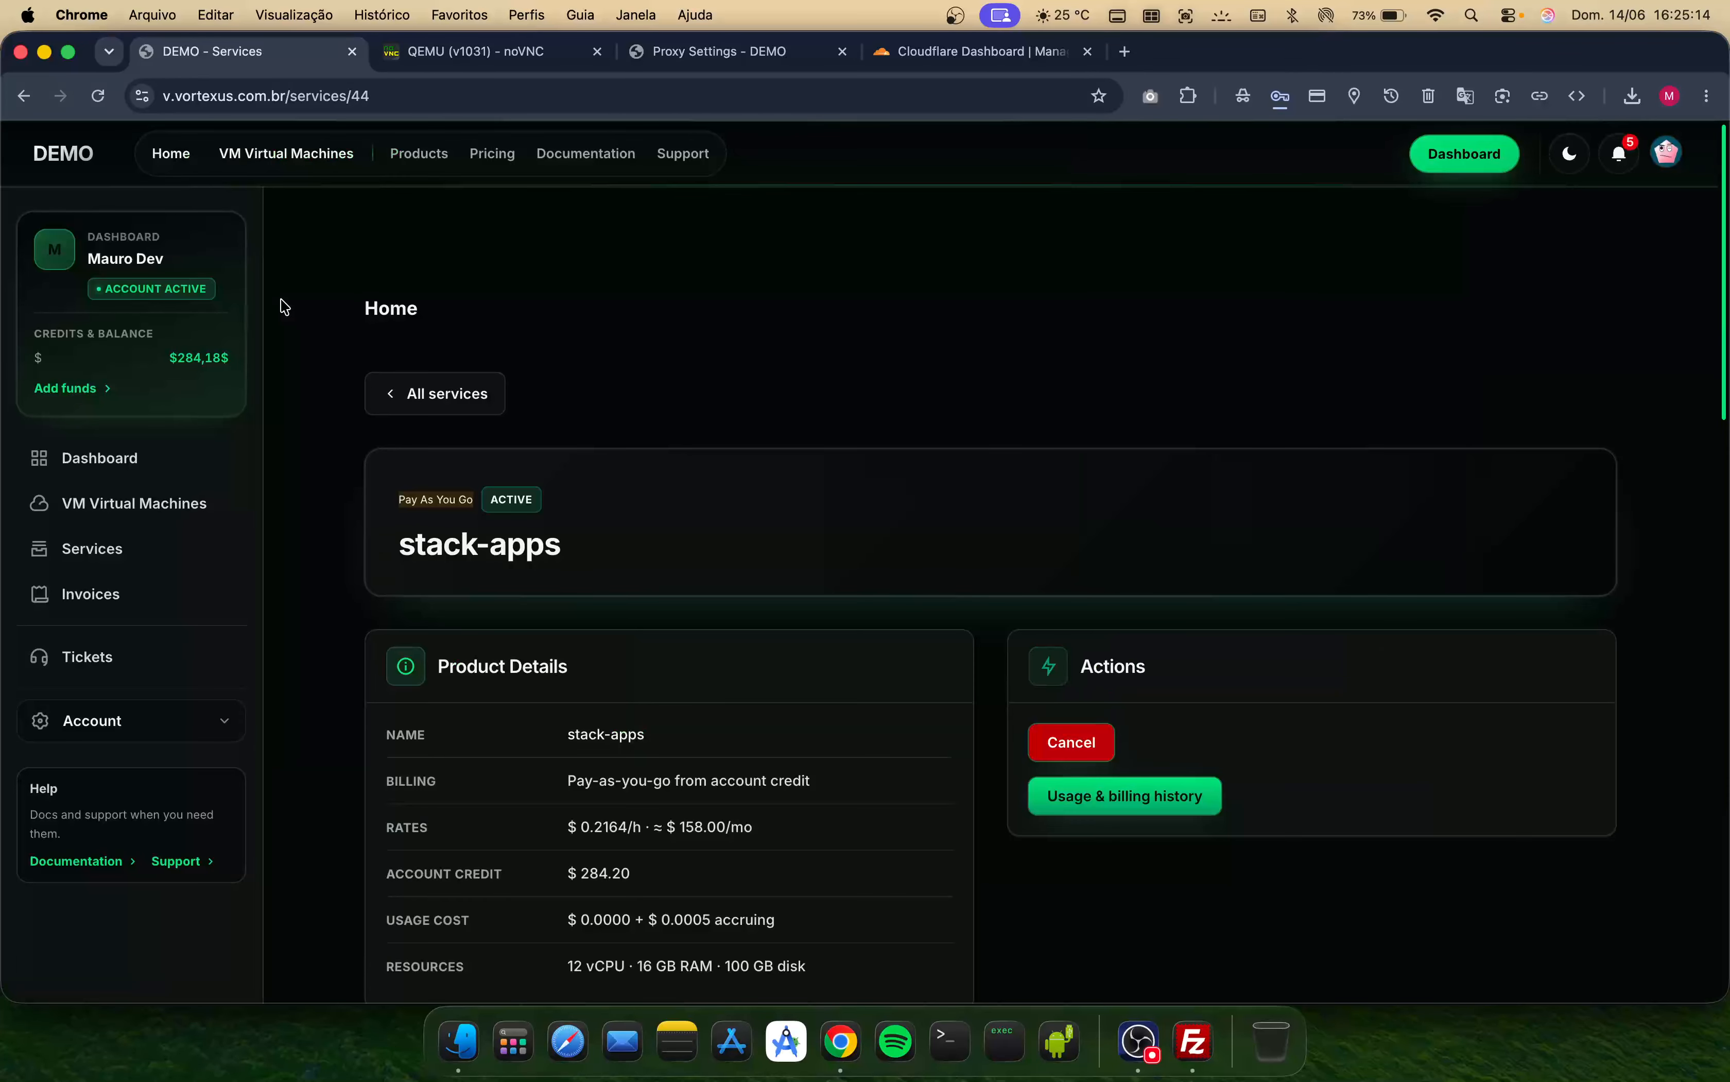
scroll(506, 599, "down", 6)
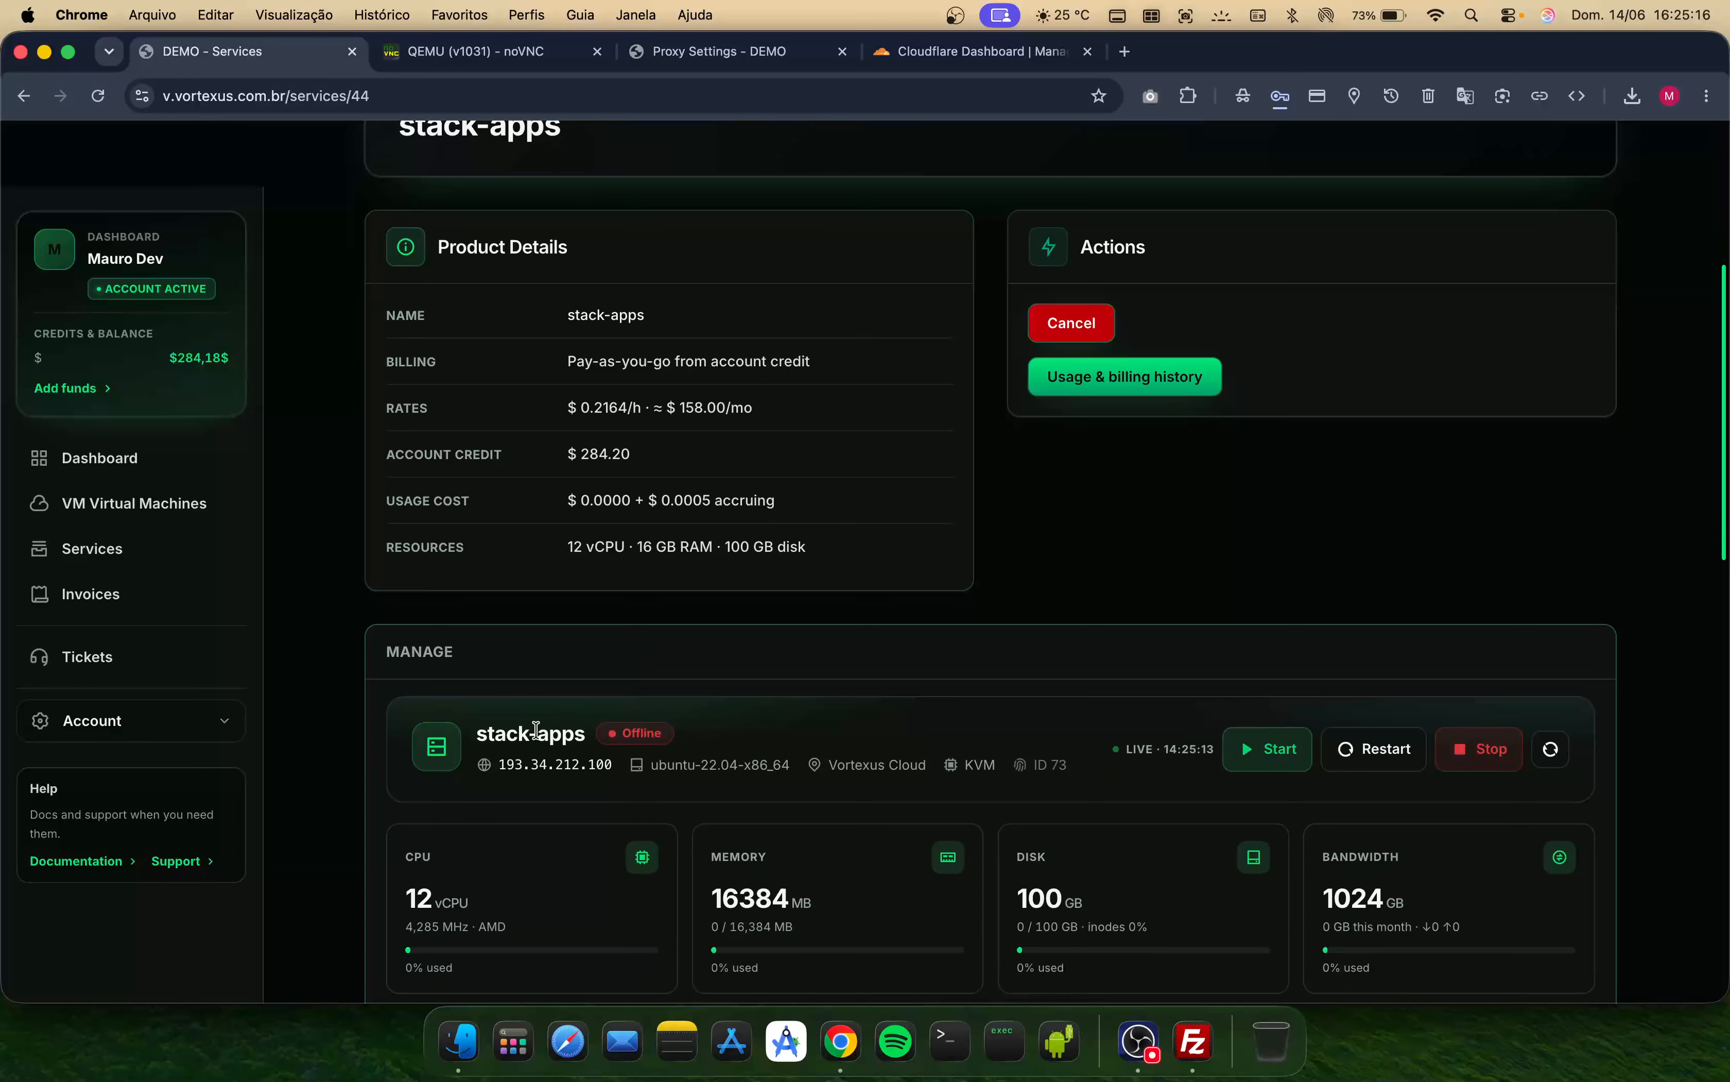
triple_click(537, 728)
scroll(587, 659, "down", 6)
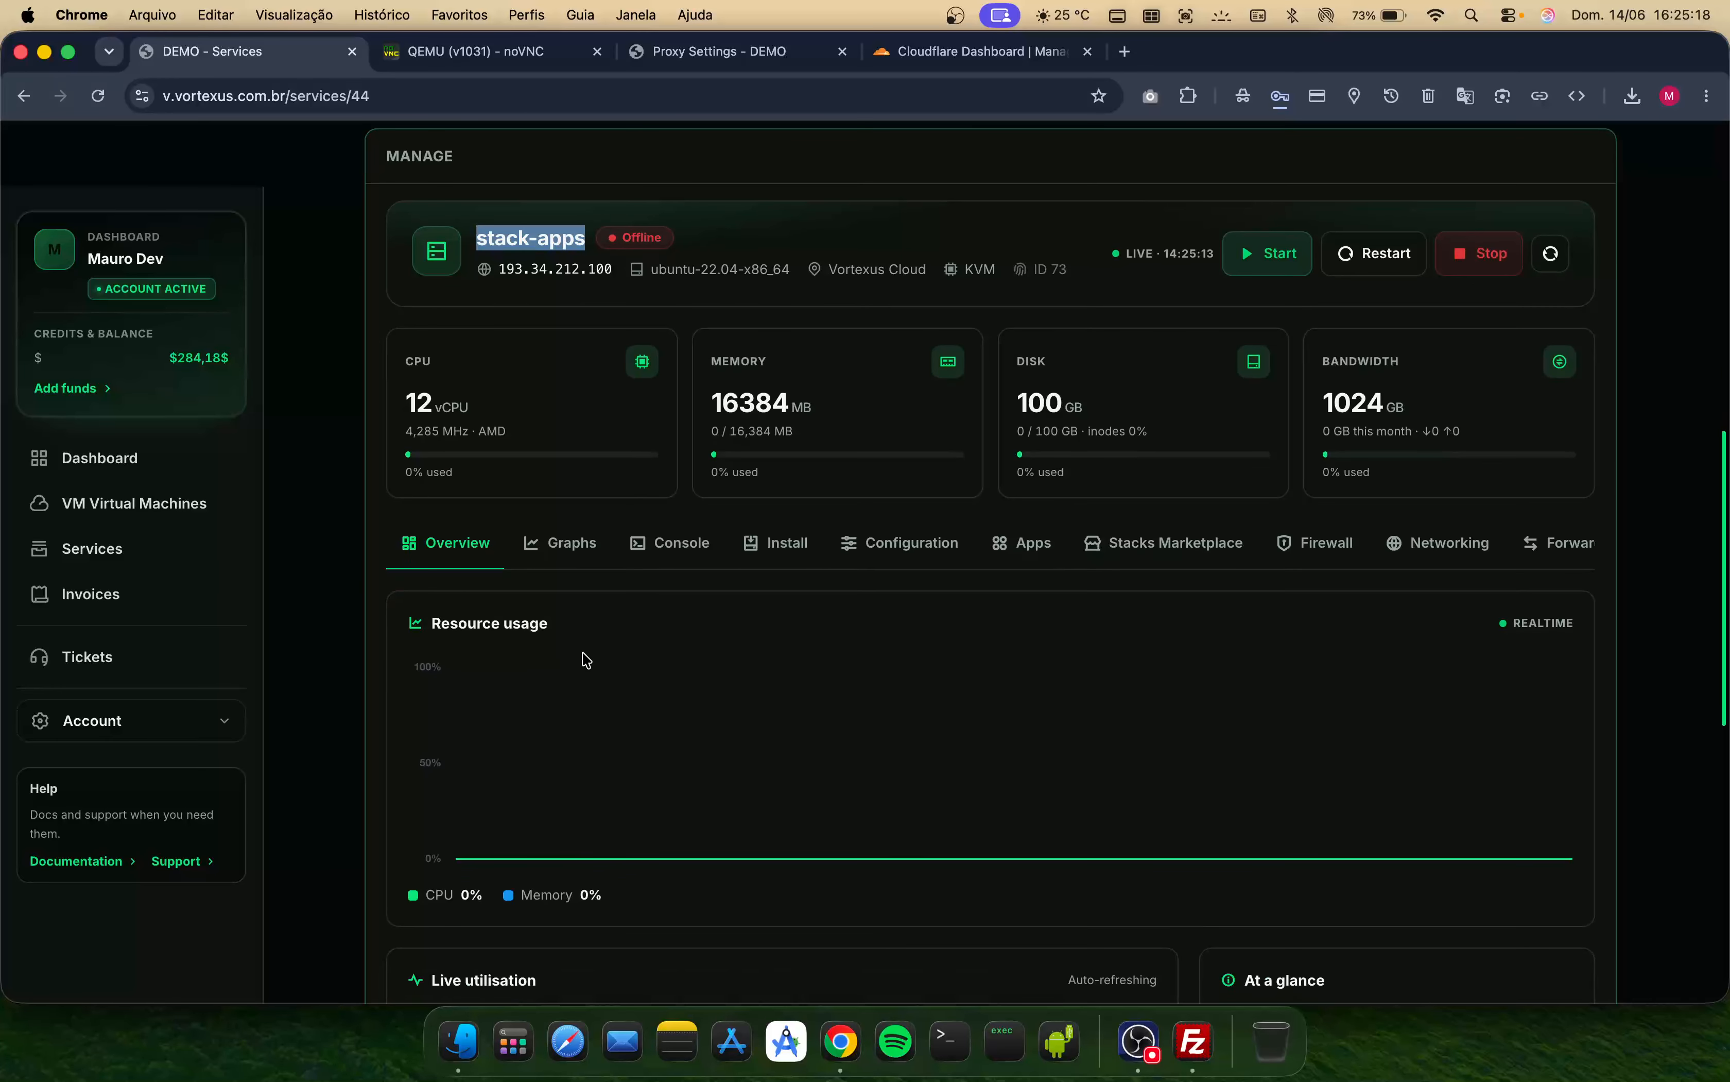
- Open the stack-apps VPS configuration section and refresh it
left_click(493, 52)
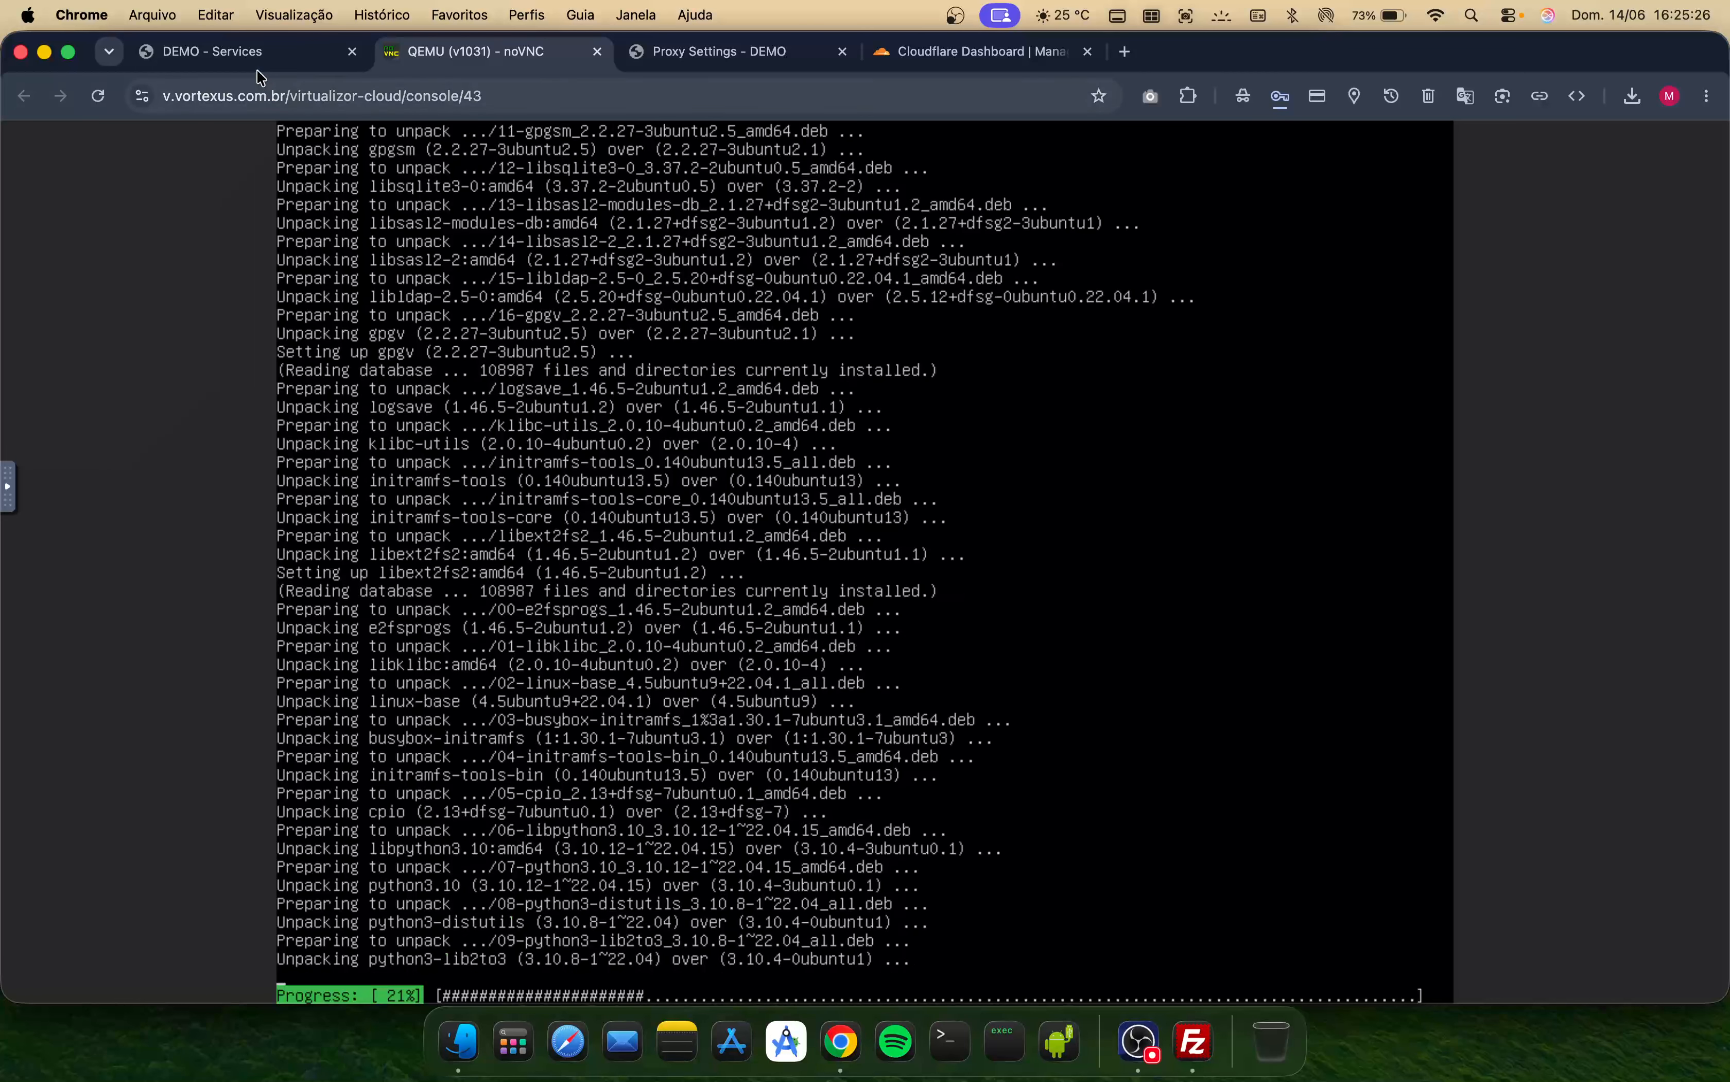
left_click(250, 52)
scroll(501, 716, "up", 1)
left_click(573, 348)
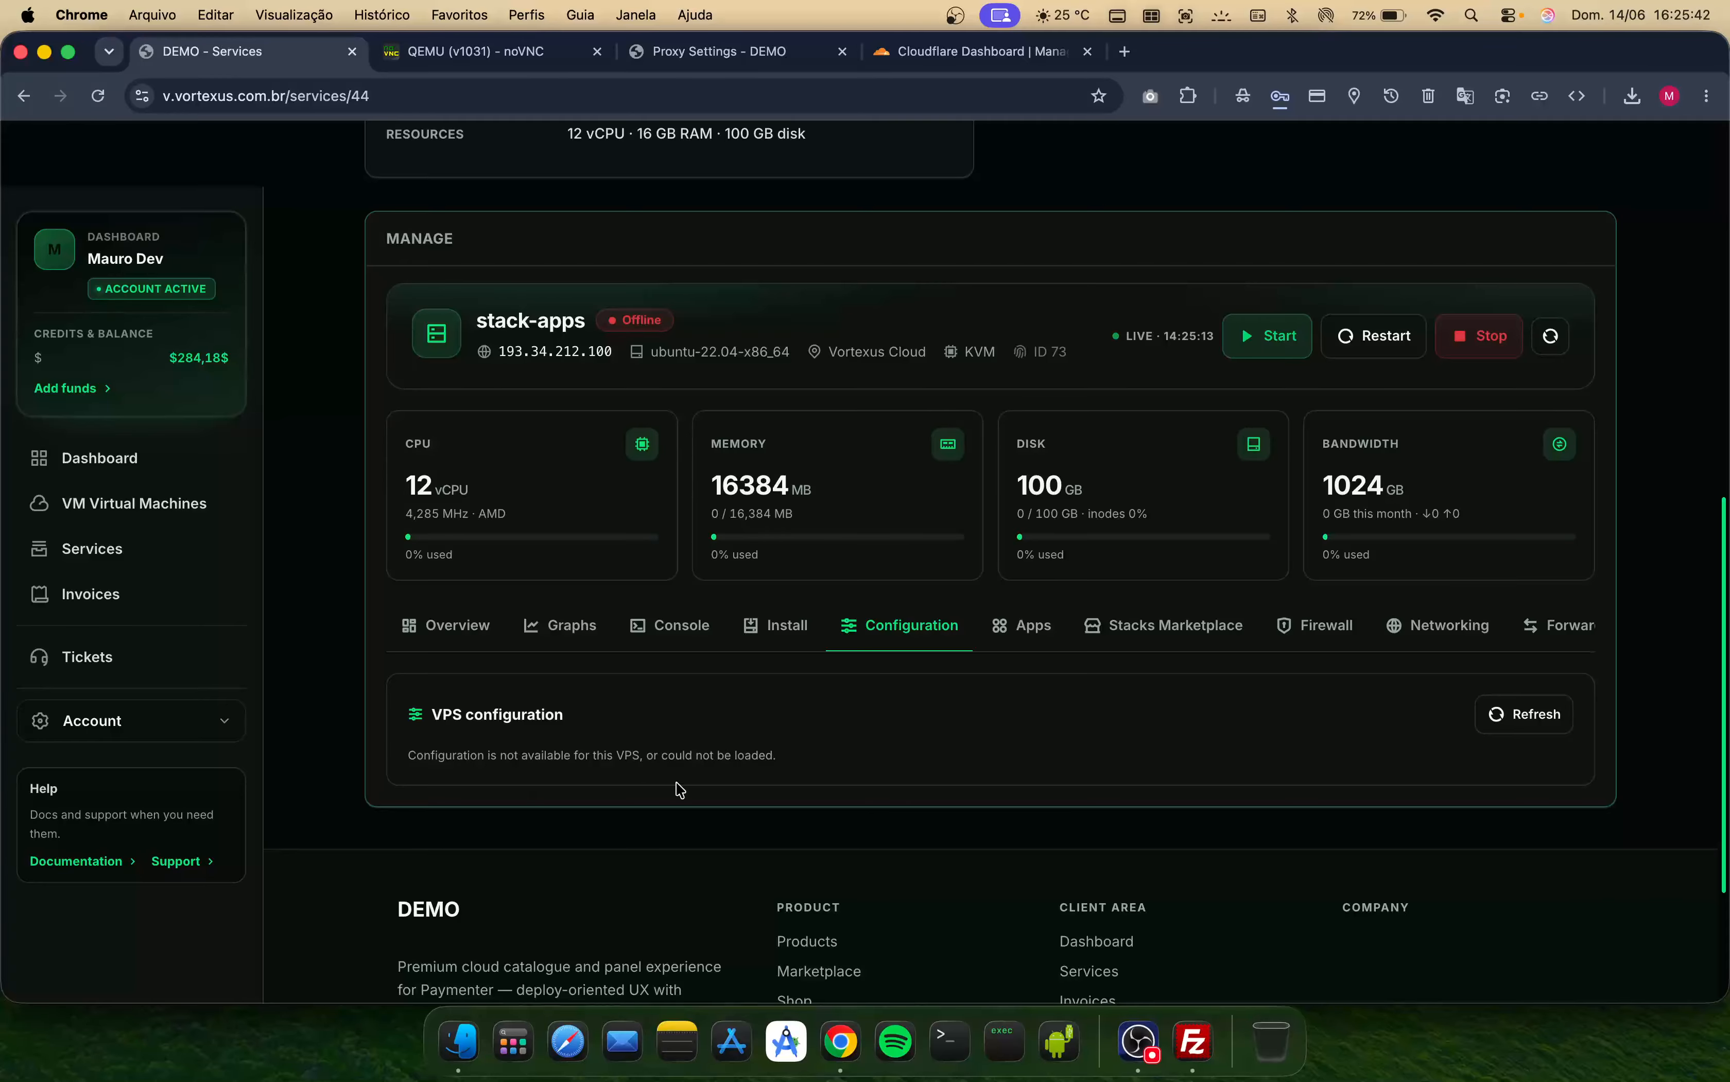
left_click(1521, 714)
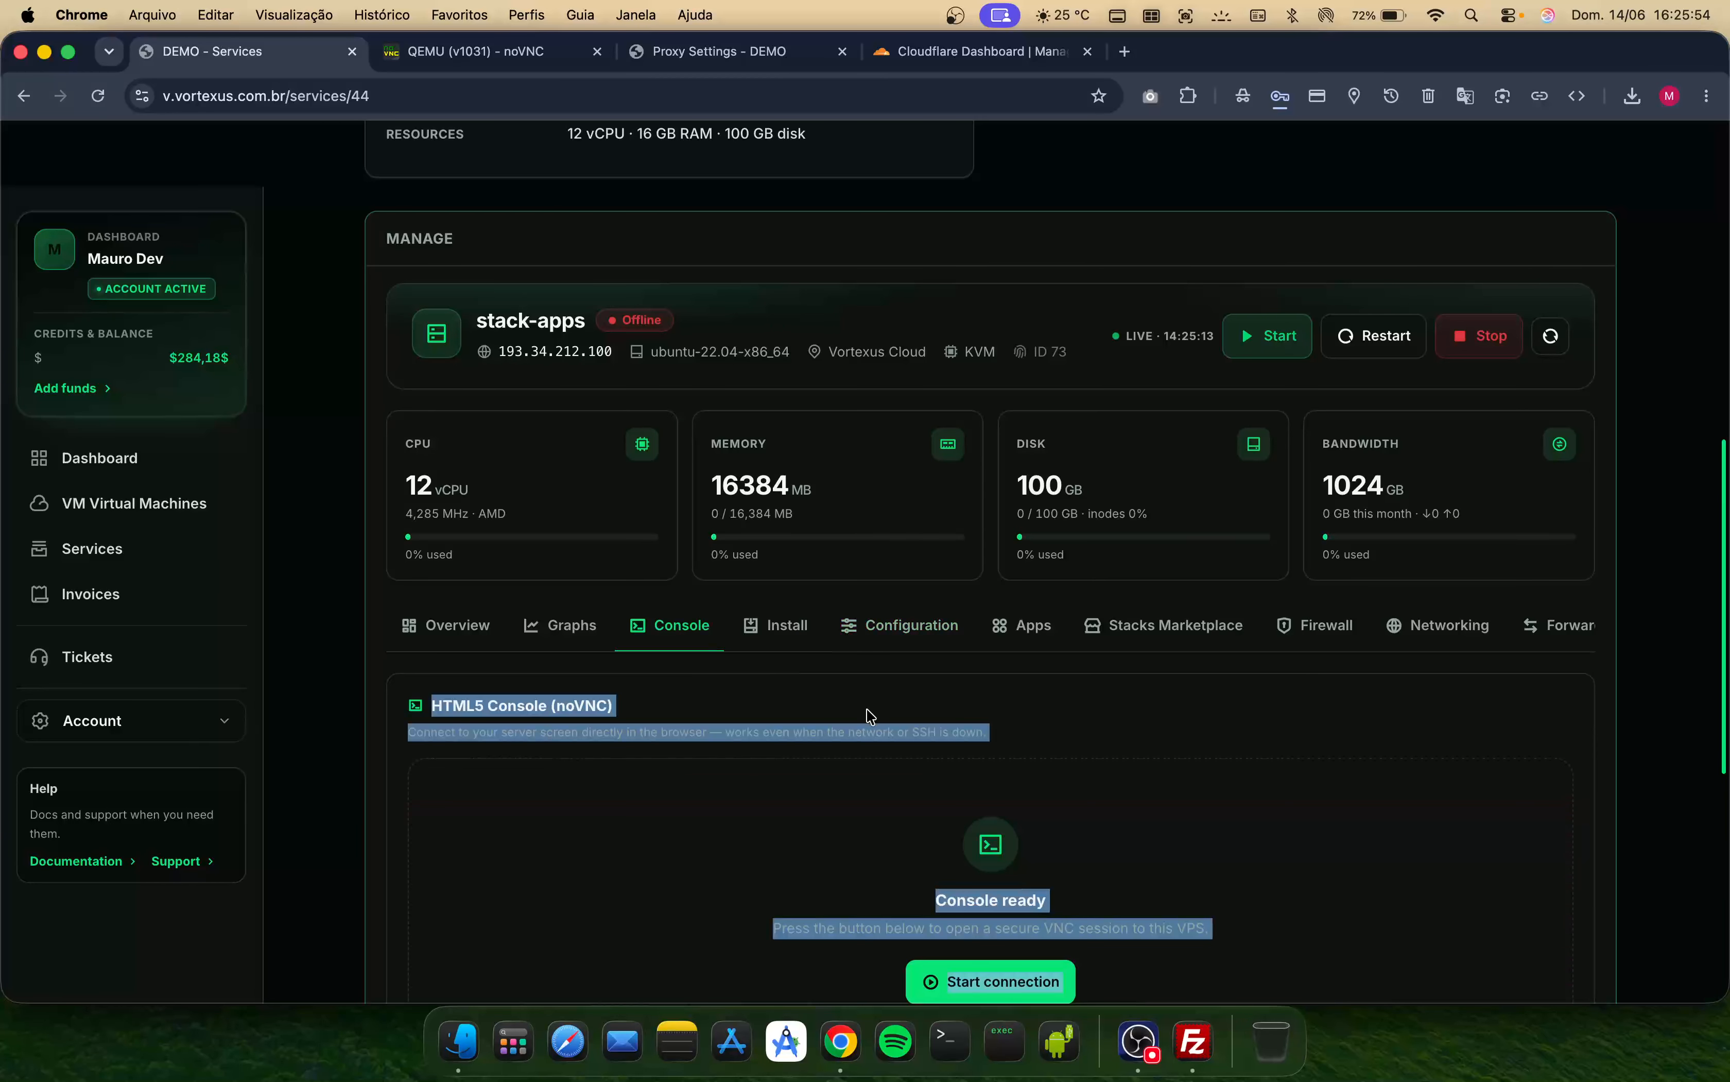
- Start an HTML5 noVNC console connection for the stack-apps server
scroll(903, 837, "down", 3)
left_click(1030, 834)
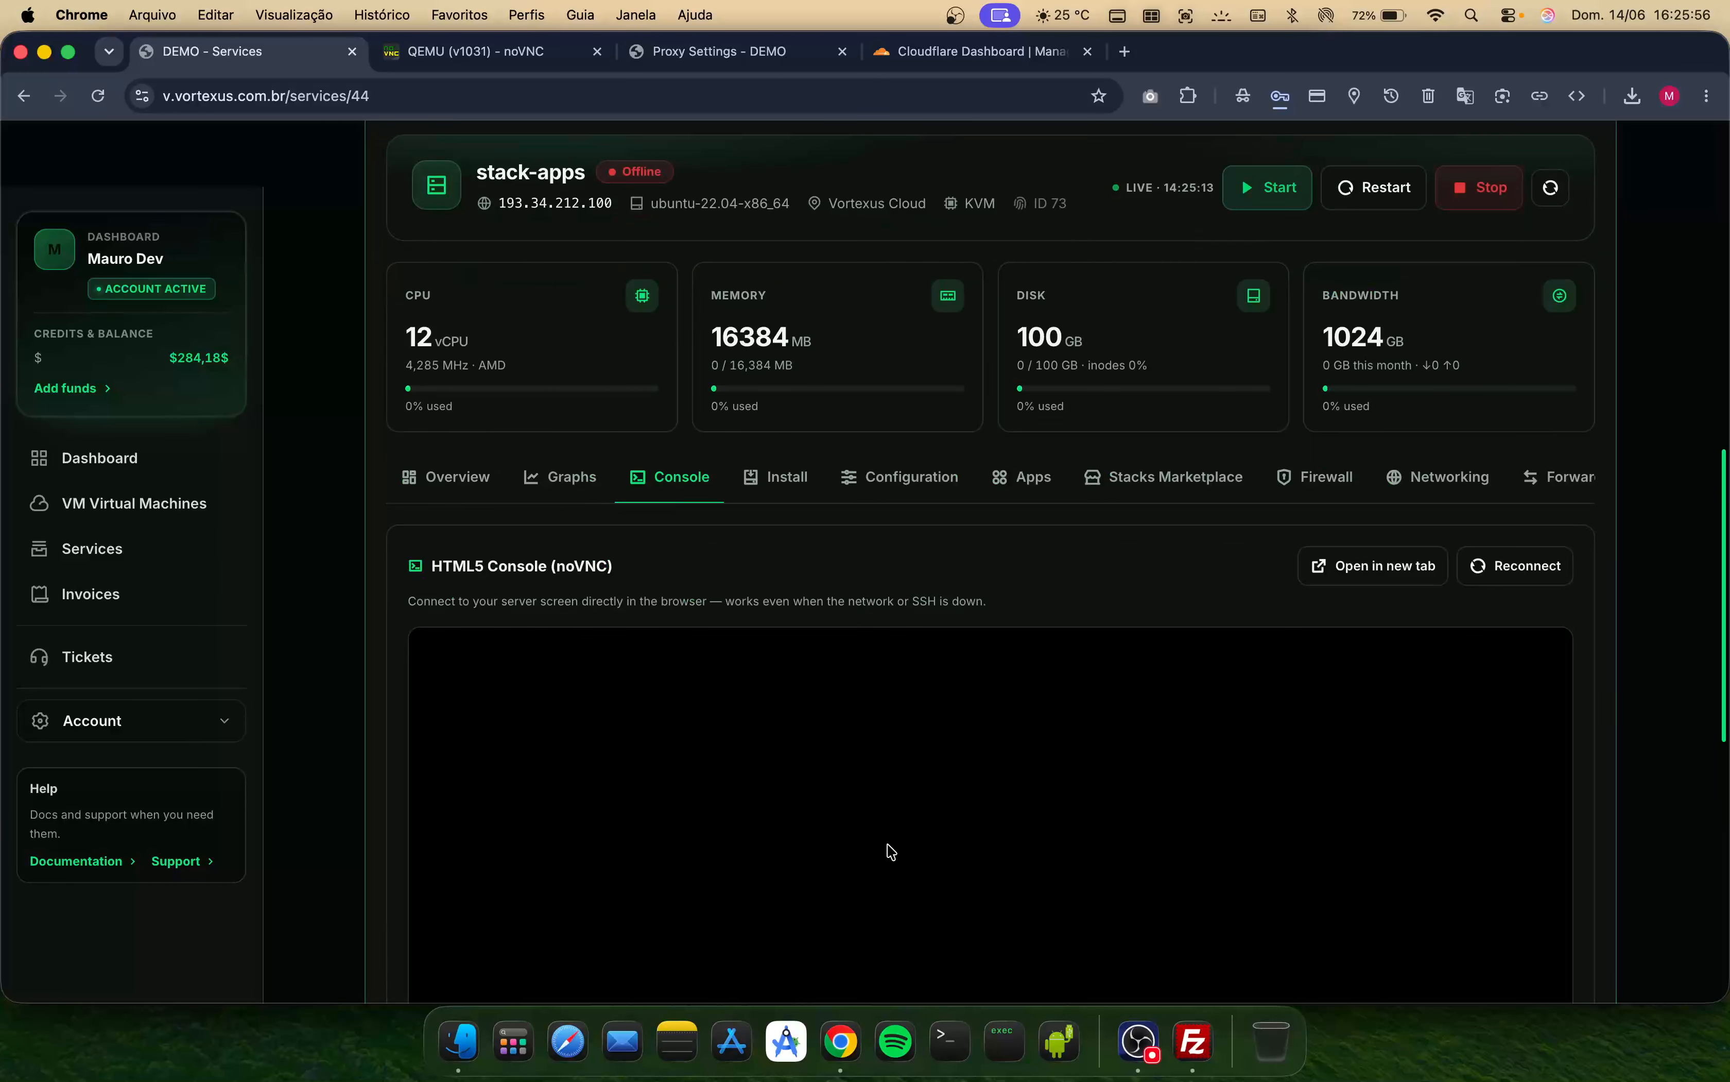
scroll(894, 765, "down", 5)
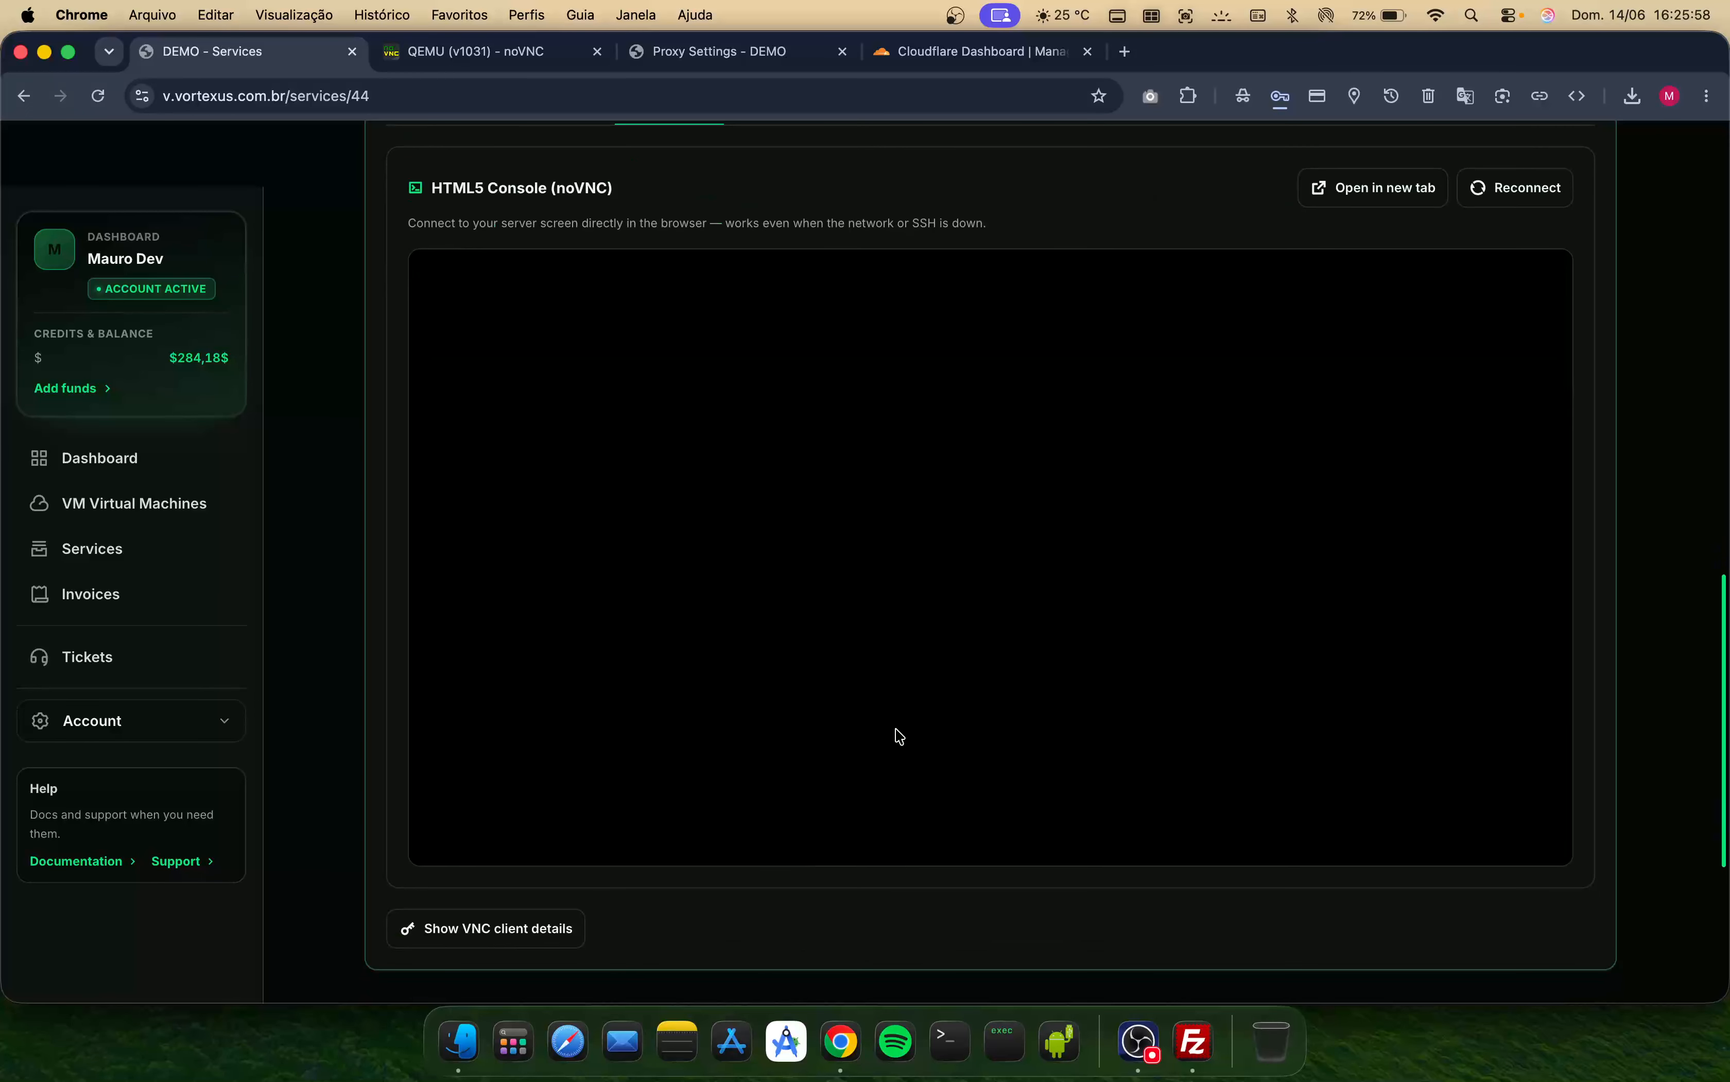
scroll(896, 734, "up", 2)
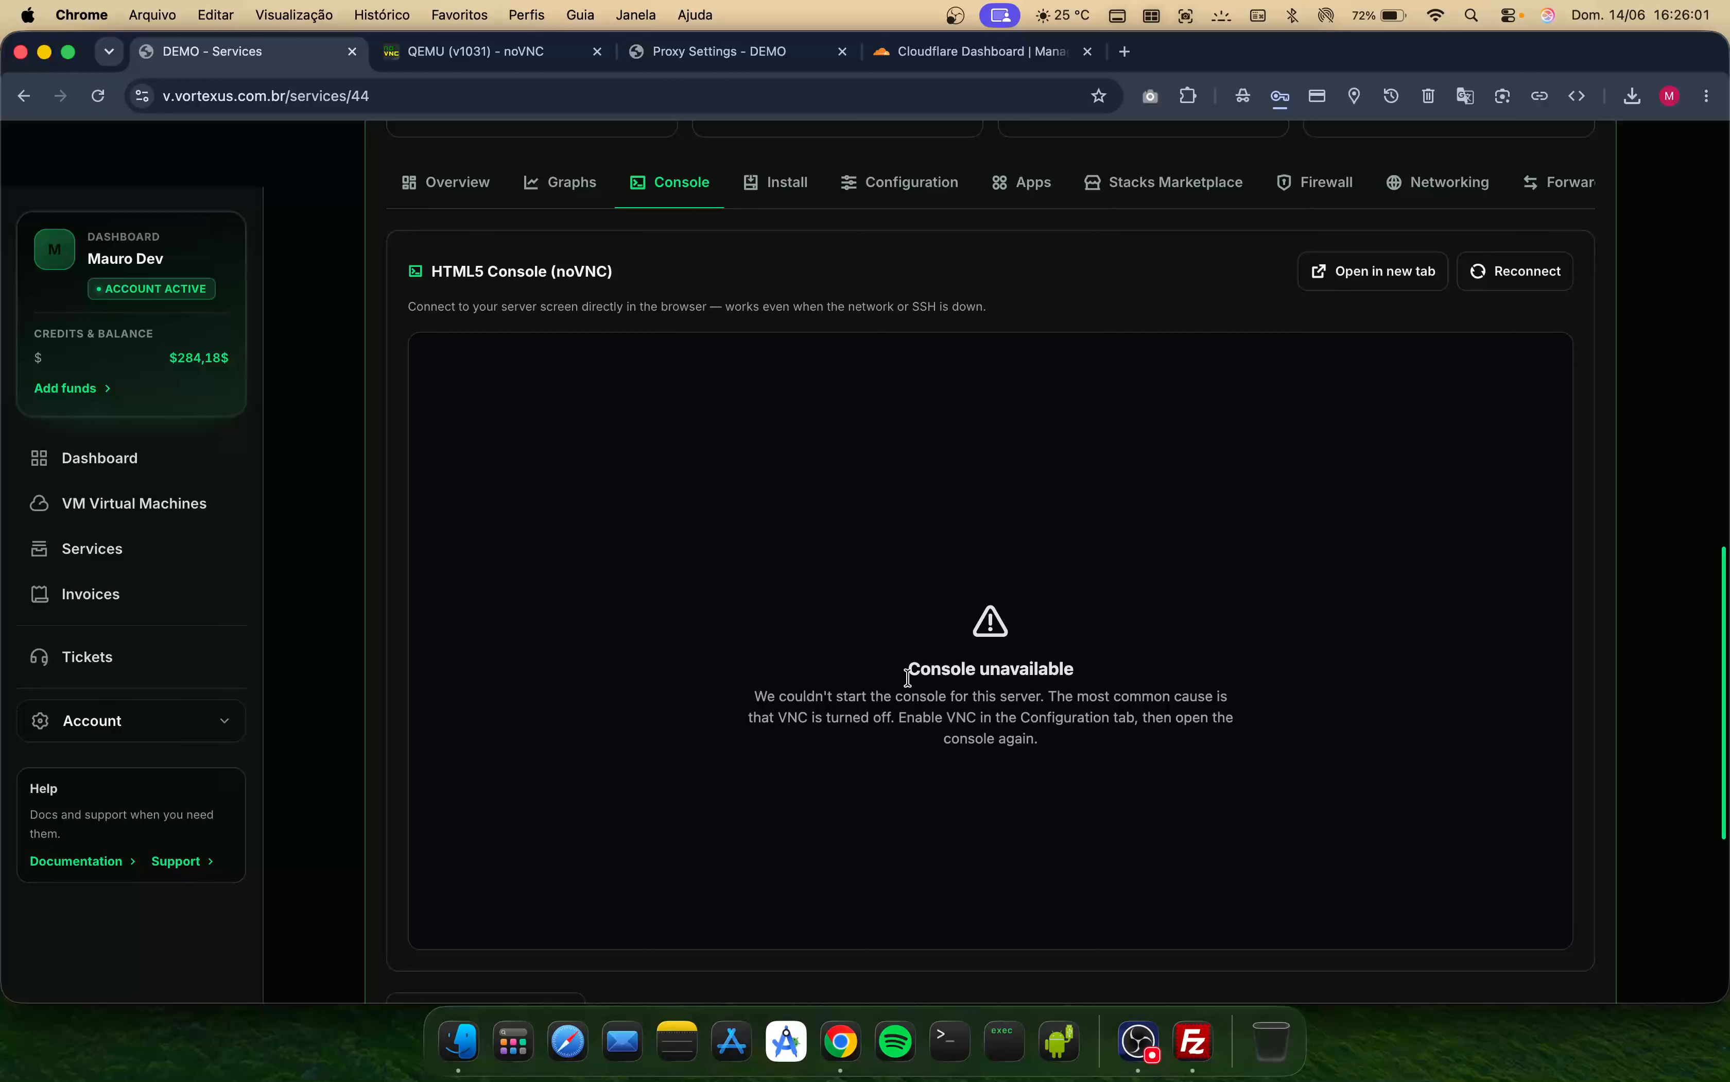
- Show the VNC client details below the stack-apps console
left_click_drag(908, 675, 1118, 684)
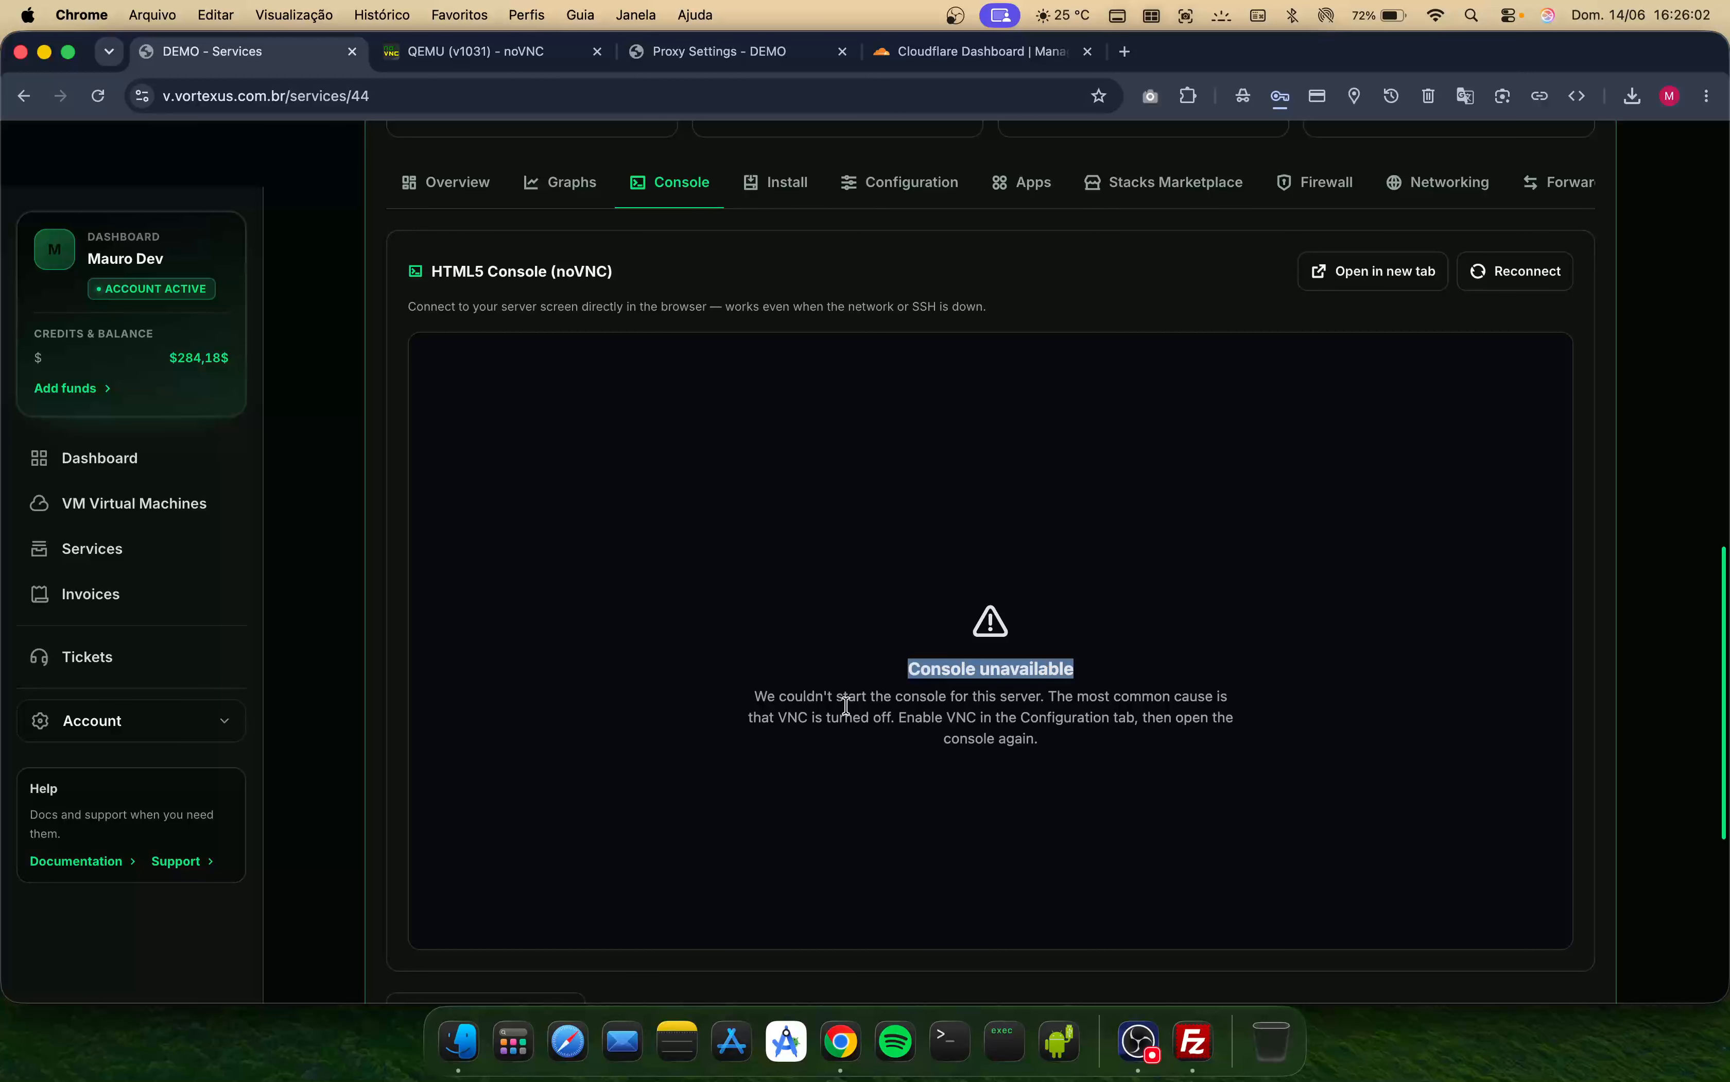
left_click(753, 697)
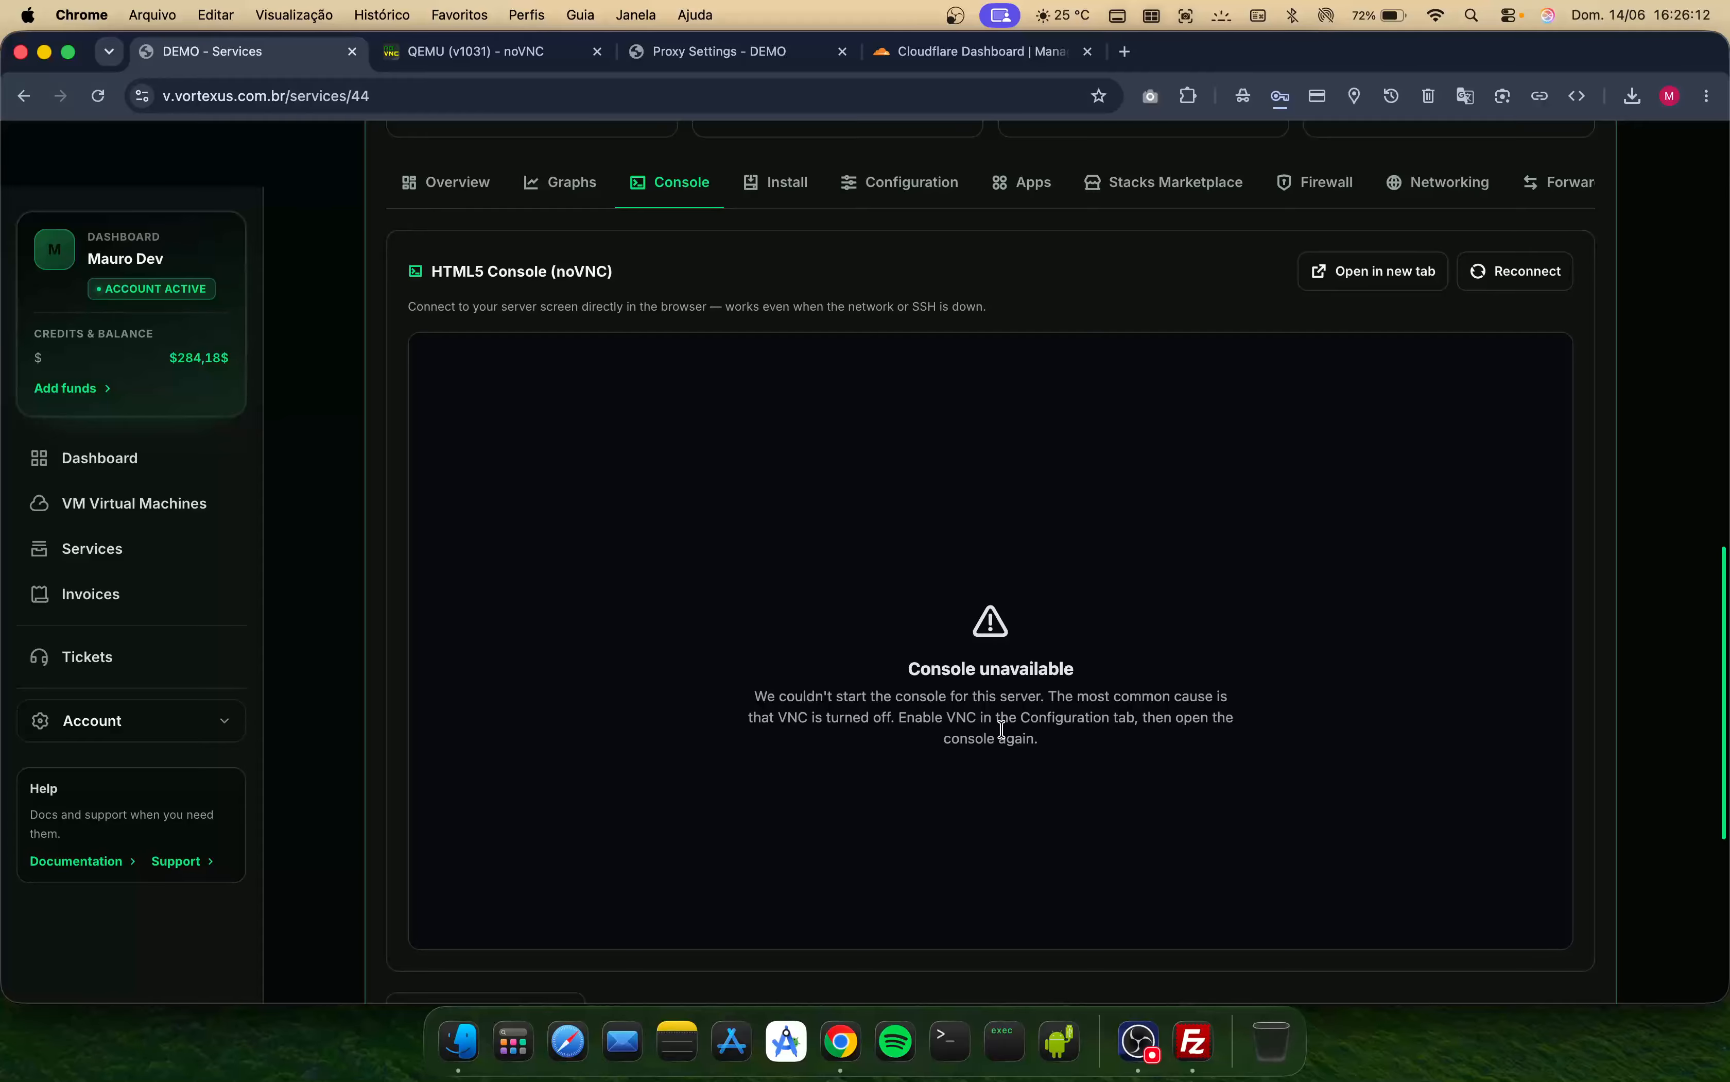
scroll(1001, 728, "down", 4)
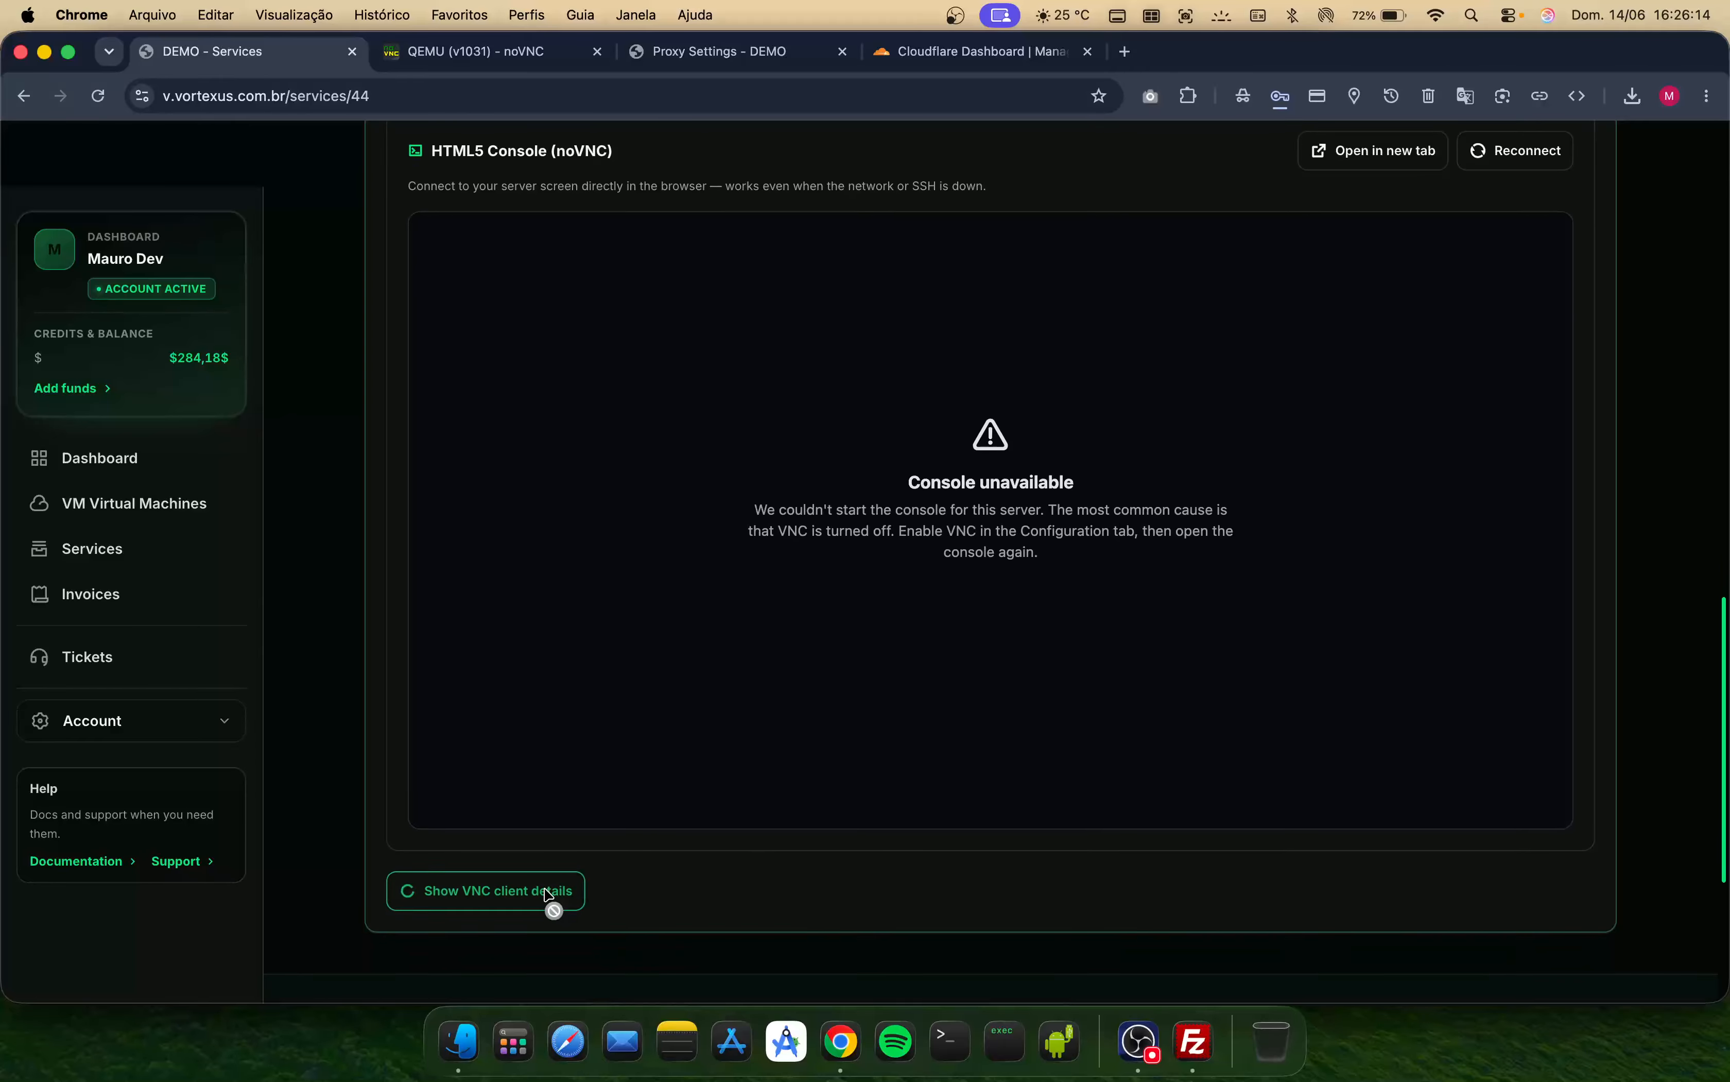
left_click(550, 900)
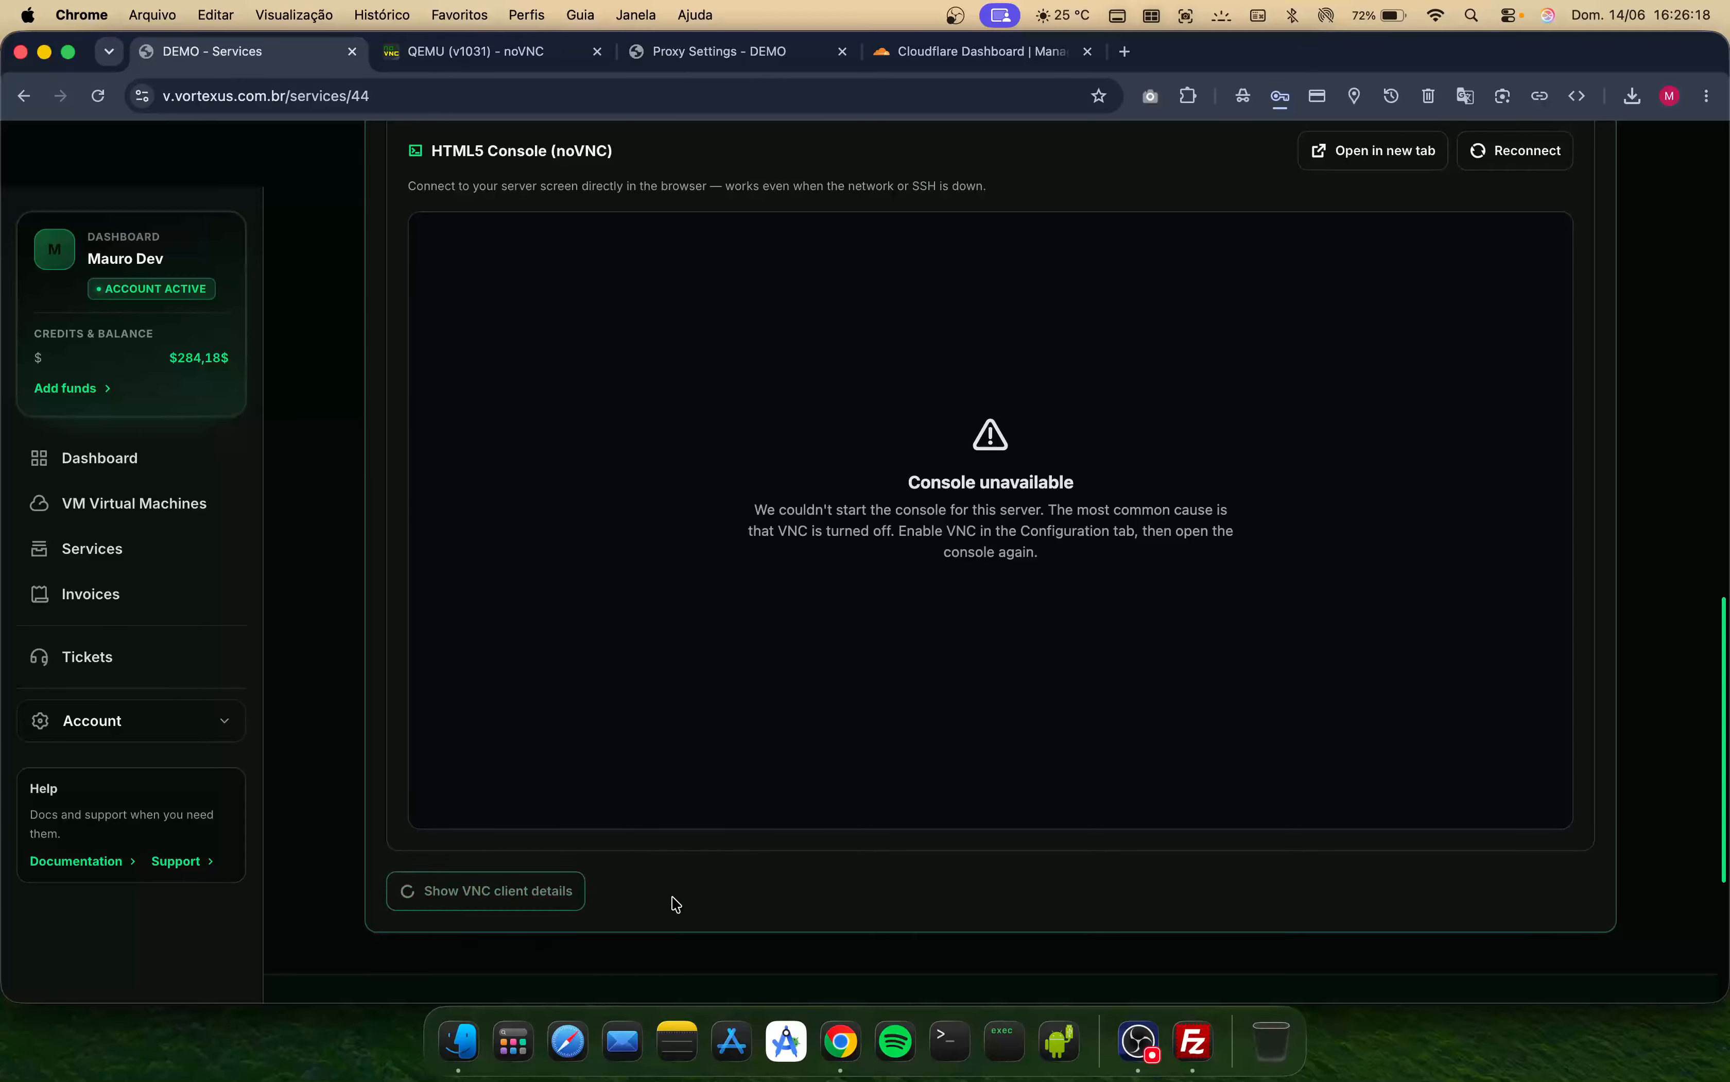
scroll(676, 886, "up", 12)
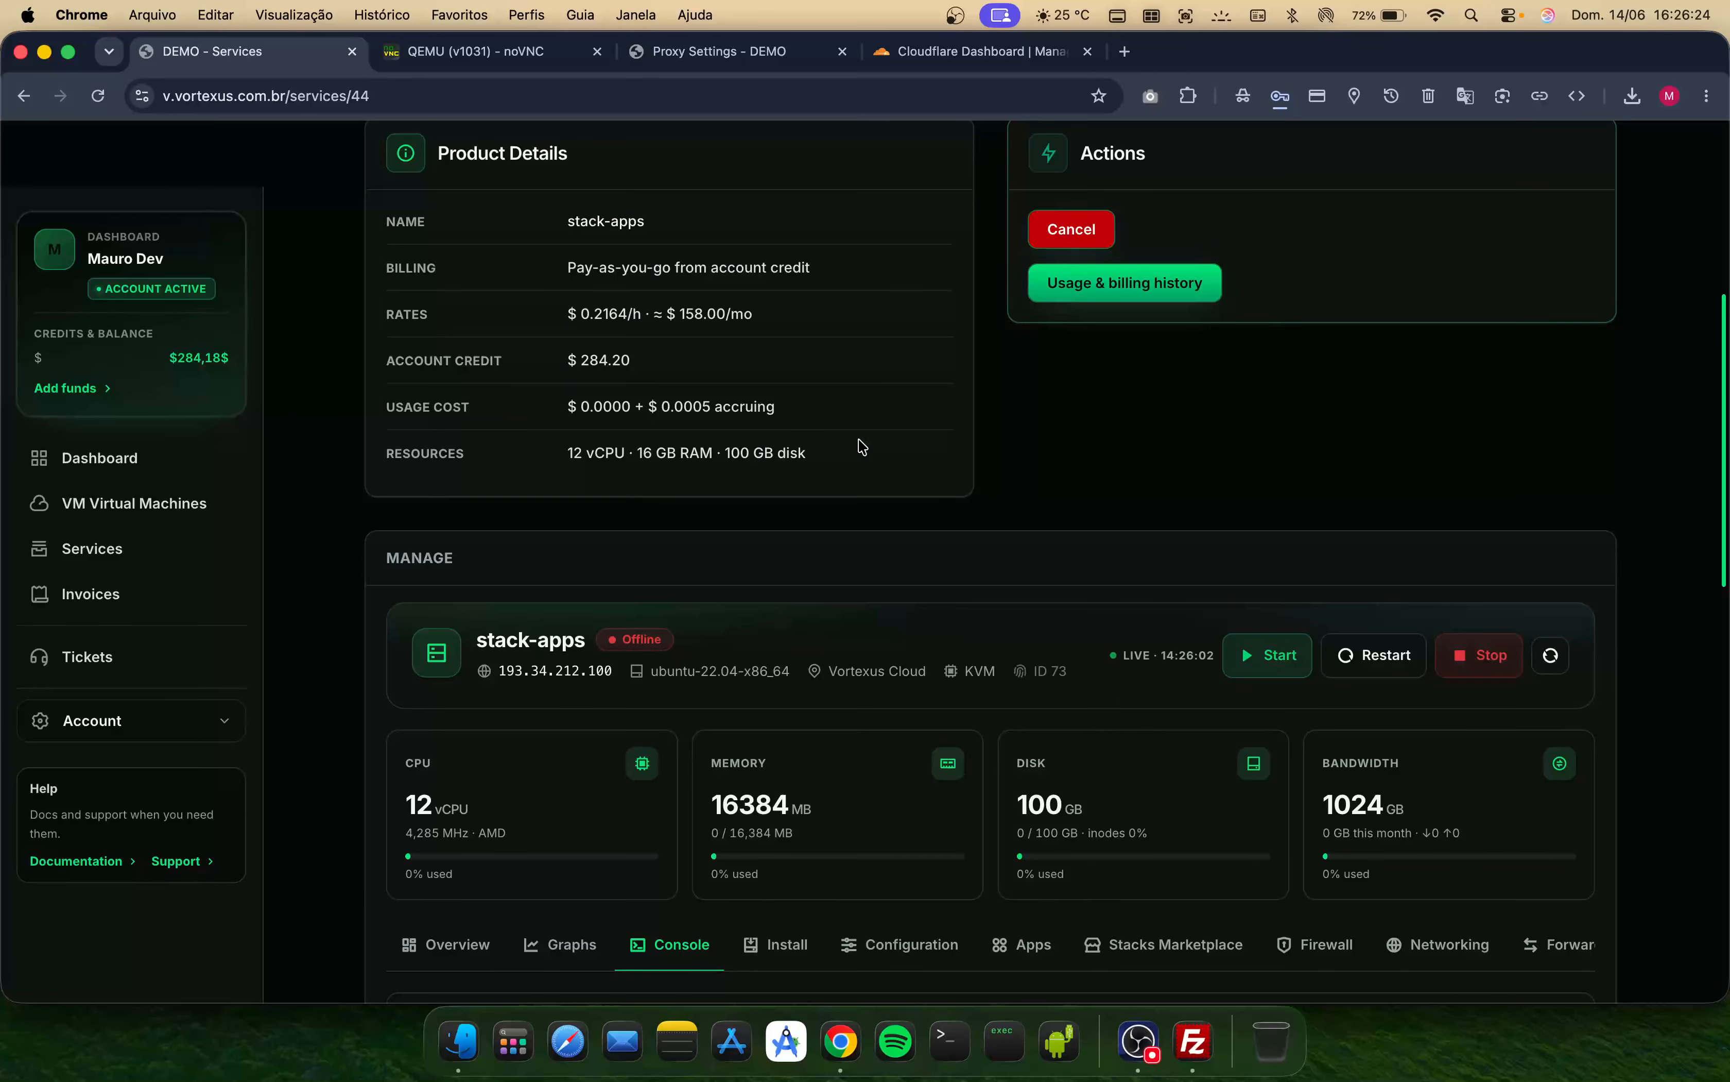
- Check the package upgrade progress in the noVNC console tab
scroll(823, 465, "up", 4)
scroll(708, 526, "down", 5)
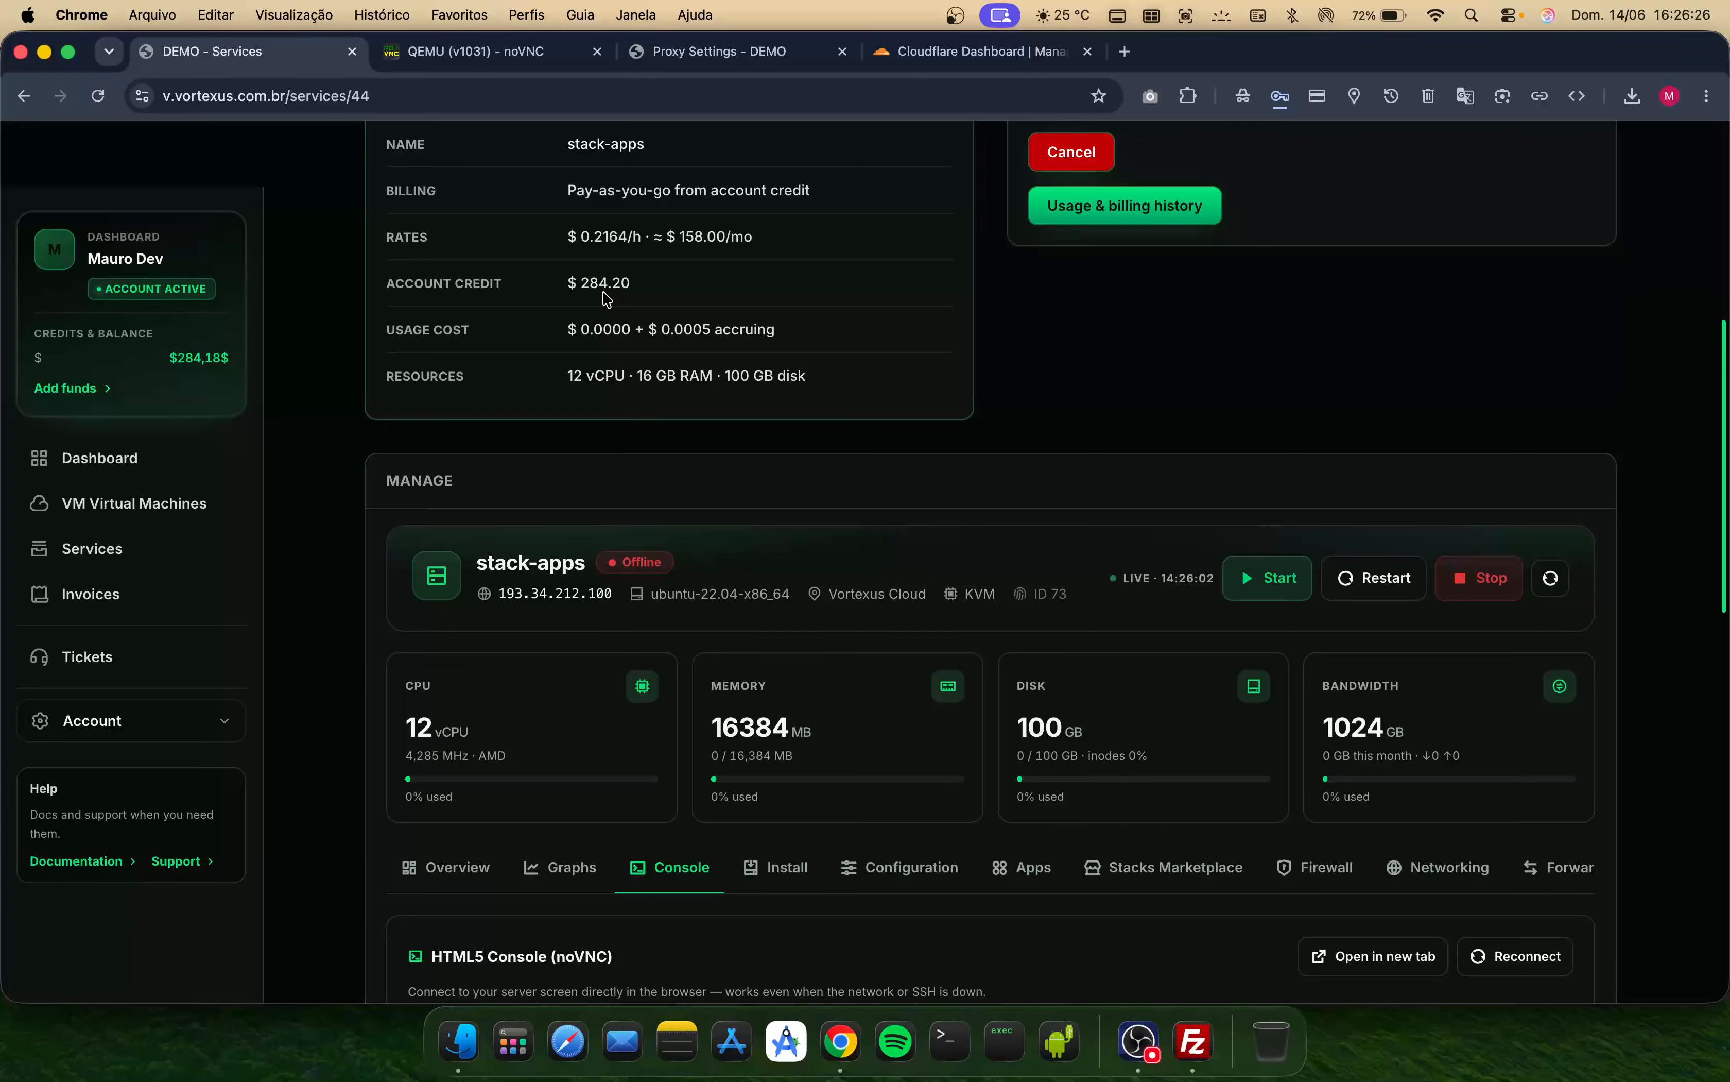
scroll(758, 716, "down", 1)
left_click(466, 60)
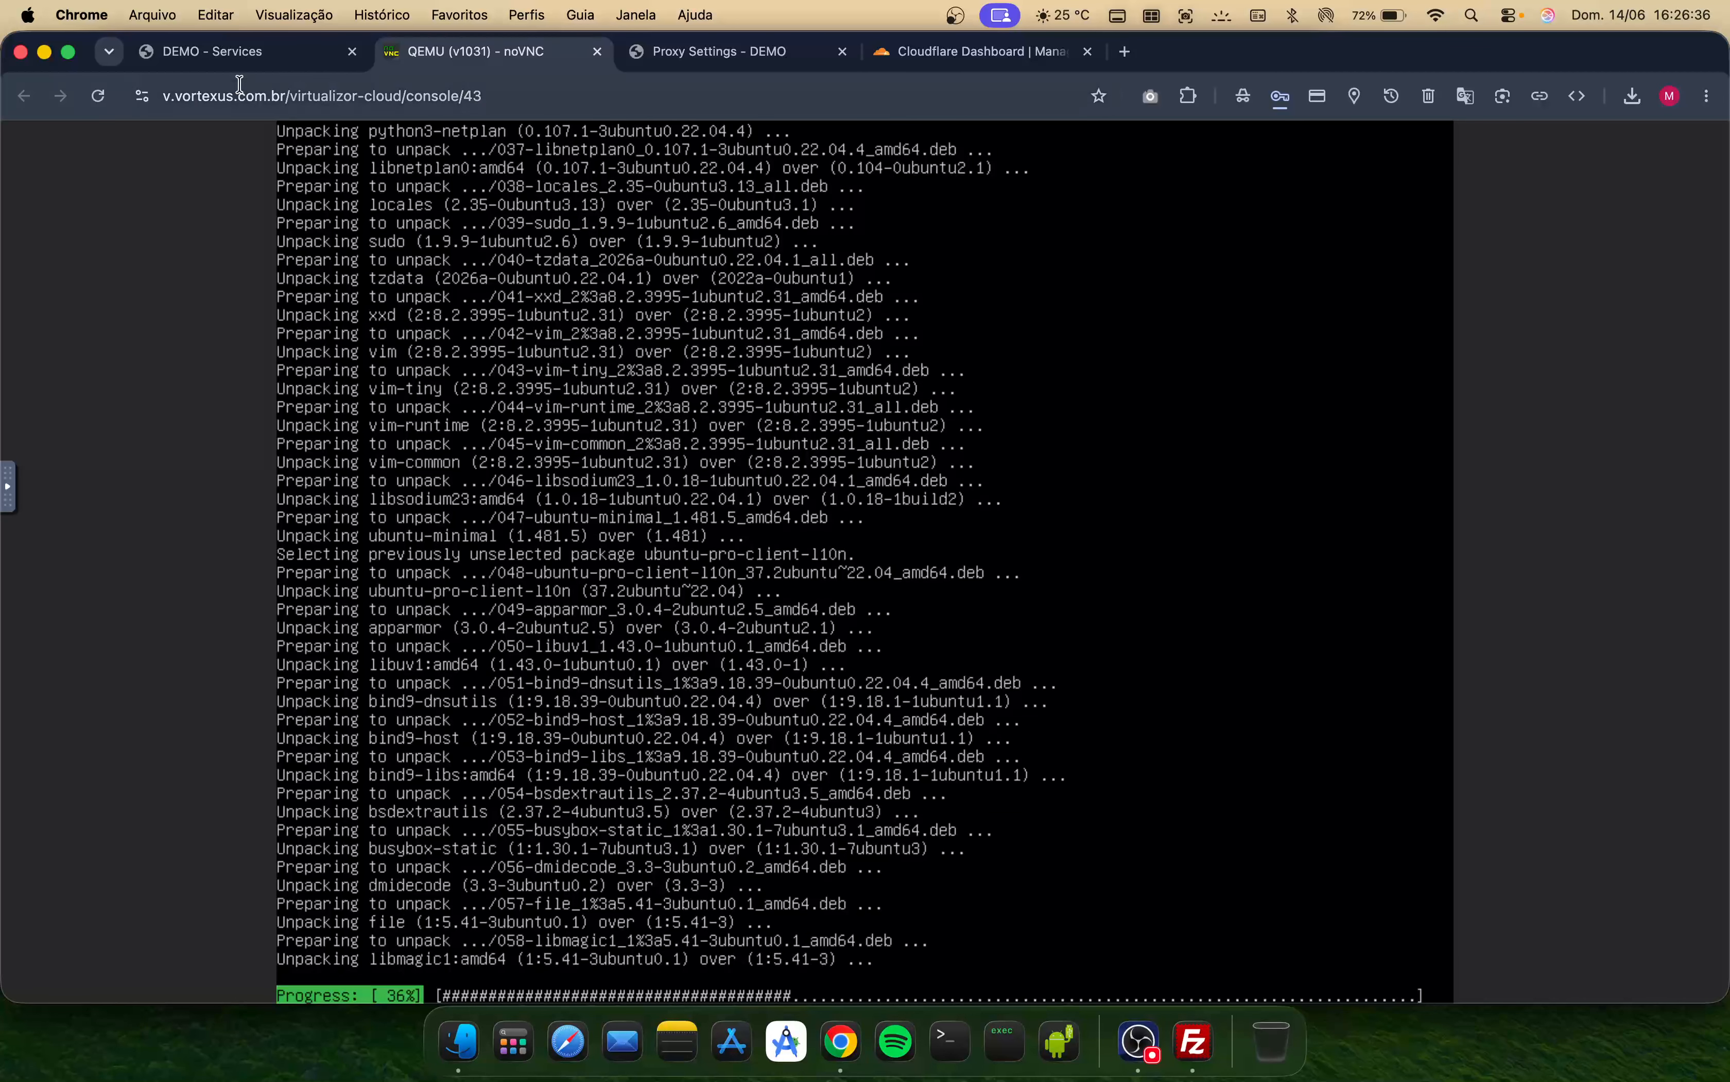
left_click(225, 57)
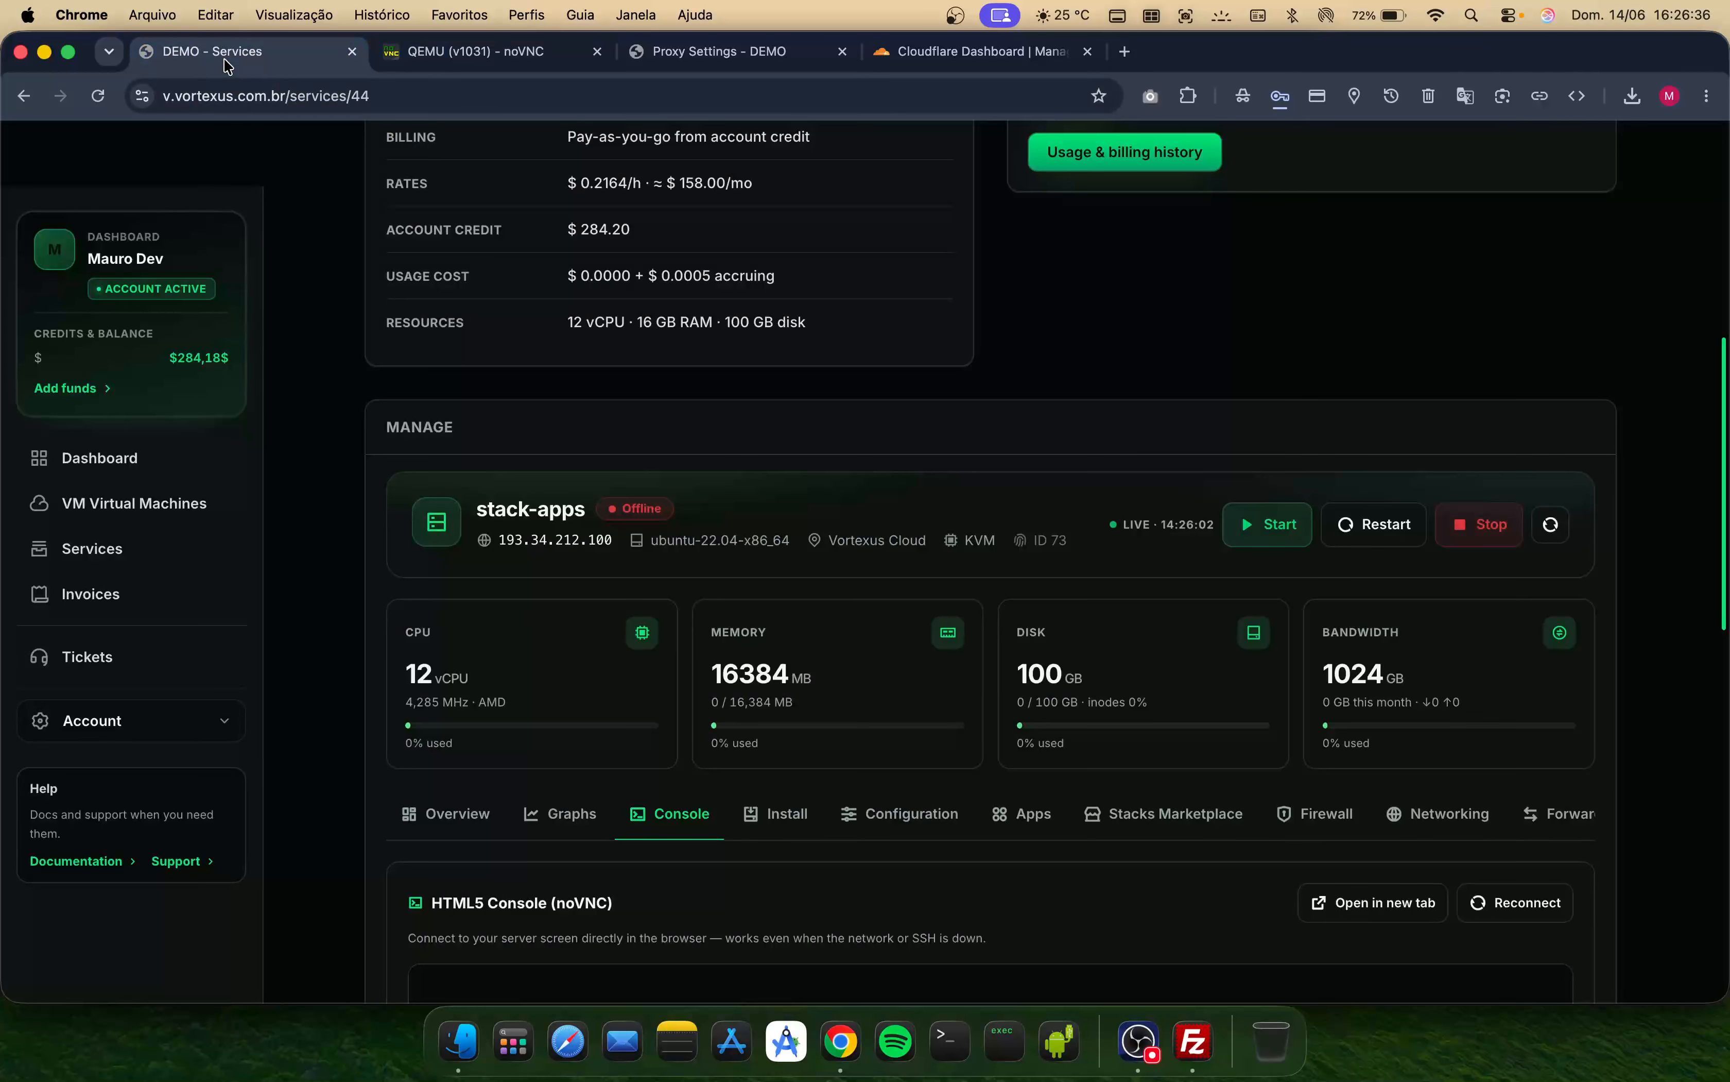
- Open the edge-proxy-server service from the services list and review its details
left_click(158, 540)
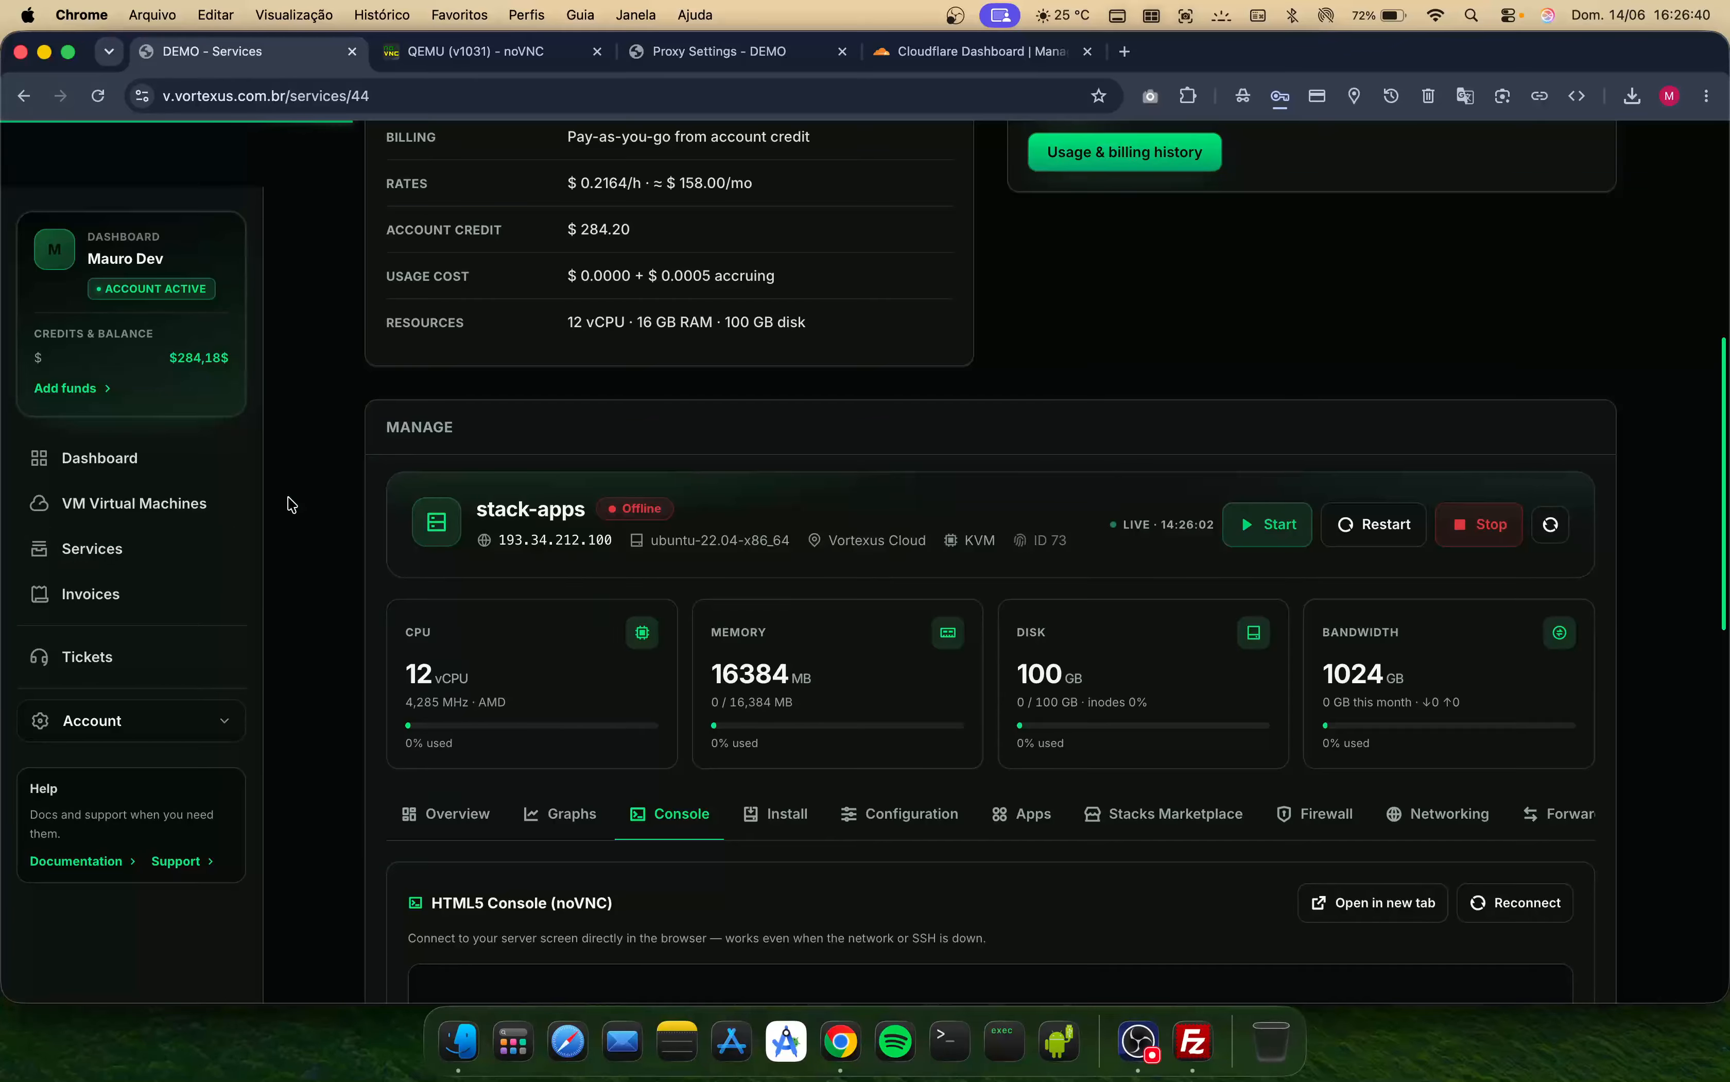
left_click(516, 52)
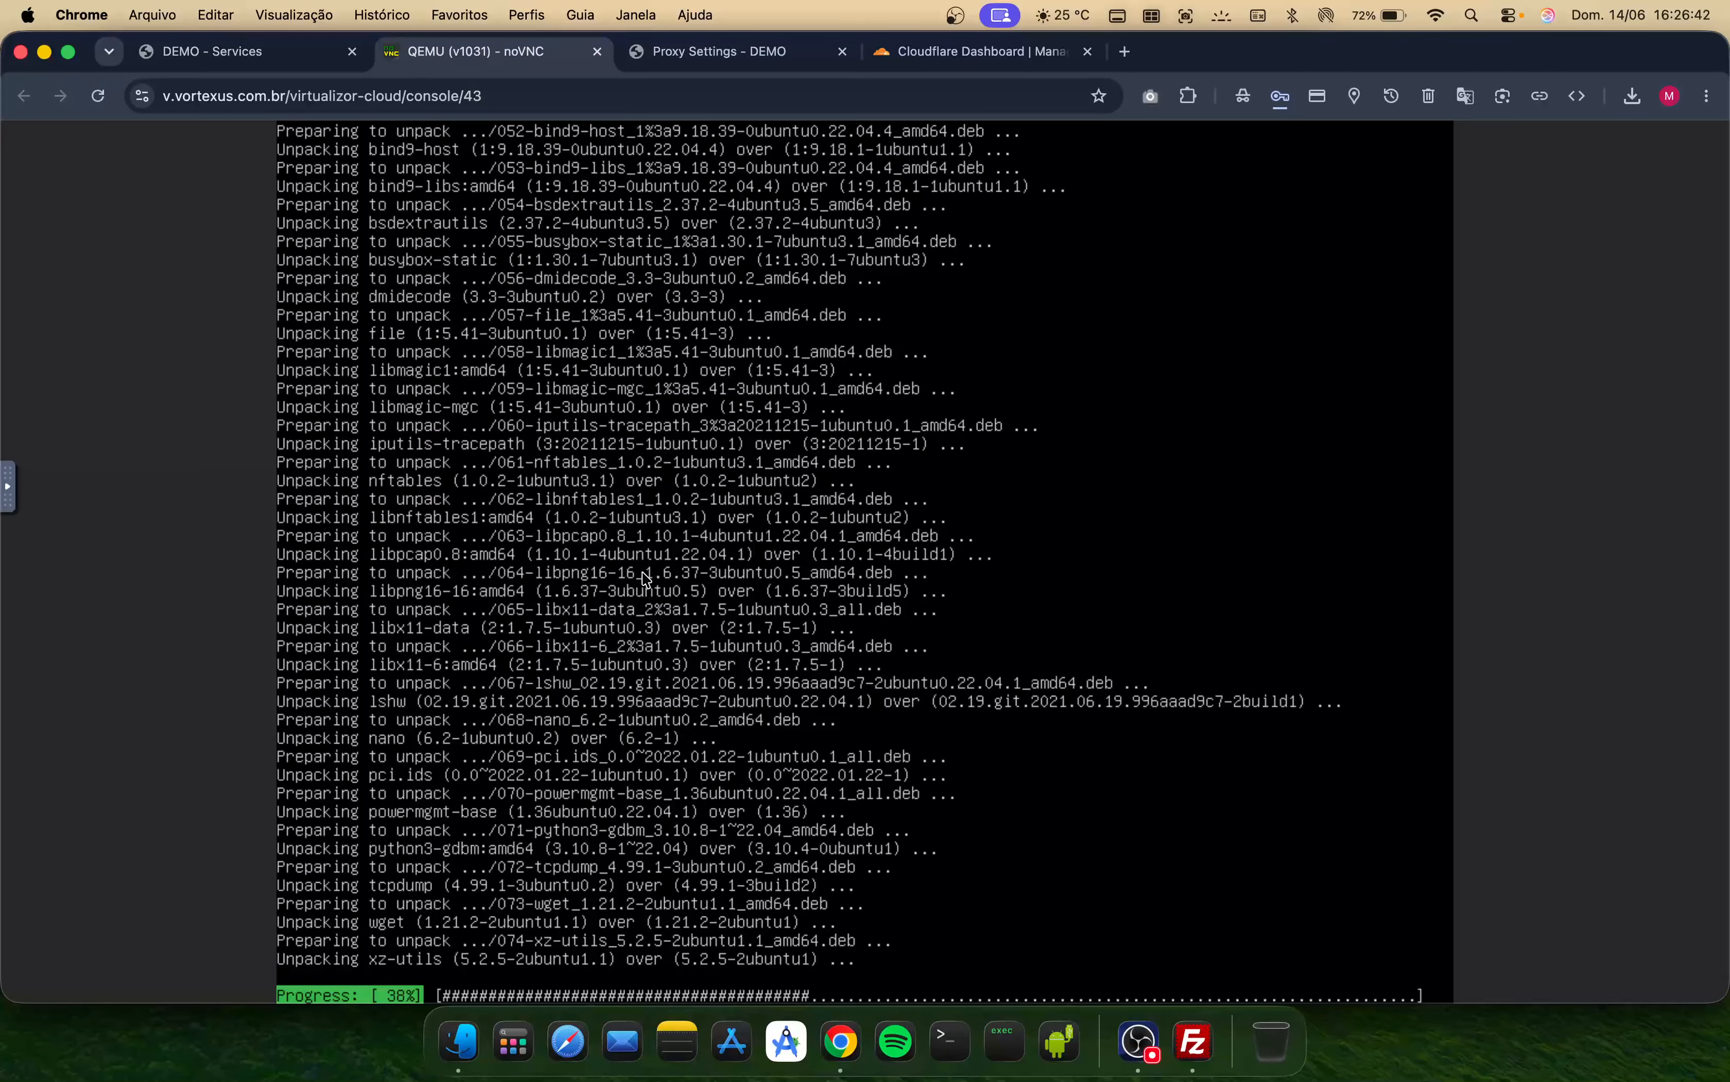
left_click(254, 62)
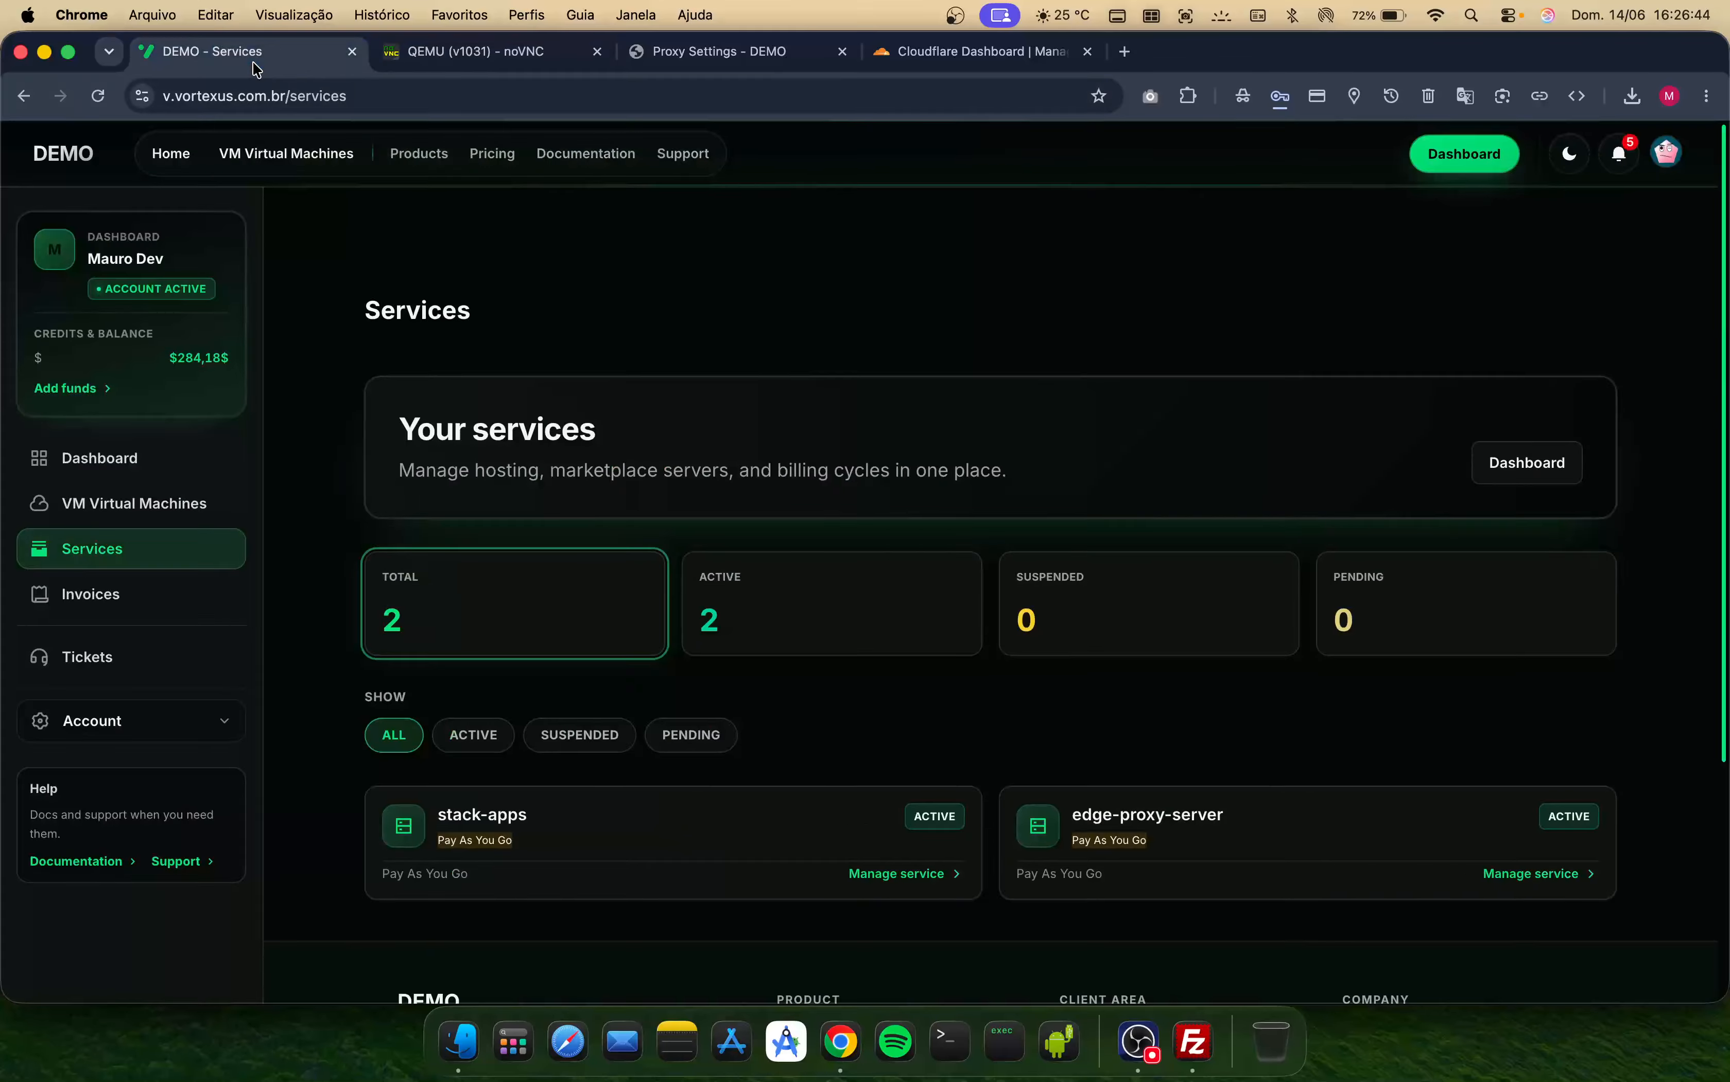
scroll(857, 784, "down", 2)
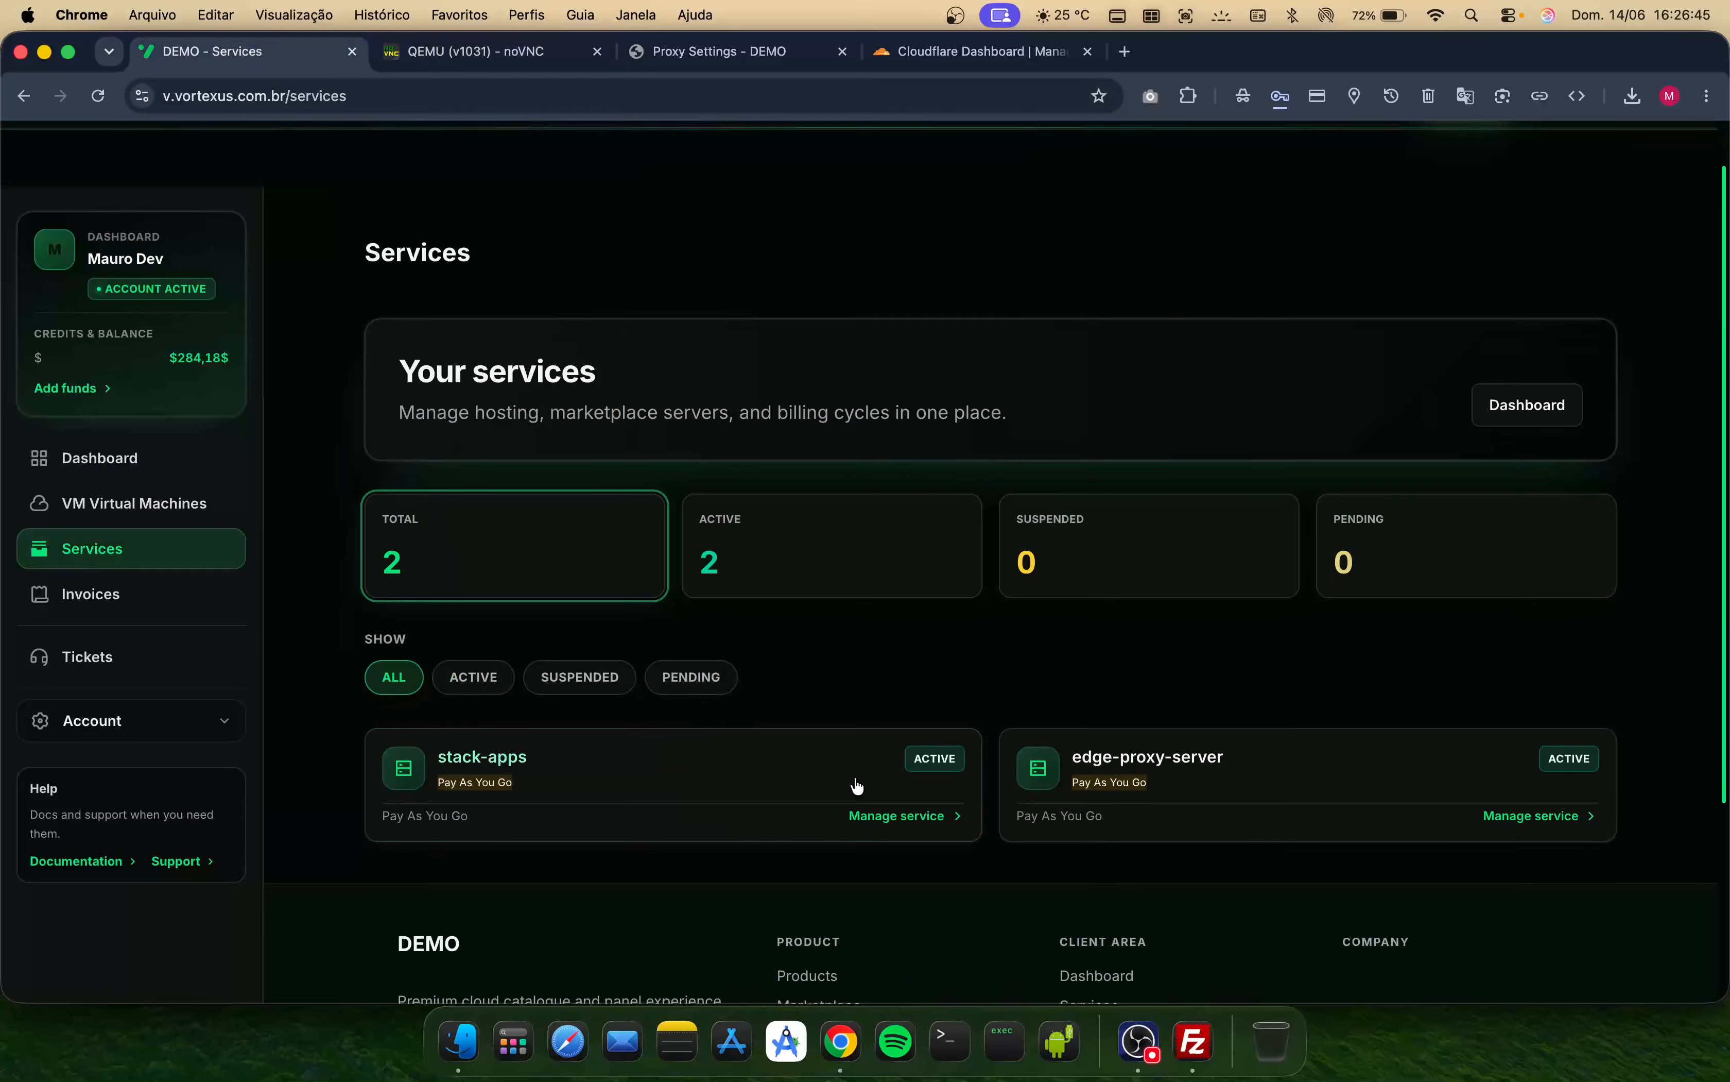
left_click(1546, 807)
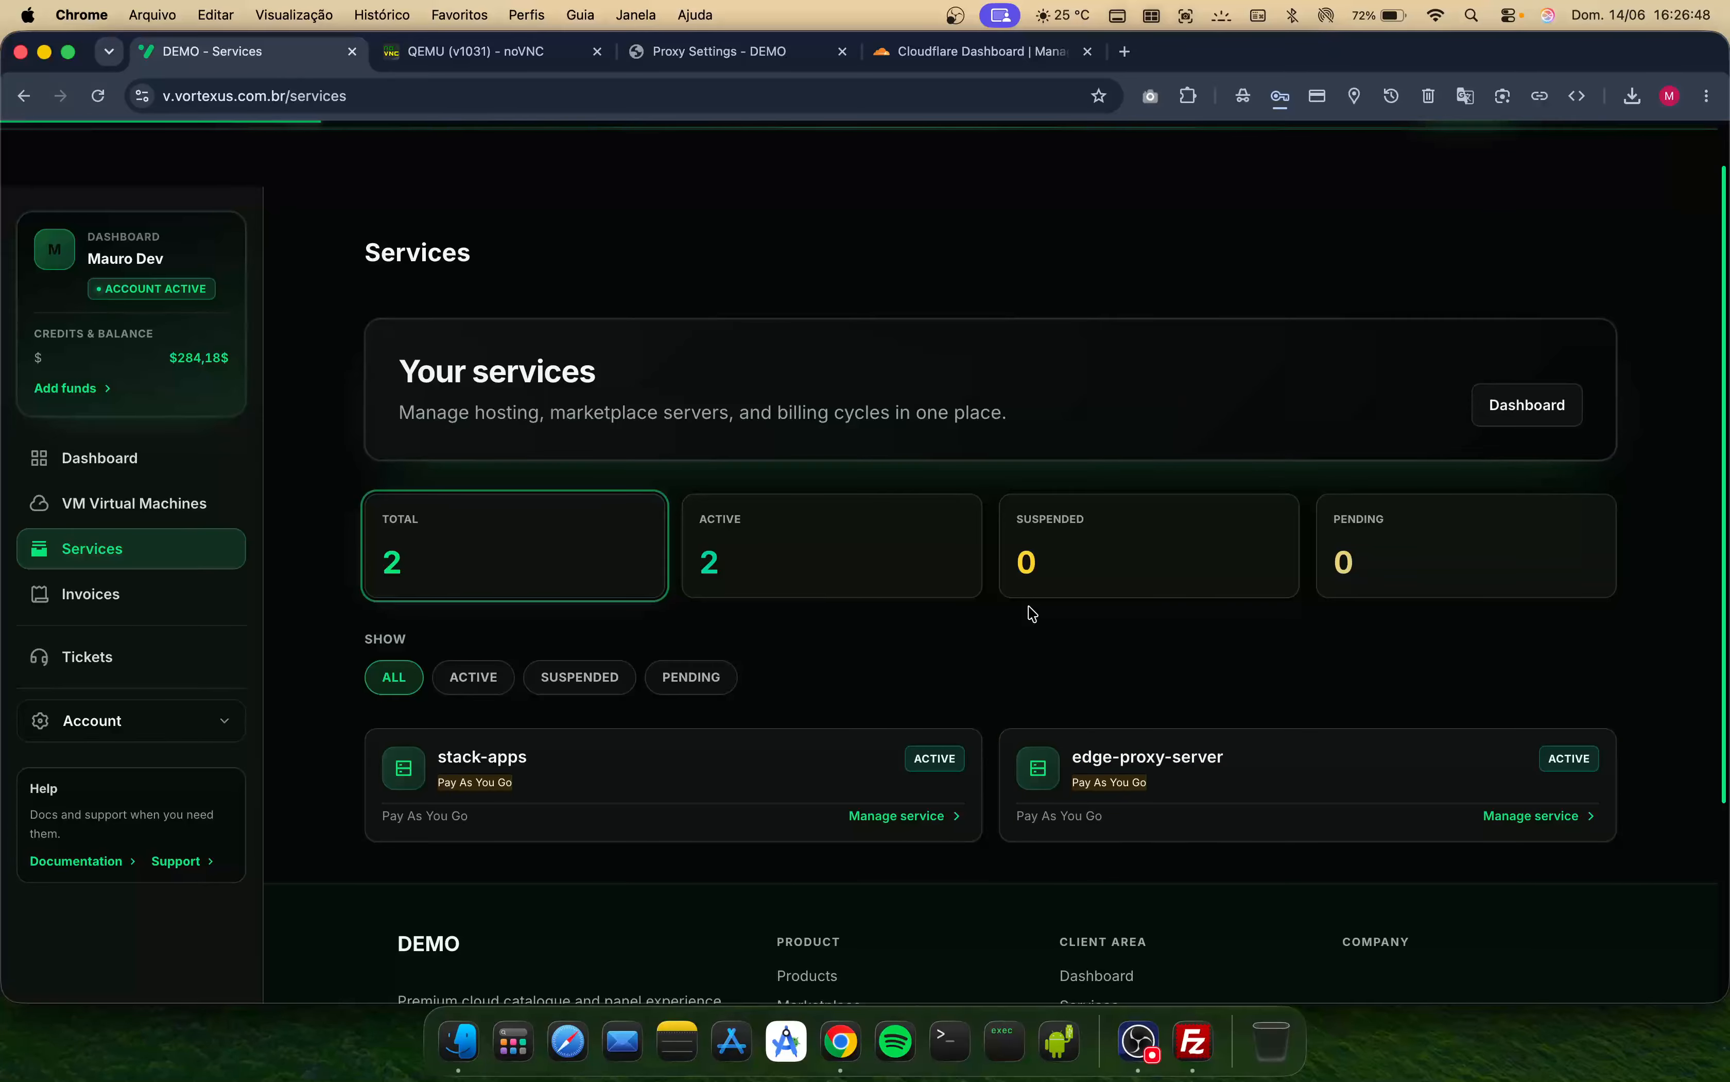
scroll(1033, 614, "up", 2)
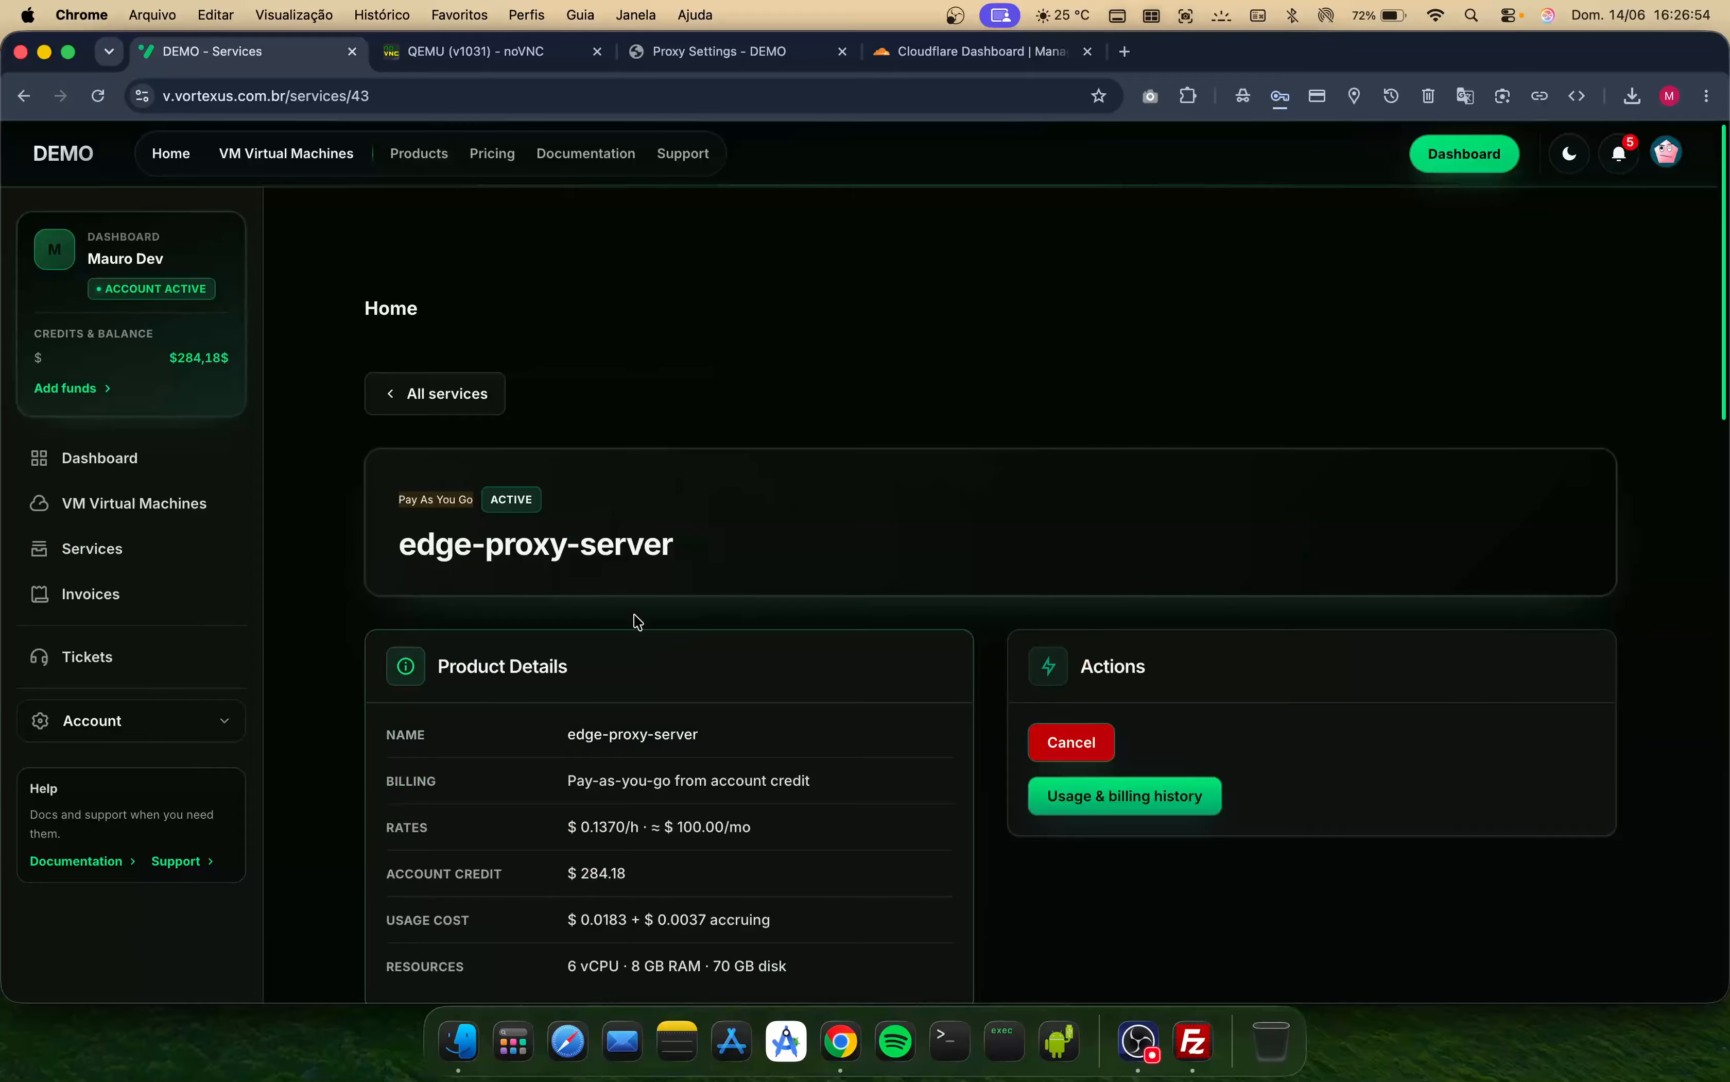
scroll(632, 701, "down", 5)
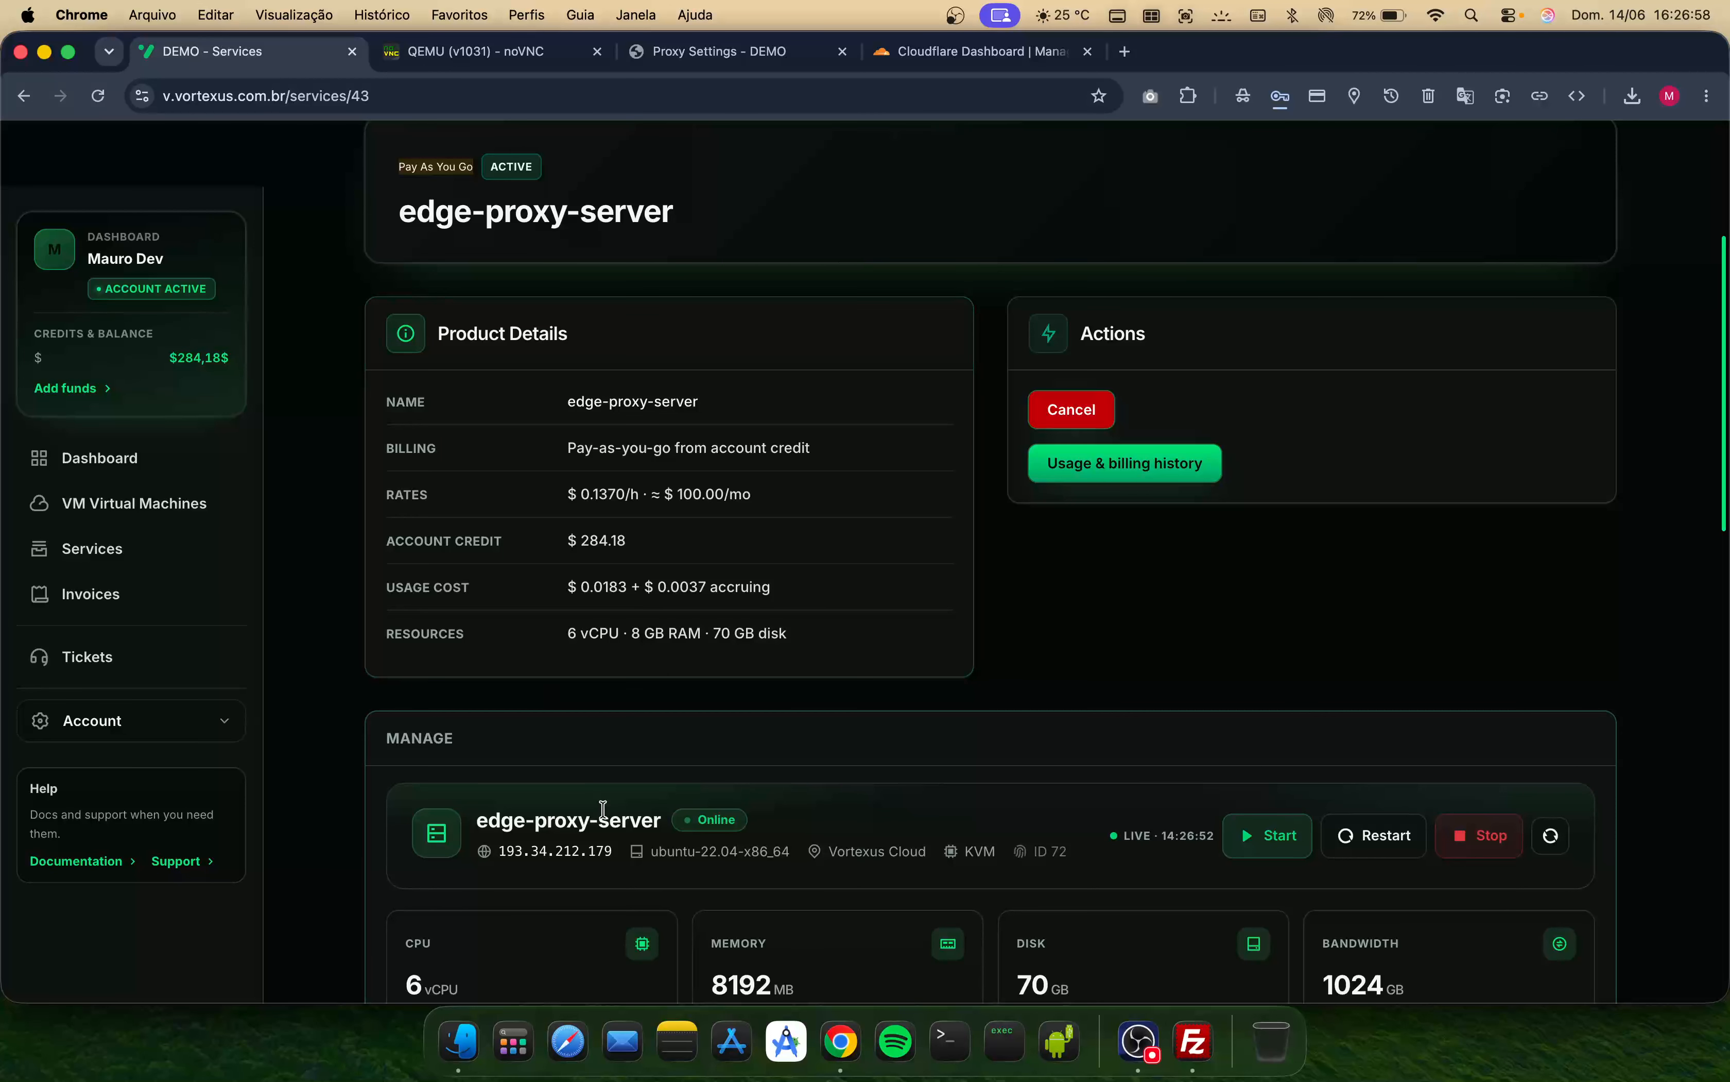
scroll(603, 808, "up", 5)
scroll(606, 809, "down", 1)
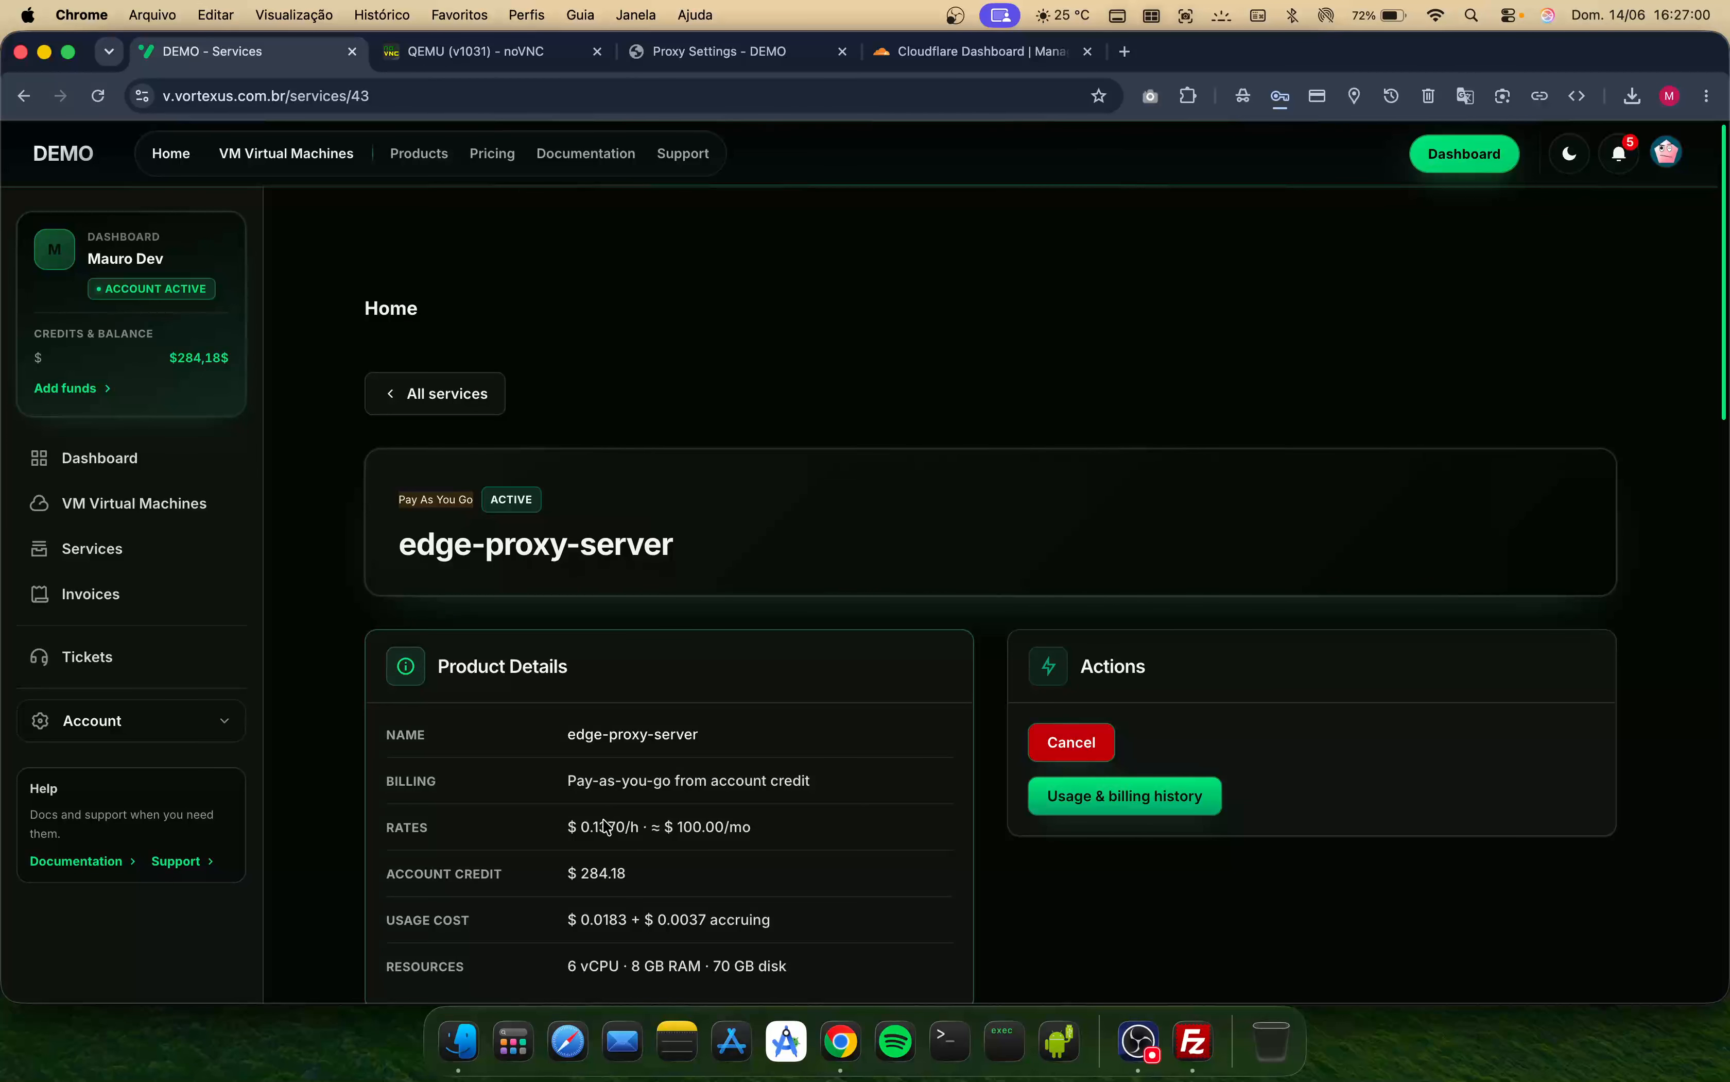
- Scroll through the edge-proxy-server manage section to review its resource usage
scroll(648, 911, "down", 3)
scroll(646, 910, "down", 7)
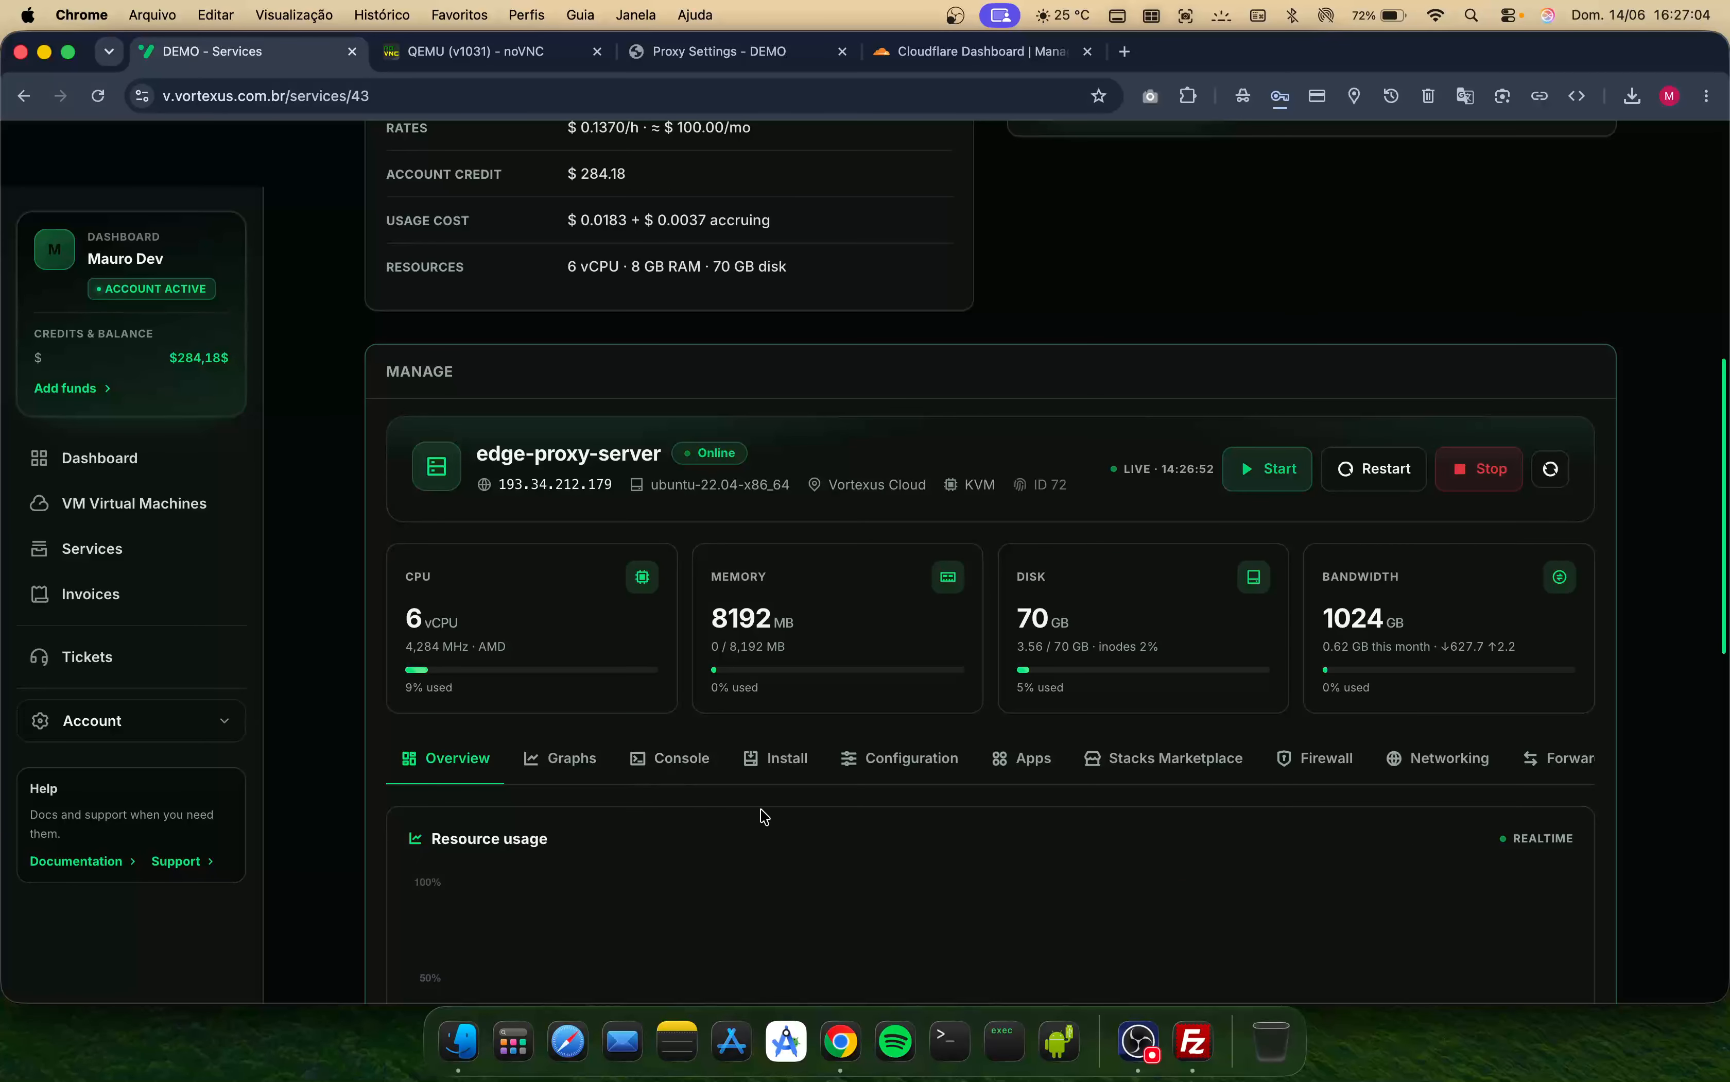
scroll(894, 830, "down", 4)
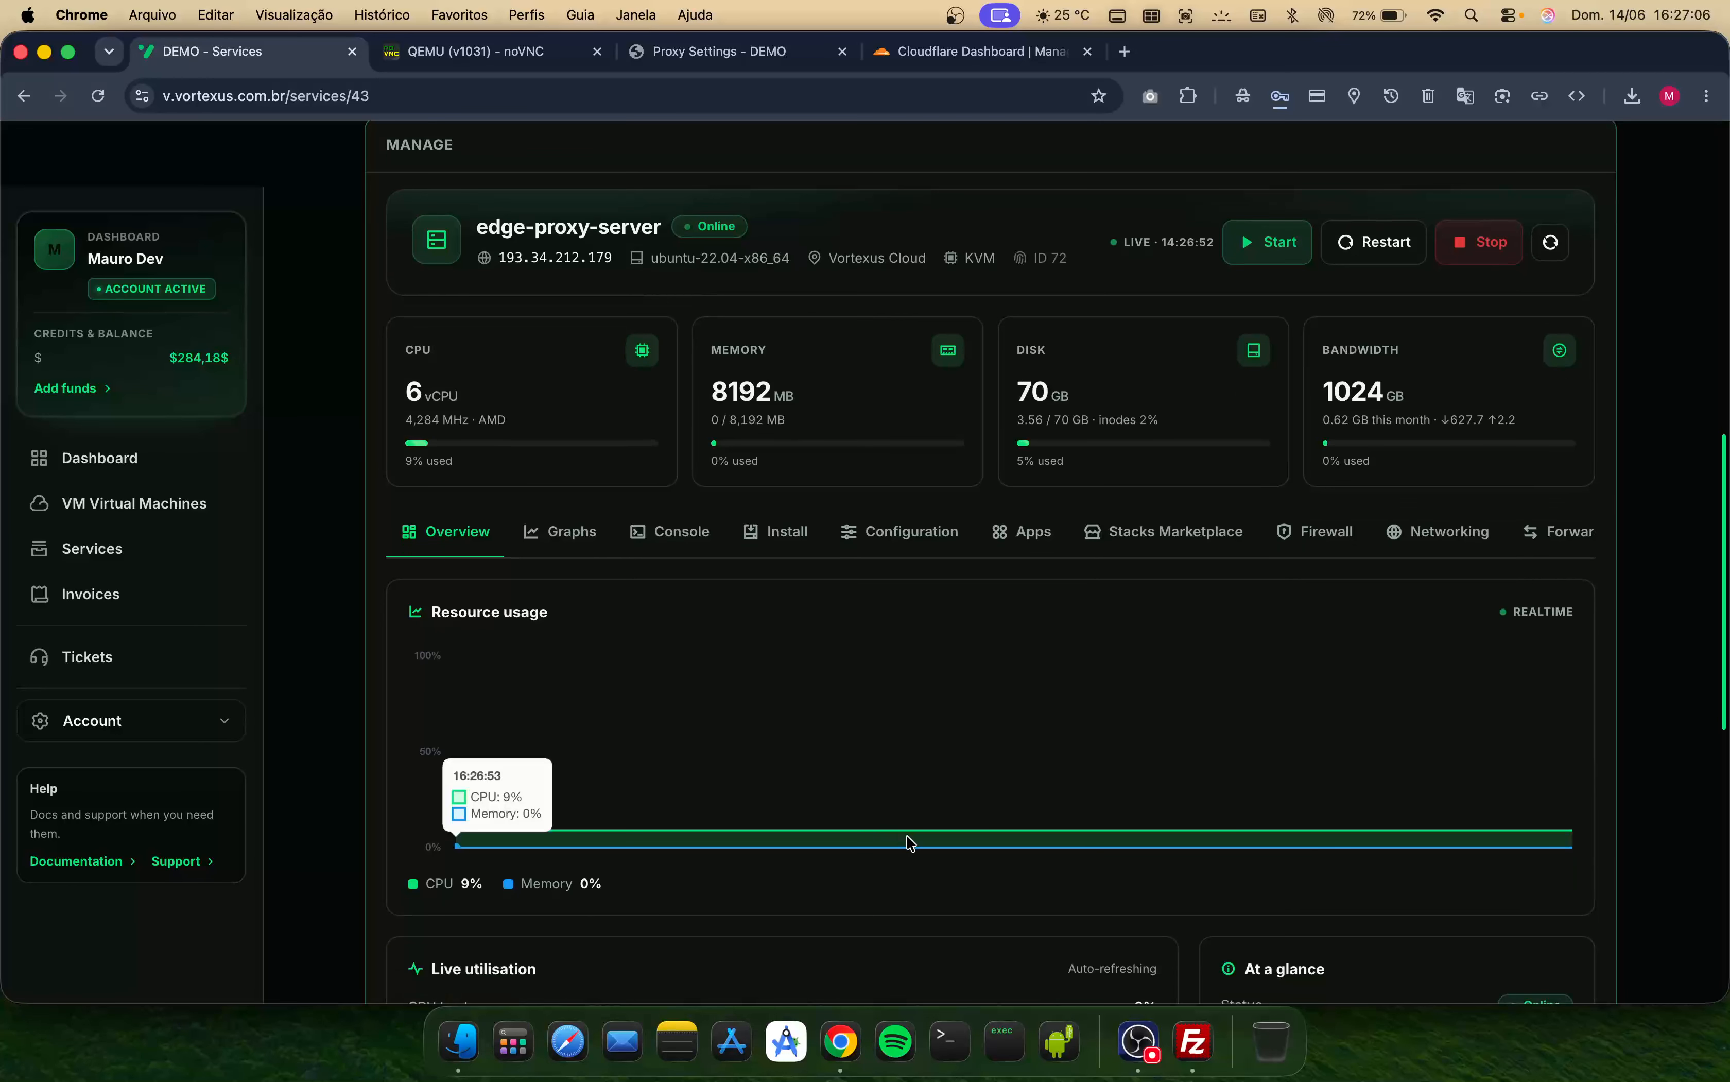
scroll(908, 843, "down", 5)
scroll(908, 843, "up", 8)
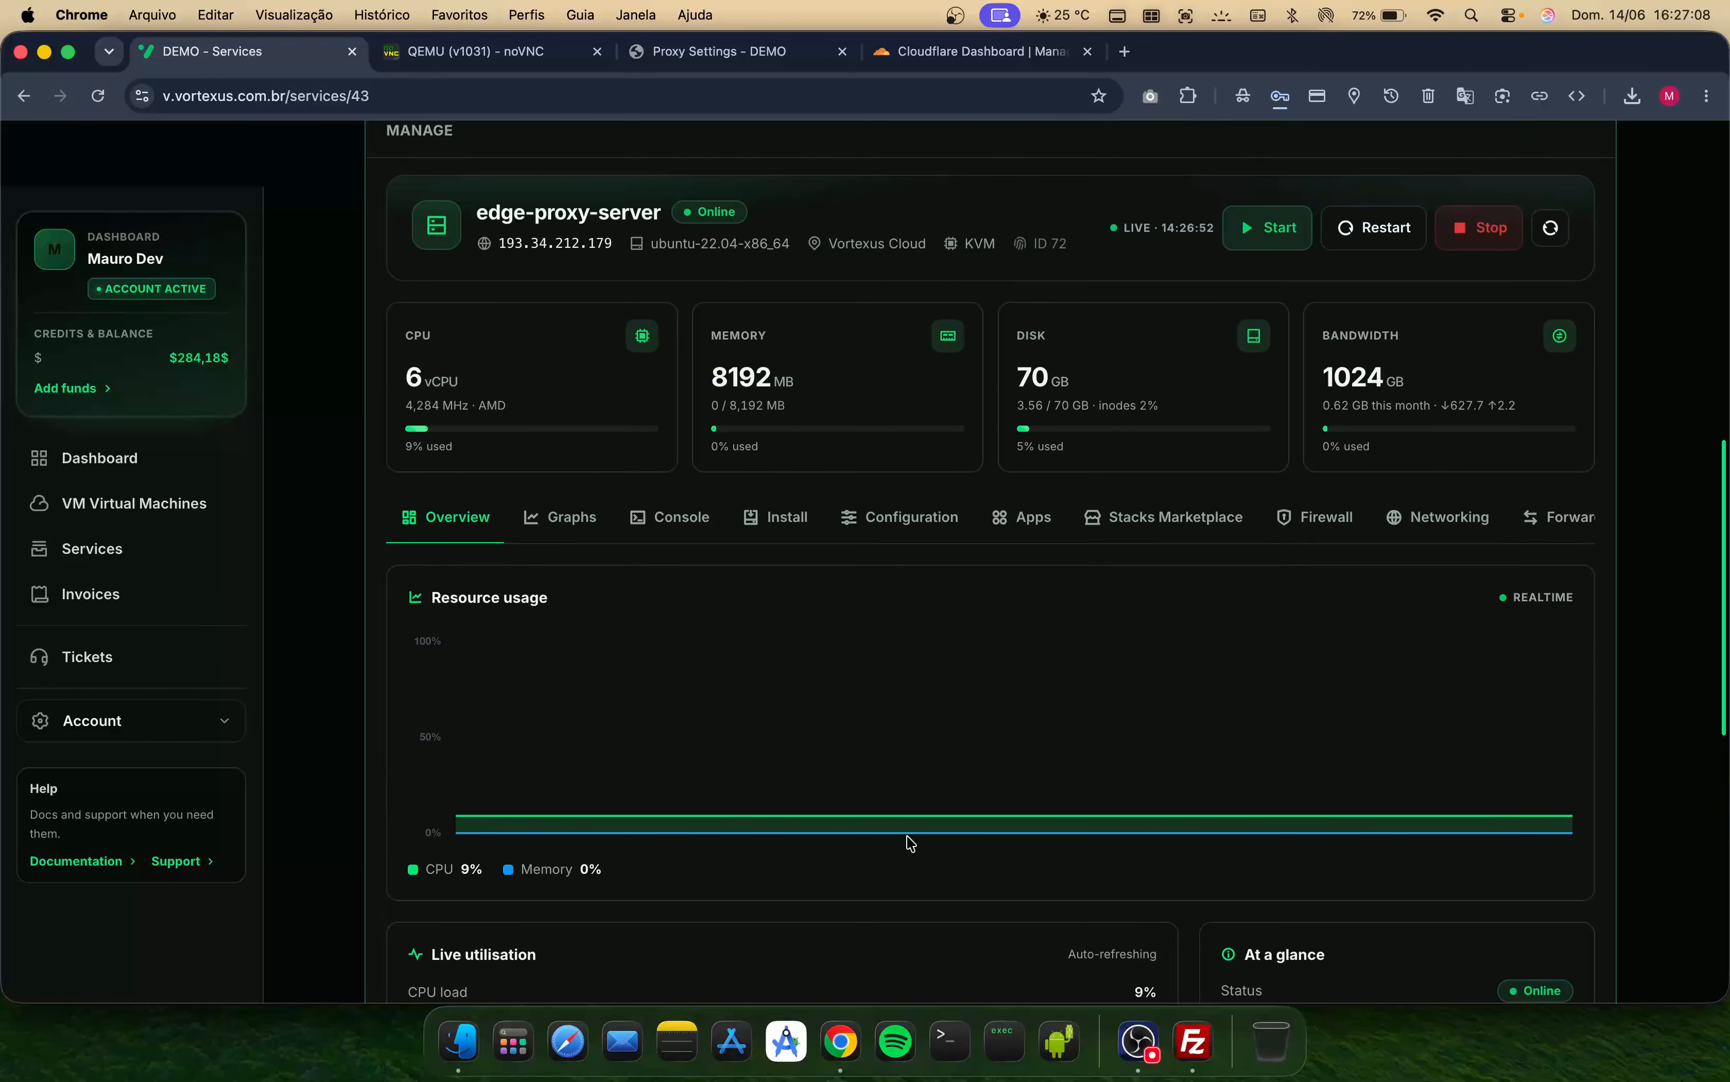
- Return to the noVNC console tab to check the upgrade's progress
left_click(486, 51)
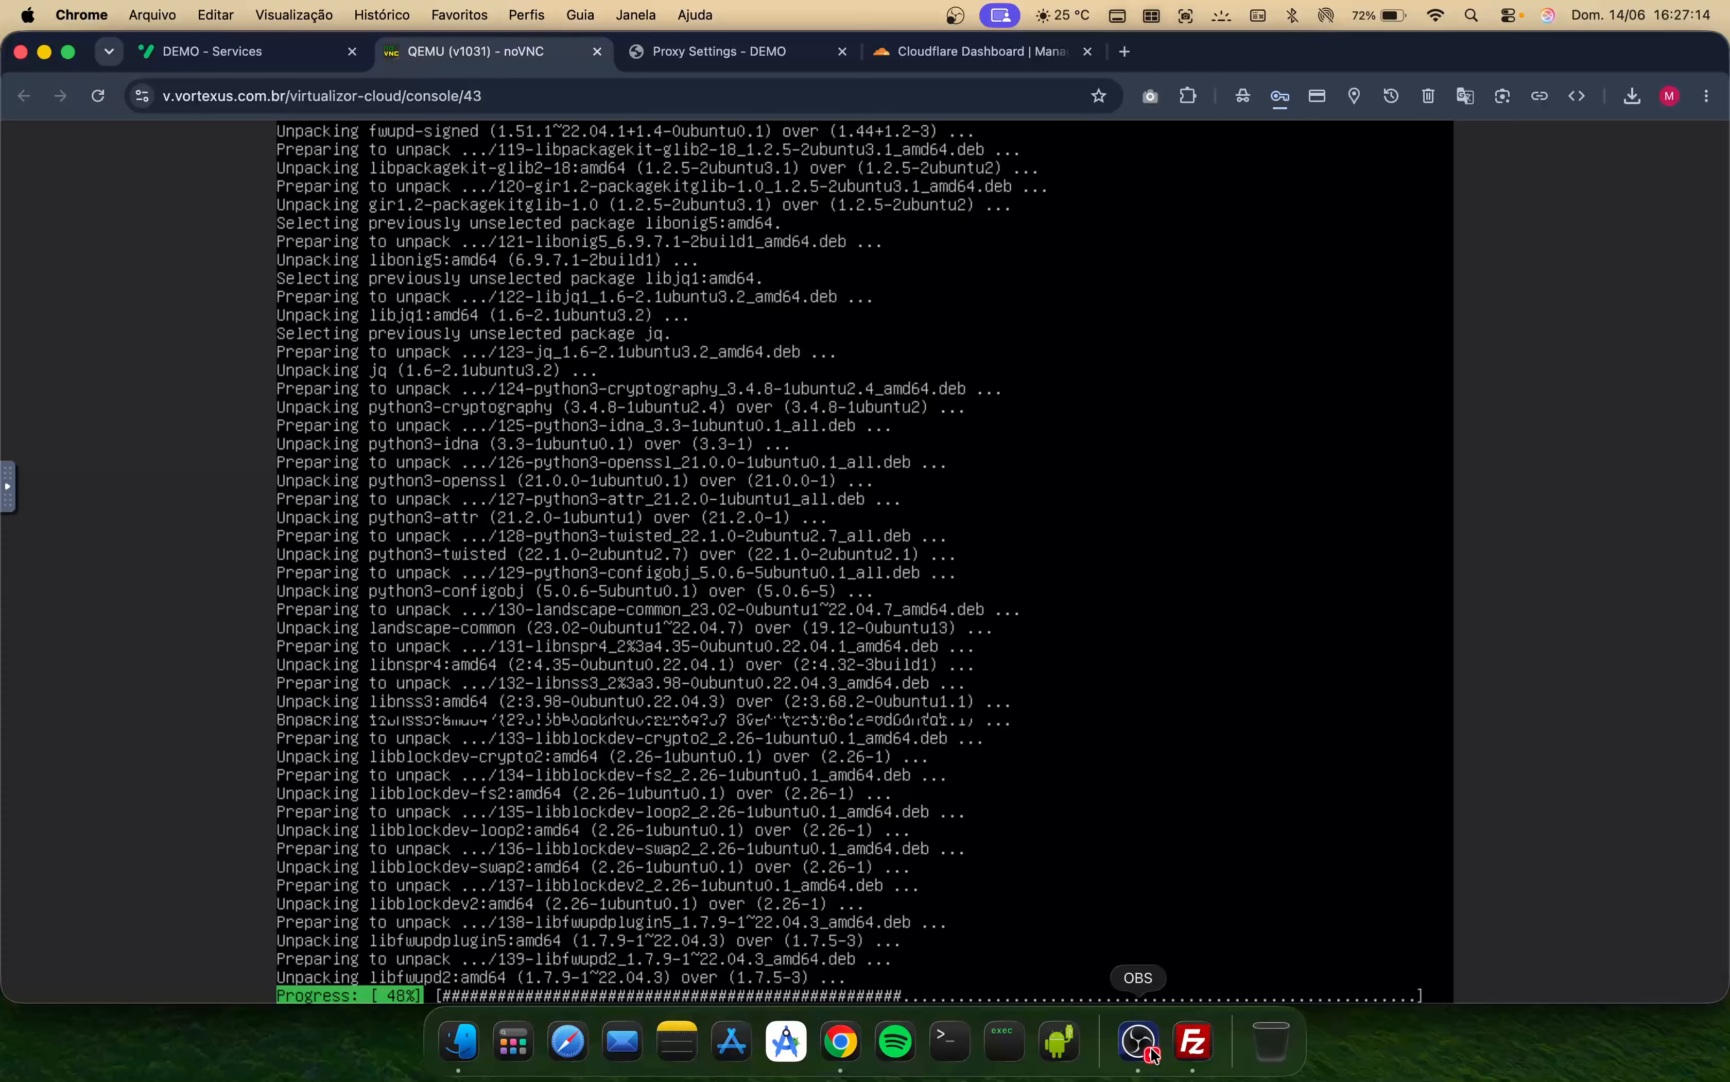
left_click(1136, 1046)
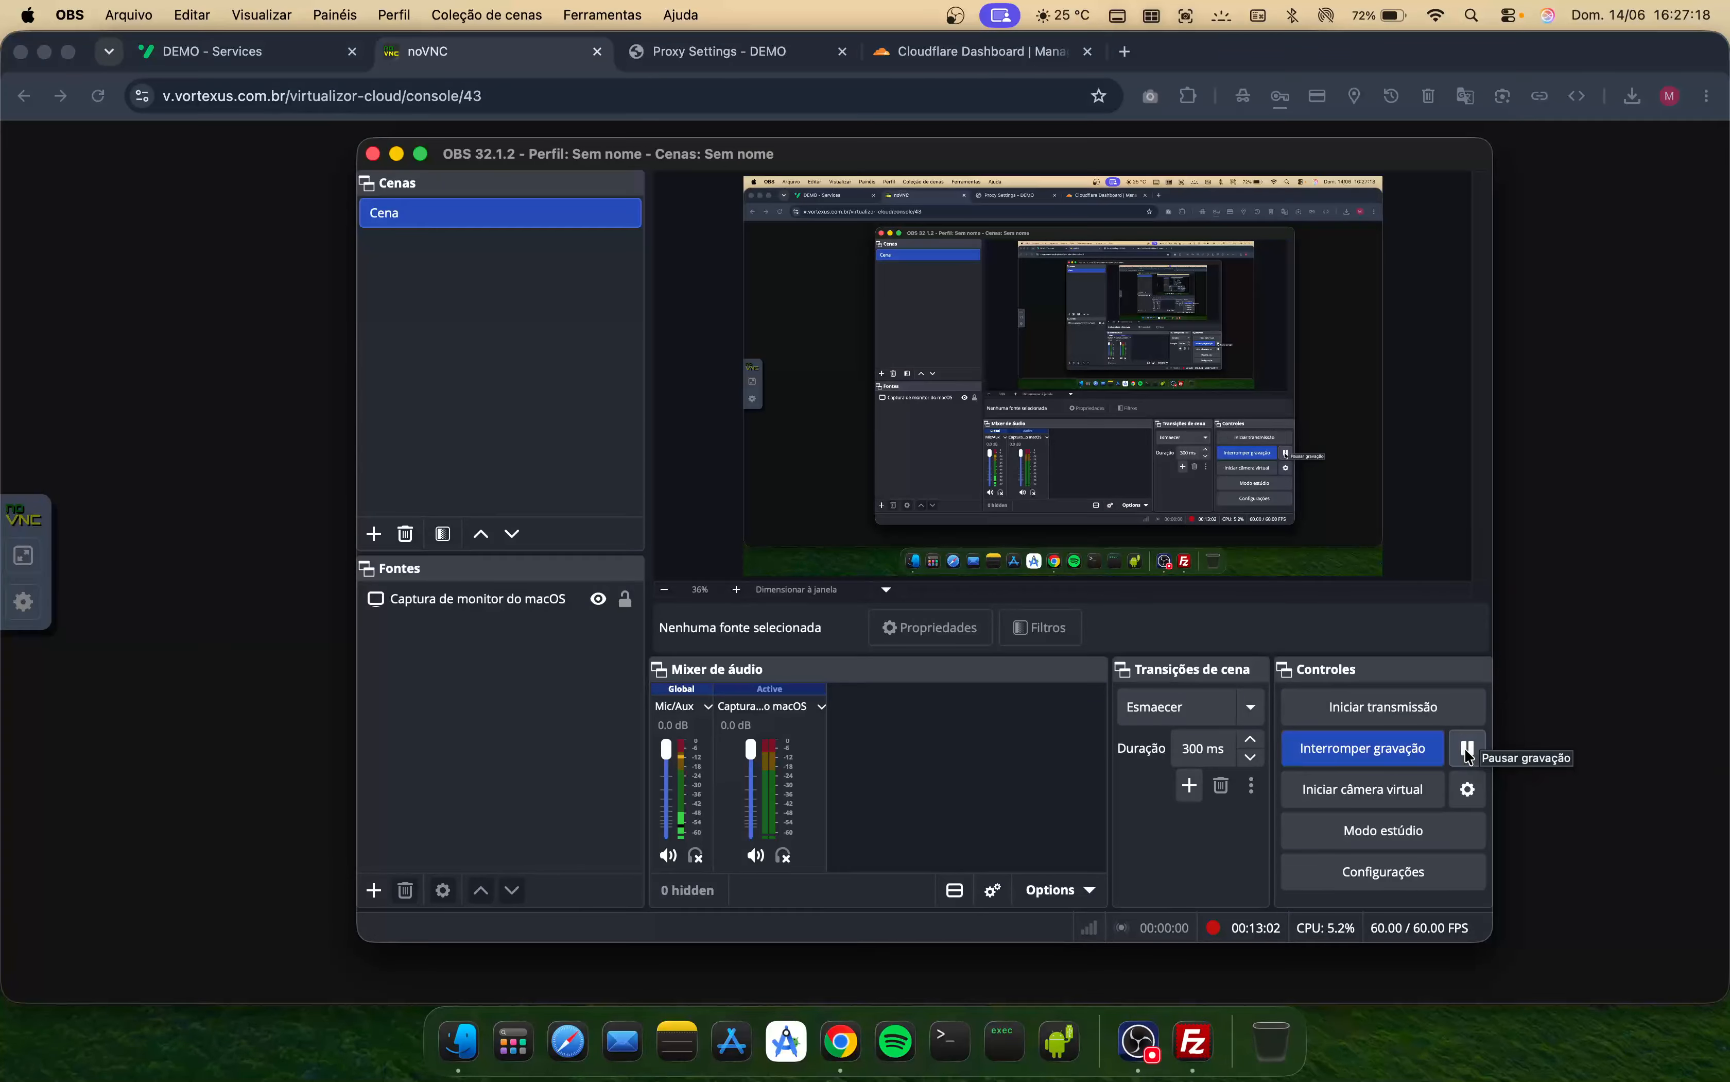
left_click(1467, 748)
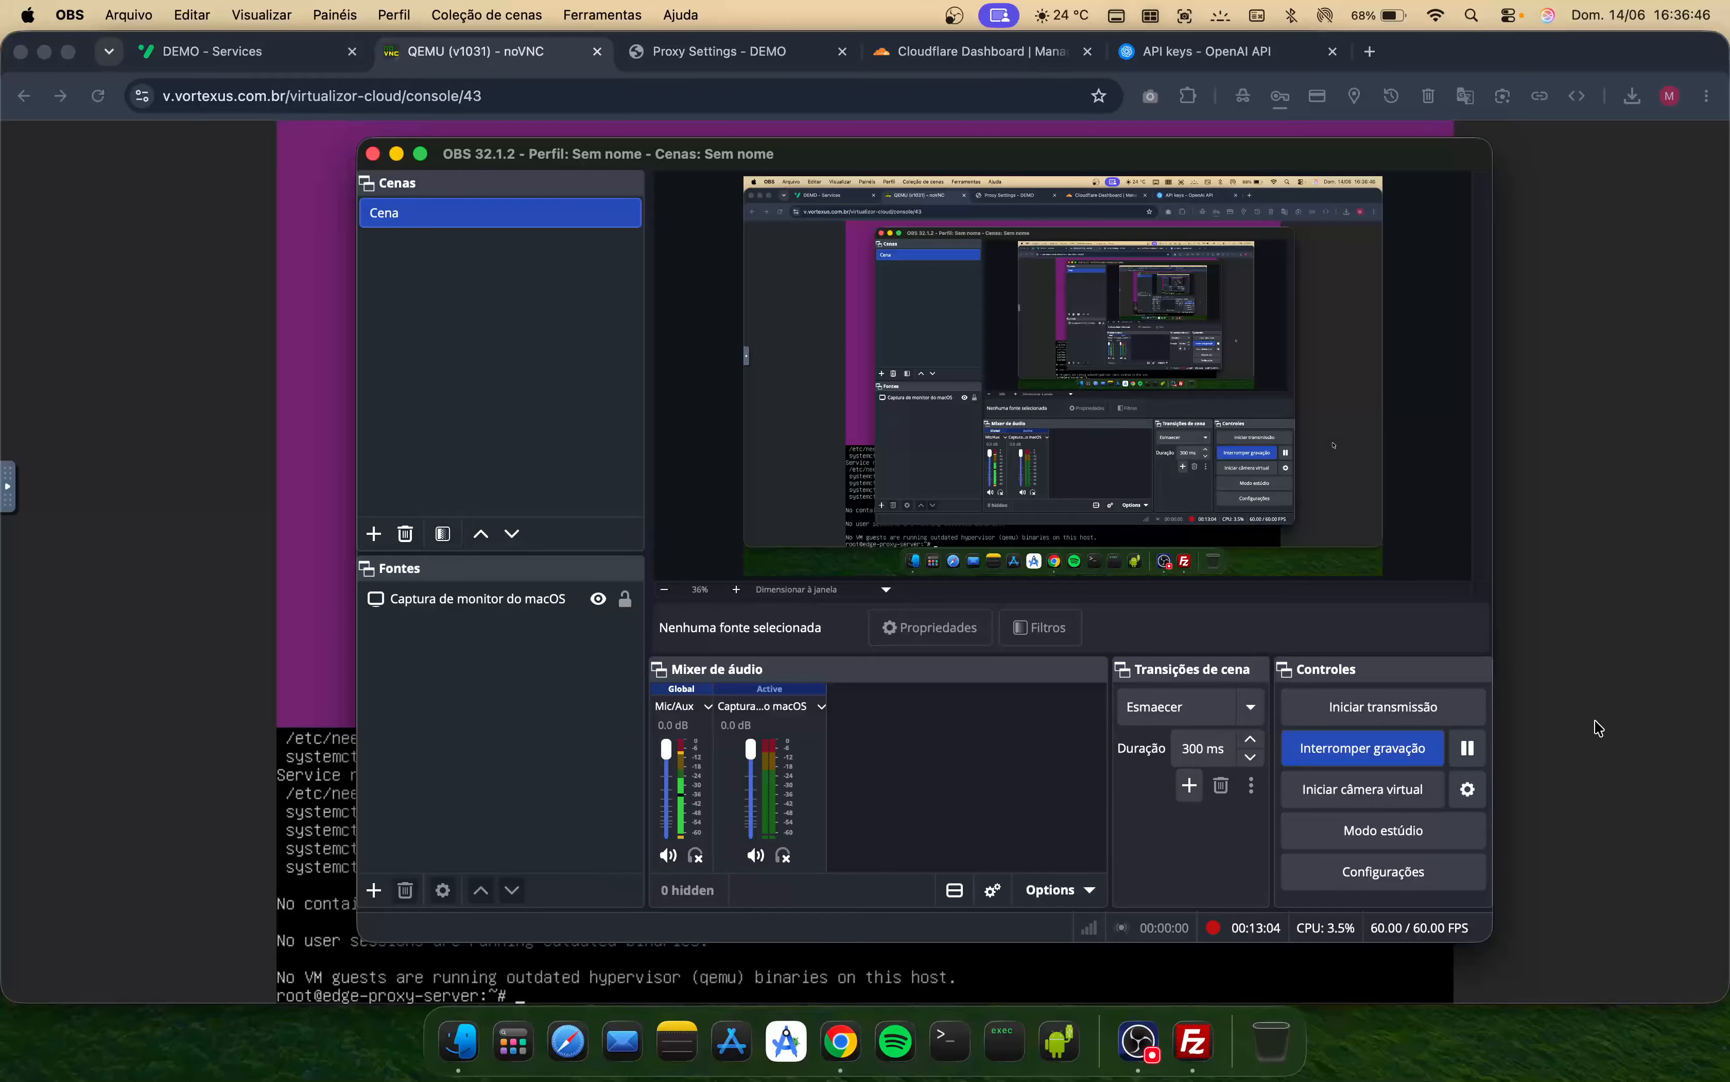
left_click(1579, 727)
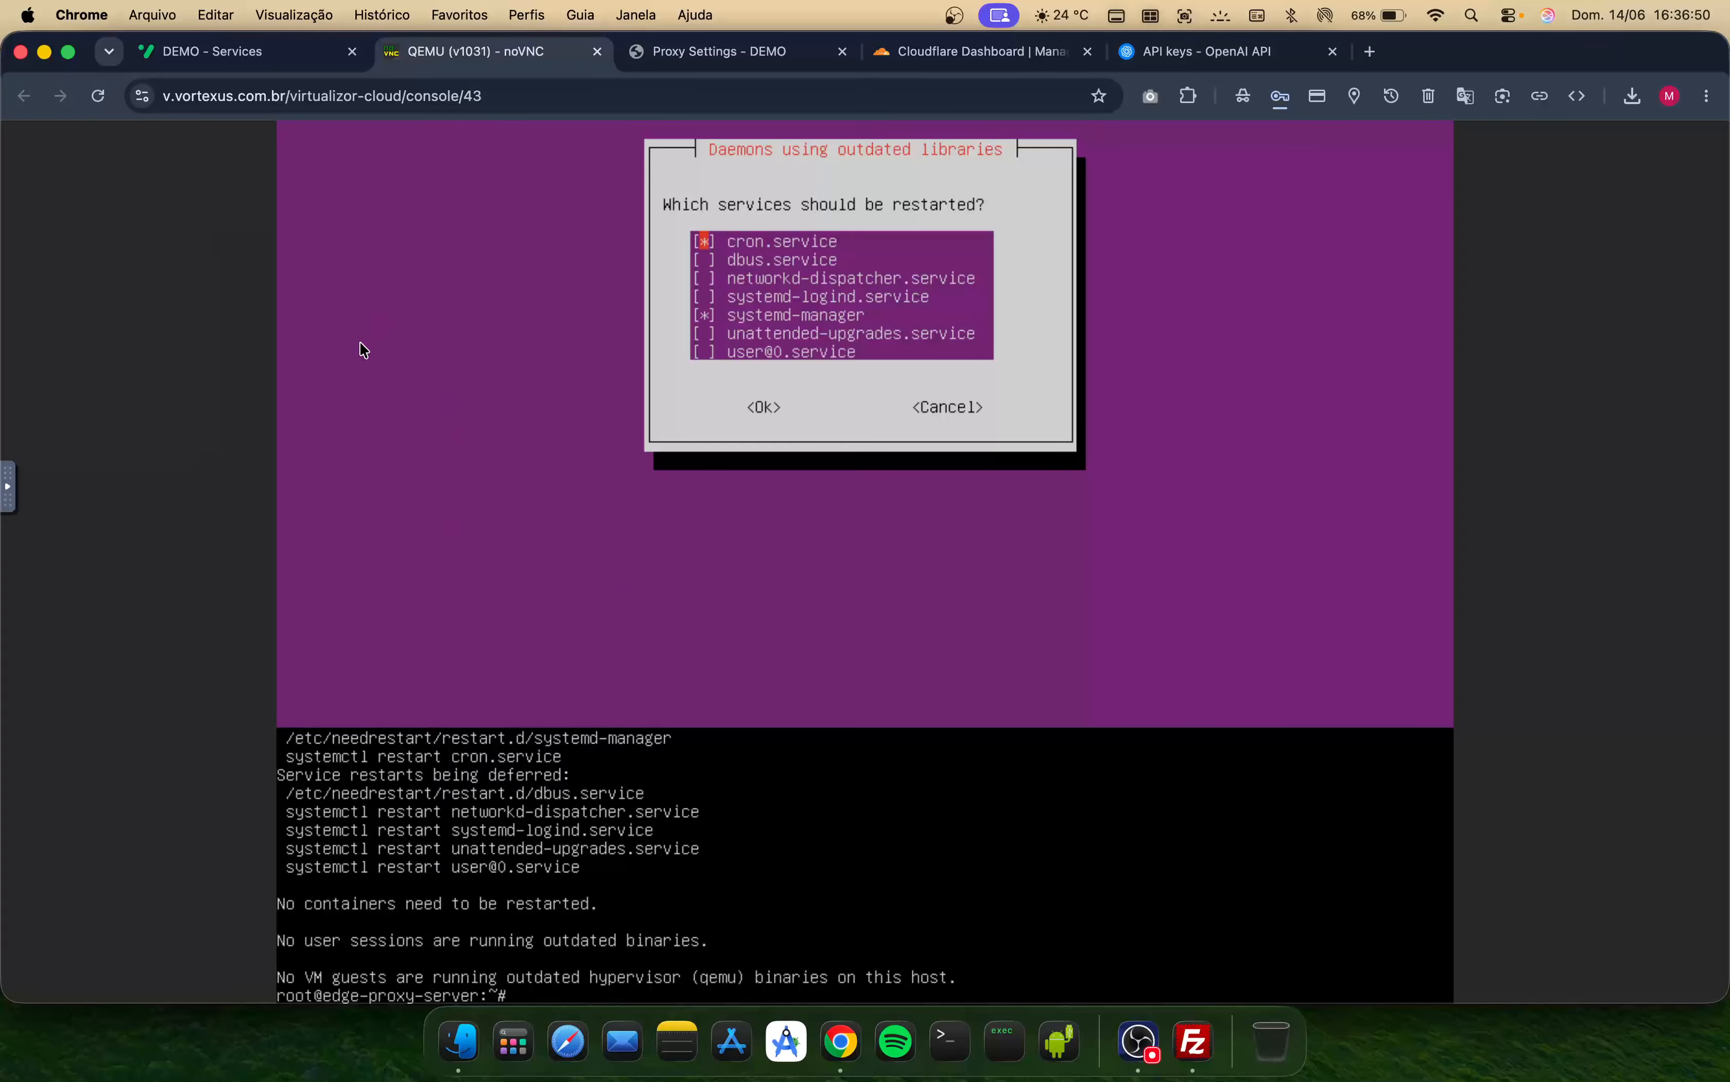
- Copy the edge-proxy-server's IP address from its service page
left_click(231, 57)
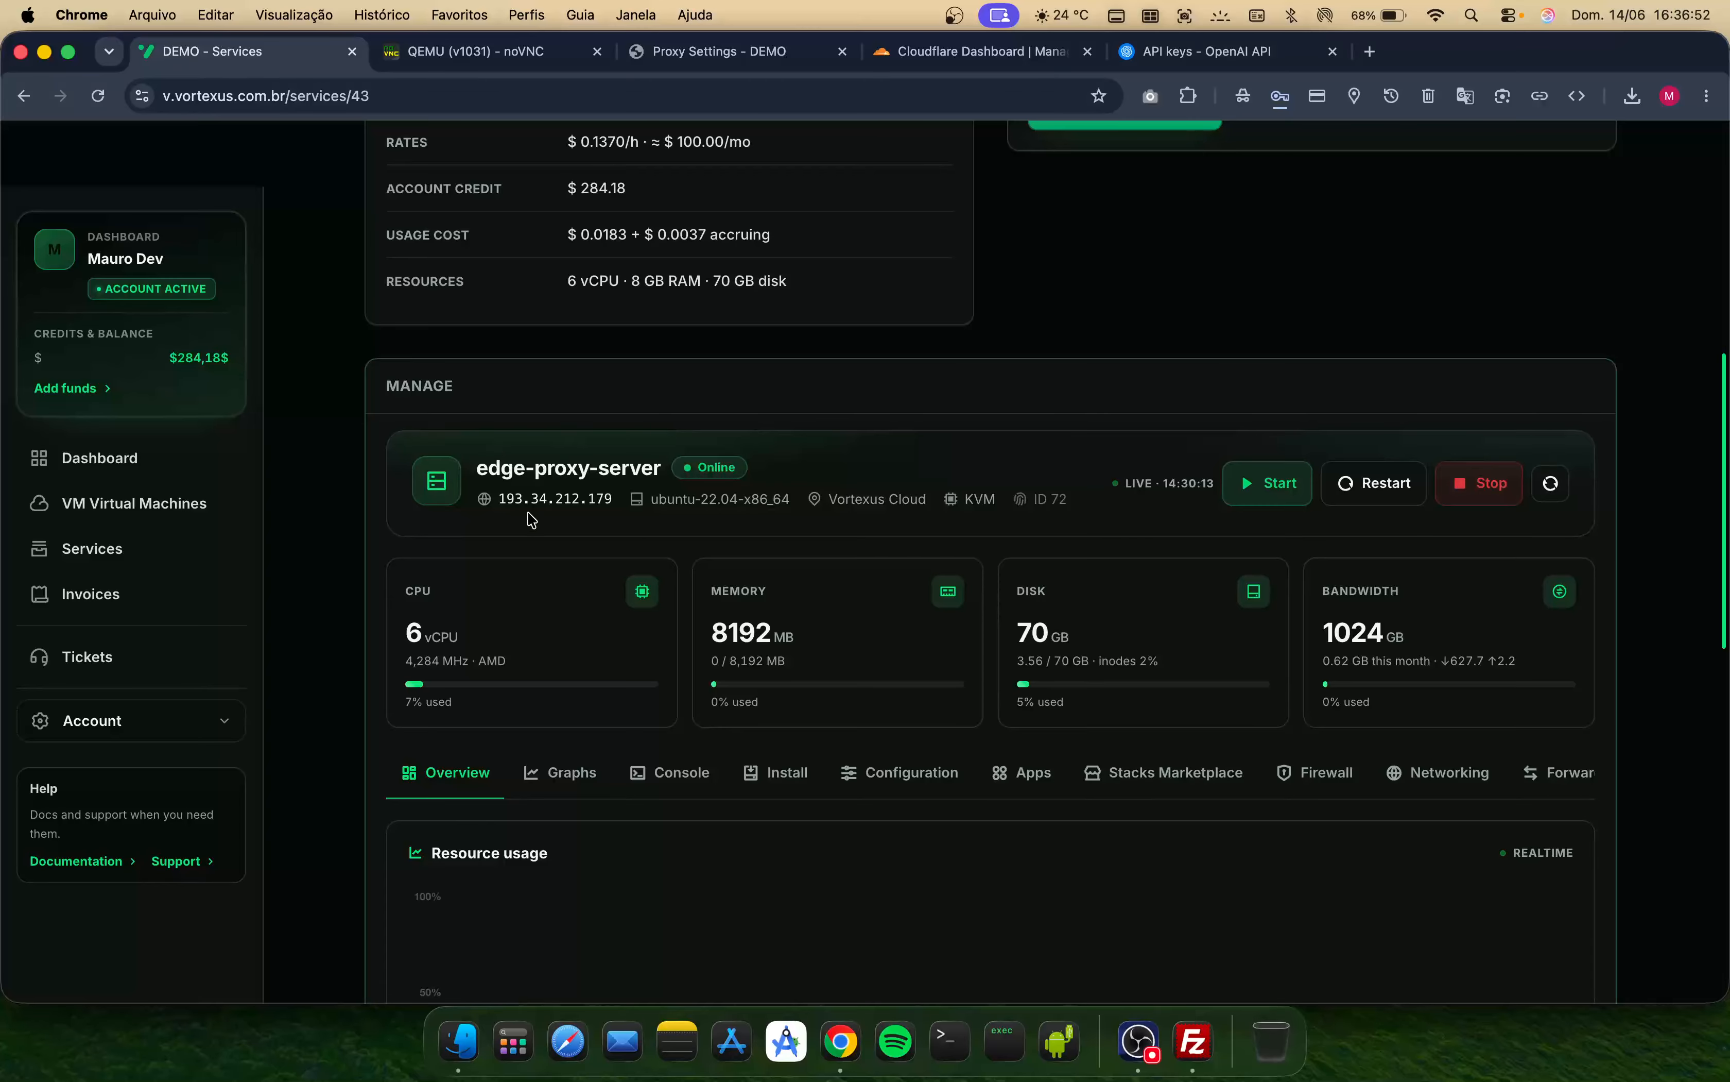
double_click(538, 499)
key("super+c")
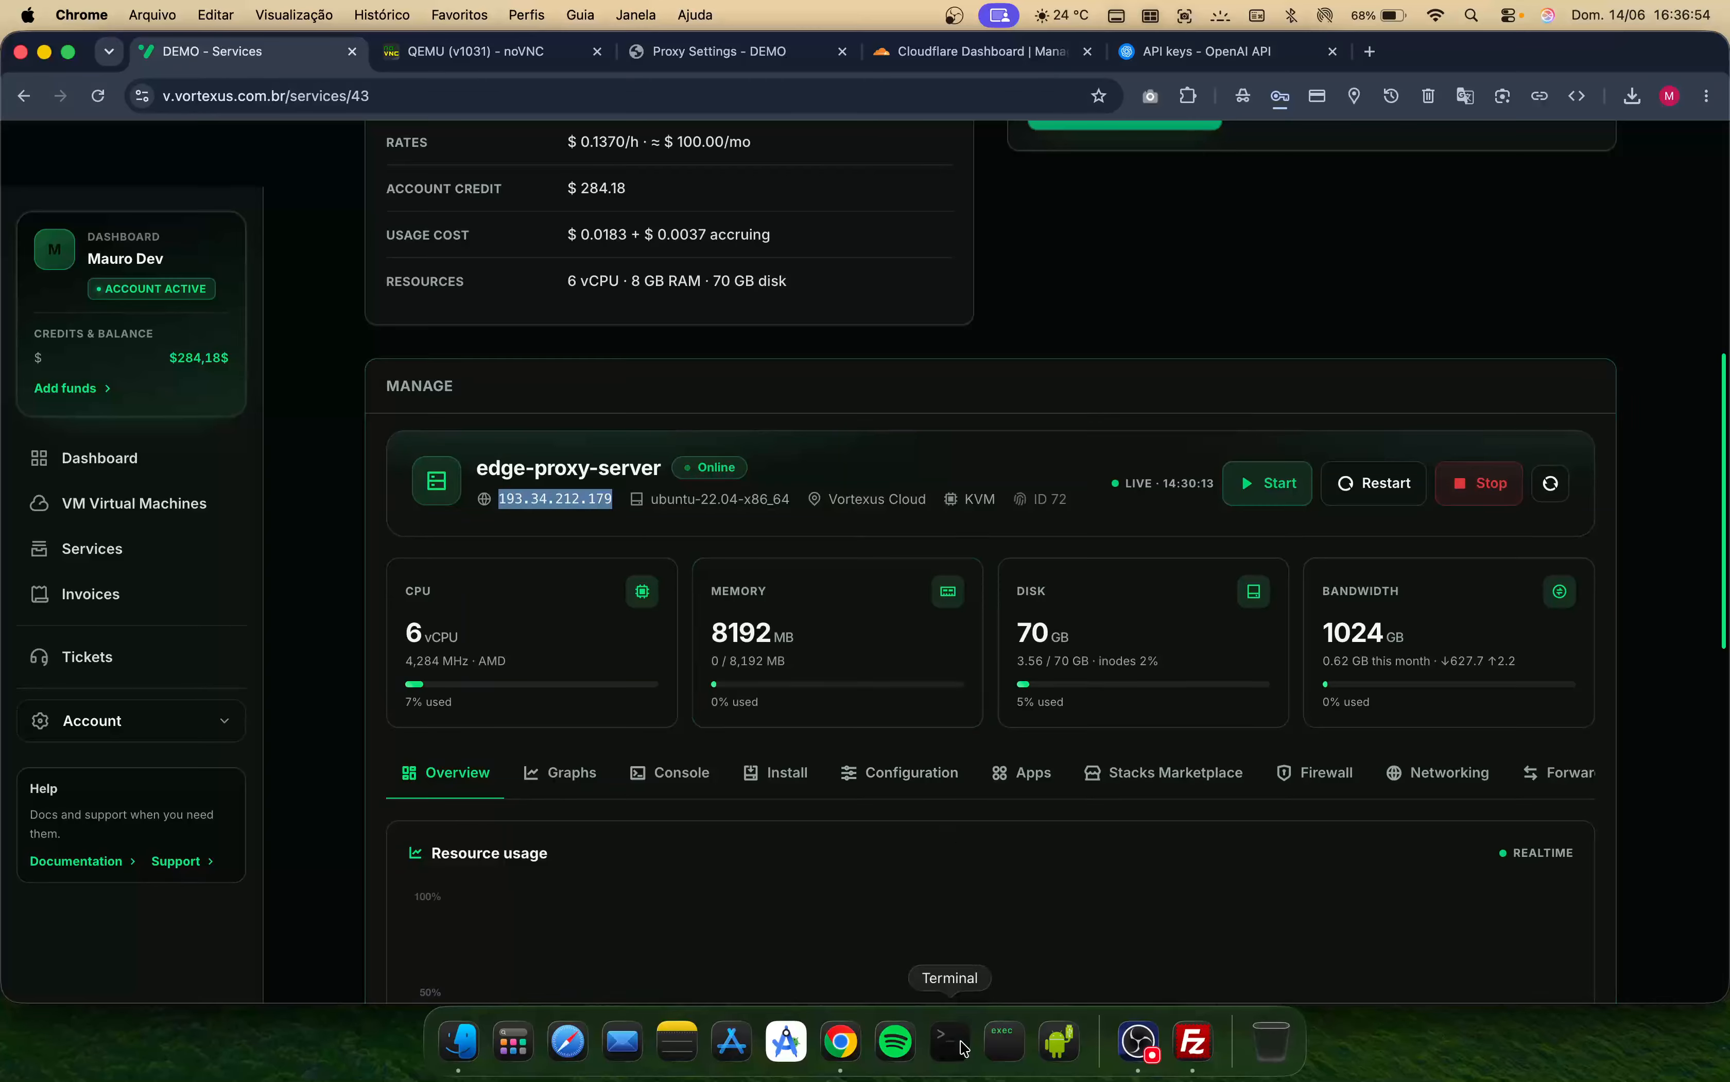
- Connect over SSH as root to 193.34.212.179 in Terminal, accepting the host key
left_click(949, 1042)
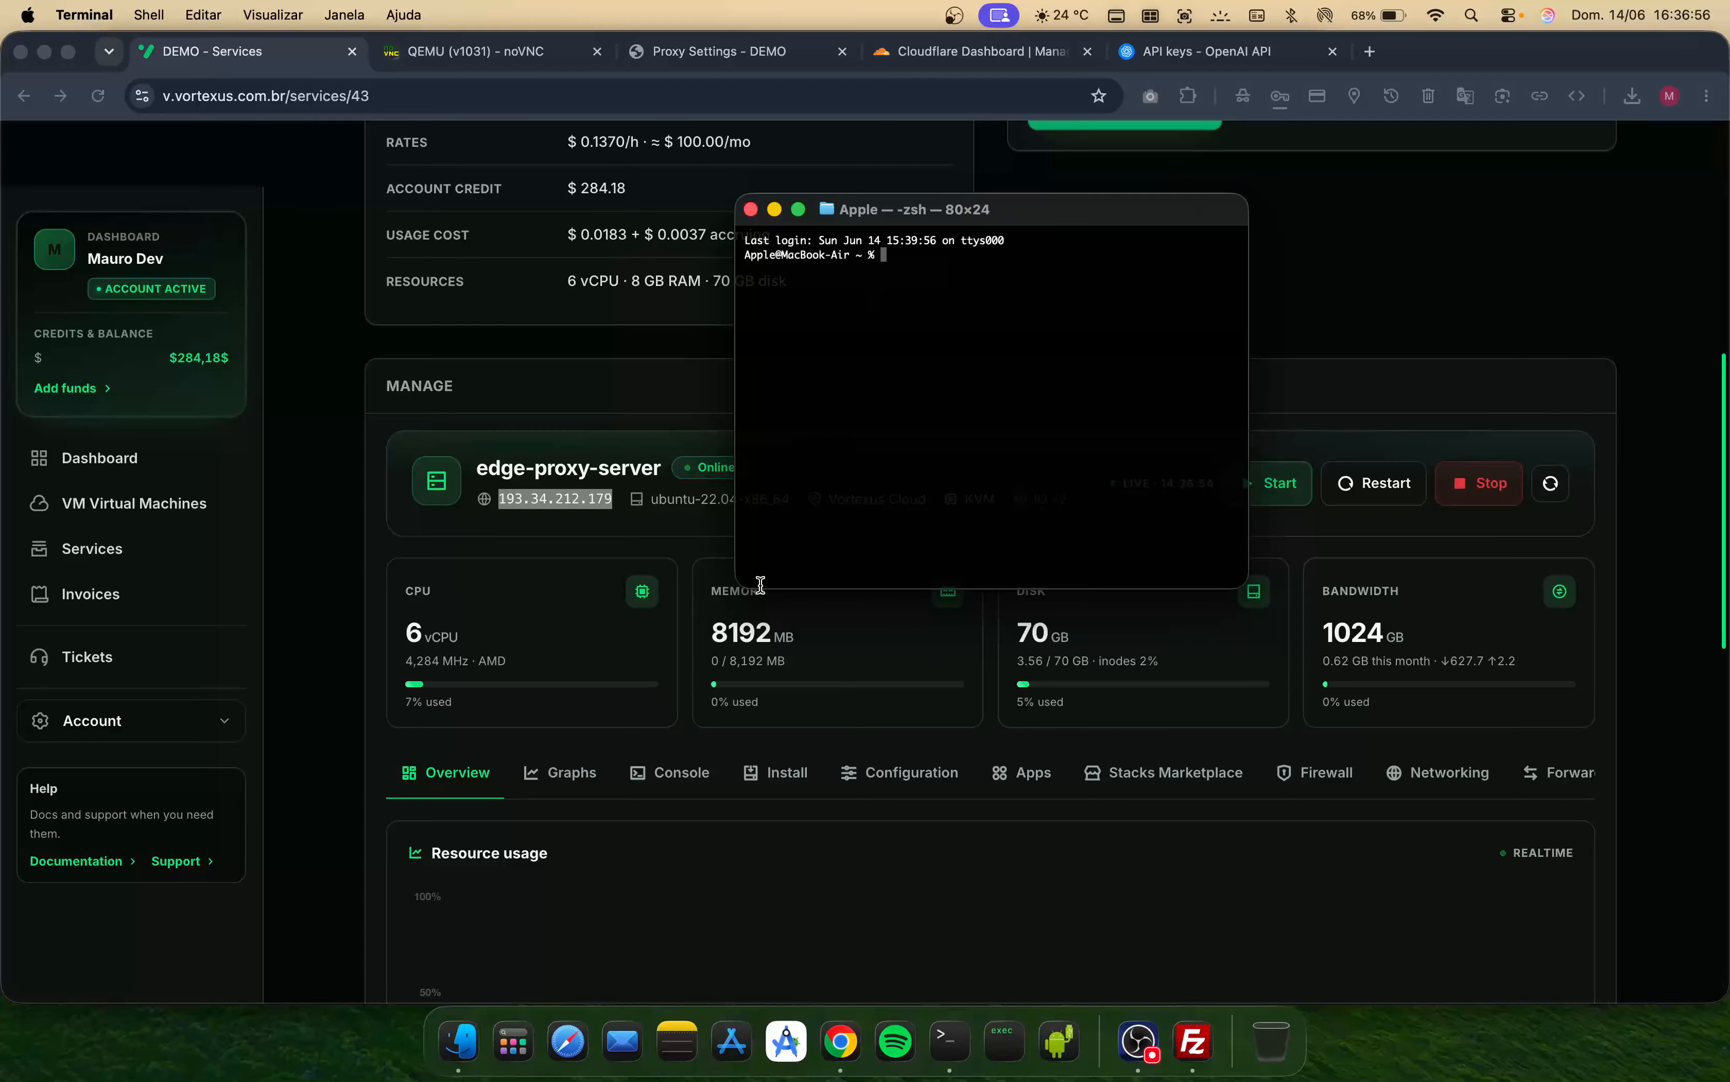
left_click_drag(739, 583, 715, 655)
type("ssh")
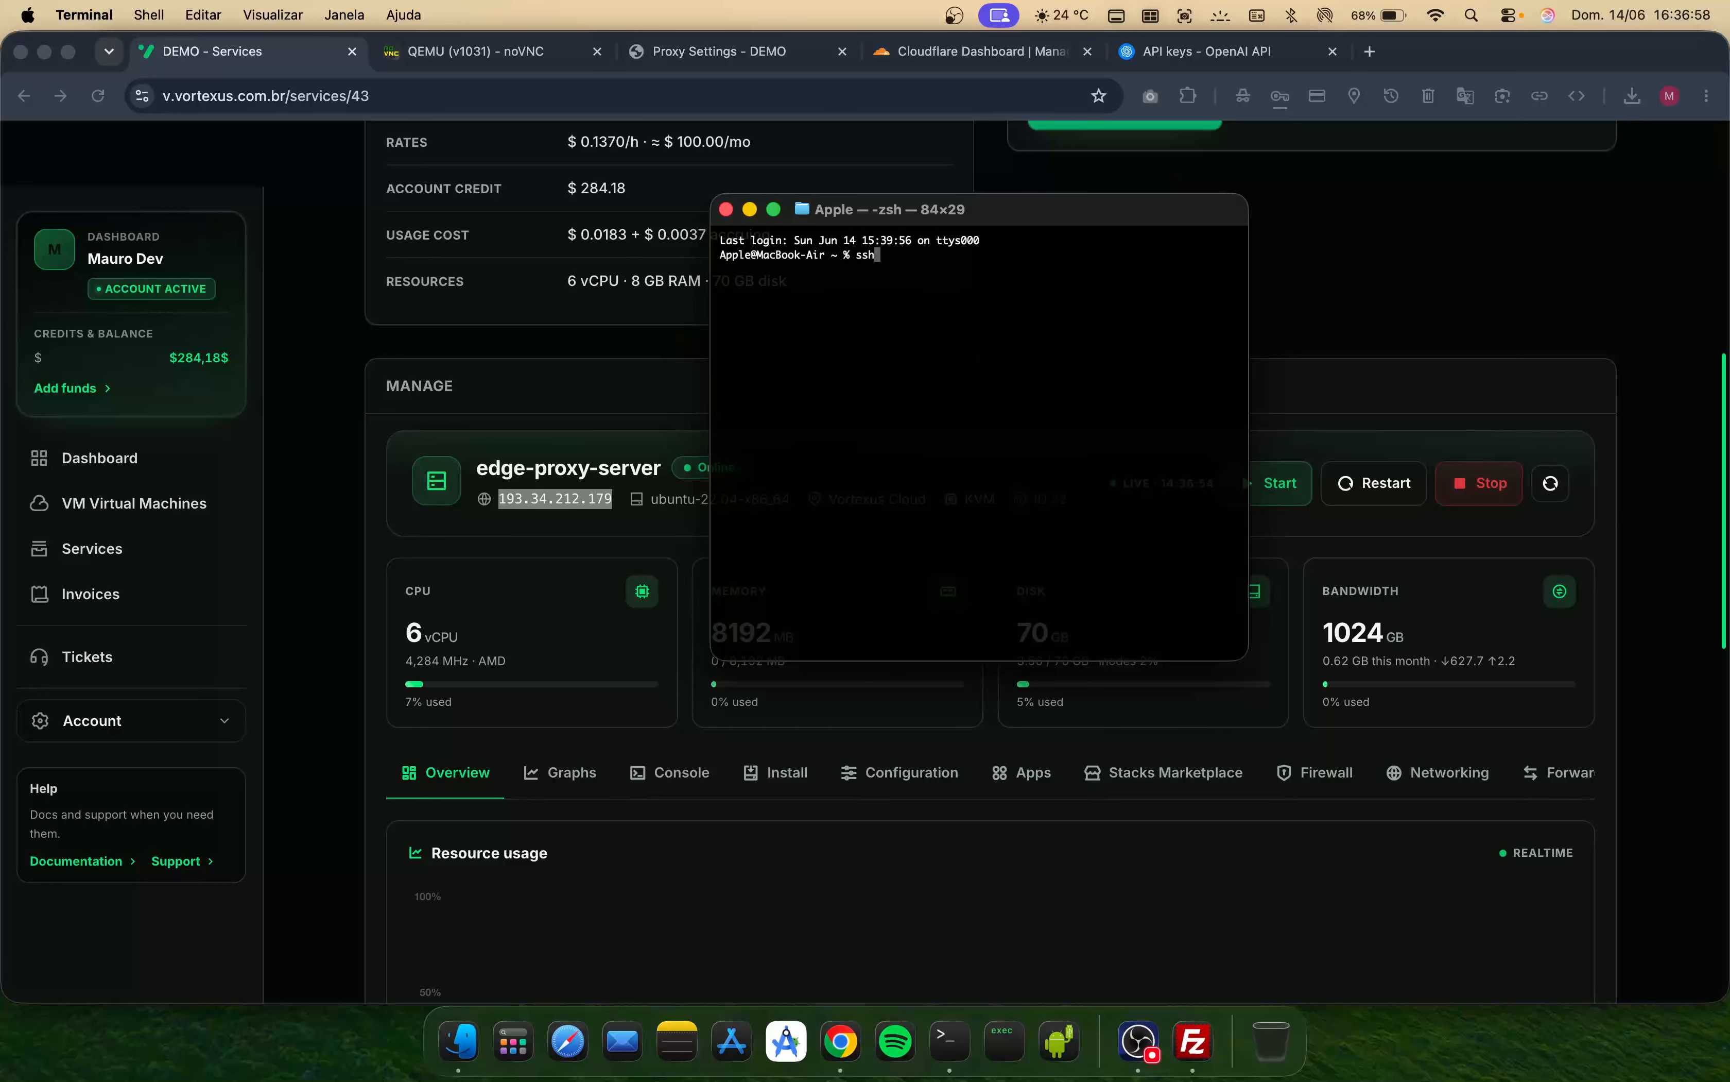
type(" root@")
right_click(861, 456)
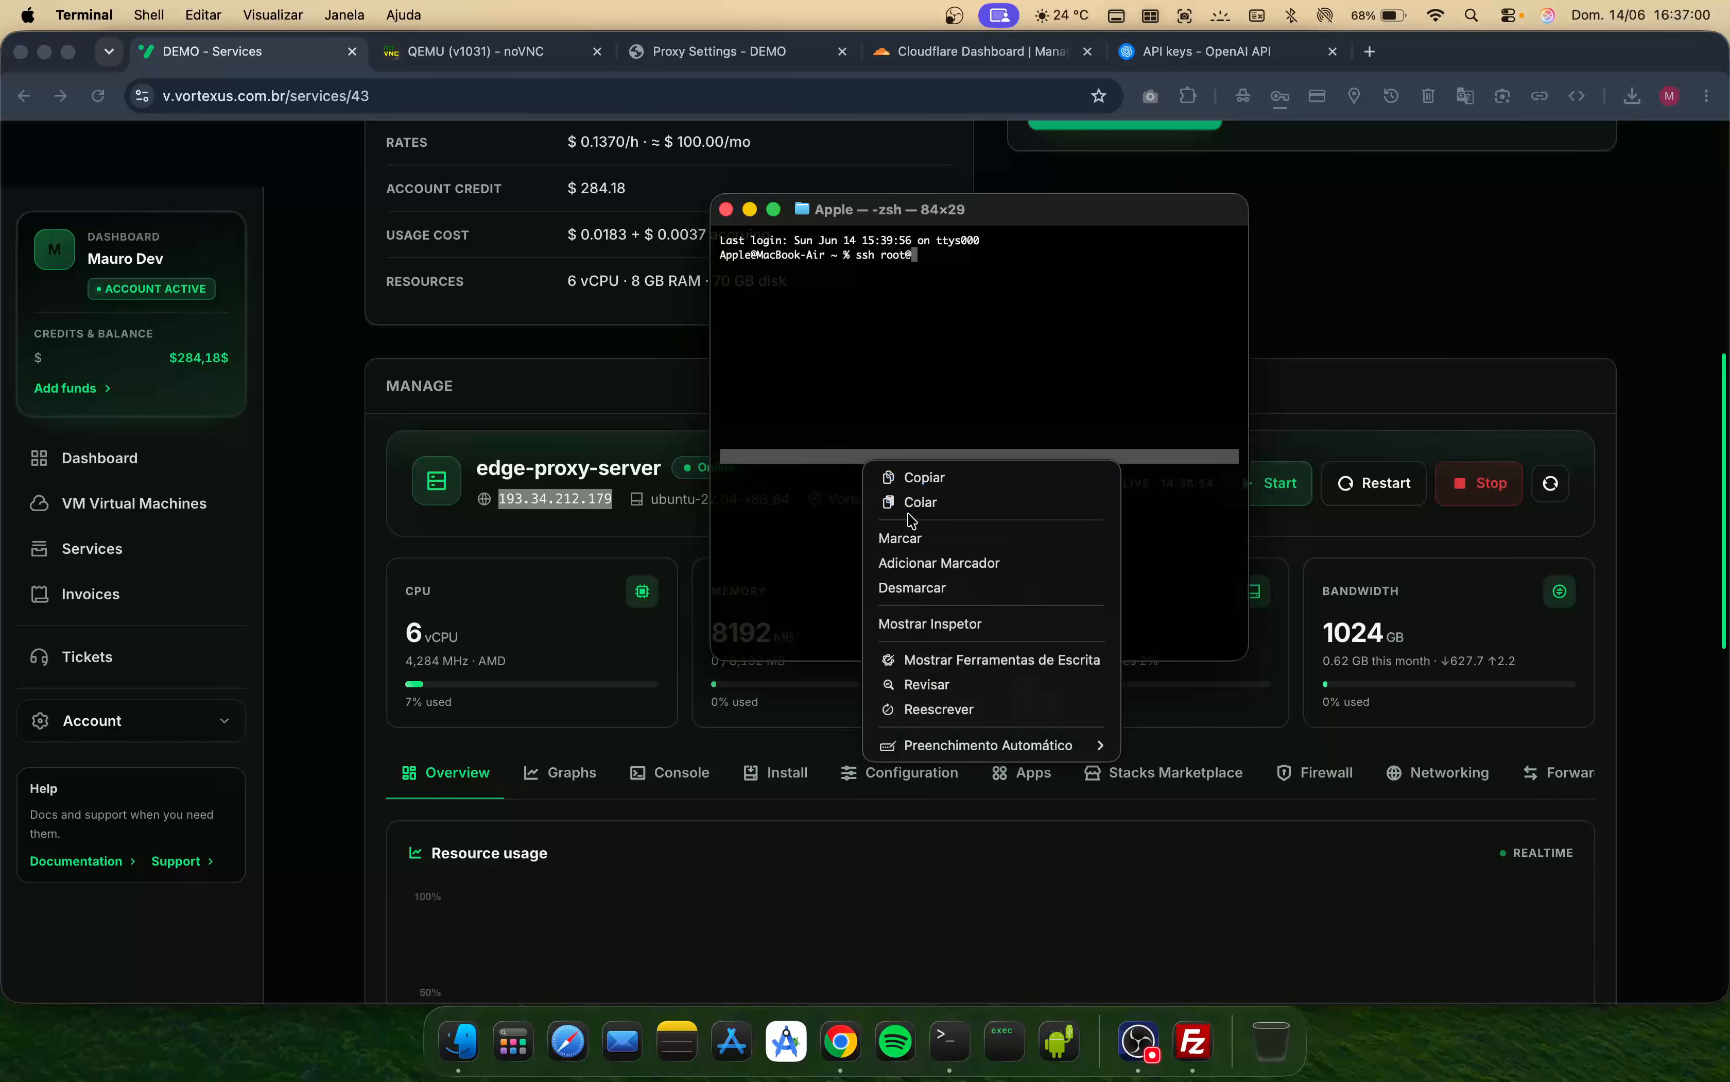
left_click(913, 499)
key("Return")
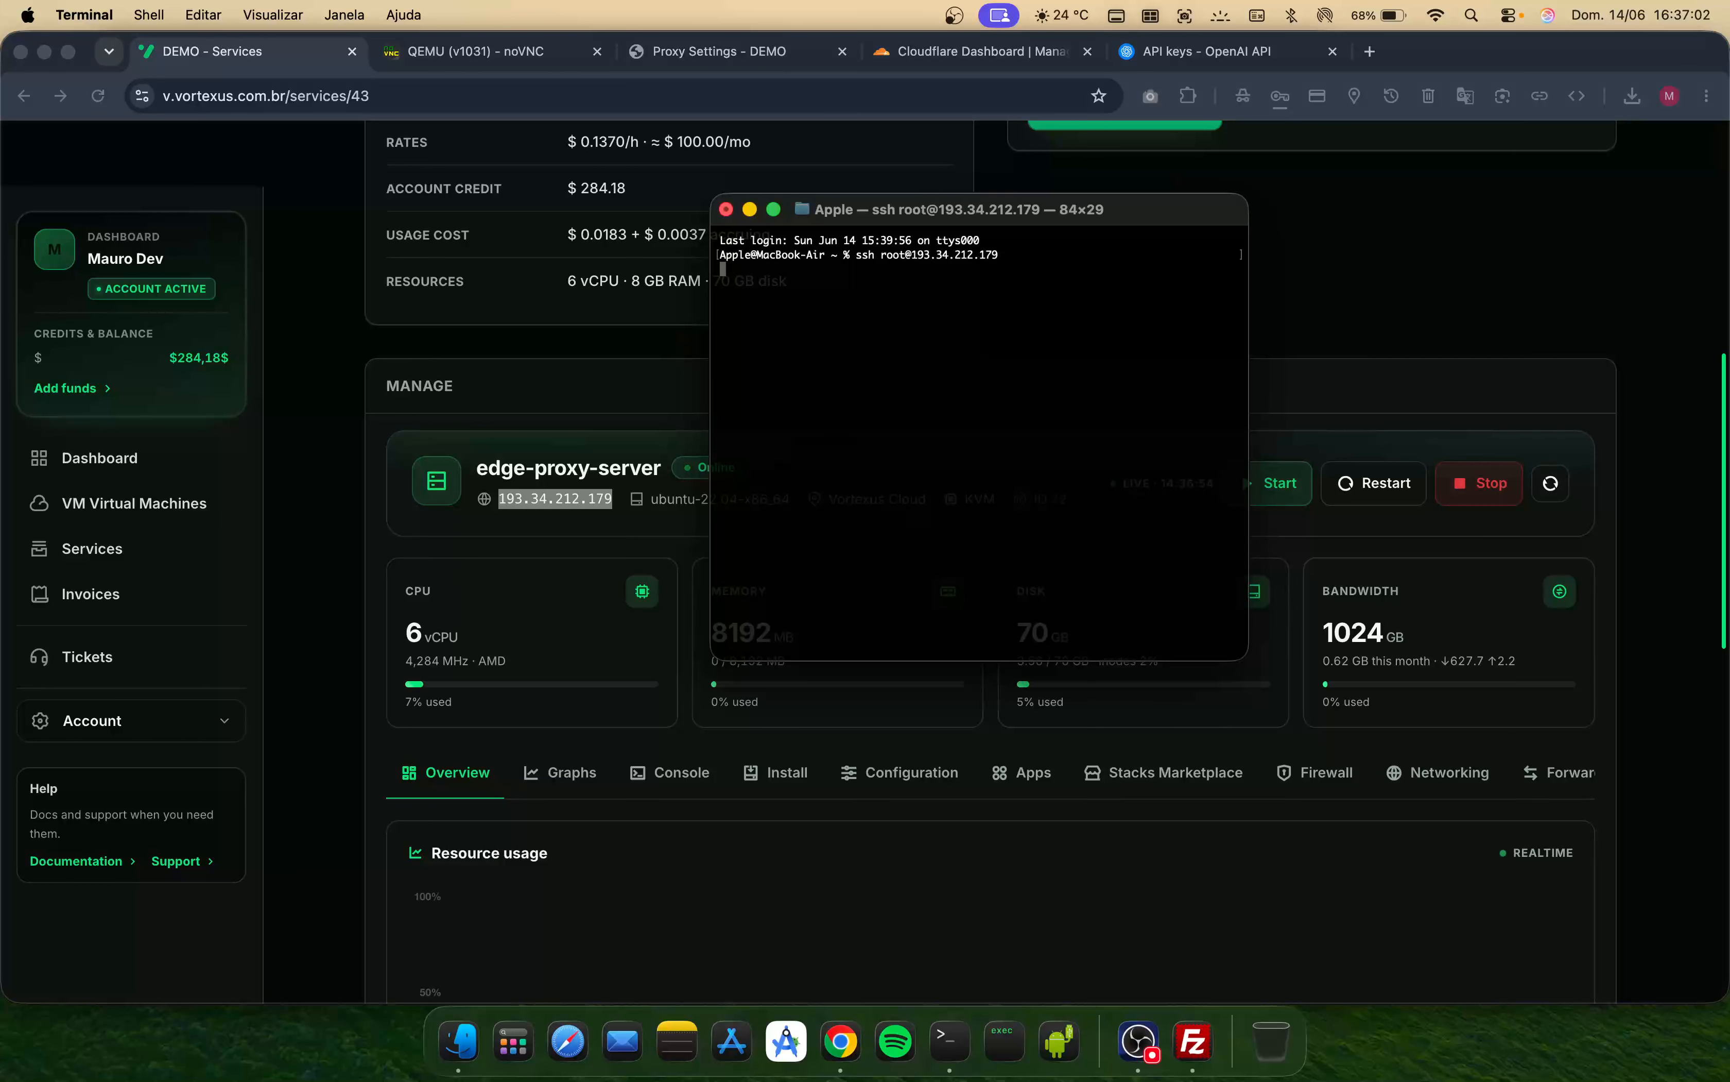
type("yes")
key("Return")
key("Caps_Lock")
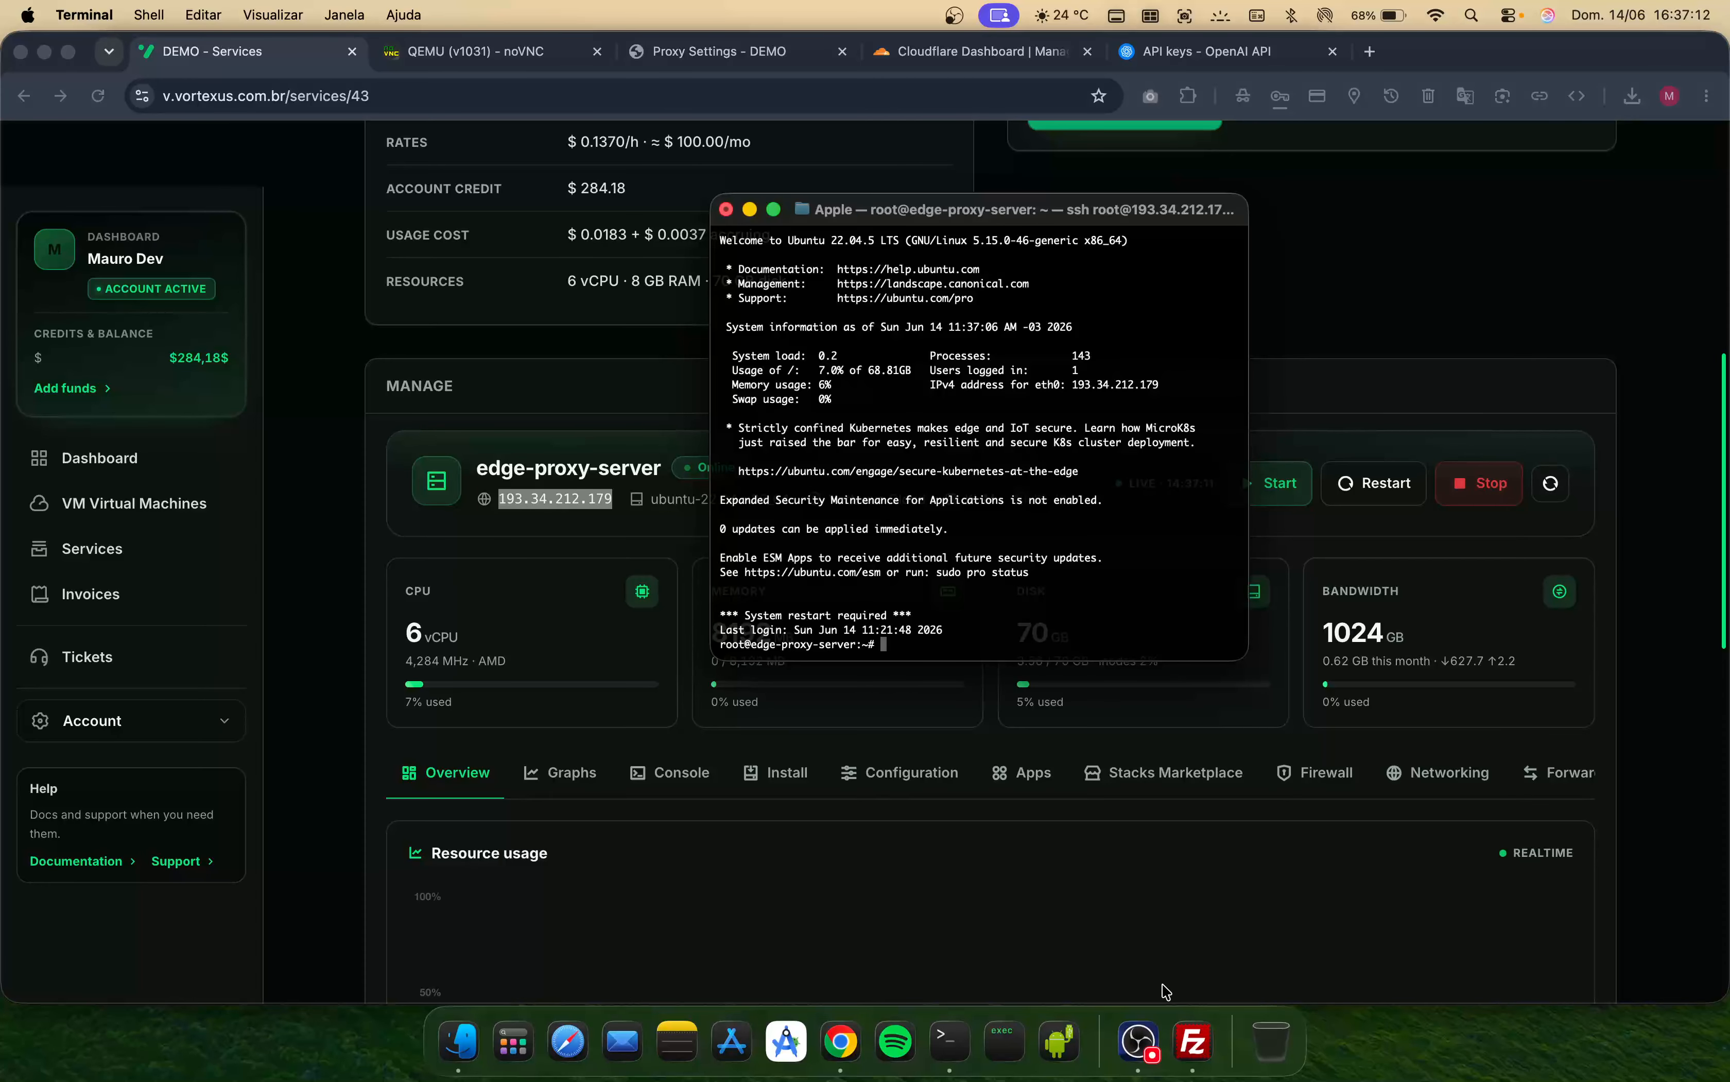
left_click(1194, 1041)
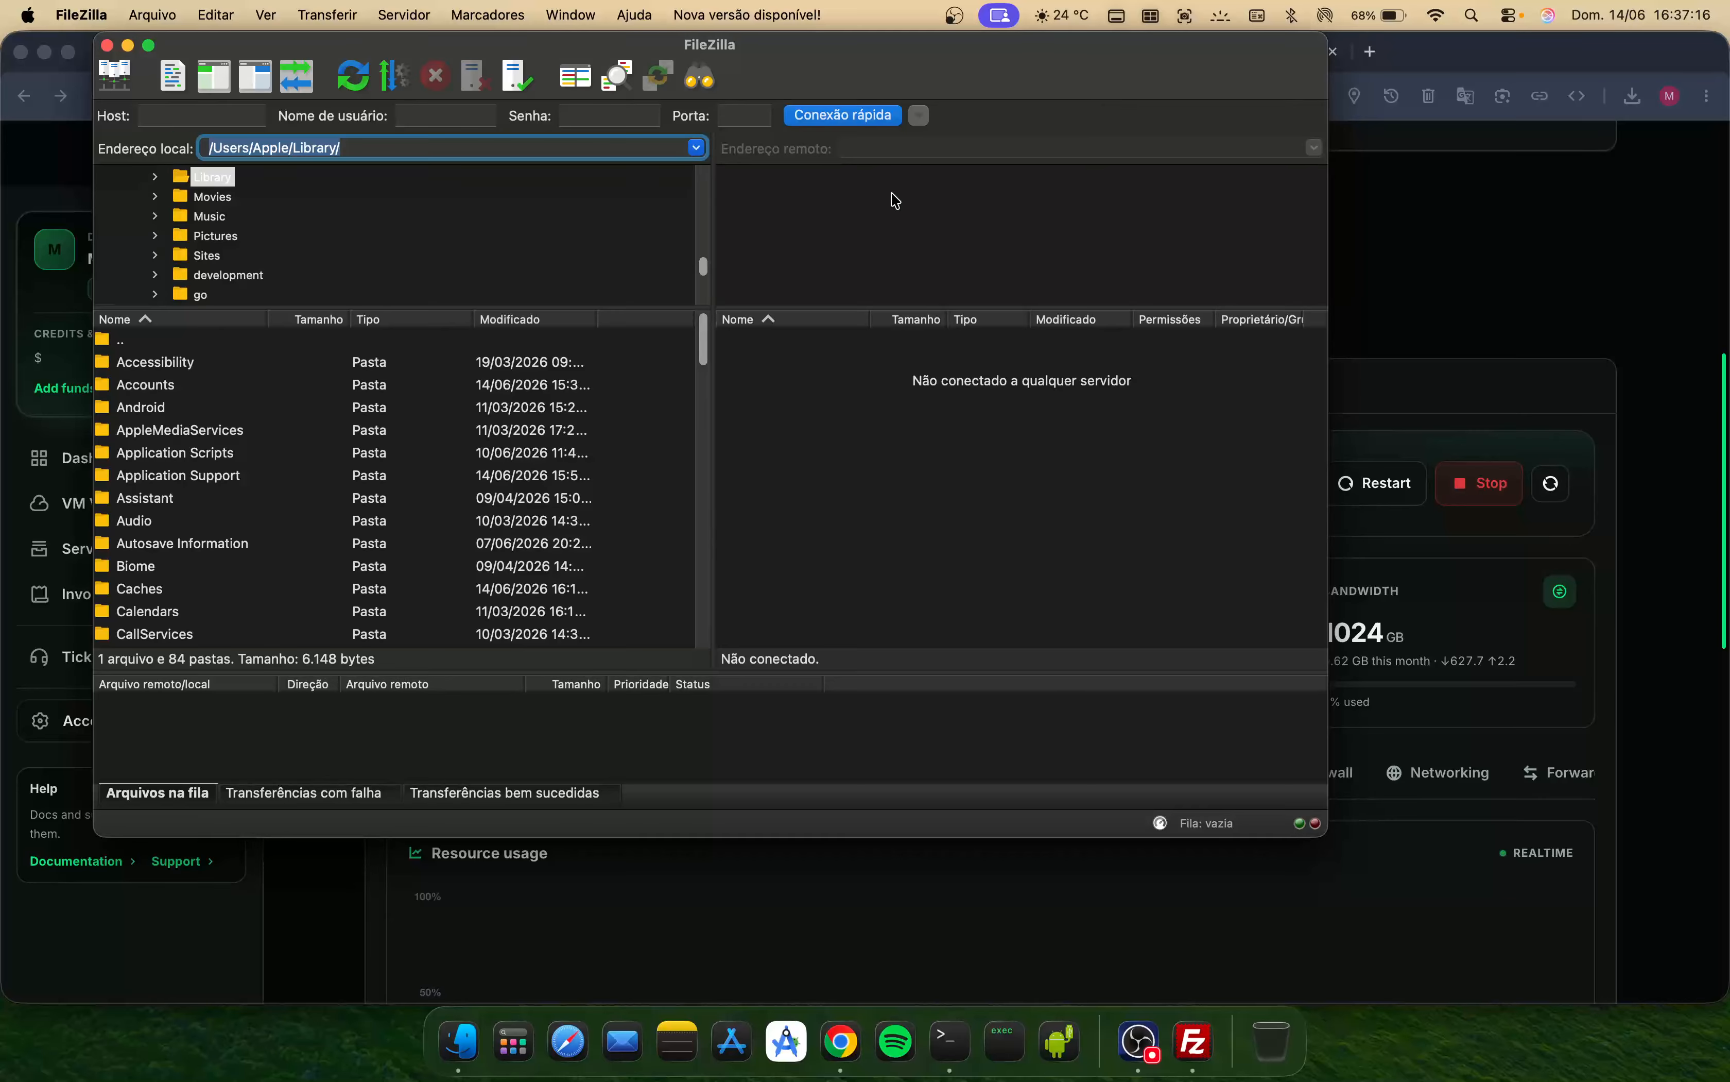
left_click(919, 116)
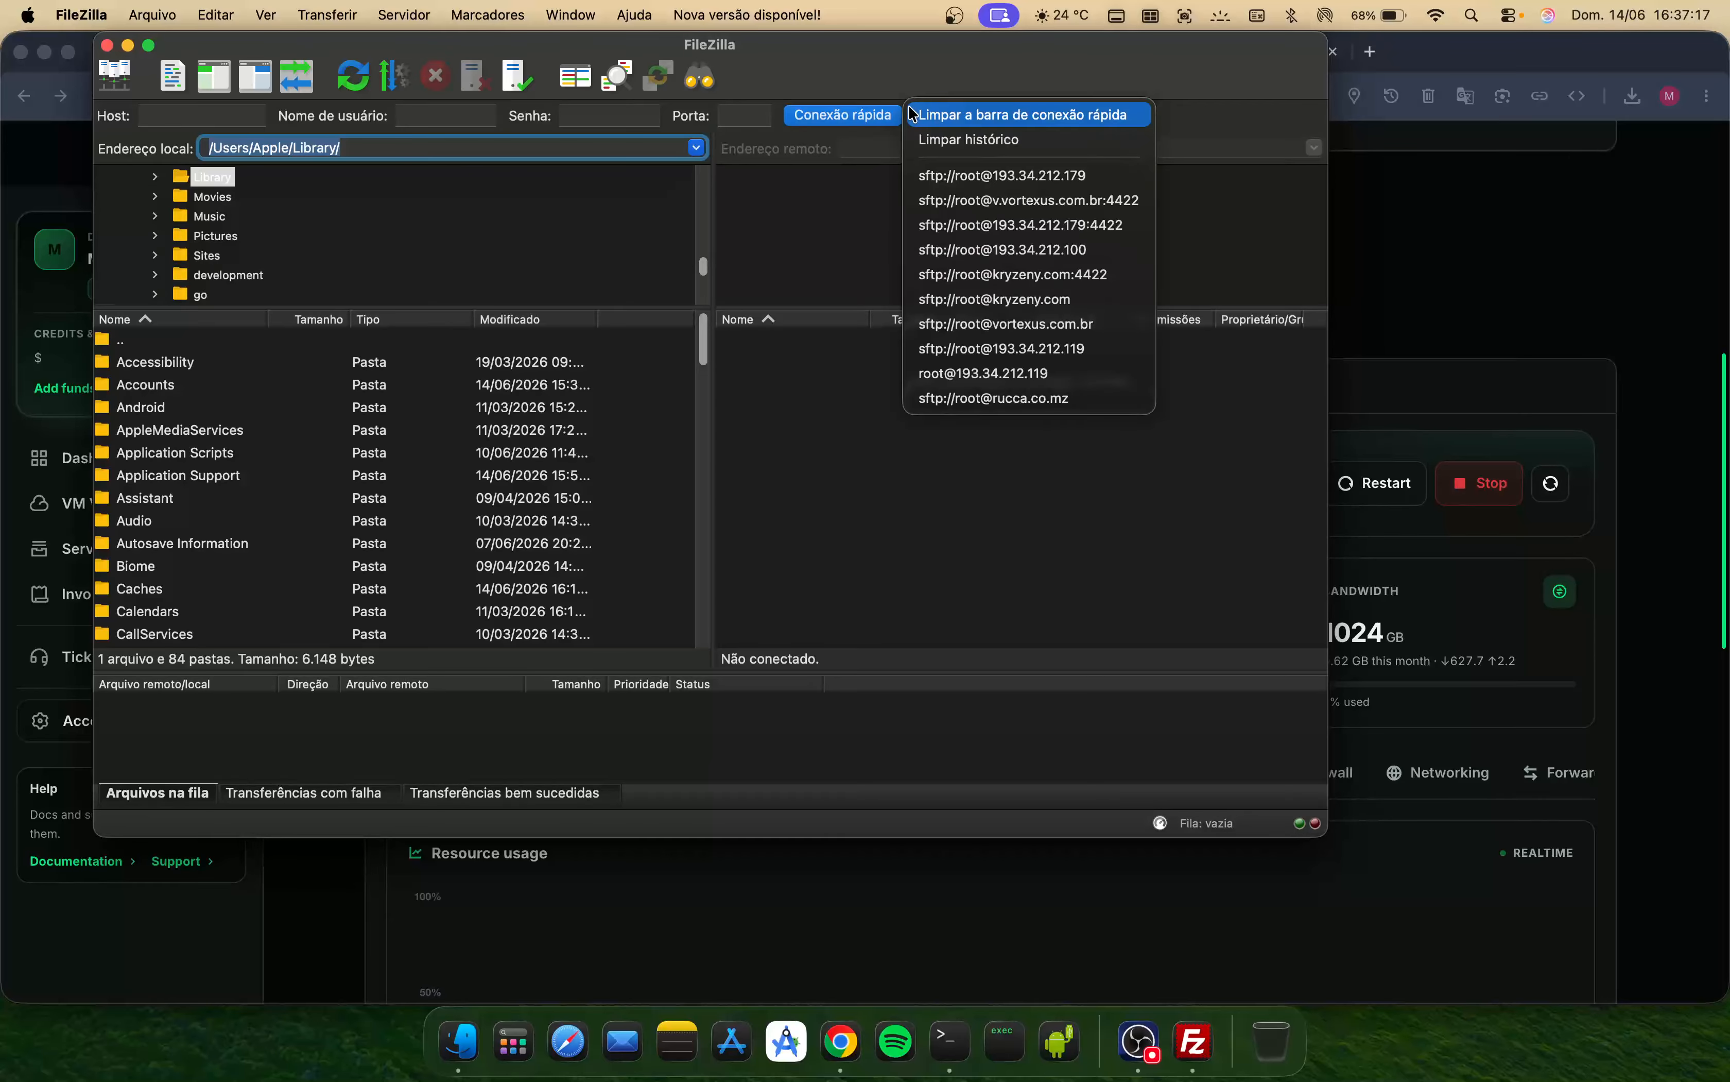
left_click(977, 178)
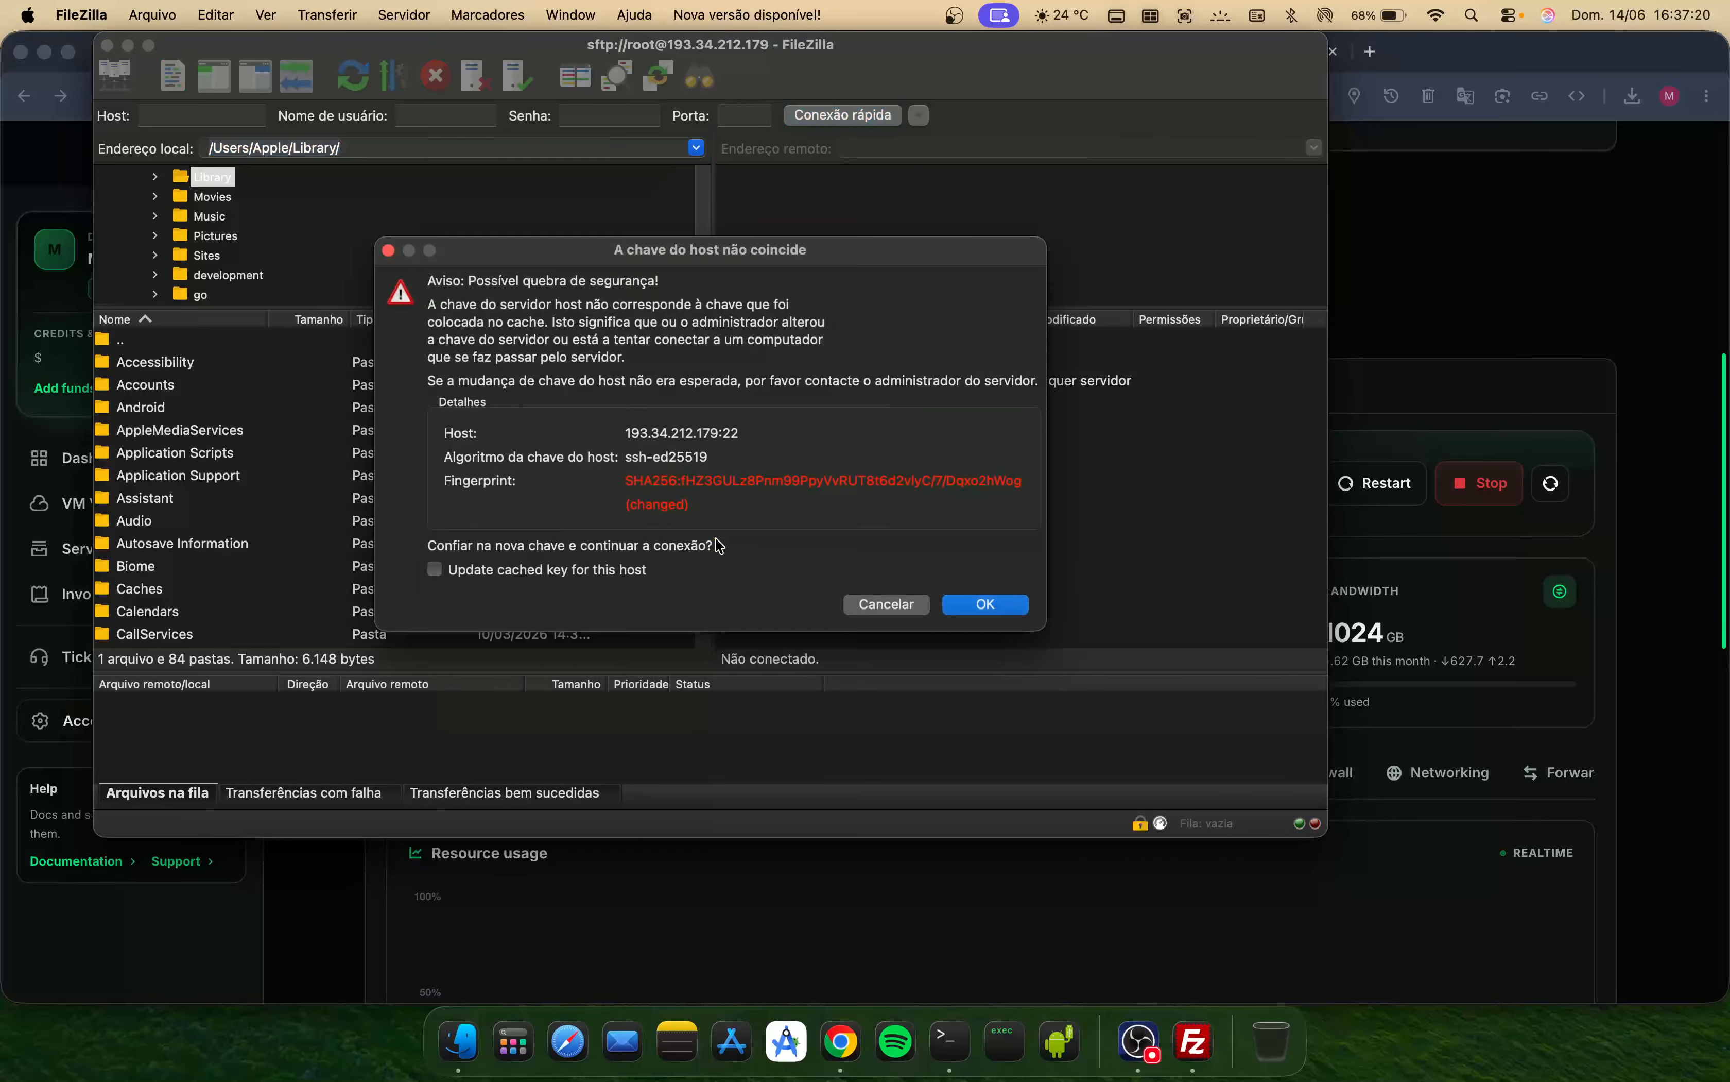
left_click(595, 574)
left_click(990, 605)
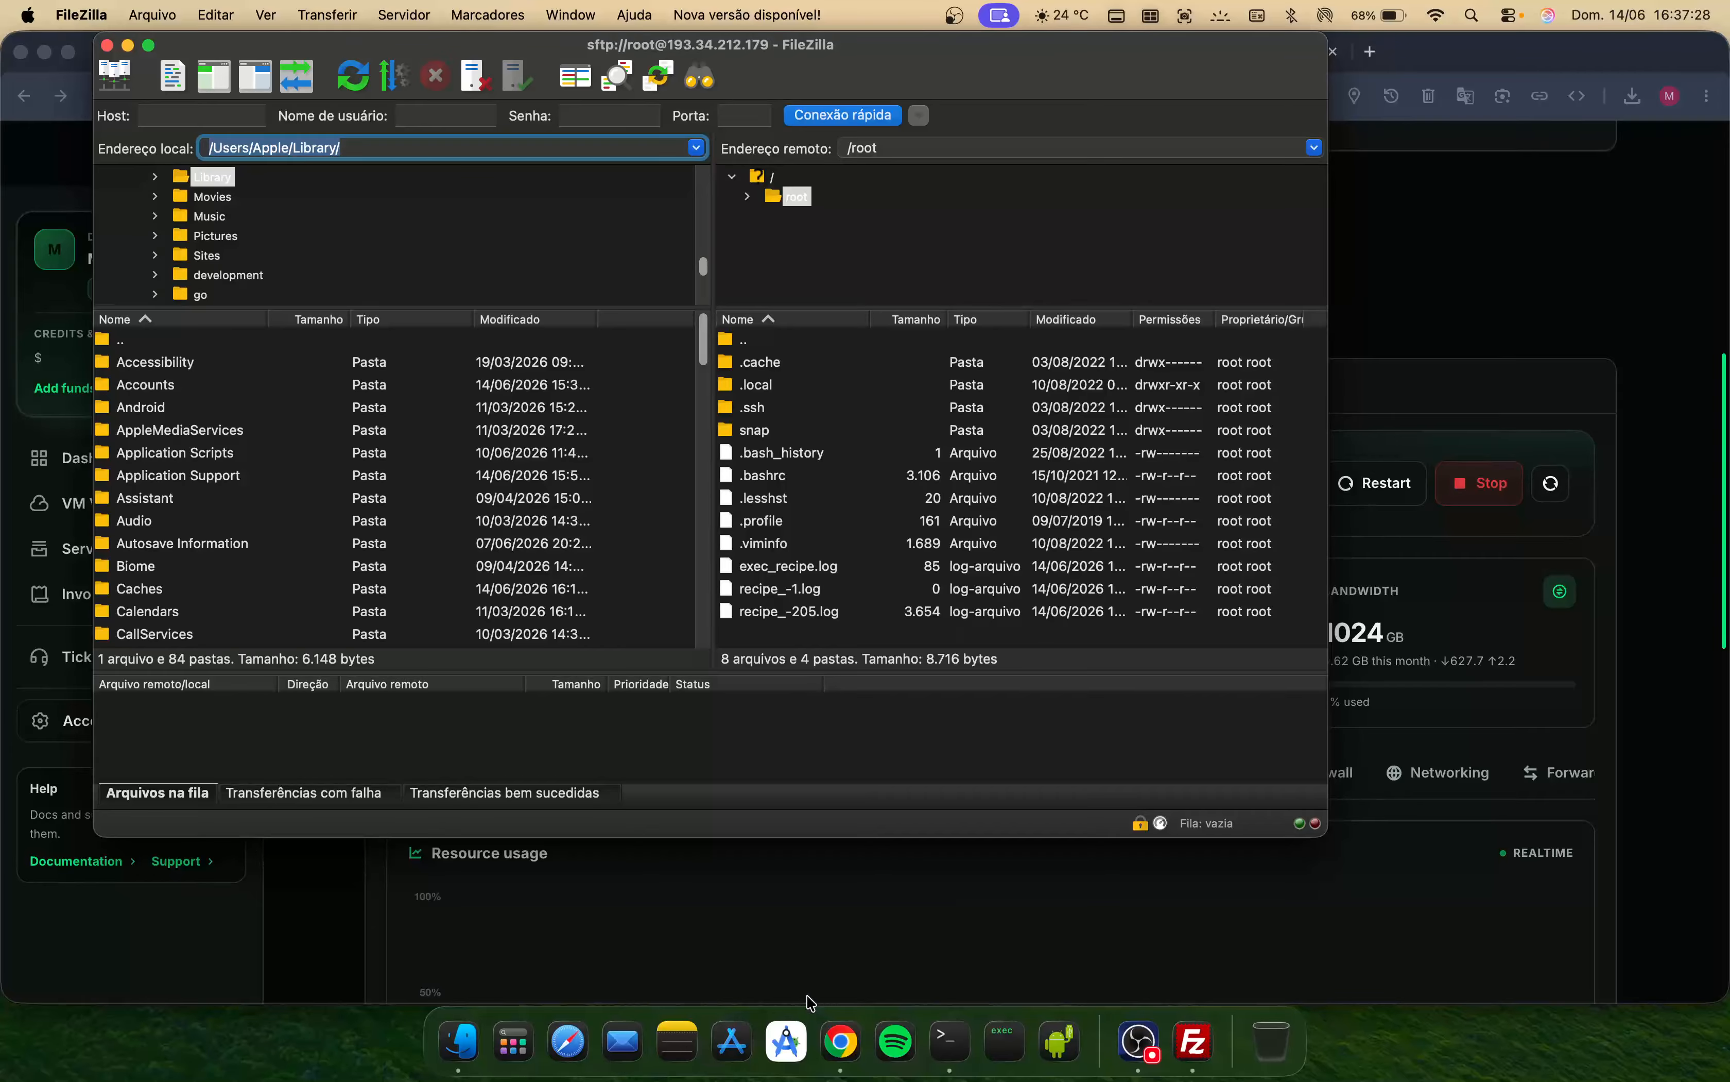
- Upload virtualizor-cloud-edge.zip from the Edge-URL-Module folder into the server's /opt directory
left_click(931, 142)
type("/op")
key("Return")
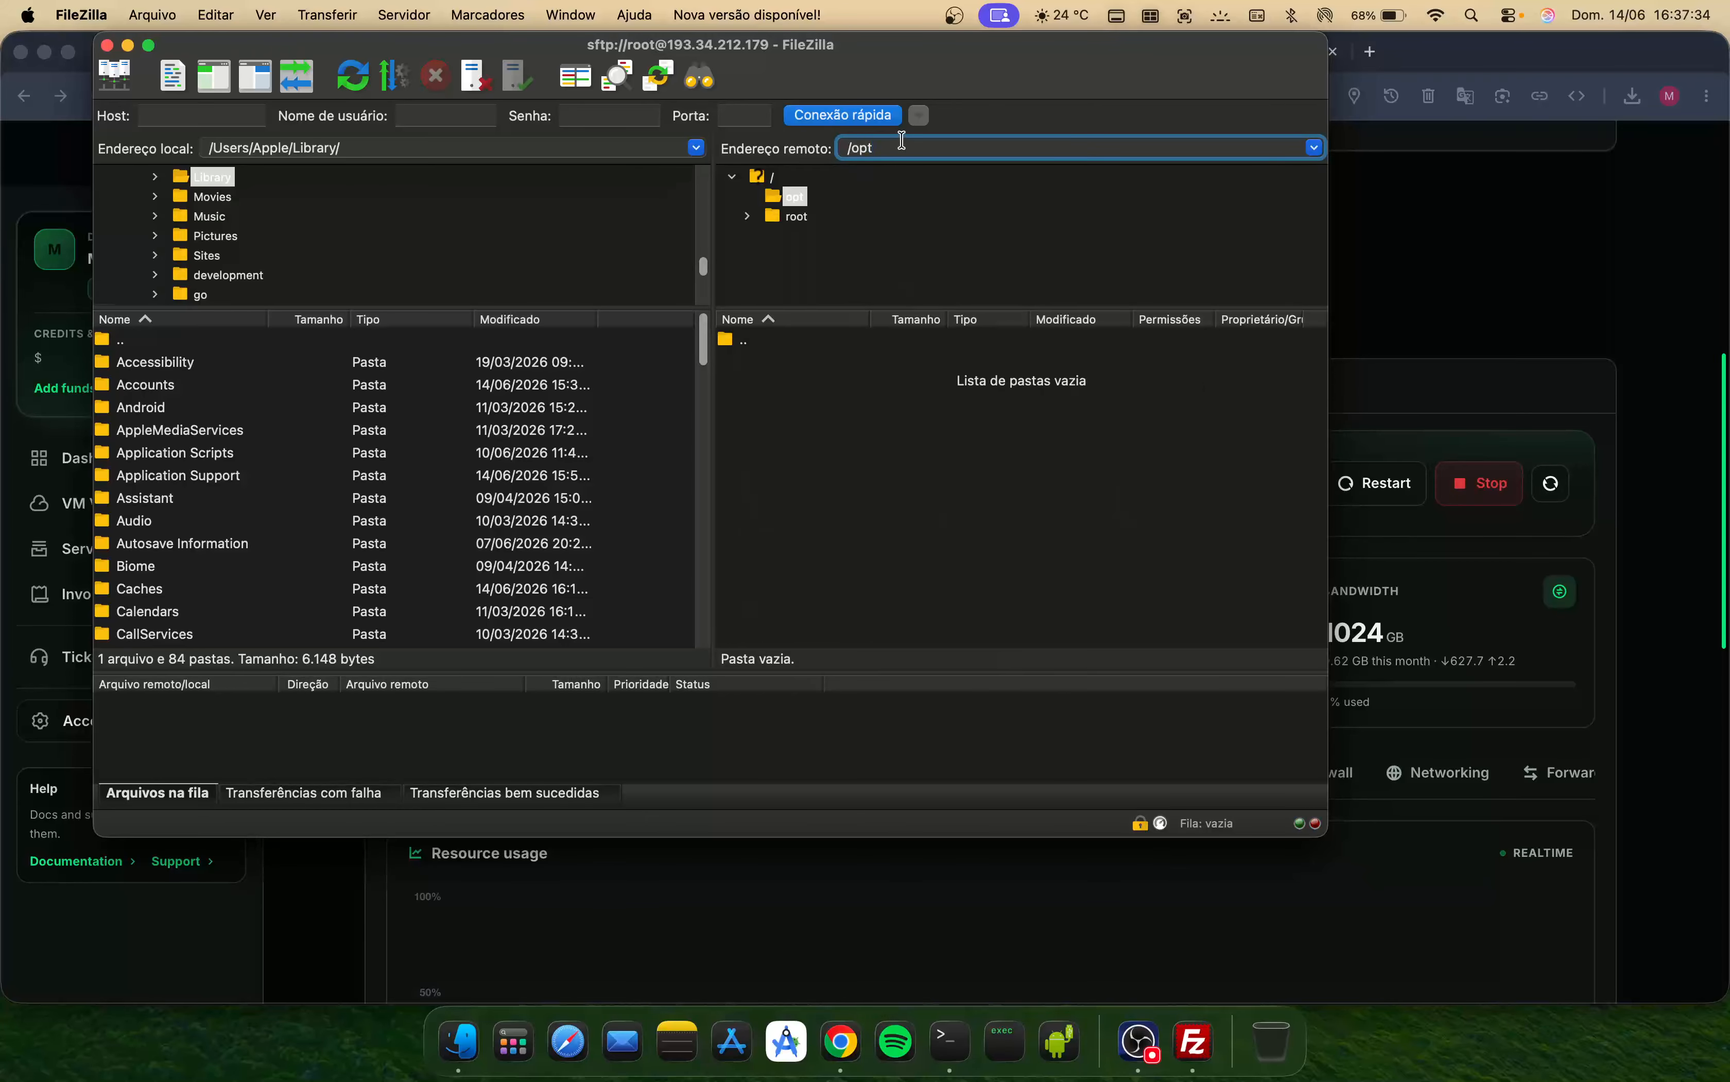
left_click(451, 1061)
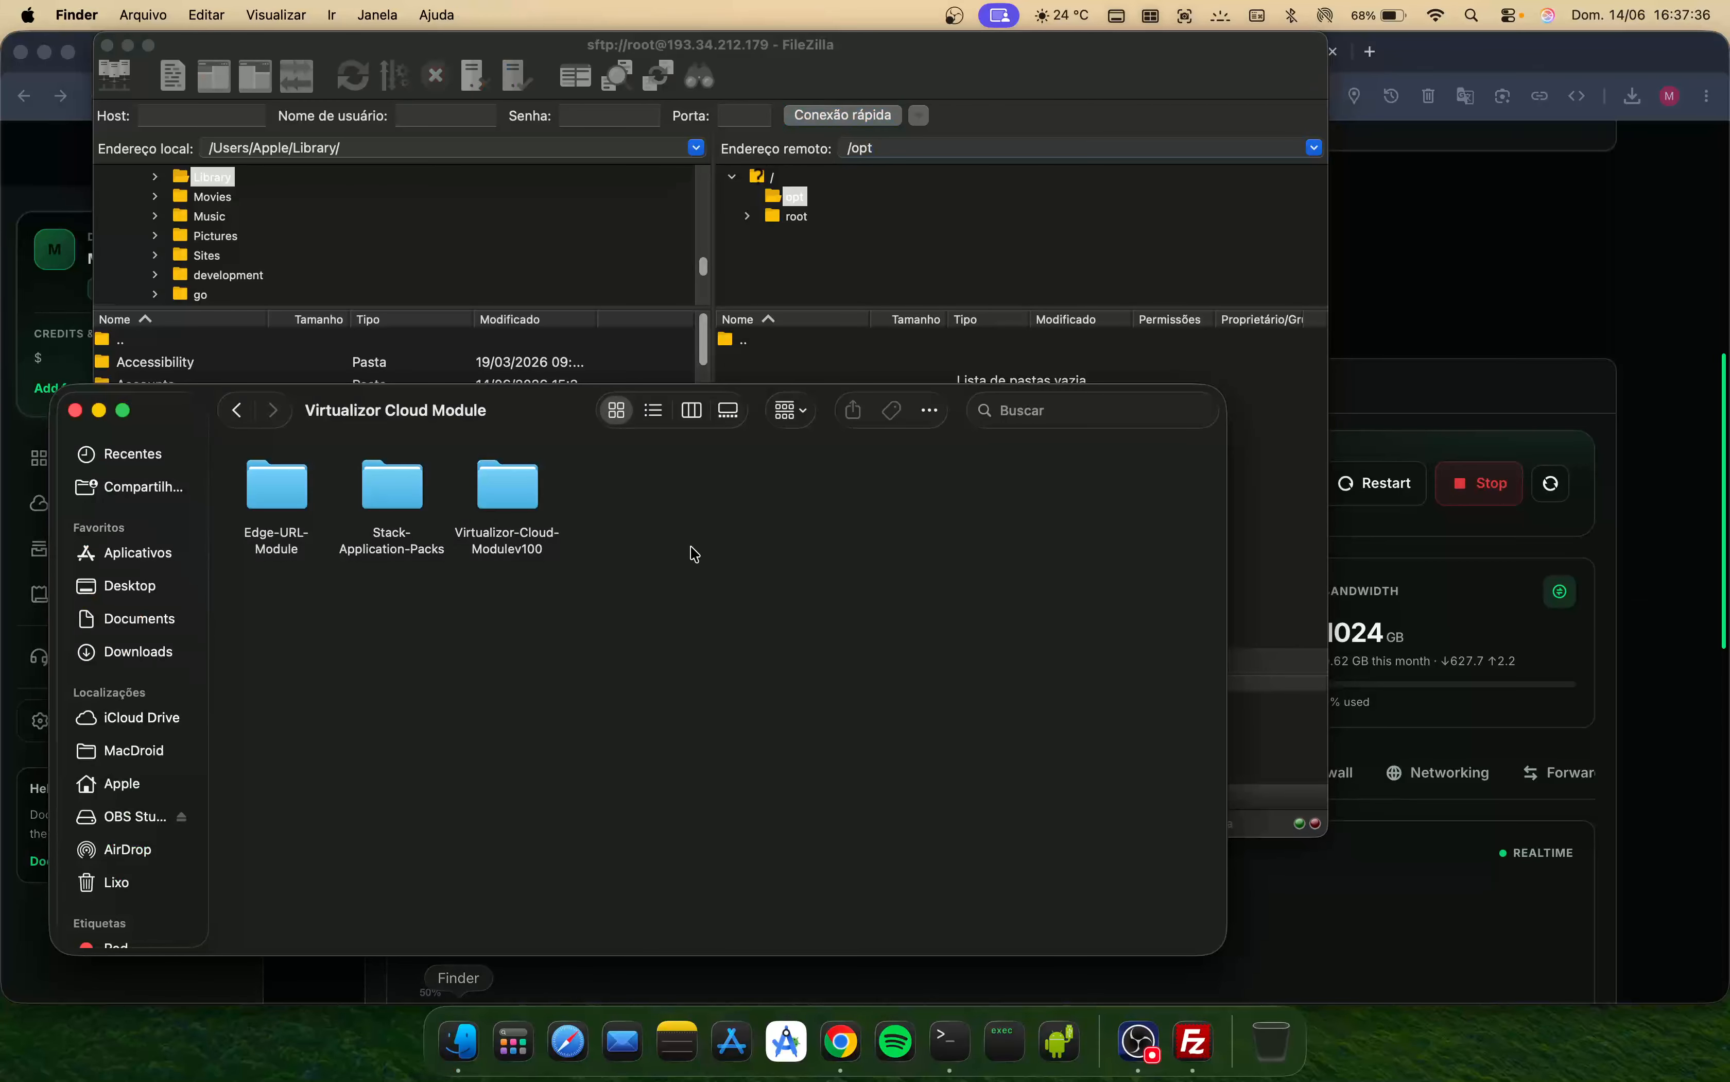
double_click(291, 513)
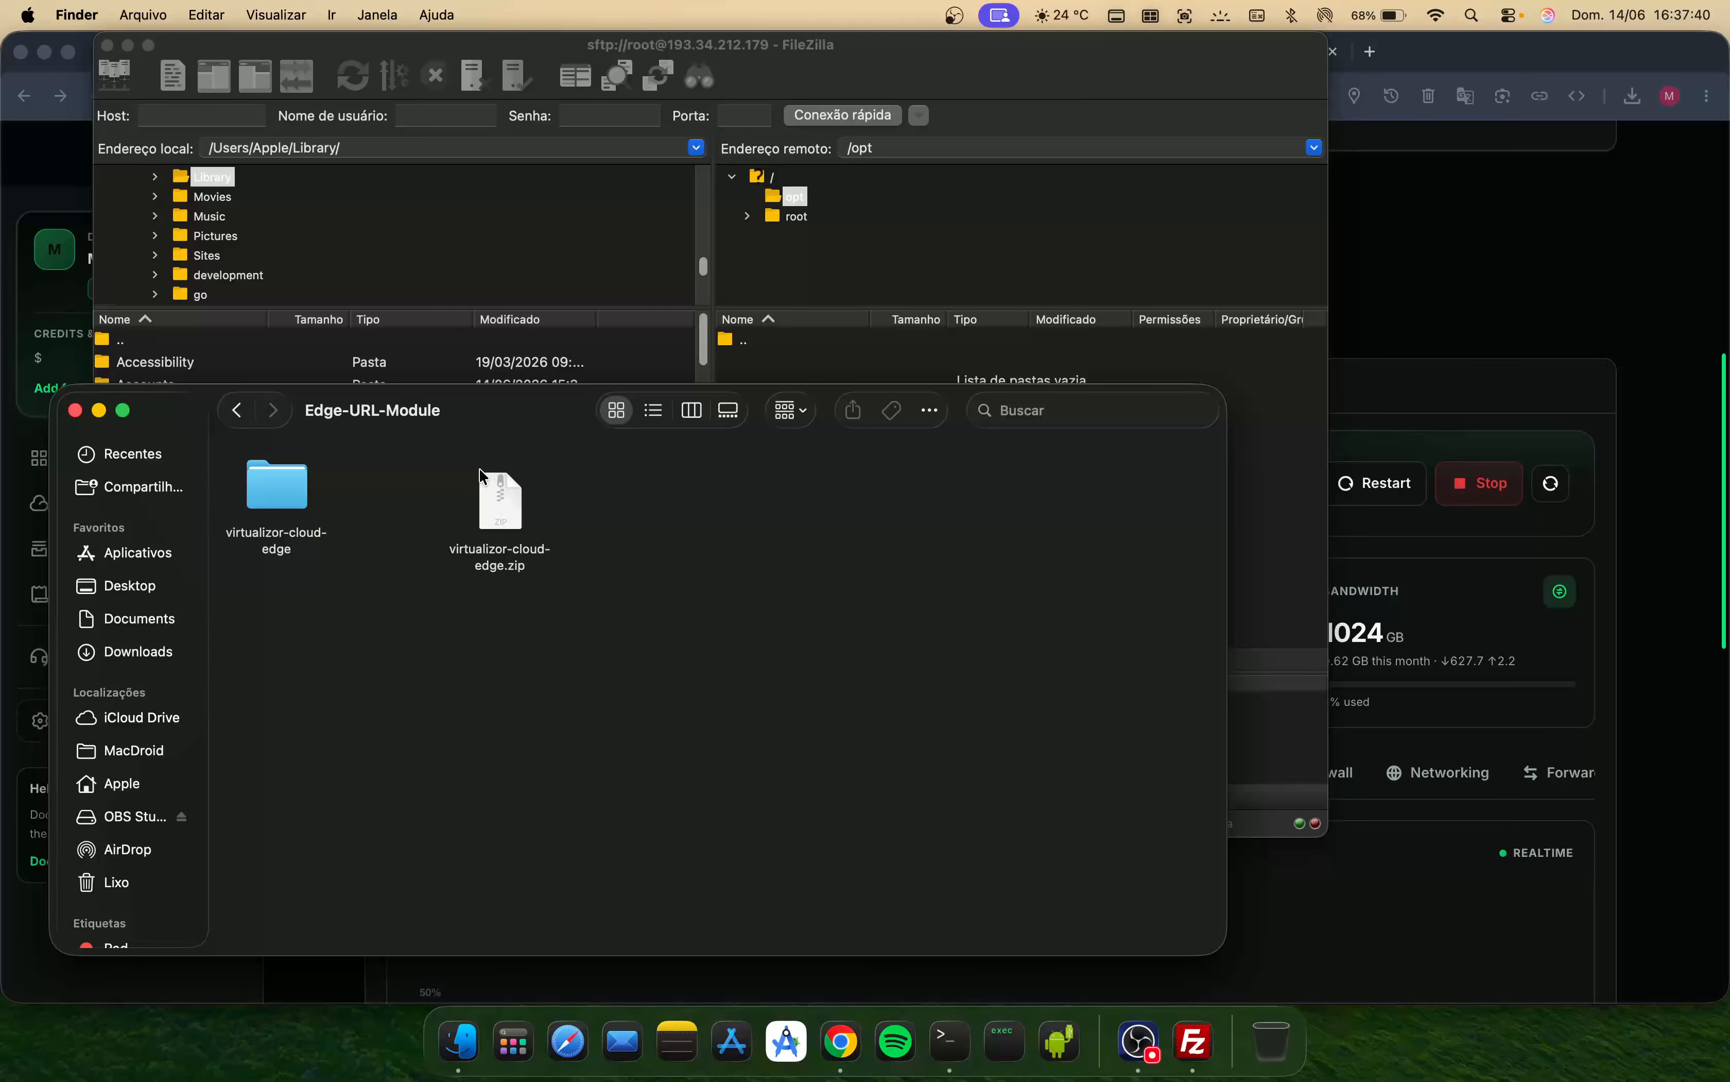
left_click_drag(516, 520, 1274, 593)
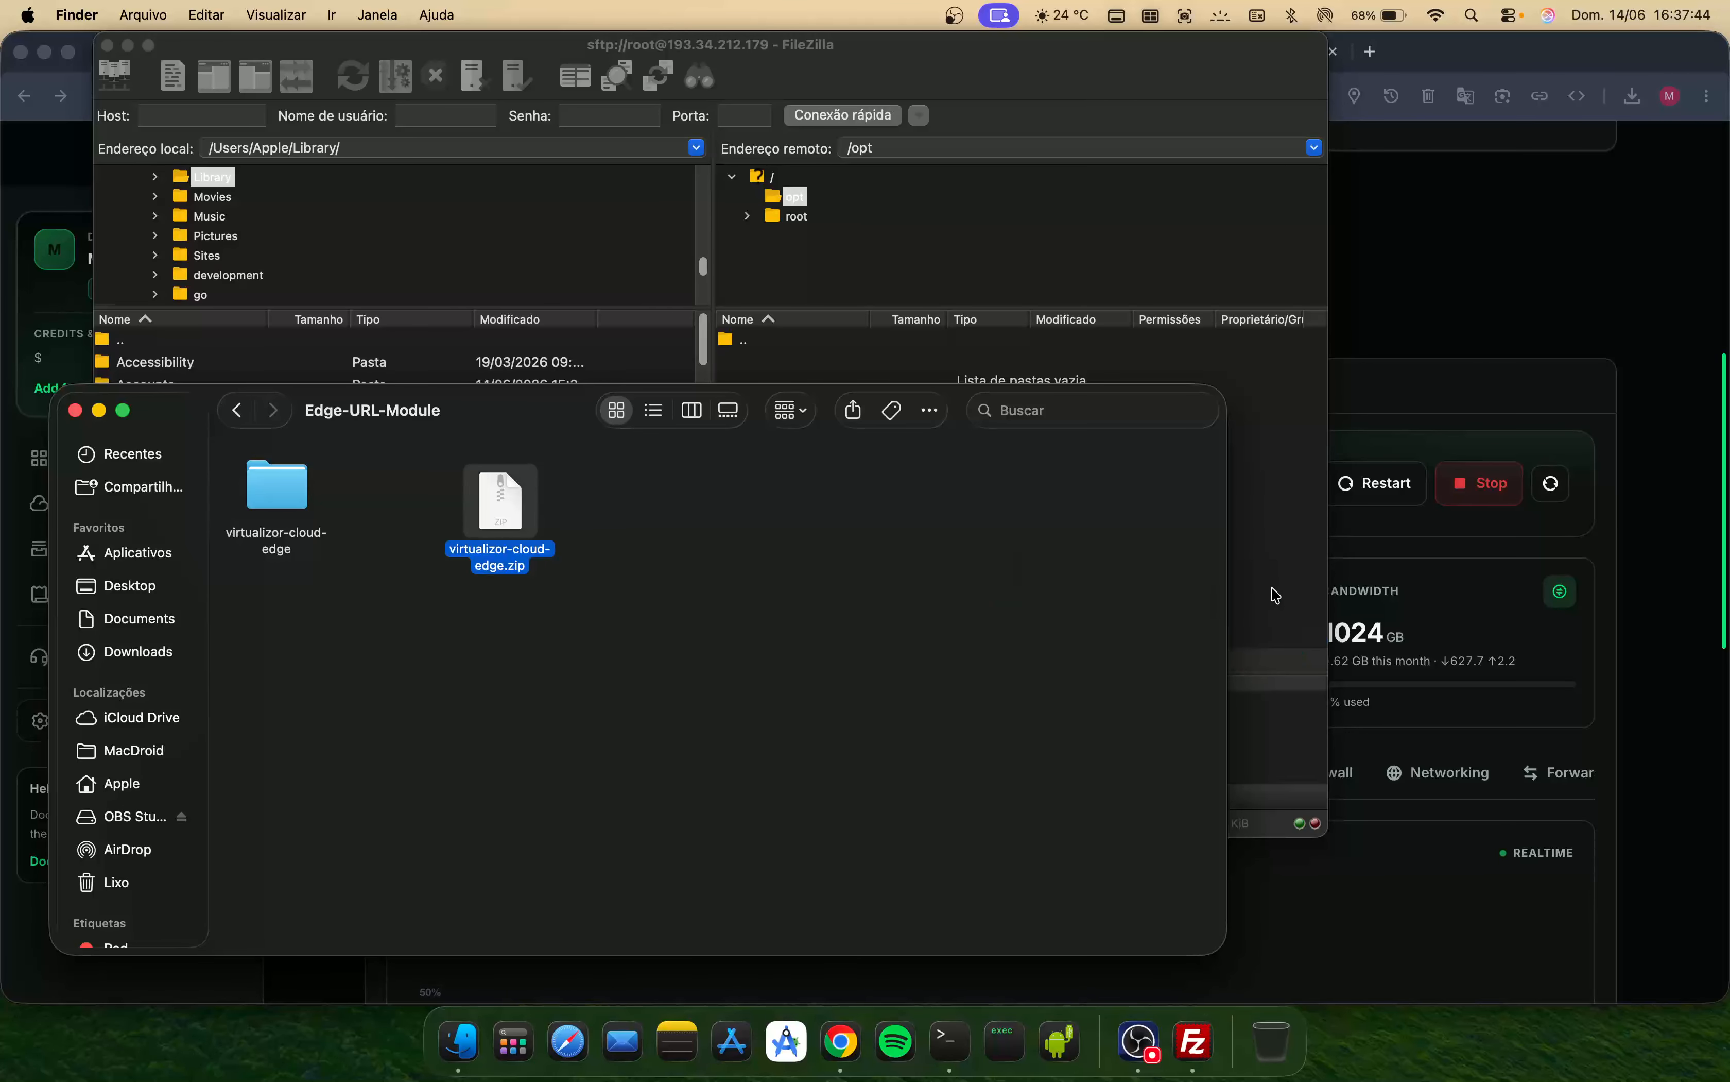
left_click(1255, 683)
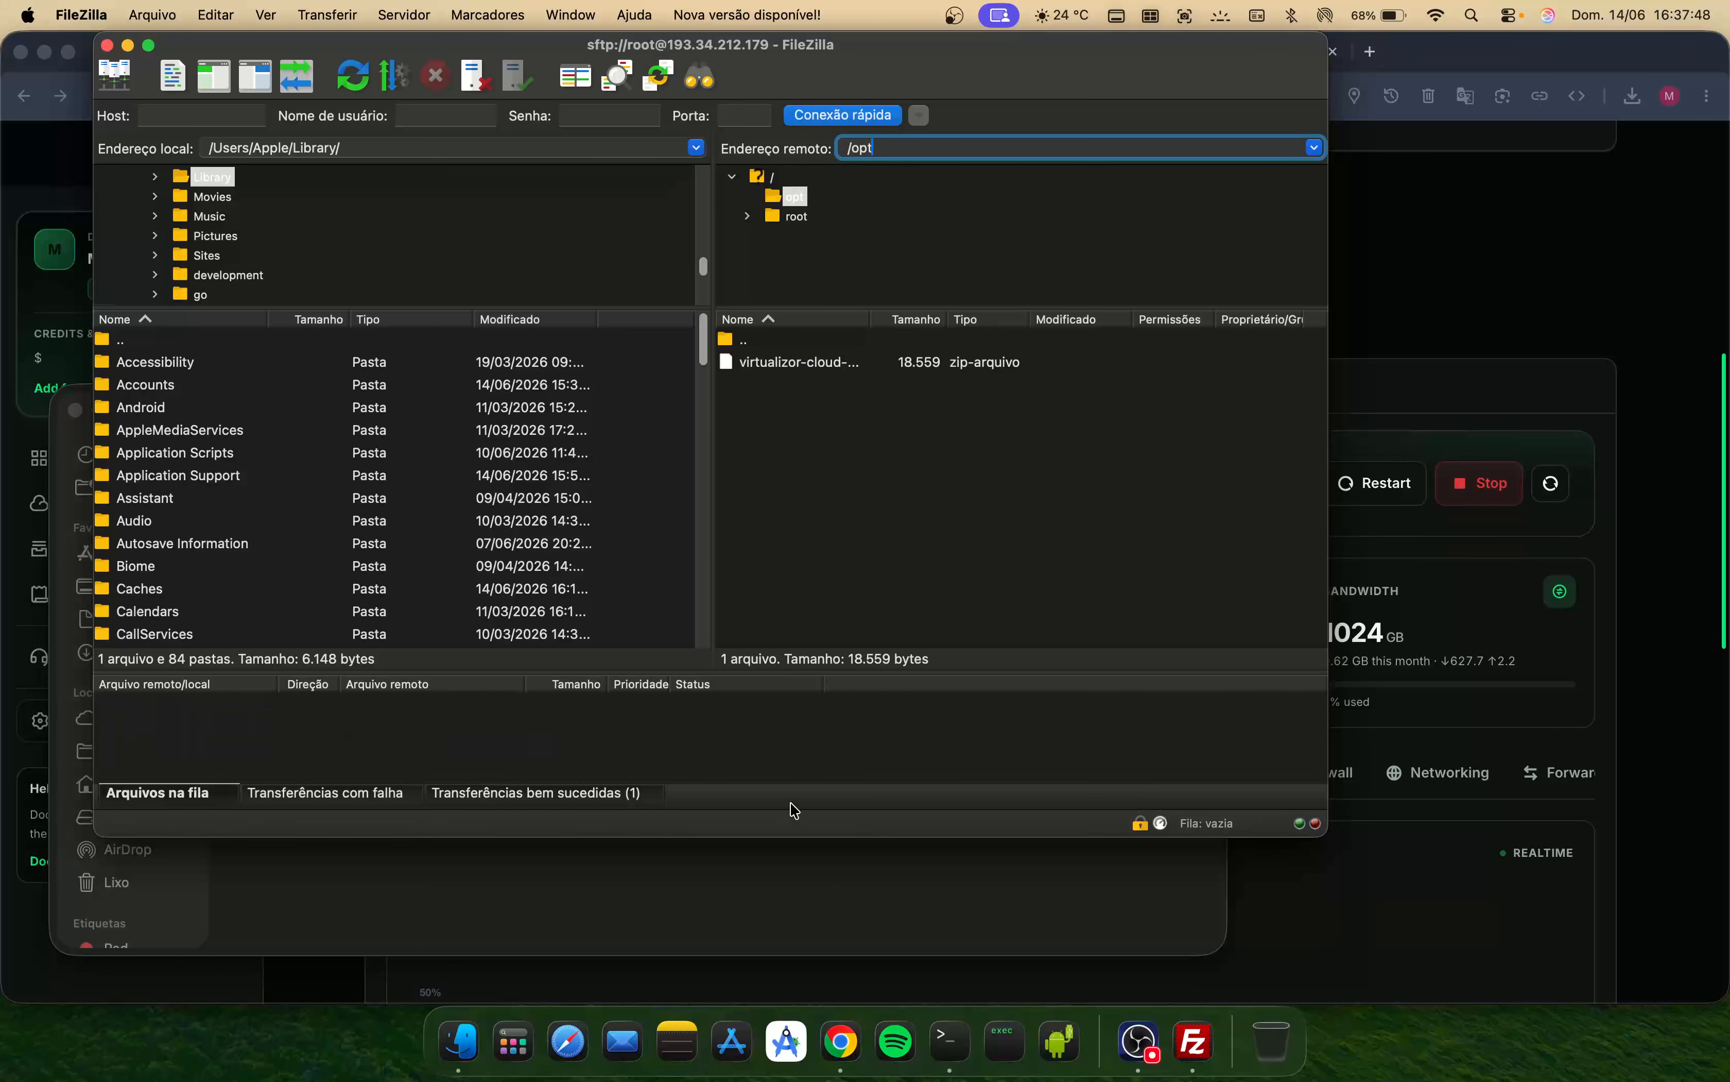
- Unzip virtualizor-cloud-edge.zip inside /opt on the server over SSH
left_click(955, 1050)
type("cd /opt/")
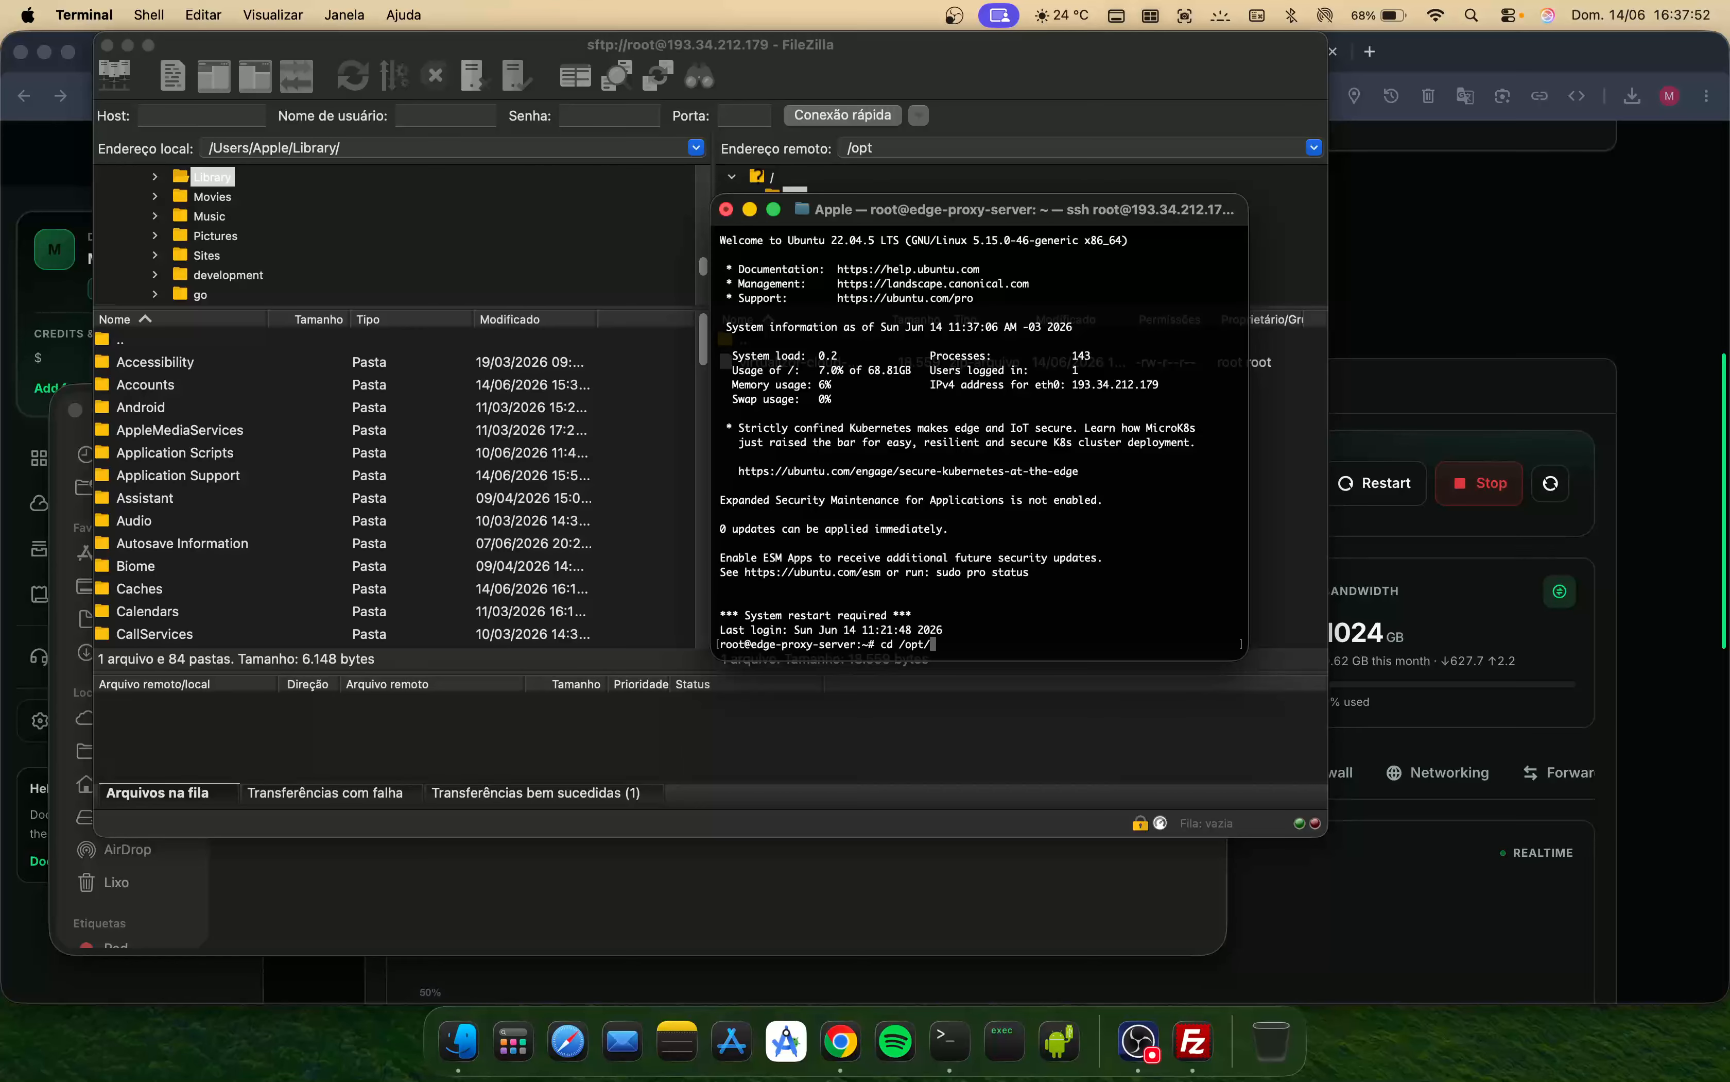
key("Return")
type("ls")
key("Return")
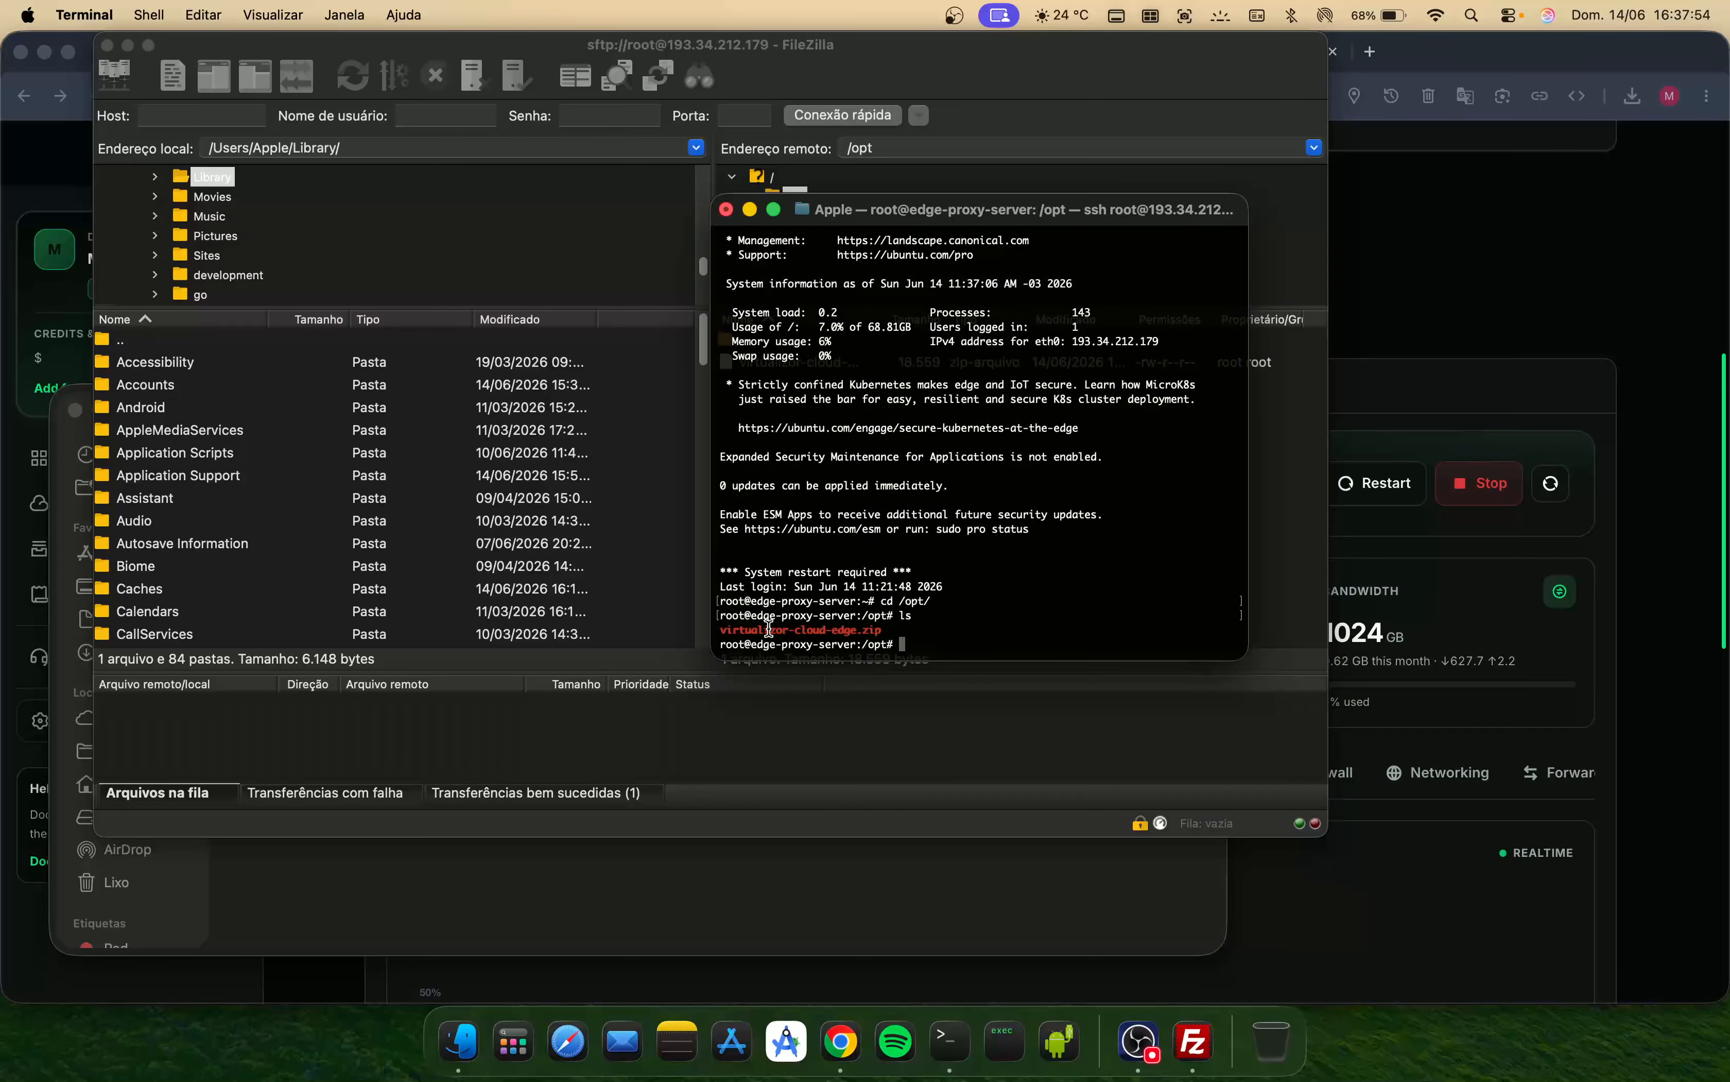
type("unzip vi")
key("Tab")
key("Return")
- Enter the virtualizor-cloud-edge directory and list its files
type("ls")
key("Return")
type("cd v")
key("Tab")
key("Return")
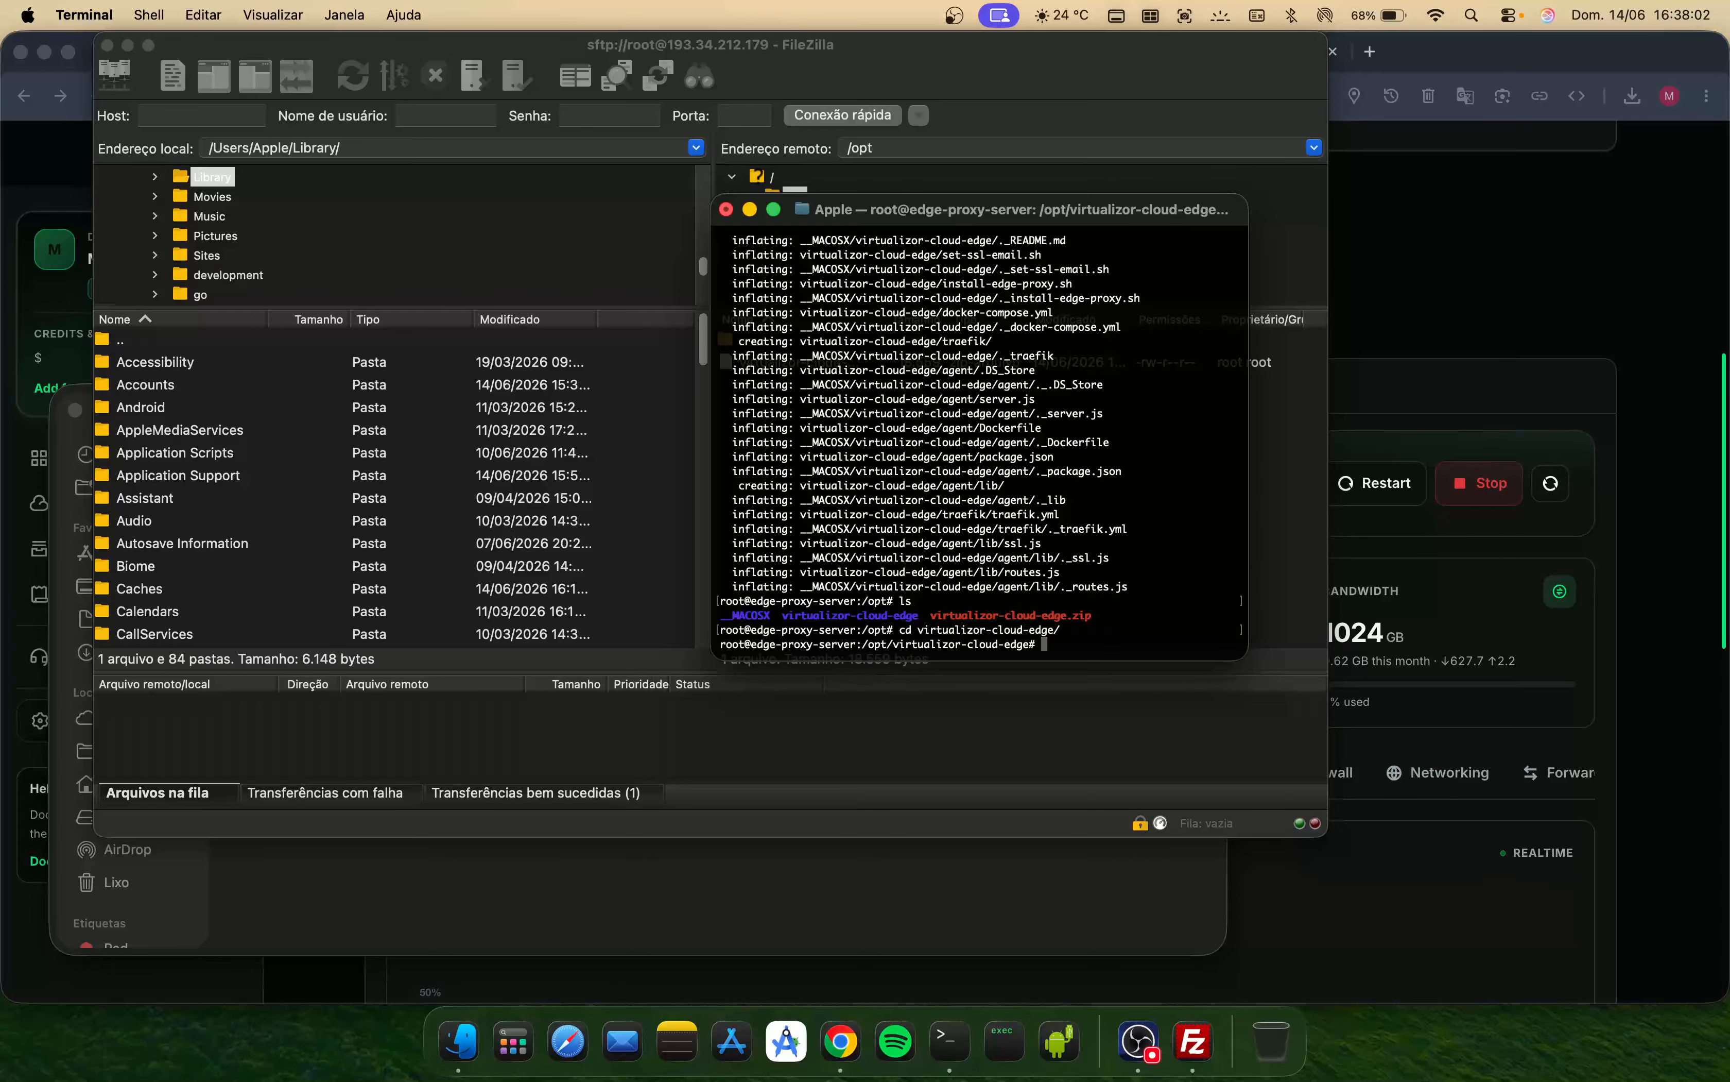
type("ls")
key("Return")
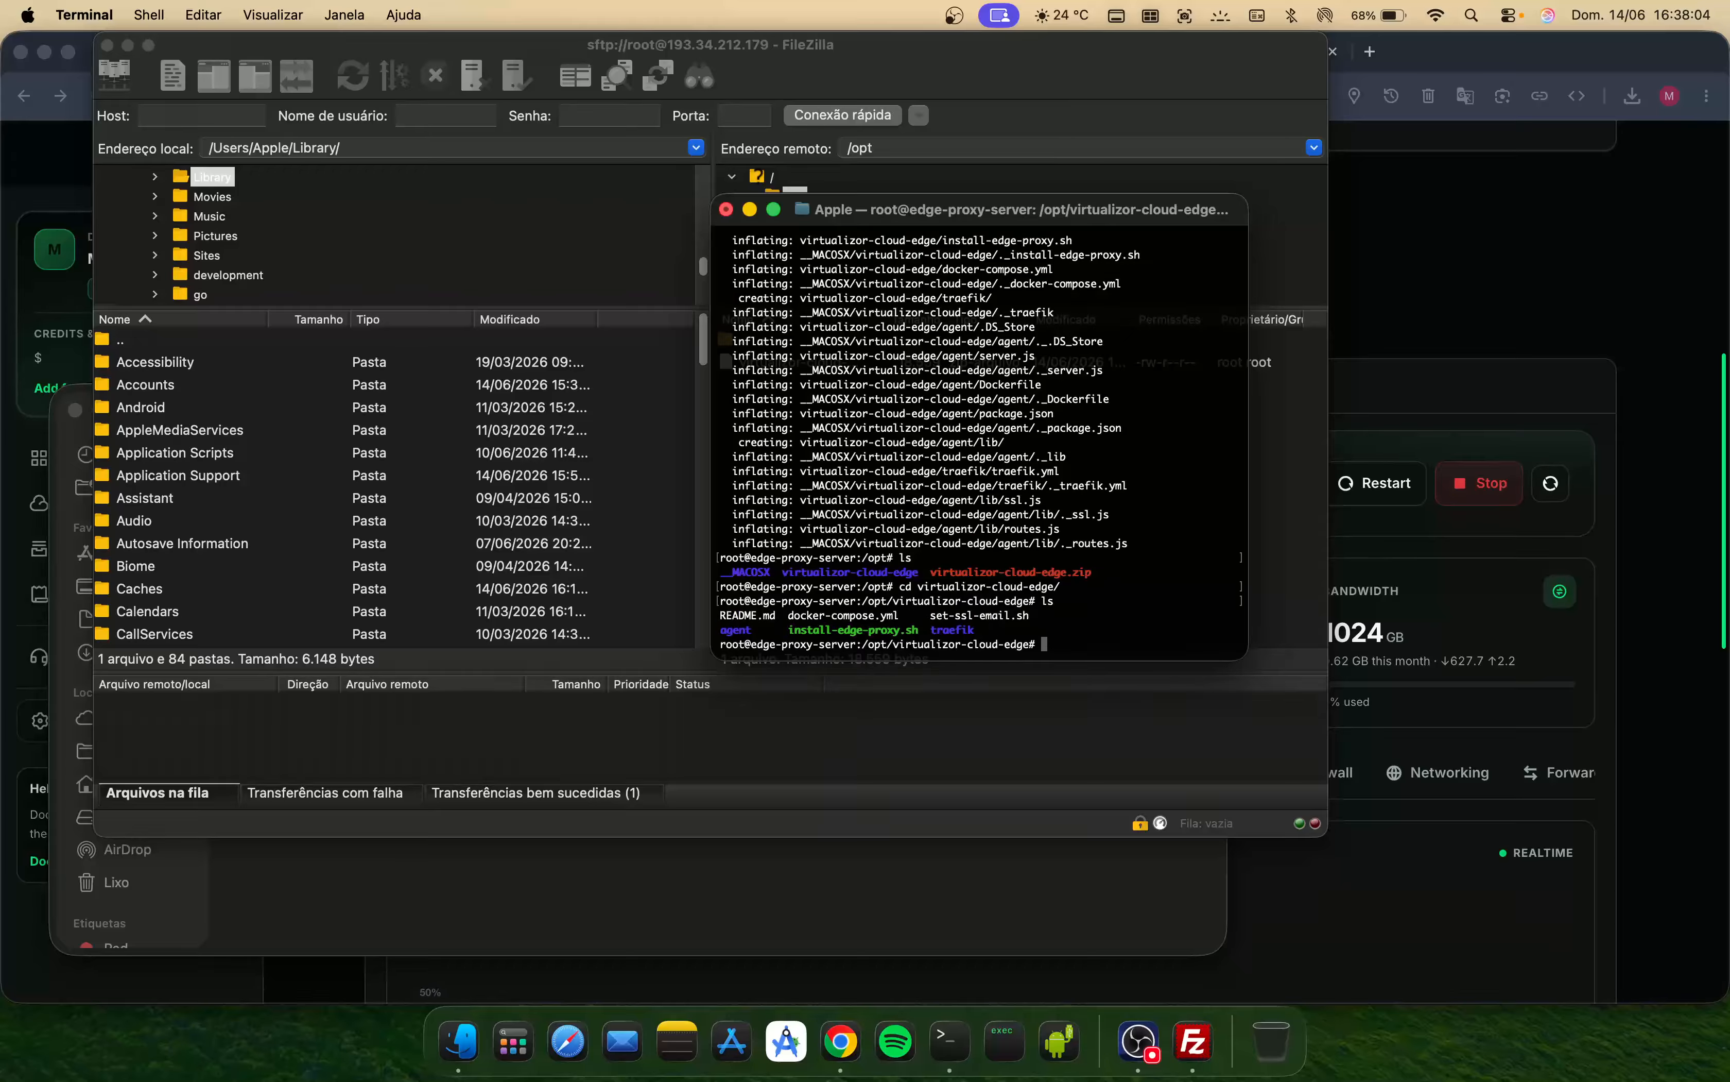
- Run ./install-edge-proxy.sh to install the edge proxy
left_click_drag(830, 631, 790, 631)
left_click(957, 603)
type("./in")
key("Tab")
key("Return")
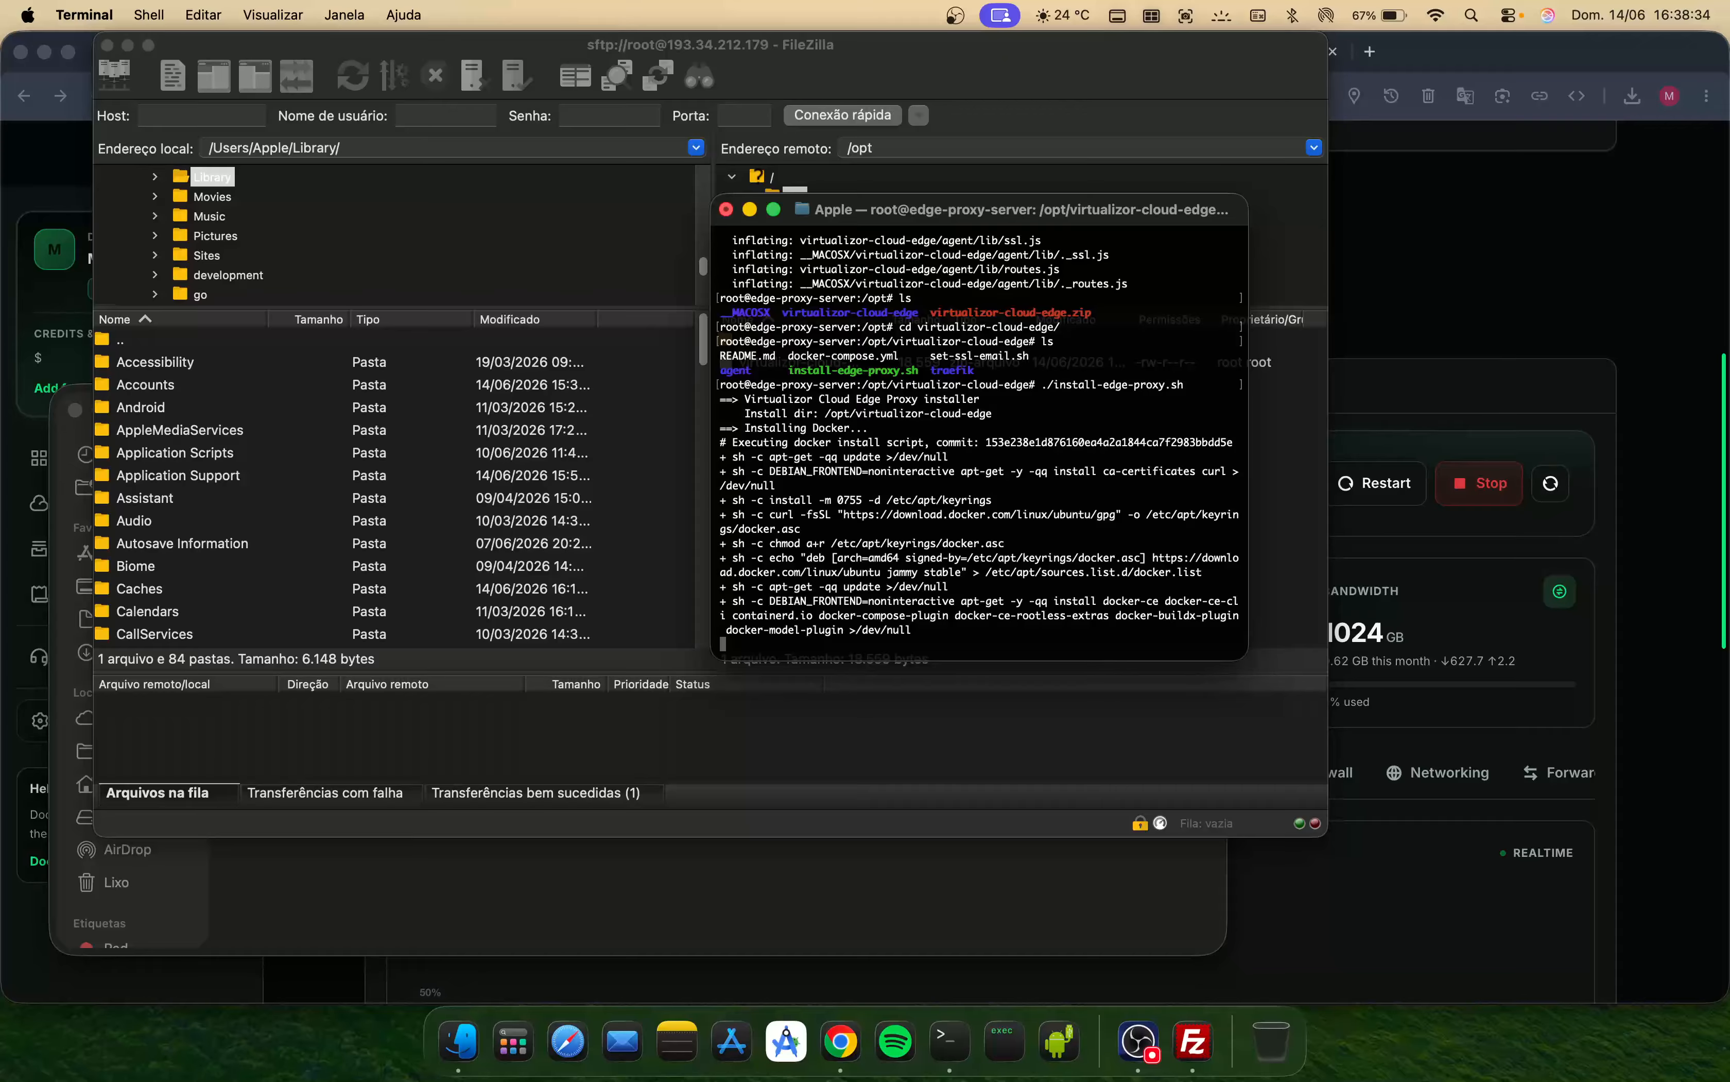
- Open the Proxy Settings page of the admin panel before returning to Terminal
left_click(1407, 344)
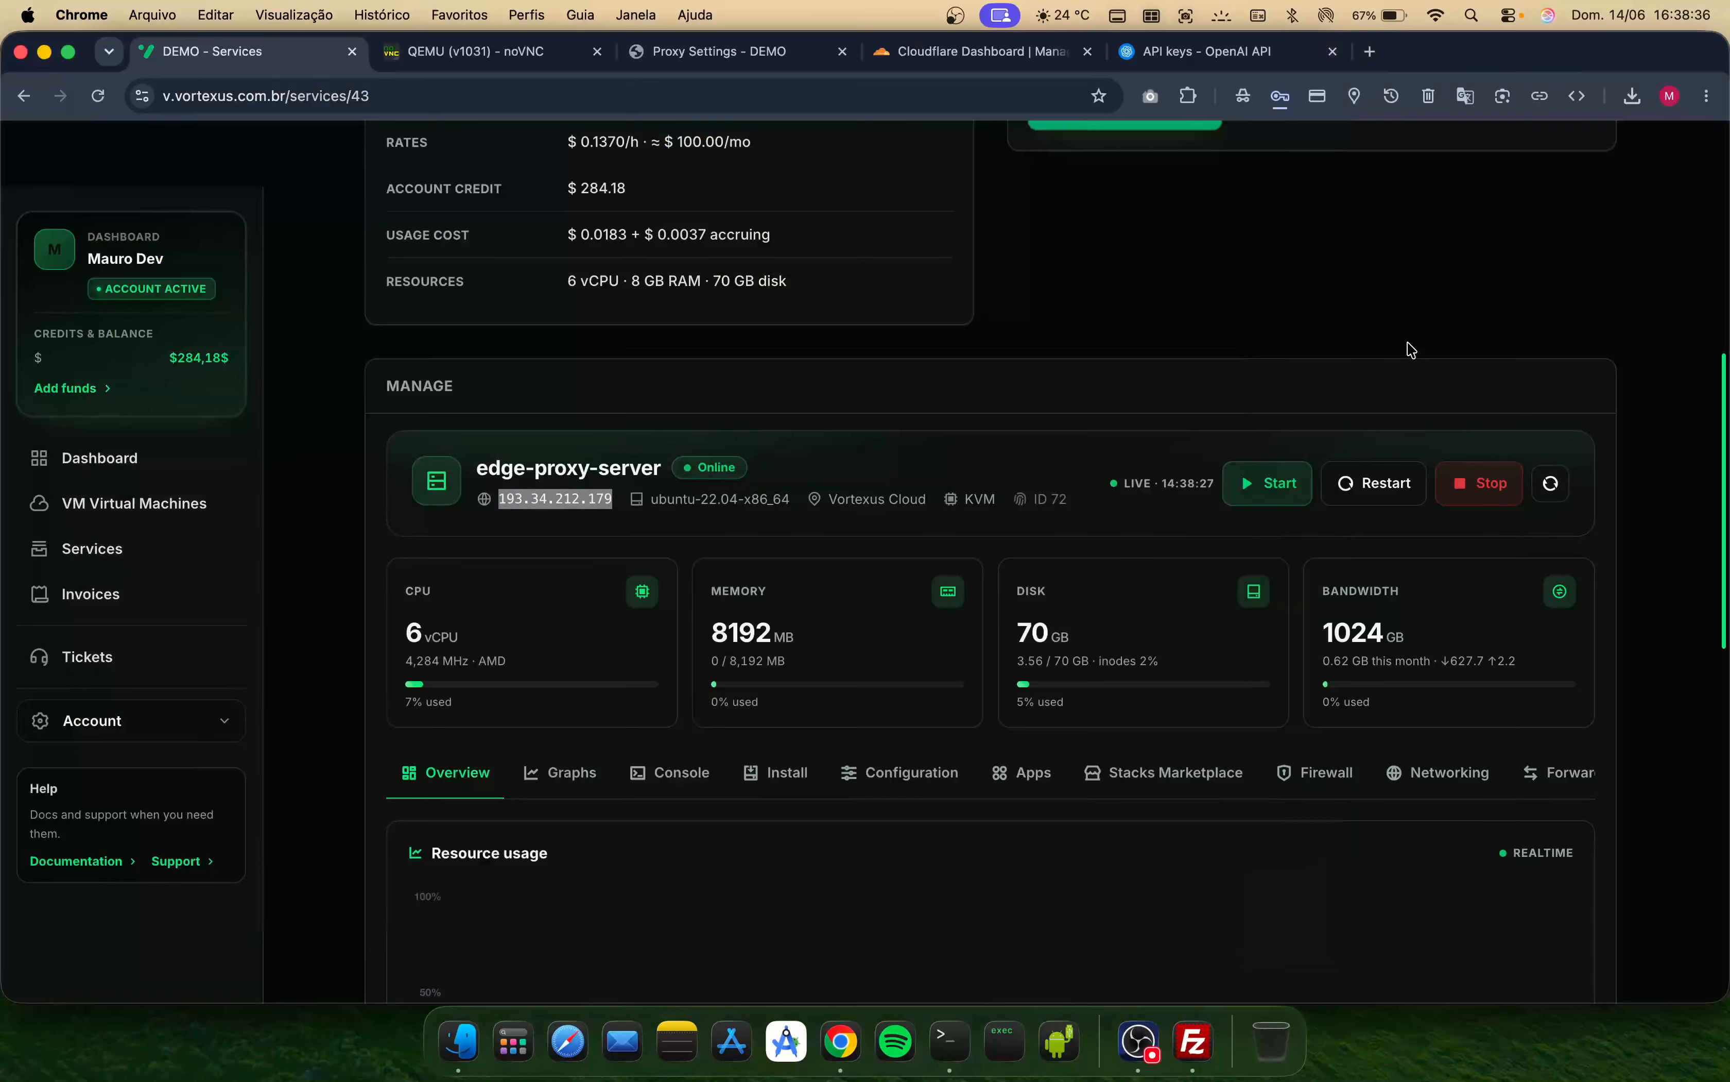
left_click(676, 57)
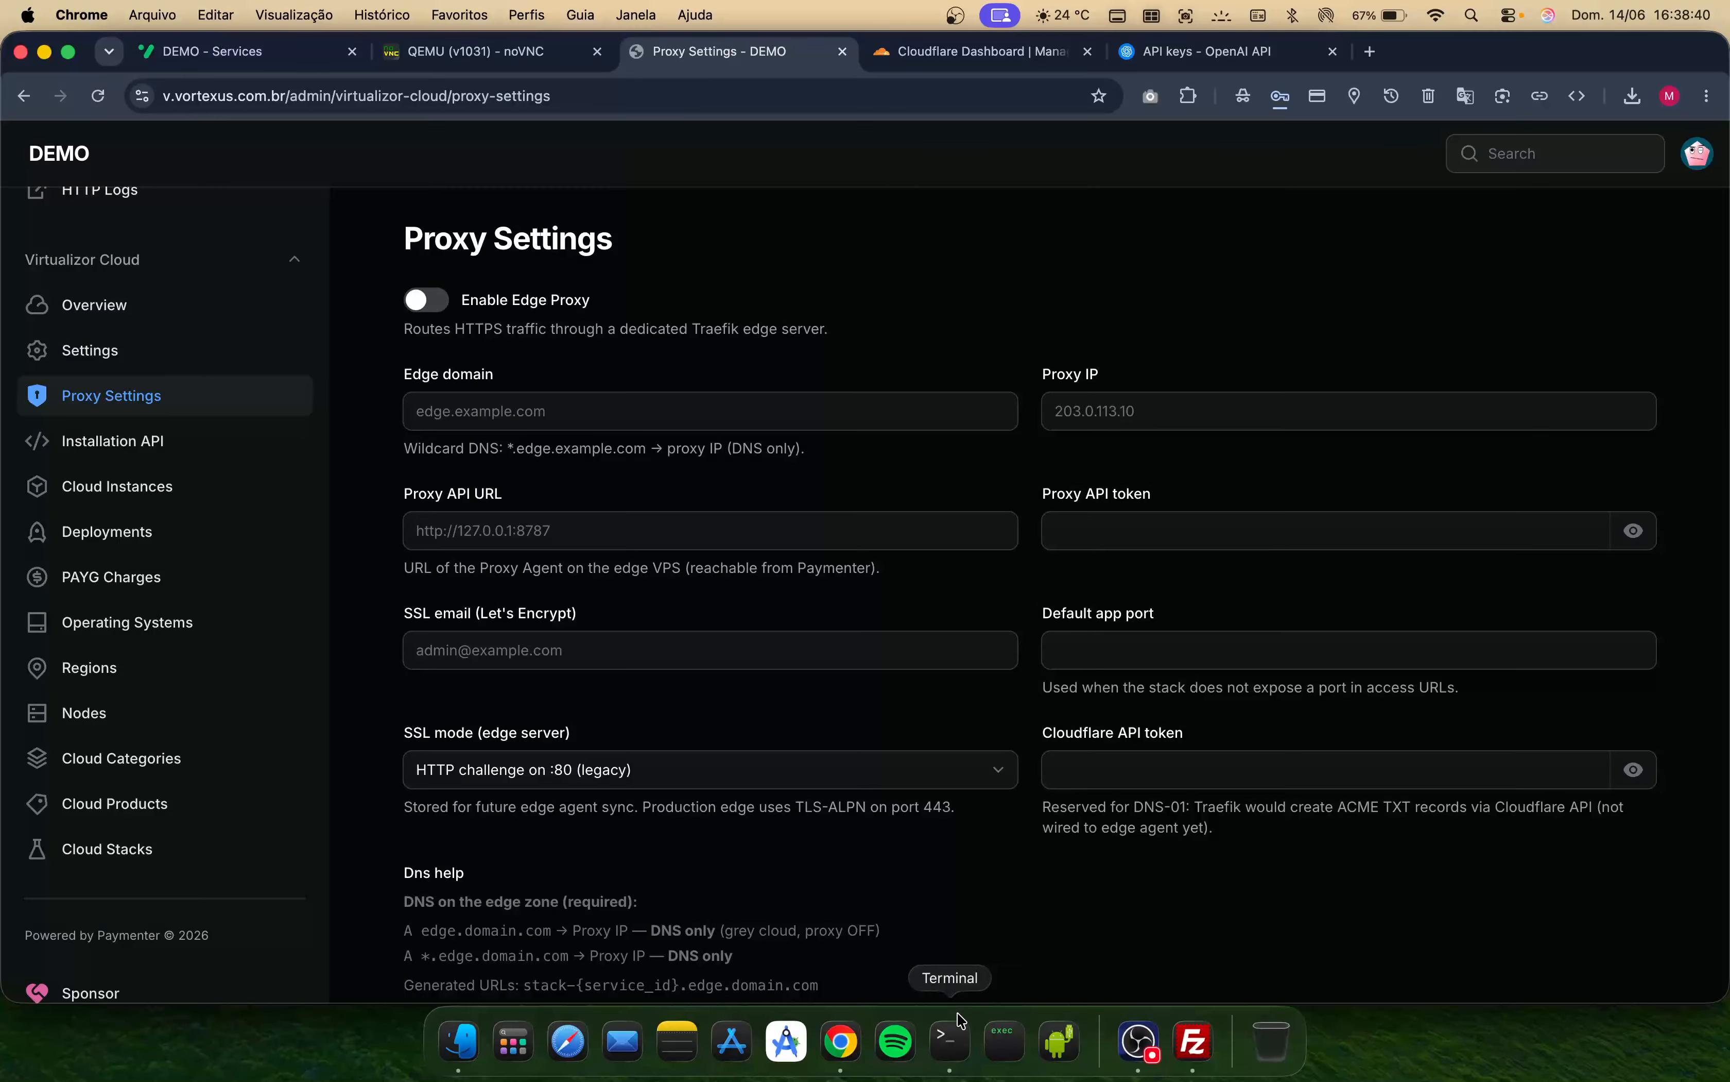
left_click(949, 1040)
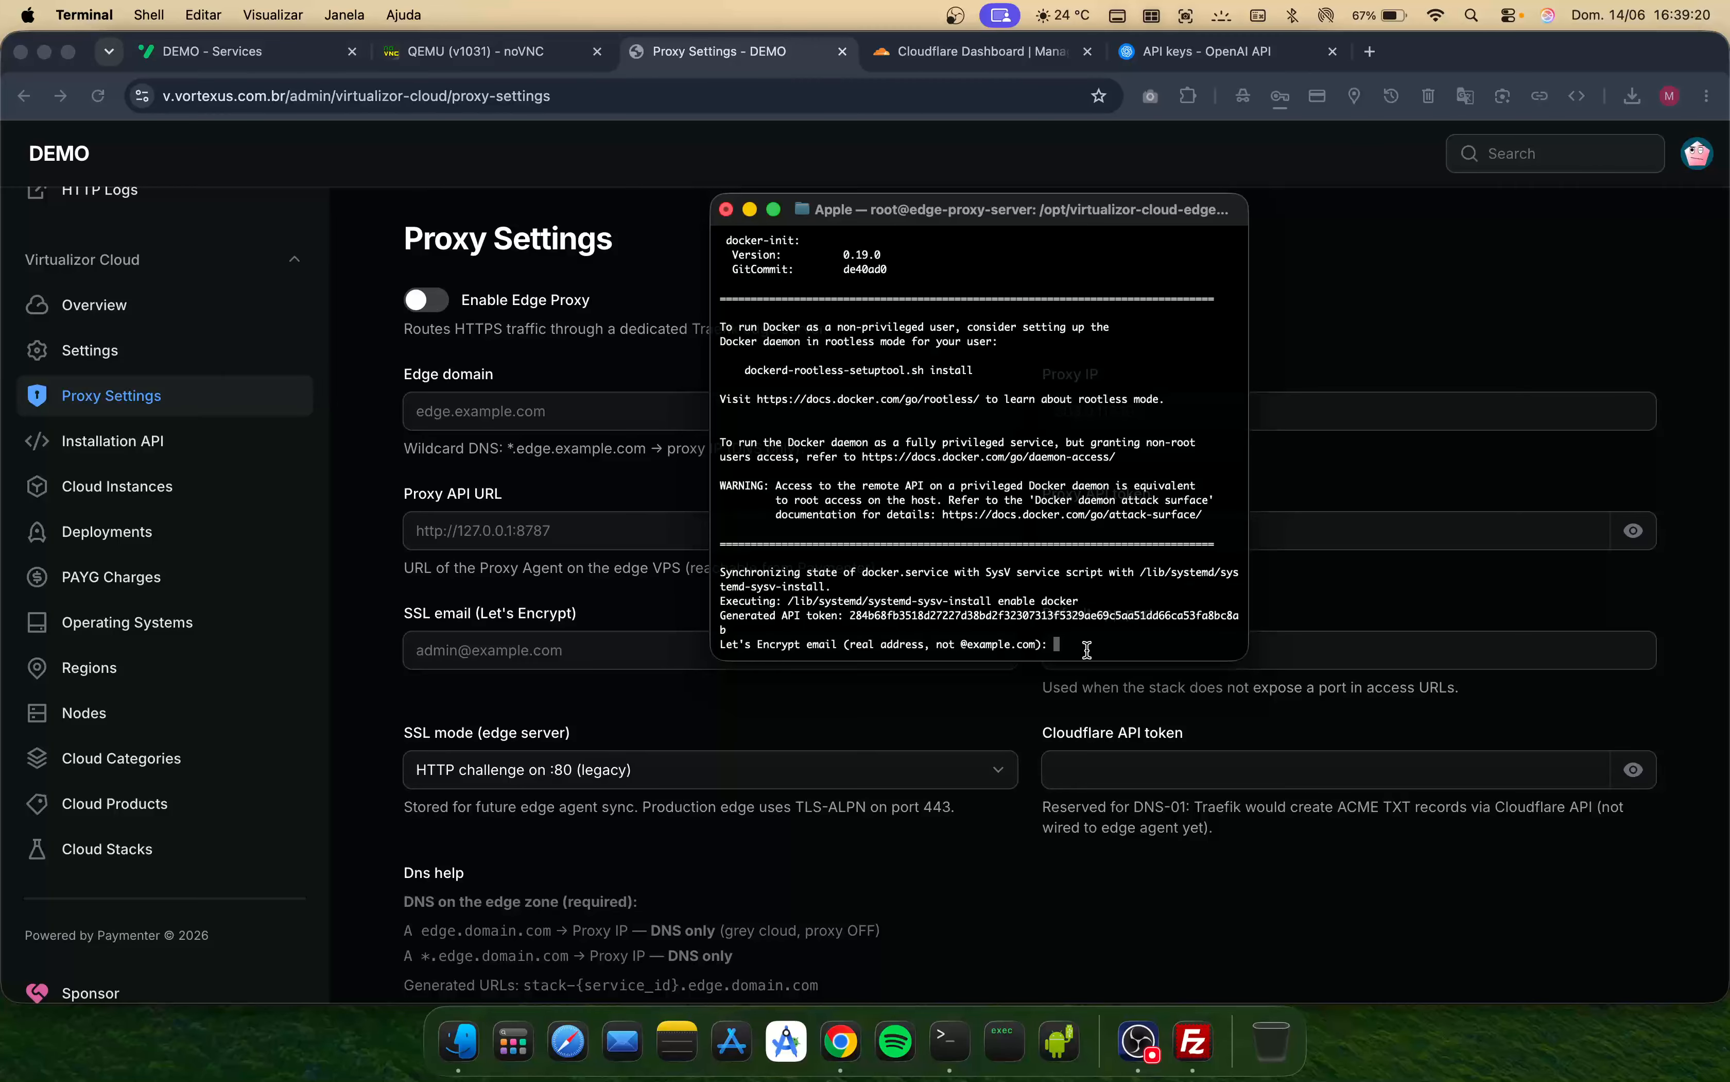
- Enter the Let's Encrypt contact e-mail address requested by the installer
key("Return")
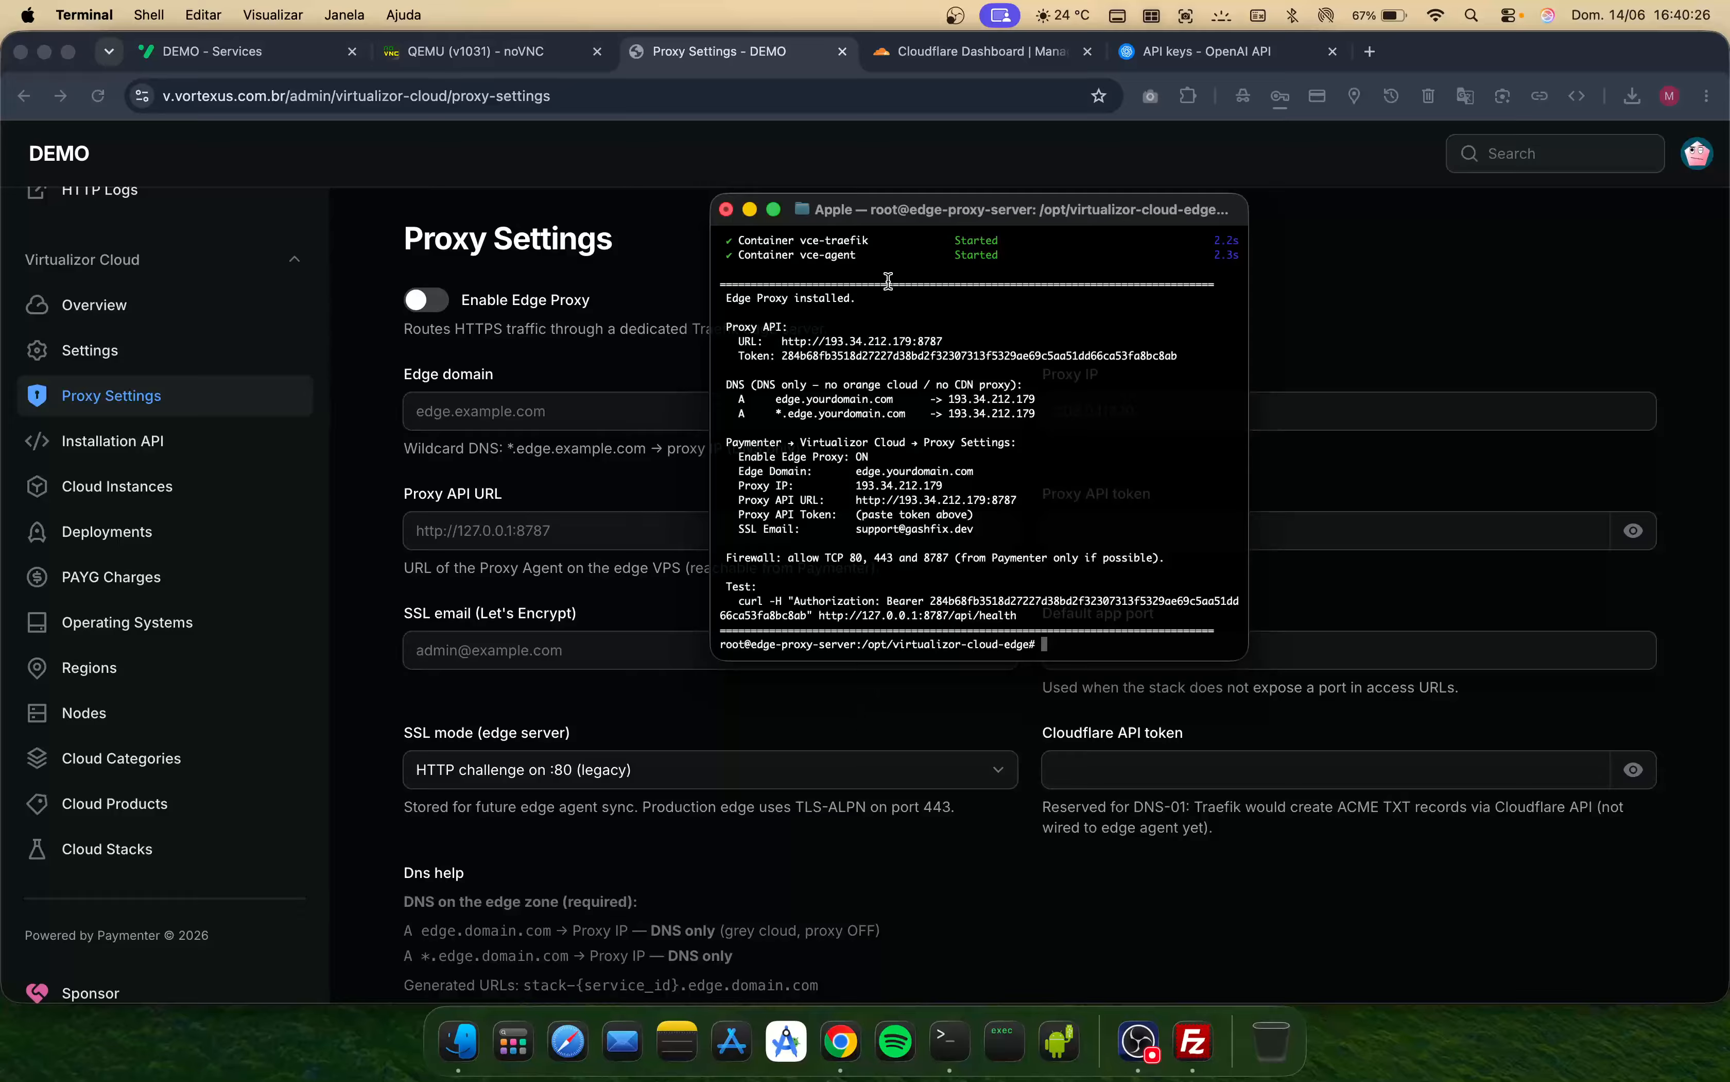
- Select the installer's summary output, including the DNS record lines
left_click_drag(887, 270, 1057, 656)
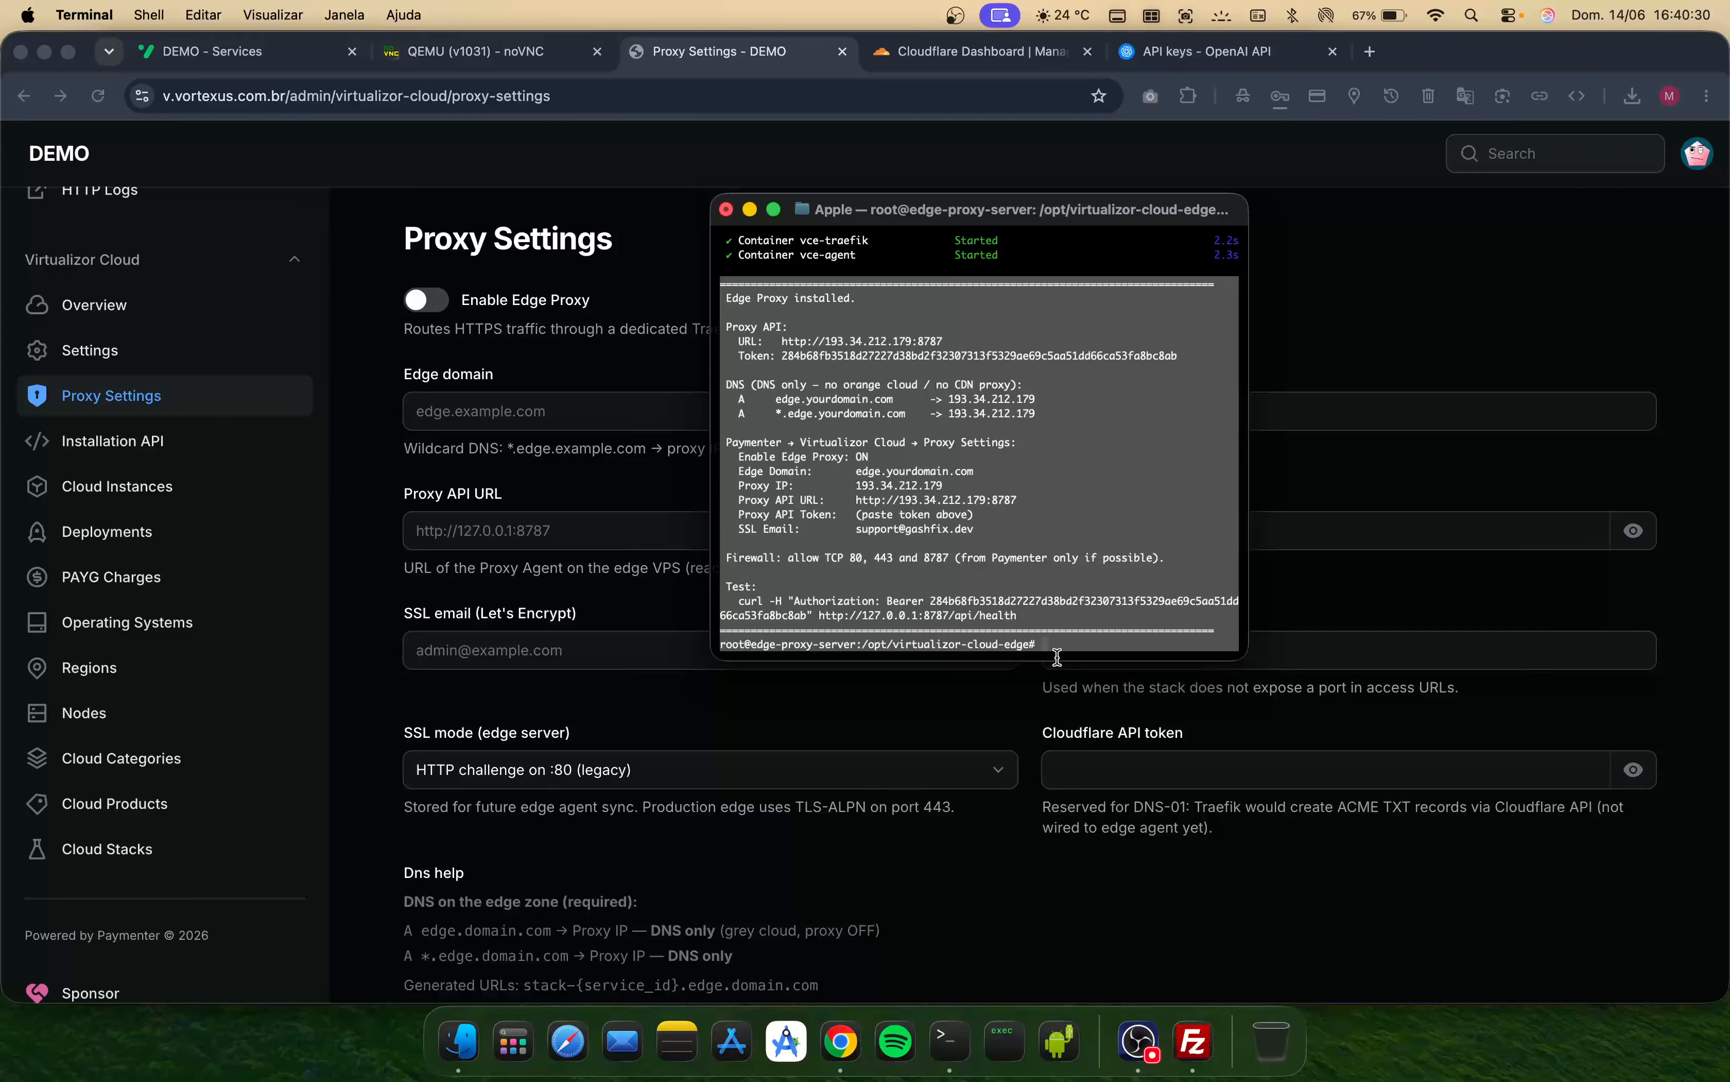
left_click(918, 486)
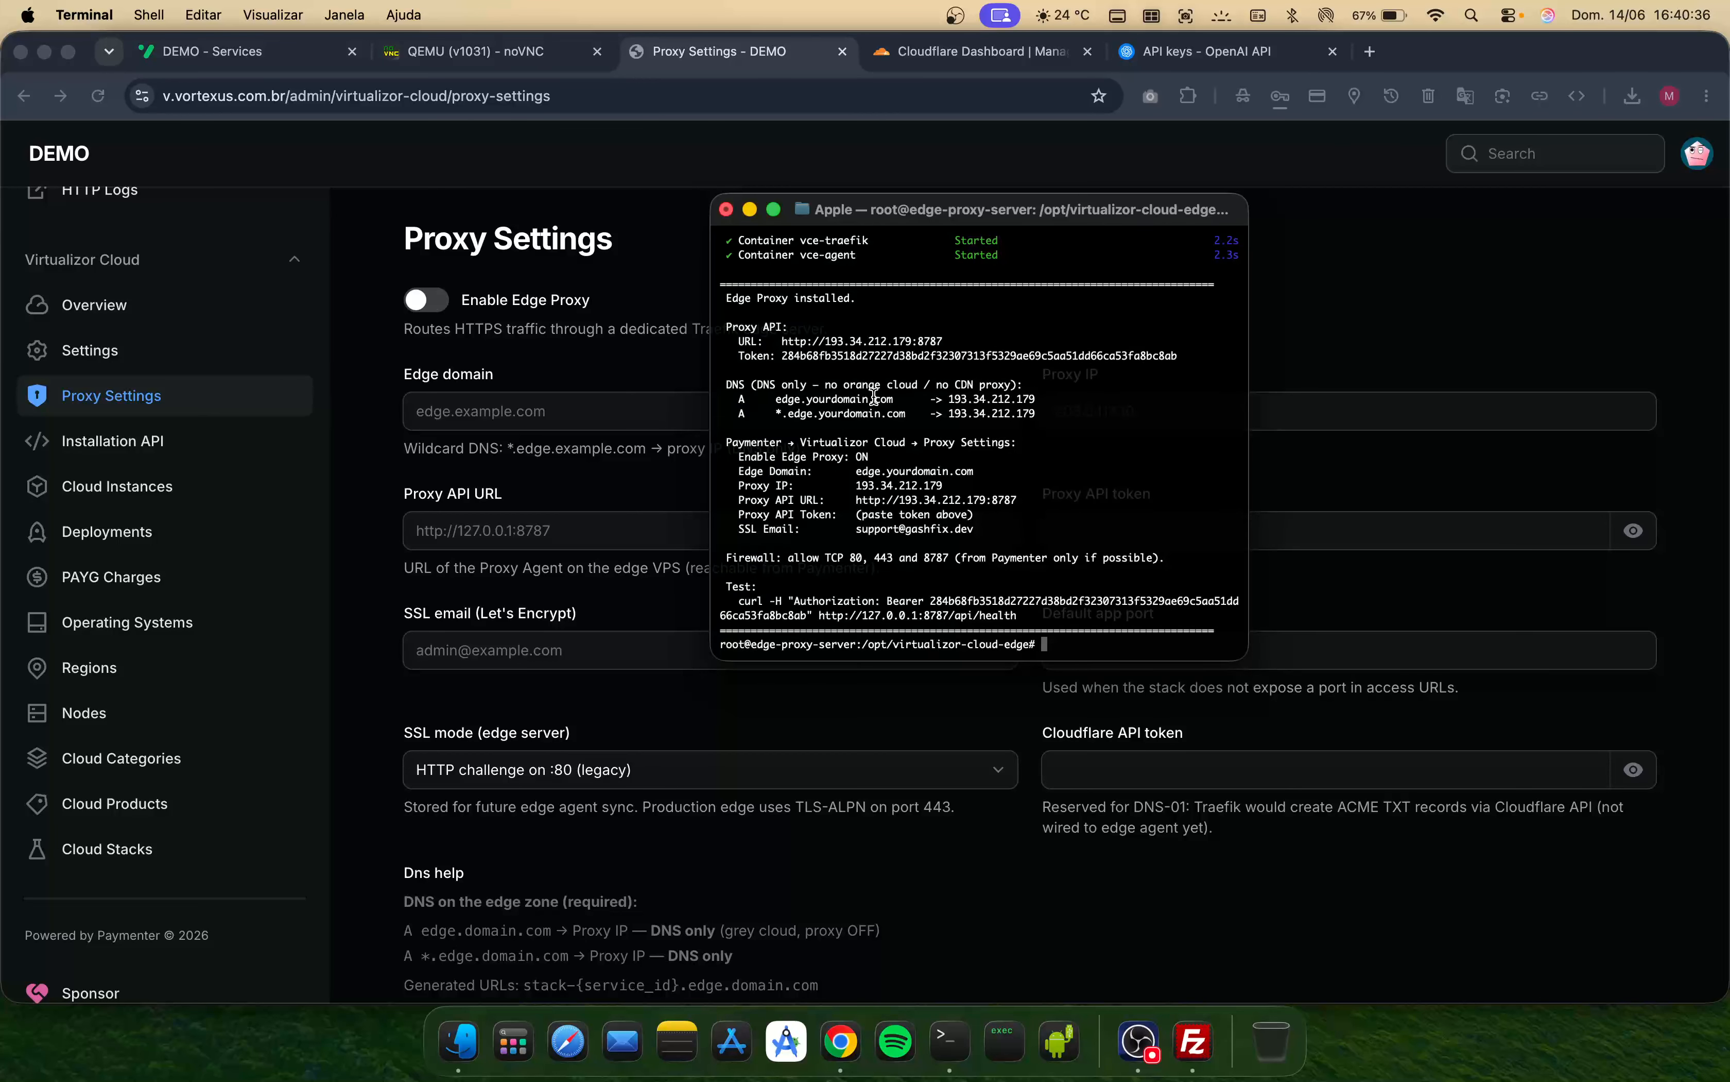
left_click_drag(1042, 415, 1049, 372)
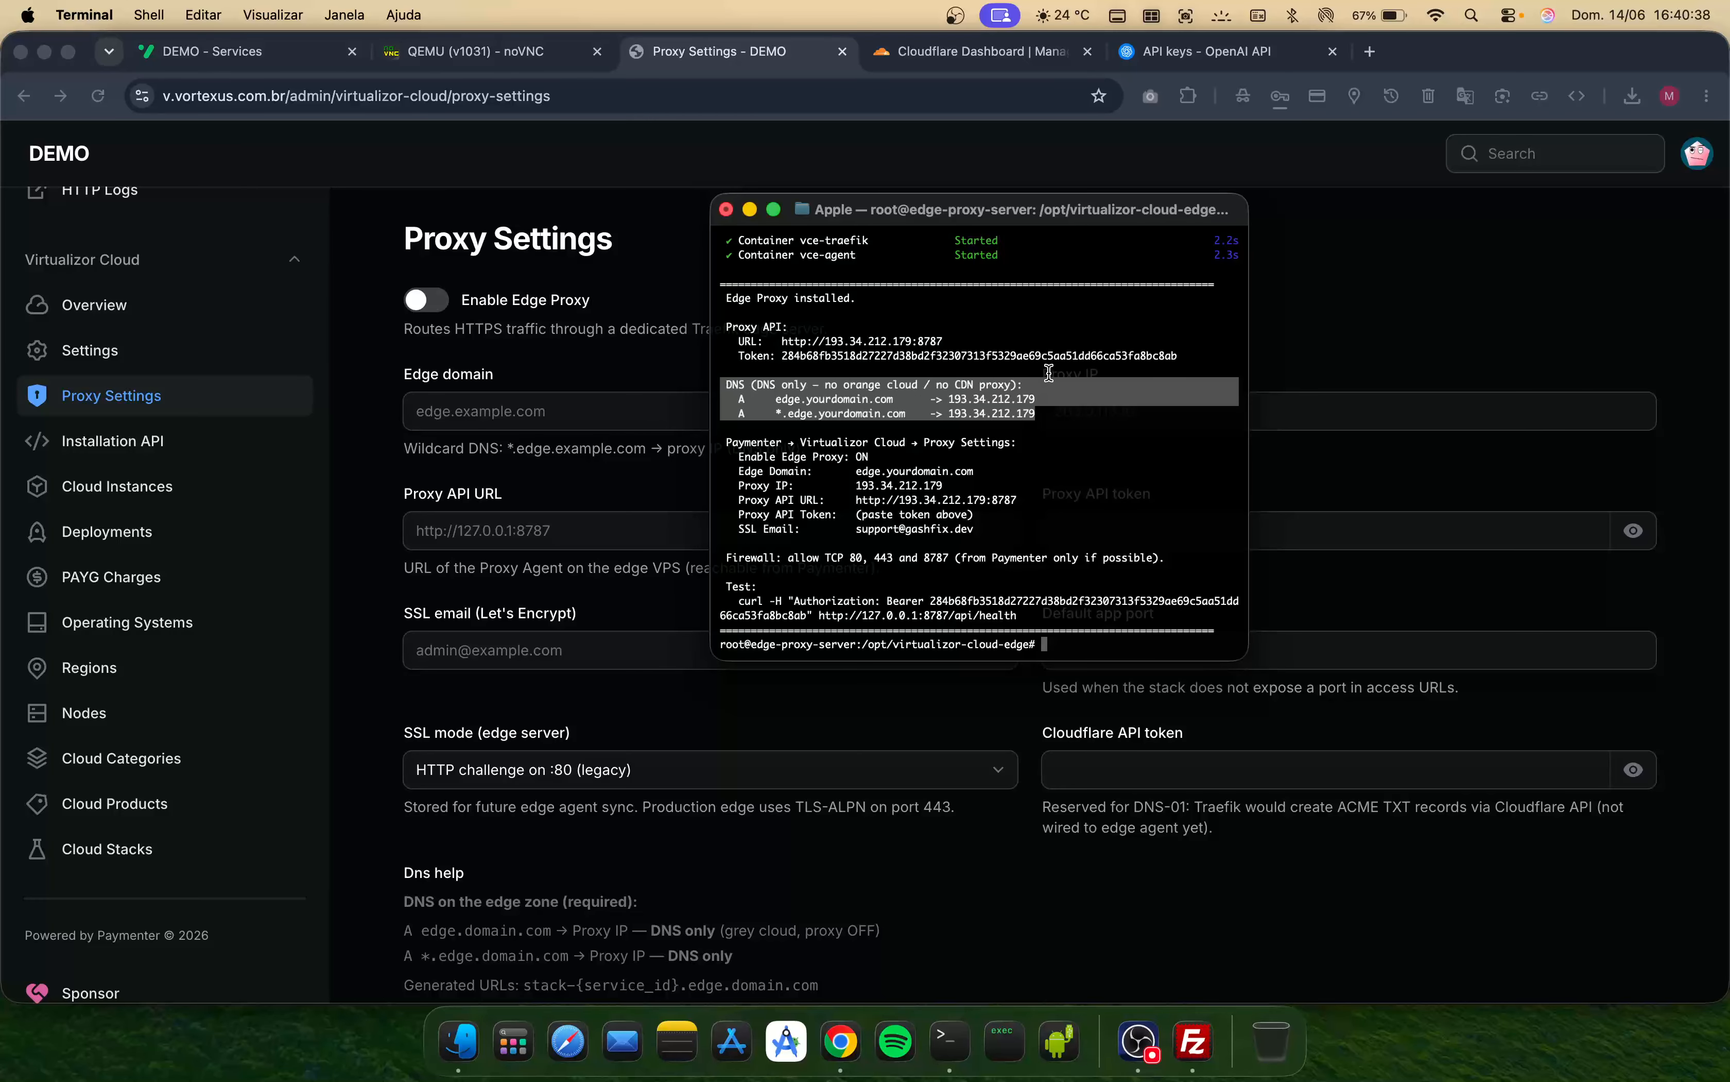
- Copy the proxy IP 193.34.212.179 from the installer's DNS record lines
double_click(781, 398)
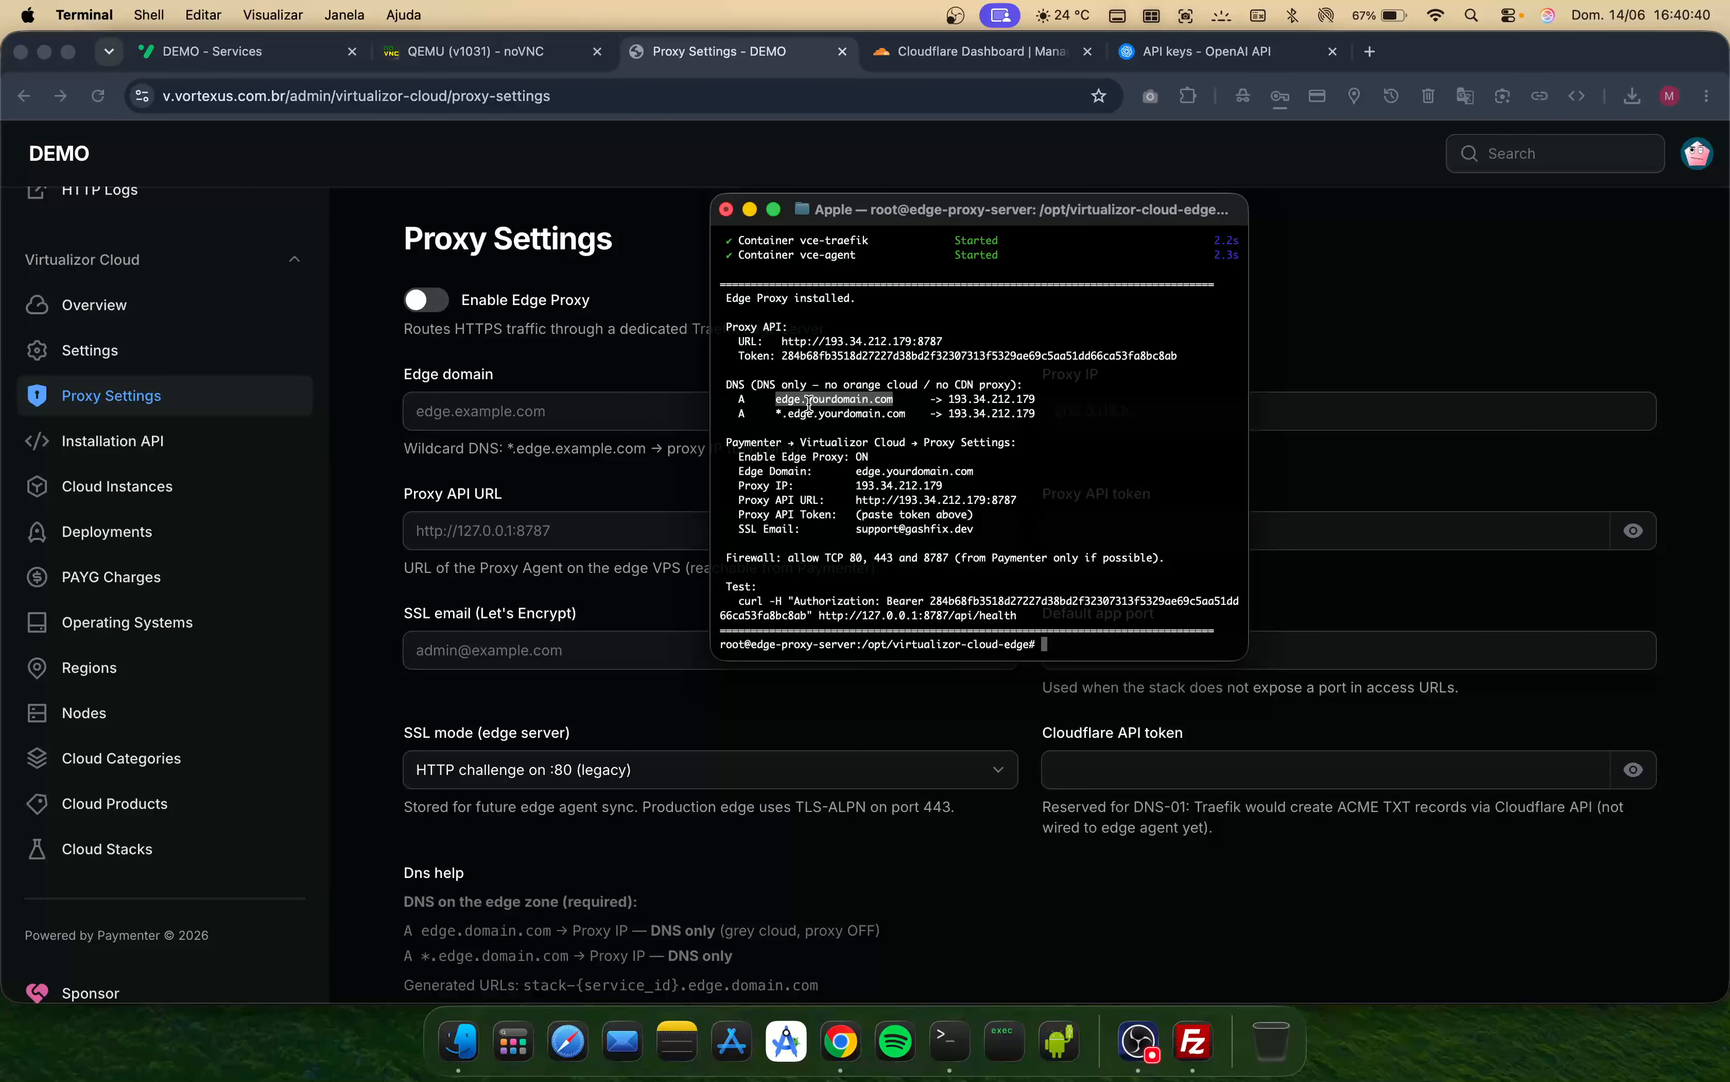
double_click(974, 398)
right_click(975, 397)
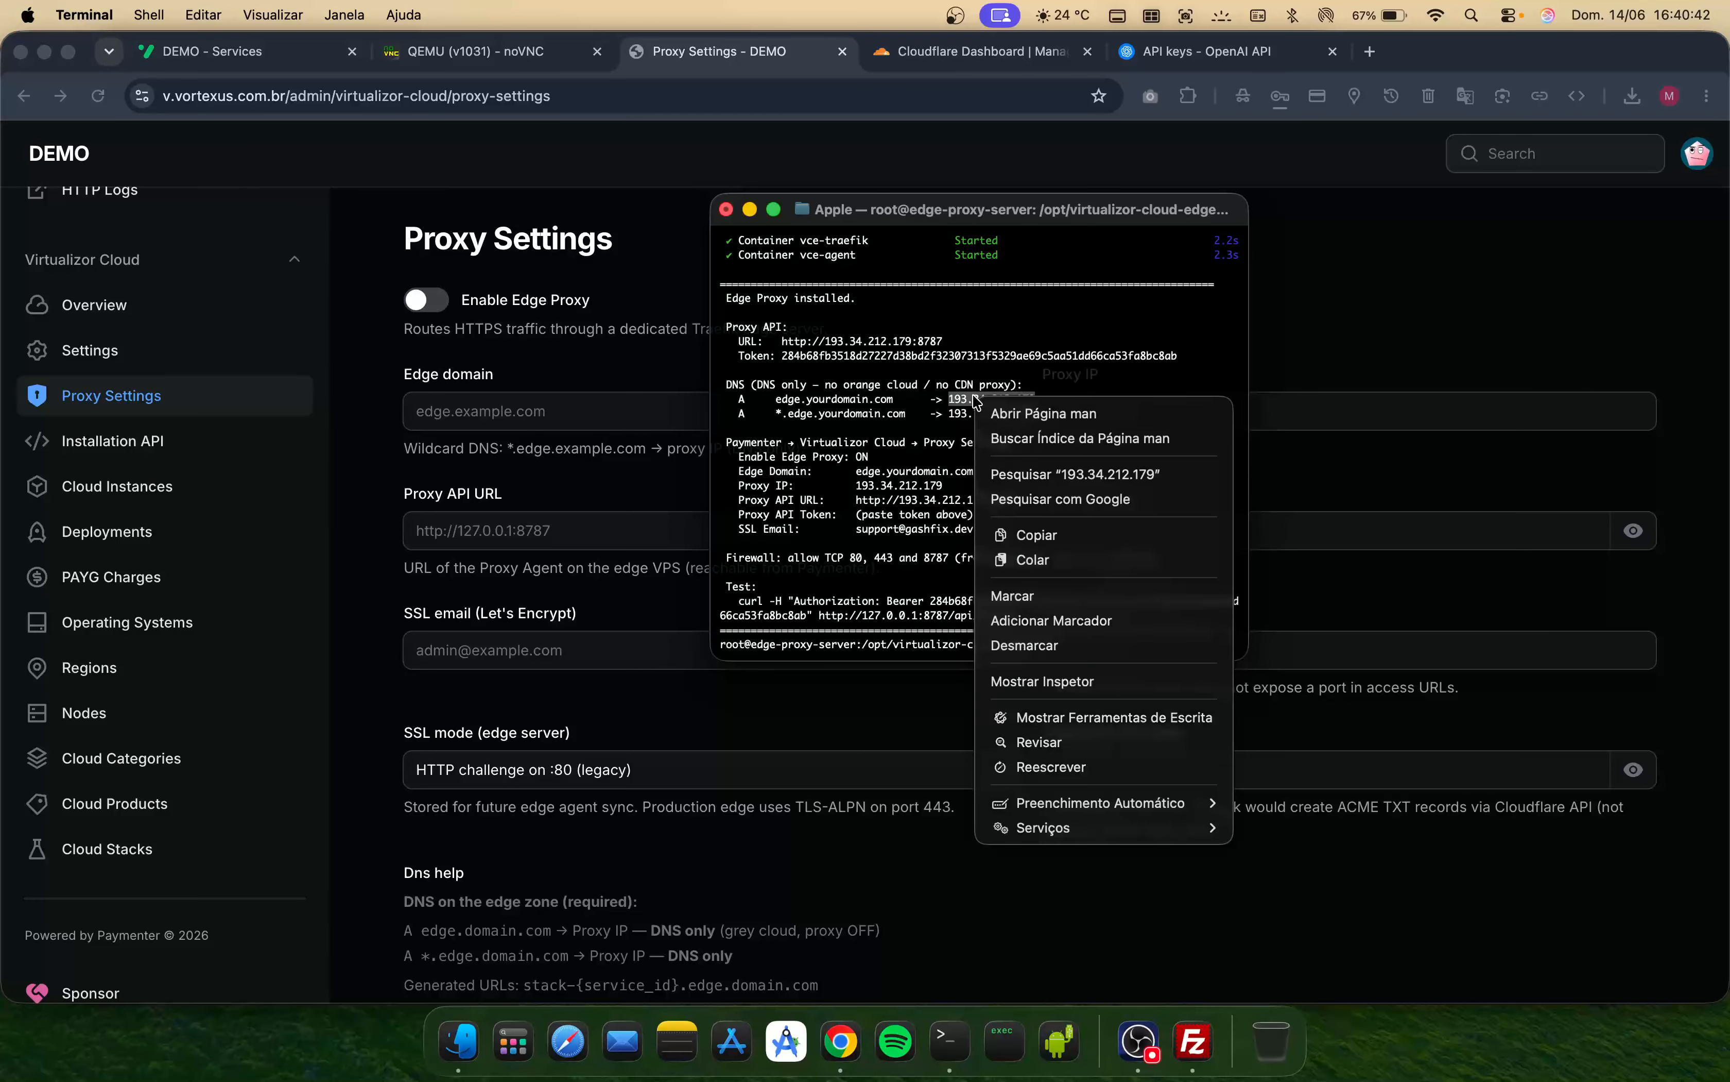
left_click(1067, 548)
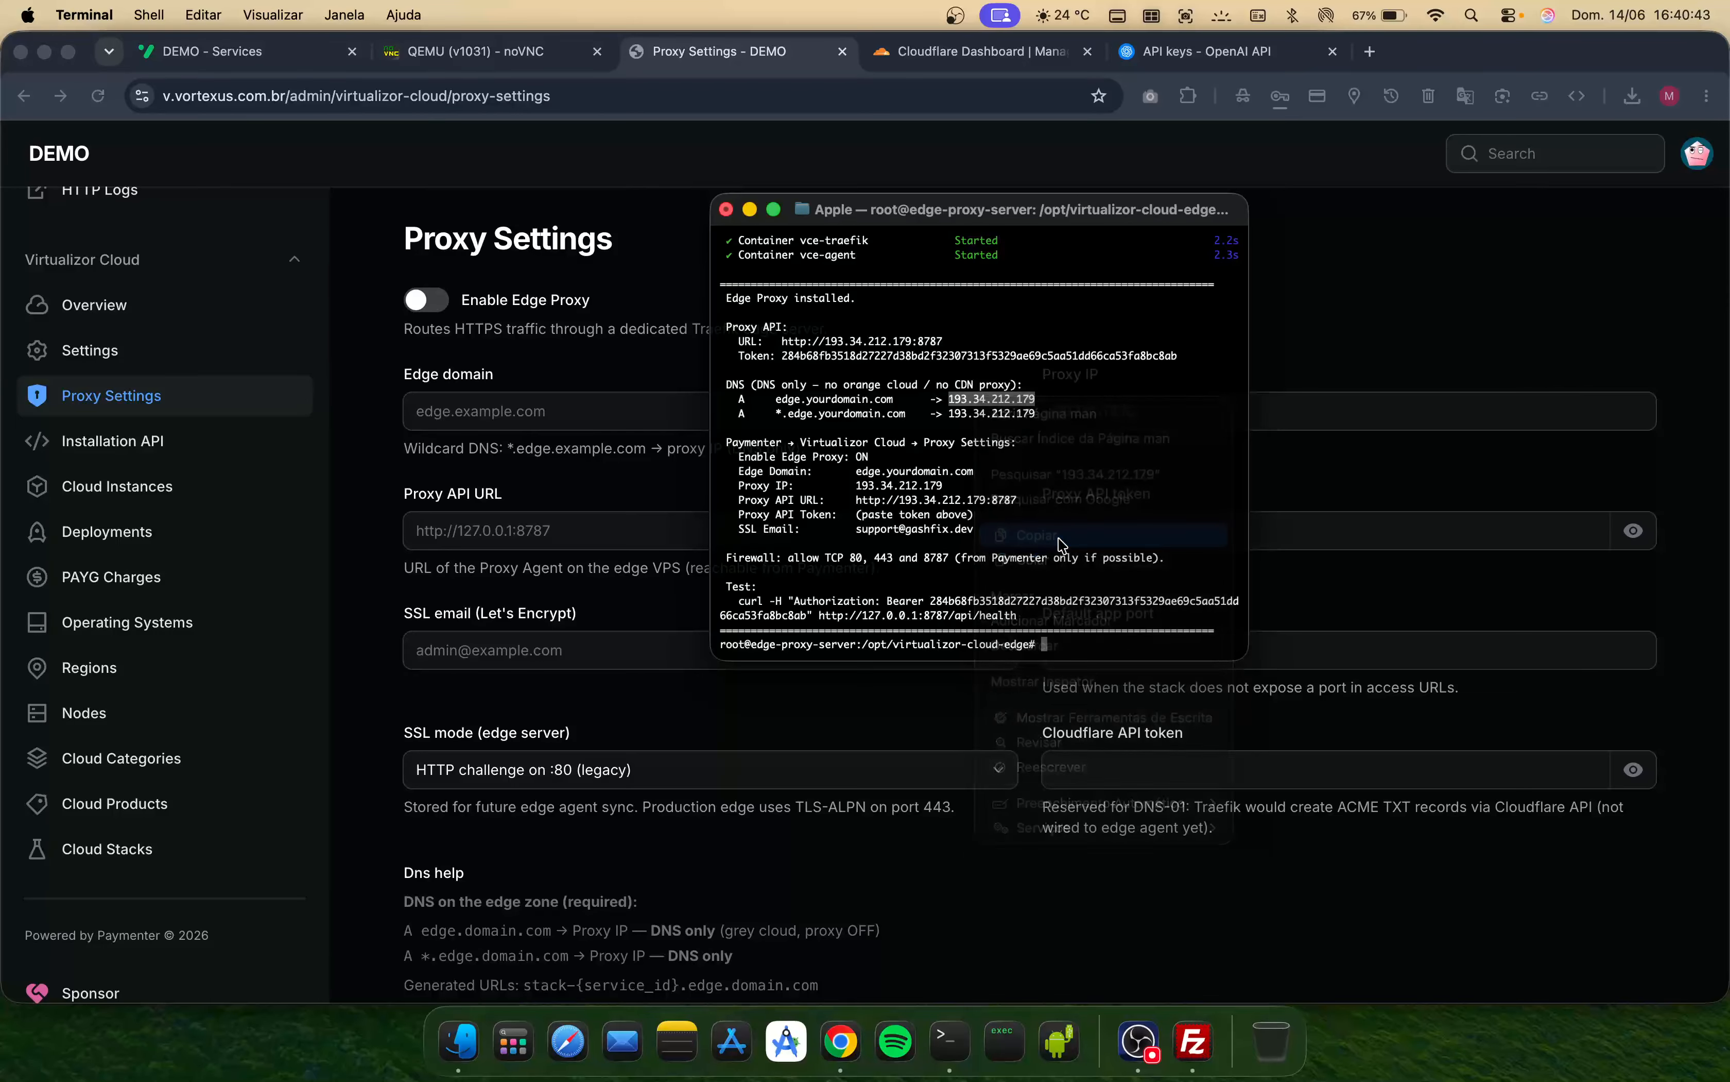
- In Cloudflare, add an A record named edge pointing to 193.34.212.179 with the proxy disabled (DNS only)
left_click(933, 58)
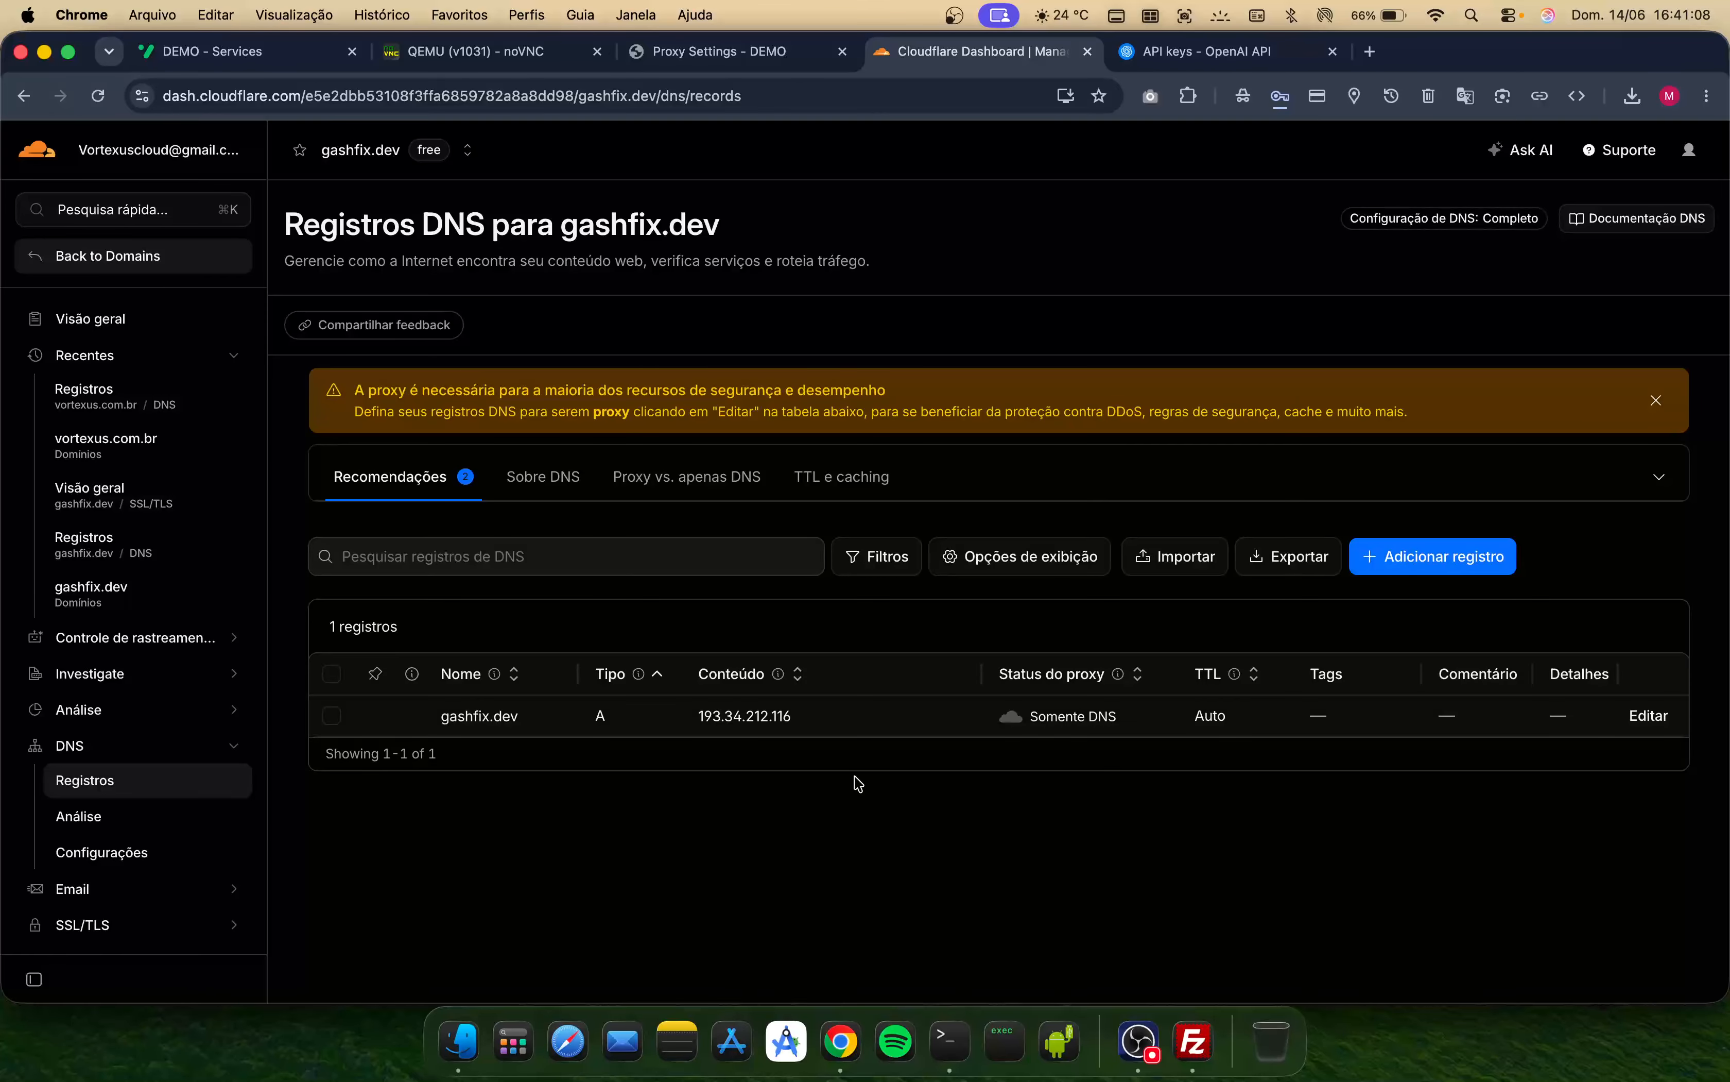
left_click(1457, 542)
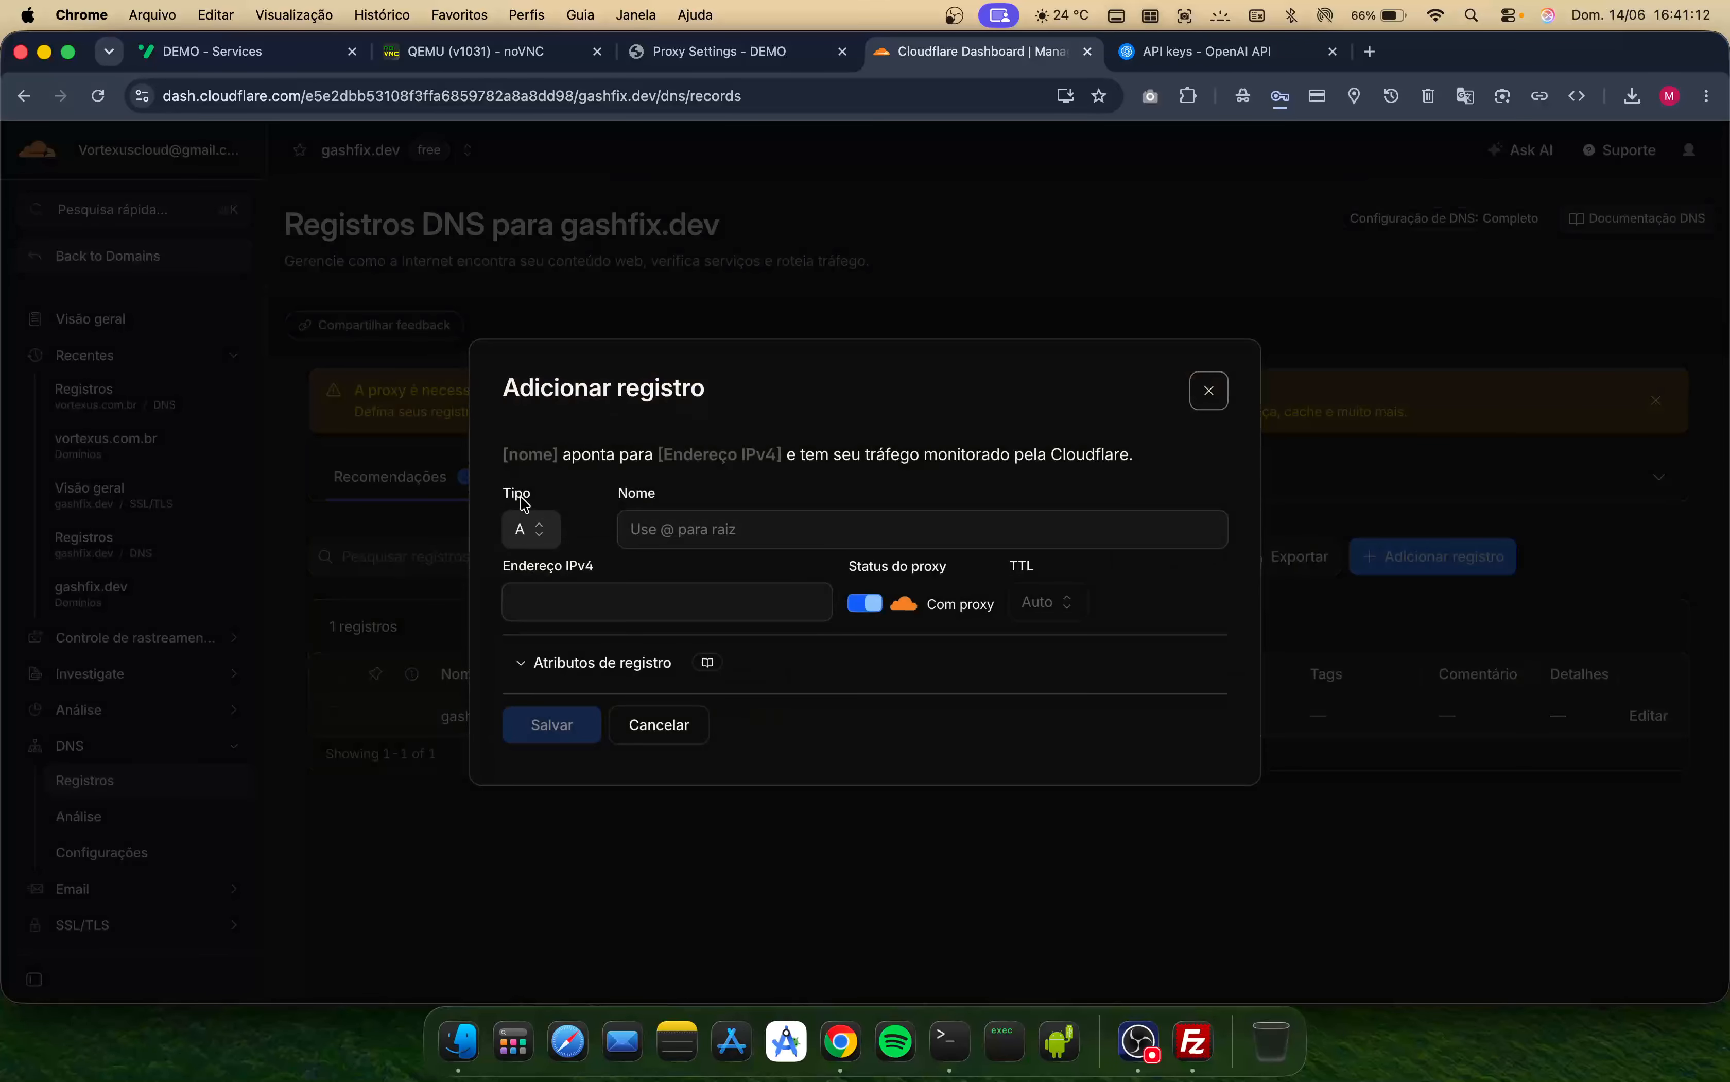
left_click(651, 528)
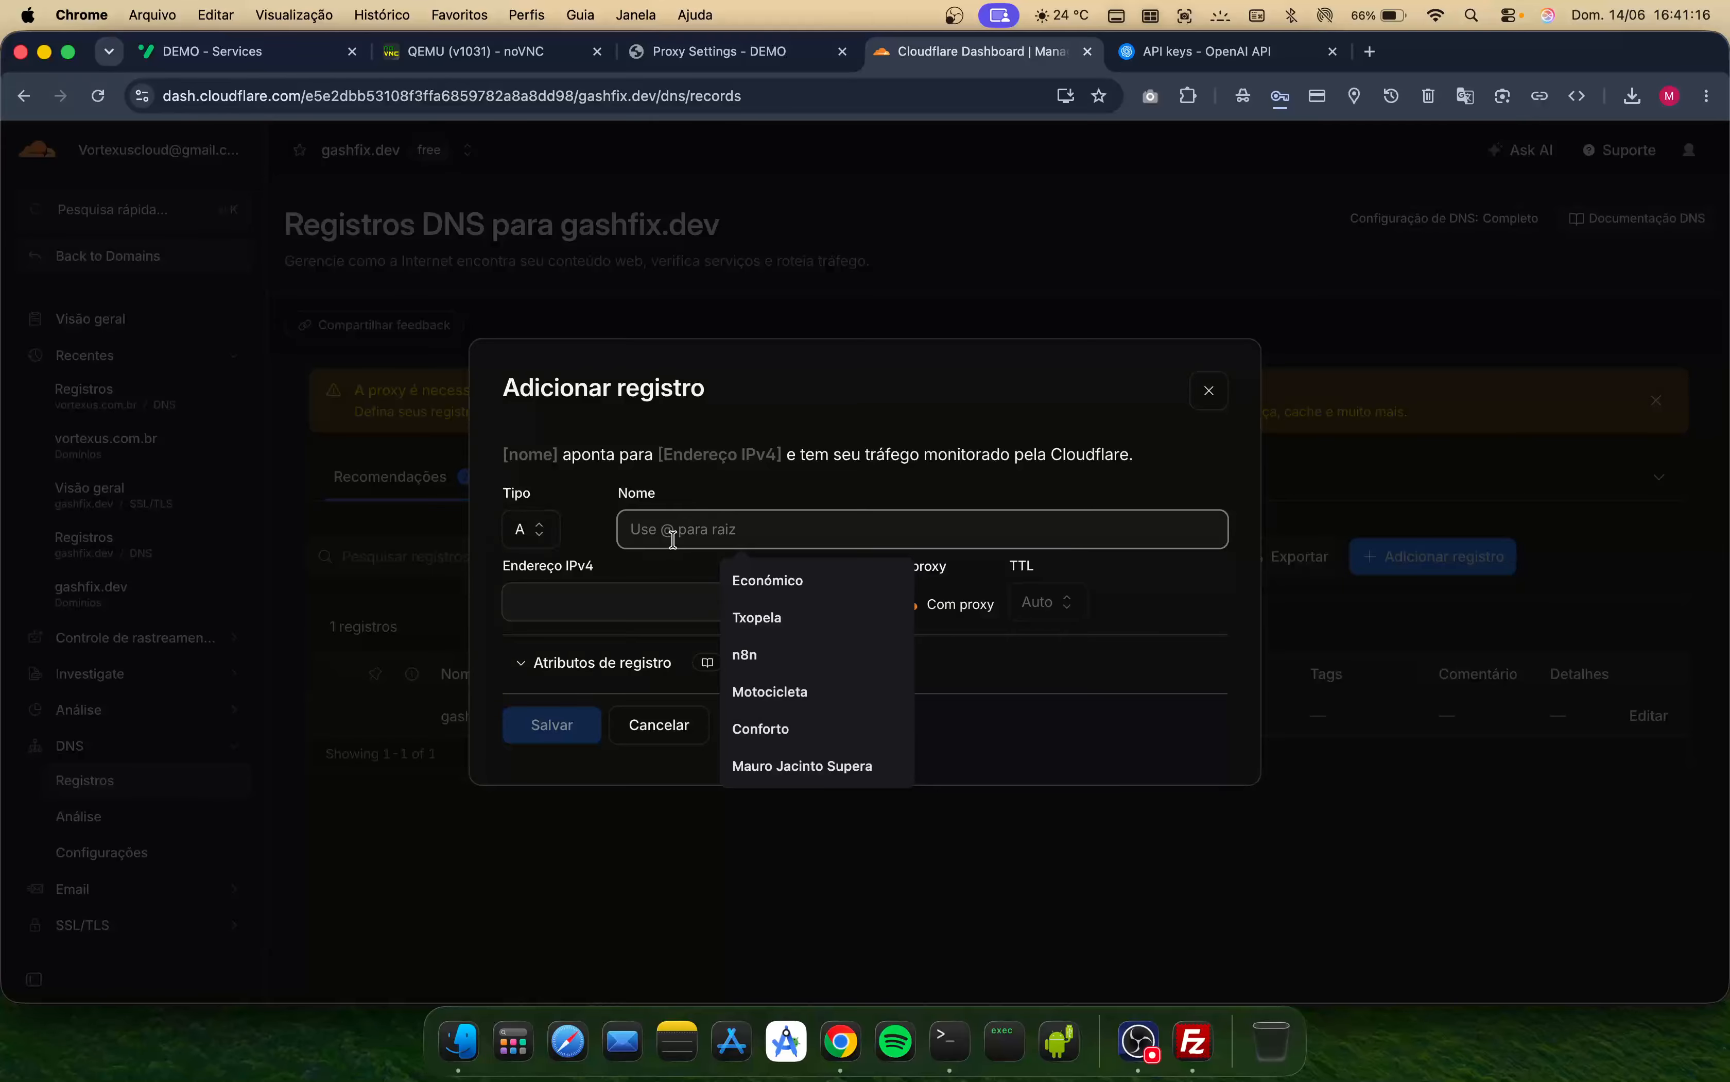
type("edge")
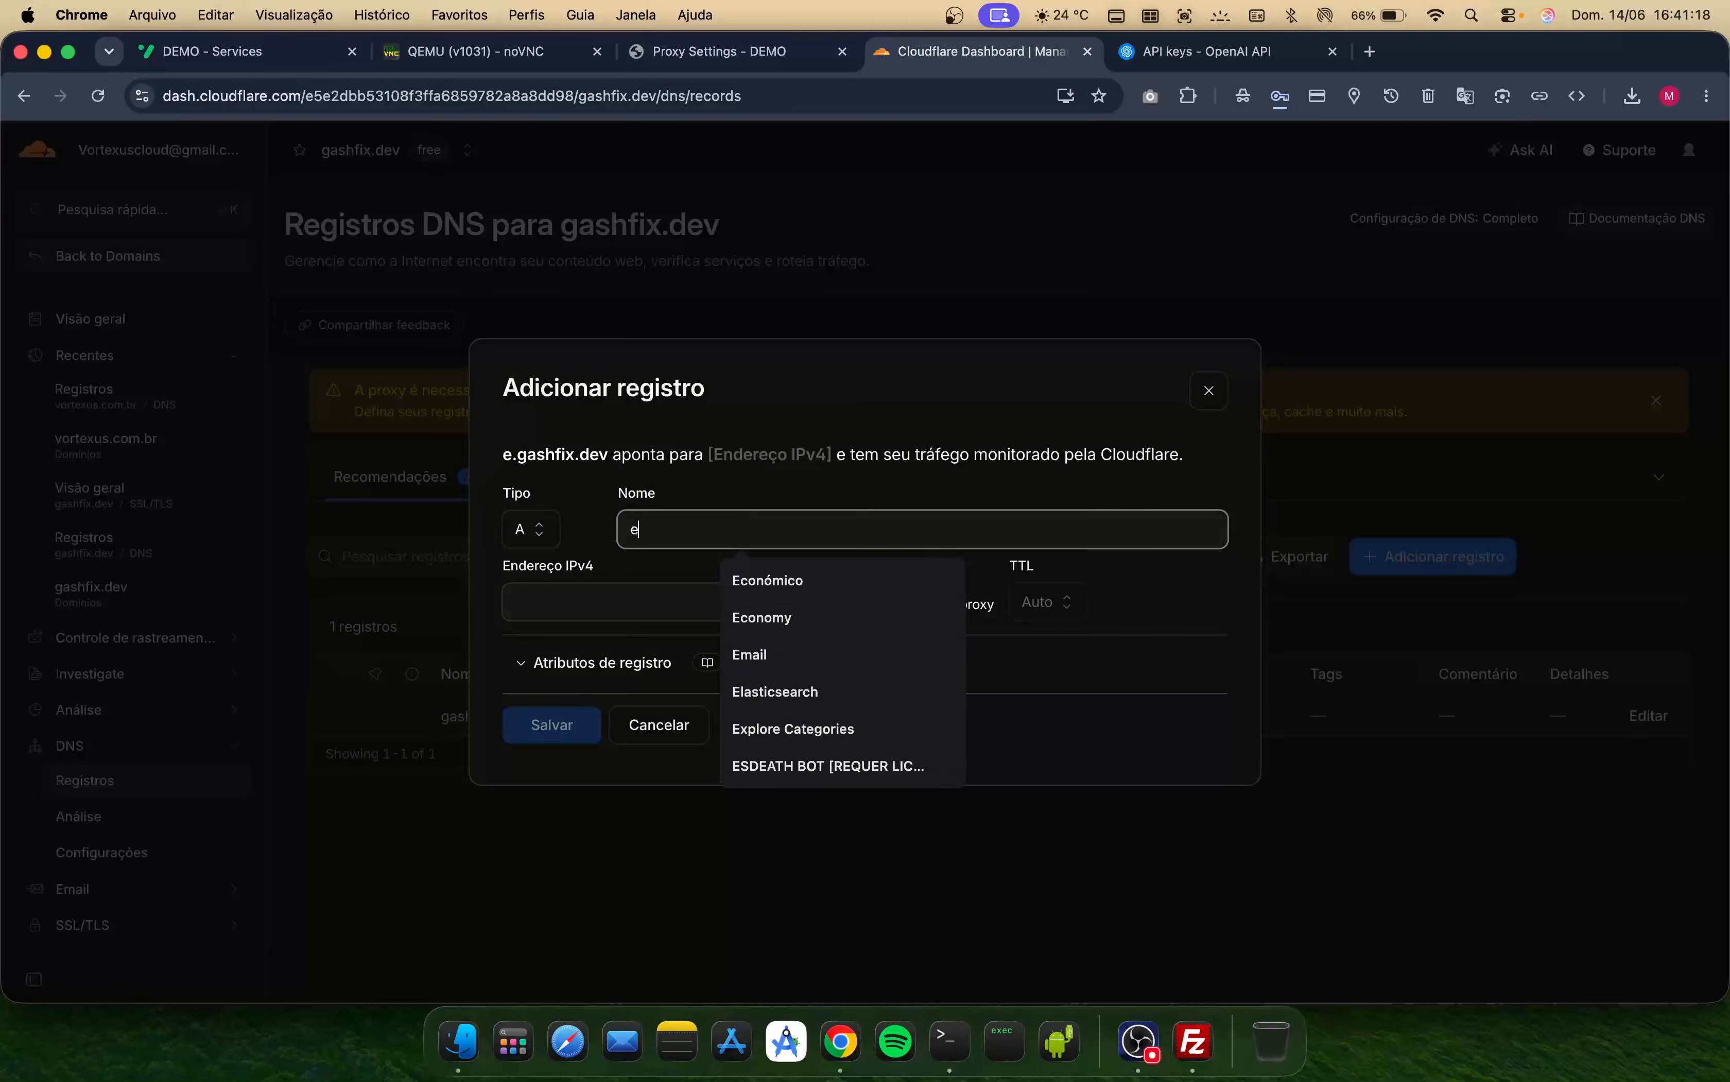
key("Tab")
type("193.34.212.179")
left_click_drag(644, 451, 502, 454)
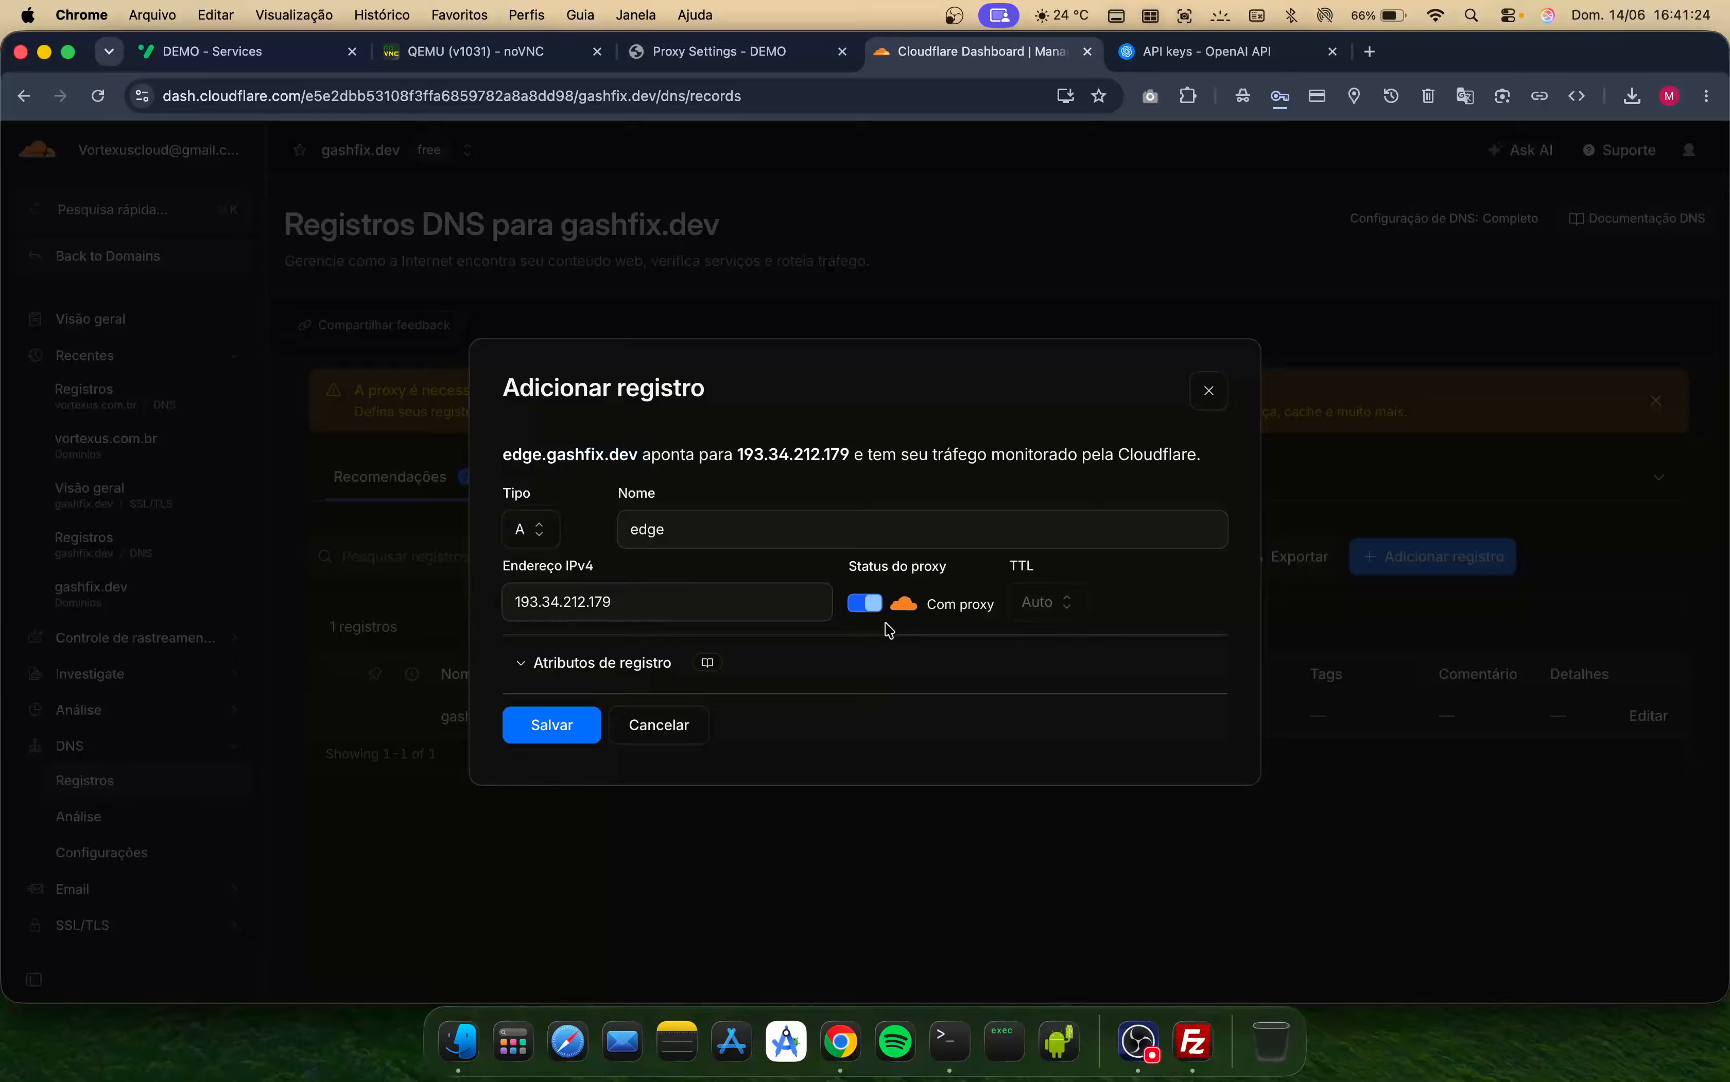
left_click(868, 605)
left_click(565, 724)
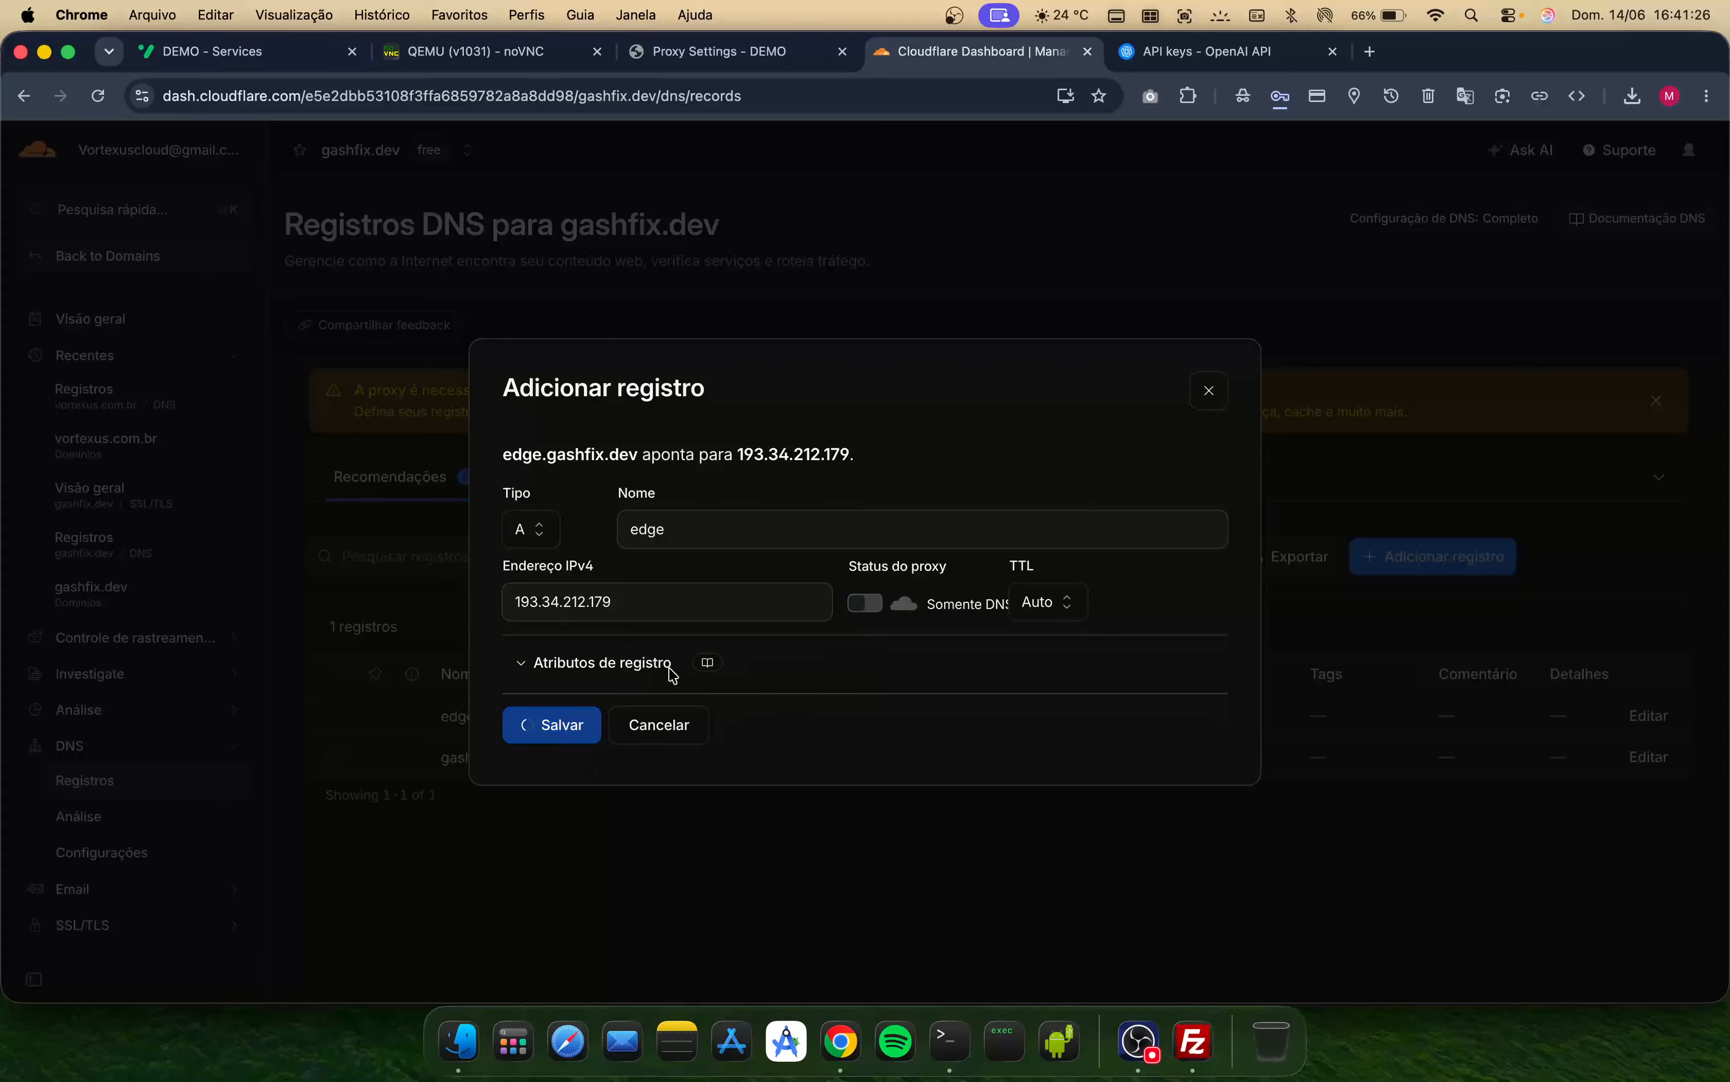
- Add a wildcard A record named *.edge pointing to 193.34.212.179 with the proxy disabled (DNS only)
left_click(1455, 567)
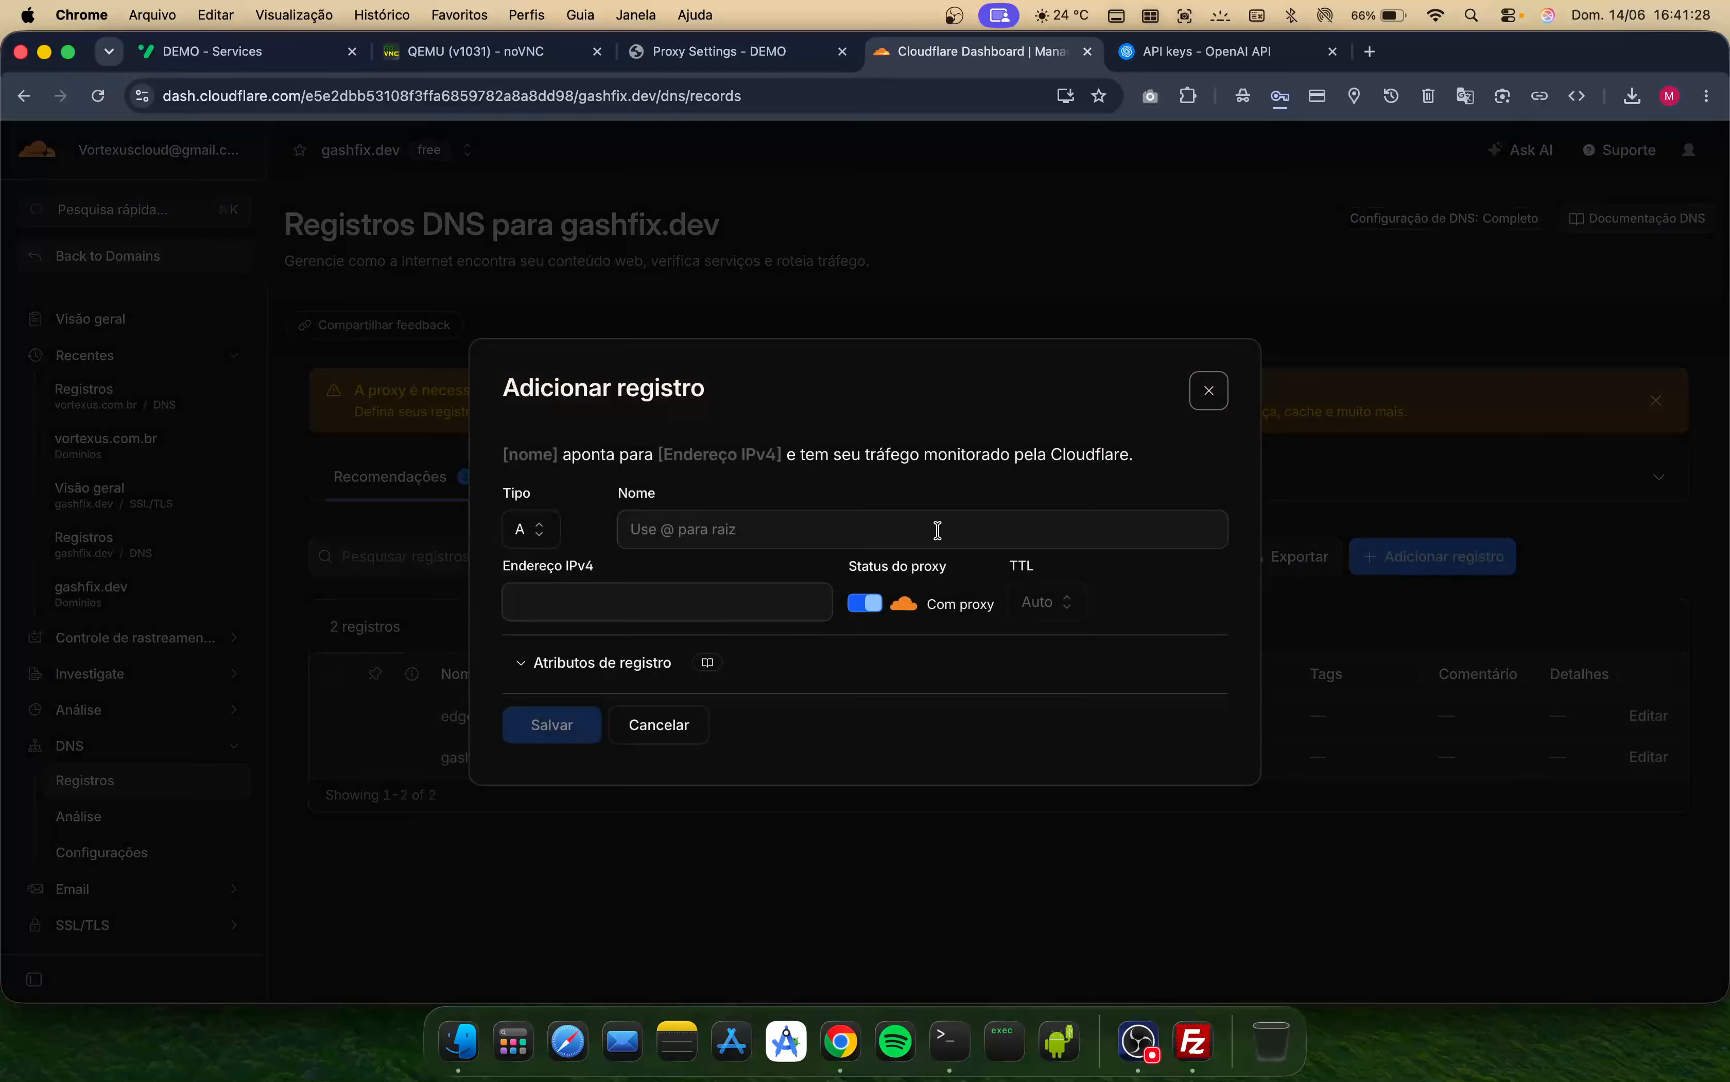
left_click(695, 531)
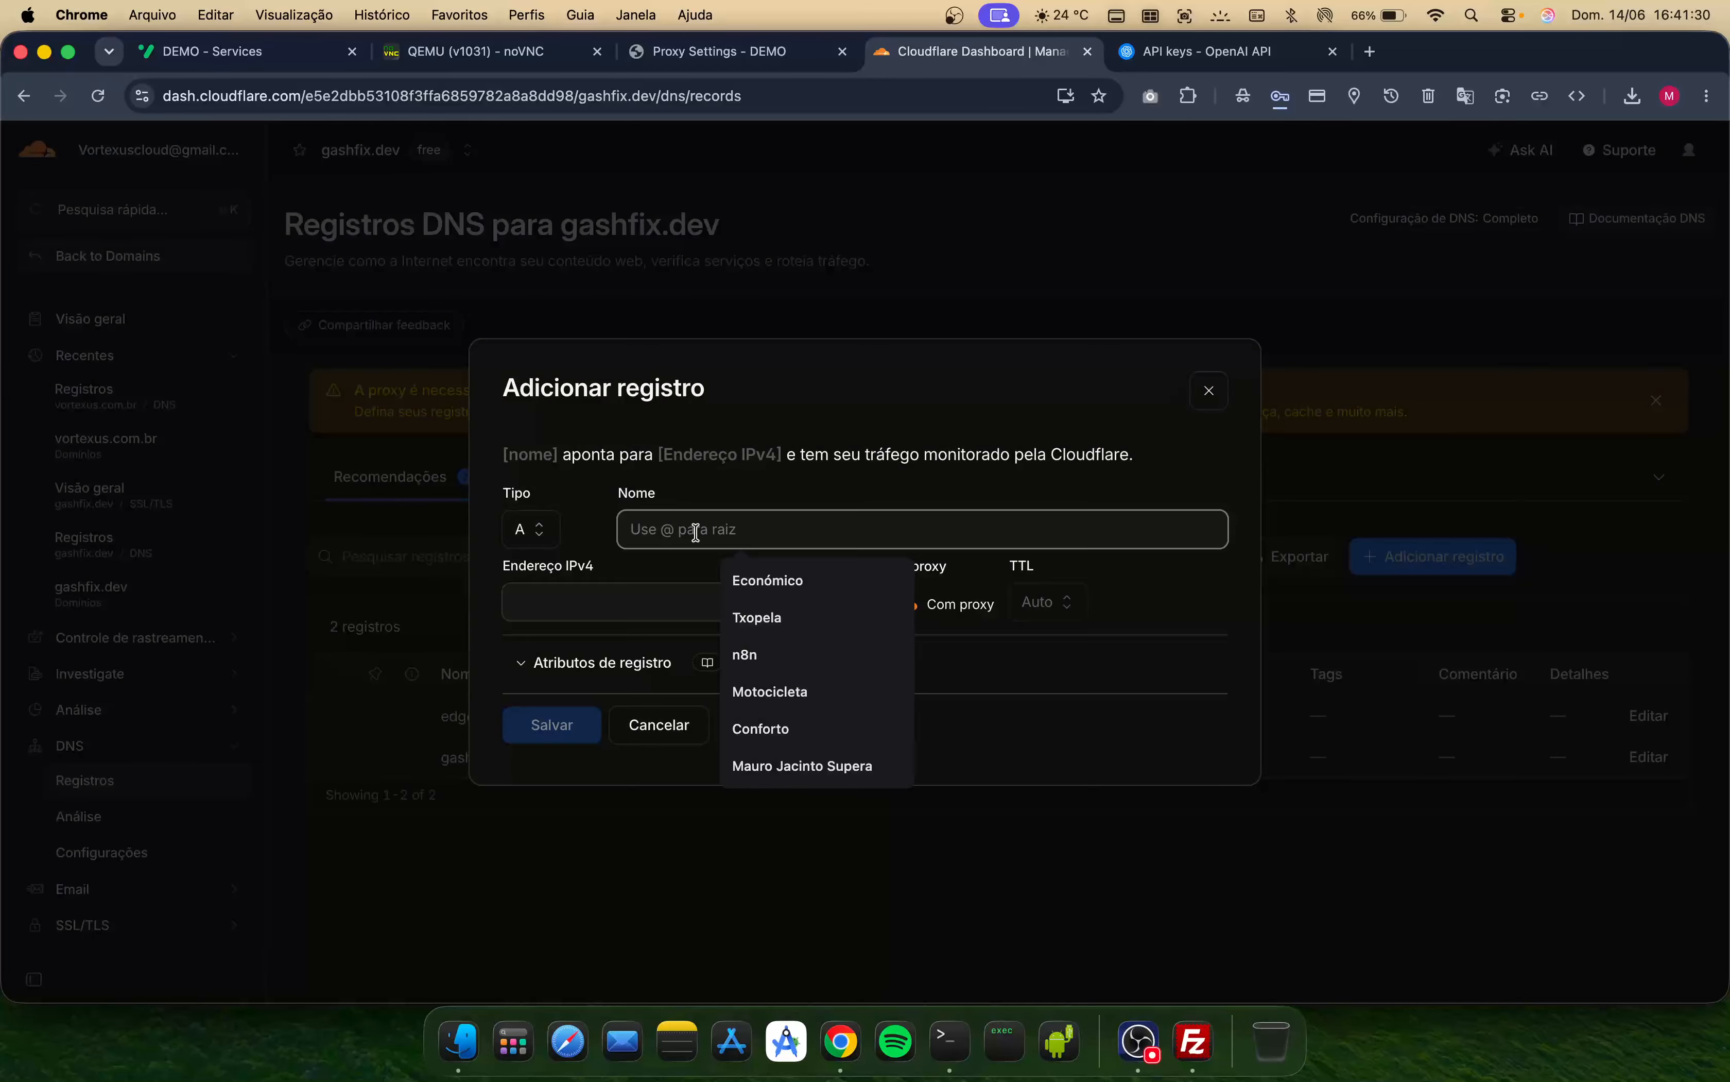
type("edge")
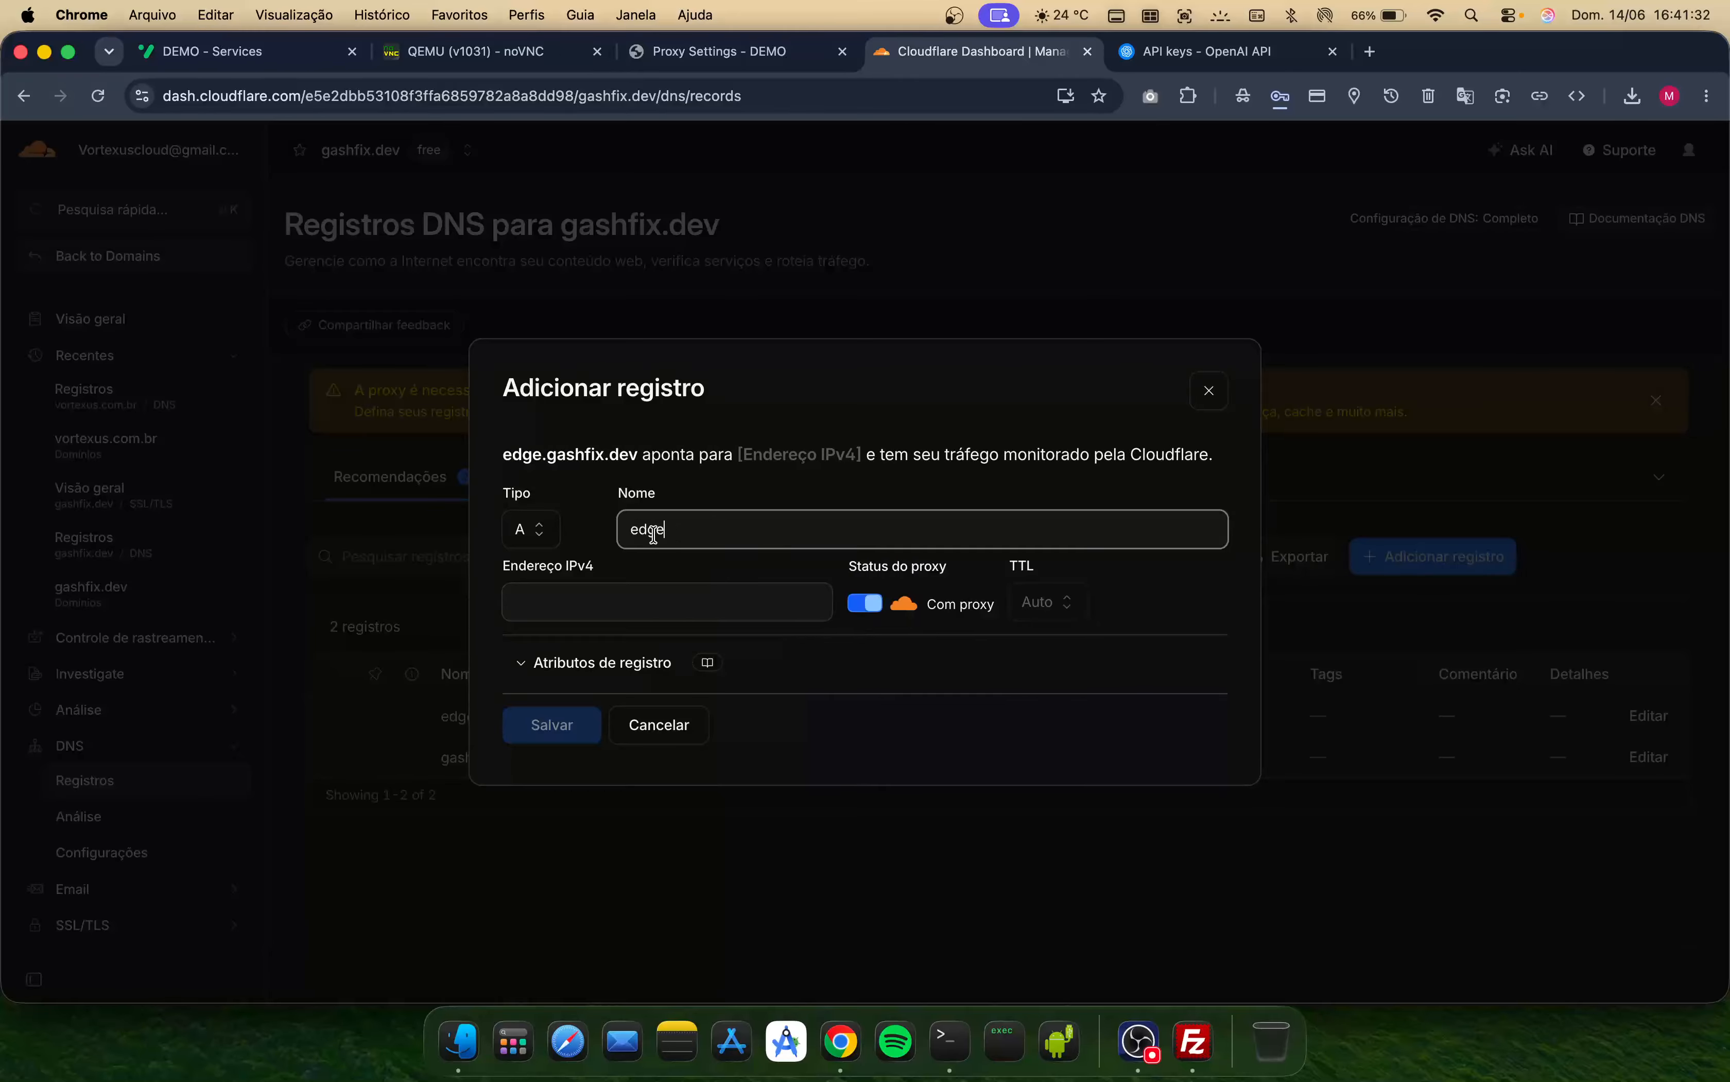
double_click(653, 536)
type("*")
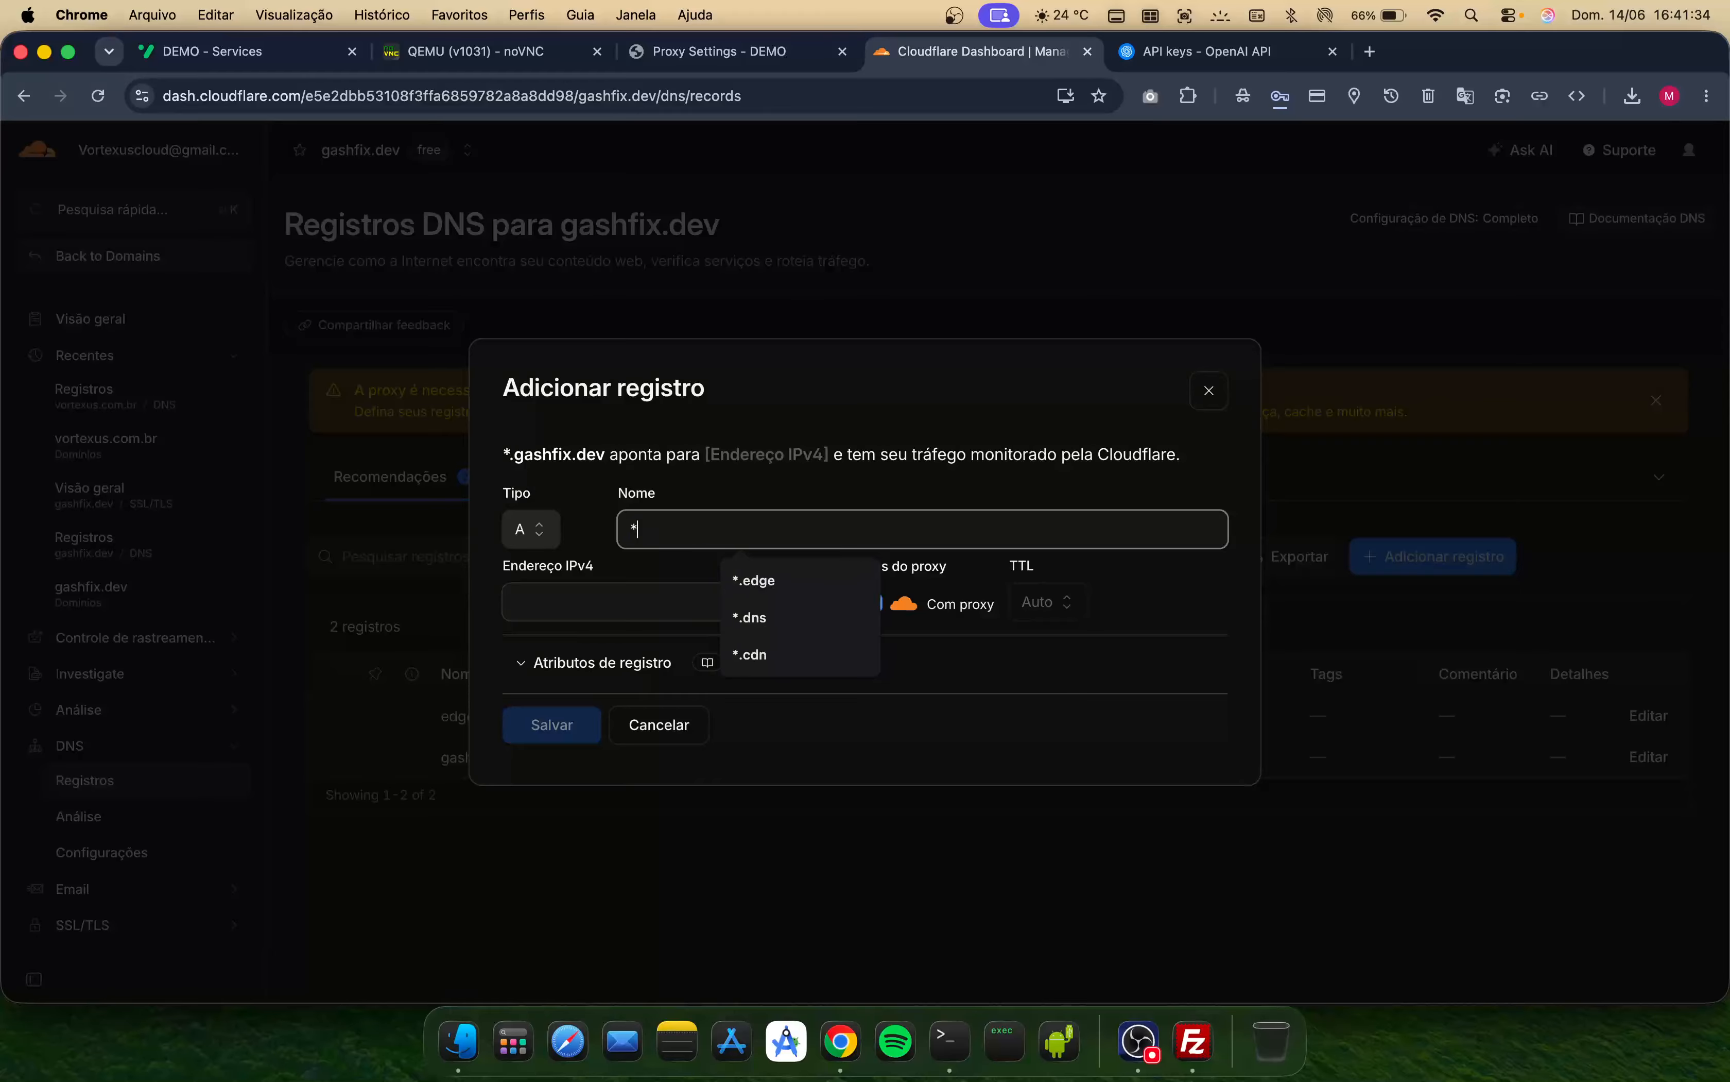
type("..")
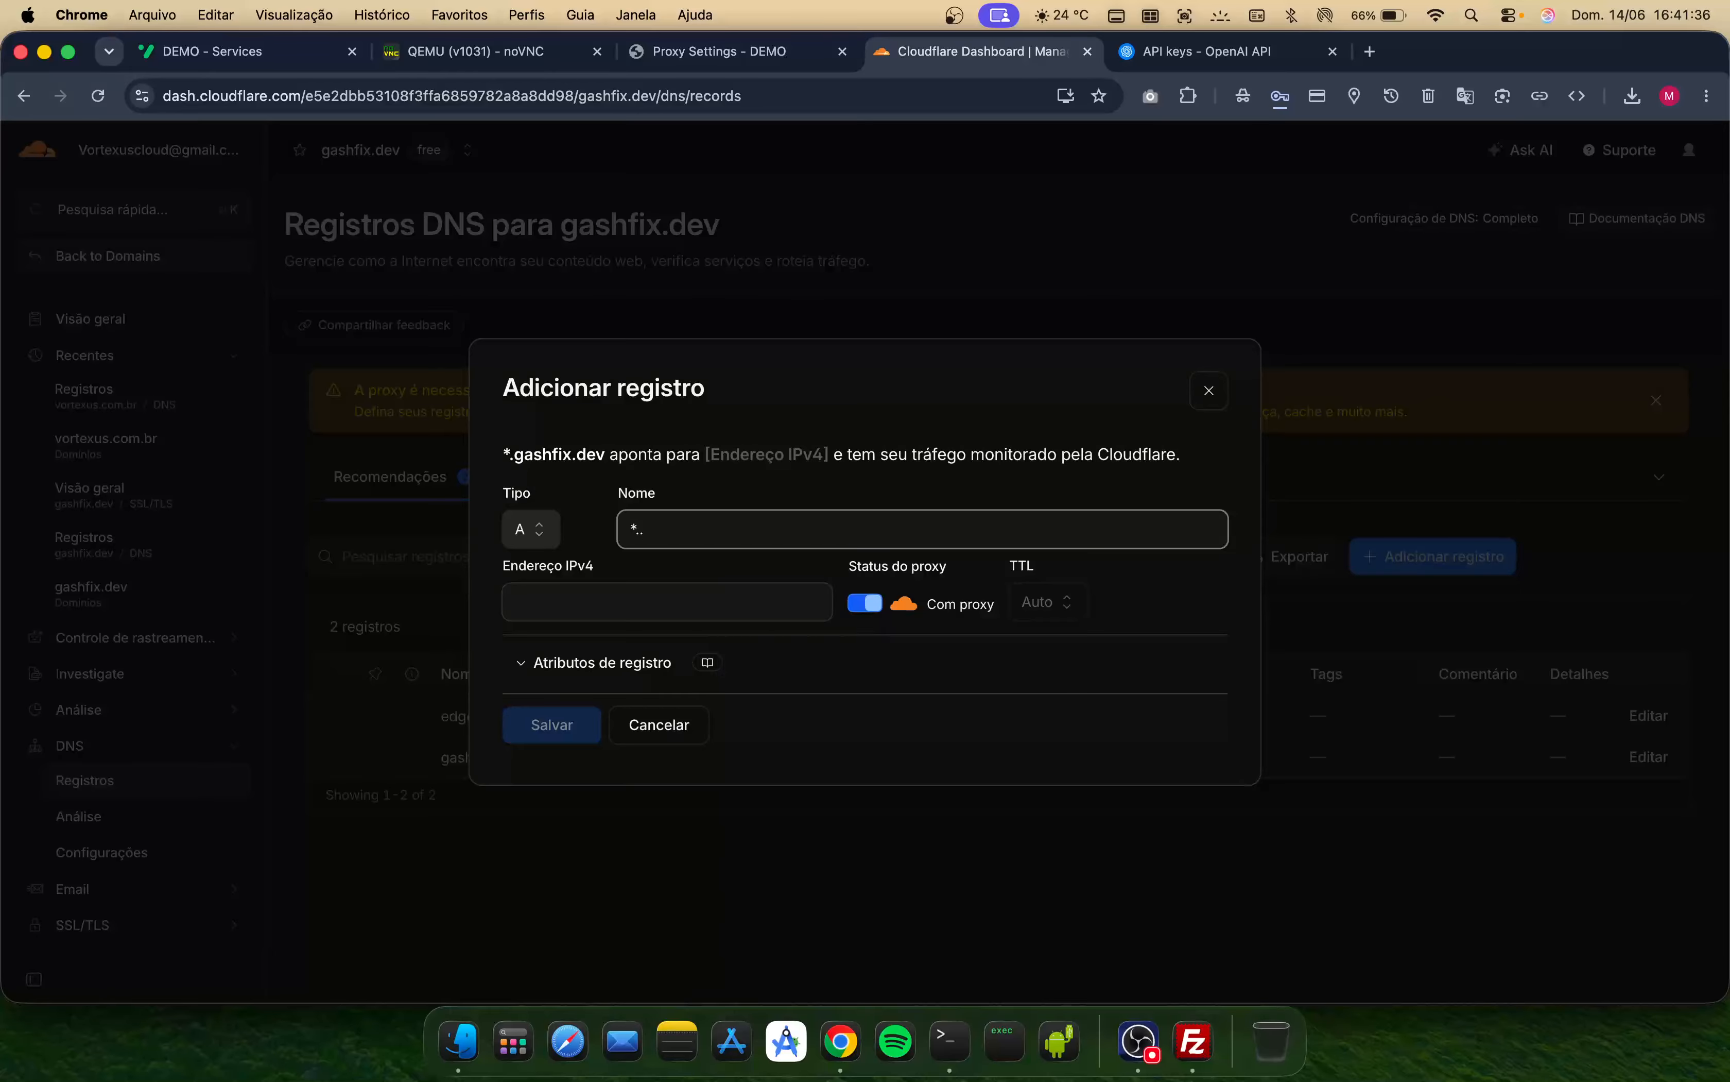
type("dev")
key("BackSpace")
key("BackSpace")
key("BackSpace")
key("BackSpace")
key("BackSpace")
type(".dev")
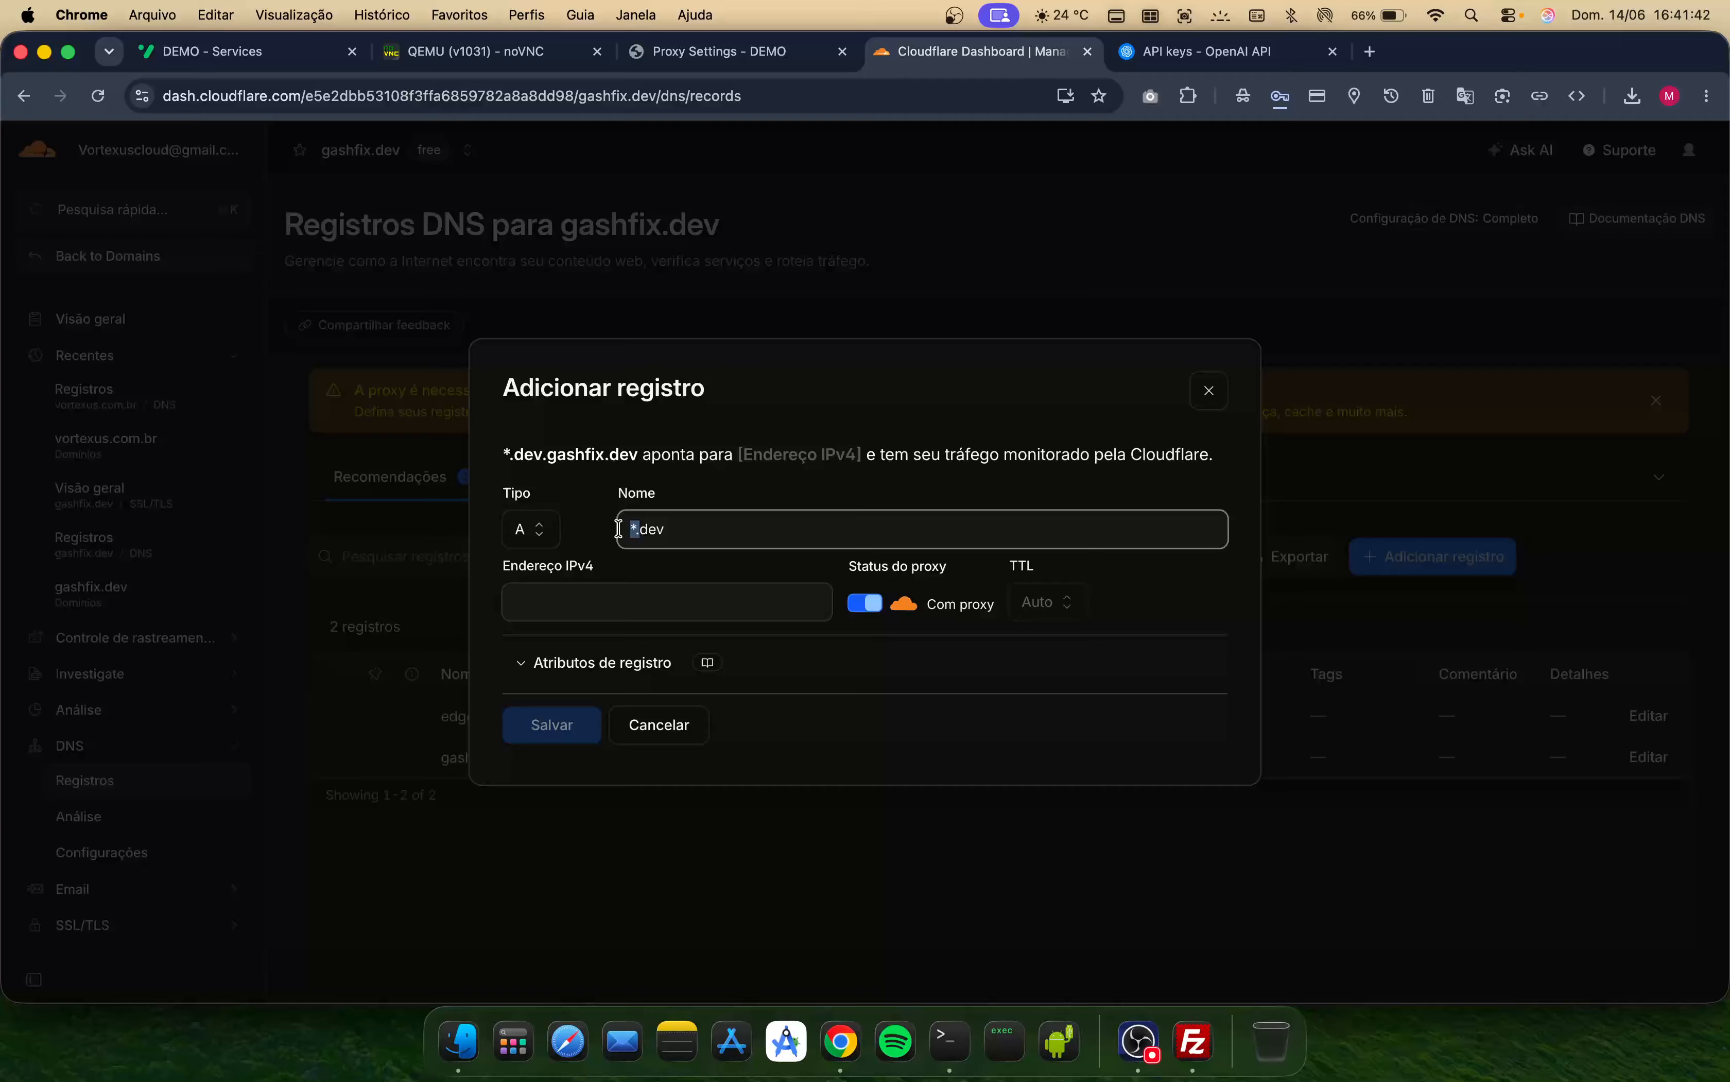
left_click(579, 602)
type("193.34.212.179")
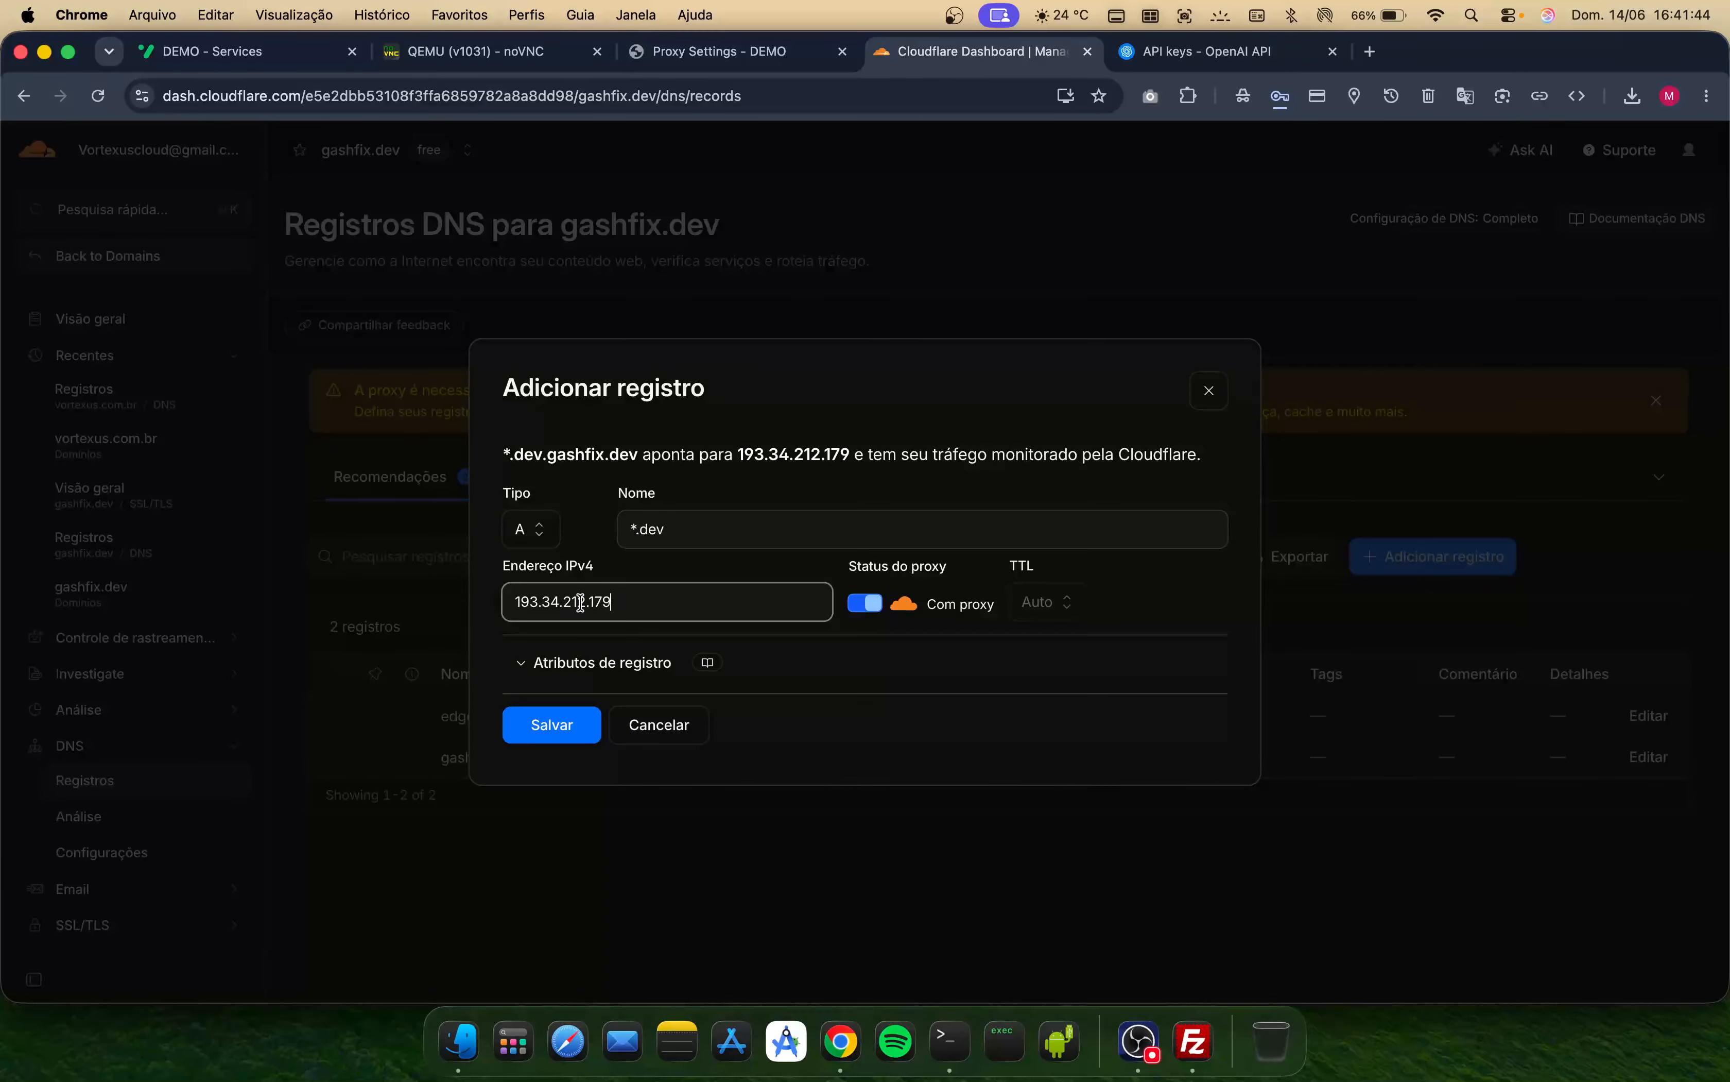
scroll(636, 550, "up", 5)
scroll(639, 557, "up", 3)
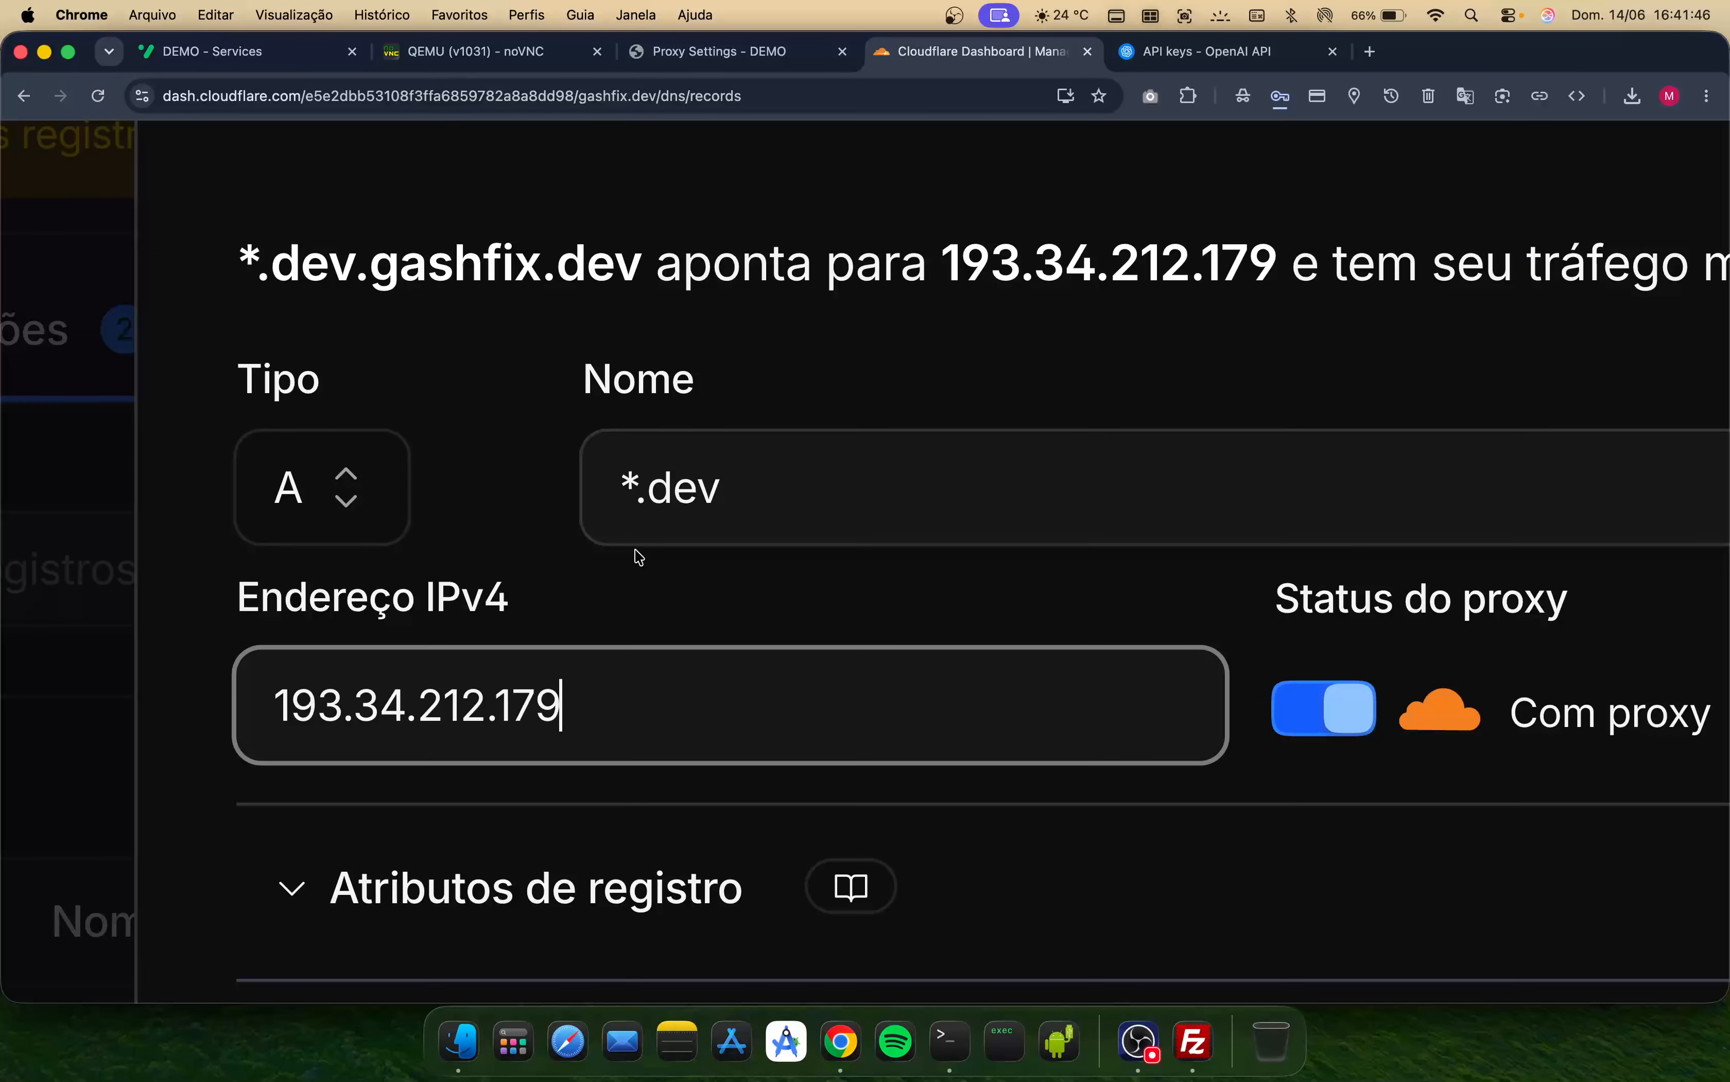
mouse_move(647, 486)
left_mouse_down()
mouse_move(615, 488)
mouse_move(630, 484)
left_mouse_up()
left_click(629, 484)
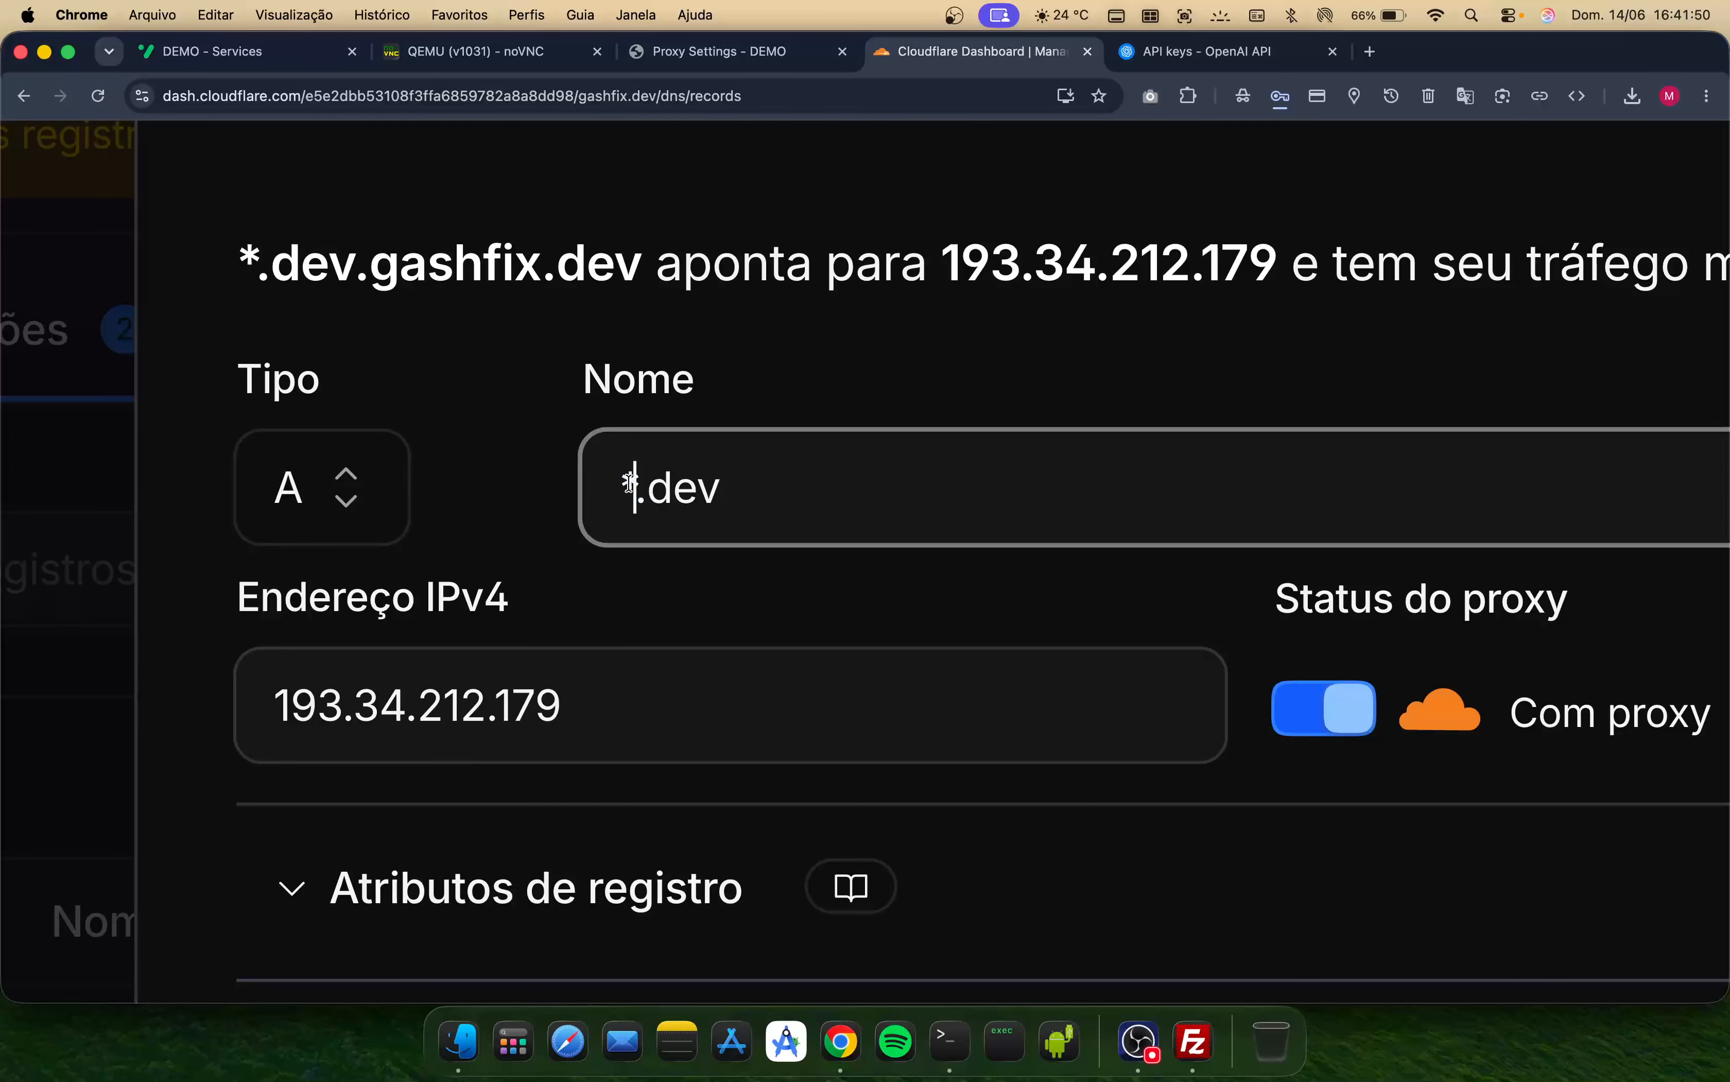
left_click(260, 246)
left_click_drag(260, 247, 639, 290)
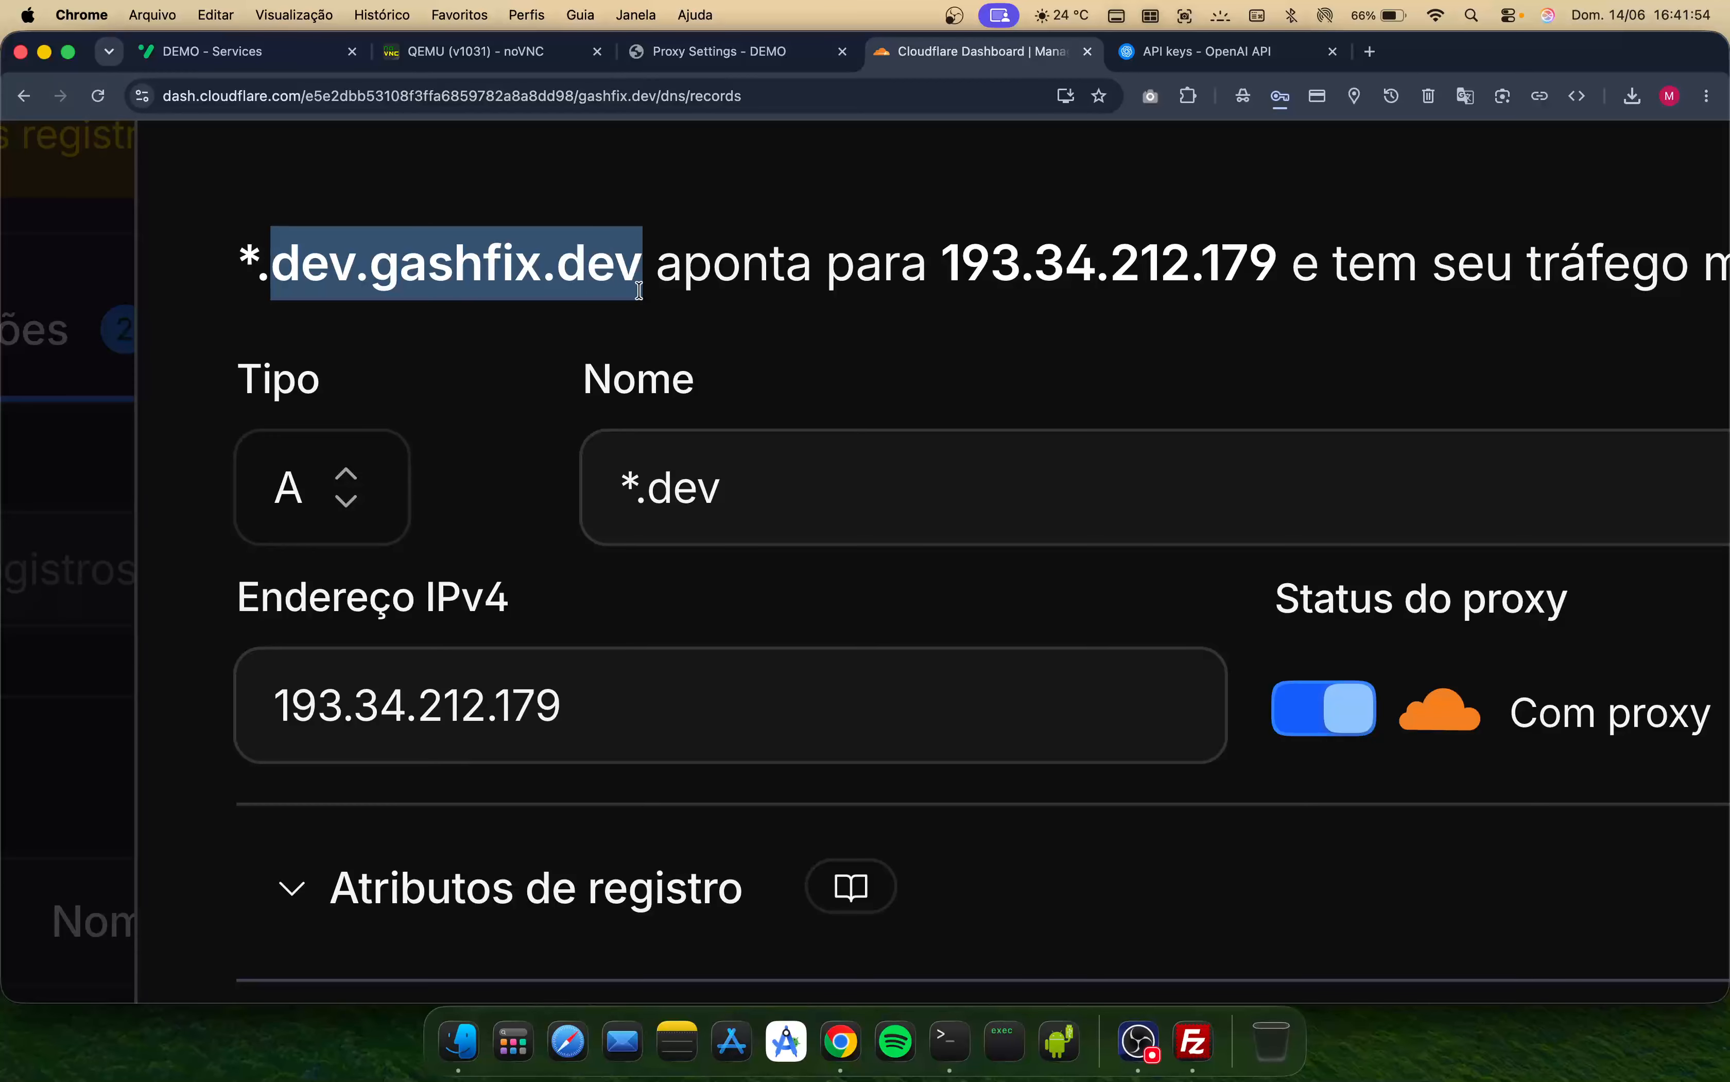
left_click(1351, 709)
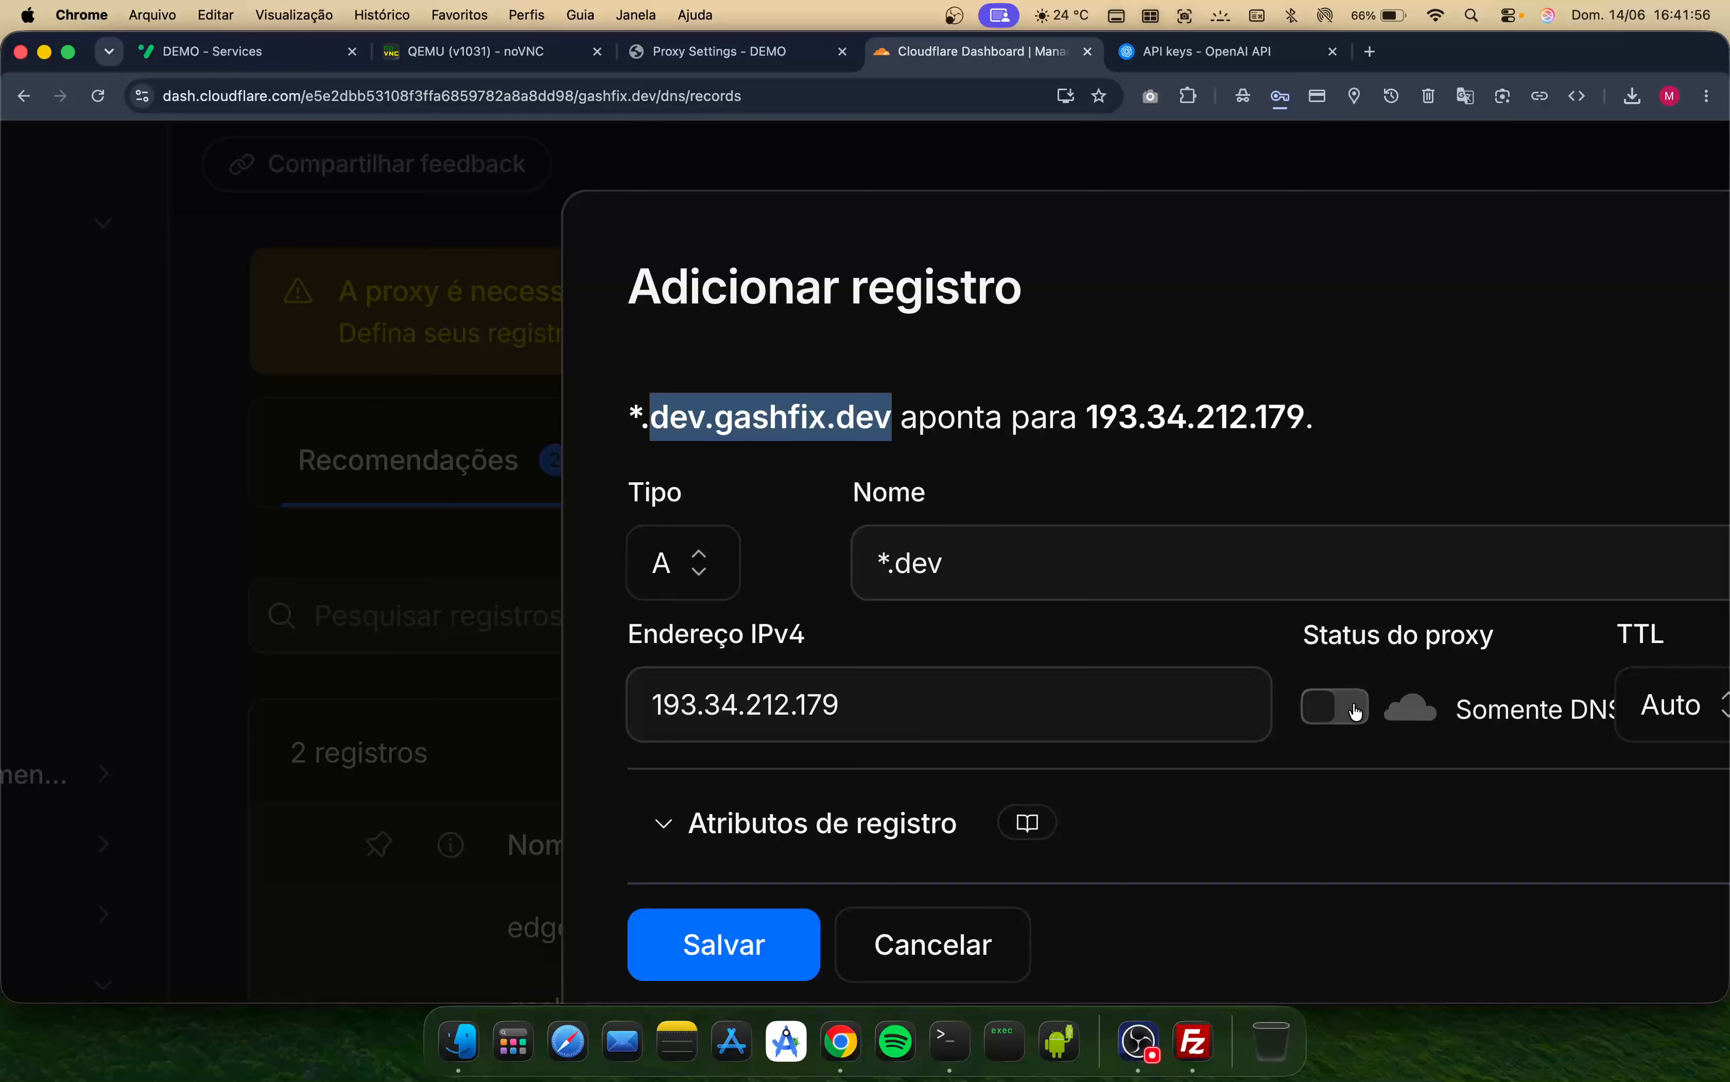
scroll(1355, 711, "down", 5)
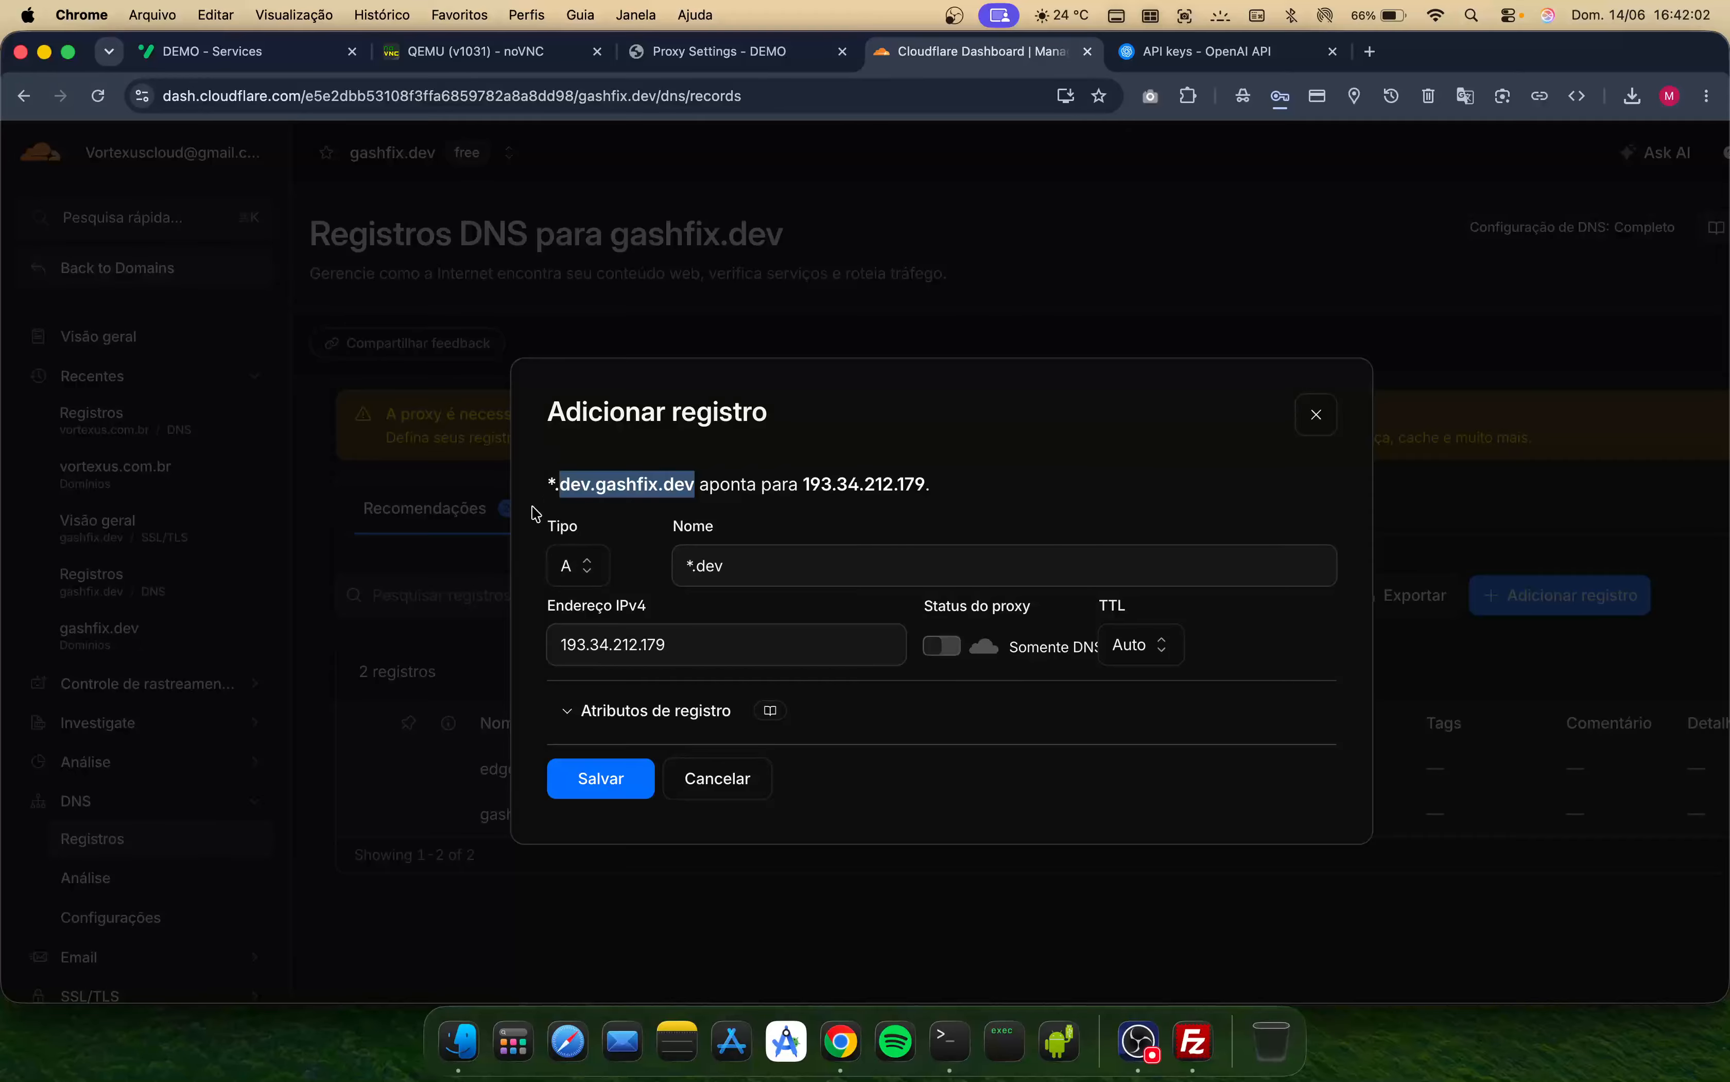
left_click(578, 474)
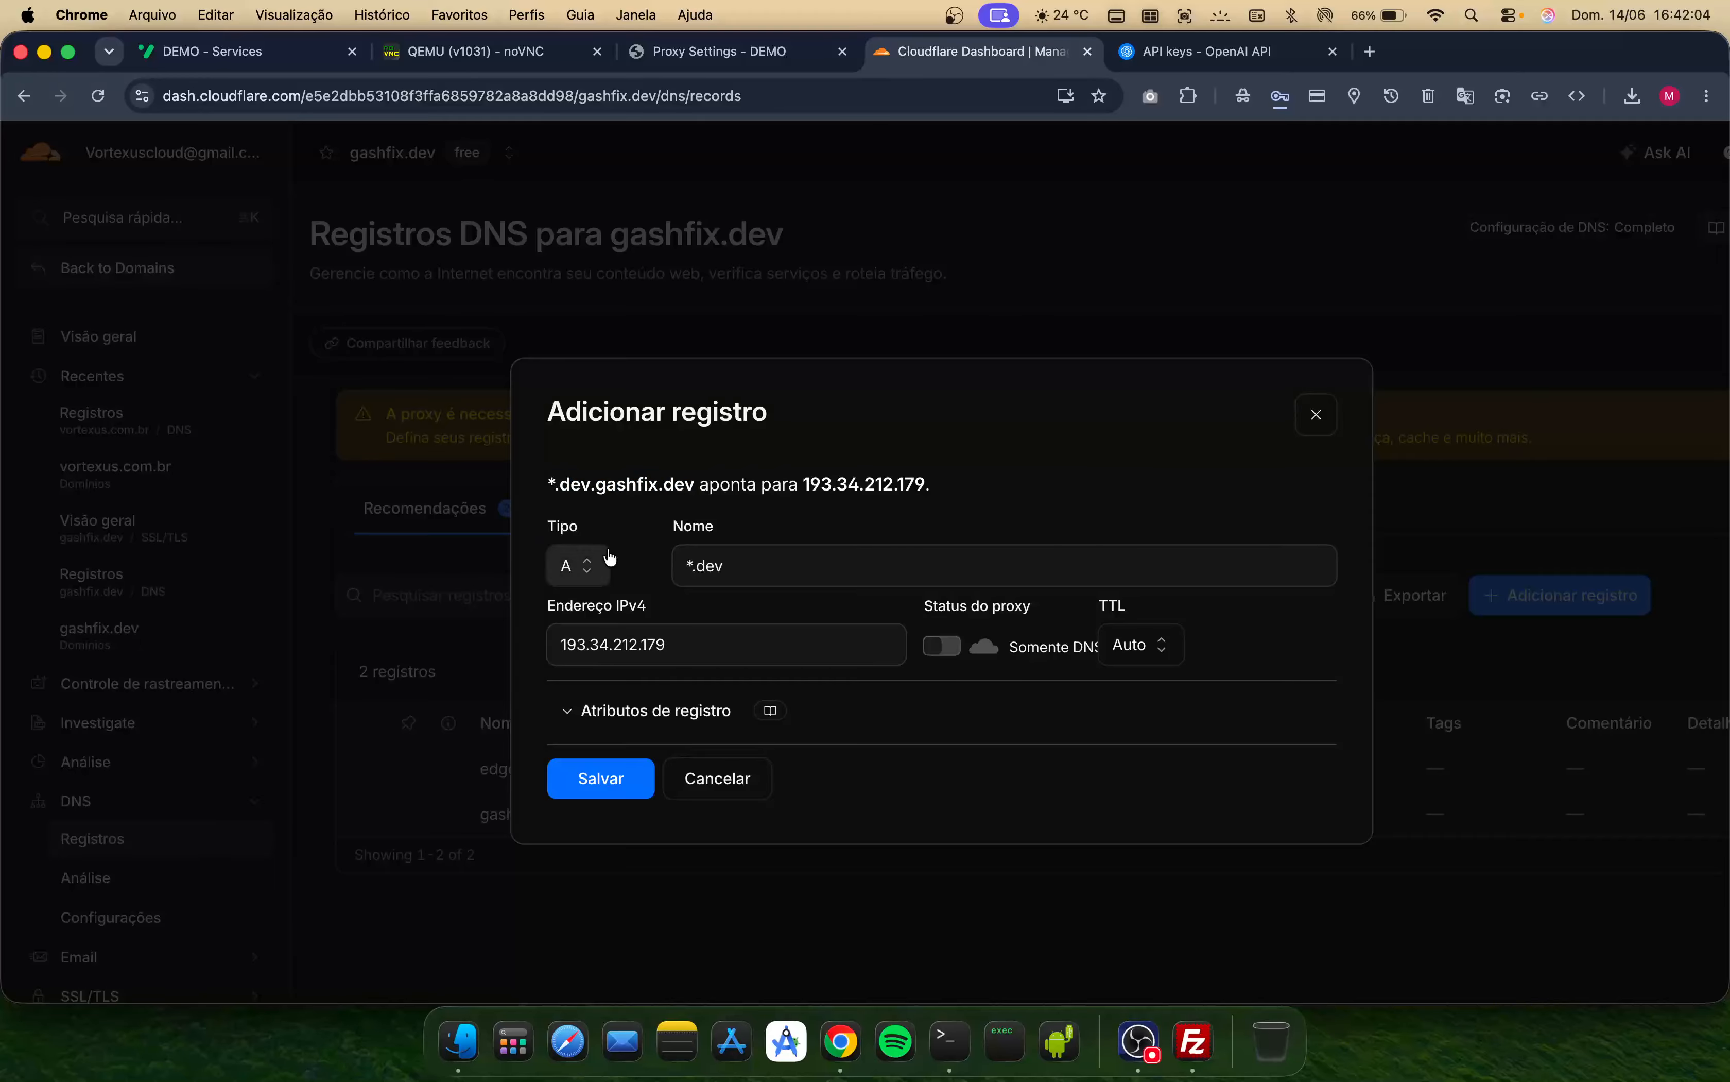
double_click(725, 565)
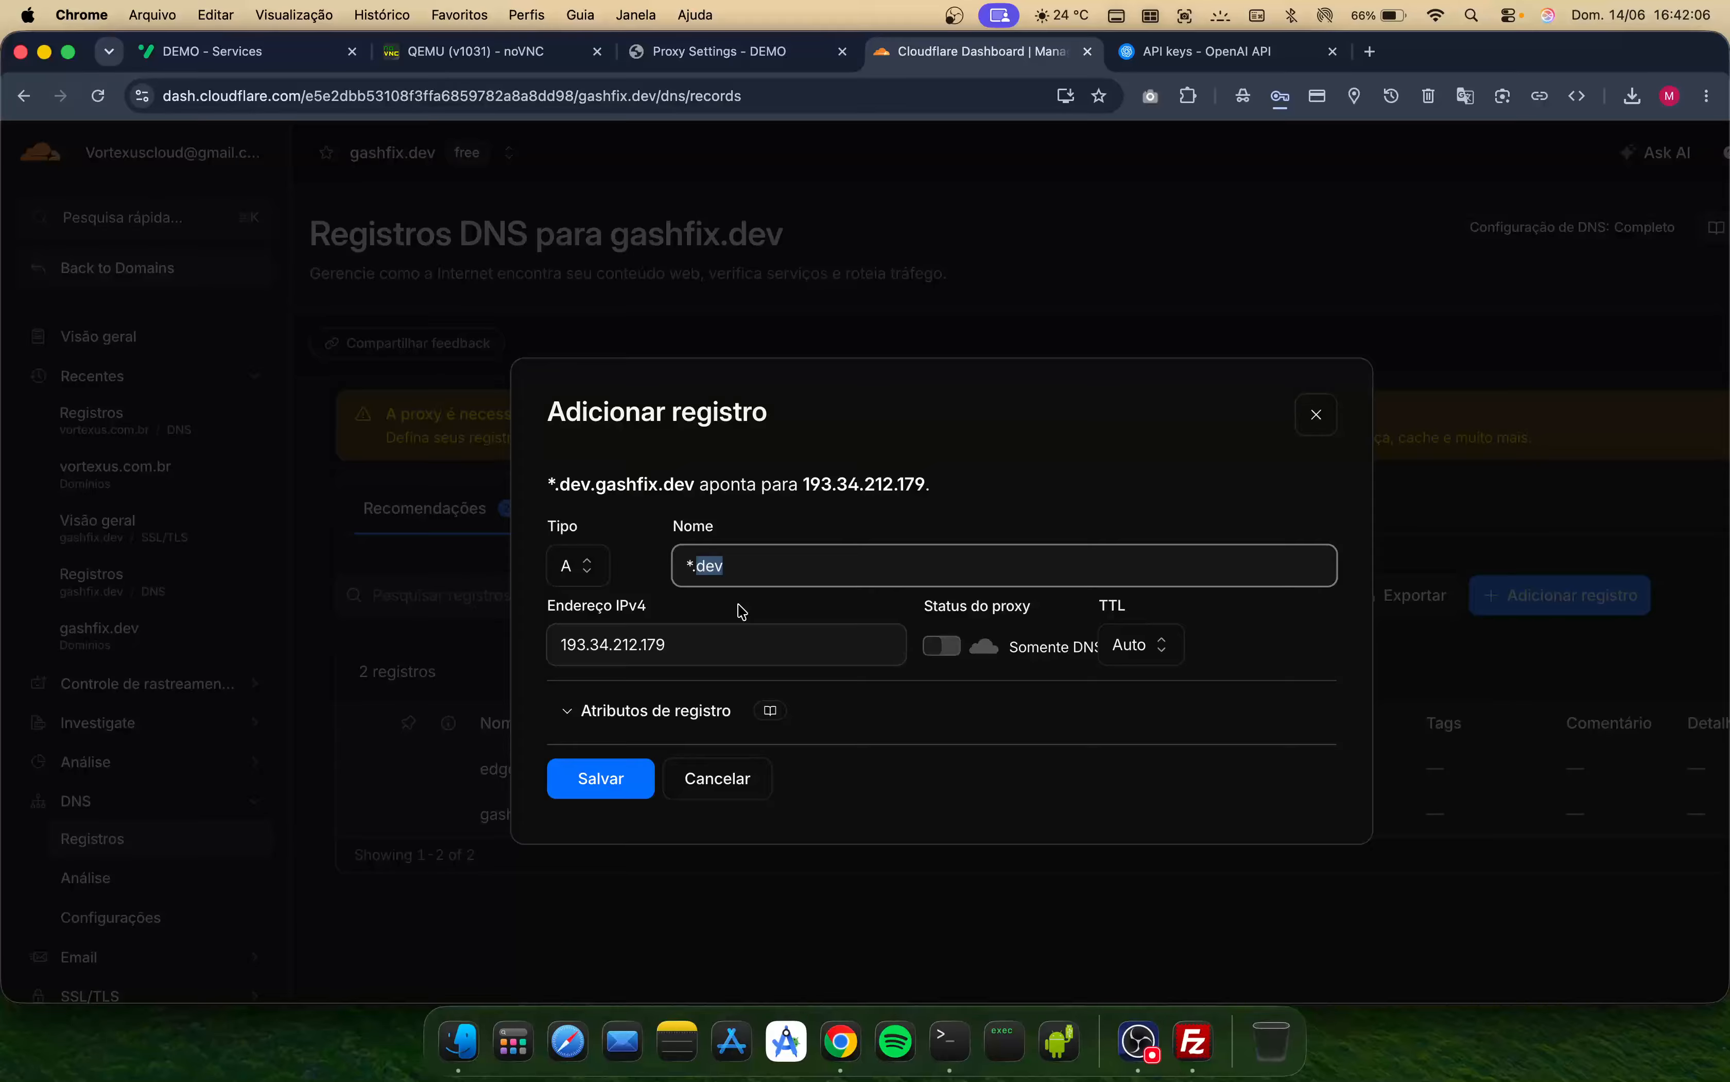
type("edge")
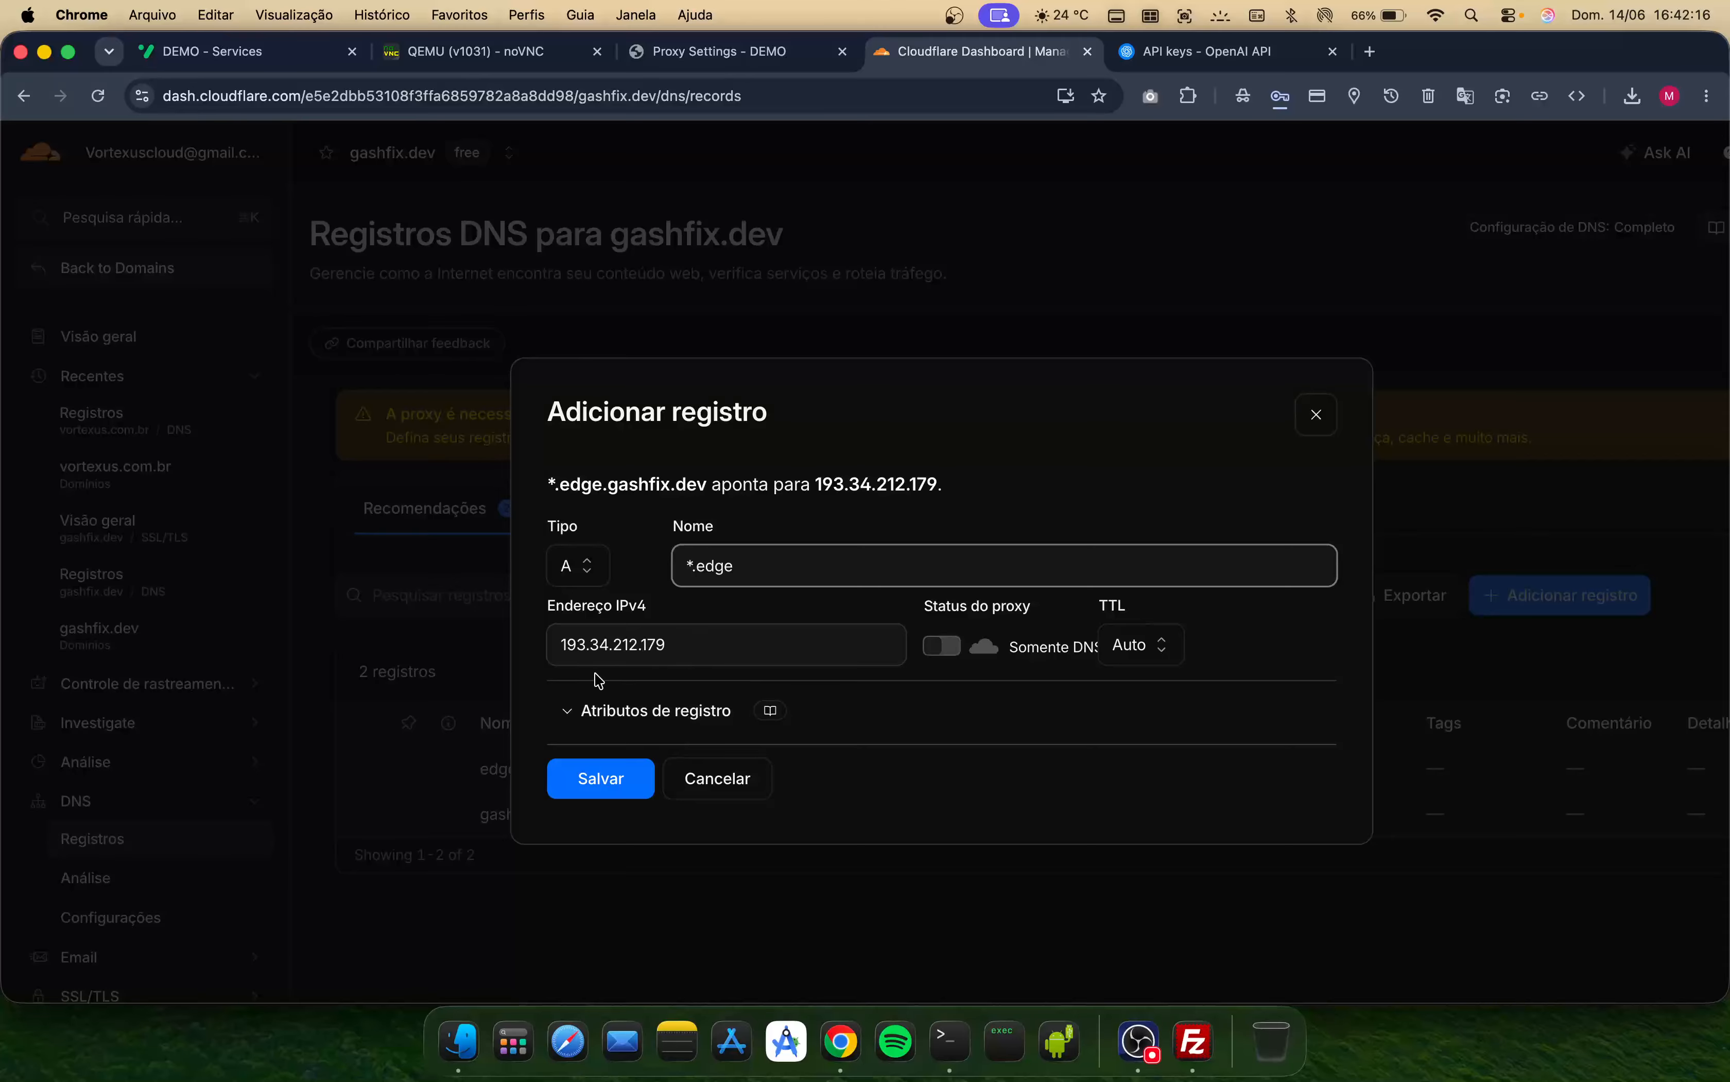
left_click(626, 786)
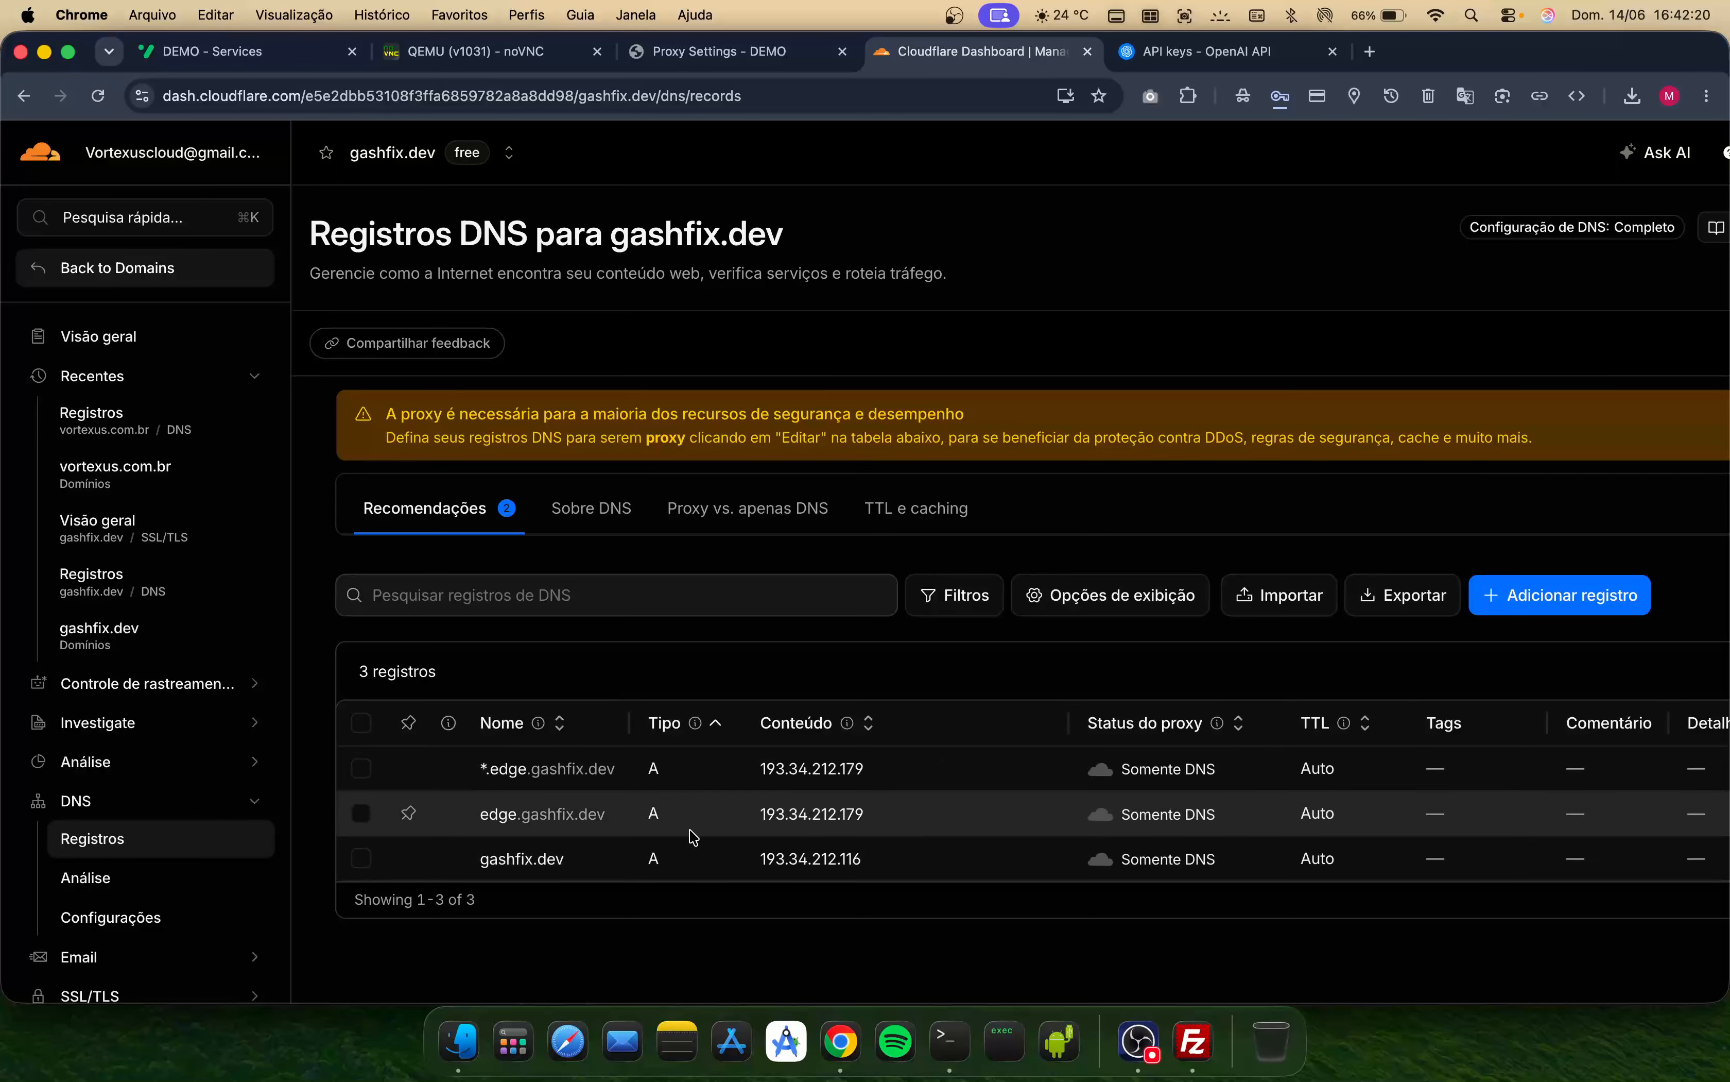
- Copy edge.gashfix.dev from the DNS records and set it as the Edge domain in Proxy Settings
left_click_drag(602, 812, 448, 819)
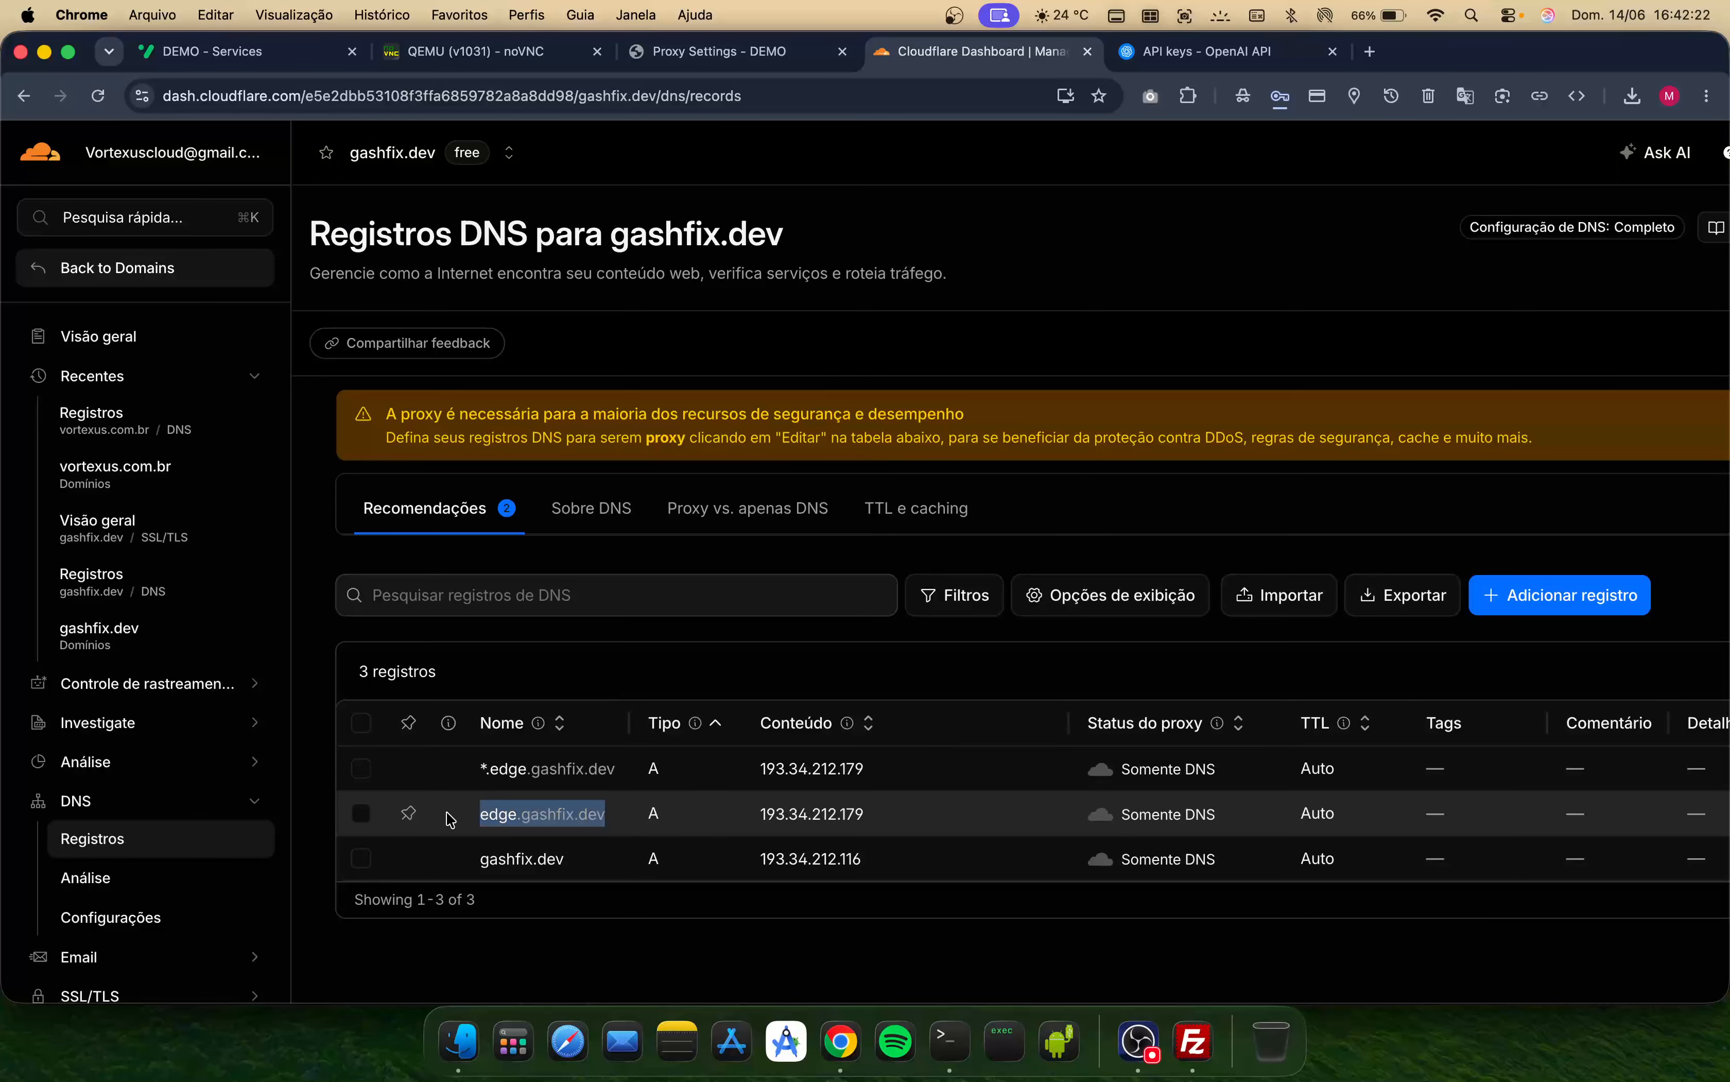
key("super+c")
left_click(720, 57)
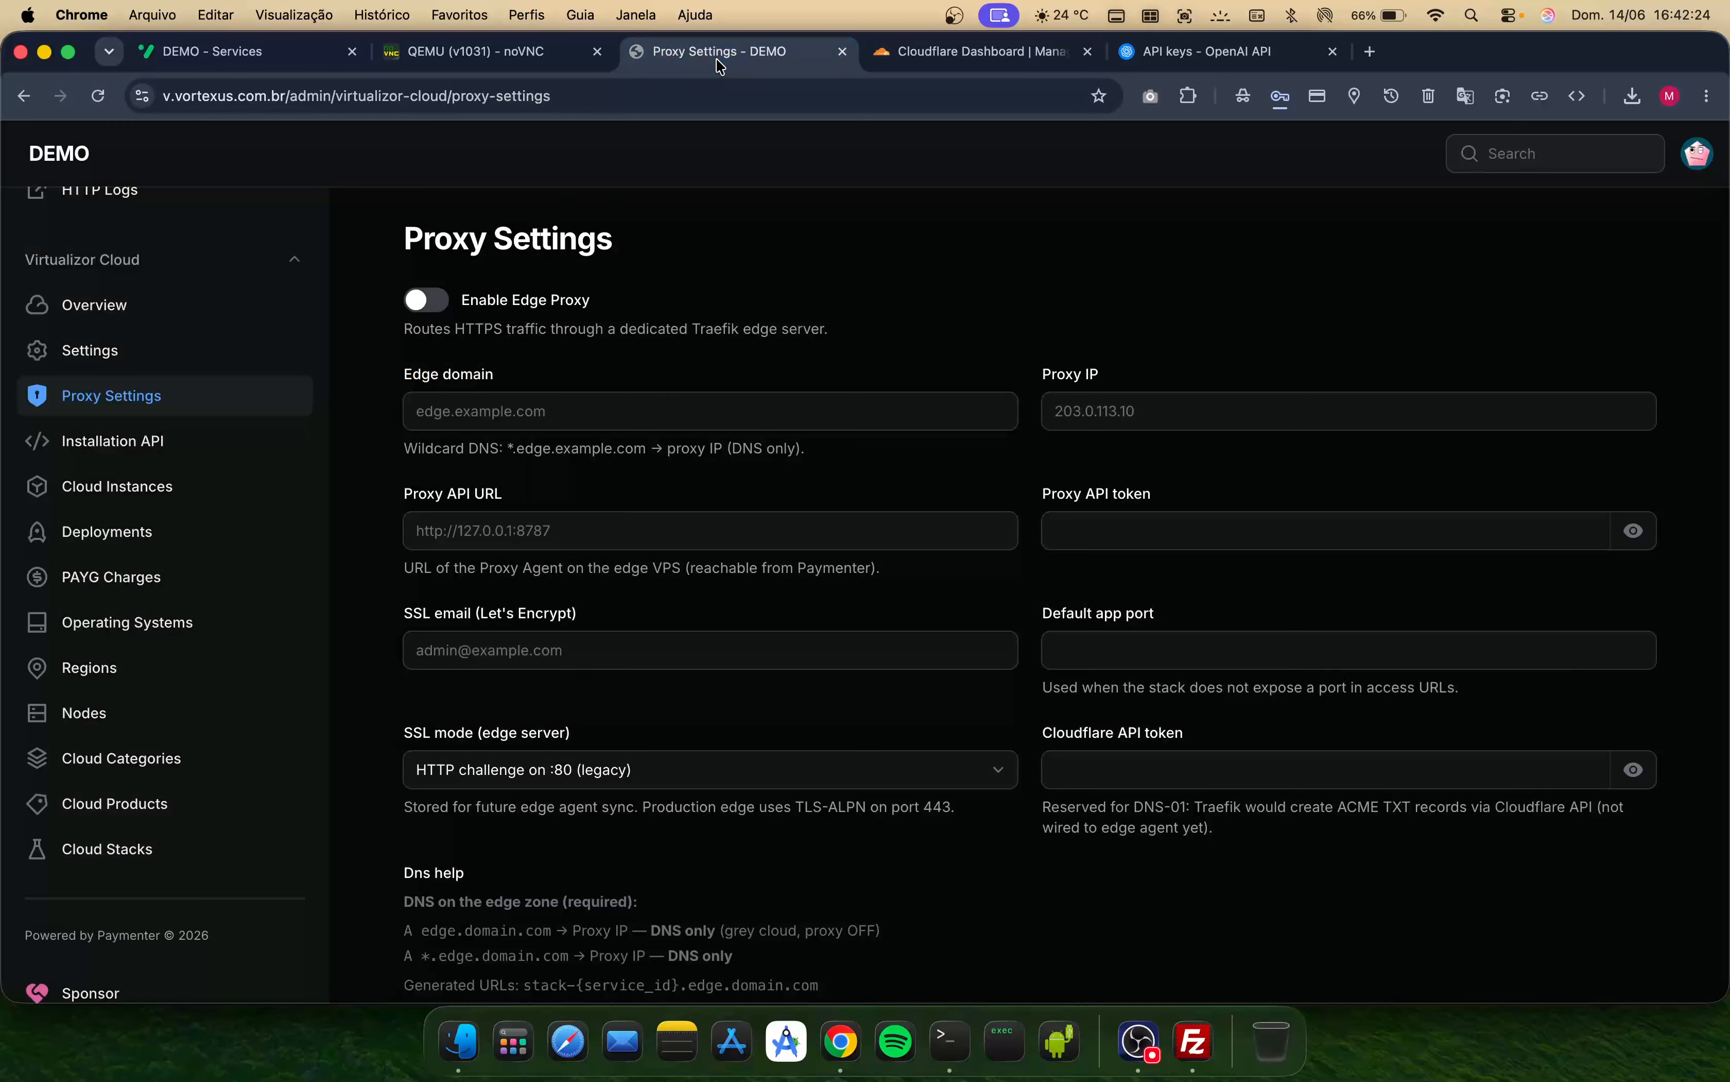
left_click(548, 422)
key("super+v")
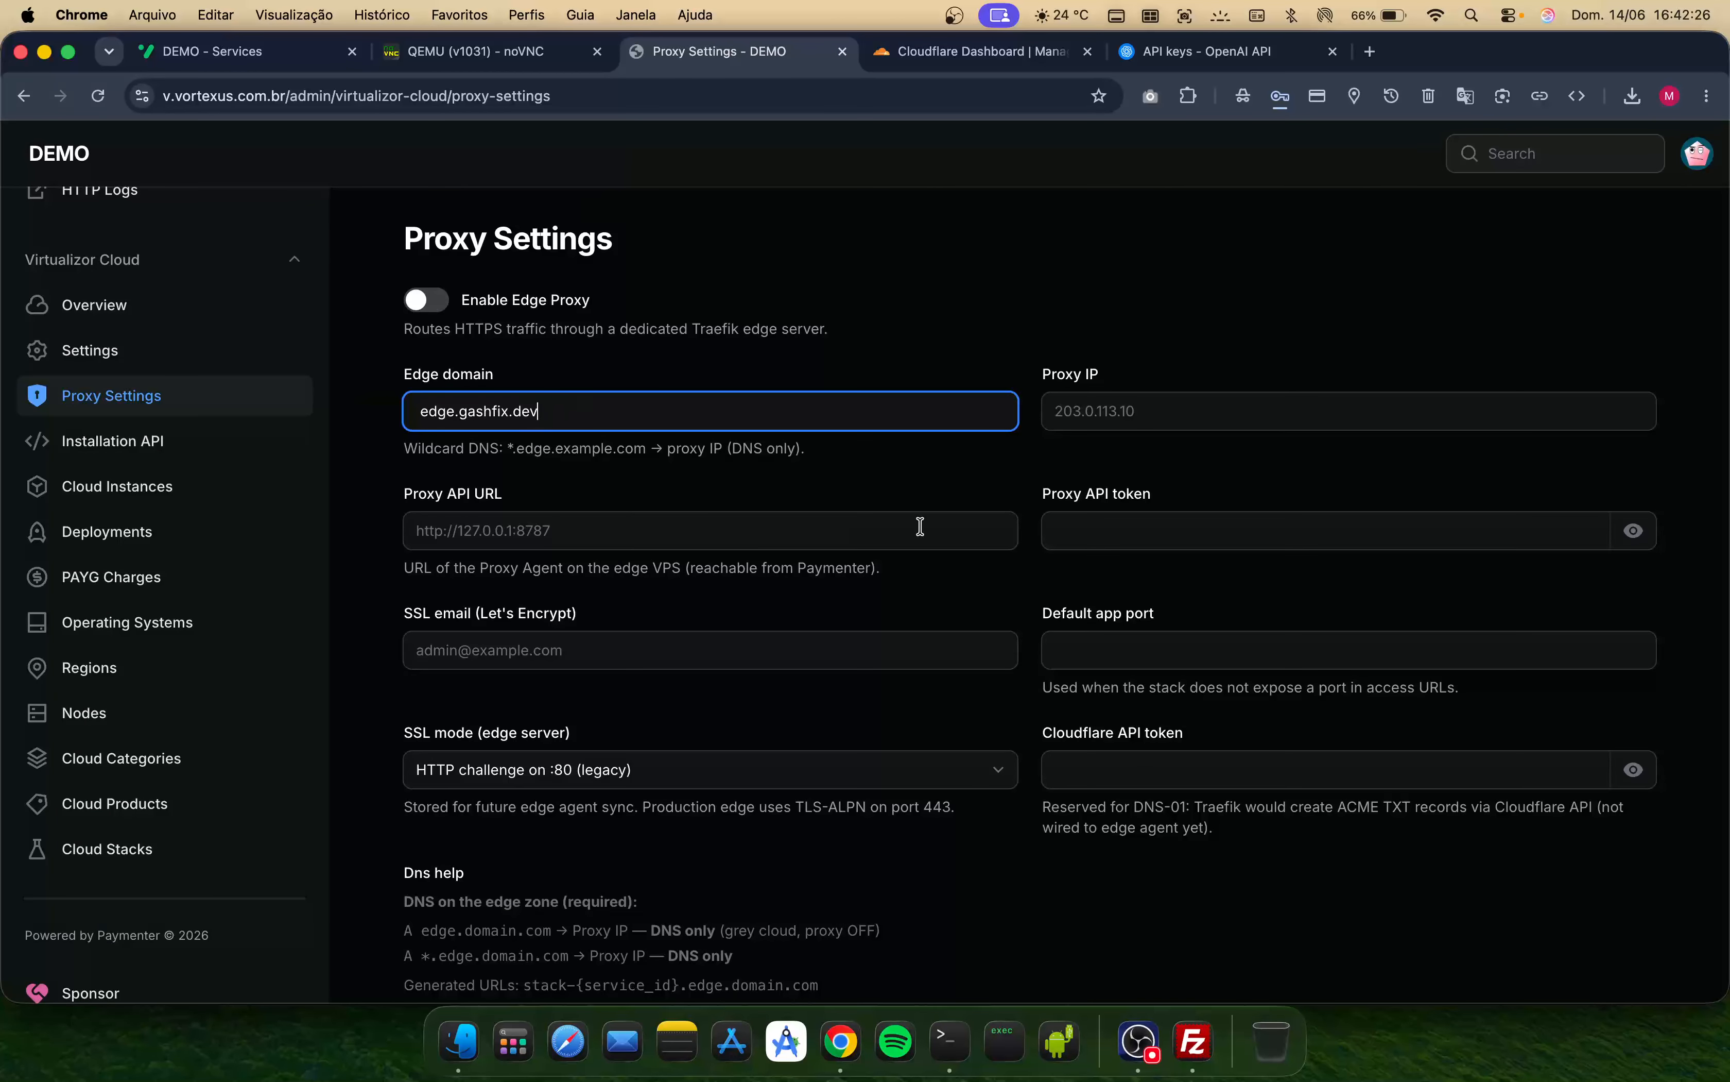
- Copy 193.34.212.179 from the installer output and set it as the Proxy IP
left_click(951, 1030)
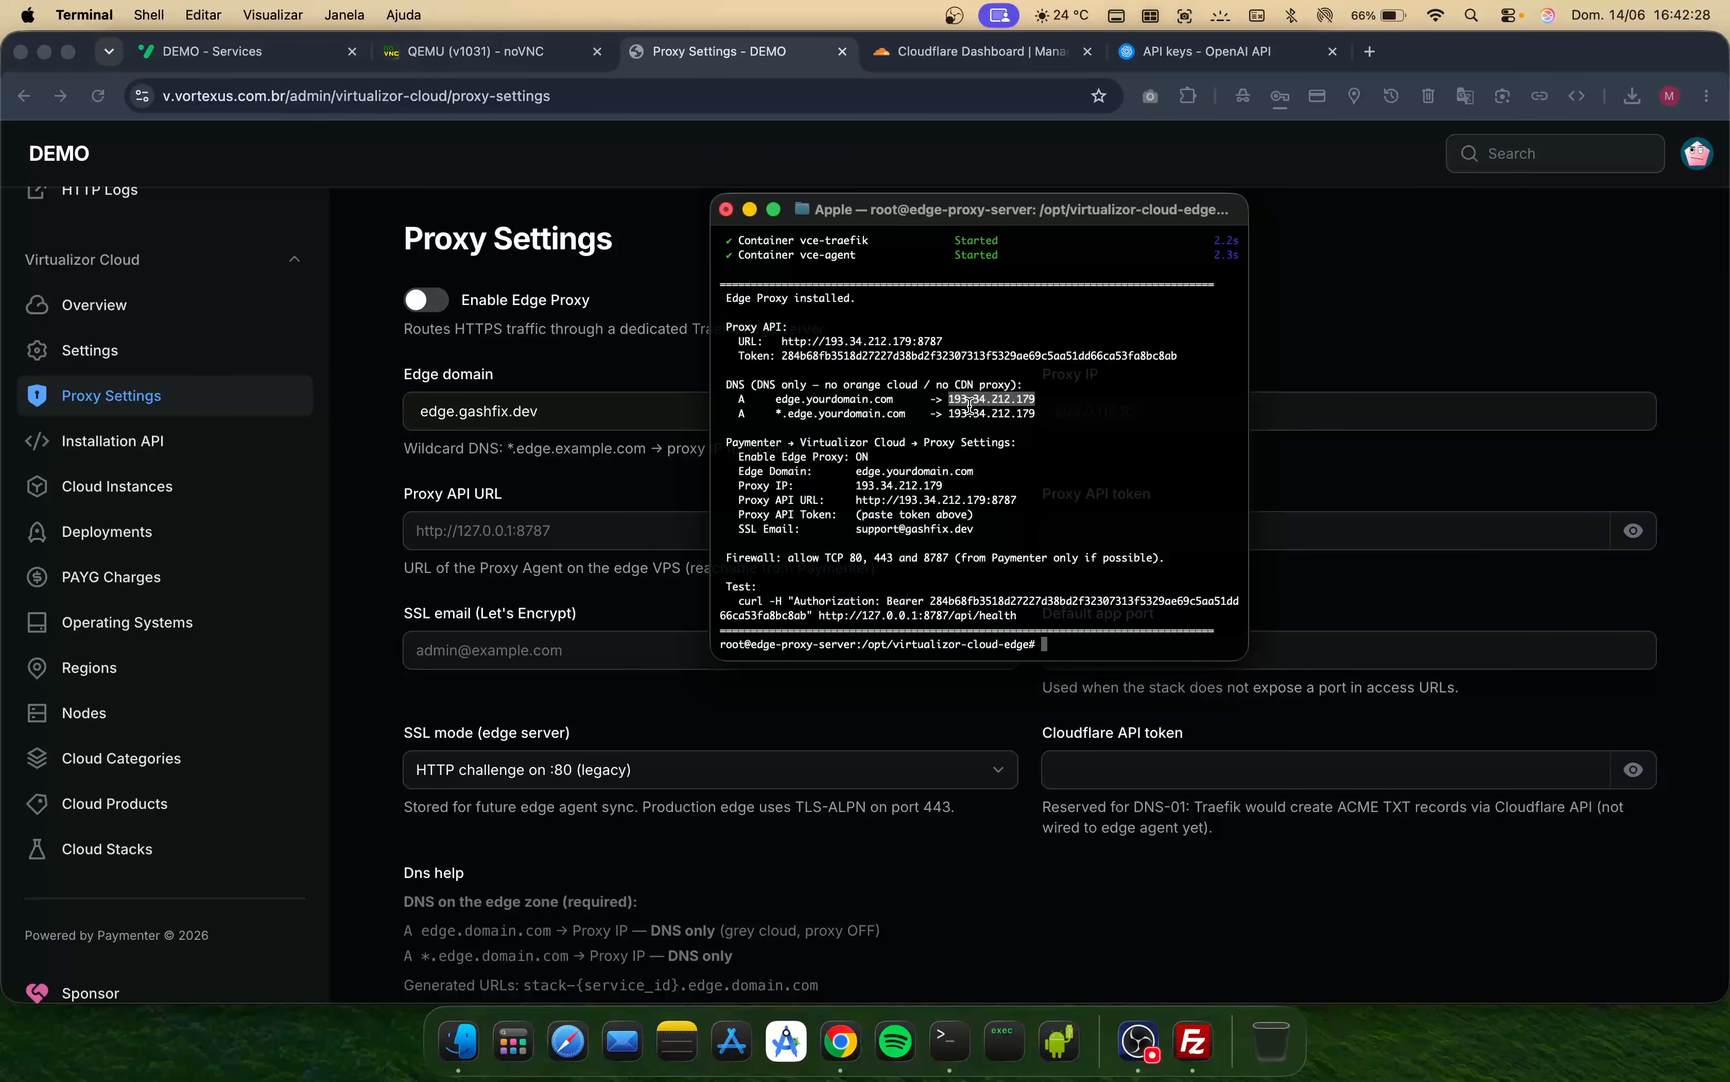
right_click(990, 405)
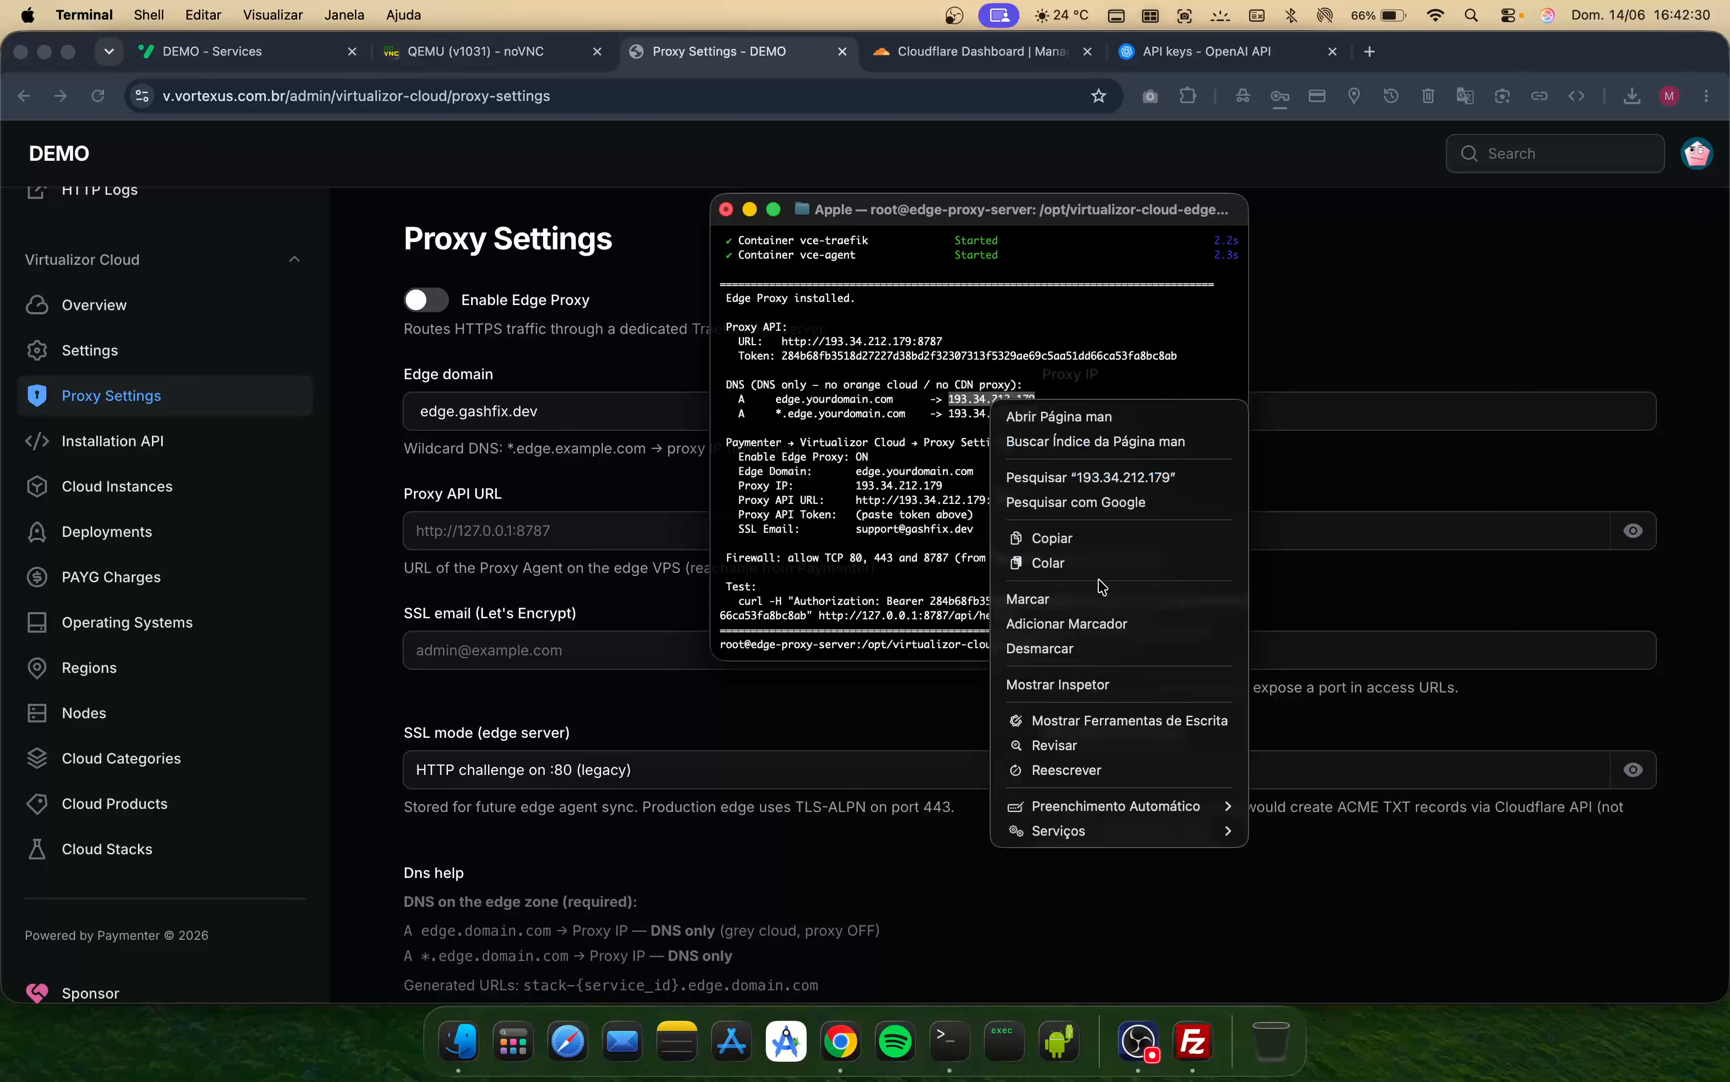
left_click(1077, 546)
left_click(1313, 403)
left_click(1301, 403)
key("super+v")
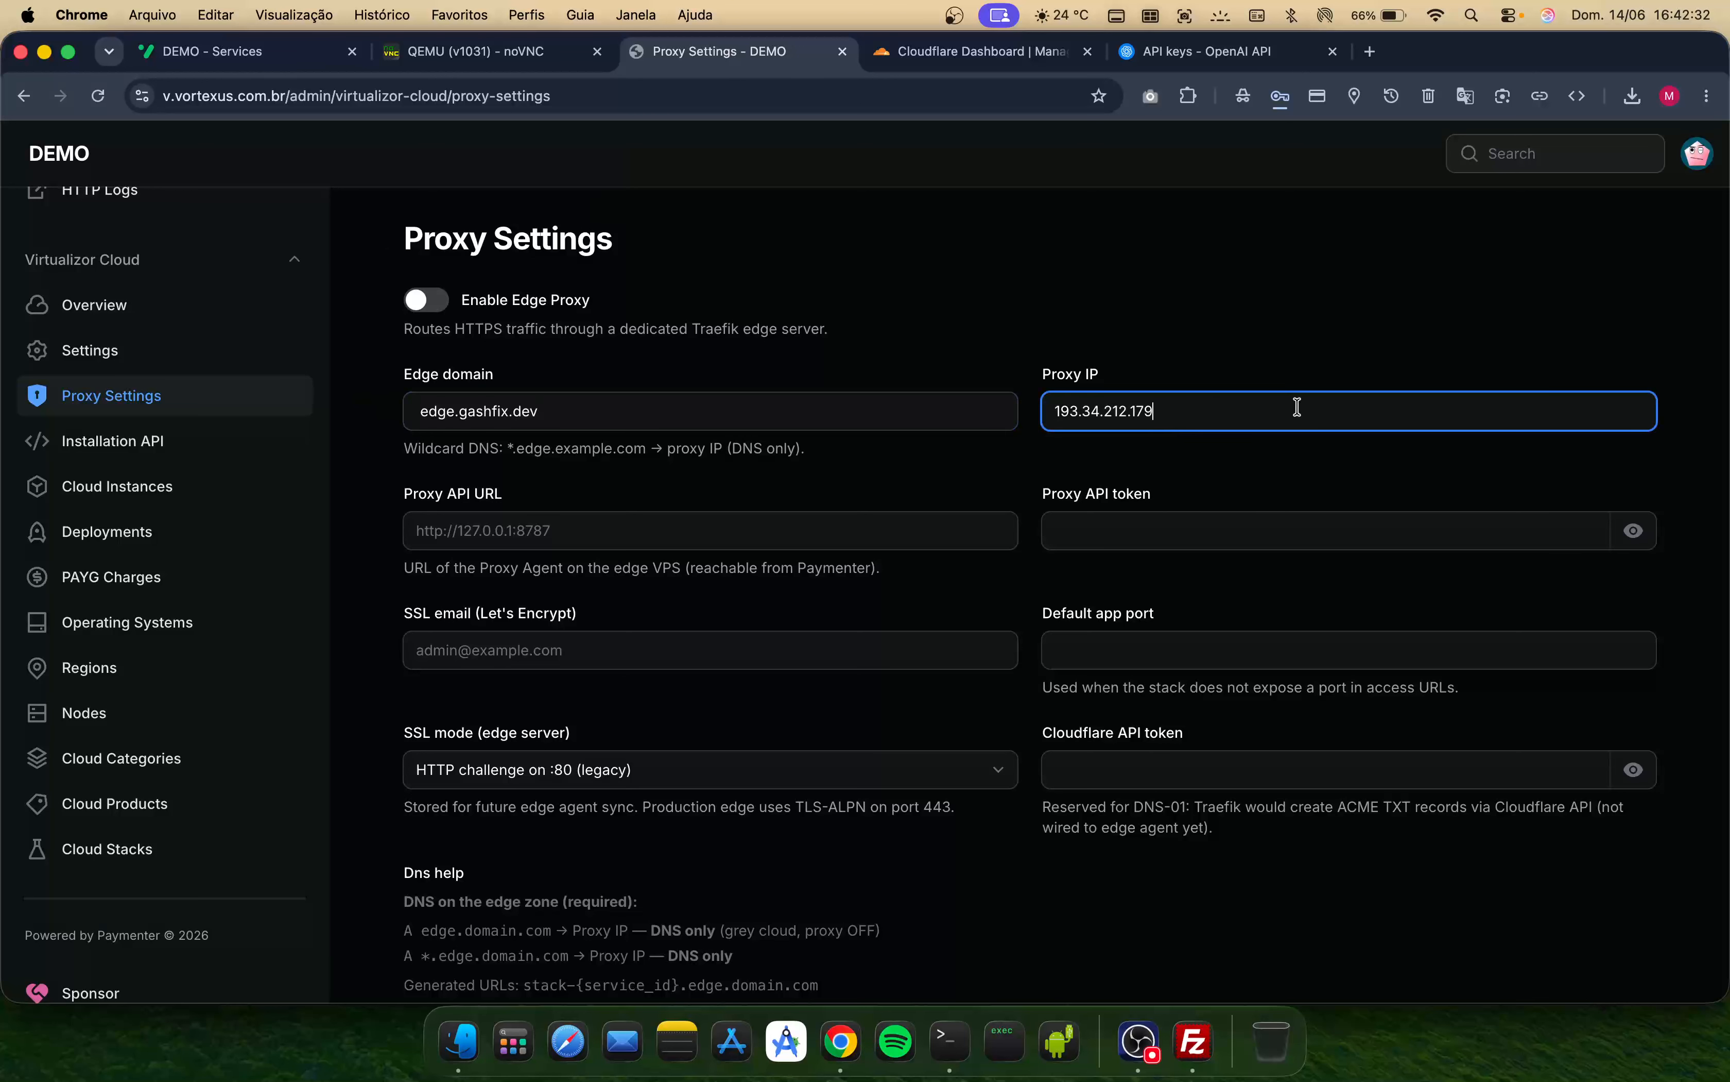
key("Tab")
key("super+Tab")
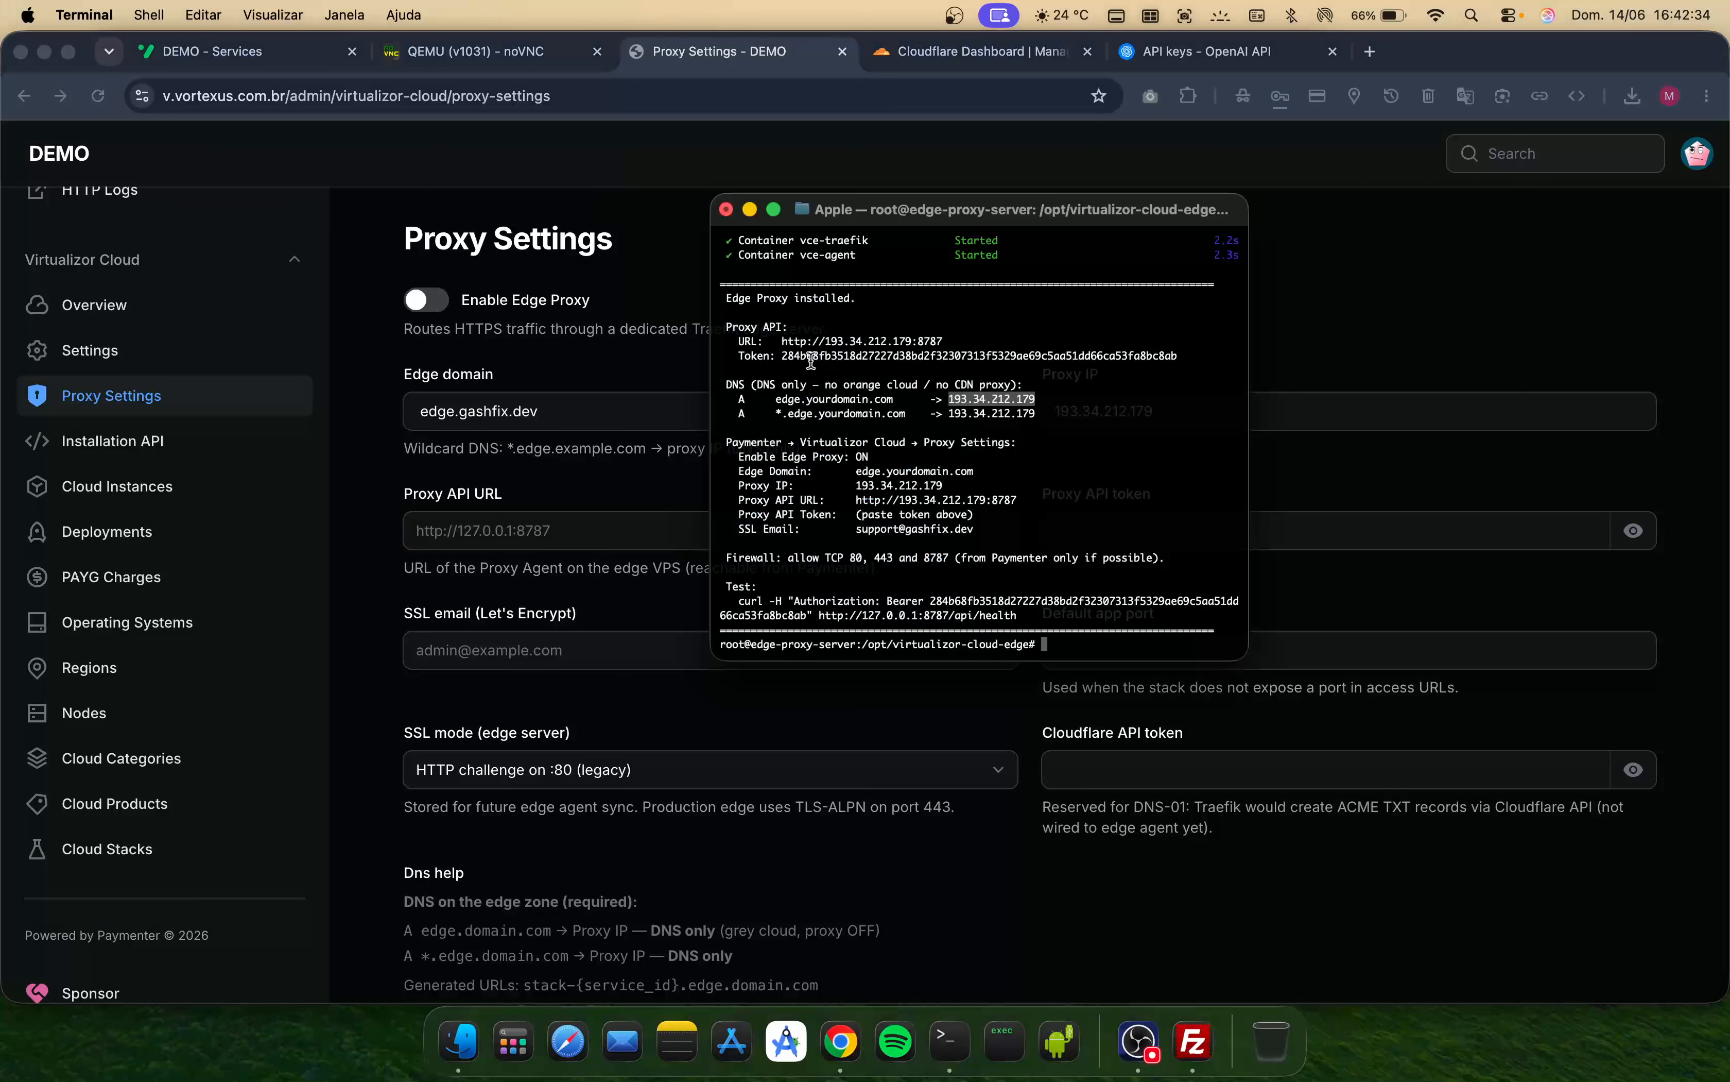
mouse_move(779, 344)
left_mouse_down()
mouse_move(994, 338)
mouse_move(780, 342)
left_mouse_up()
left_click(938, 341)
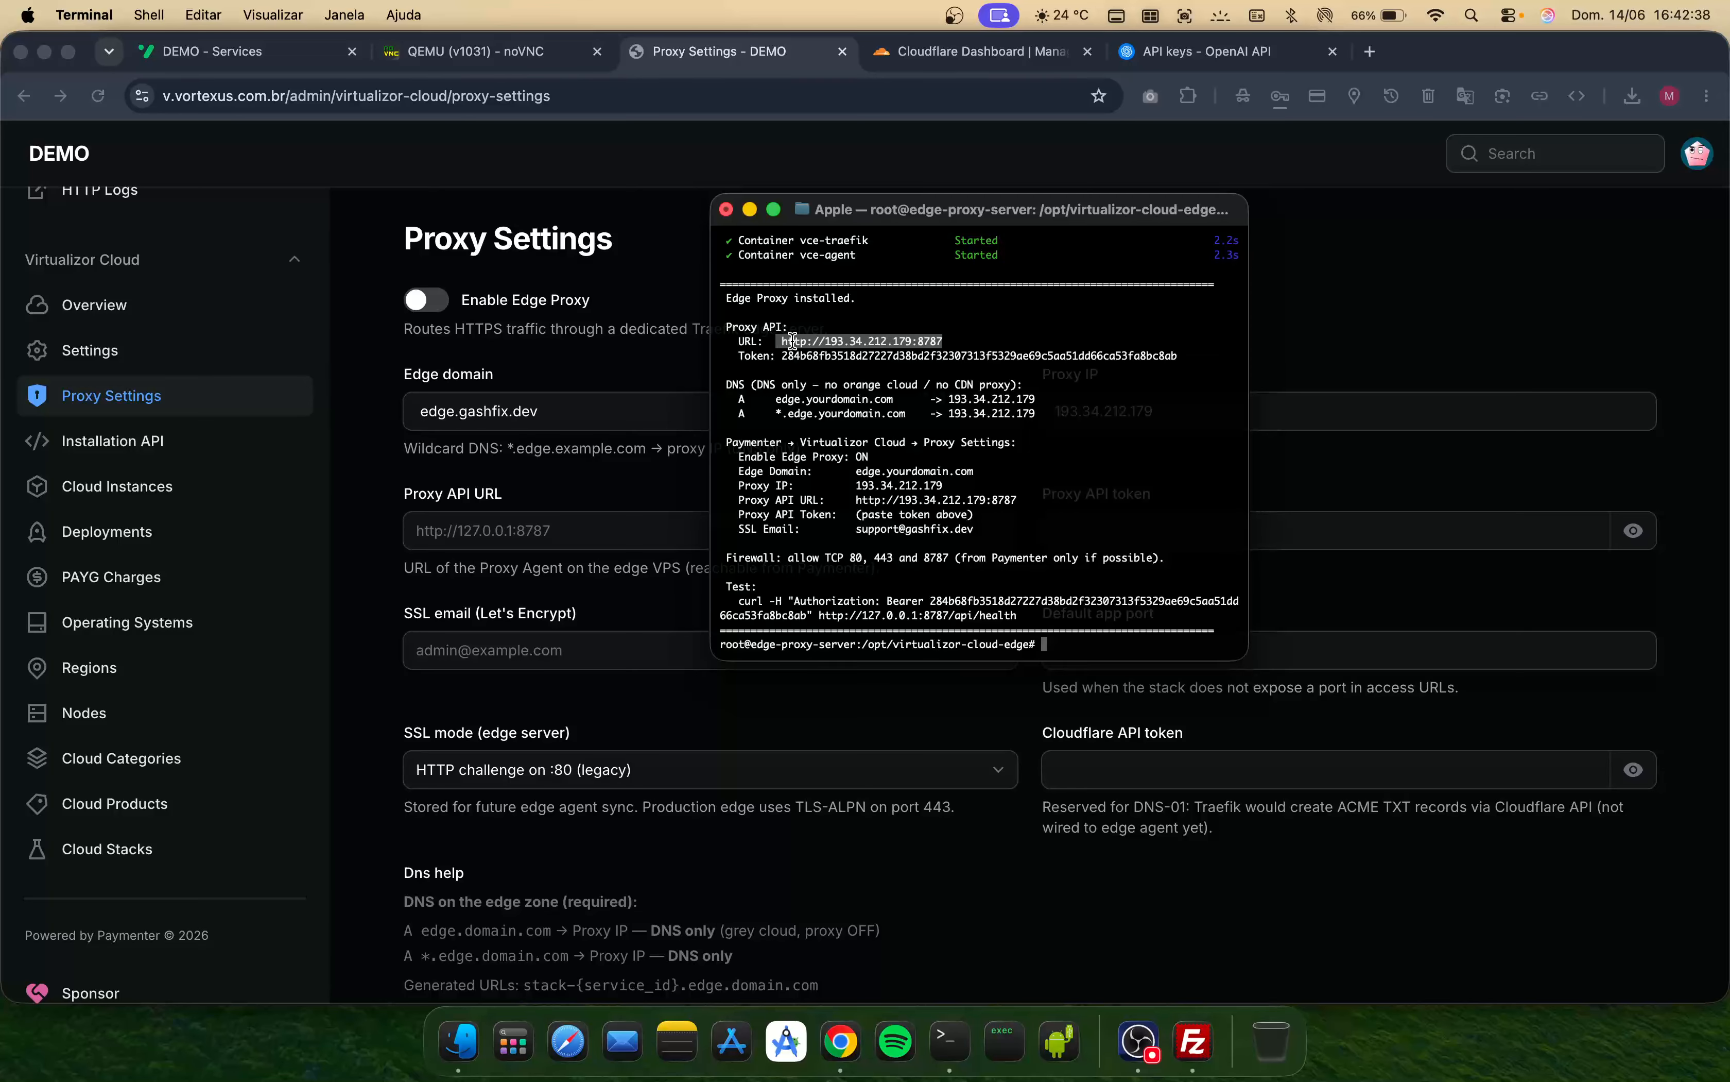
right_click(792, 344)
left_click(855, 511)
left_click(528, 534)
key("super+v")
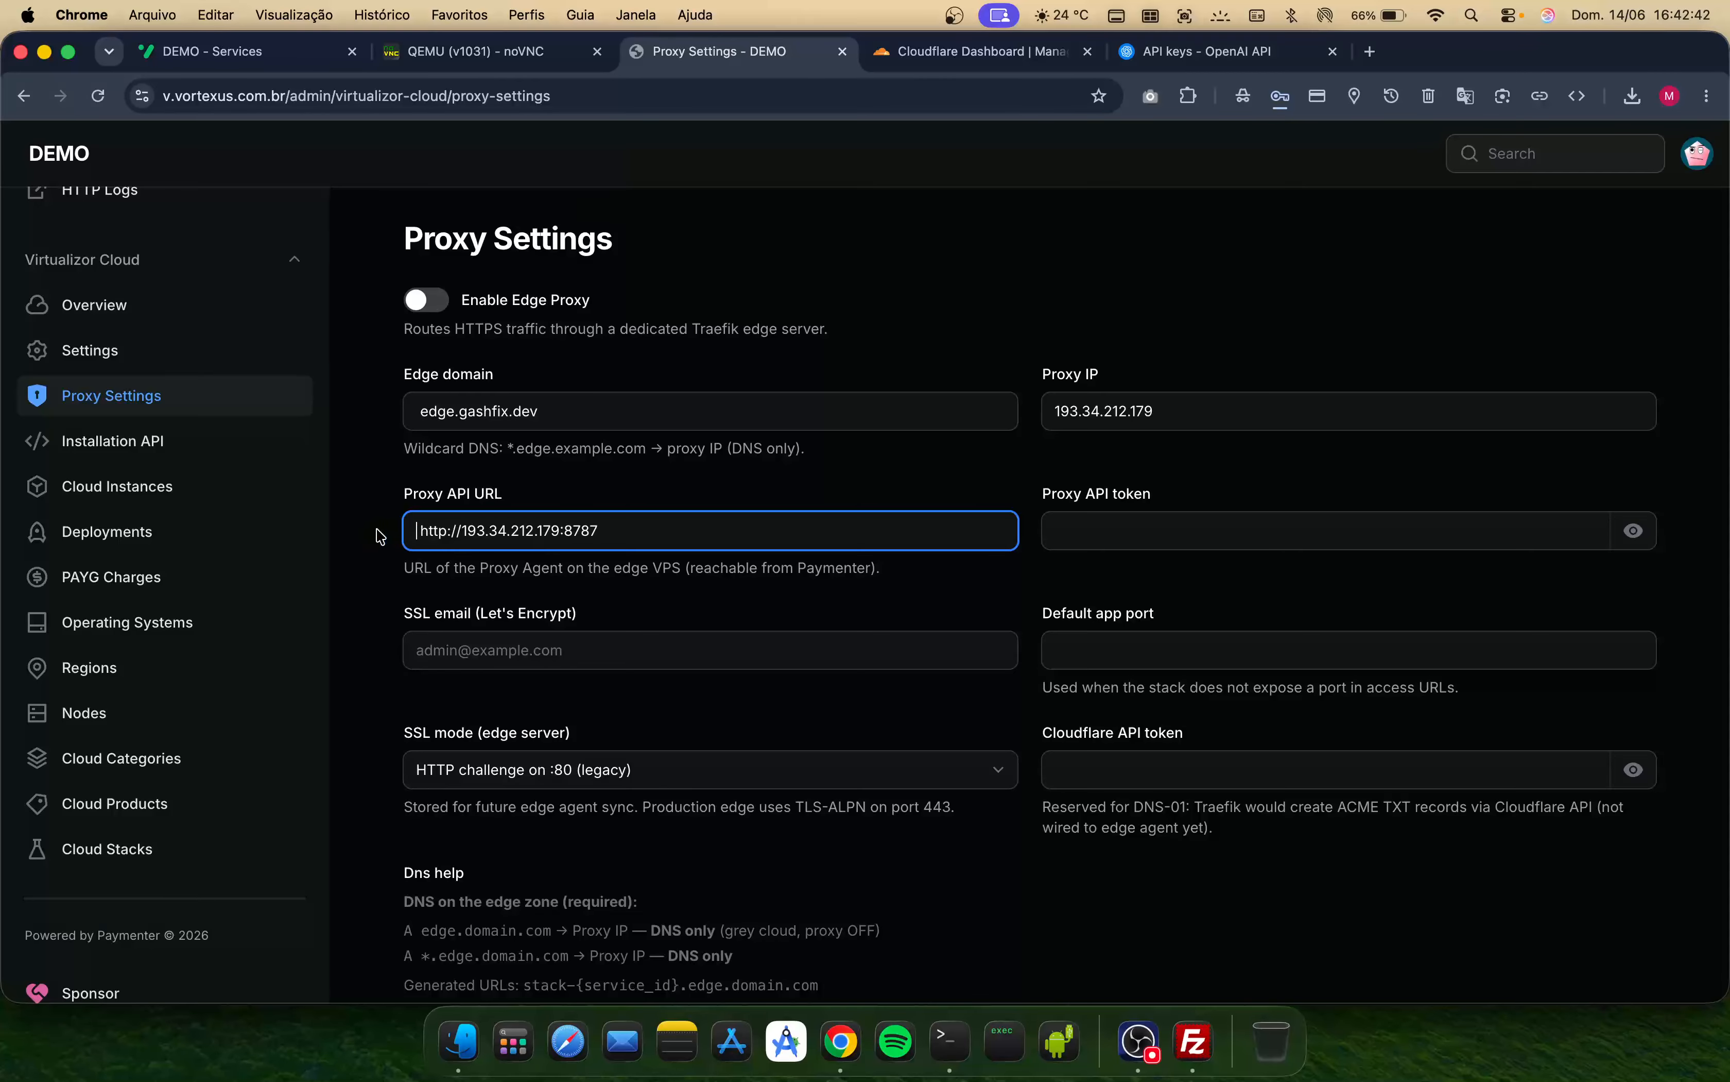
- Copy the Proxy API token from the installer output and paste it into the Proxy API token field
key("super+Tab")
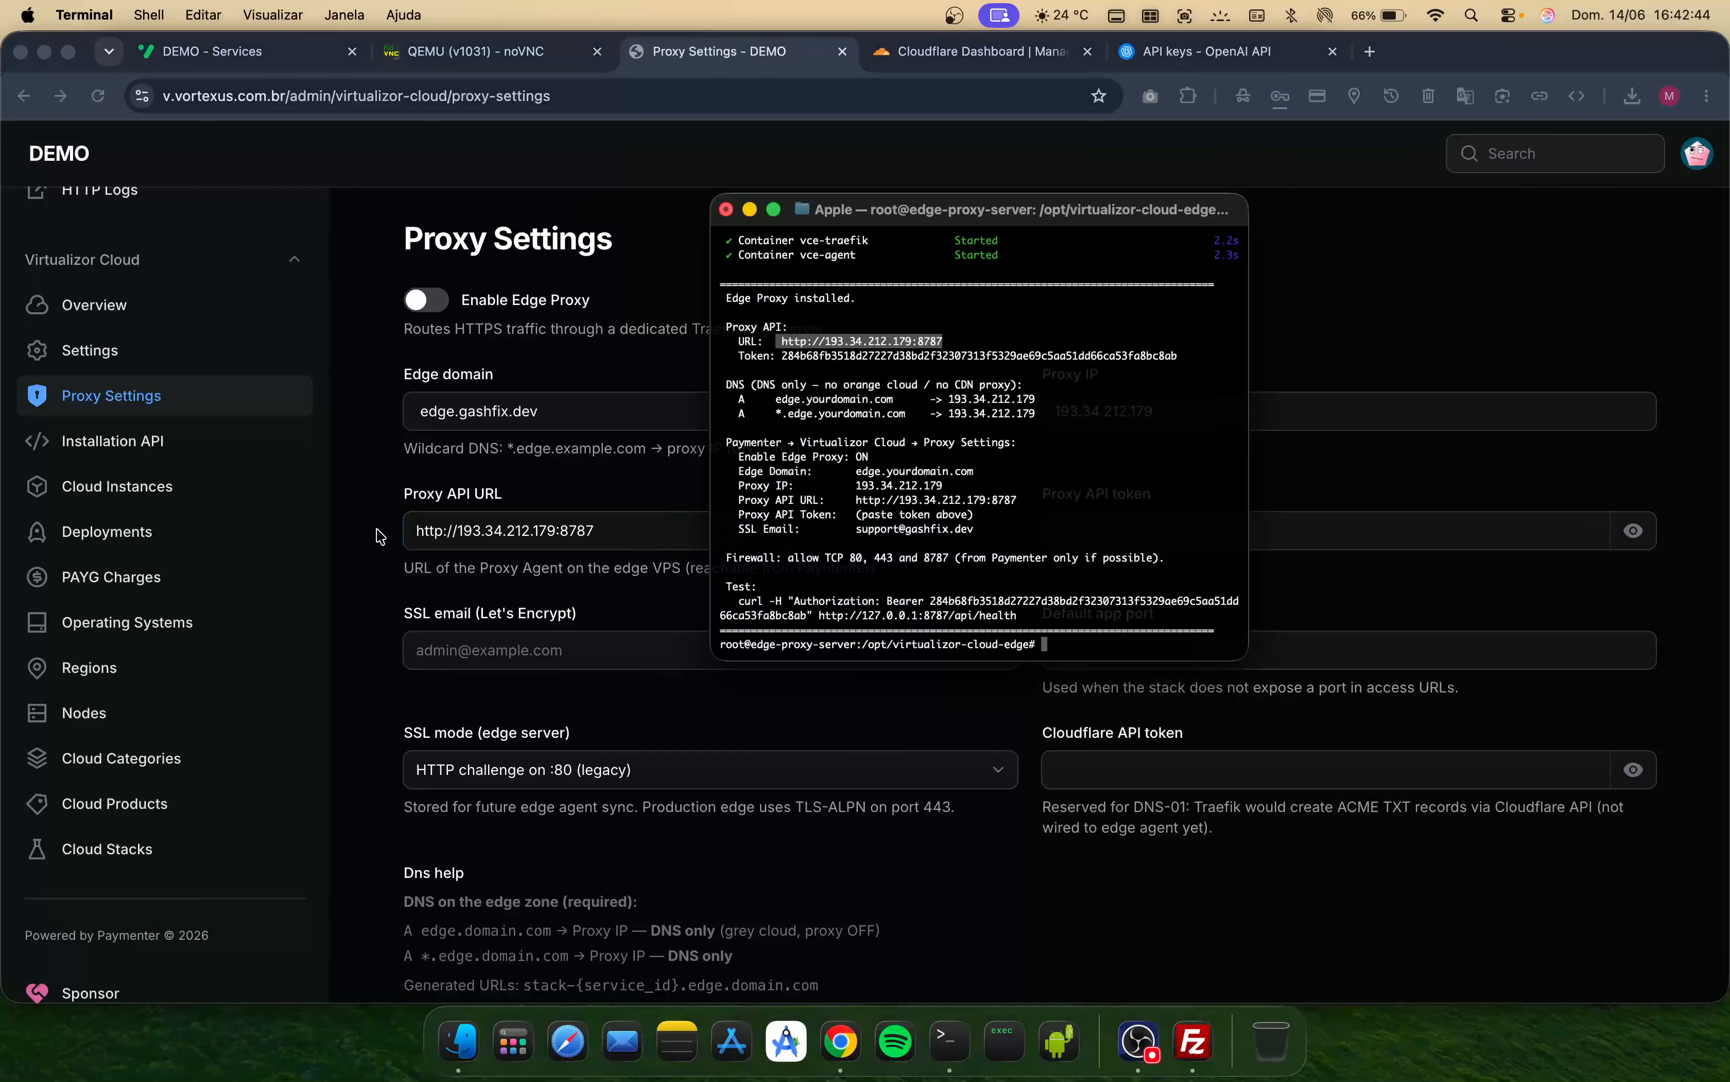
double_click(796, 355)
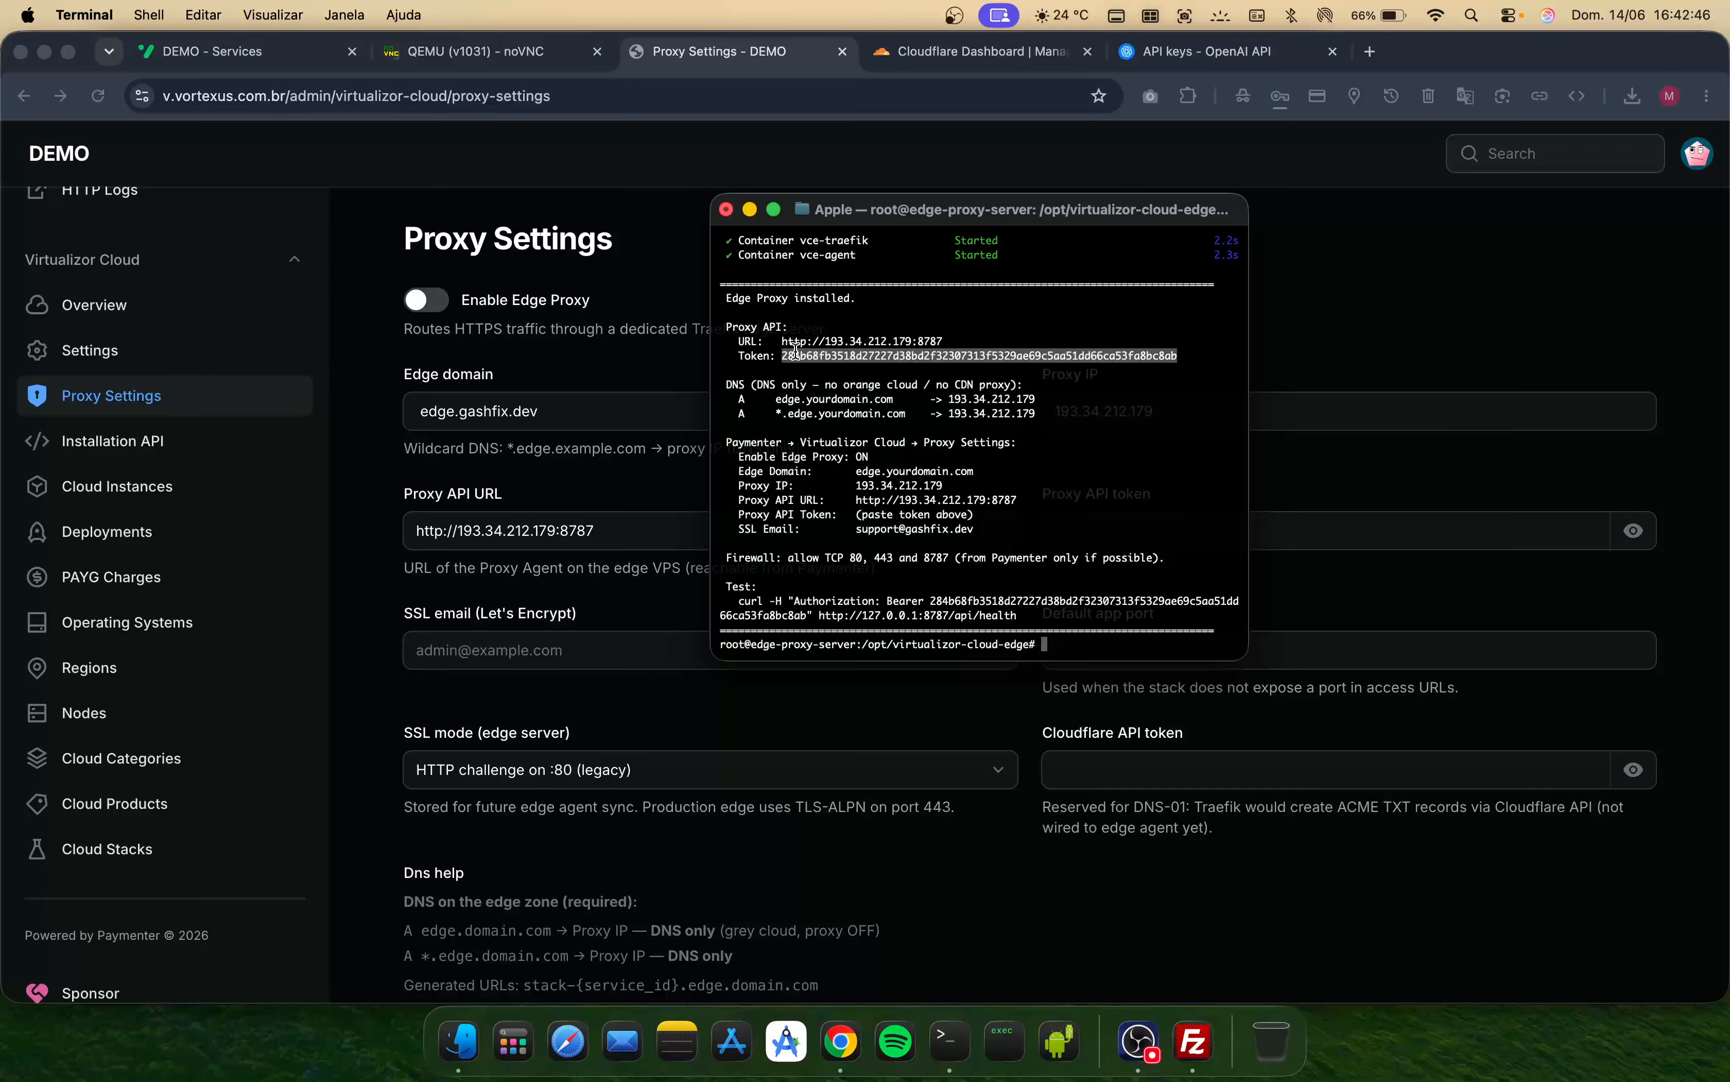
right_click(796, 355)
left_click(898, 491)
key("super+Tab")
left_click(1419, 526)
key("super+v")
- Enter the support e-mail address as the SSL email (Let's Encrypt)
key("super+Tab")
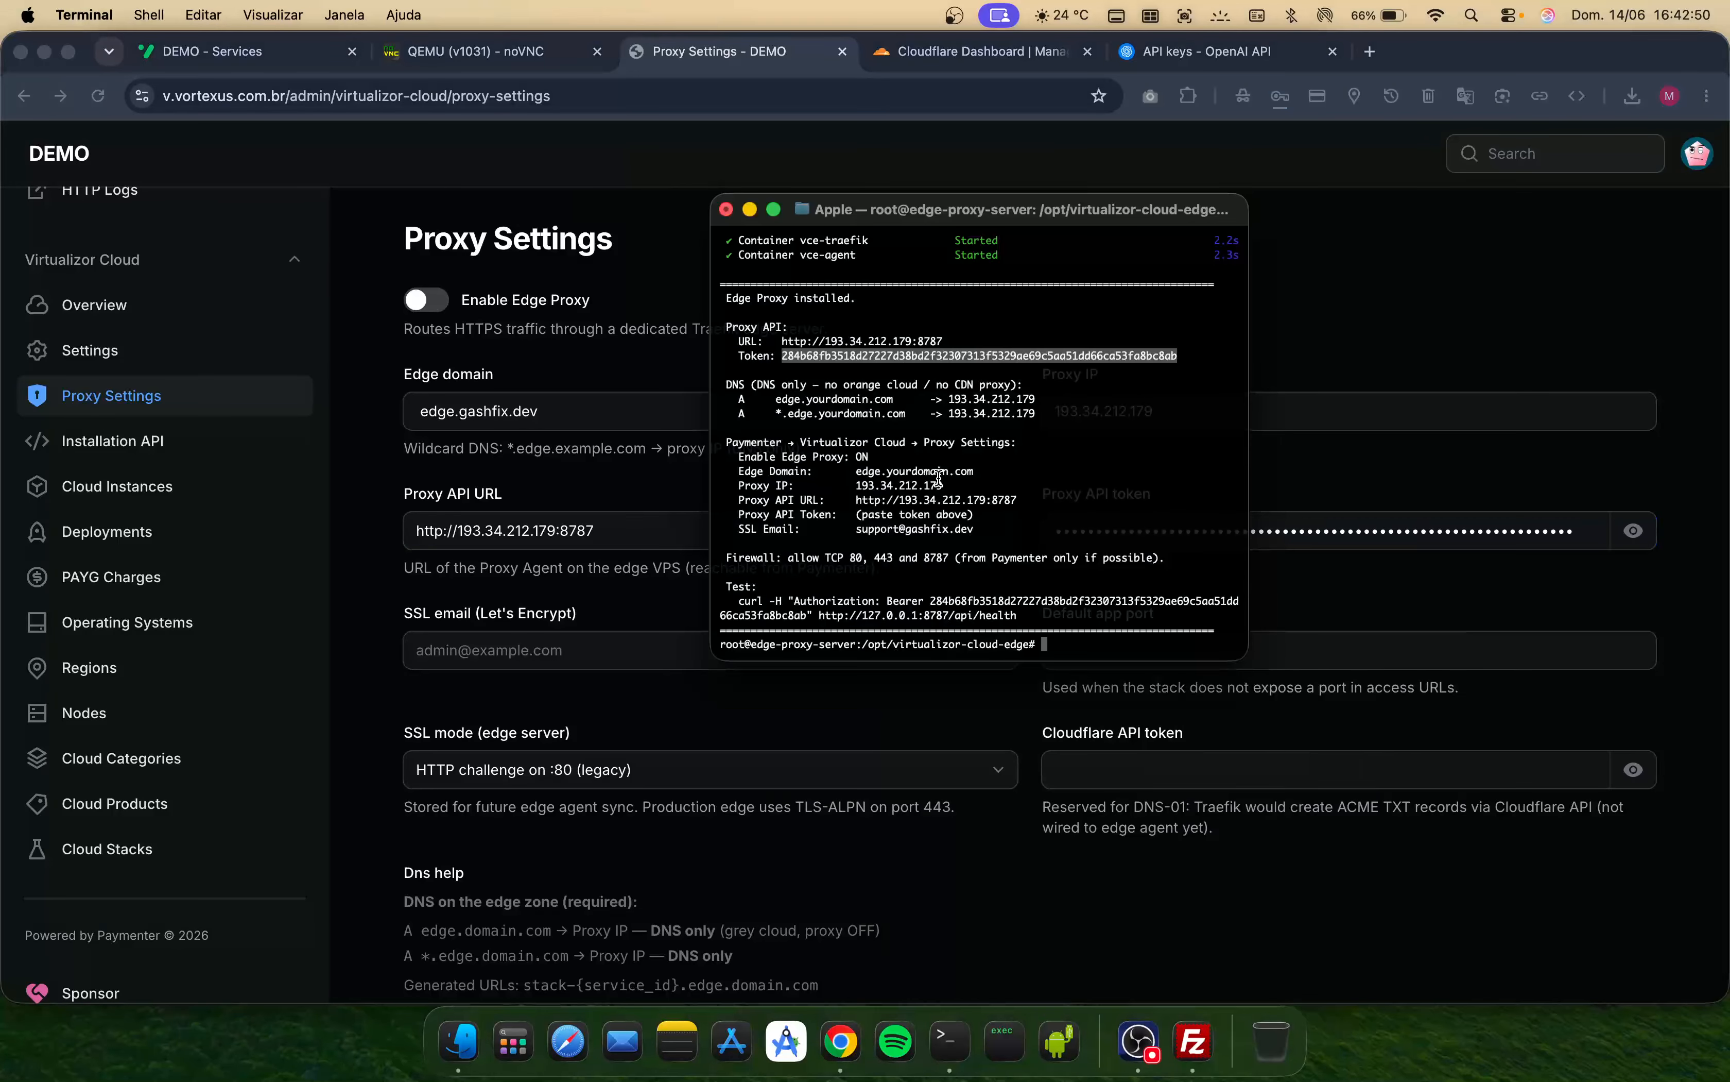
left_click(510, 650)
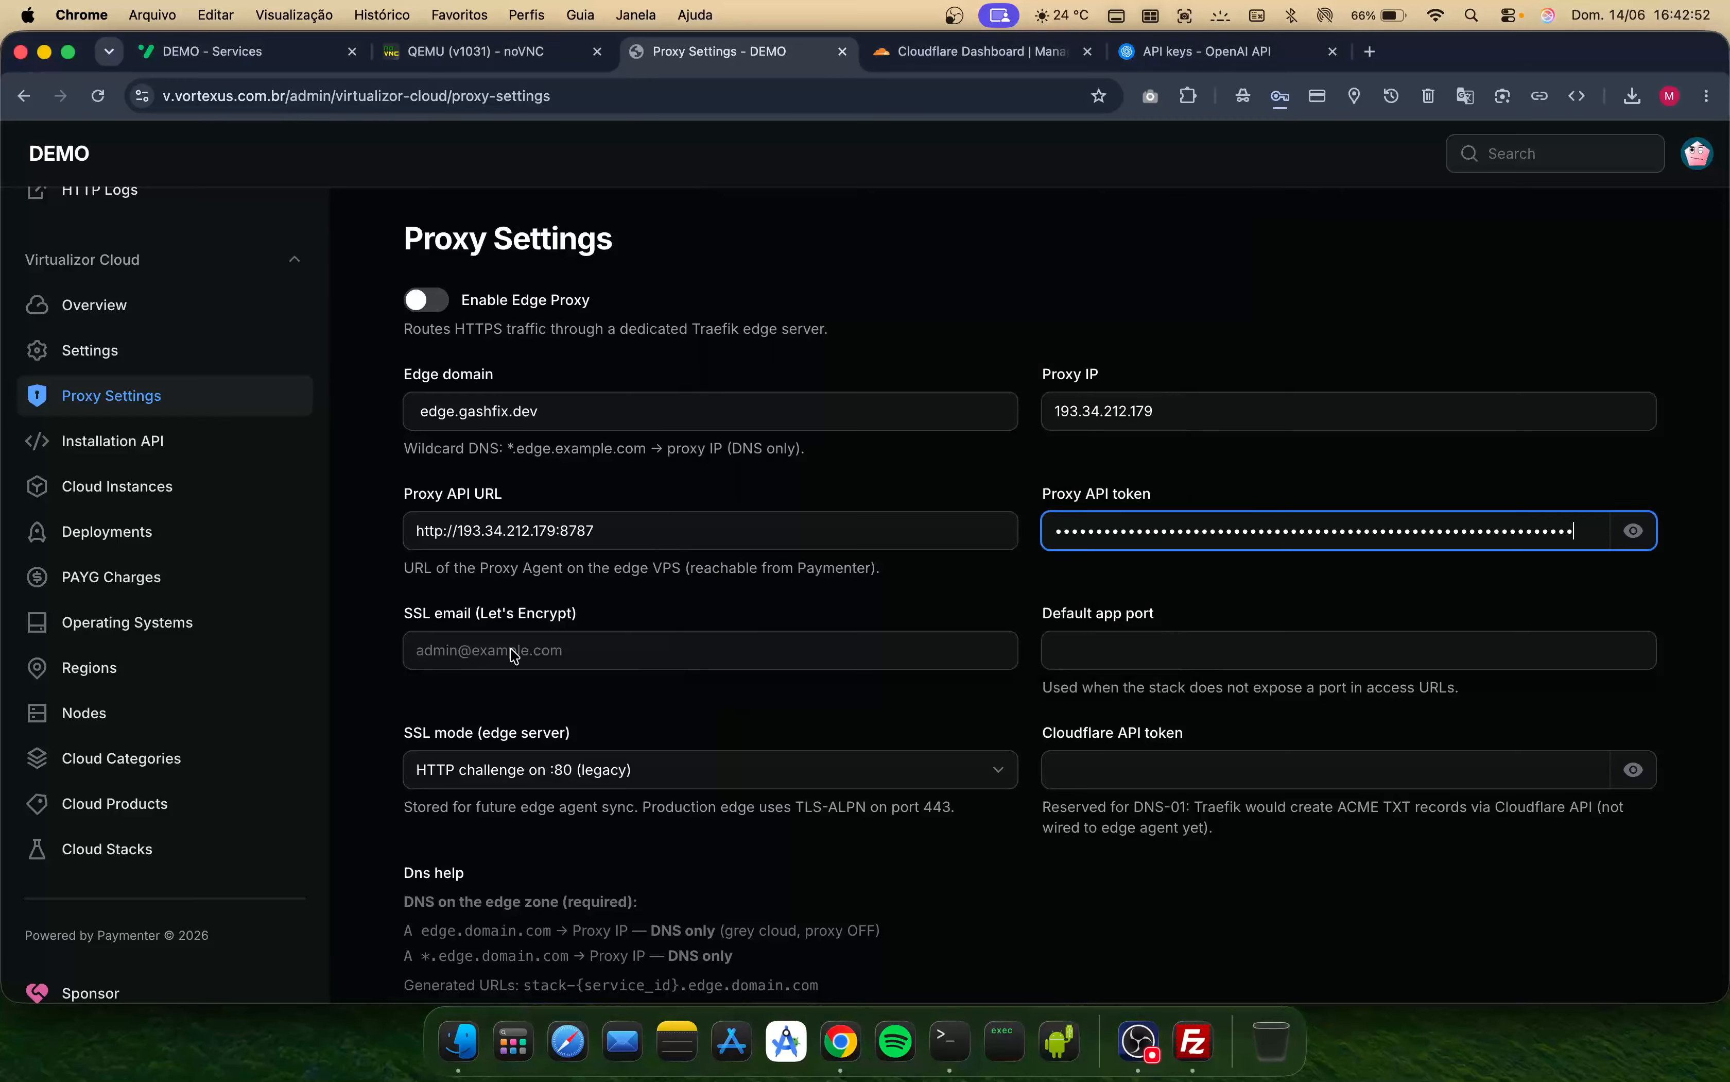
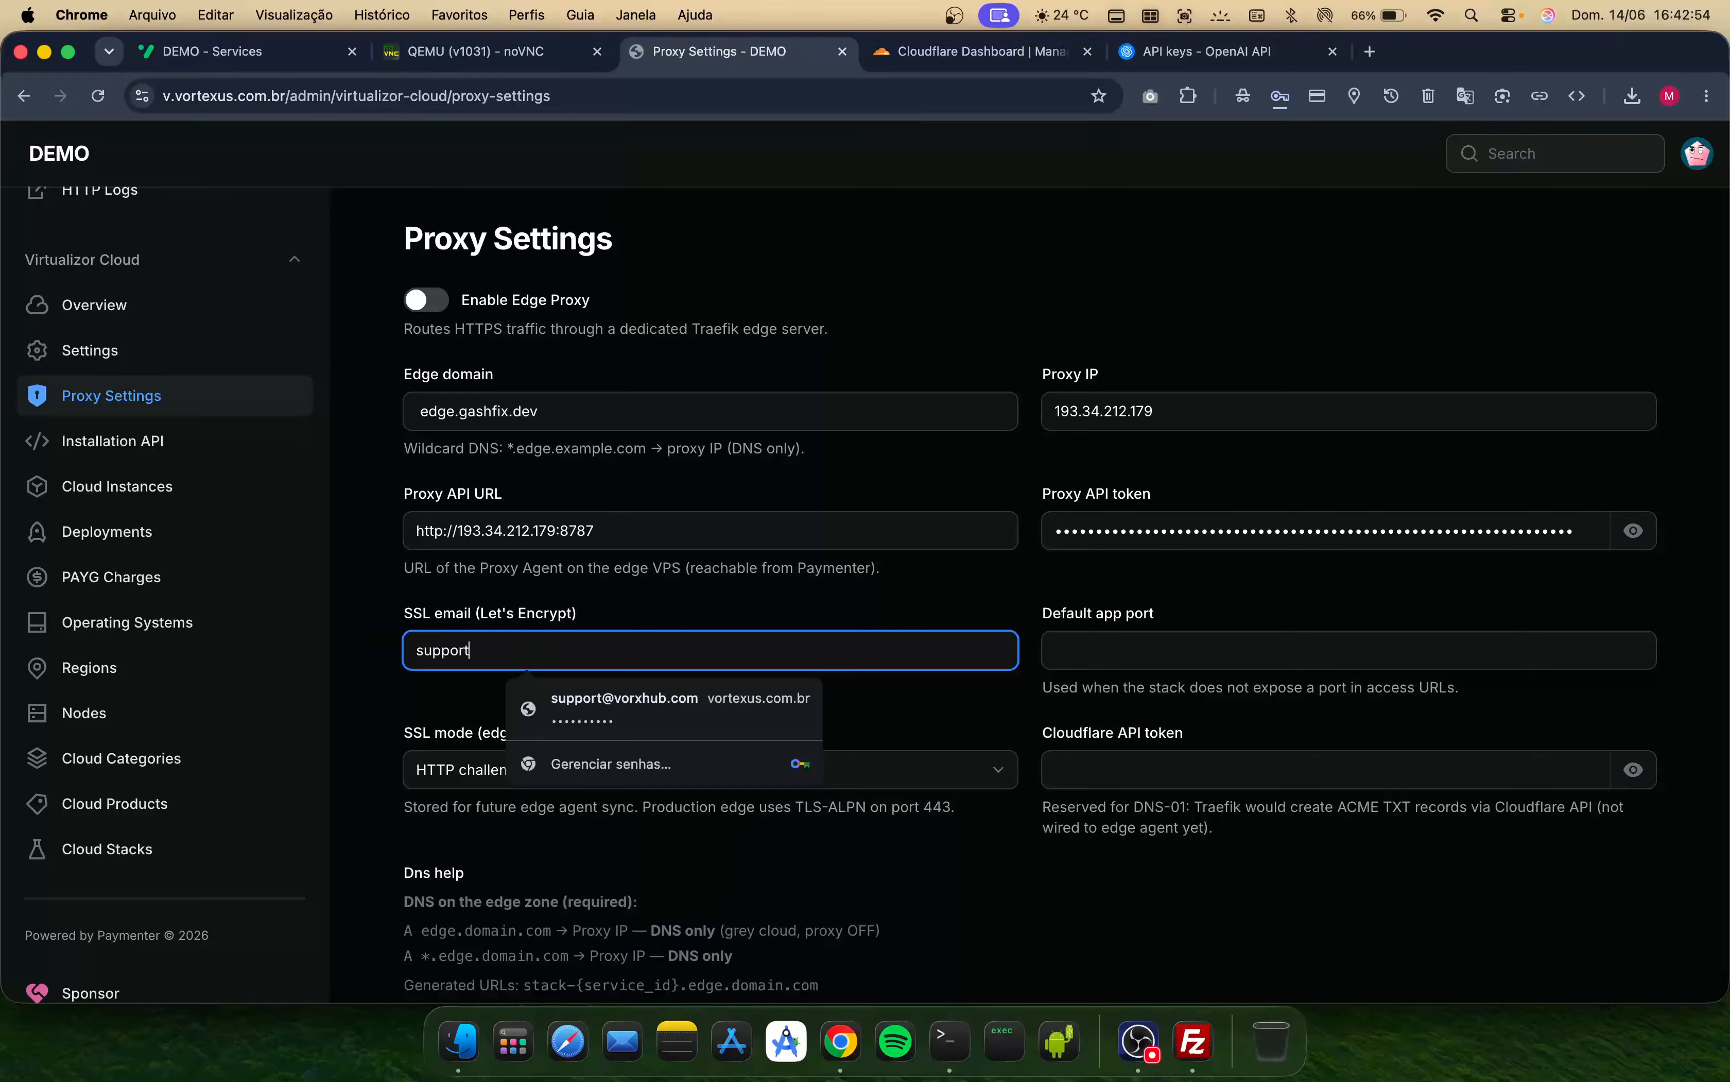
key("Tab")
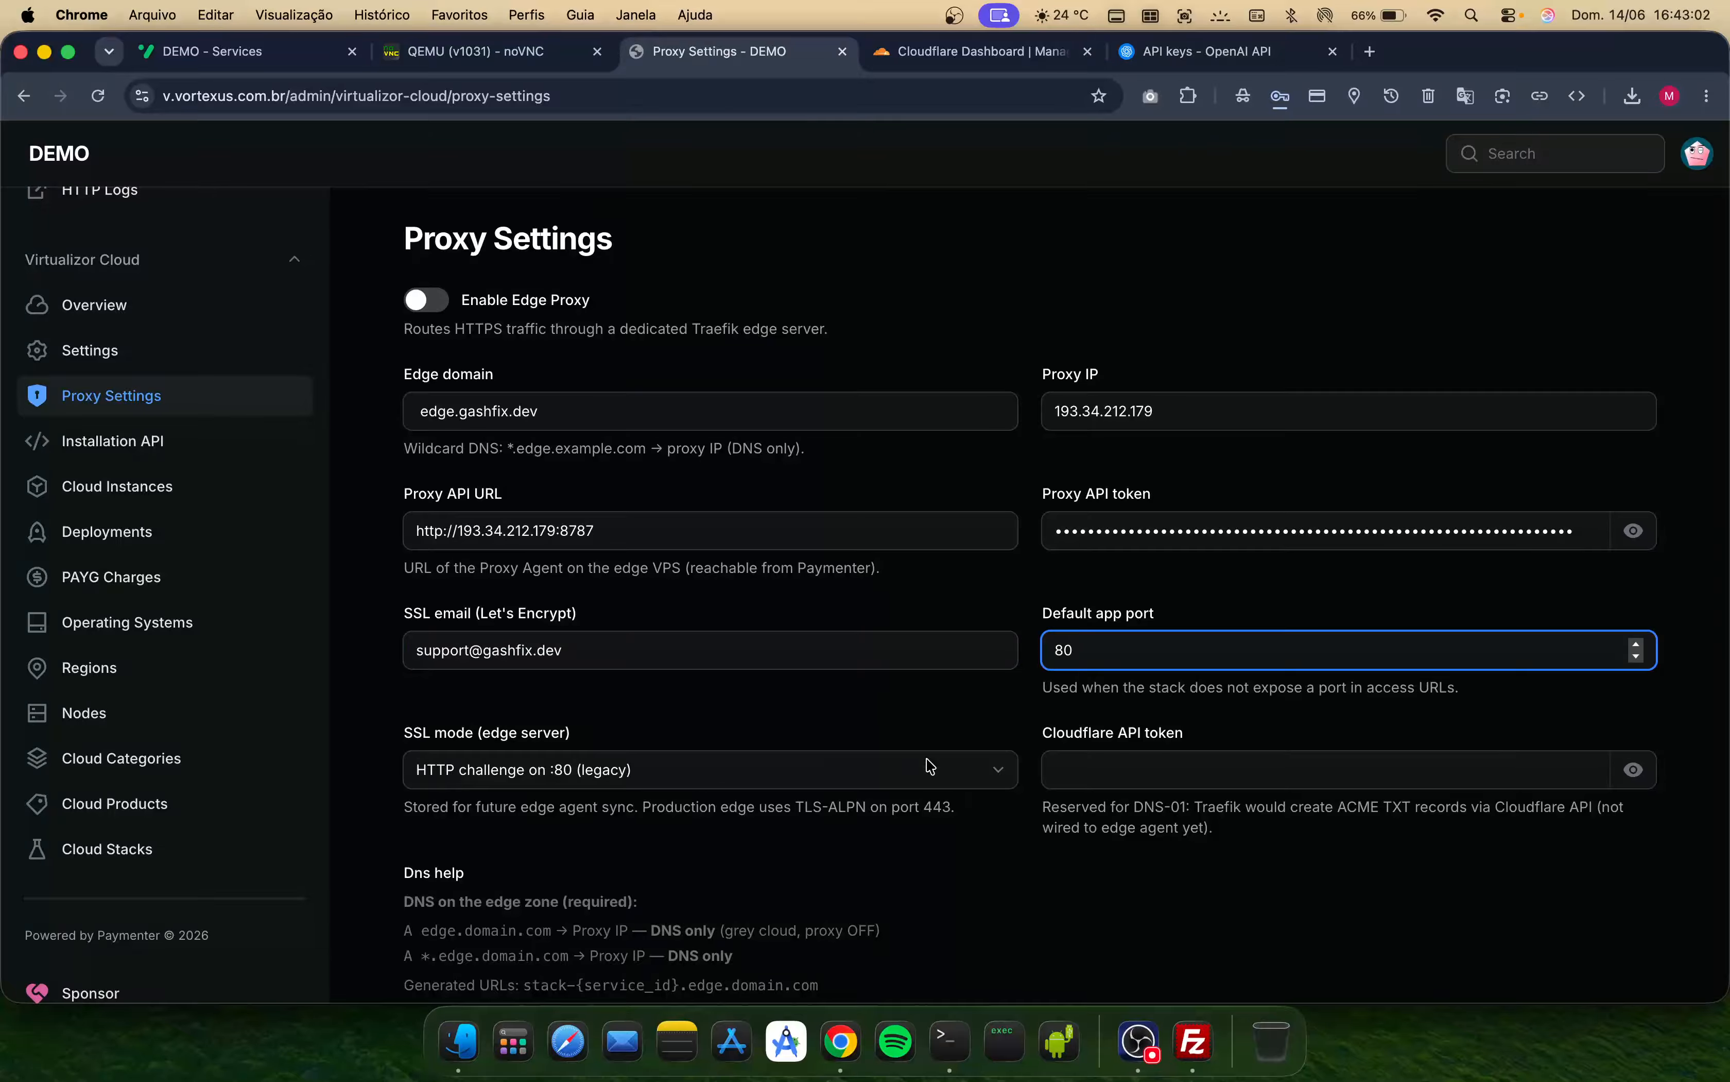
- Save the proxy settings with Enable Edge Proxy switched on
scroll(960, 836, "down", 1)
scroll(959, 835, "down", 3)
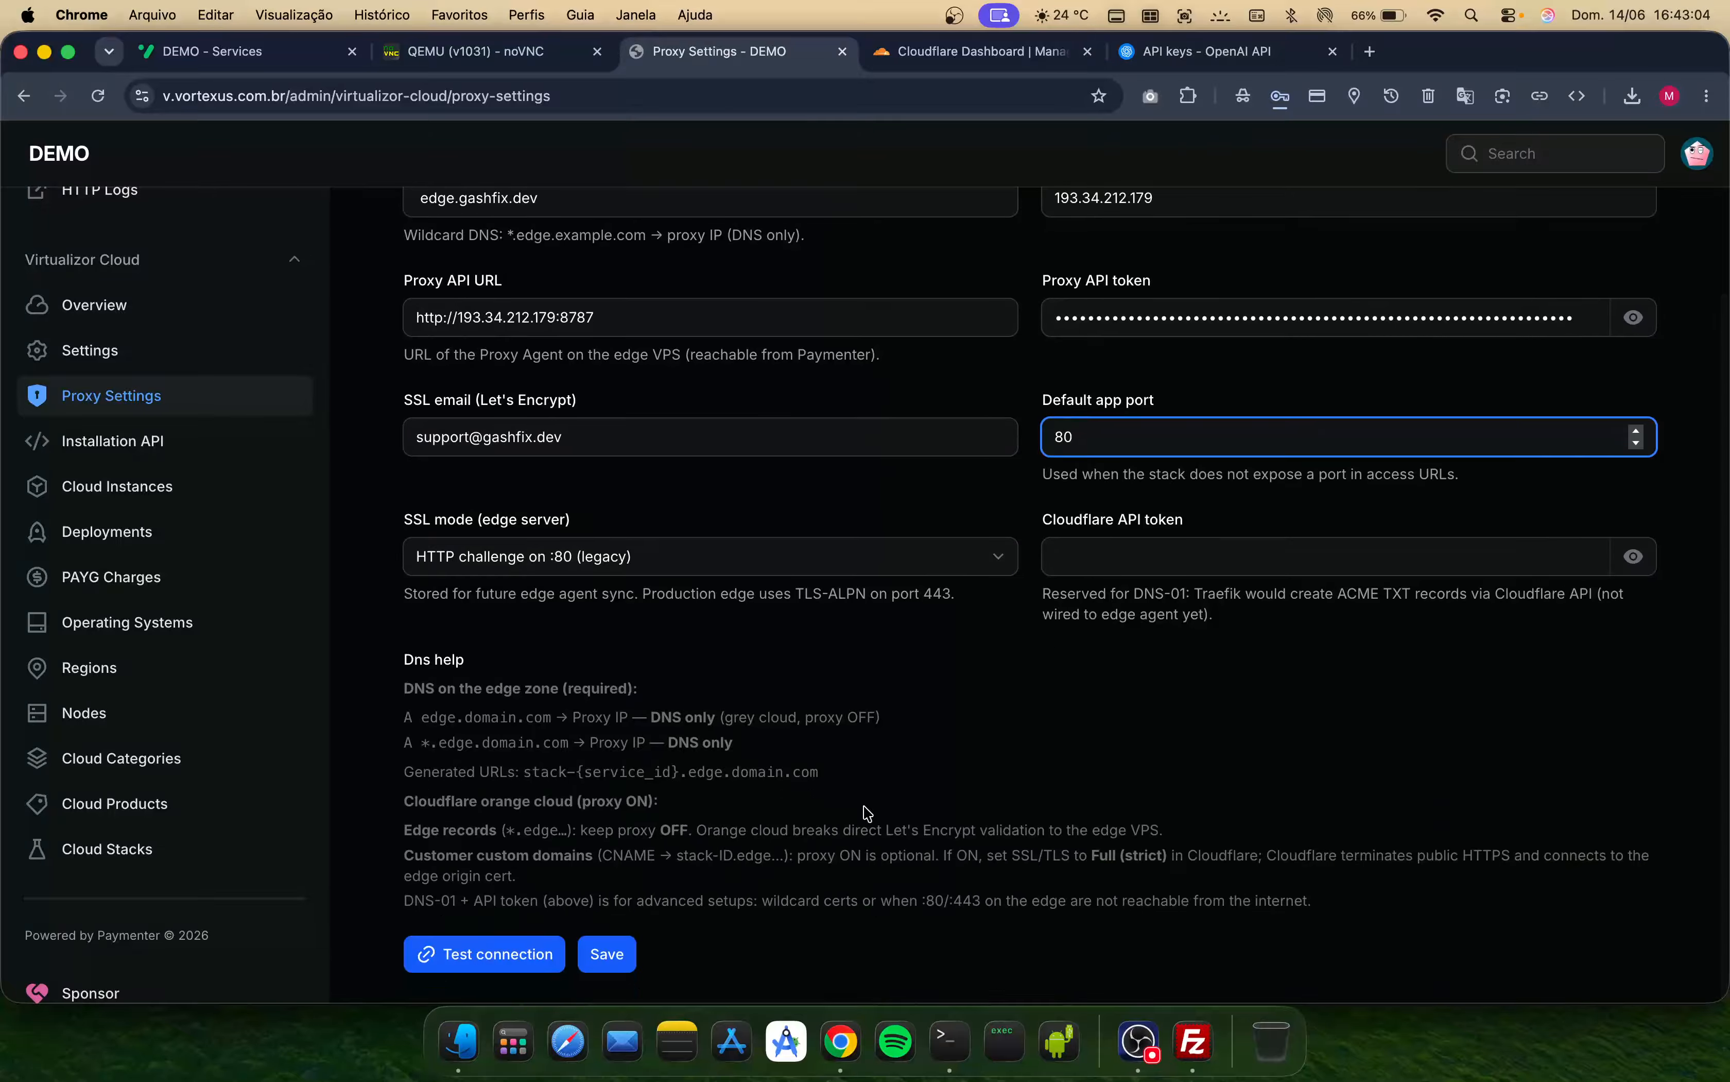
left_click(630, 953)
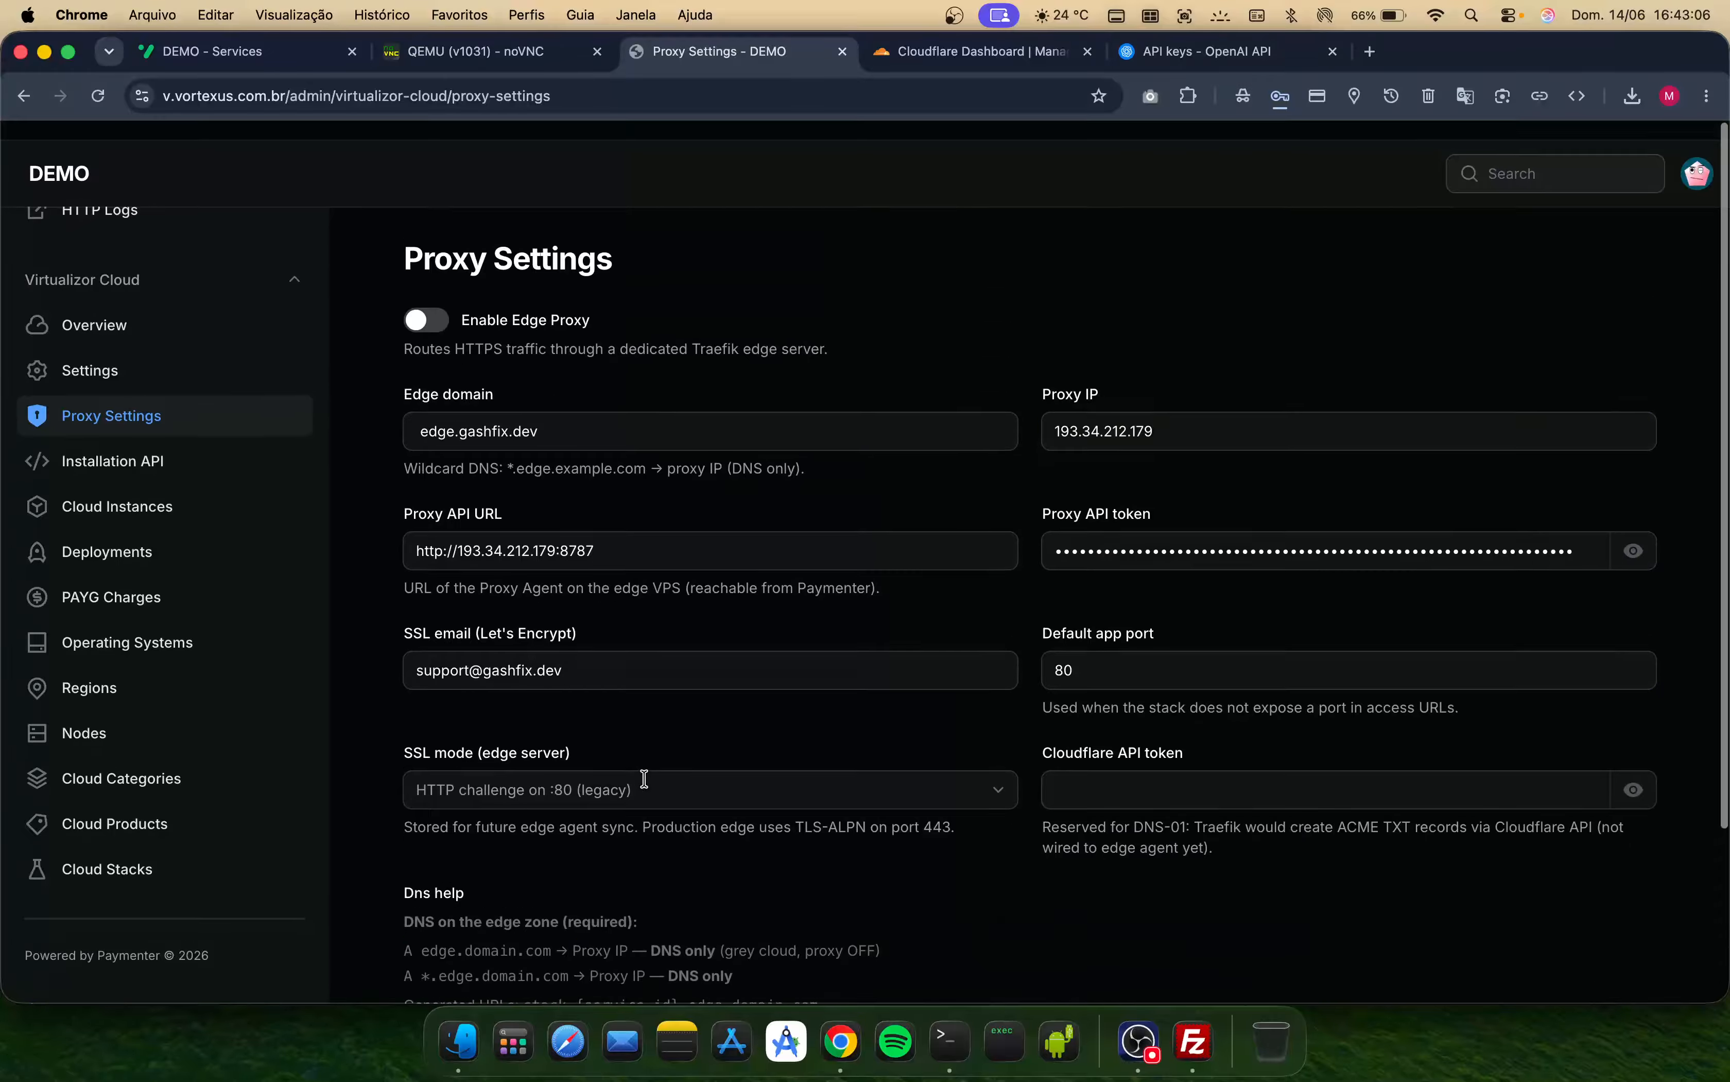
left_click(438, 298)
scroll(676, 784, "down", 3)
left_click(612, 950)
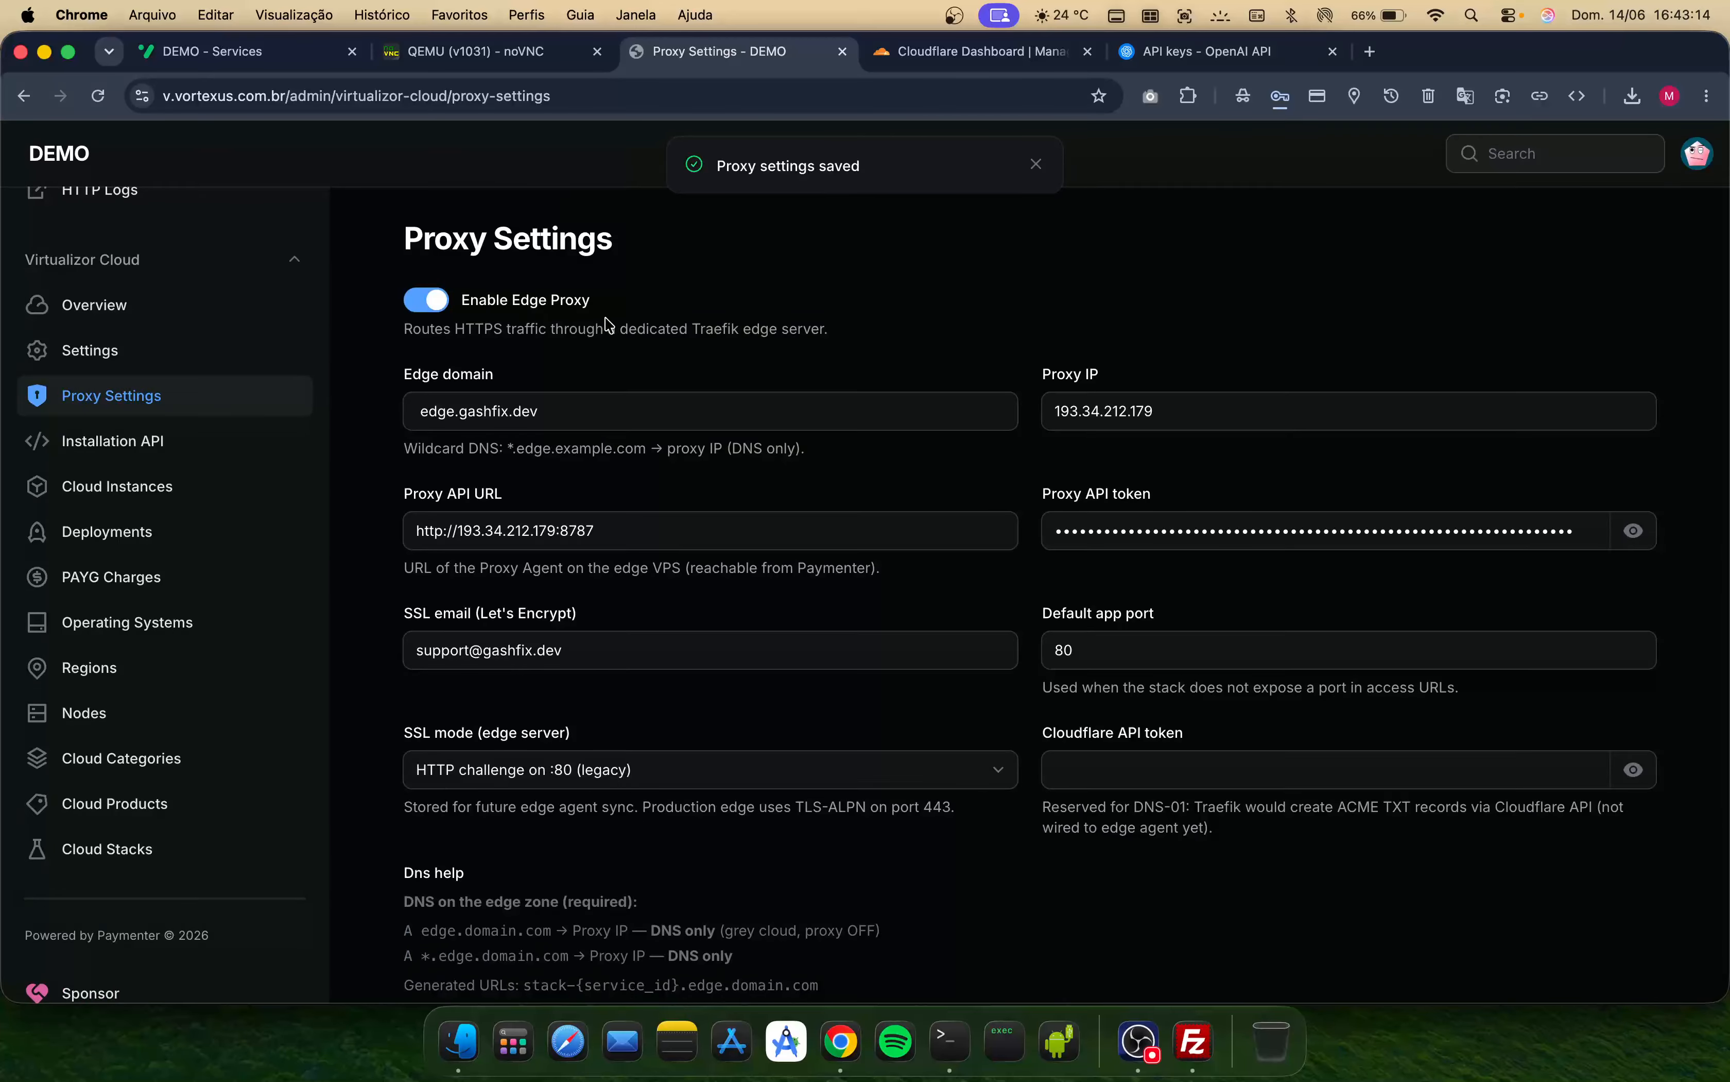
- Test the connection to the edge proxy API
scroll(606, 323, "down", 5)
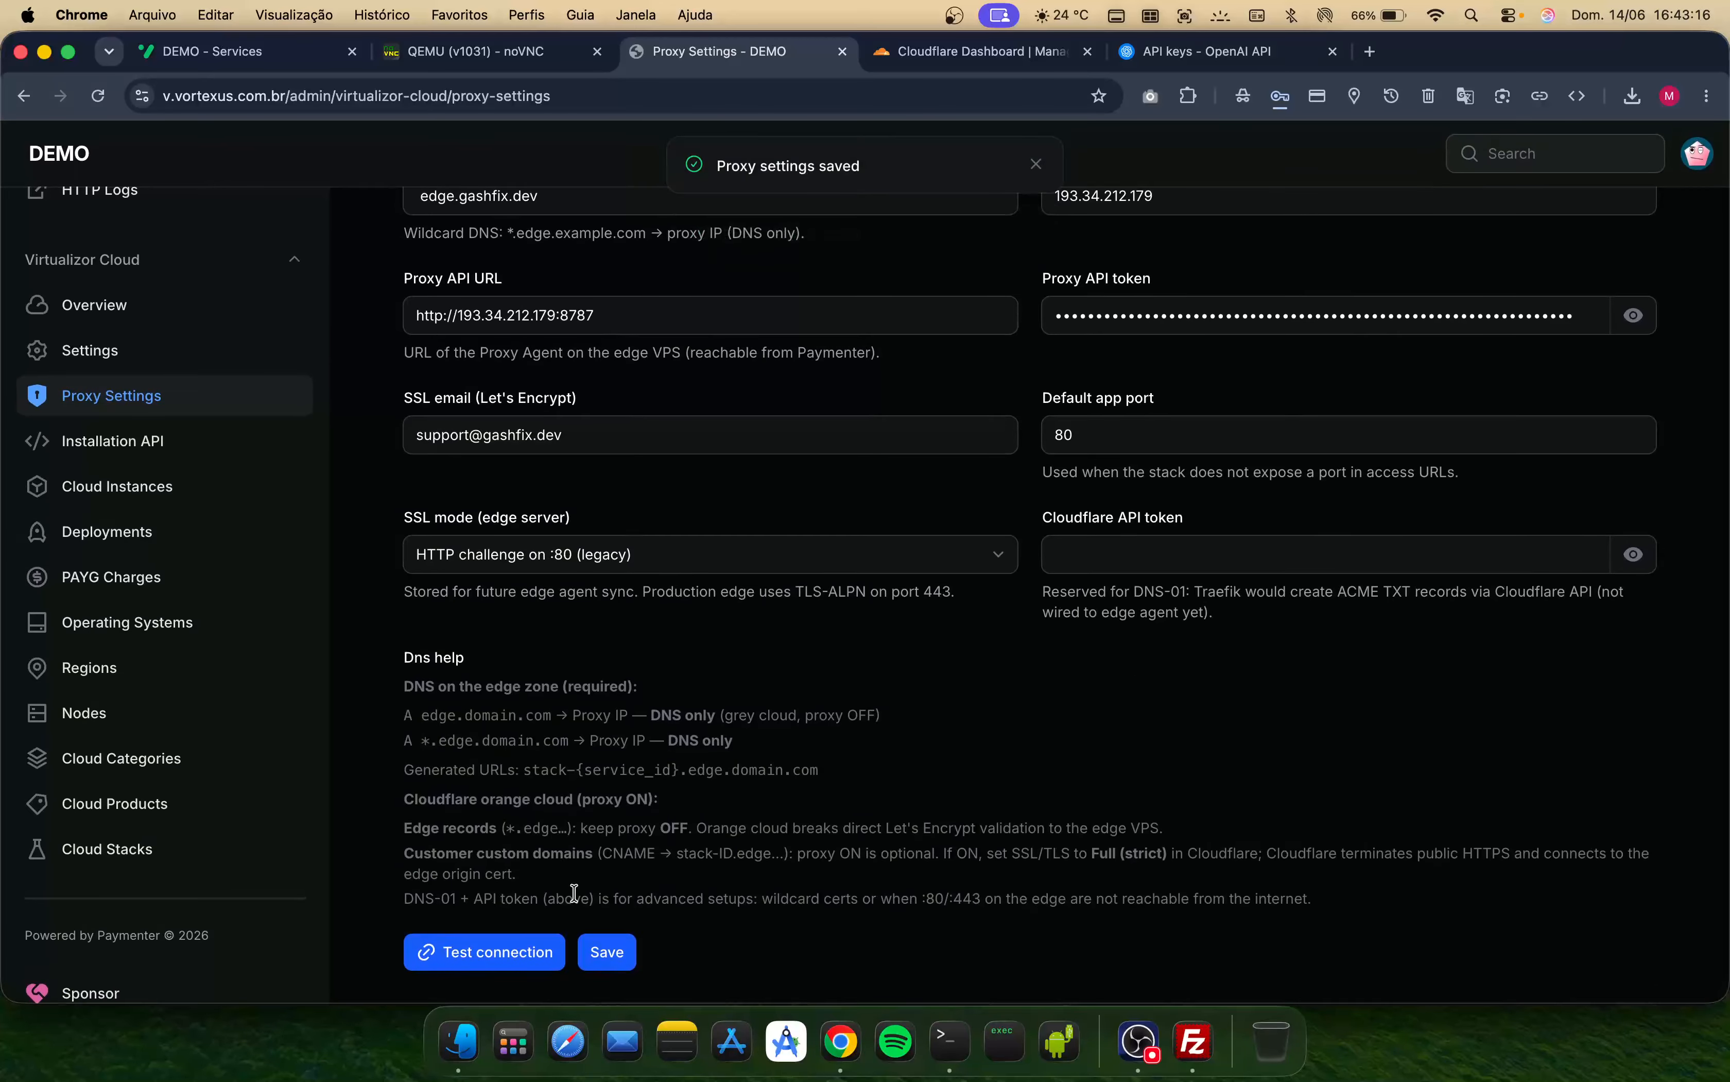
left_click(497, 951)
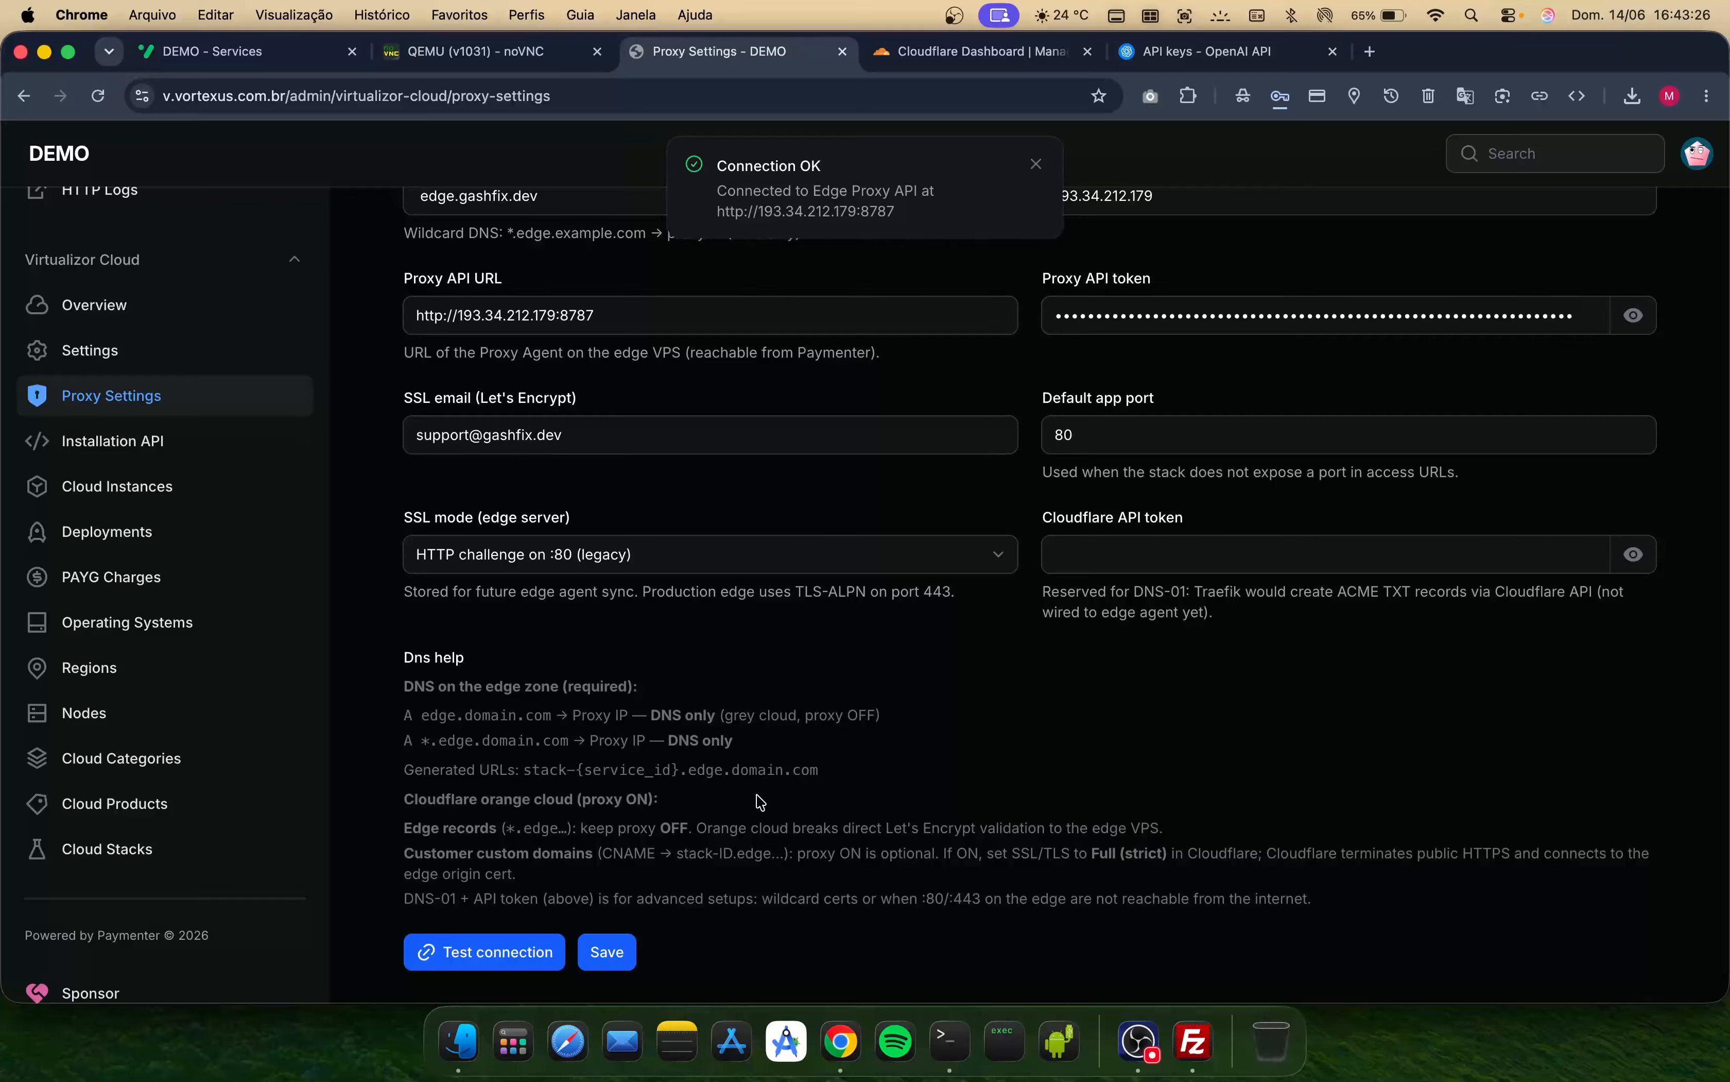
- Review the edge-proxy-server service page in the client area
left_click(230, 55)
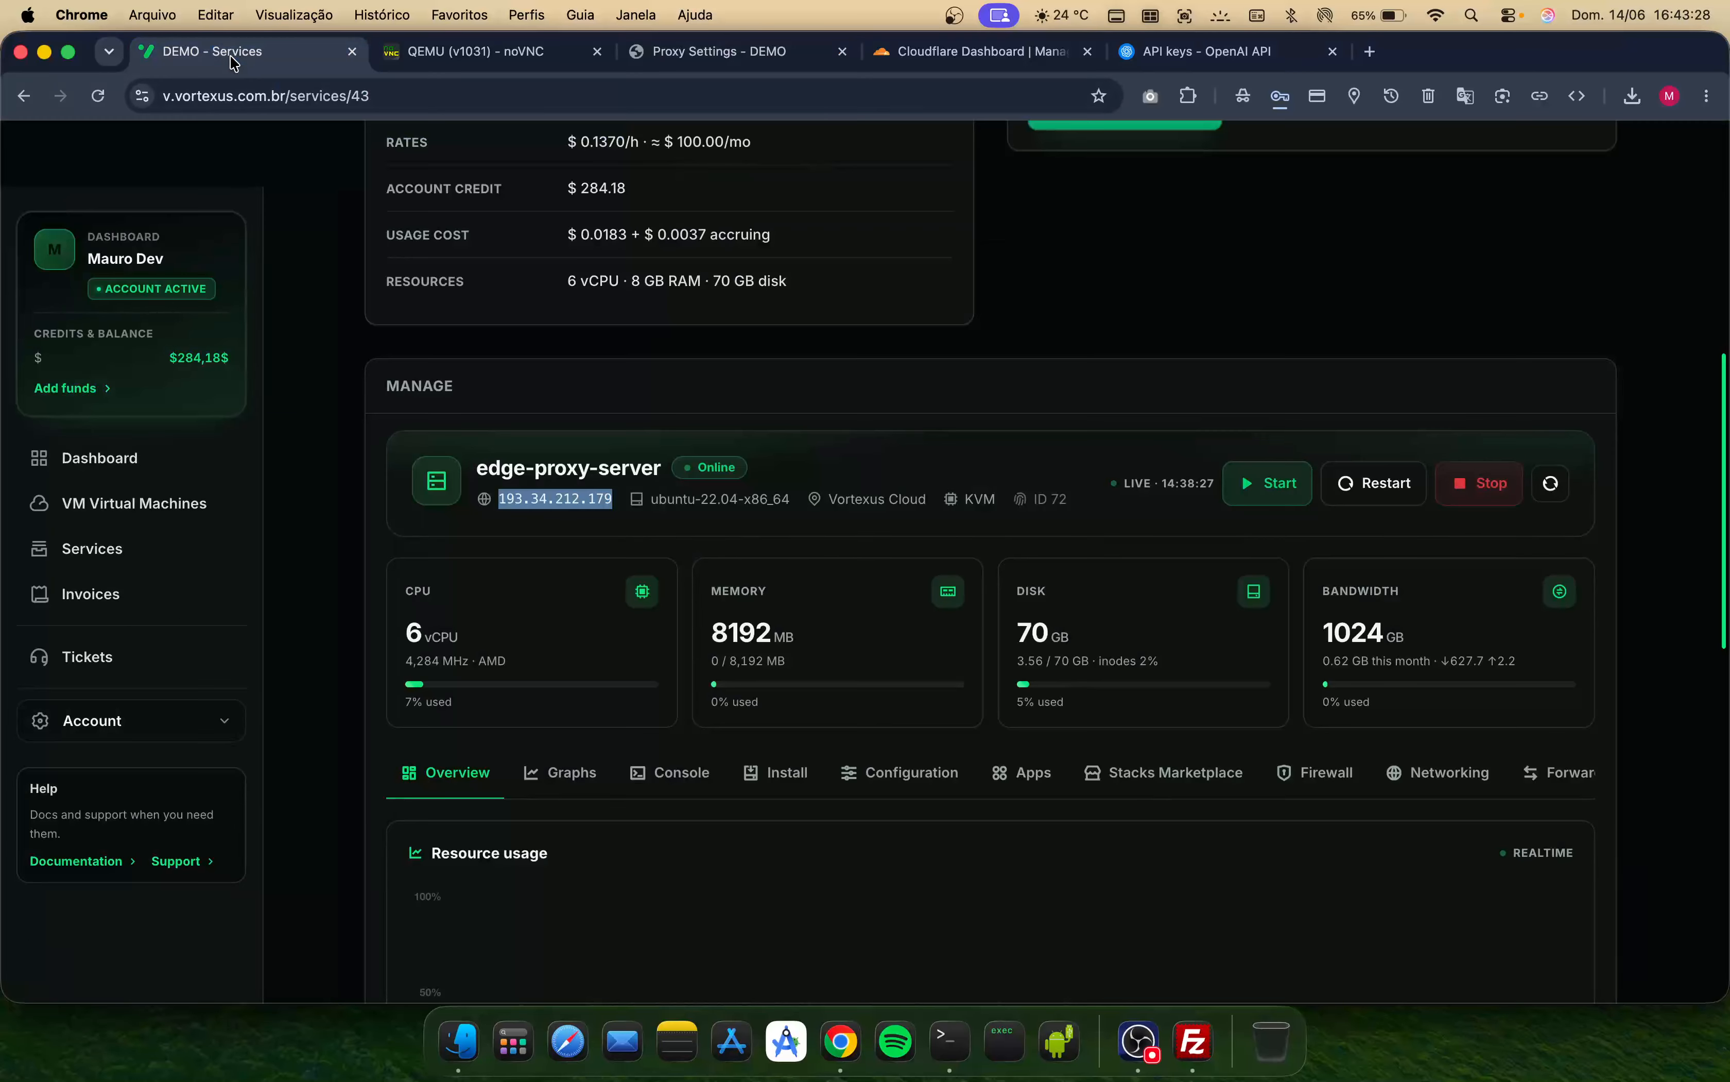
scroll(501, 748, "down", 2)
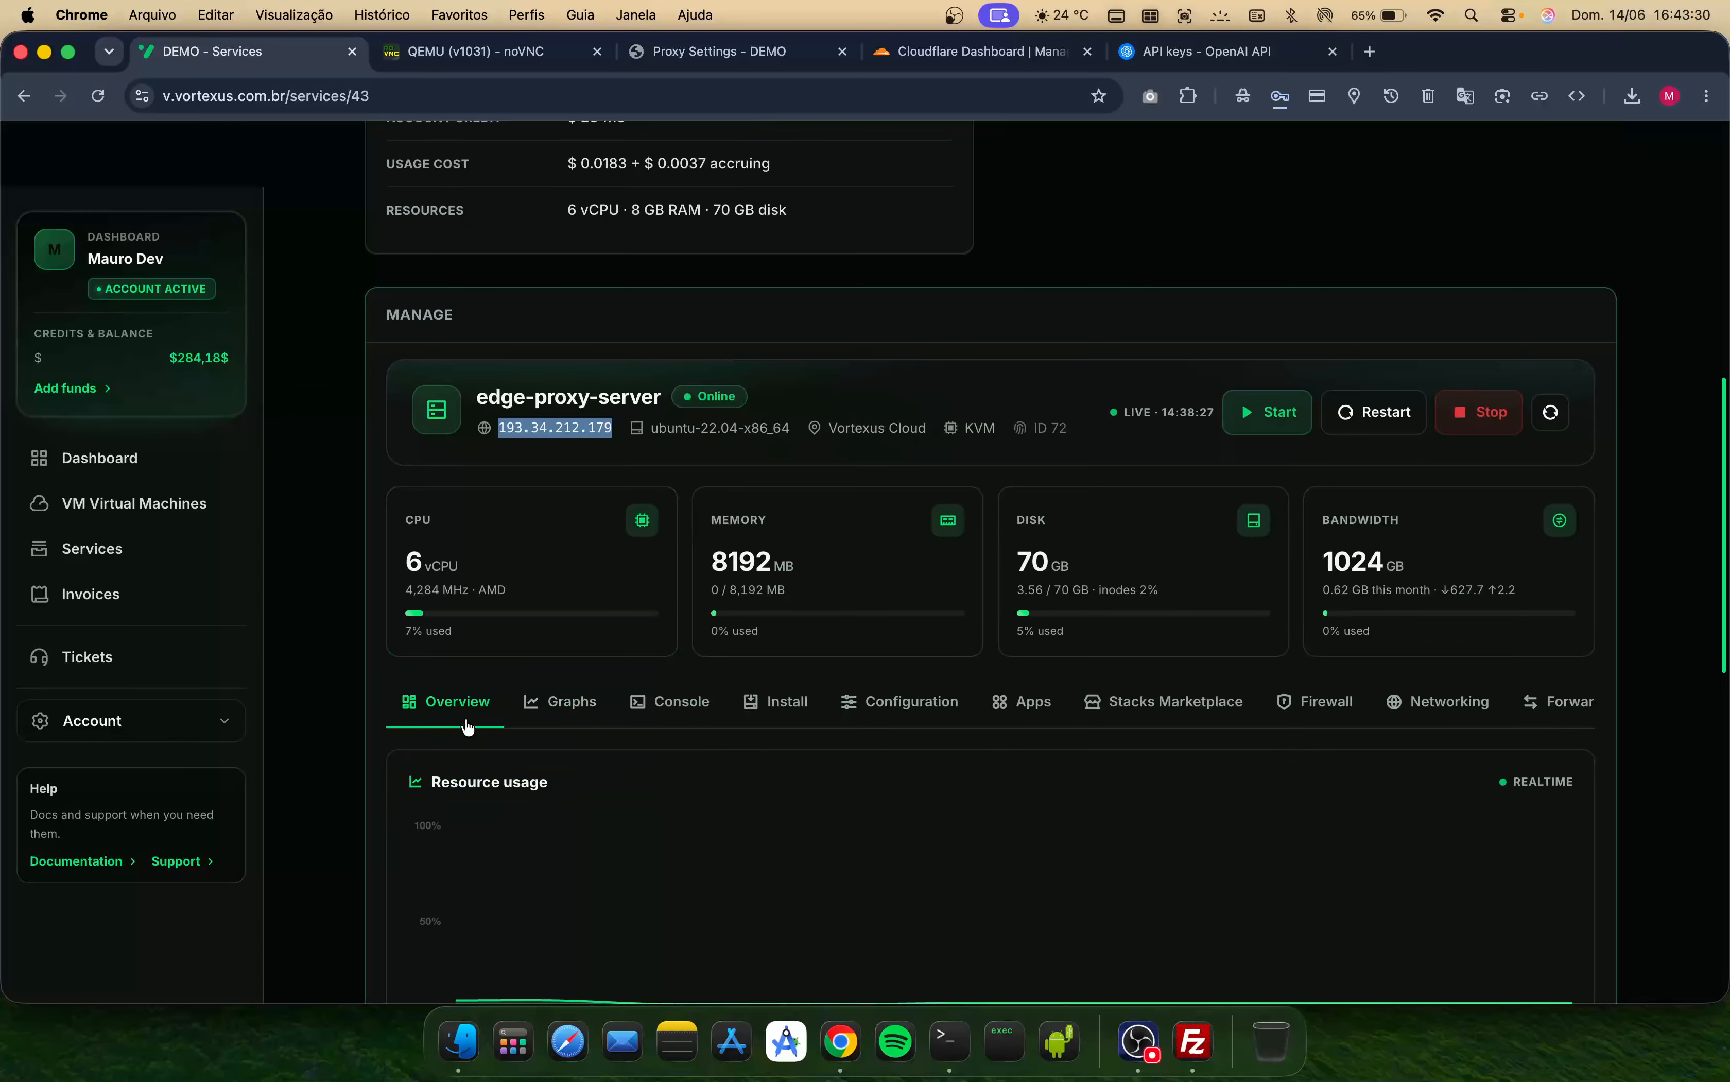
scroll(542, 804, "down", 1)
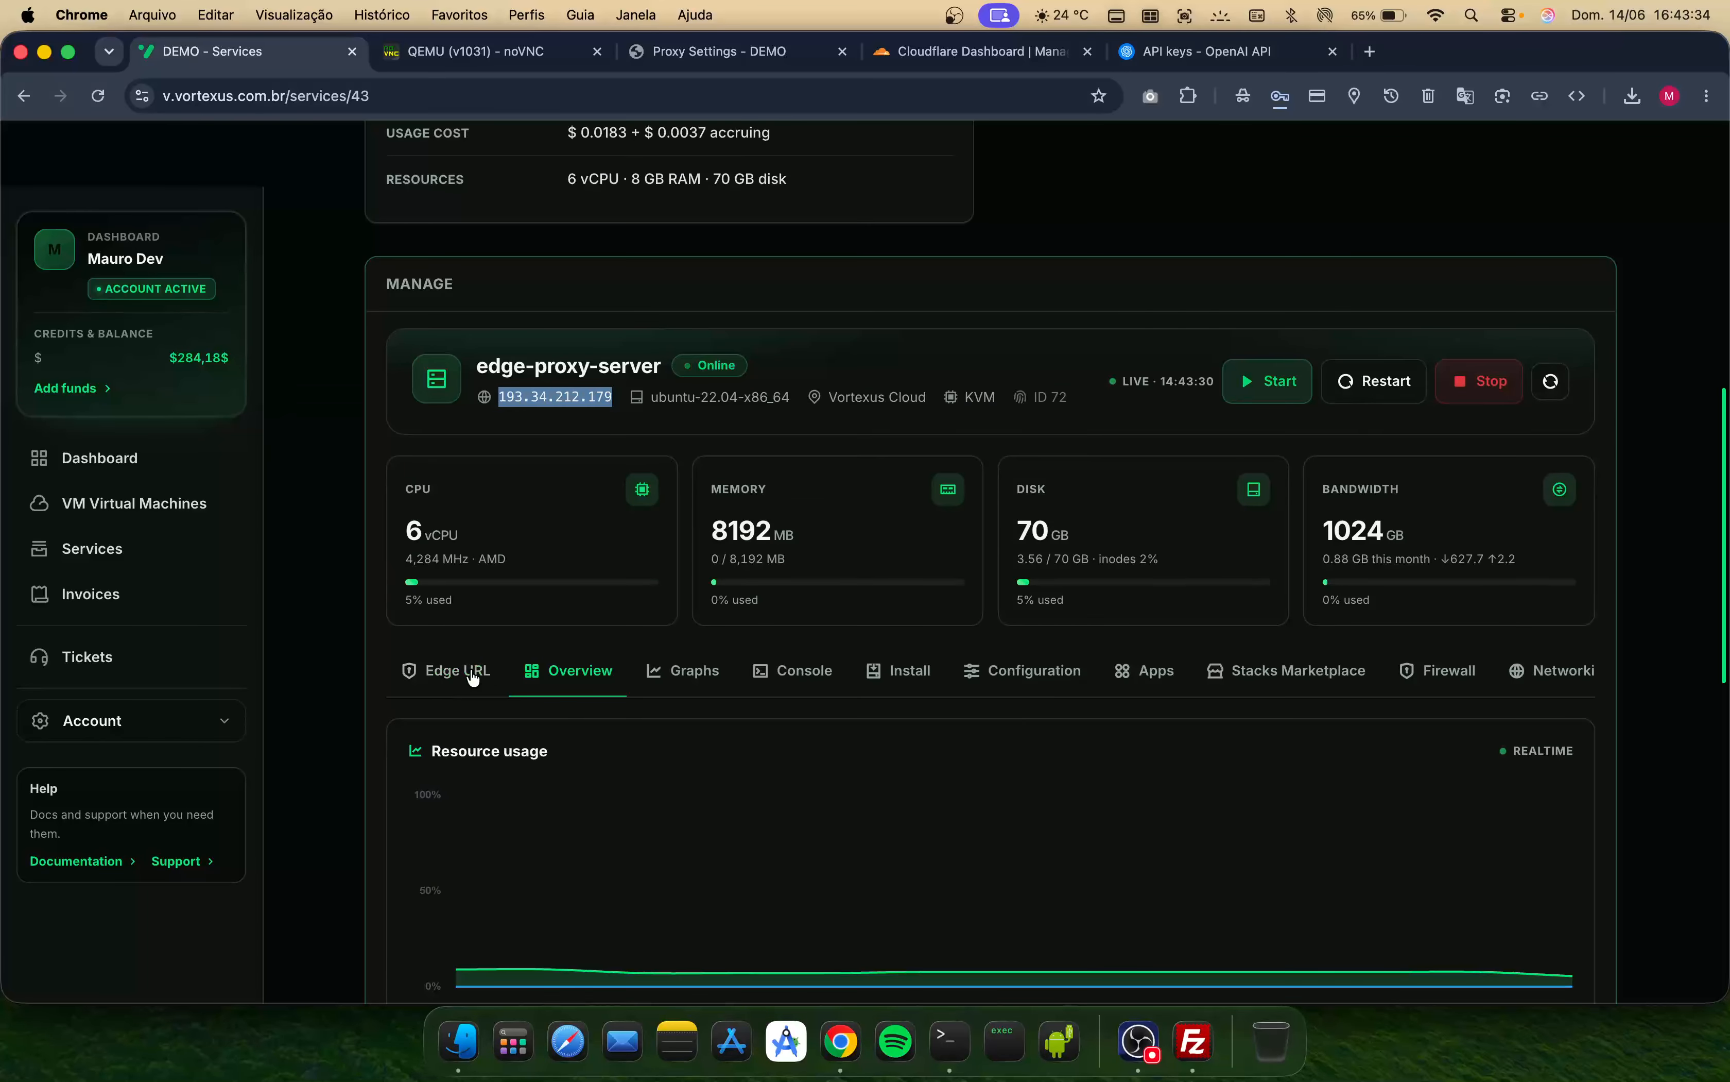
left_click(525, 772)
scroll(526, 771, "down", 10)
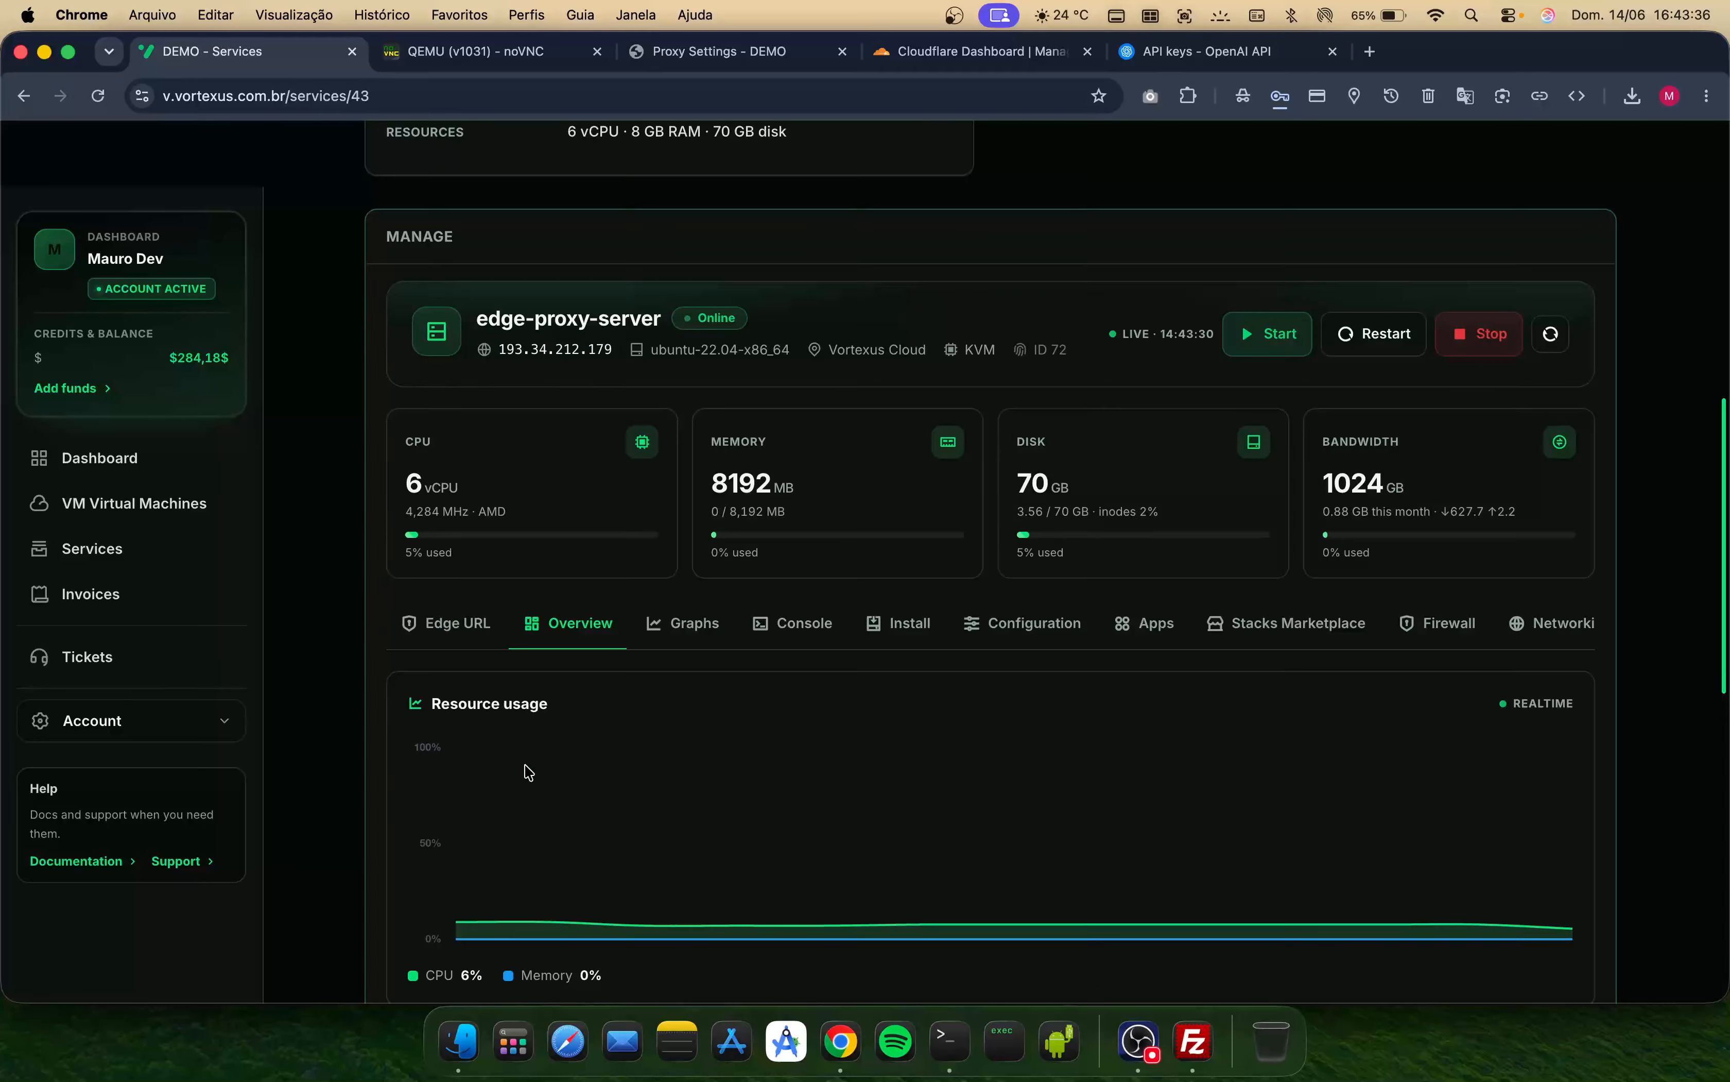
scroll(527, 771, "up", 13)
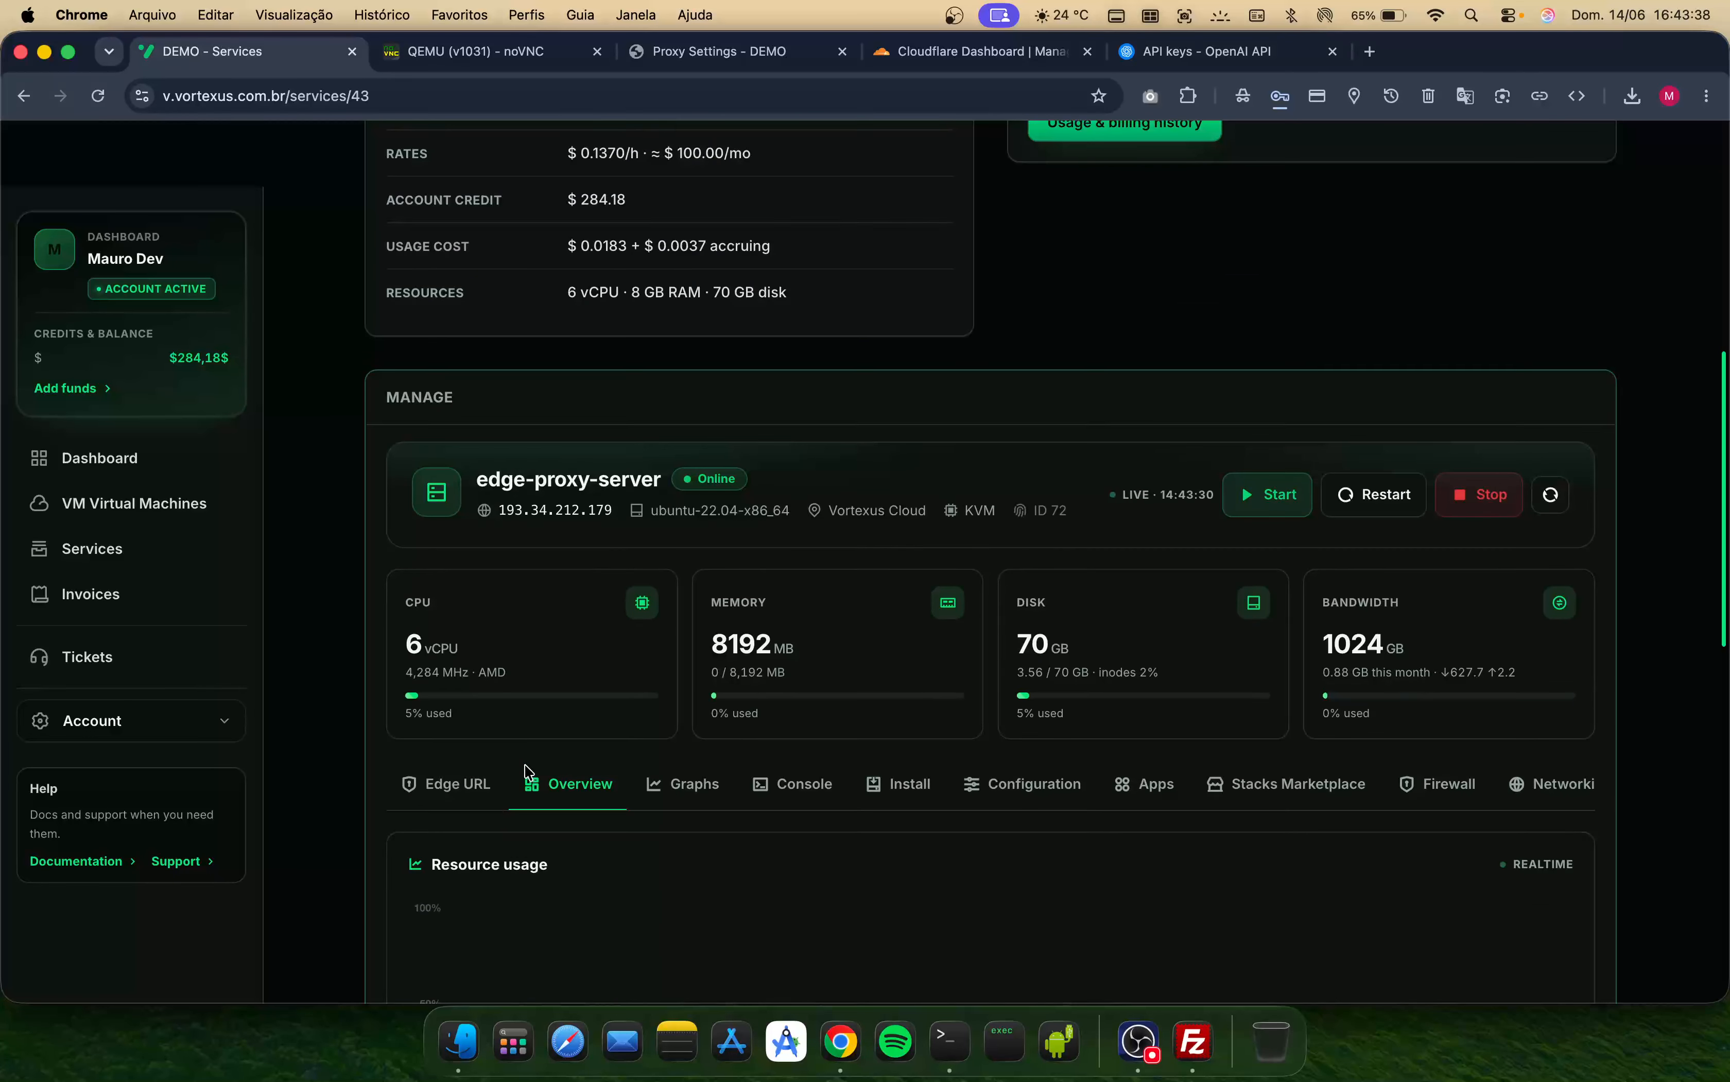
- Open the stack-apps service from the services list and view its usage and billing history
left_click(165, 552)
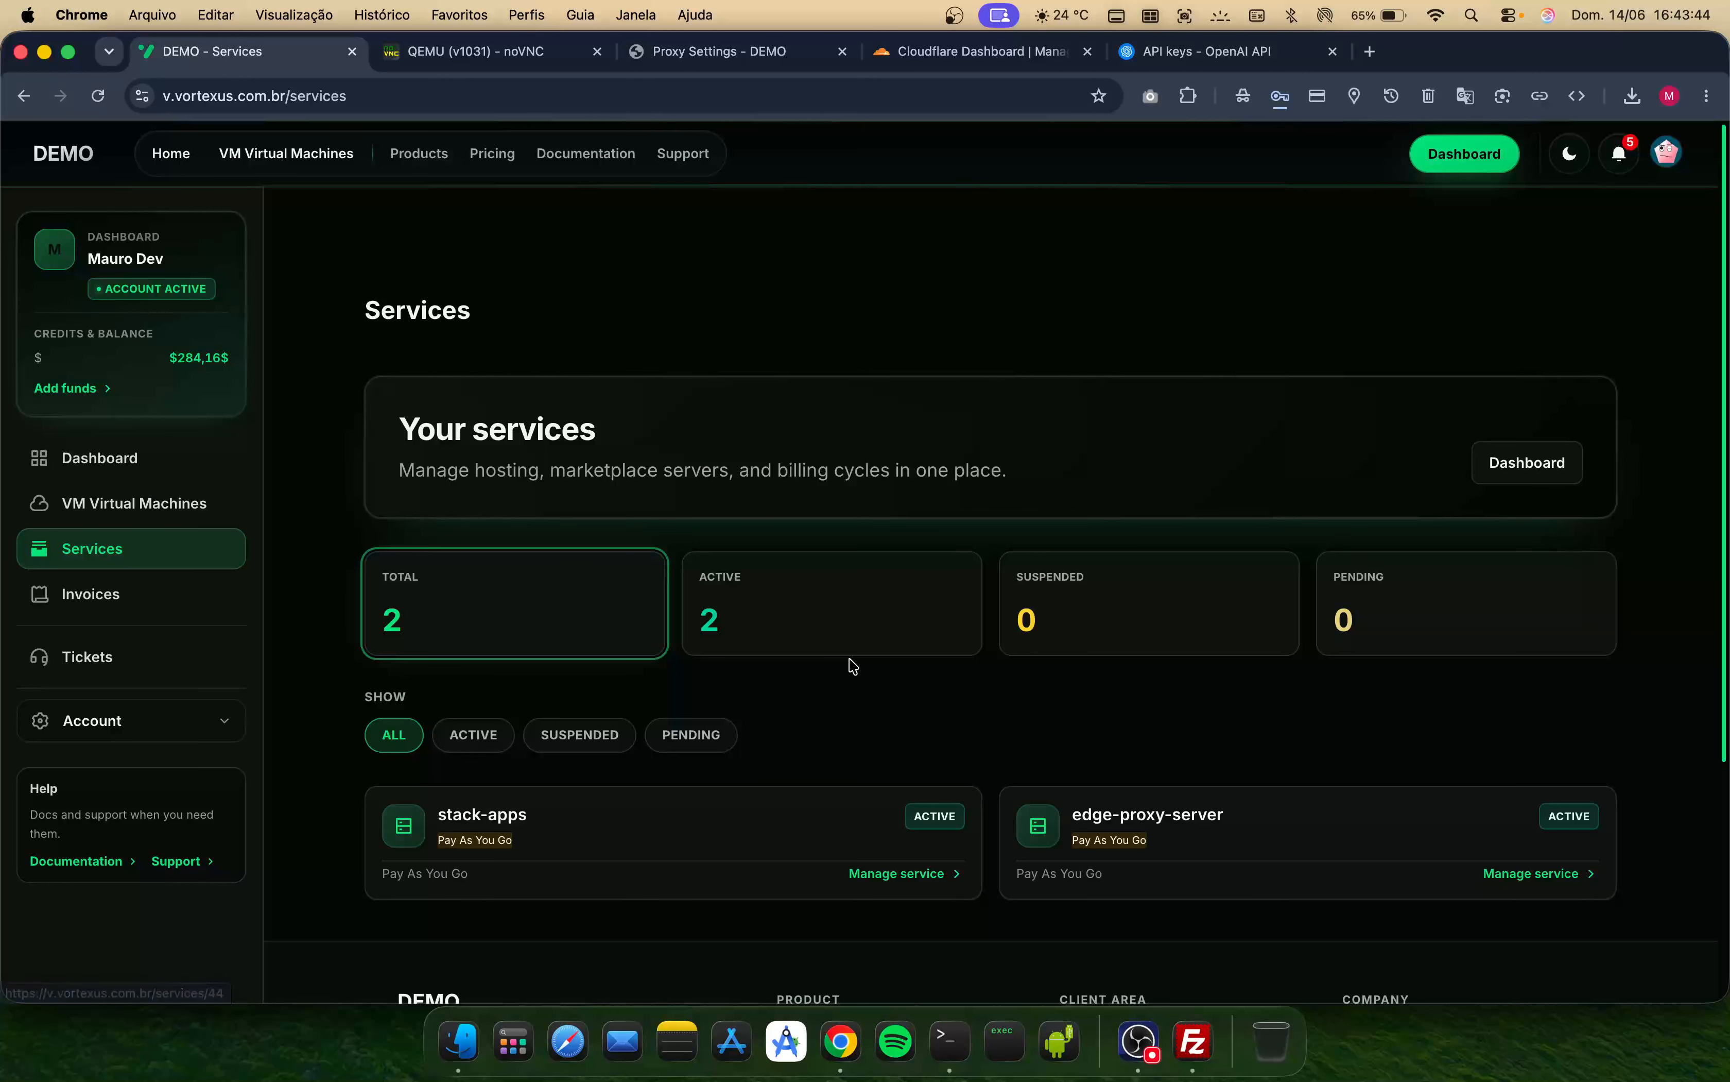
scroll(851, 666, "down", 1)
left_click(916, 812)
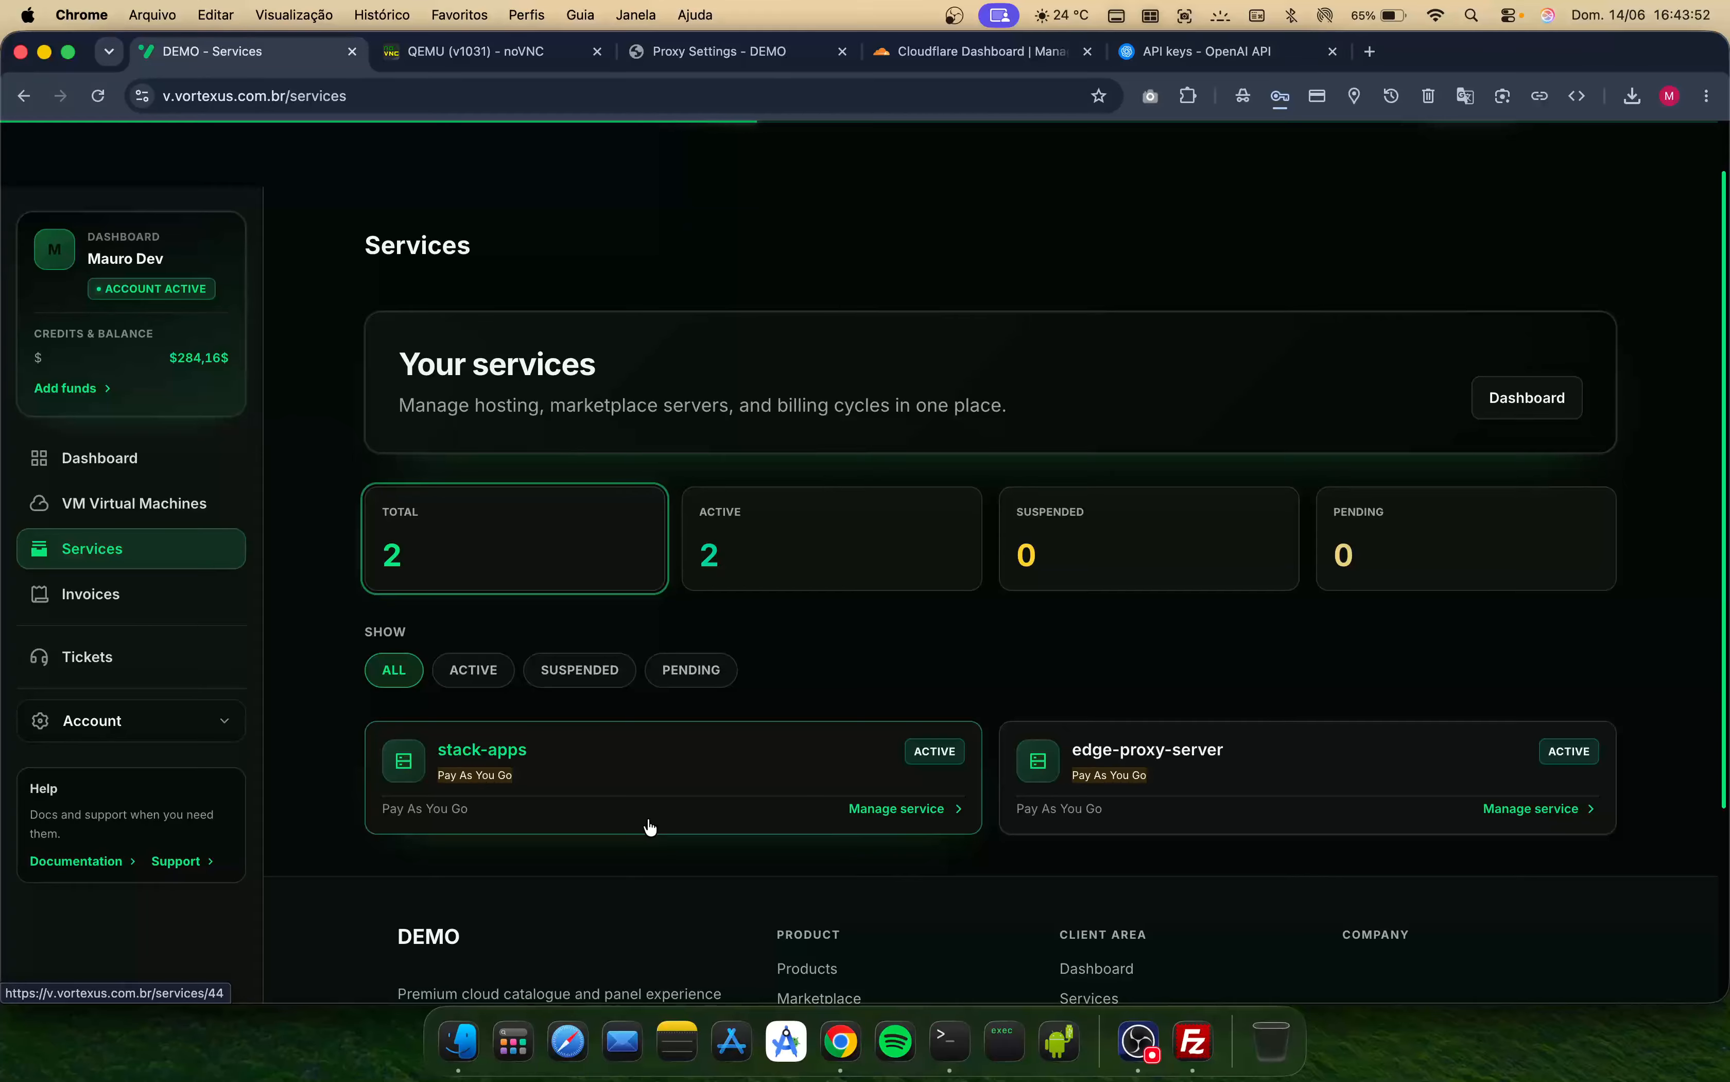
scroll(650, 826, "down", 10)
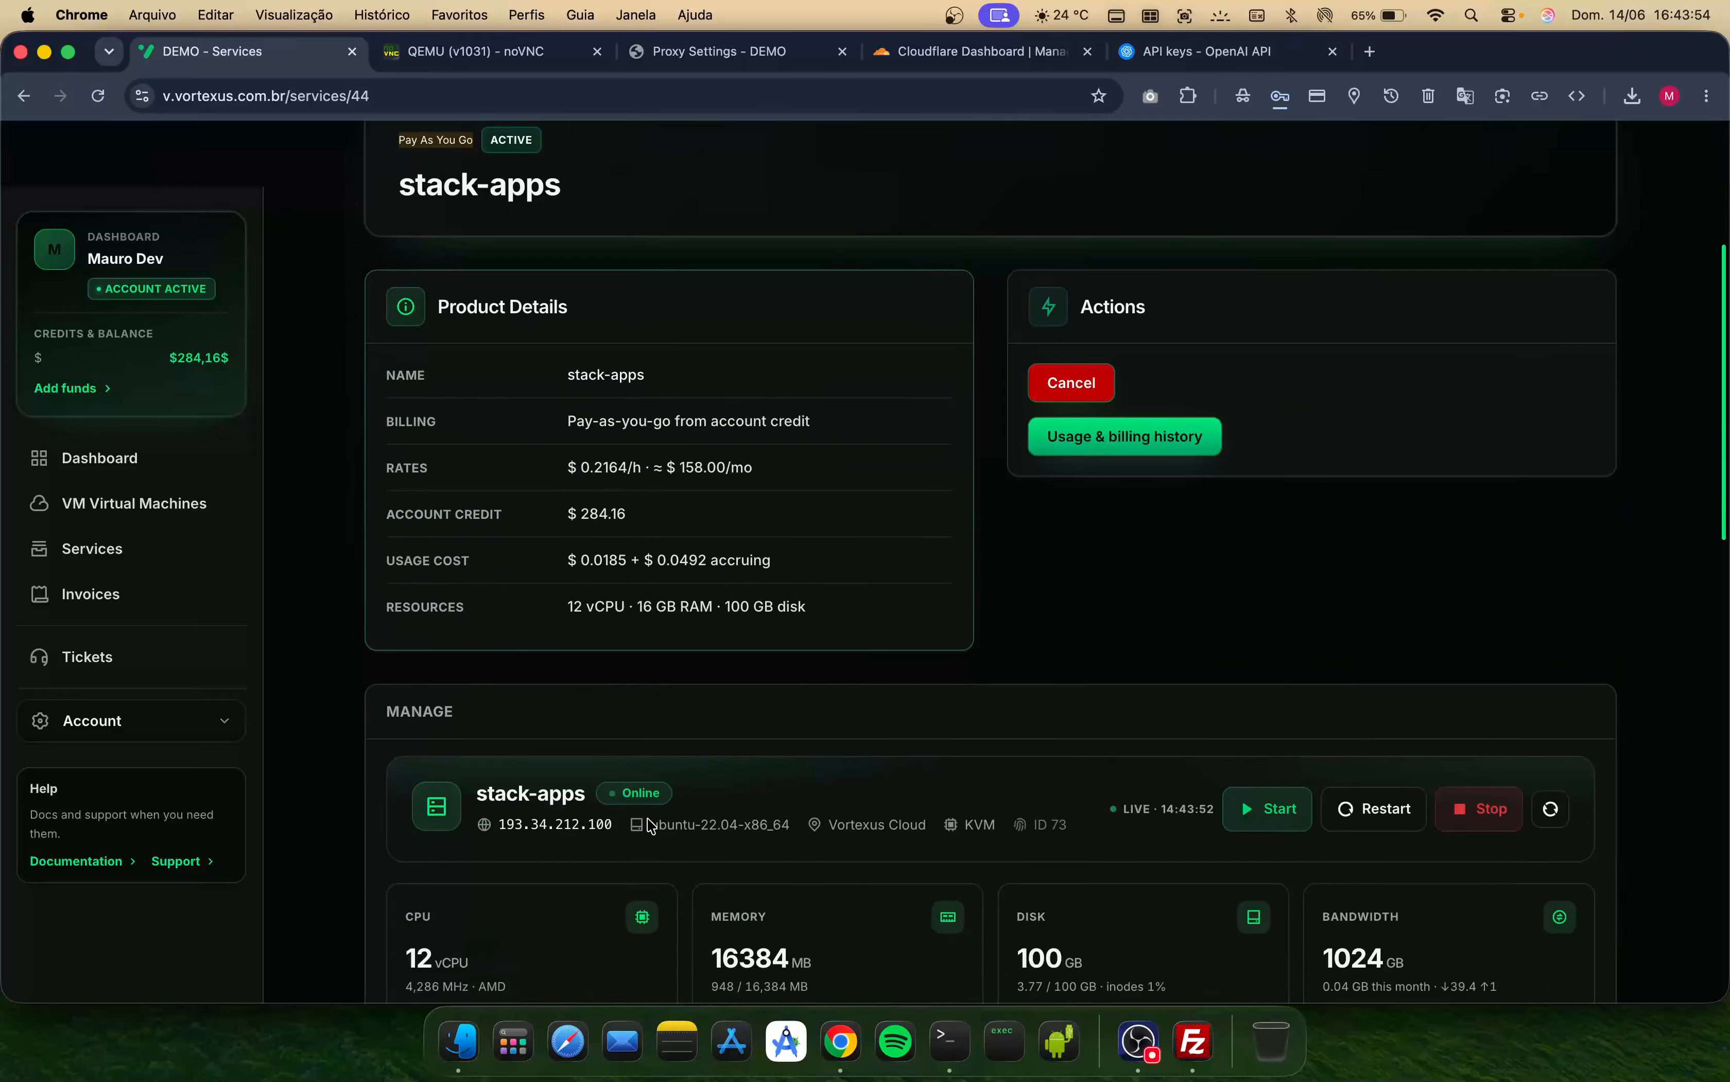
scroll(650, 826, "up", 8)
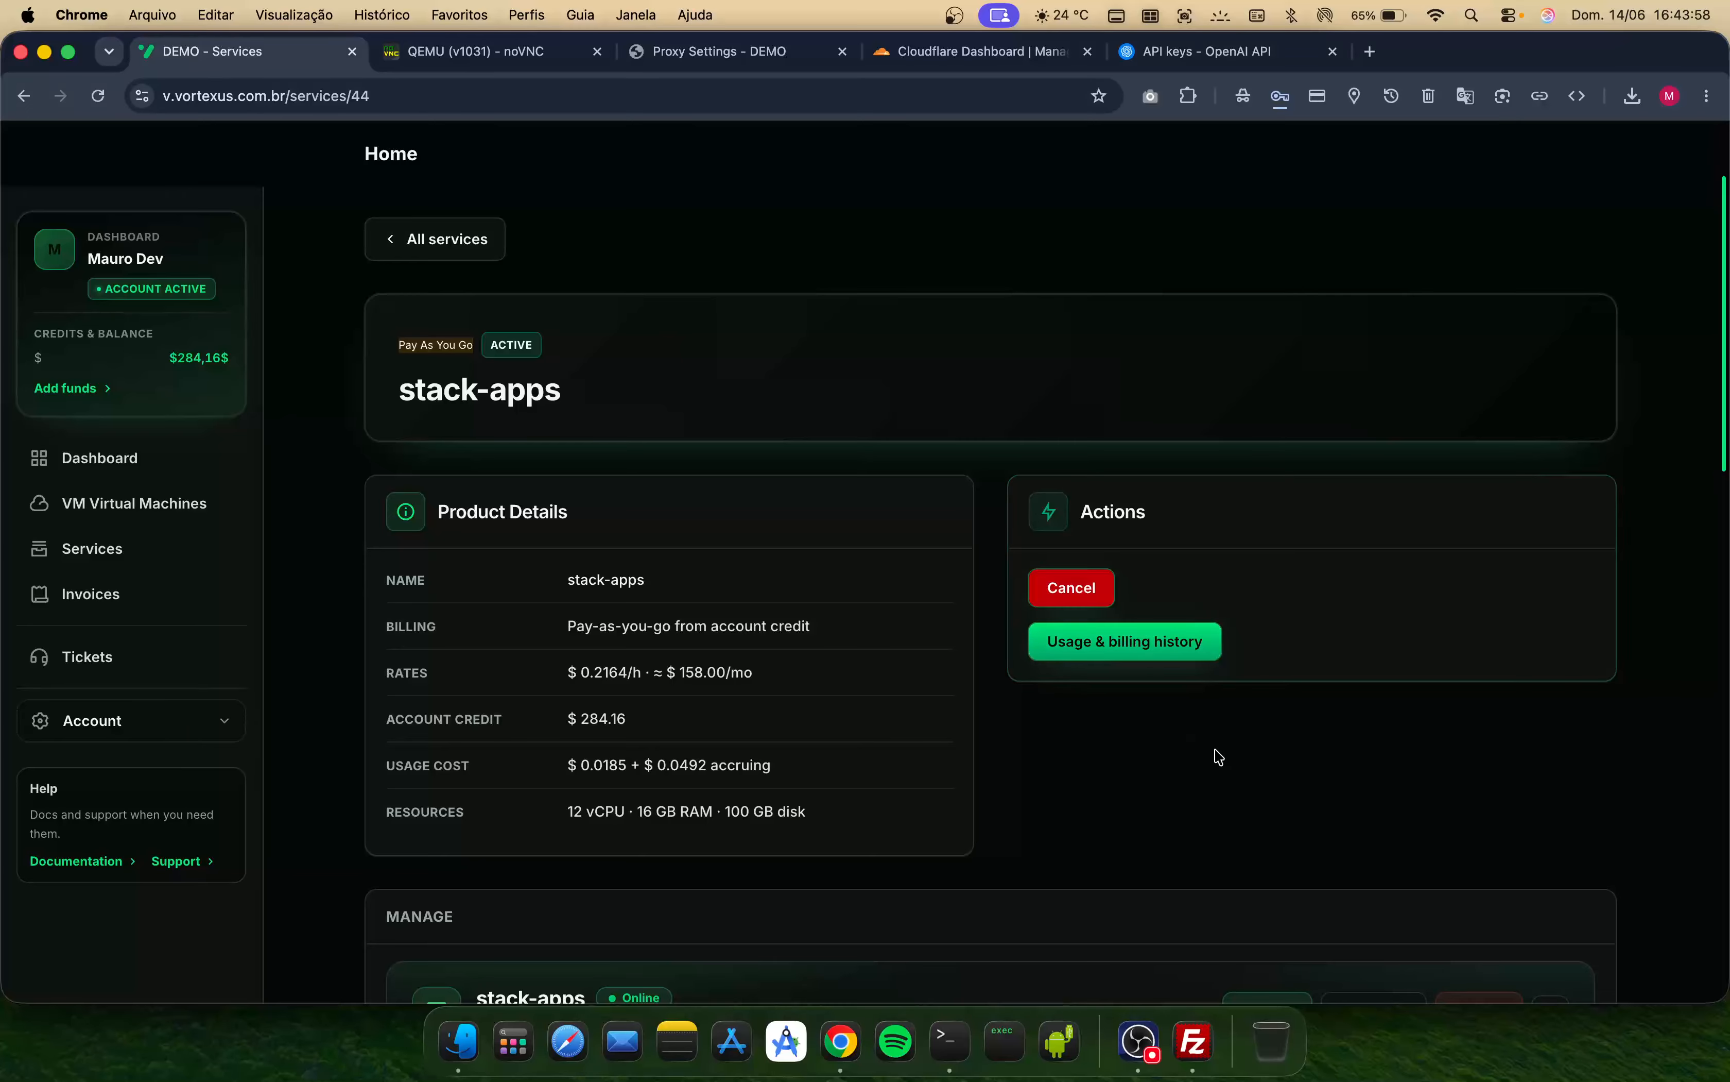
left_click(1117, 662)
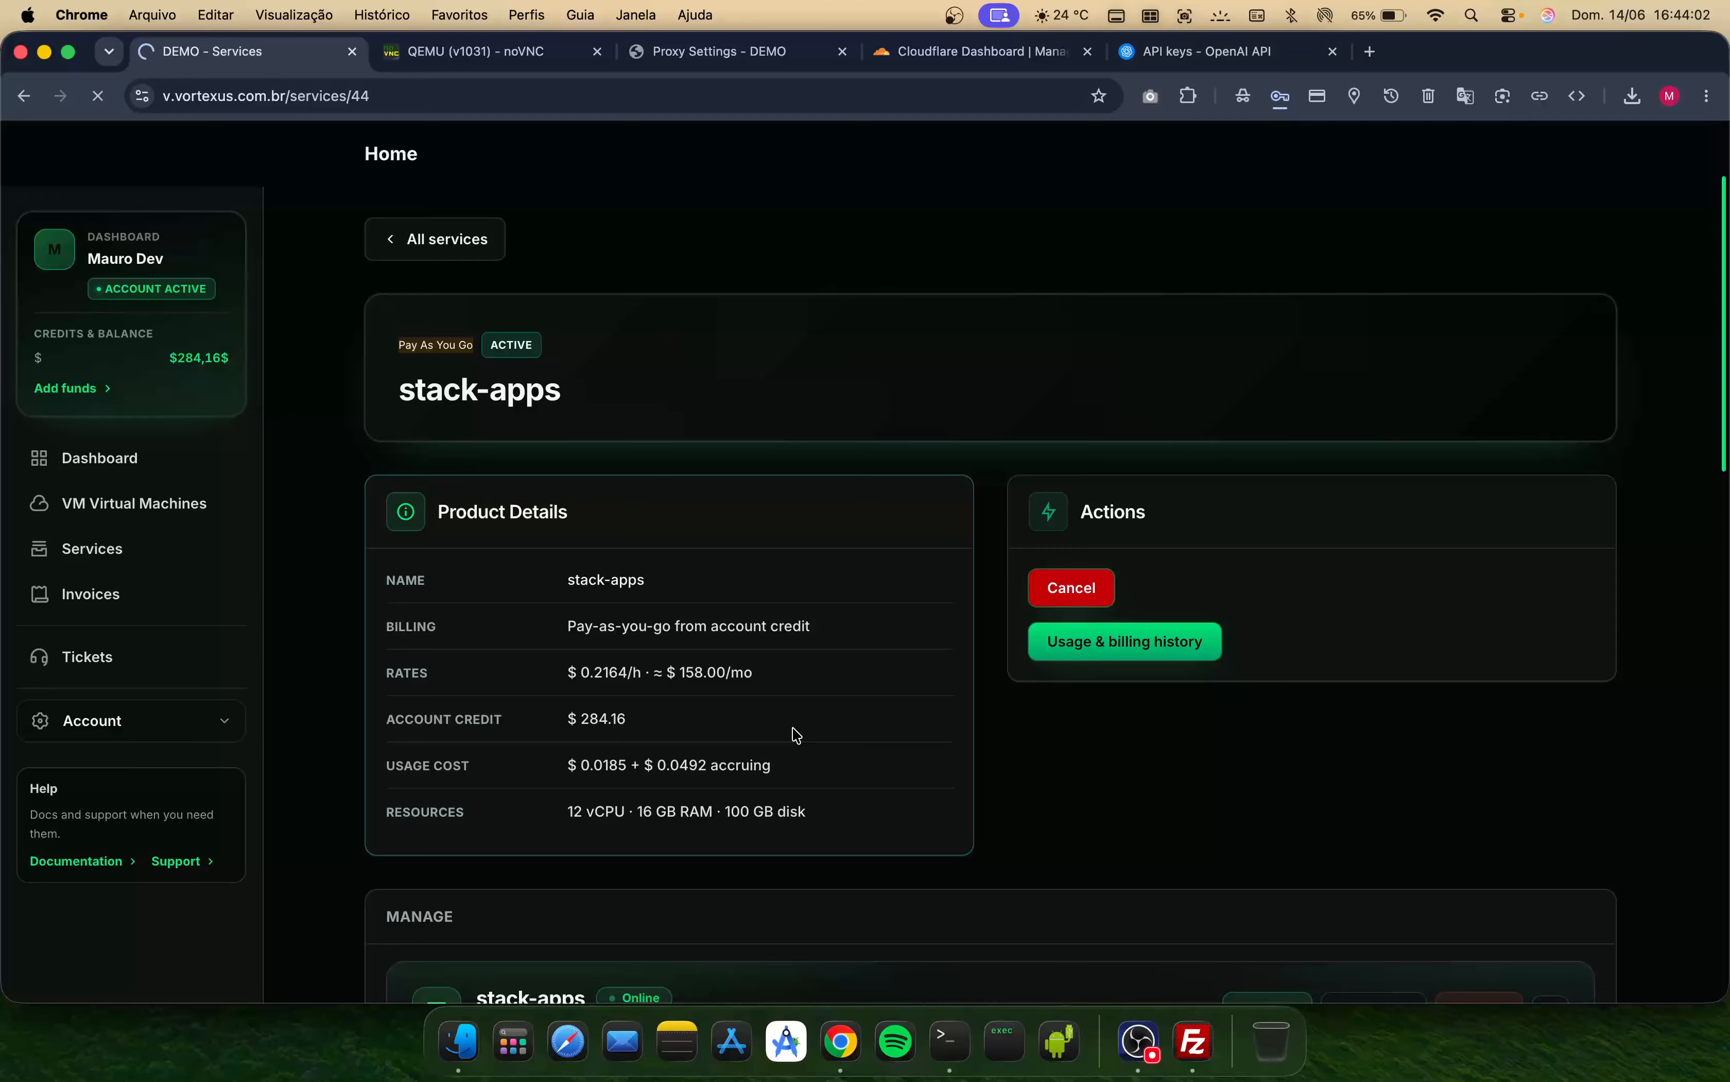
- Examine the stack-apps charge history entries and return to the service page
scroll(695, 753, "down", 7)
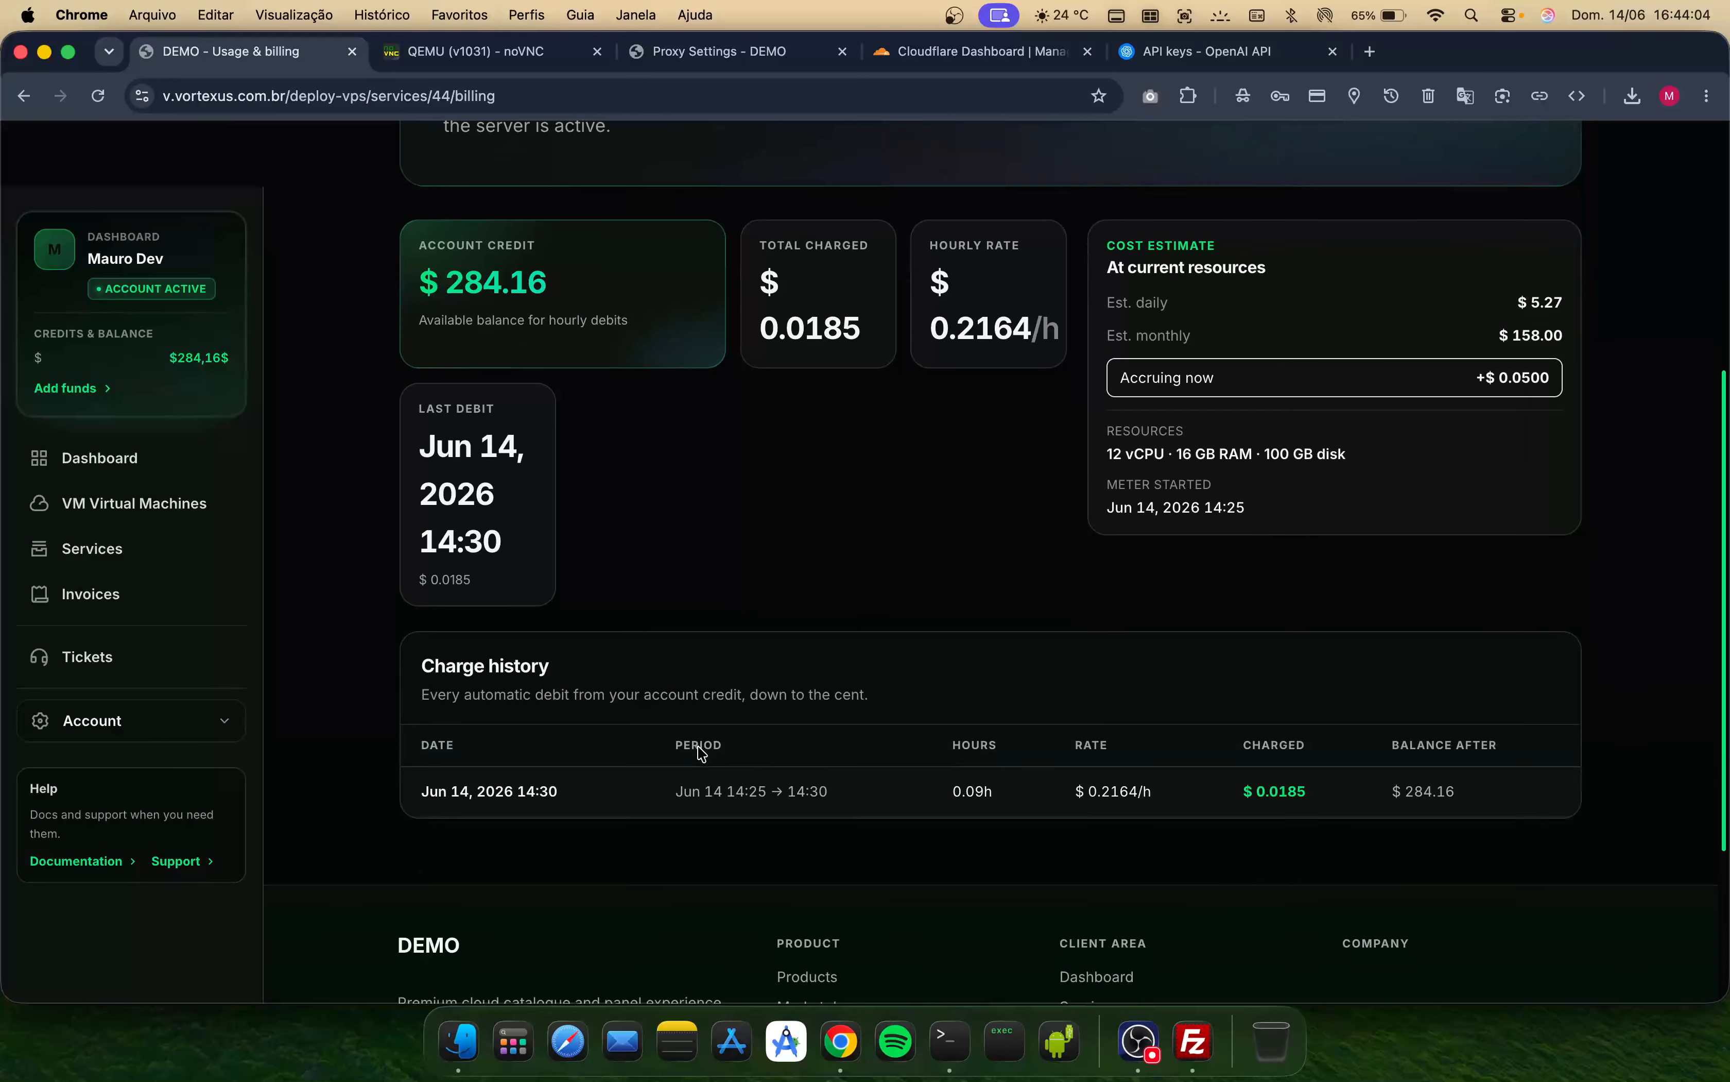
left_click_drag(417, 790, 1004, 808)
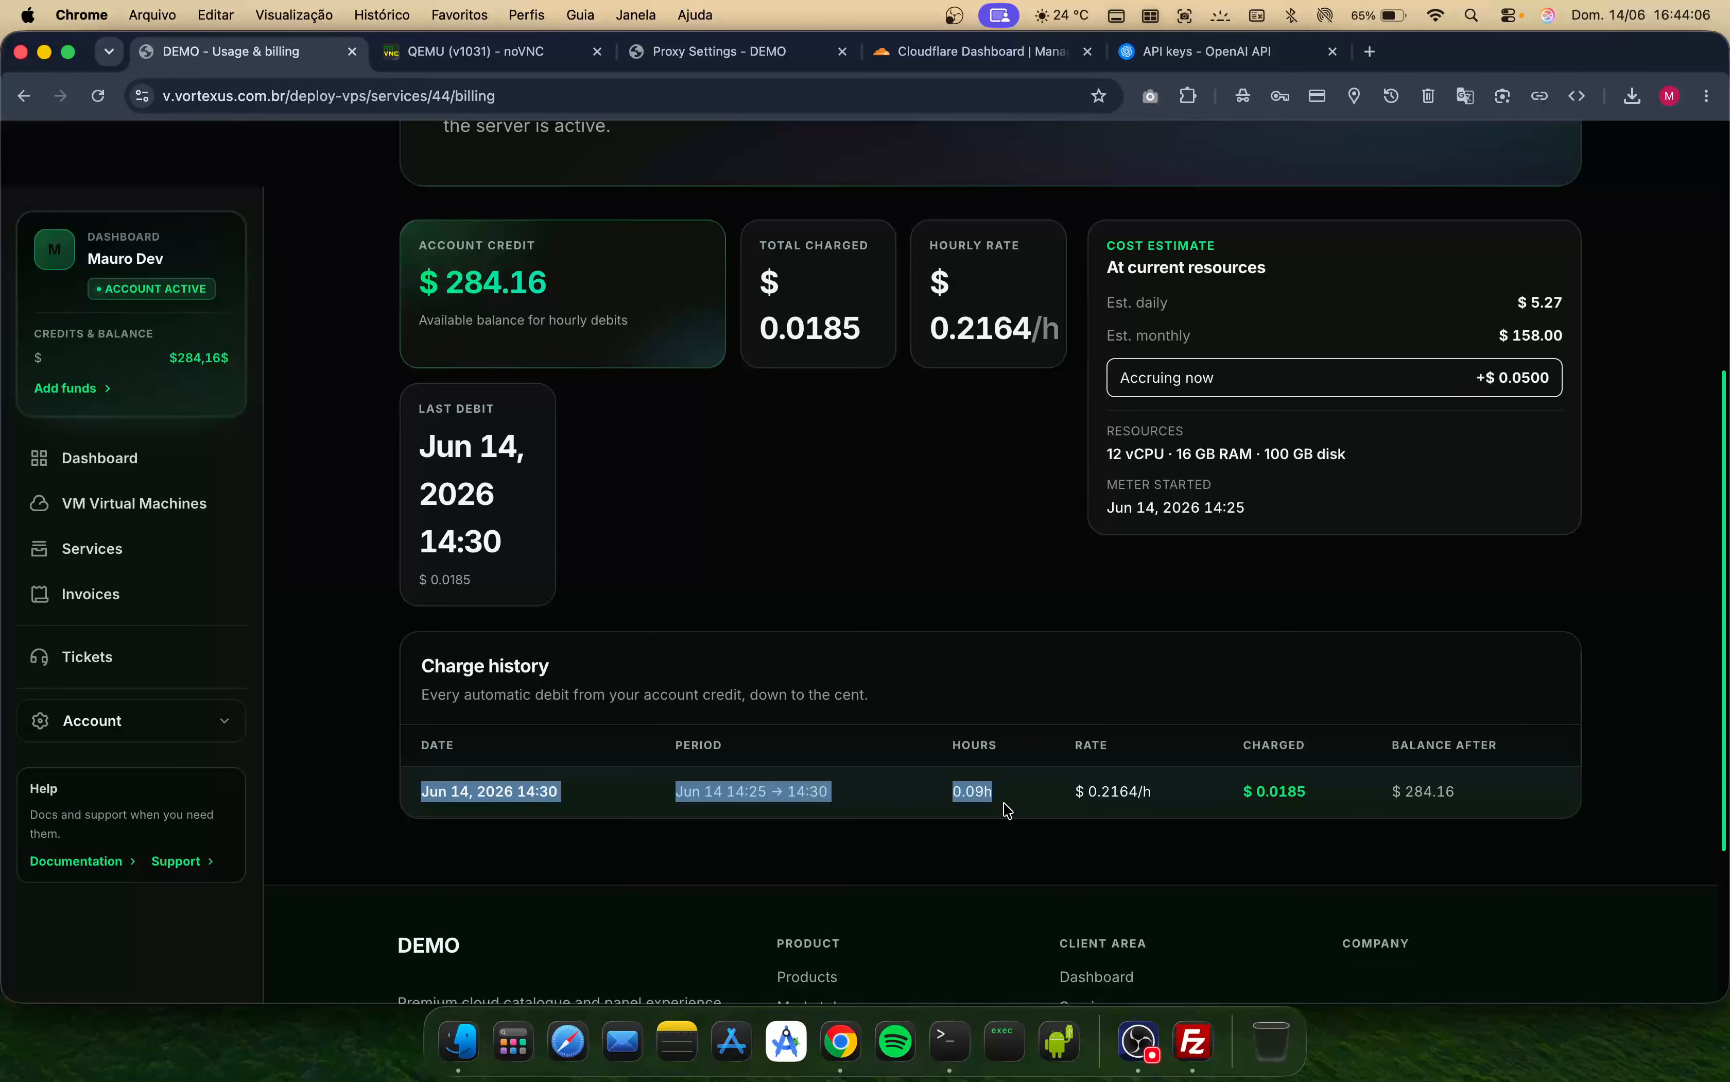
left_click(1013, 800)
double_click(1013, 800)
triple_click(1139, 795)
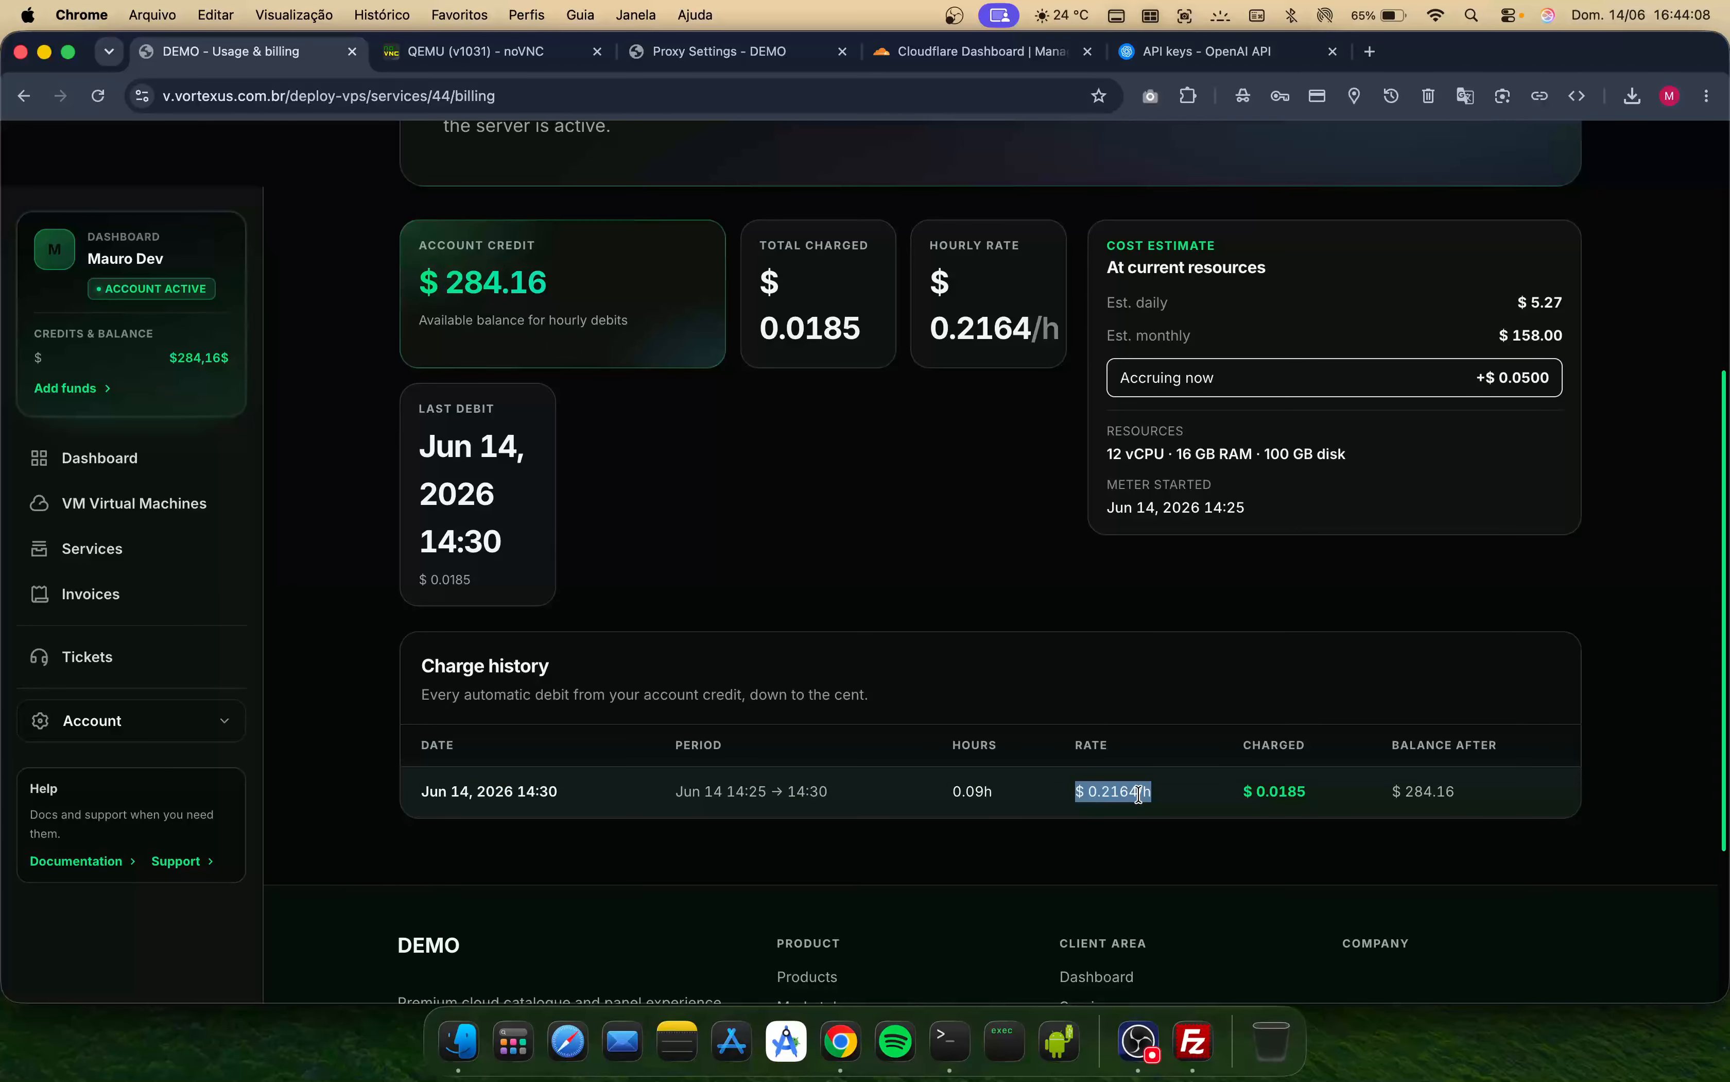
scroll(873, 699, "up", 5)
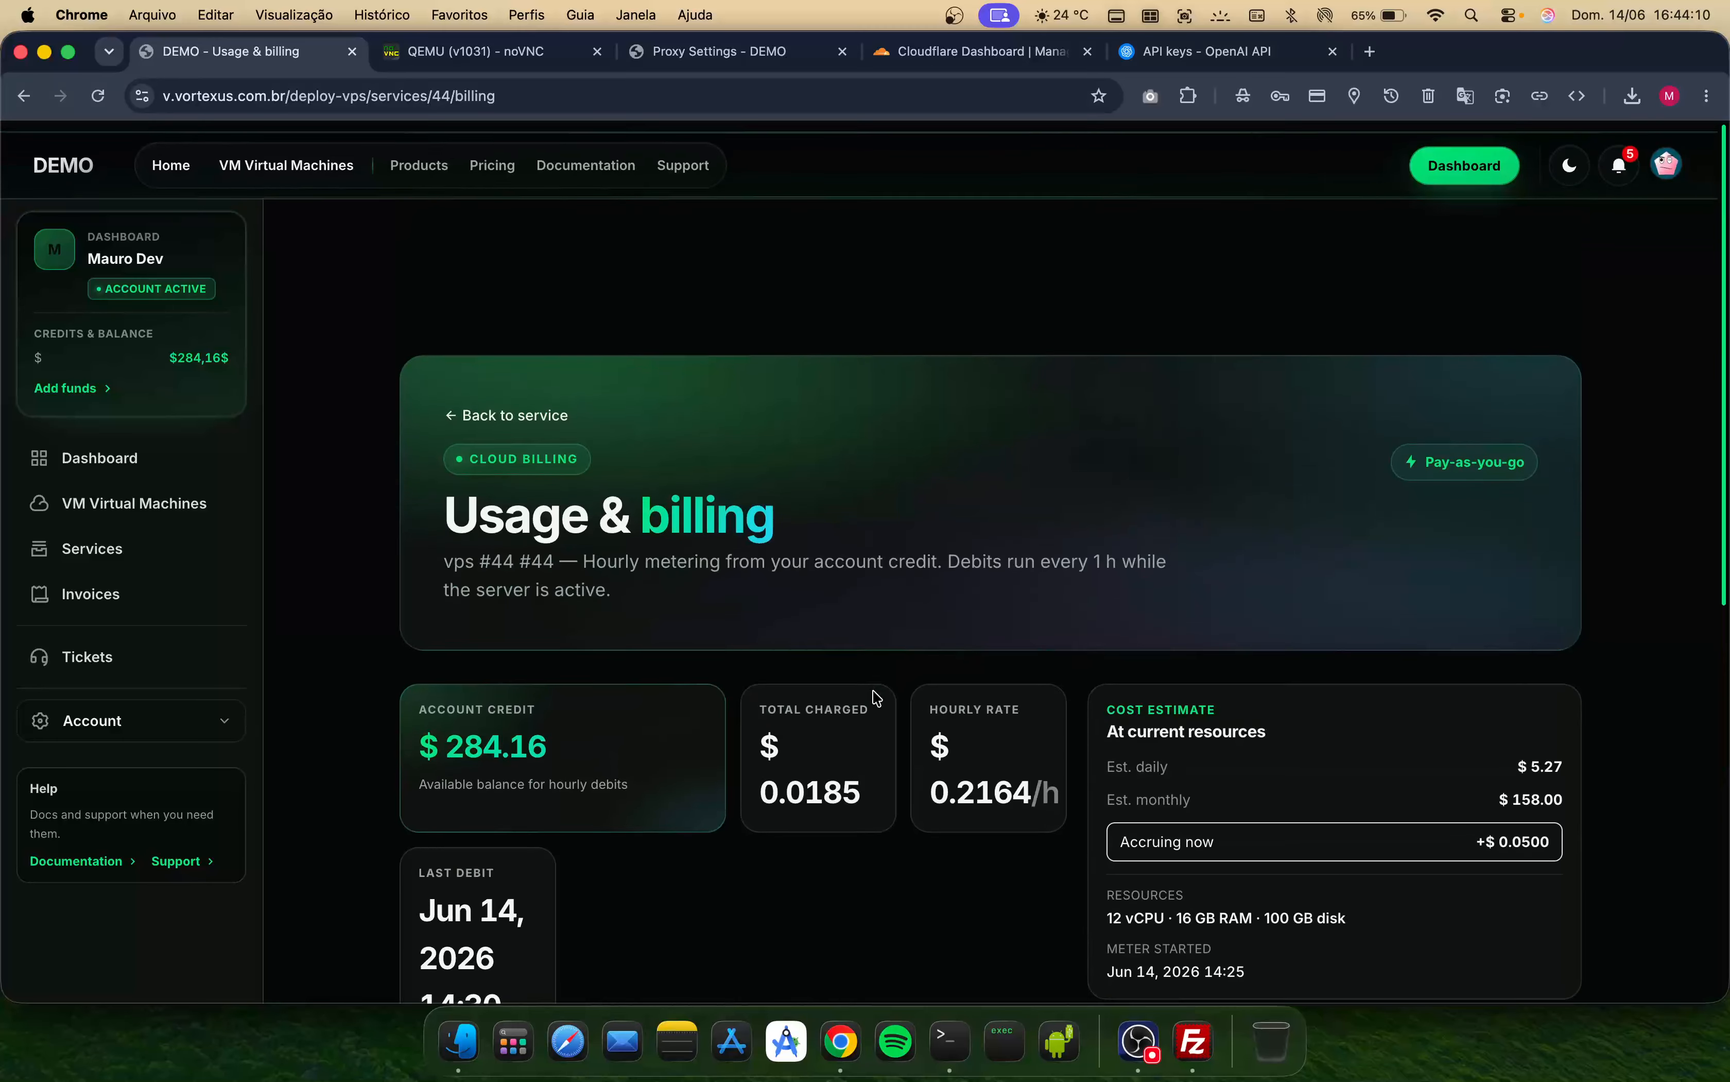
scroll(874, 696, "down", 5)
scroll(765, 558, "up", 5)
left_click(520, 404)
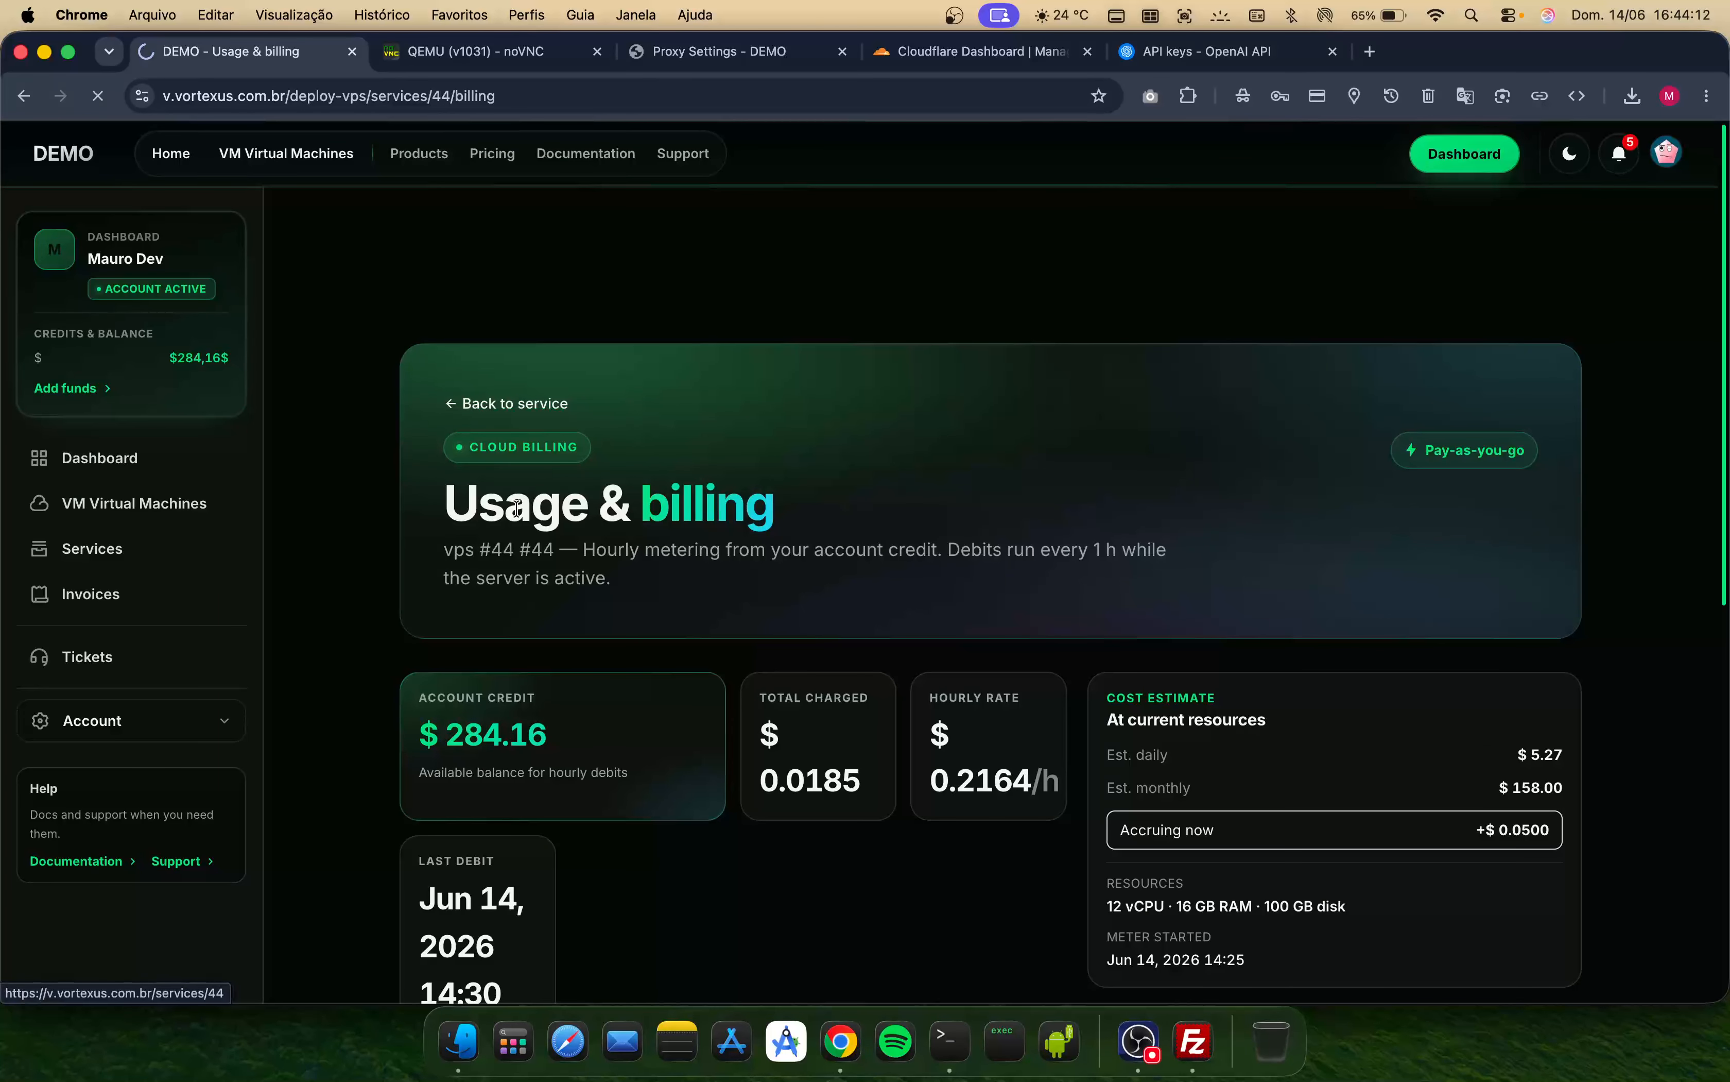
- Search the stack-apps Stacks Marketplace for wordpress
scroll(516, 508, "down", 5)
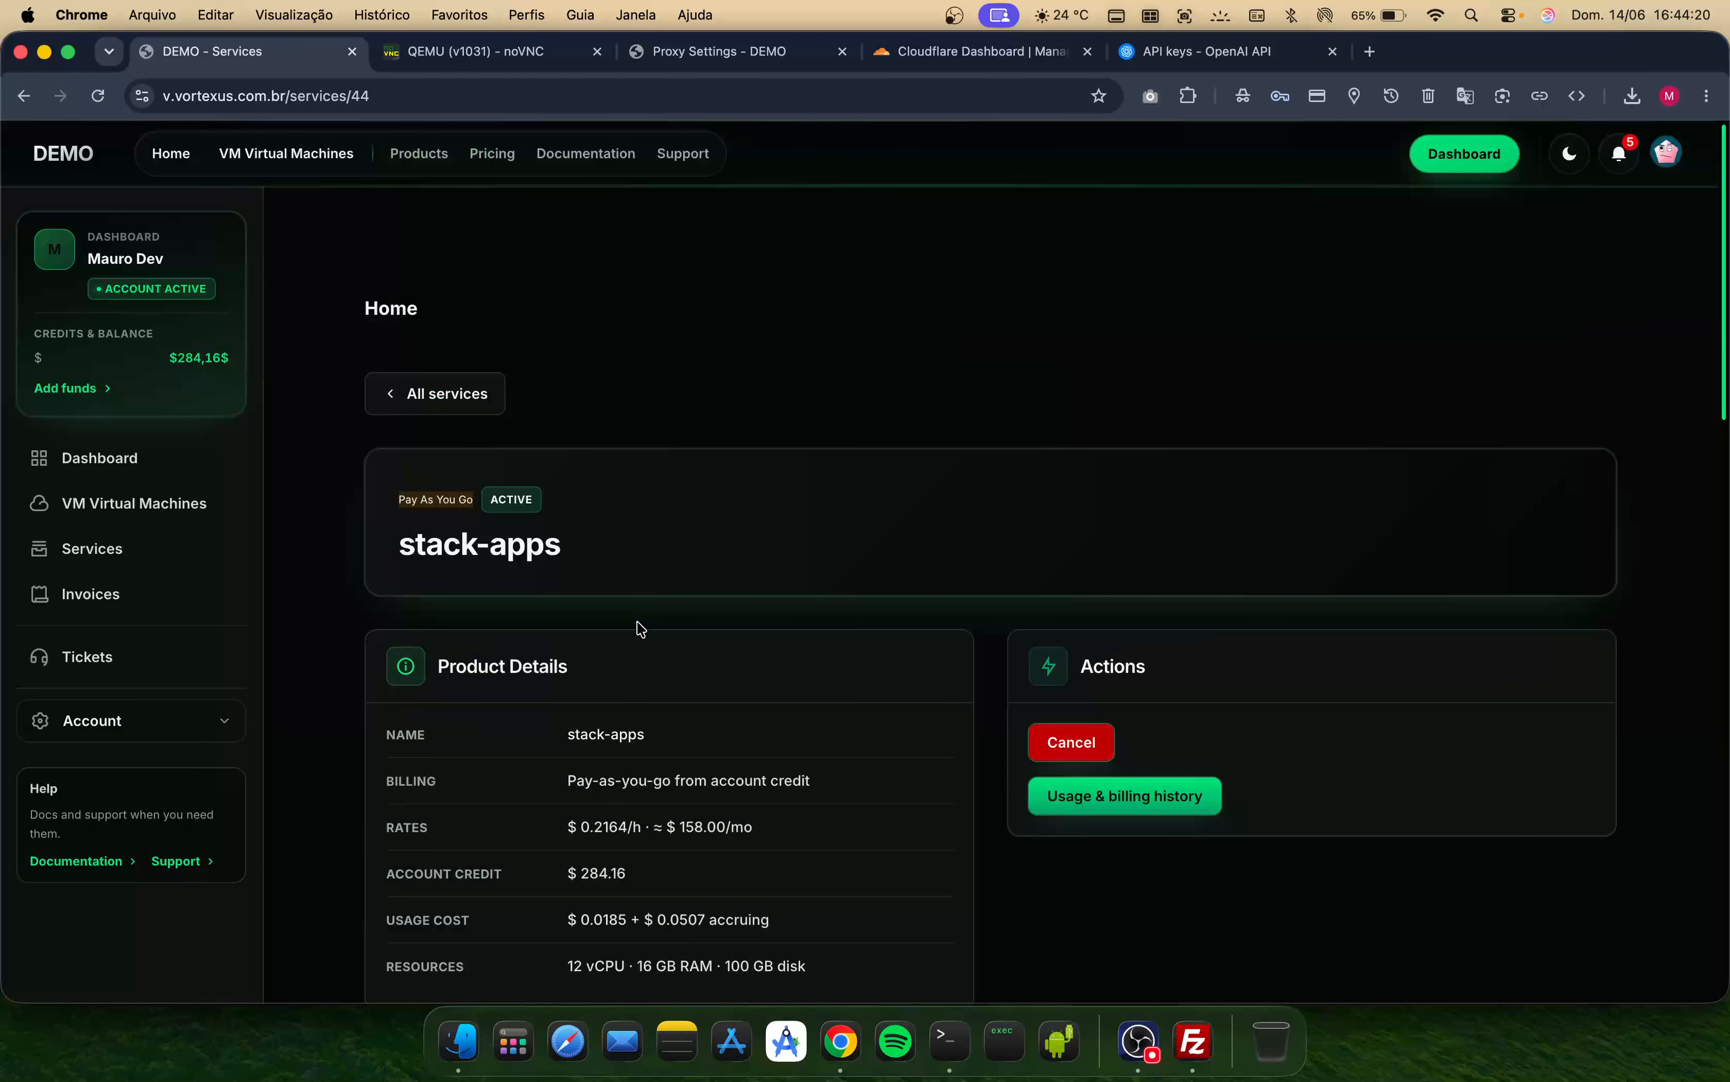
scroll(735, 763, "down", 10)
scroll(736, 764, "down", 2)
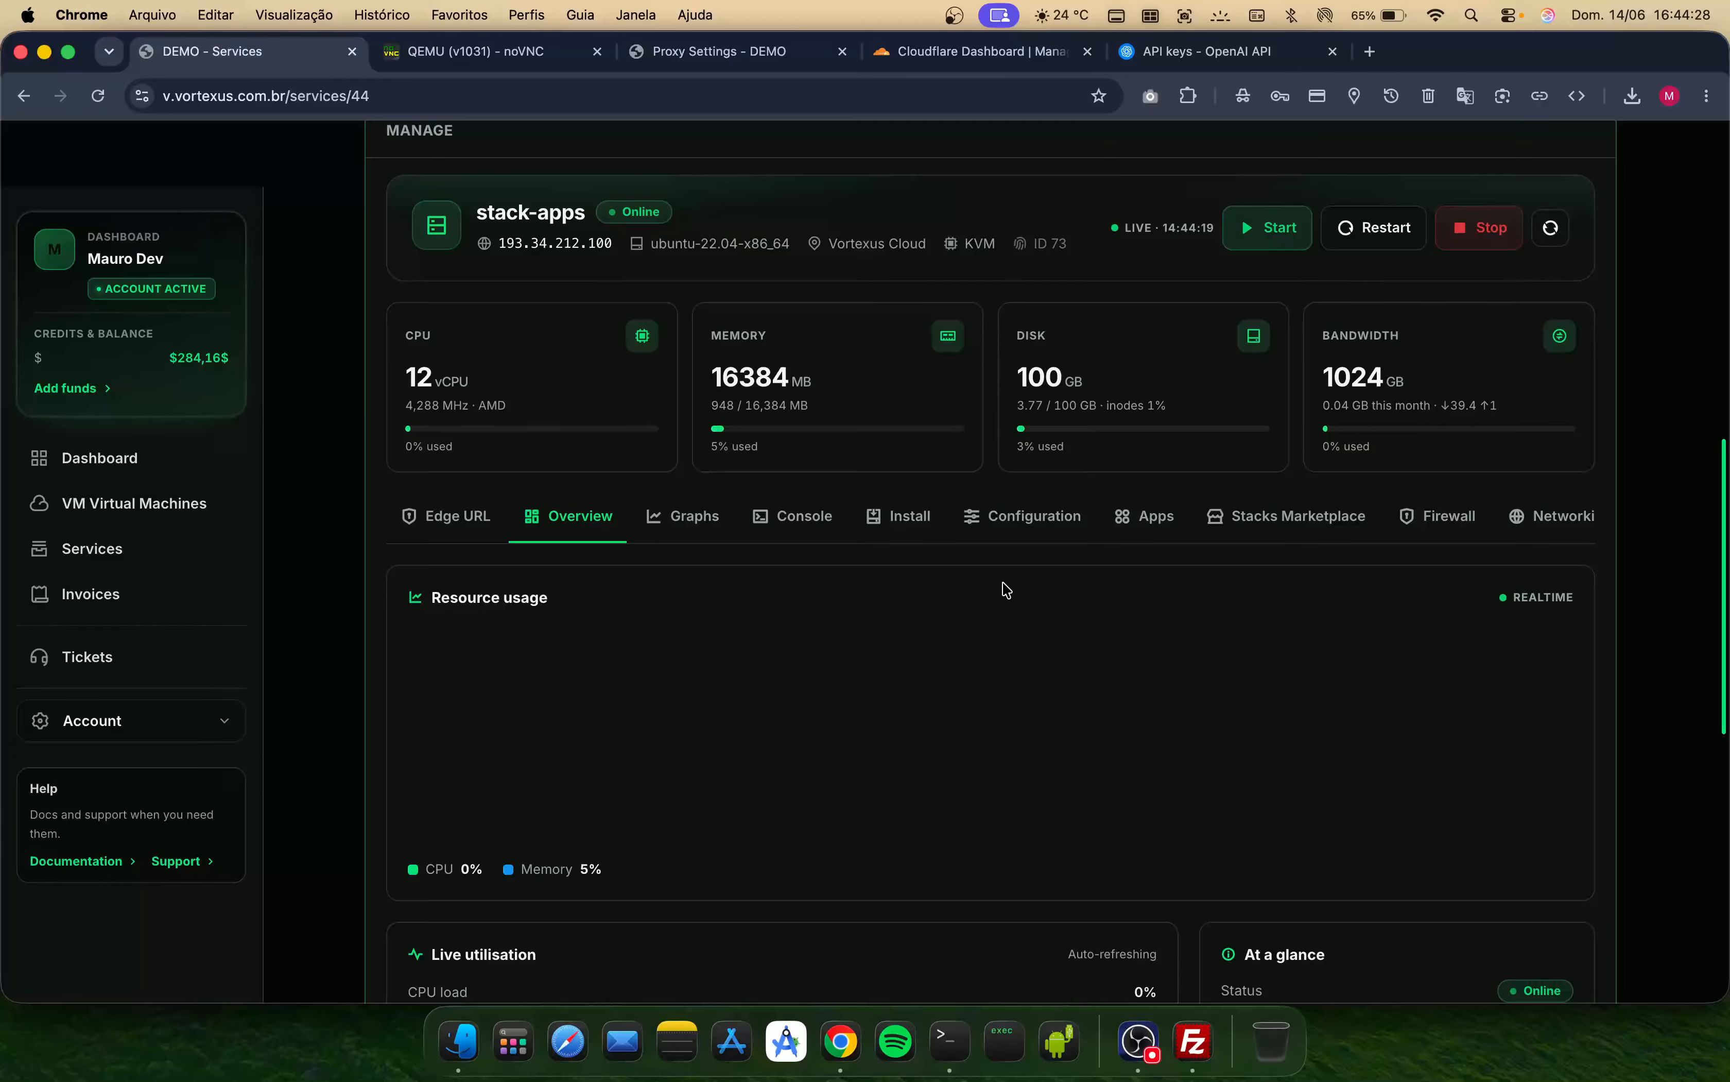
scroll(953, 727, "down", 1)
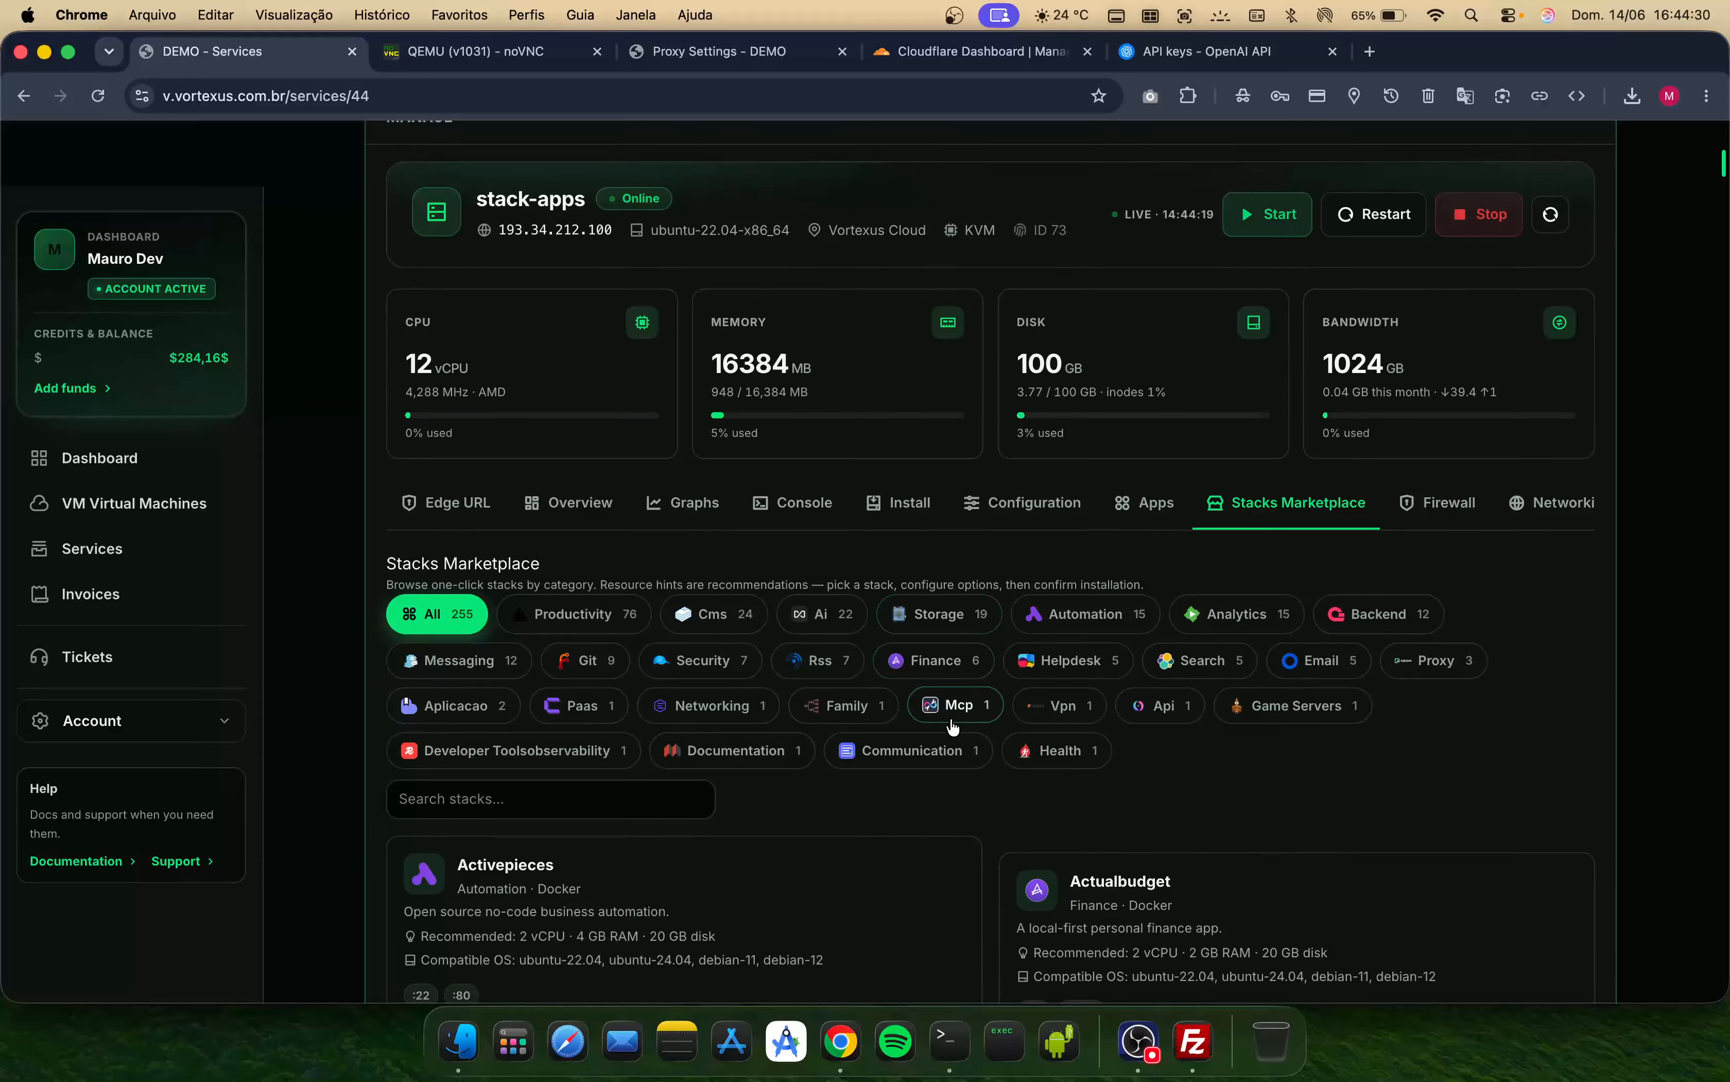
scroll(953, 727, "down", 1)
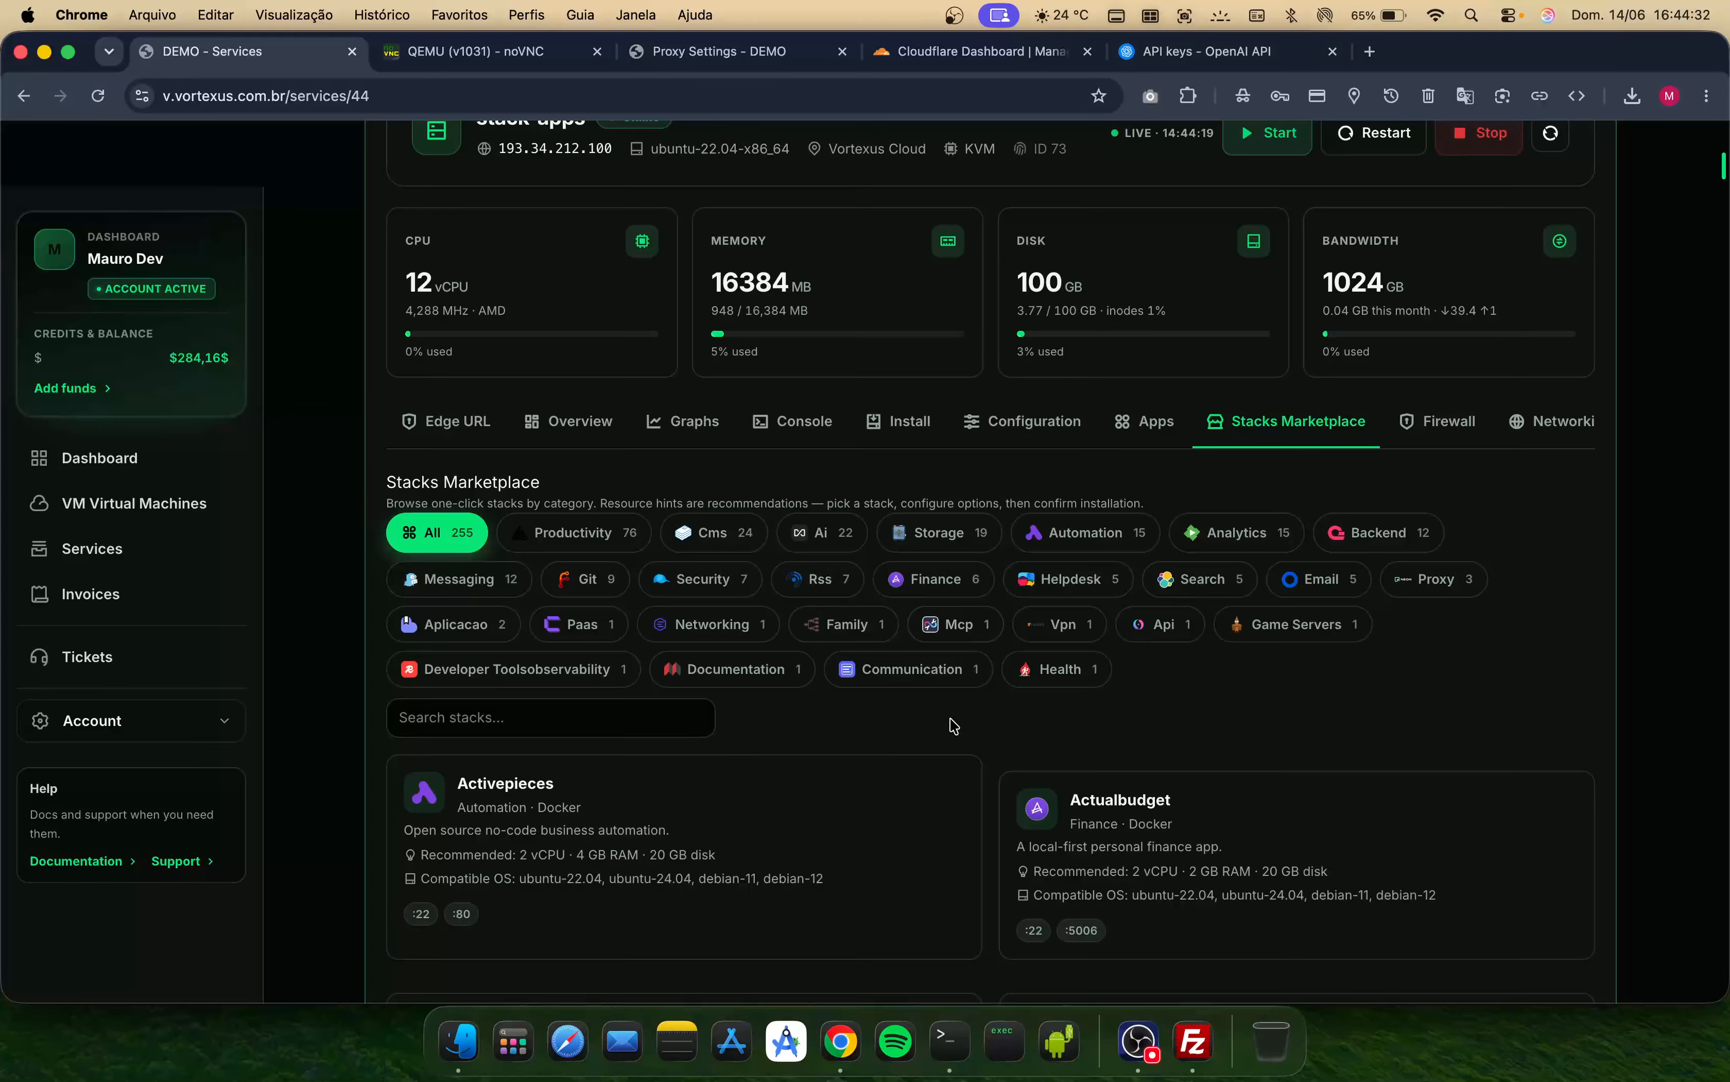
left_click(664, 723)
type("wordpres")
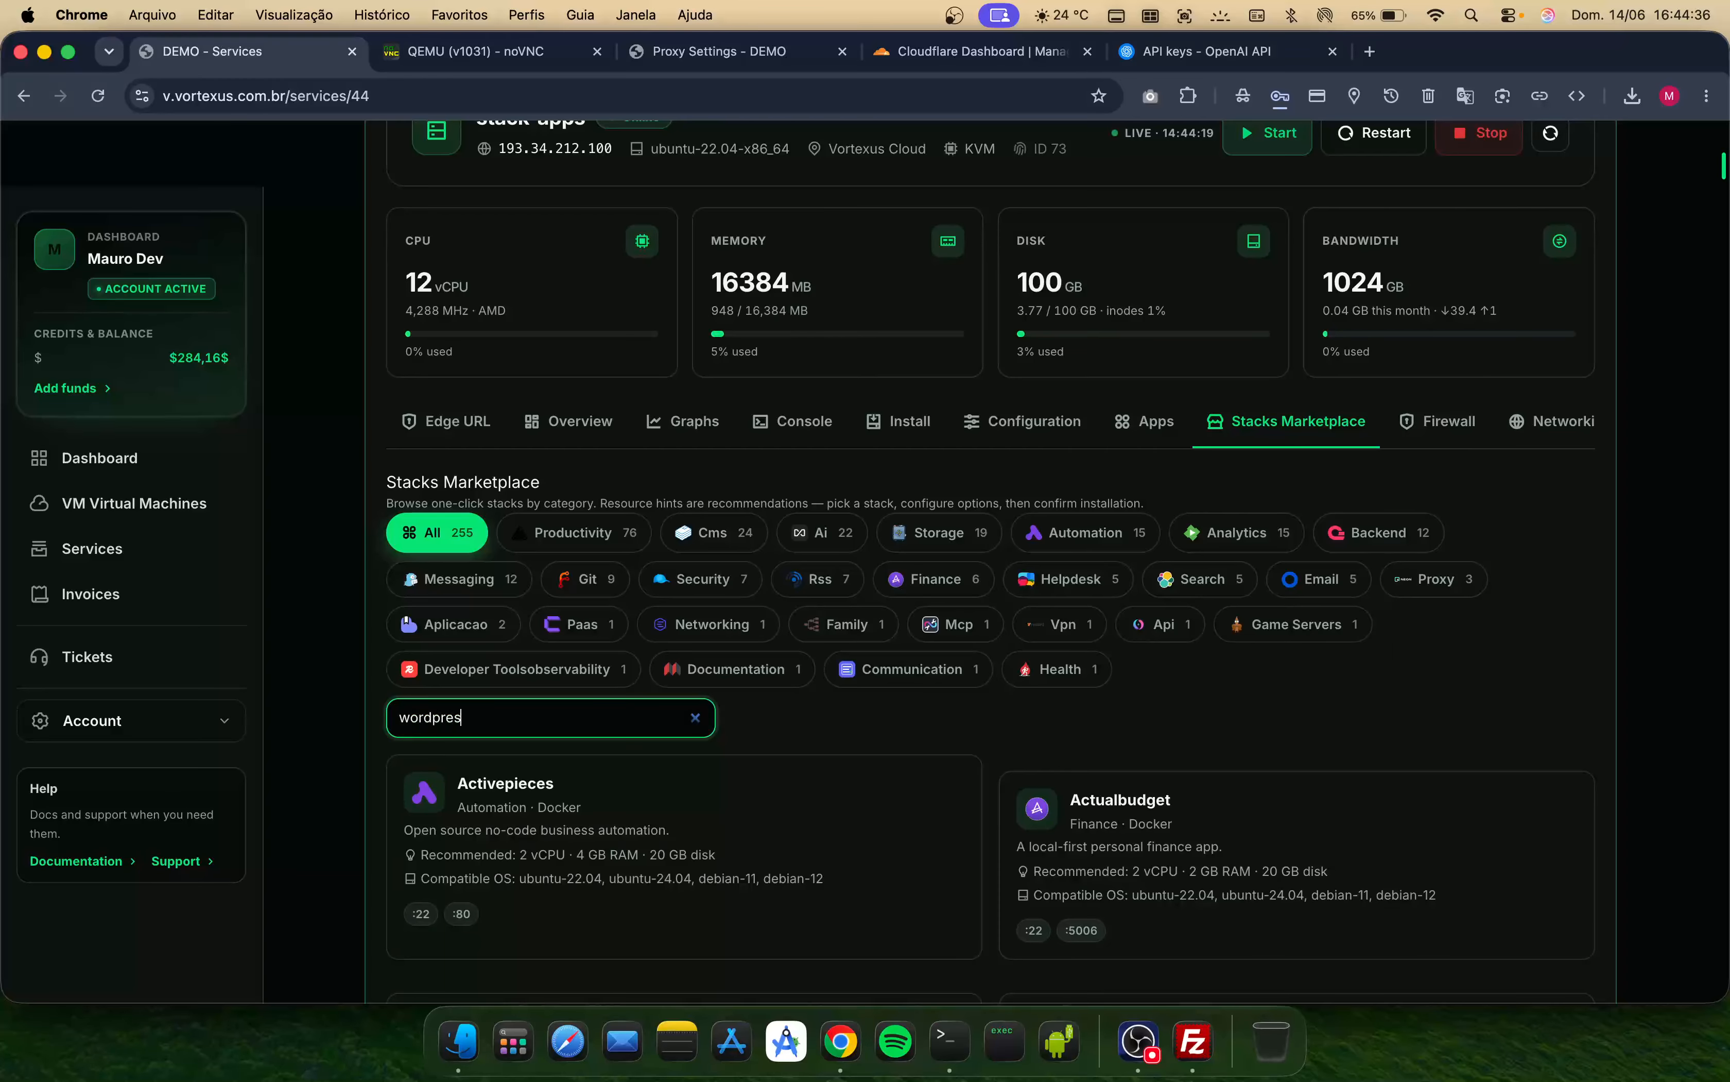
type("s")
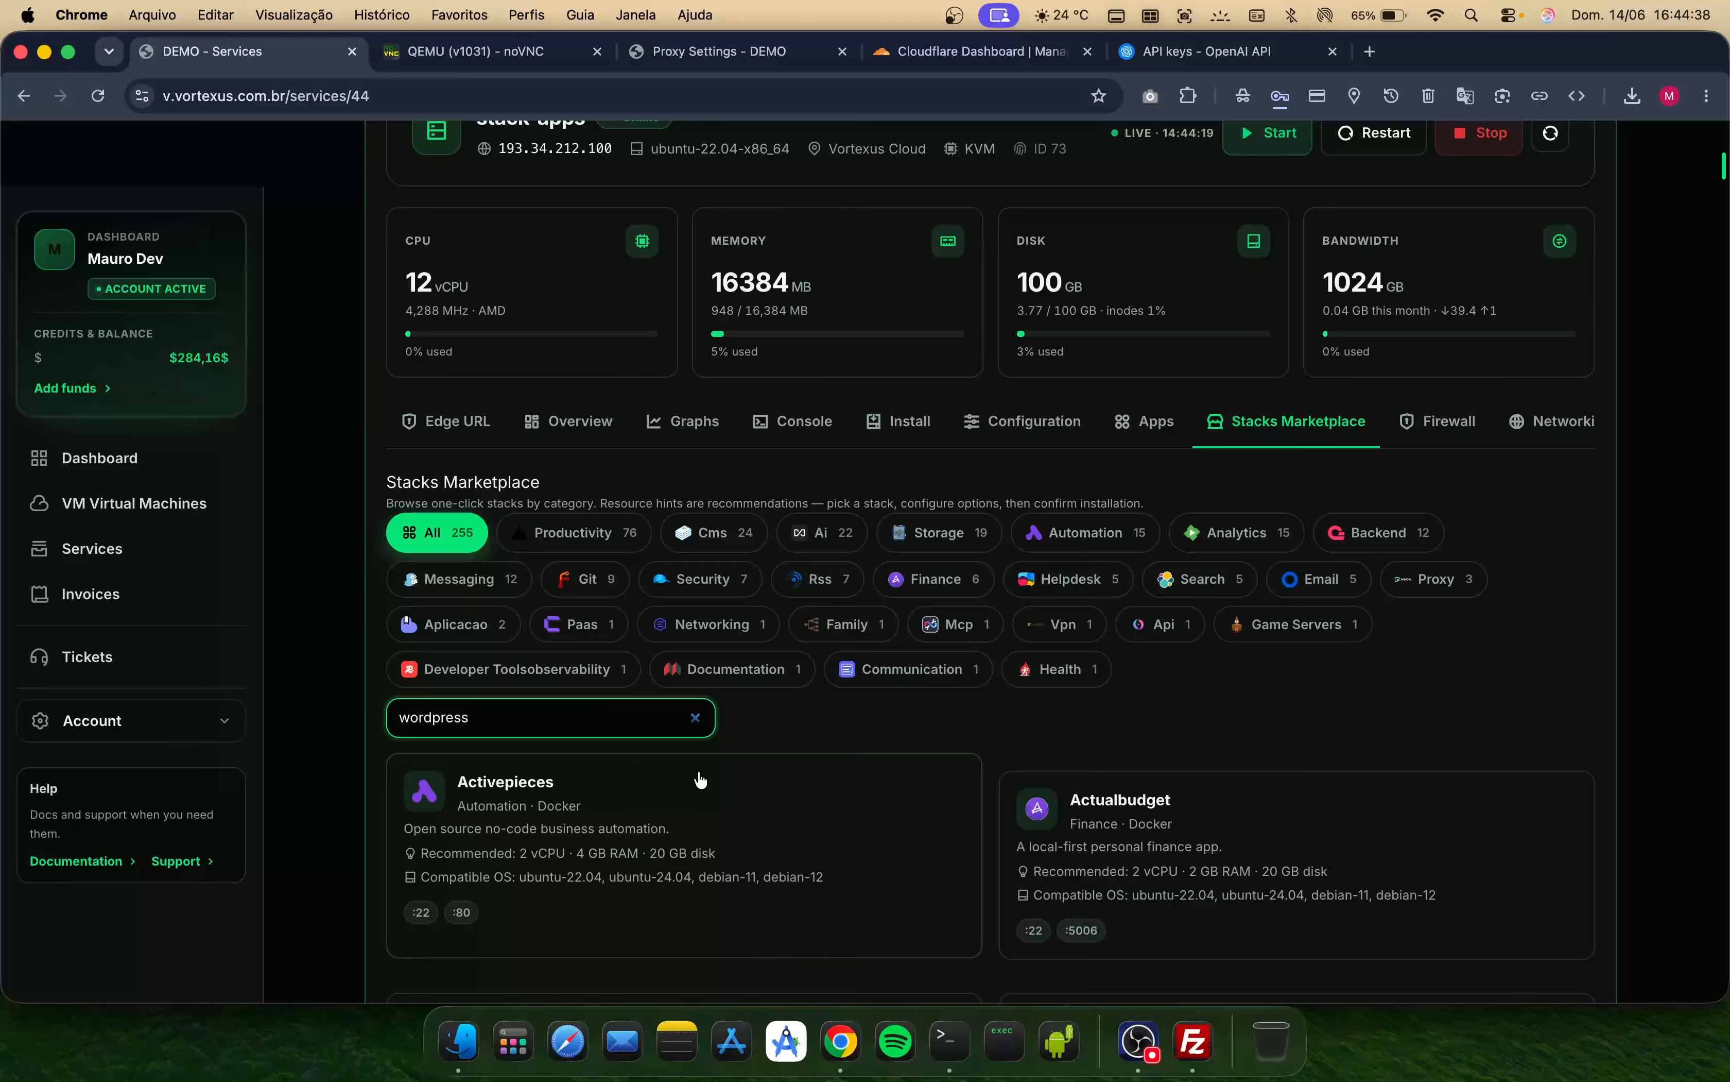
- Open the WordPress stack from the marketplace search results to start its installation
scroll(699, 780, "down", 1)
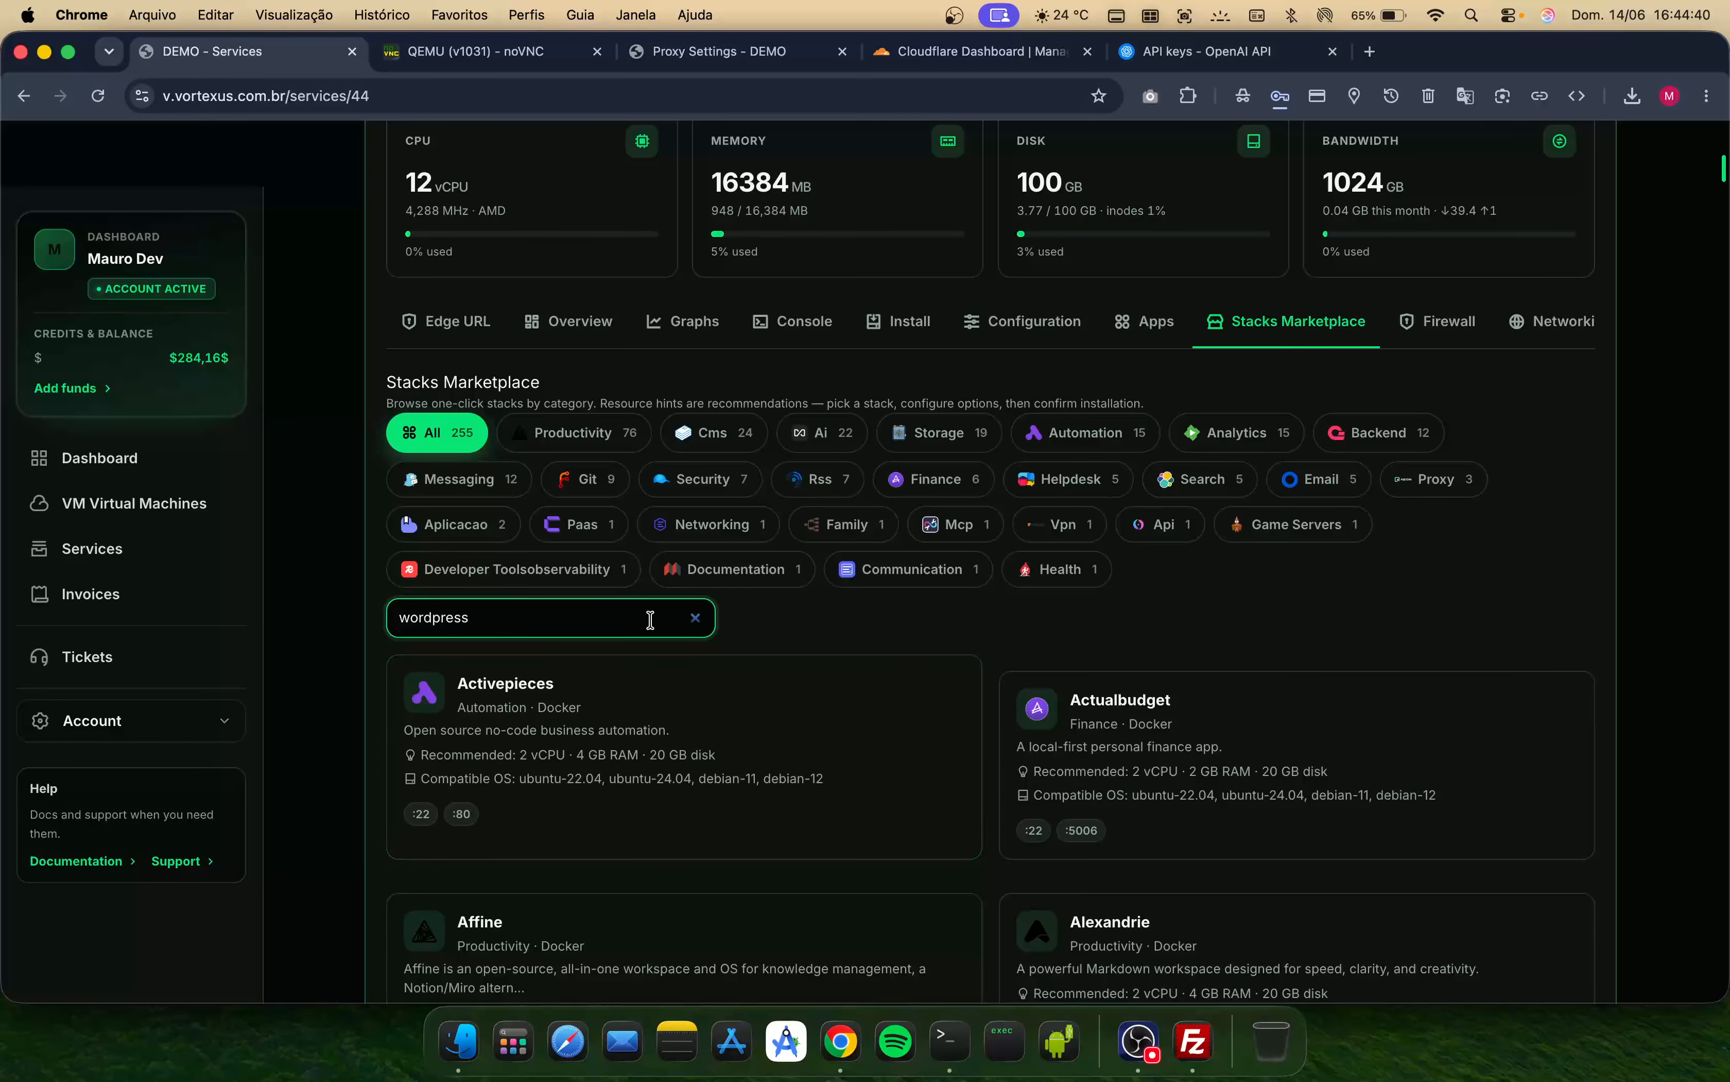
scroll(753, 722, "down", 5)
left_click(1121, 615)
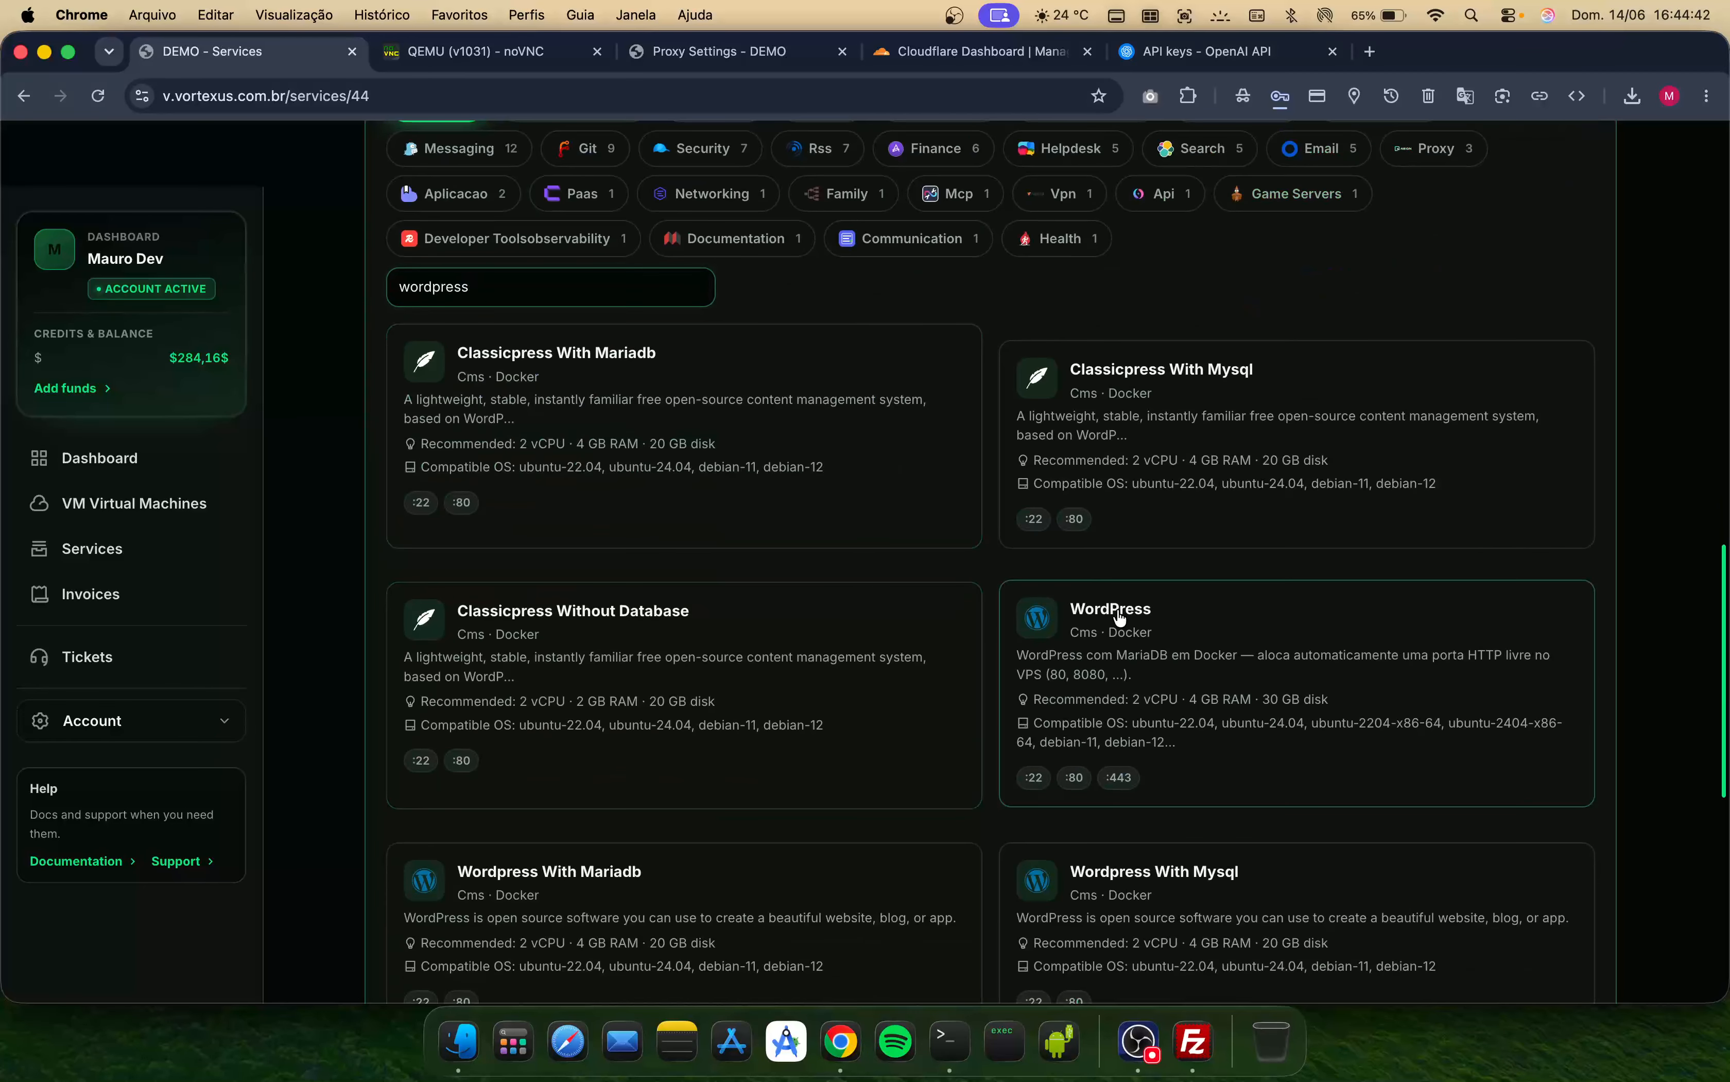
left_click(1170, 711)
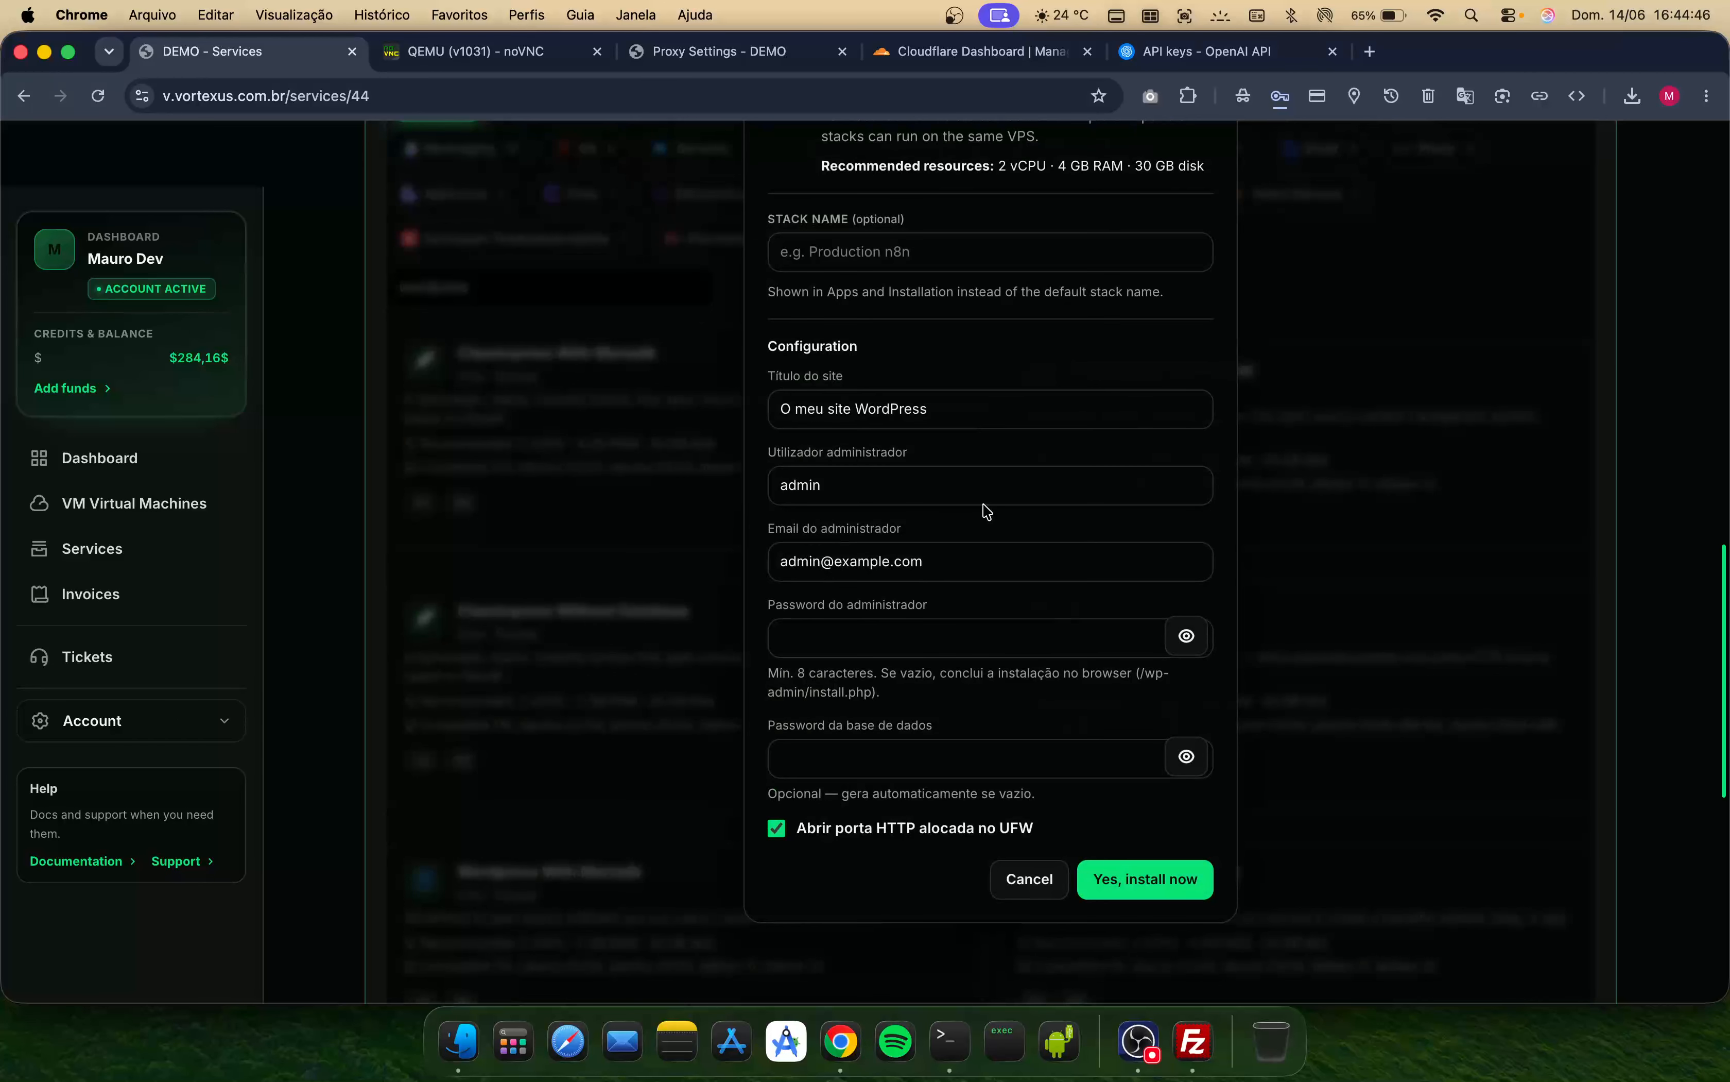
- Set the WordPress site title to Gashfix Dev
scroll(920, 373, "up", 2)
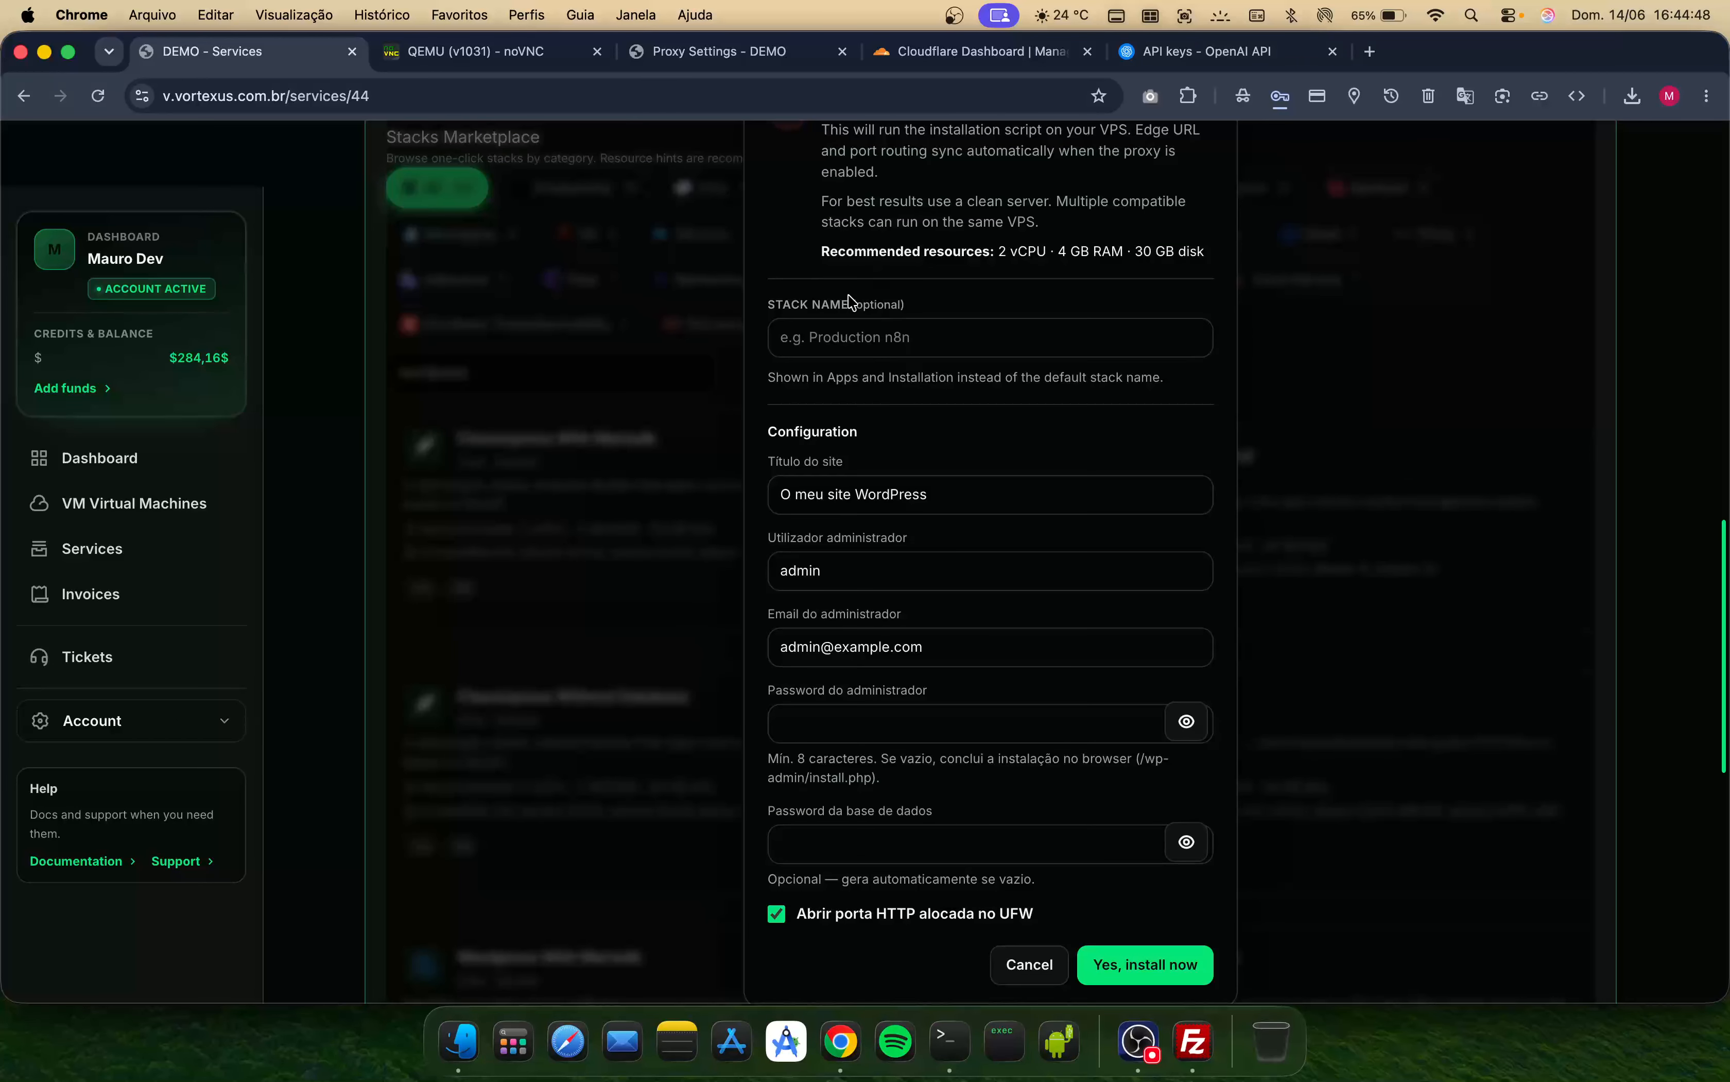
double_click(976, 497)
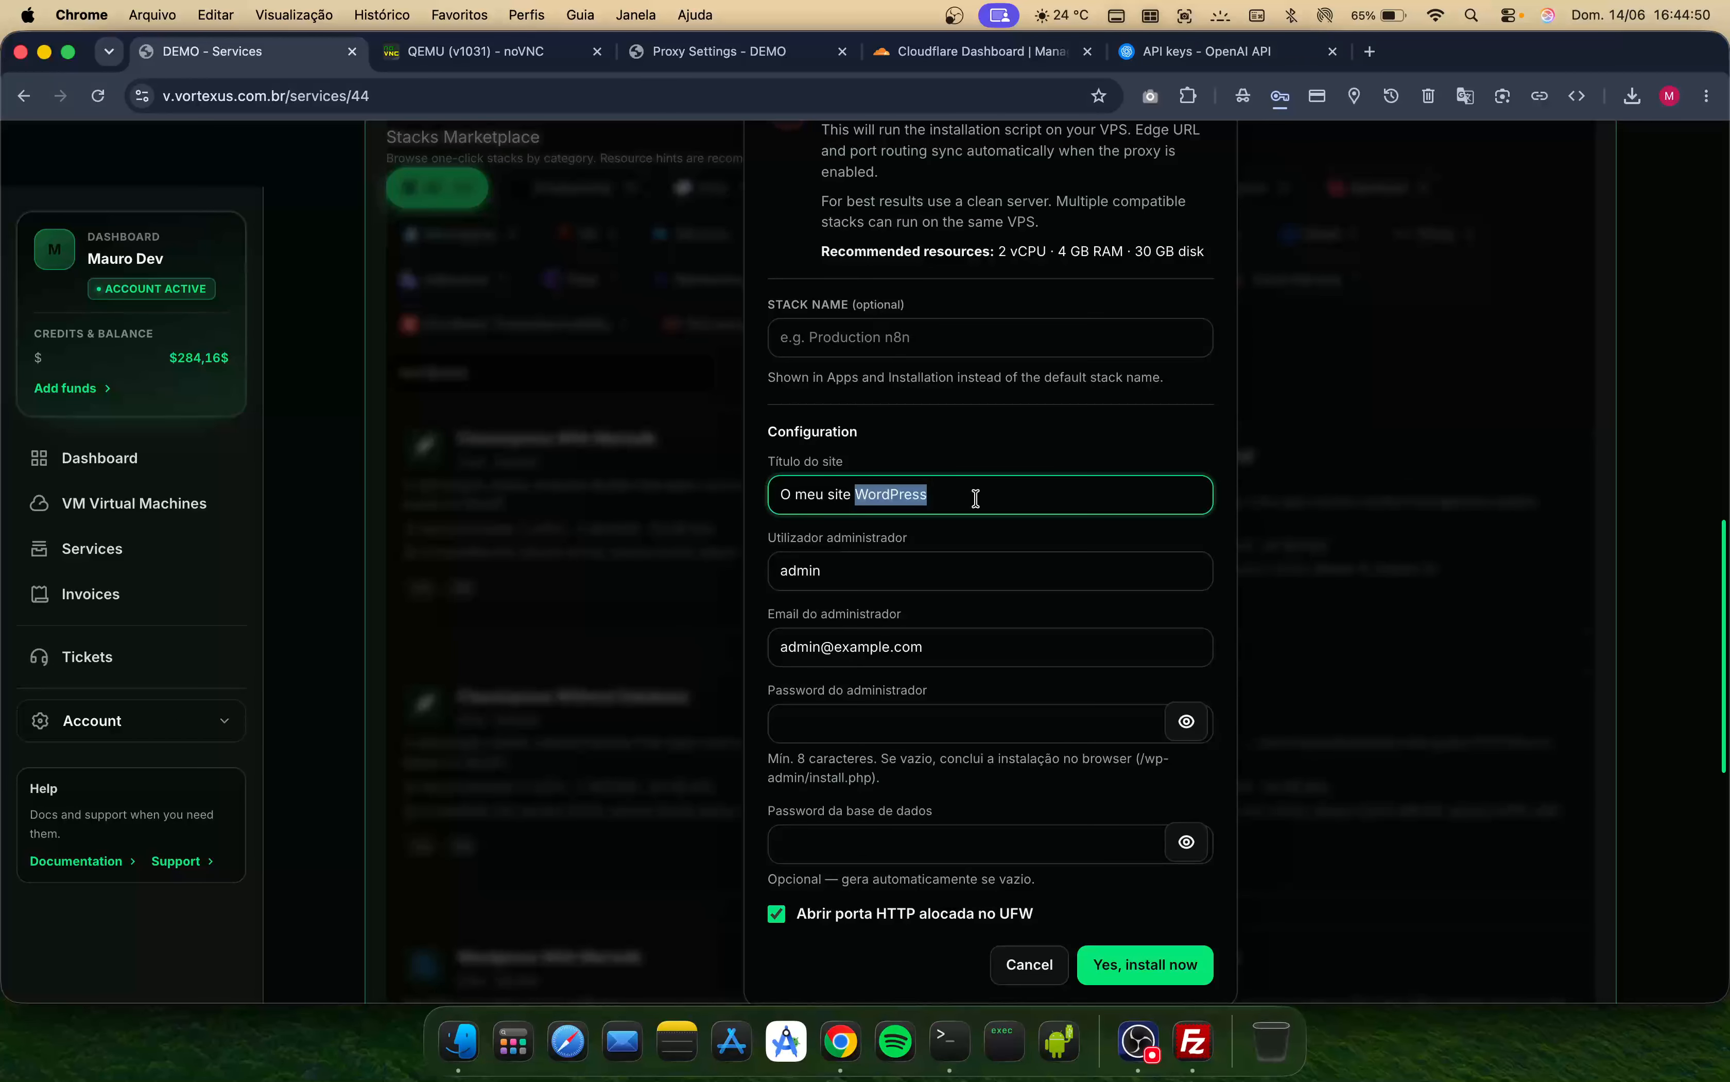
triple_click(976, 497)
key("Caps_Lock")
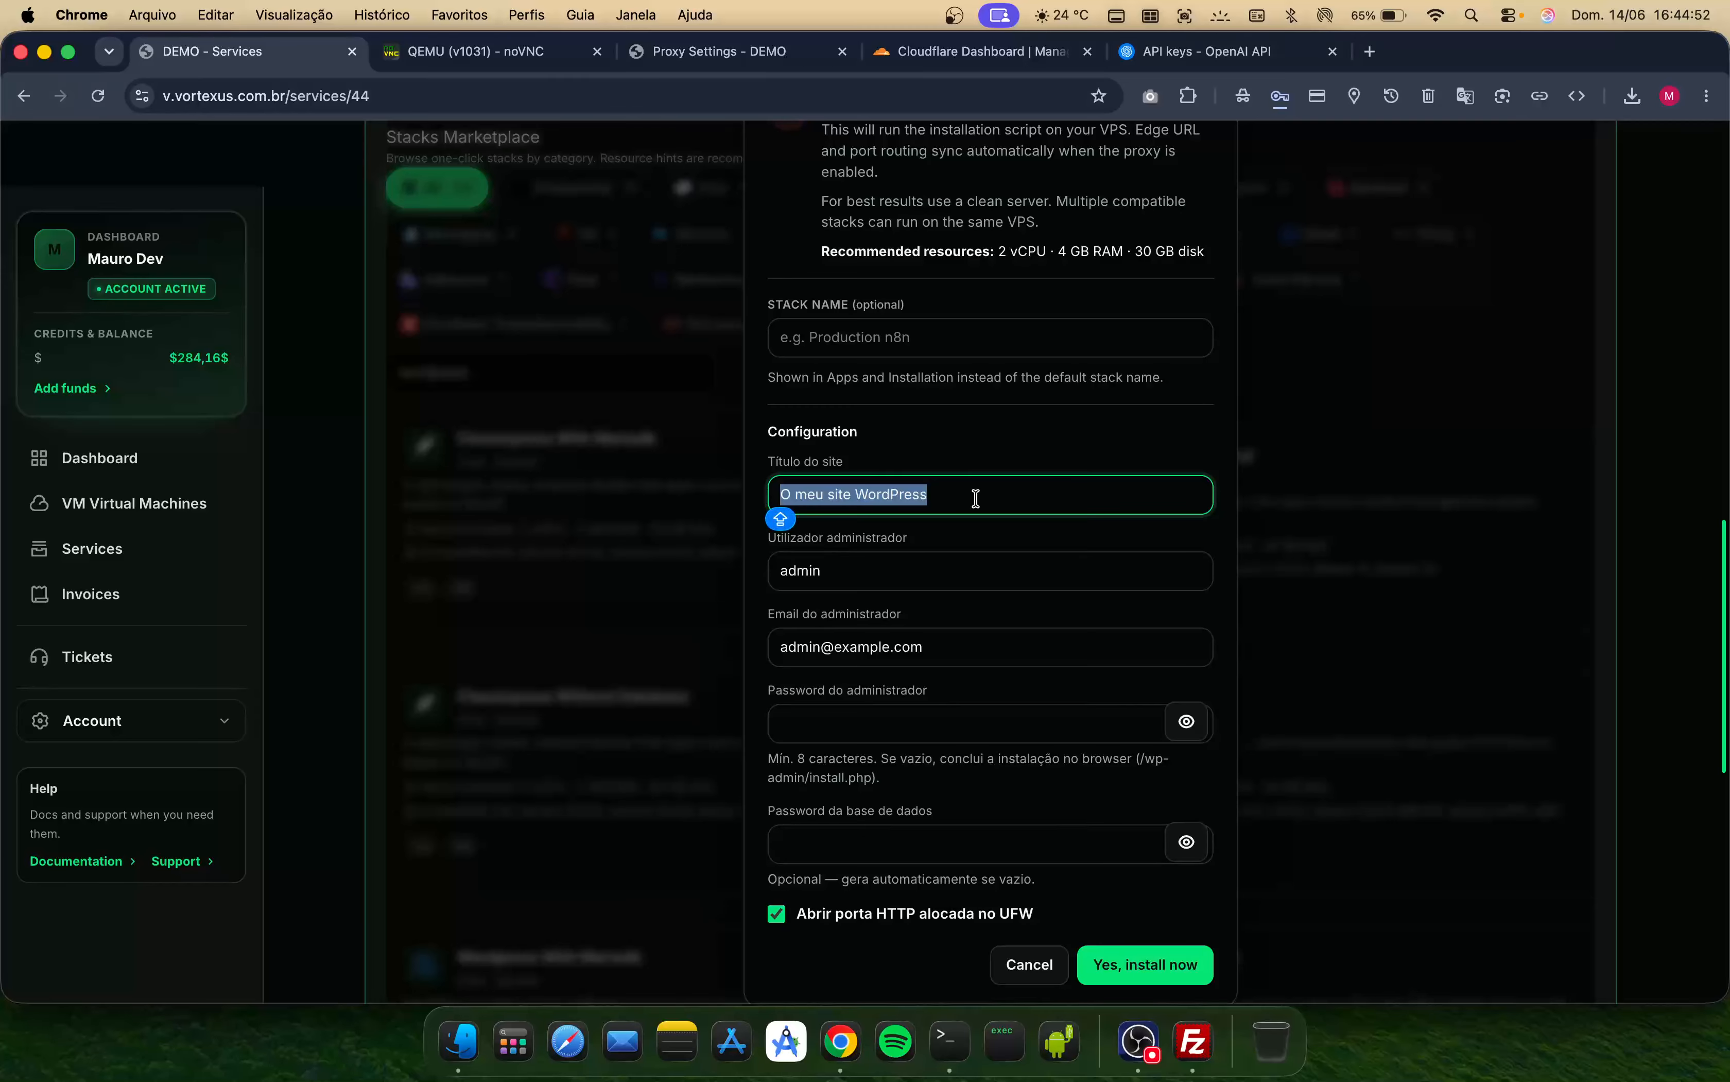
type("Gashfix")
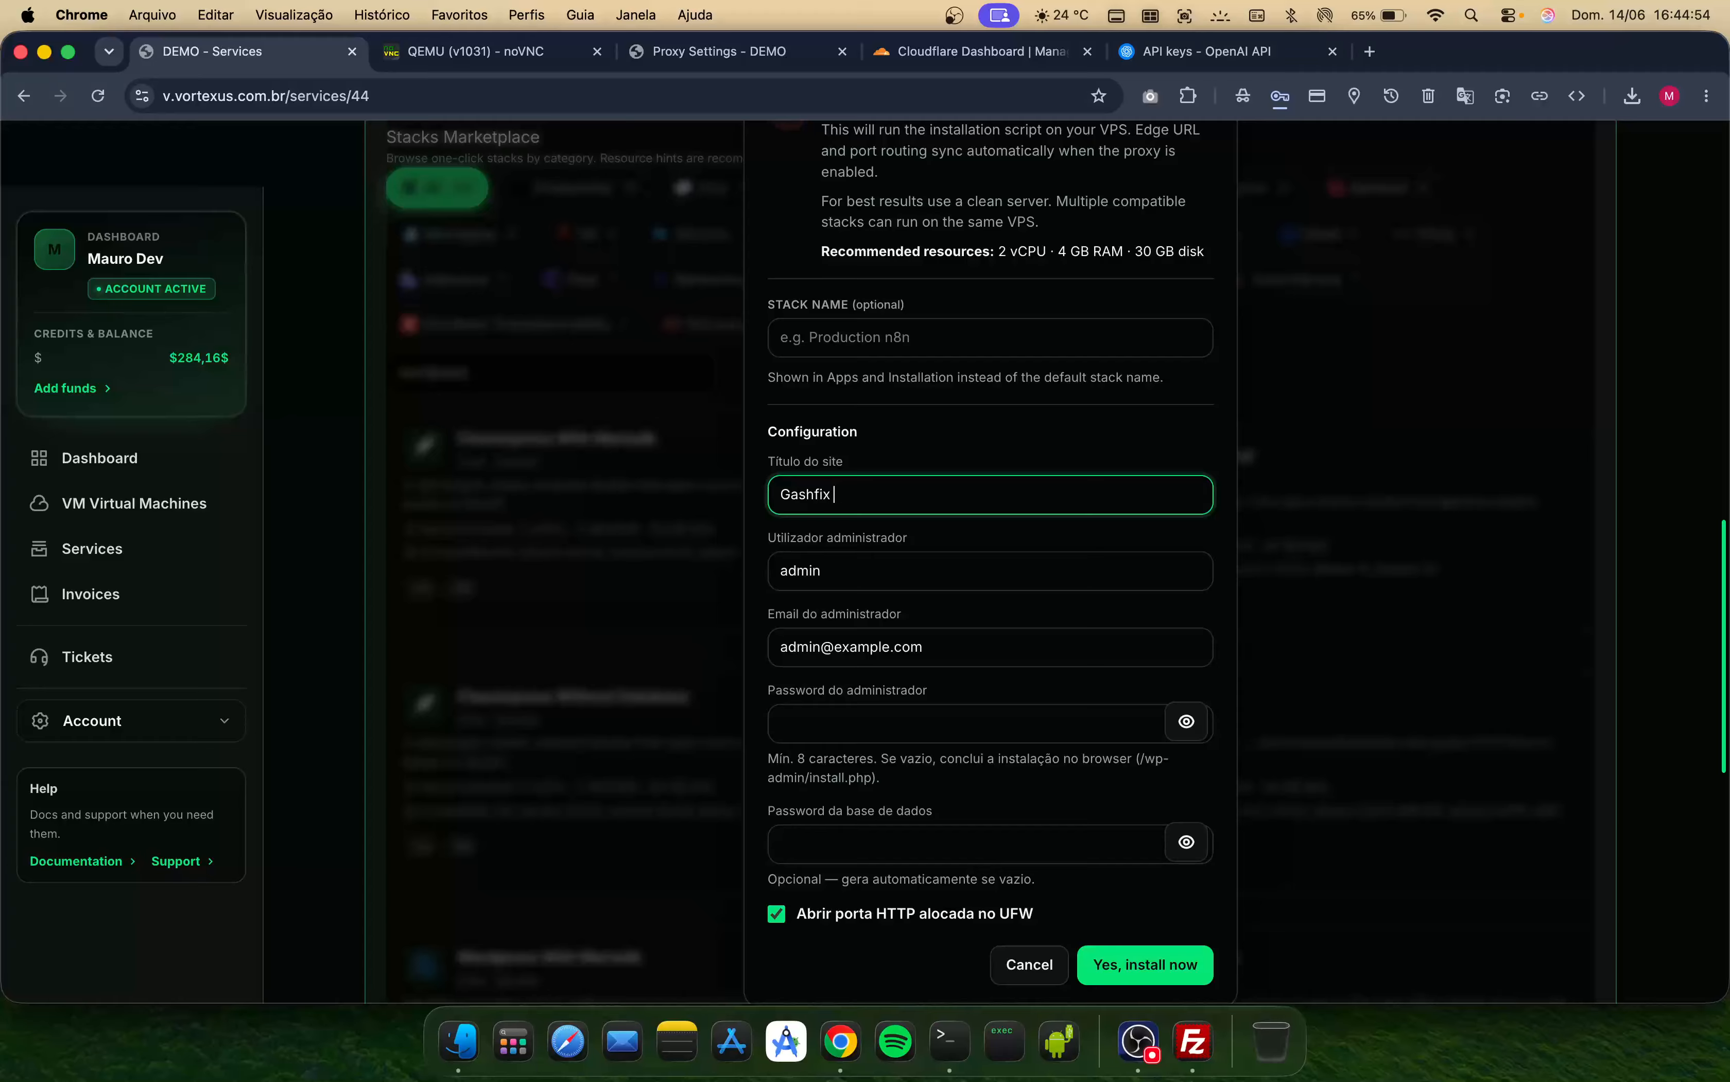
type(" Dev")
key("Tab")
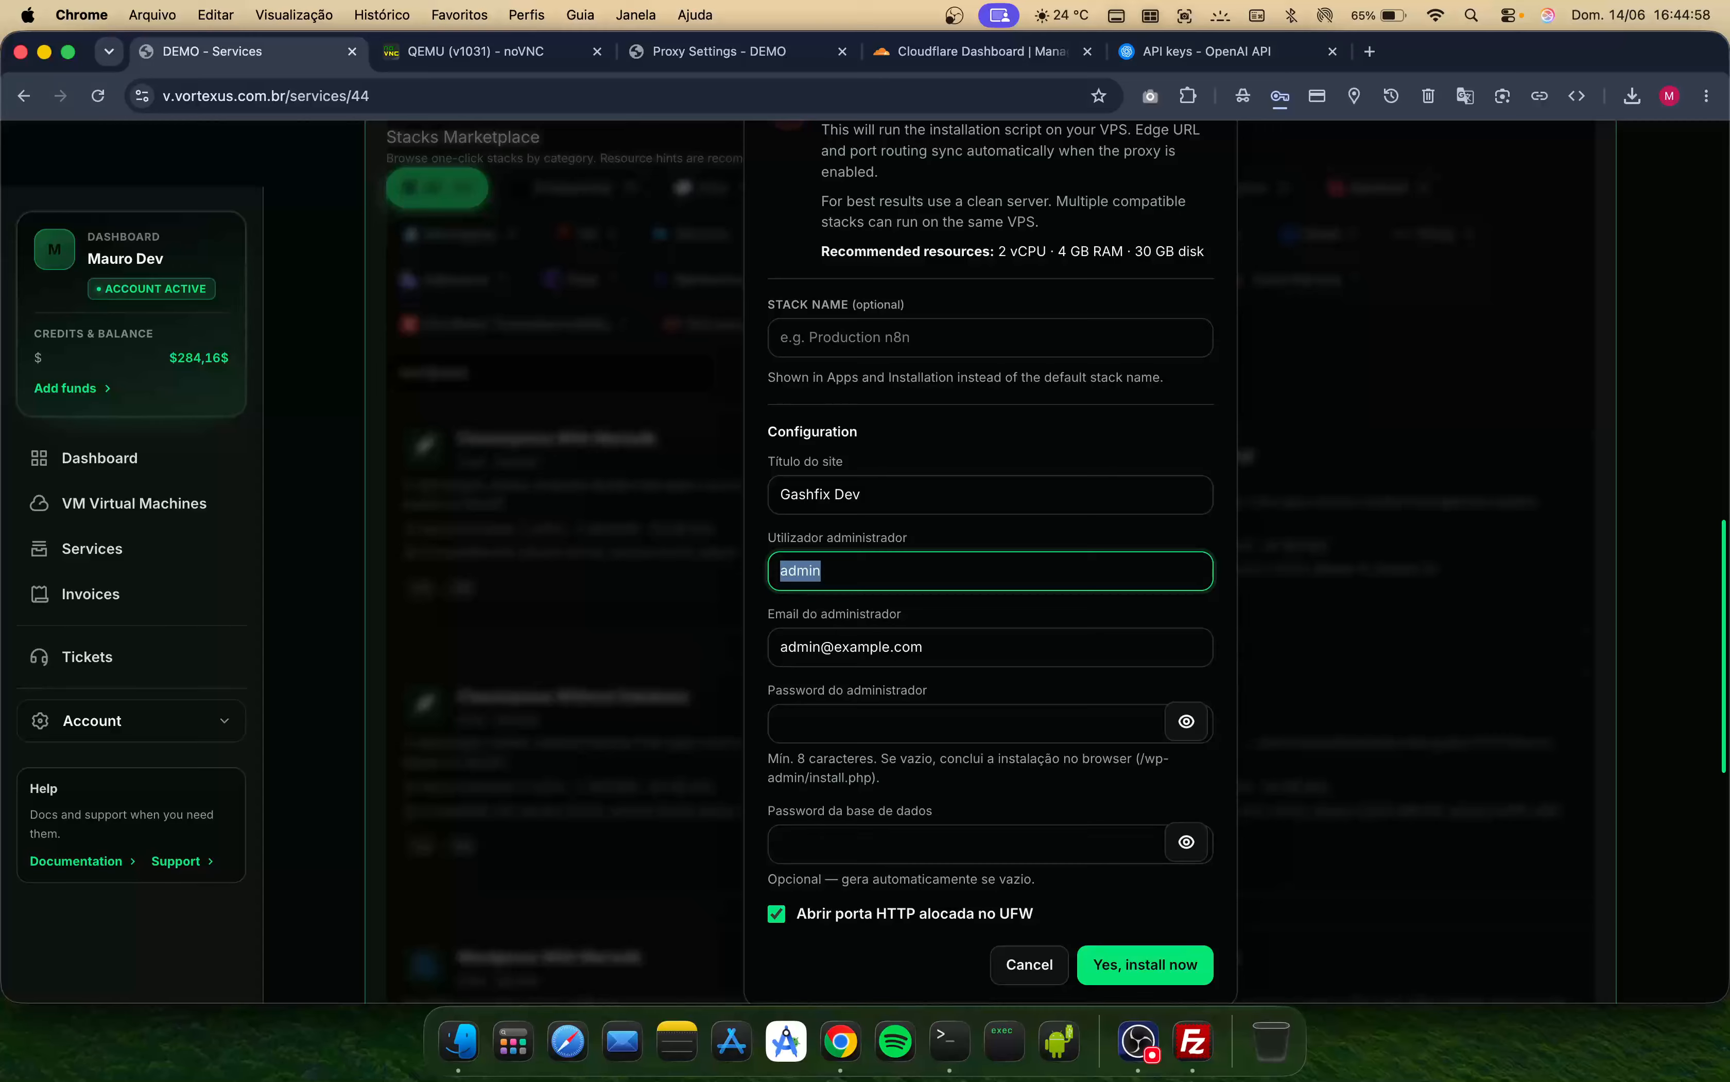
- Set the administrator username to gashfix and fill in the administrator's e-mail address
type("gashfix")
key("Tab")
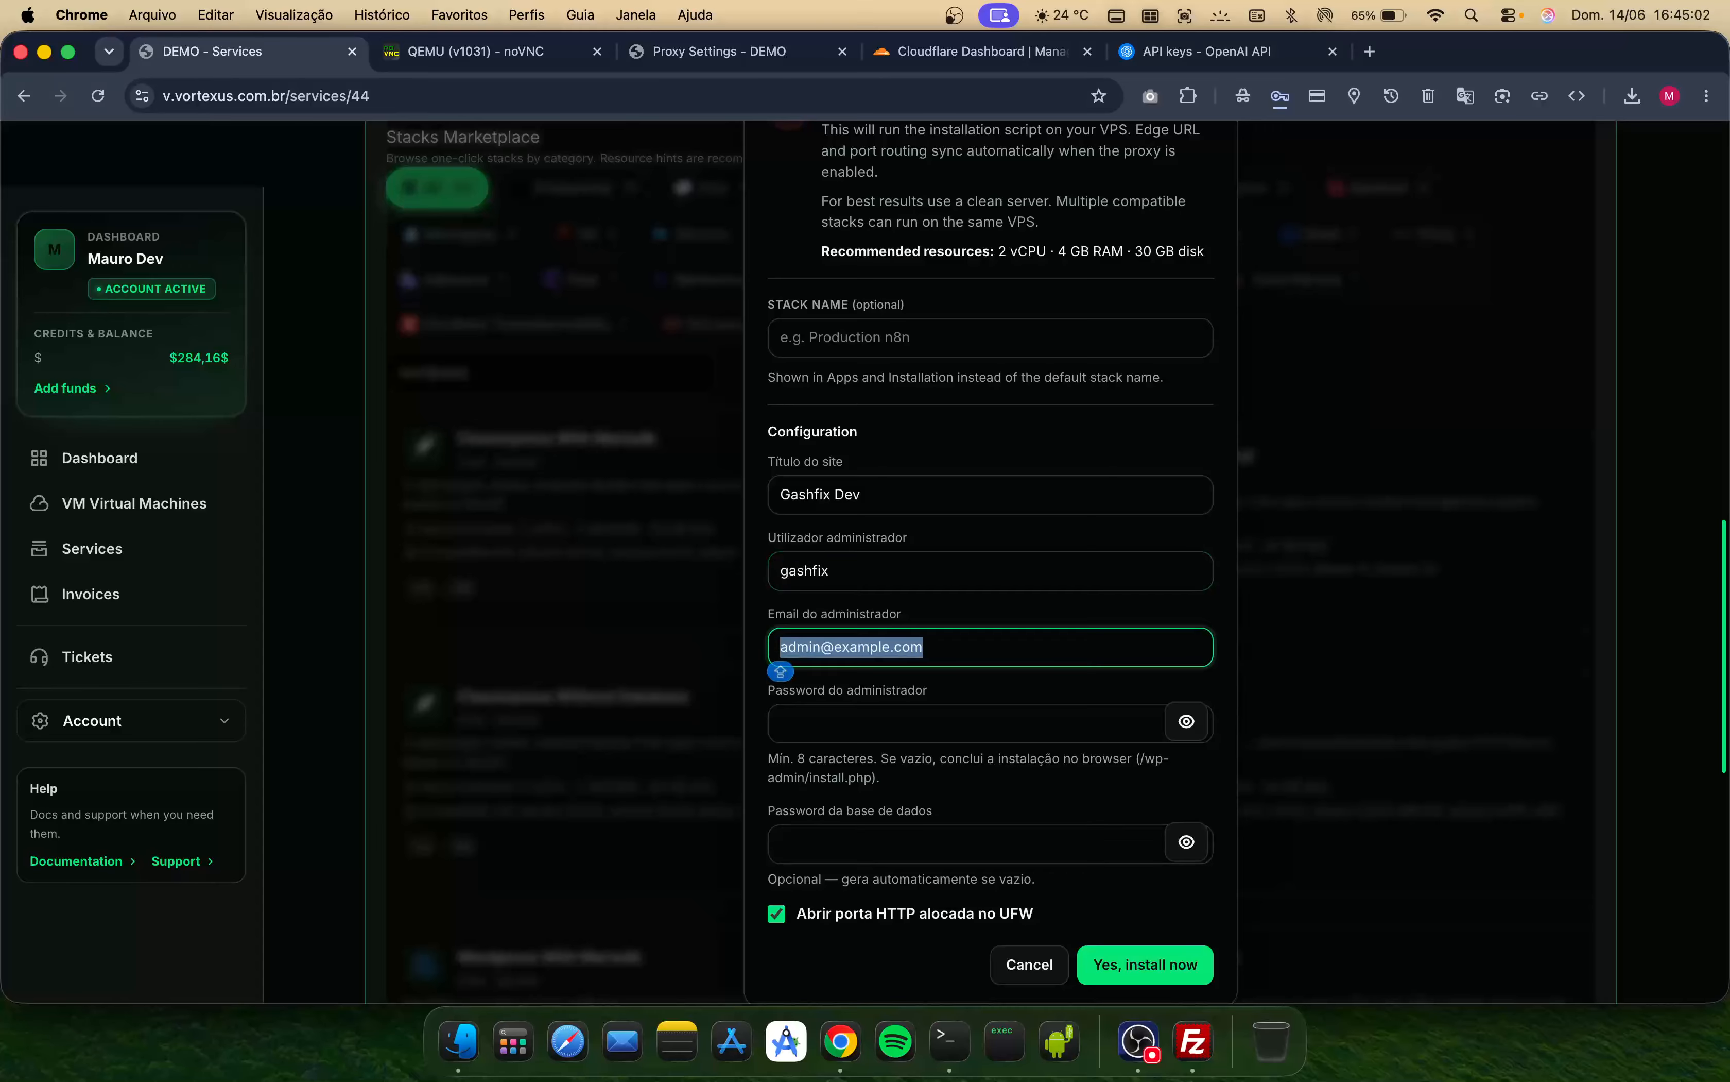
key("Caps_Lock")
key("BackSpace")
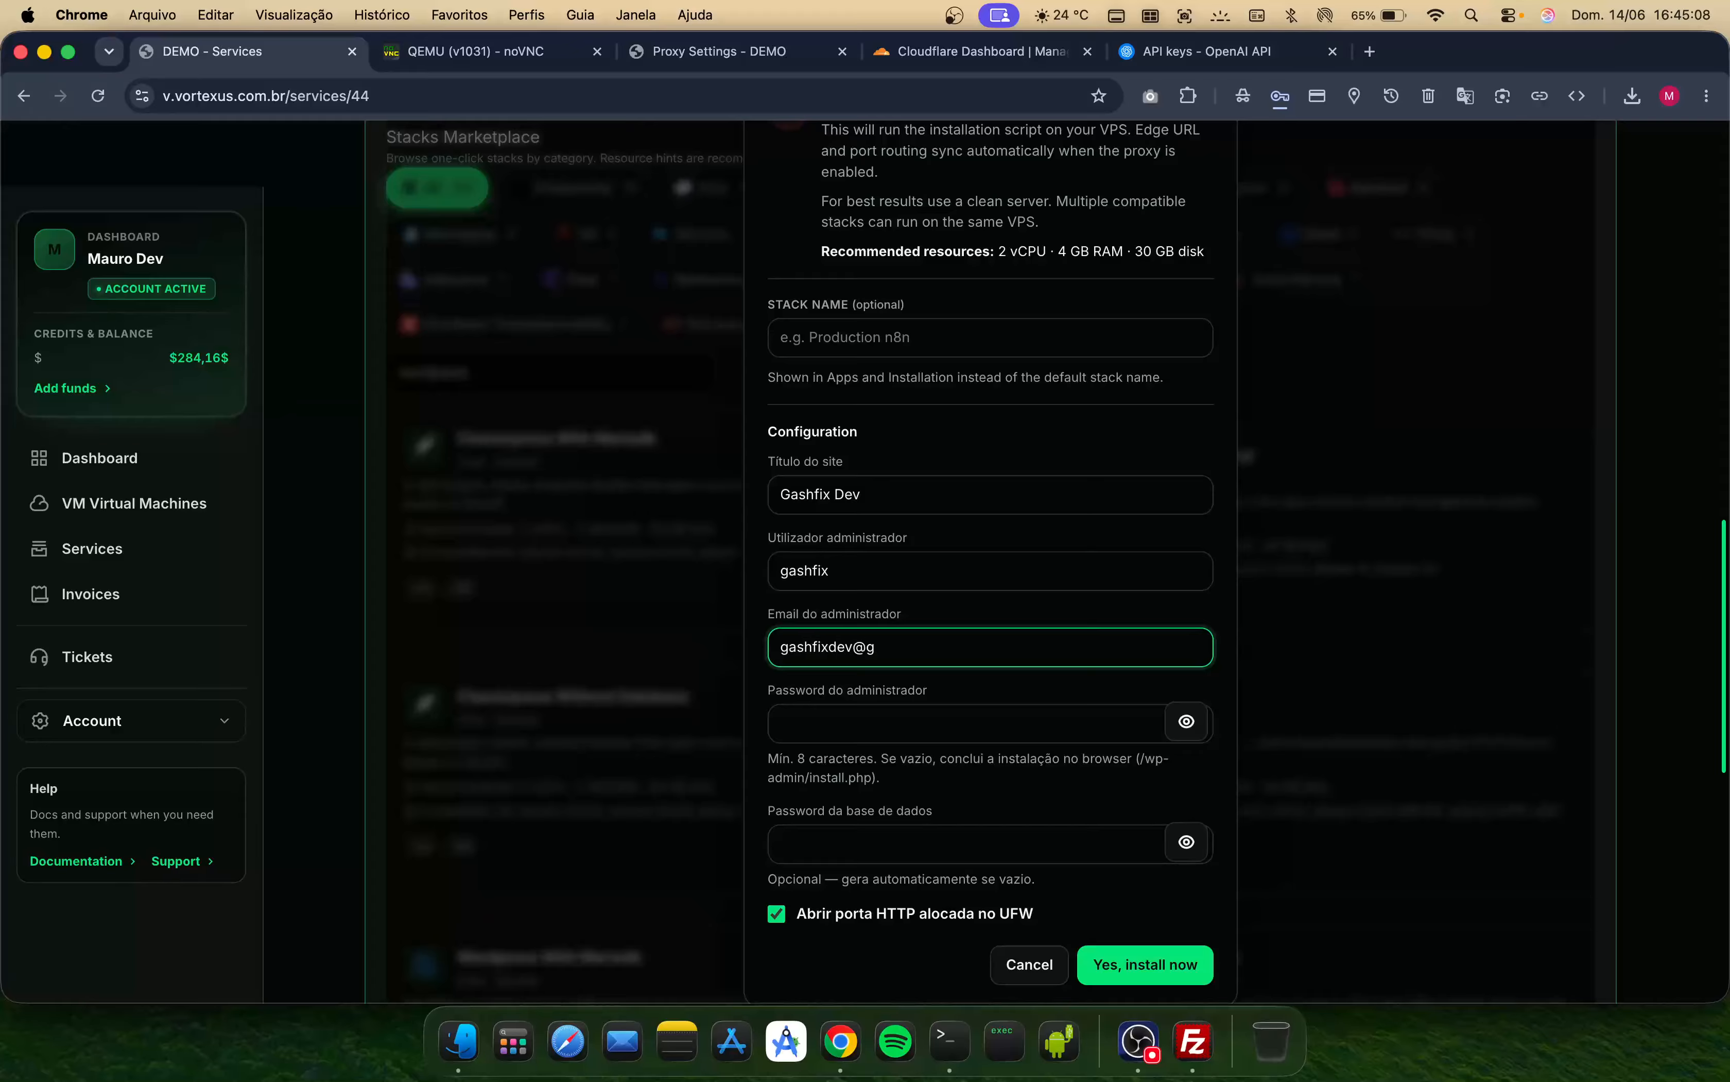
type(".com")
key("Tab")
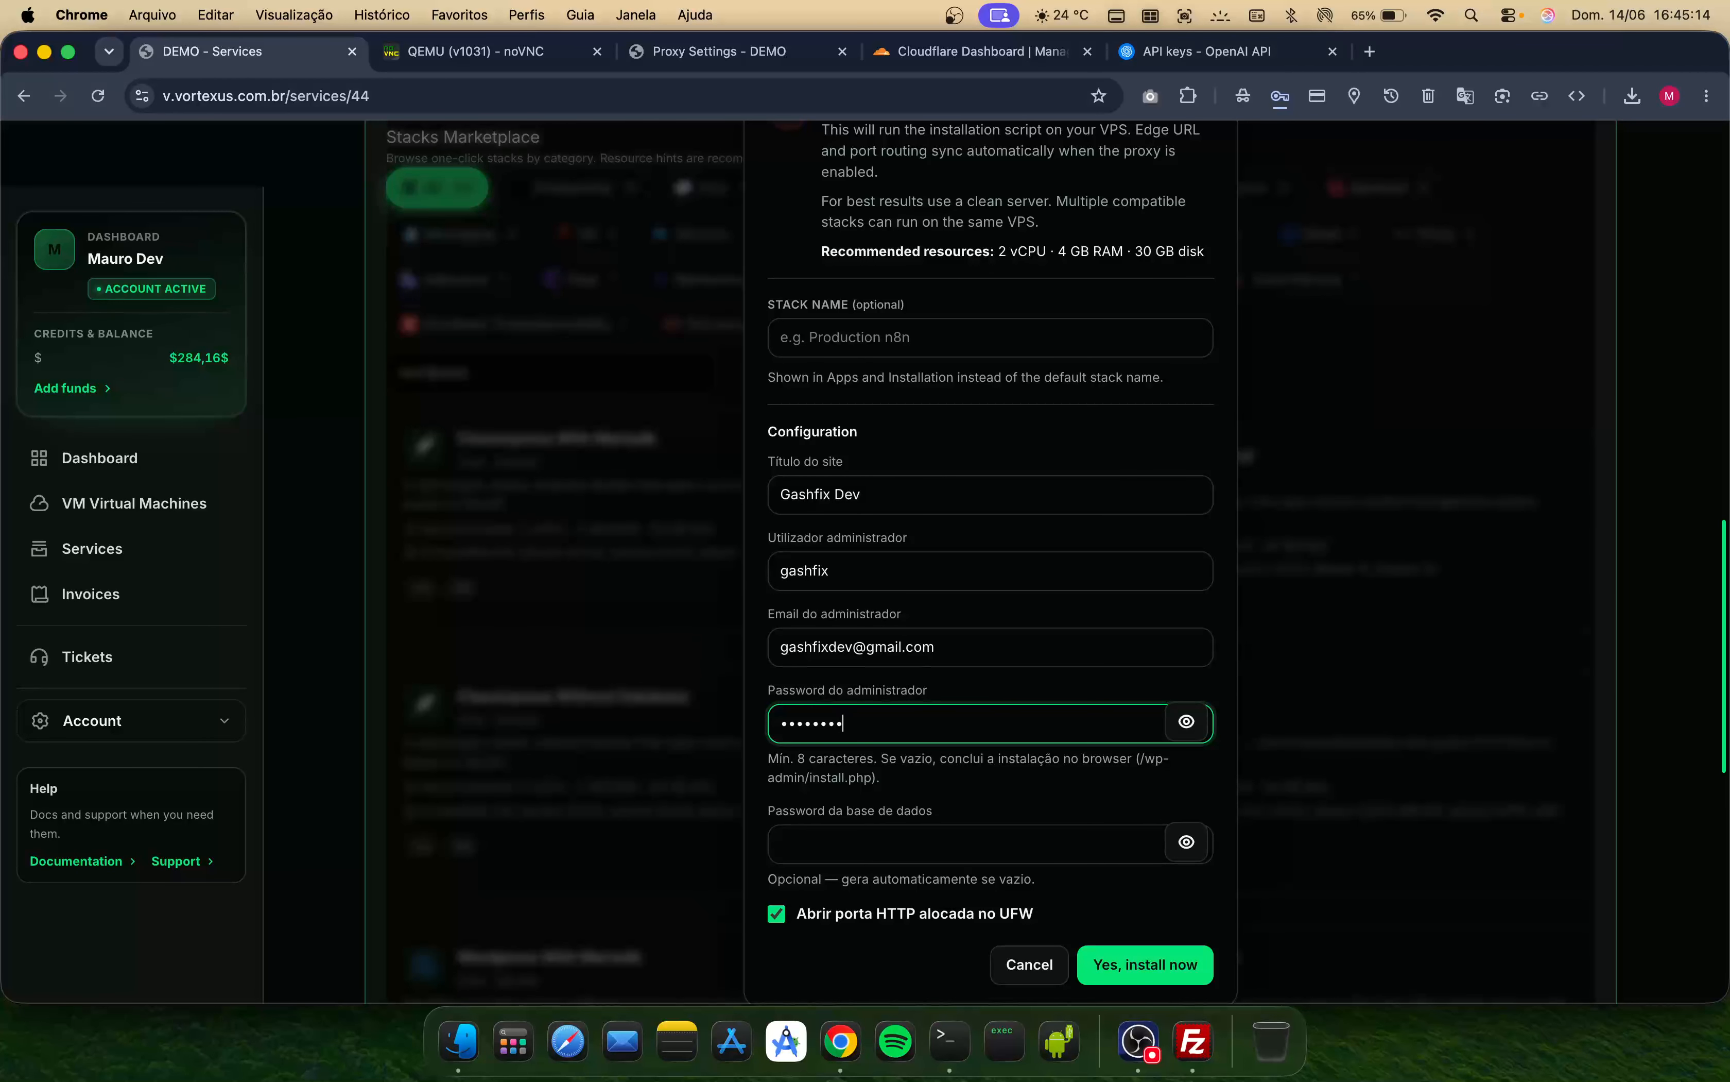
- Clear the administrator password field and confirm the WordPress installation
key("super+q")
key("BackSpace")
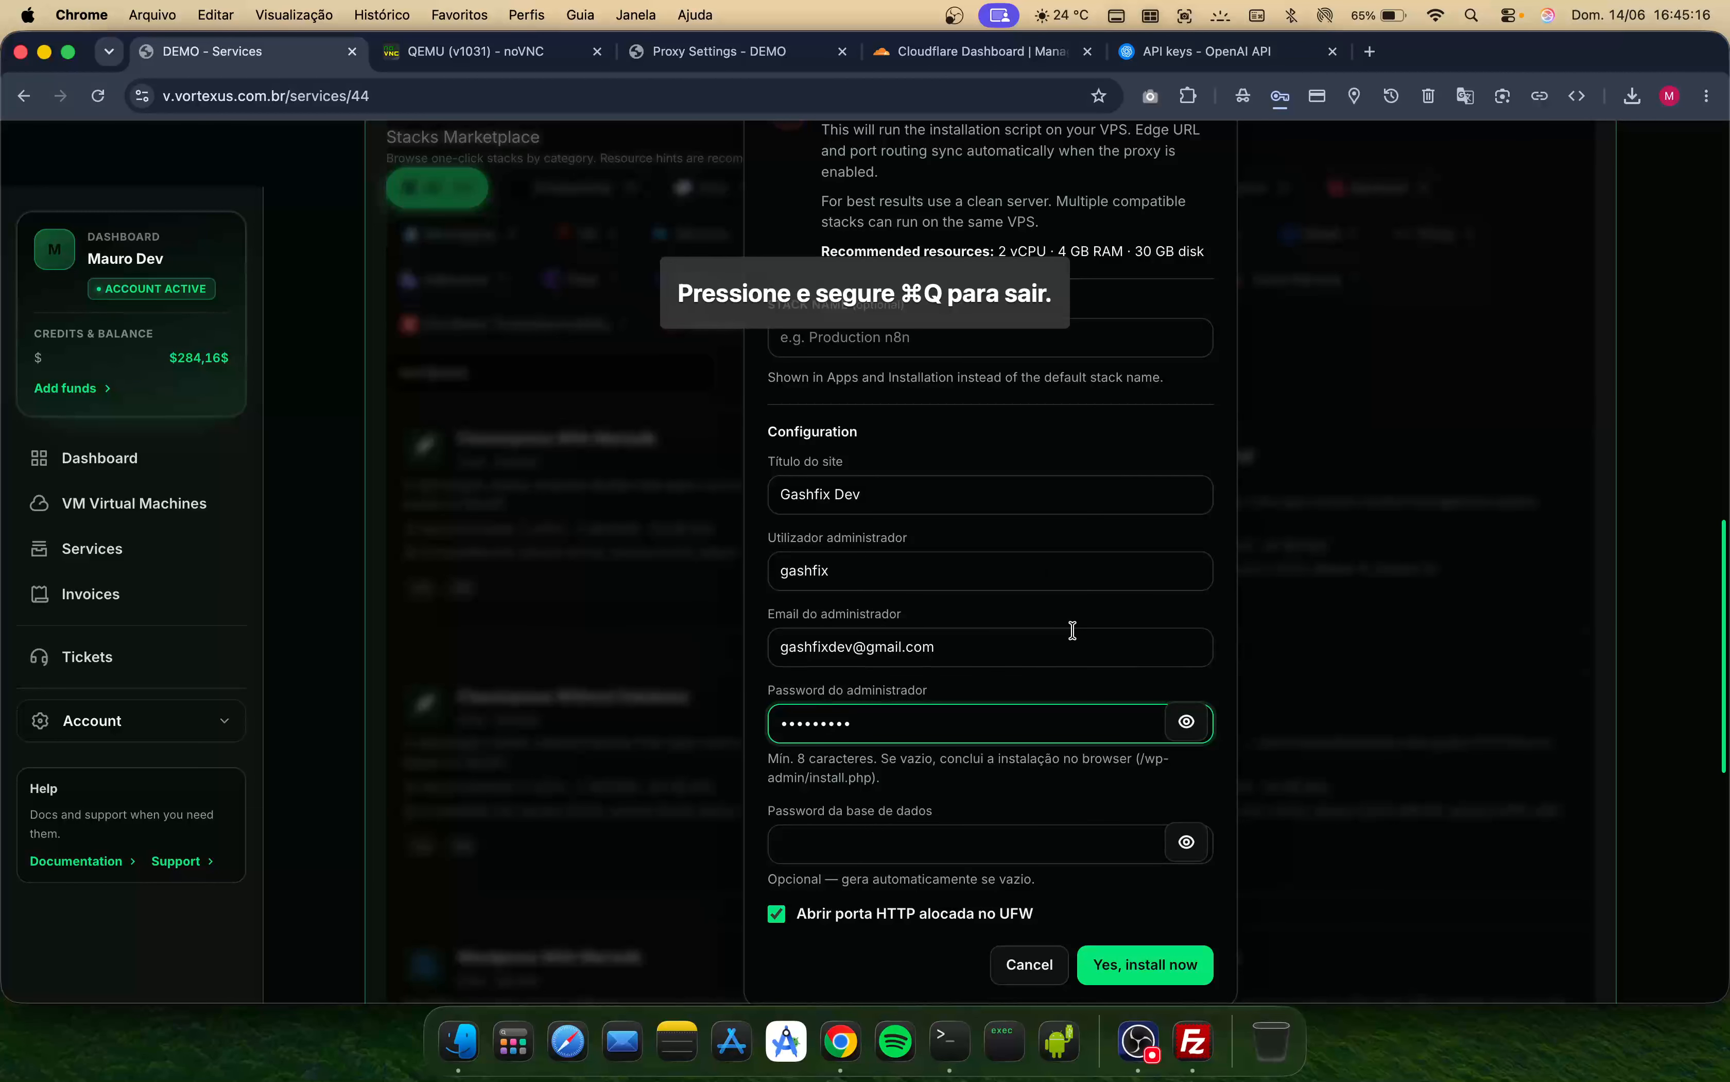
key("super+a")
key("Left")
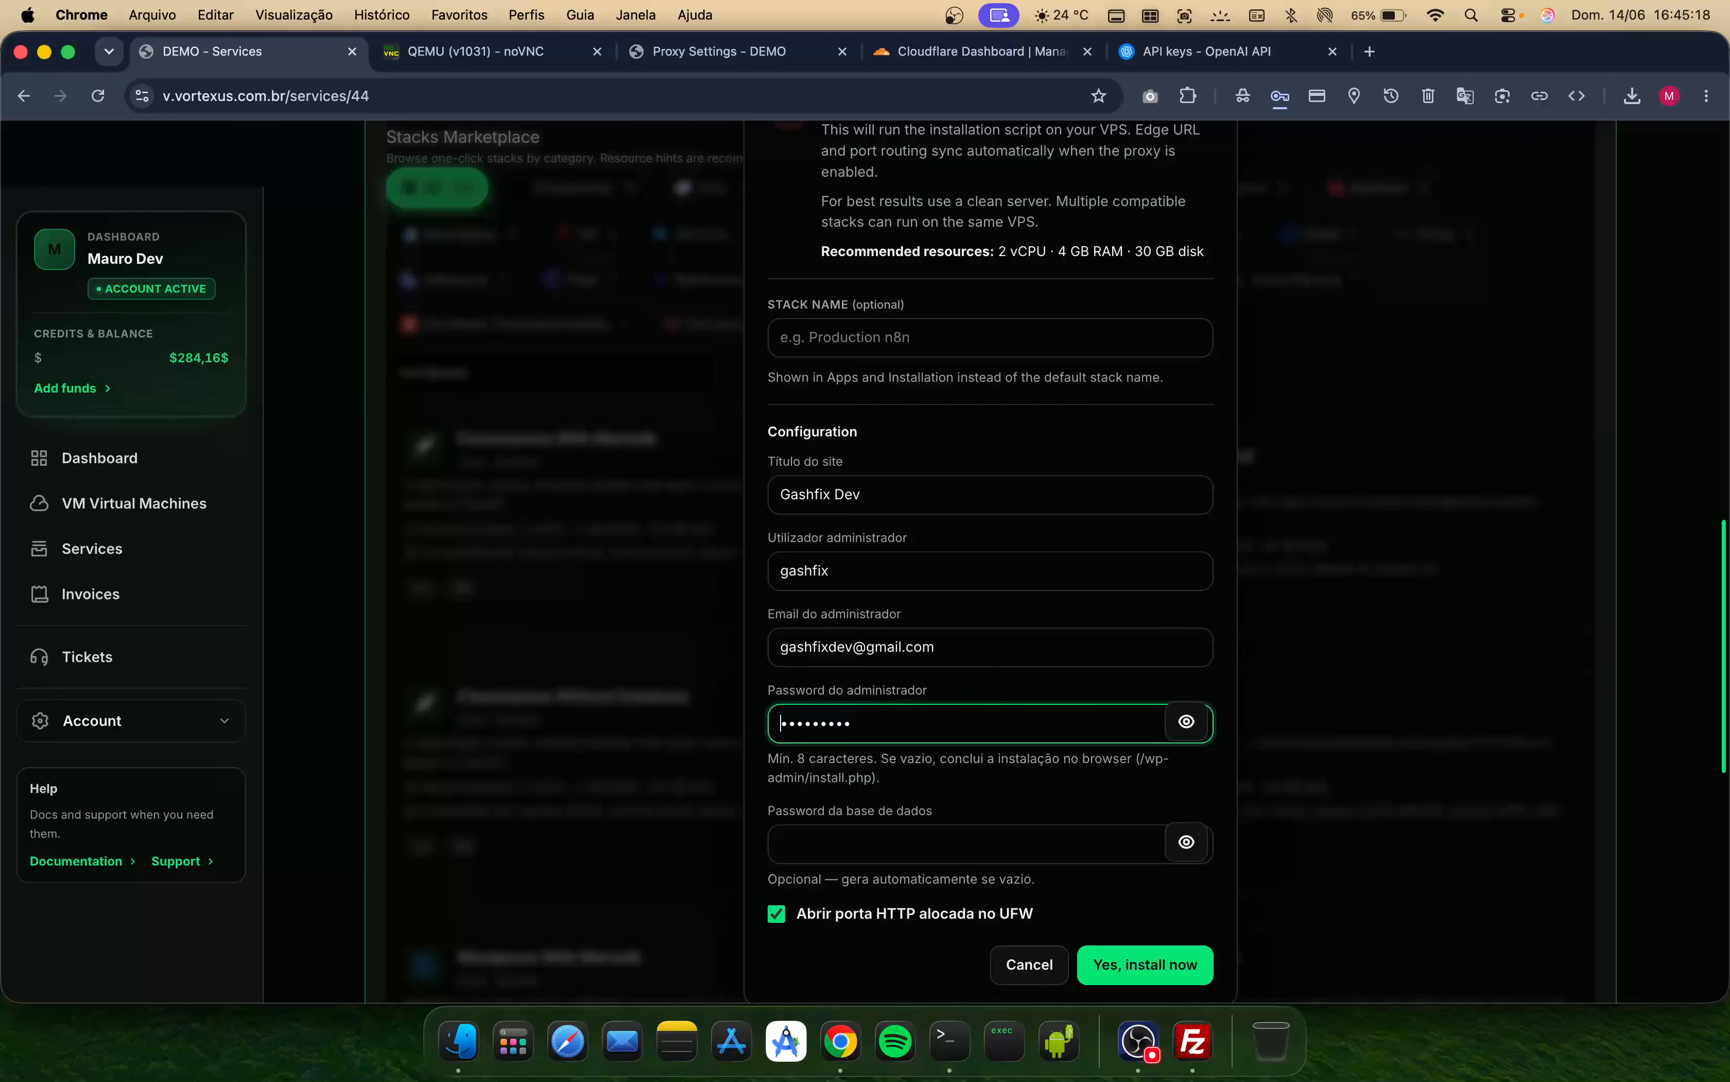
key("super+a")
key("BackSpace")
scroll(1067, 825, "down", 3)
left_click(1137, 858)
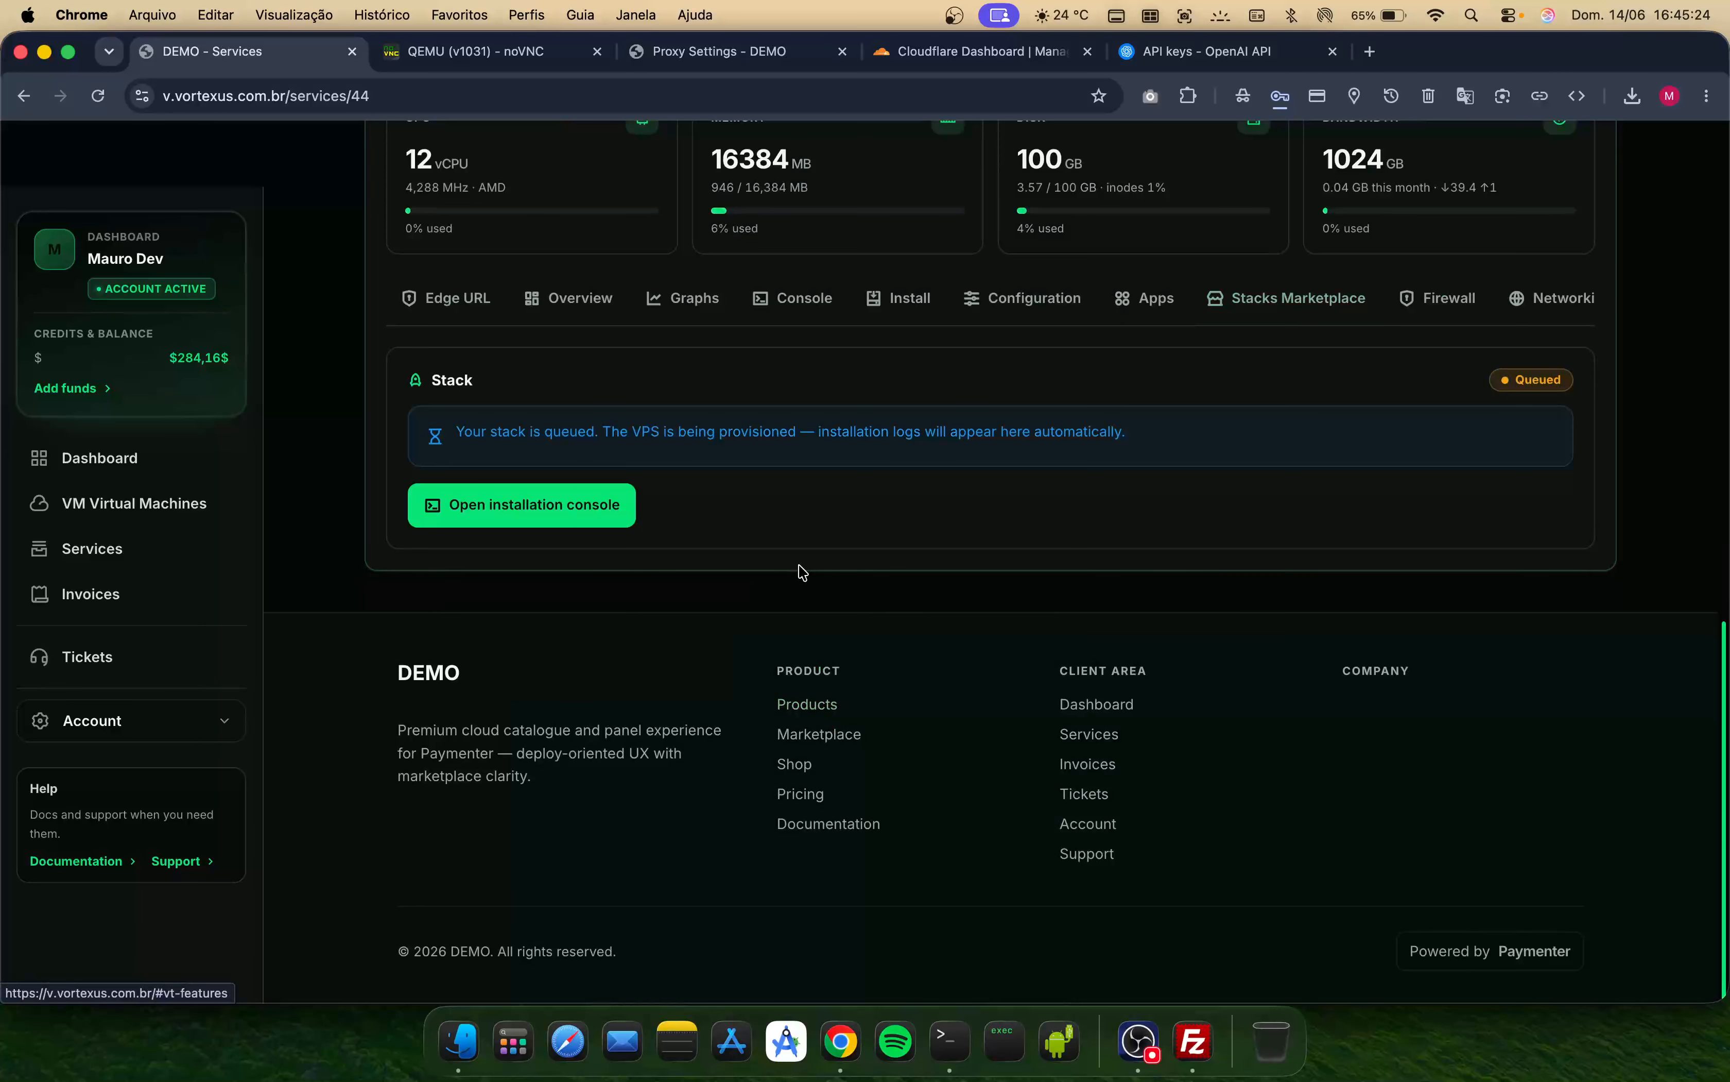
- Open the WordPress installation log panel and read its log entries
scroll(800, 573, "up", 3)
scroll(447, 521, "left", 2)
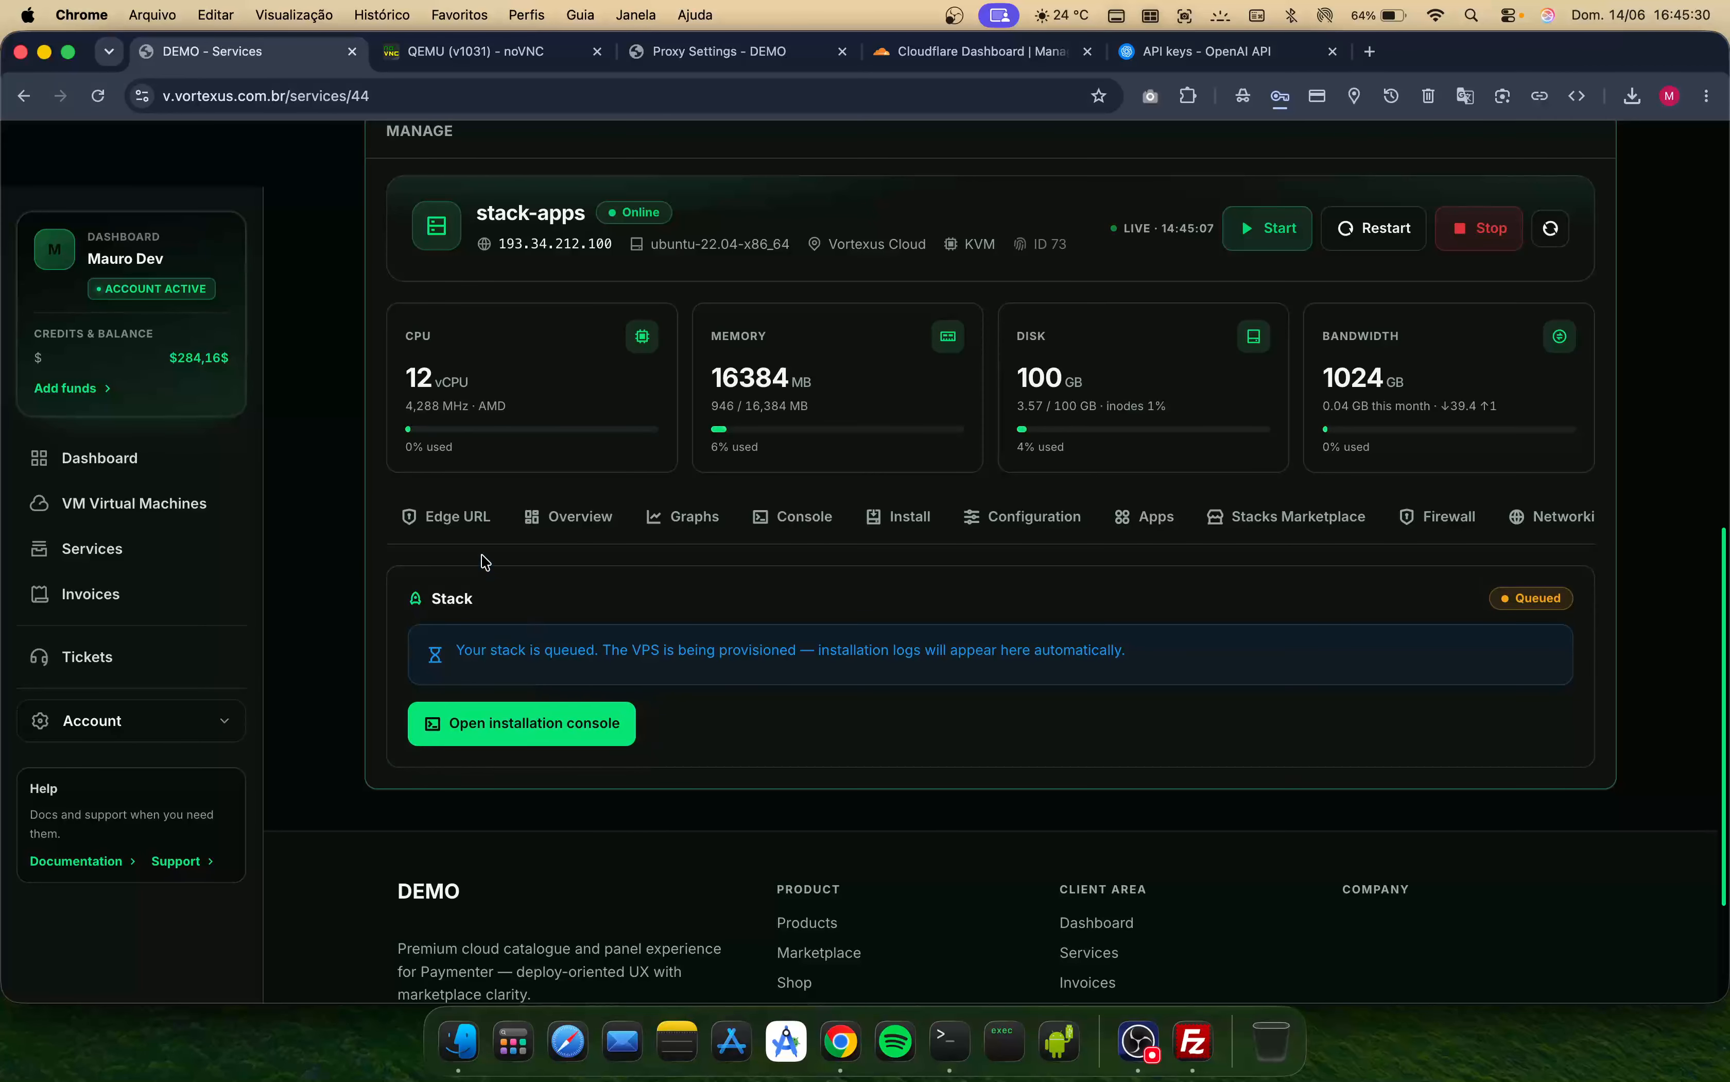
left_click(100, 96)
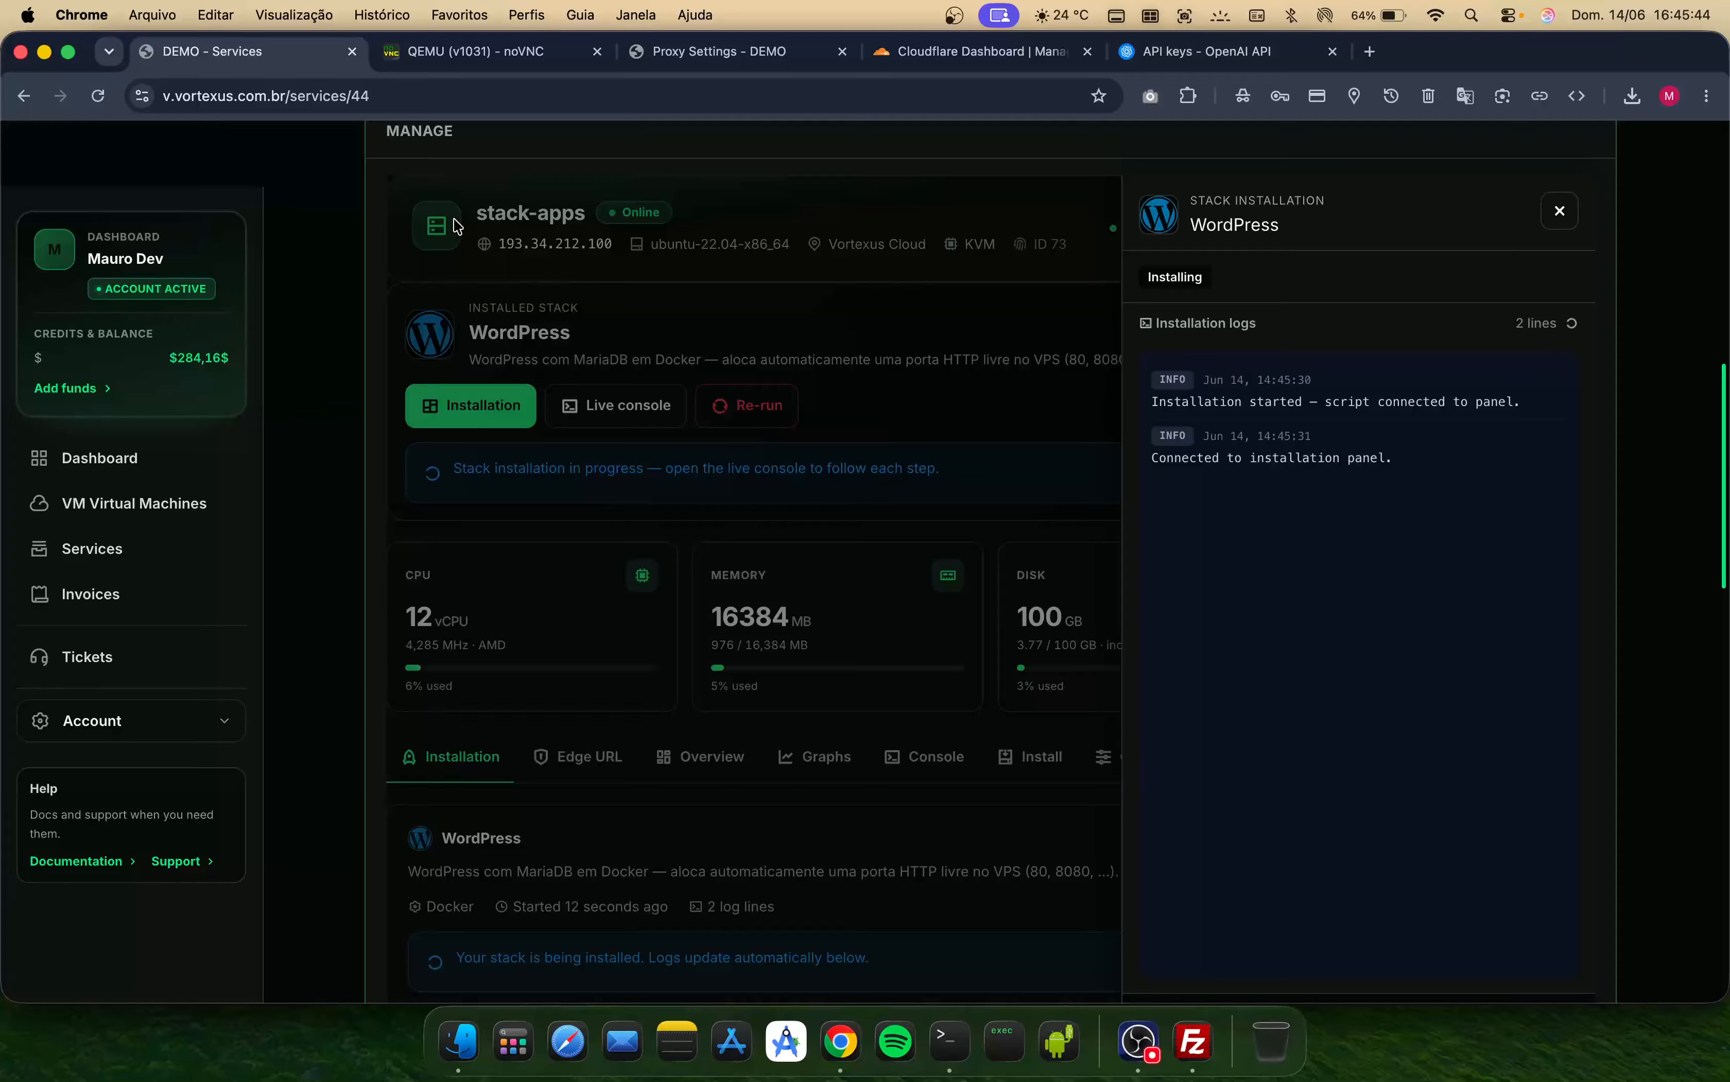
double_click(1185, 275)
double_click(1274, 464)
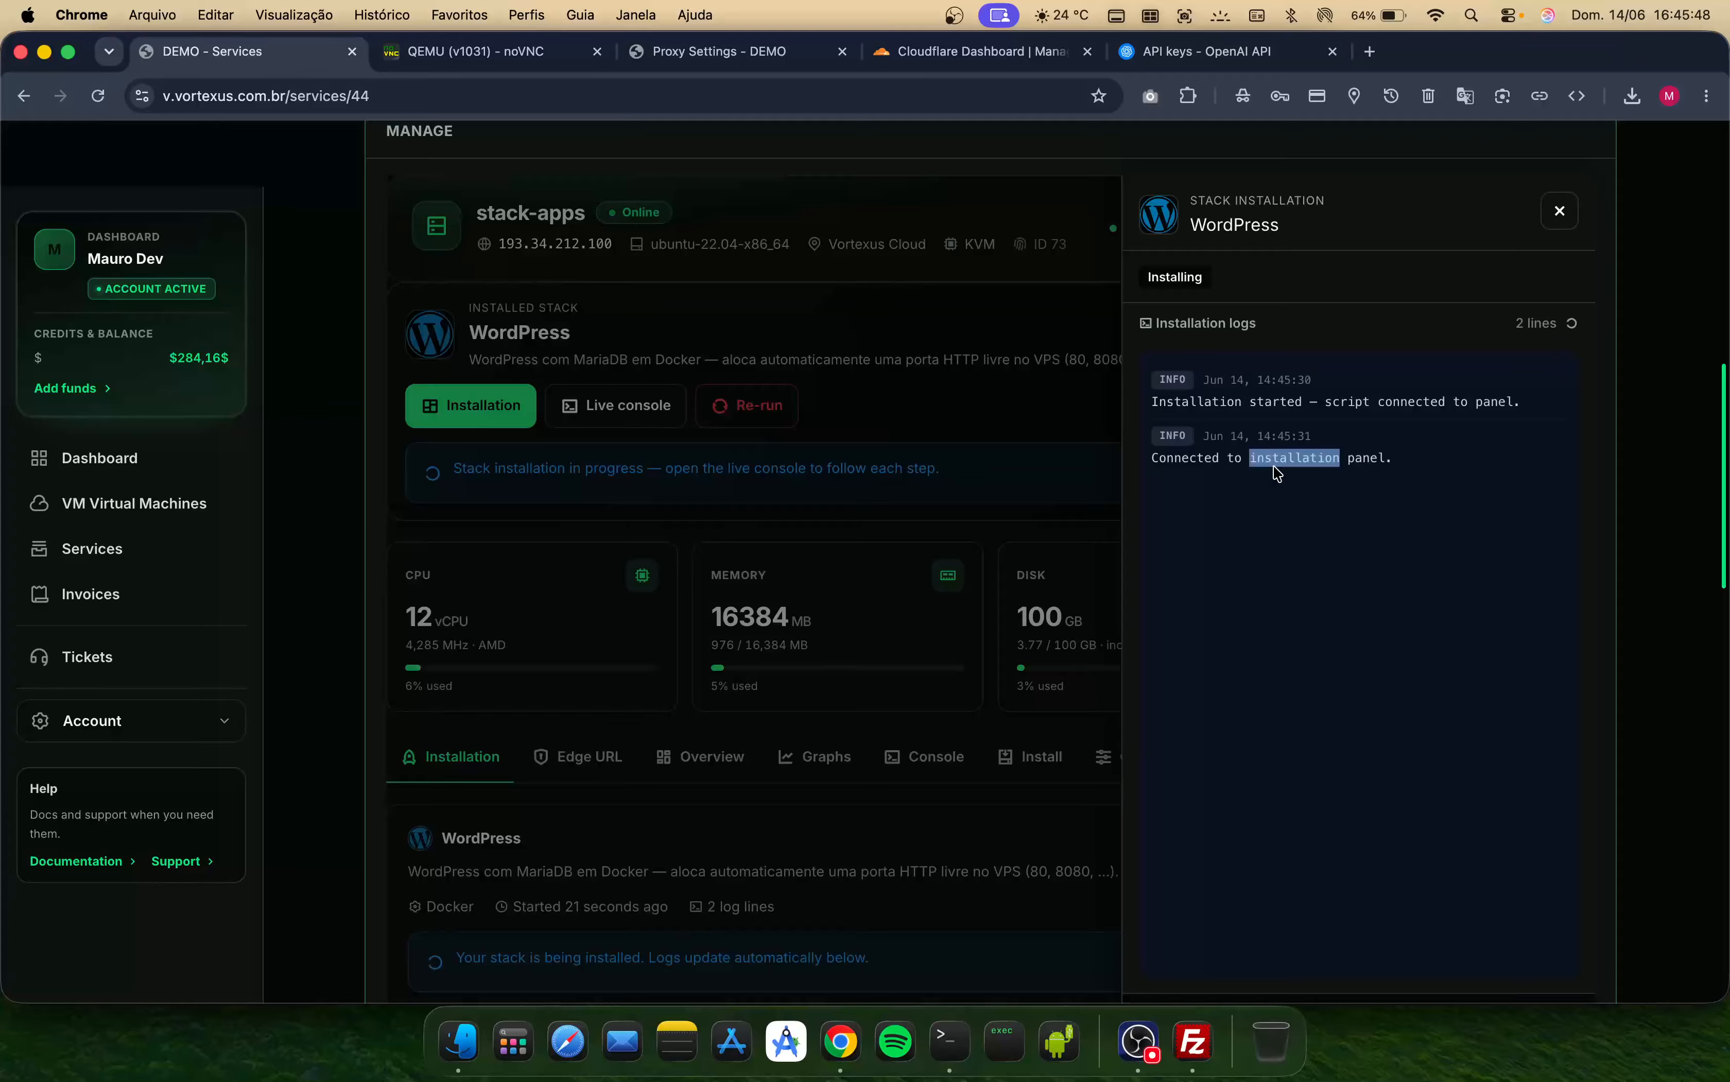
triple_click(1277, 464)
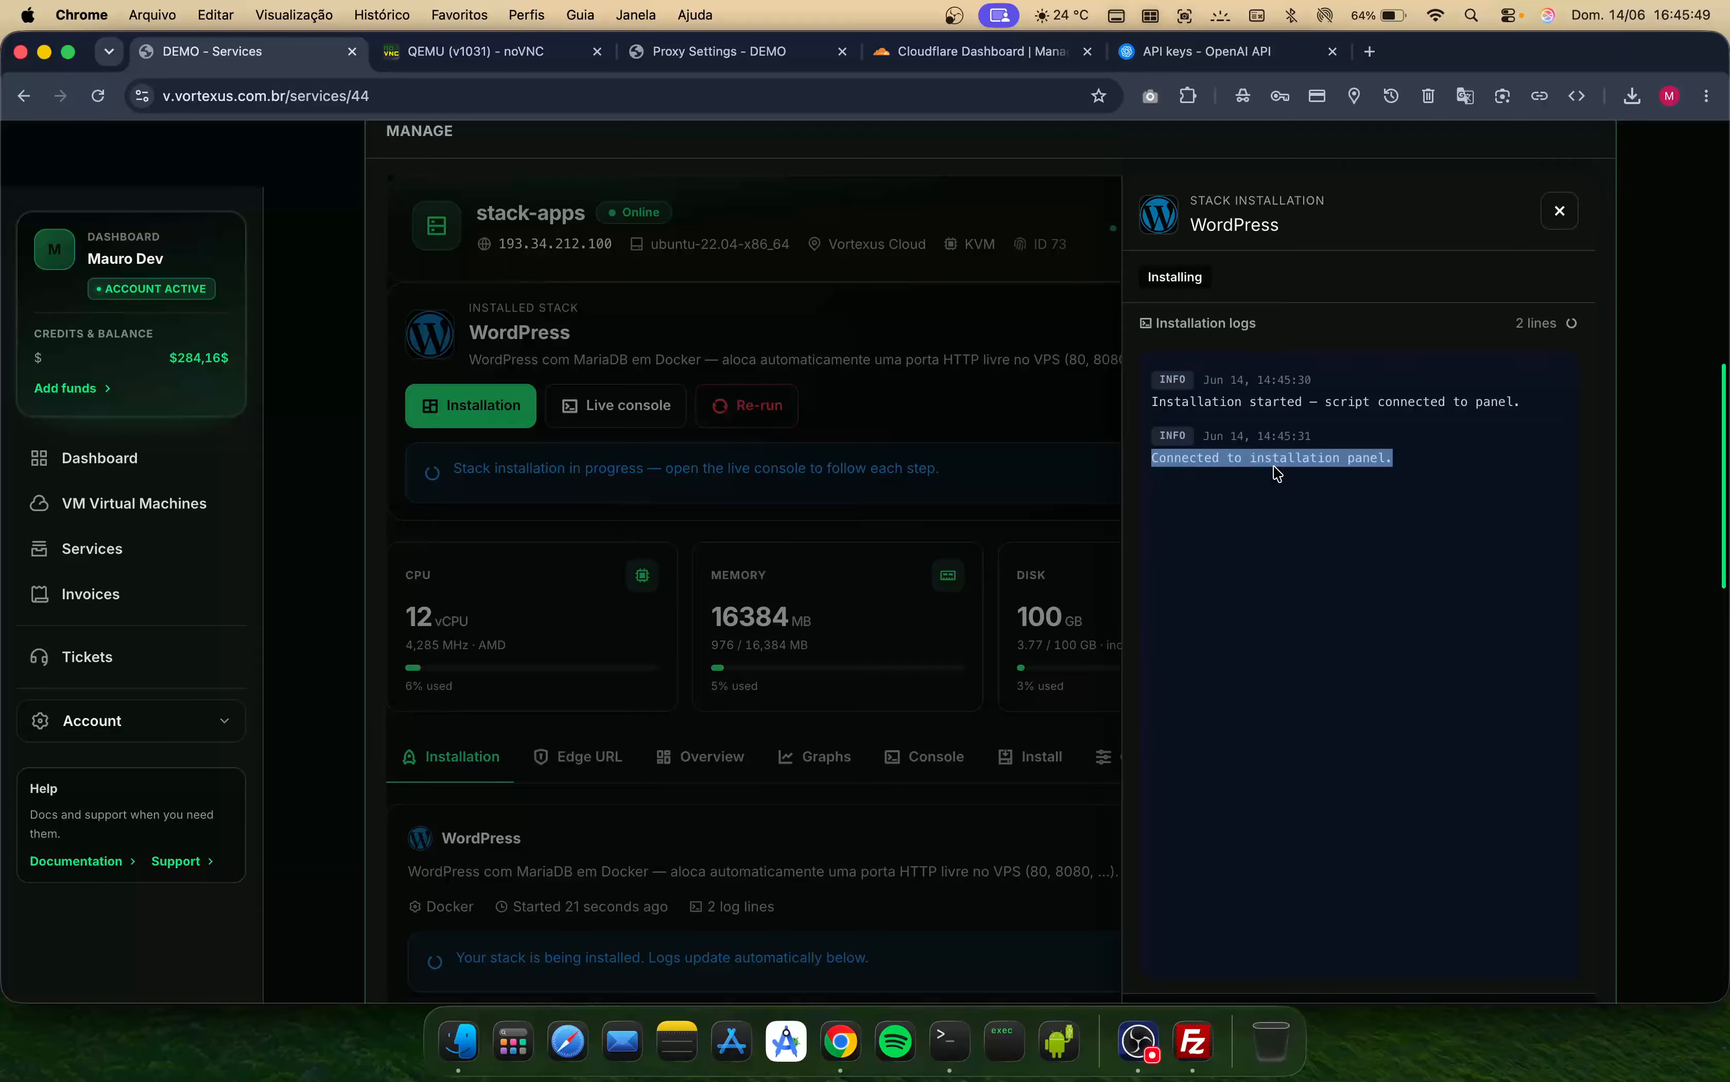
left_click(1189, 277)
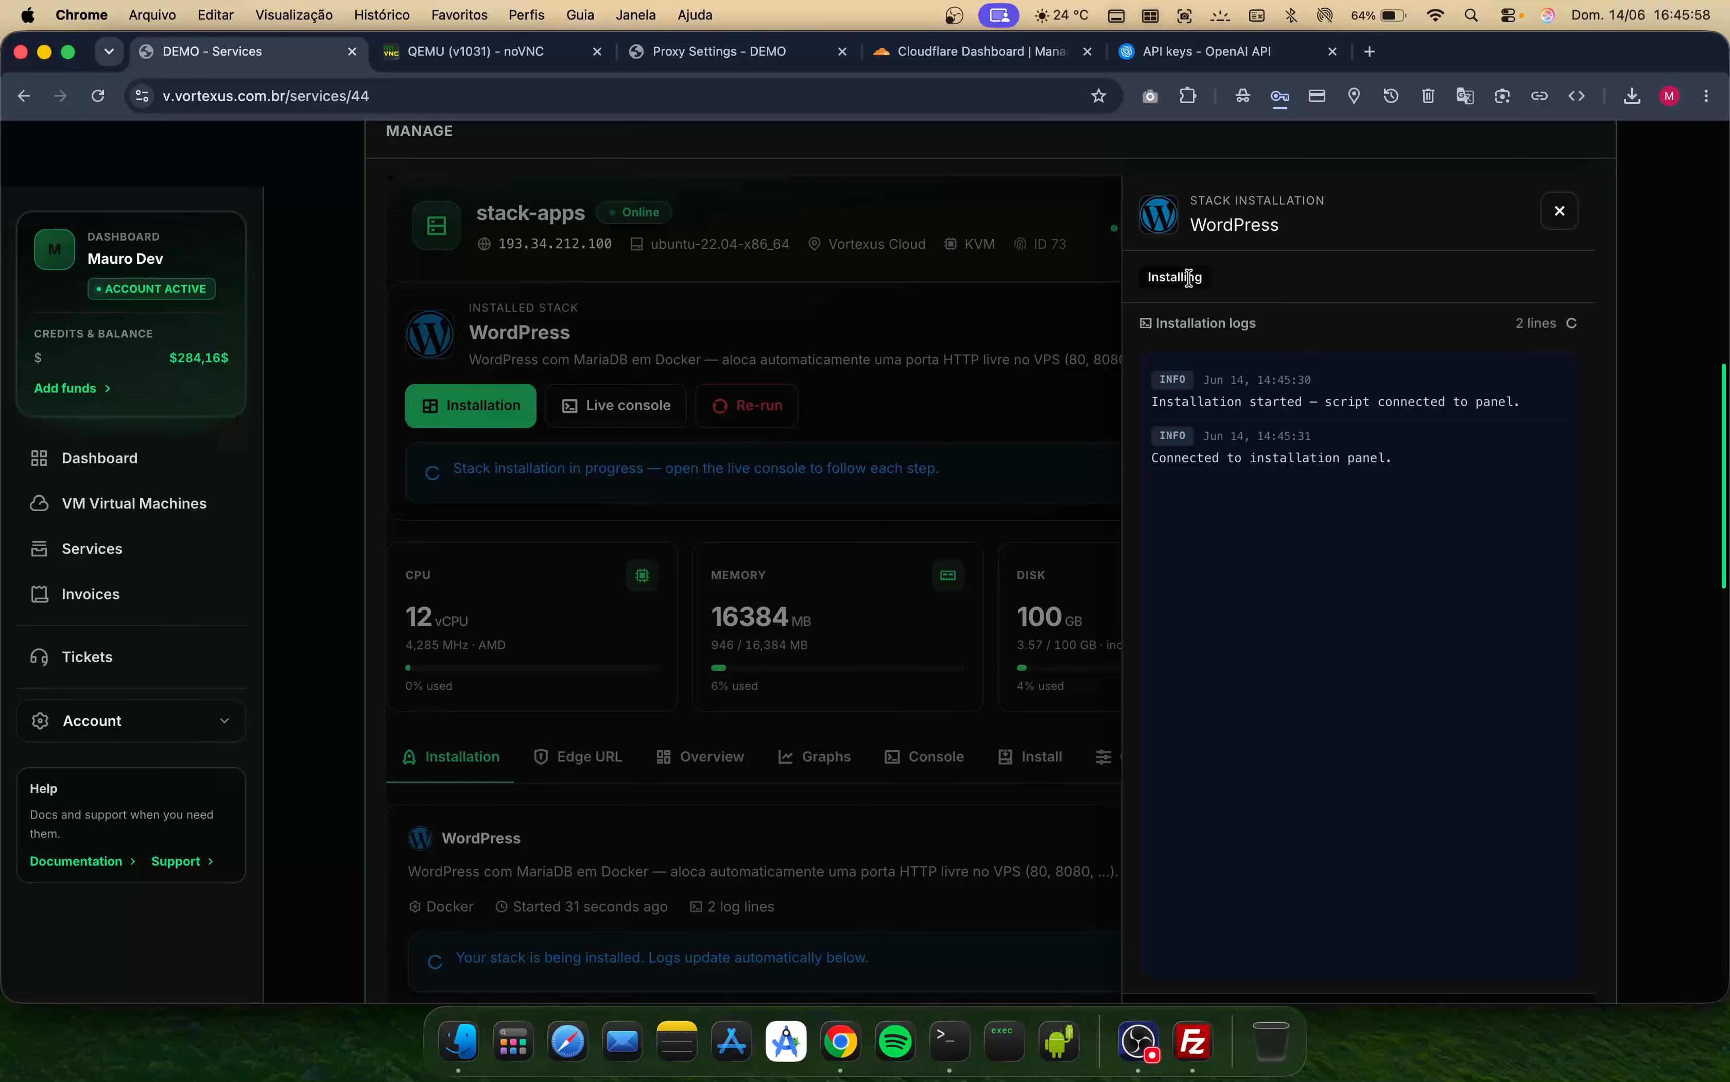
- Review the admin Installation API endpoints page, then check the stack installation logs again
left_click(642, 55)
left_click(156, 436)
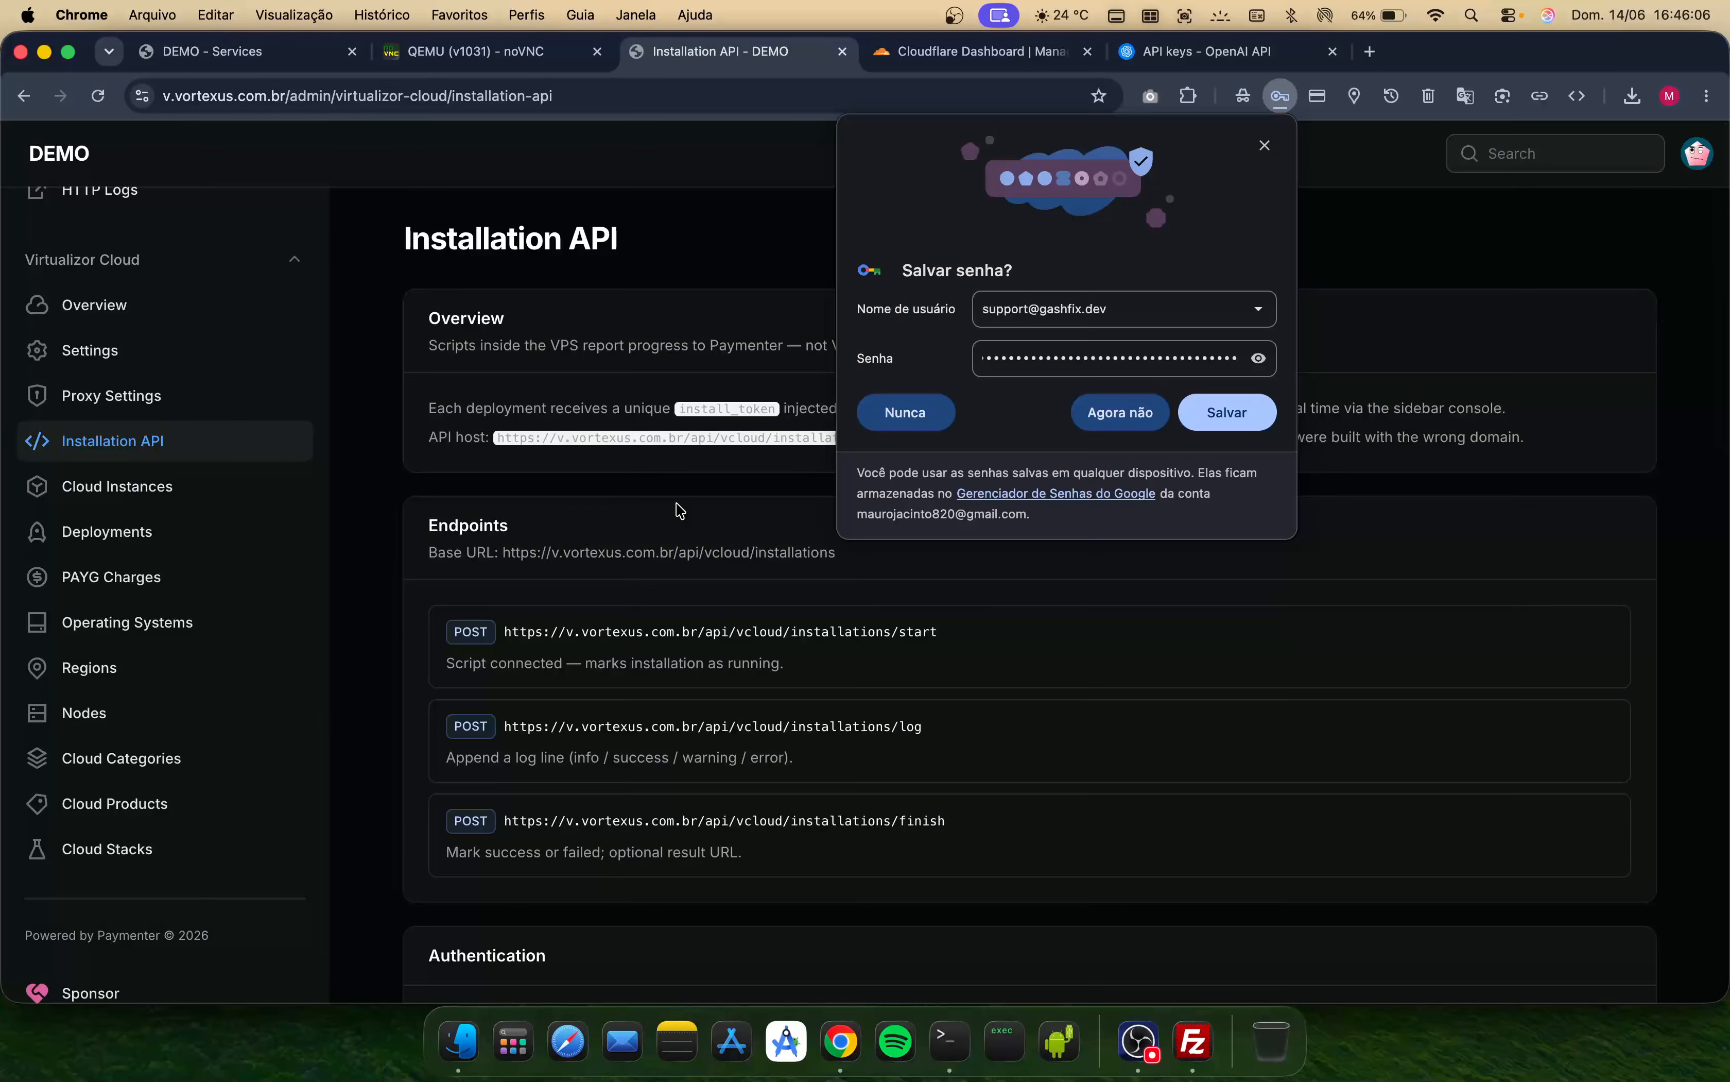
left_click(1135, 413)
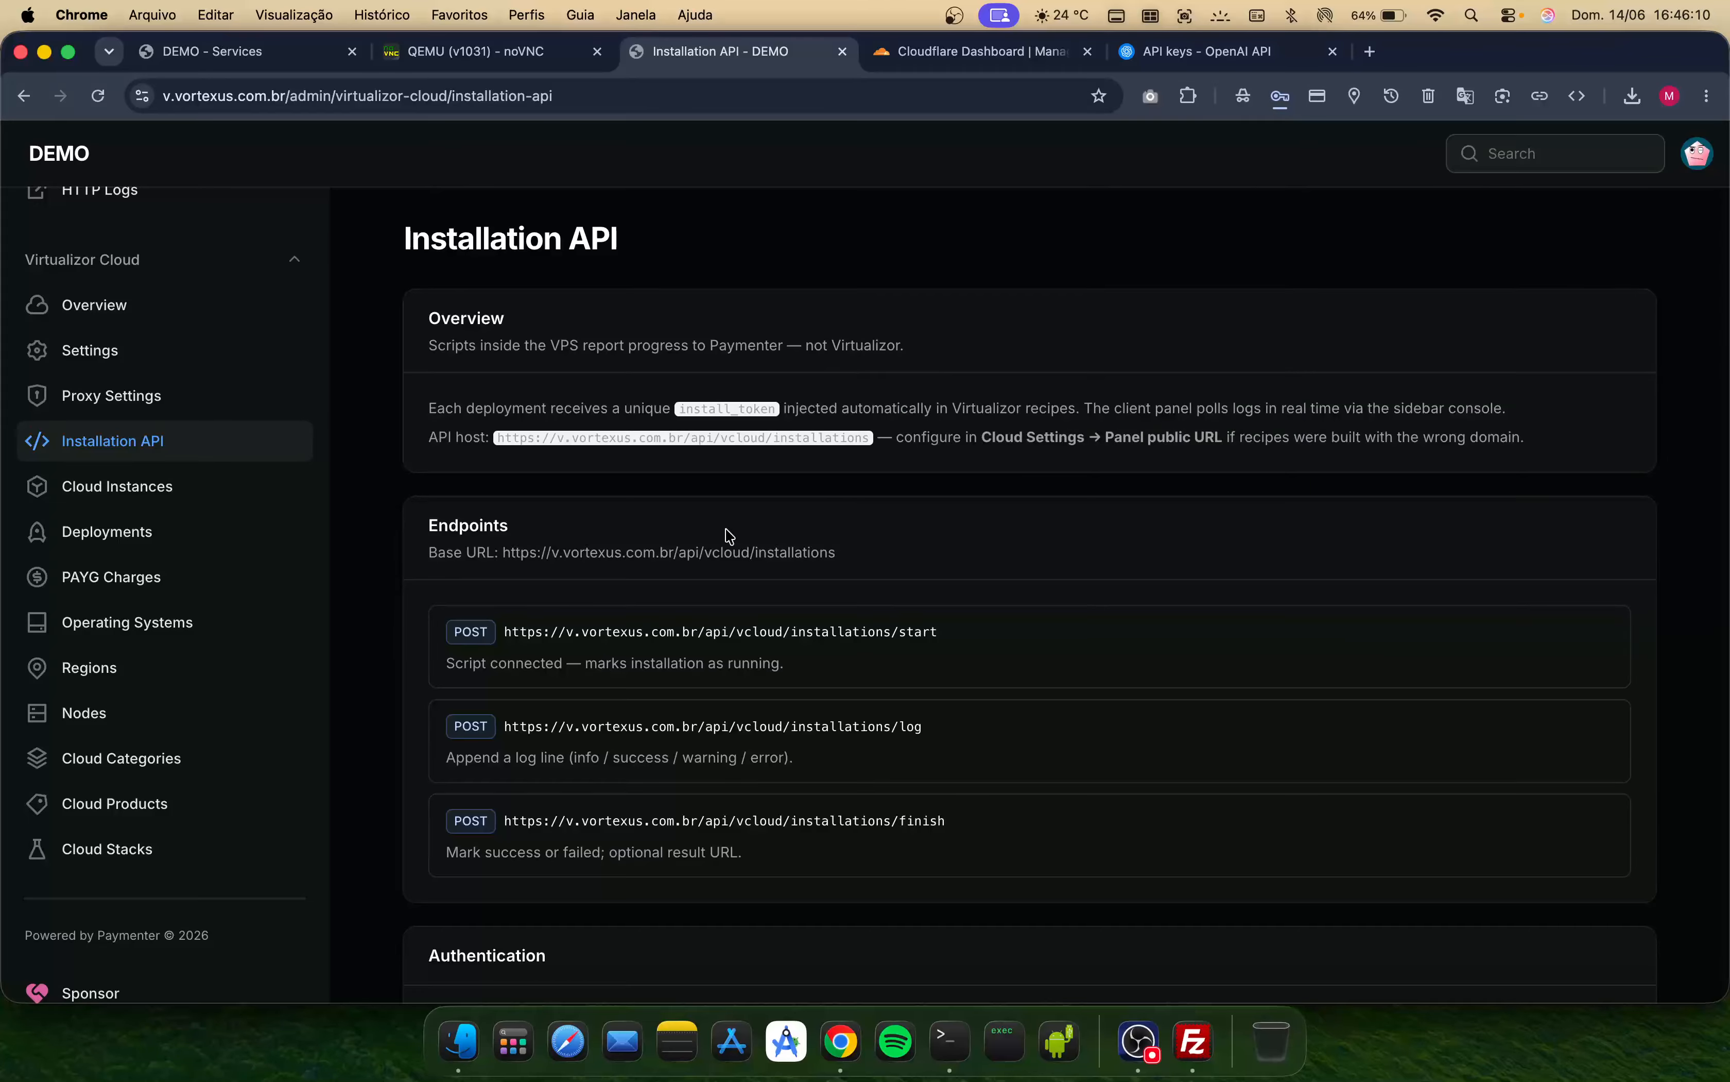
scroll(773, 705, "down", 1)
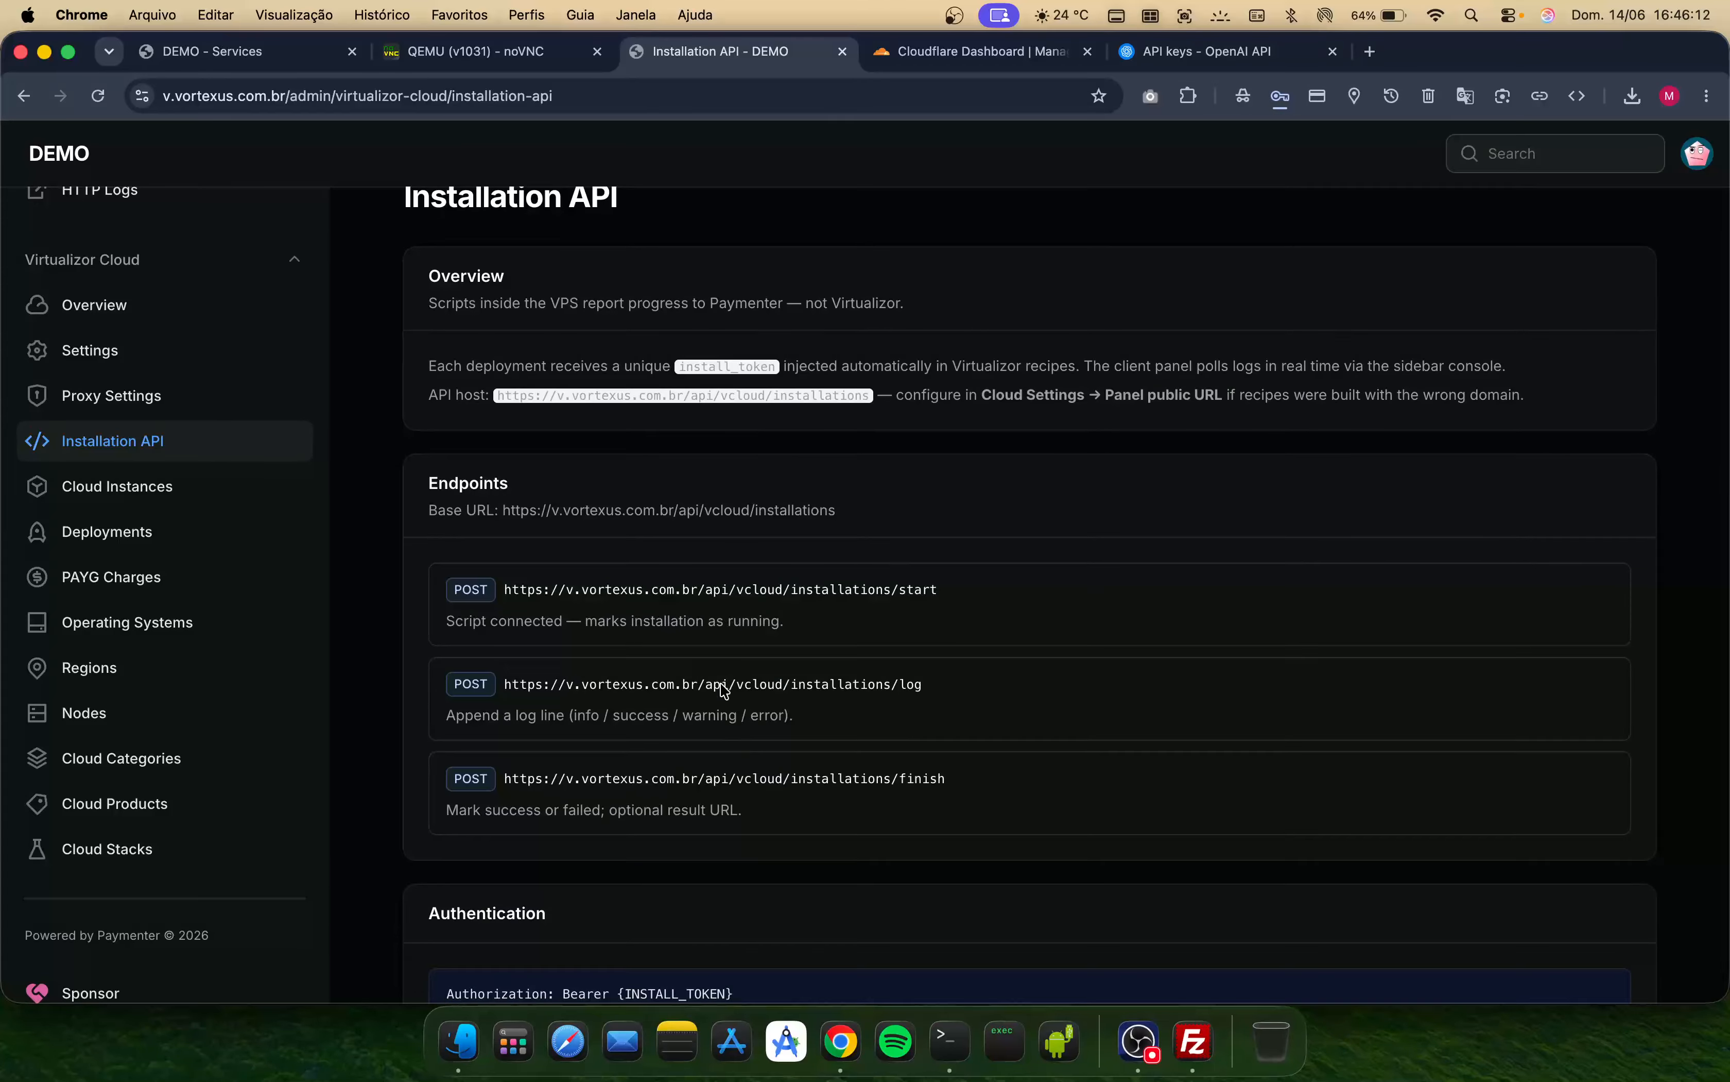
scroll(650, 654, "down", 1)
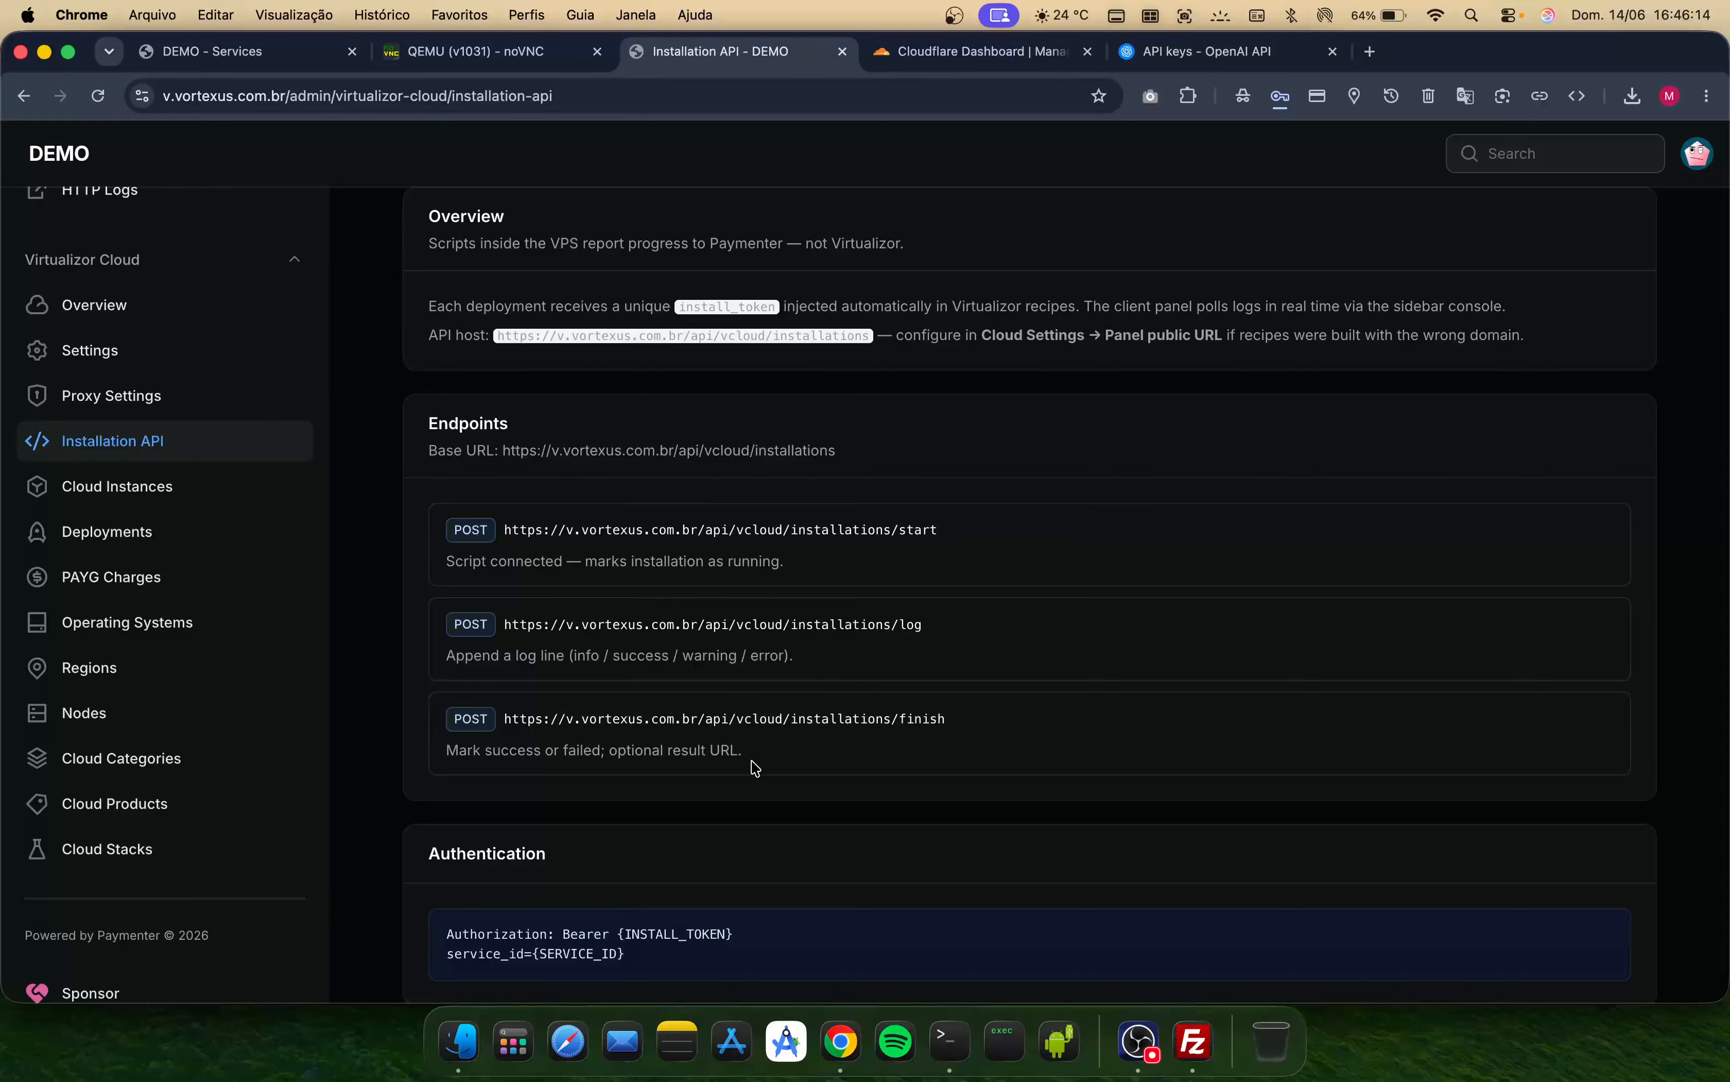
left_click(276, 51)
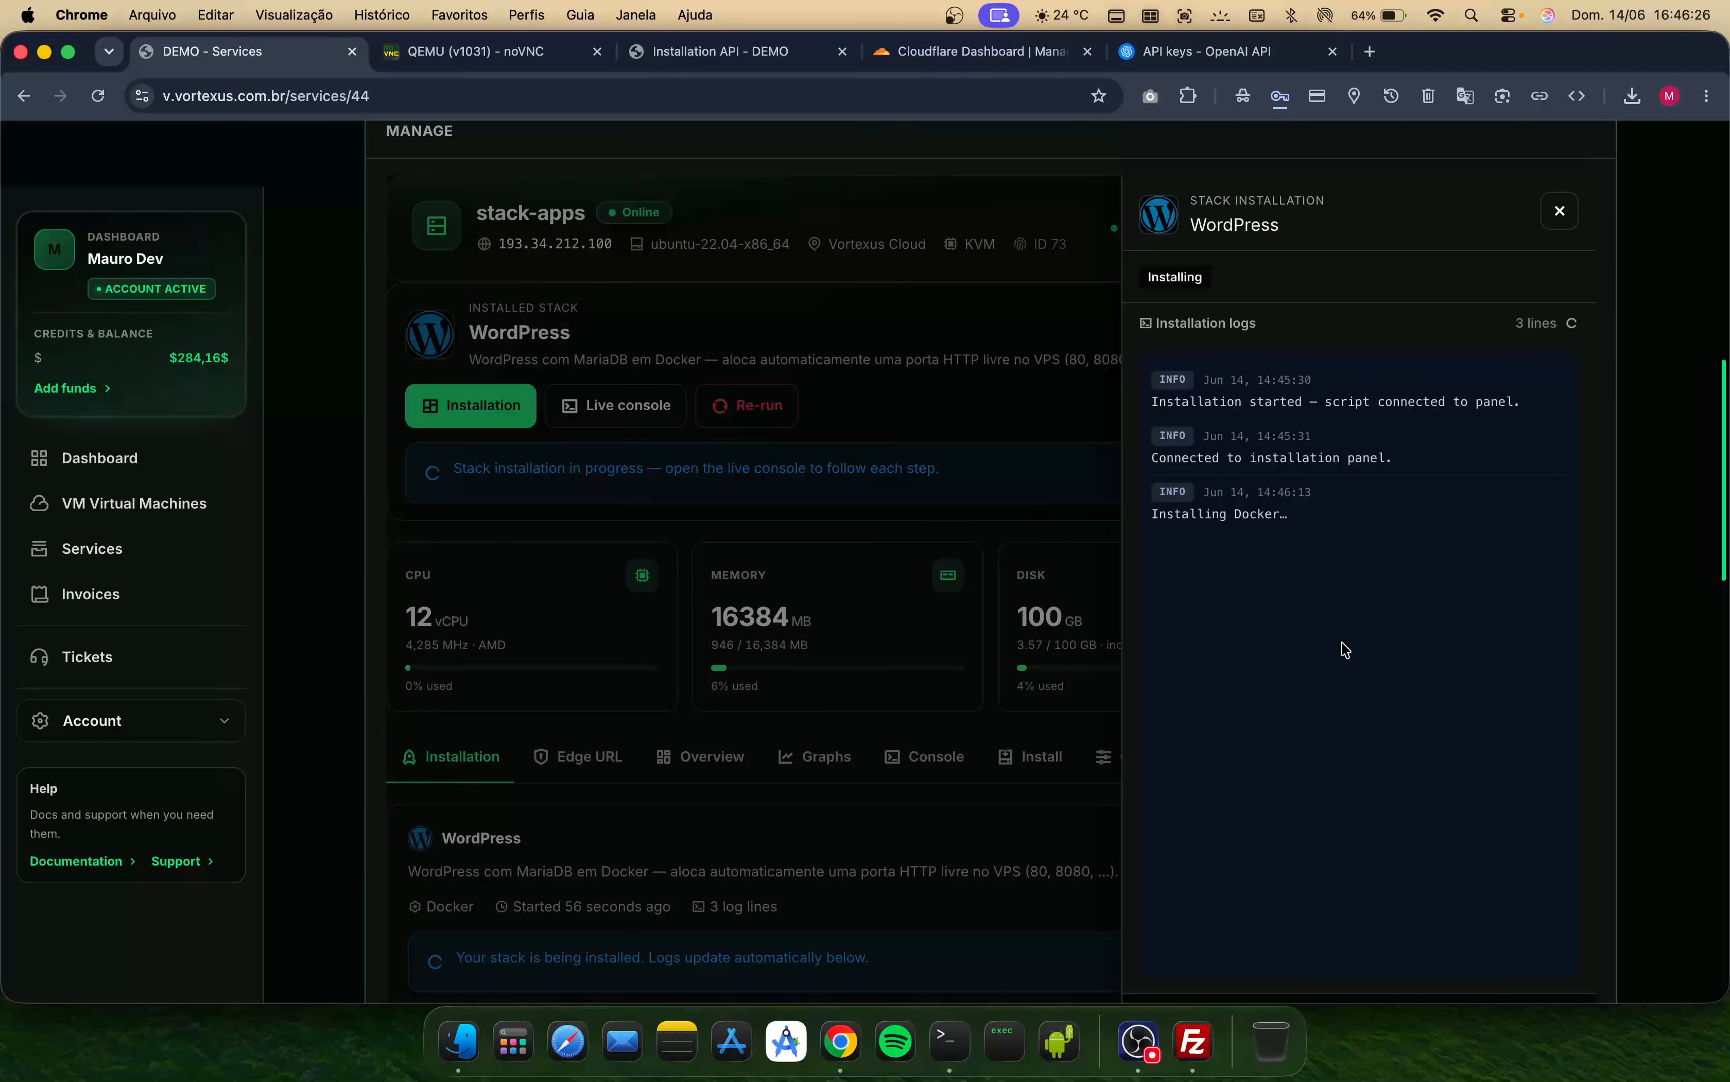
triple_click(1211, 509)
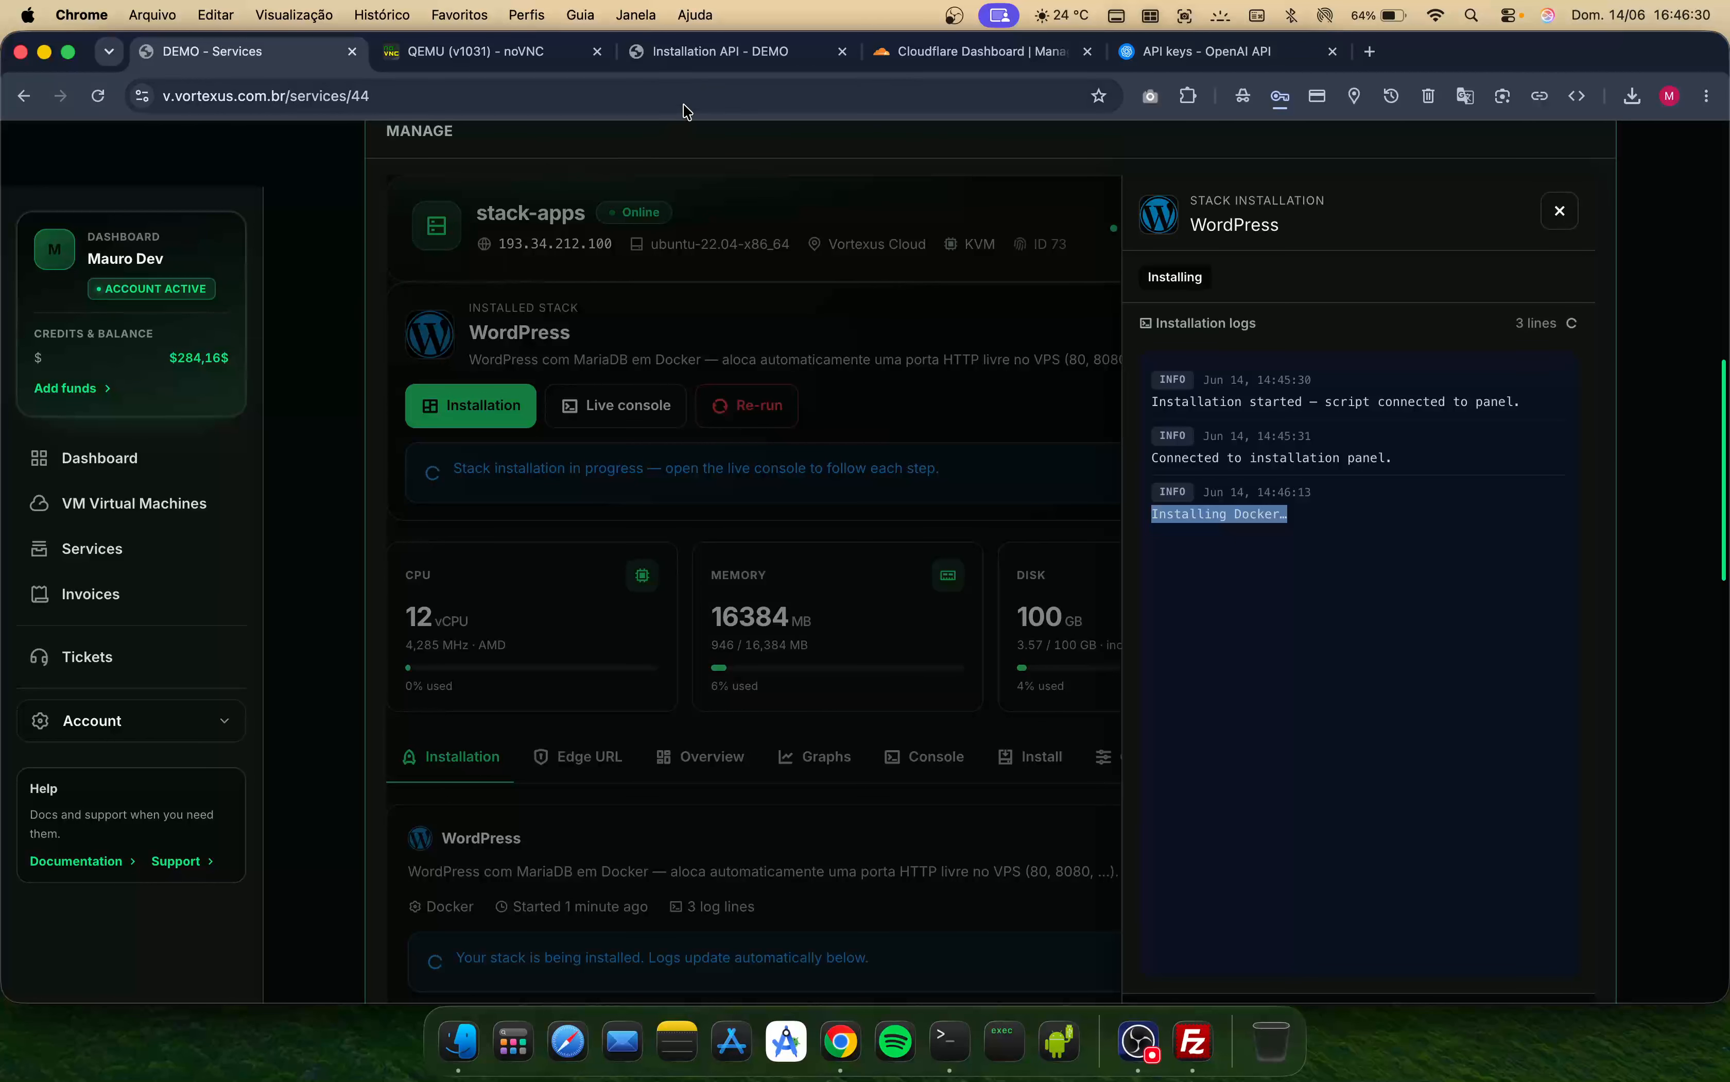
- Inspect the Panel public URL setting in the admin cloud Settings and return to the installation logs
left_click(676, 56)
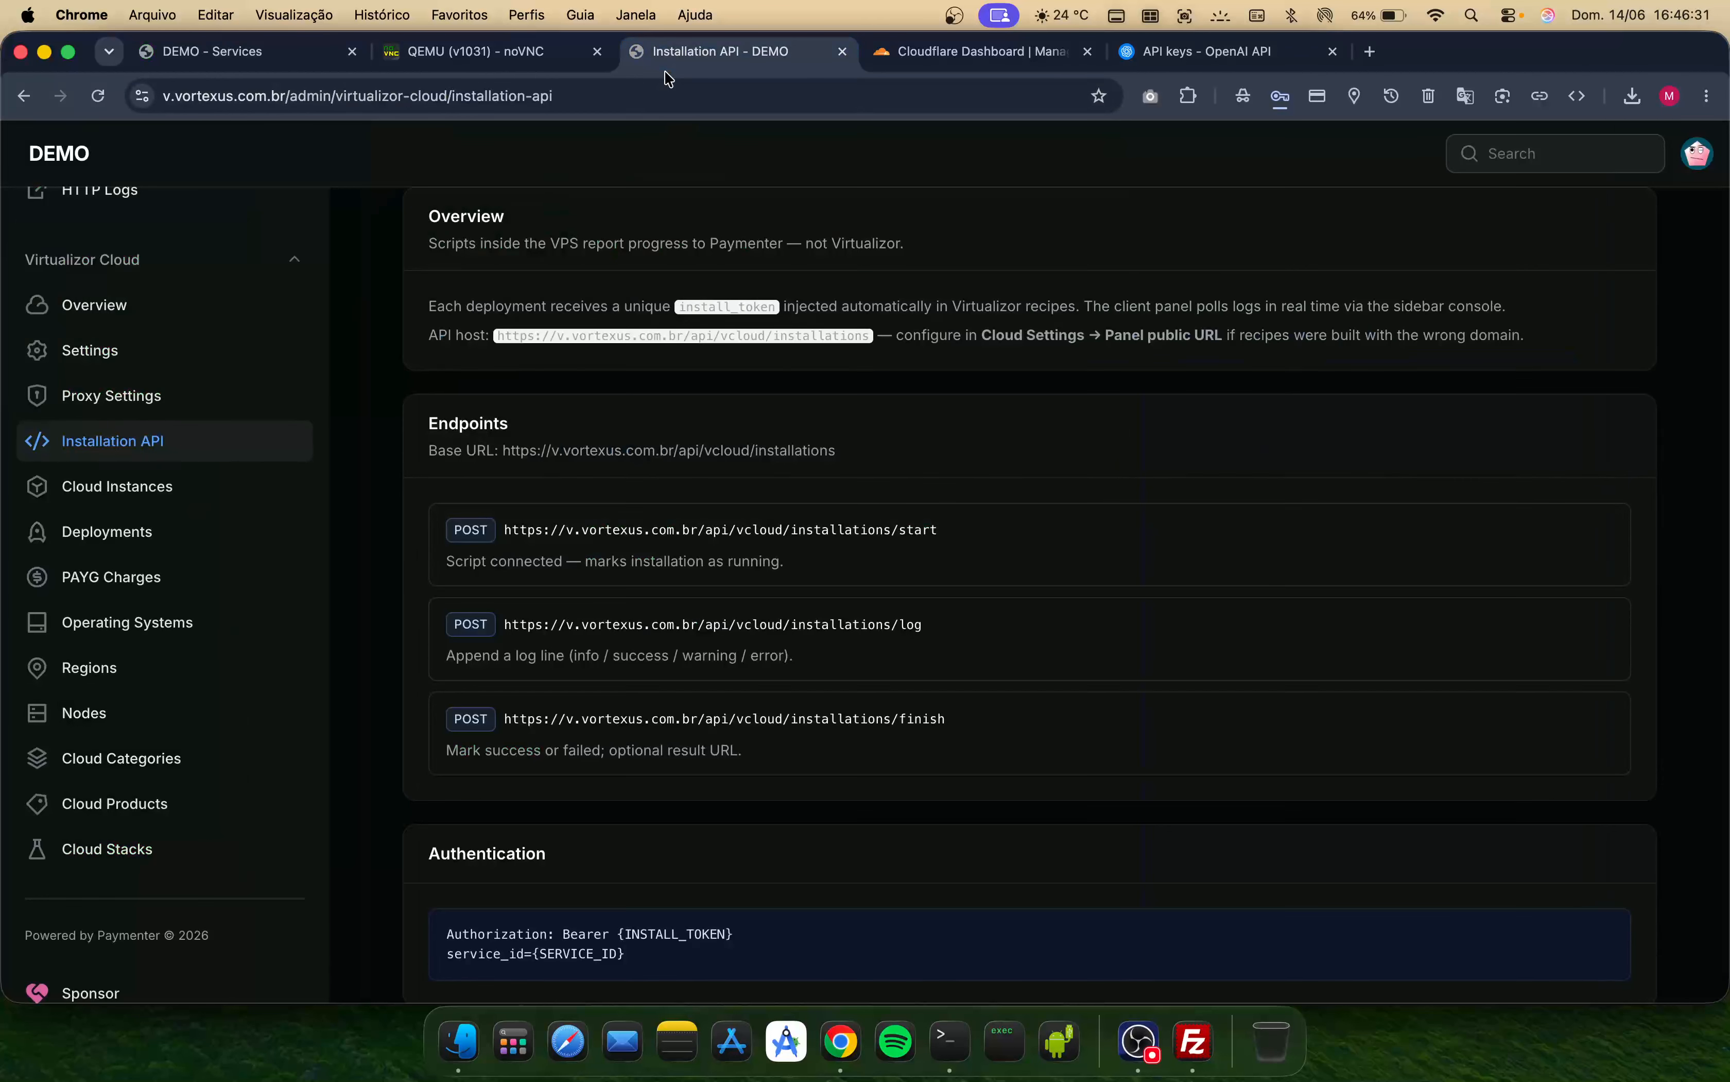
left_click(108, 349)
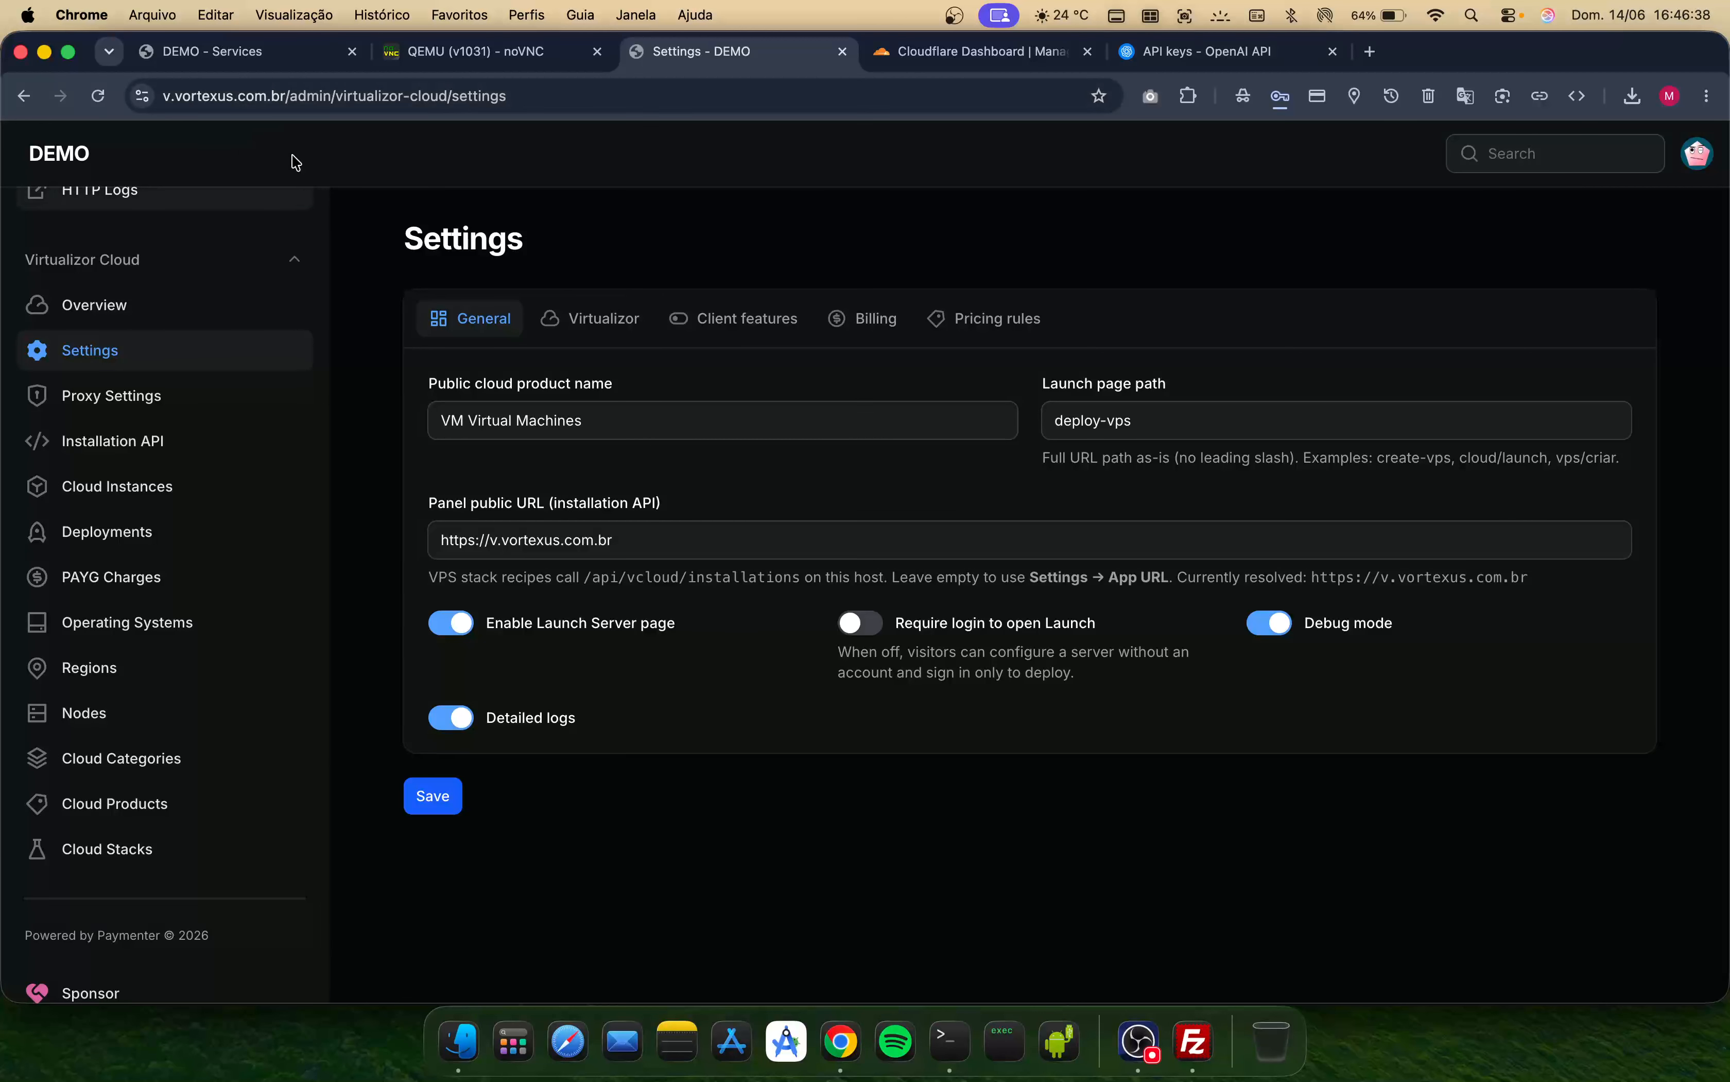
left_click_drag(441, 507, 693, 502)
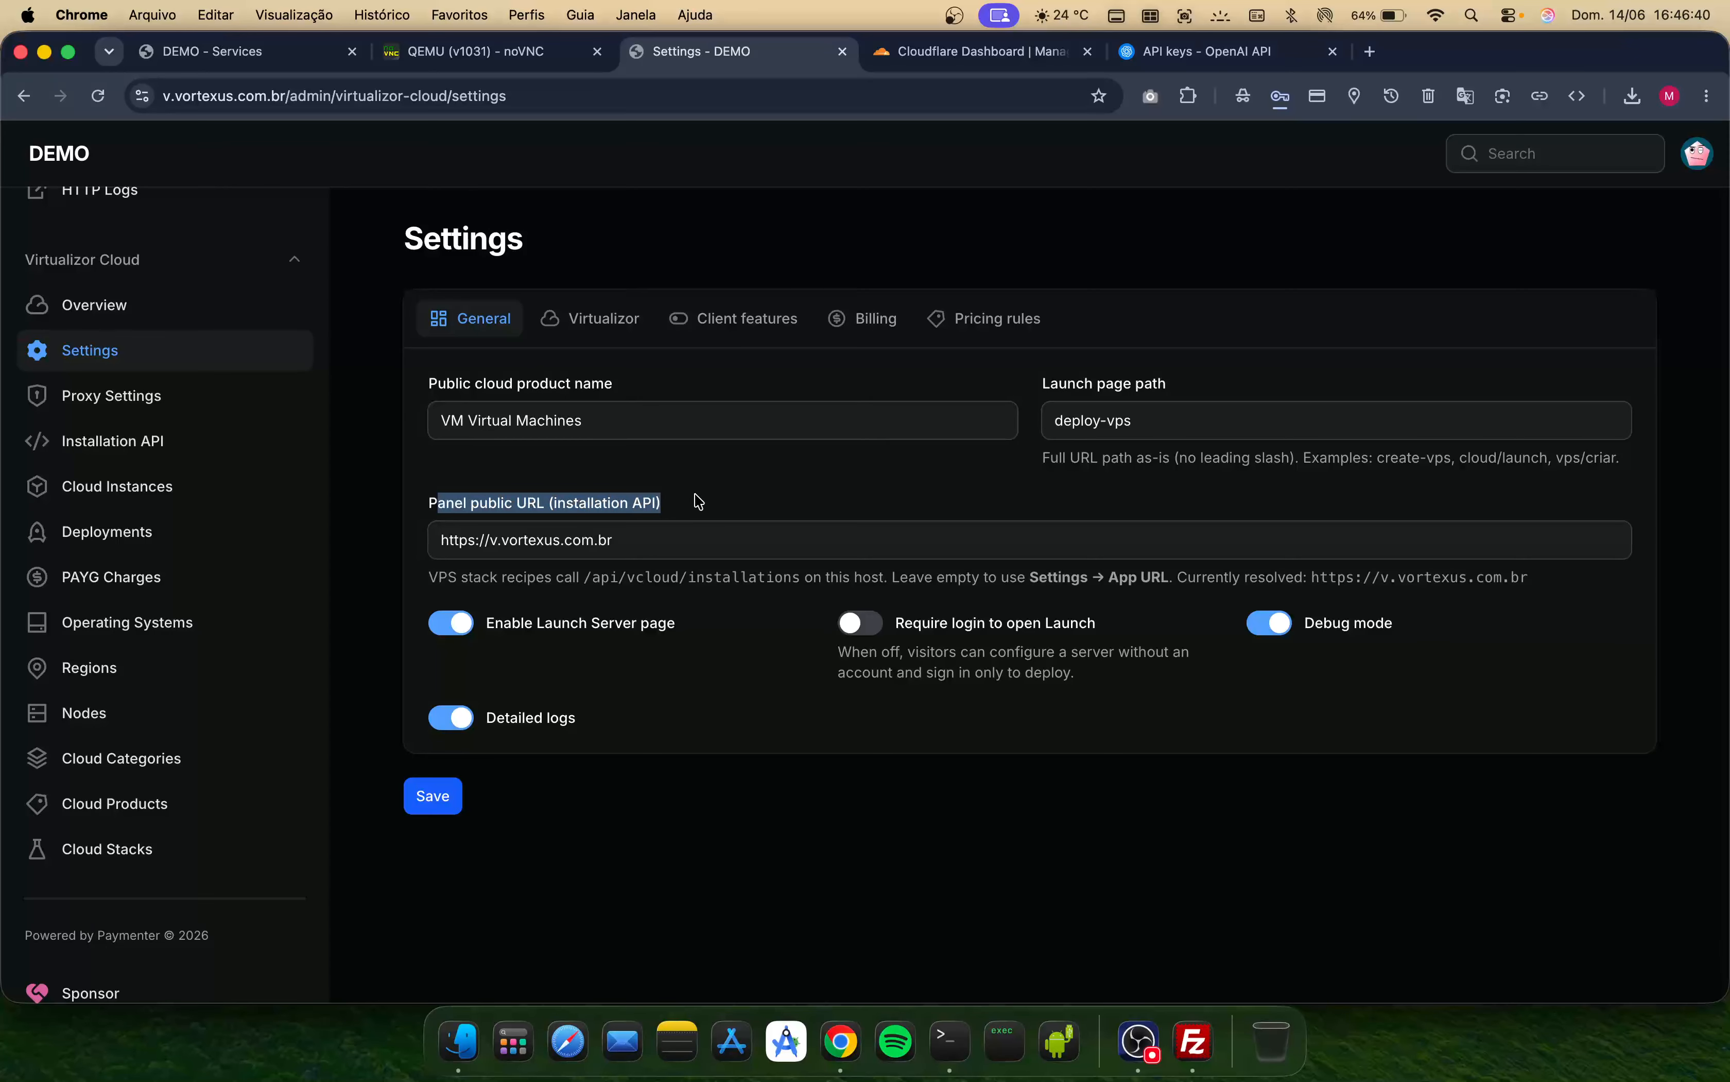
left_click(629, 540)
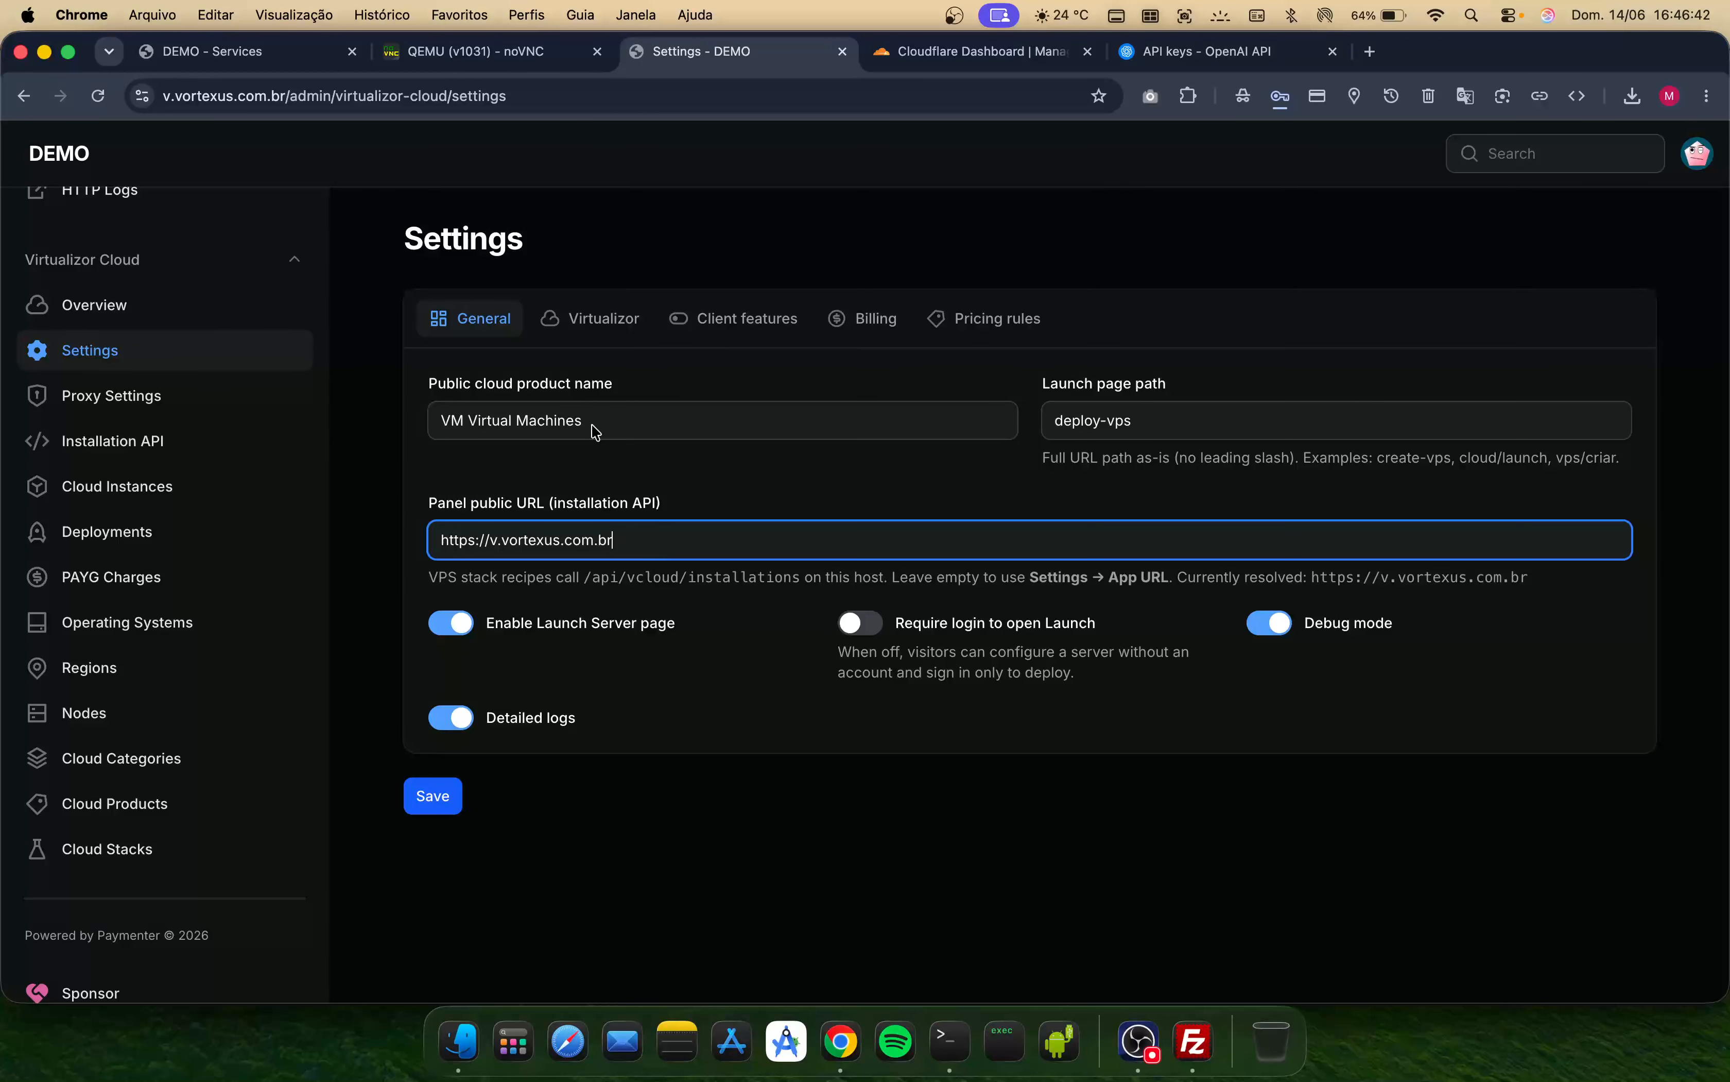
left_click(226, 55)
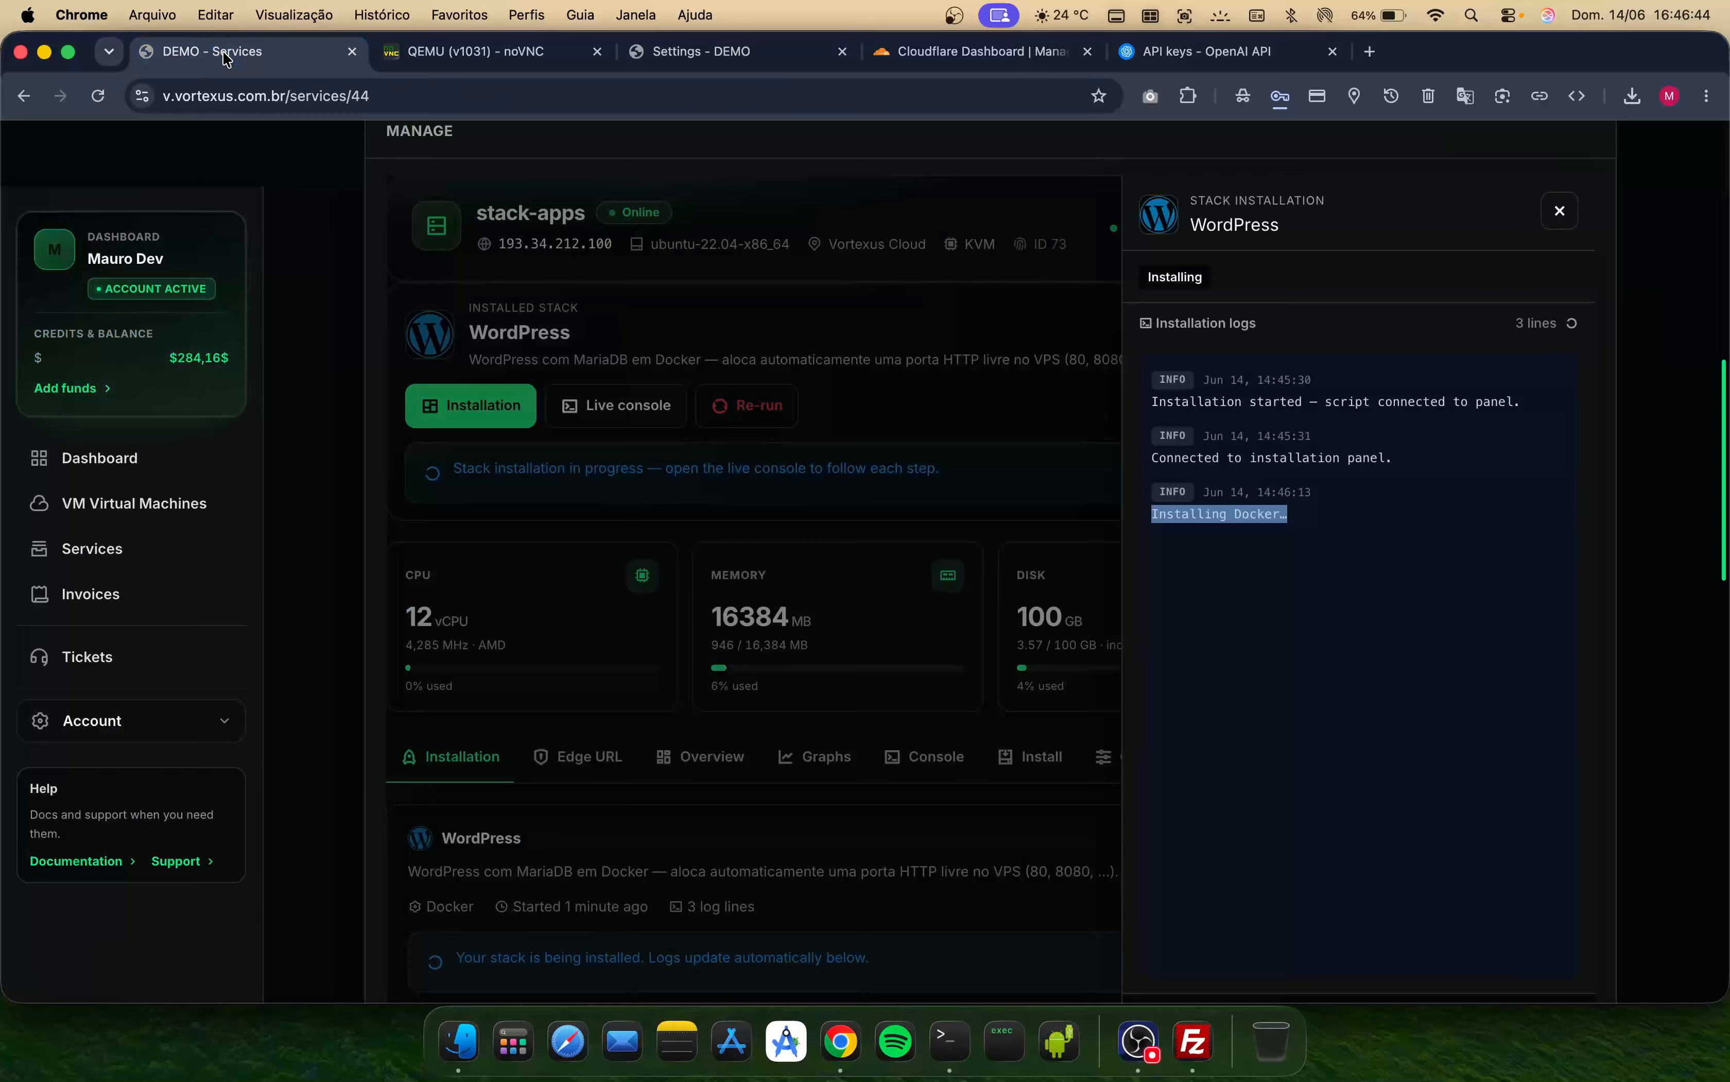
left_click(1317, 538)
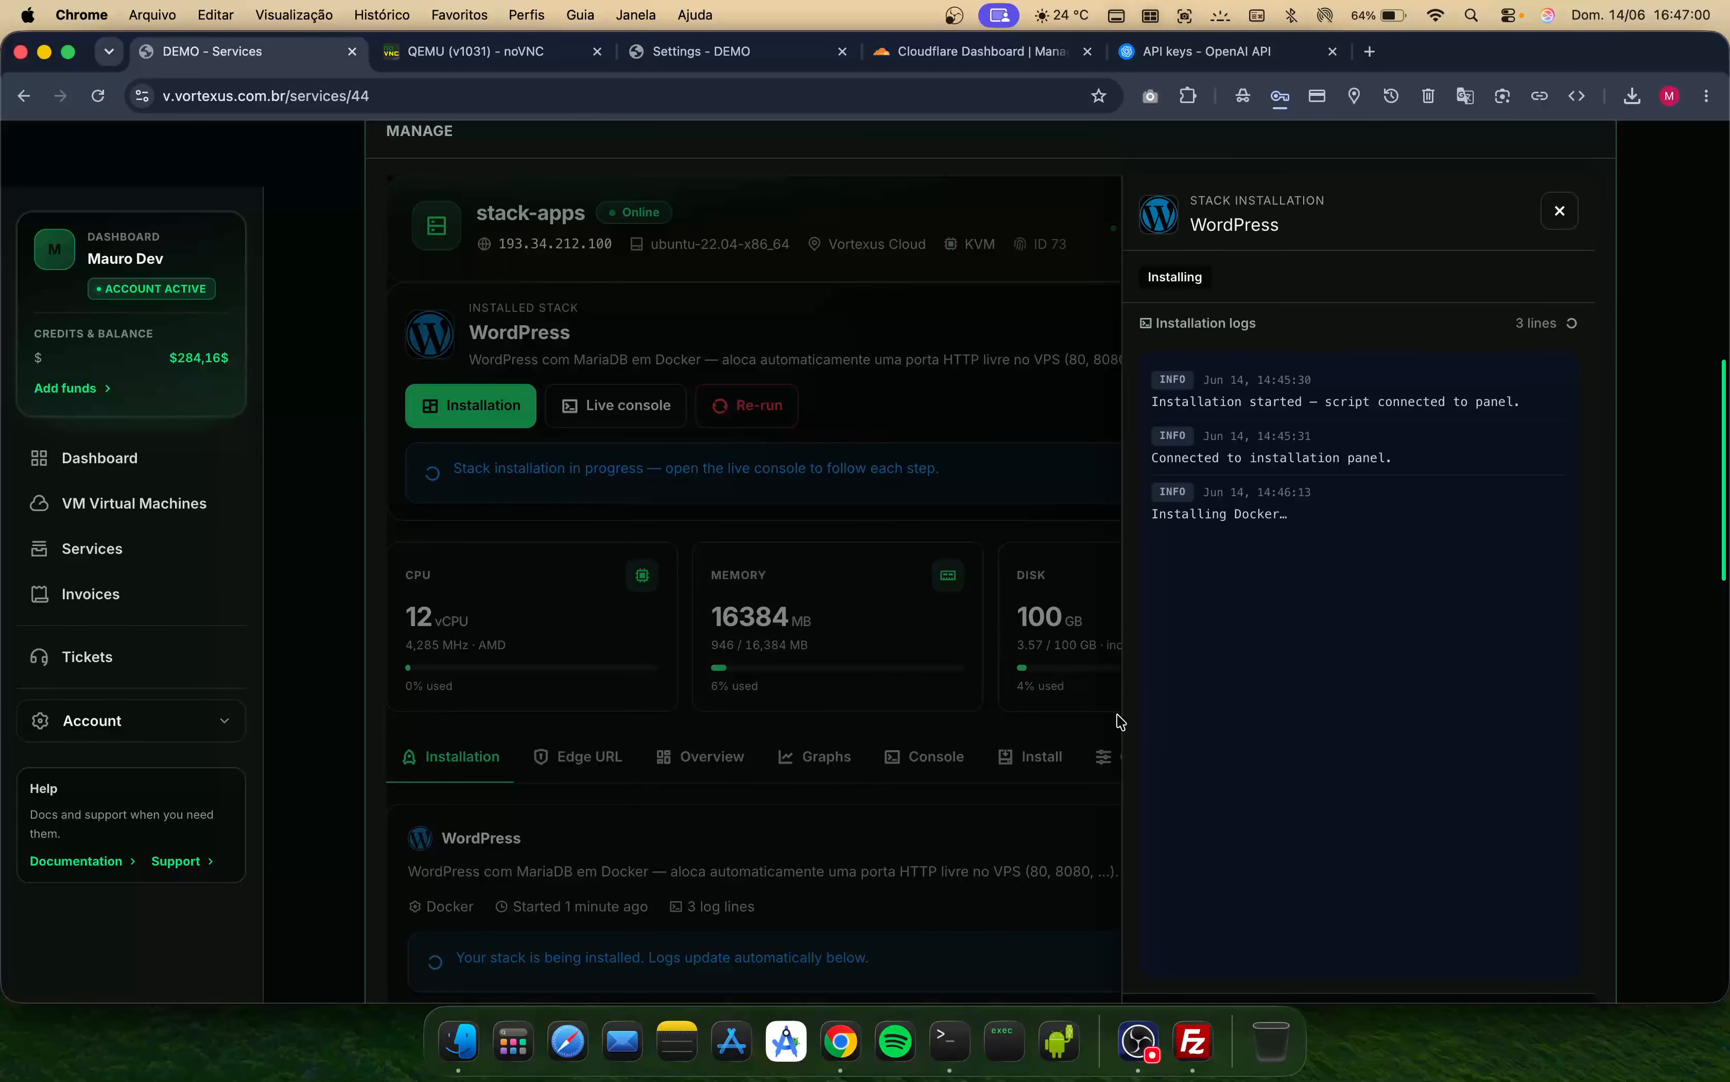
scroll(1009, 664, "up", 1)
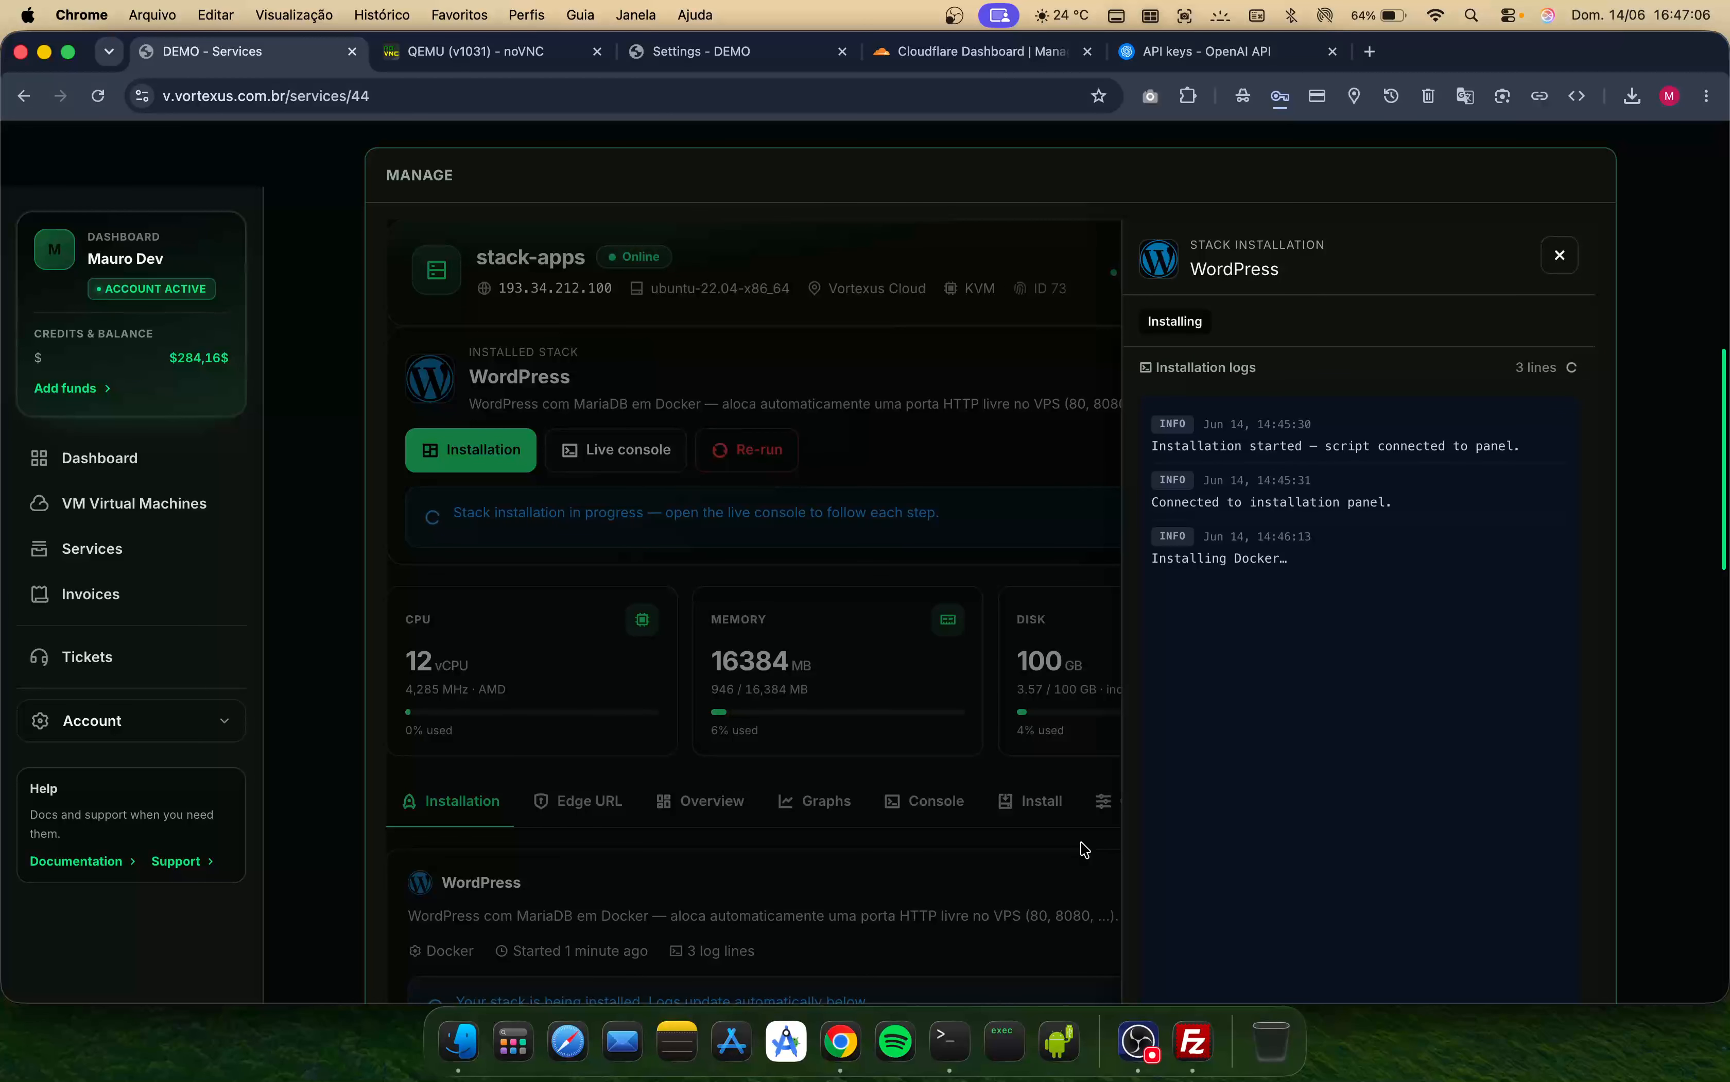
left_click(1138, 1041)
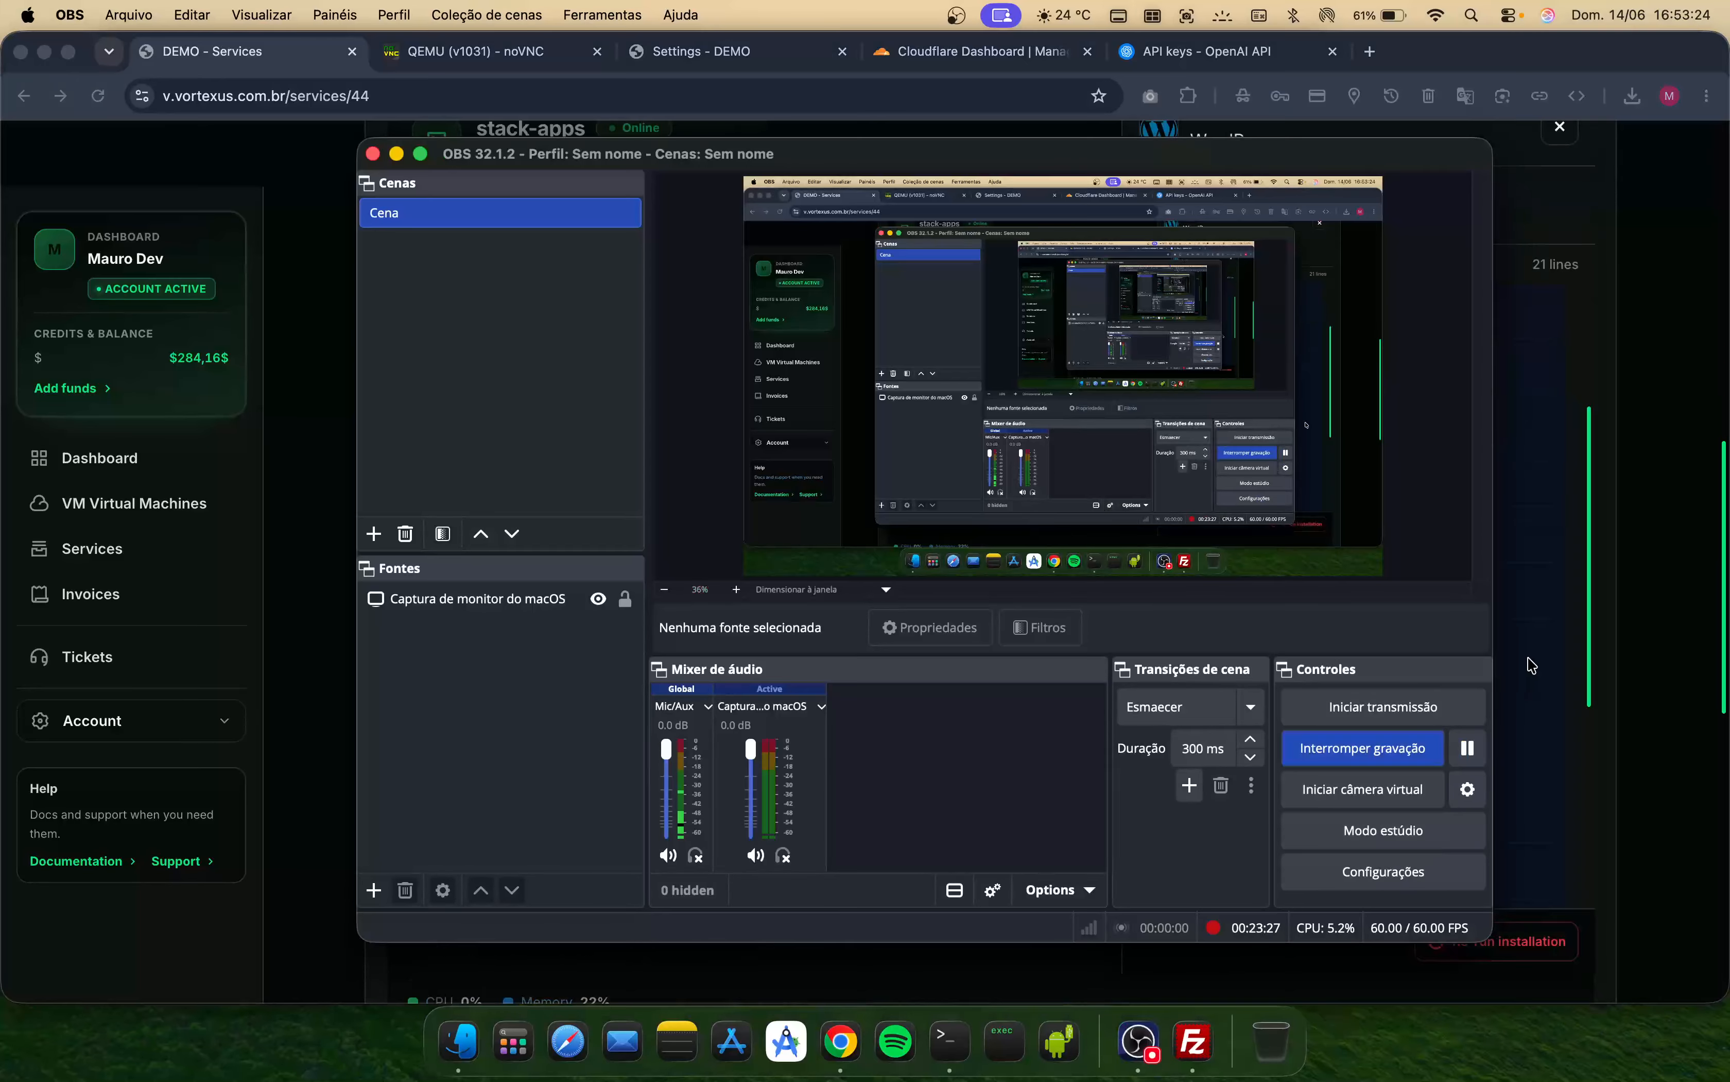
left_click(1533, 655)
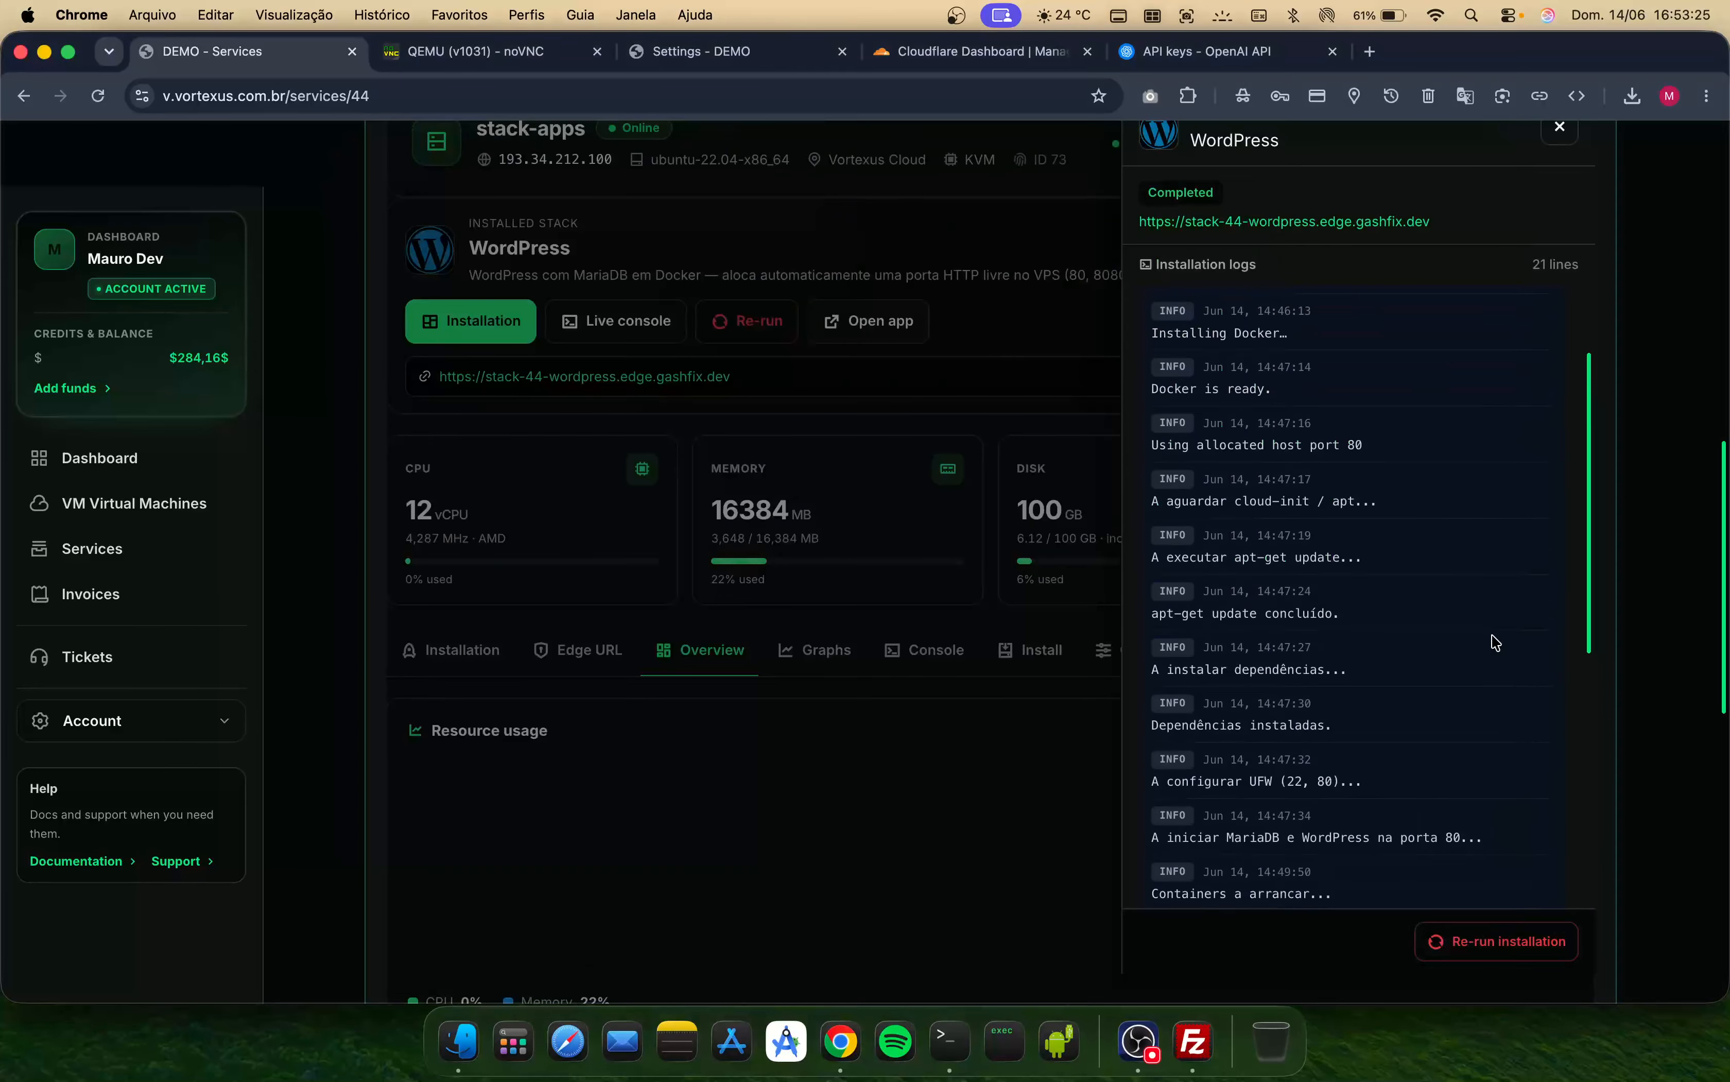
- Scroll through the completed WordPress installation log entries
scroll(1497, 643, "up", 2)
scroll(1497, 643, "down", 5)
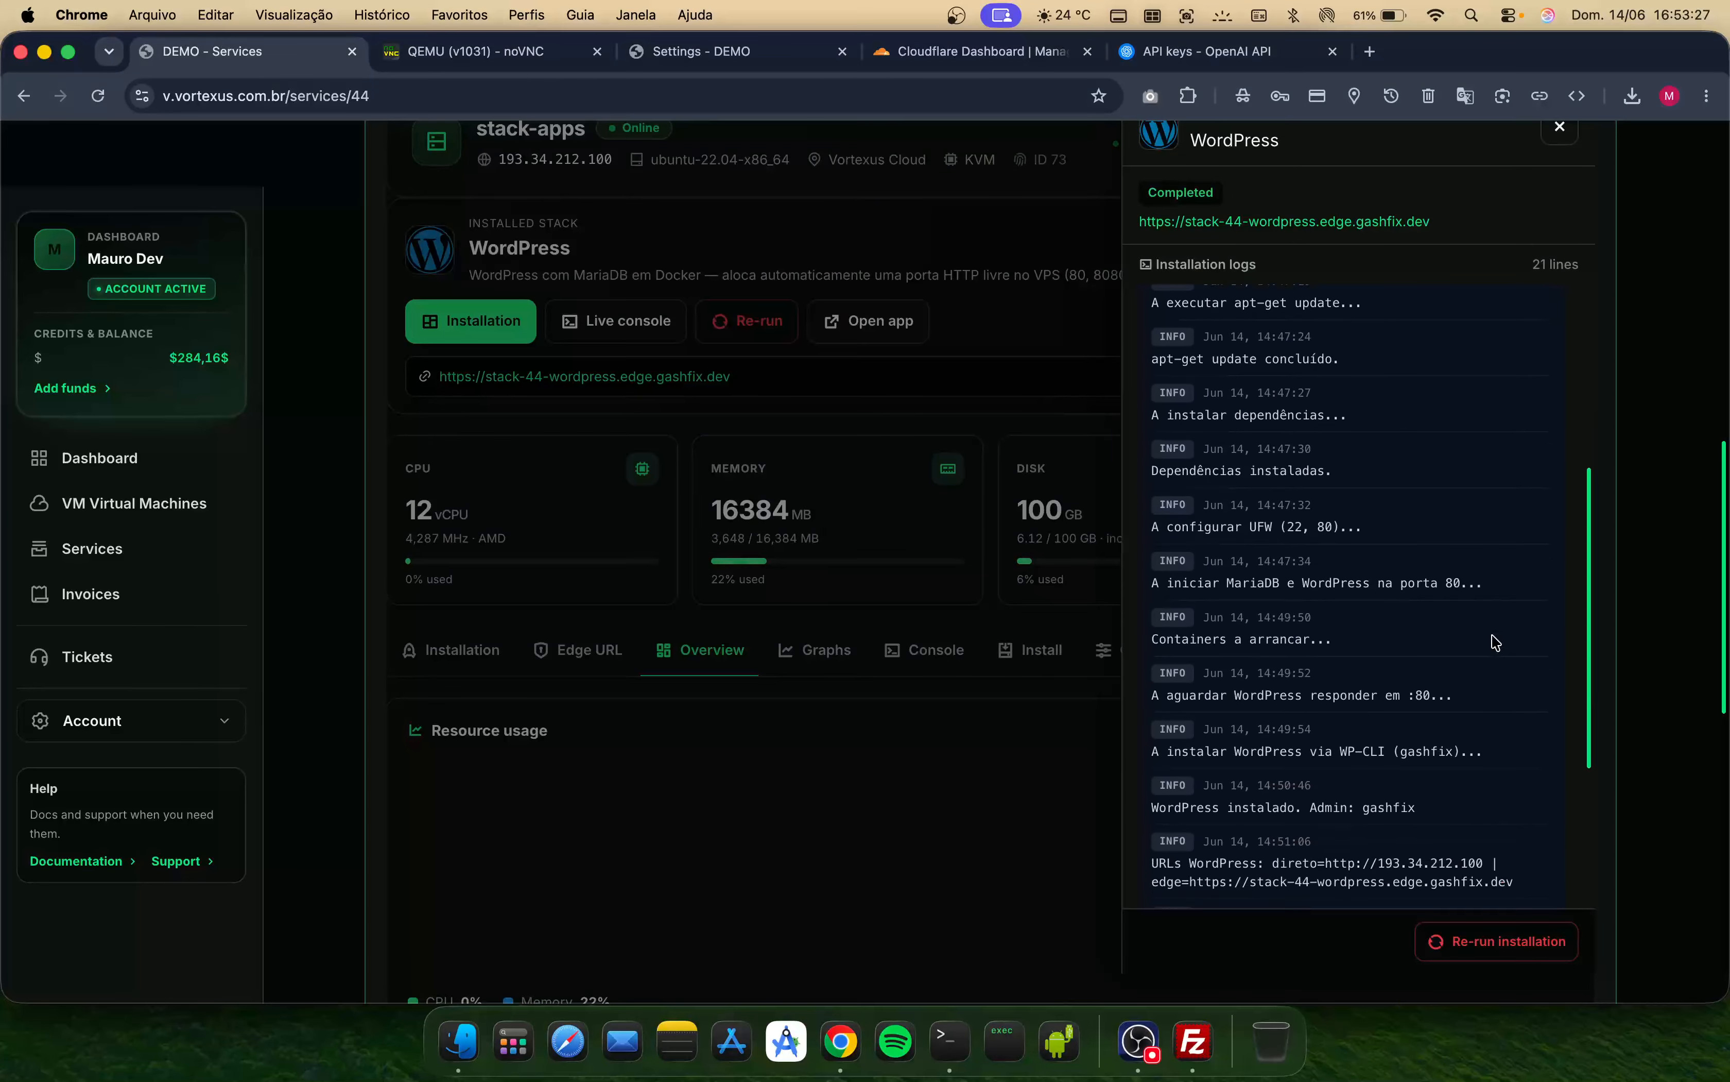
scroll(1497, 644, "down", 4)
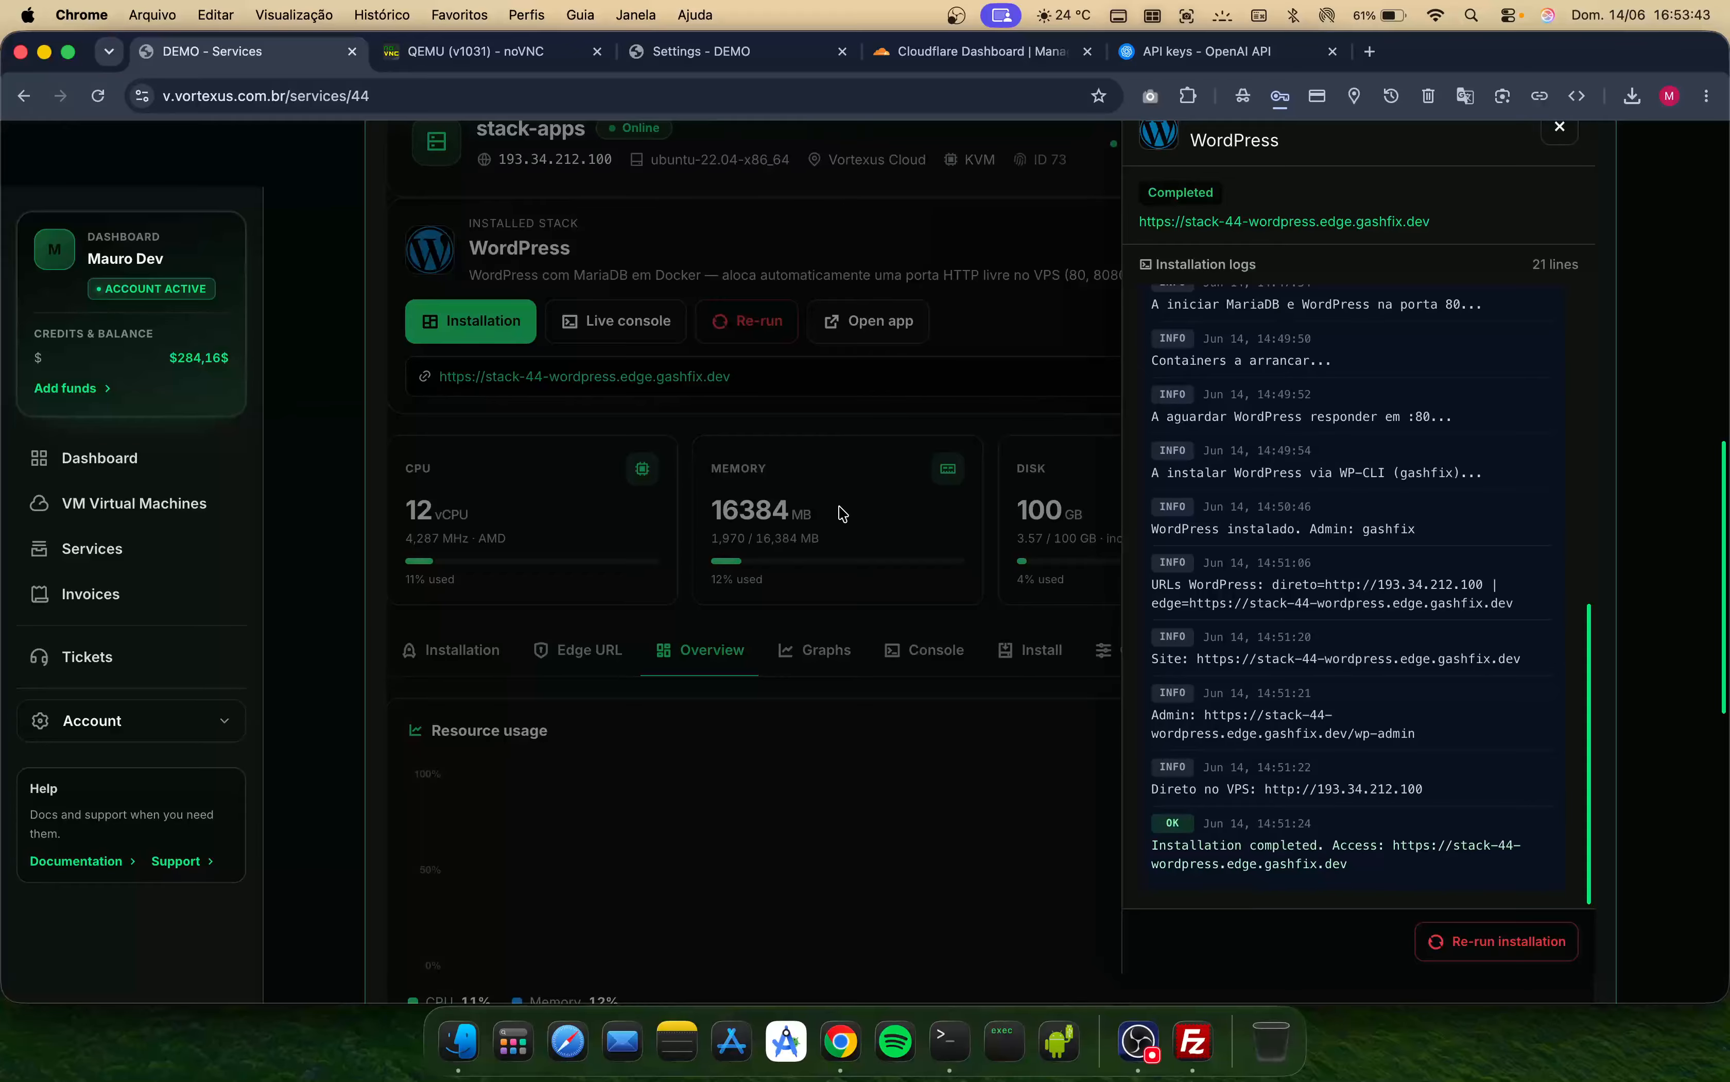
scroll(726, 456, "up", 3)
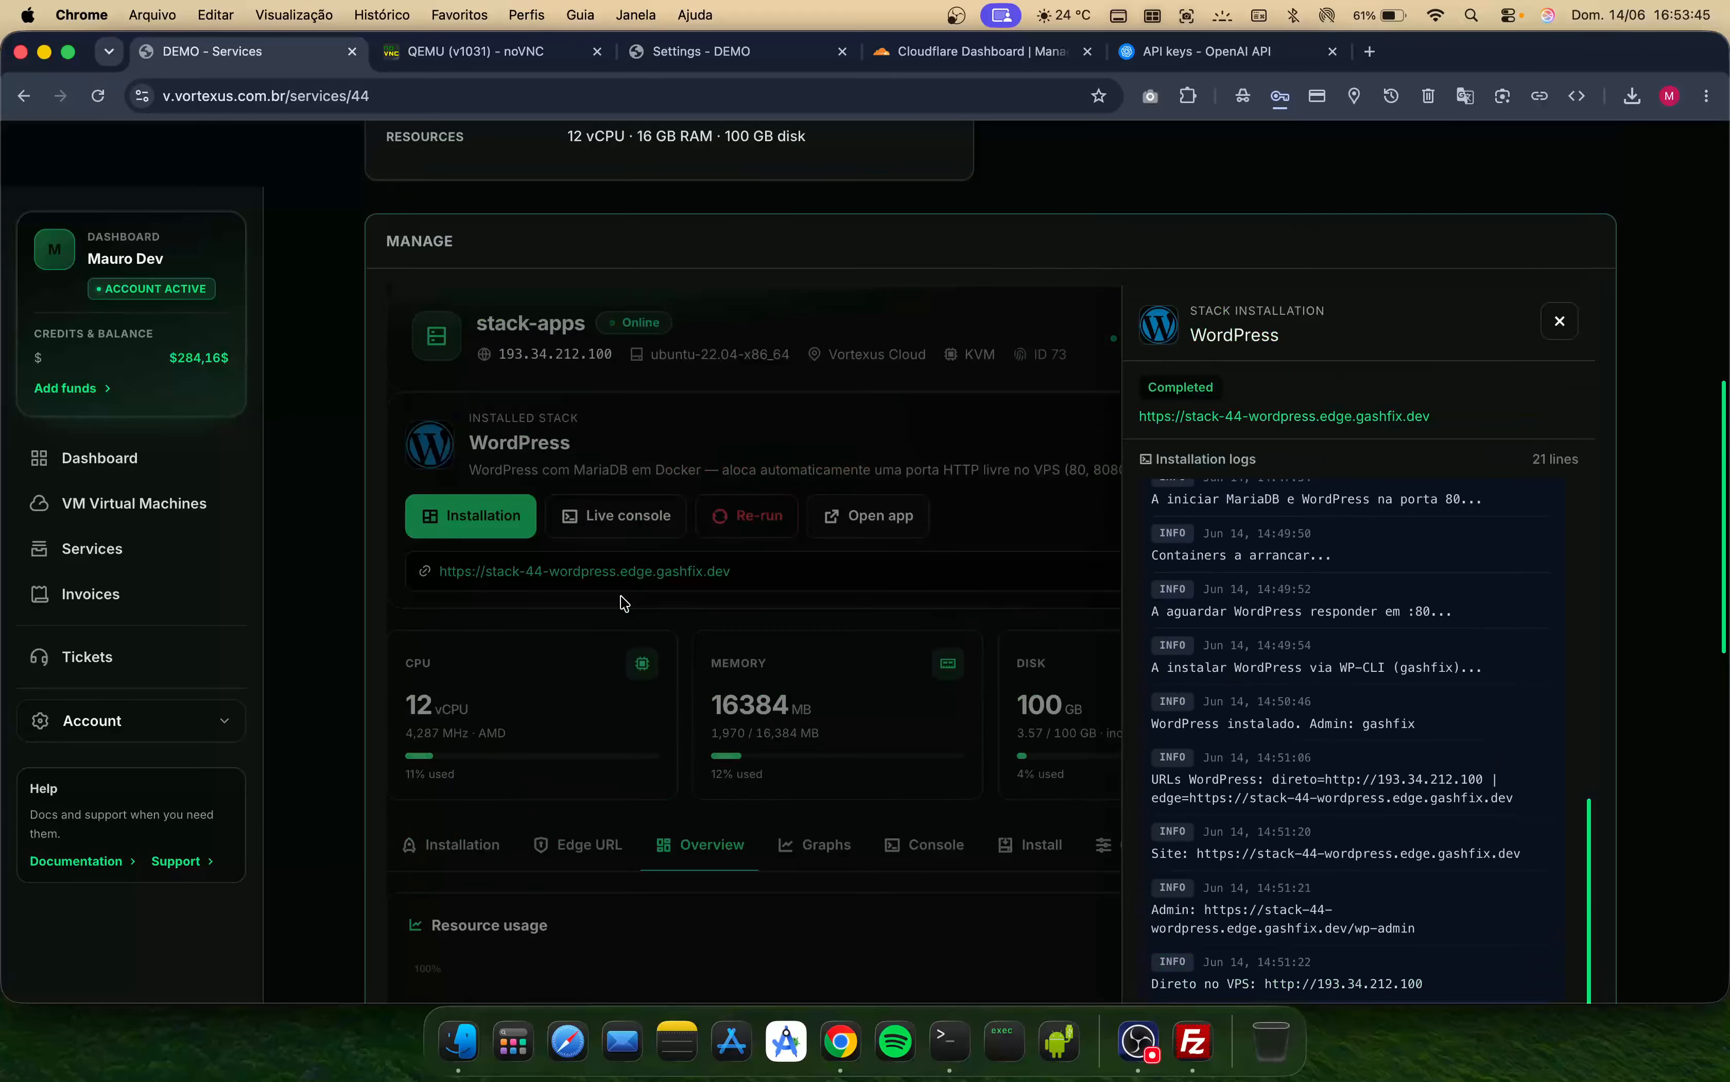
- Open the stack's edge URL in a new tab and inspect the site's connection security details
left_click(536, 576)
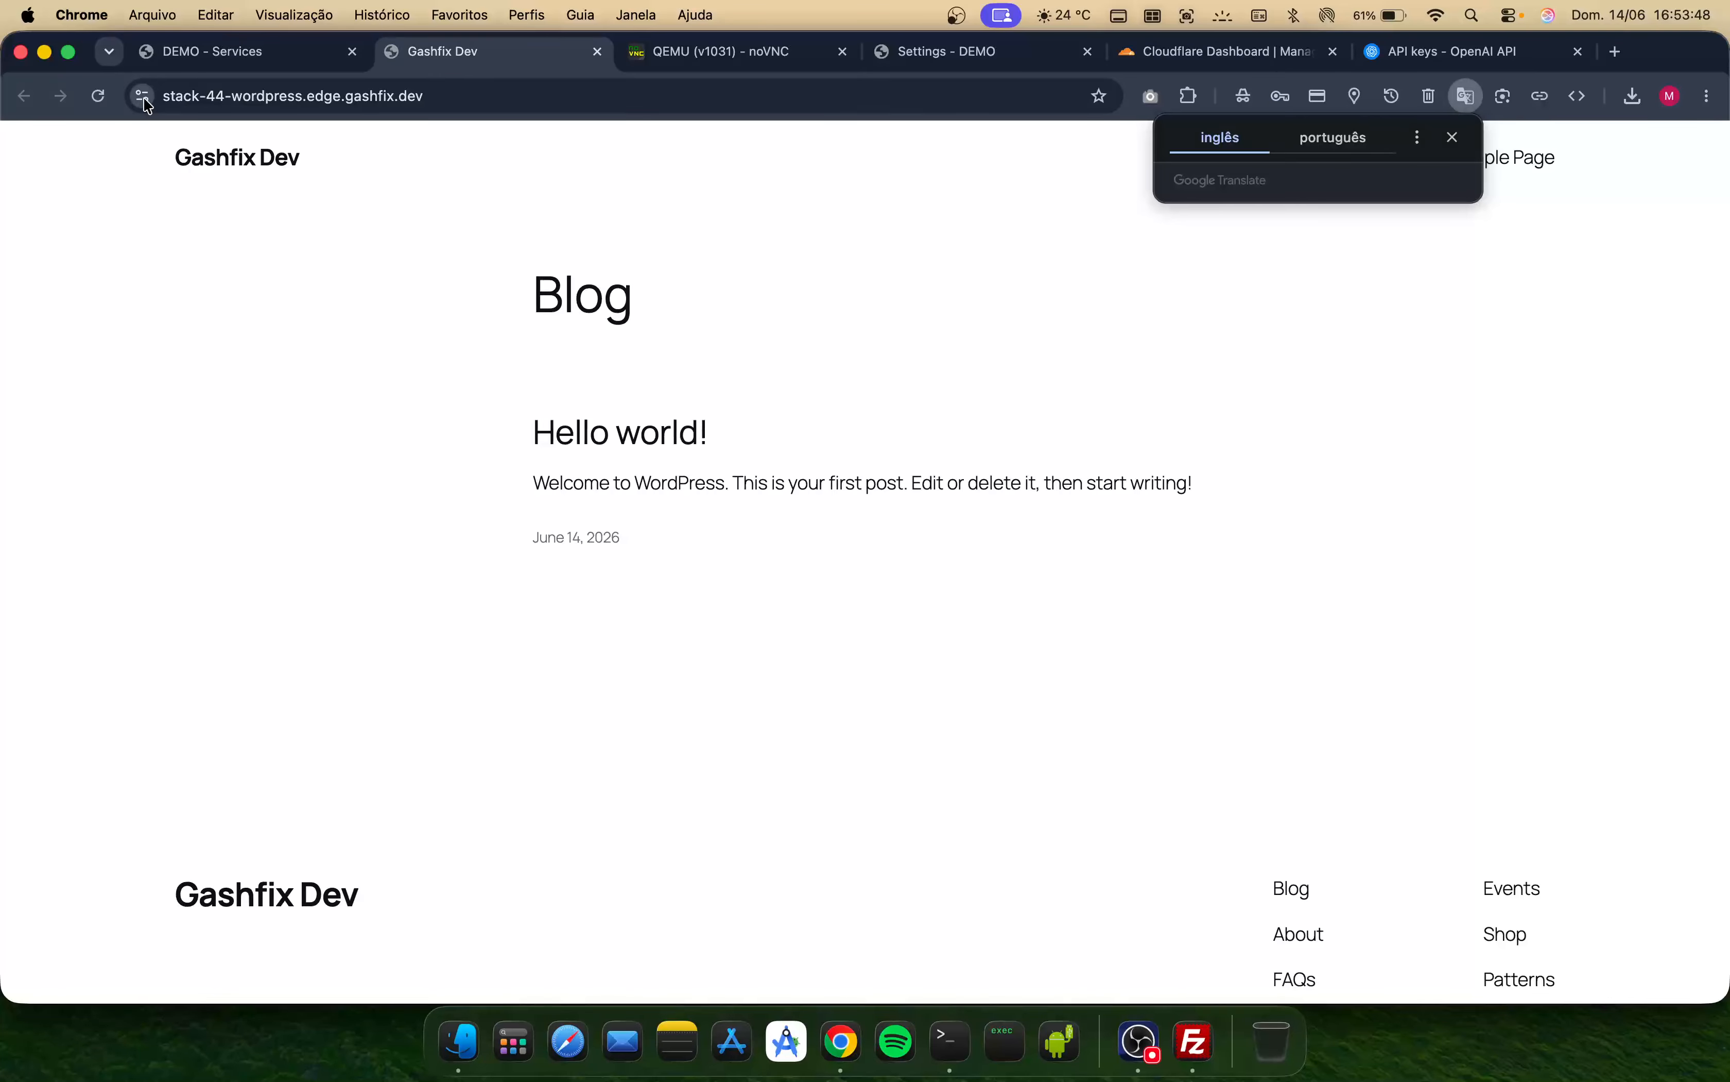
left_click(147, 103)
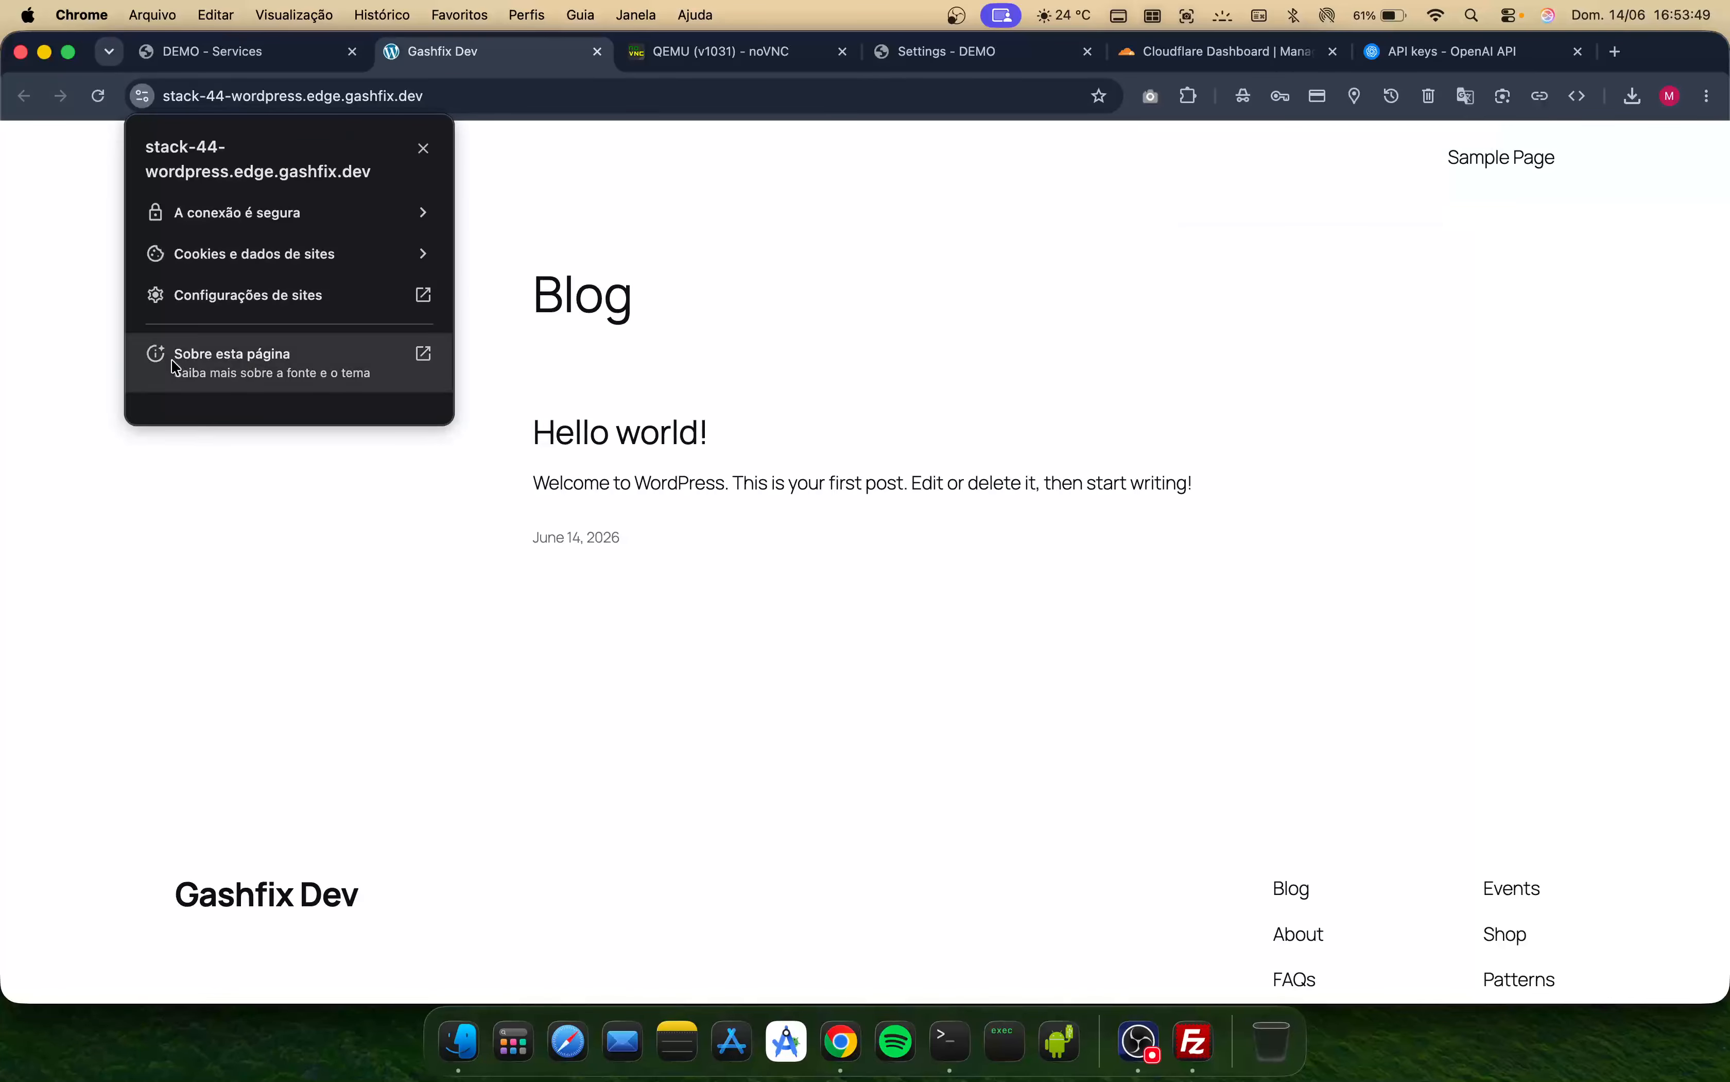
left_click(534, 512)
left_click(147, 97)
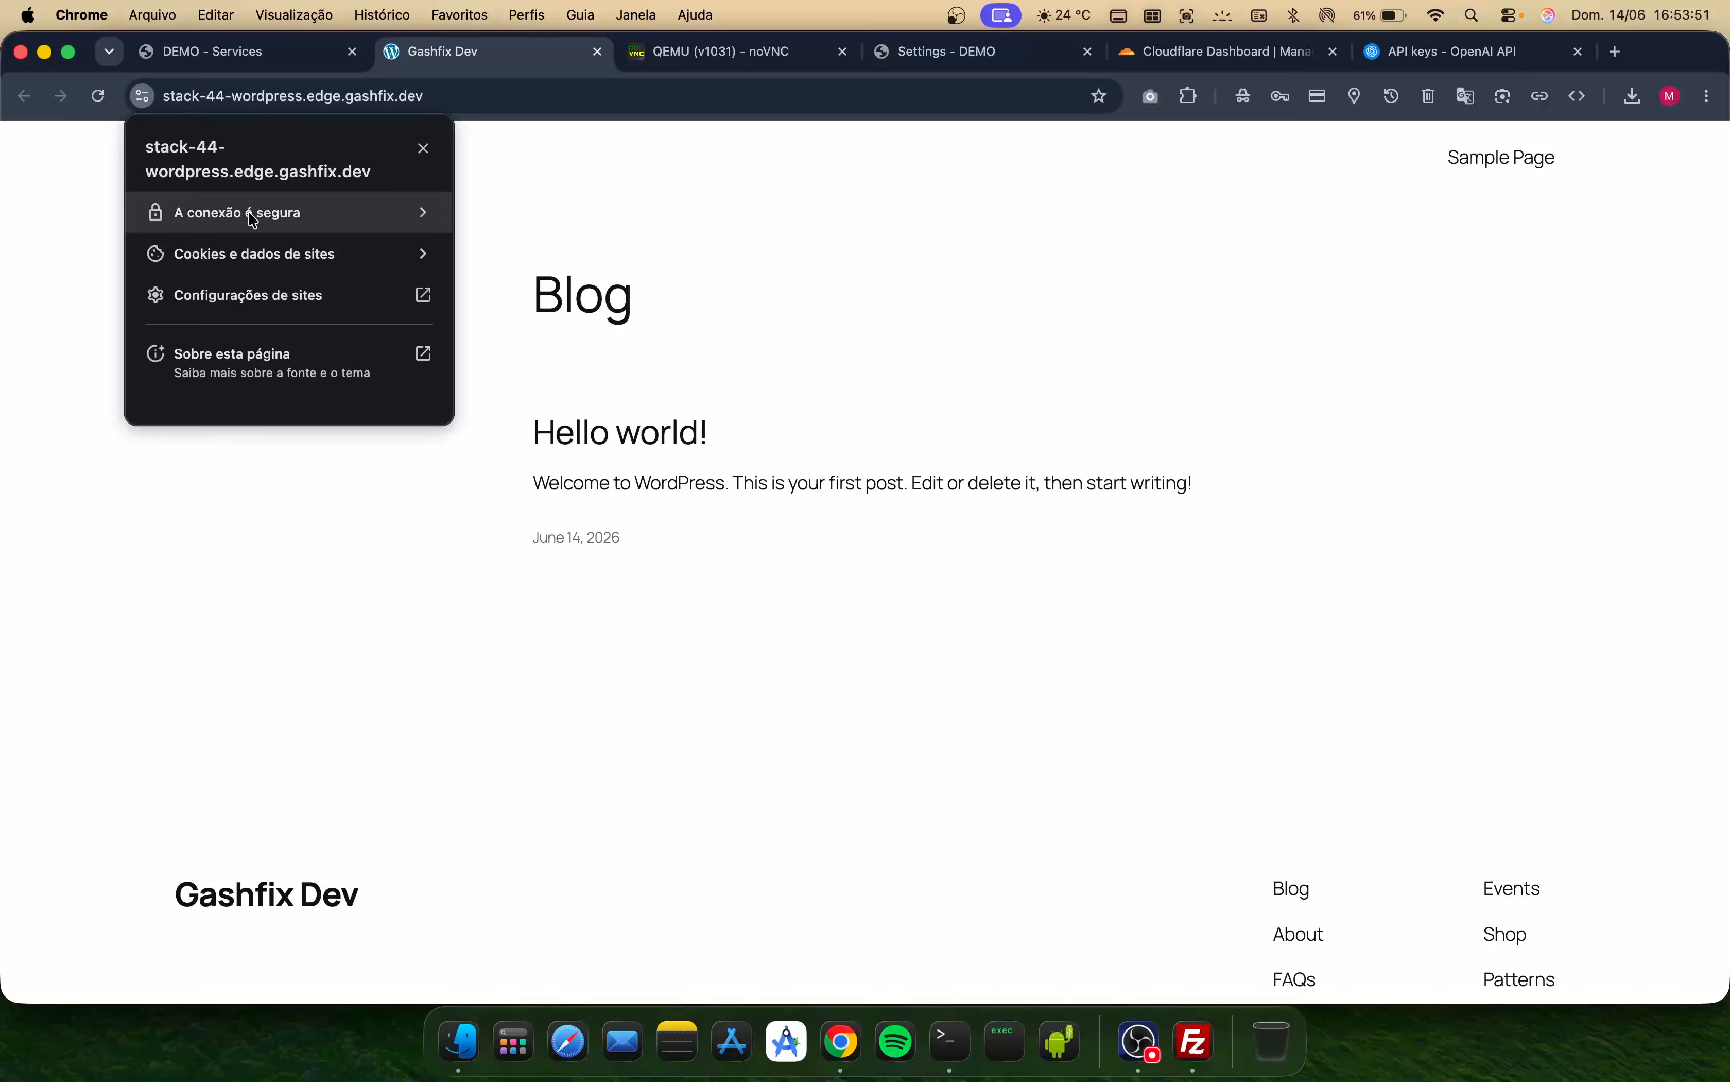
left_click(247, 215)
left_click(463, 503)
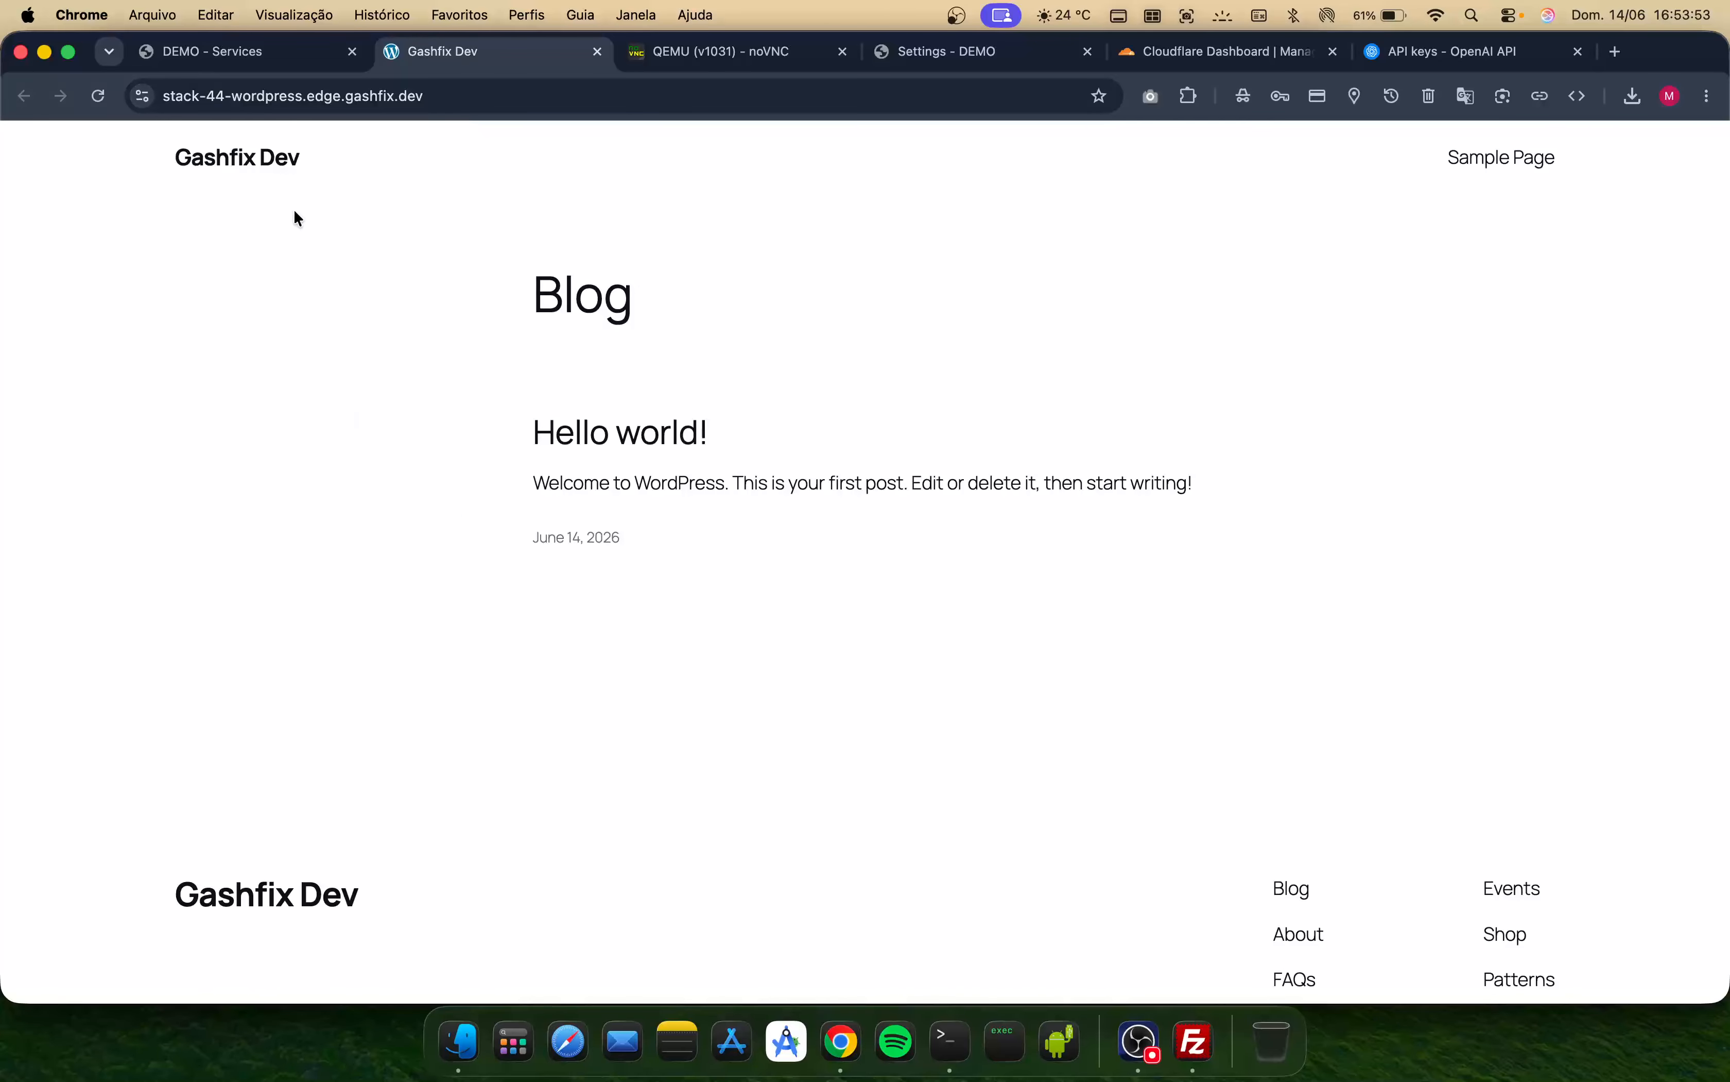
- Switch between the panel and the WordPress site and review the stack's options in the Installation tab
left_click(215, 52)
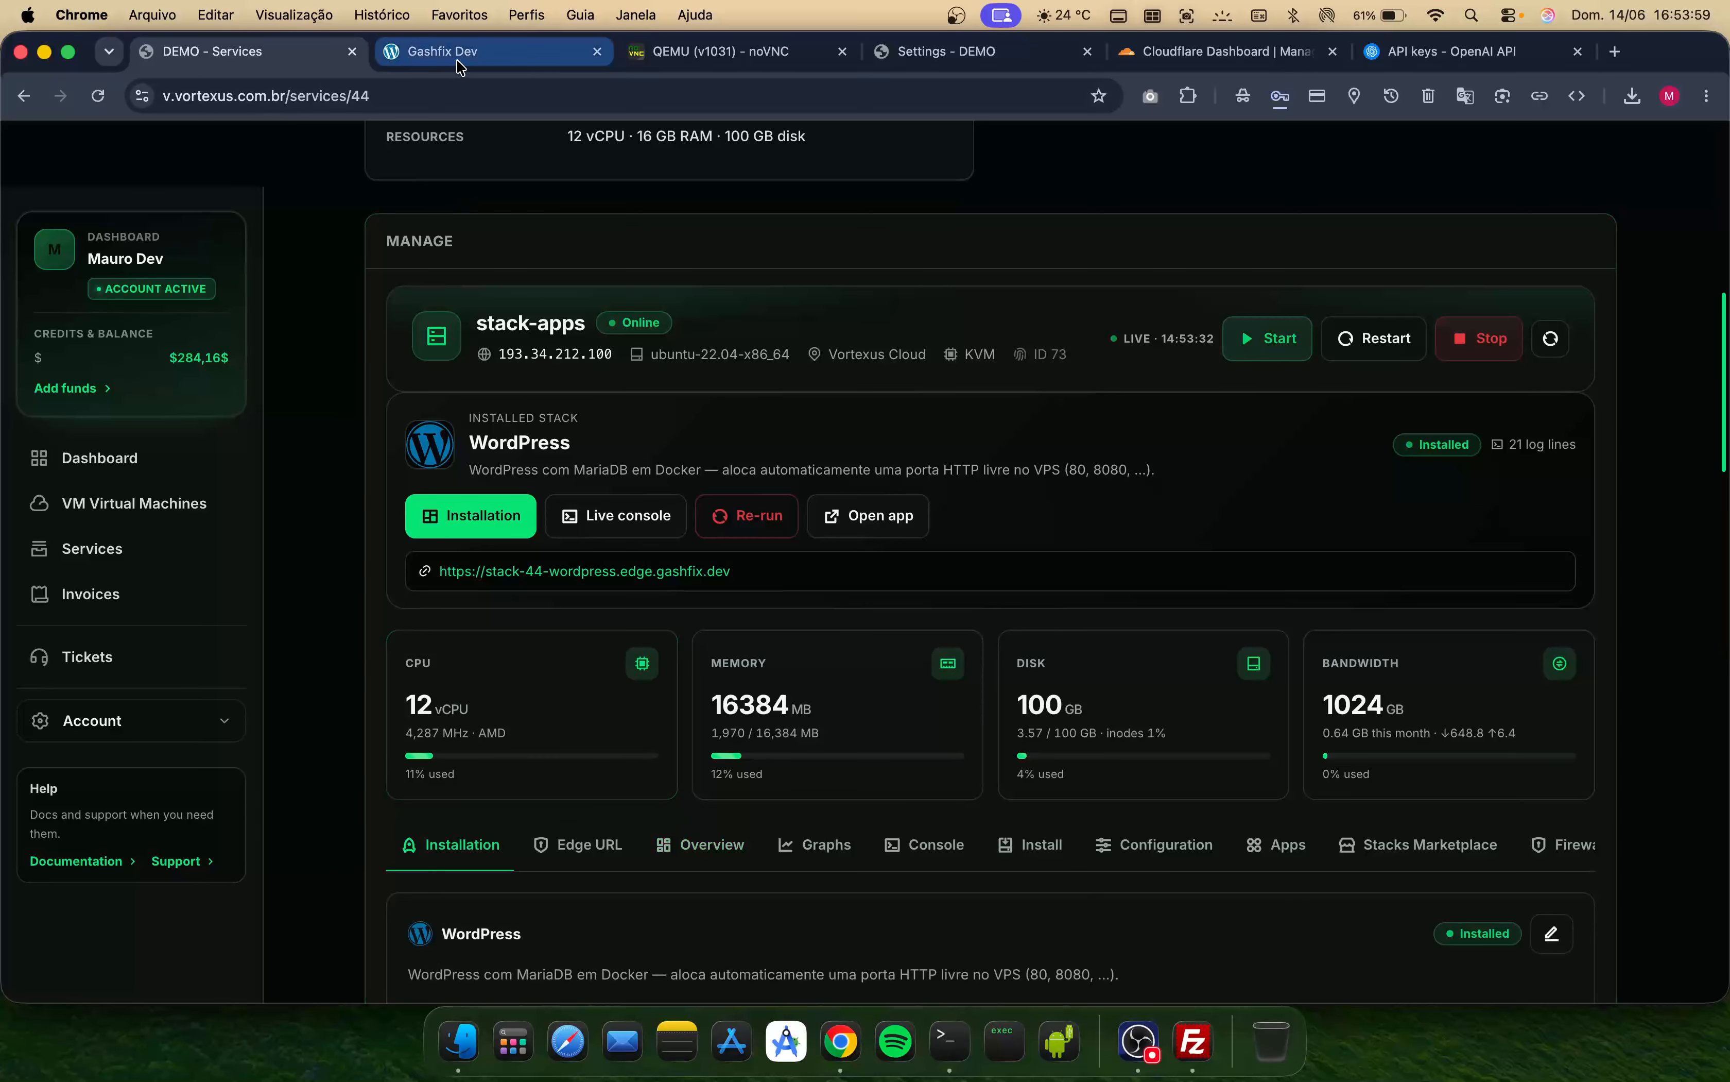
left_click(443, 52)
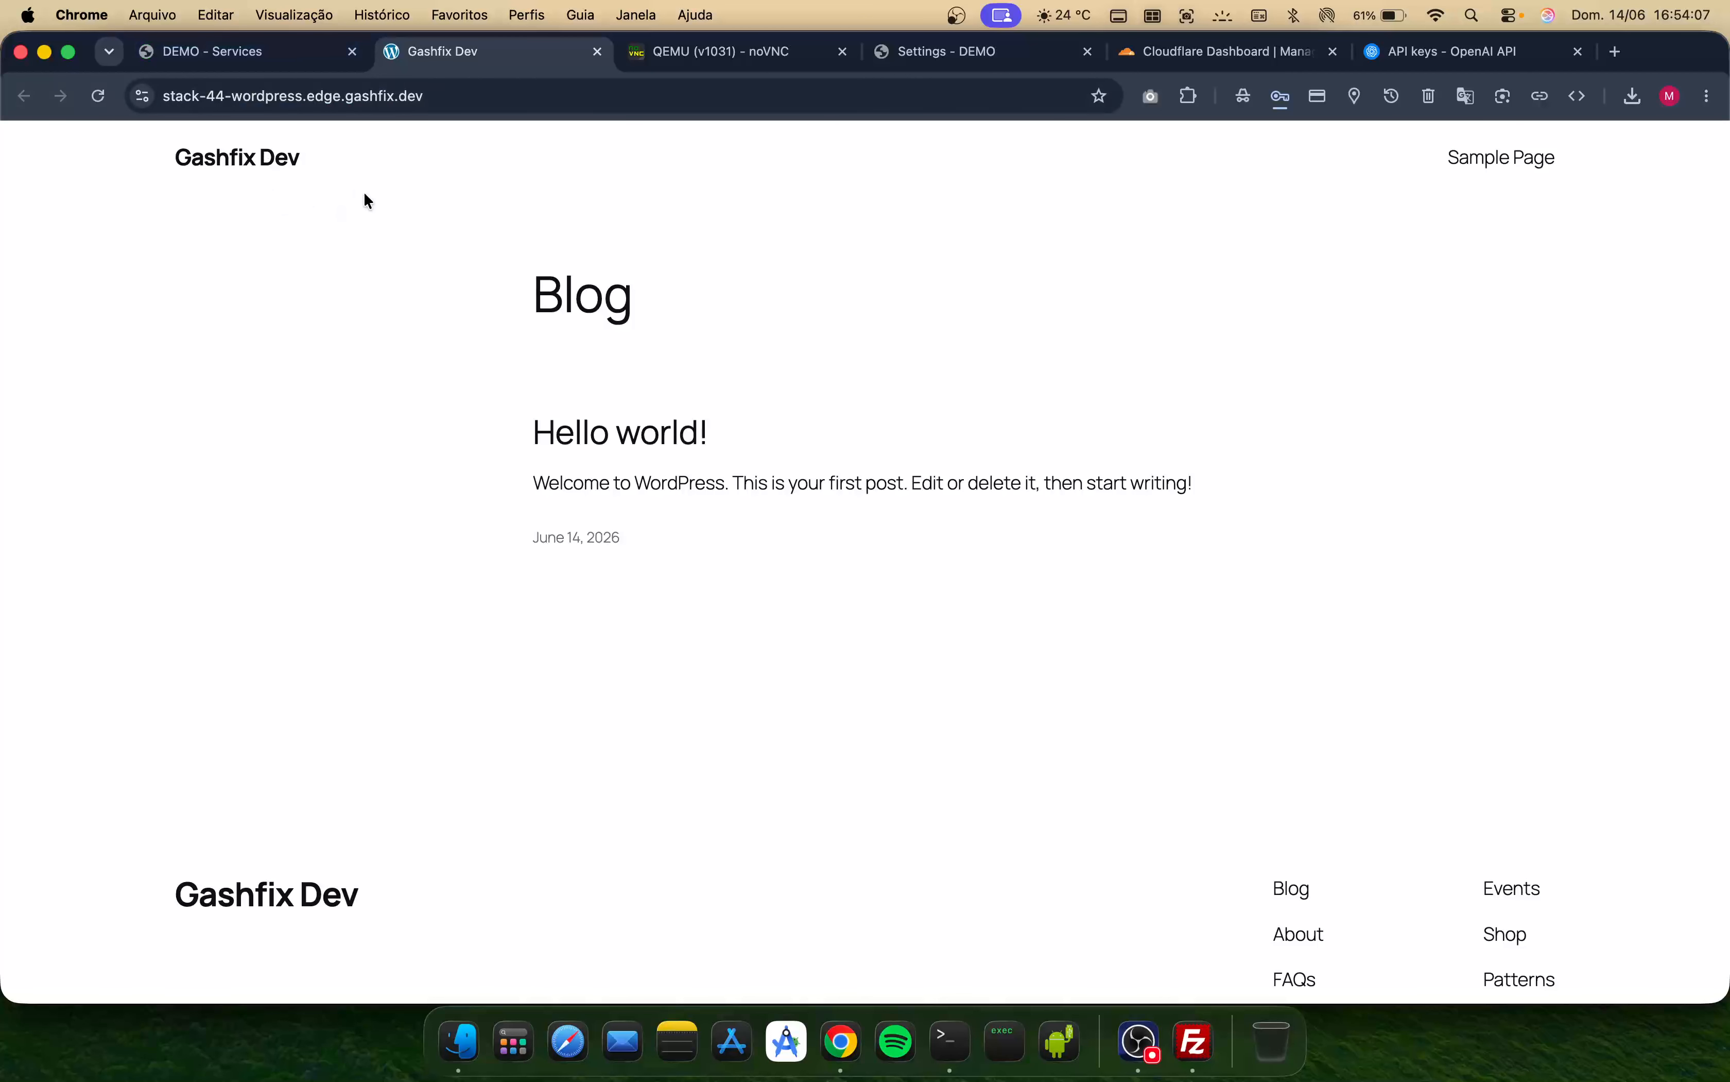
left_click(292, 58)
scroll(652, 626, "down", 6)
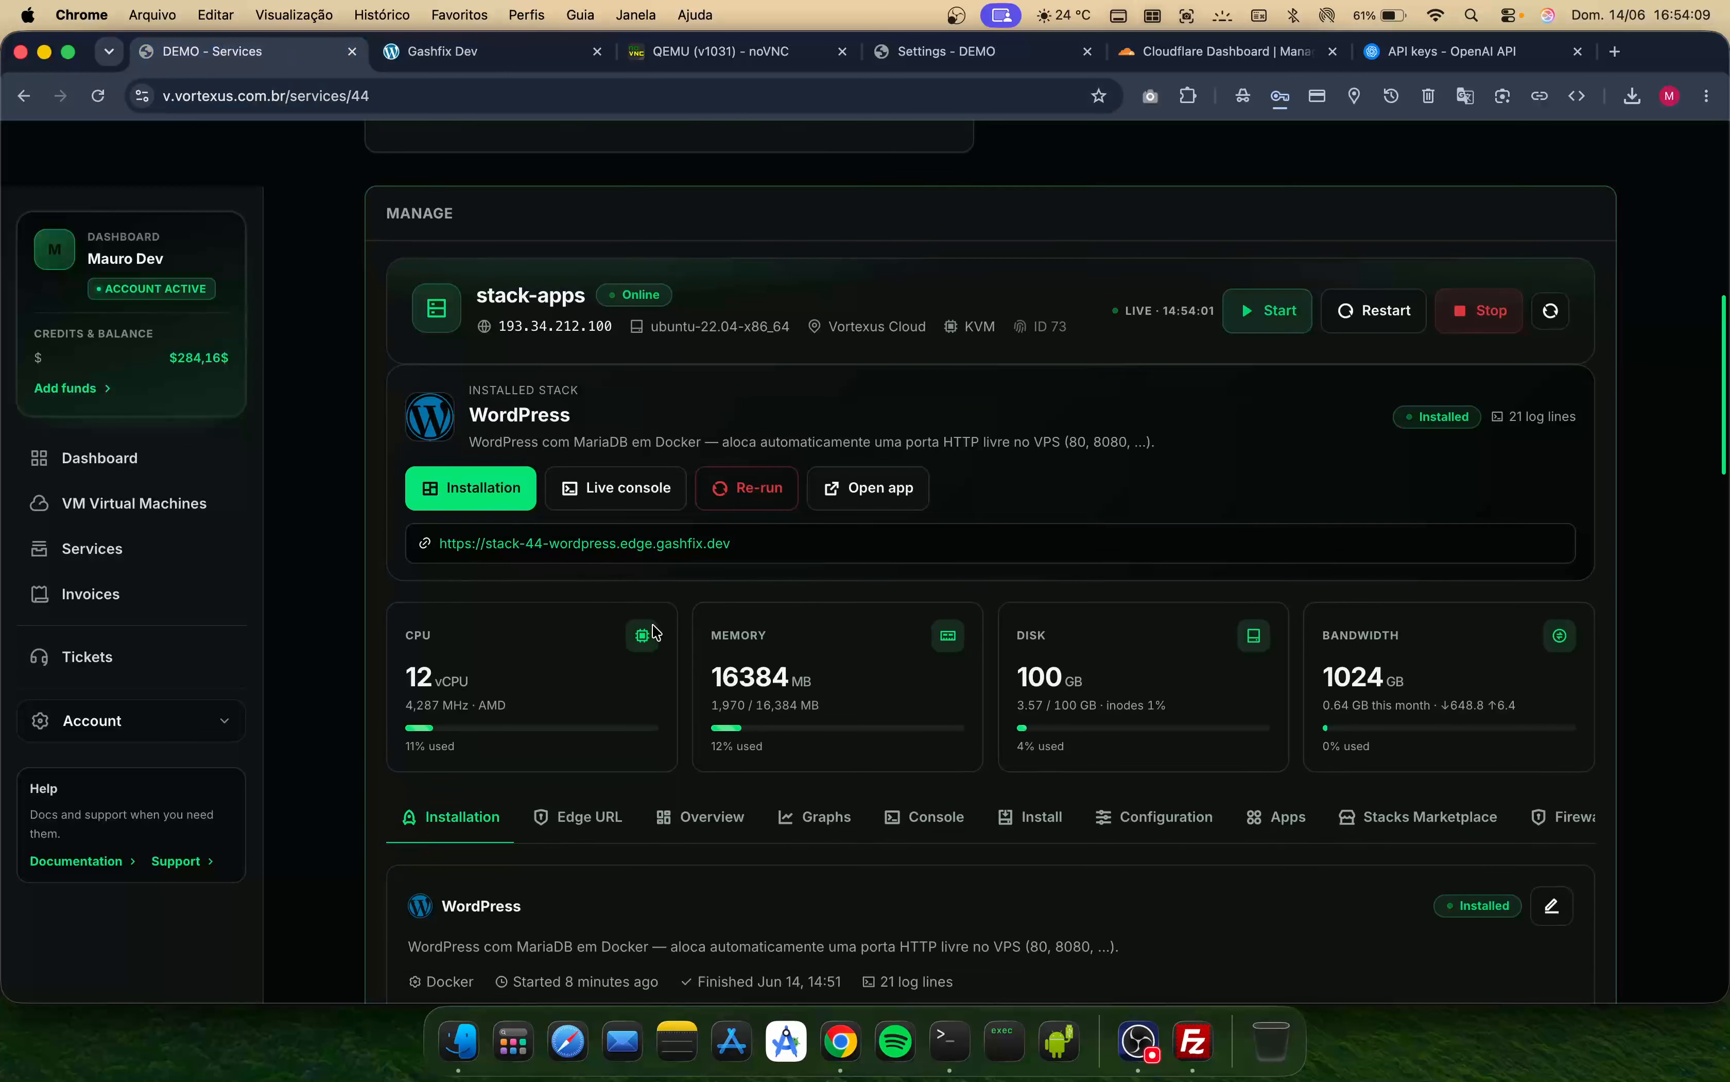
scroll(701, 708, "down", 1)
scroll(701, 707, "up", 1)
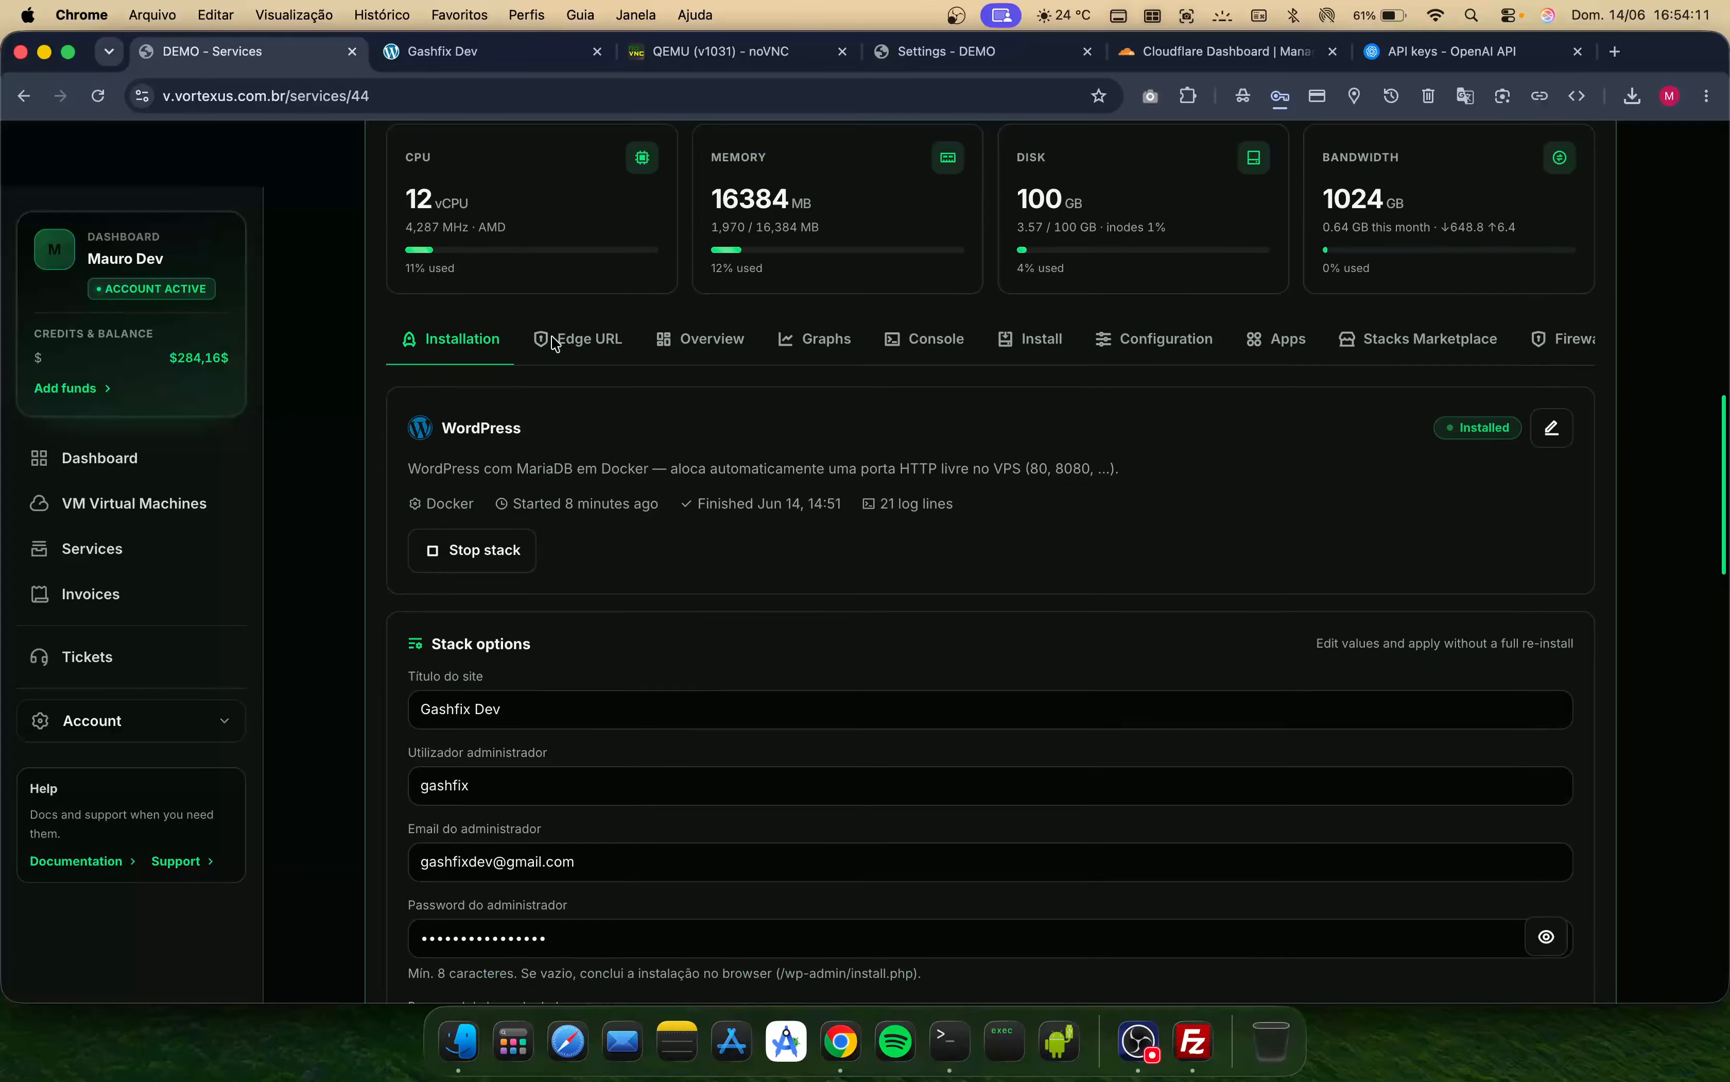
- Navigate the WordPress site to its /wp-admin address
left_click(488, 51)
left_click(572, 92)
left_click(583, 87)
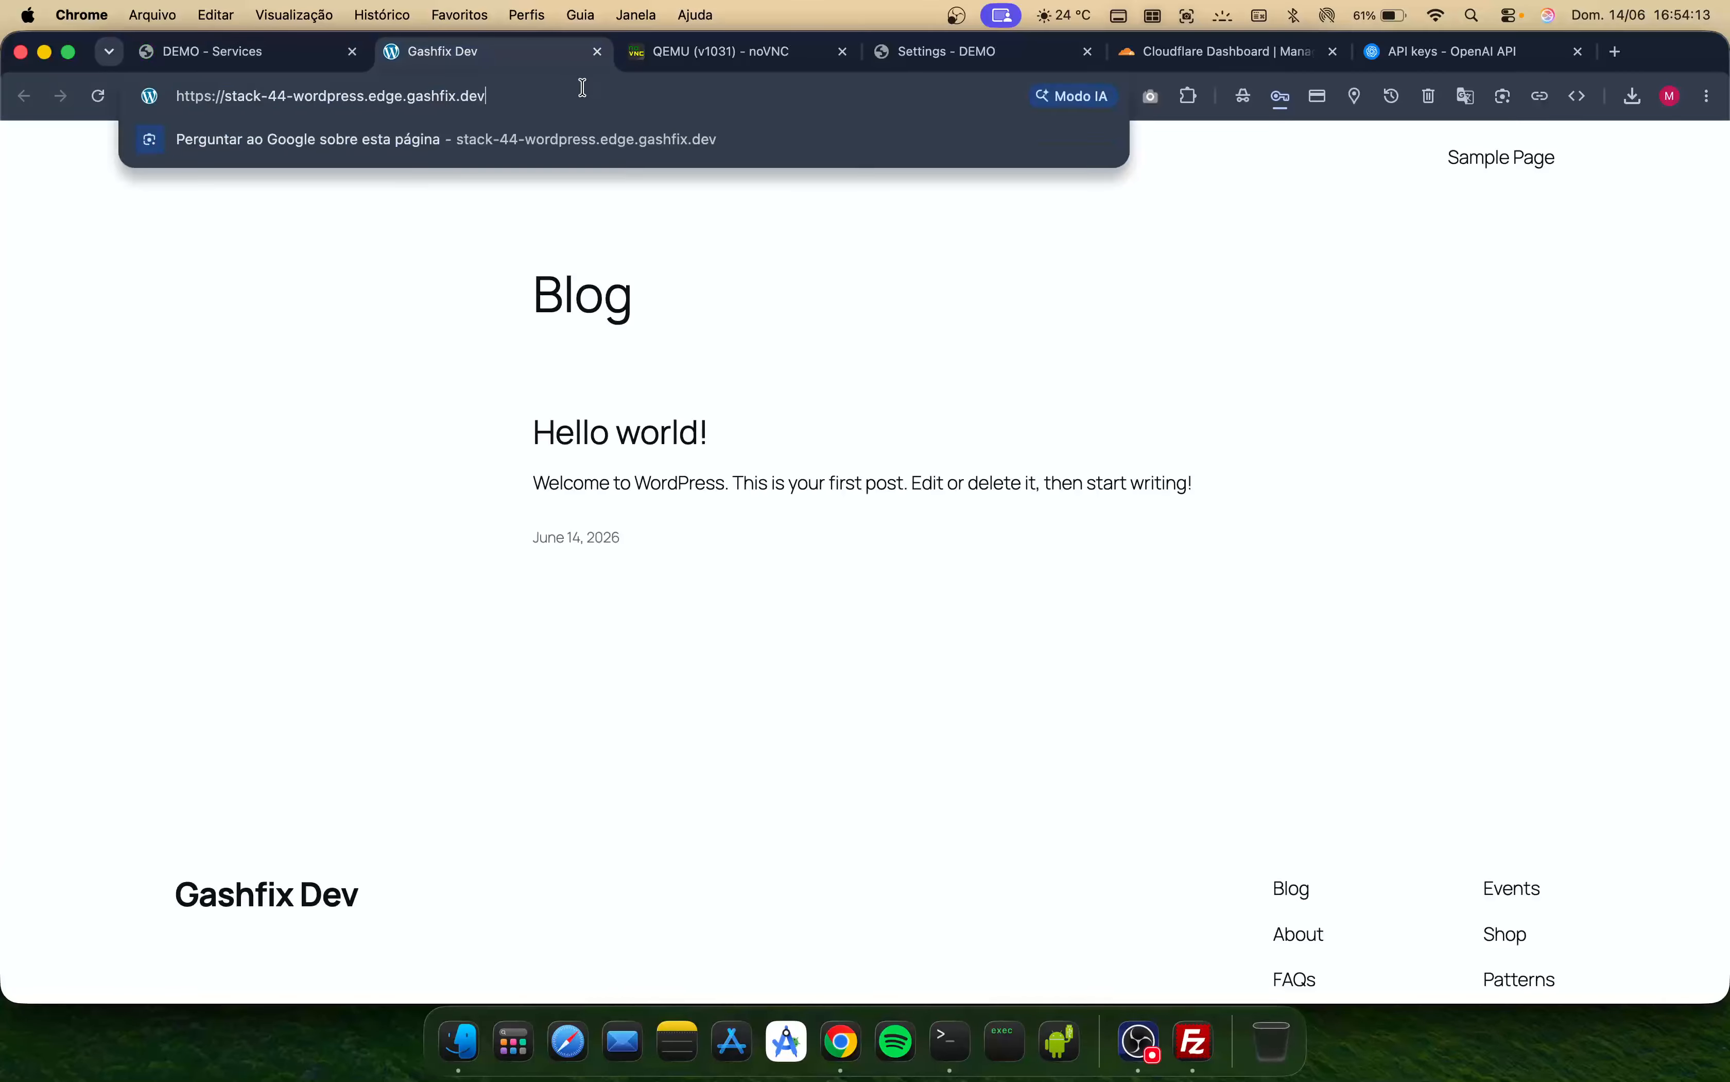
type("/wp-admi")
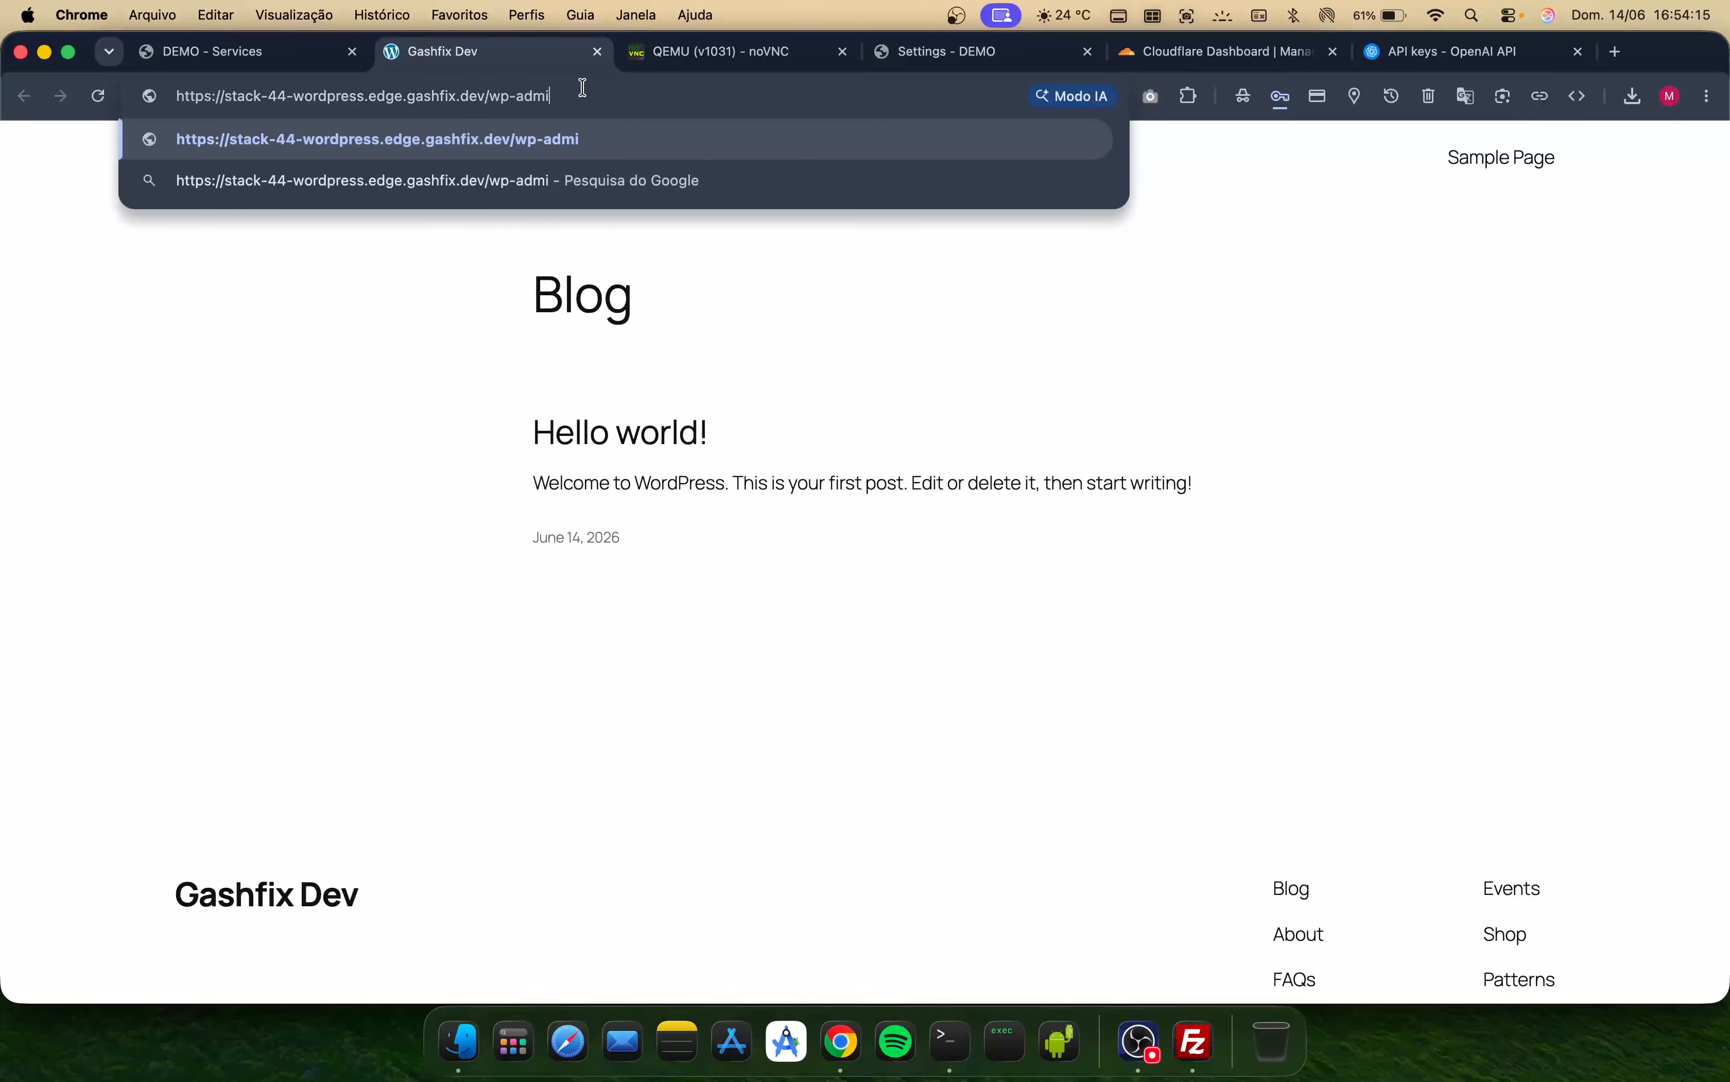
key("Return")
left_click(560, 96)
left_click(587, 97)
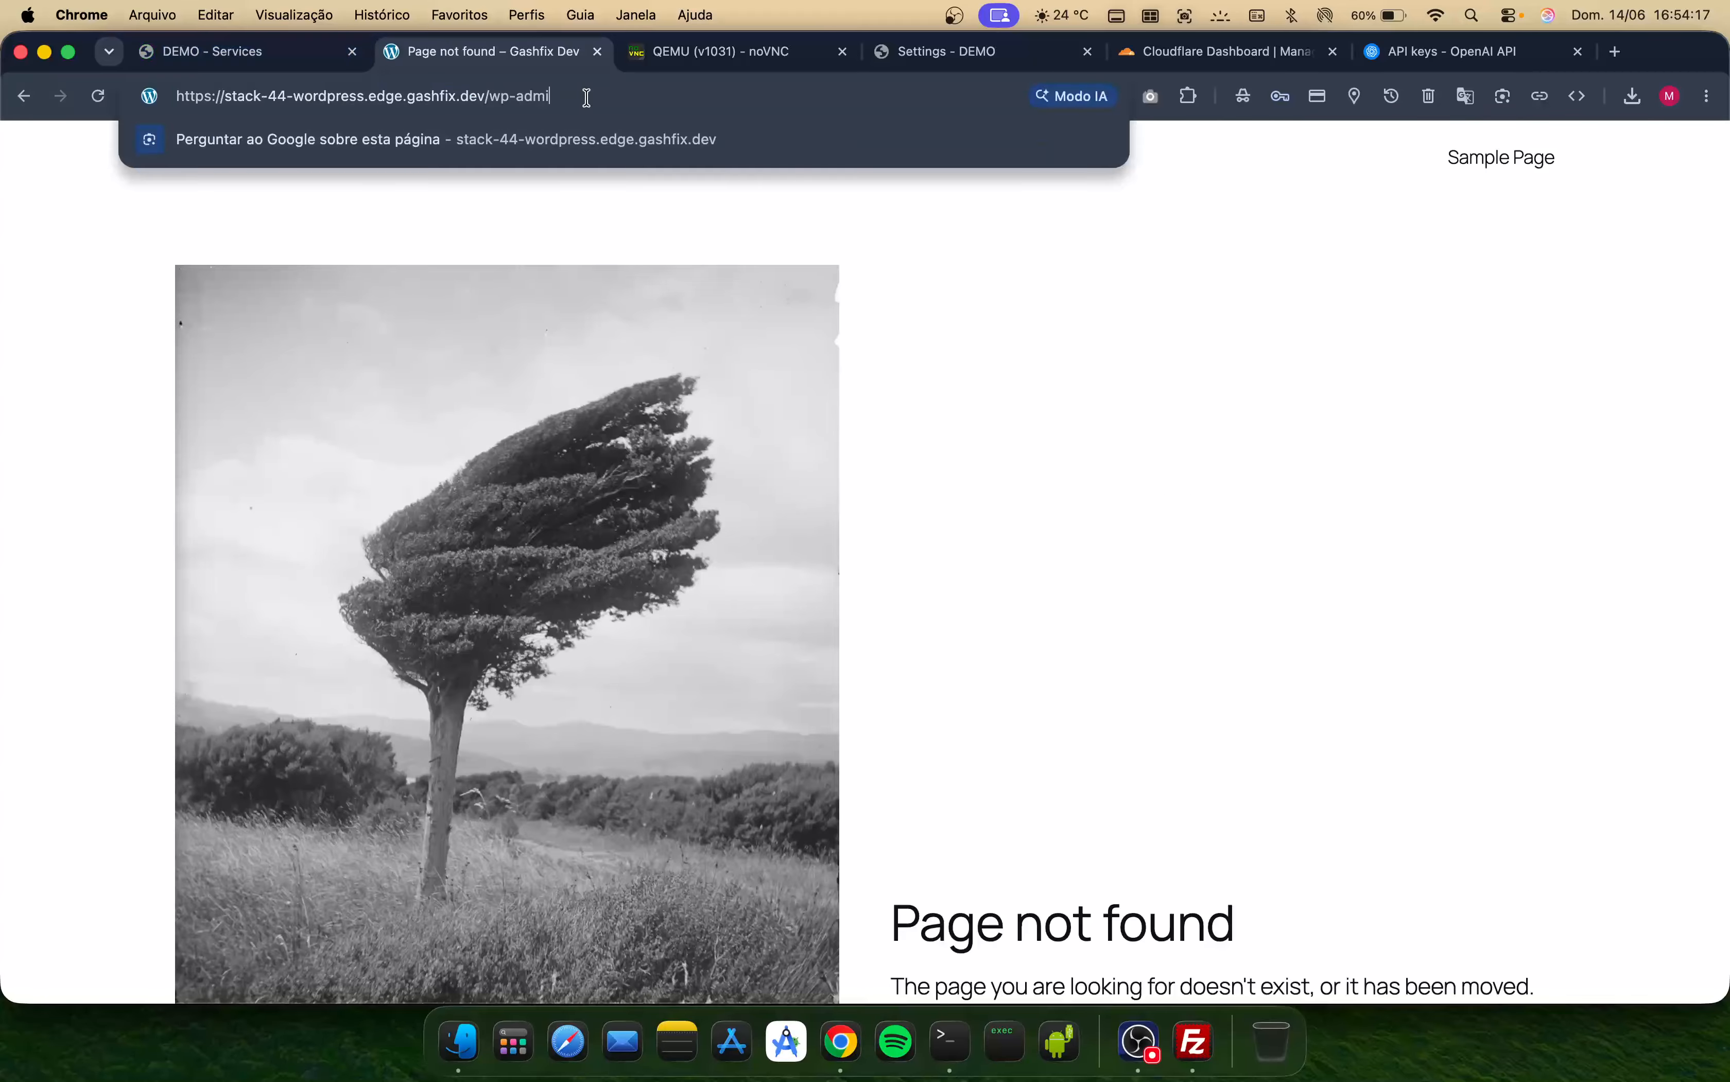
type("n")
key("Return")
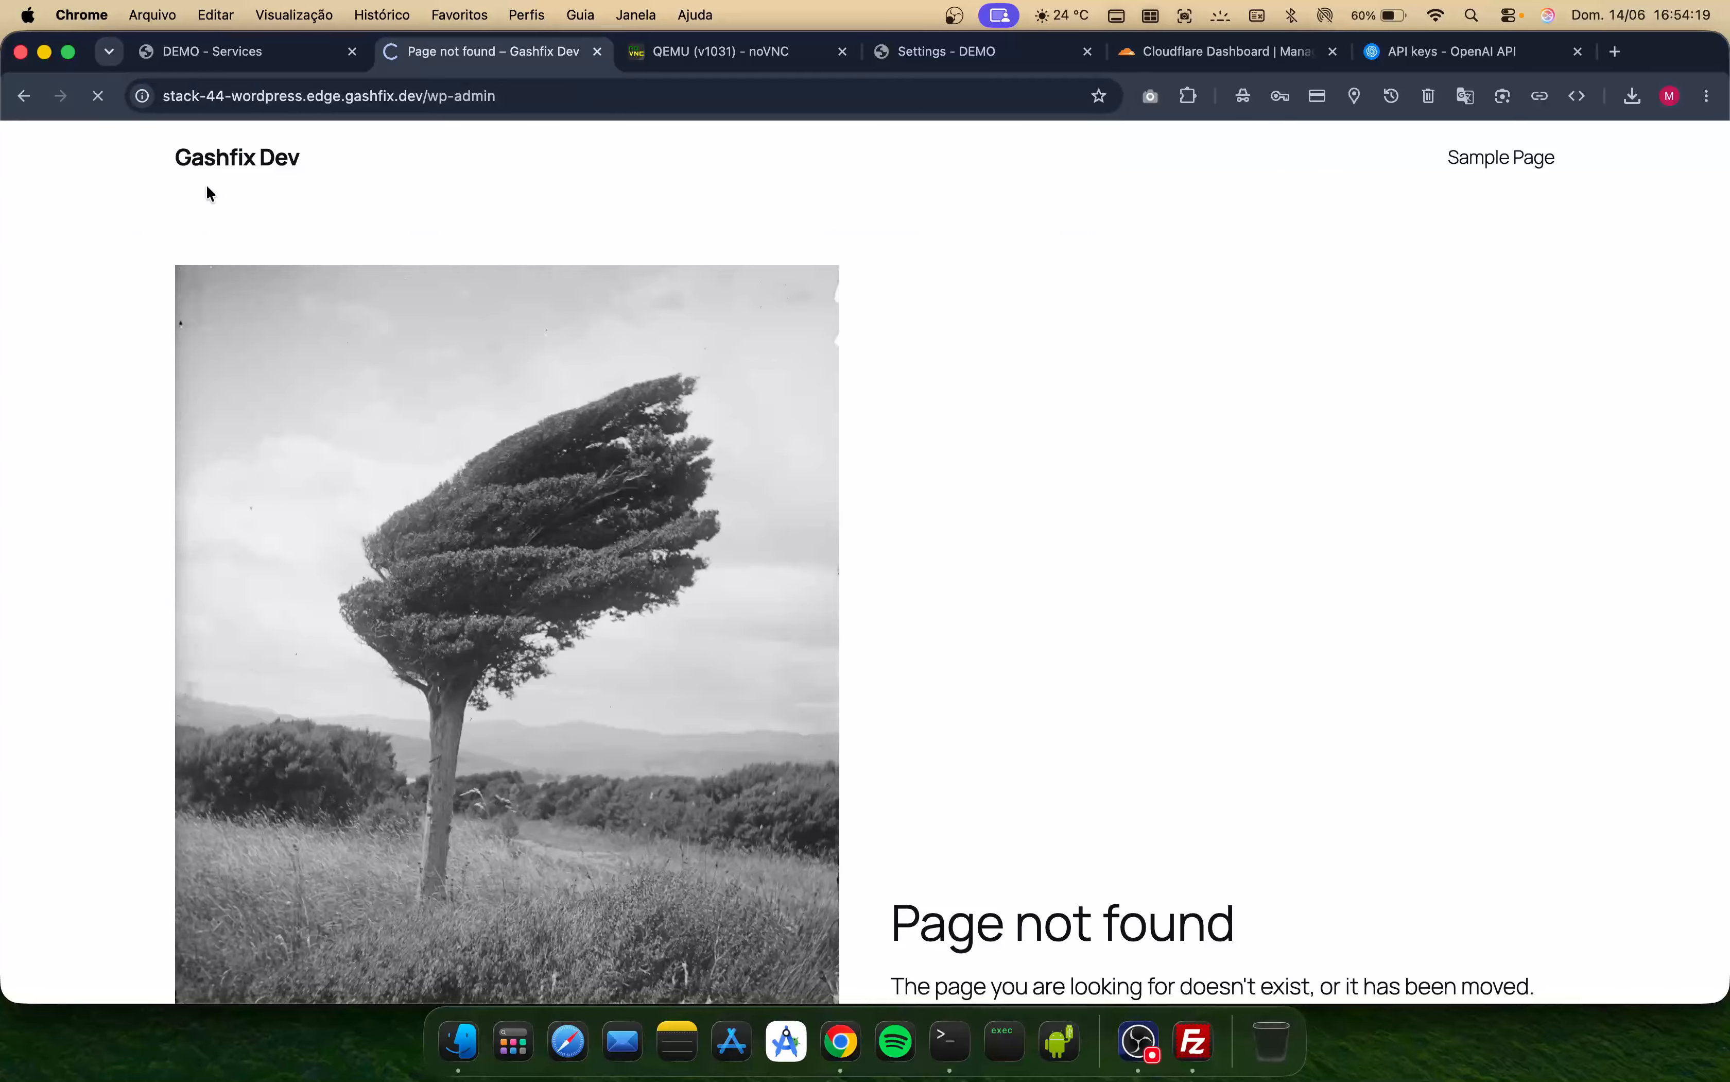
- Look up the admin credentials in the panel's Access details and enter the admin username on the login page
left_click(236, 51)
scroll(699, 719, "down", 10)
scroll(754, 798, "down", 5)
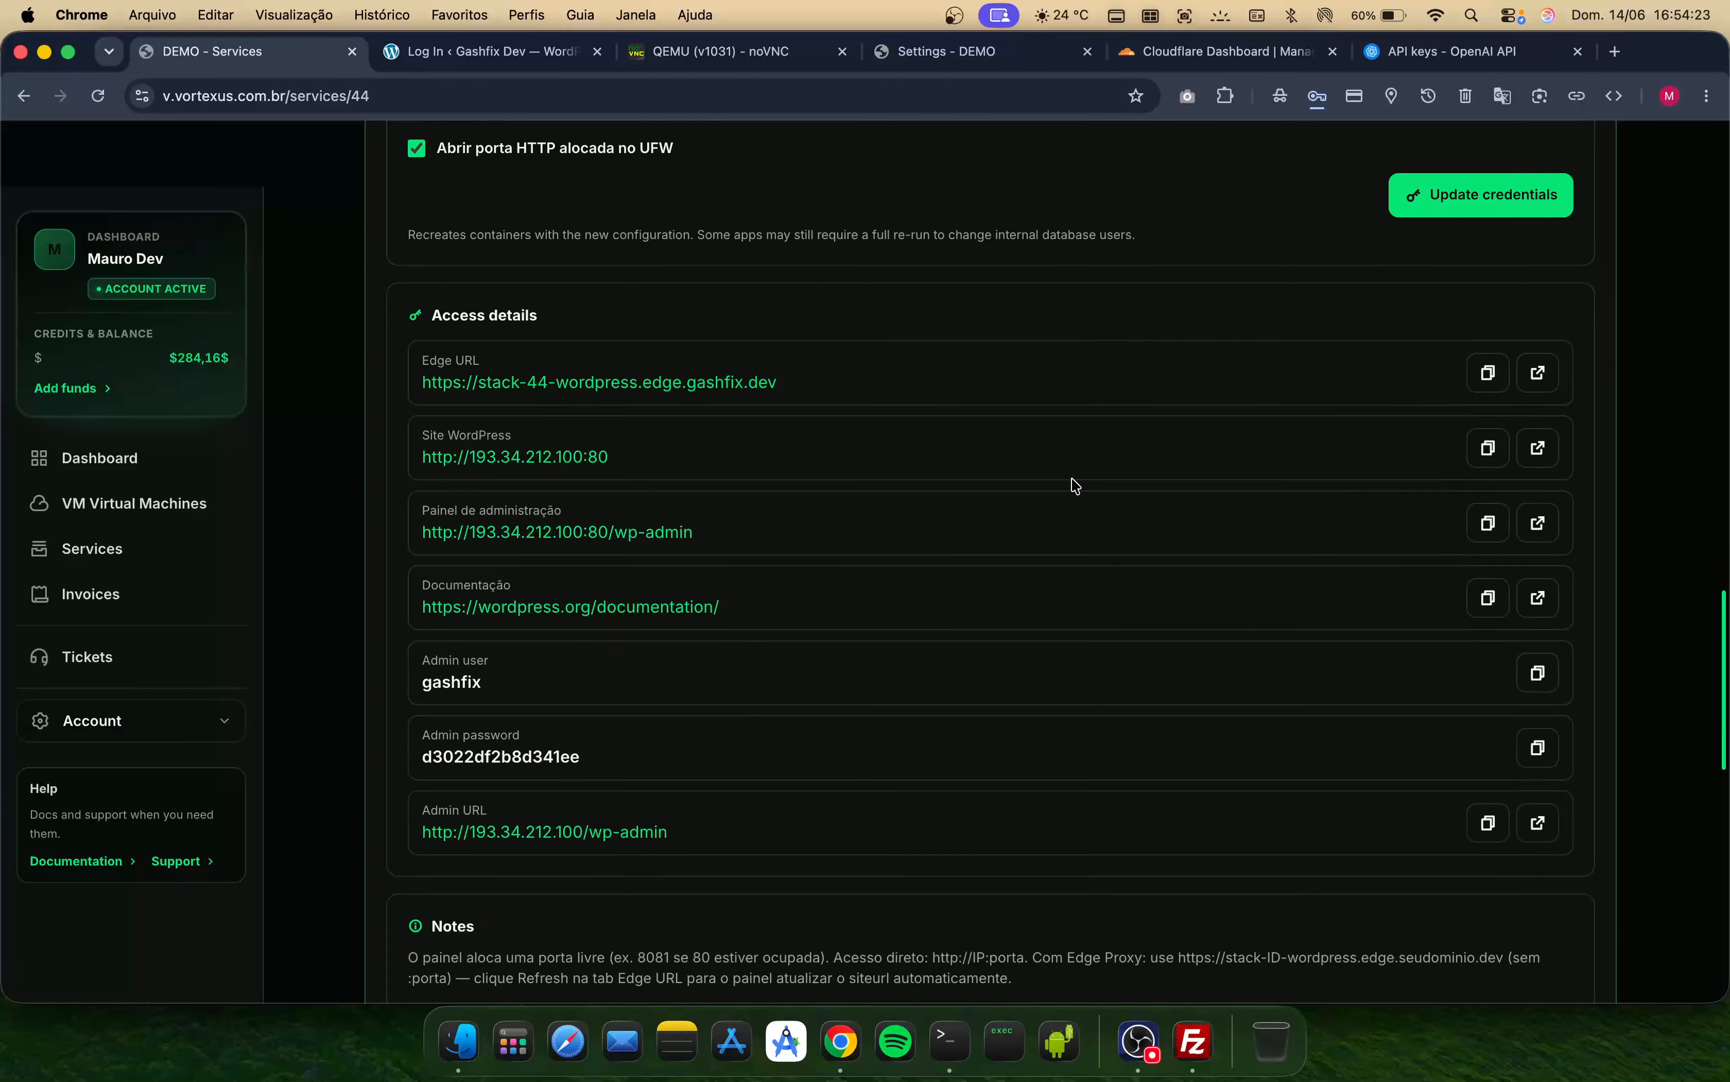
left_click(472, 51)
type("gashfix")
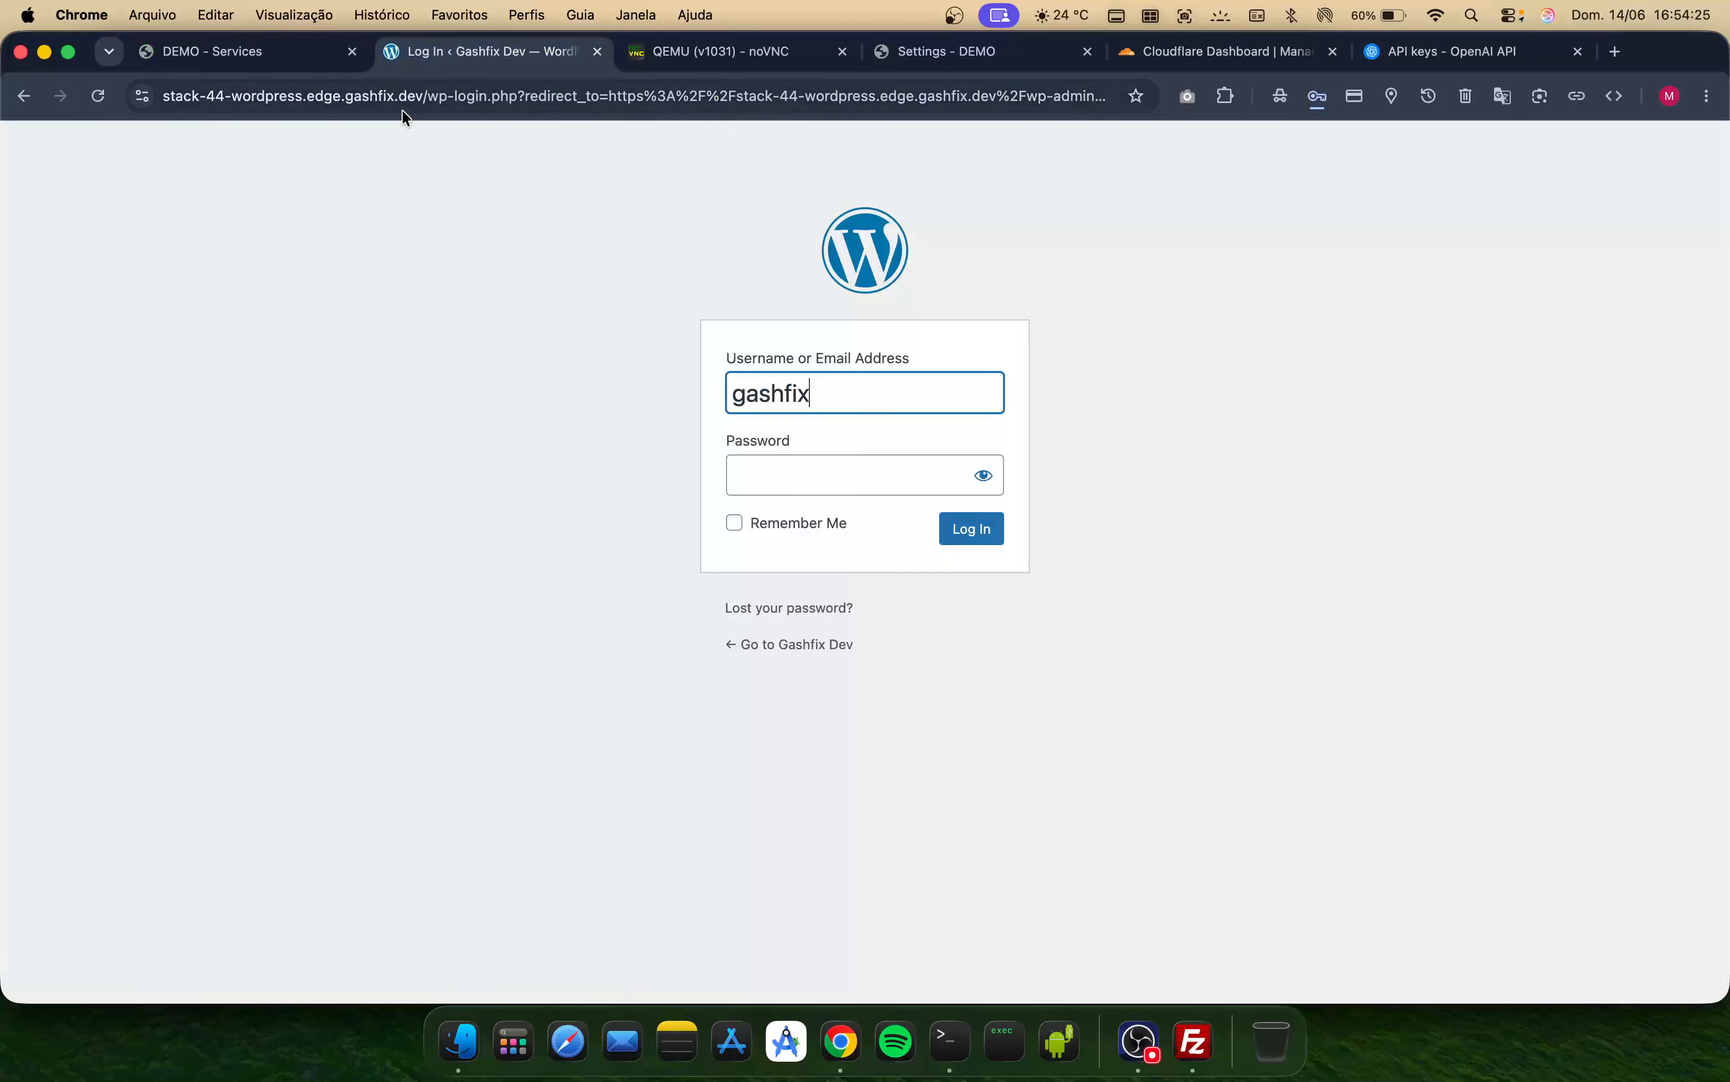
- Copy the admin password from the panel, paste it into the login password field and log in
left_click(254, 56)
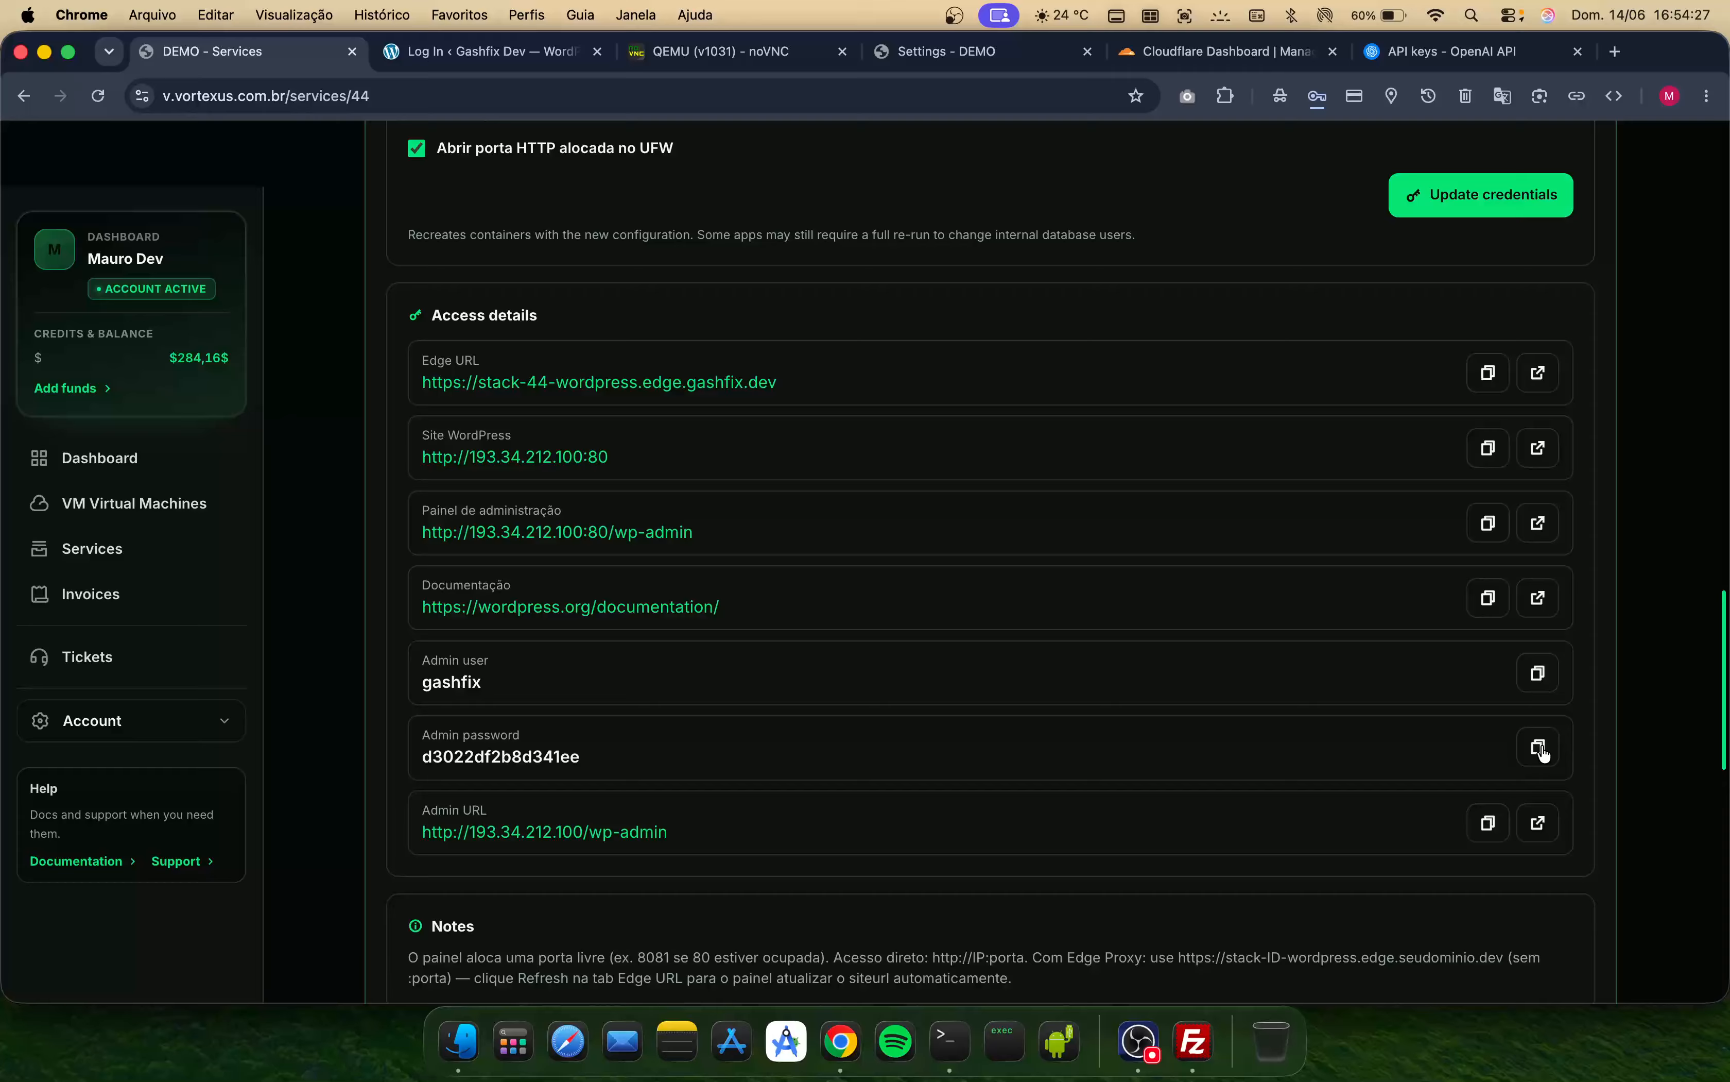
left_click(478, 53)
left_click(753, 479)
key("super+v")
left_click(972, 529)
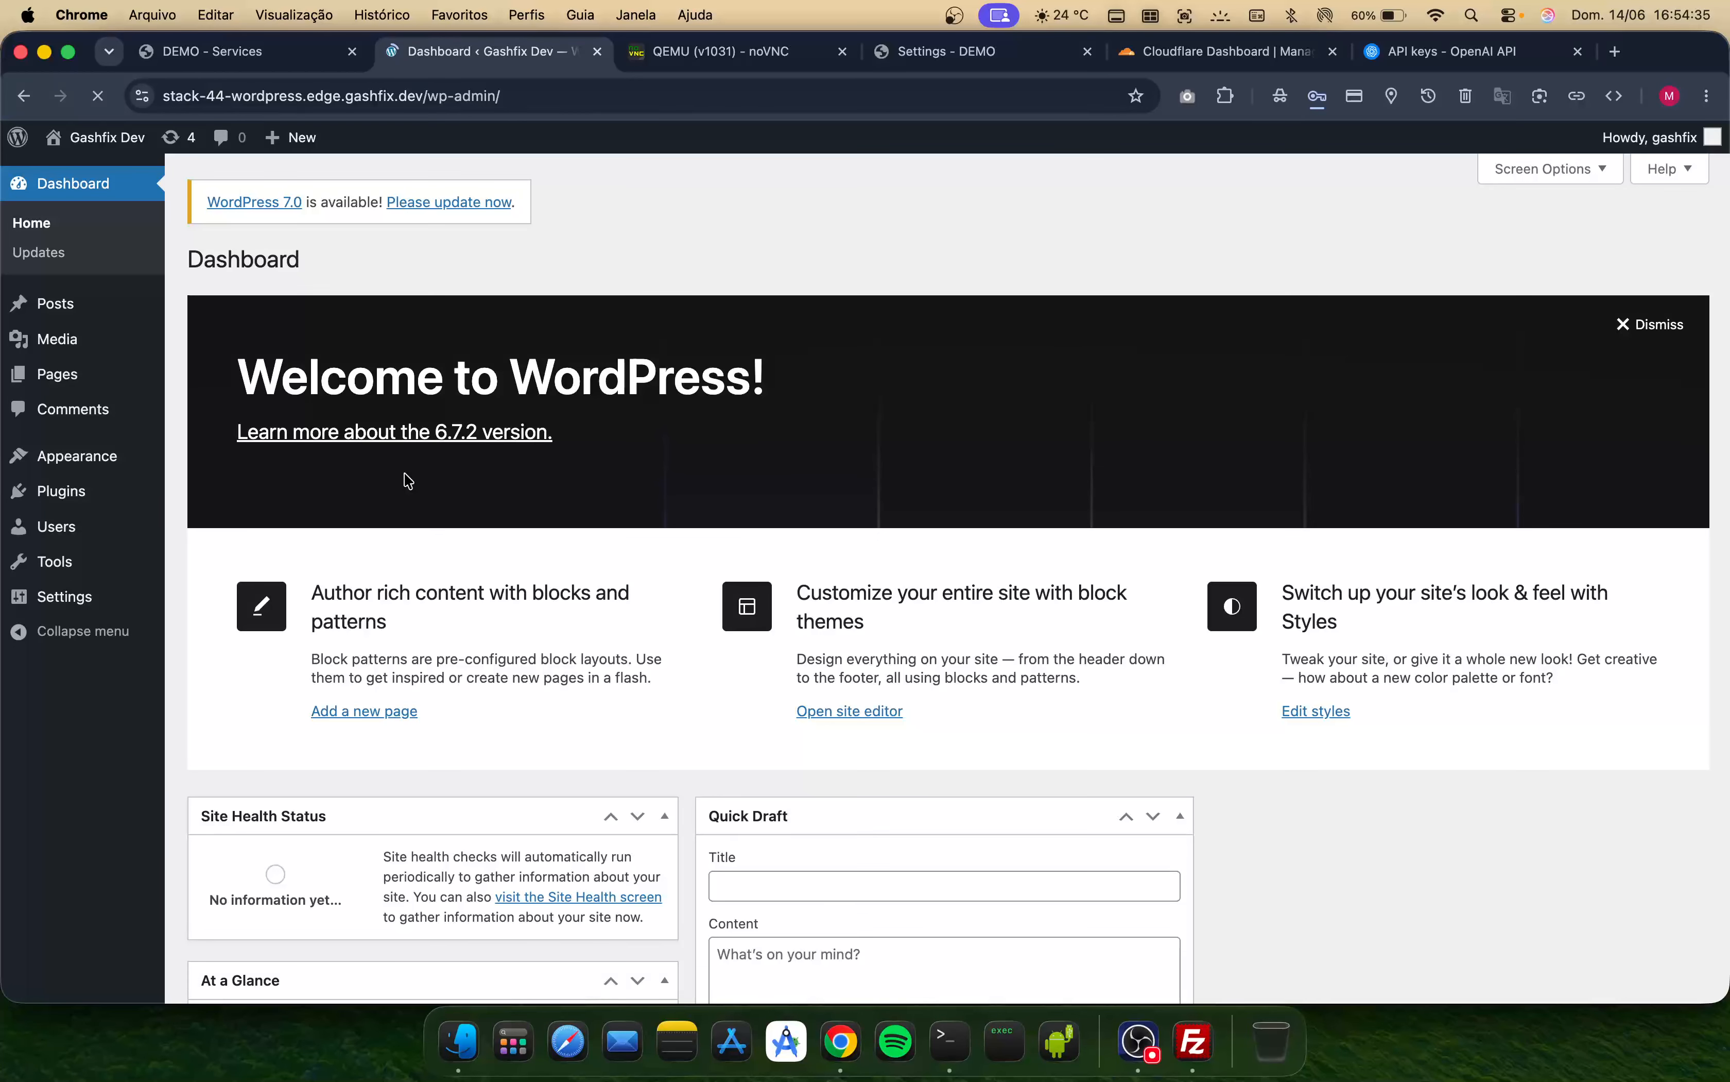
- Decline saving the password in the browser, return to the dashboard and update WordPress to version 7.0
left_click(263, 206)
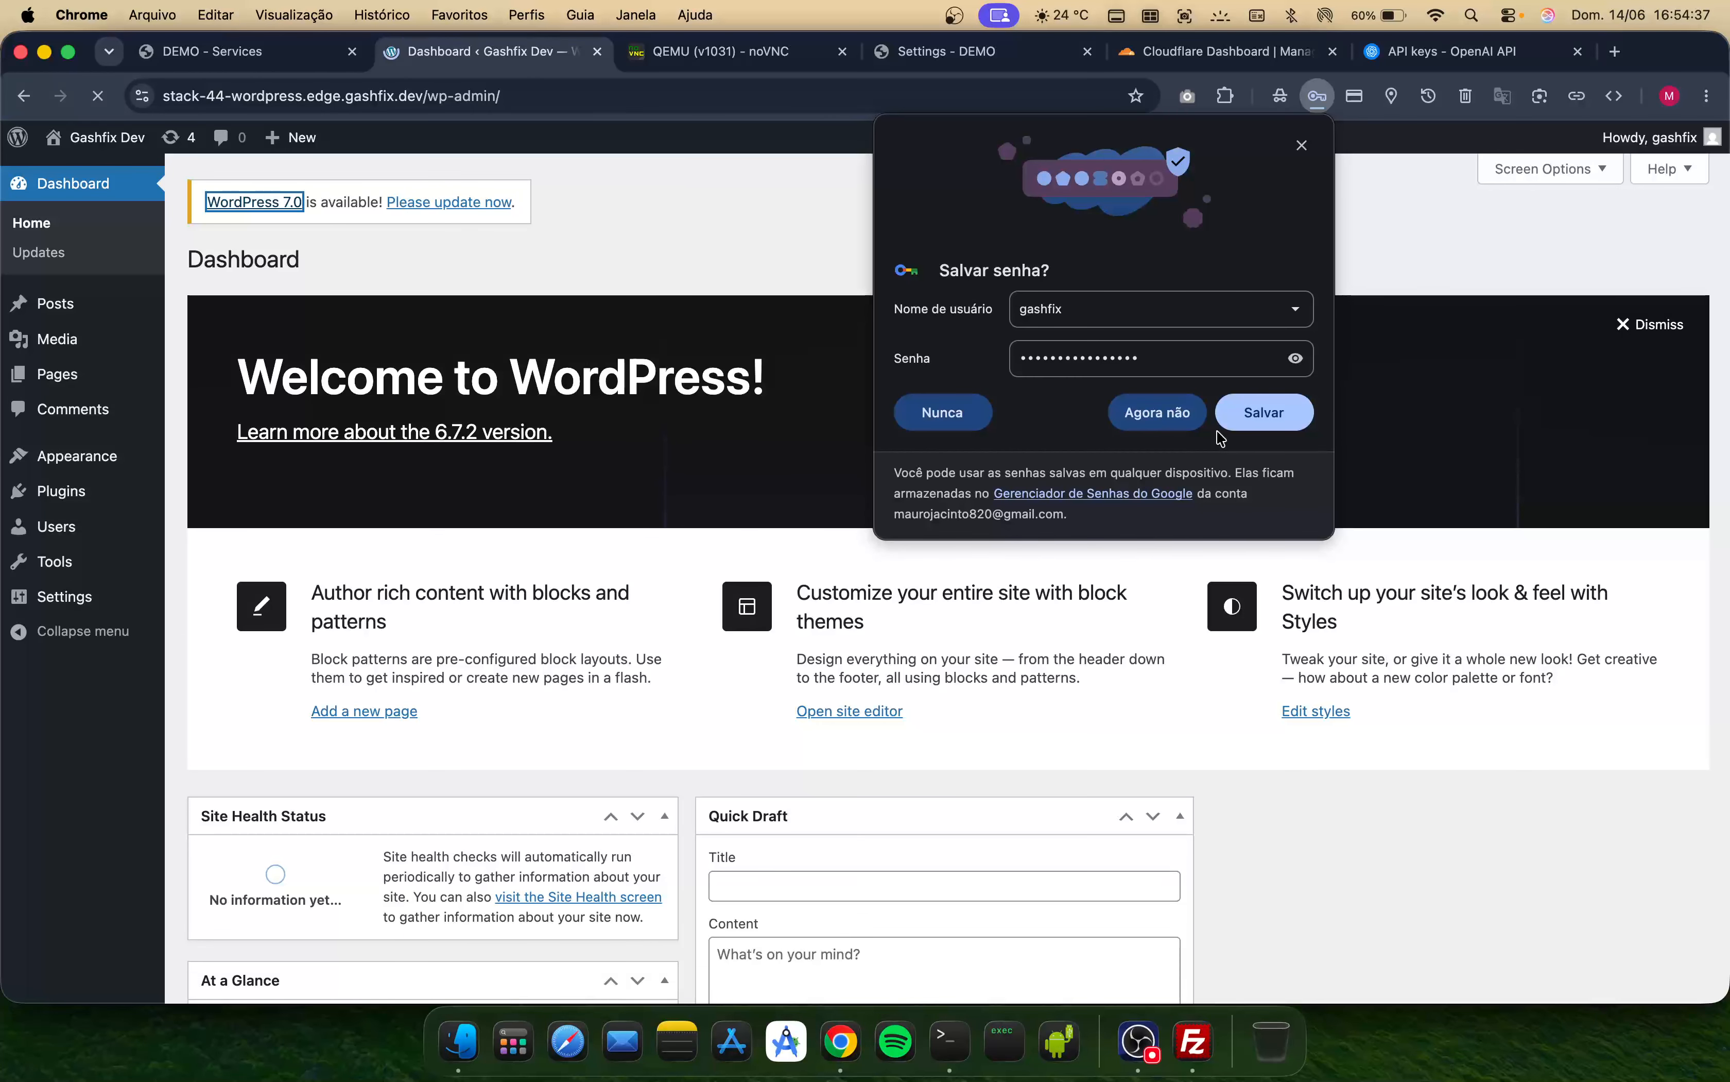
left_click(942, 408)
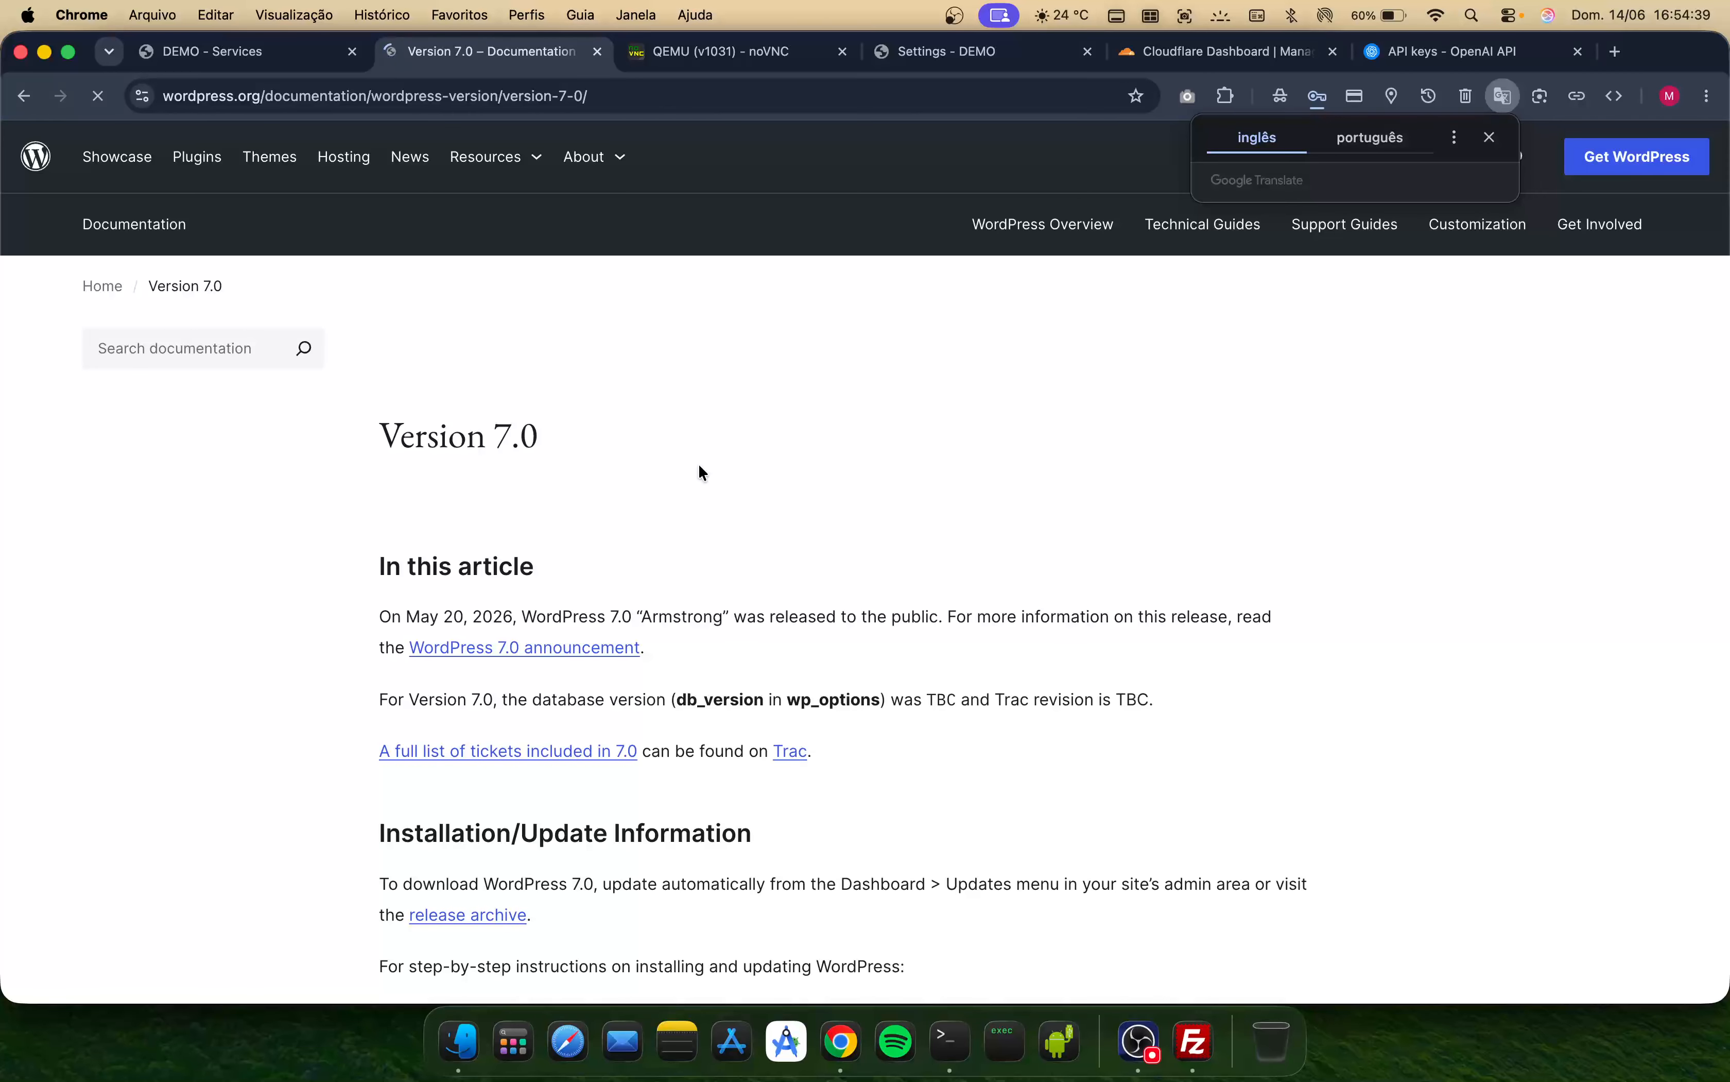
left_click(25, 98)
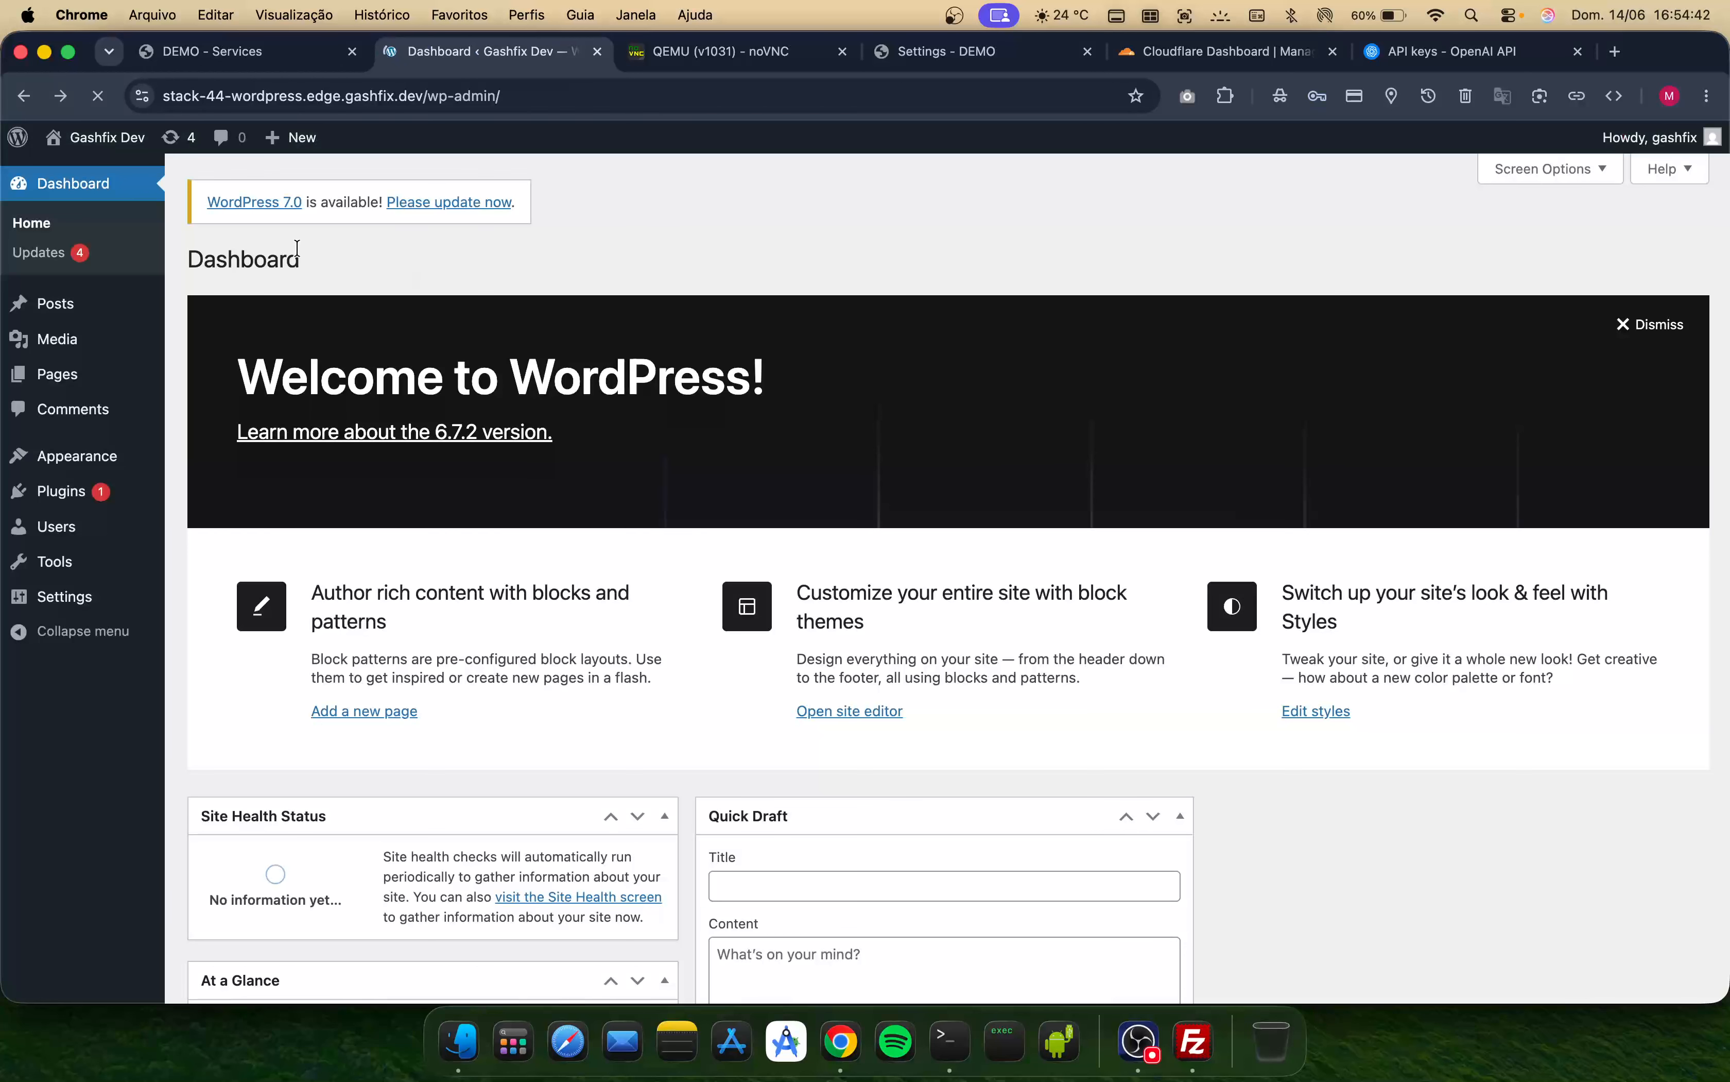
left_click(458, 201)
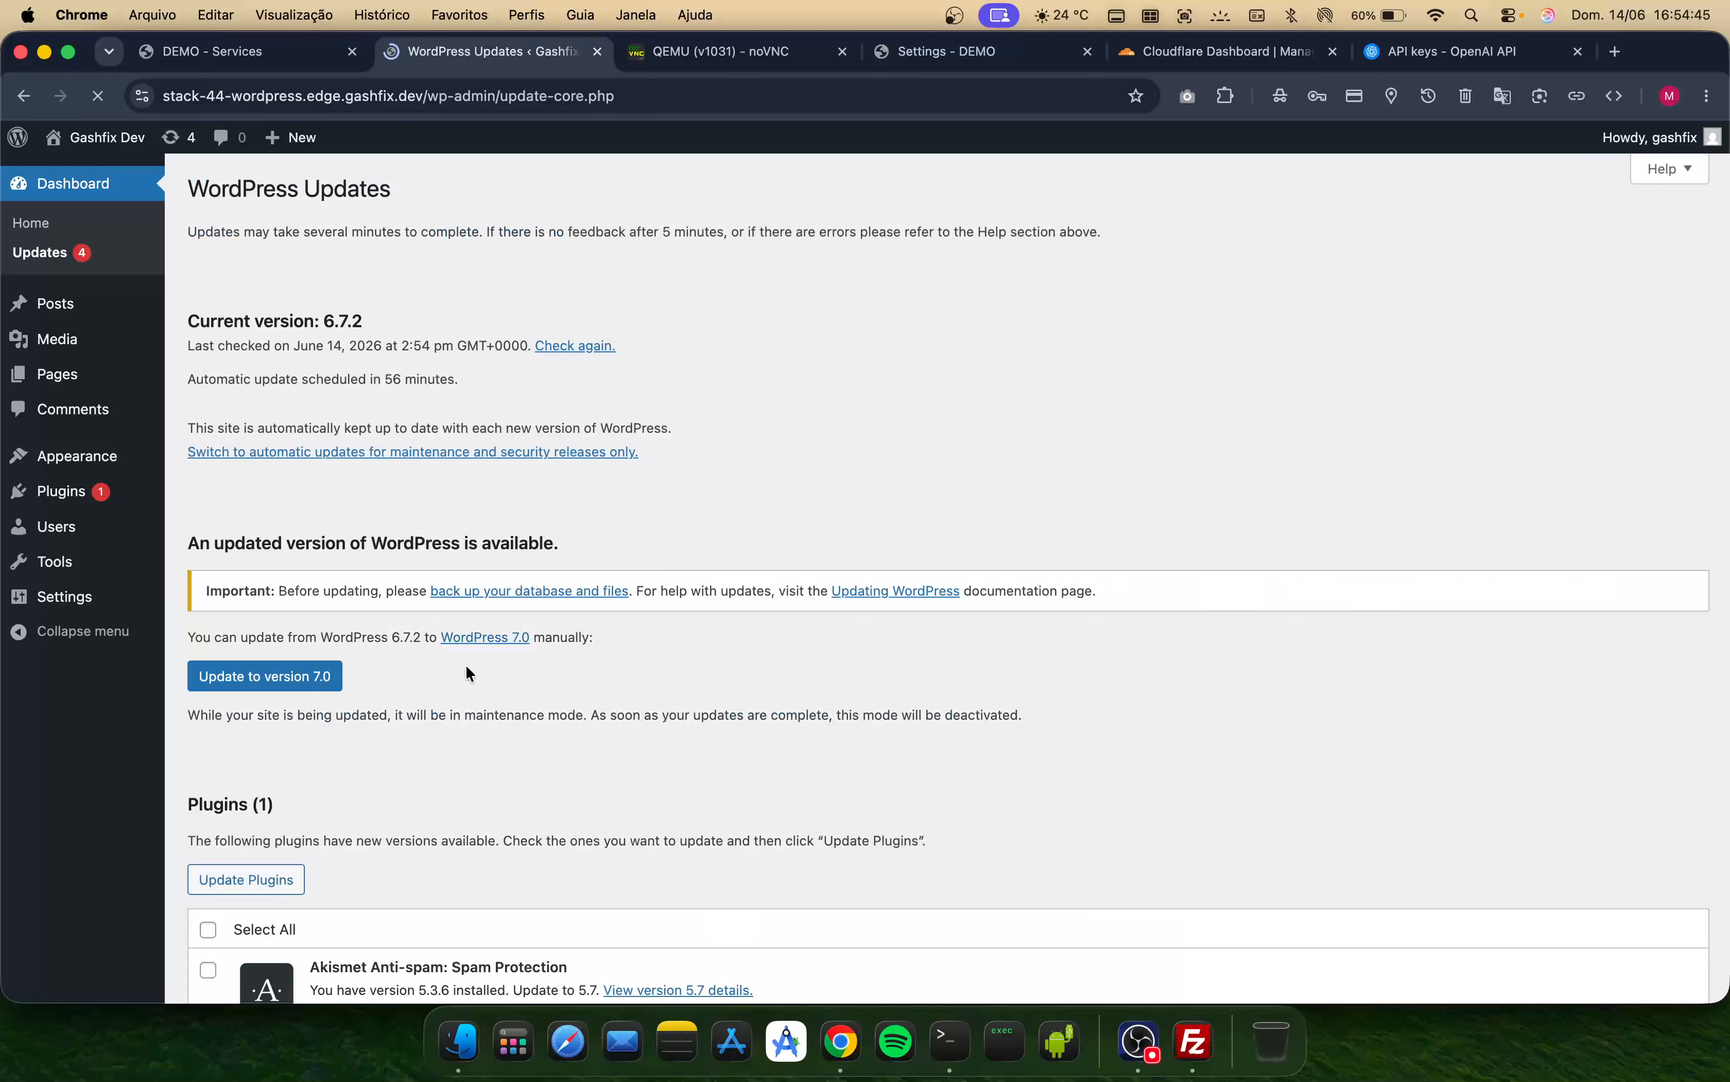
left_click(315, 683)
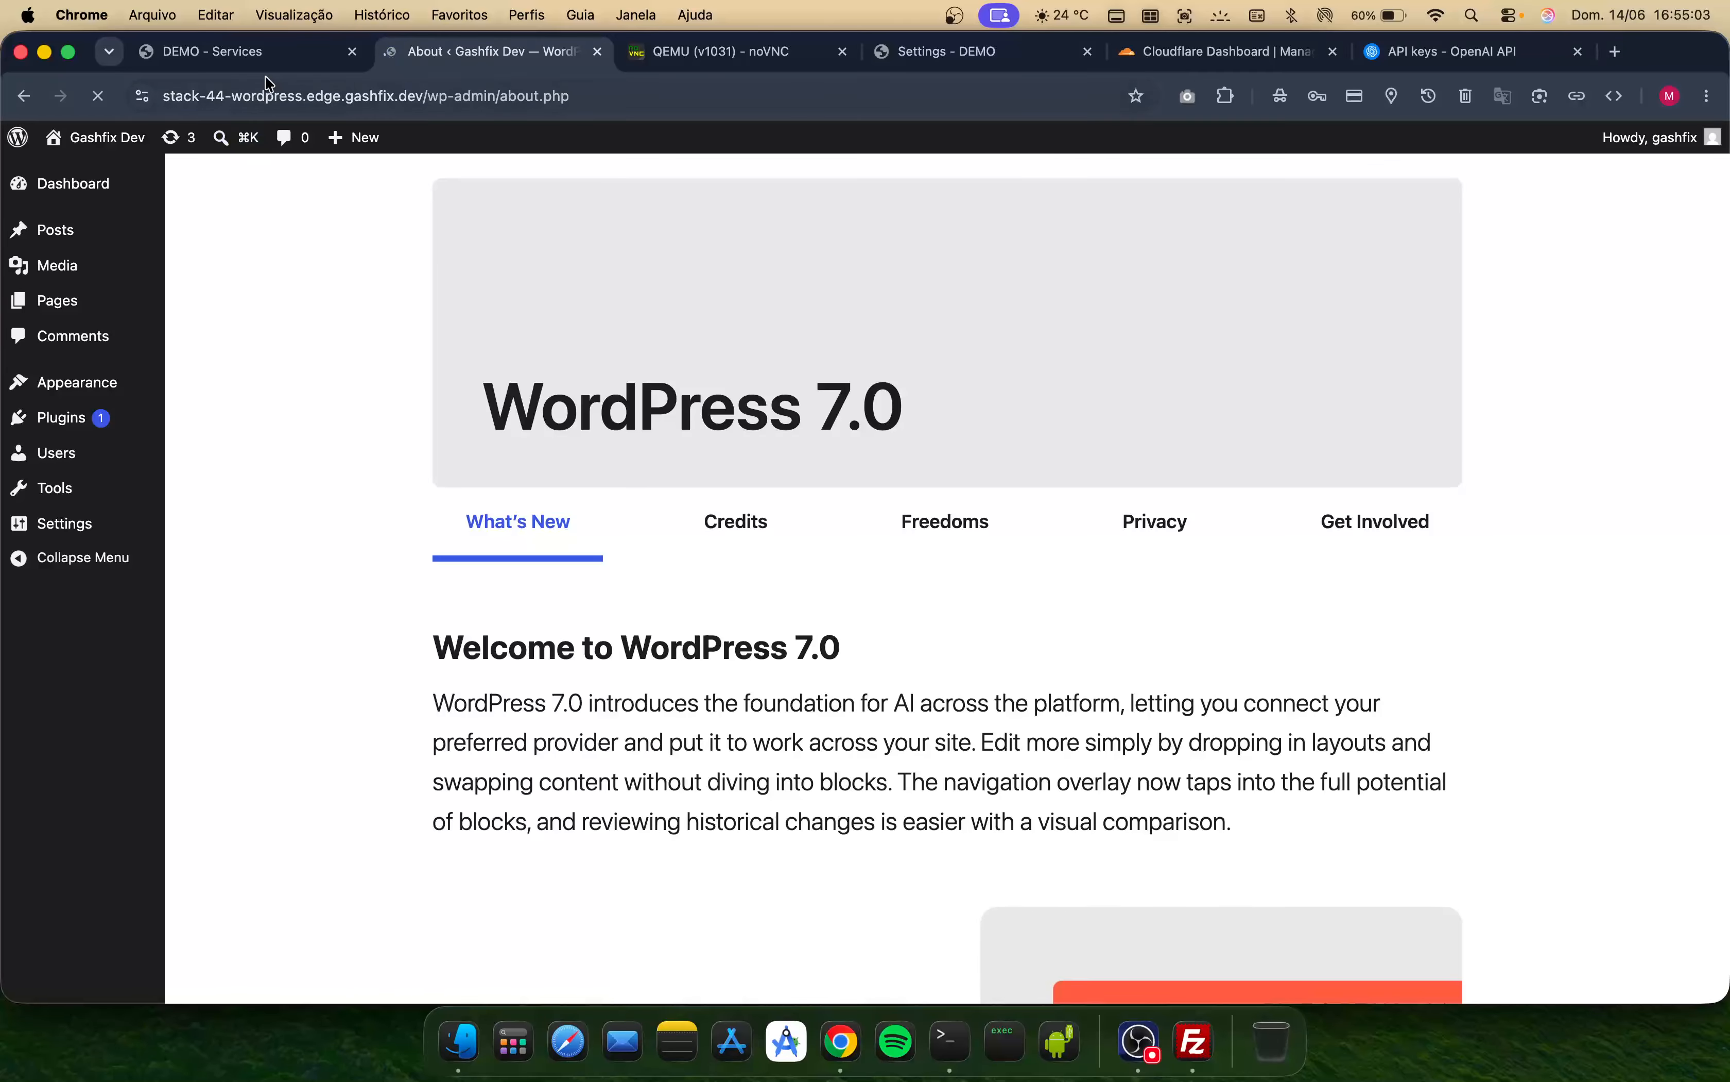
- Search the Stacks Marketplace for anything and confirm installing the AnythingLLM stack with default options
left_click(259, 55)
scroll(678, 601, "up", 15)
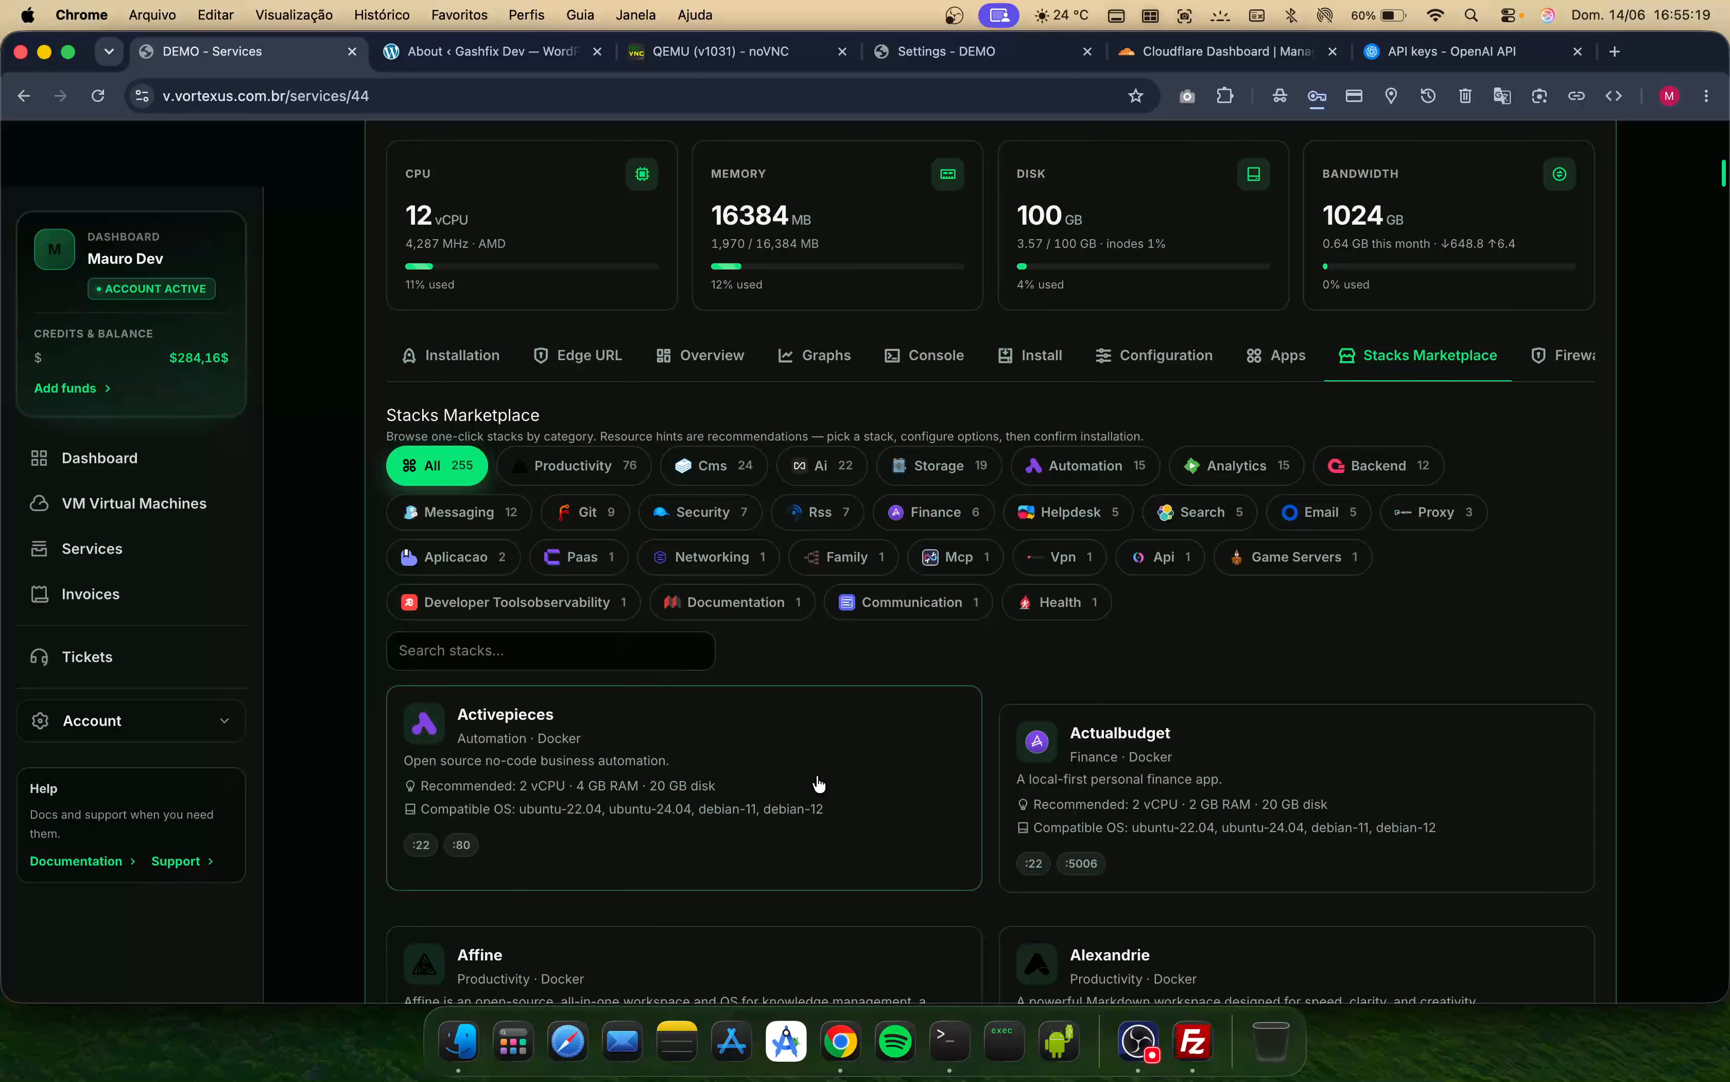
left_click(608, 650)
type("anythi")
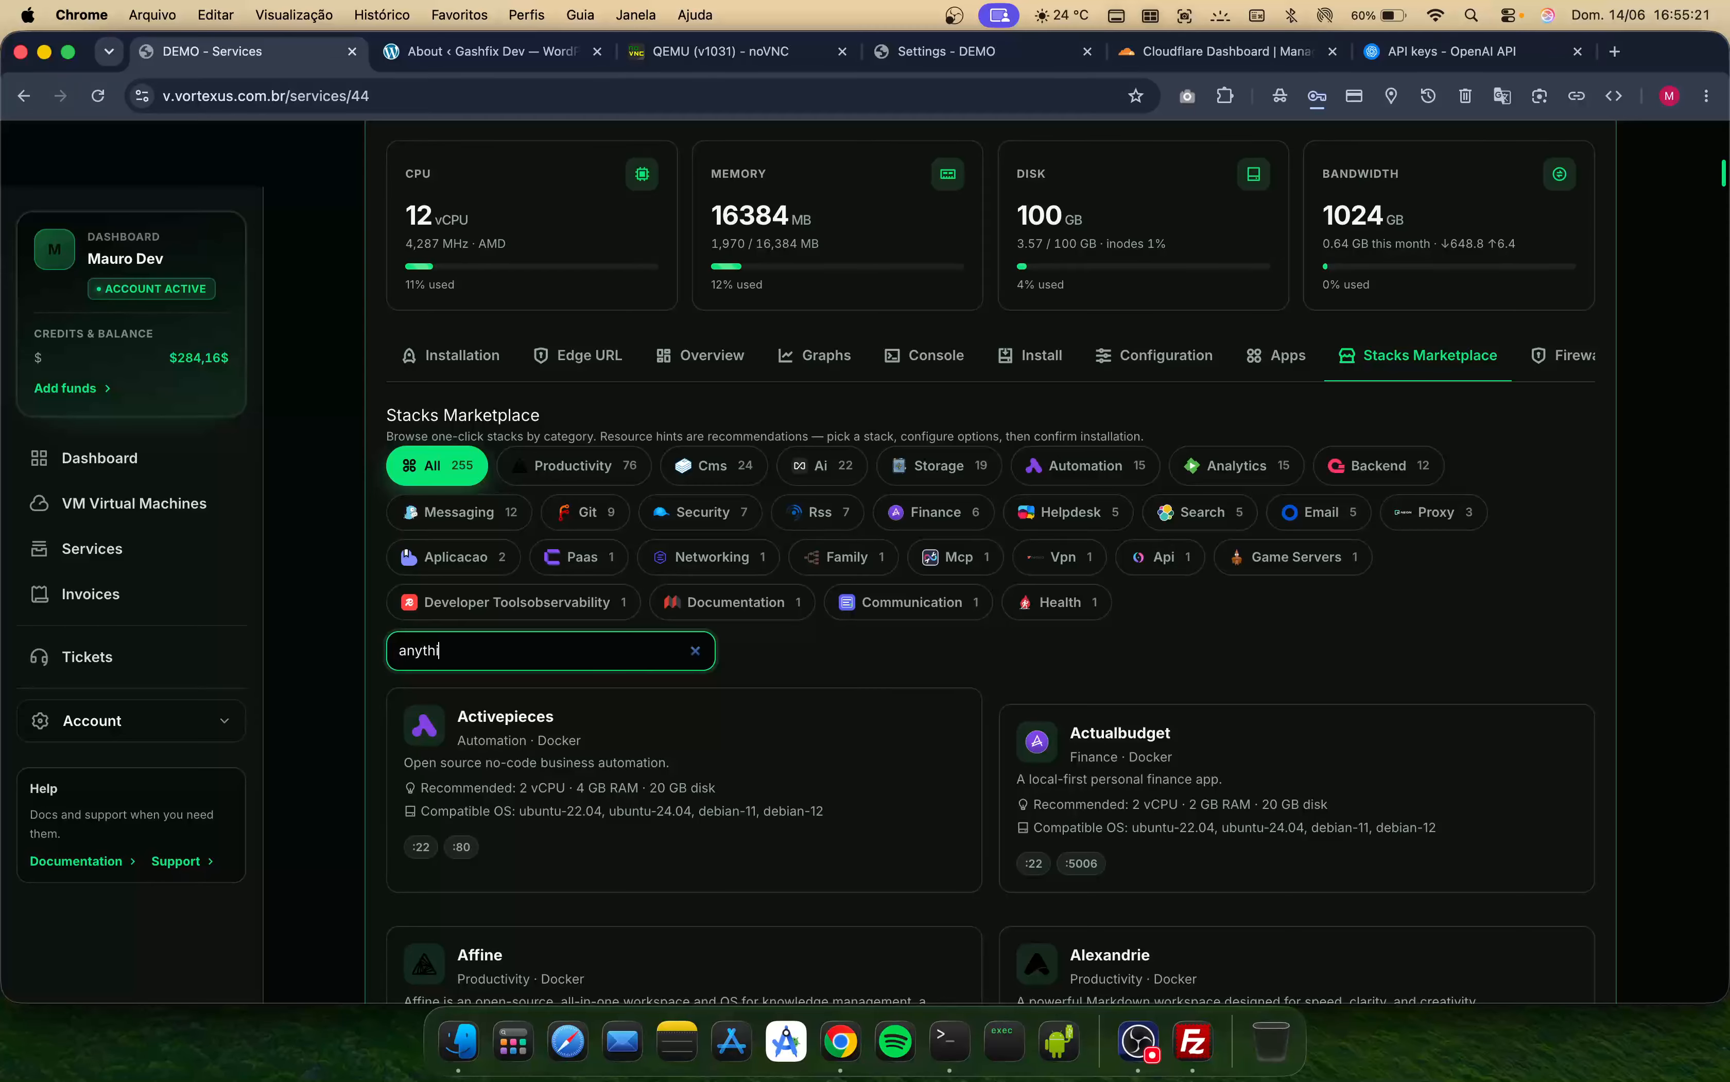
type("ng")
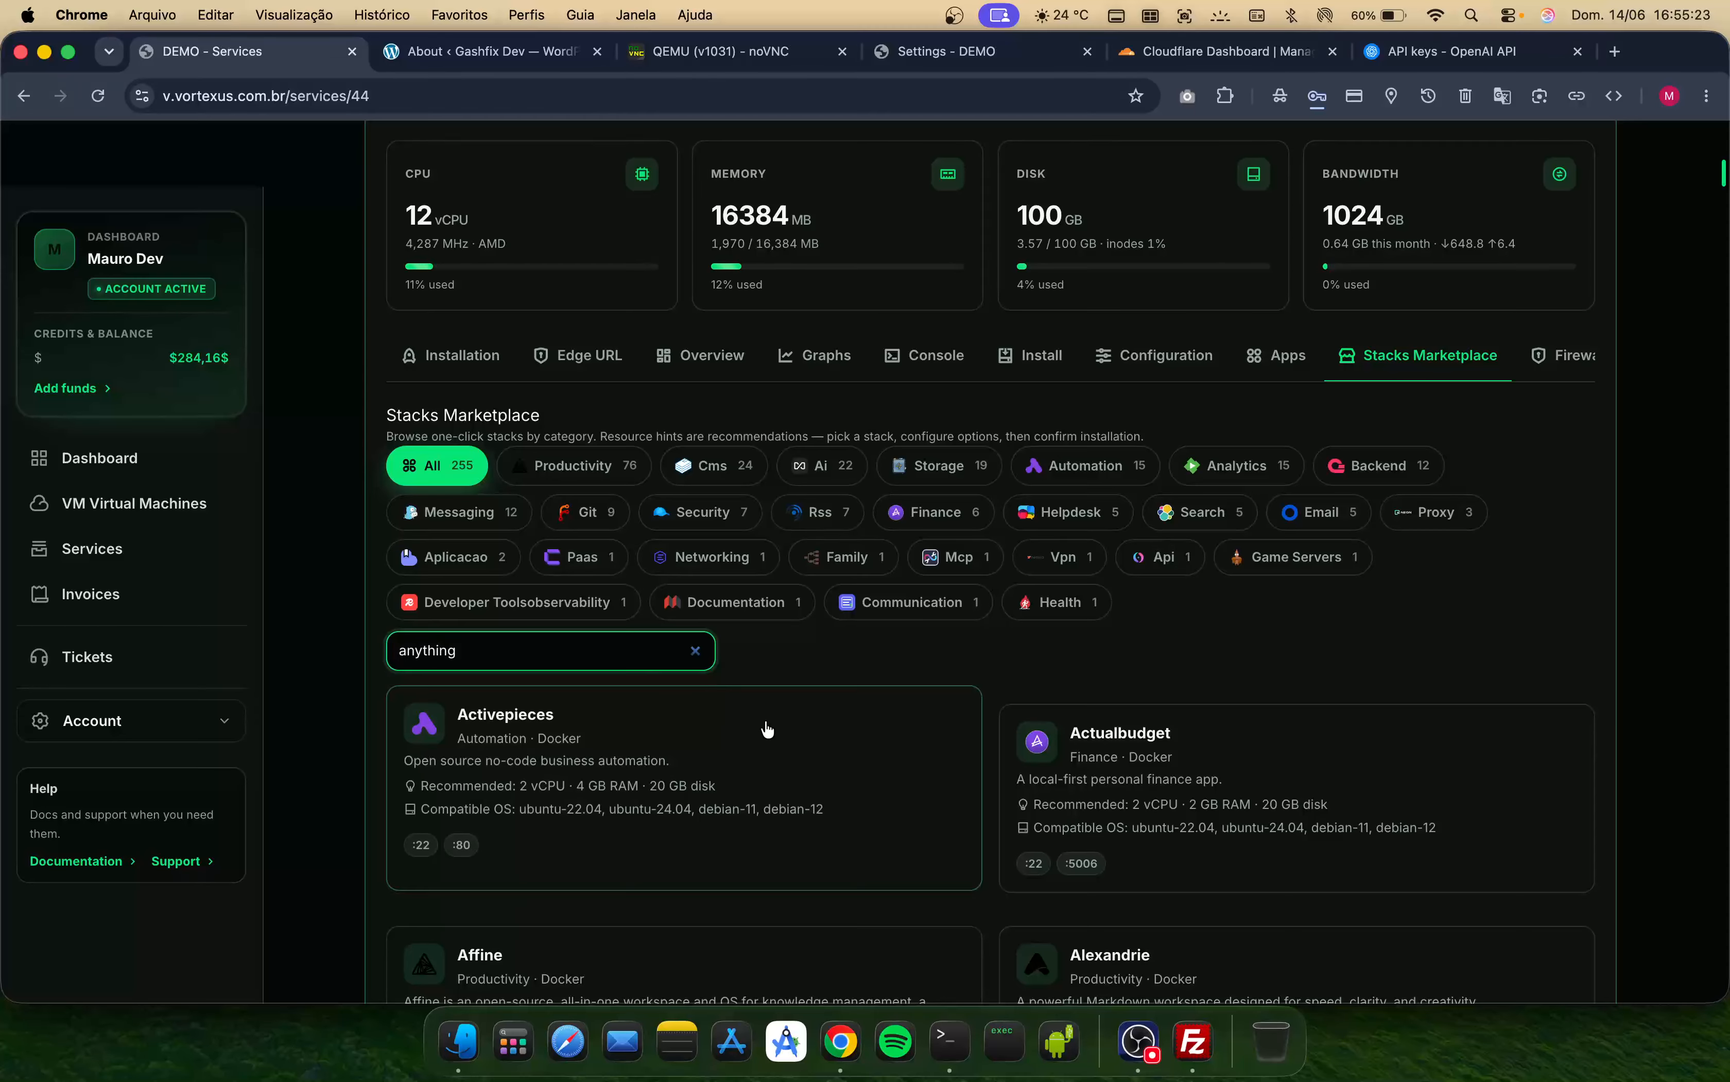
scroll(965, 719, "down", 3)
scroll(967, 721, "down", 1)
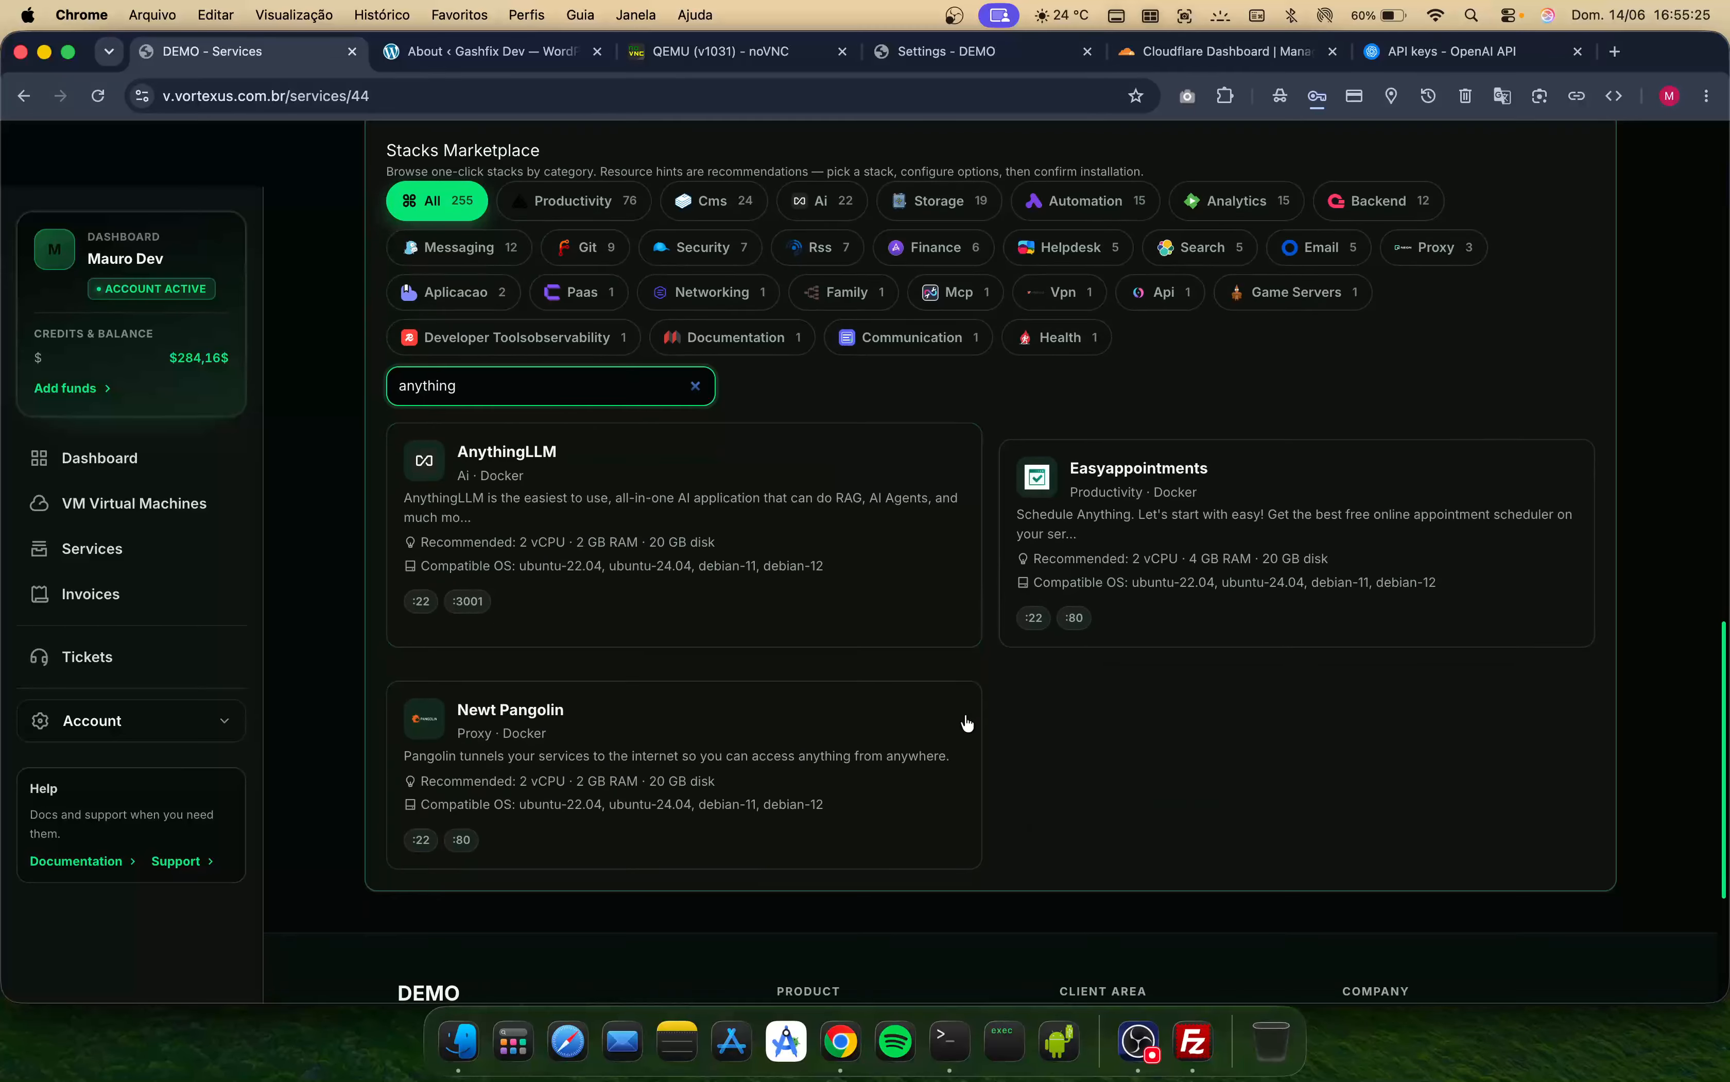
left_click(748, 516)
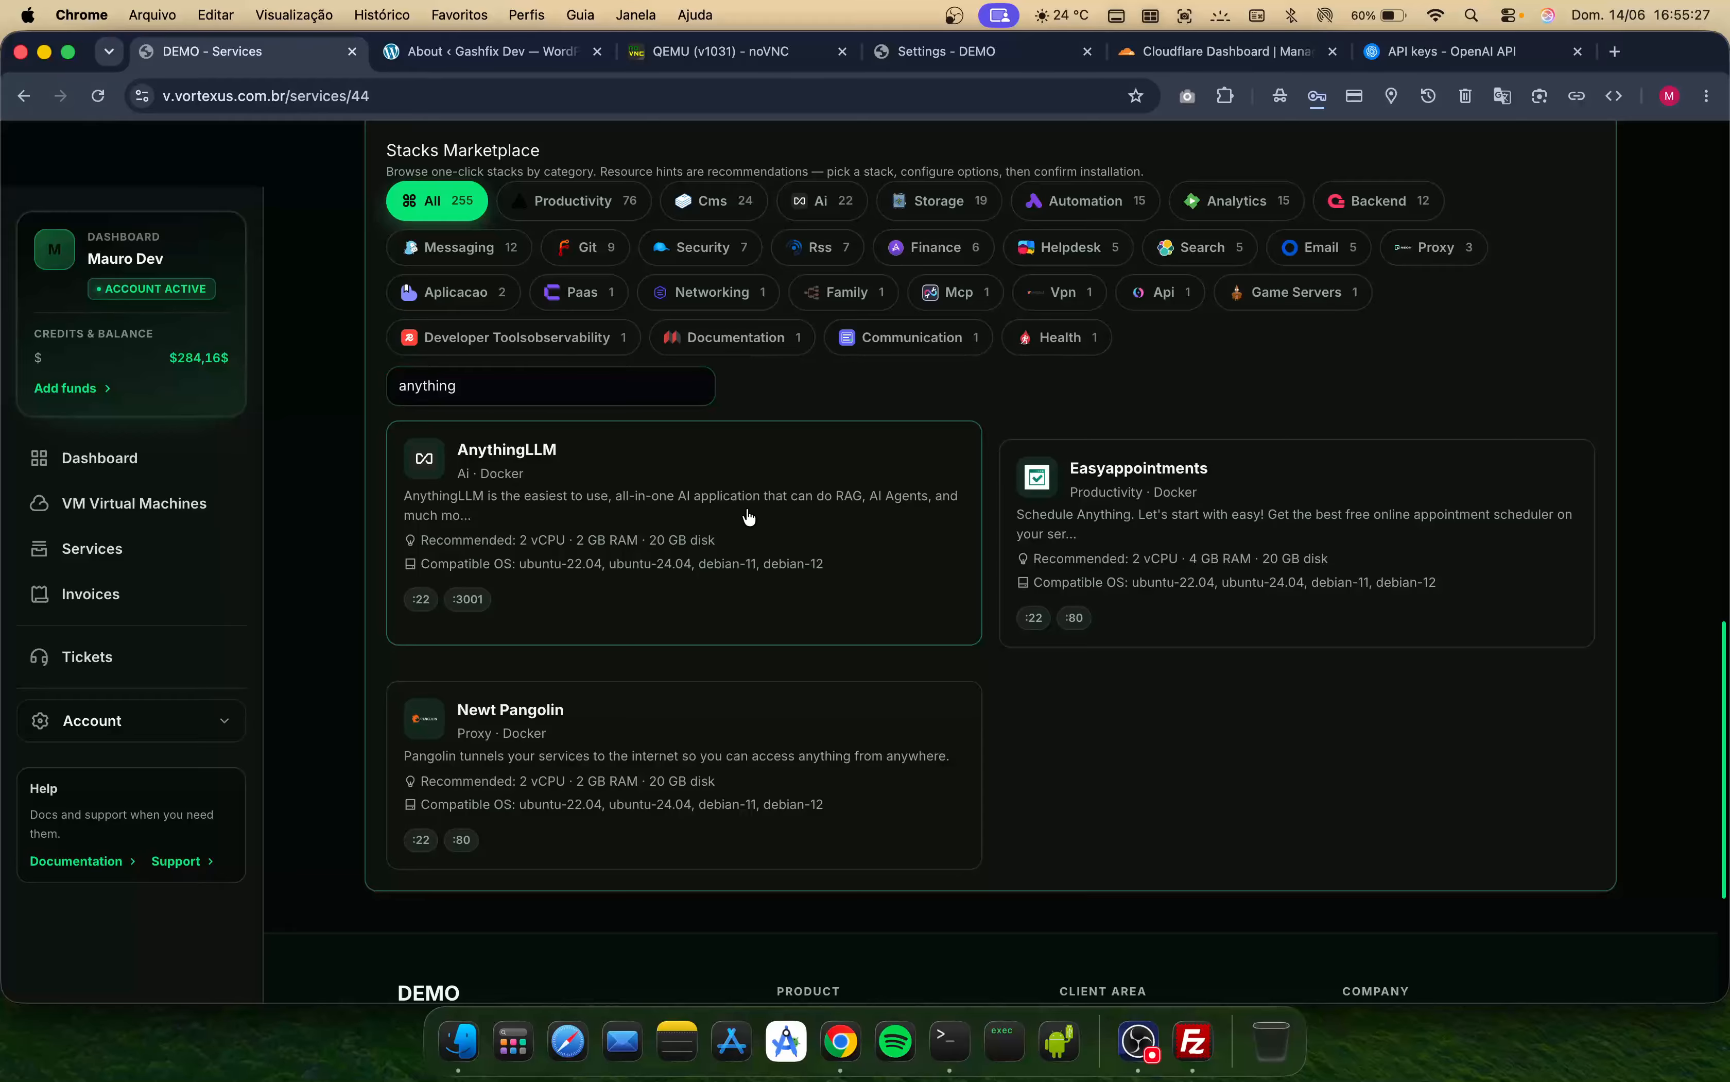
left_click(813, 554)
scroll(962, 309, "up", 3)
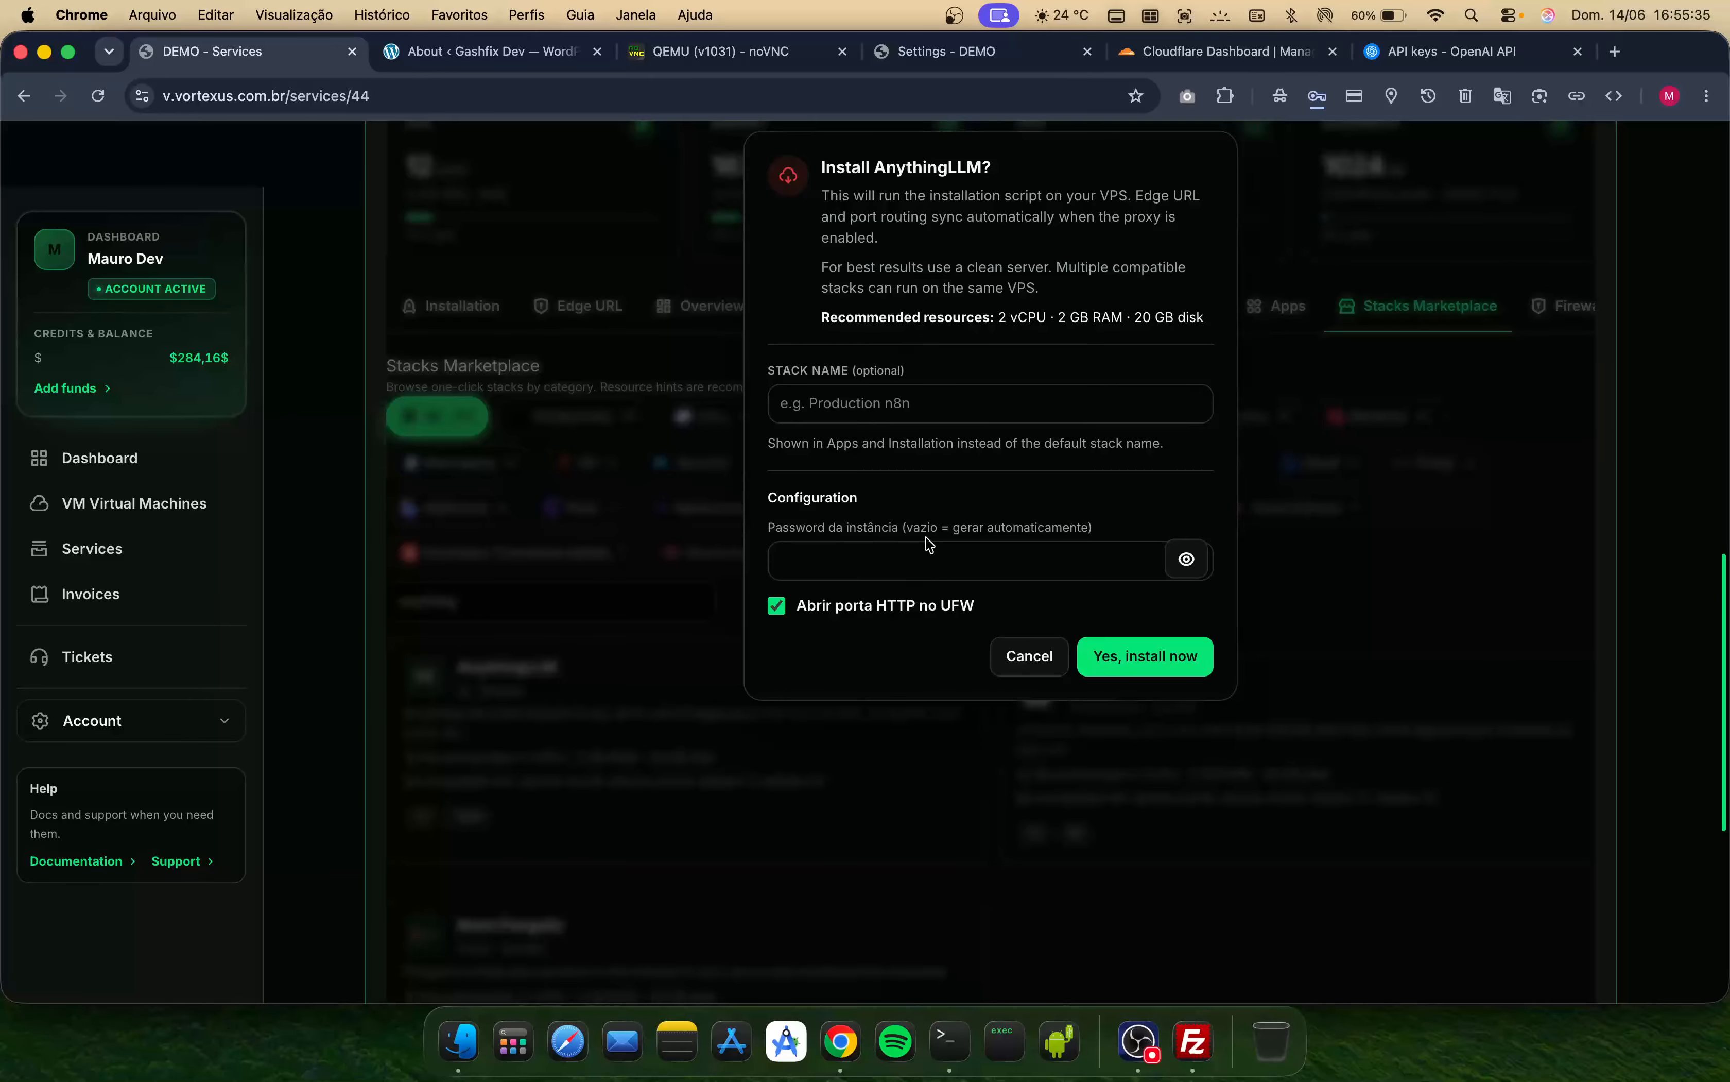
left_click(1121, 659)
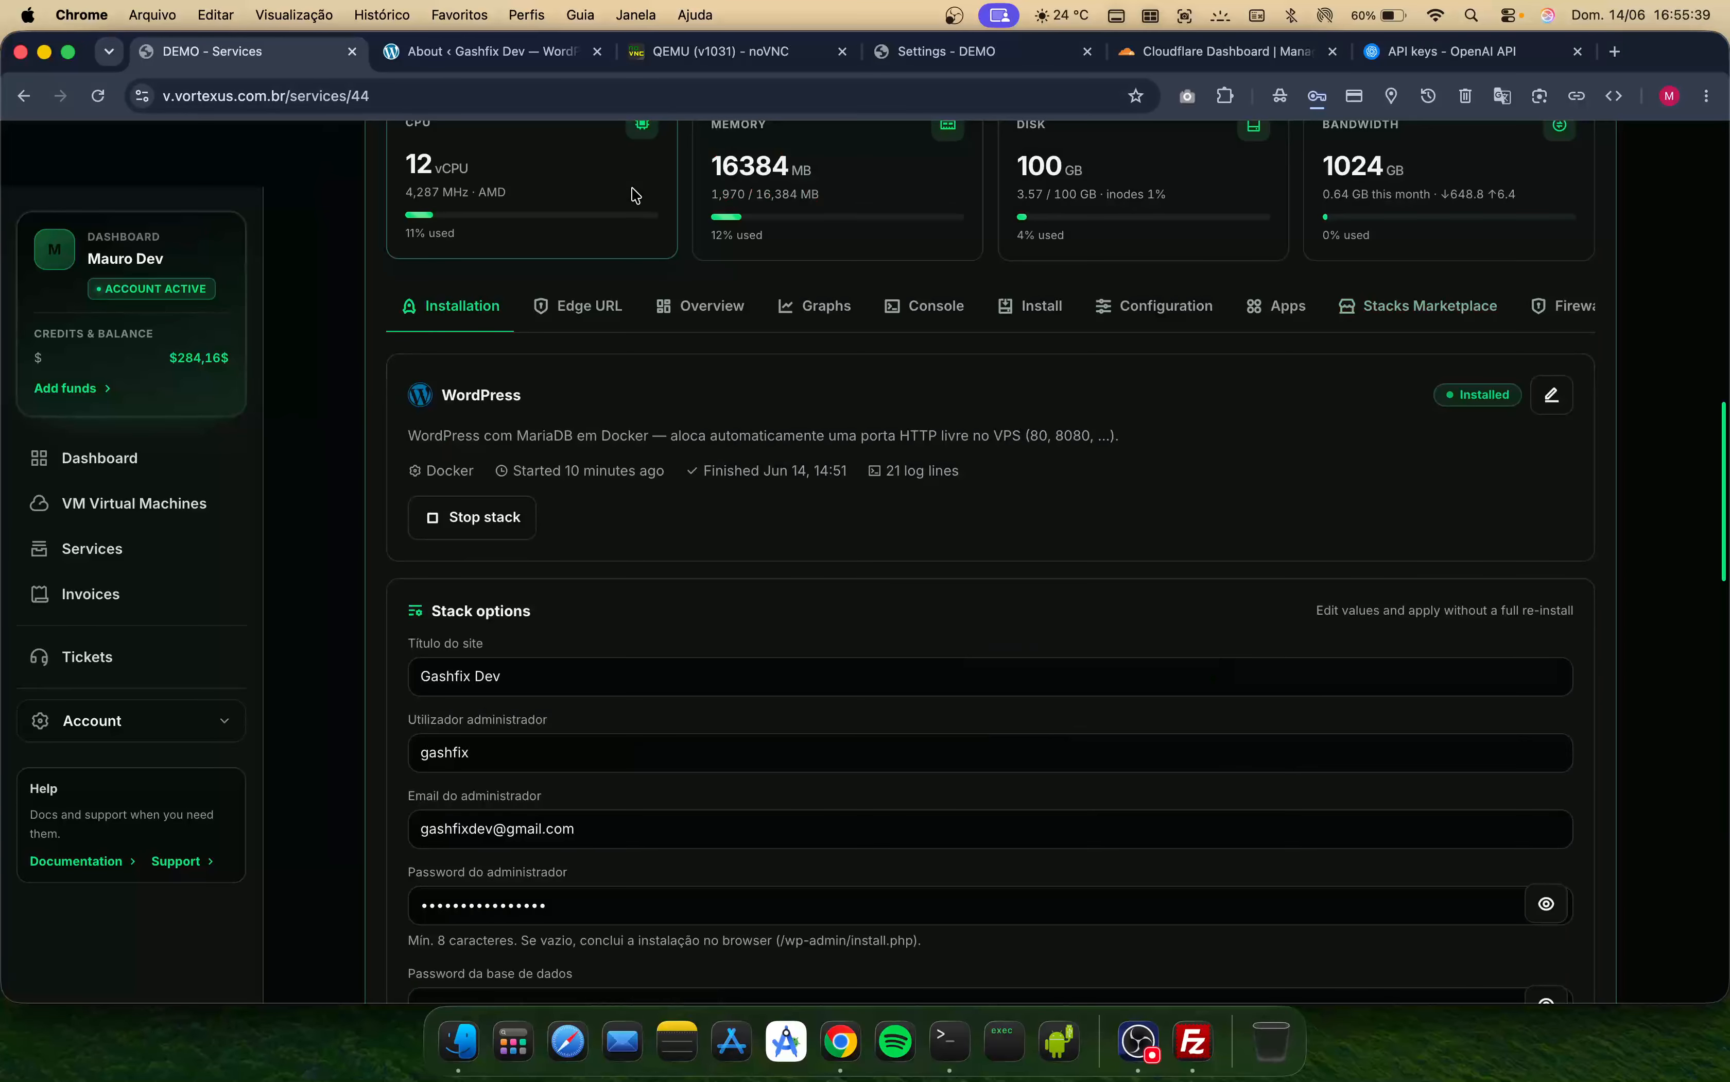
scroll(635, 195, "up", 10)
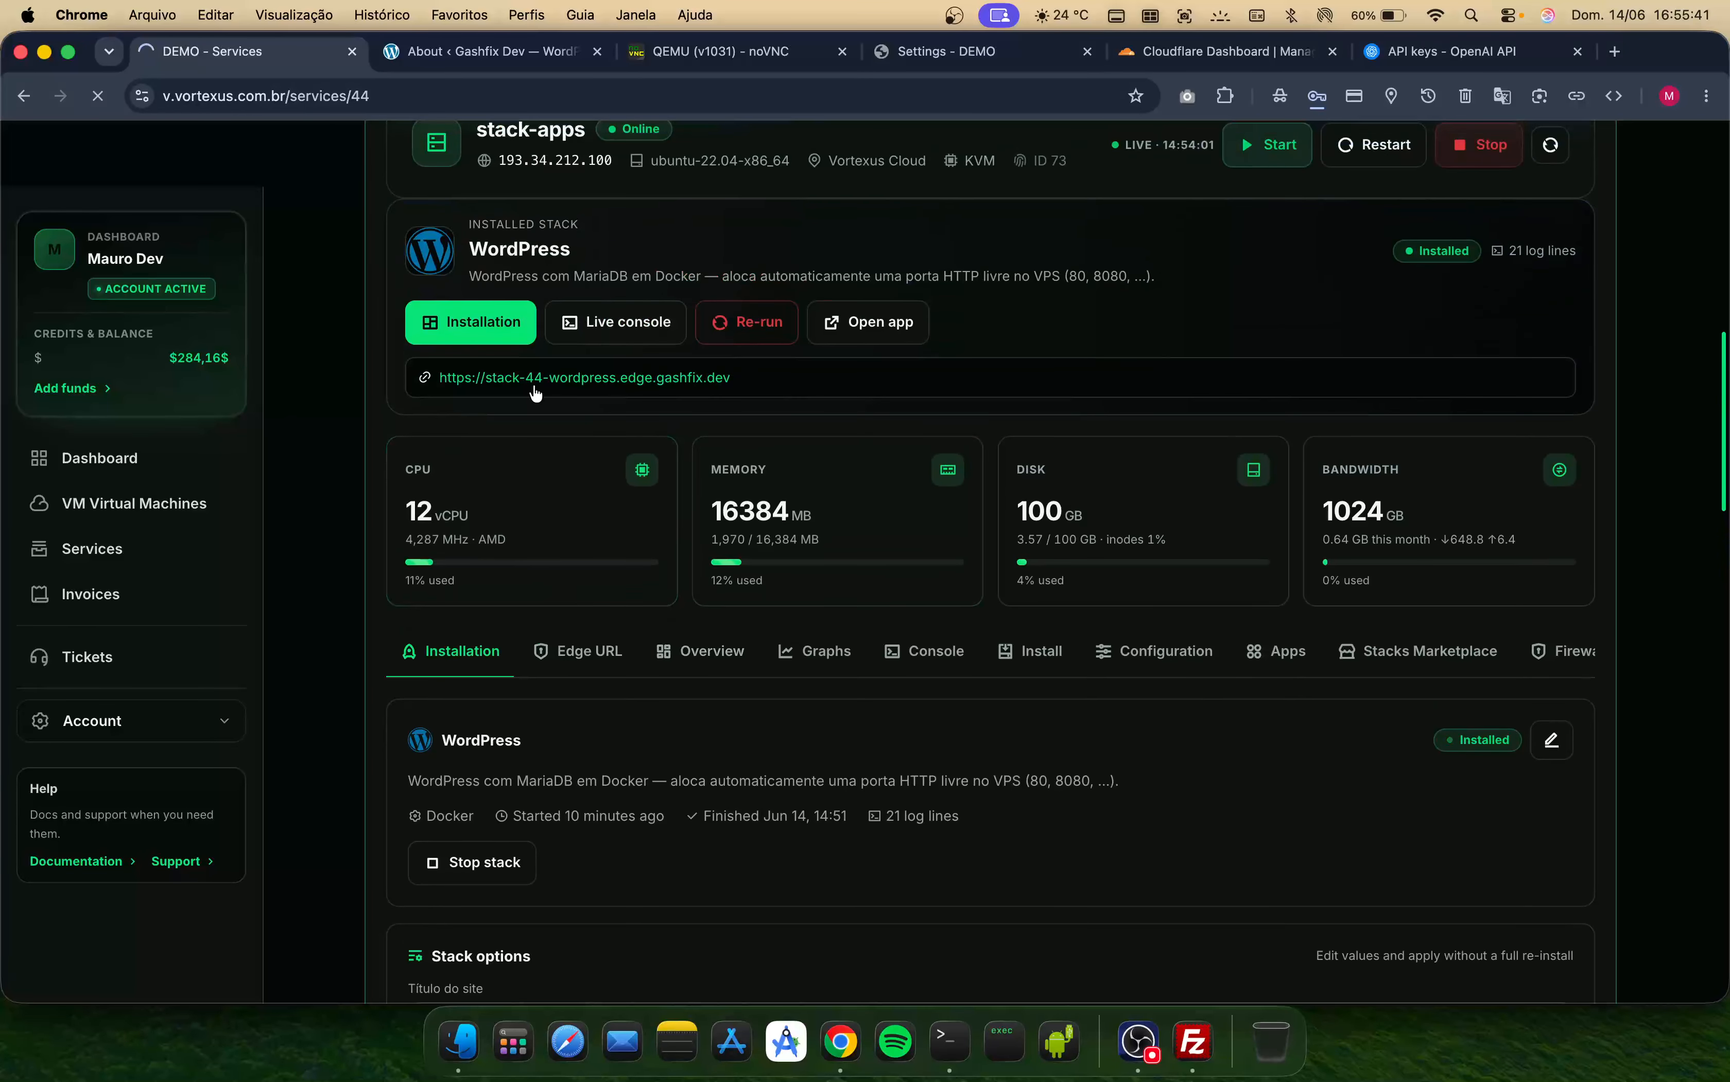
- Follow the AnythingLLM installation logs in the stack installation panel until the run finishes
scroll(565, 406, "up", 2)
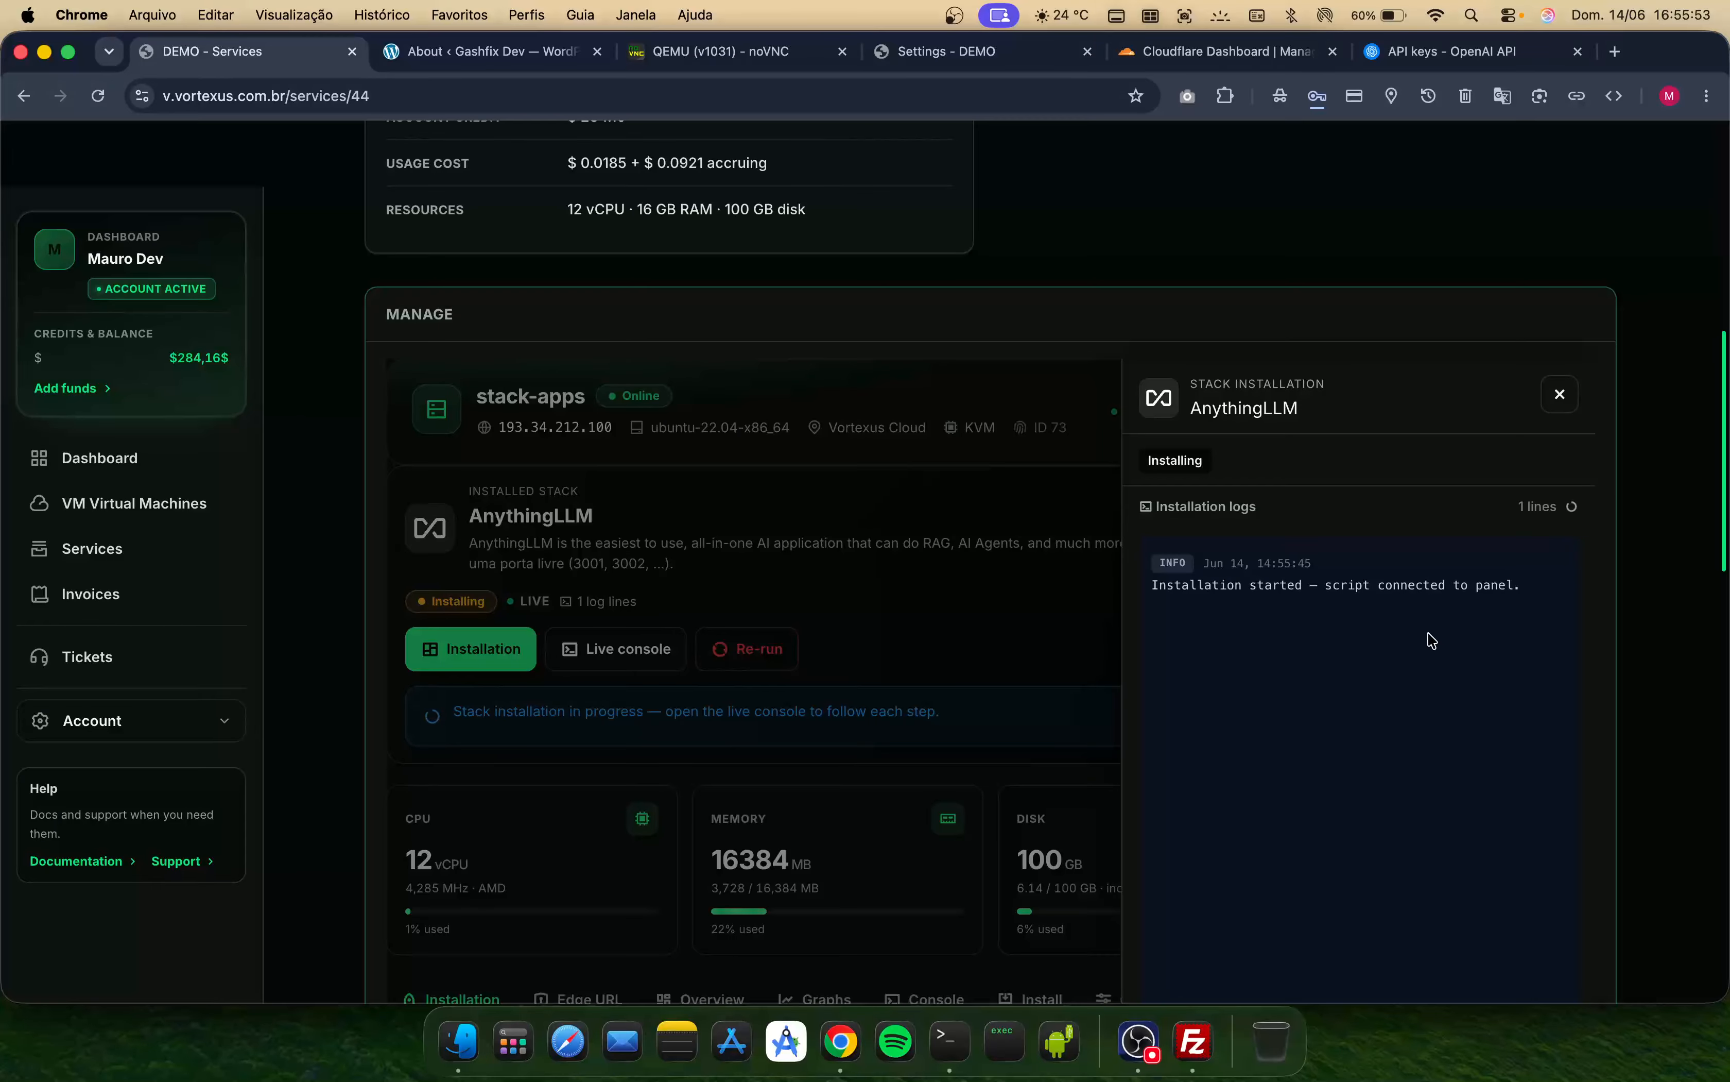
scroll(1107, 676, "down", 1)
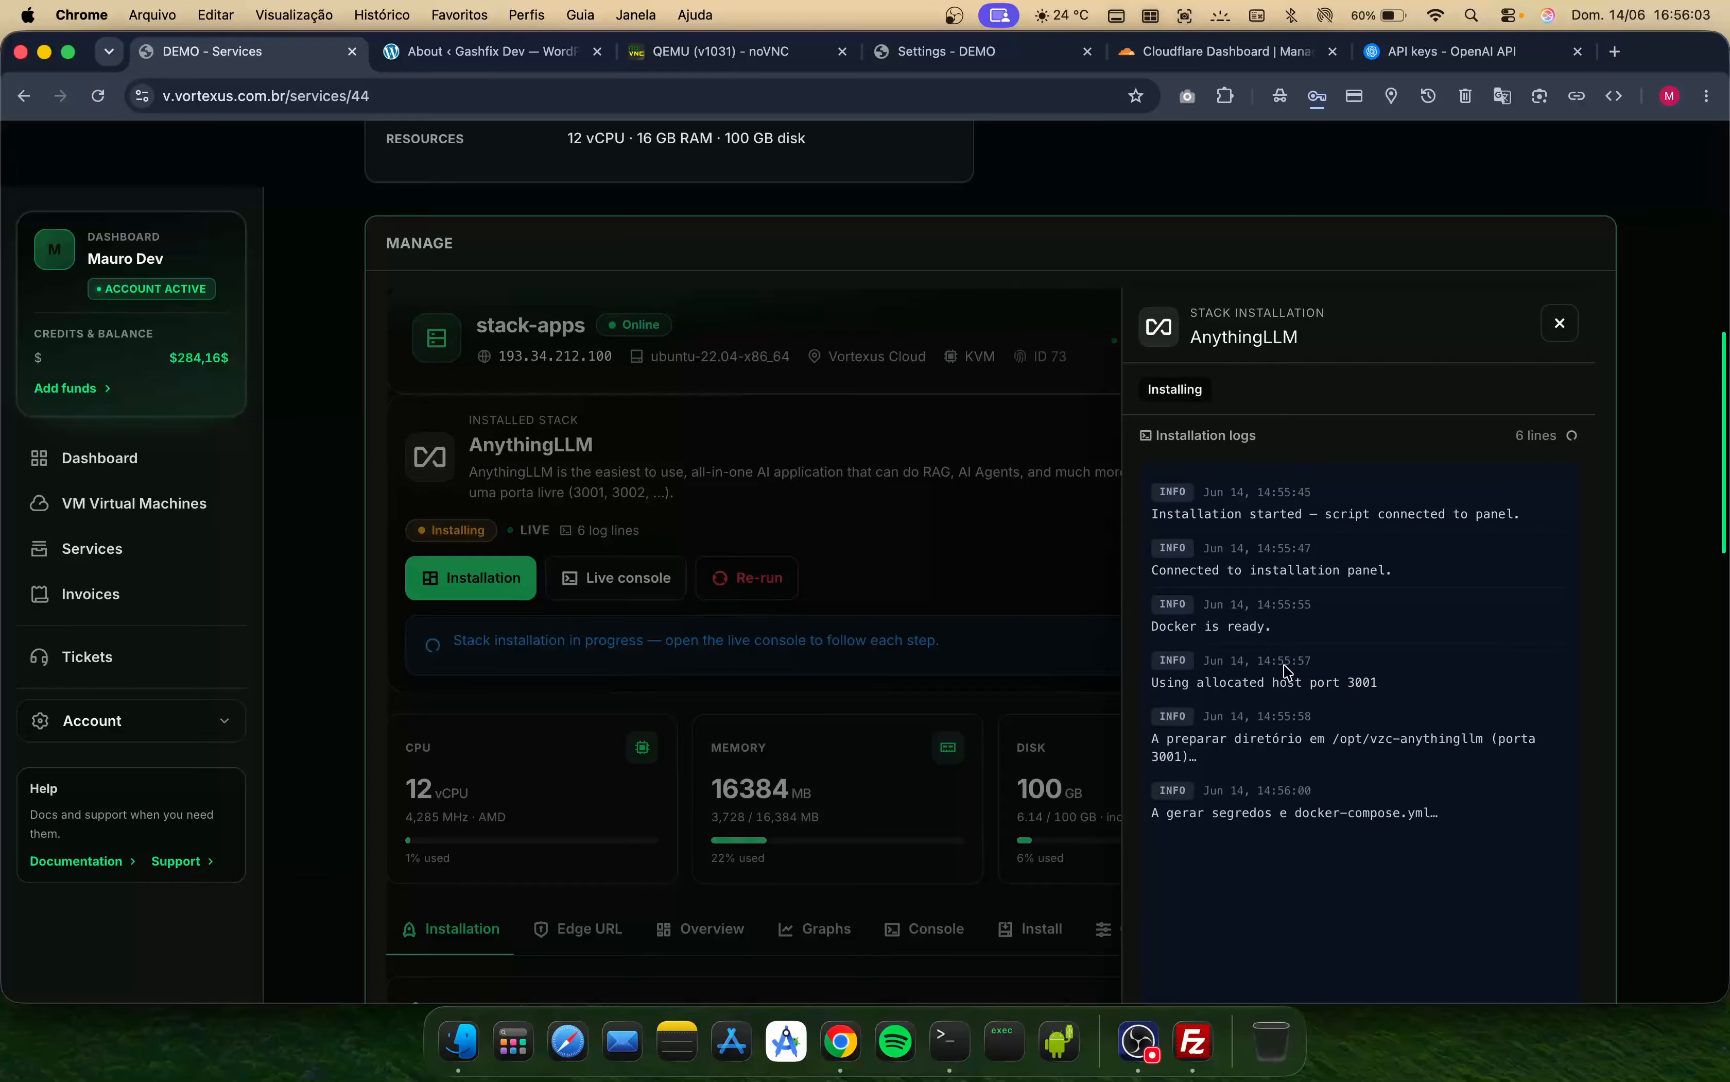
scroll(1285, 707, "down", 1)
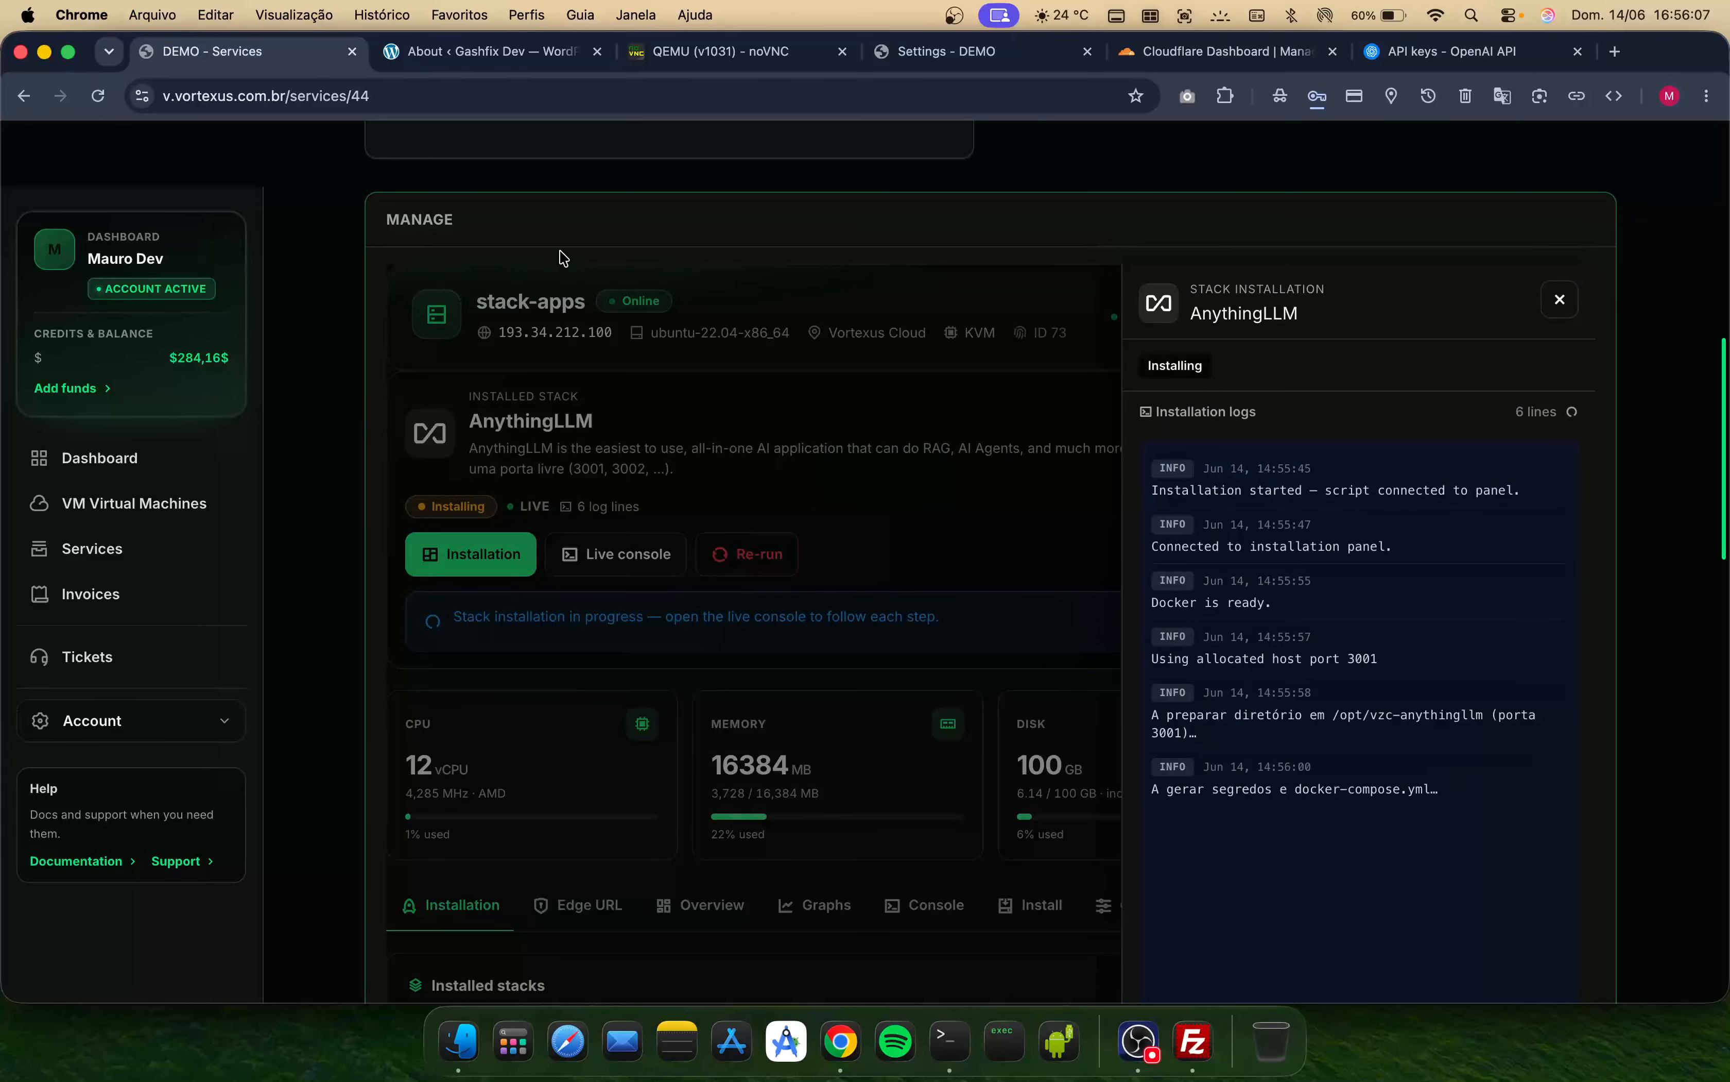
scroll(1271, 768, "down", 5)
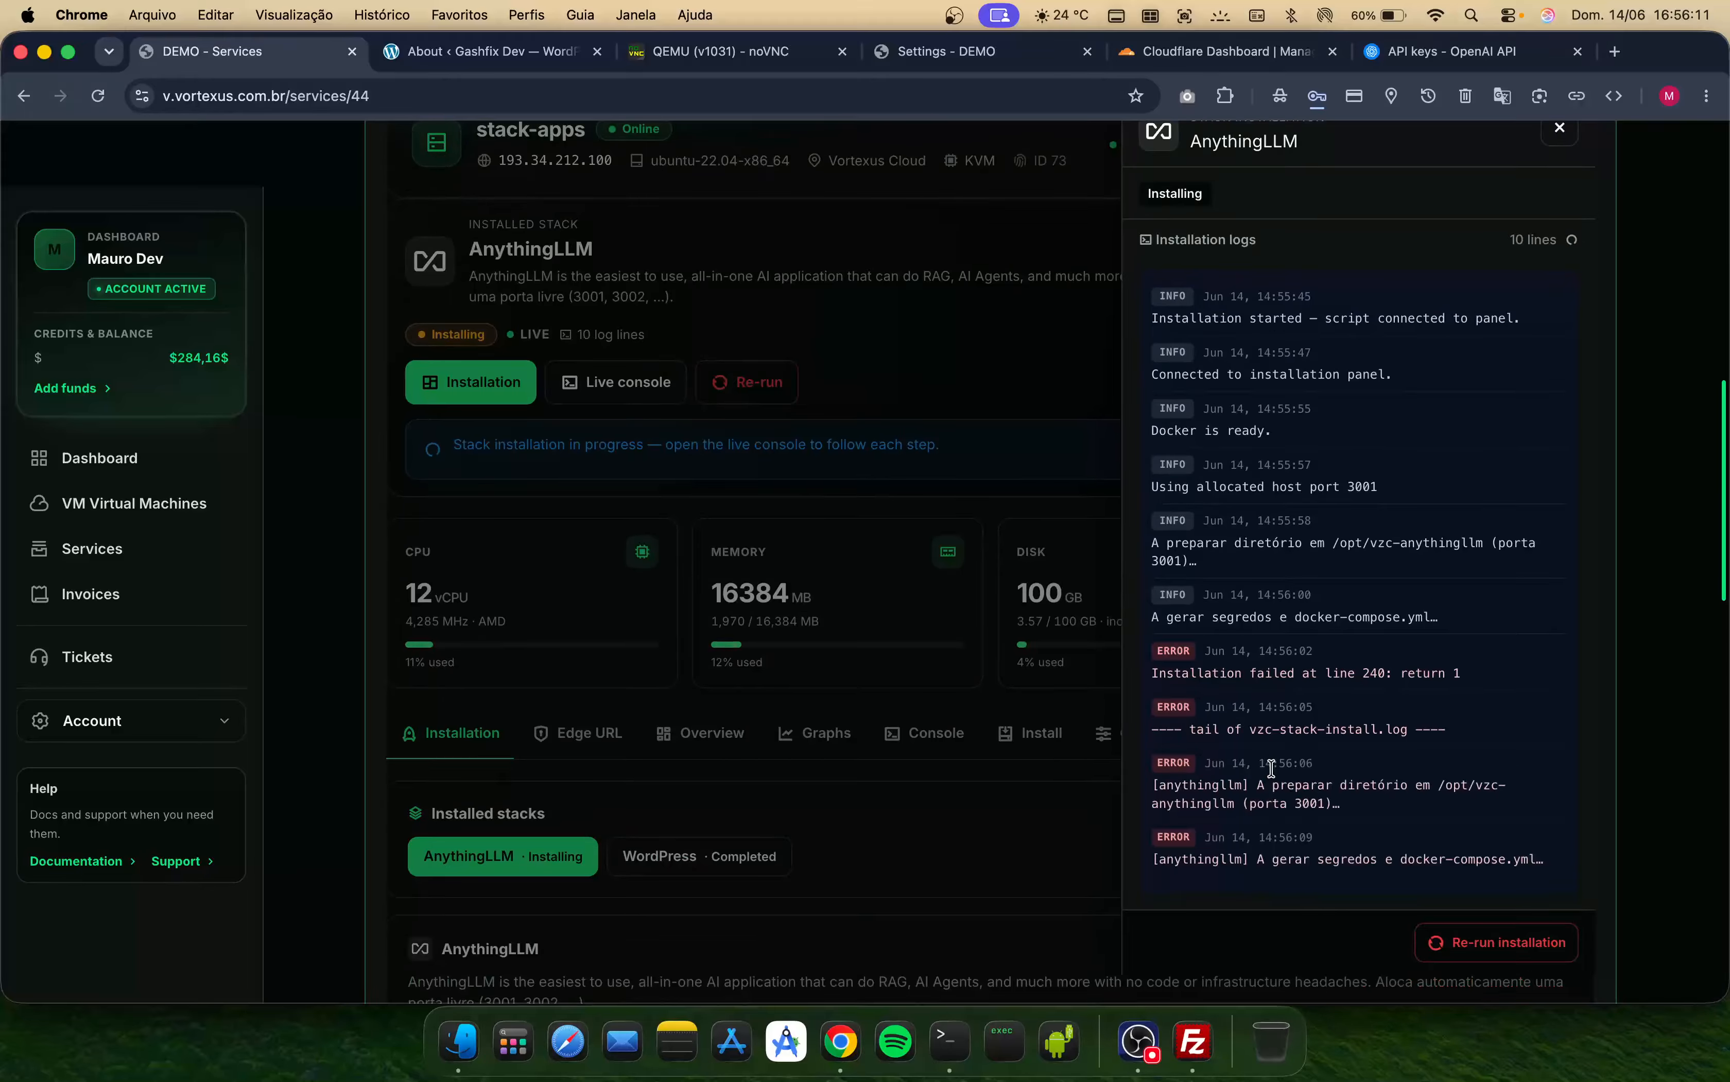
scroll(1272, 768, "down", 1)
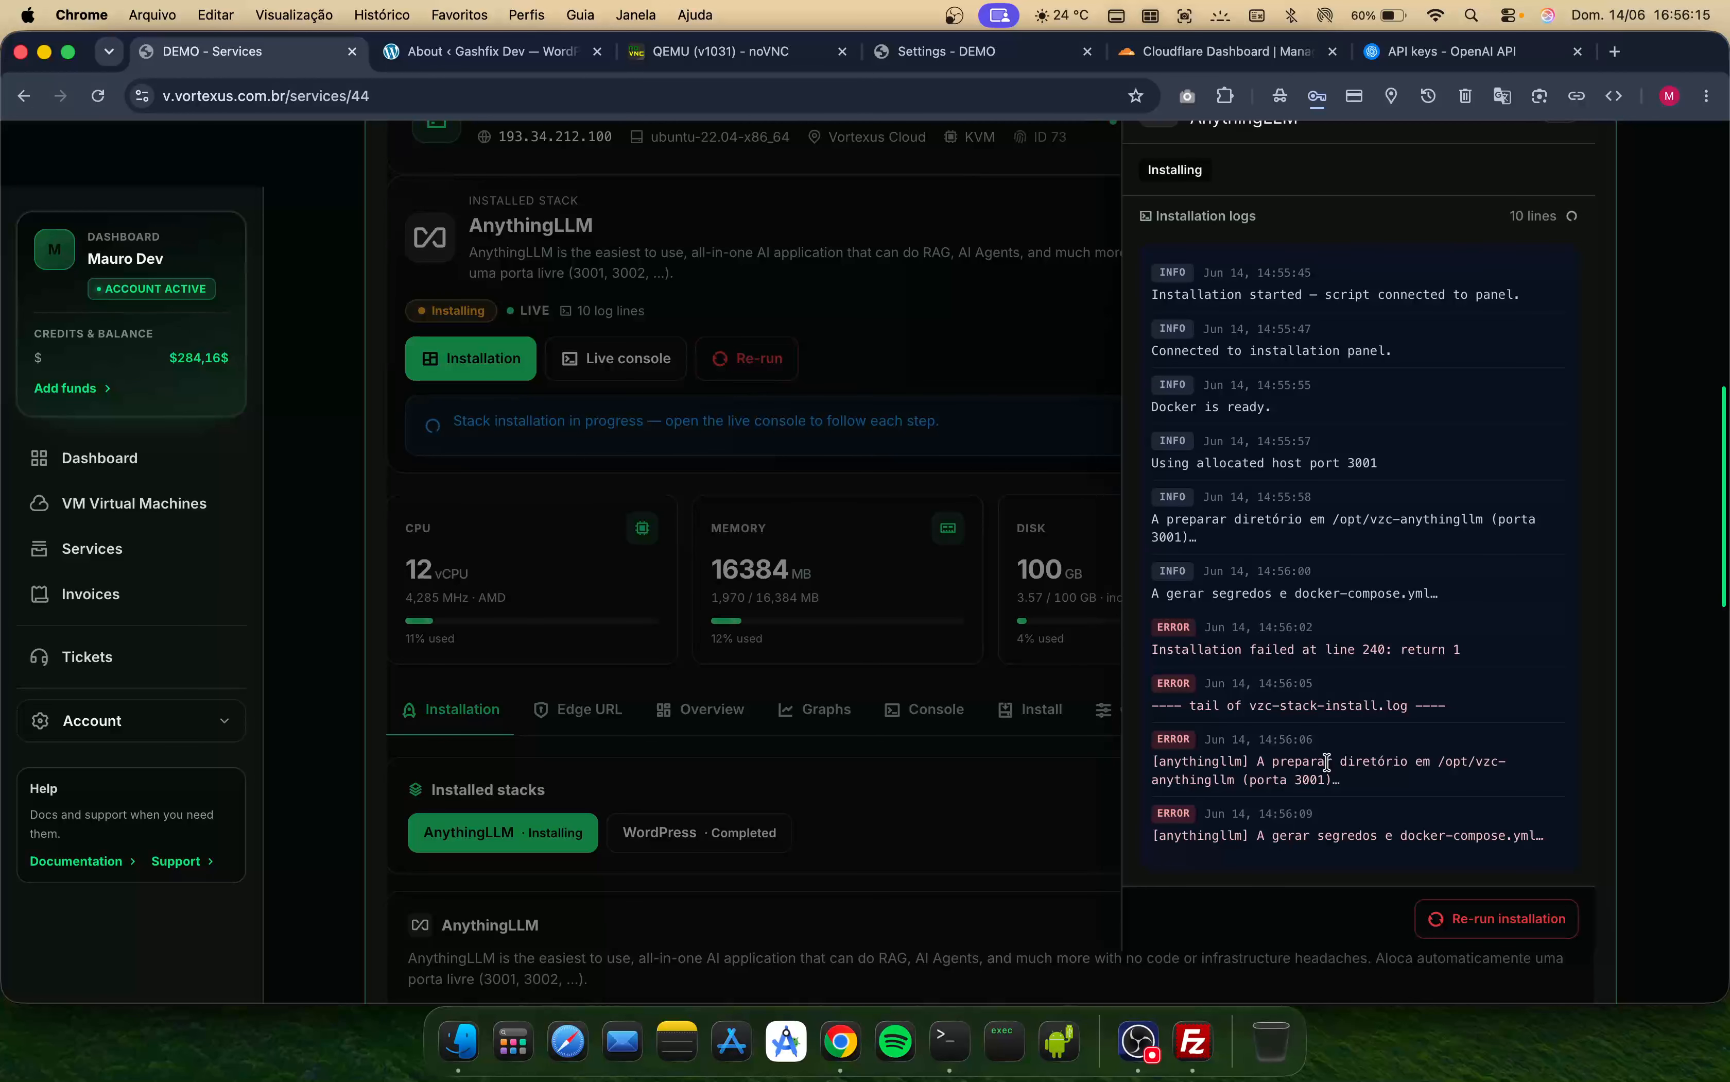
scroll(1327, 762, "down", 1)
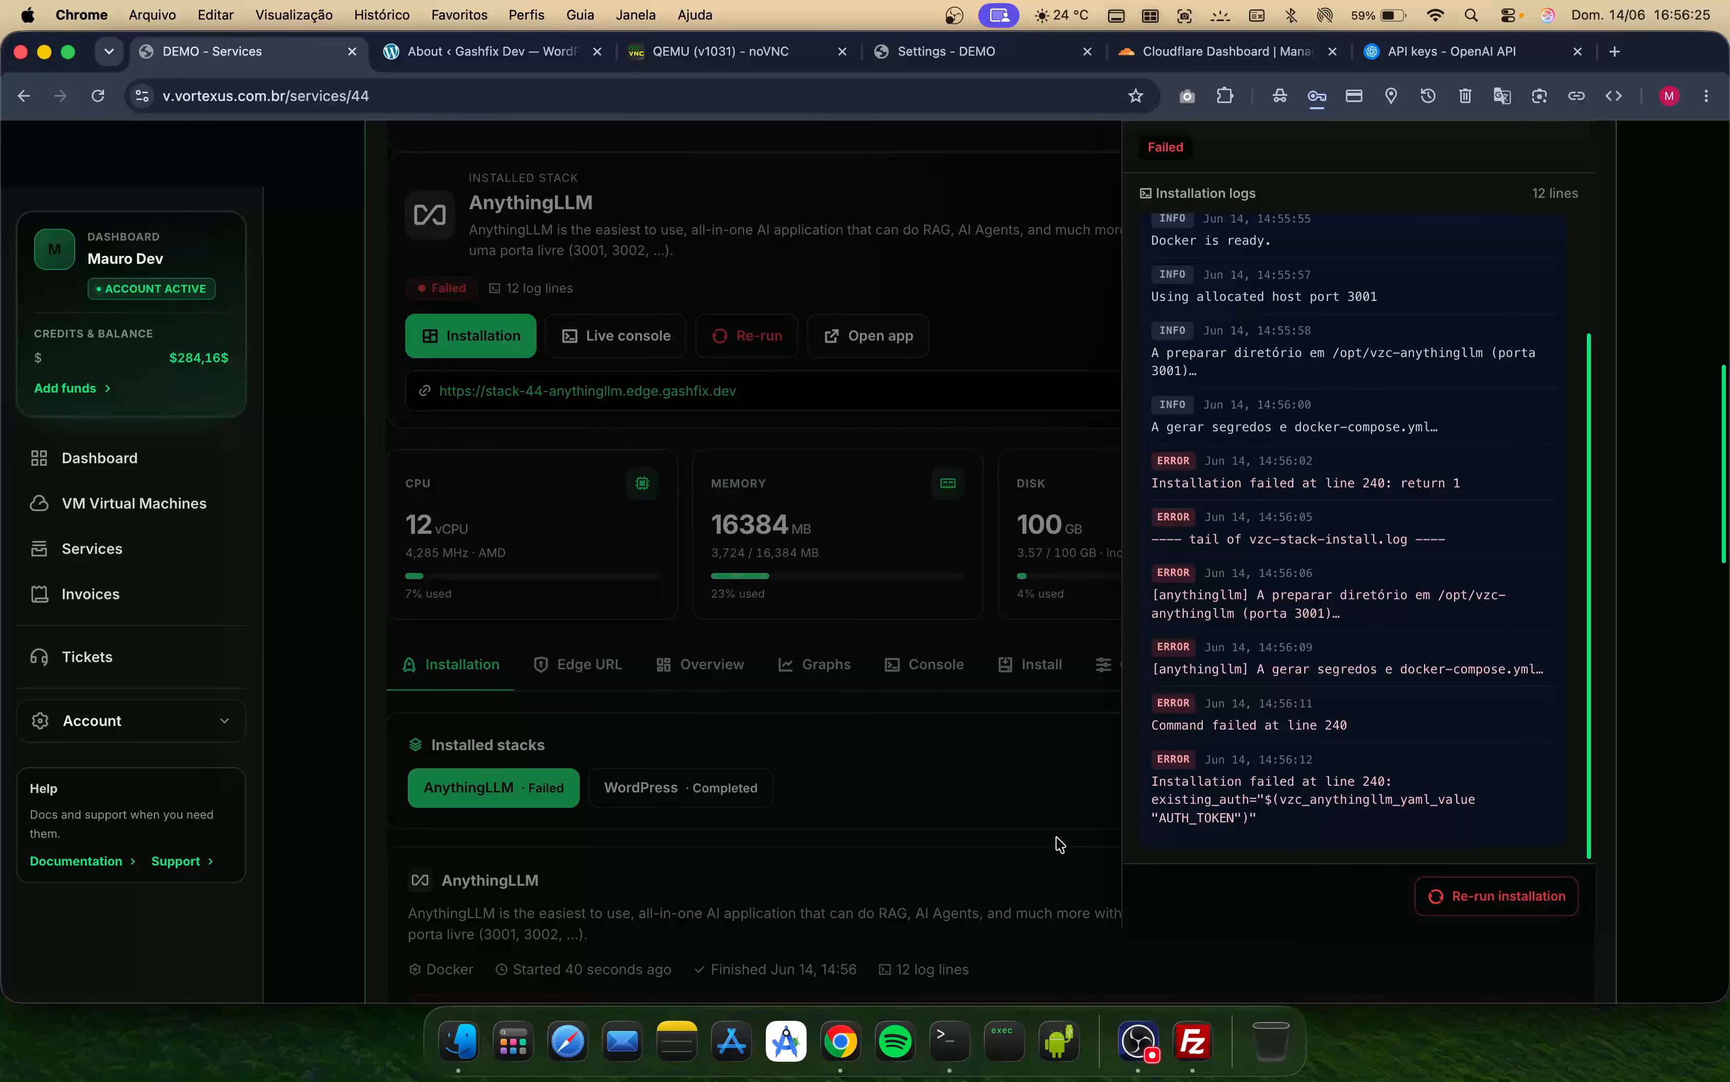
scroll(1060, 844, "down", 8)
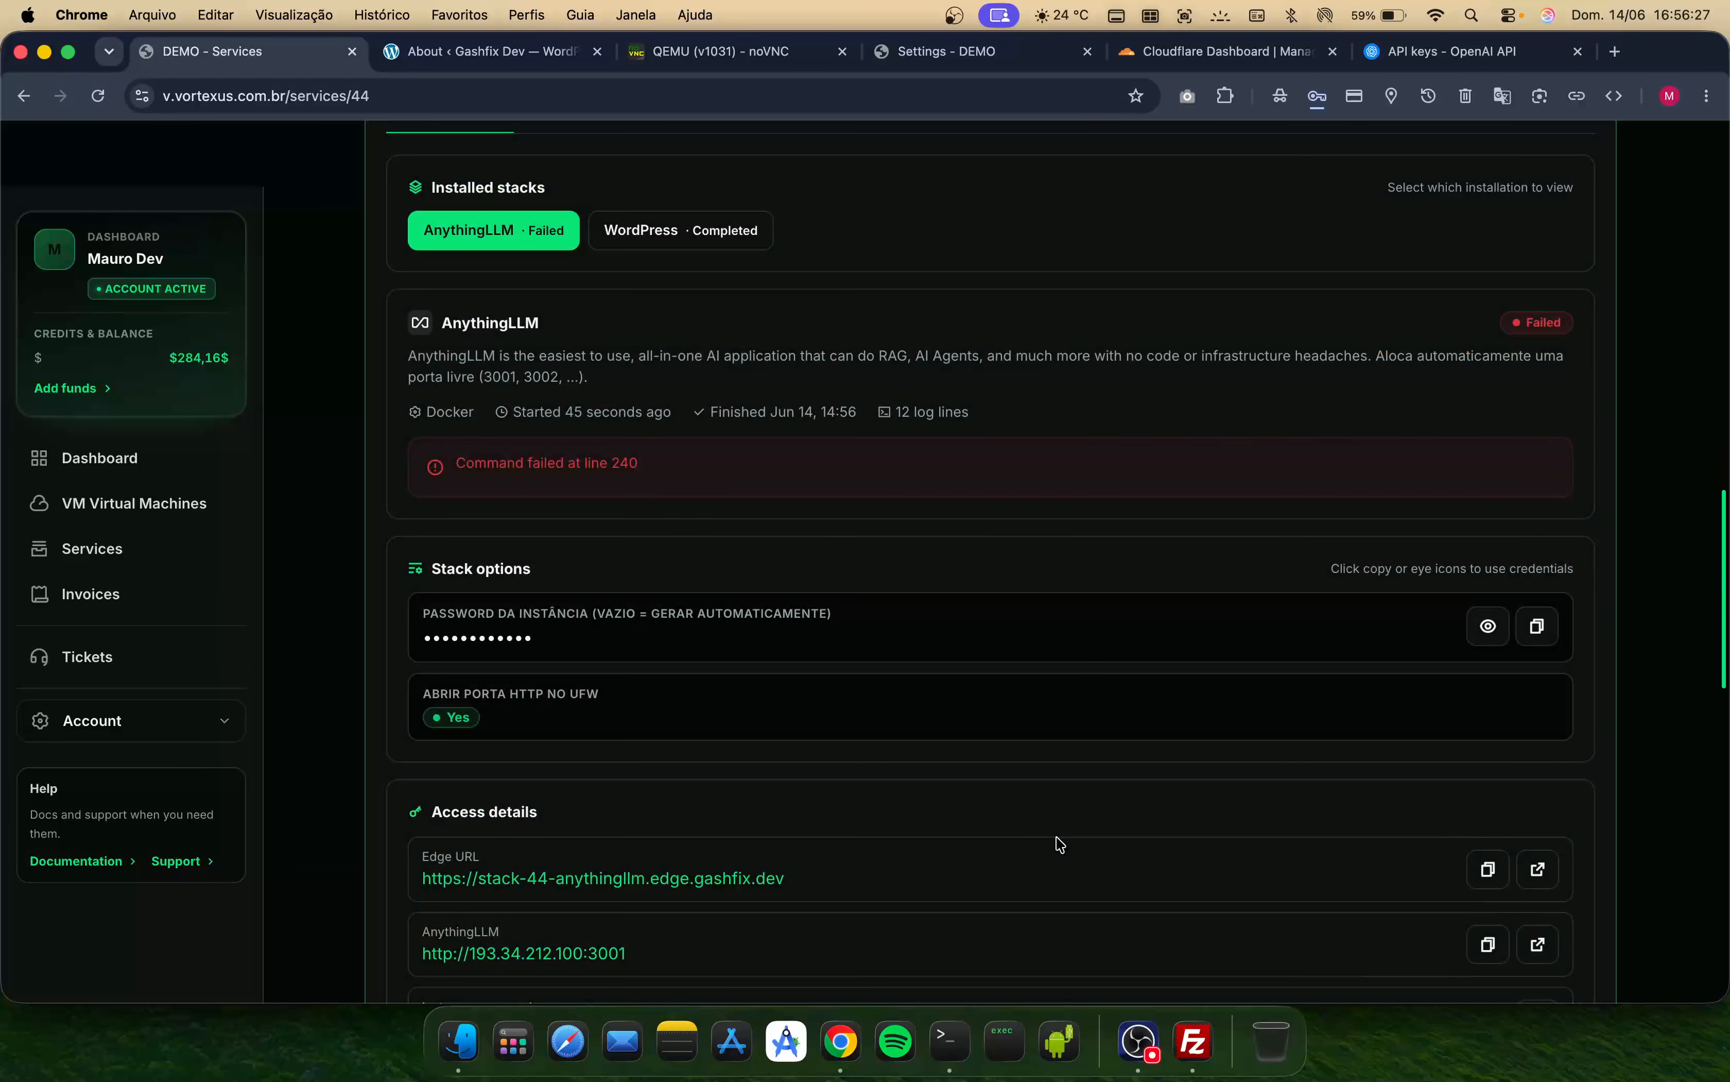
- Re-run the AnythingLLM stack as a clean install with its existing stack options
left_click(1489, 627)
left_click(1489, 627)
scroll(1334, 605, "up", 7)
scroll(1337, 605, "up", 1)
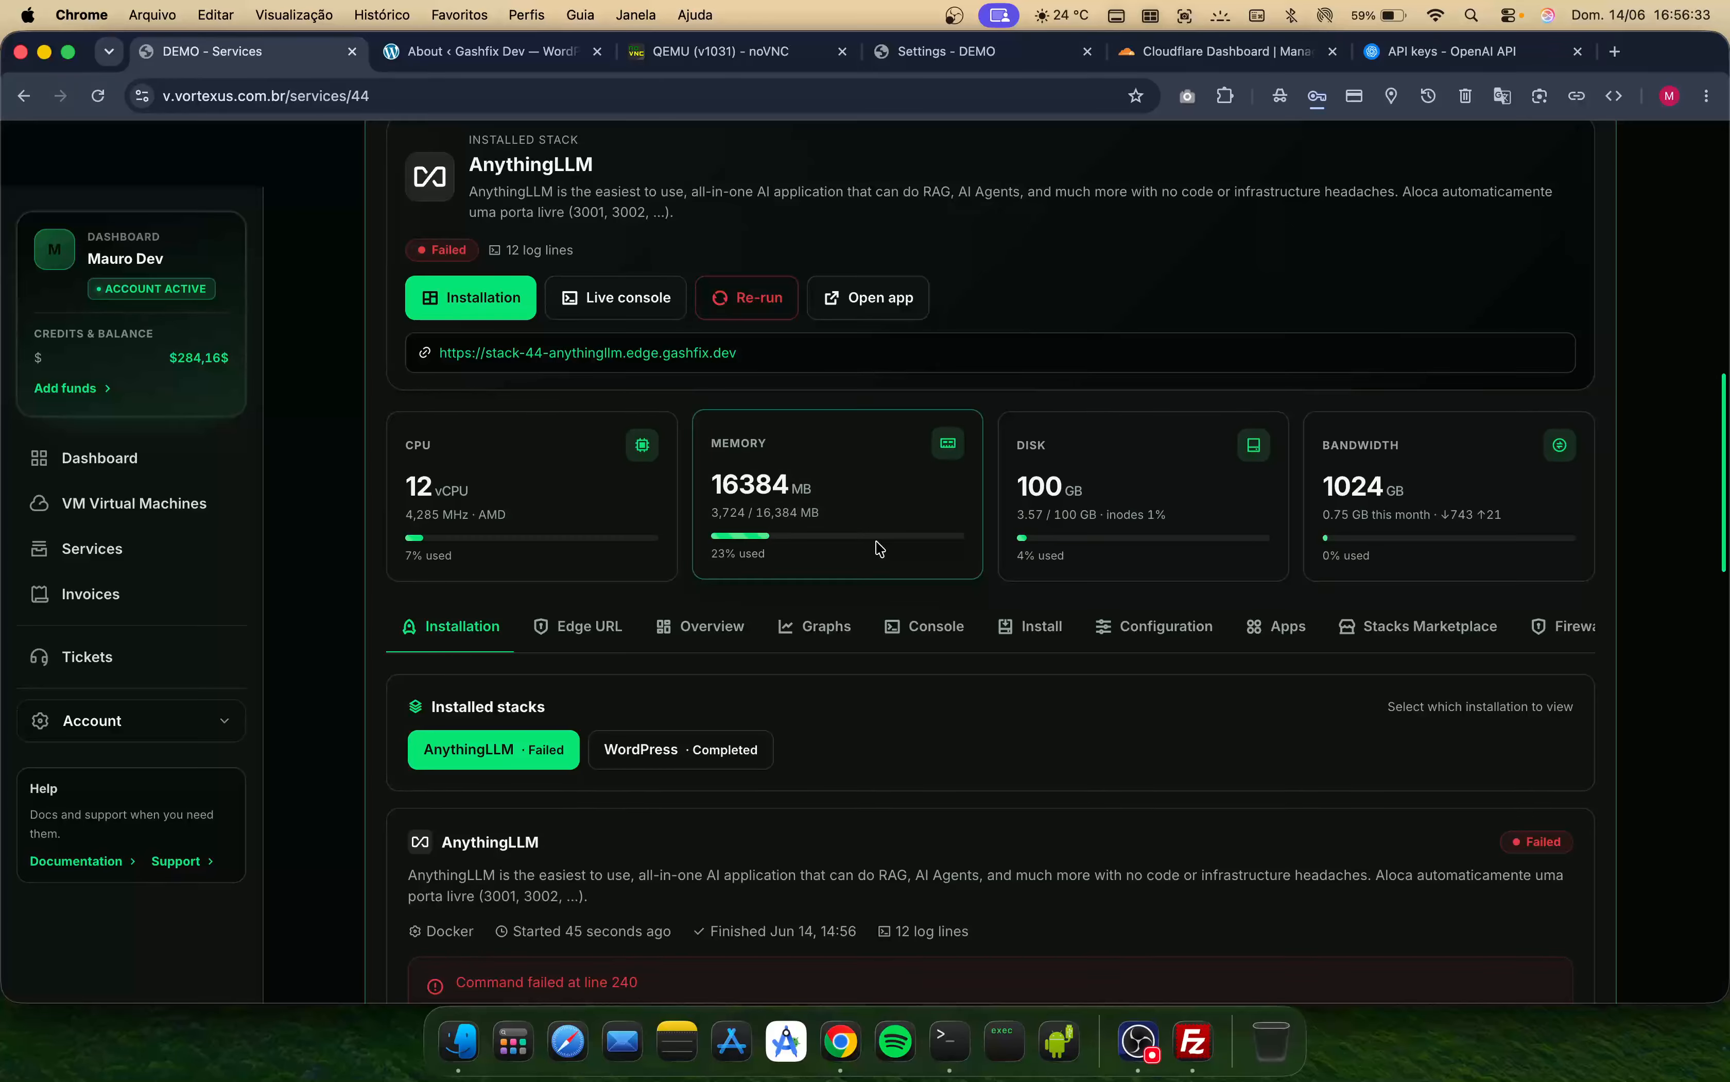
scroll(1131, 665, "up", 7)
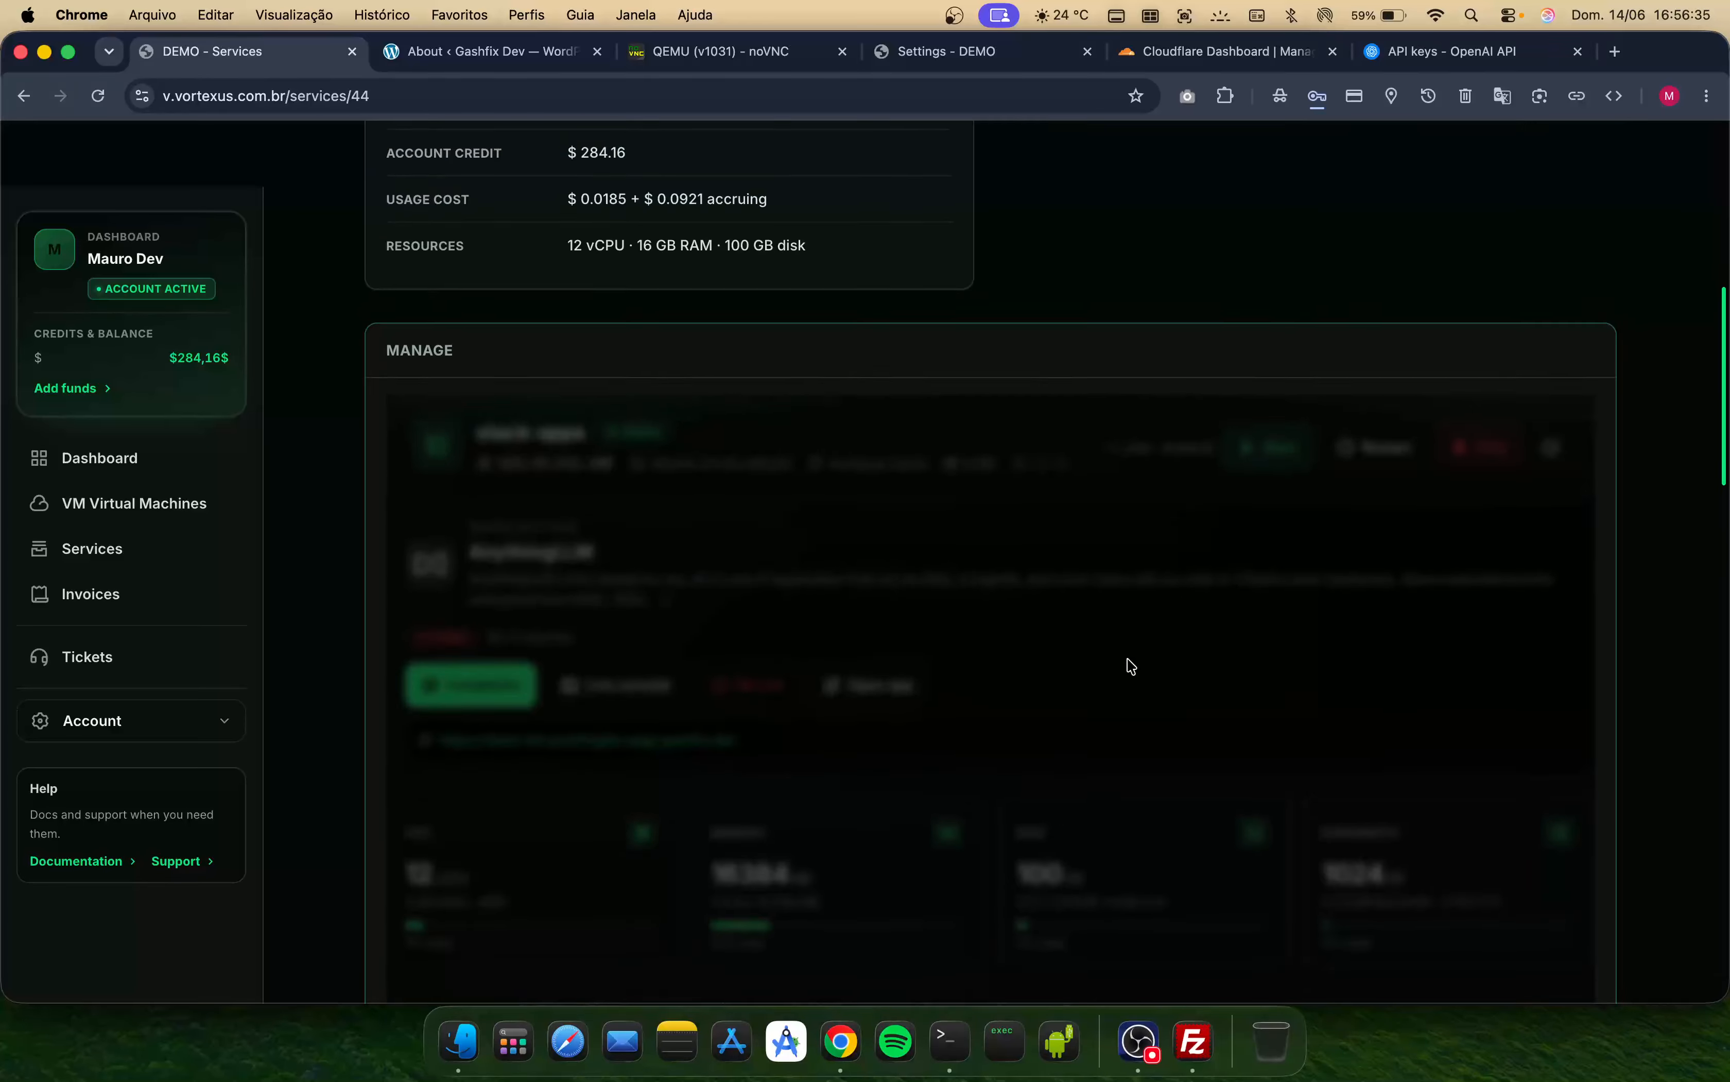
scroll(1131, 665, "down", 12)
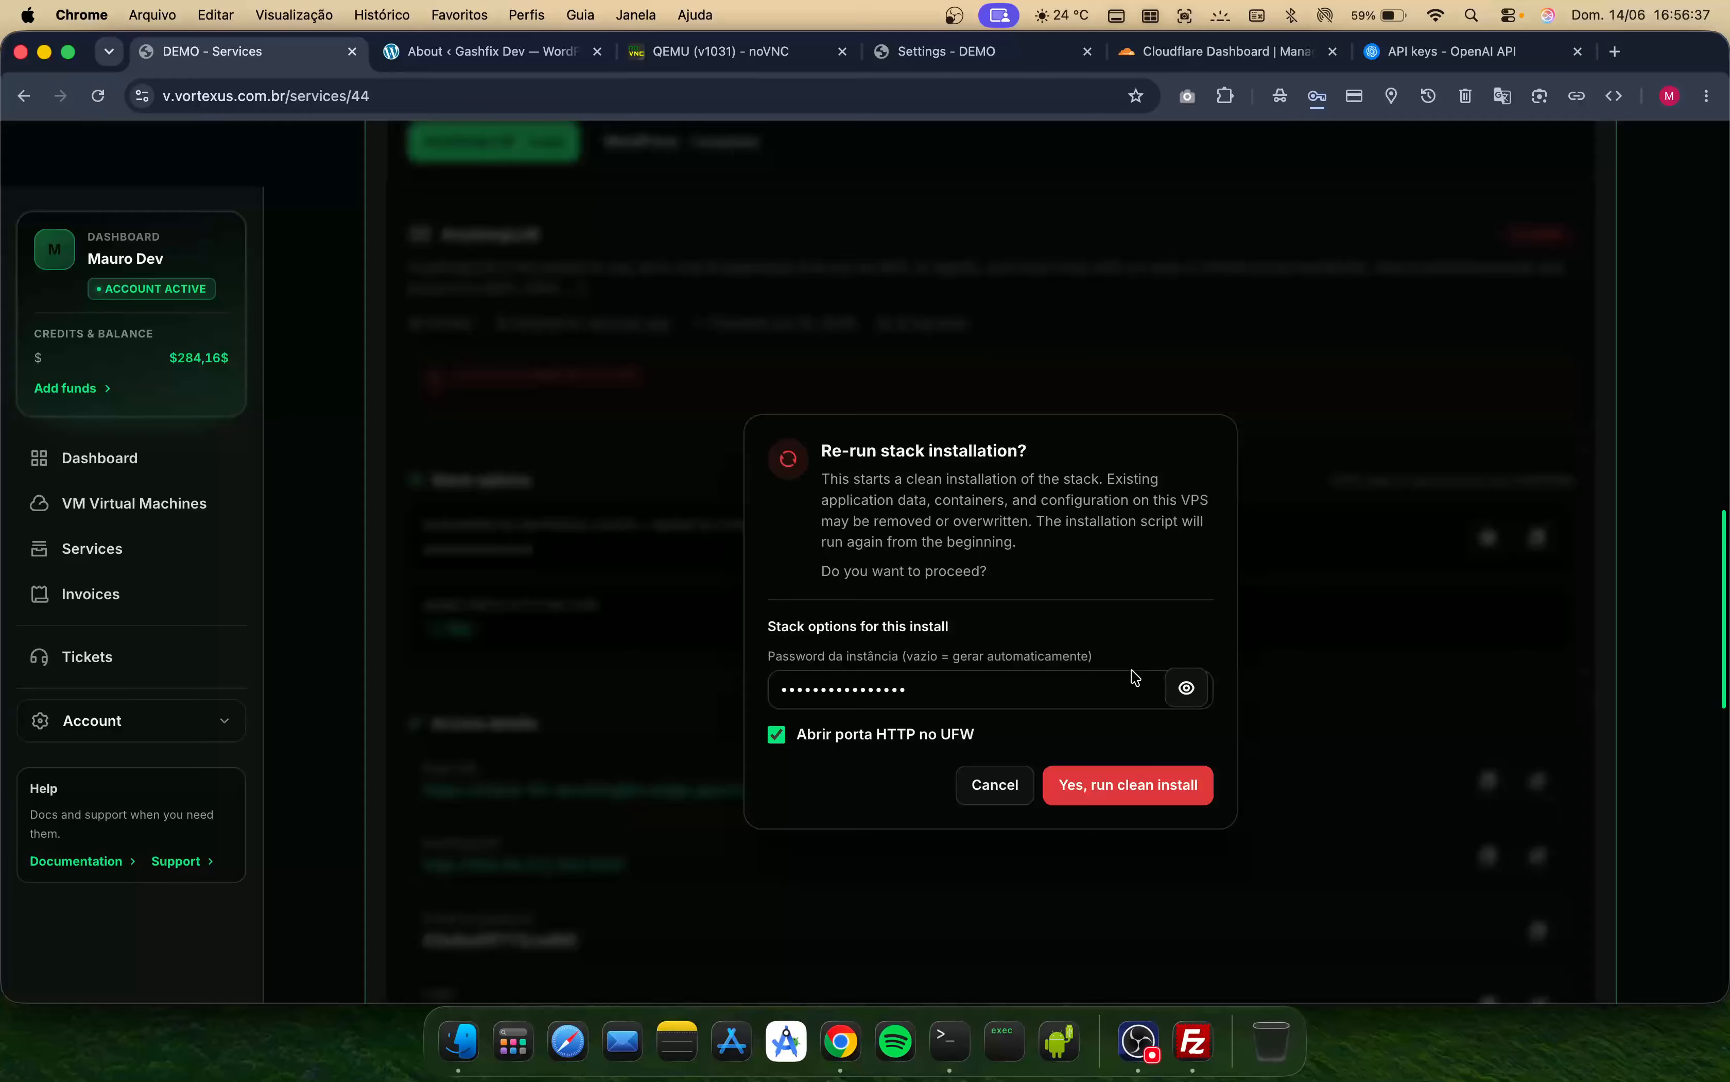
left_click(1164, 797)
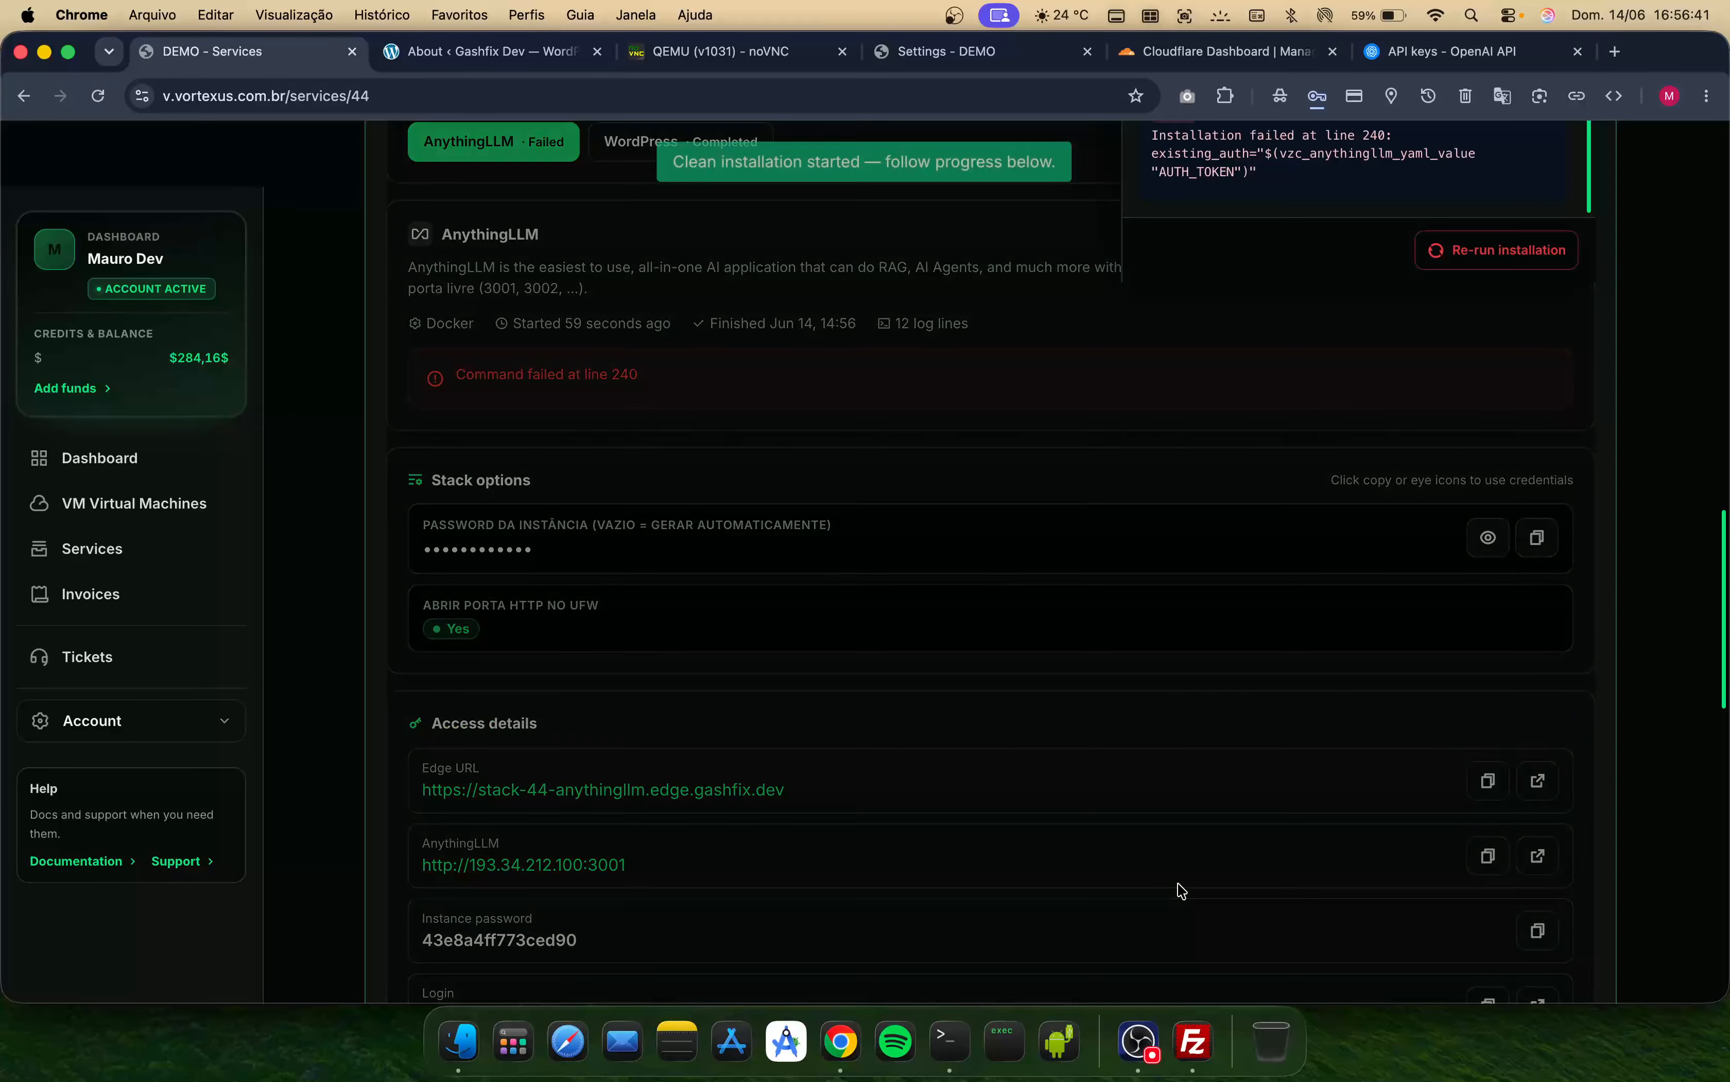
- Follow the installation logs of the AnythingLLM re-run
scroll(1151, 739, "up", 1)
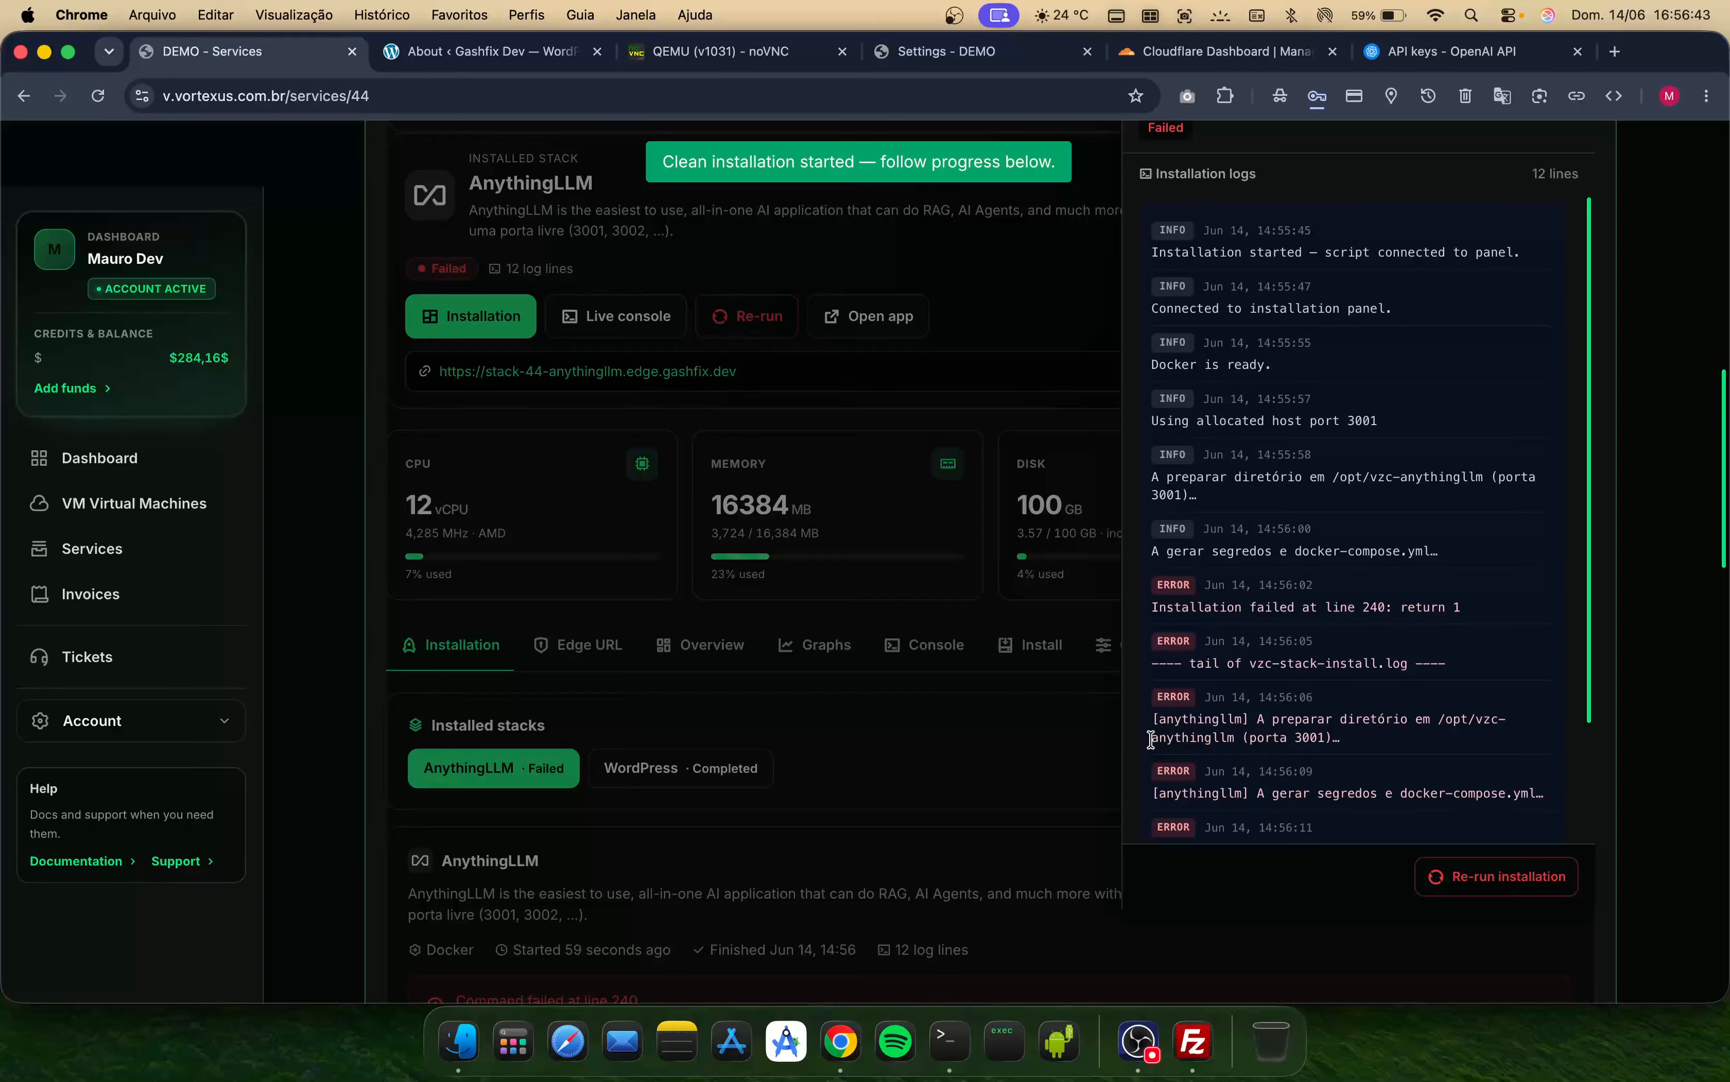
scroll(1073, 556, "up", 1)
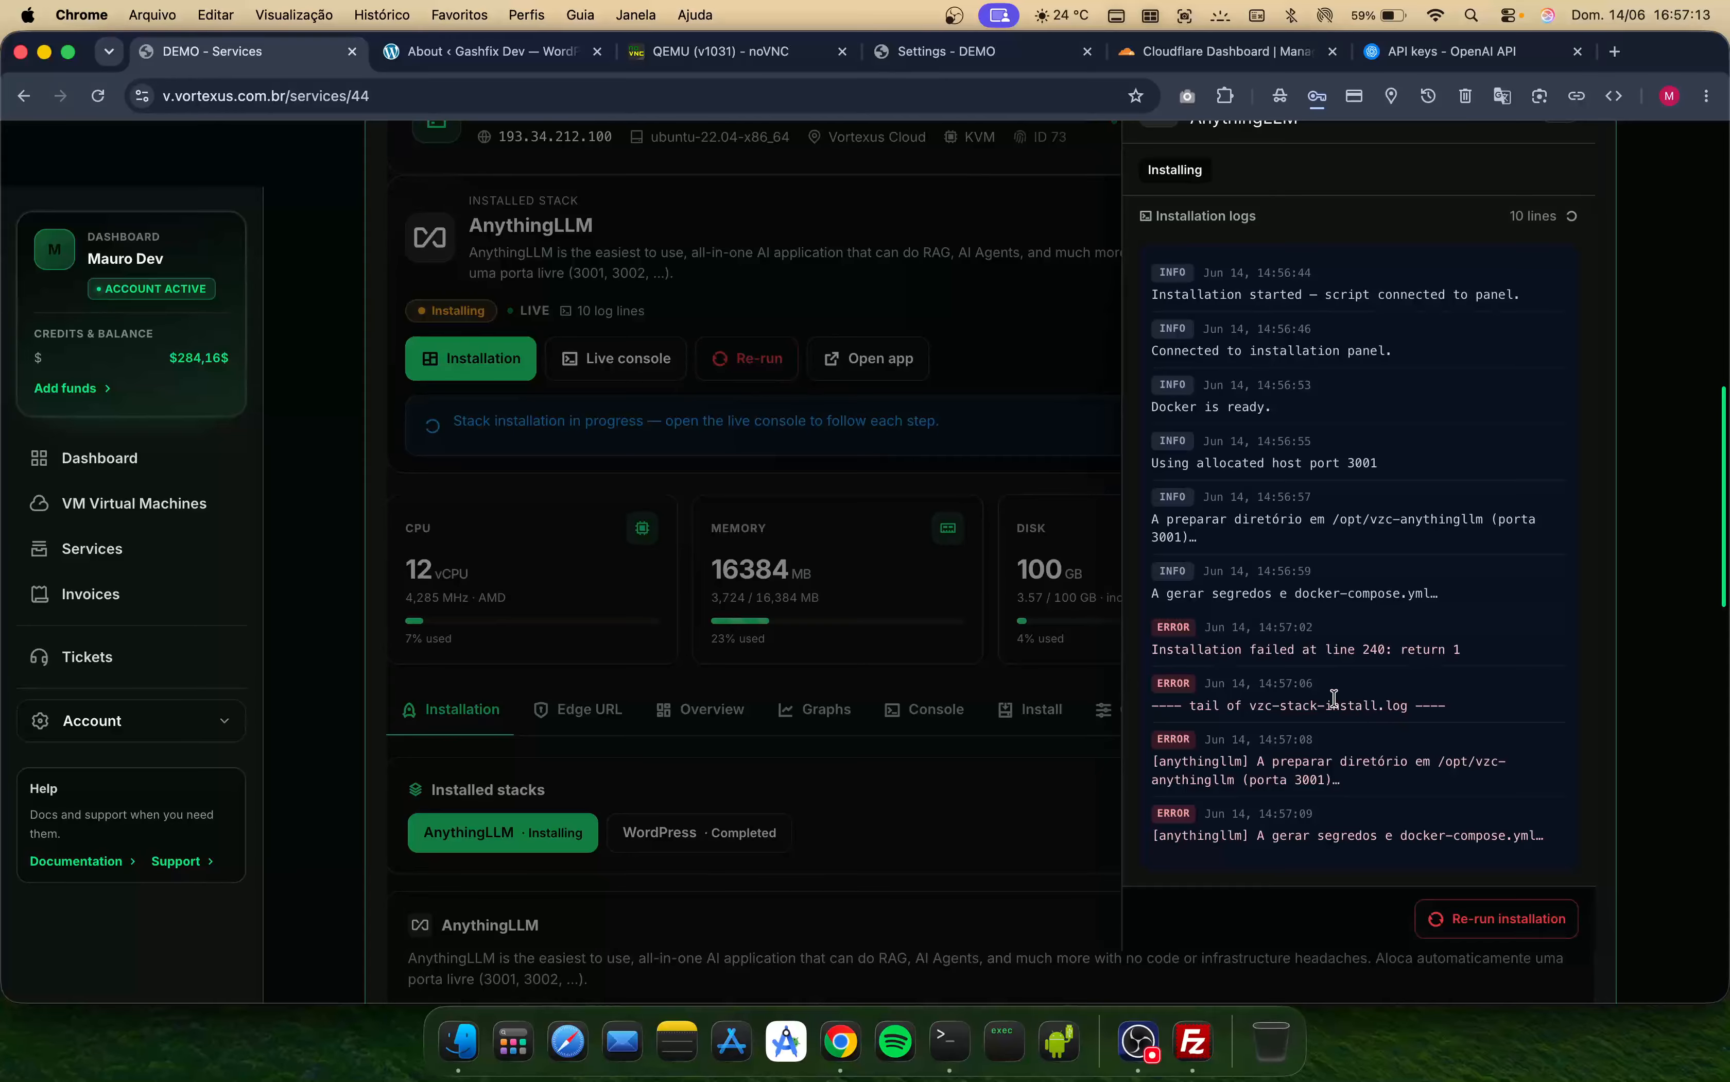
scroll(1335, 699, "down", 2)
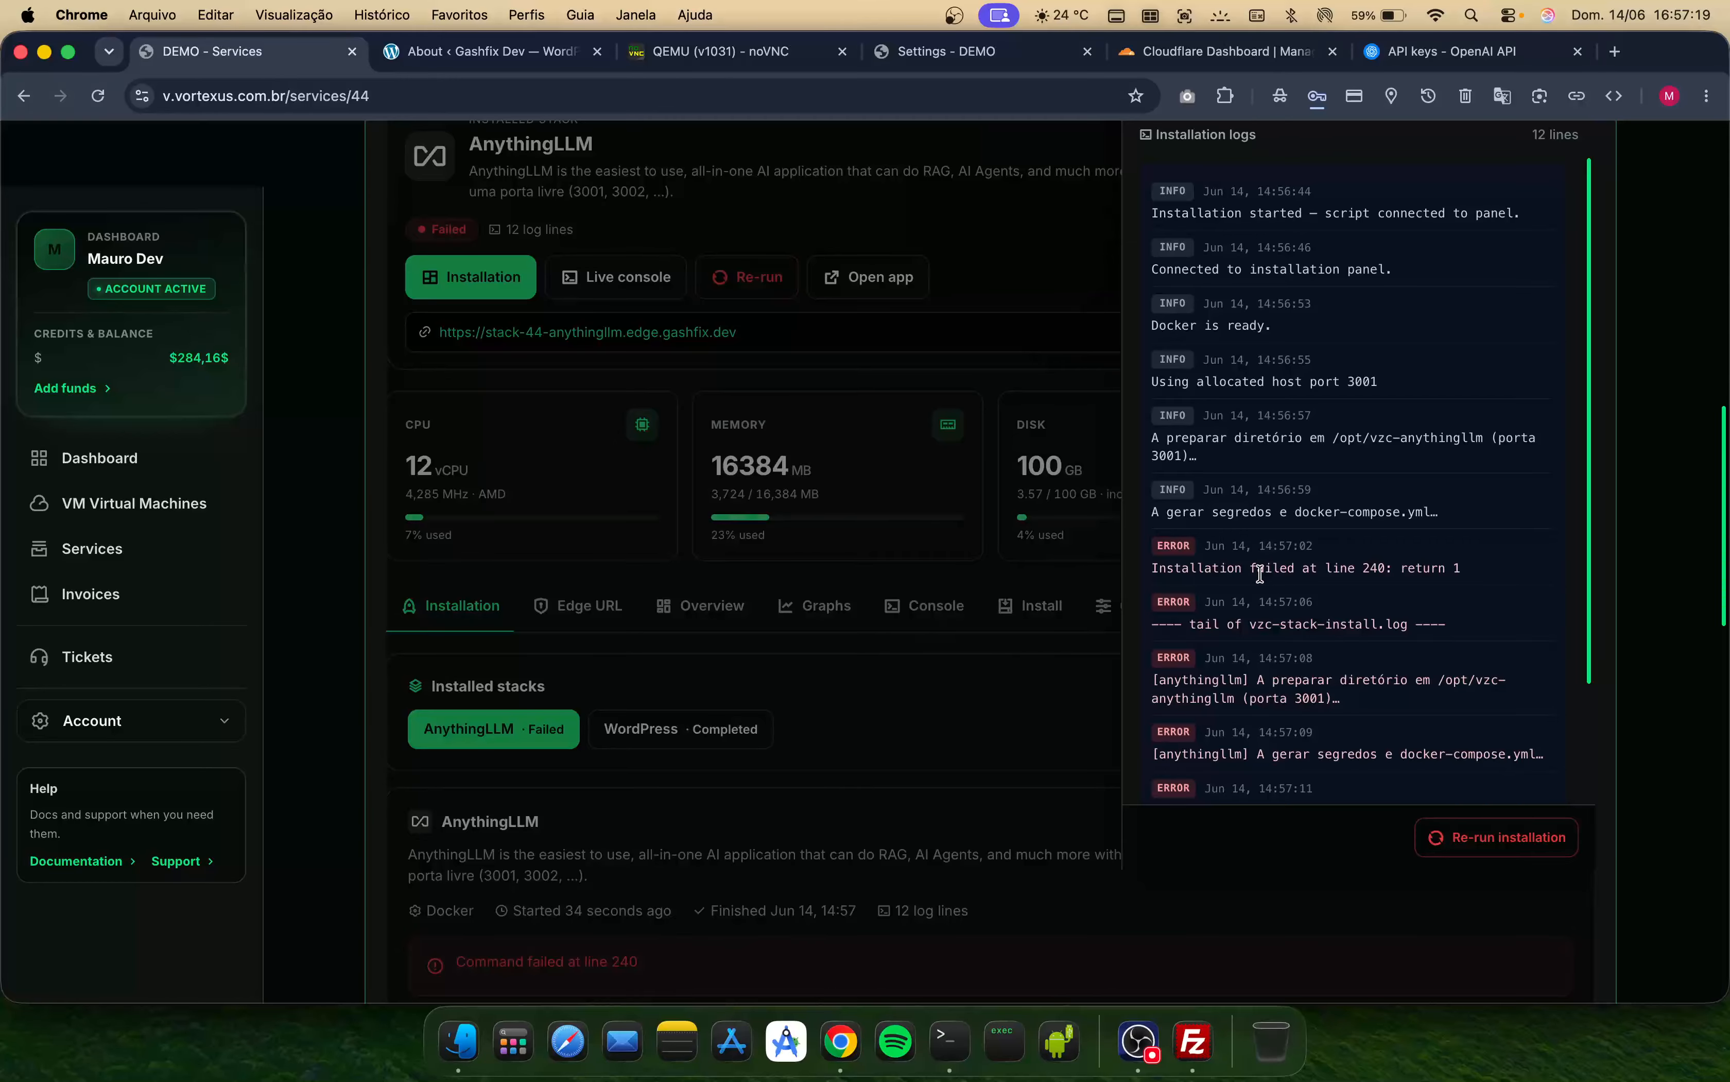
scroll(1222, 542, "down", 4)
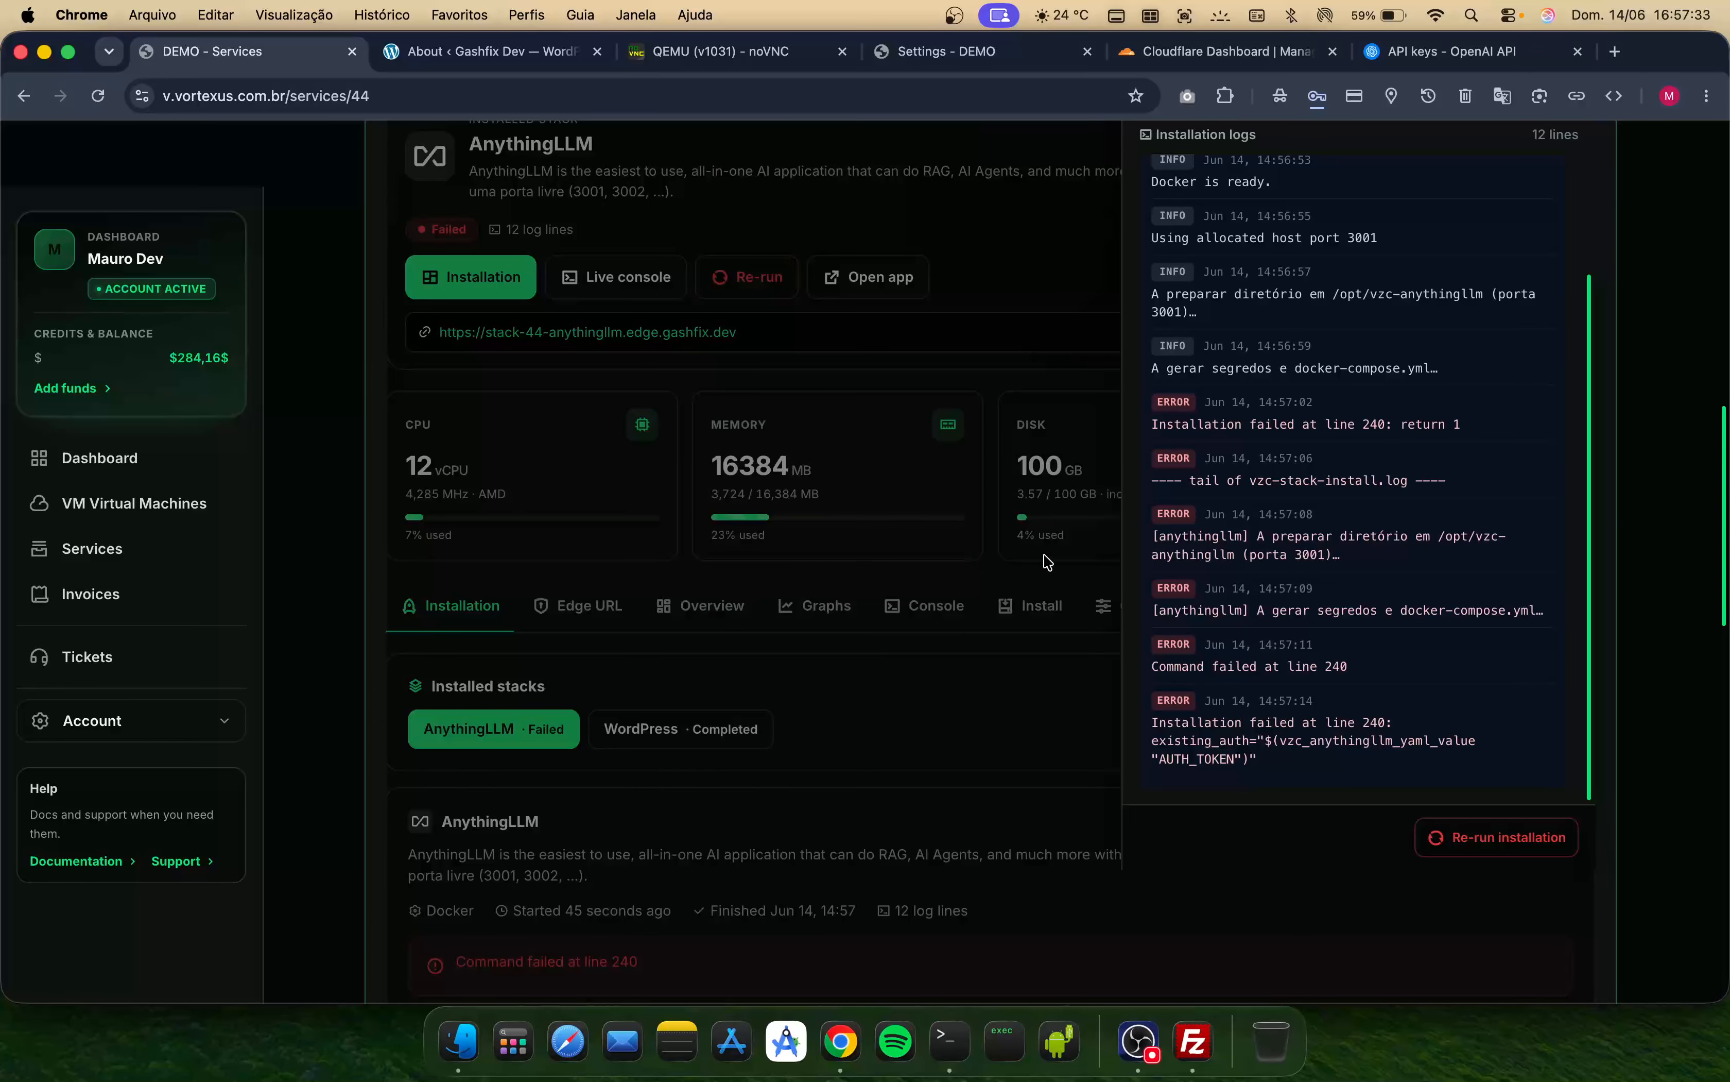
left_click(936, 768)
scroll(937, 768, "down", 5)
scroll(933, 765, "up", 5)
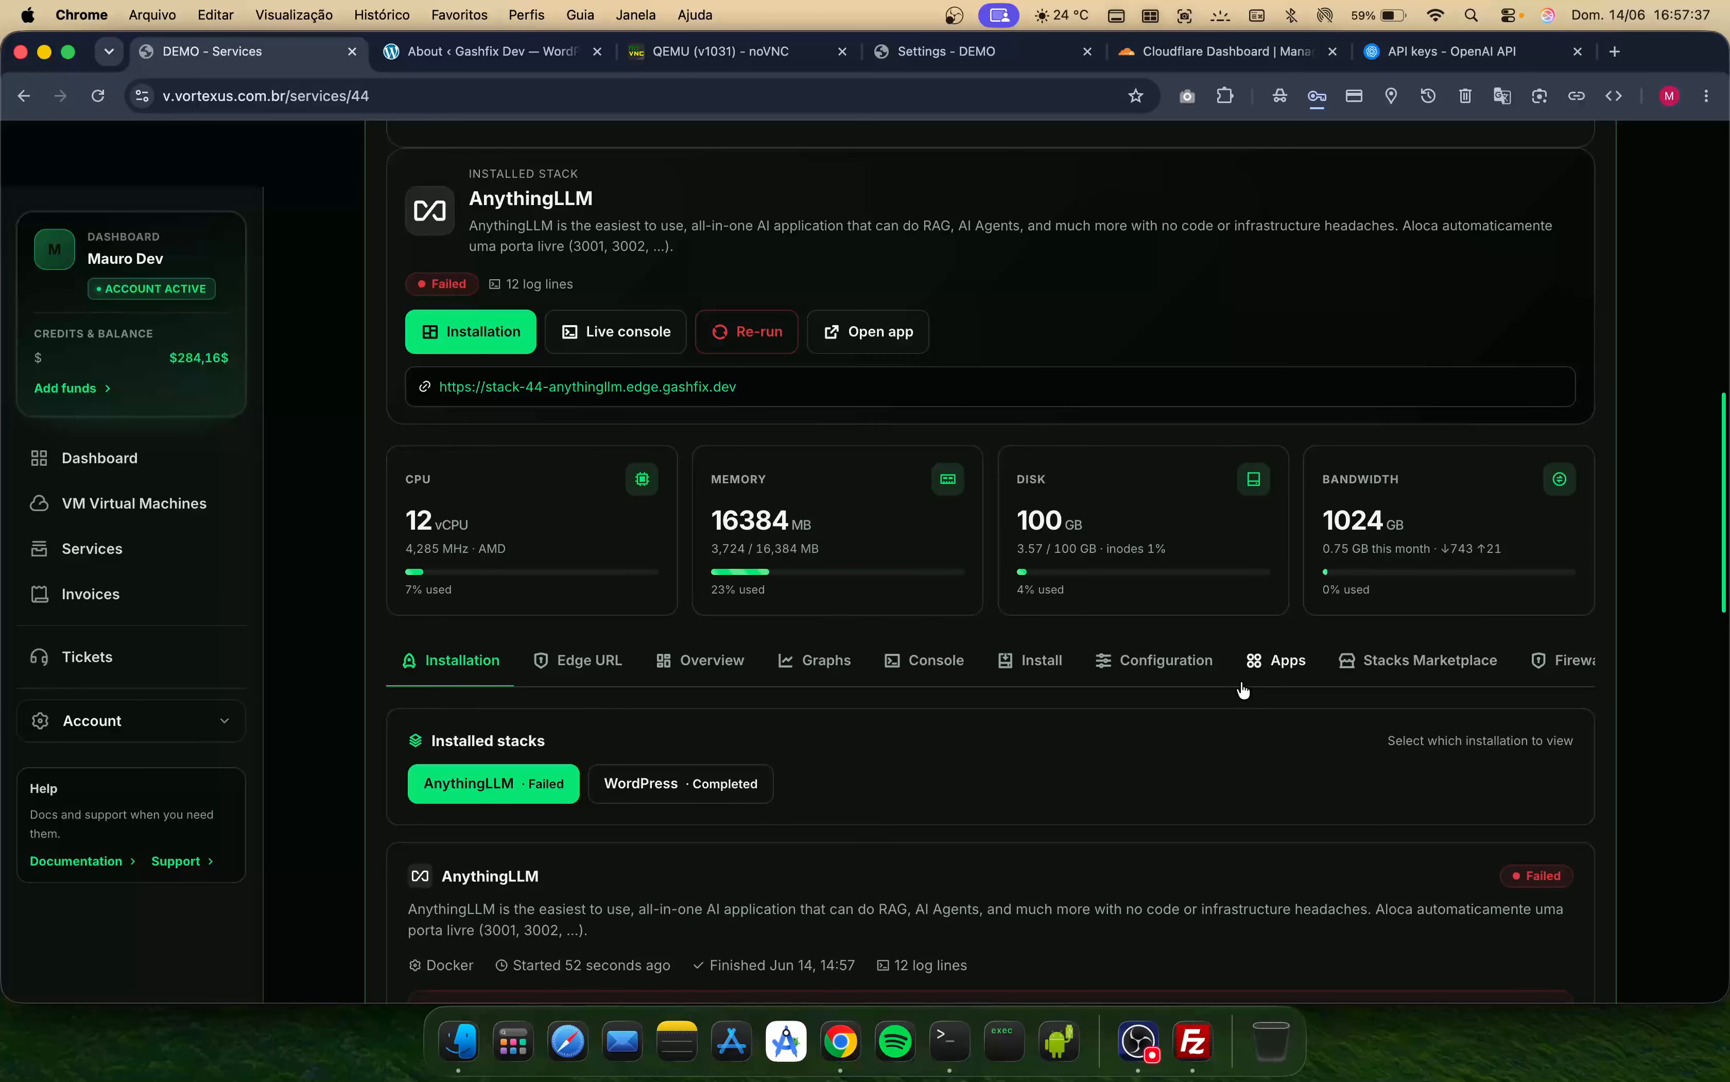
- Search the Stacks Marketplace for paymenter and open the Paymenter stack's install dialog
left_click(1366, 699)
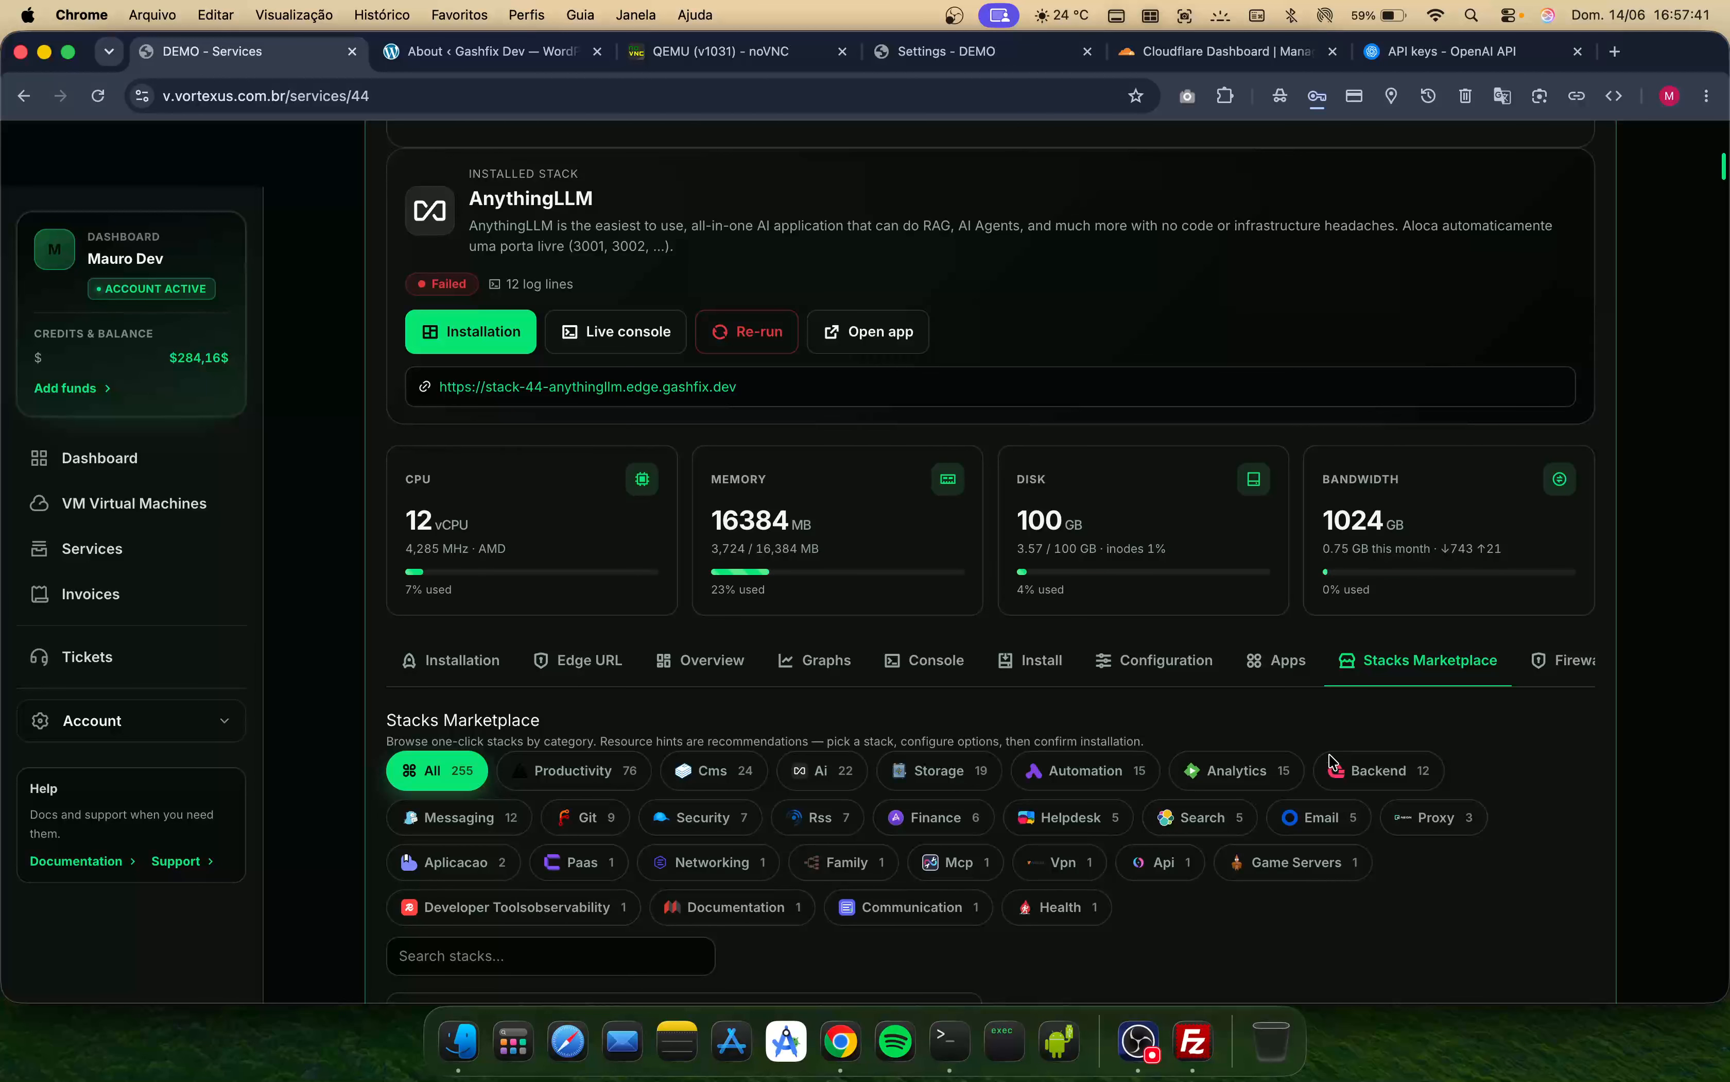
scroll(1298, 798, "down", 1)
scroll(1298, 798, "down", 5)
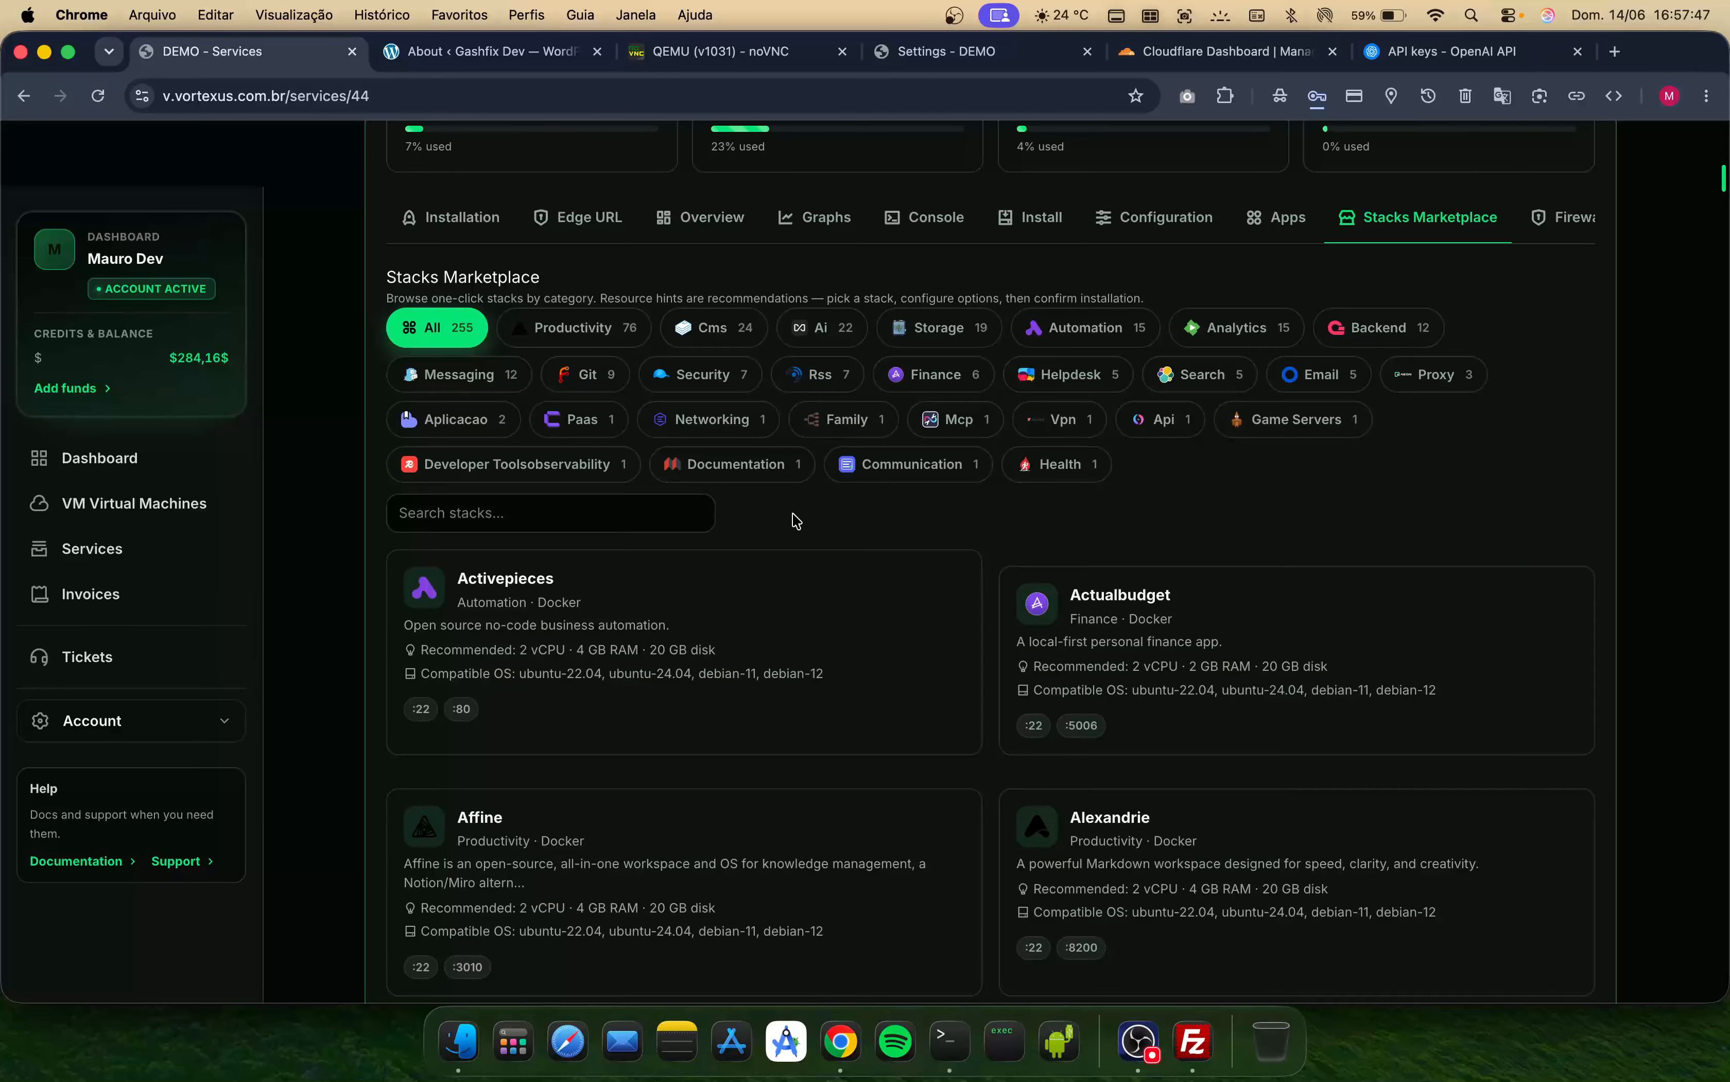
left_click(621, 507)
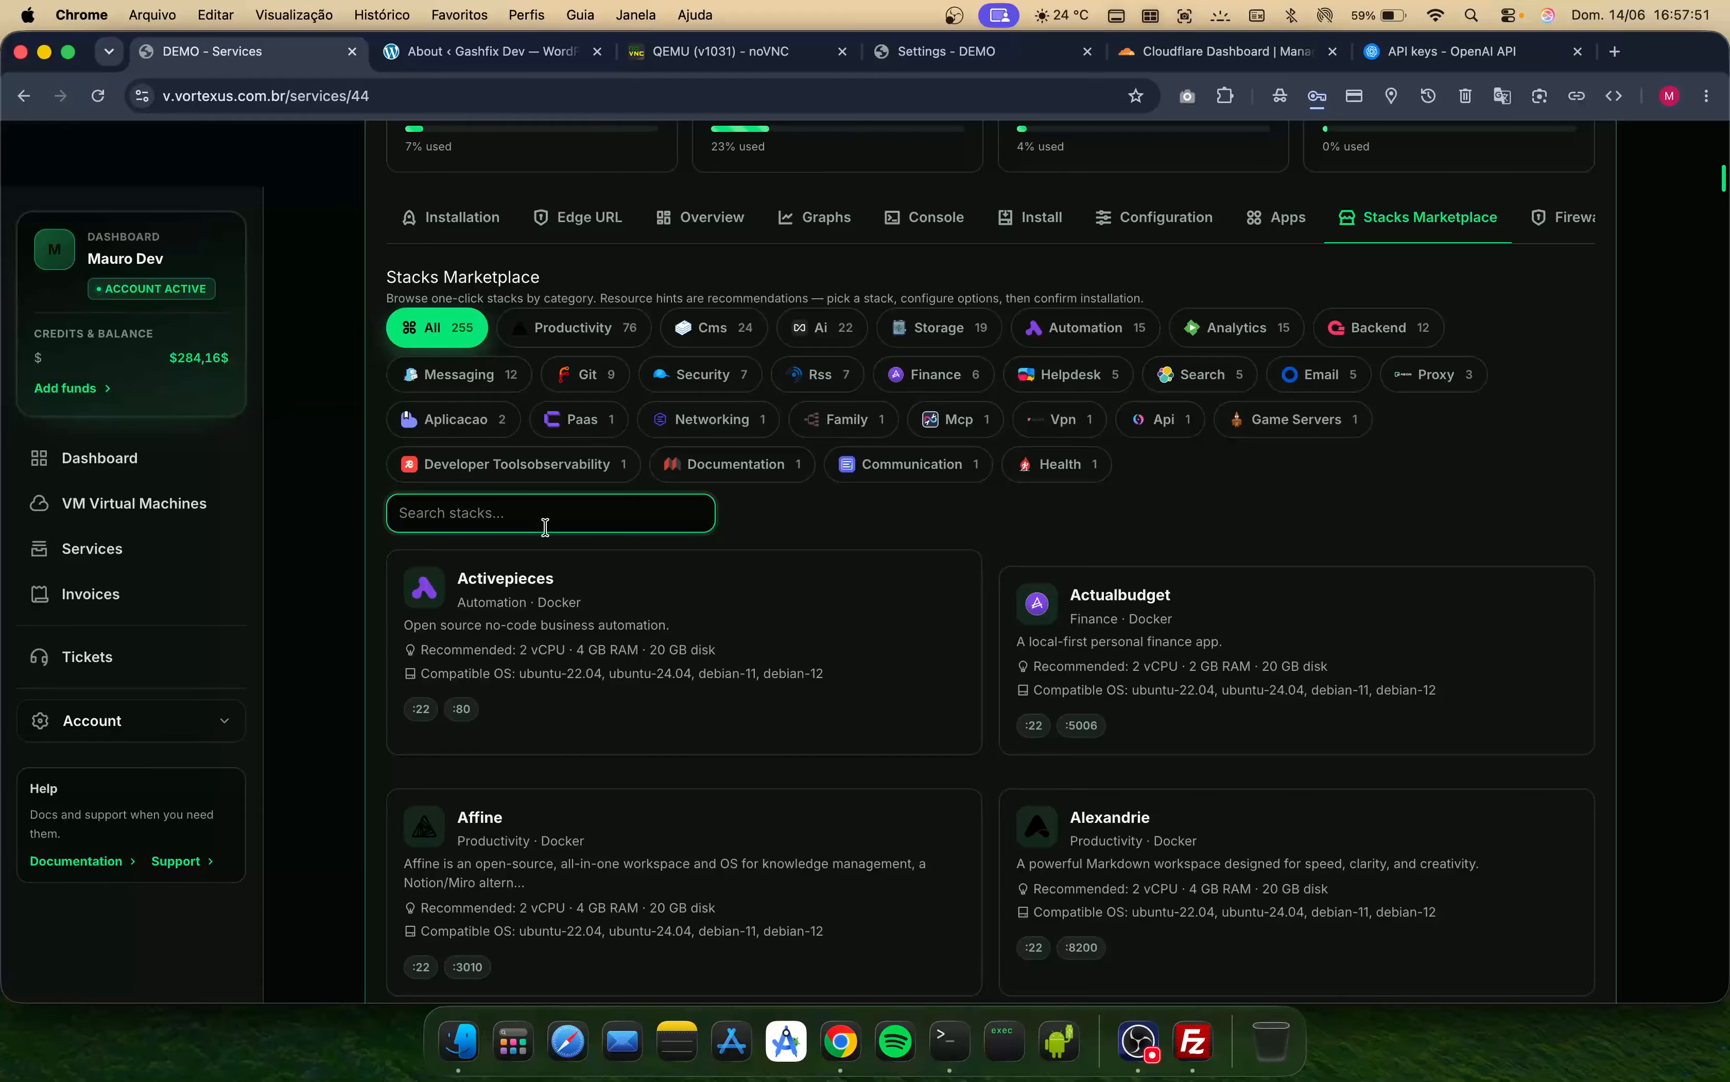
type("ppay")
type("menter")
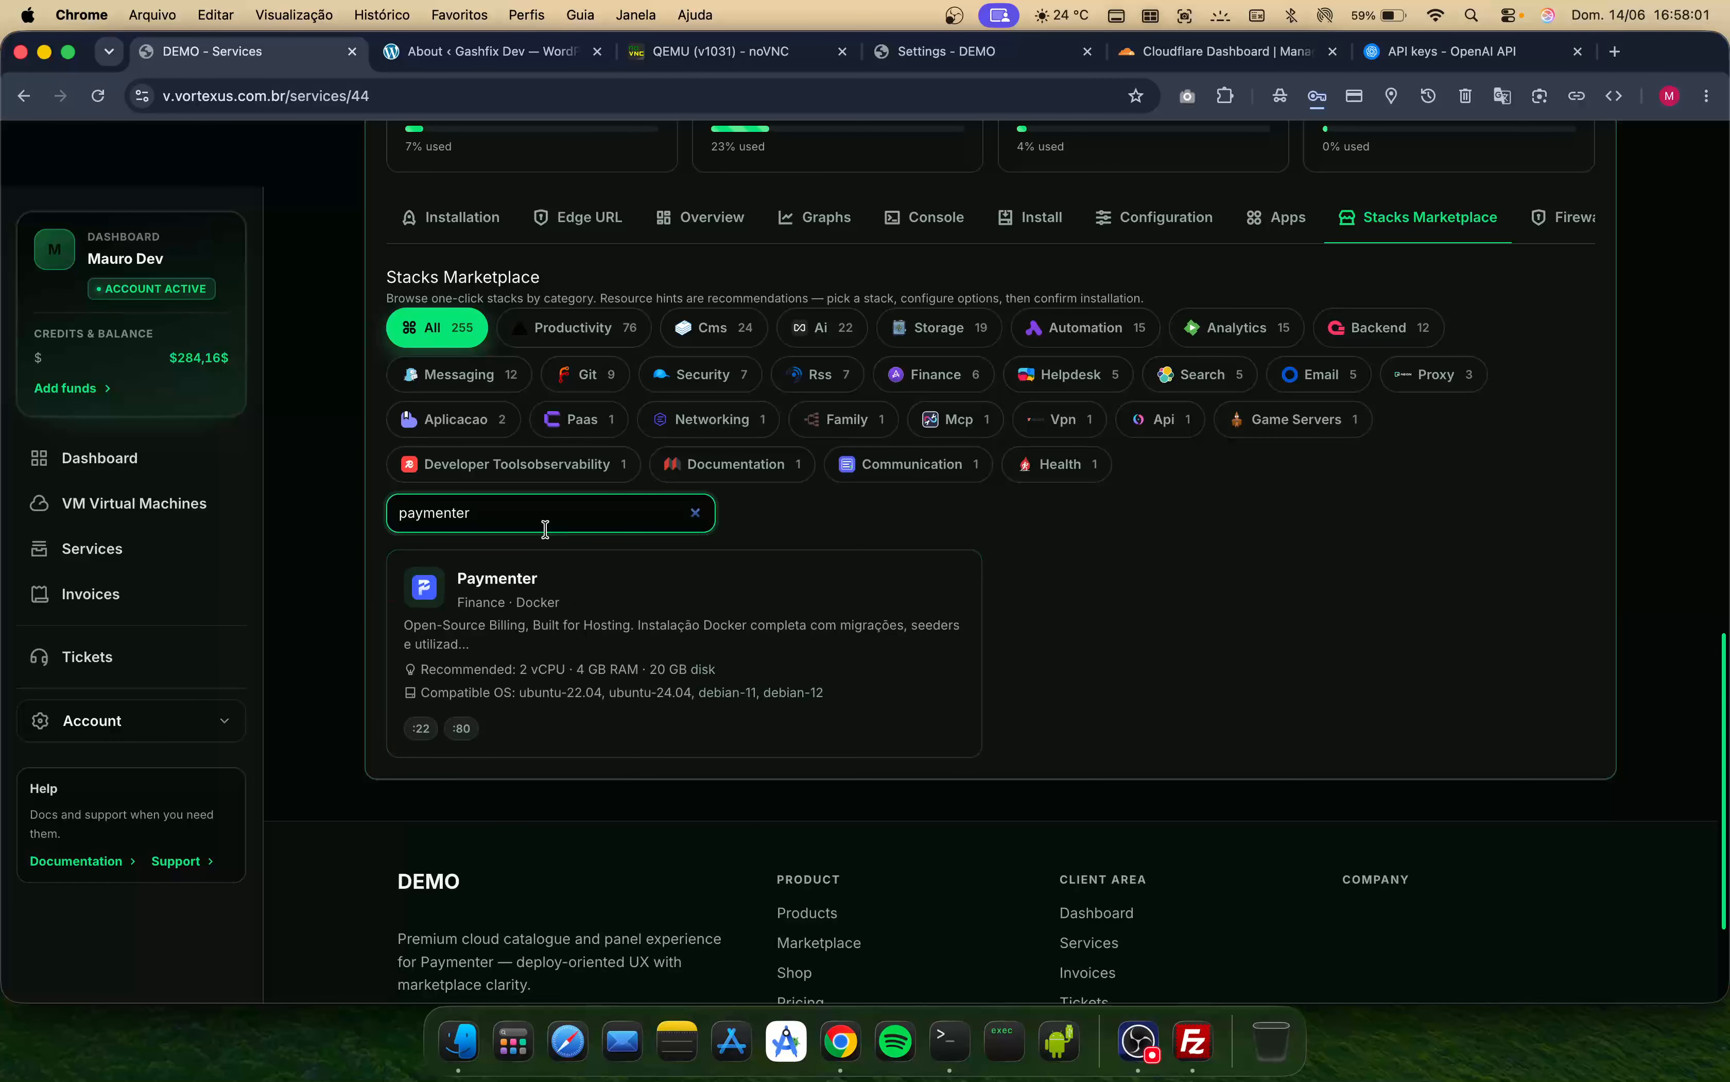
left_click(542, 630)
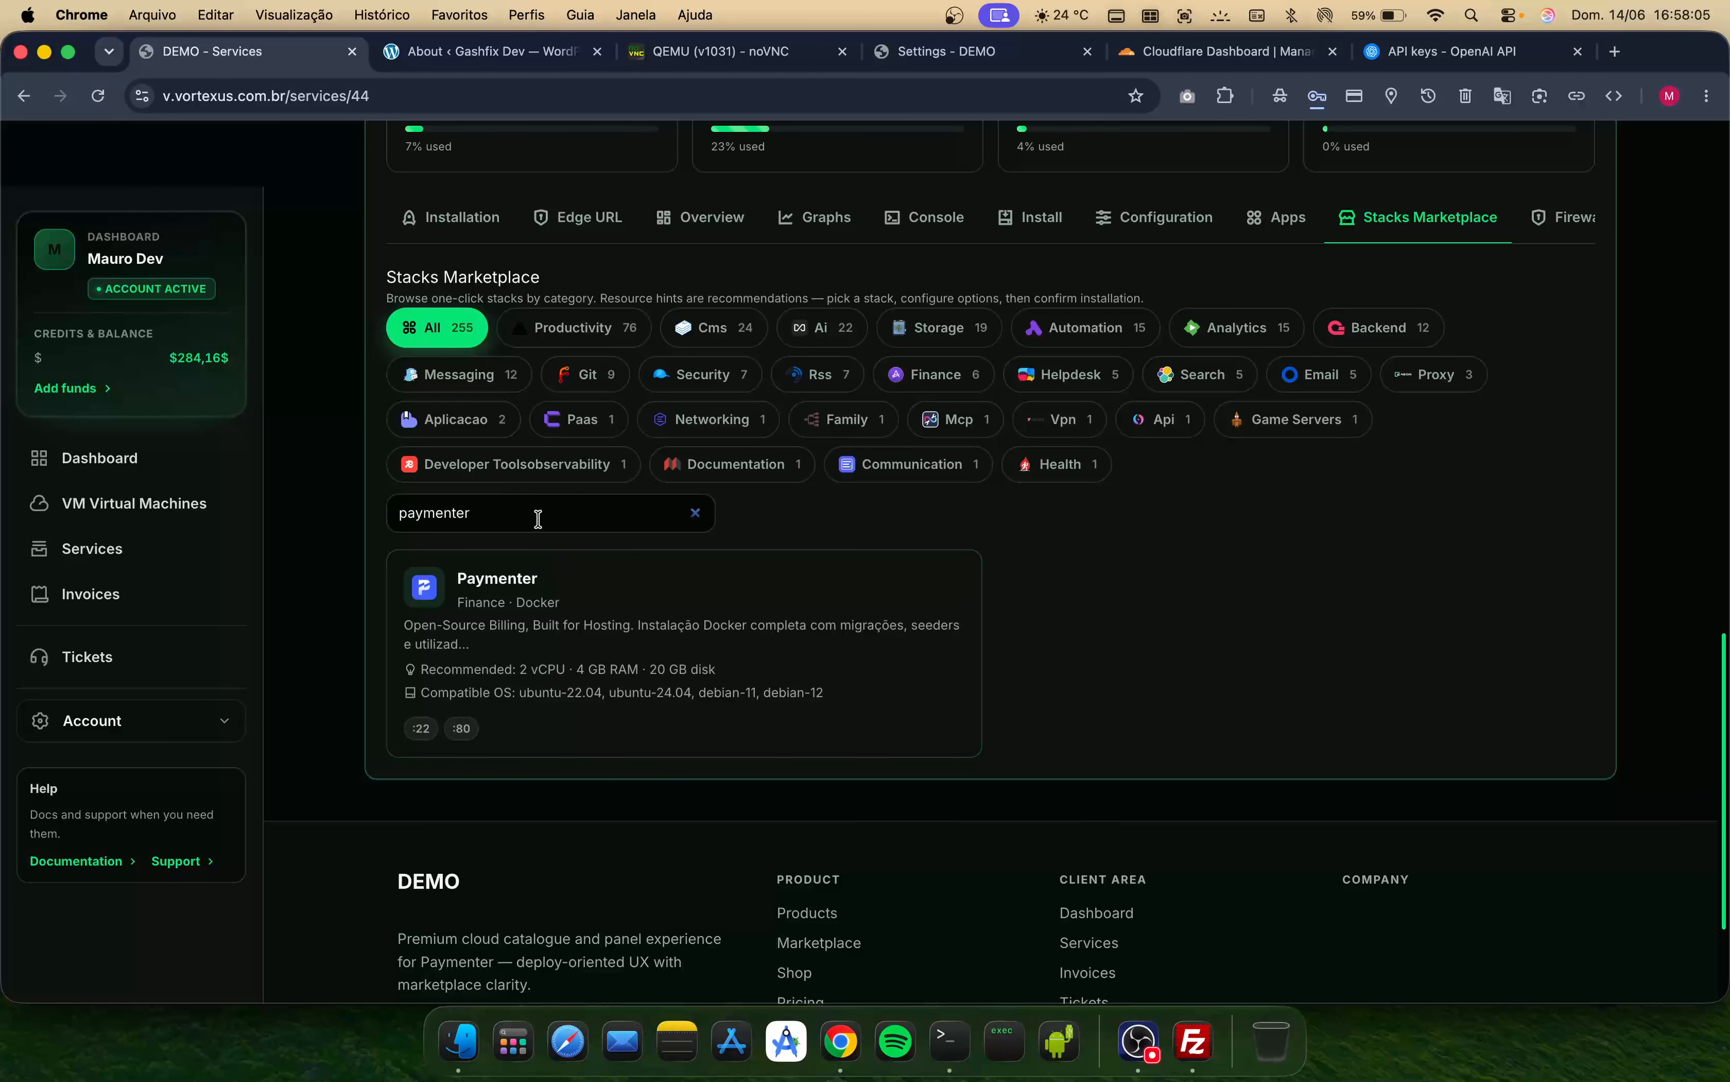
scroll(1012, 514, "up", 5)
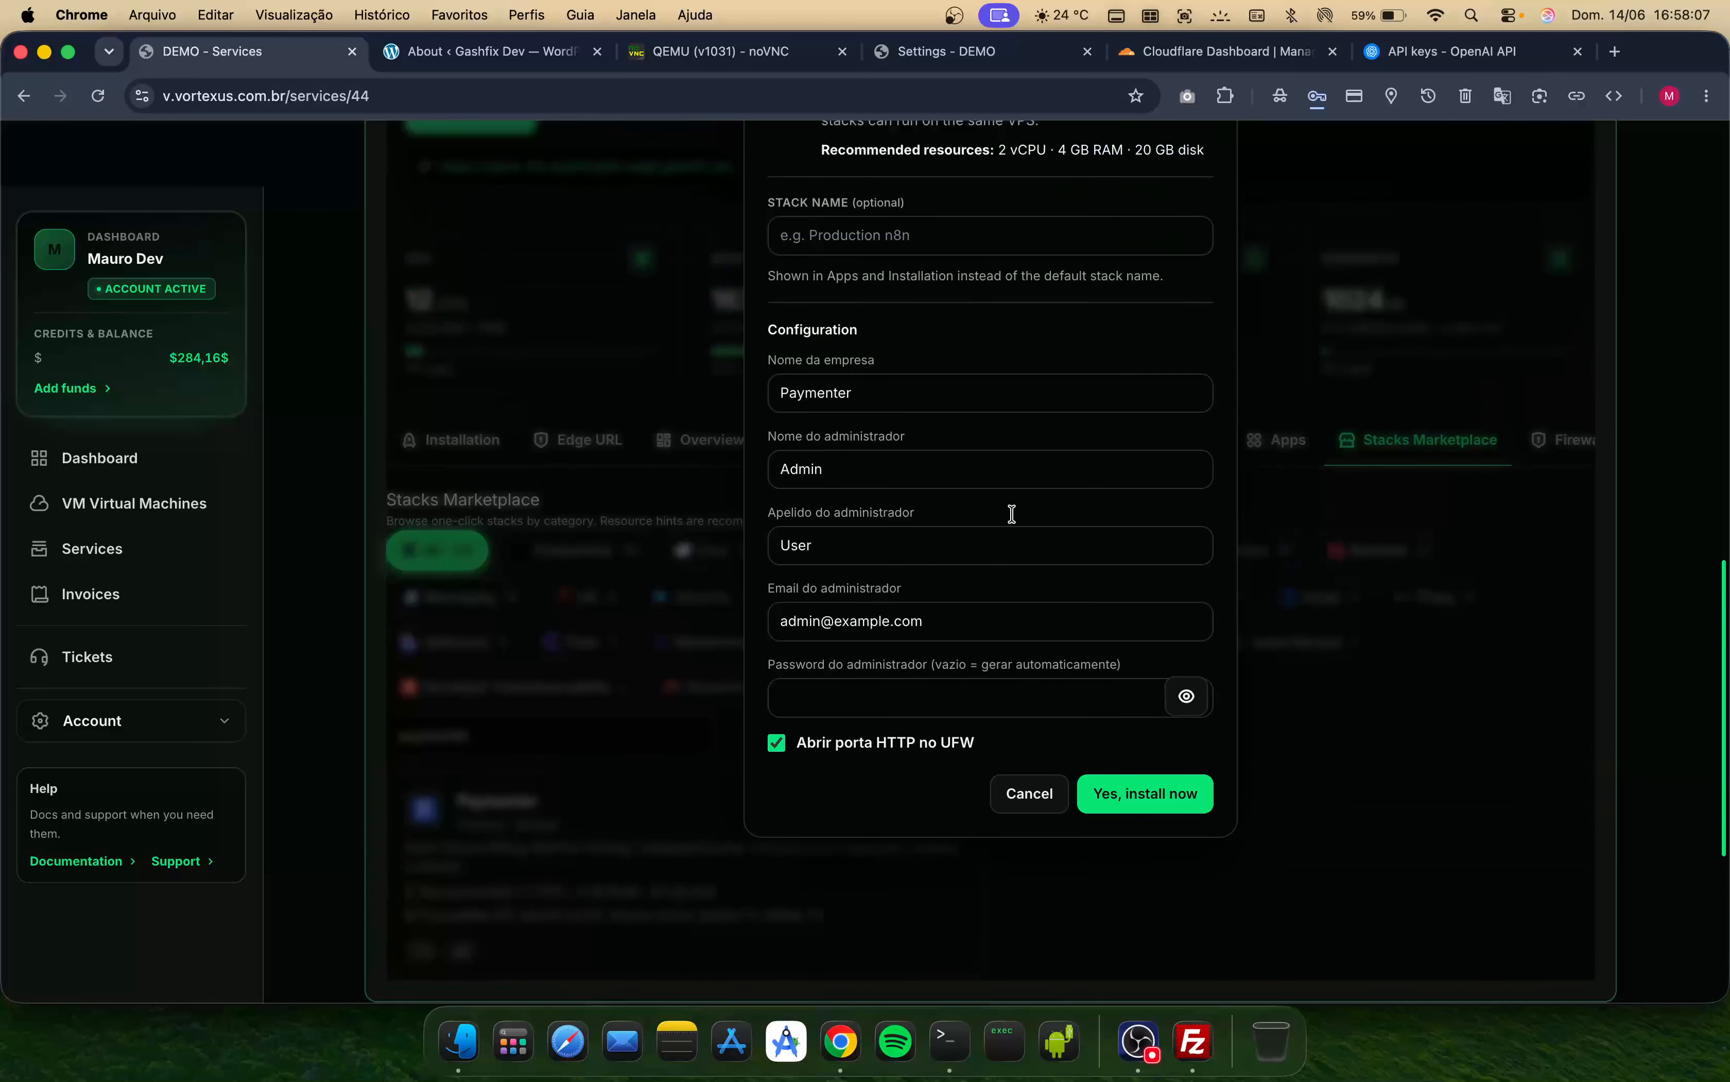
- Set the company name to Gashfix and administrator name to gashfix, enter the admin's surname and e-mail, and install Paymenter
double_click(901, 488)
left_click(858, 552)
left_click(861, 480)
double_click(861, 480)
type("Gashfix")
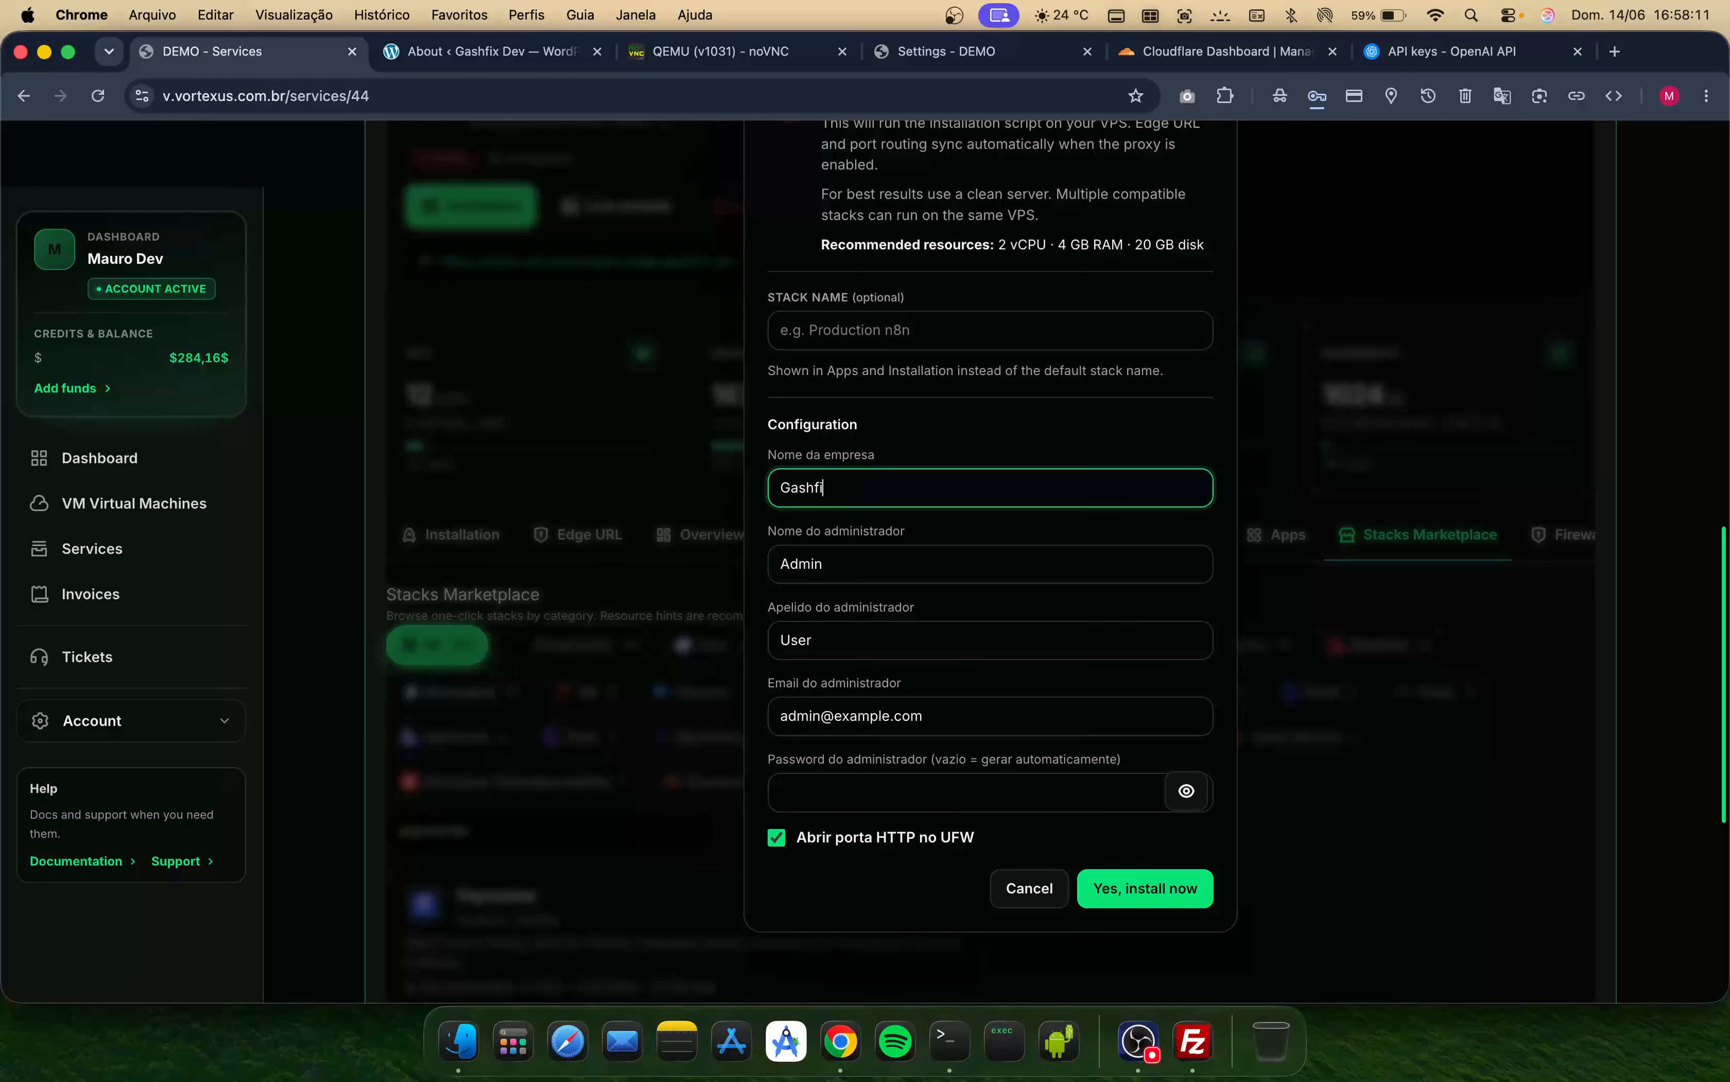
key("Tab")
type("gash")
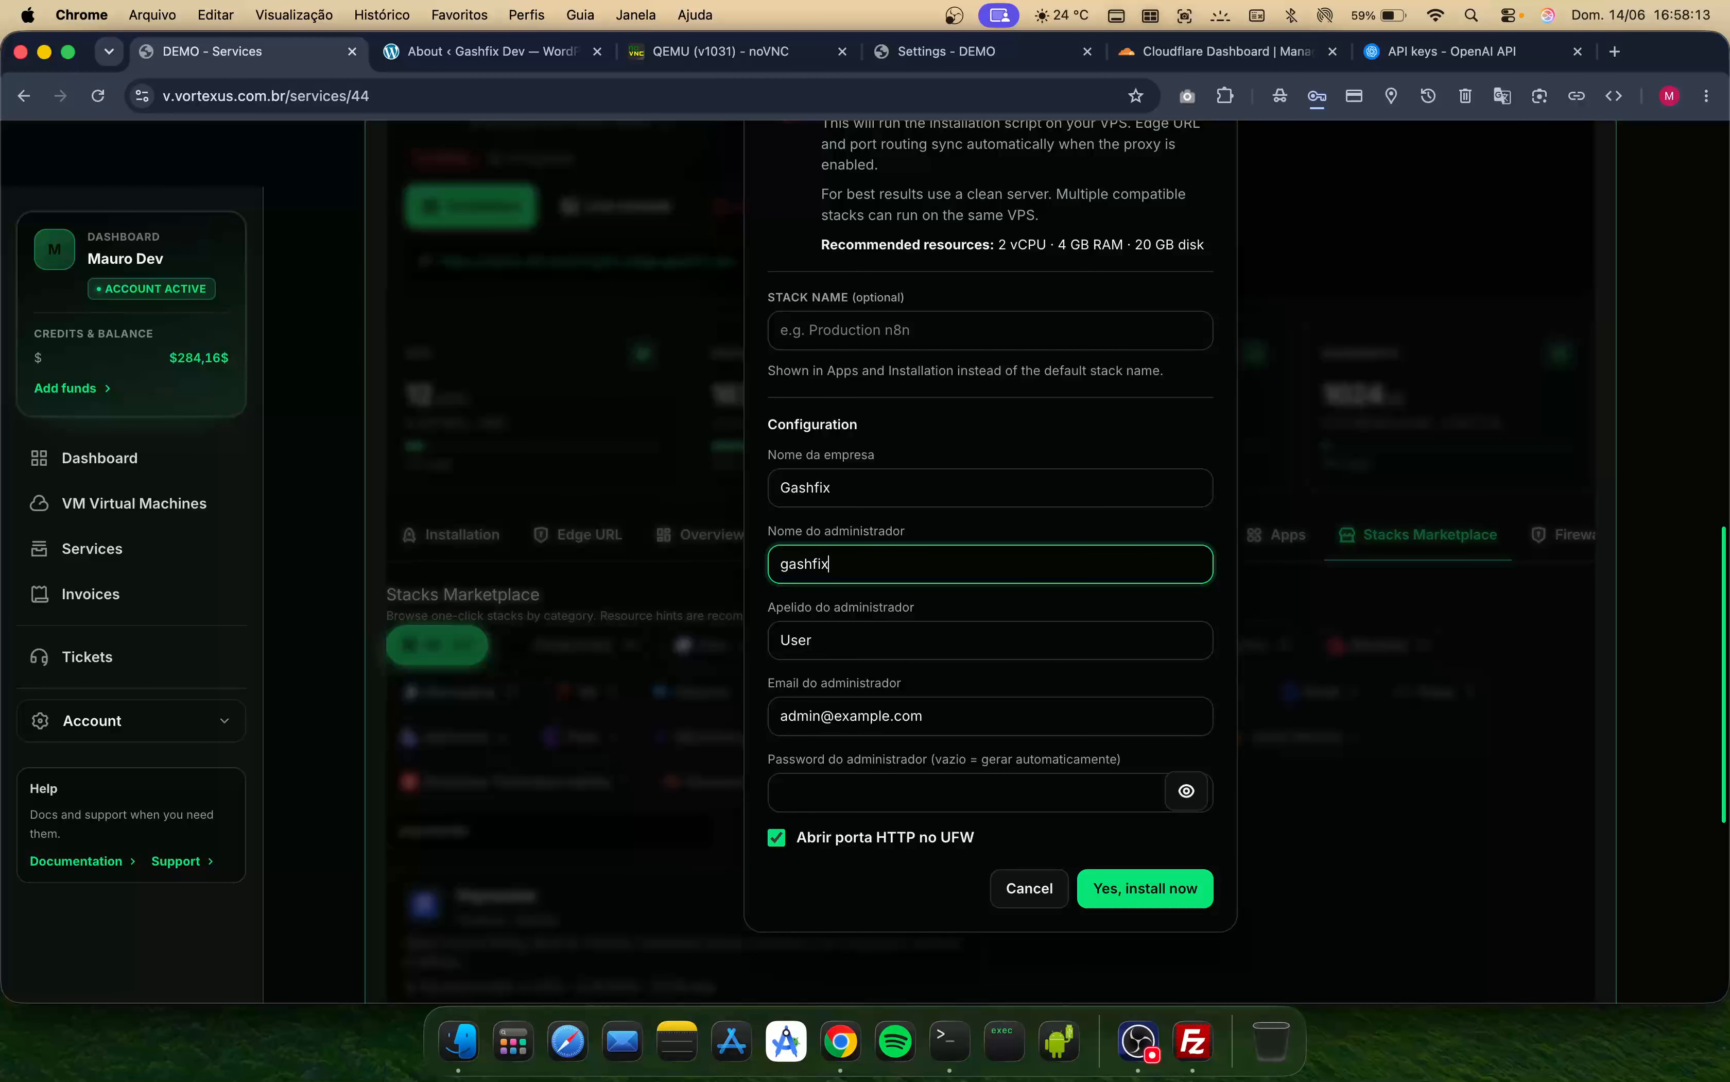
type("fix")
key("Tab")
type("Ma")
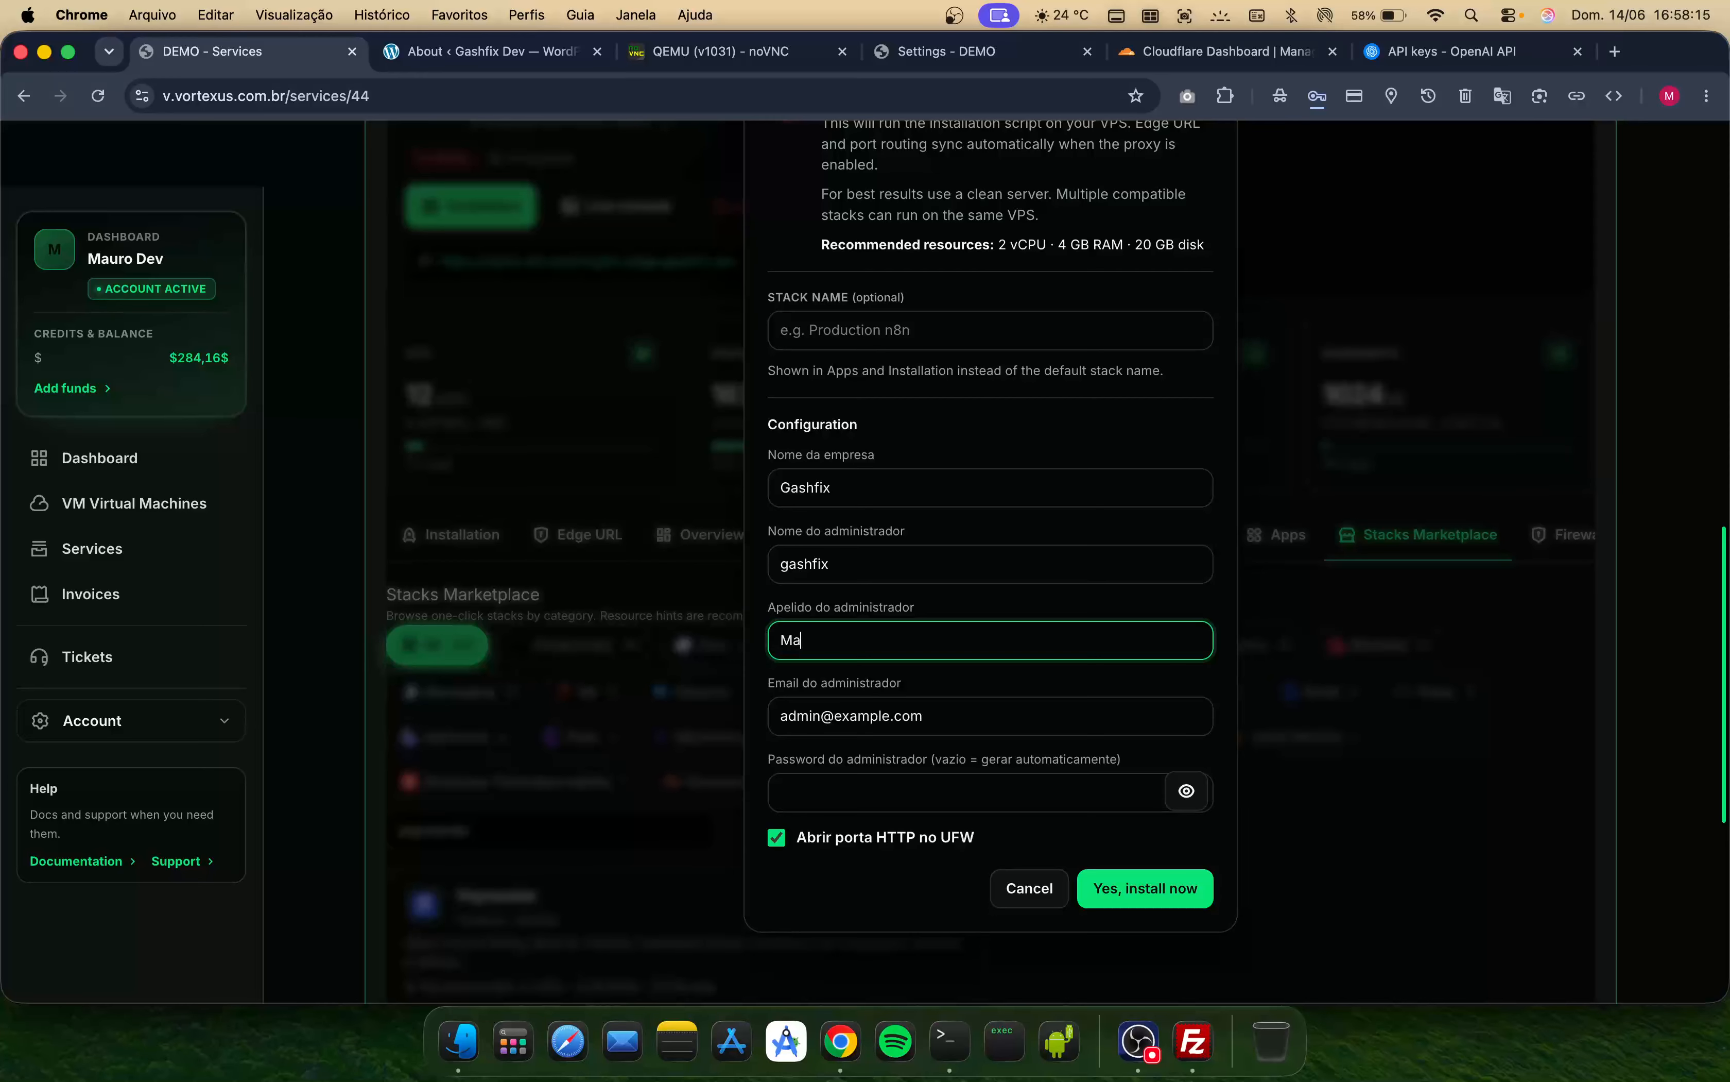
key("Tab")
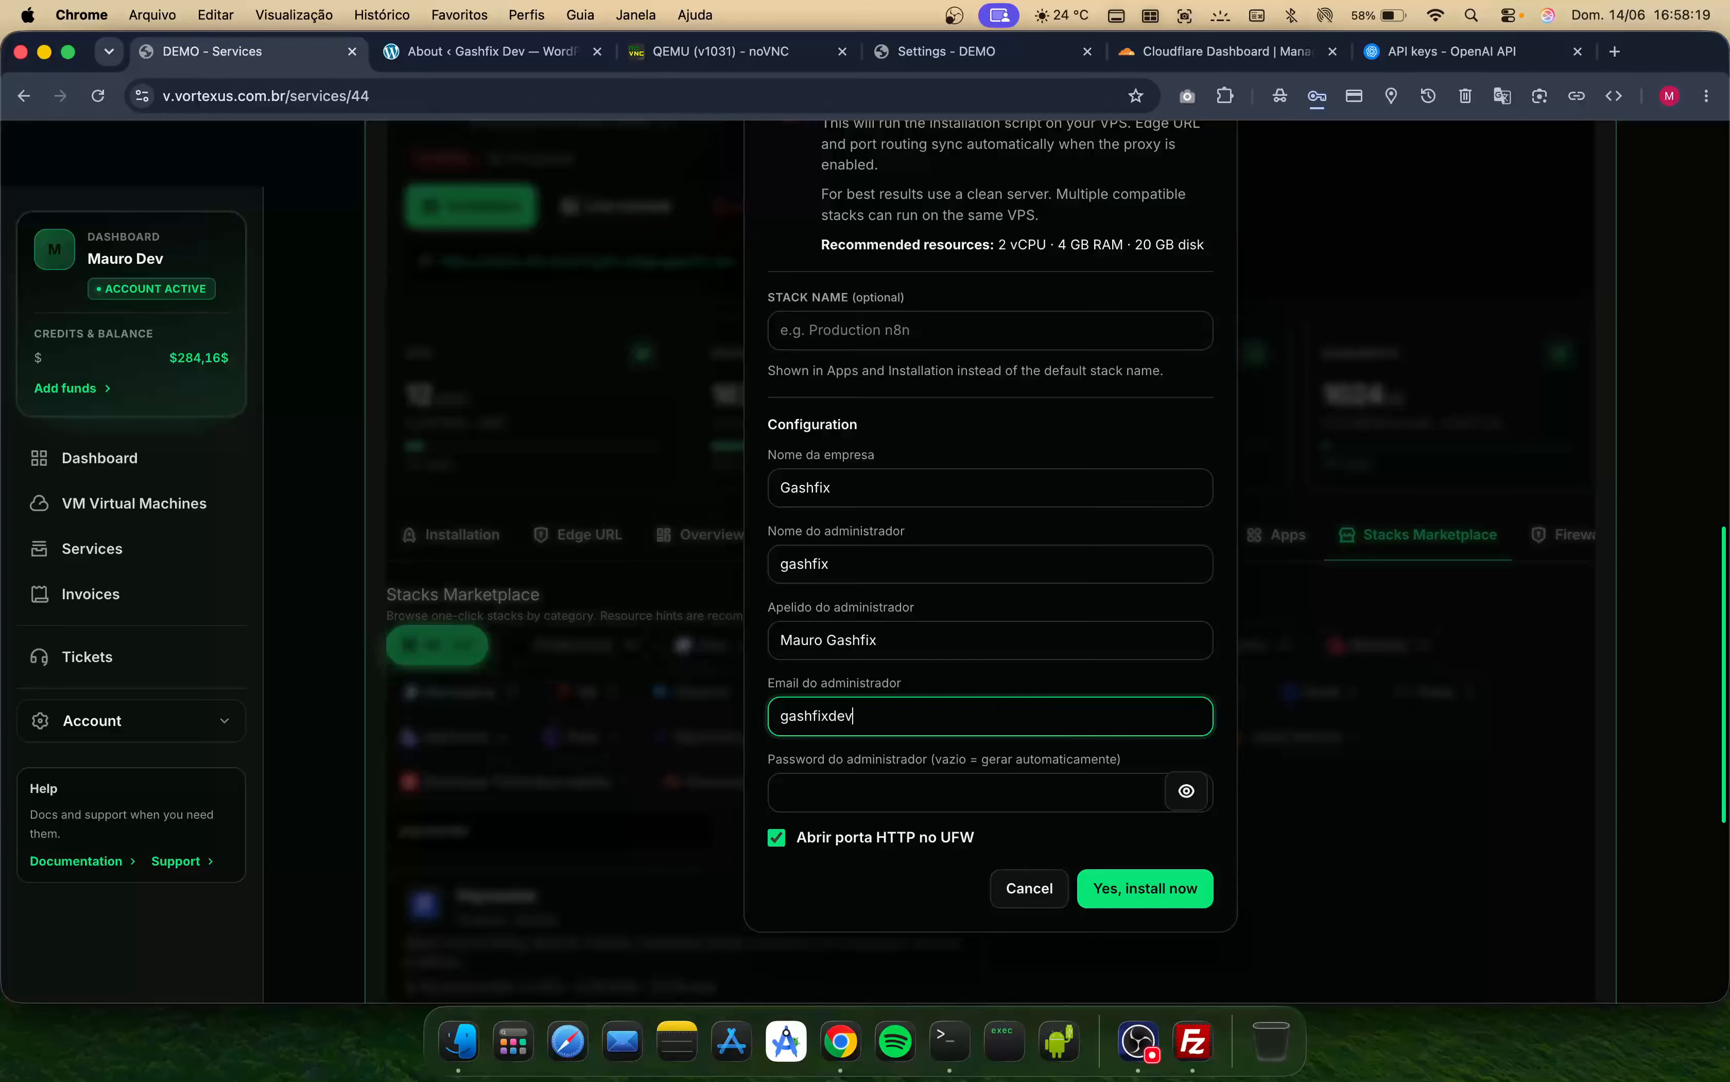
key("Tab")
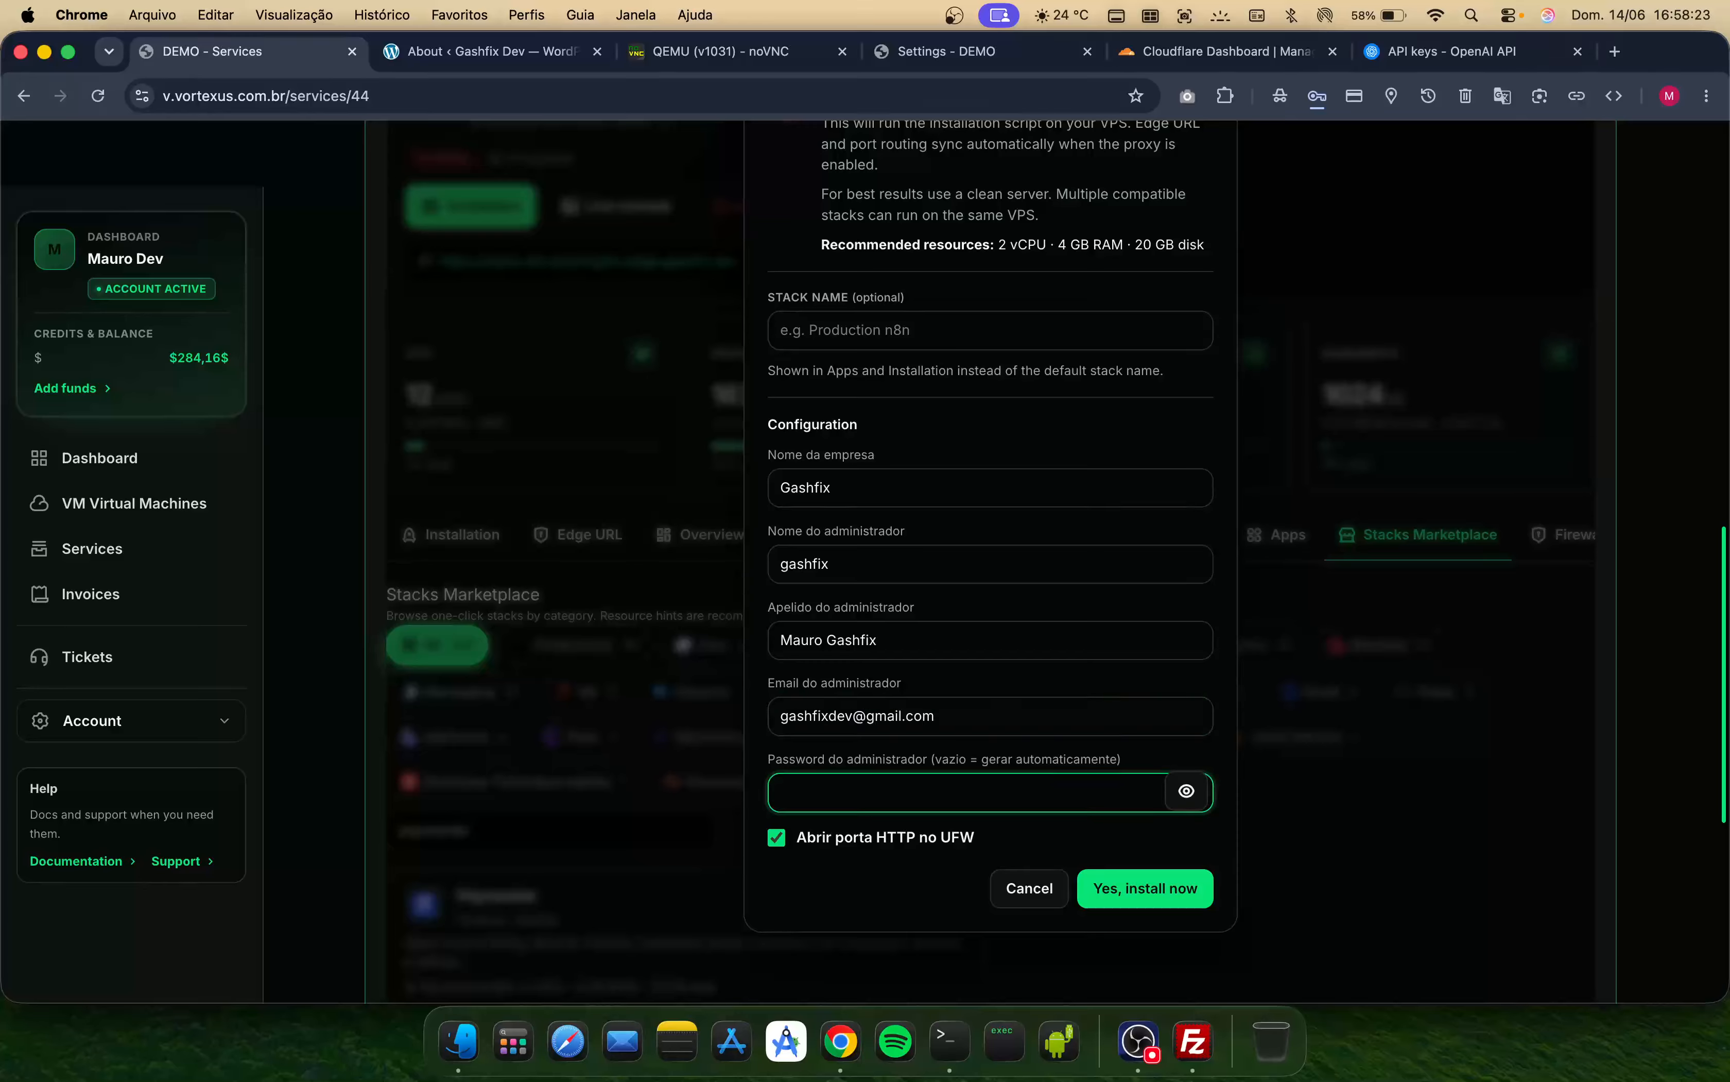
left_click(1173, 888)
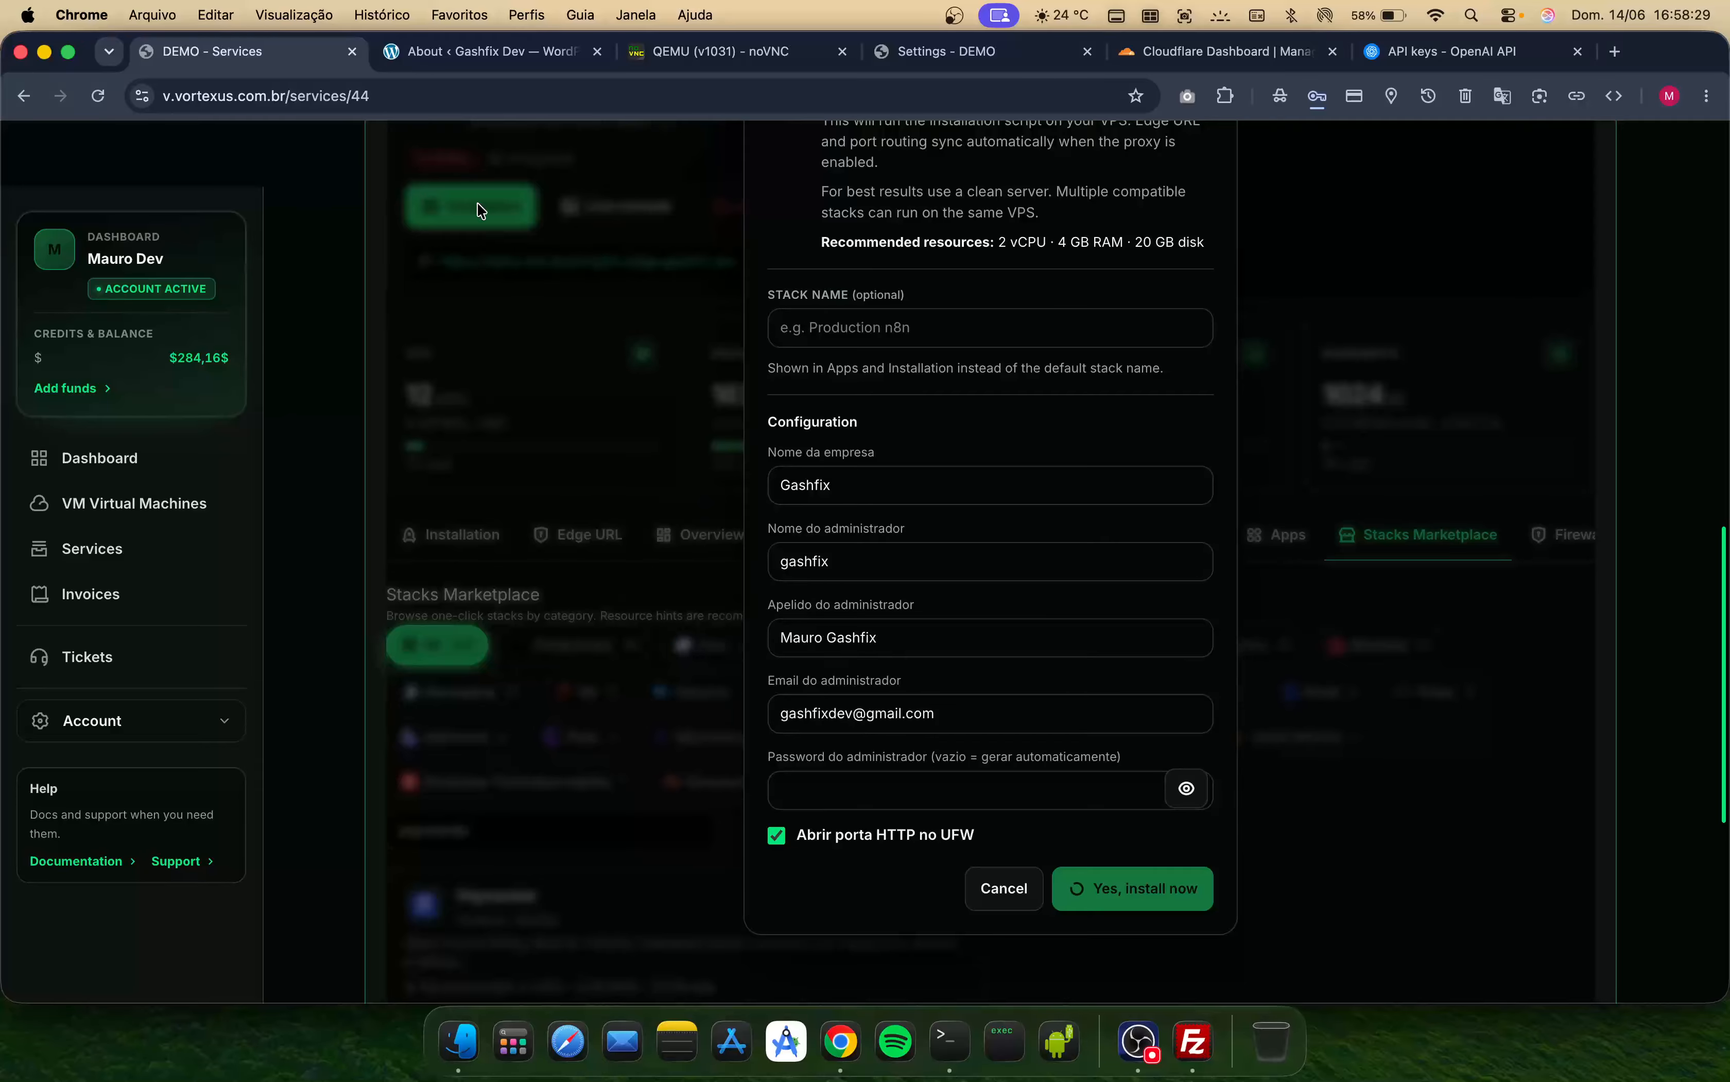
- Select the WordPress site's address on the WordPress tab and compare it with the panel's installed stacks
left_click(479, 57)
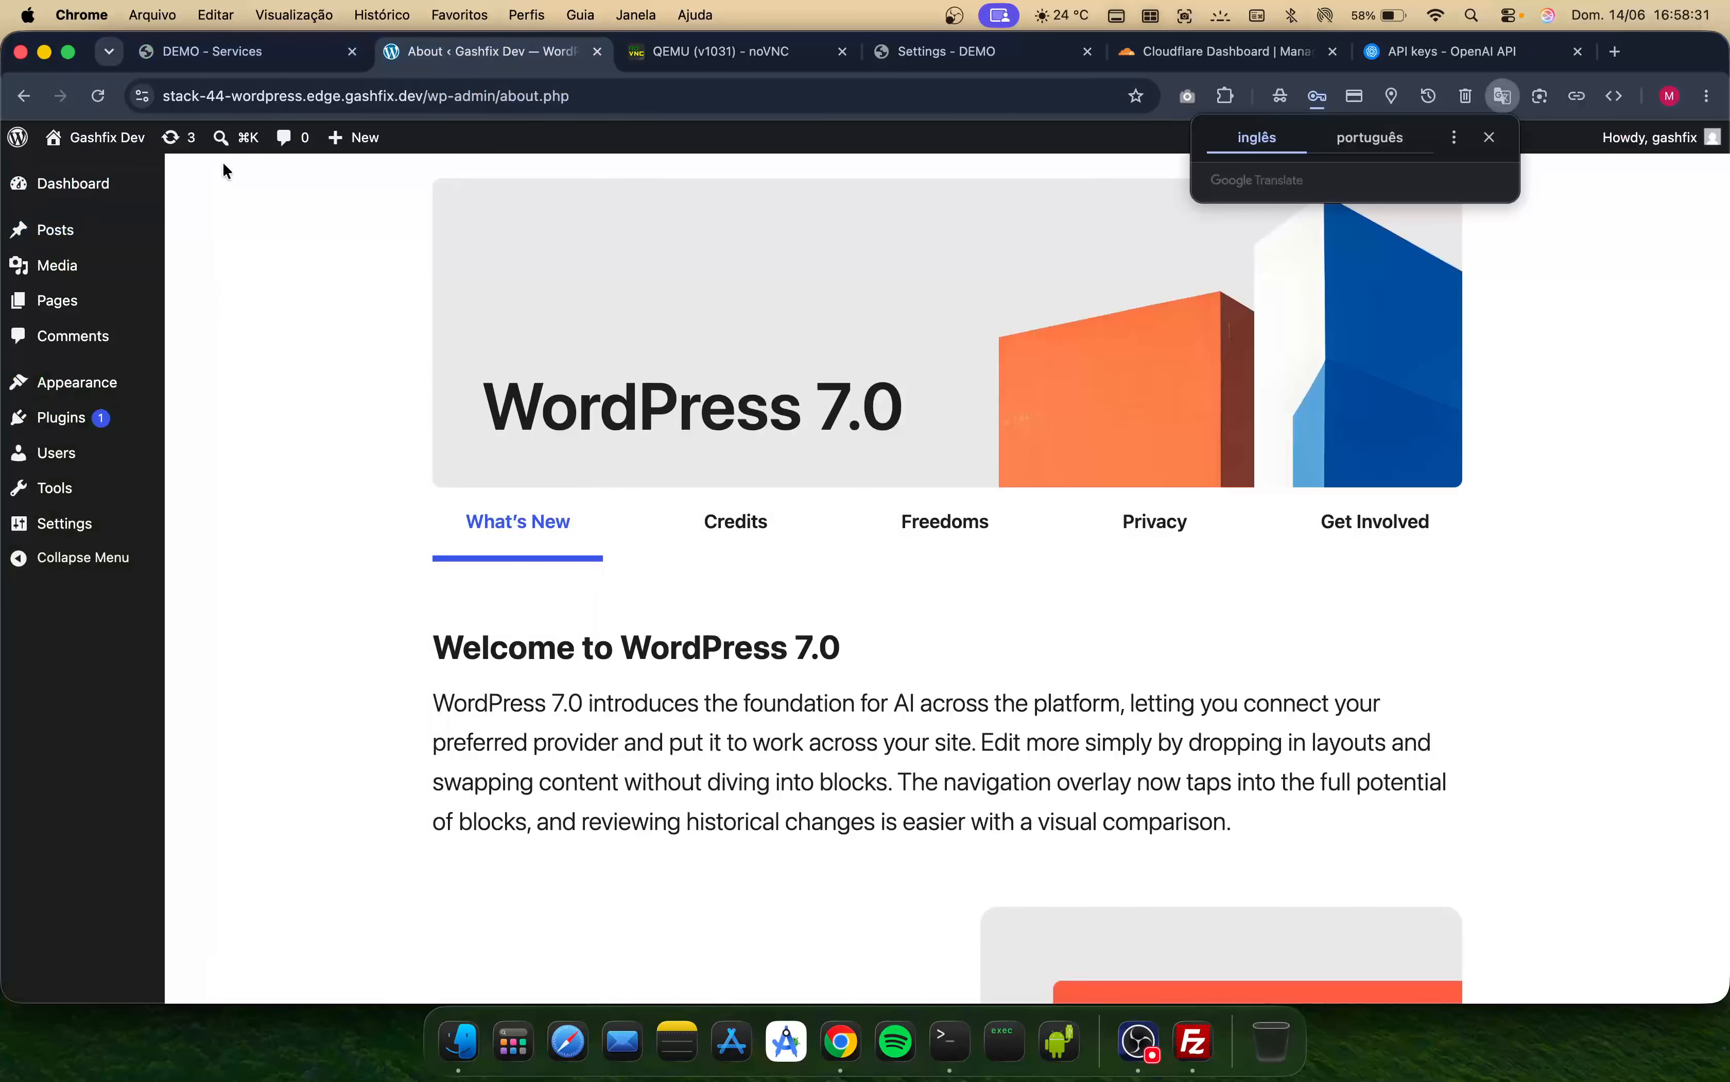
mouse_move(121, 309)
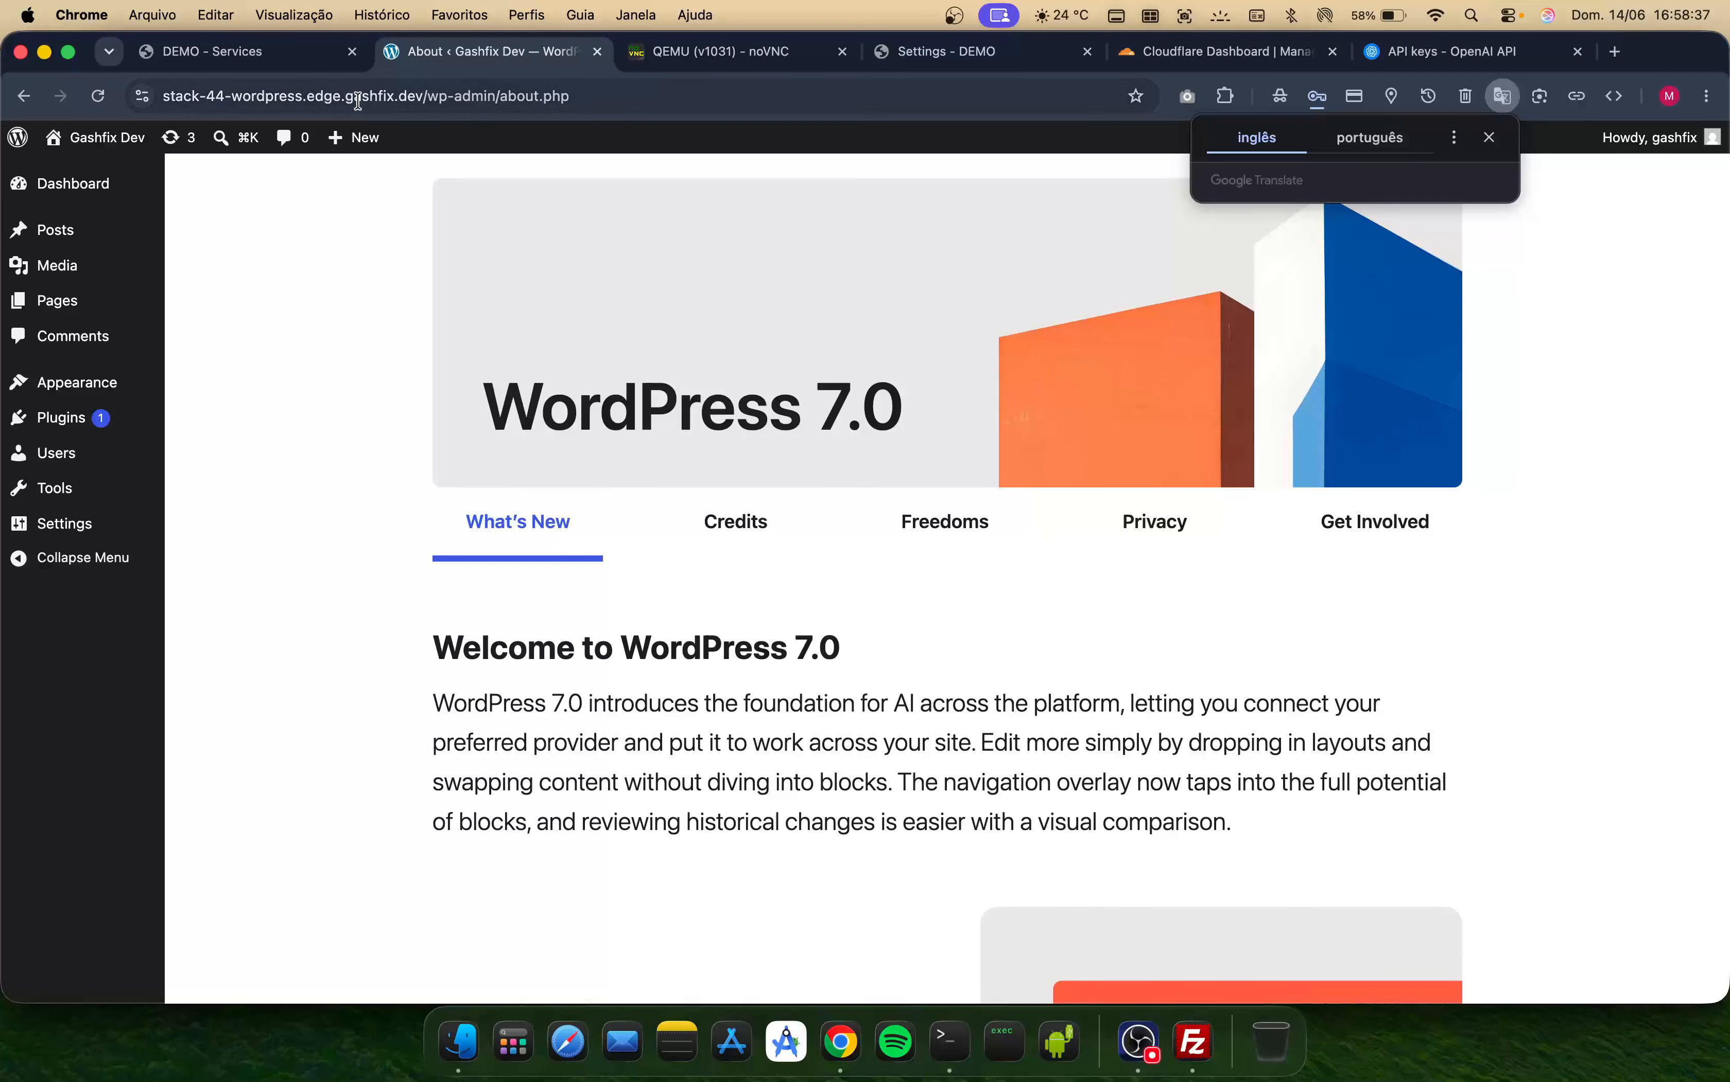
left_click_drag(425, 95, 125, 100)
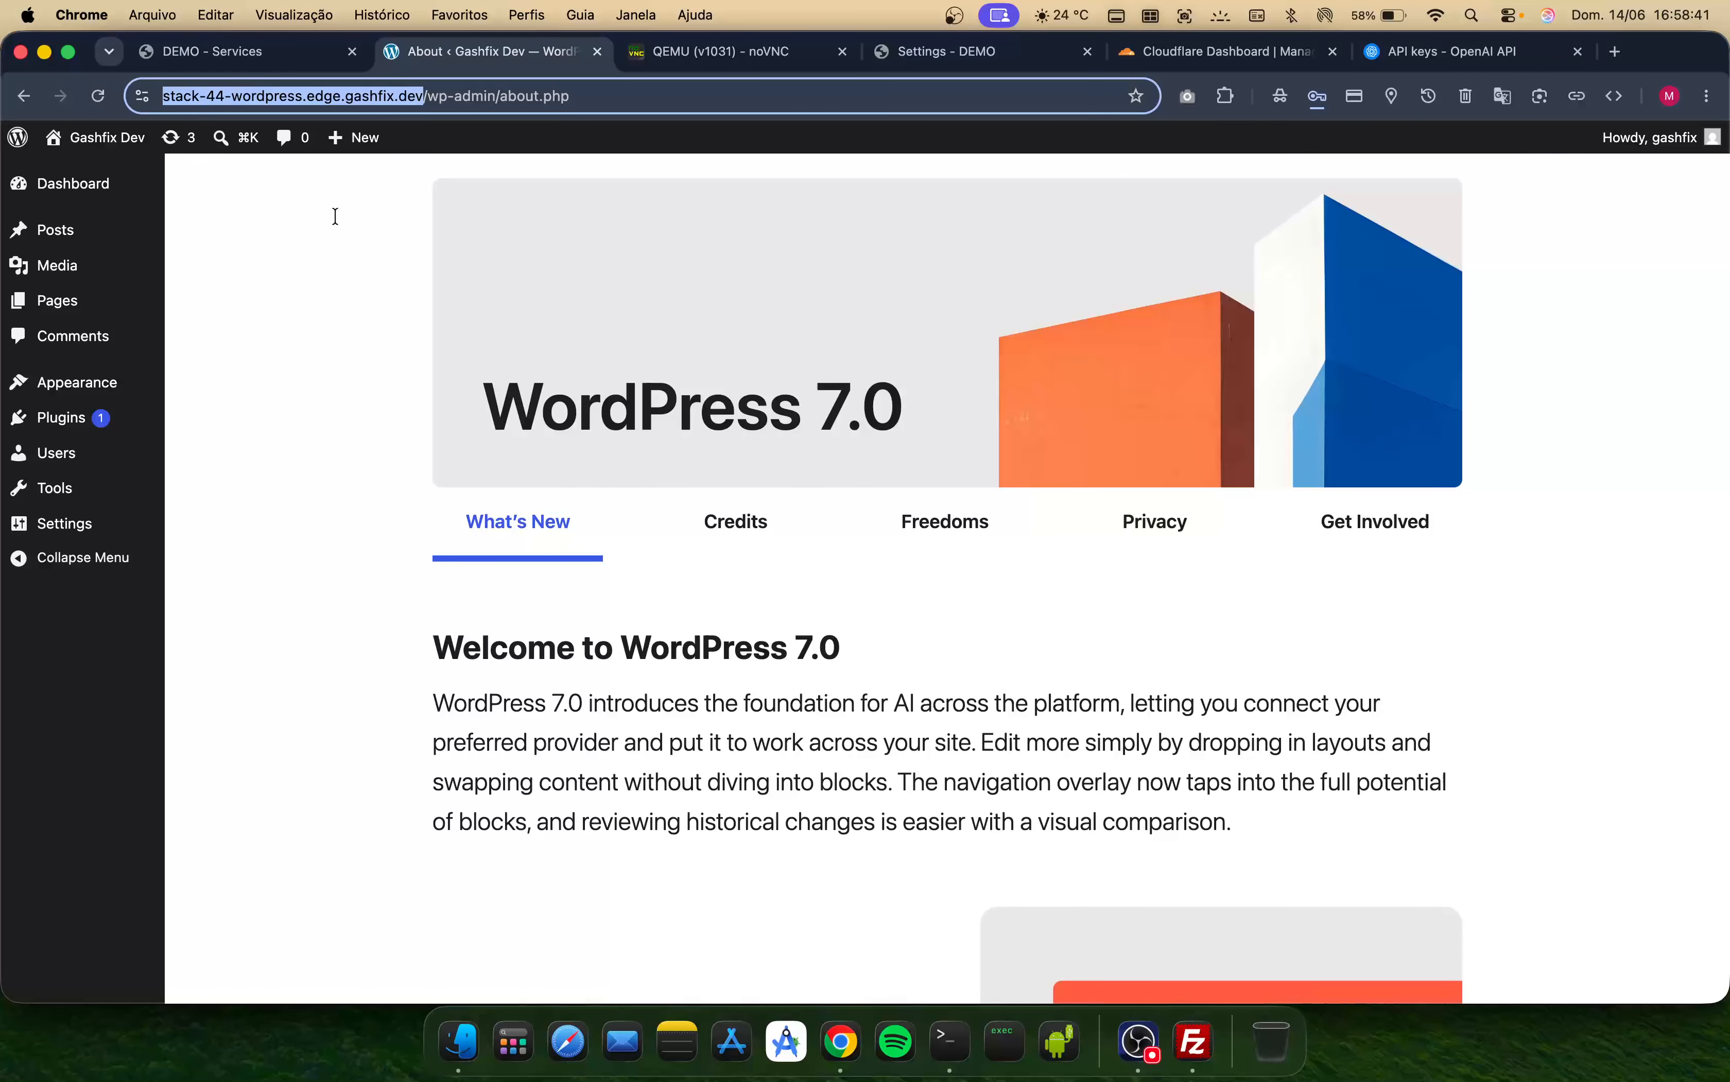
left_click_drag(281, 147, 359, 229)
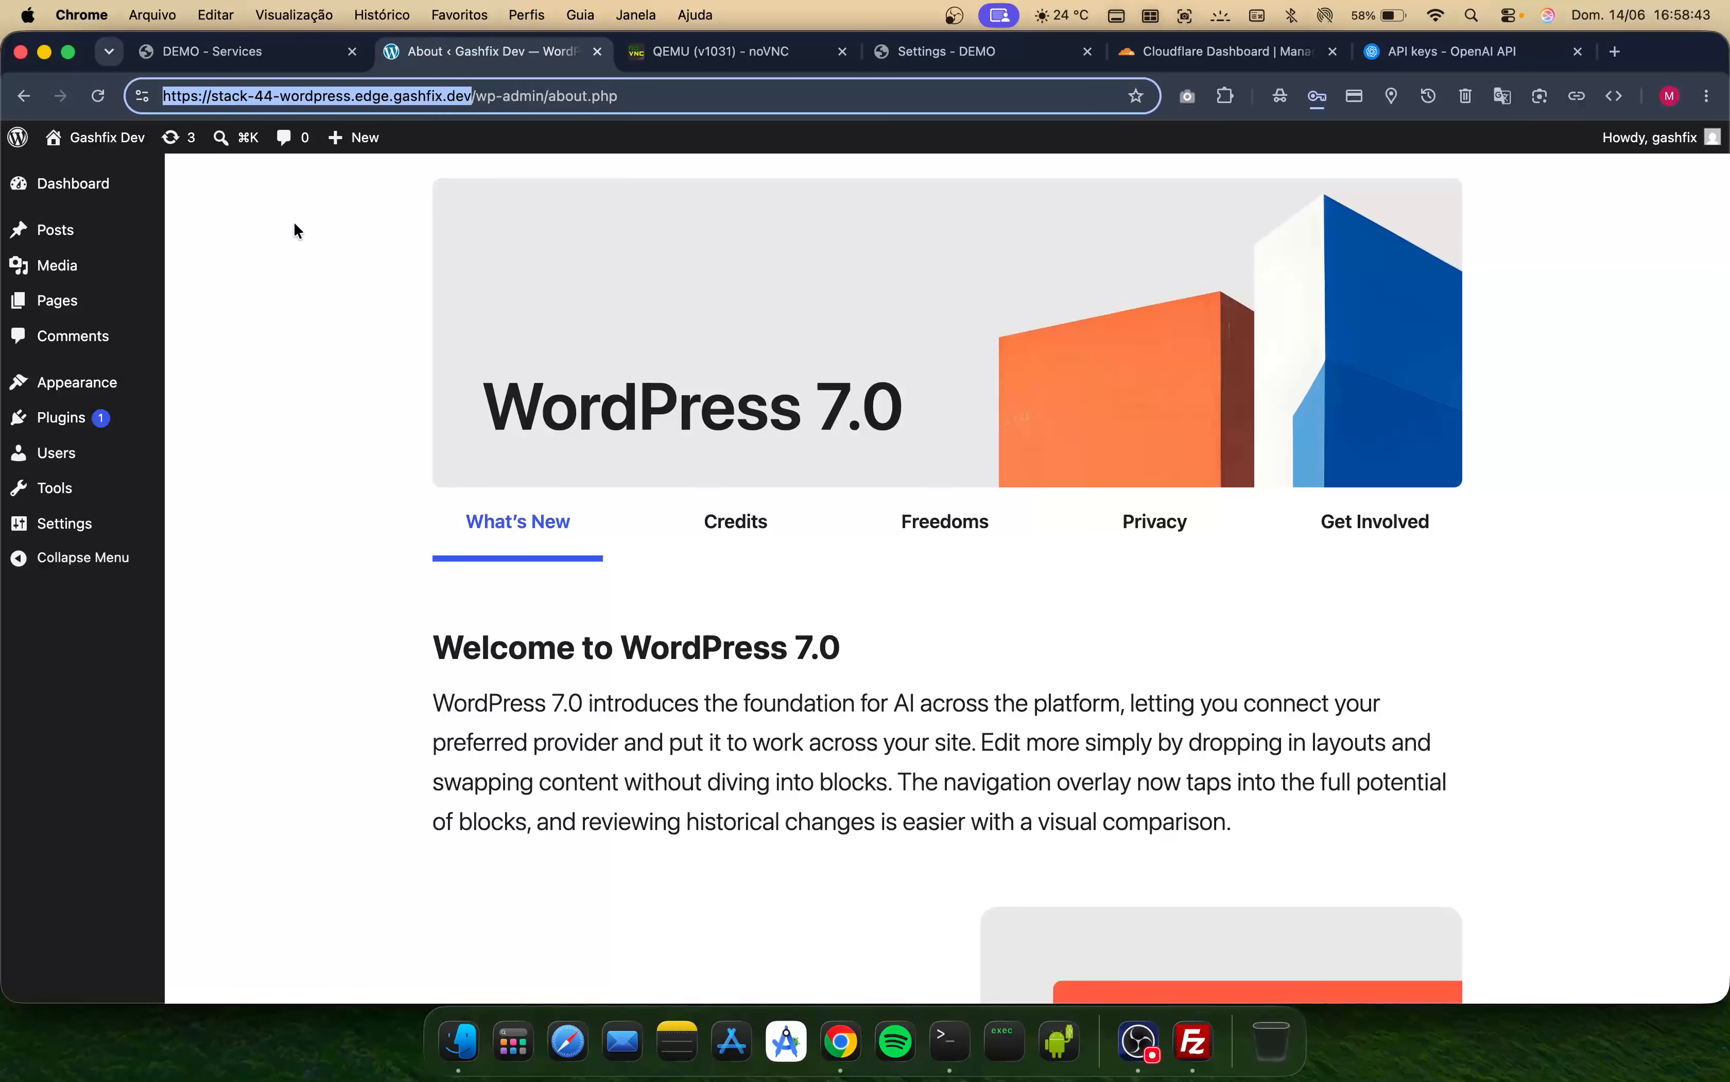
left_click(236, 51)
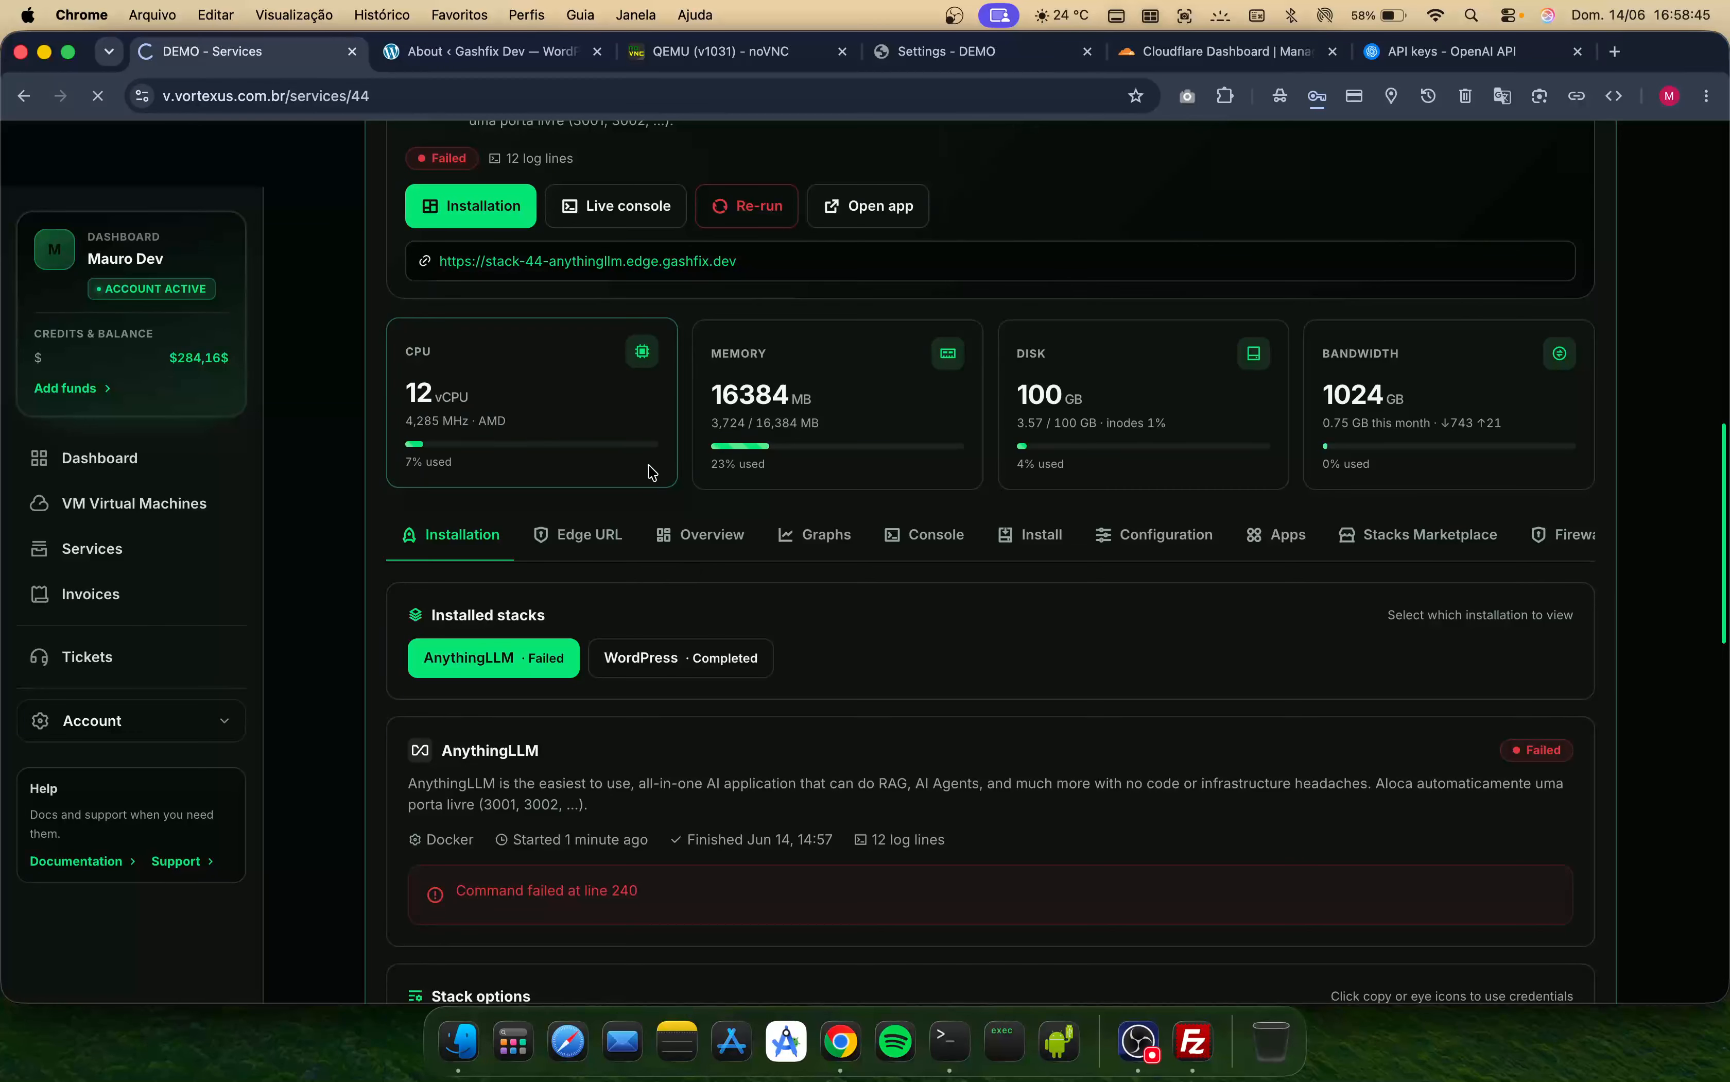
scroll(755, 627, "up", 2)
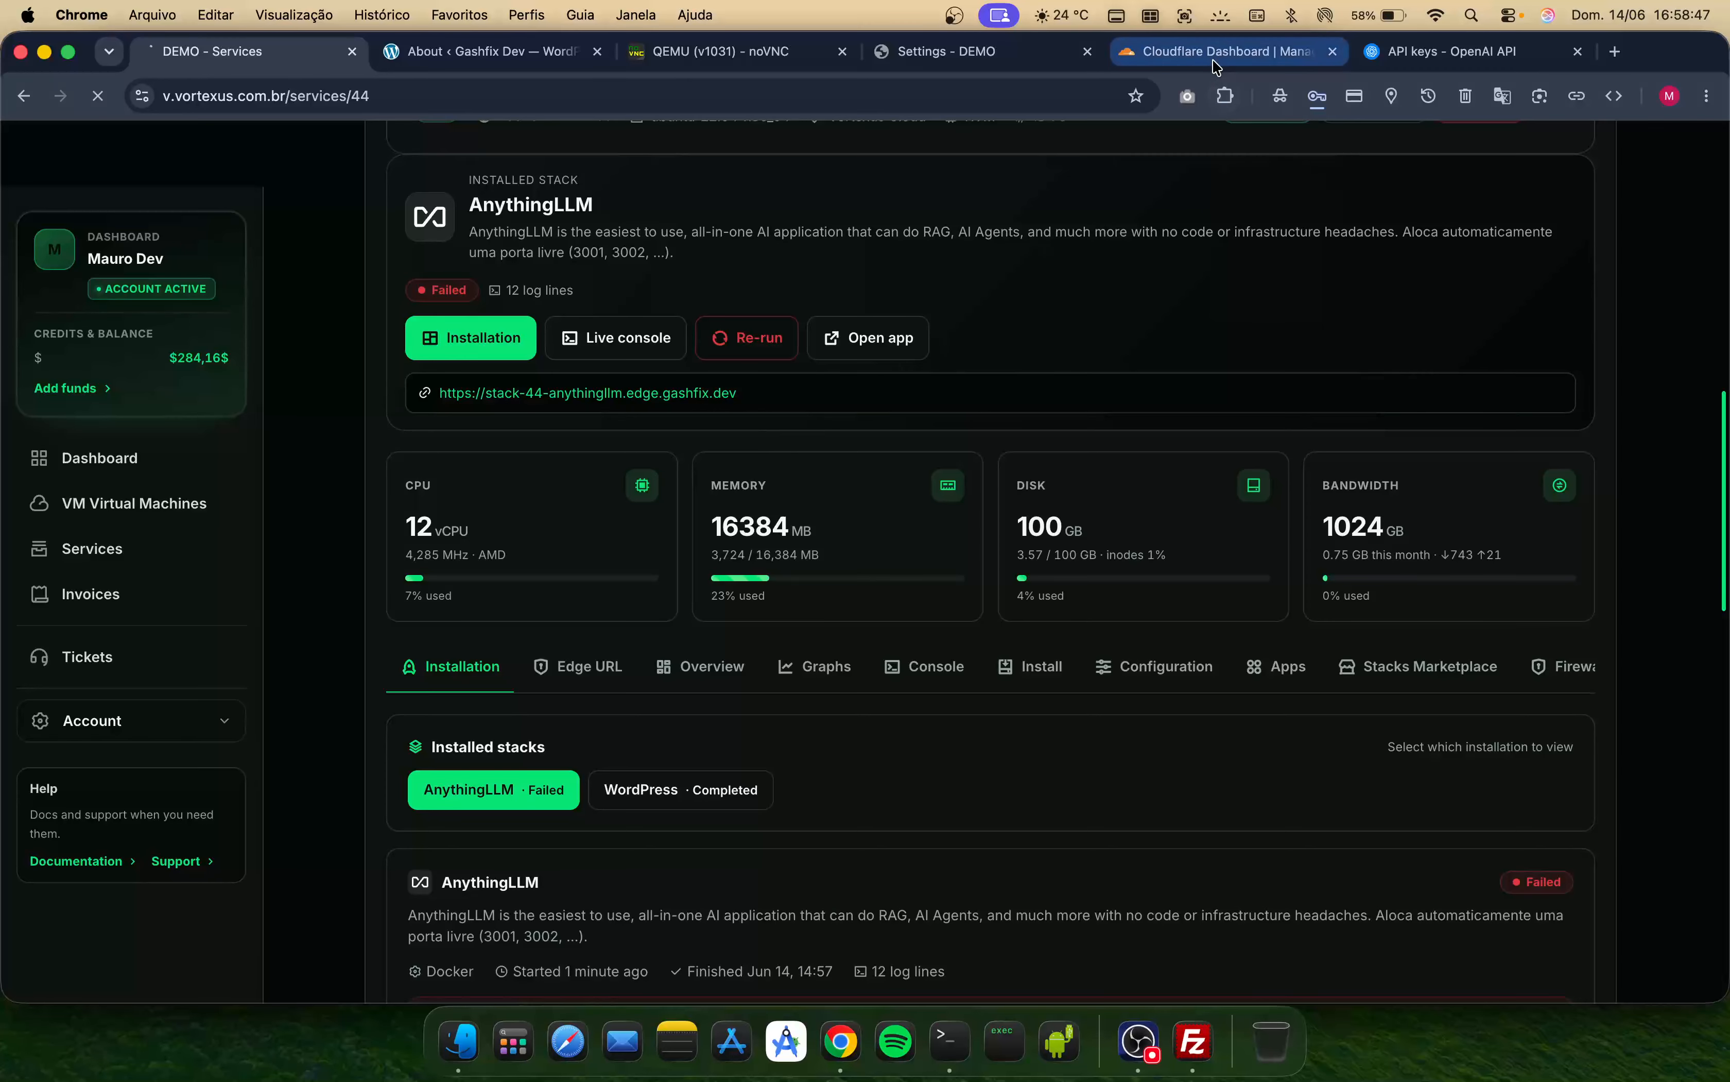
left_click(486, 51)
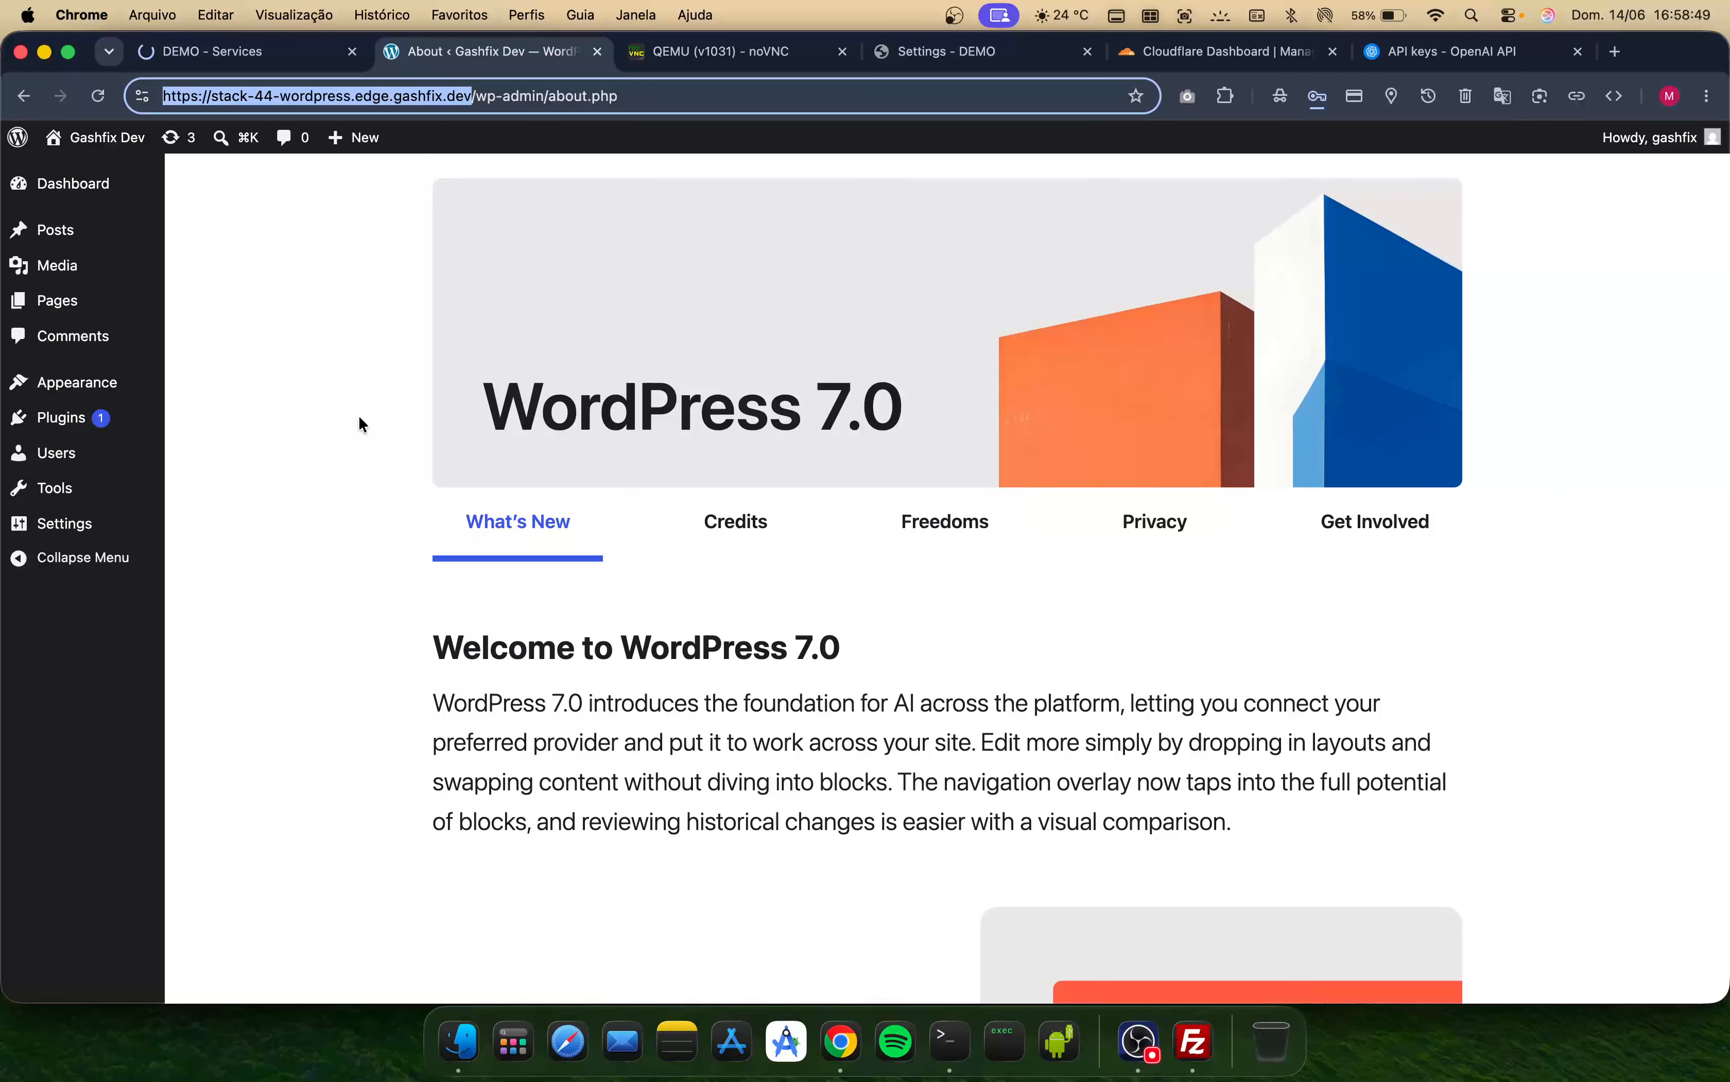
- Return to the DEMO services page and review the server's edge URLs for AnythingLLM and WordPress
left_click(236, 51)
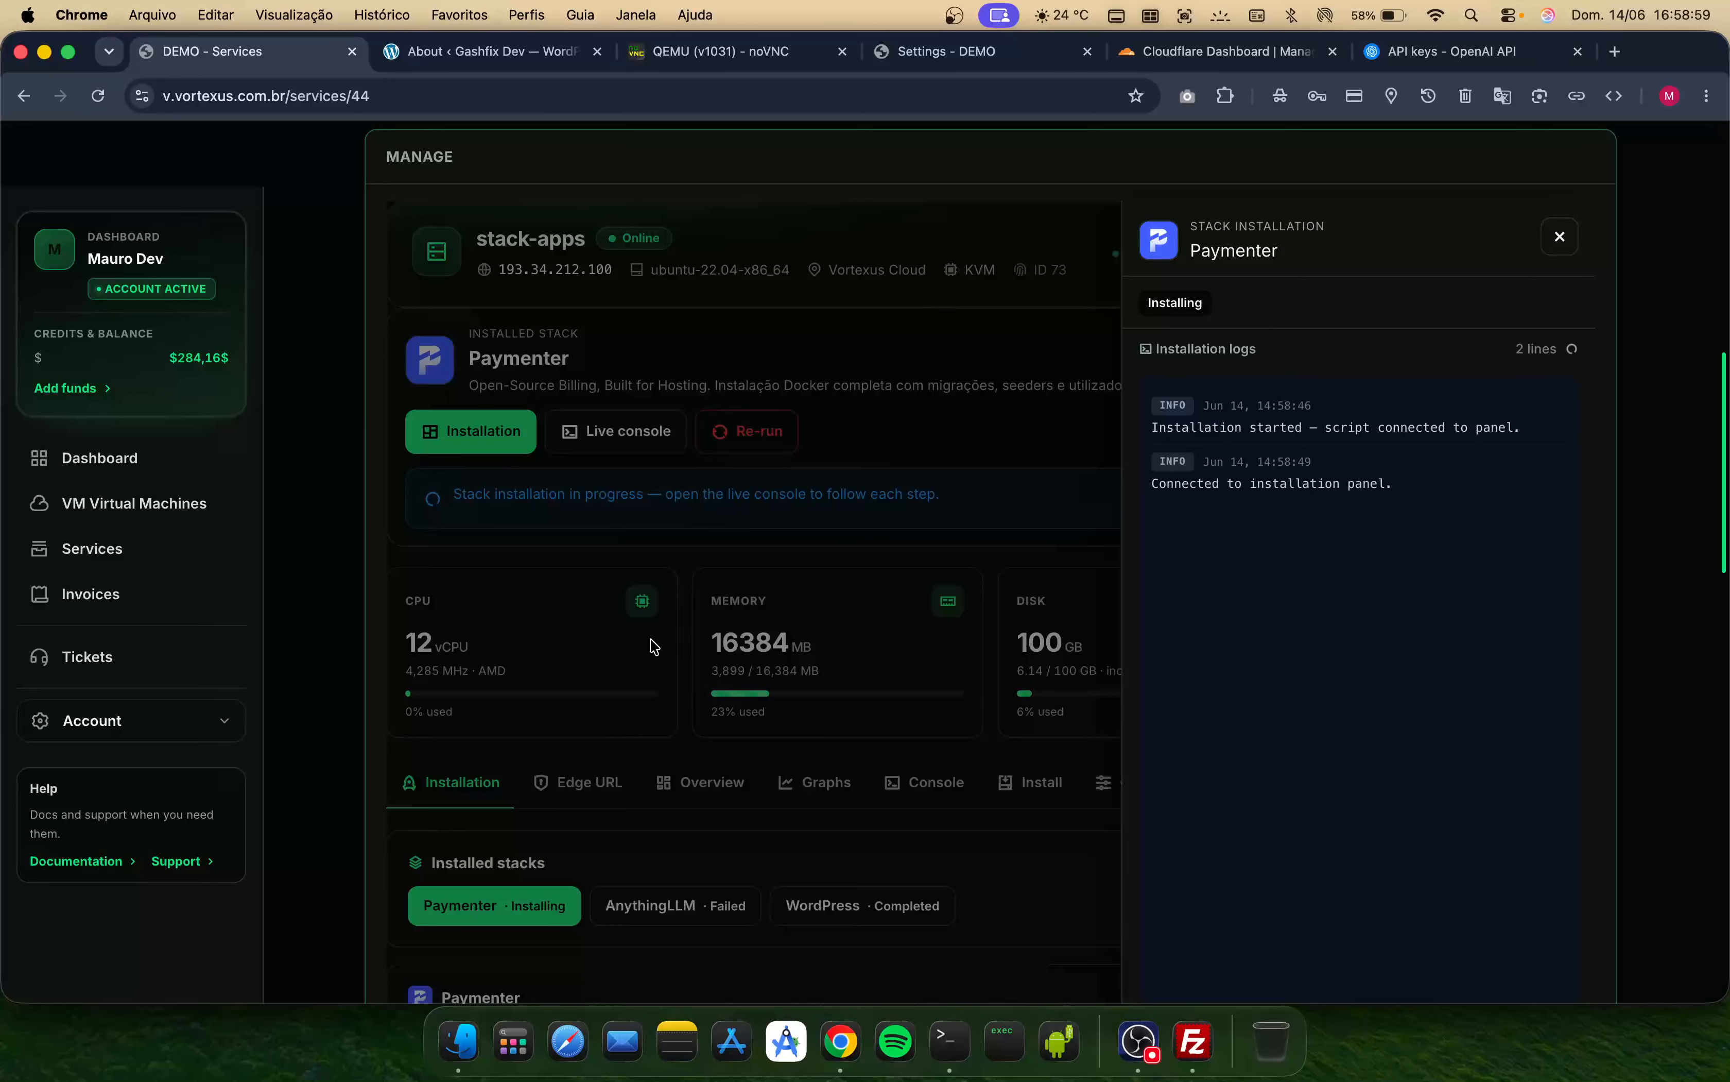
left_click(821, 642)
scroll(821, 641, "down", 3)
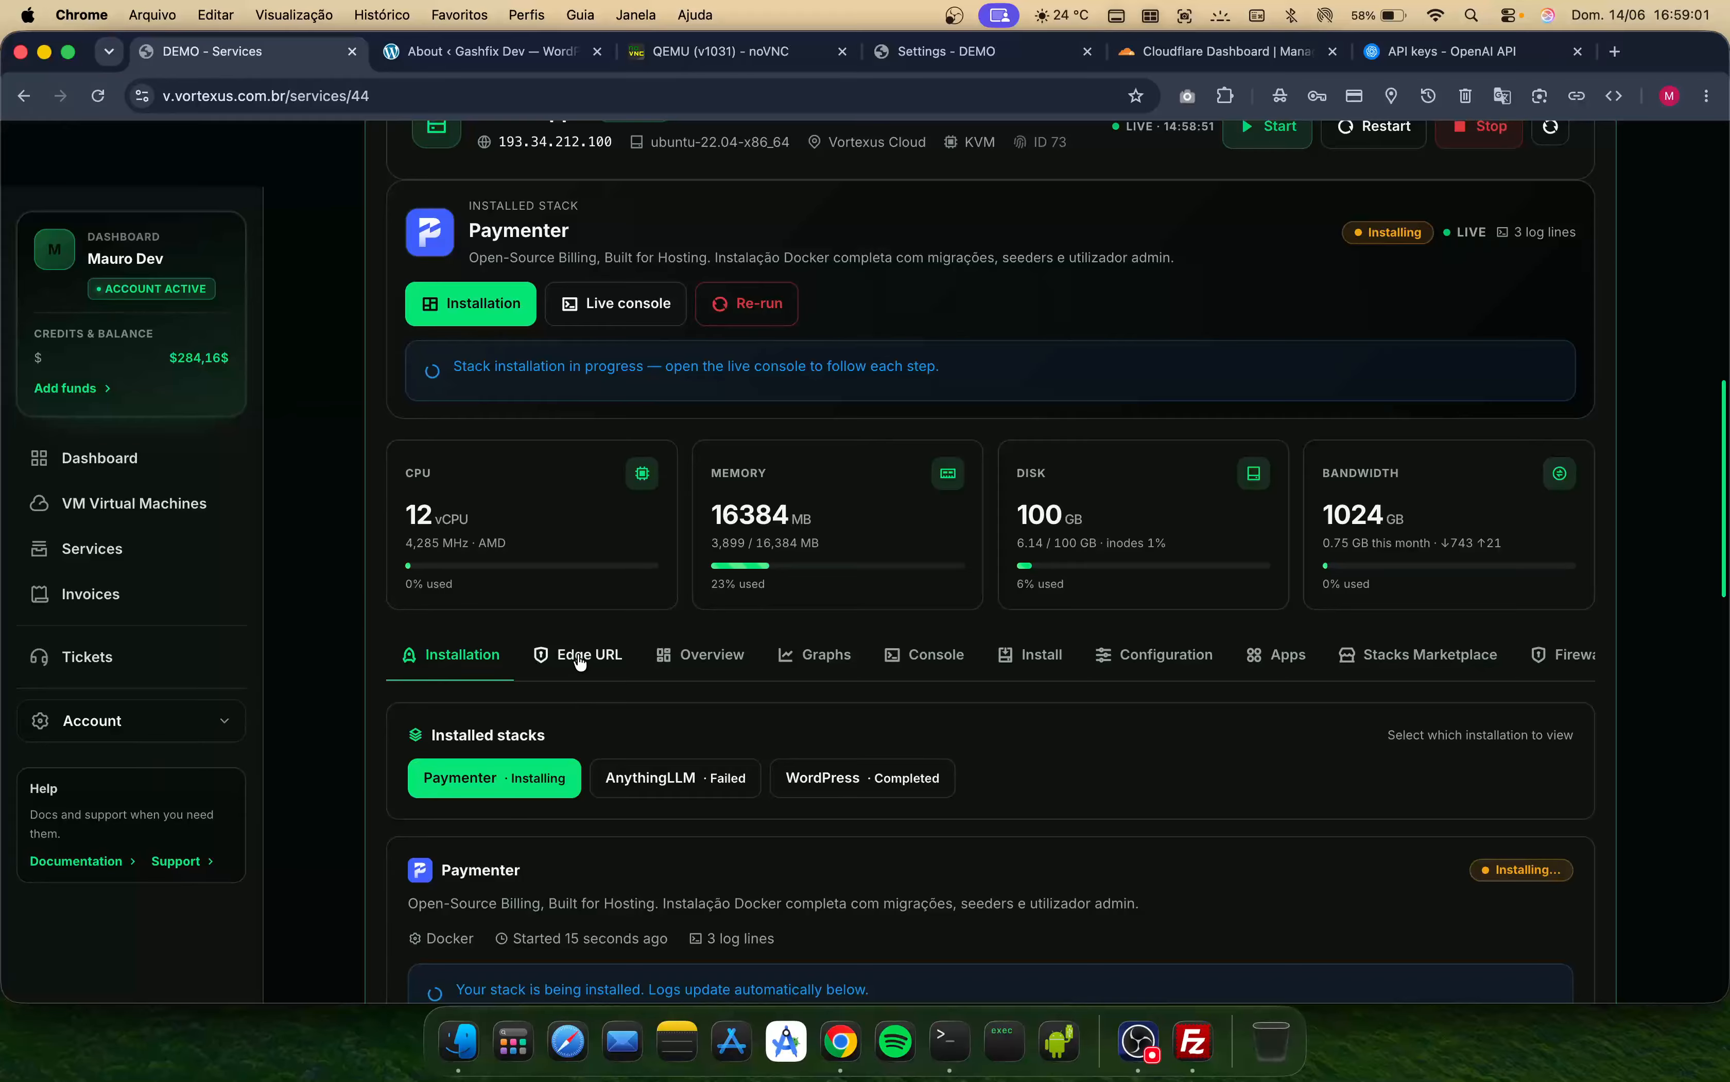
scroll(658, 716, "down", 8)
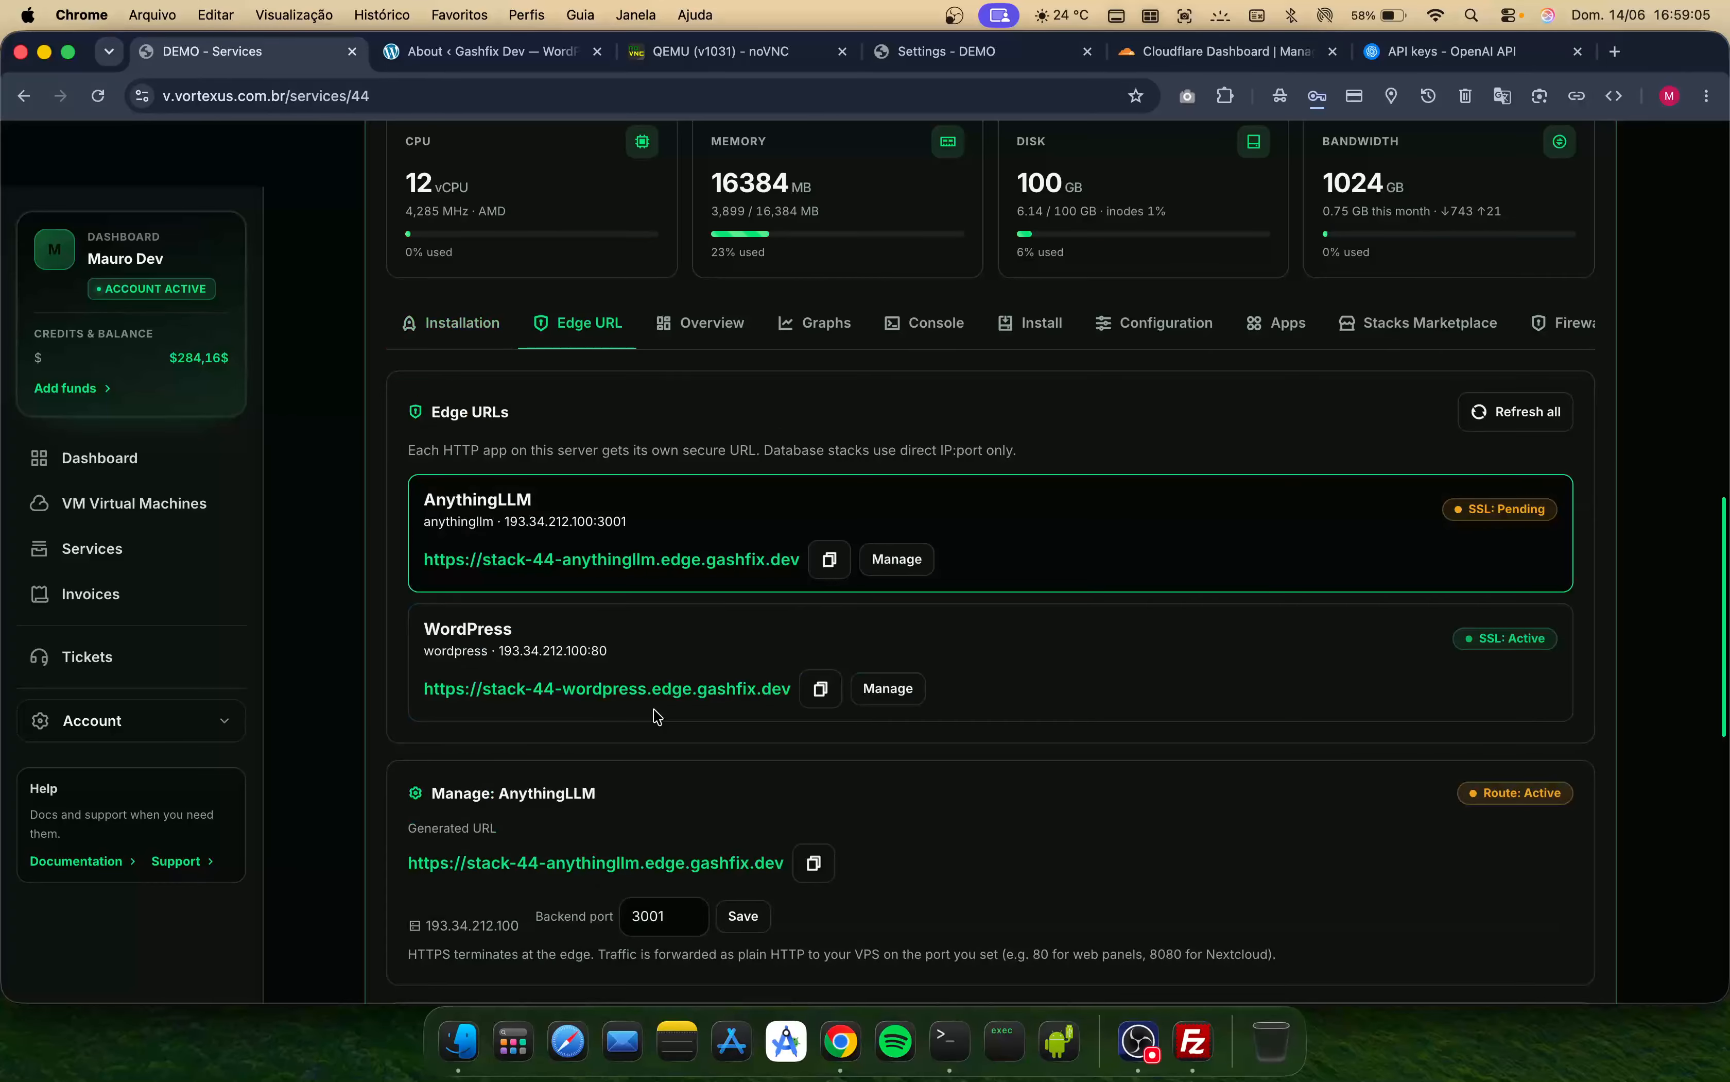
scroll(658, 716, "down", 6)
scroll(656, 714, "up", 1)
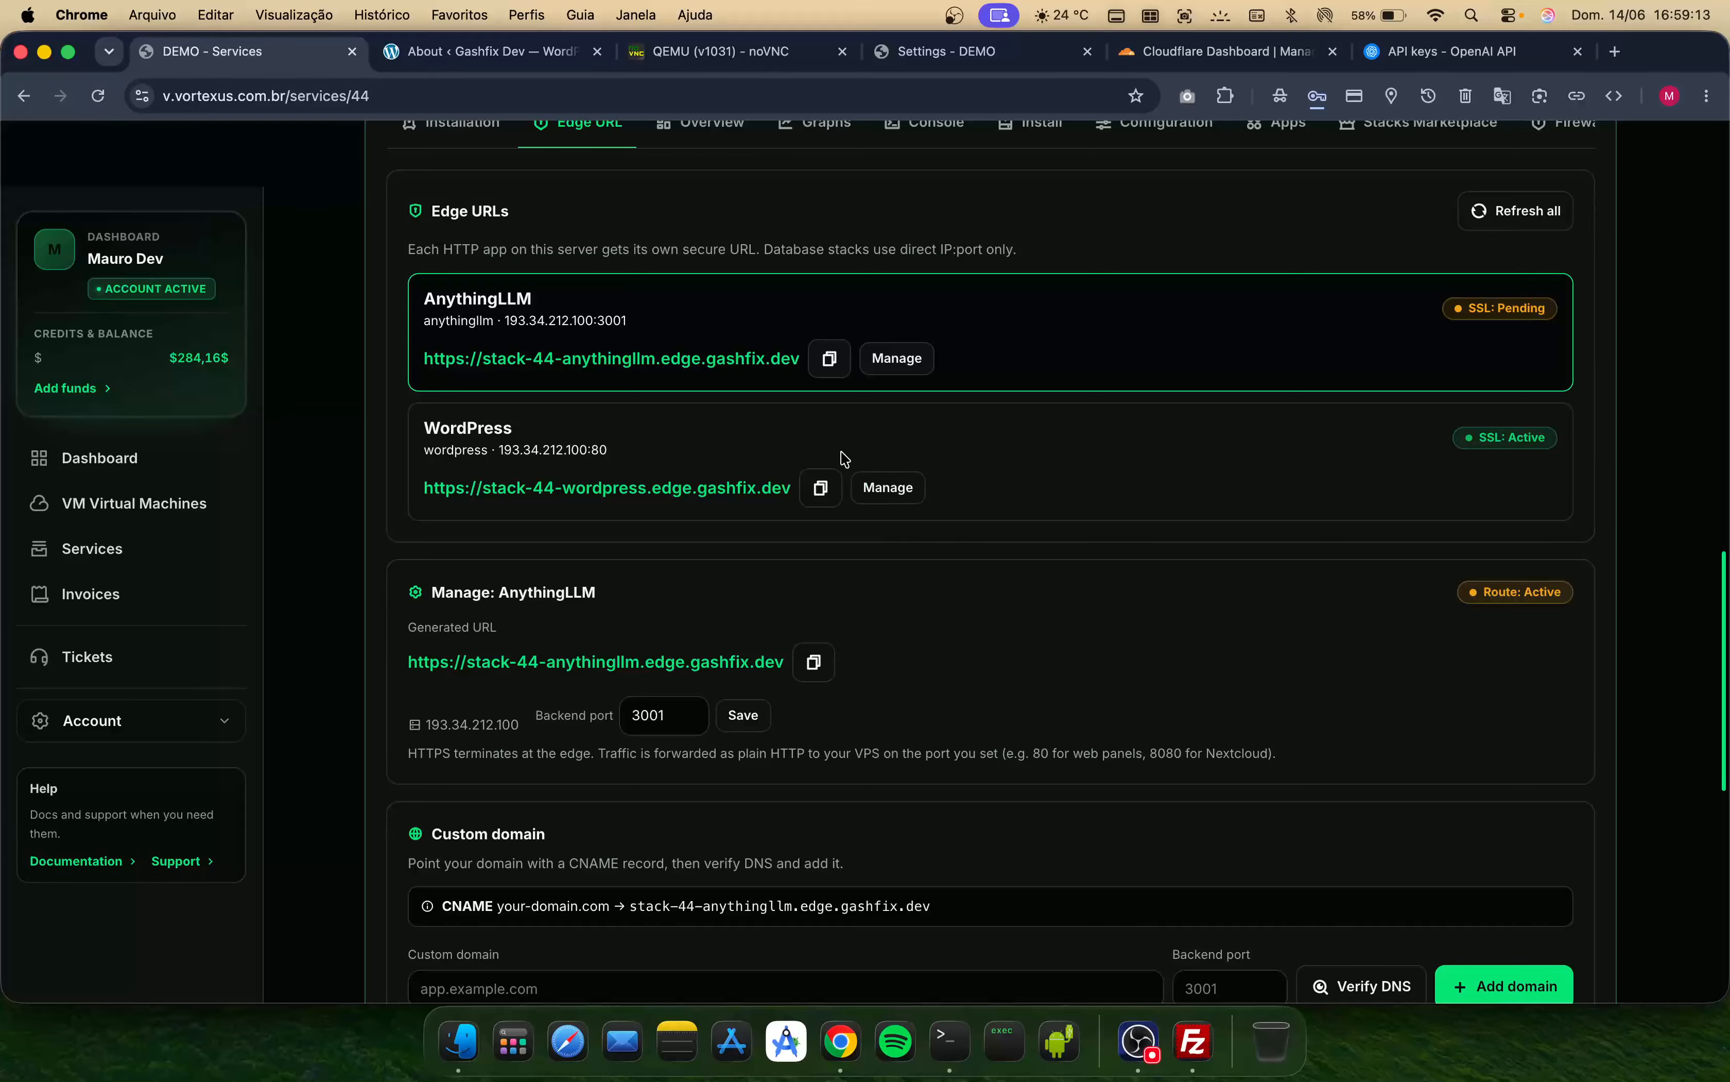
- Open the WordPress edge URL's management section and review its generated URL and backend port
left_click(887, 484)
scroll(672, 404, "up", 7)
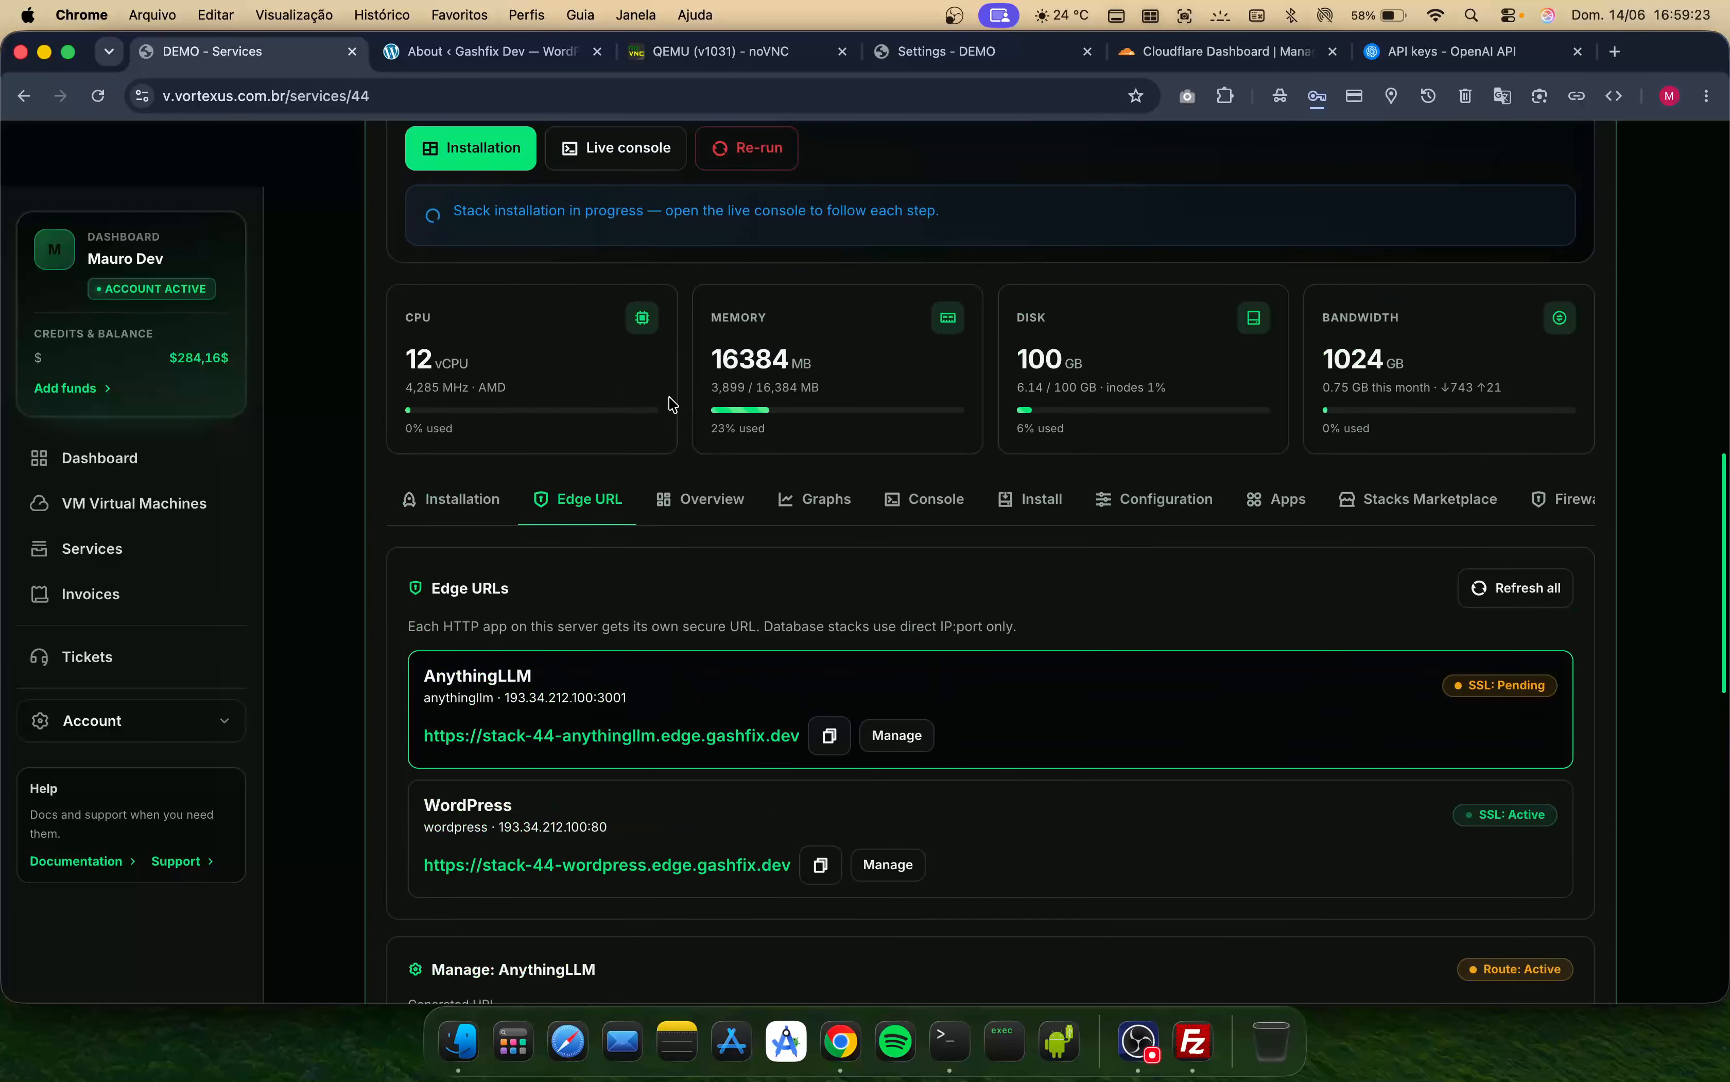
scroll(672, 405, "down", 3)
scroll(672, 404, "down", 3)
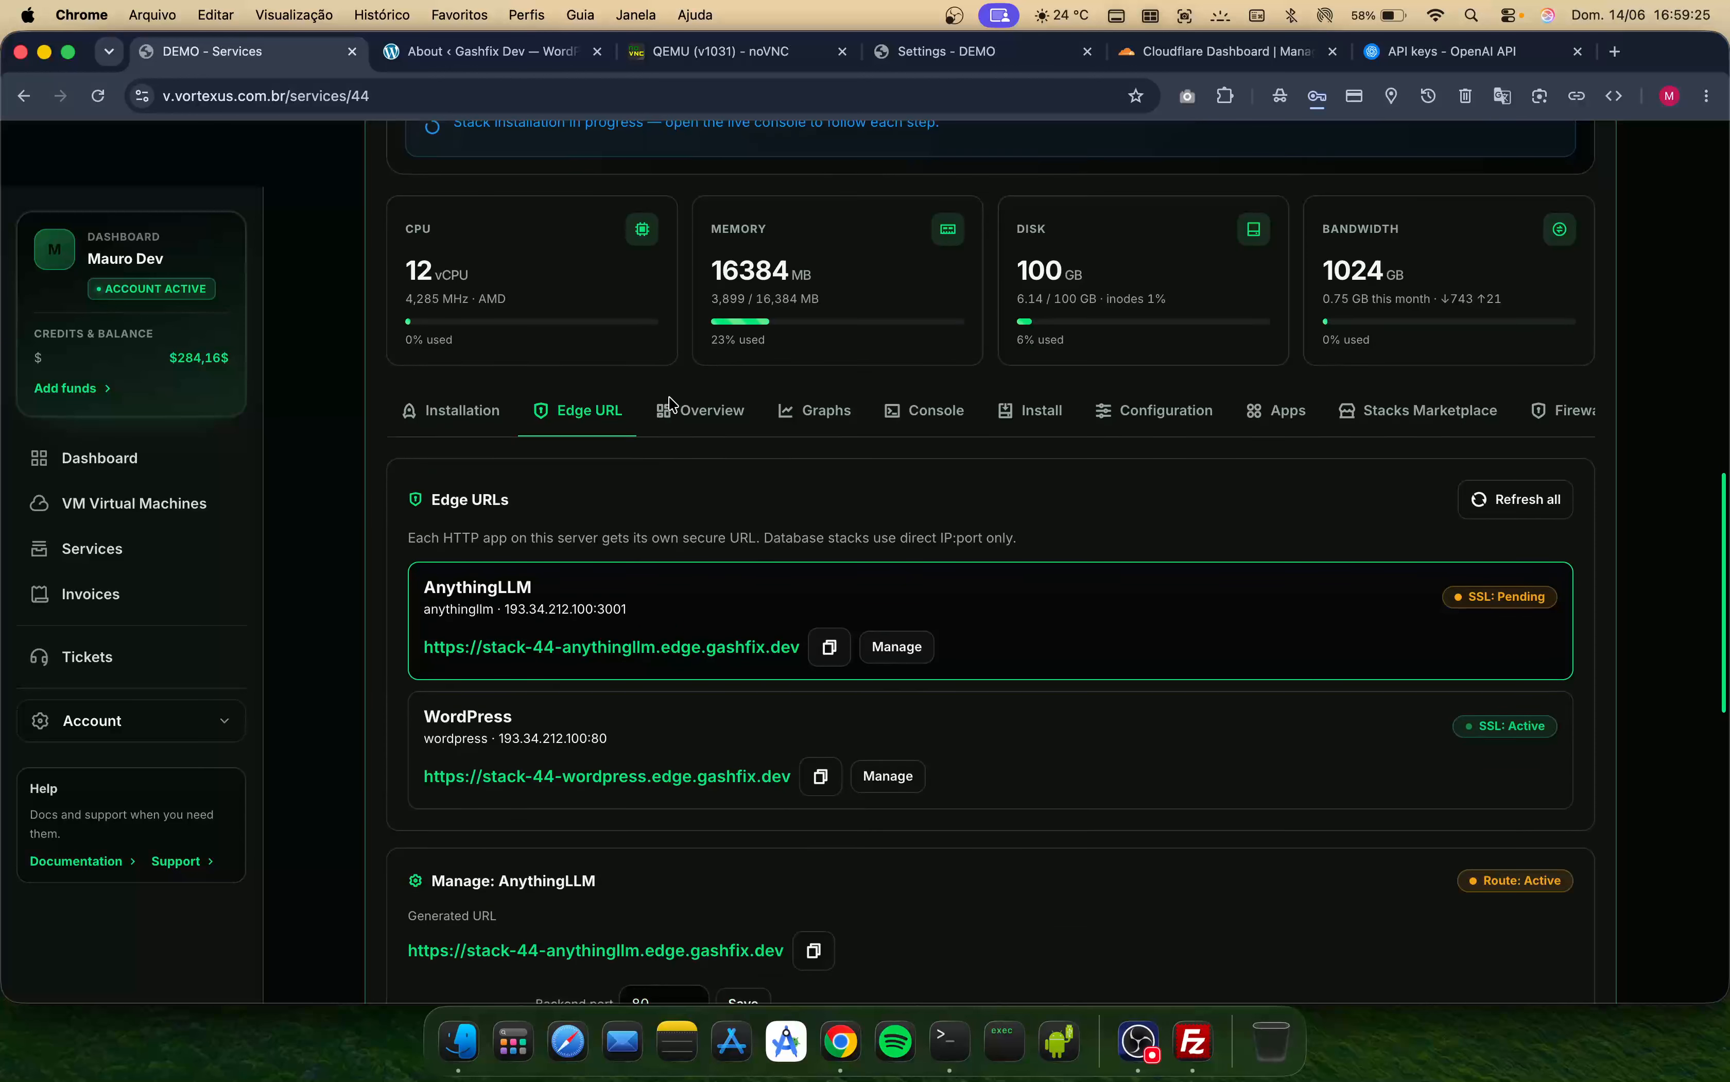
scroll(719, 615, "down", 3)
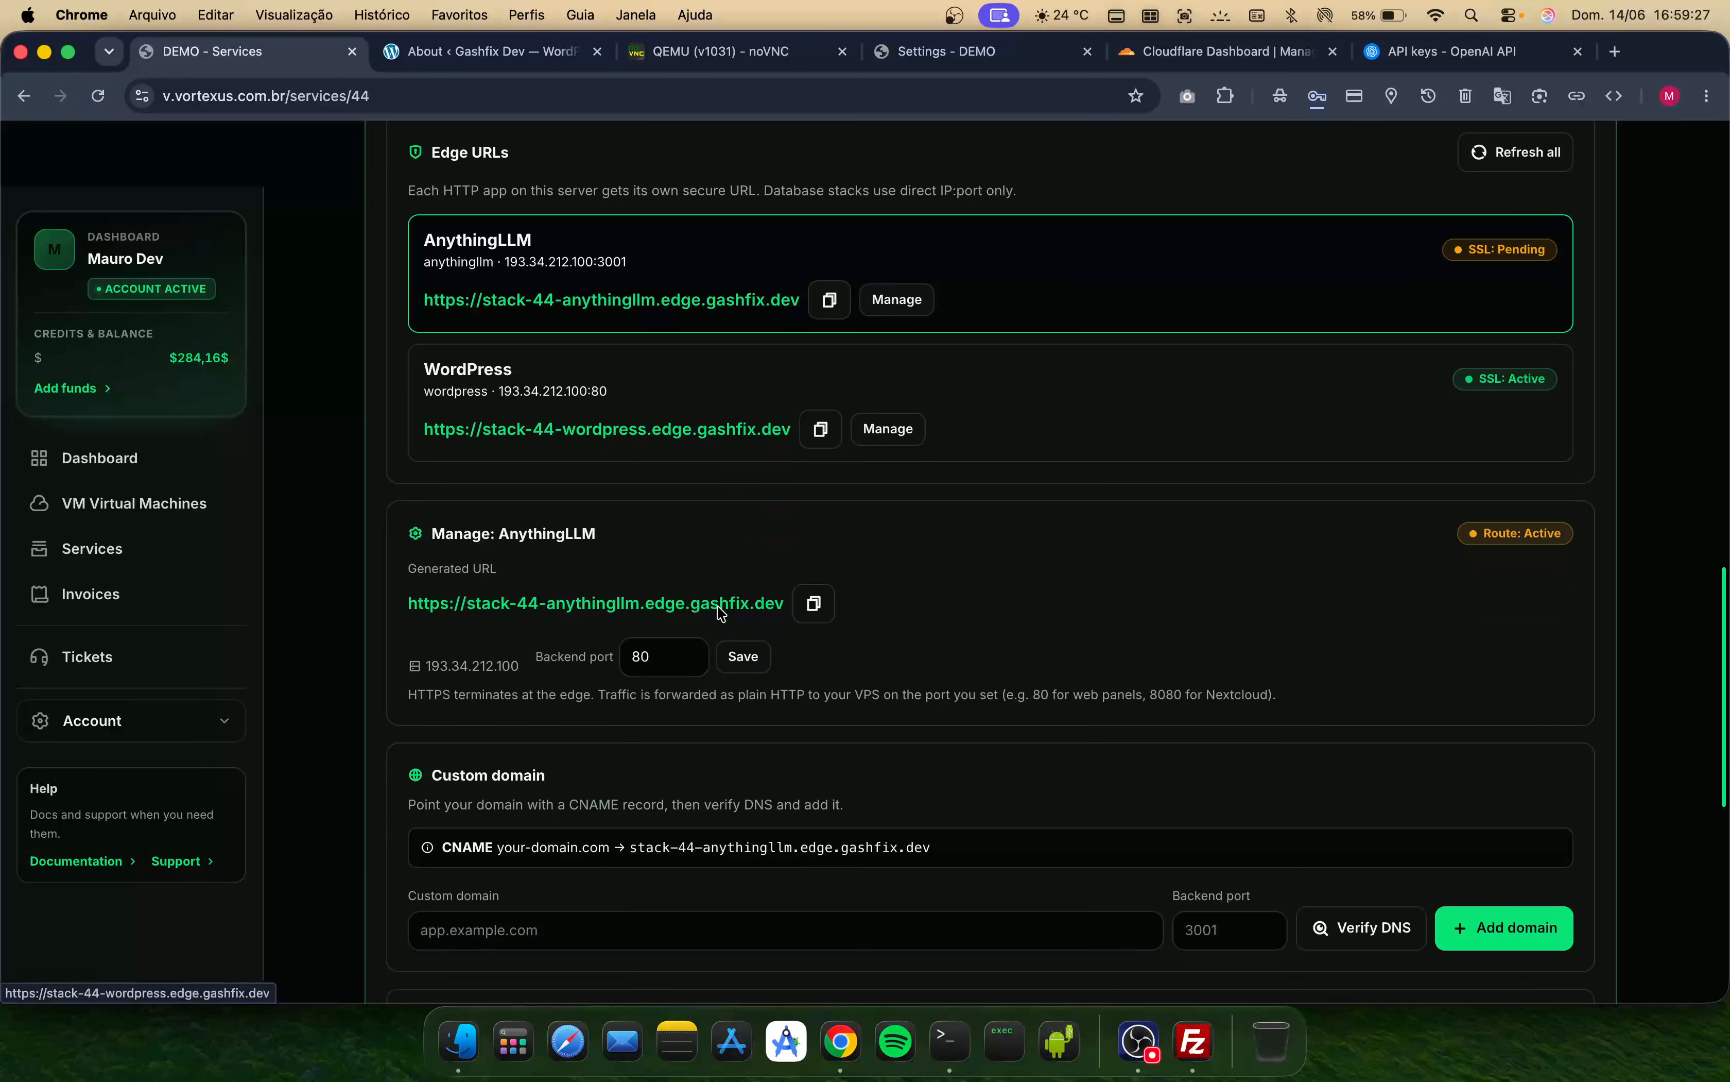
- Switch between the installed stacks and view the AnythingLLM installation logs
scroll(715, 609, "up", 10)
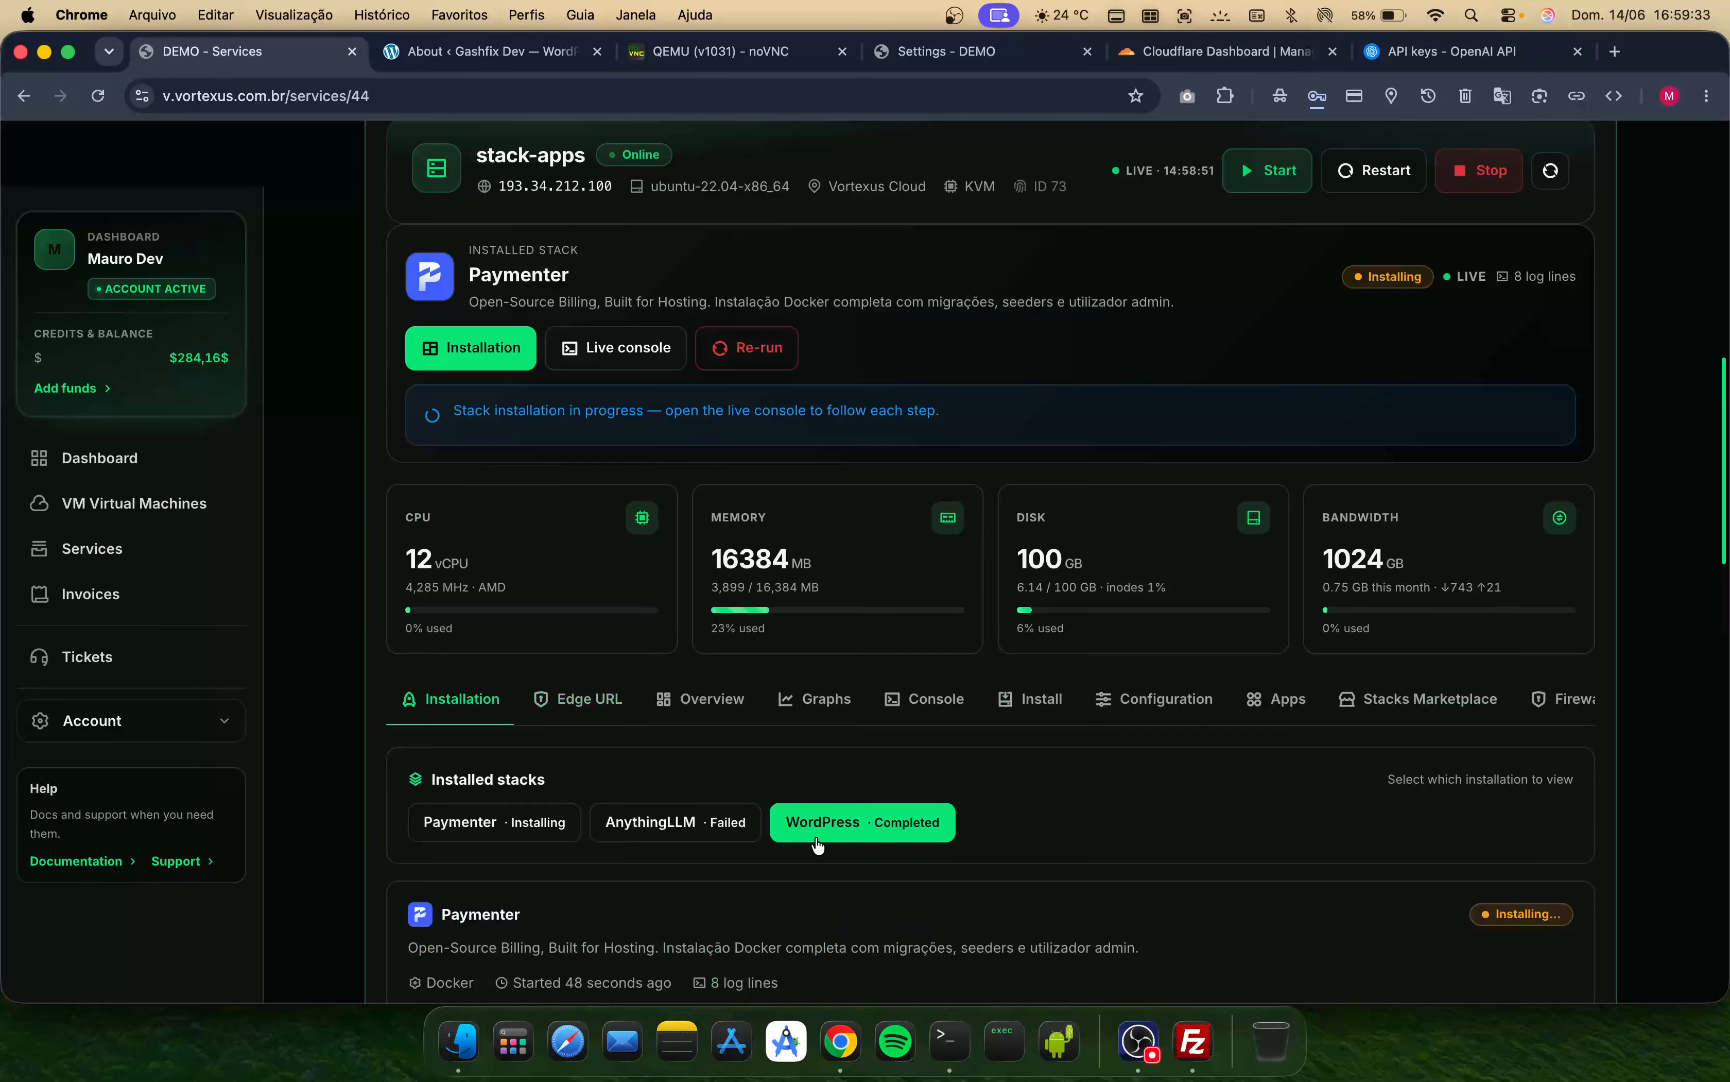
scroll(821, 850, "down", 2)
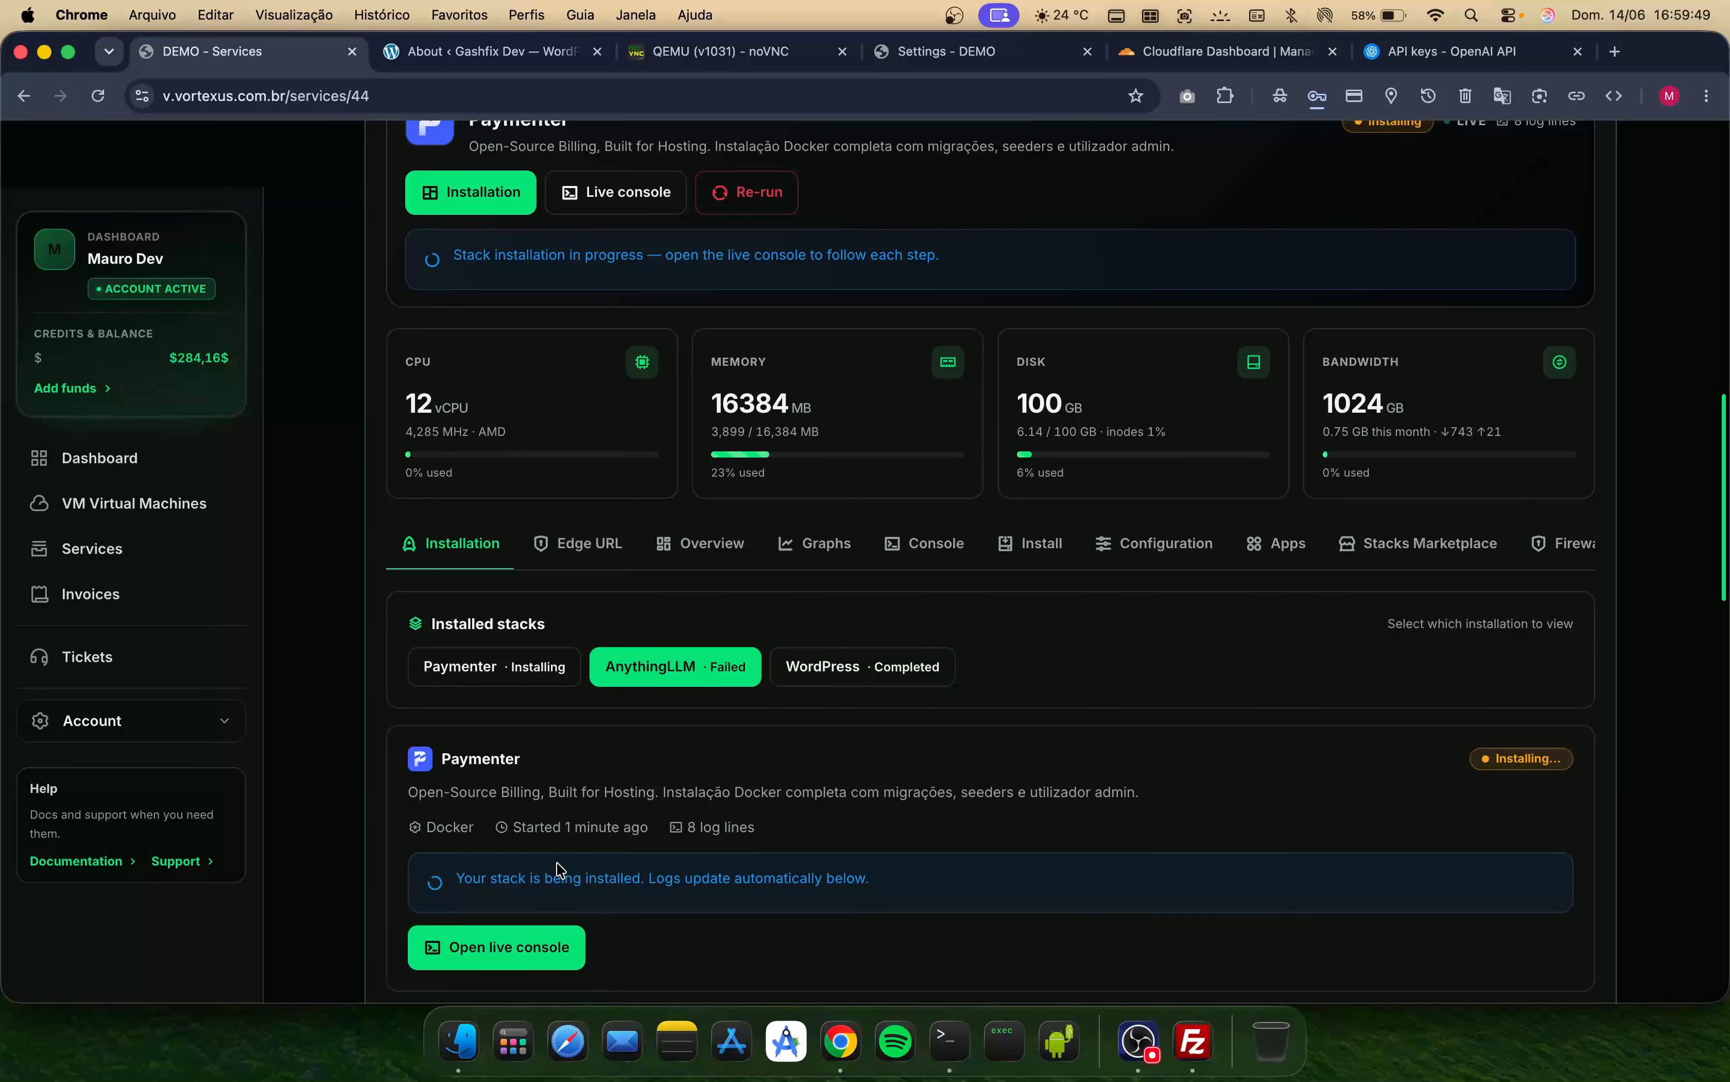
left_click(573, 941)
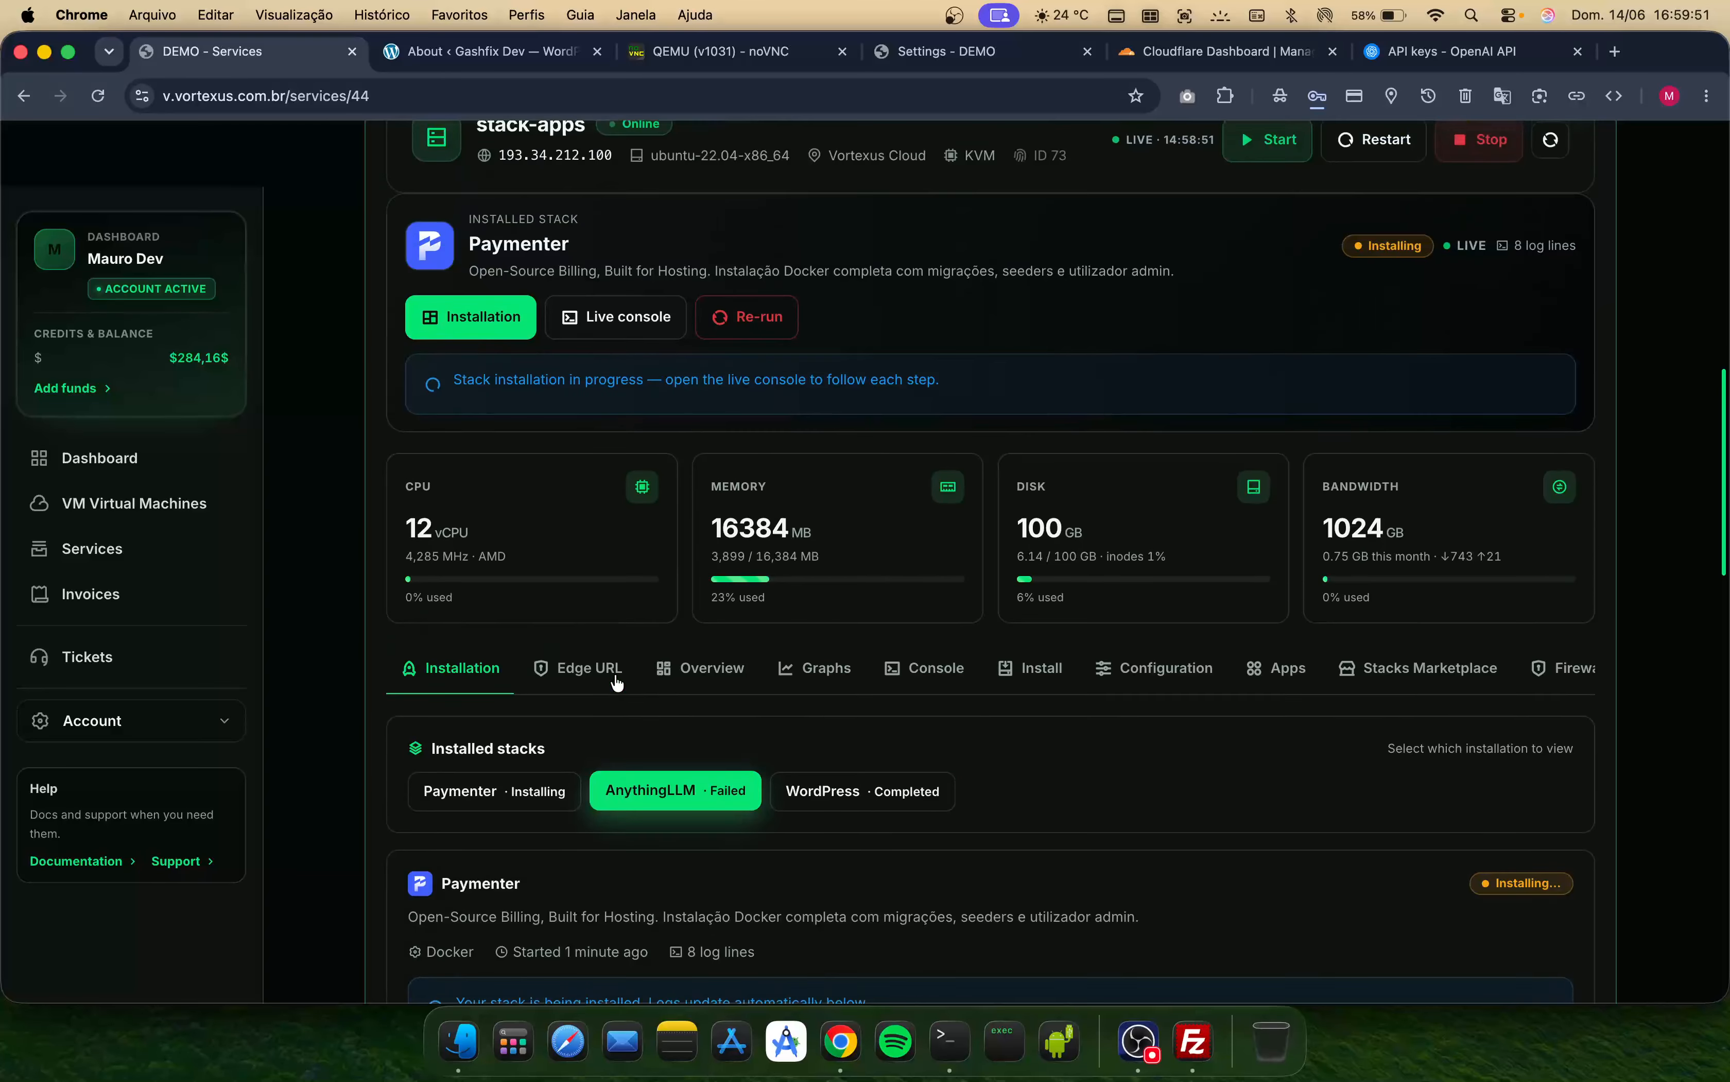
scroll(910, 639, "down", 5)
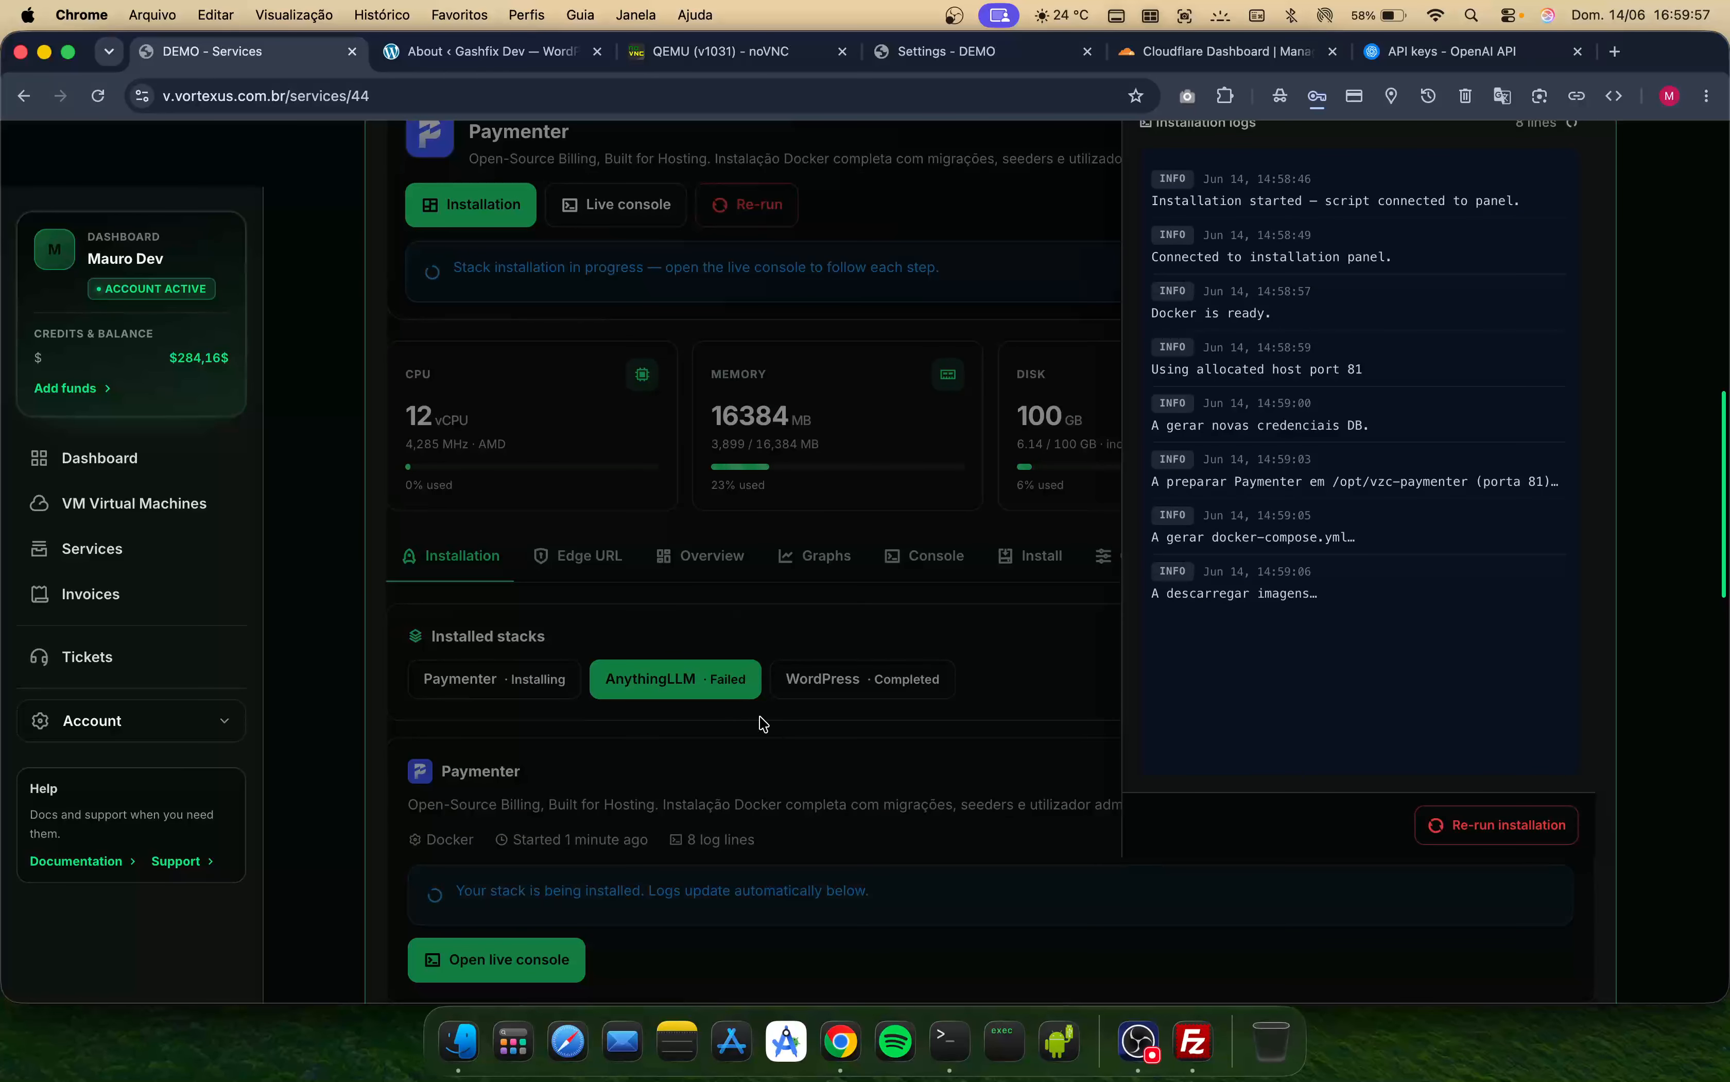
left_click(701, 712)
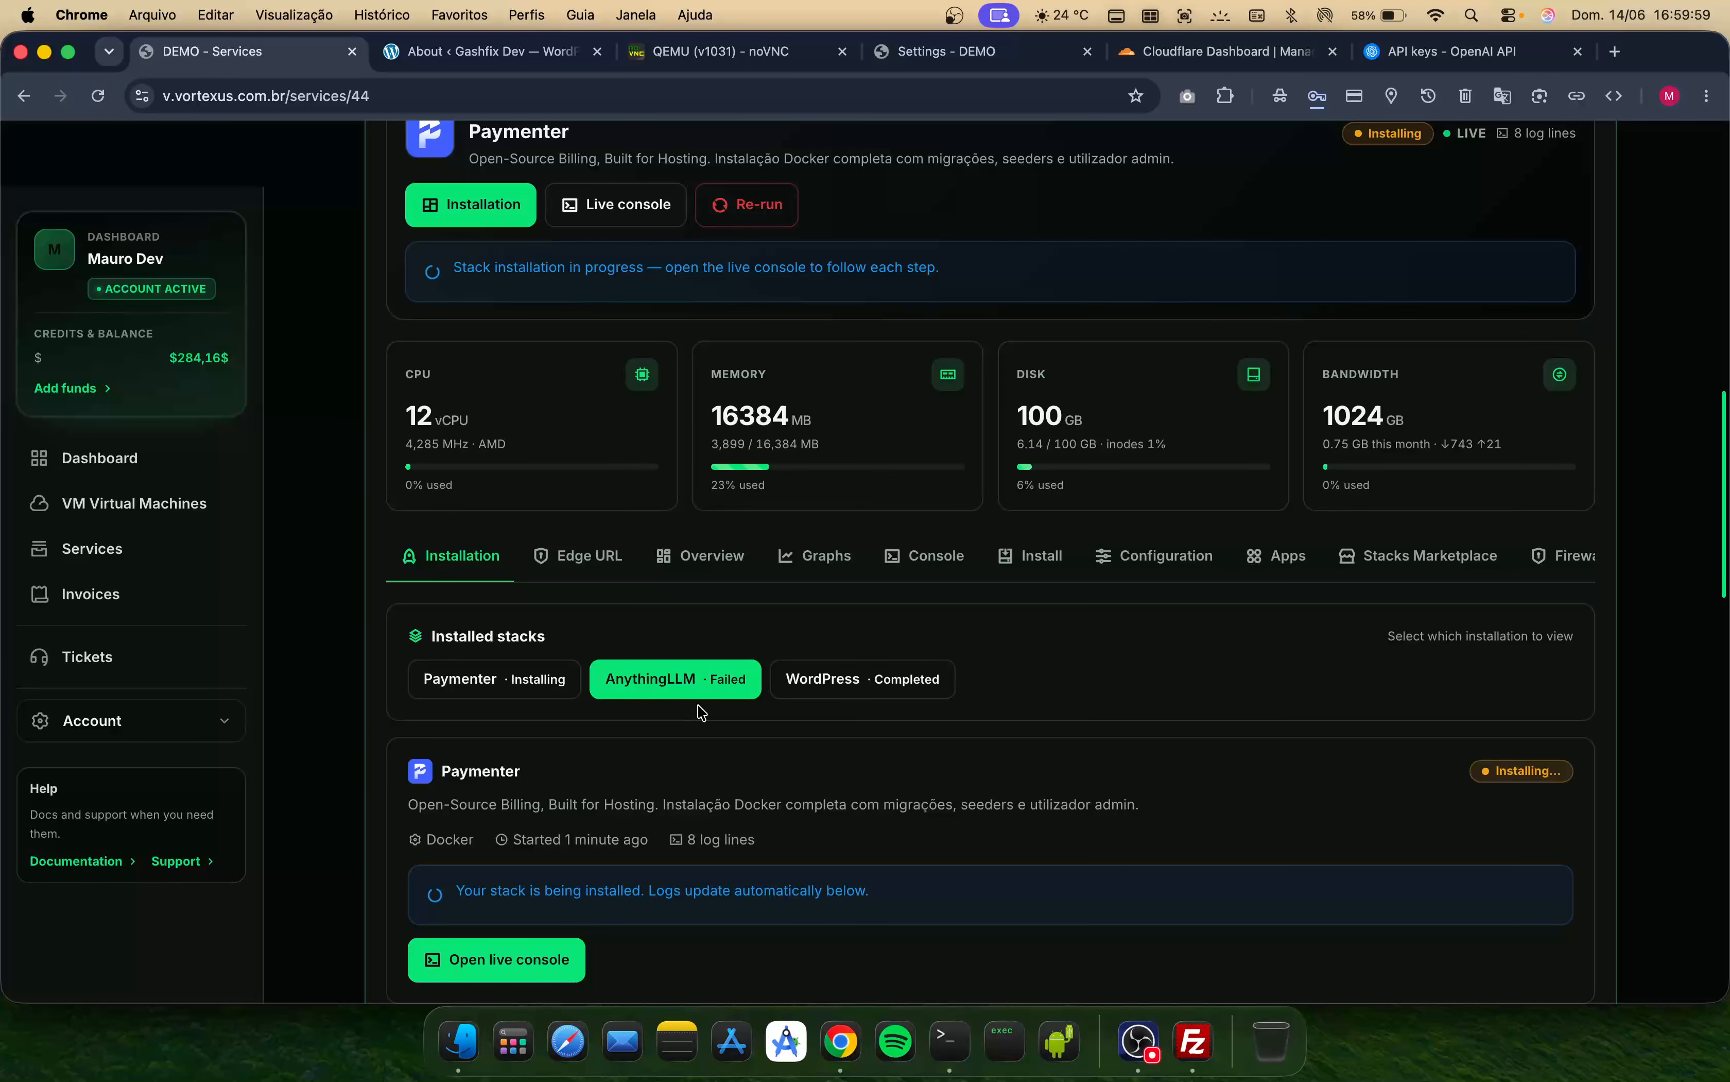
- Select the WordPress stack, open its edge URL management, and review the Paymenter stack options
left_click(866, 694)
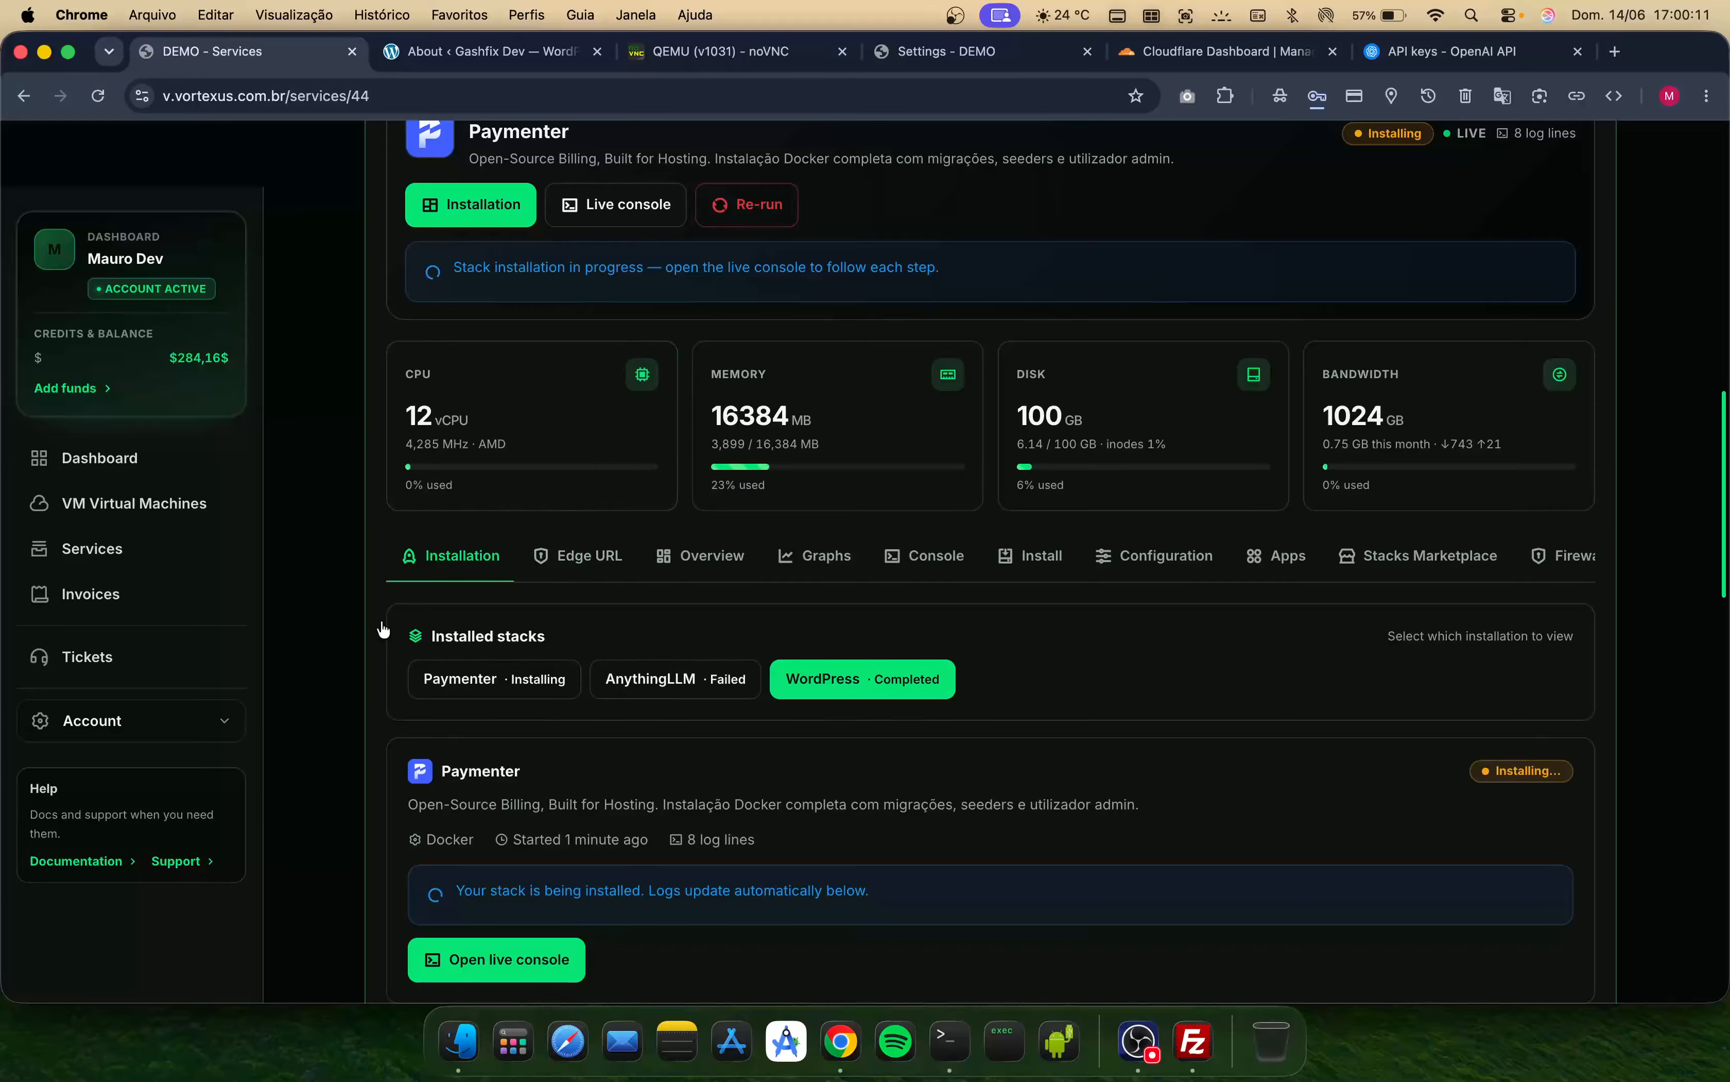
scroll(691, 953, "down", 7)
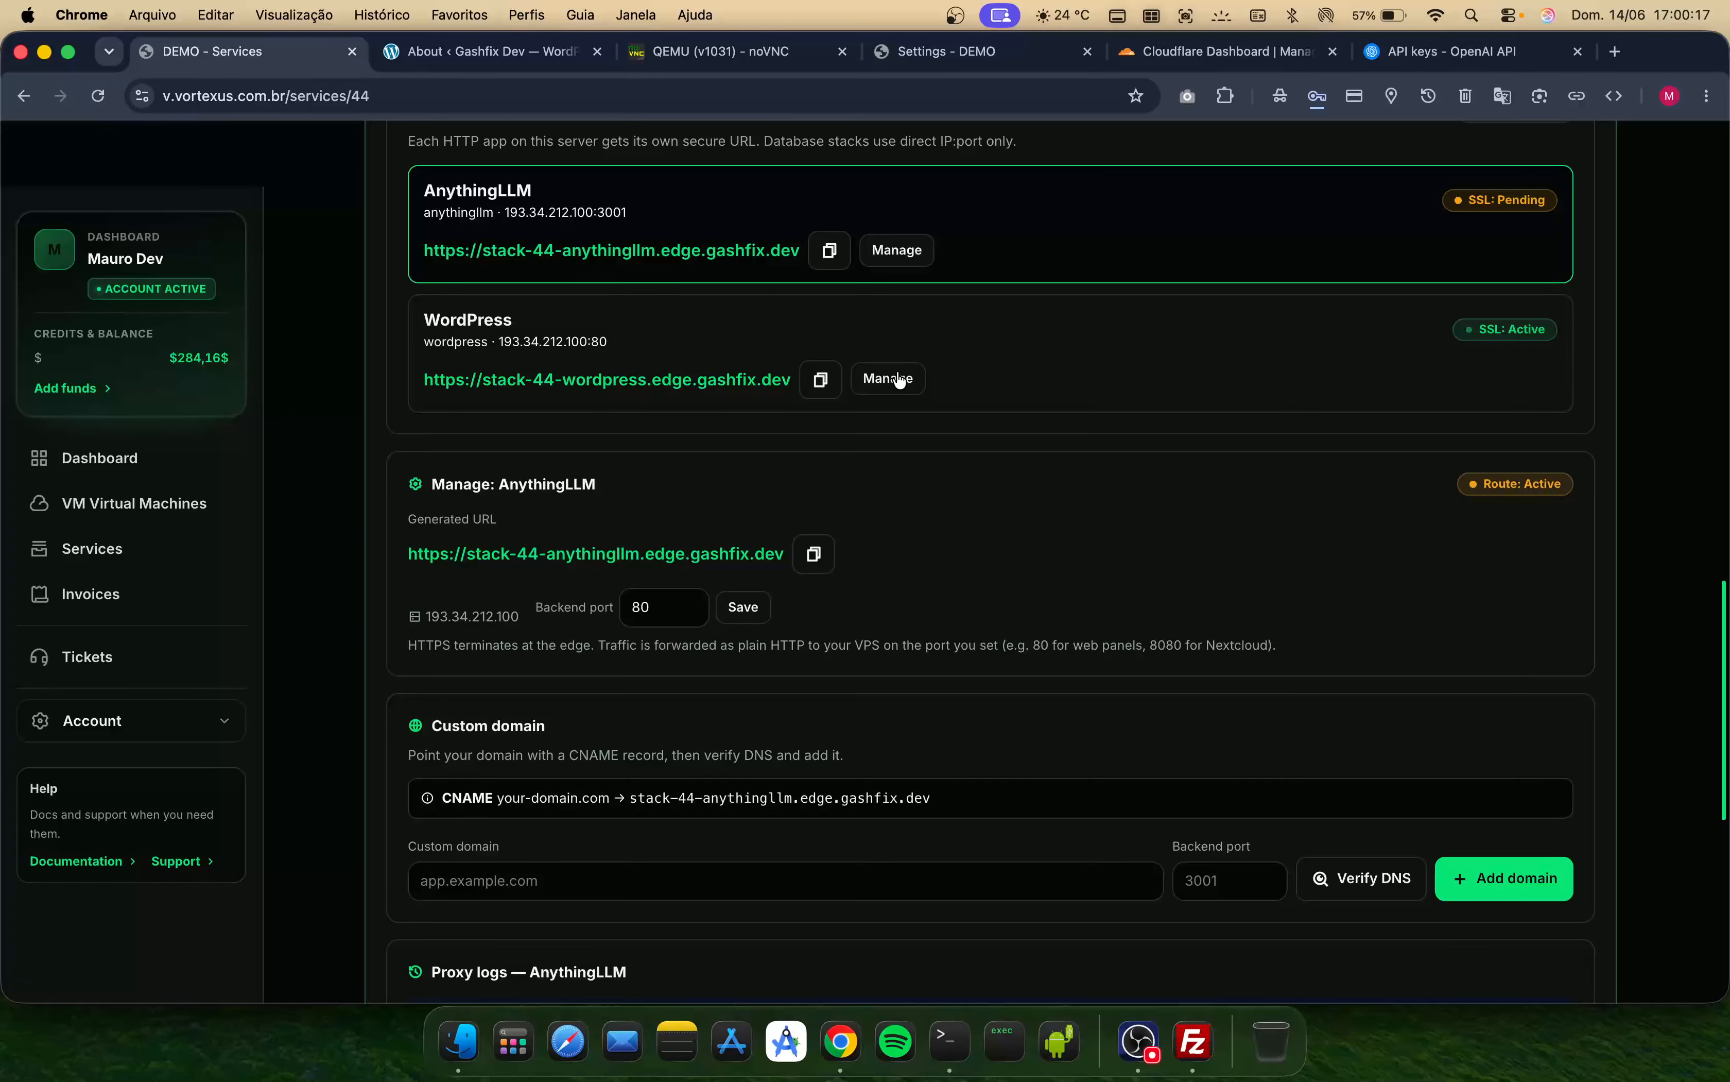
left_click(888, 378)
scroll(529, 309, "up", 7)
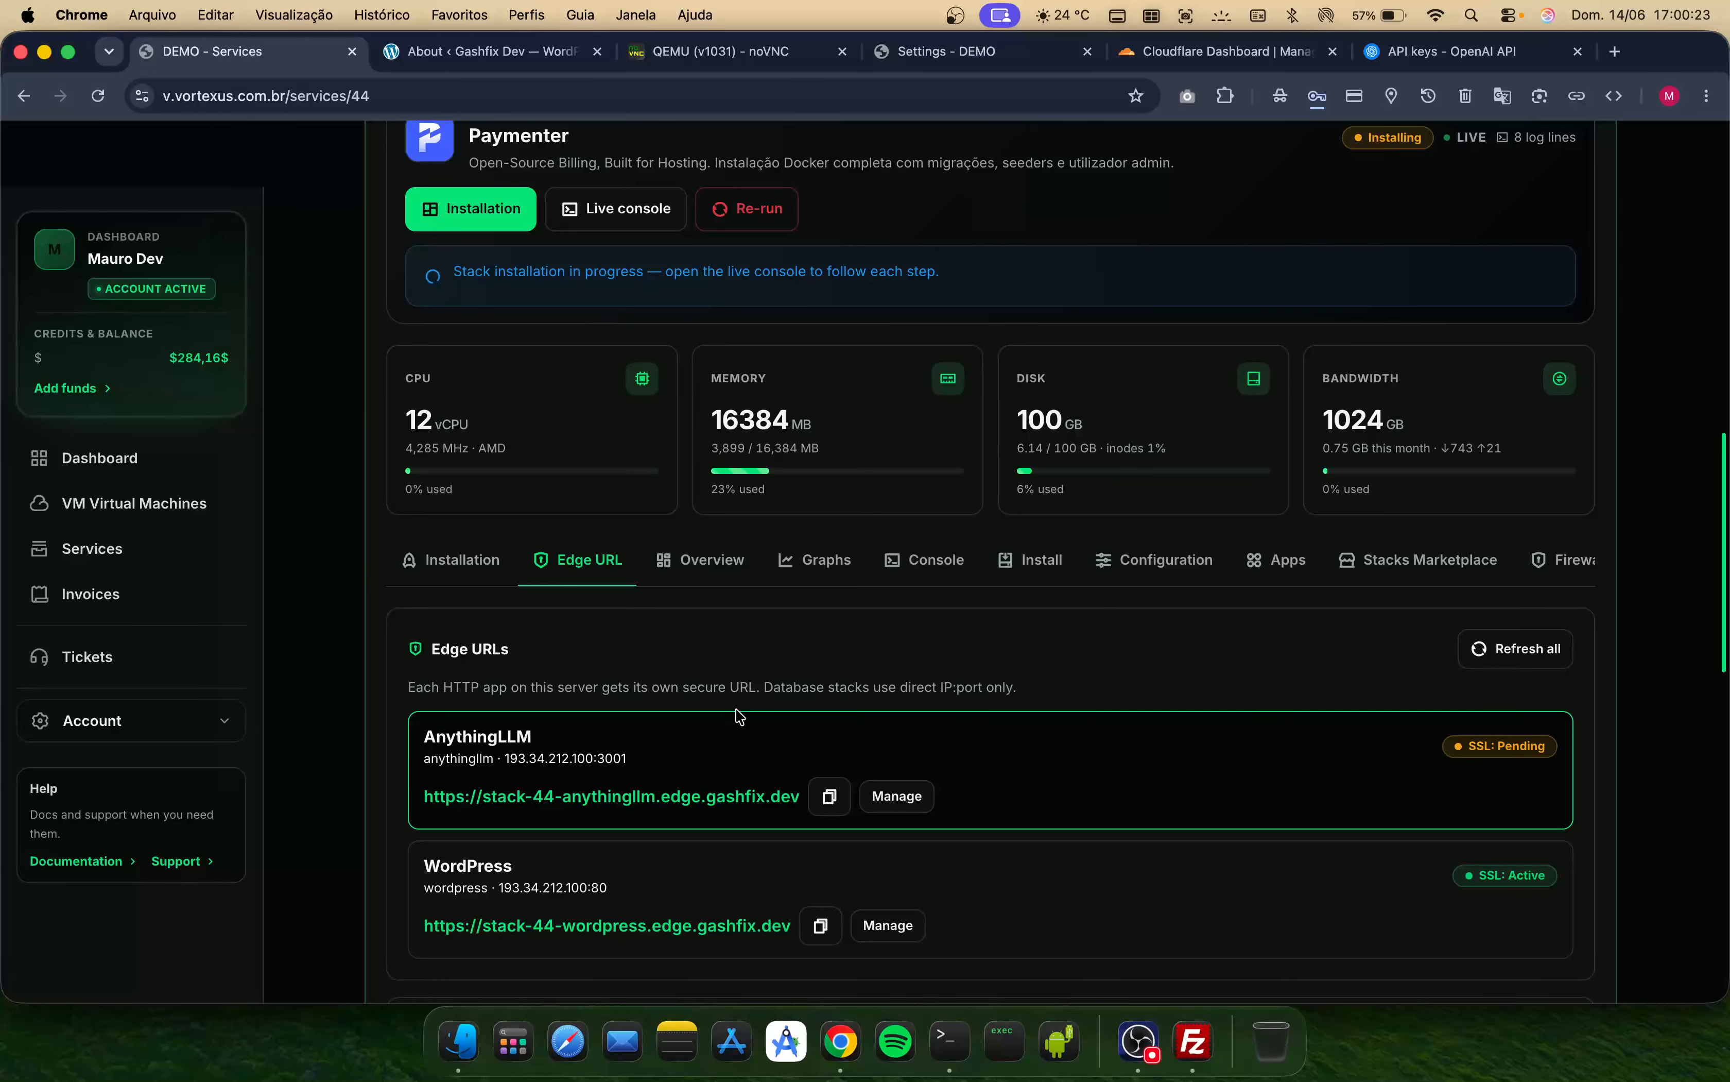
scroll(938, 803, "down", 2)
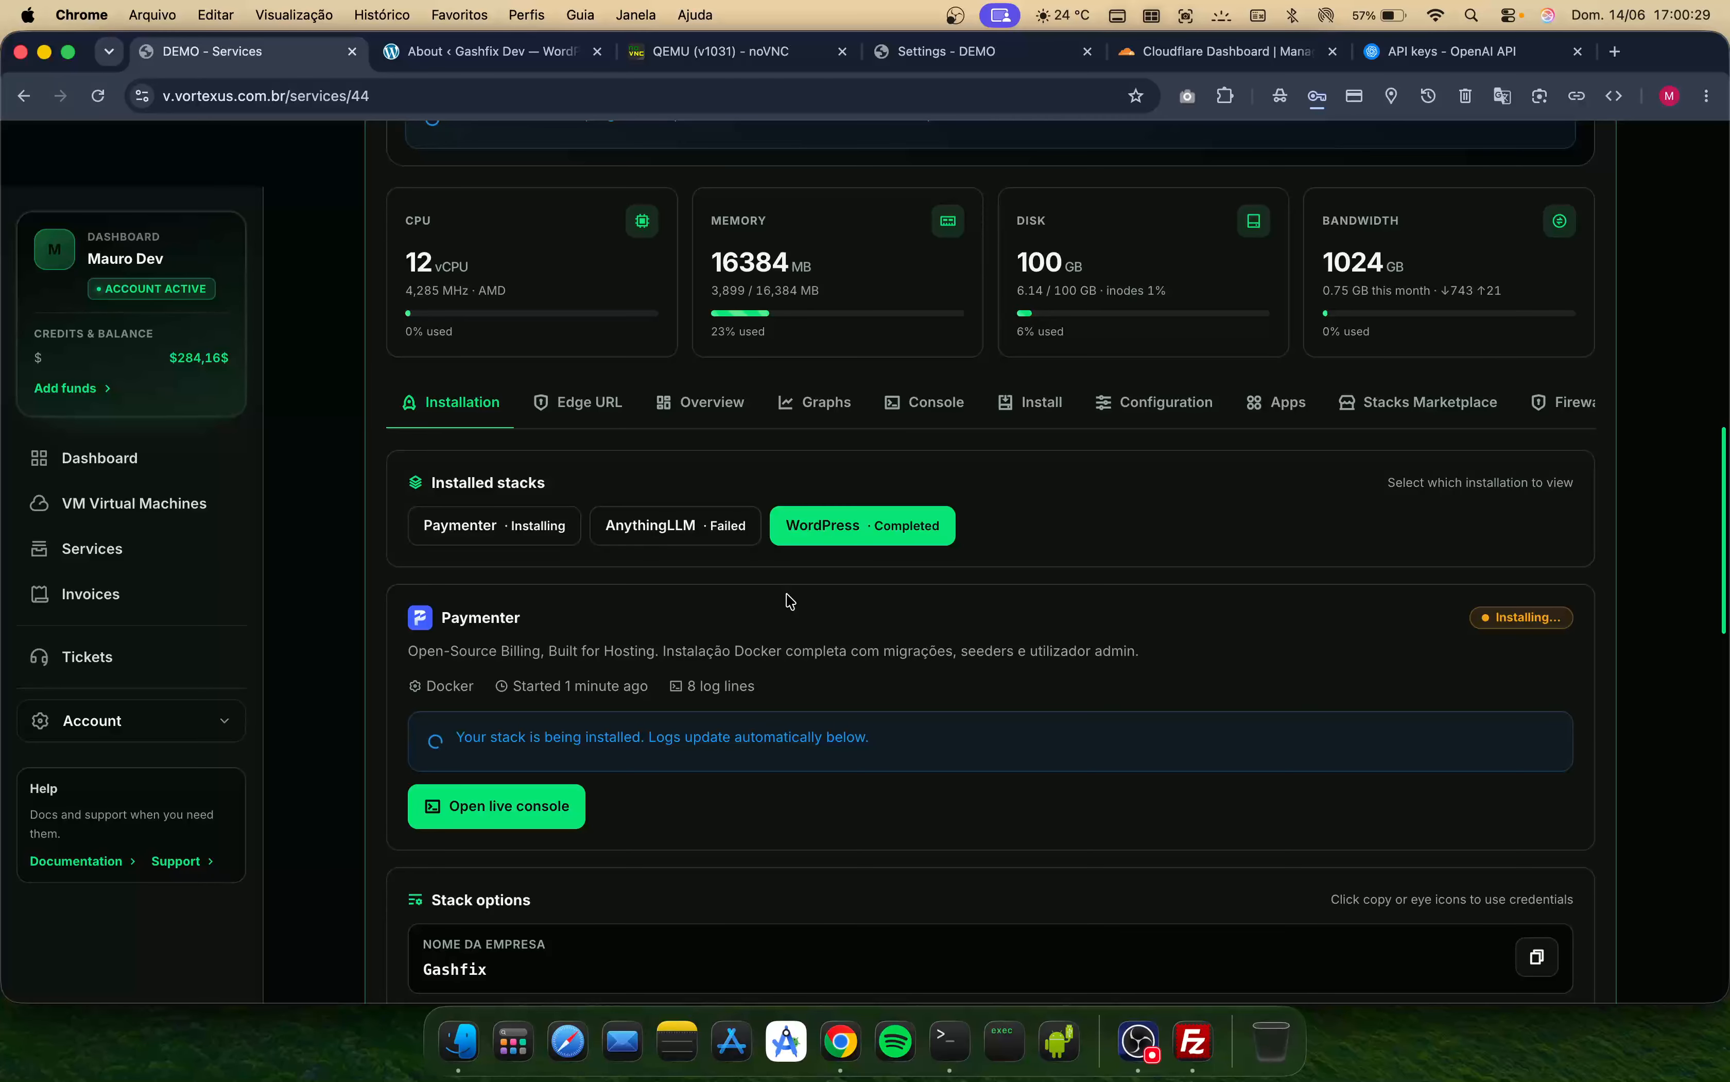
scroll(849, 736, "down", 5)
scroll(849, 737, "up", 4)
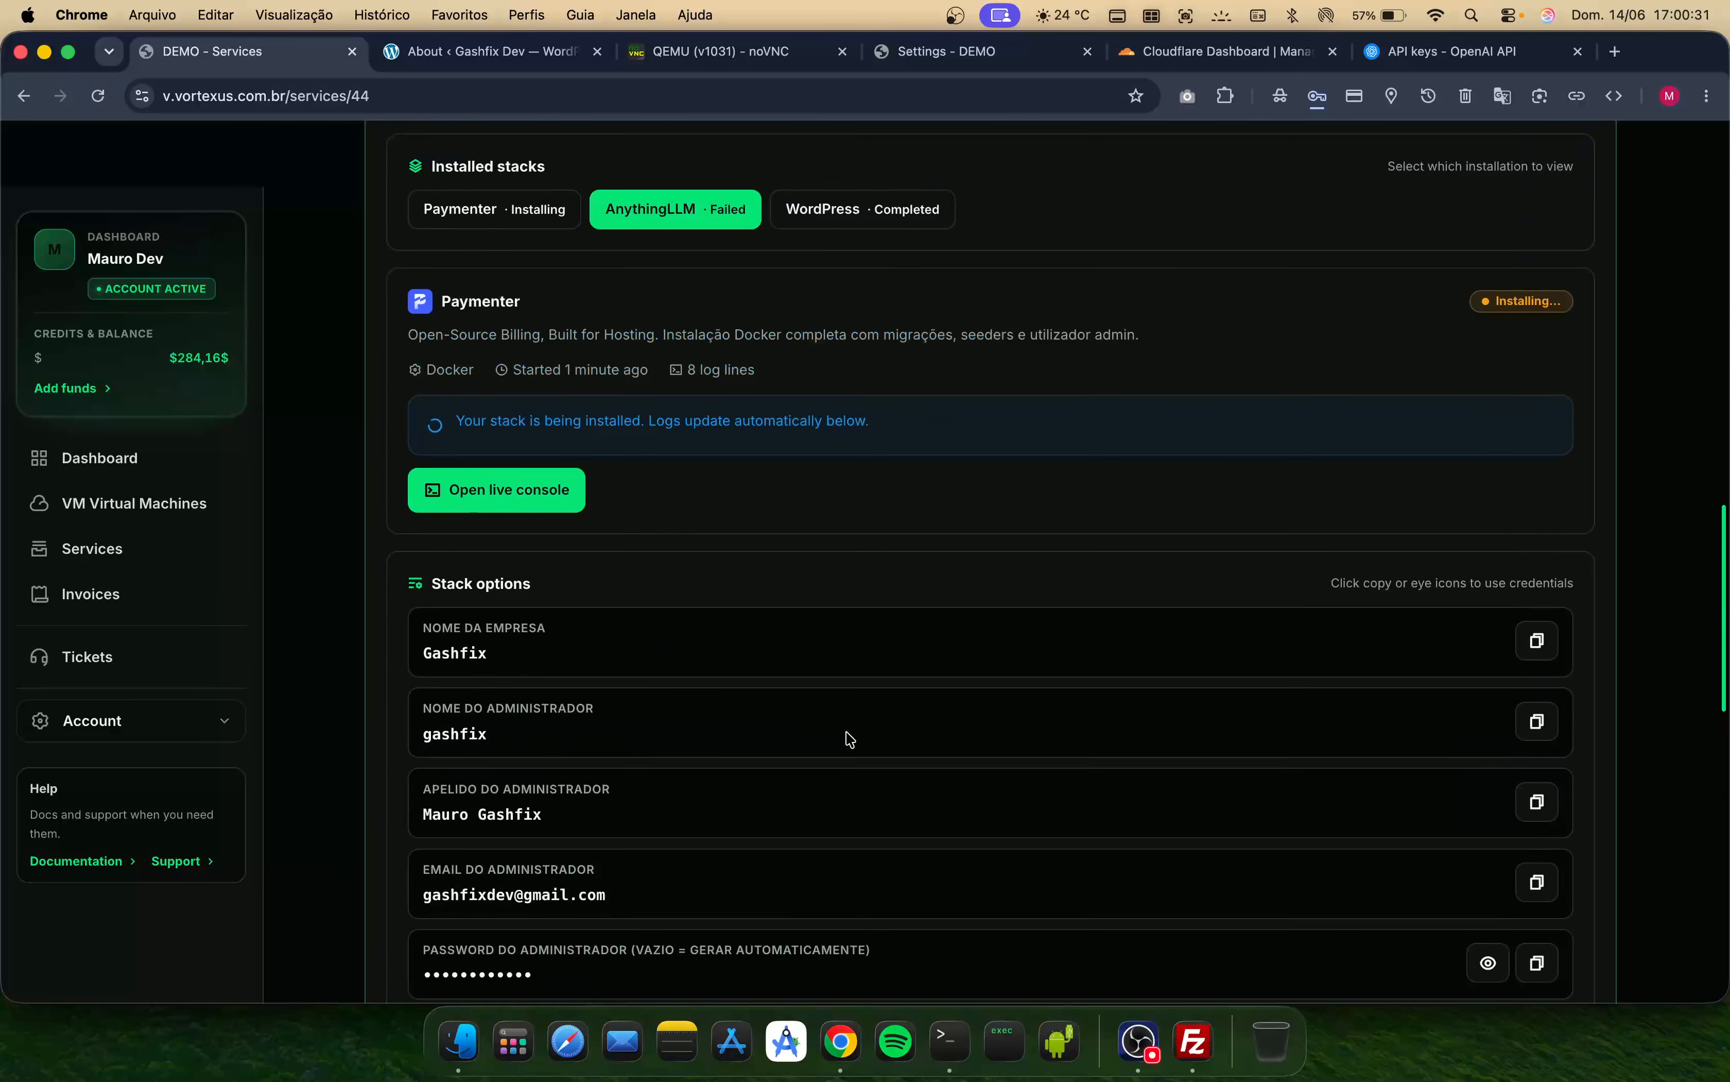
- Try to uninstall the failed AnythingLLM stack from the server's apps list, then reload the page
scroll(1213, 422, "up", 3)
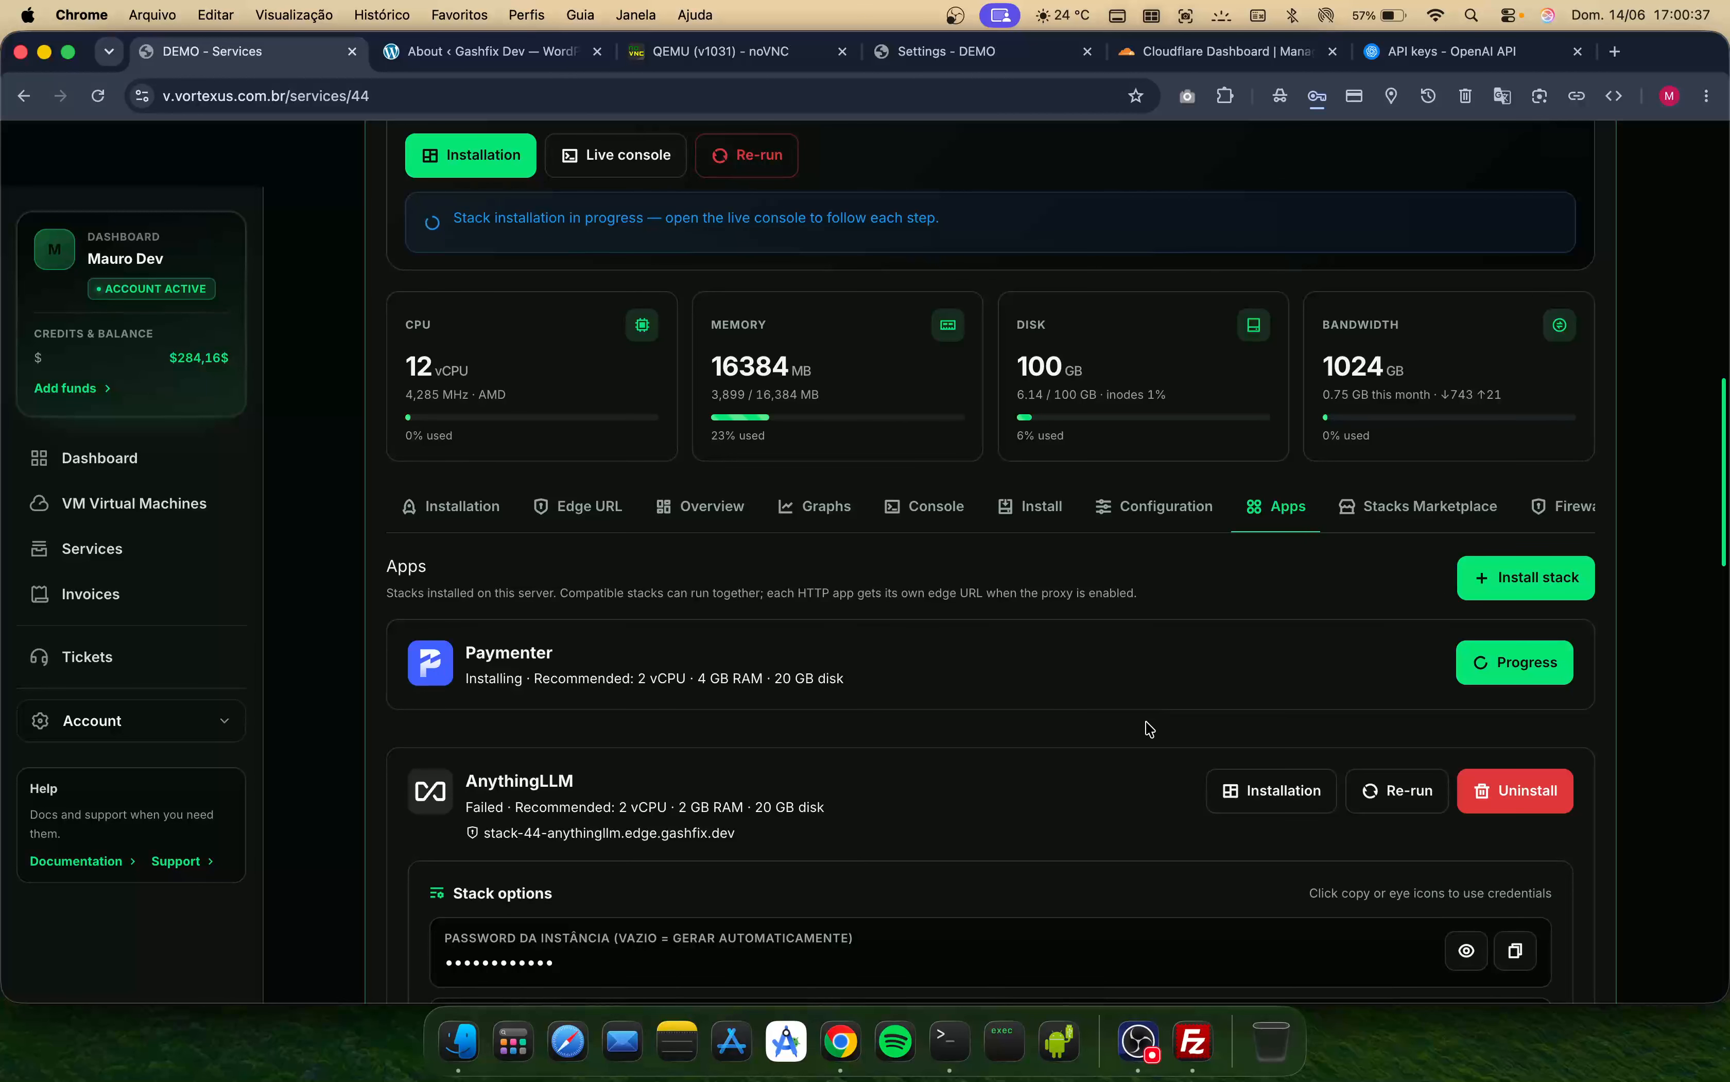
scroll(1150, 729, "down", 1)
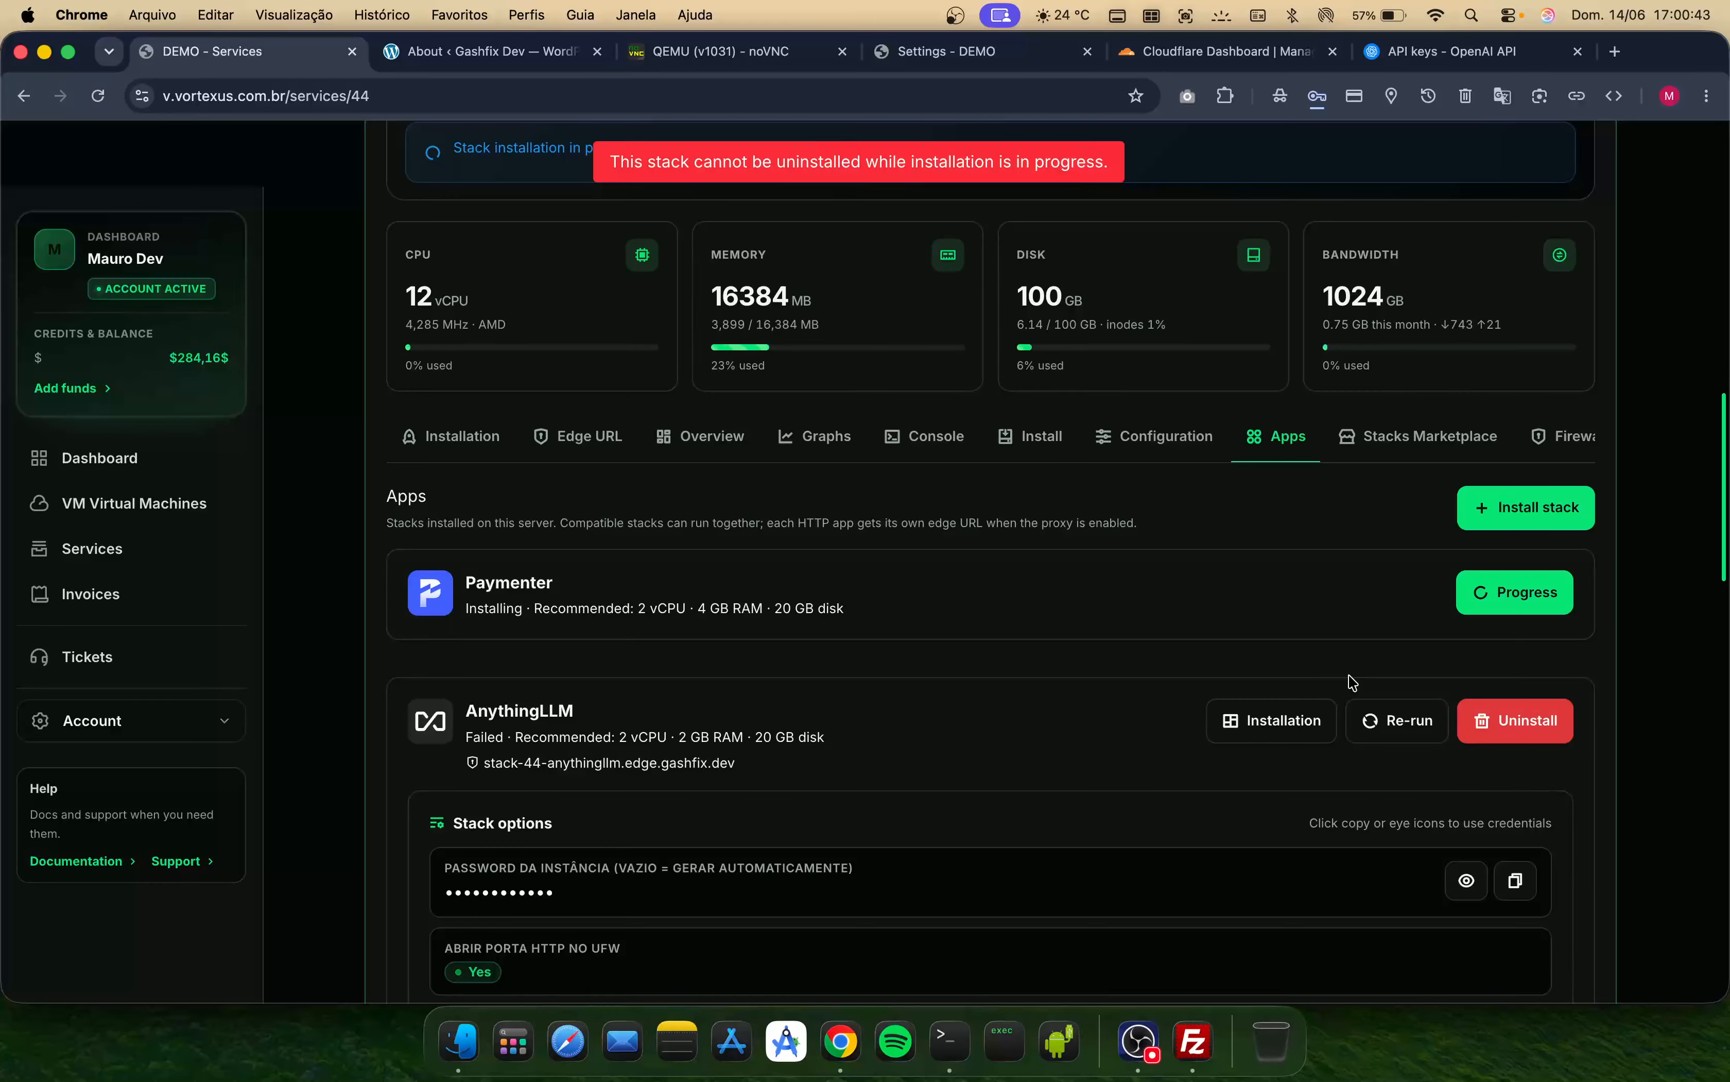
key("super+r")
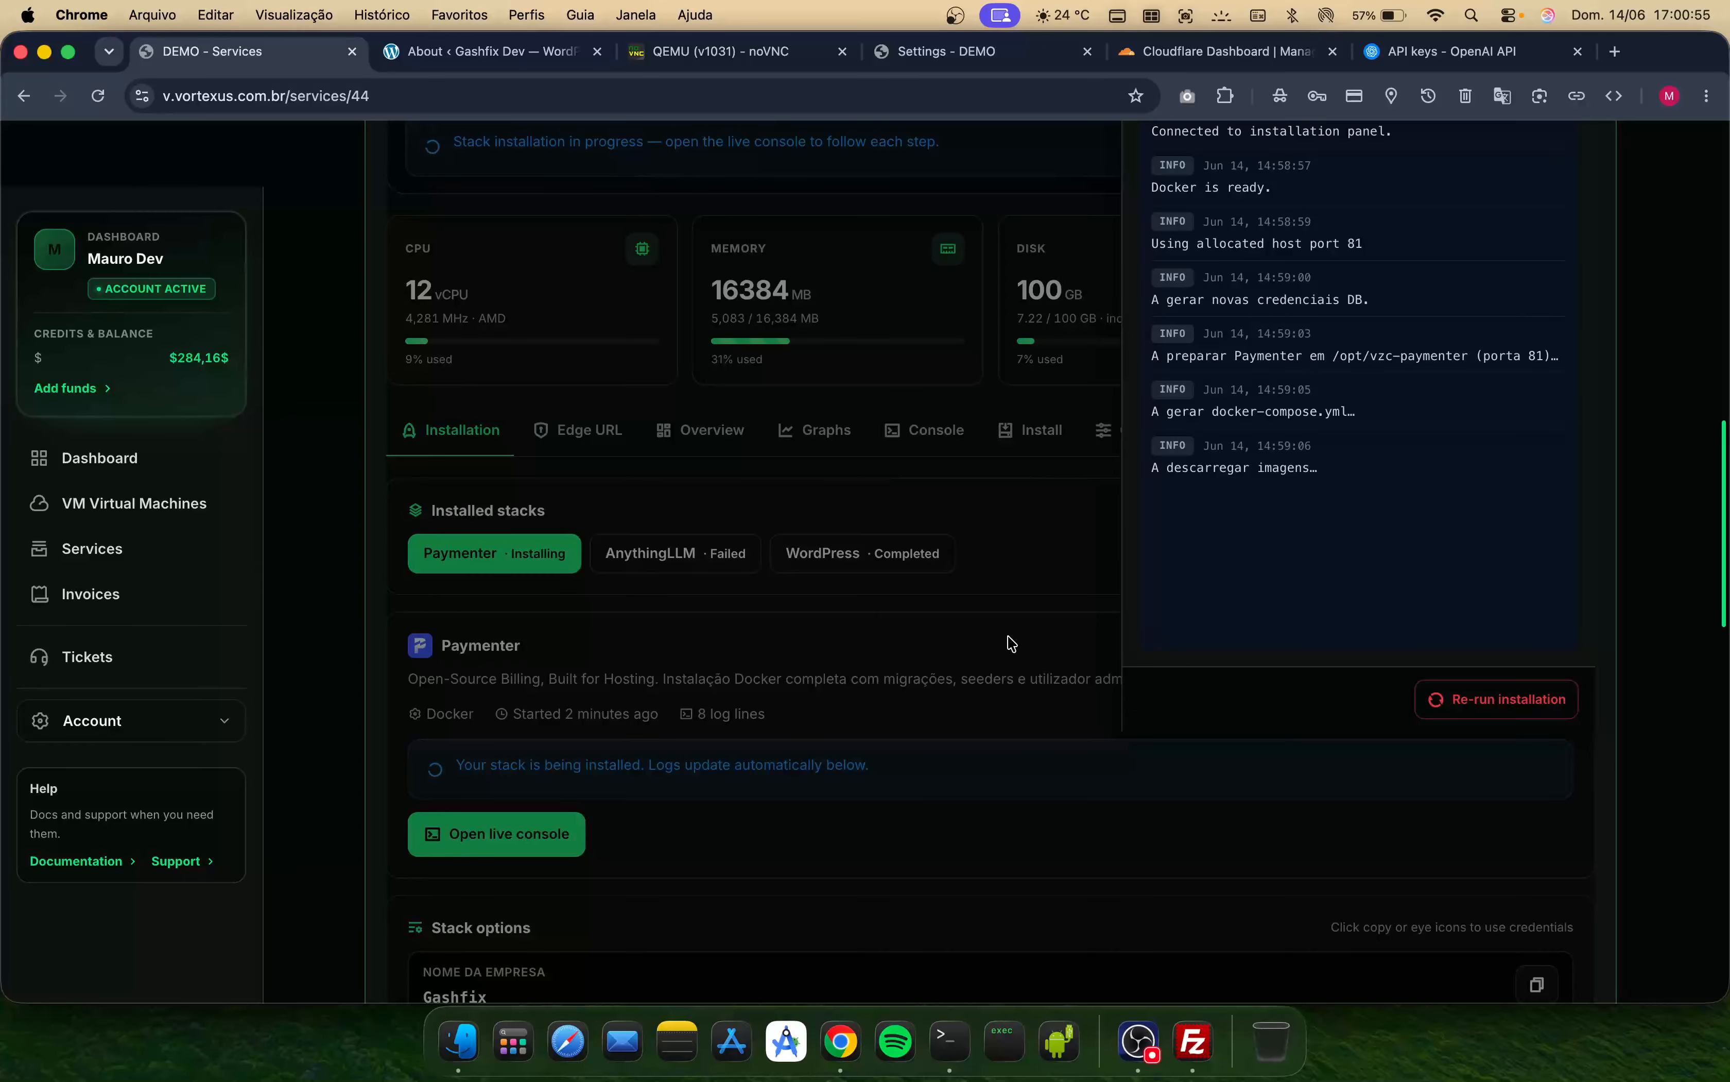
- Check the installation logs of the Paymenter and AnythingLLM stacks
scroll(850, 671, "up", 5)
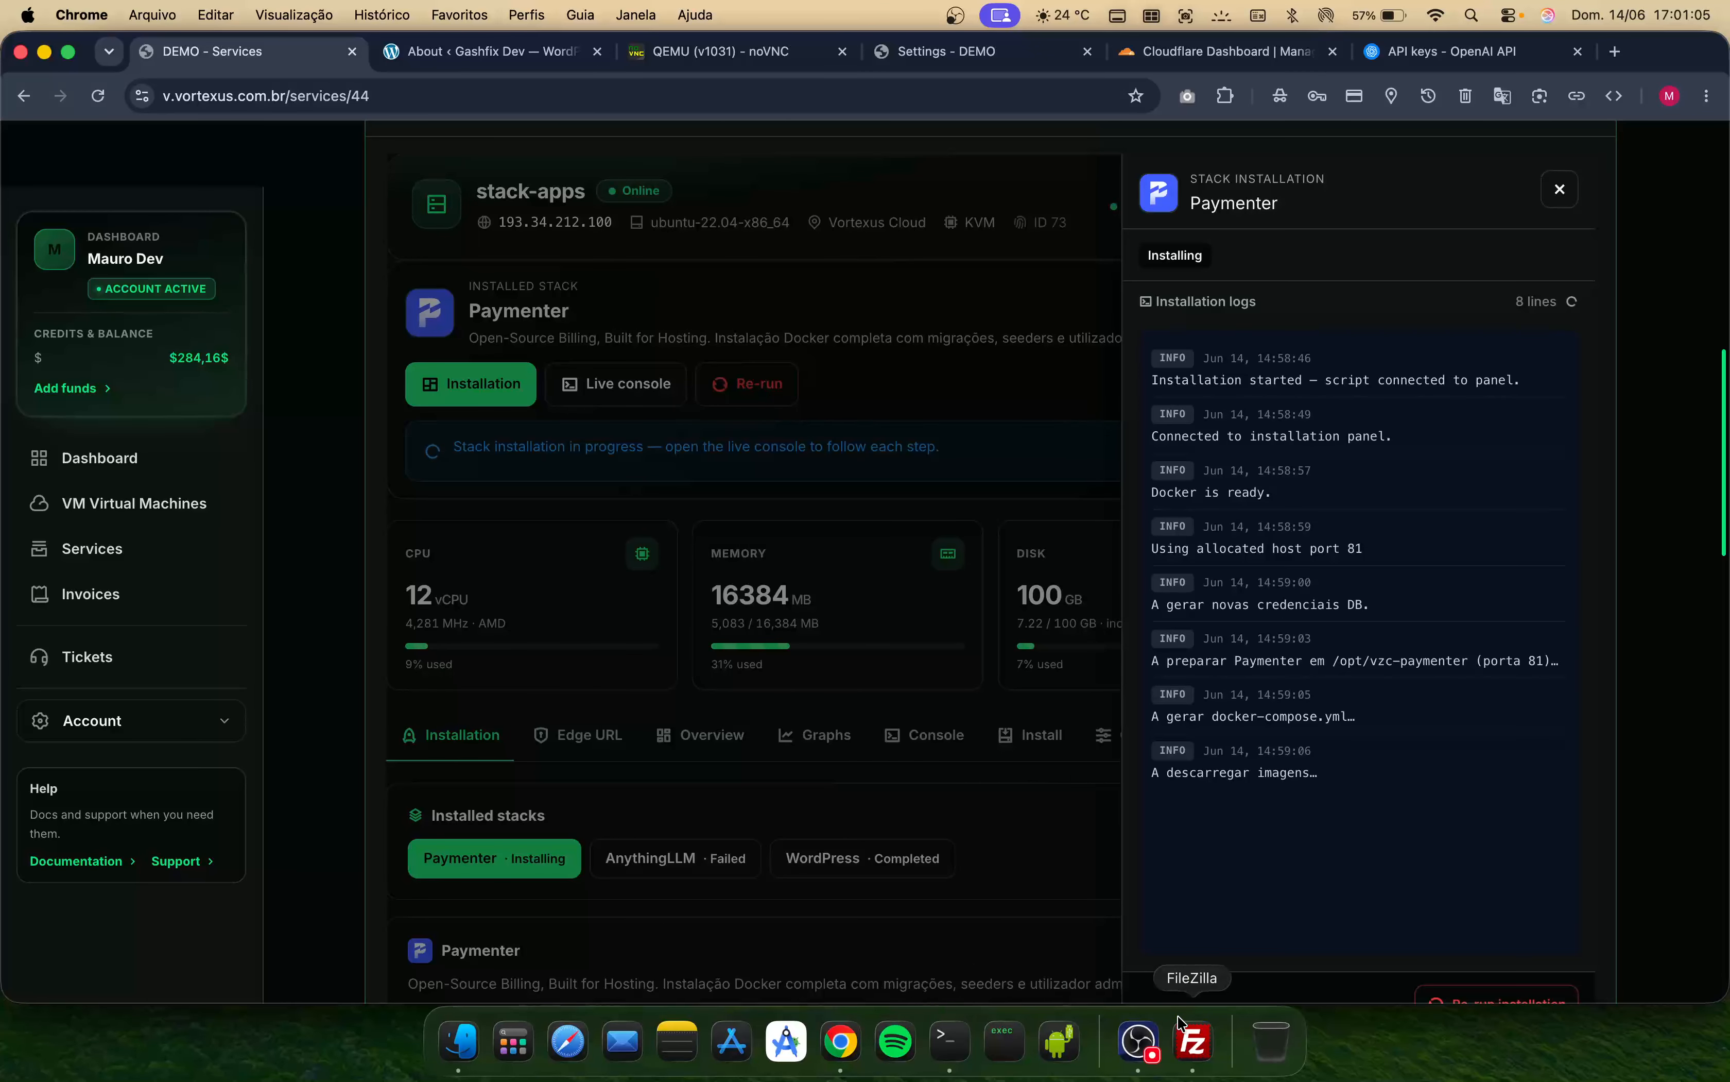
left_click(1137, 1041)
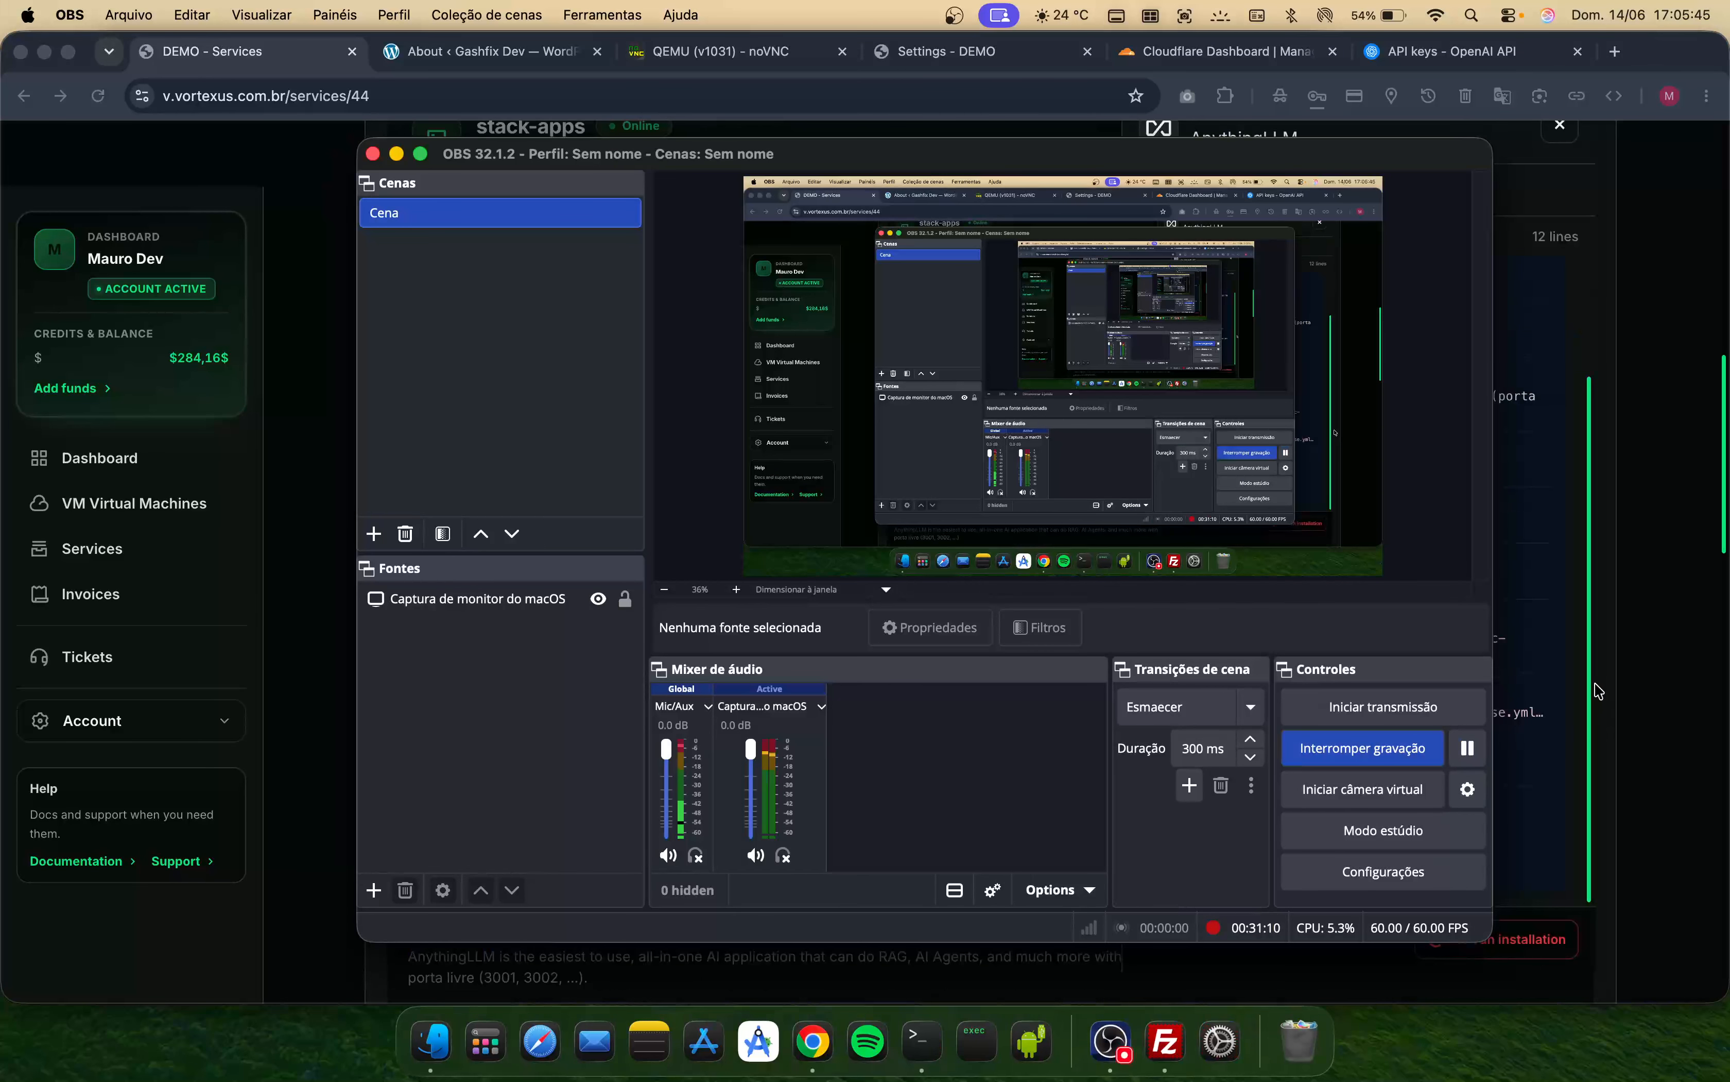
left_click(1589, 691)
scroll(929, 505, "up", 6)
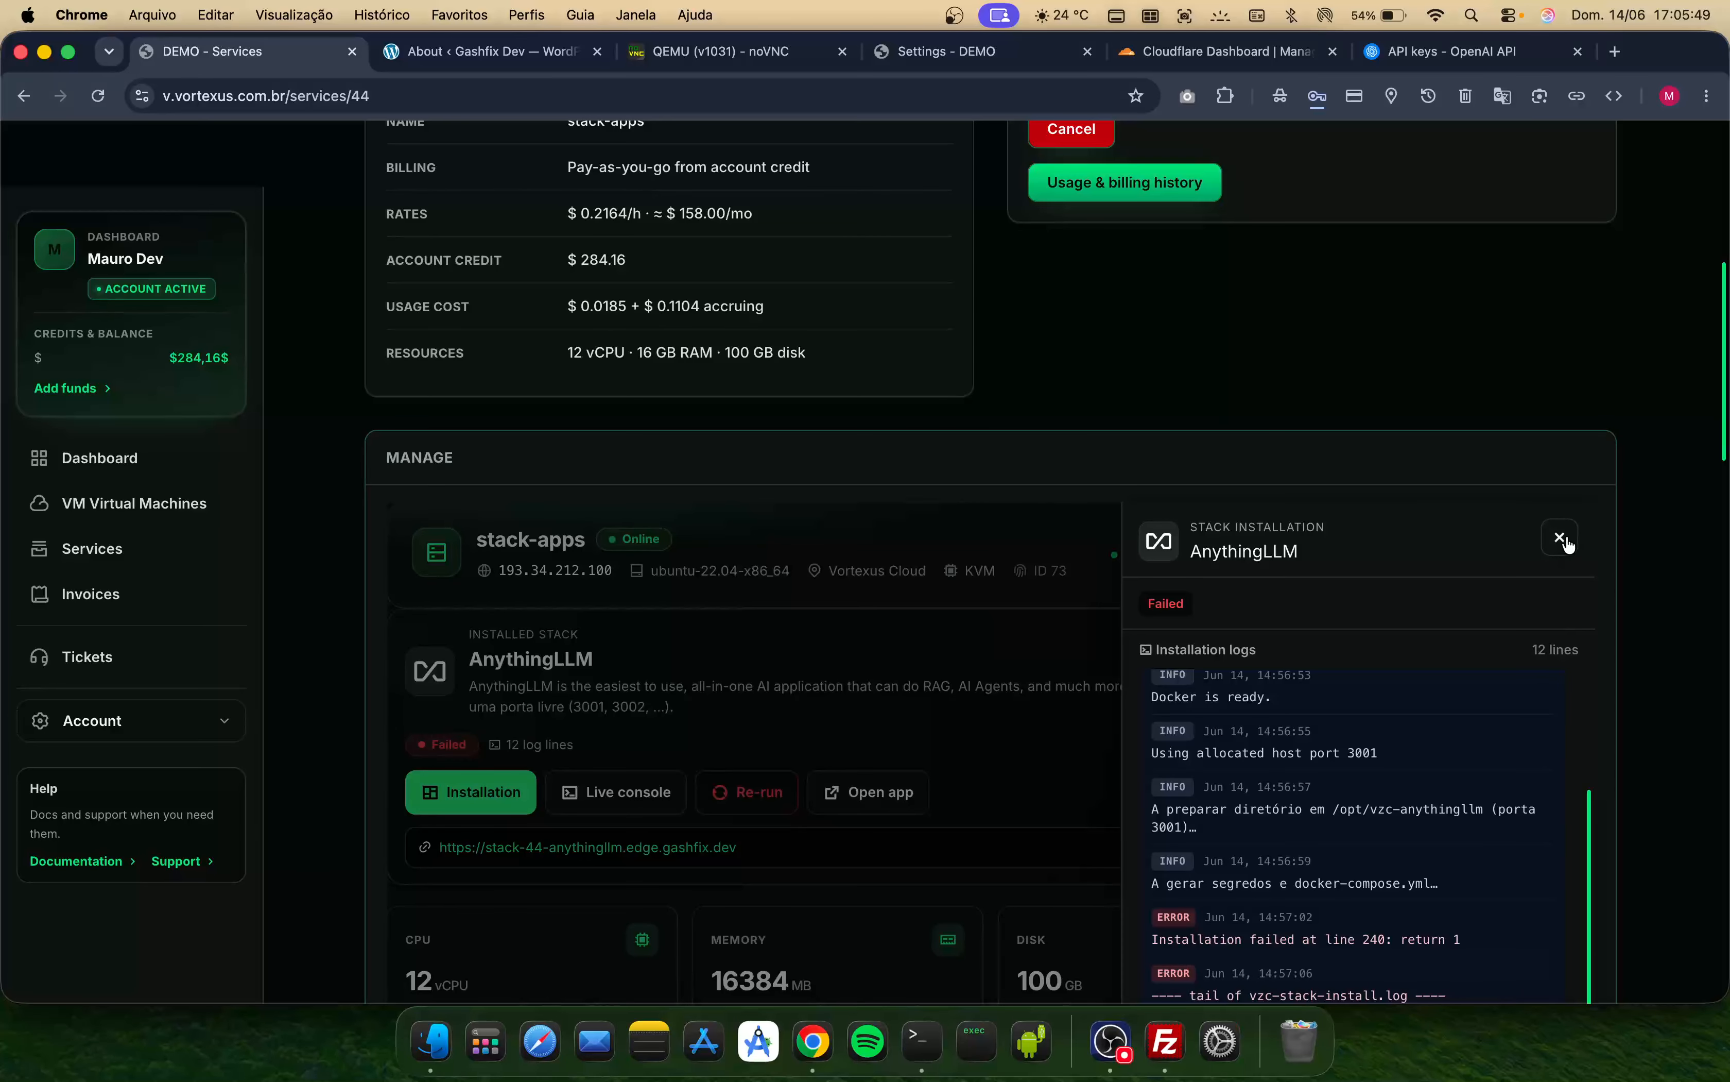
scroll(775, 716, "down", 9)
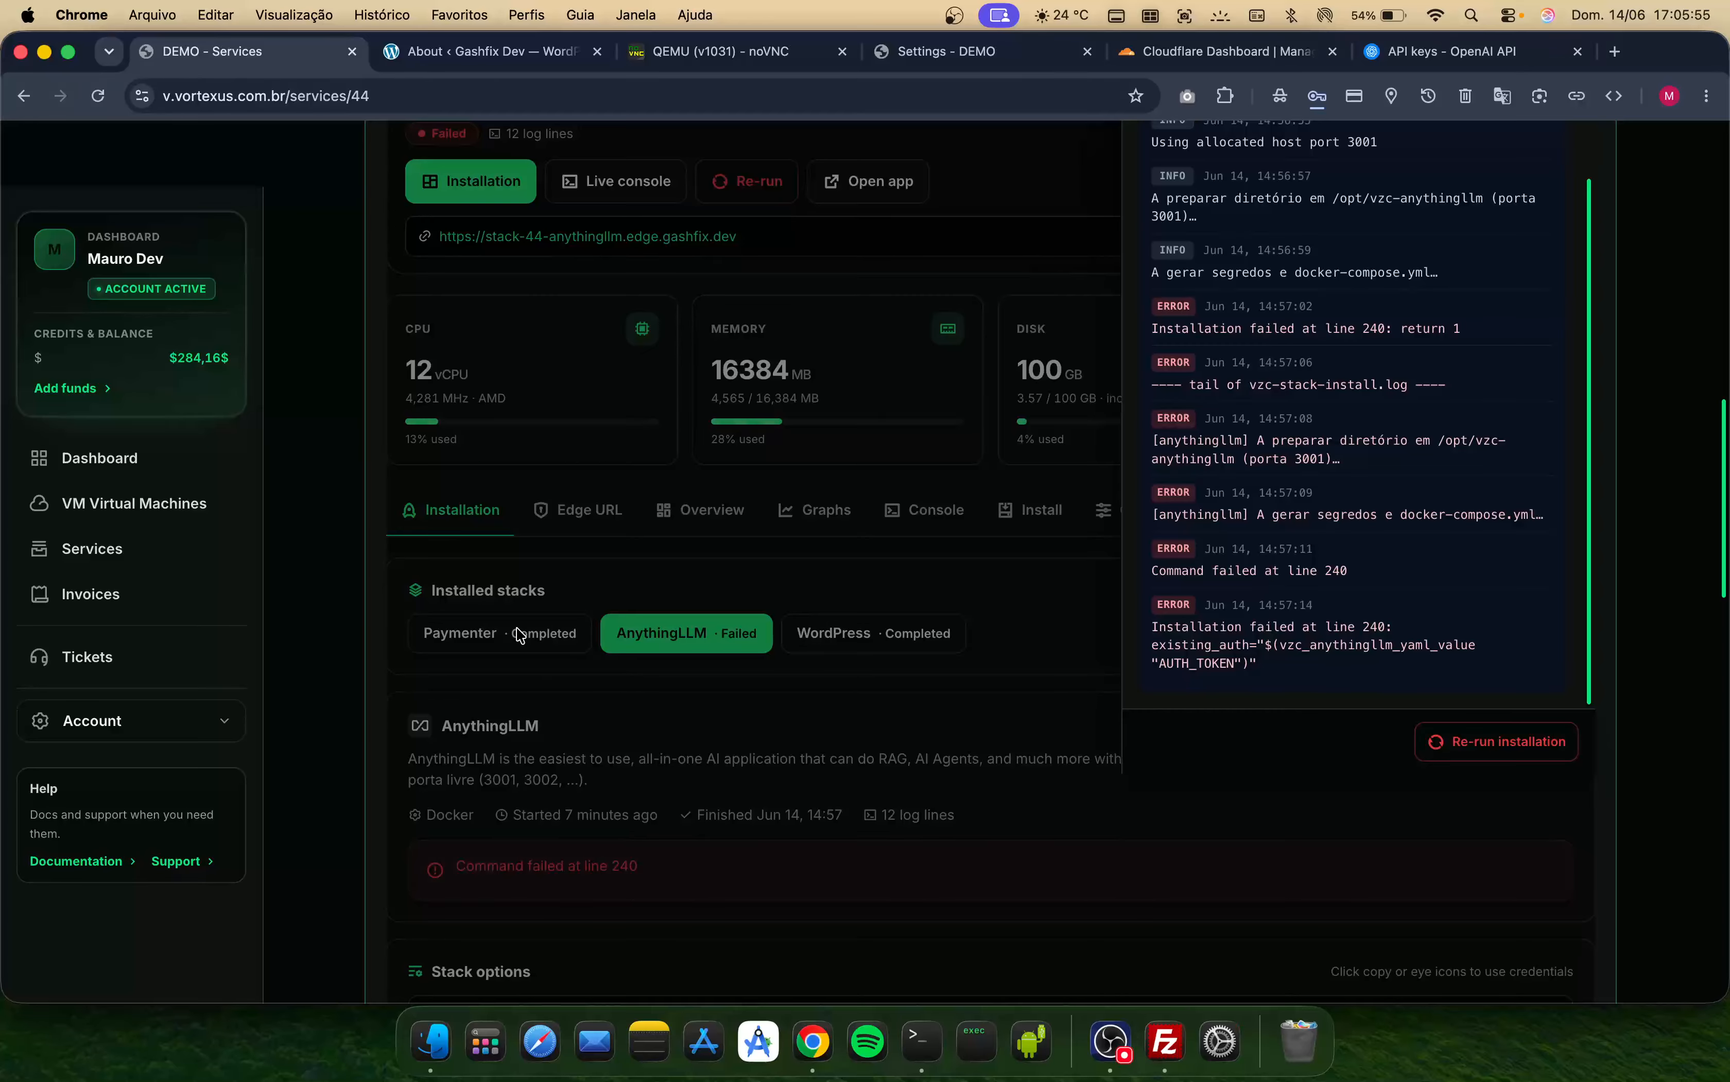
left_click(447, 601)
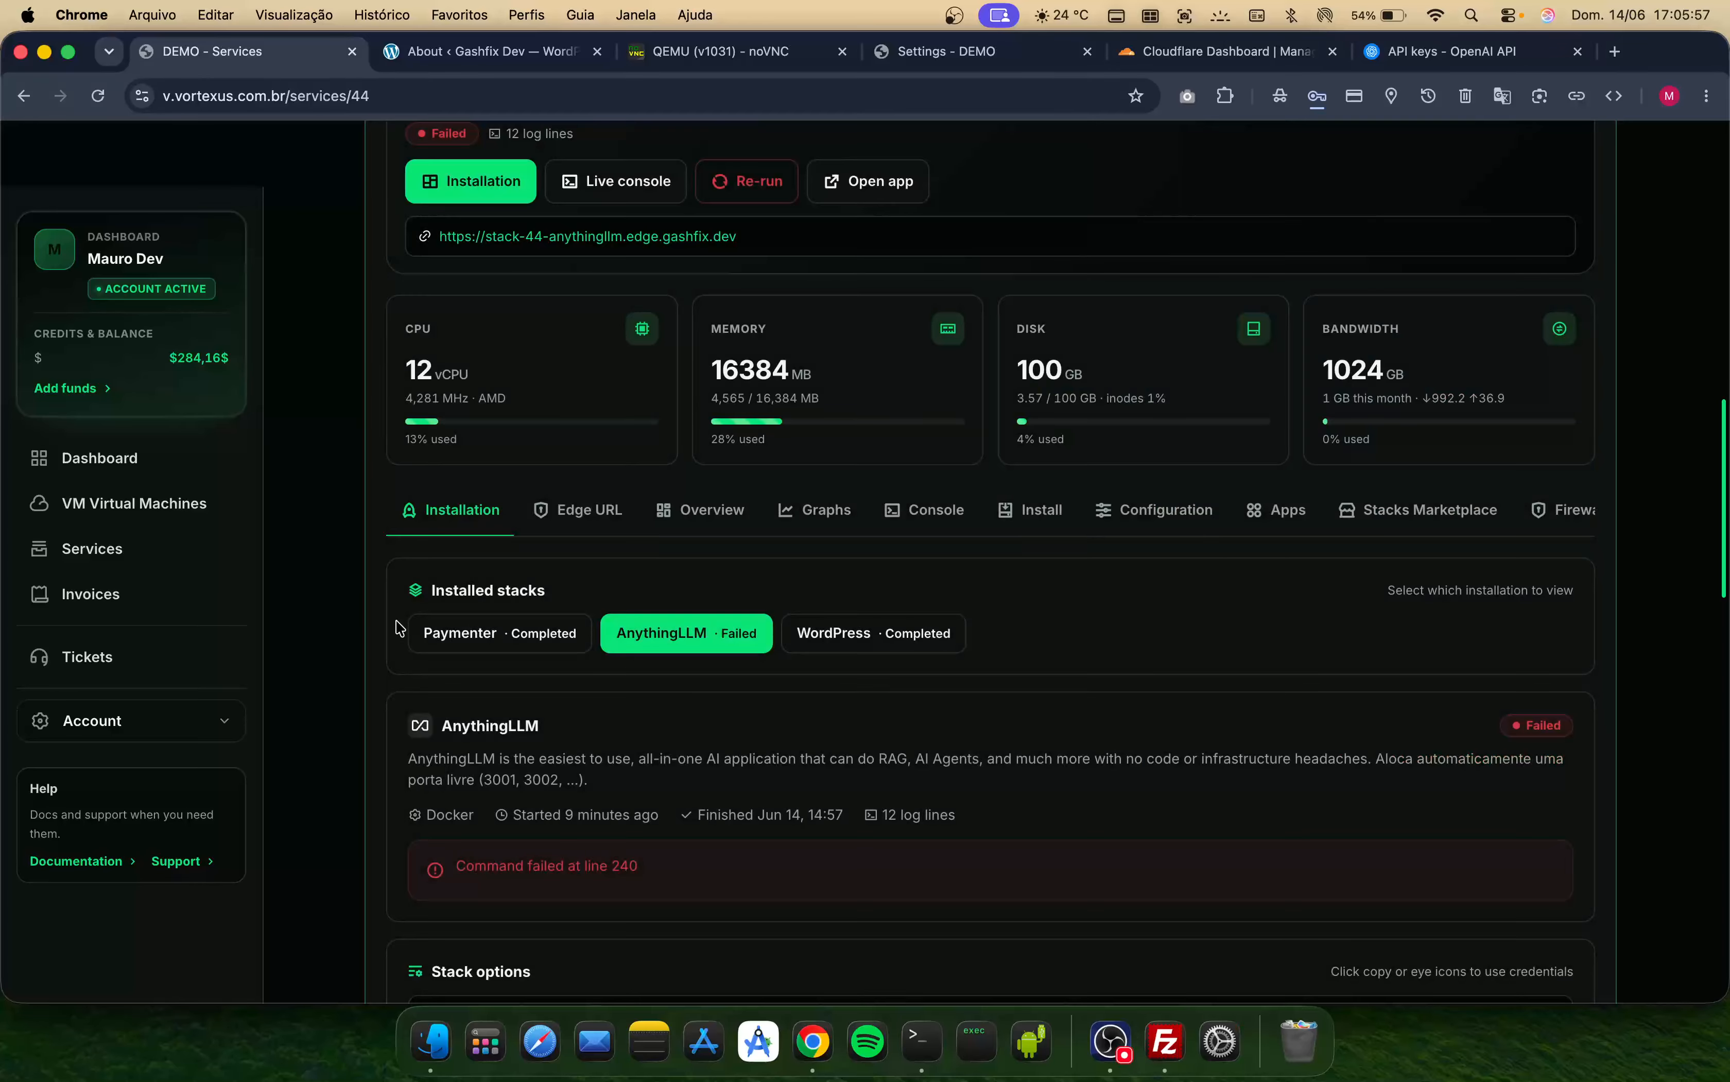
- Select the Paymenter stack among the installed stacks and review its installation details
scroll(511, 658, "up", 3)
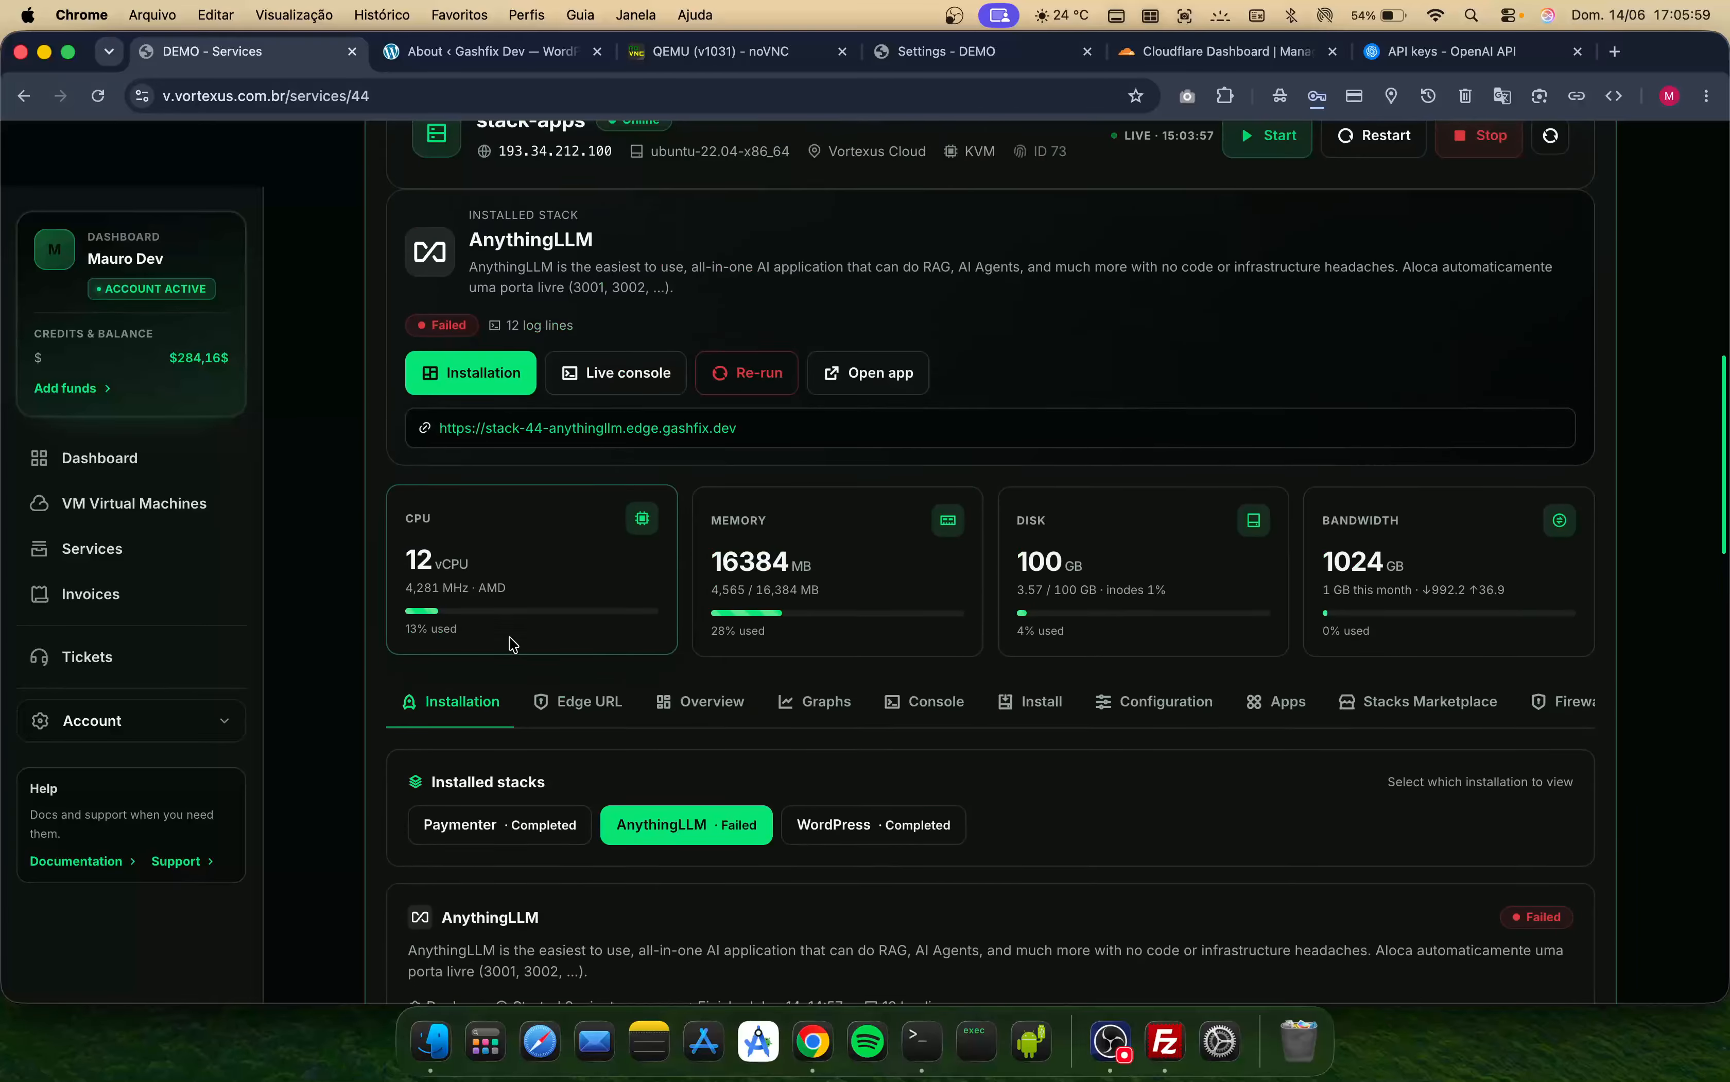
scroll(513, 694, "down", 1)
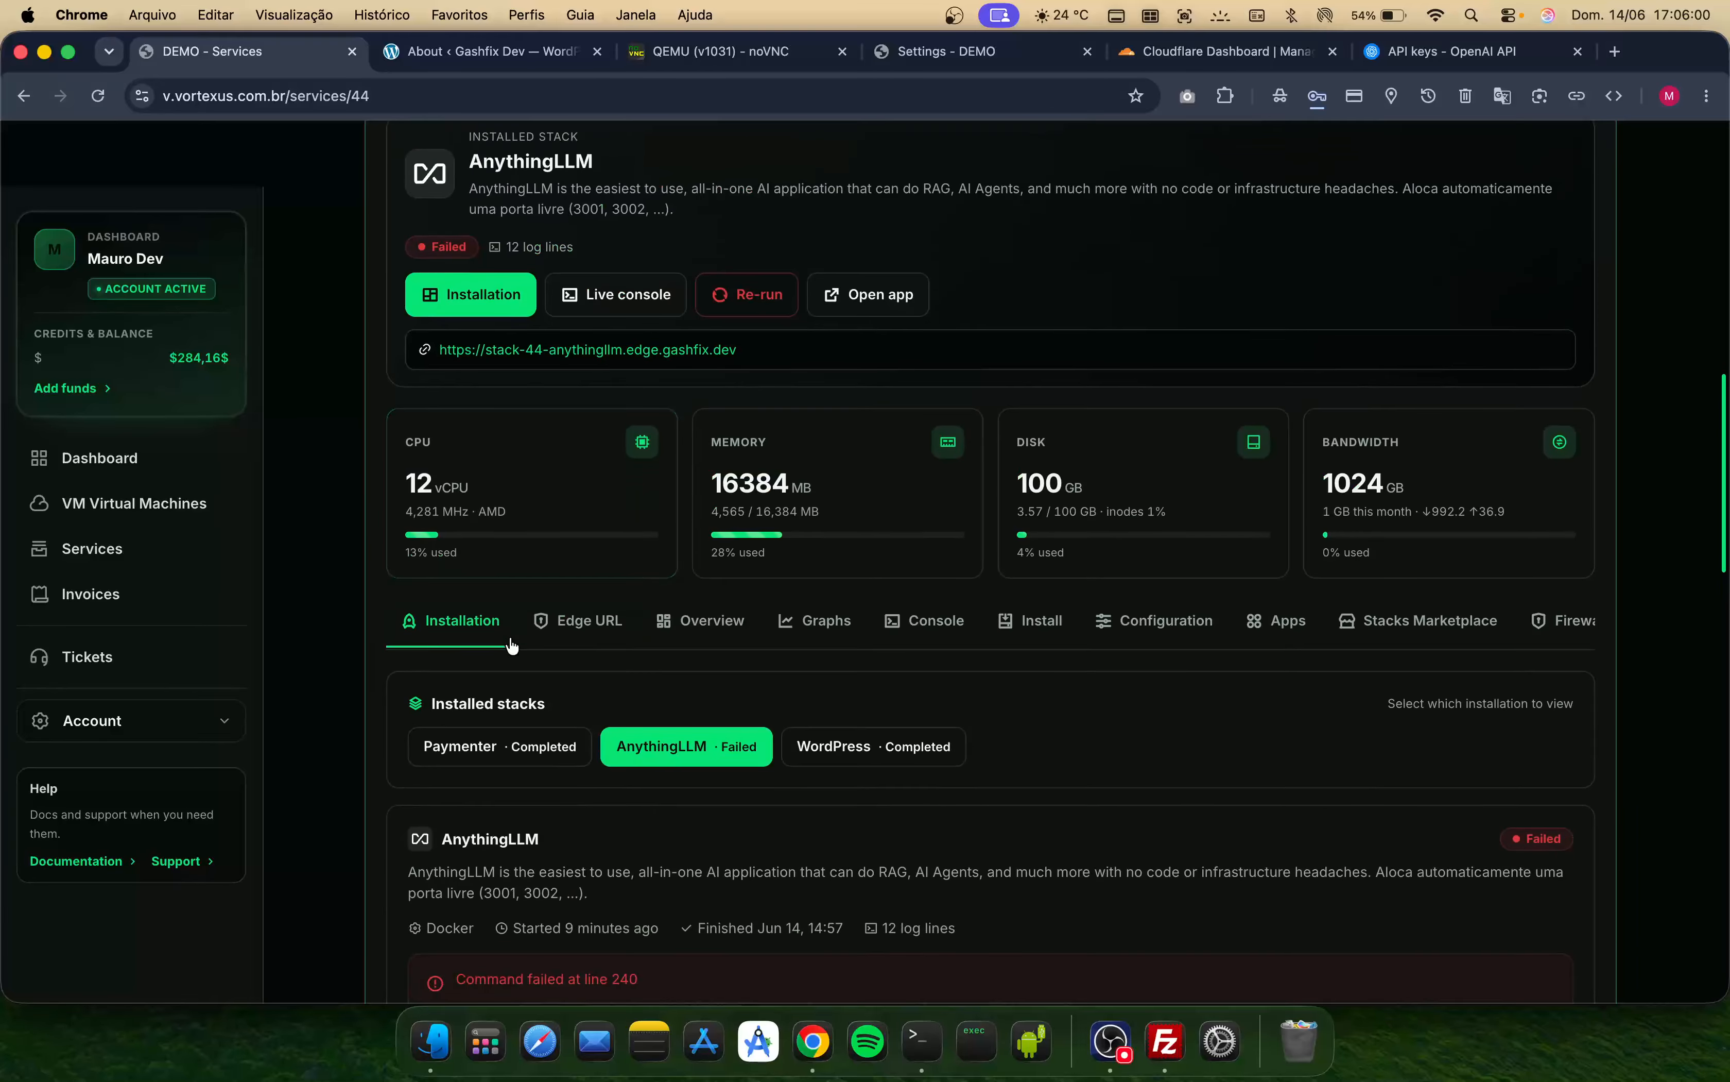
left_click(554, 750)
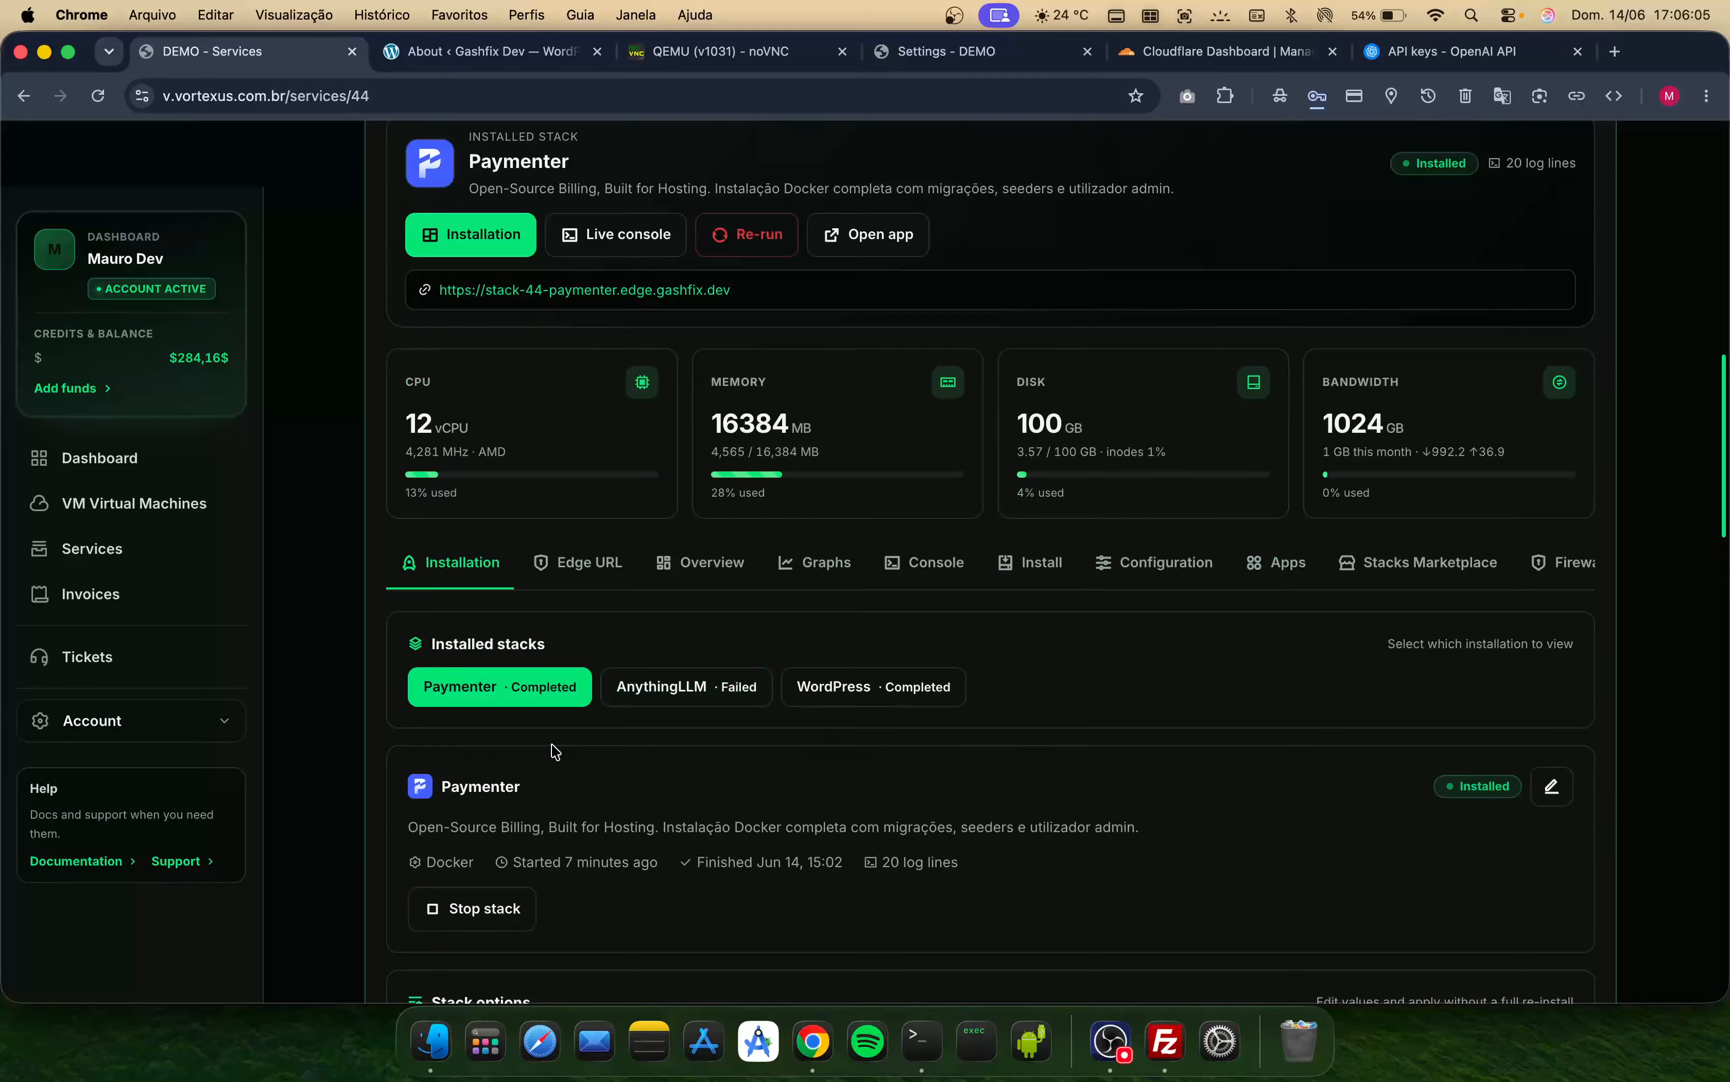
scroll(565, 837, "down", 2)
scroll(1044, 558, "up", 3)
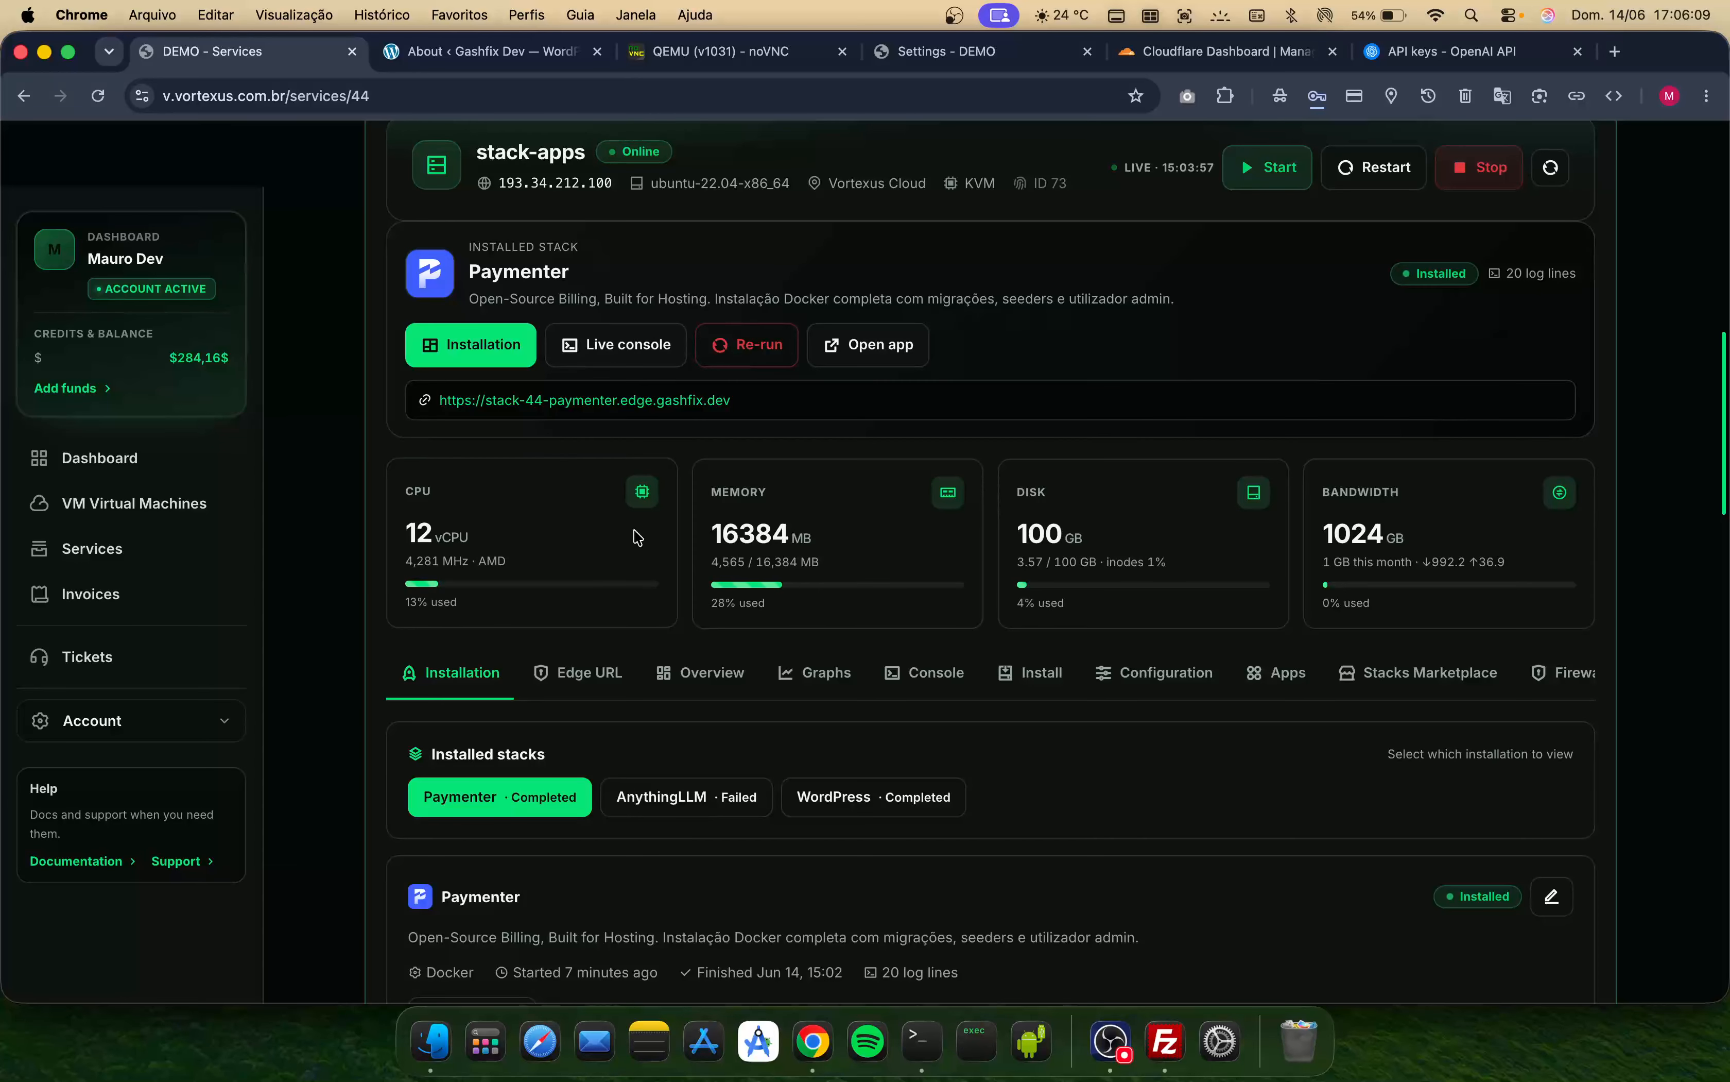
- Open the Paymenter installation logs and read them through to the end
left_click(1066, 668)
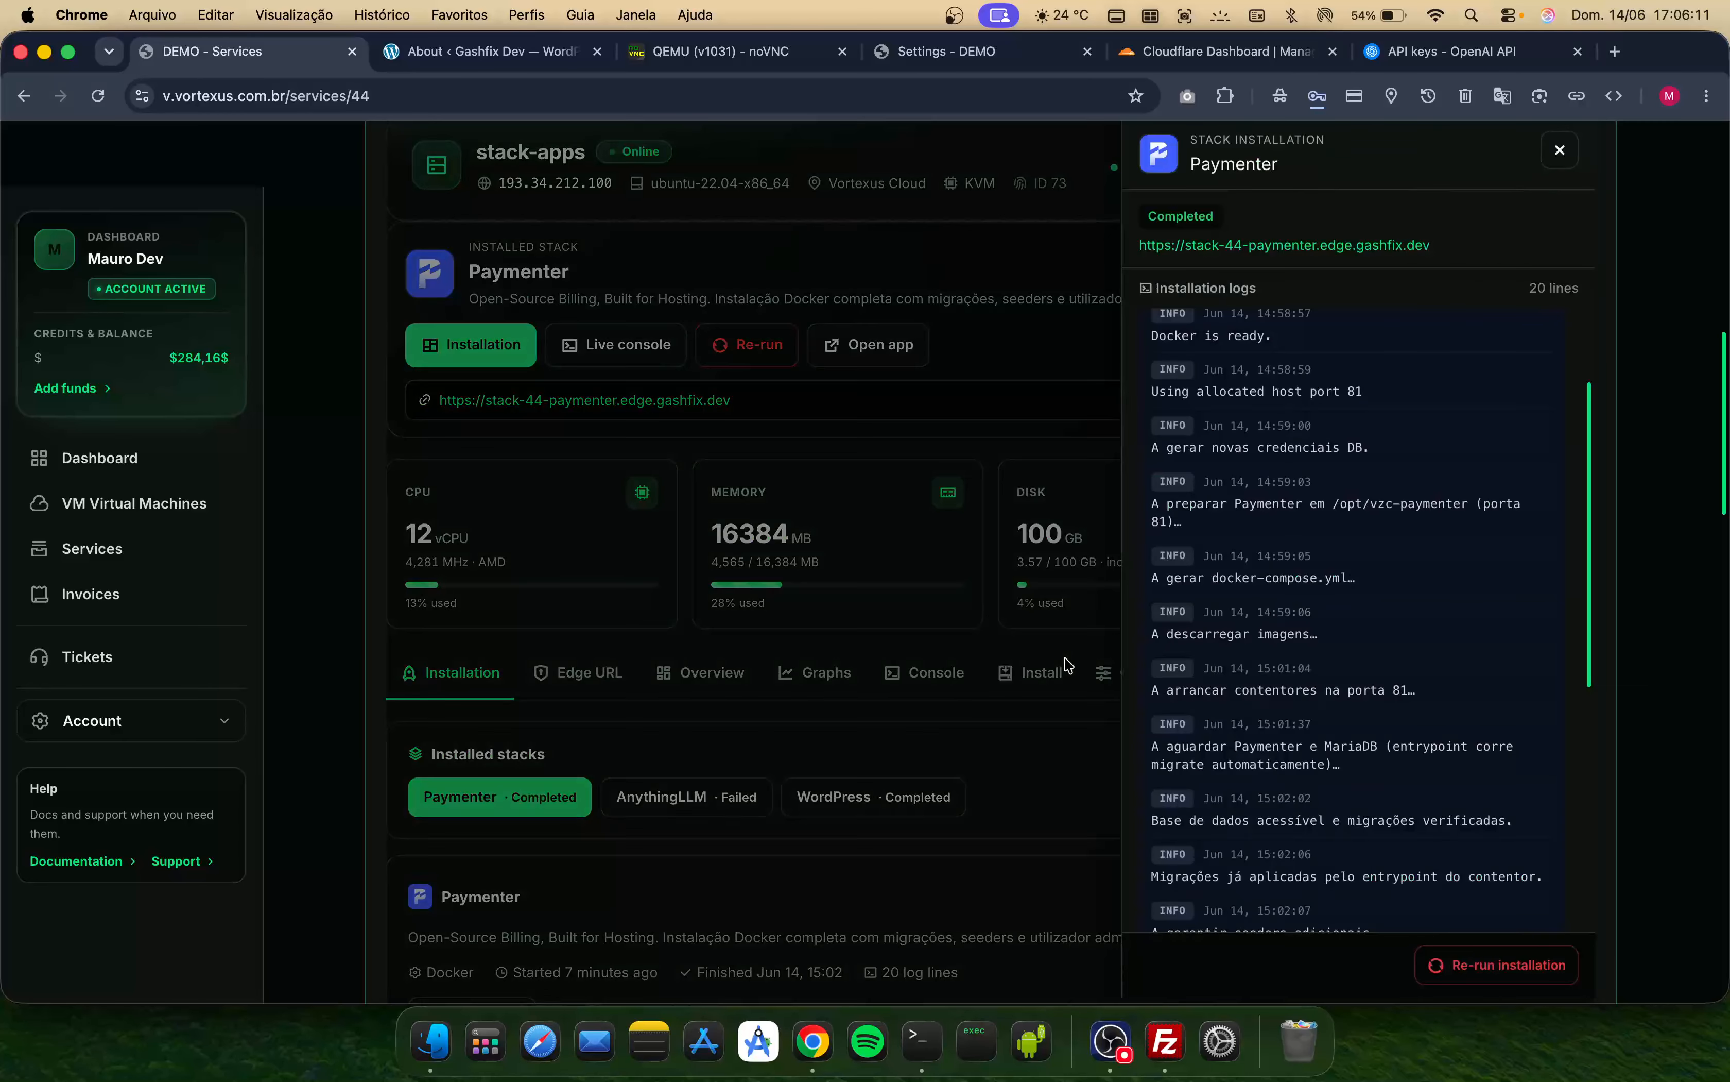
scroll(1445, 585, "down", 5)
scroll(1443, 585, "down", 2)
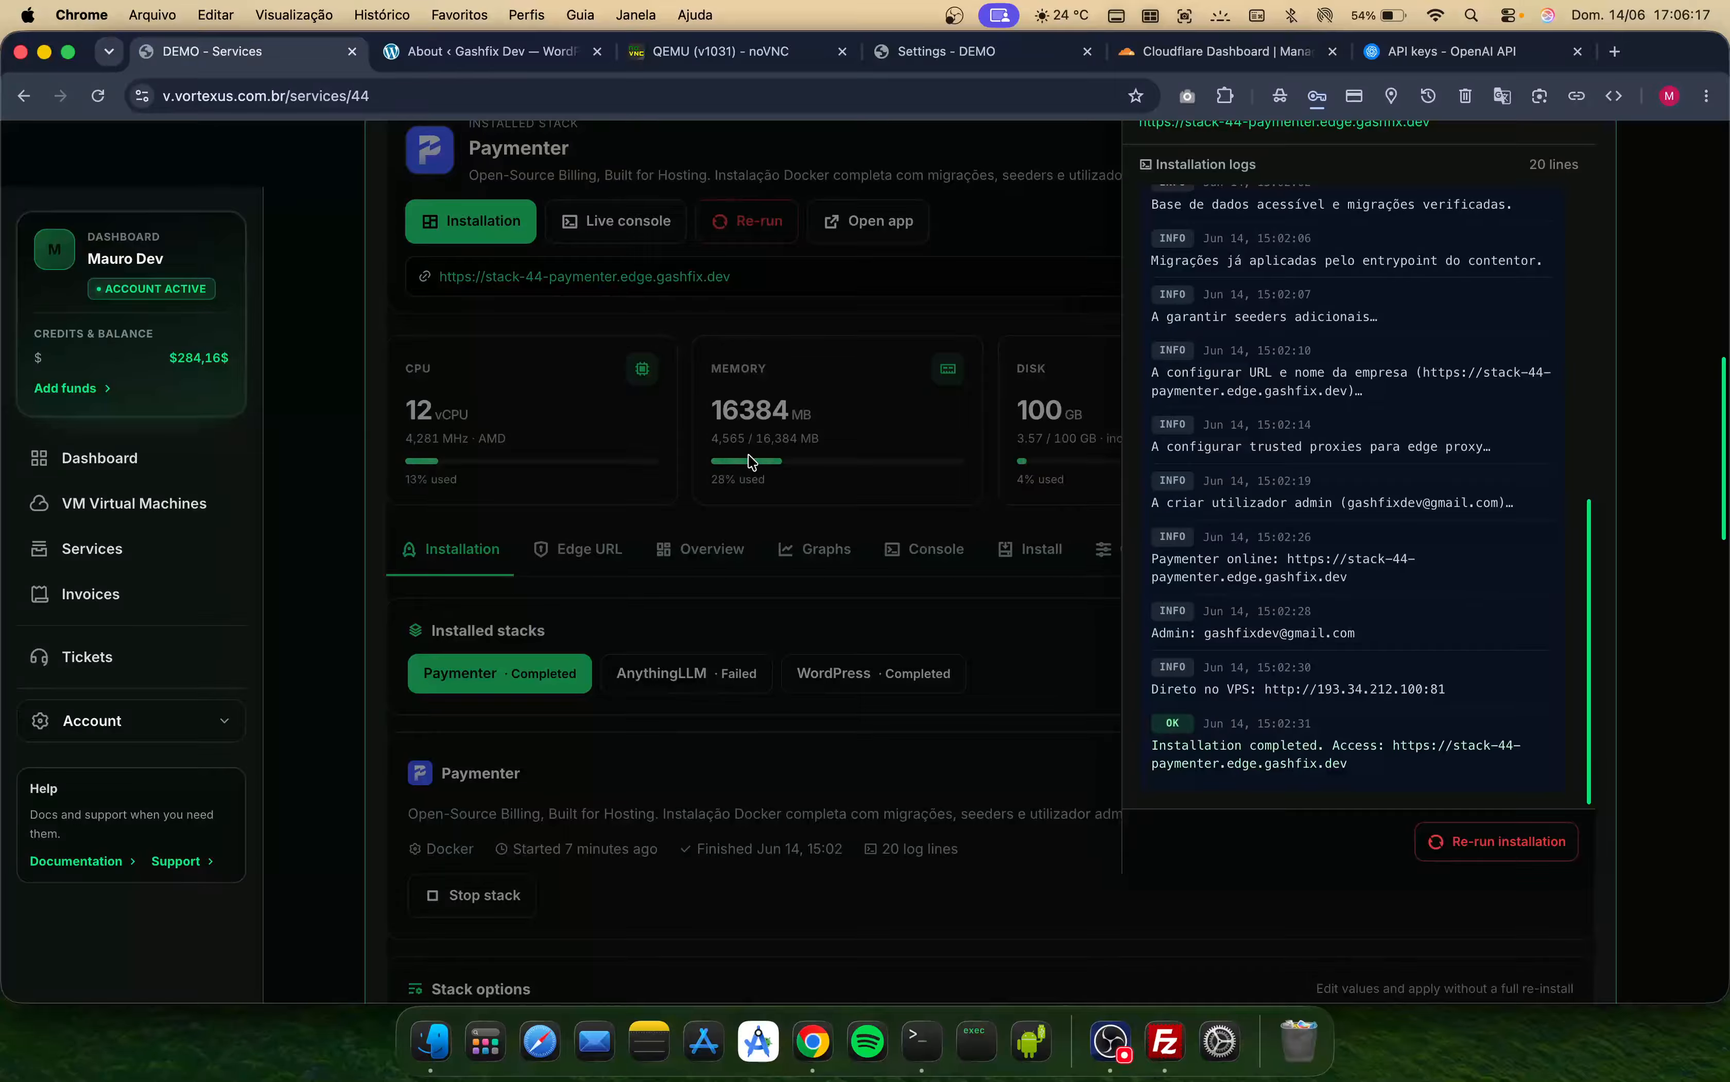
left_click(691, 336)
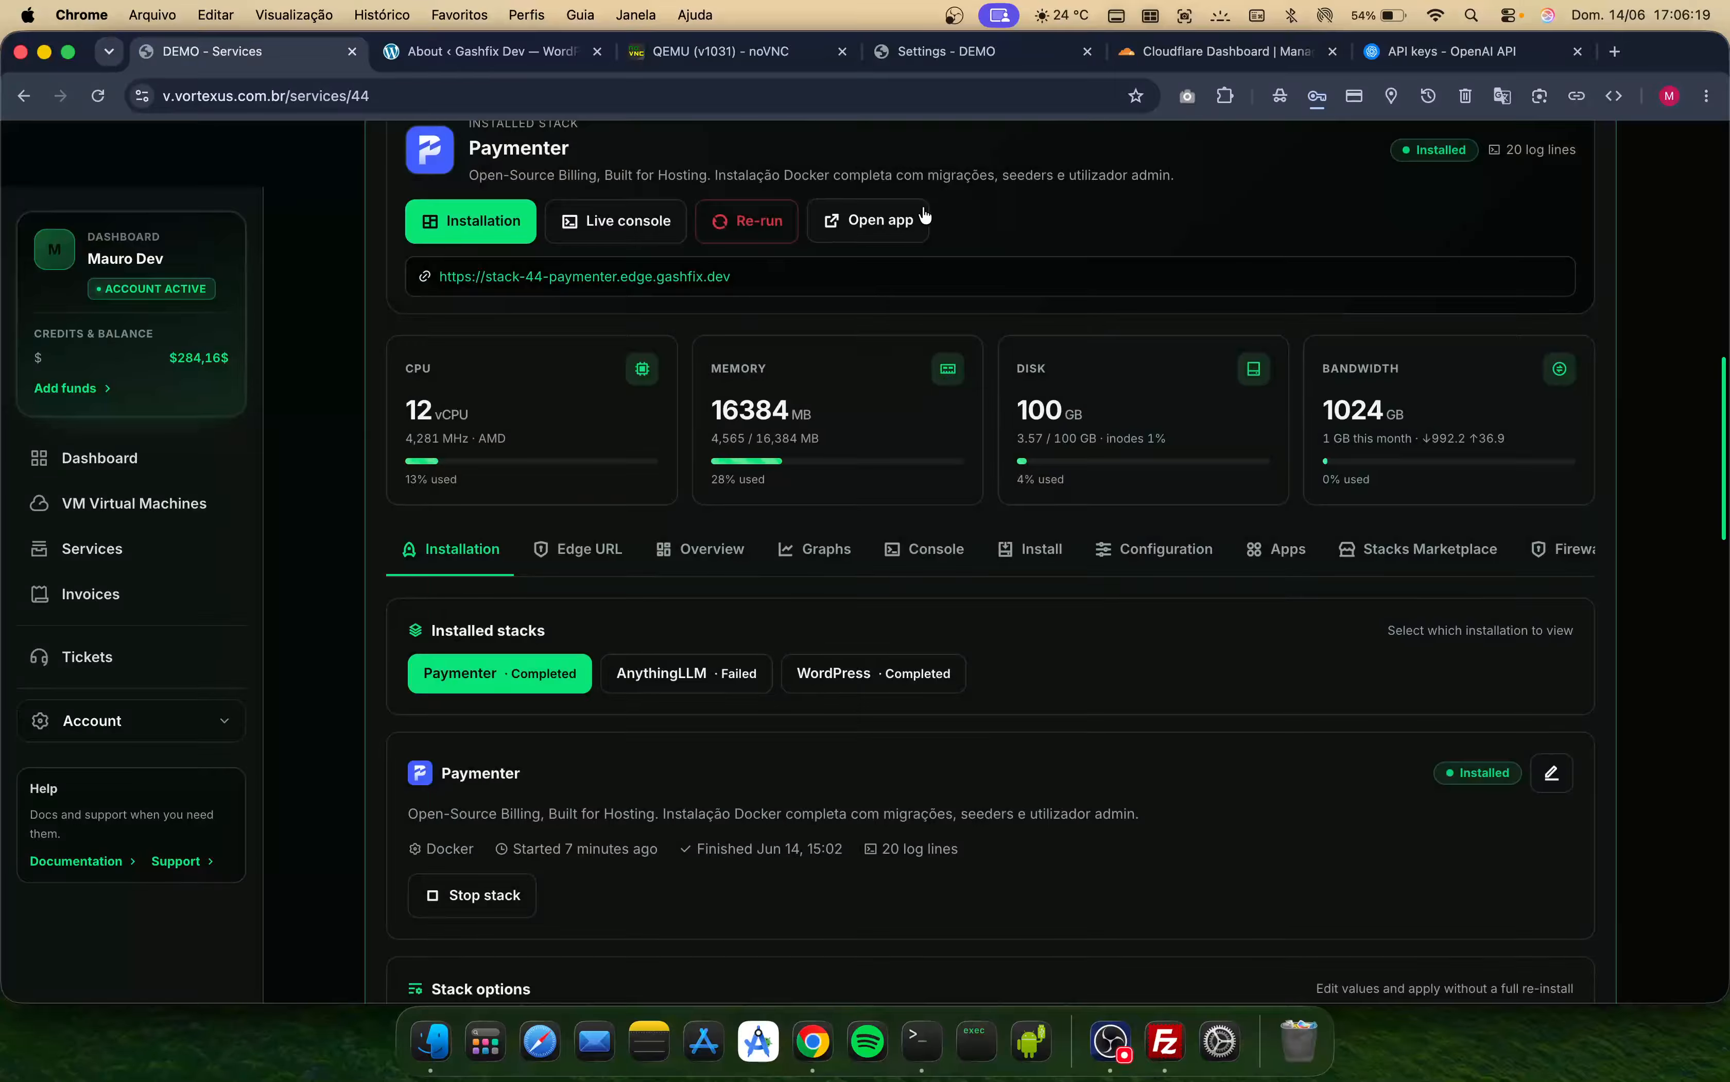
- Open the Paymenter app at its edge URL and go to its sign-in page
left_click(846, 219)
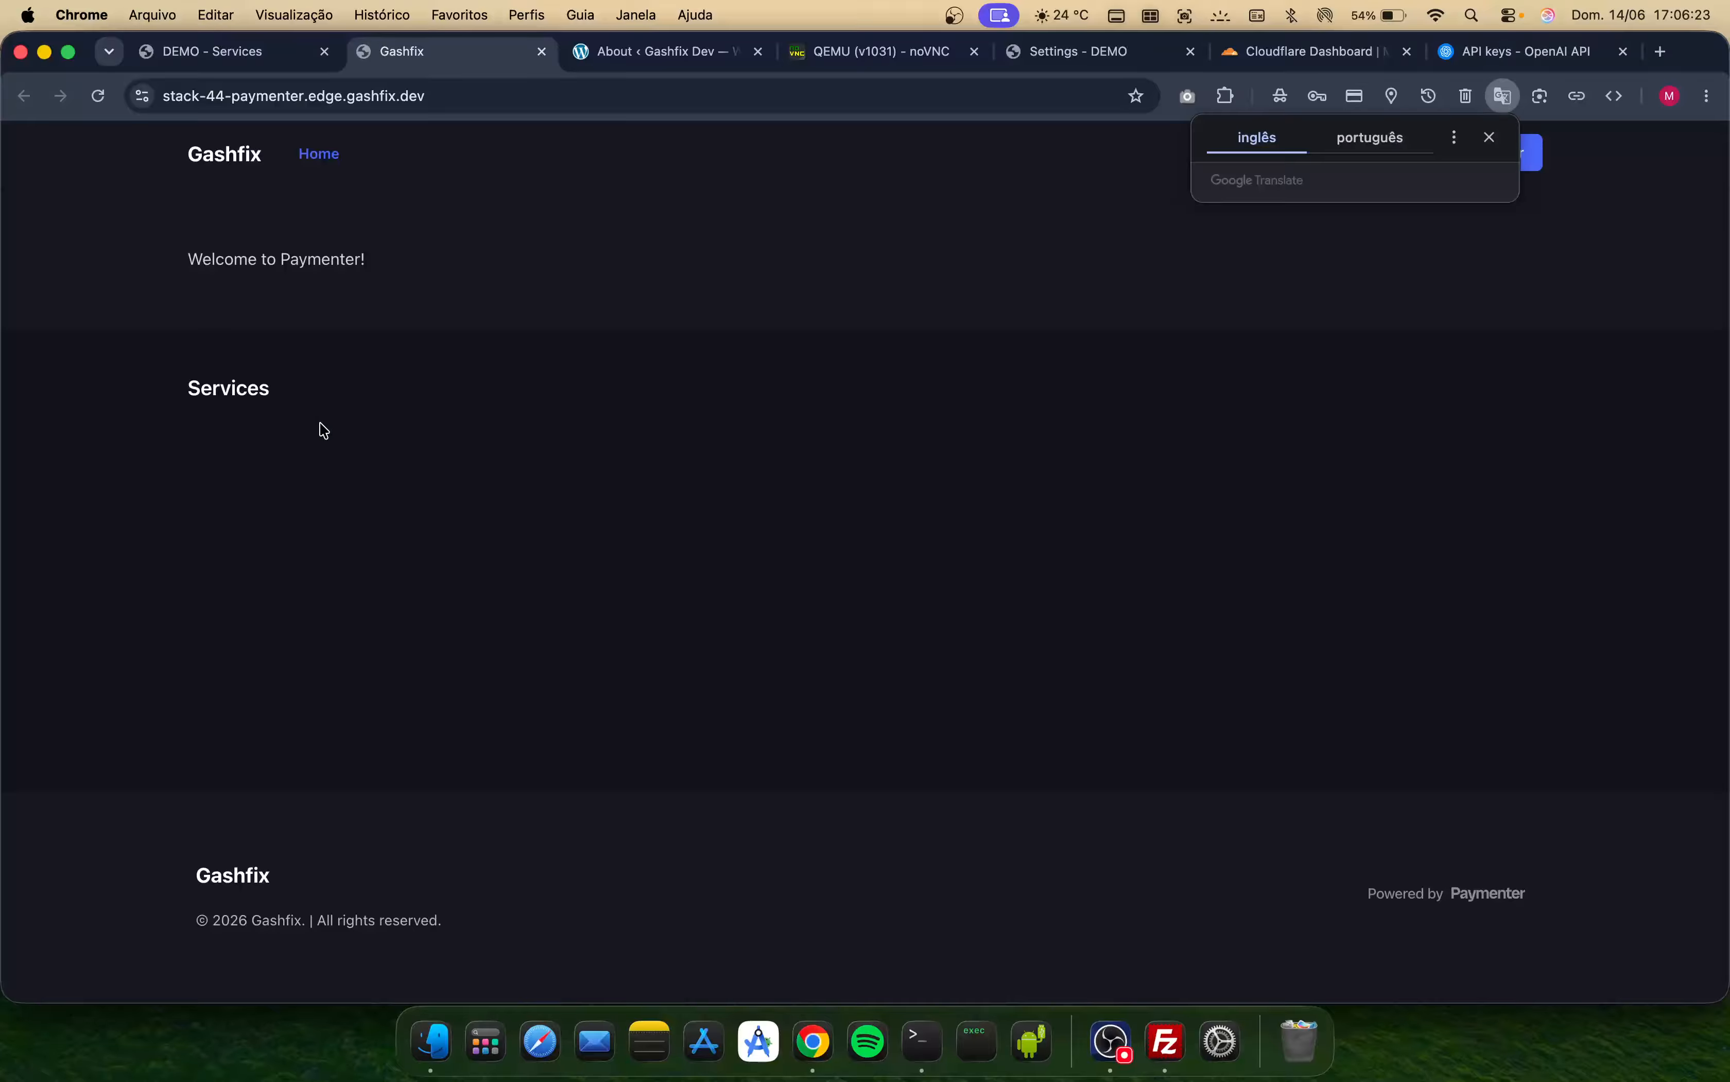
left_click(320, 423)
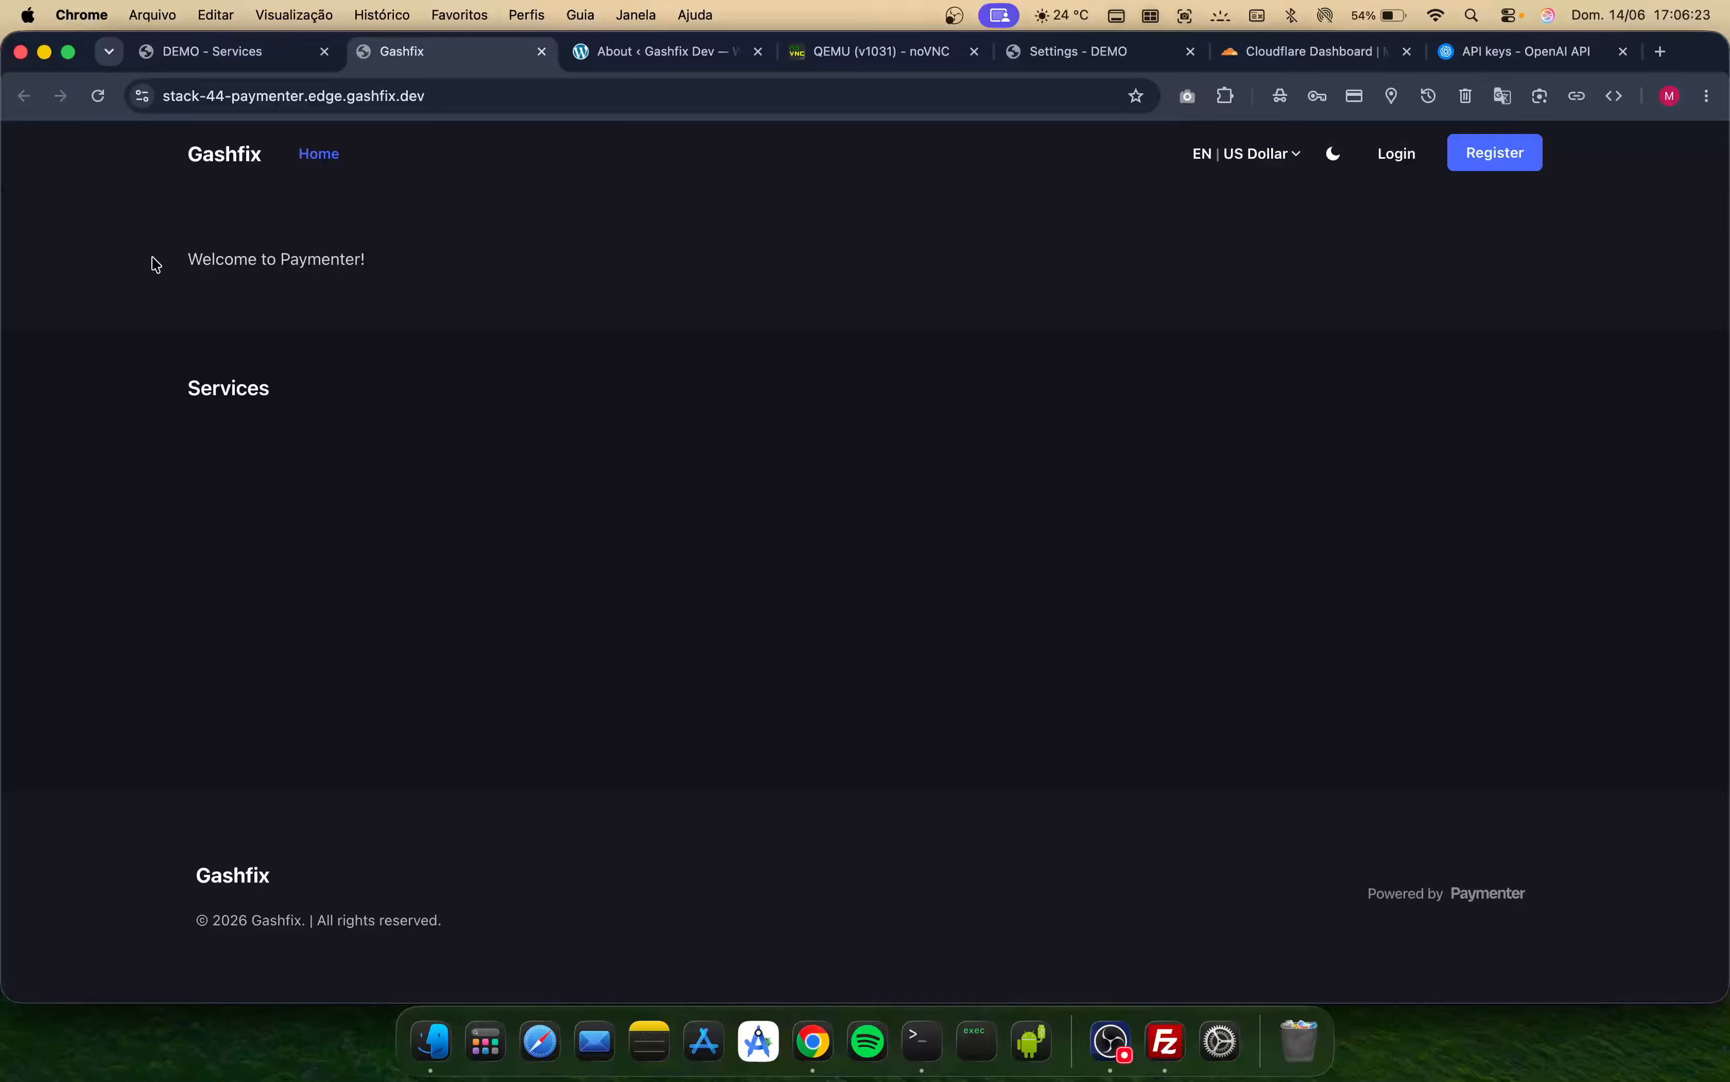
left_click(1411, 169)
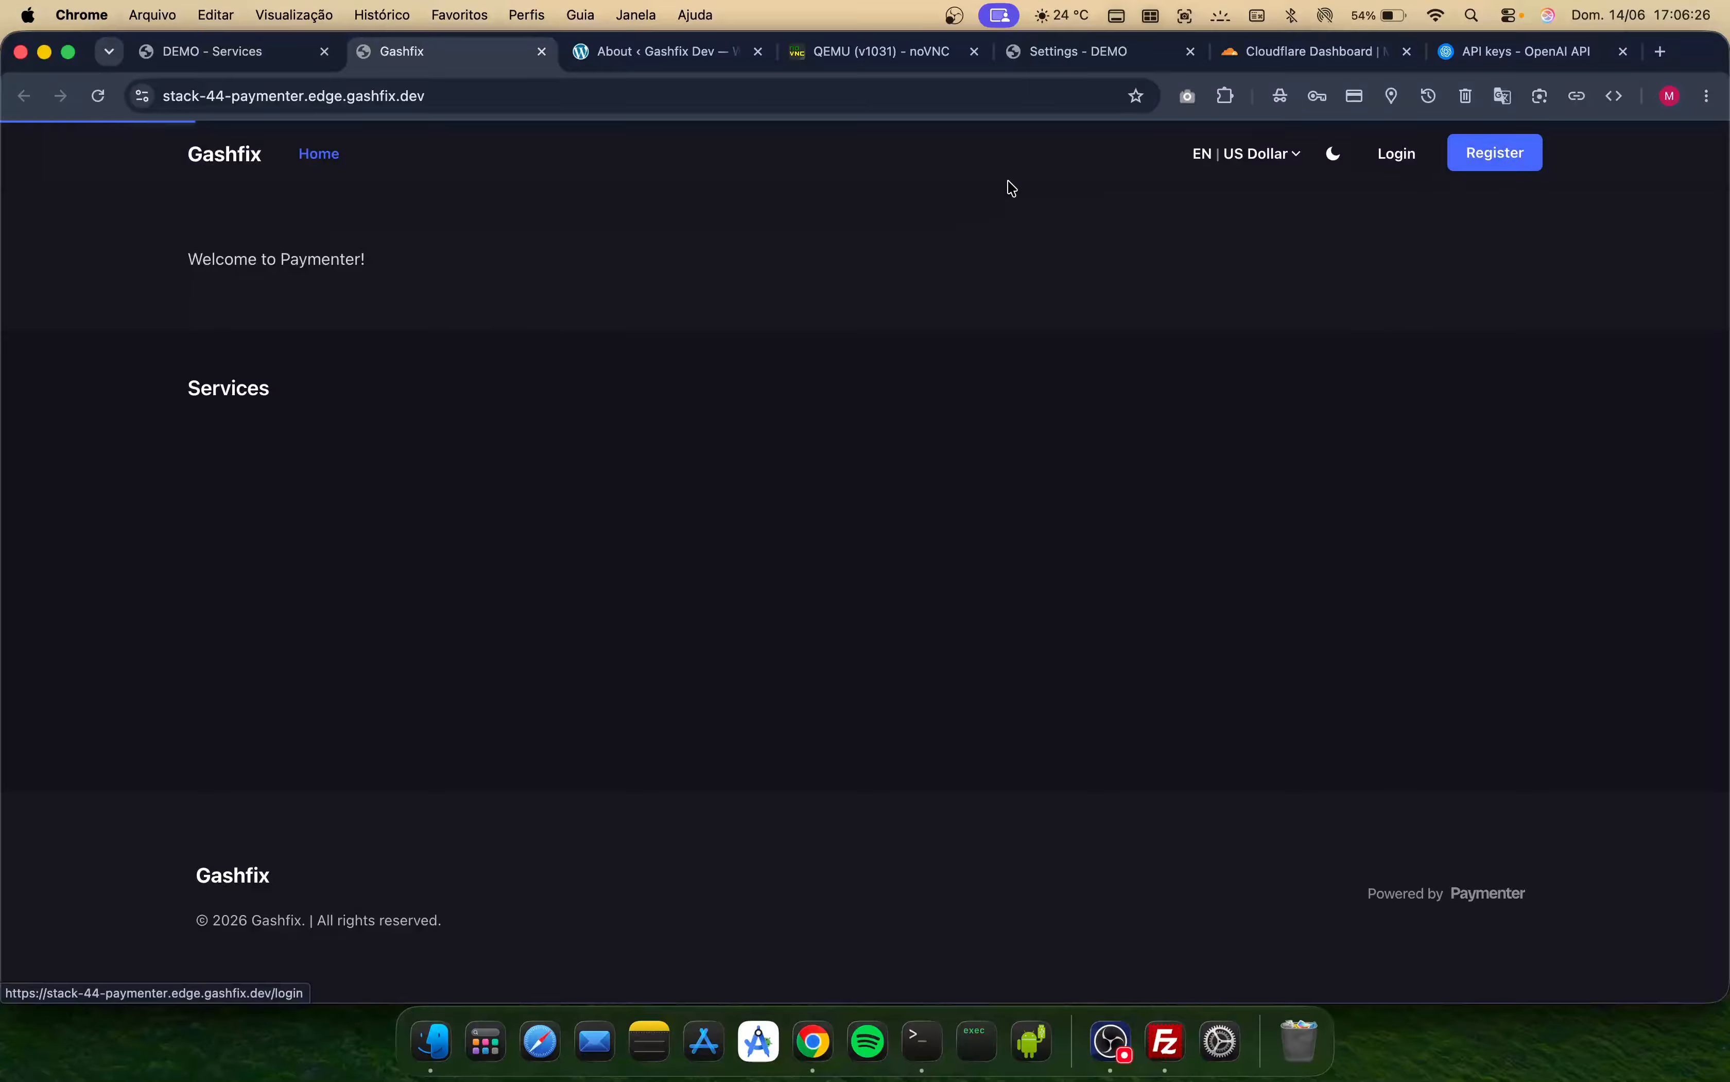
- Sign in to Paymenter with the admin email and admin password copied from the stack's access details
left_click(254, 60)
scroll(658, 754, "down", 10)
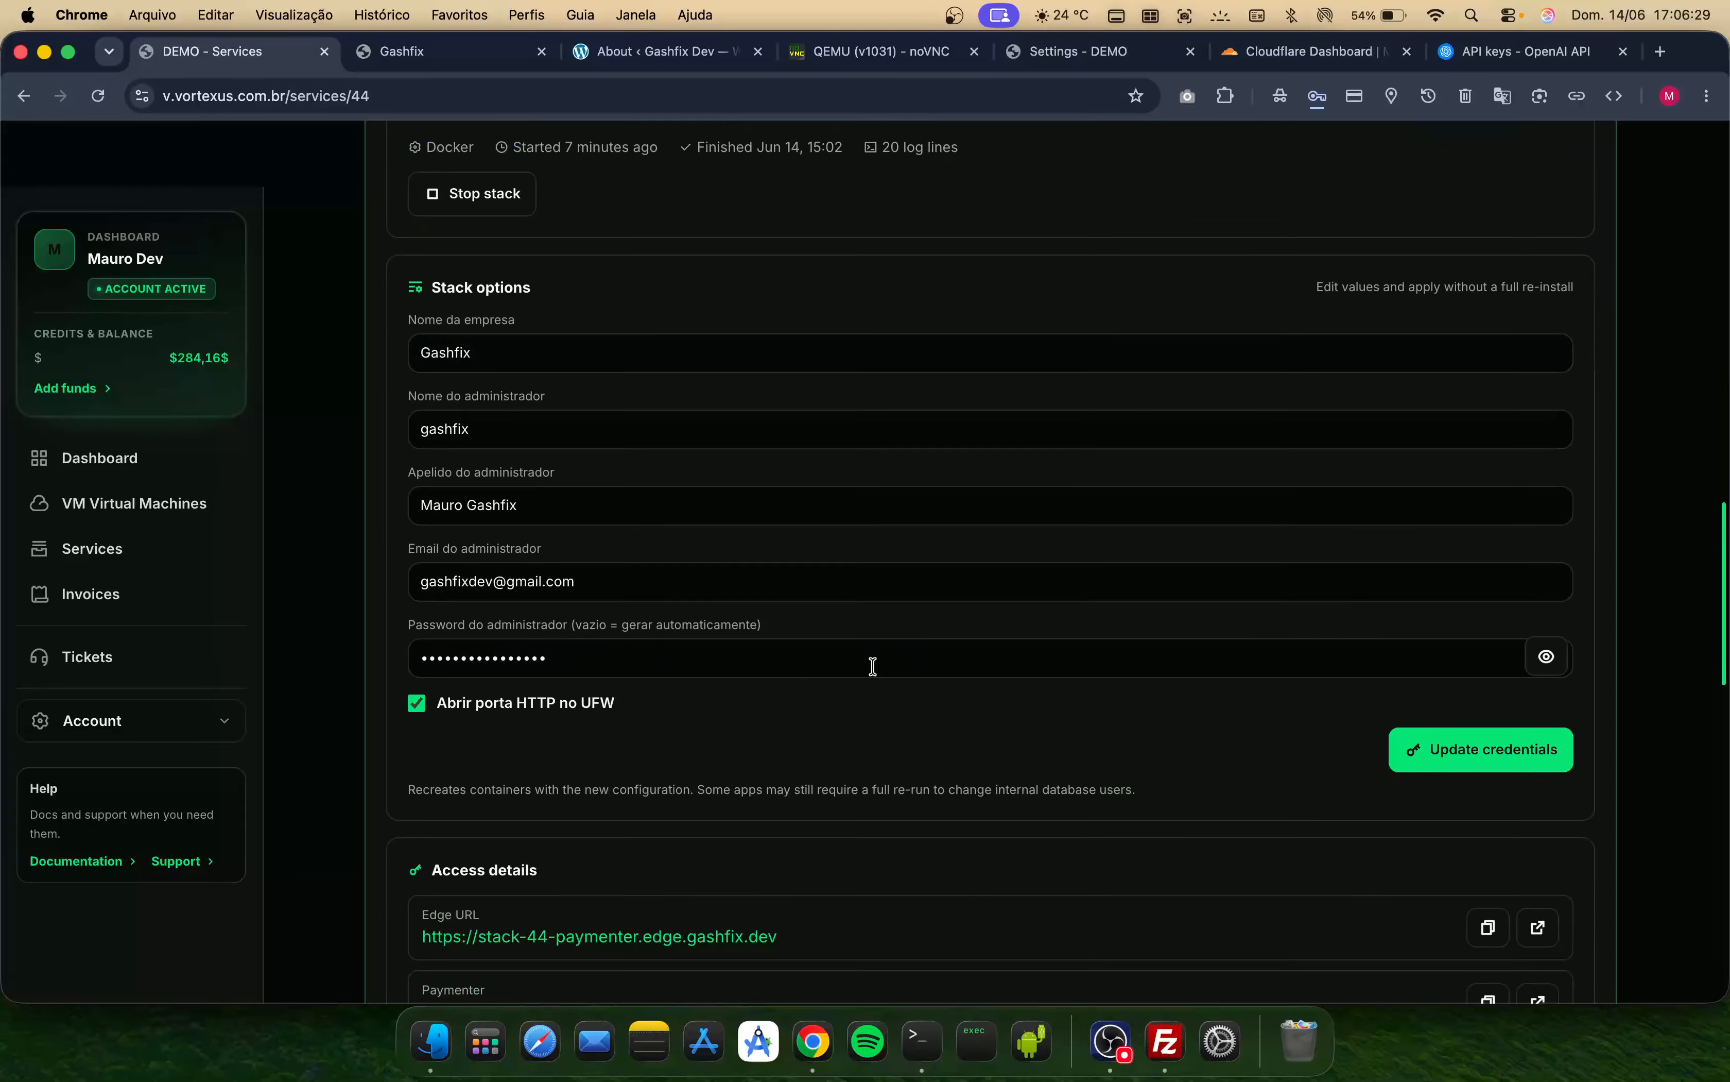
scroll(871, 669, "down", 10)
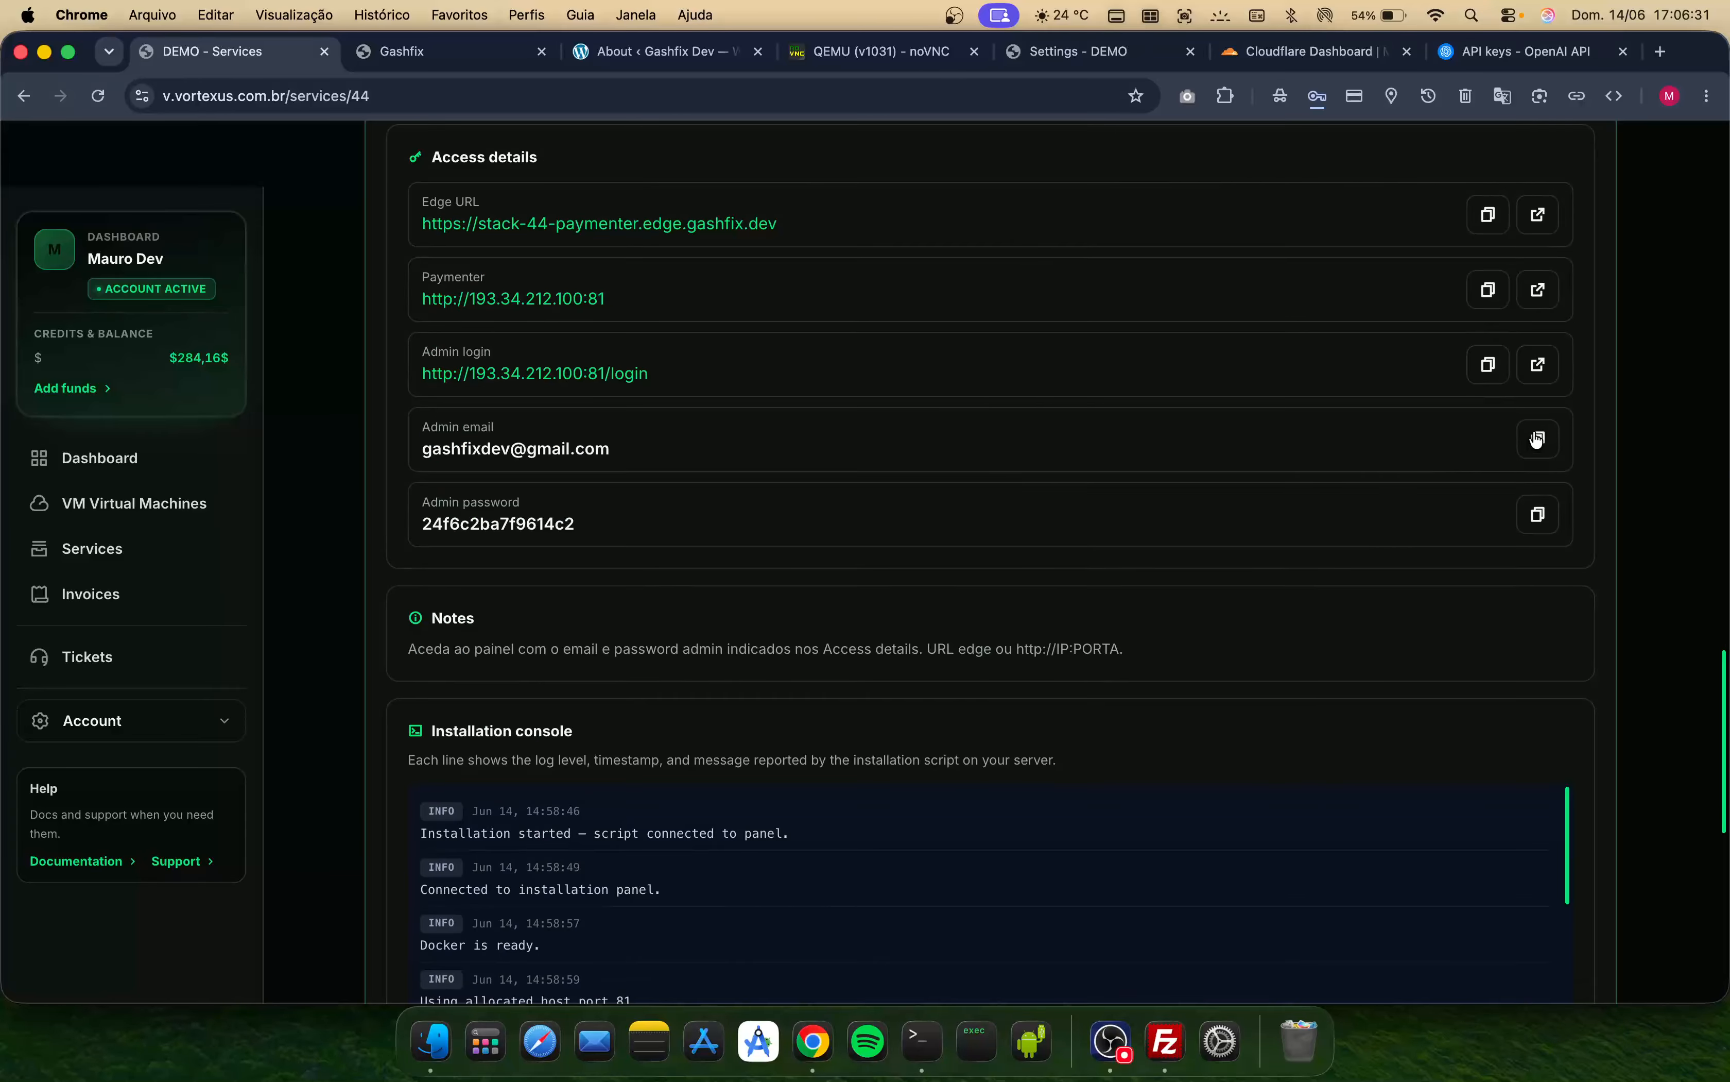
left_click(417, 54)
left_click(732, 445)
key("super+v")
left_click(256, 63)
left_click(1538, 515)
left_click(422, 52)
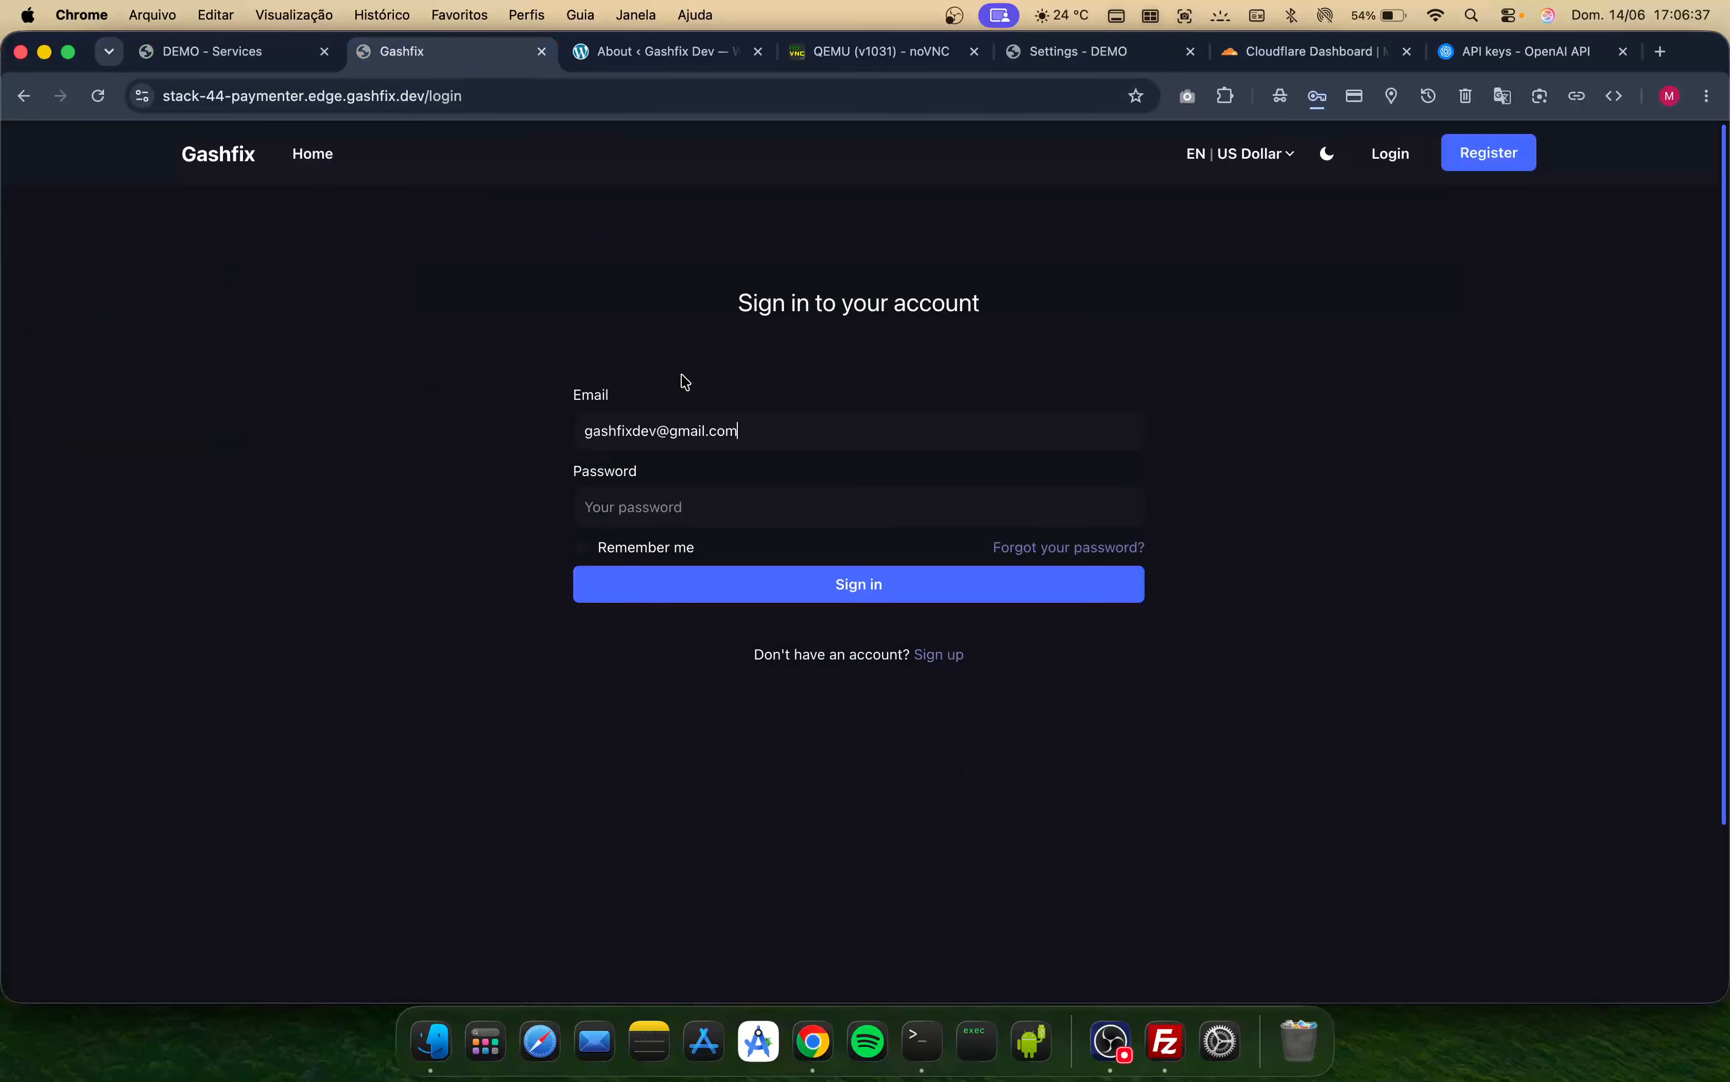
left_click(695, 498)
key("super+v")
left_click(669, 594)
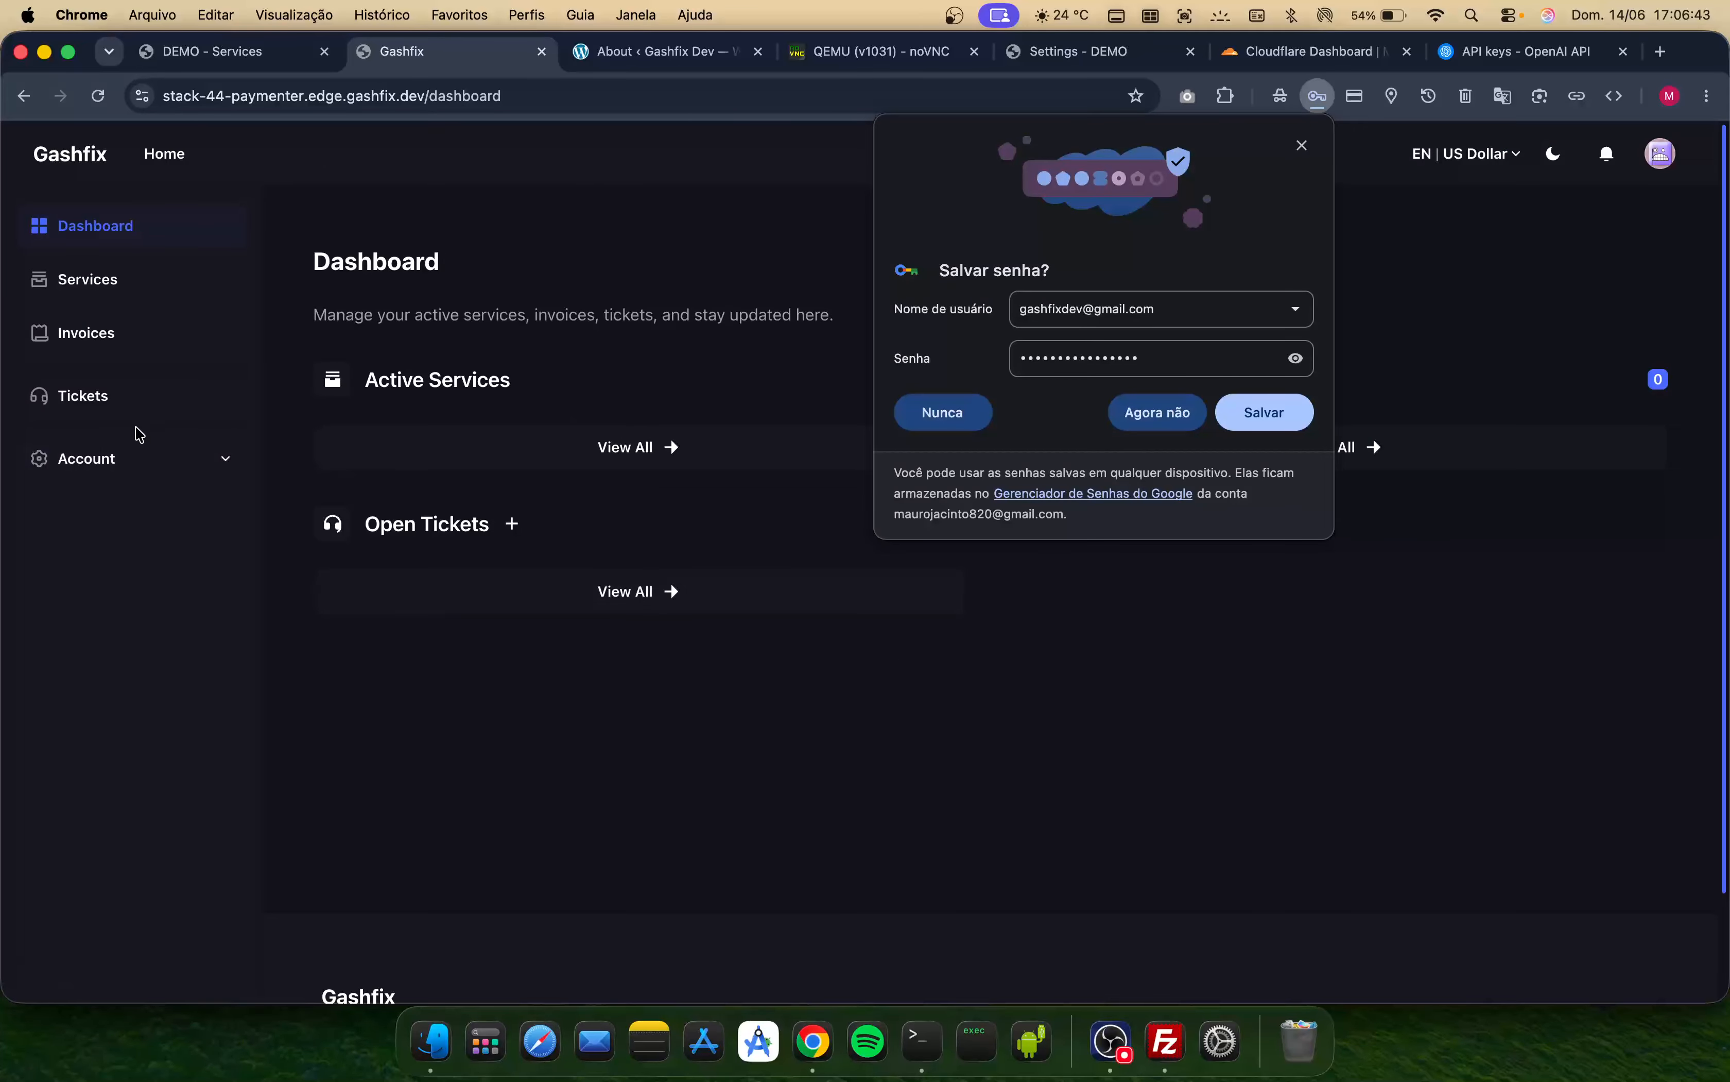
- Open the Paymenter admin dashboard from the account menu, declining to save the password
left_click(135, 462)
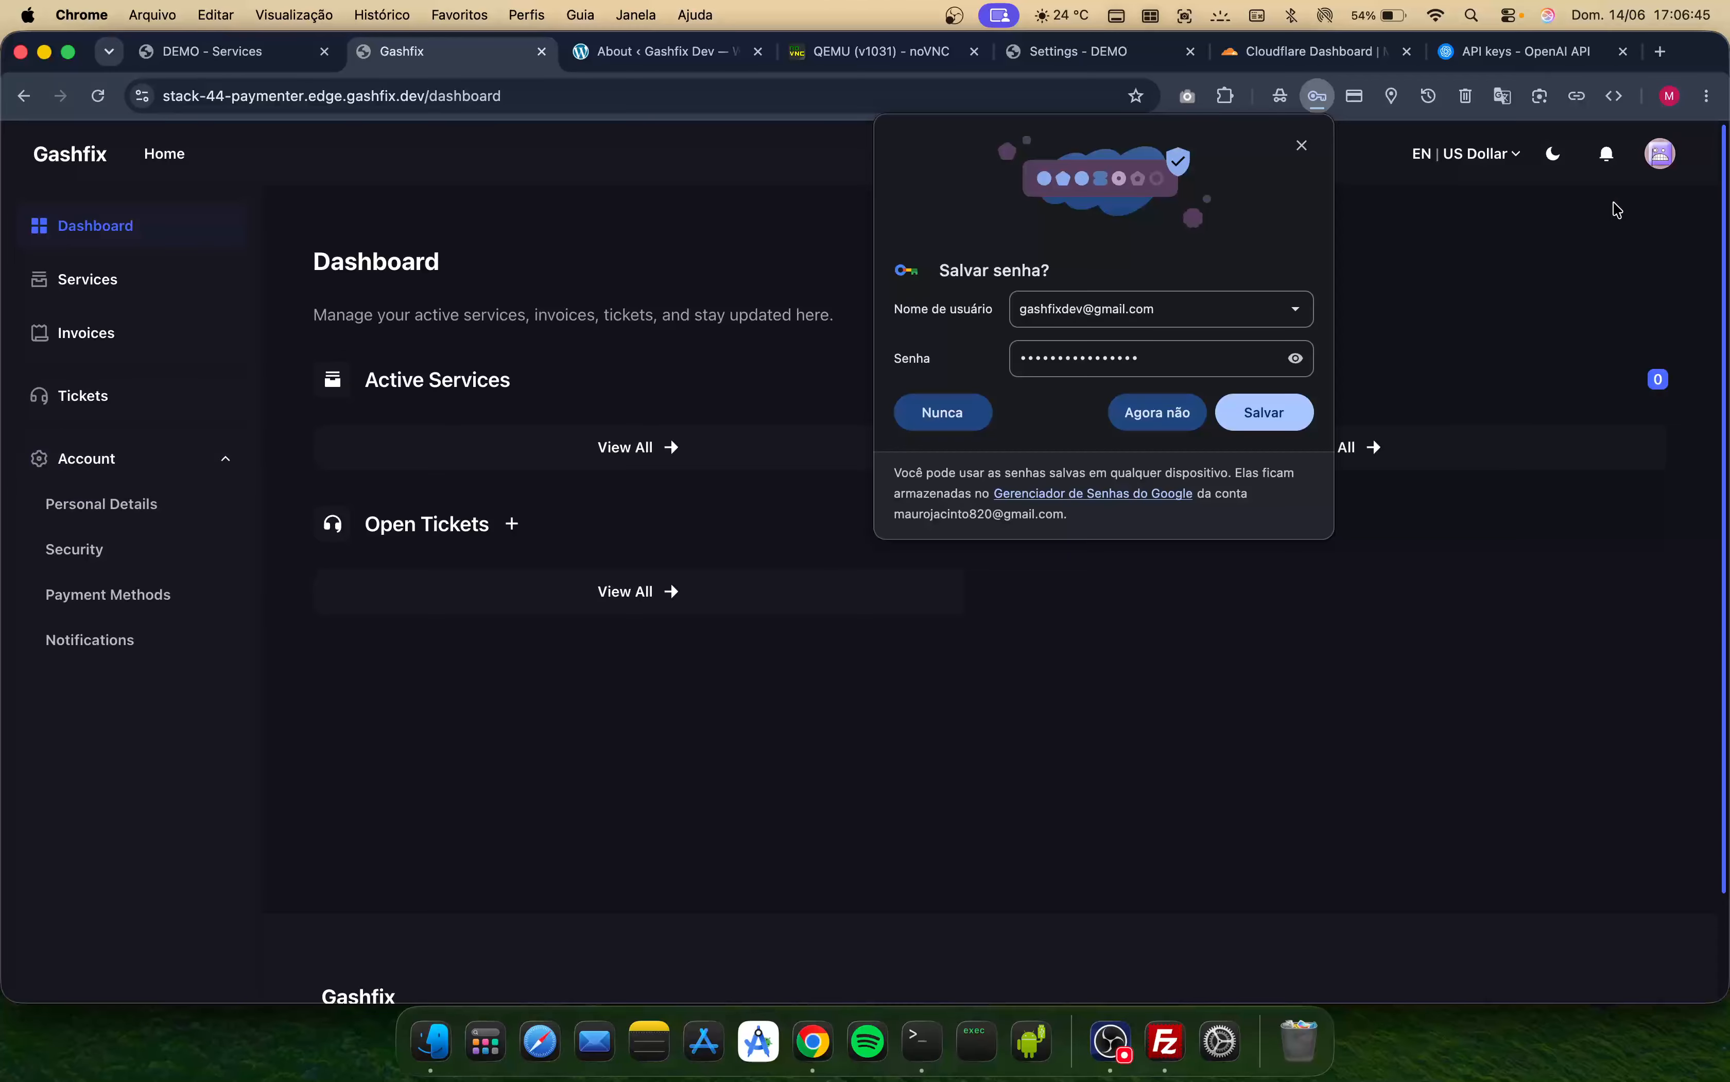
left_click(1662, 159)
left_click(1559, 405)
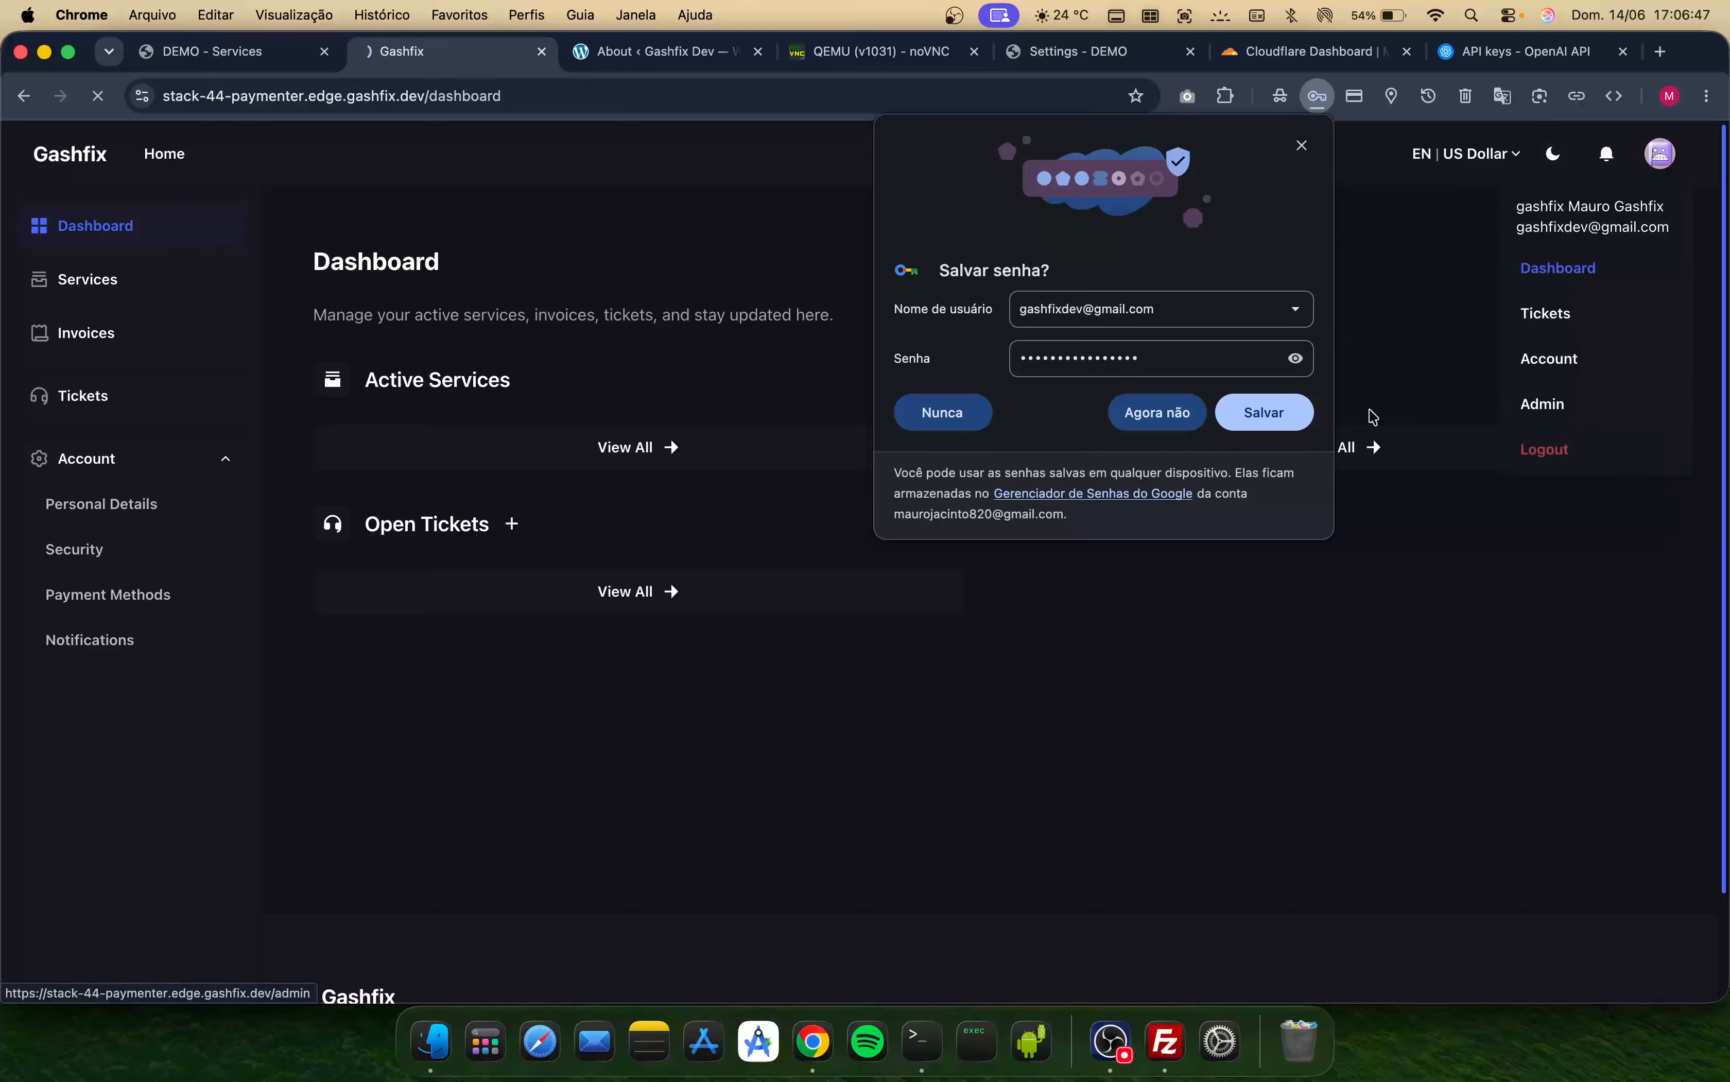
left_click(1156, 422)
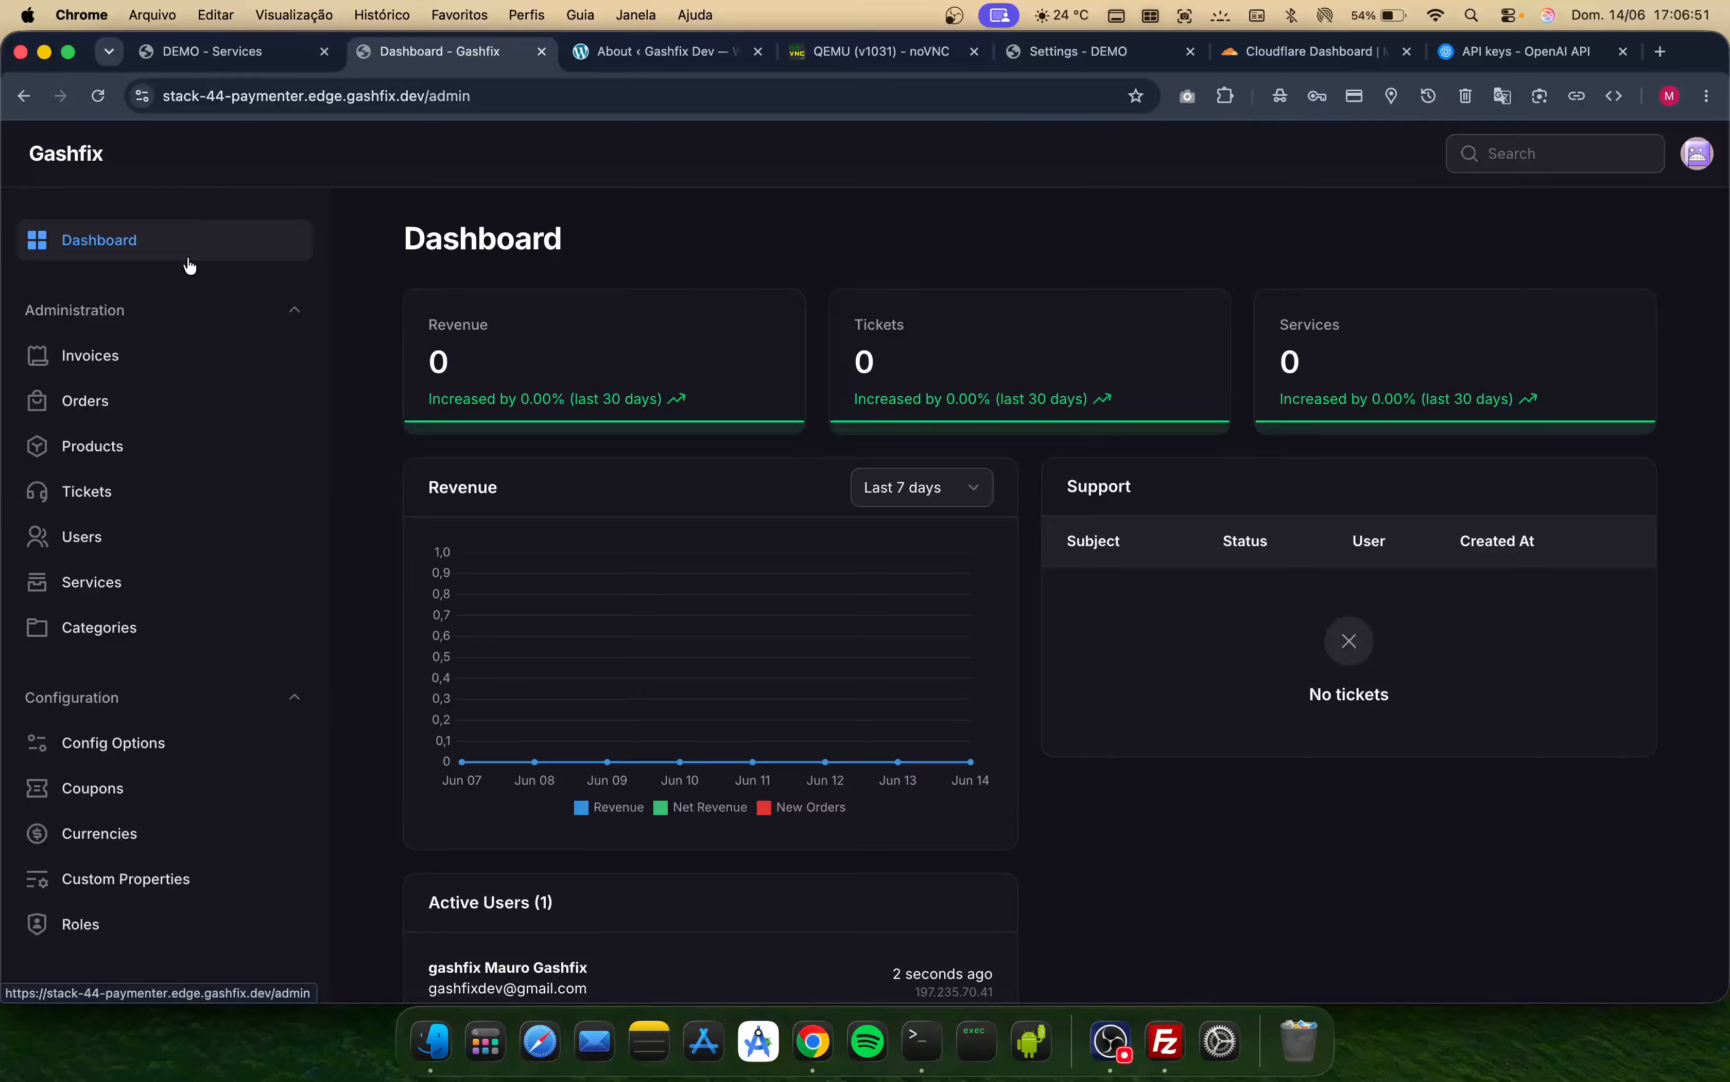
left_click(64, 160)
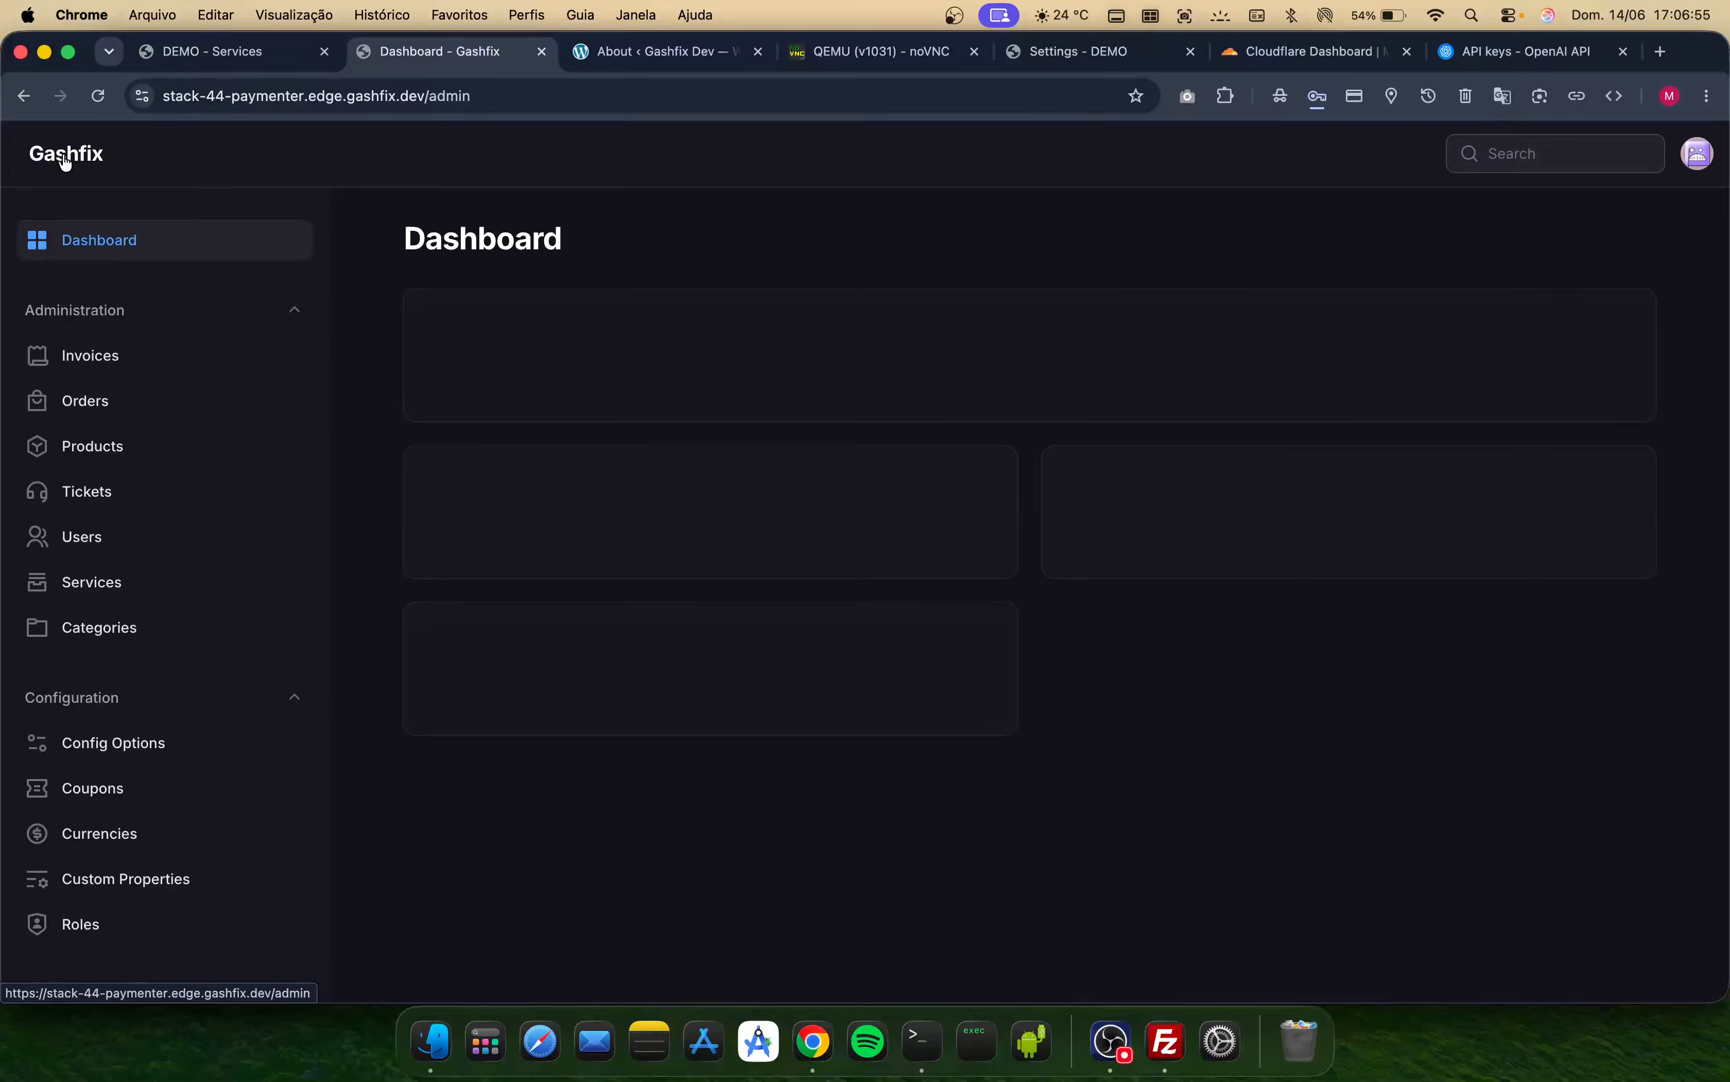
- Return to the DEMO services page and open the server's Edge URL section from the Paymenter edge link
left_click(236, 56)
scroll(490, 572, "up", 10)
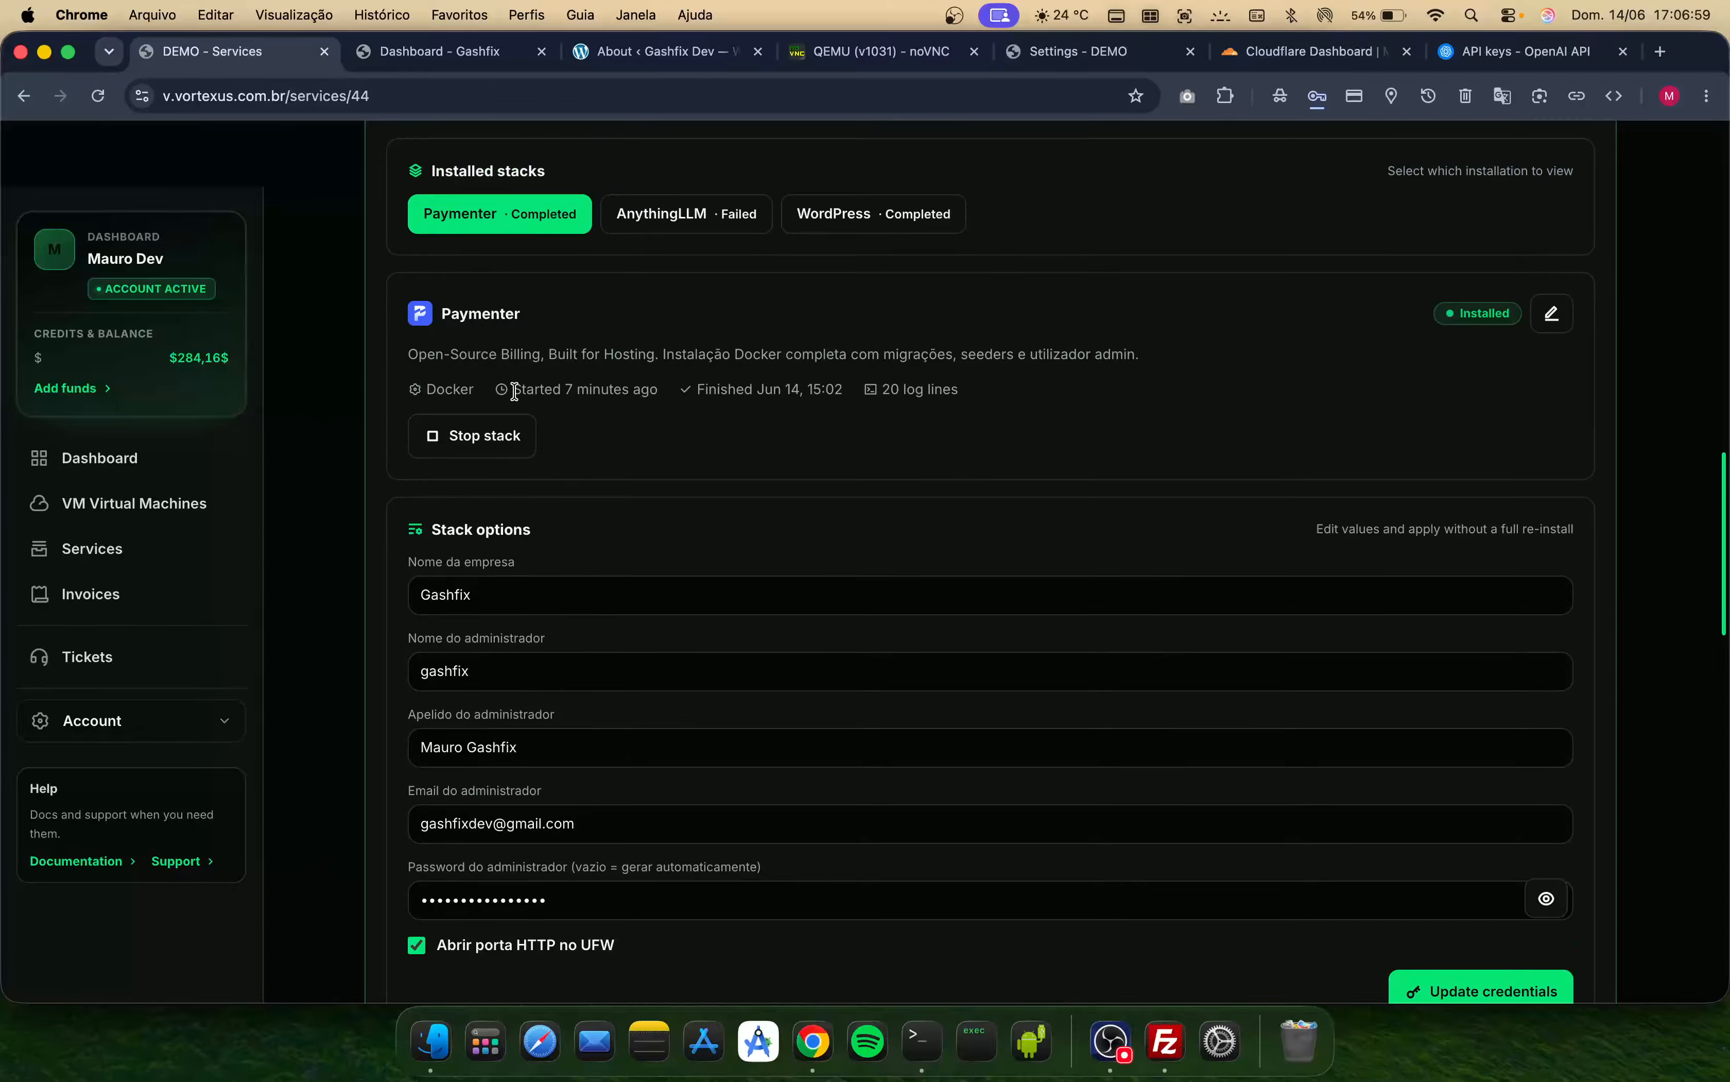
left_click_drag(514, 390, 679, 398)
left_click(626, 415)
scroll(626, 415, "up", 1)
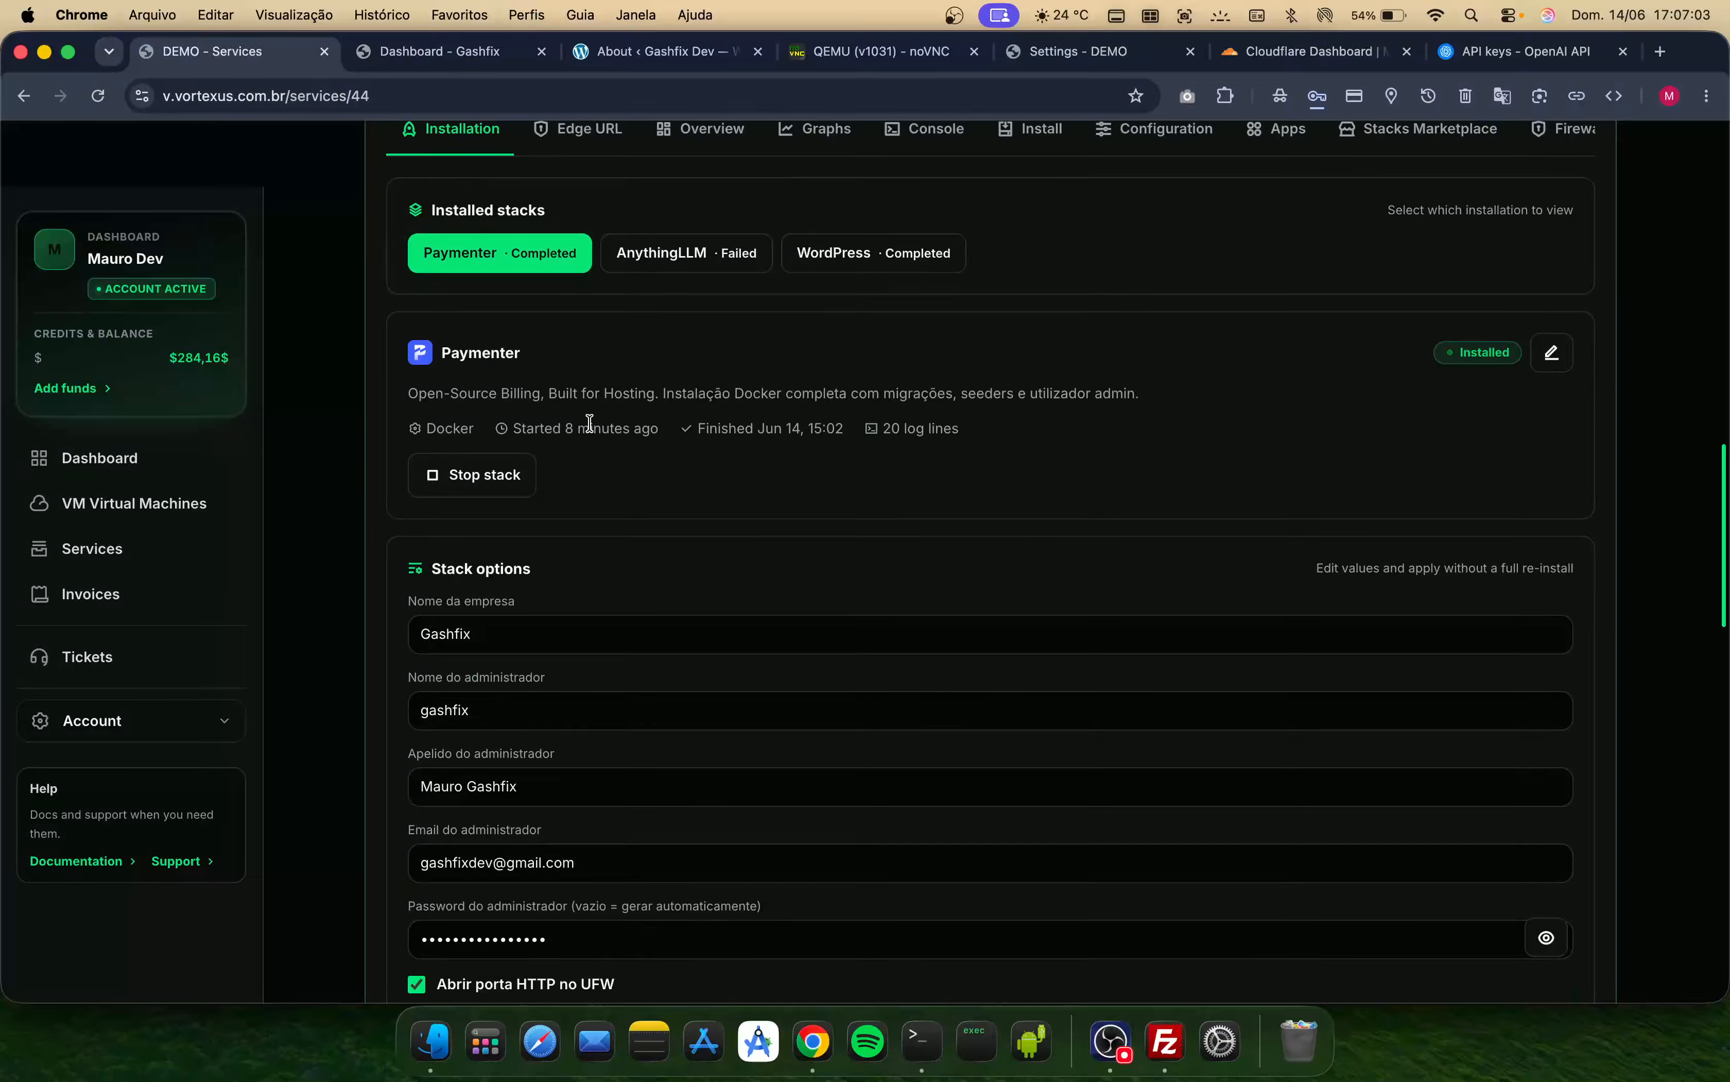
scroll(589, 422, "up", 2)
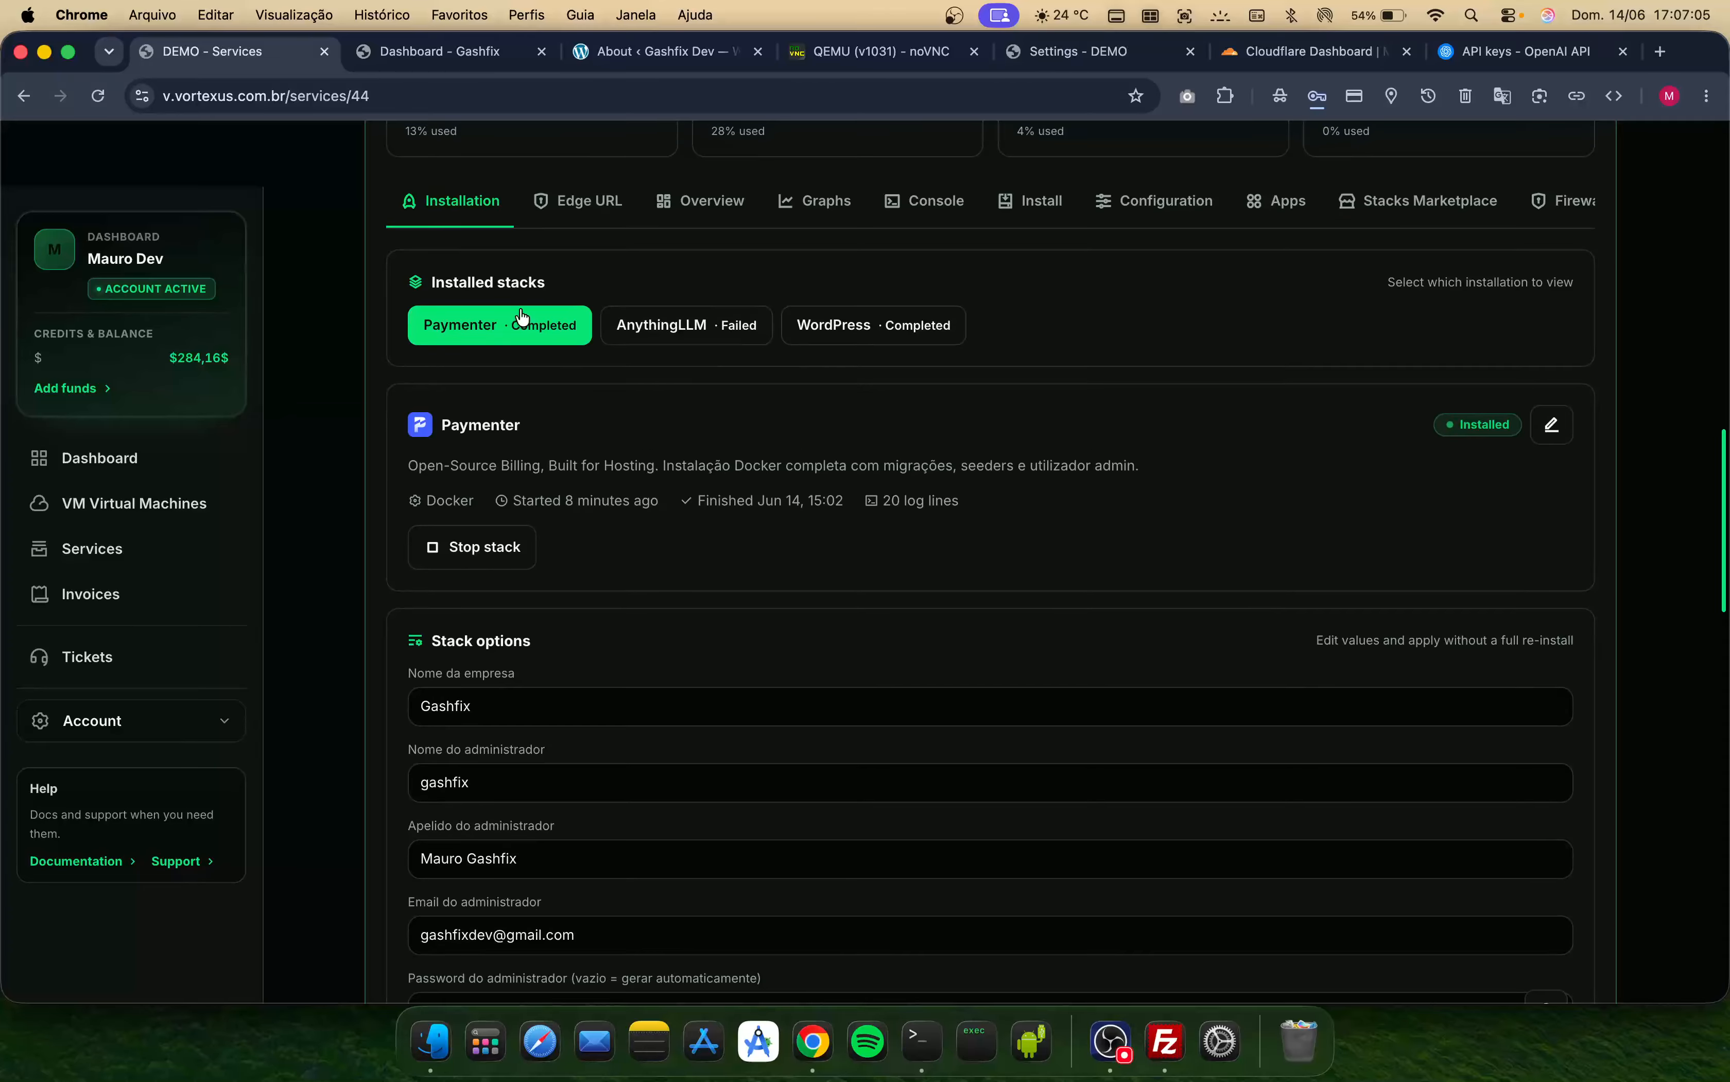
scroll(606, 529, "up", 5)
scroll(608, 529, "up", 8)
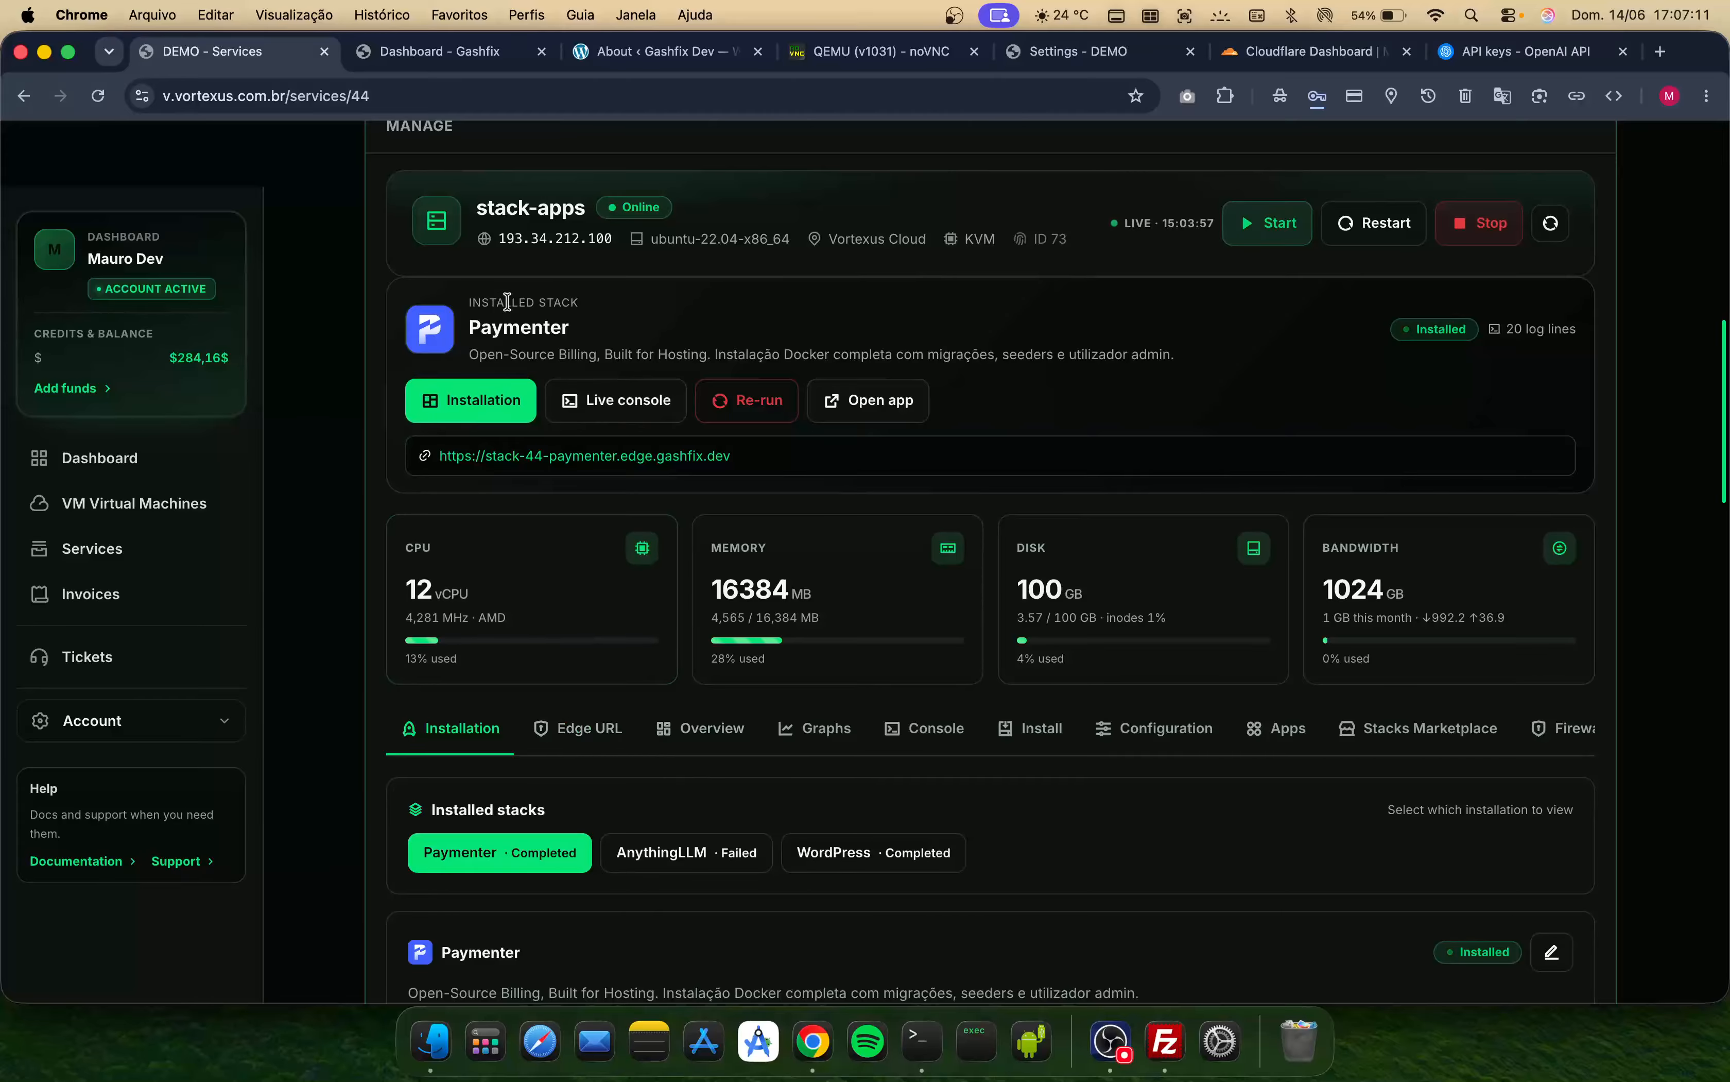
left_click(558, 462)
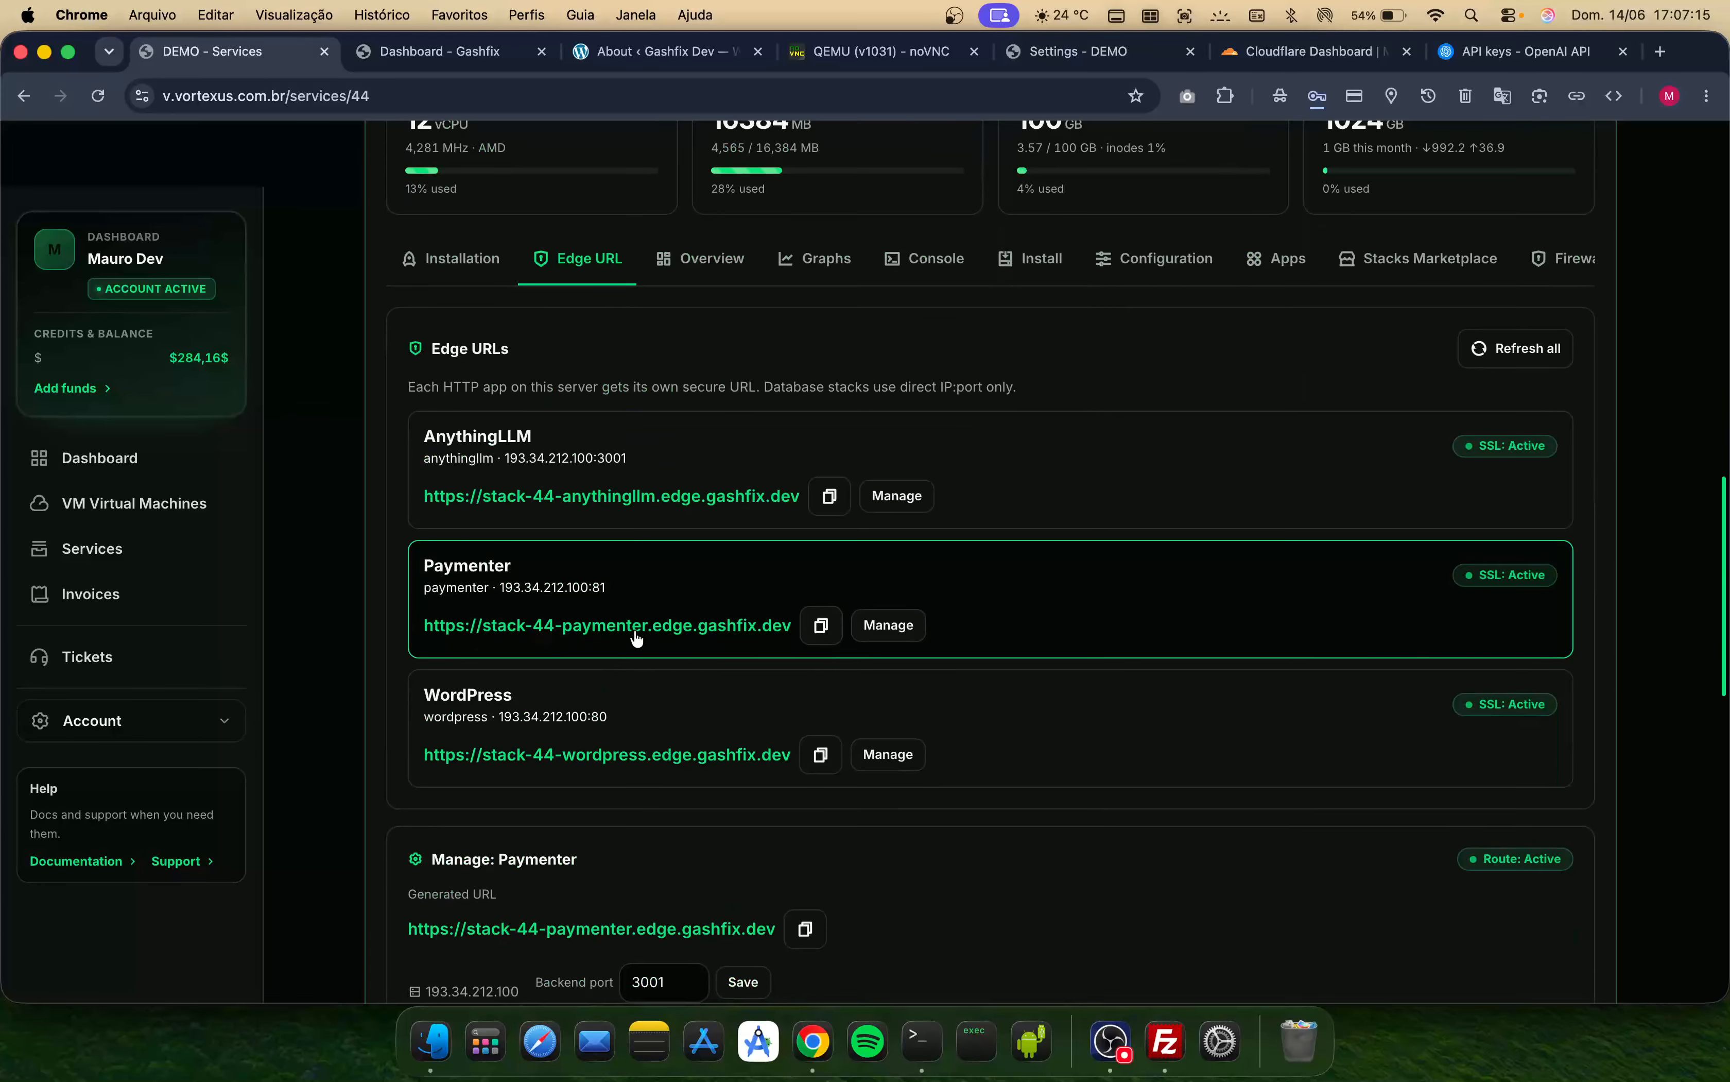
- Copy the CNAME target stack-44-paymenter.edge.gashfix.dev from the Paymenter custom domain section
scroll(644, 701, "down", 2)
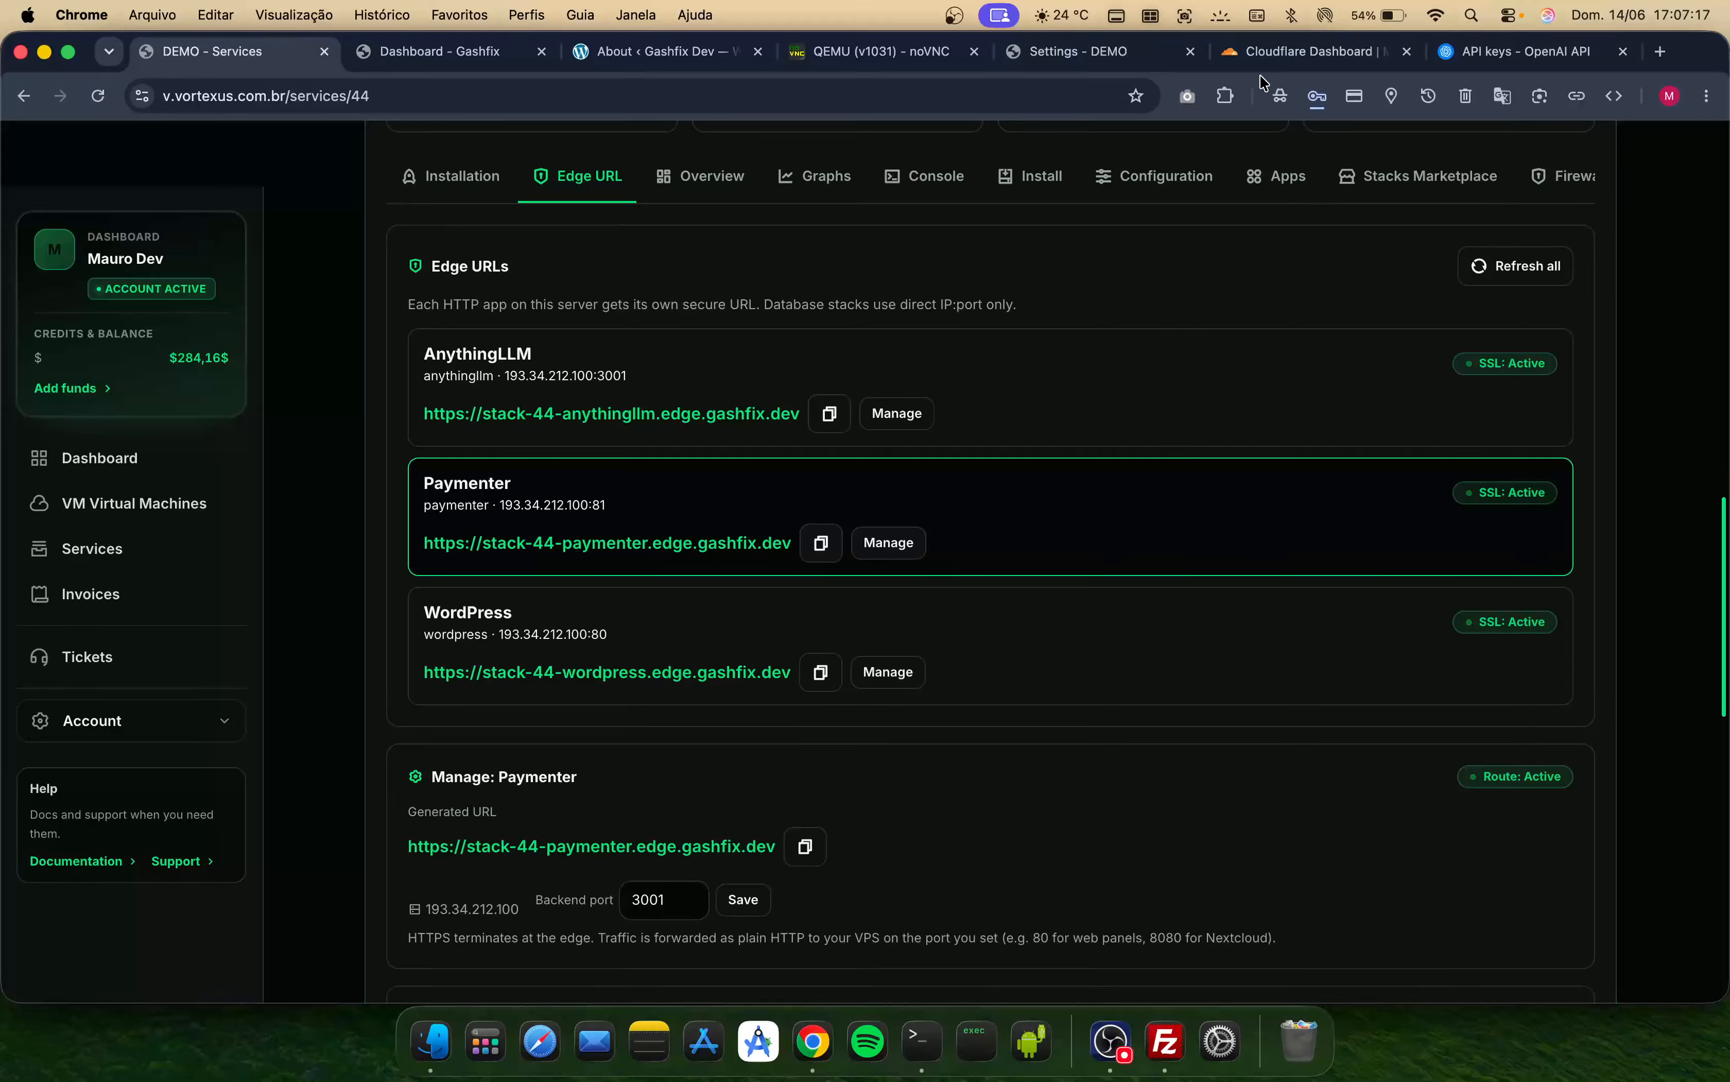
scroll(817, 653, "down", 5)
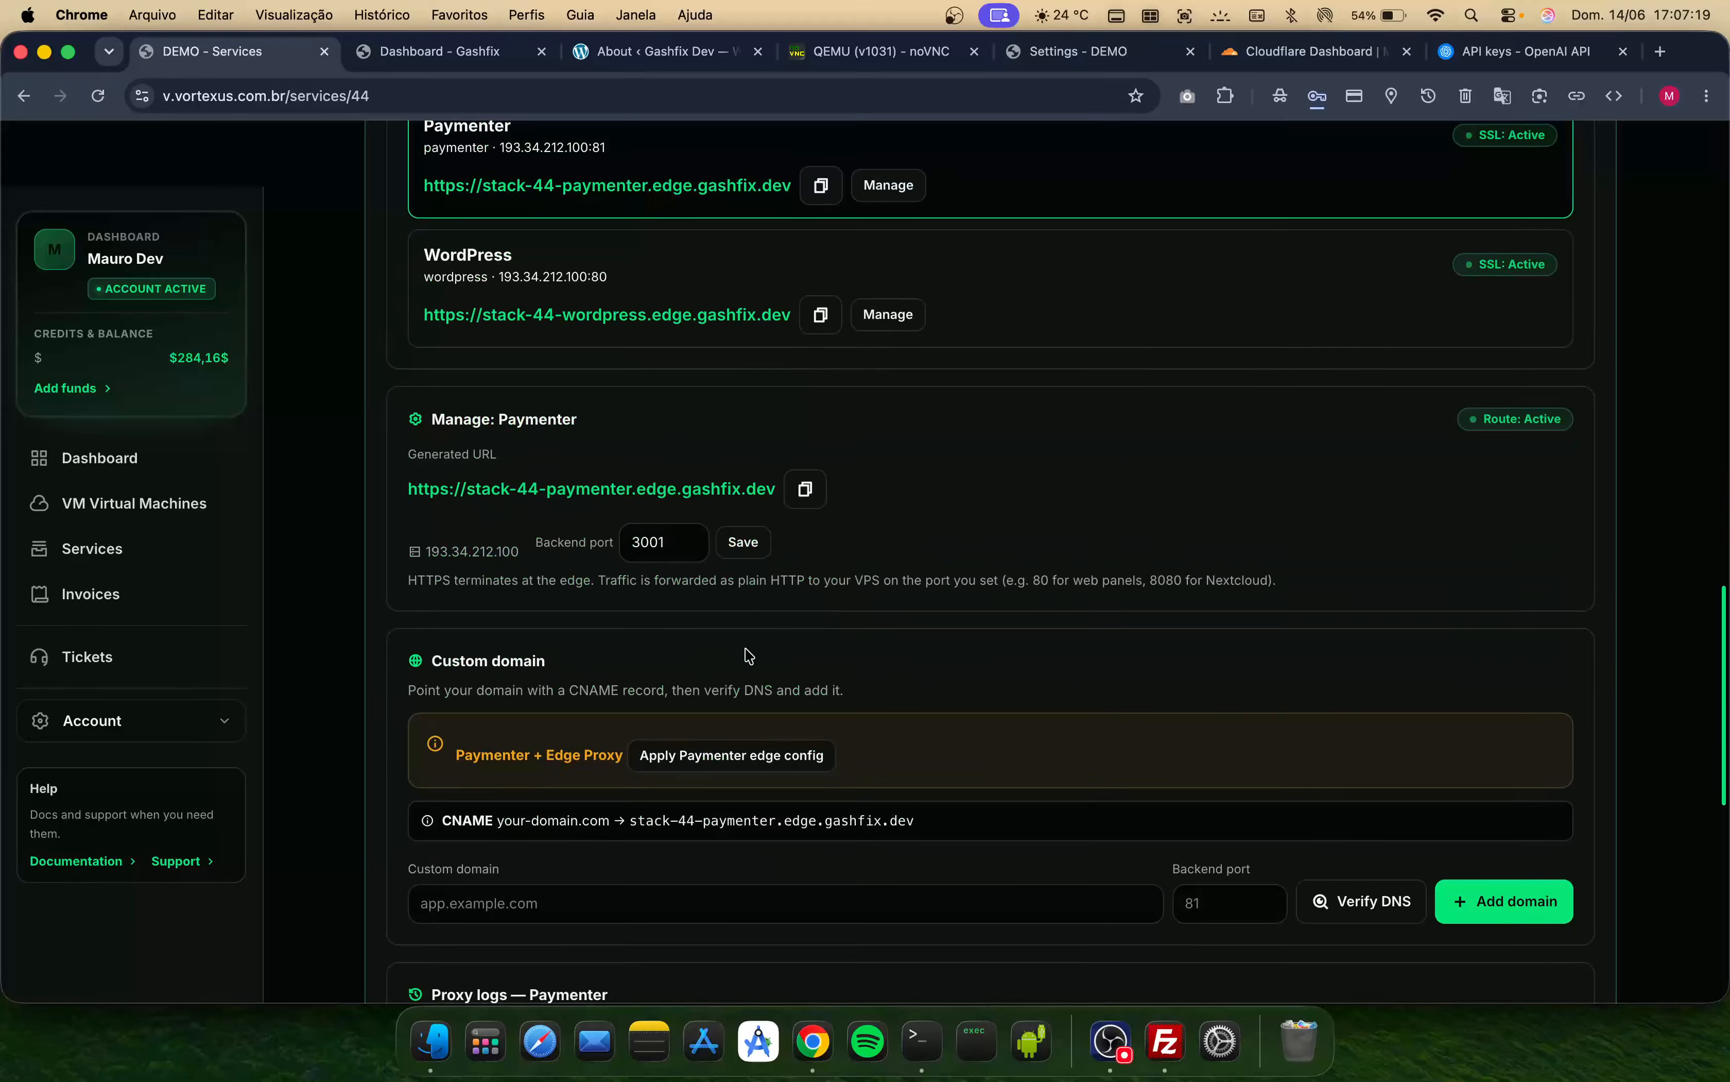
scroll(722, 850, "down", 1)
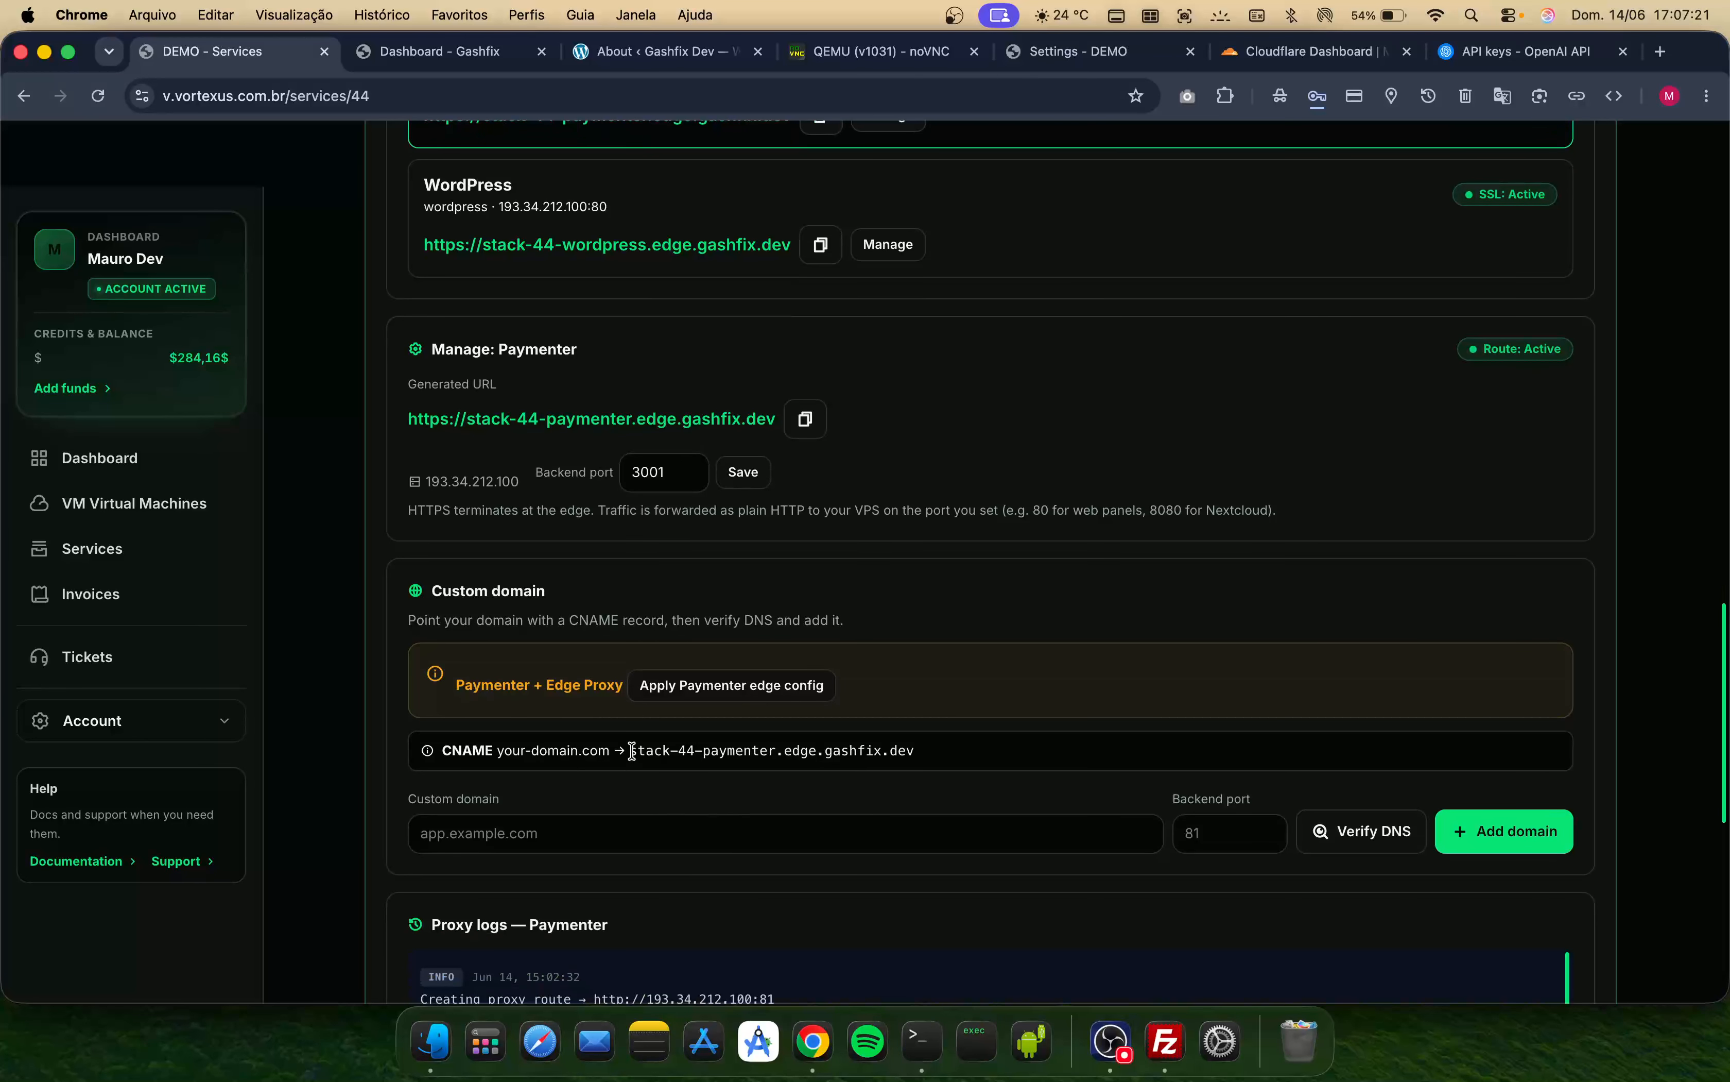
left_click_drag(632, 750, 1083, 772)
key("super+c")
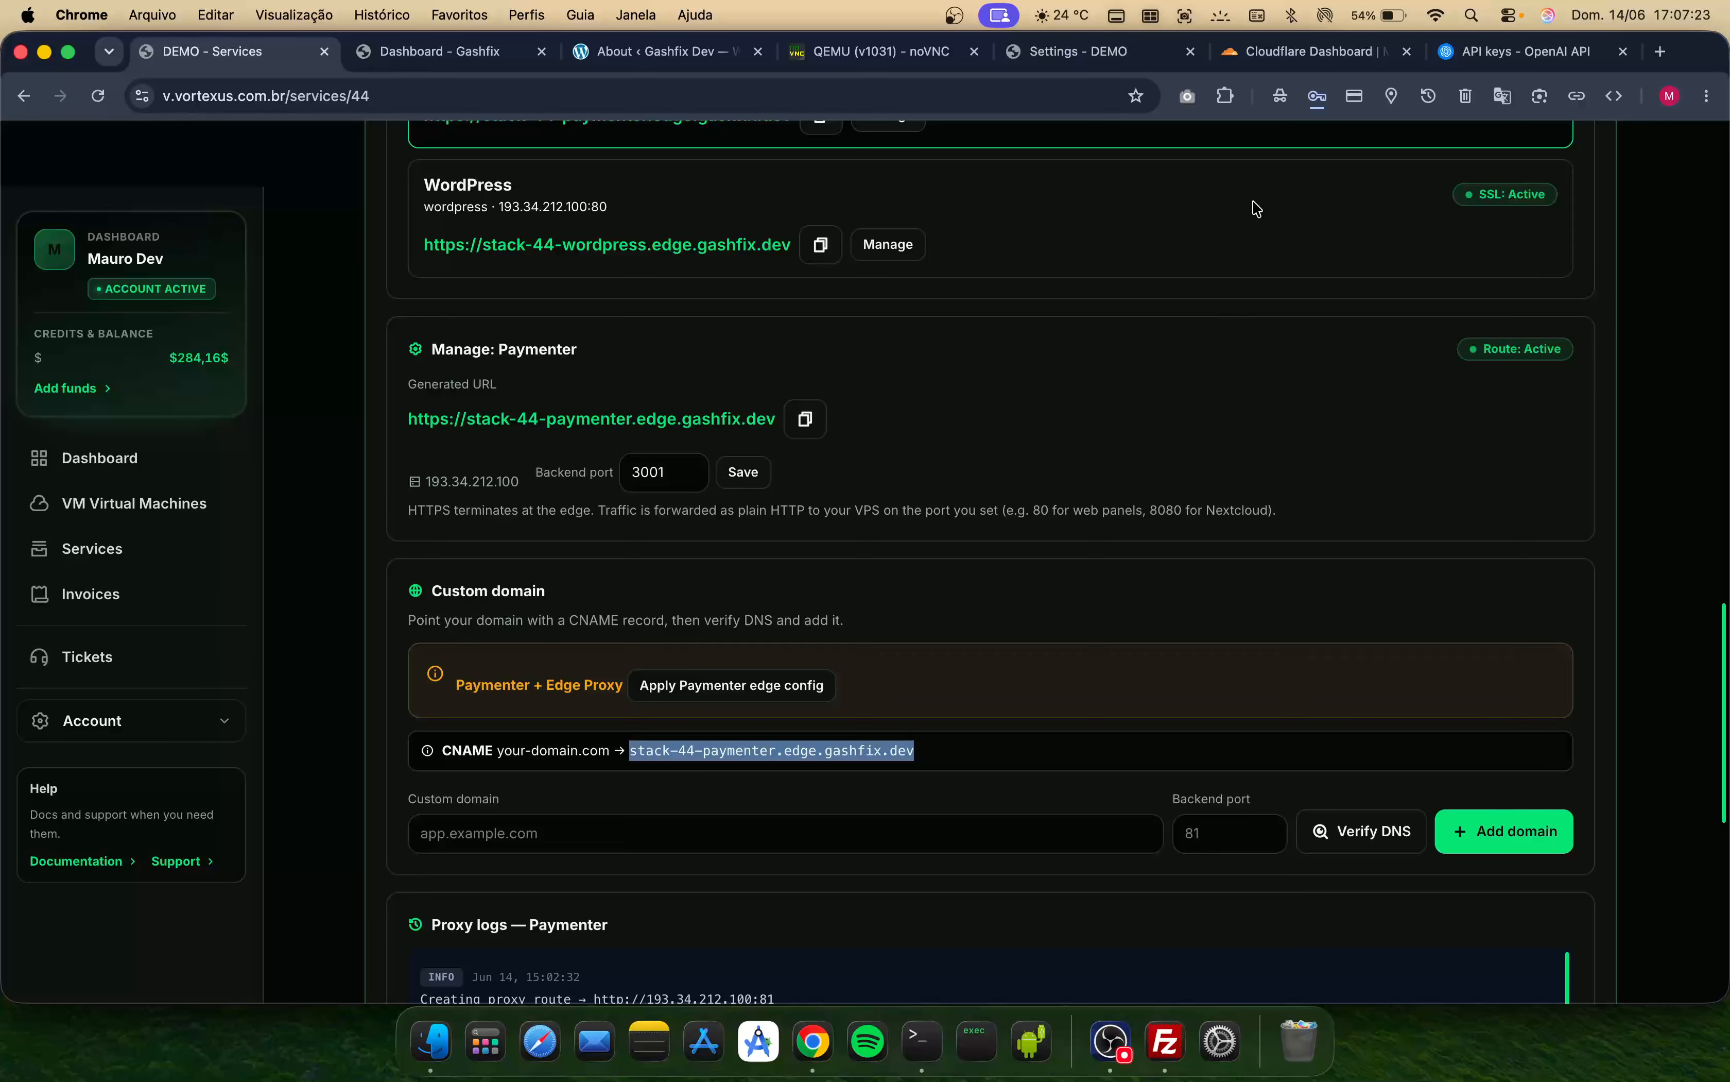
- Add a CNAME DNS record named paymenter pointing to stack-44-paymenter.edge.gashfix.dev with proxy turned off (DNS only)
left_click(1231, 55)
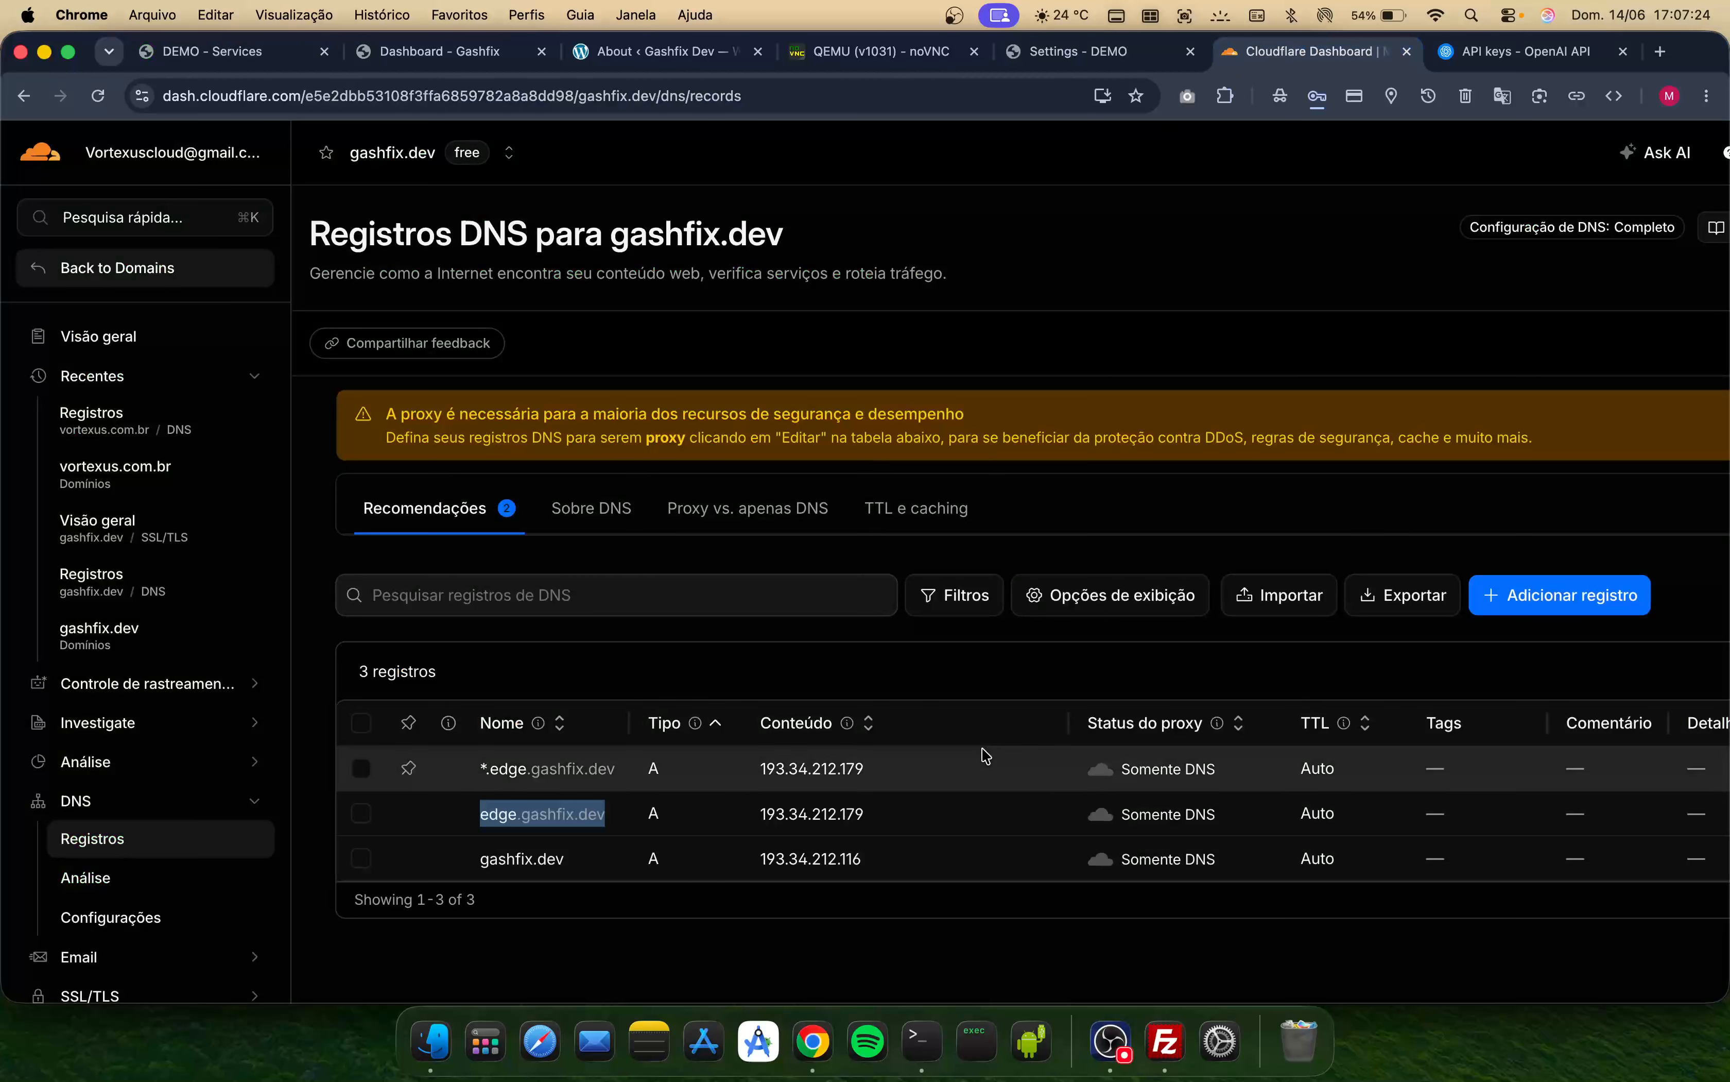
left_click(1521, 596)
left_click(584, 568)
left_click(618, 708)
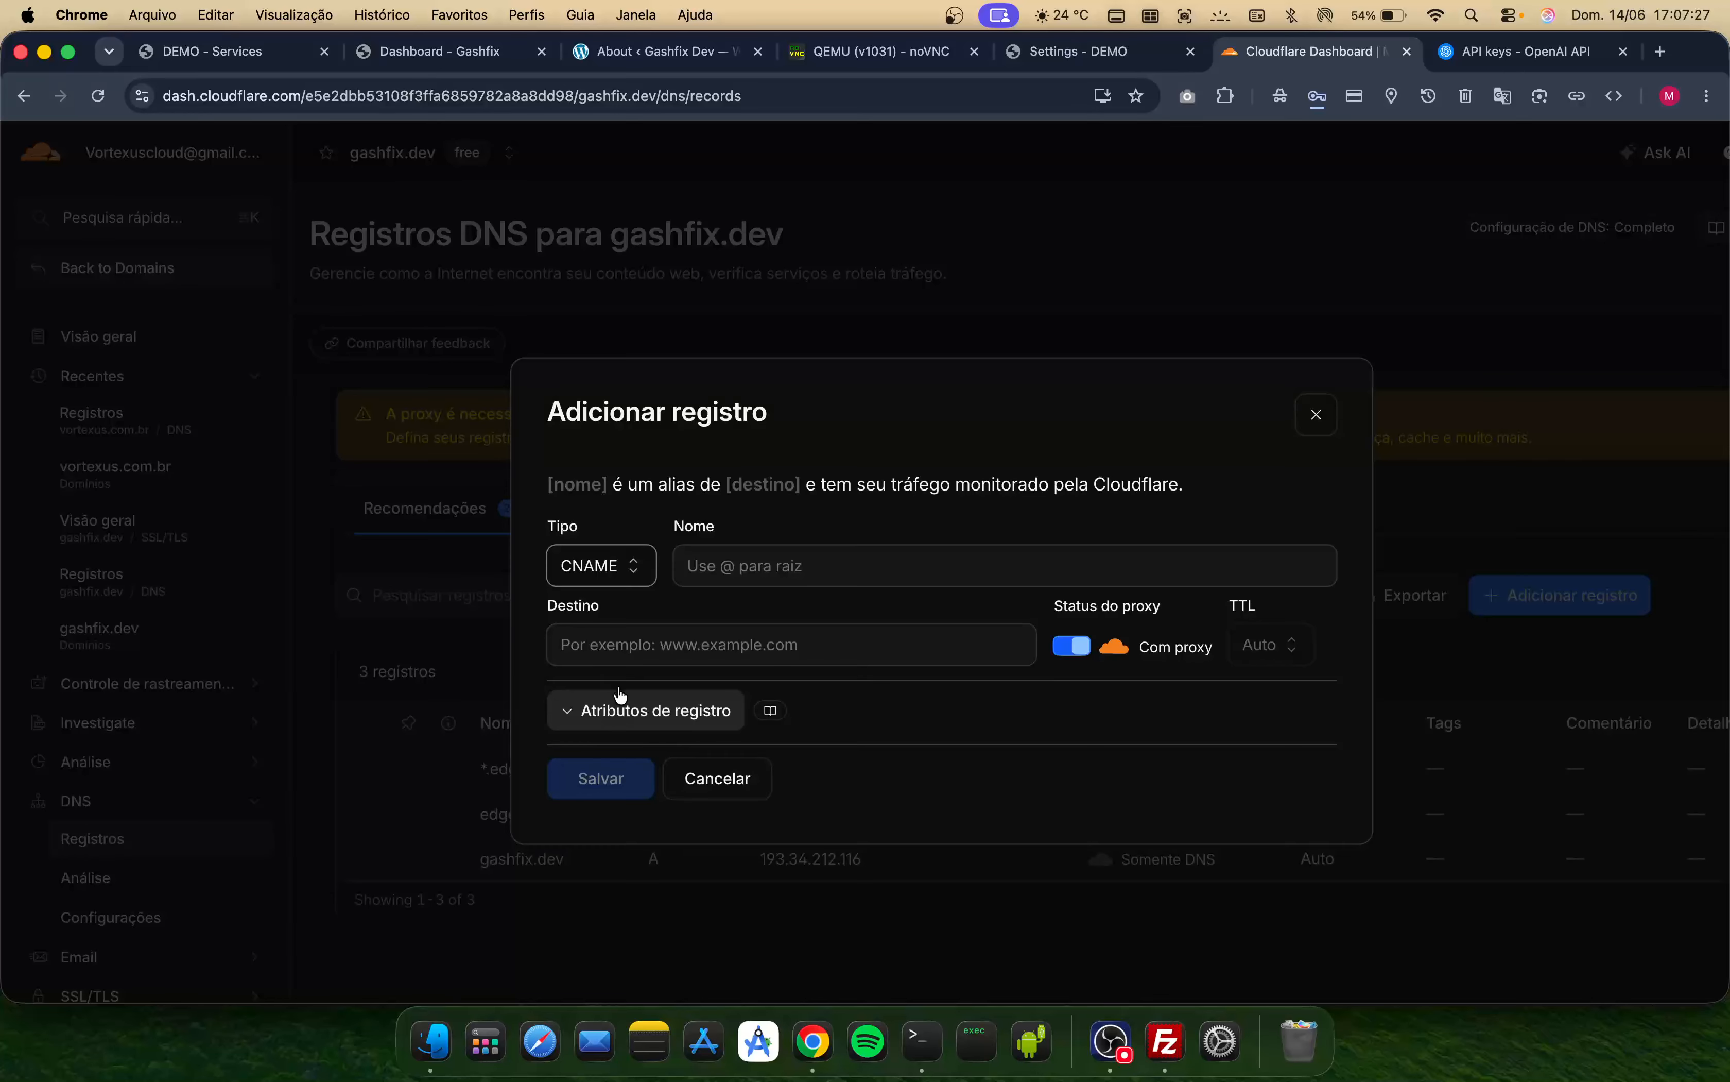
left_click(724, 578)
type("pa")
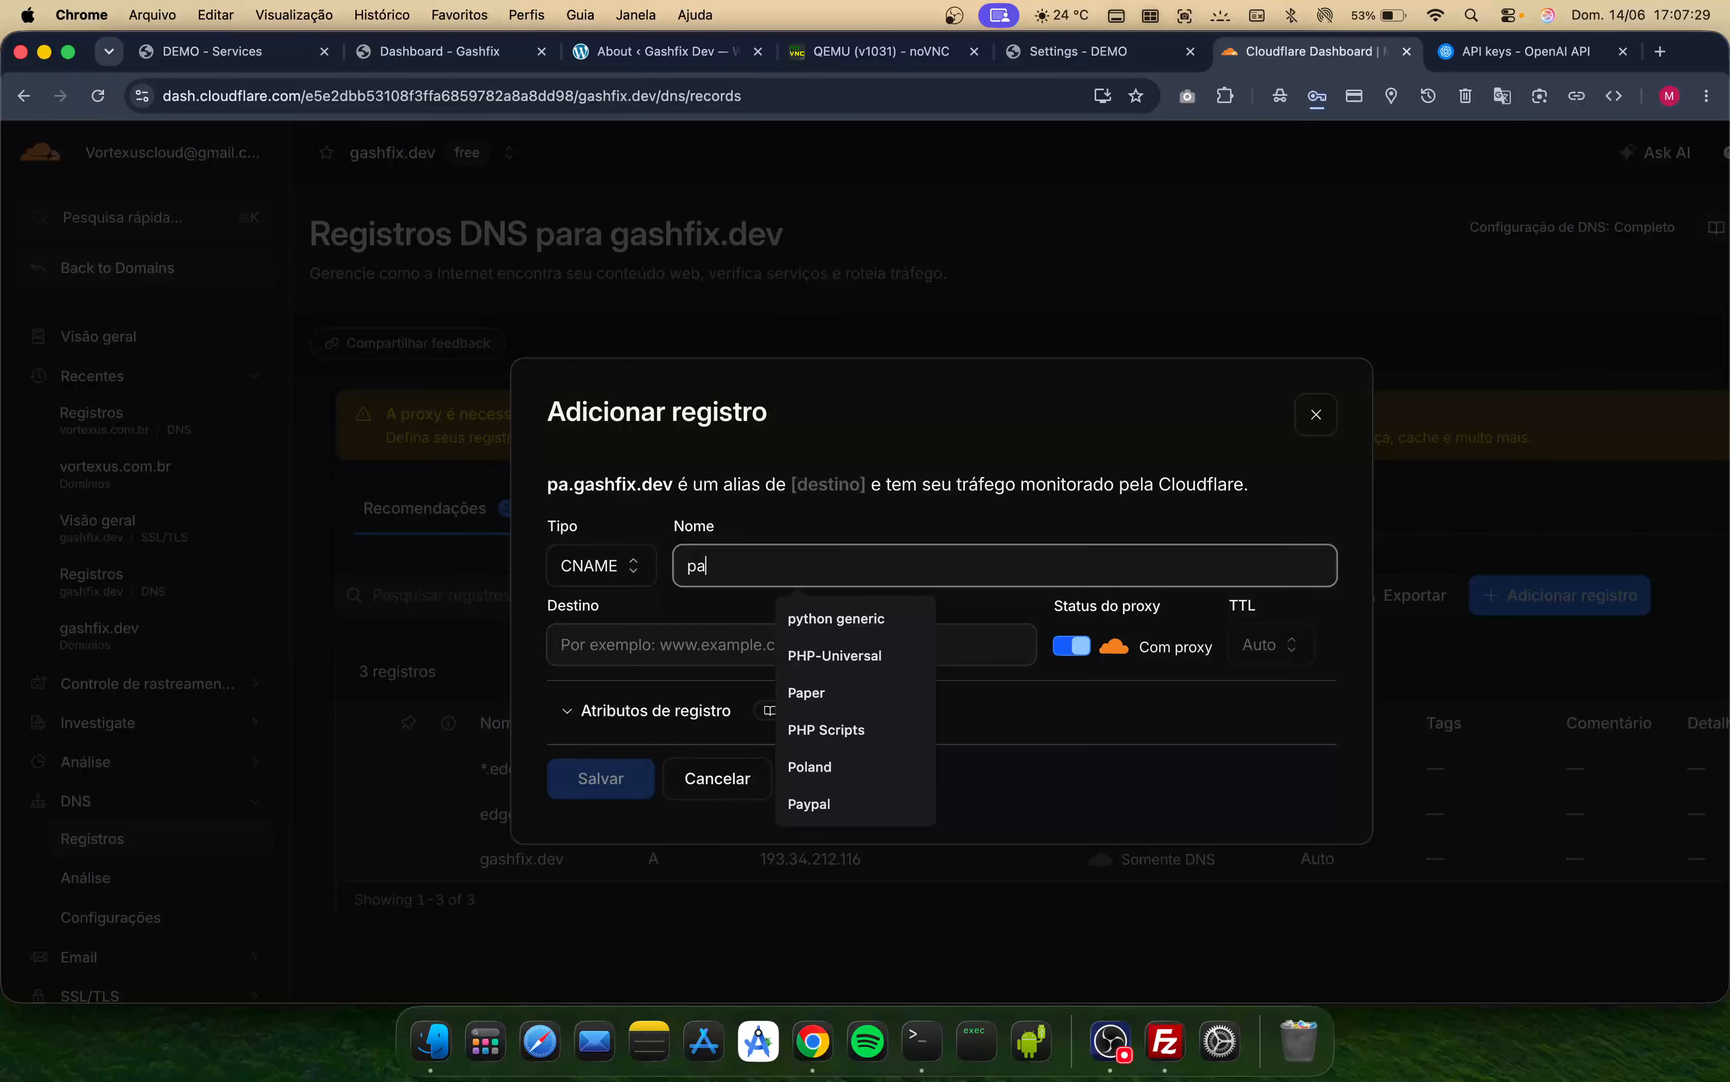
type("ymenter")
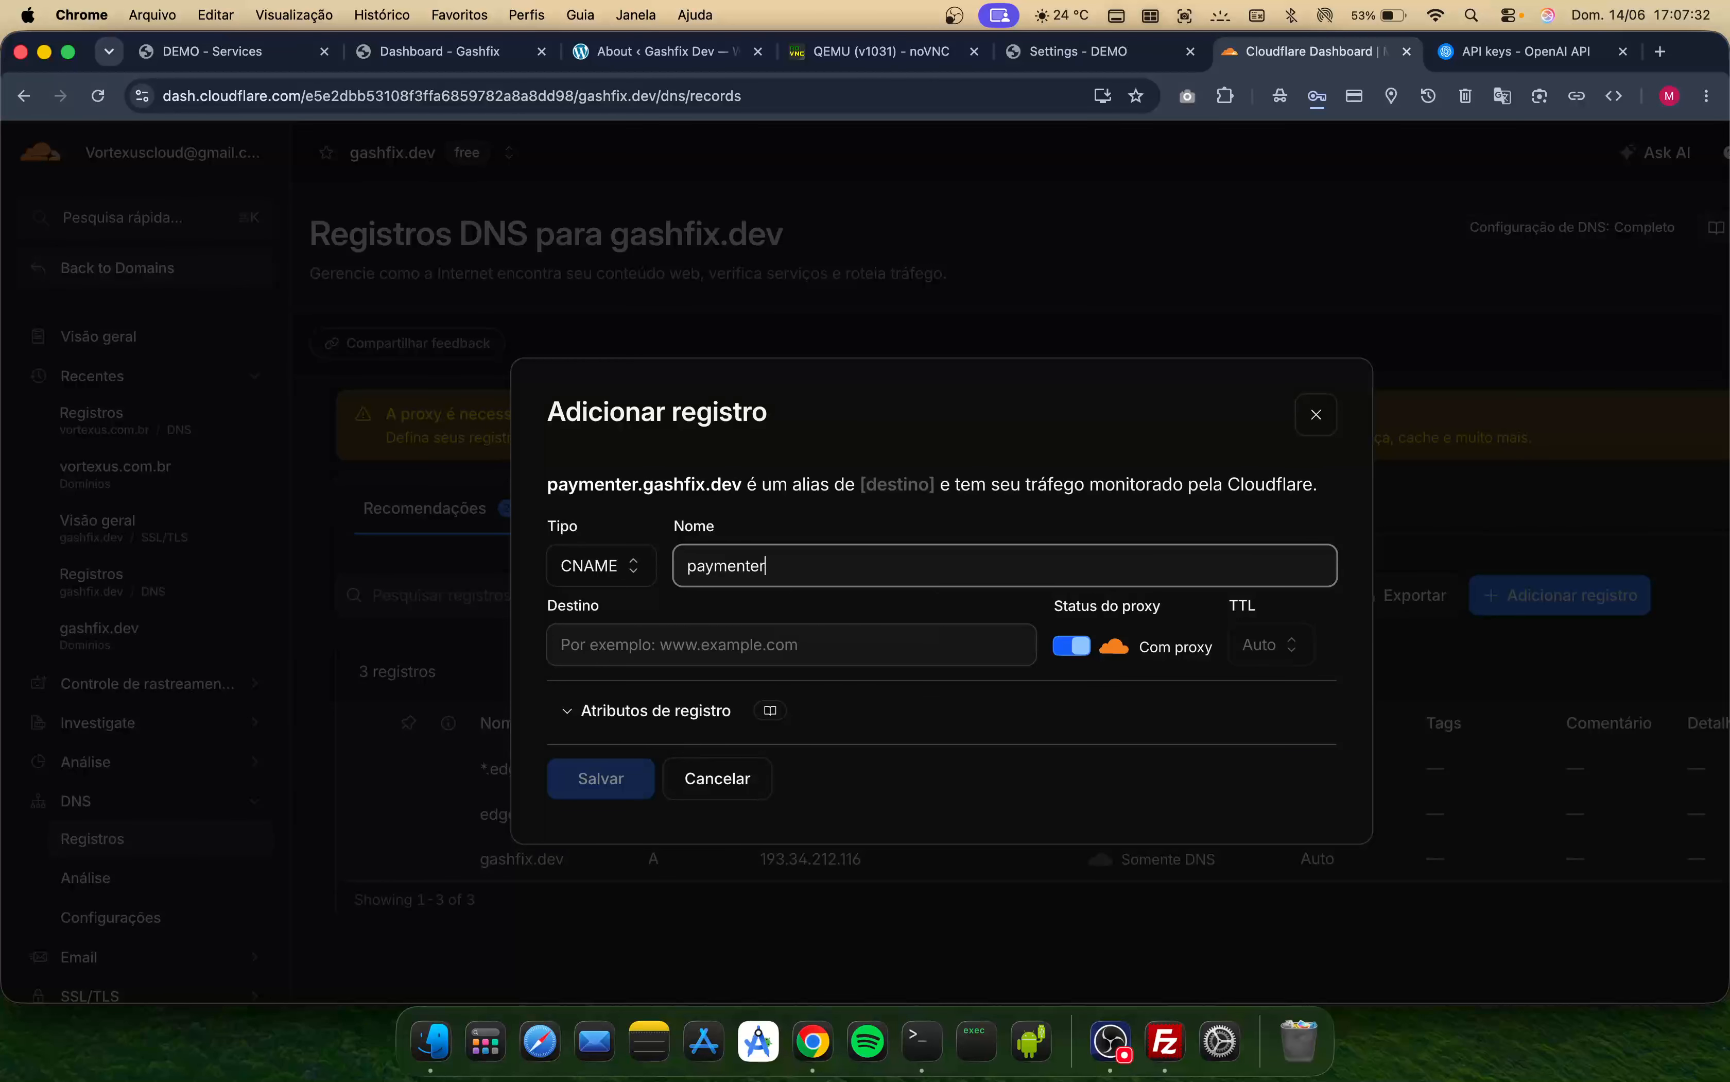
key("Tab")
type("stack-44-paymenter.edge.gashfix.dev")
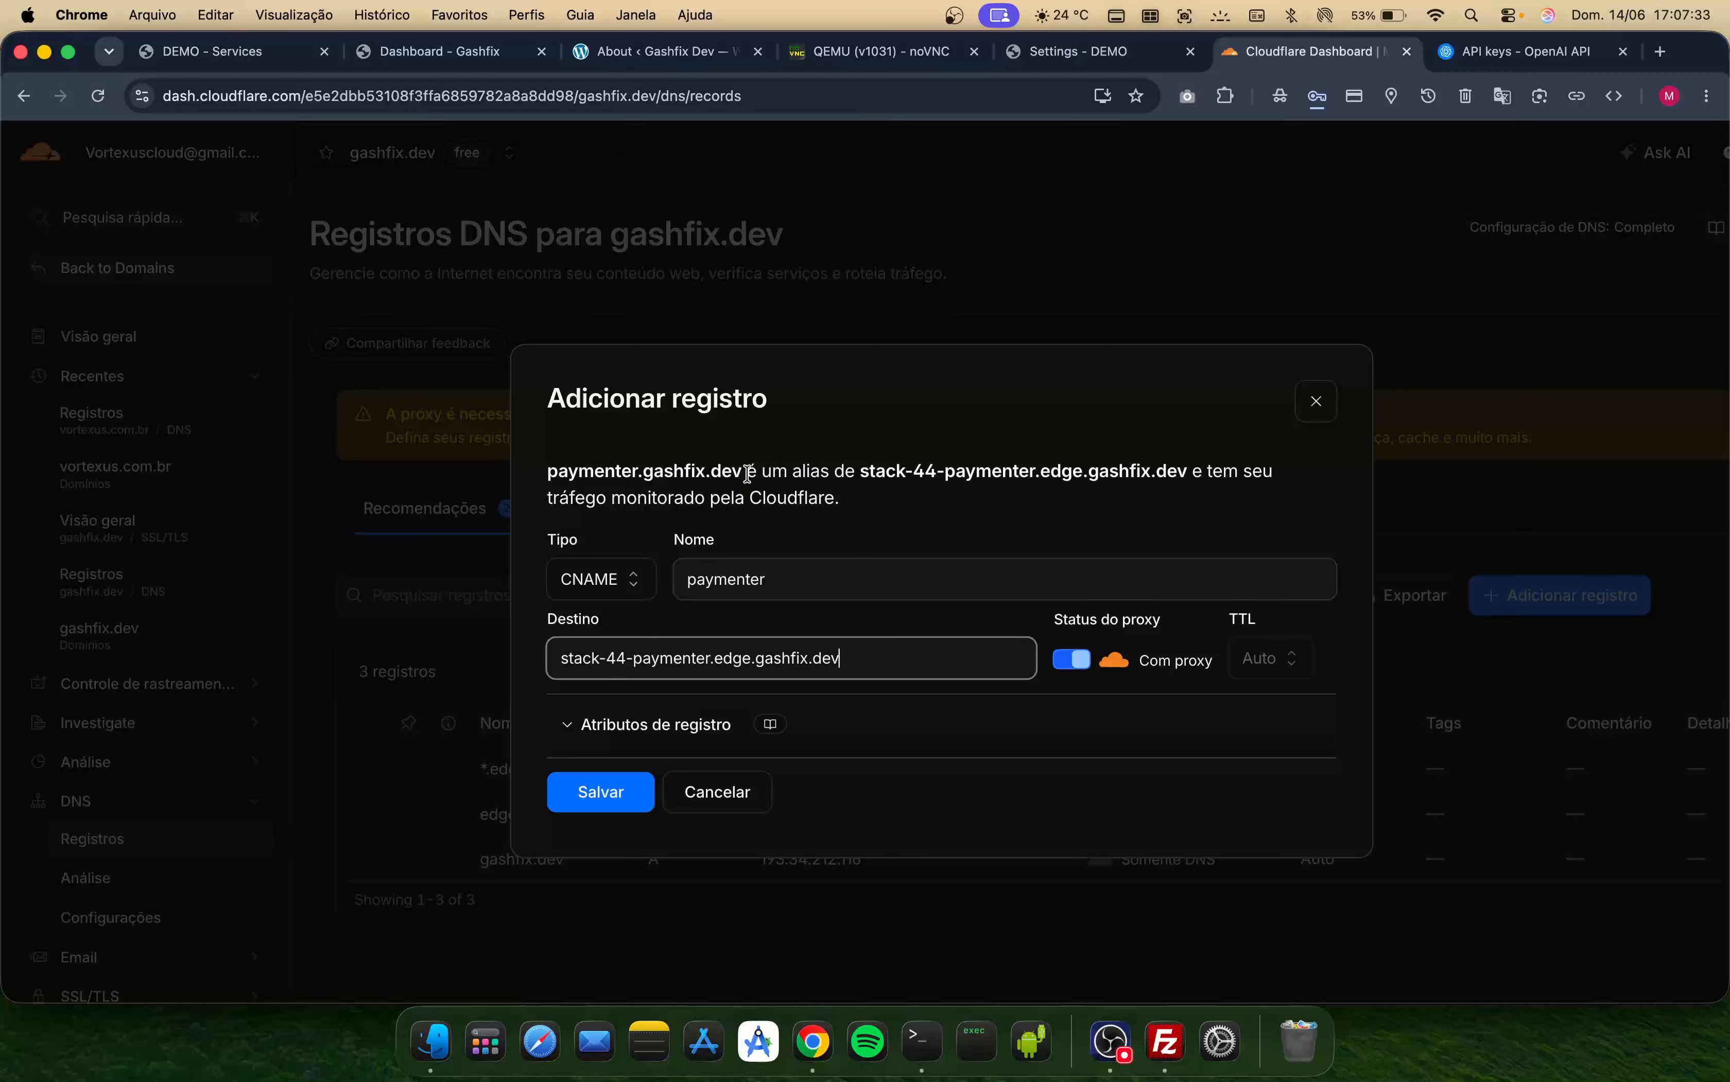
left_click_drag(747, 473, 533, 473)
key("super+c")
left_click(1073, 664)
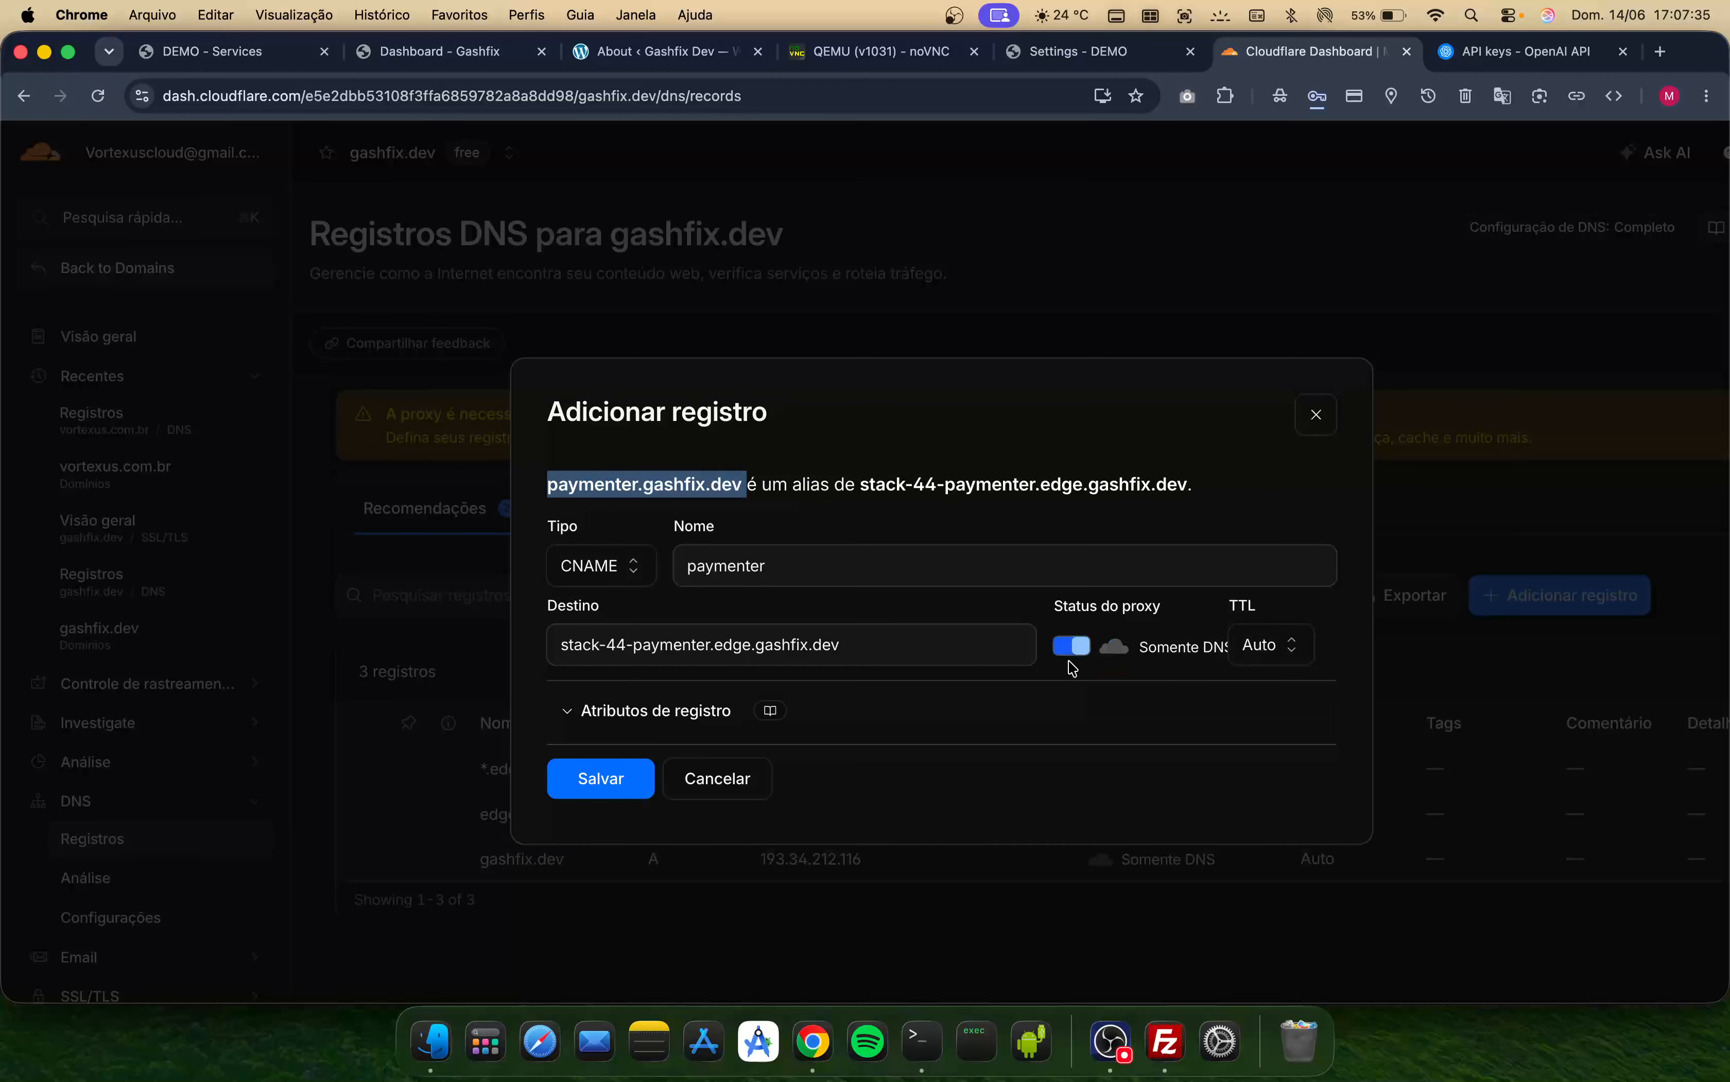
left_click(647, 784)
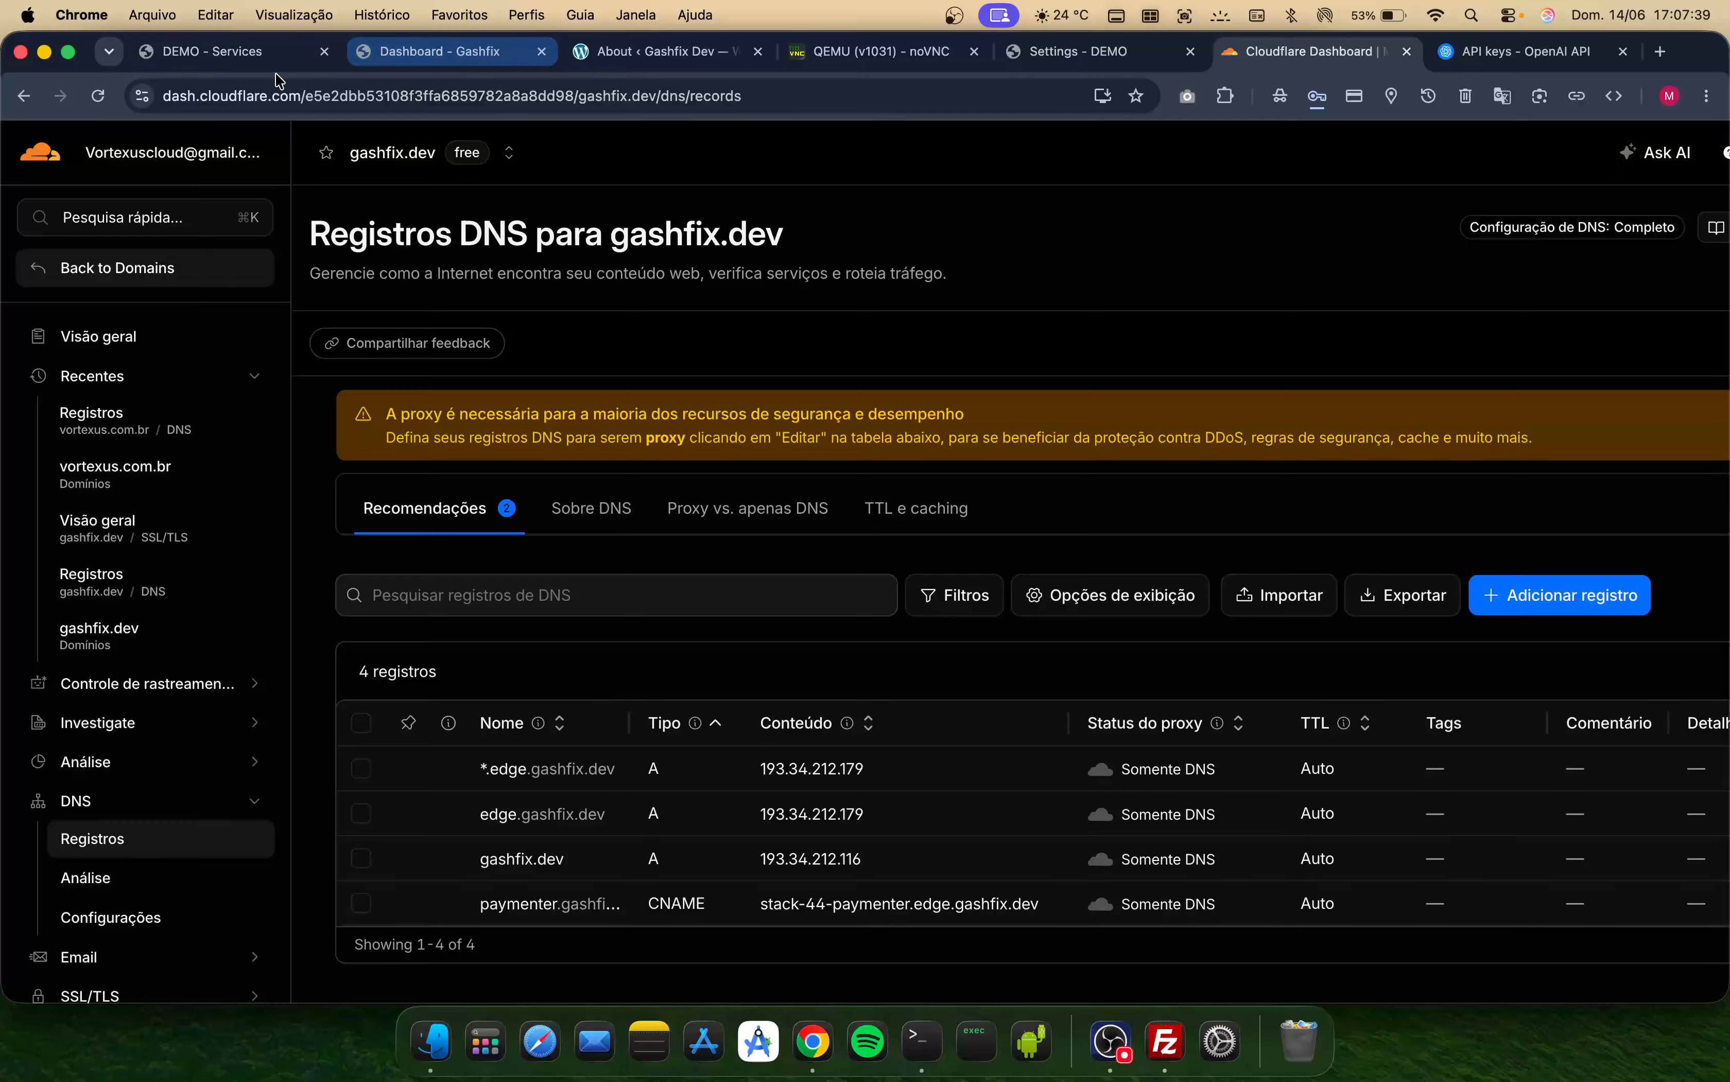
- Enter paymenter.gashfix.dev as the Paymenter custom domain and verify its DNS
left_click(259, 60)
left_click(774, 833)
key("super+v")
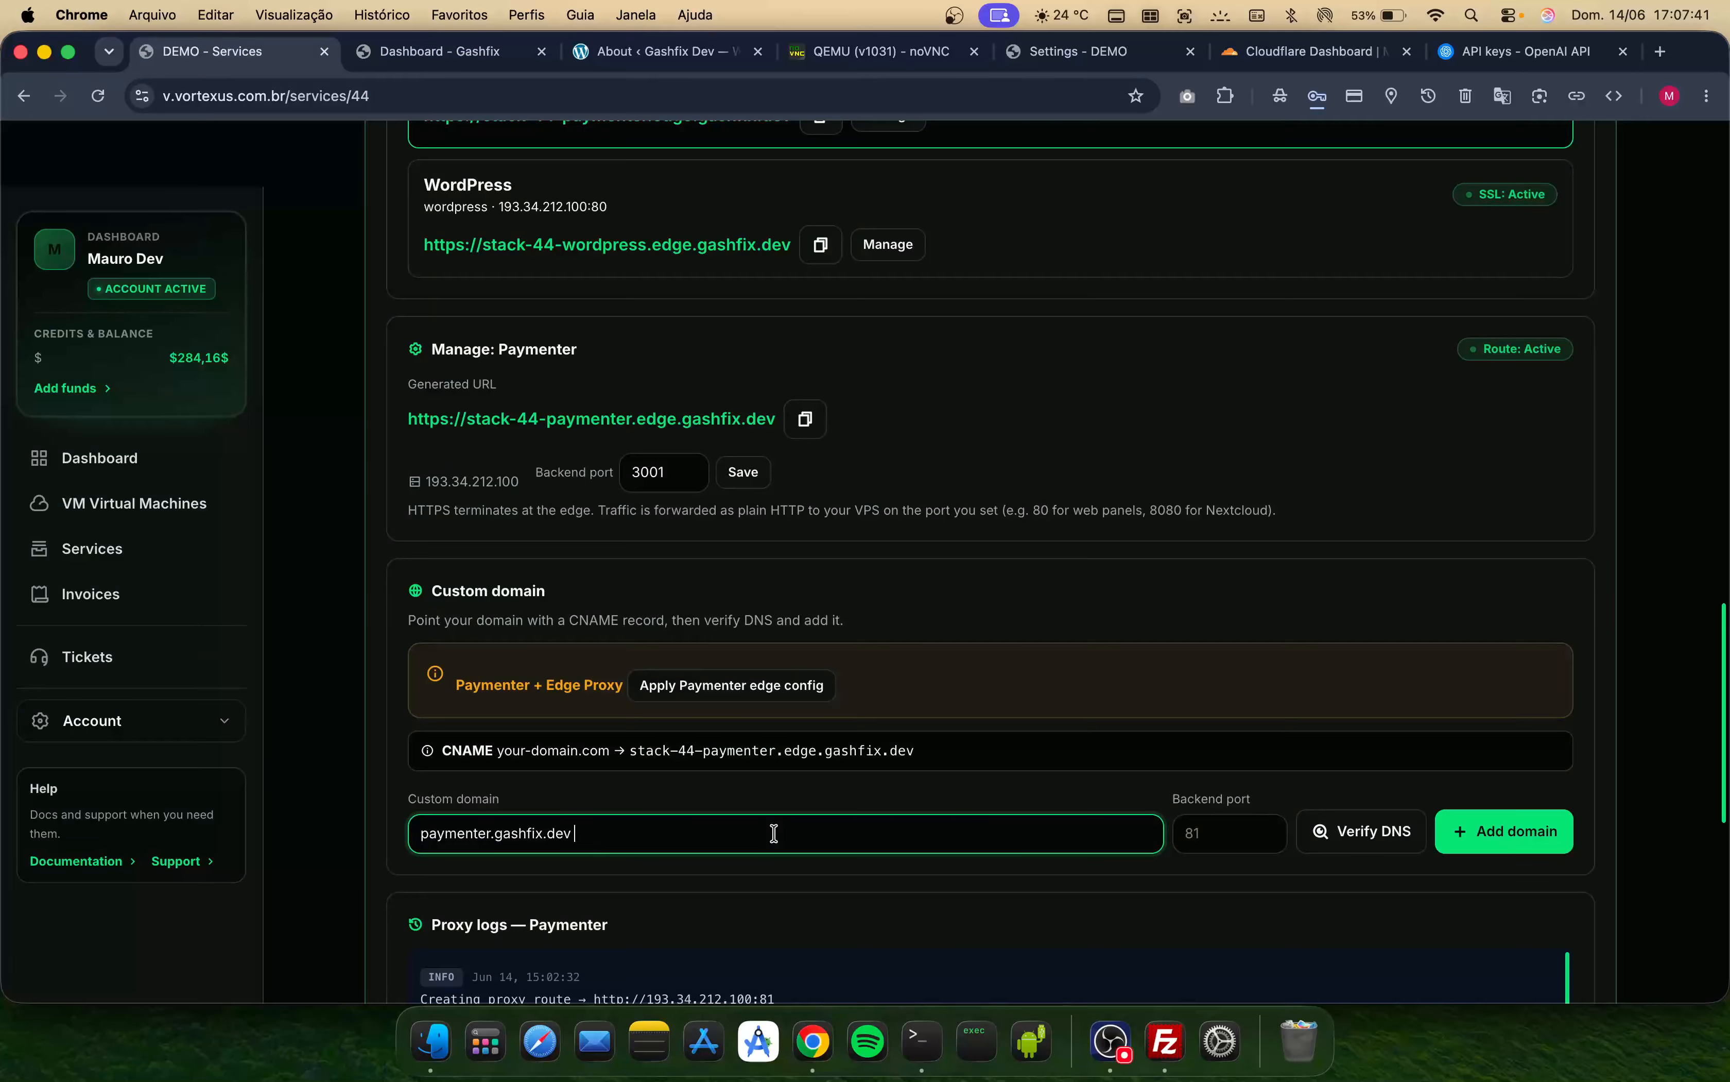
scroll(775, 833, "down", 3)
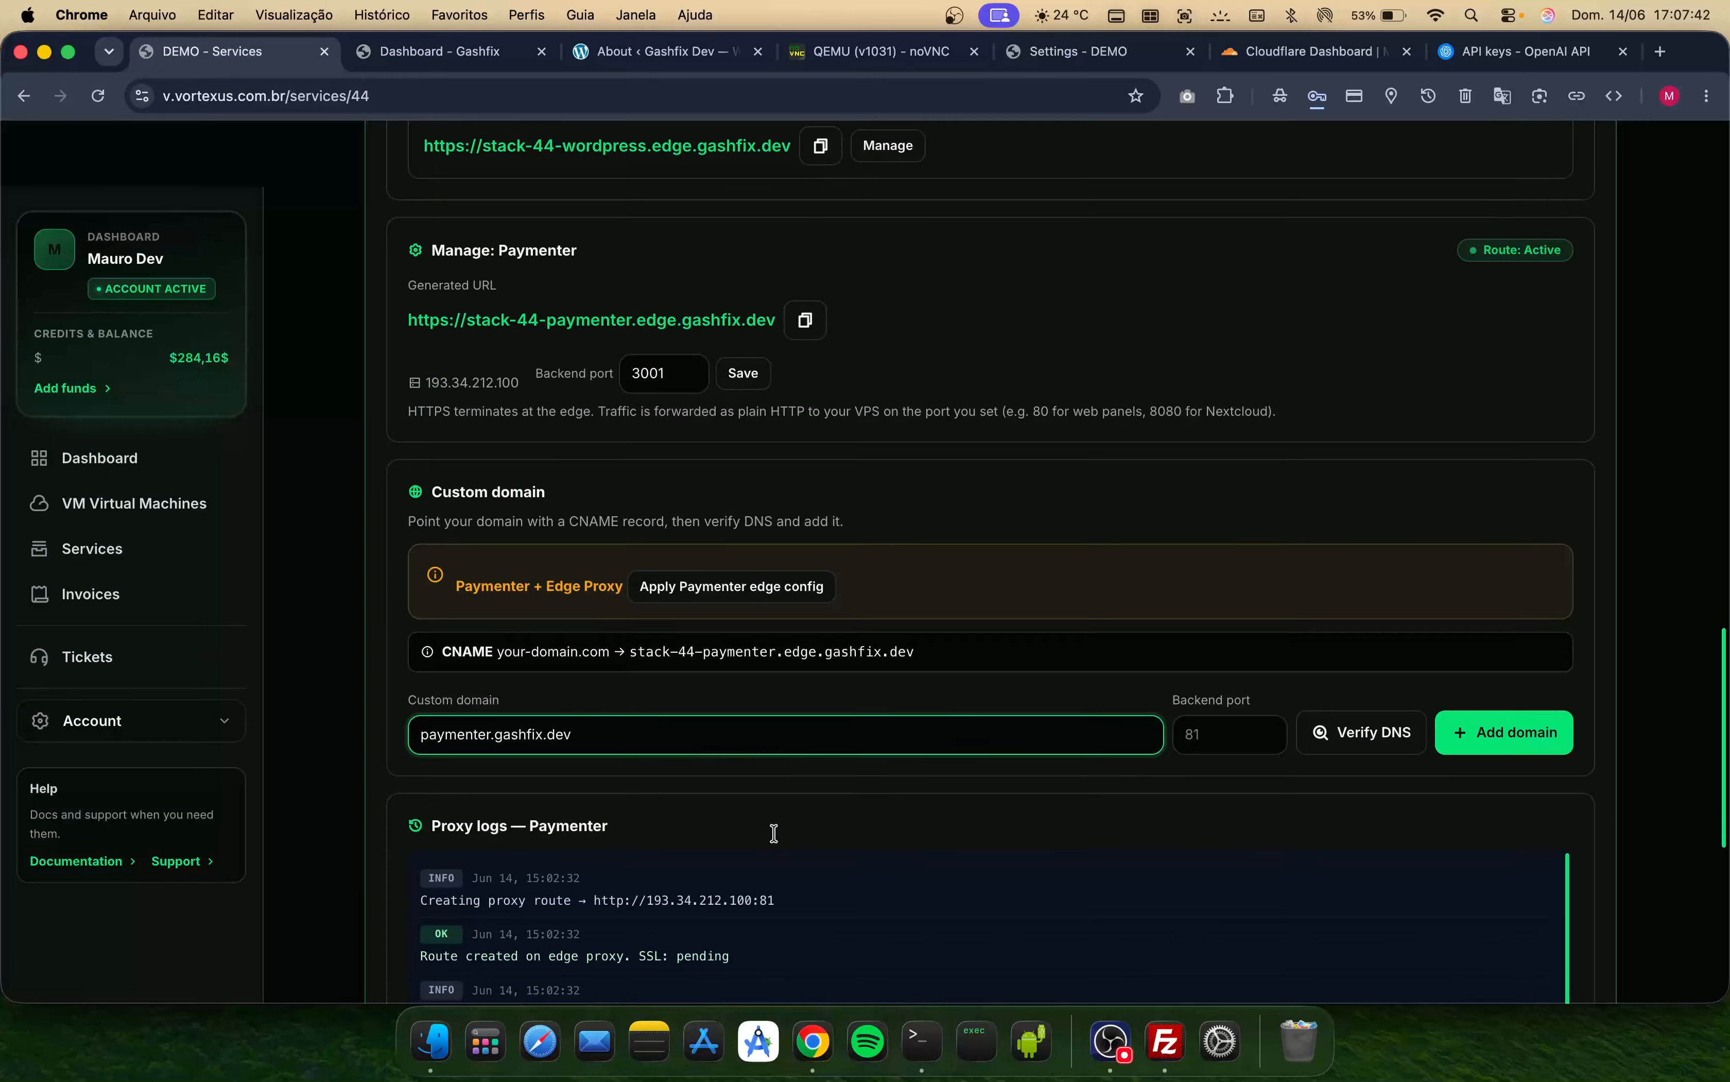
left_click(1355, 747)
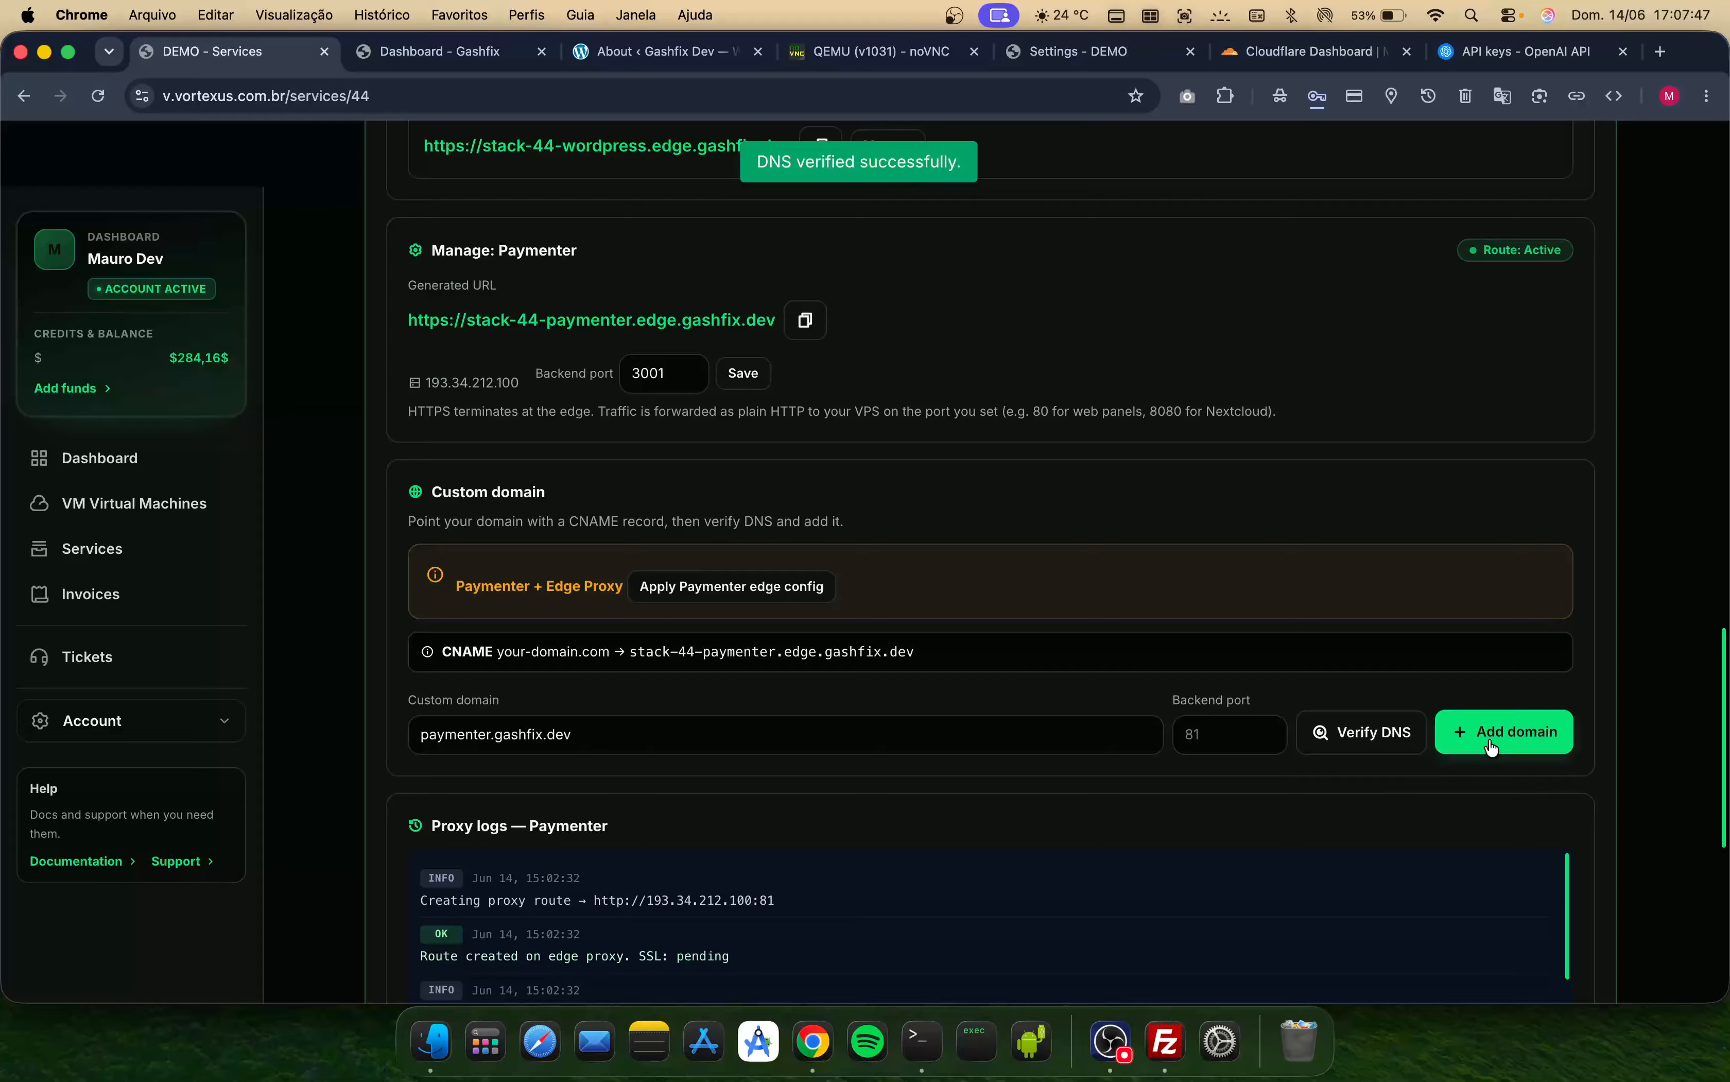
- Review the edge URL list and the Paymenter proxy logs
scroll(939, 652, "down", 1)
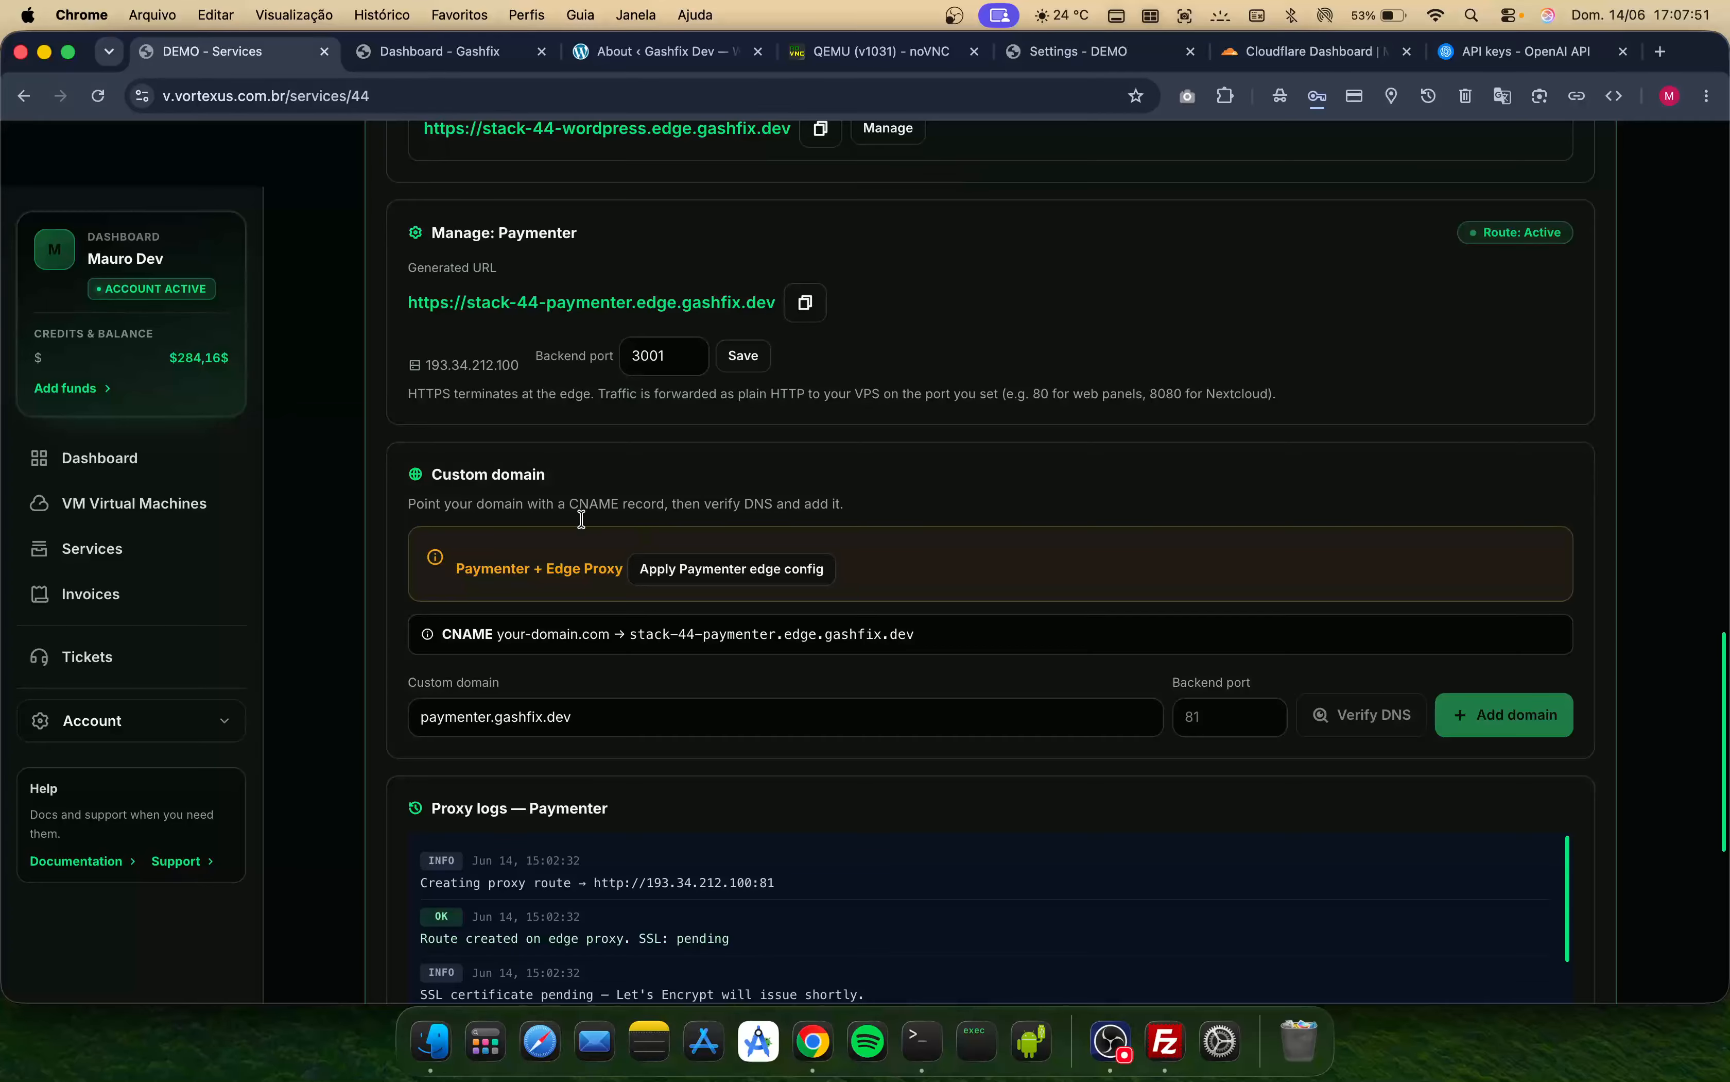
scroll(473, 580, "up", 5)
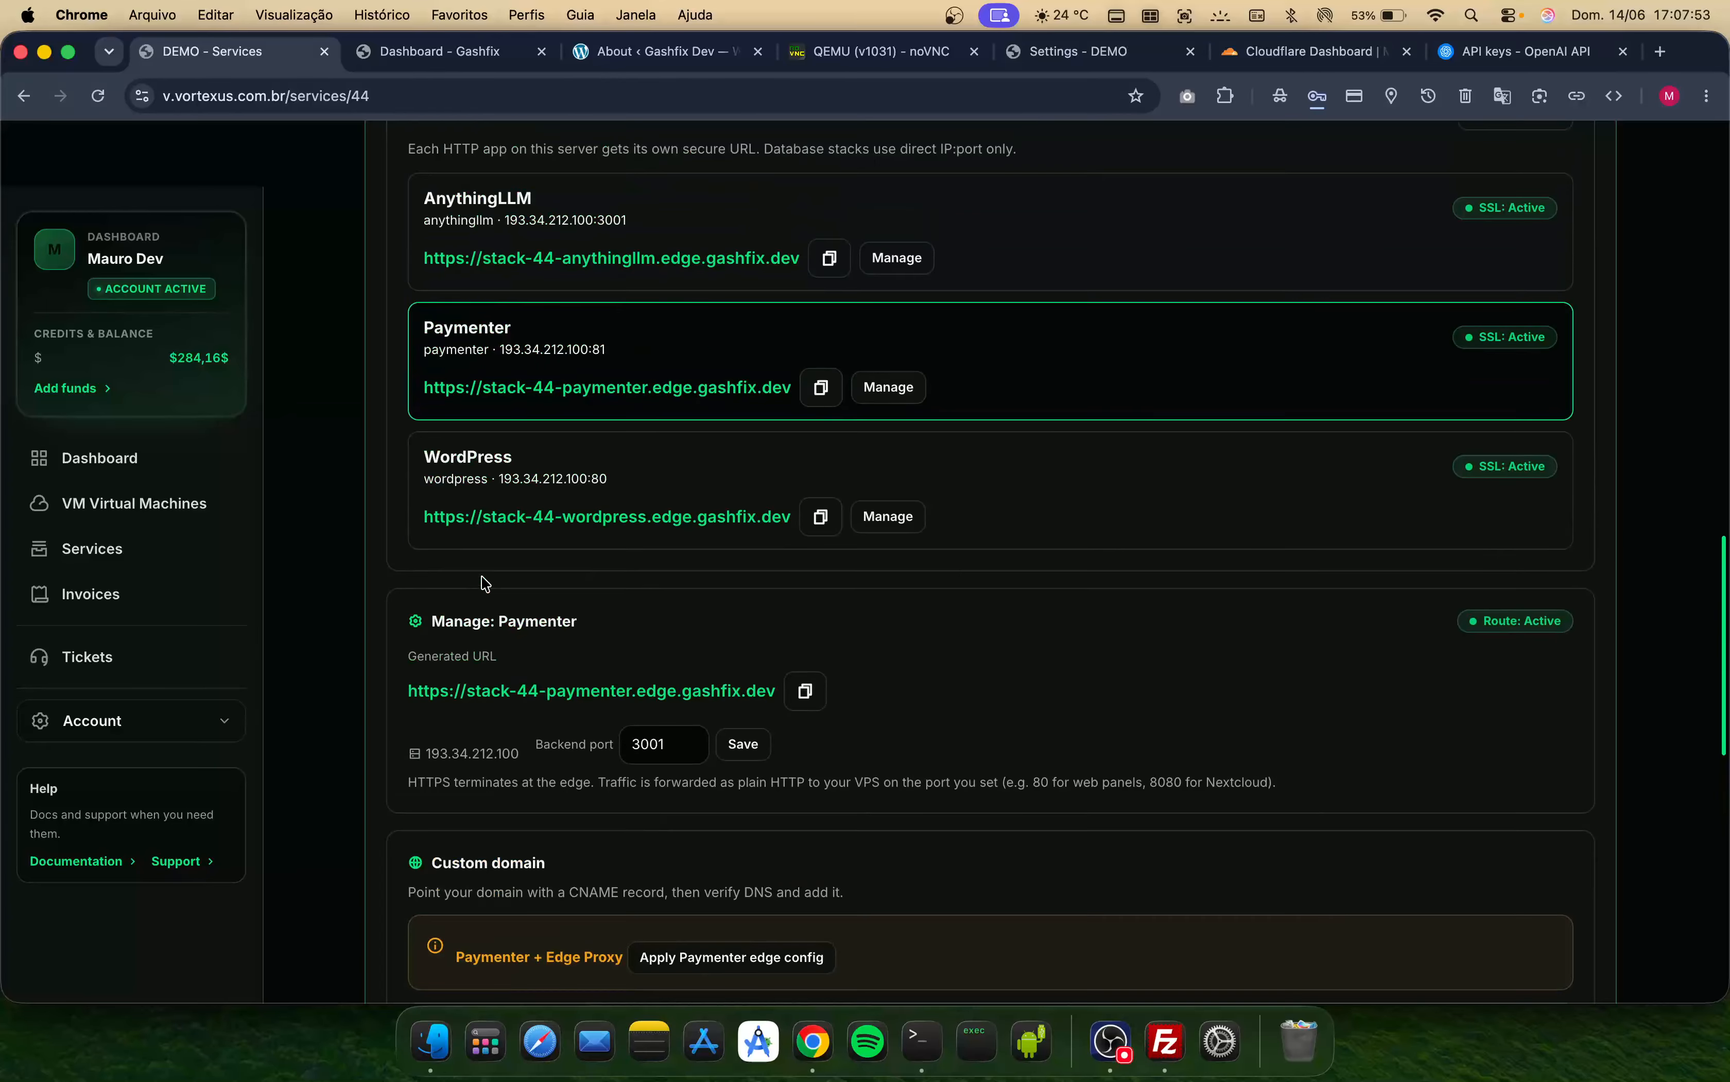
scroll(999, 566, "up", 6)
scroll(1214, 661, "down", 15)
scroll(1215, 663, "down", 3)
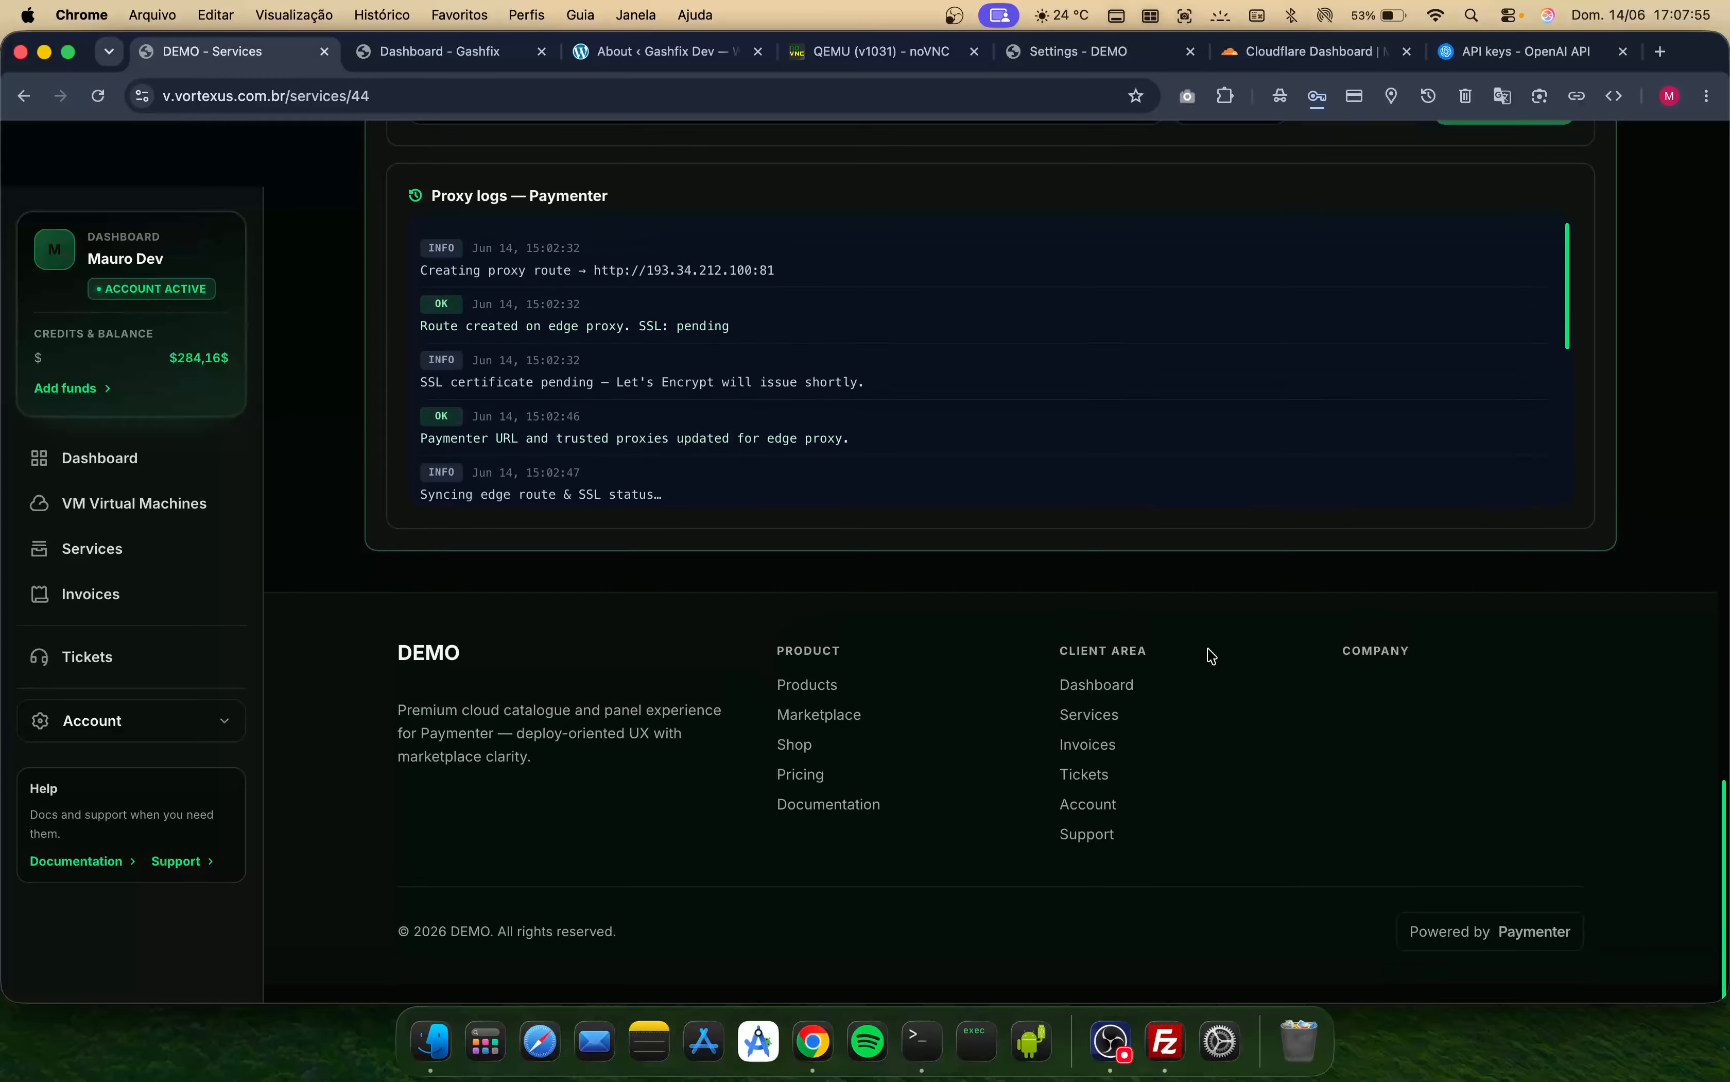
scroll(1152, 379, "down", 5)
scroll(1130, 576, "up", 1)
scroll(1128, 576, "up", 5)
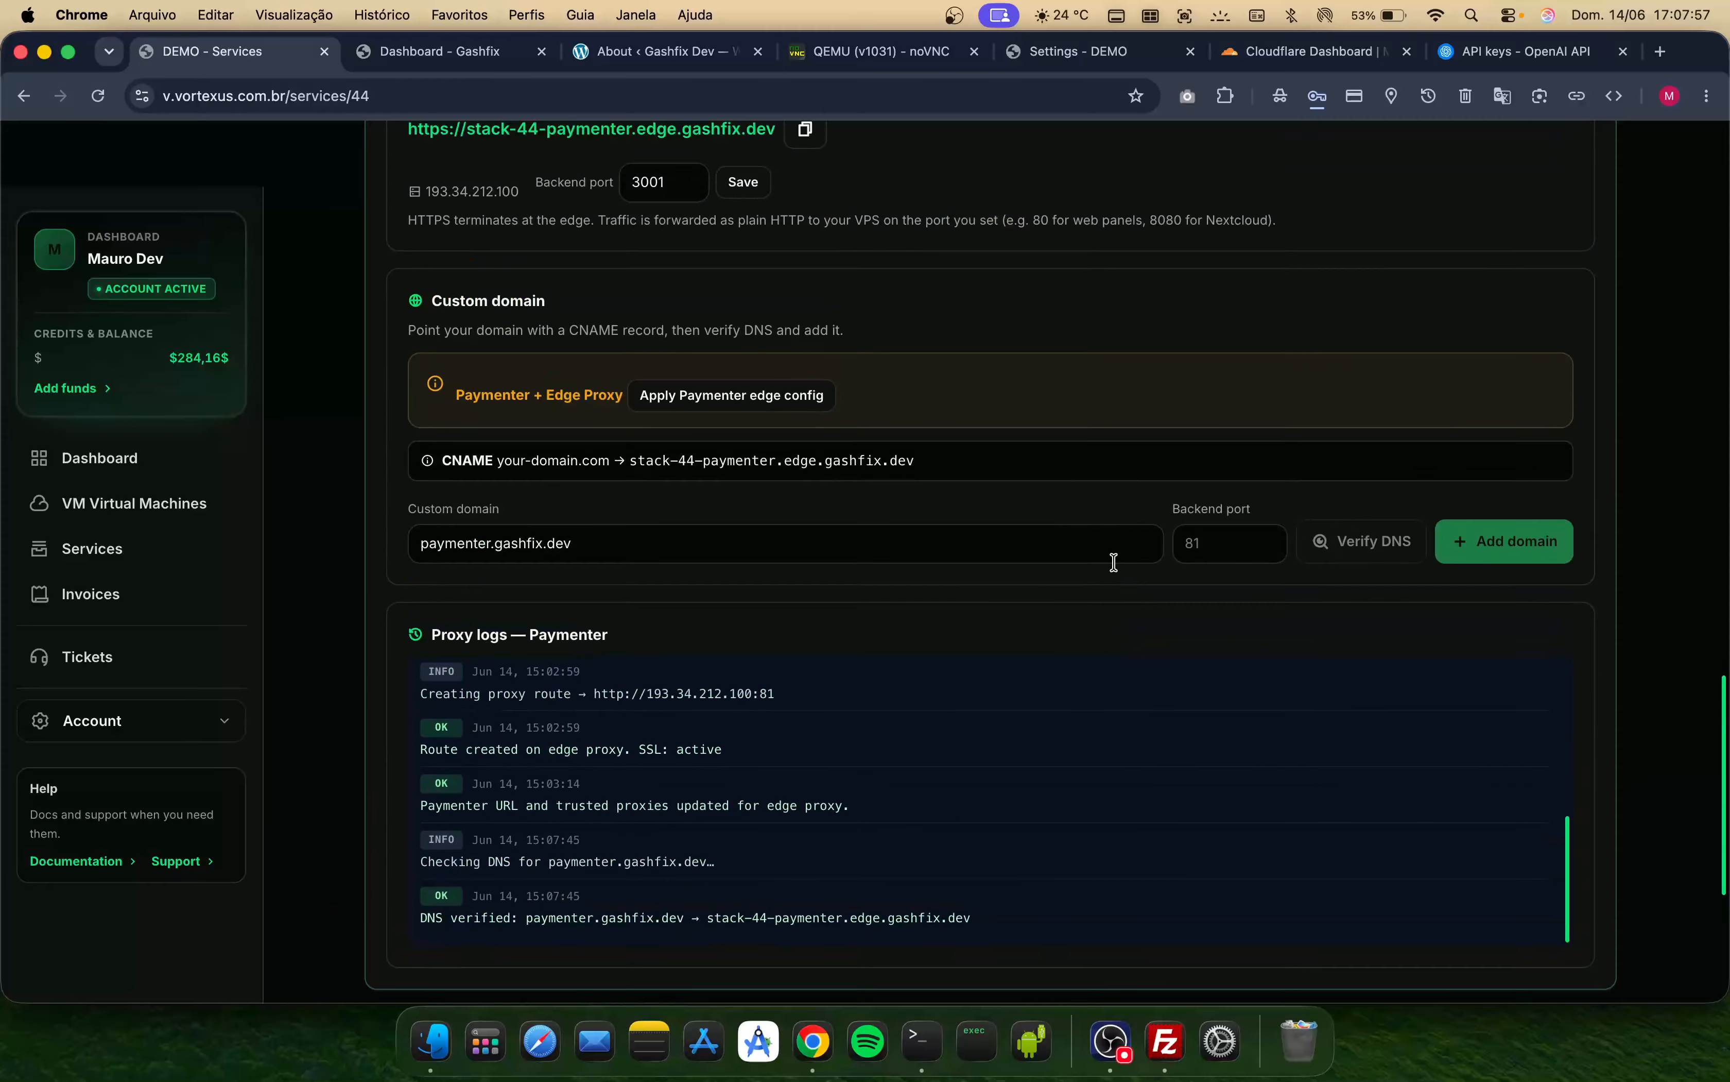
- Reload the services page and open the Paymenter edge URL in a new tab
left_click(101, 96)
scroll(858, 421, "up", 2)
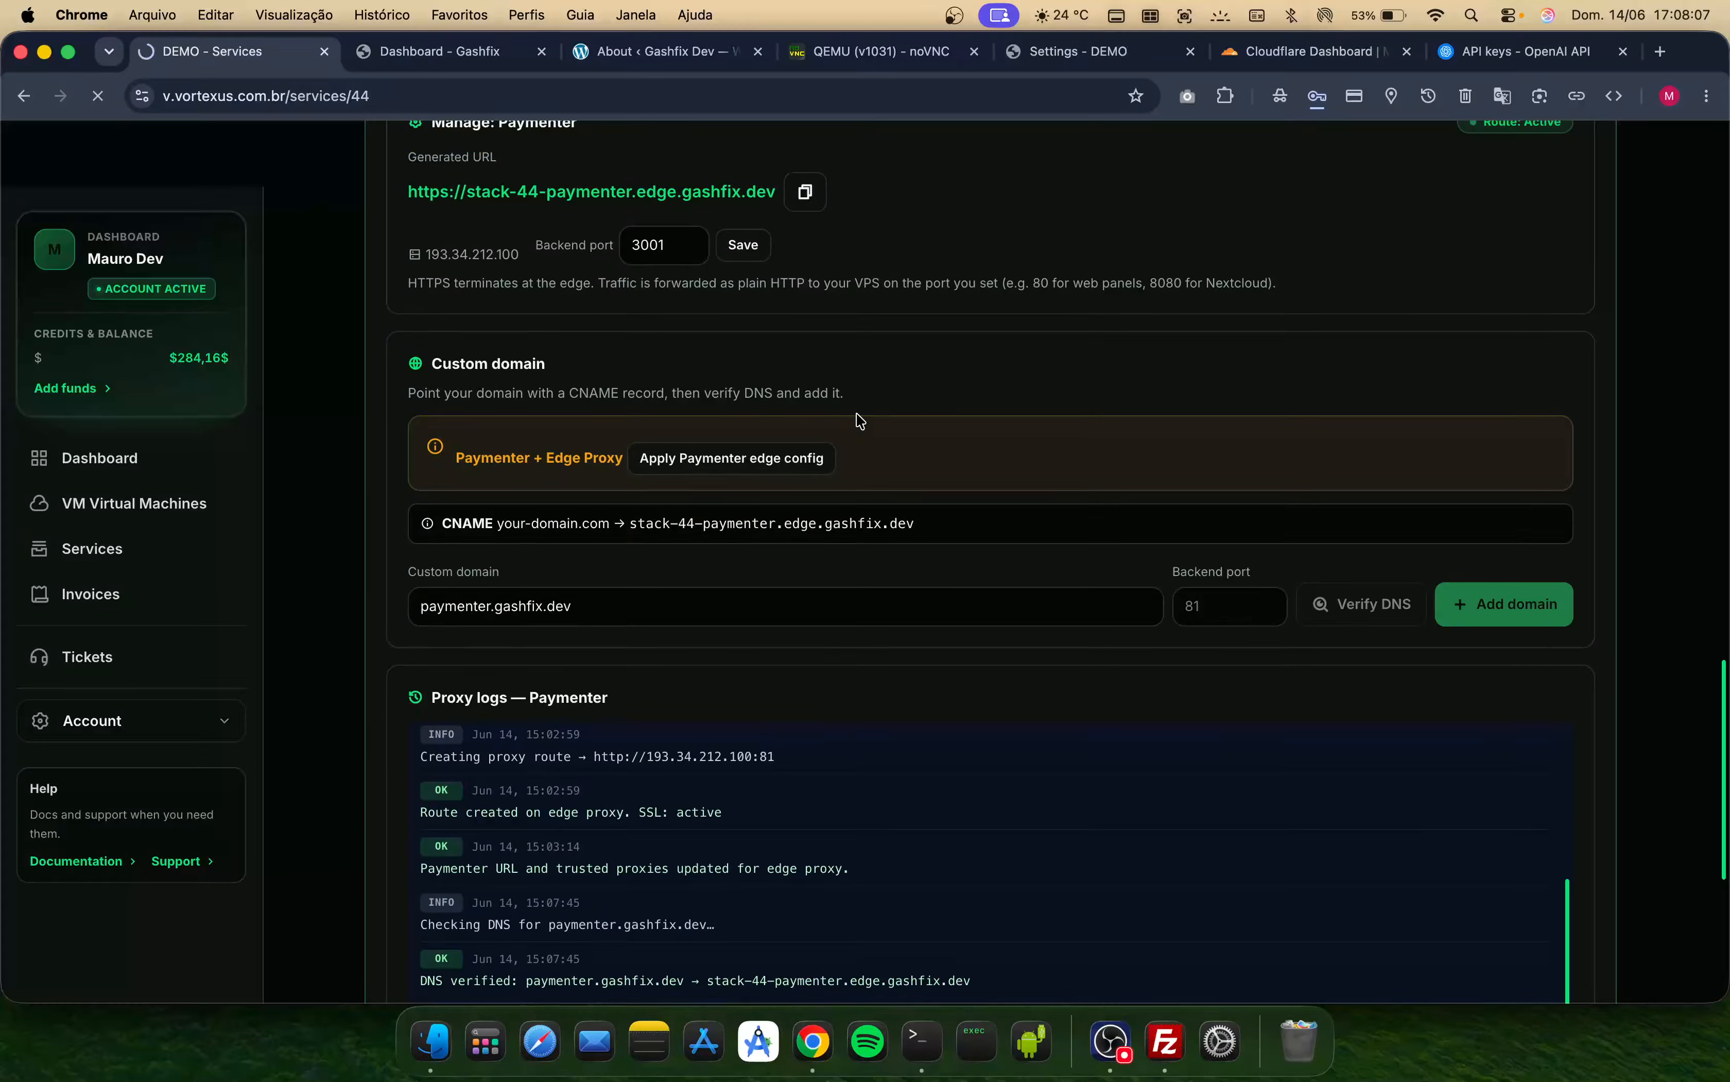
scroll(810, 424, "up", 10)
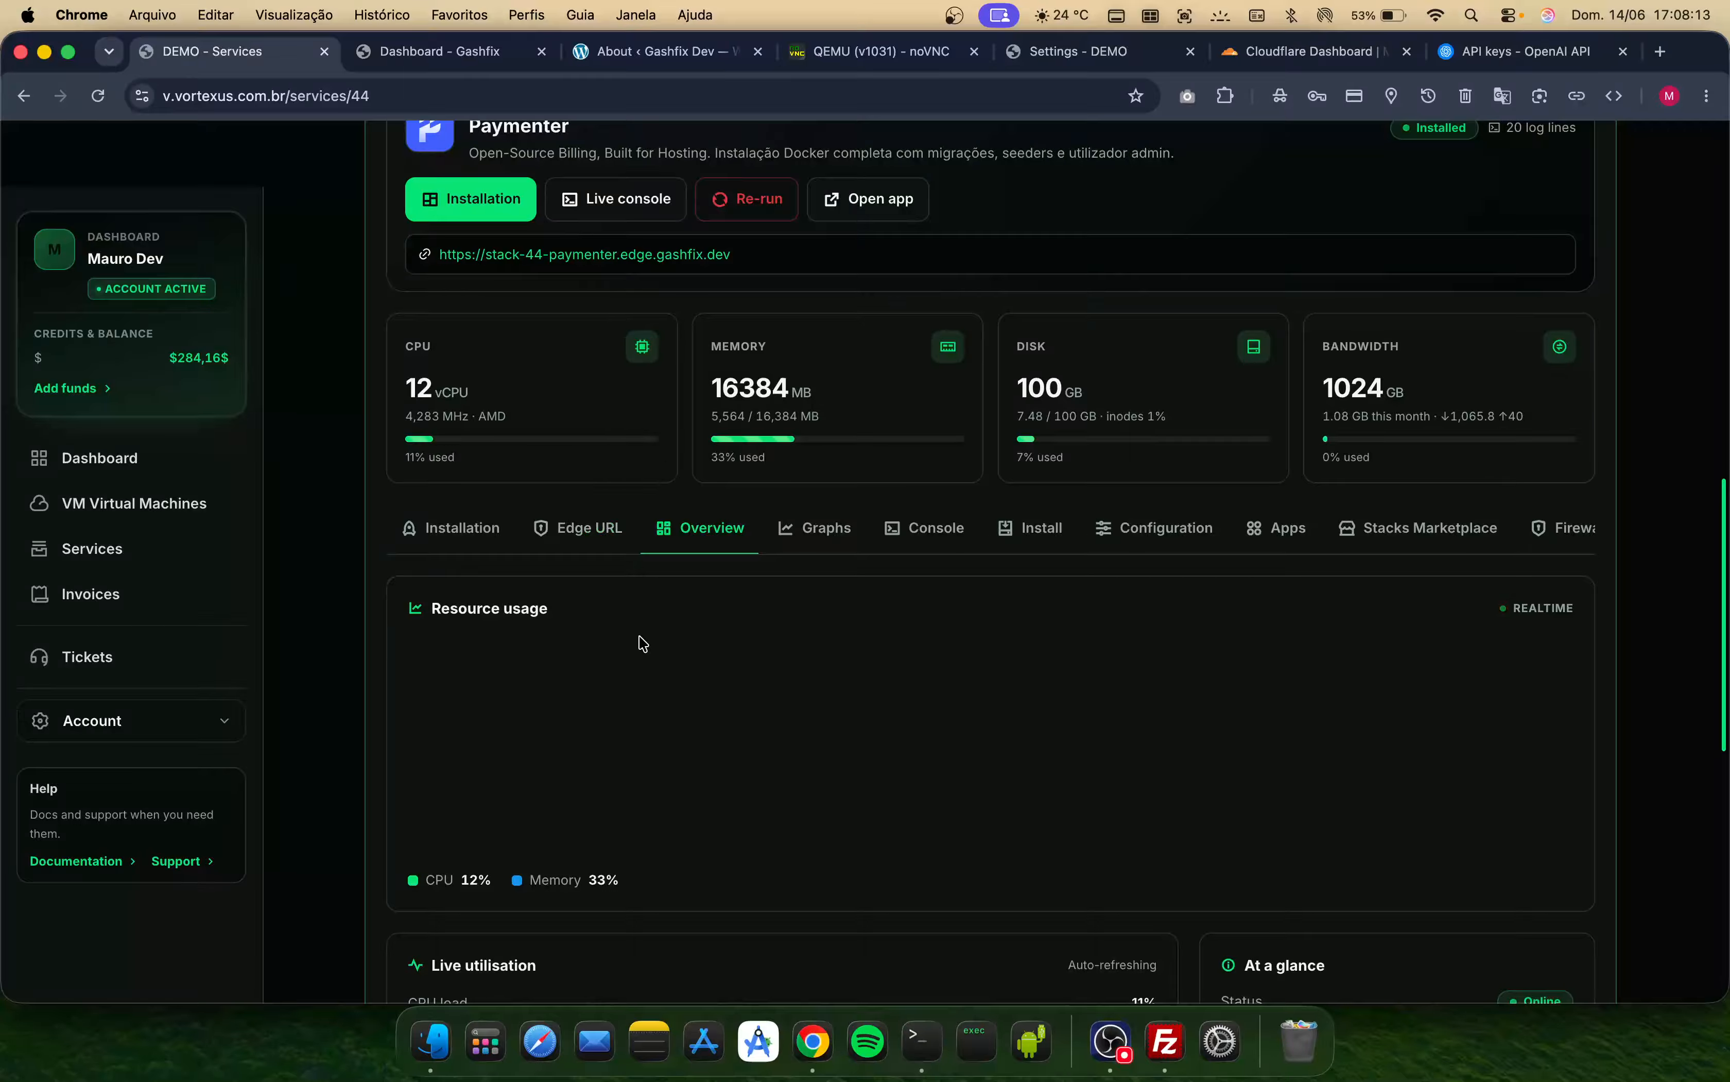
scroll(643, 644, "down", 15)
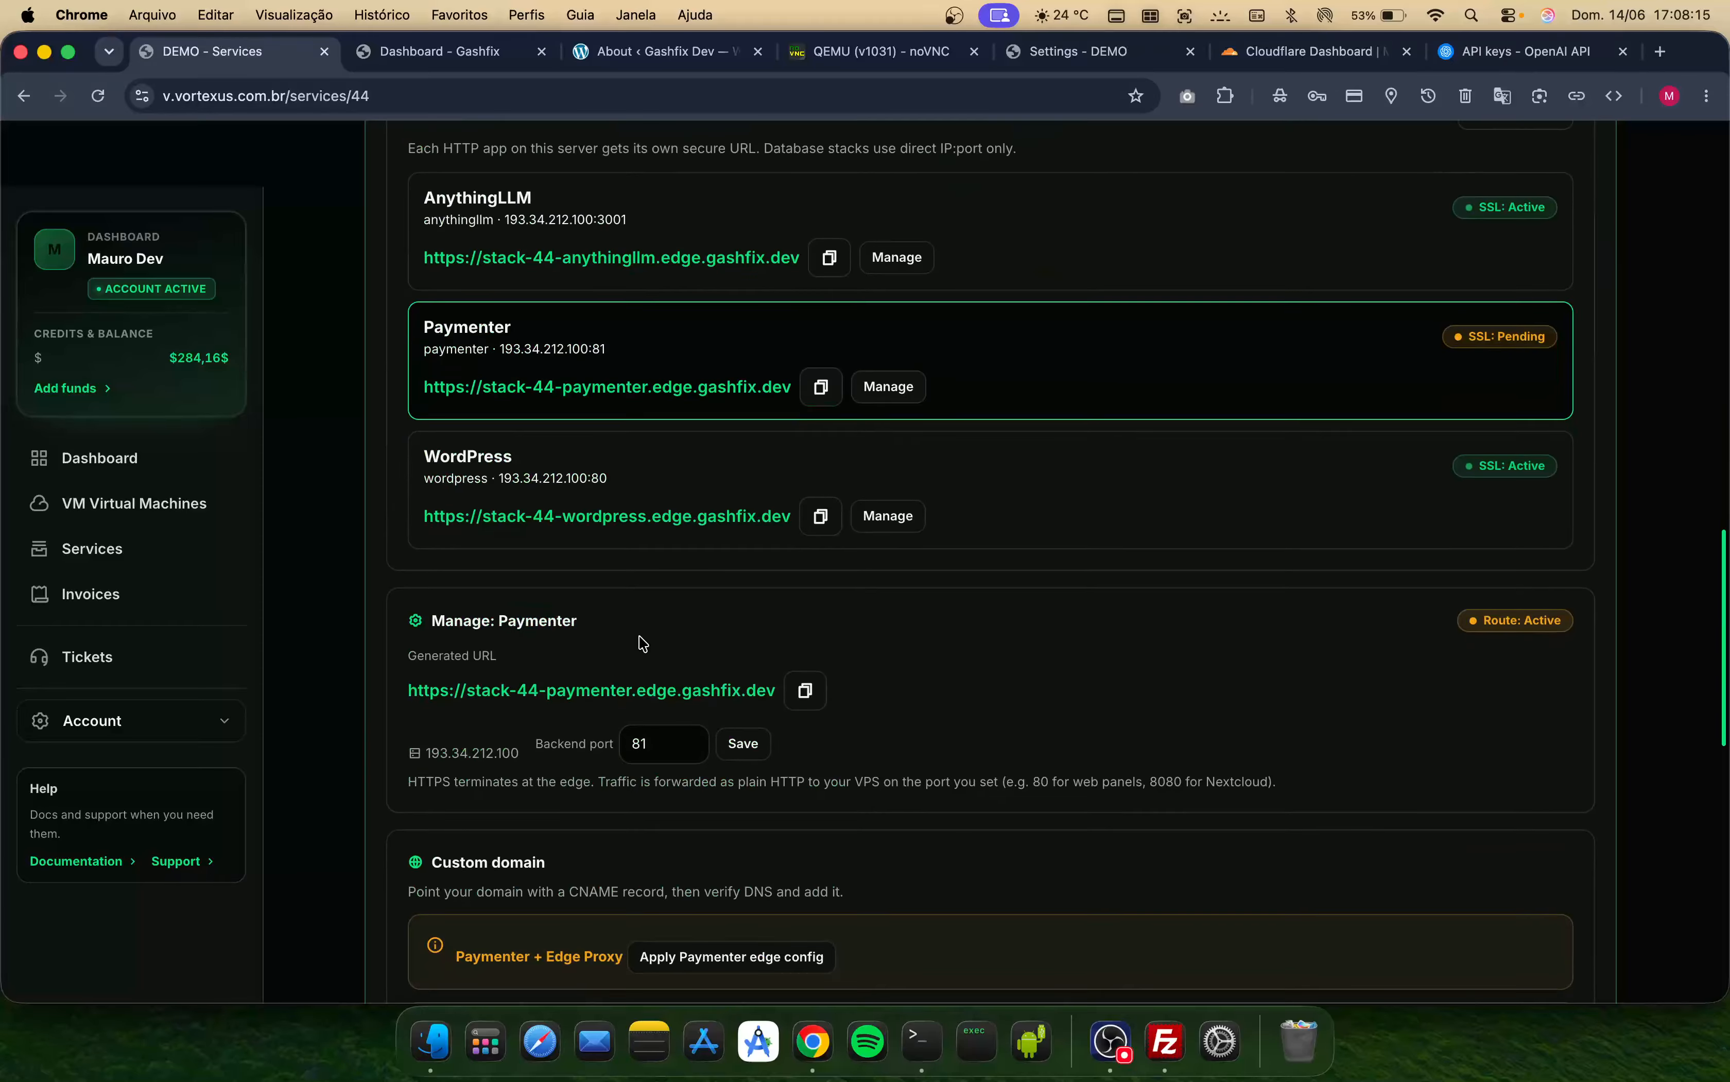
left_click(562, 718)
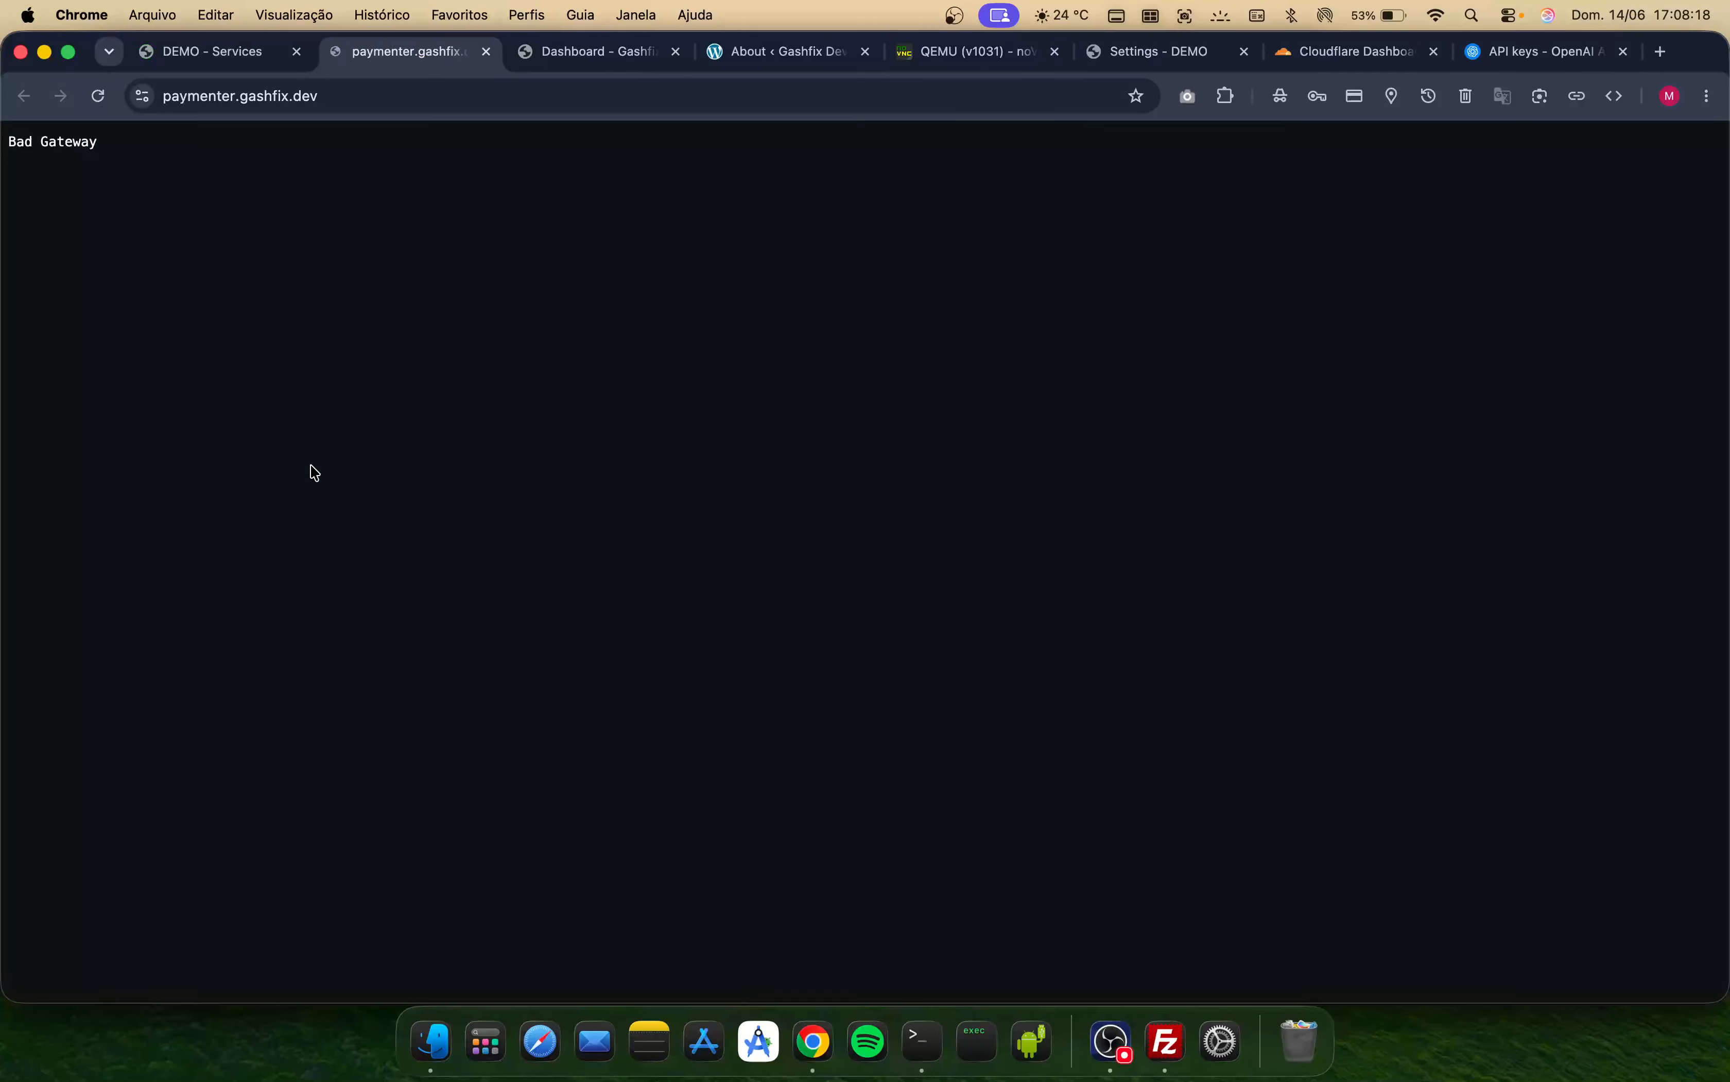
- Close the tab showing the Bad Gateway page for paymenter.gashfix.dev
double_click(69, 141)
left_click(486, 51)
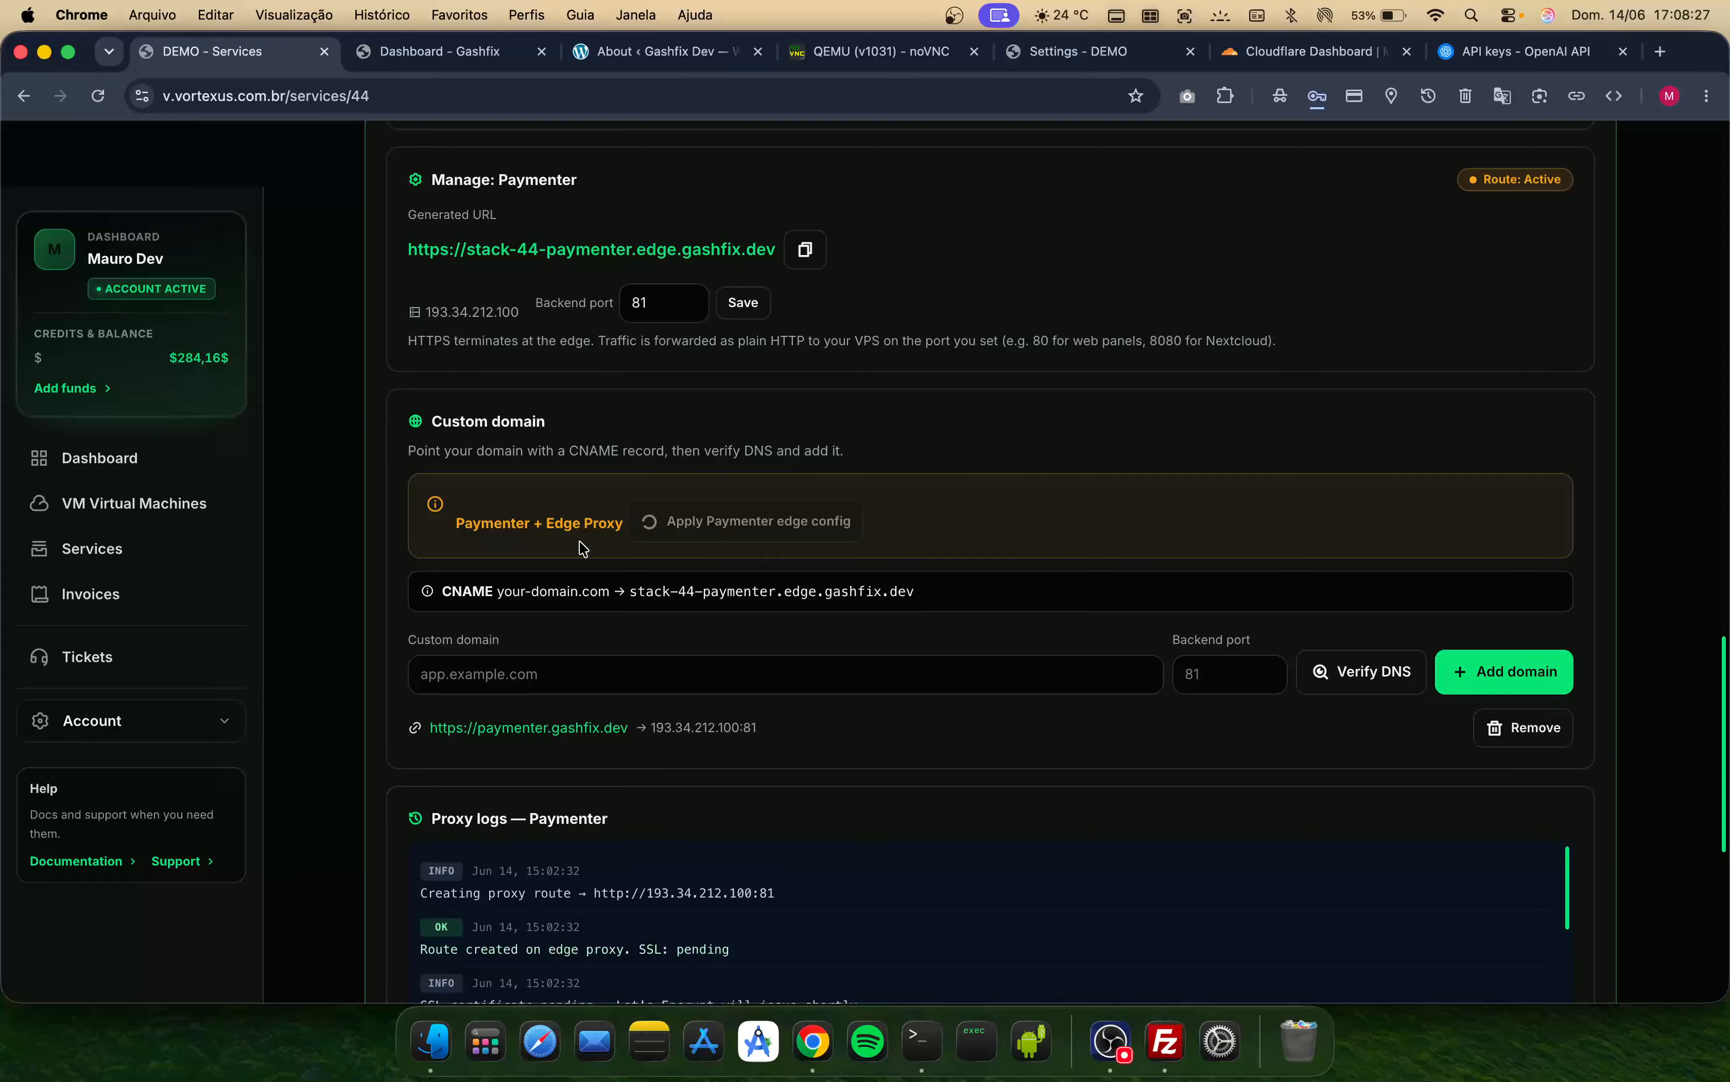
left_click(542, 727)
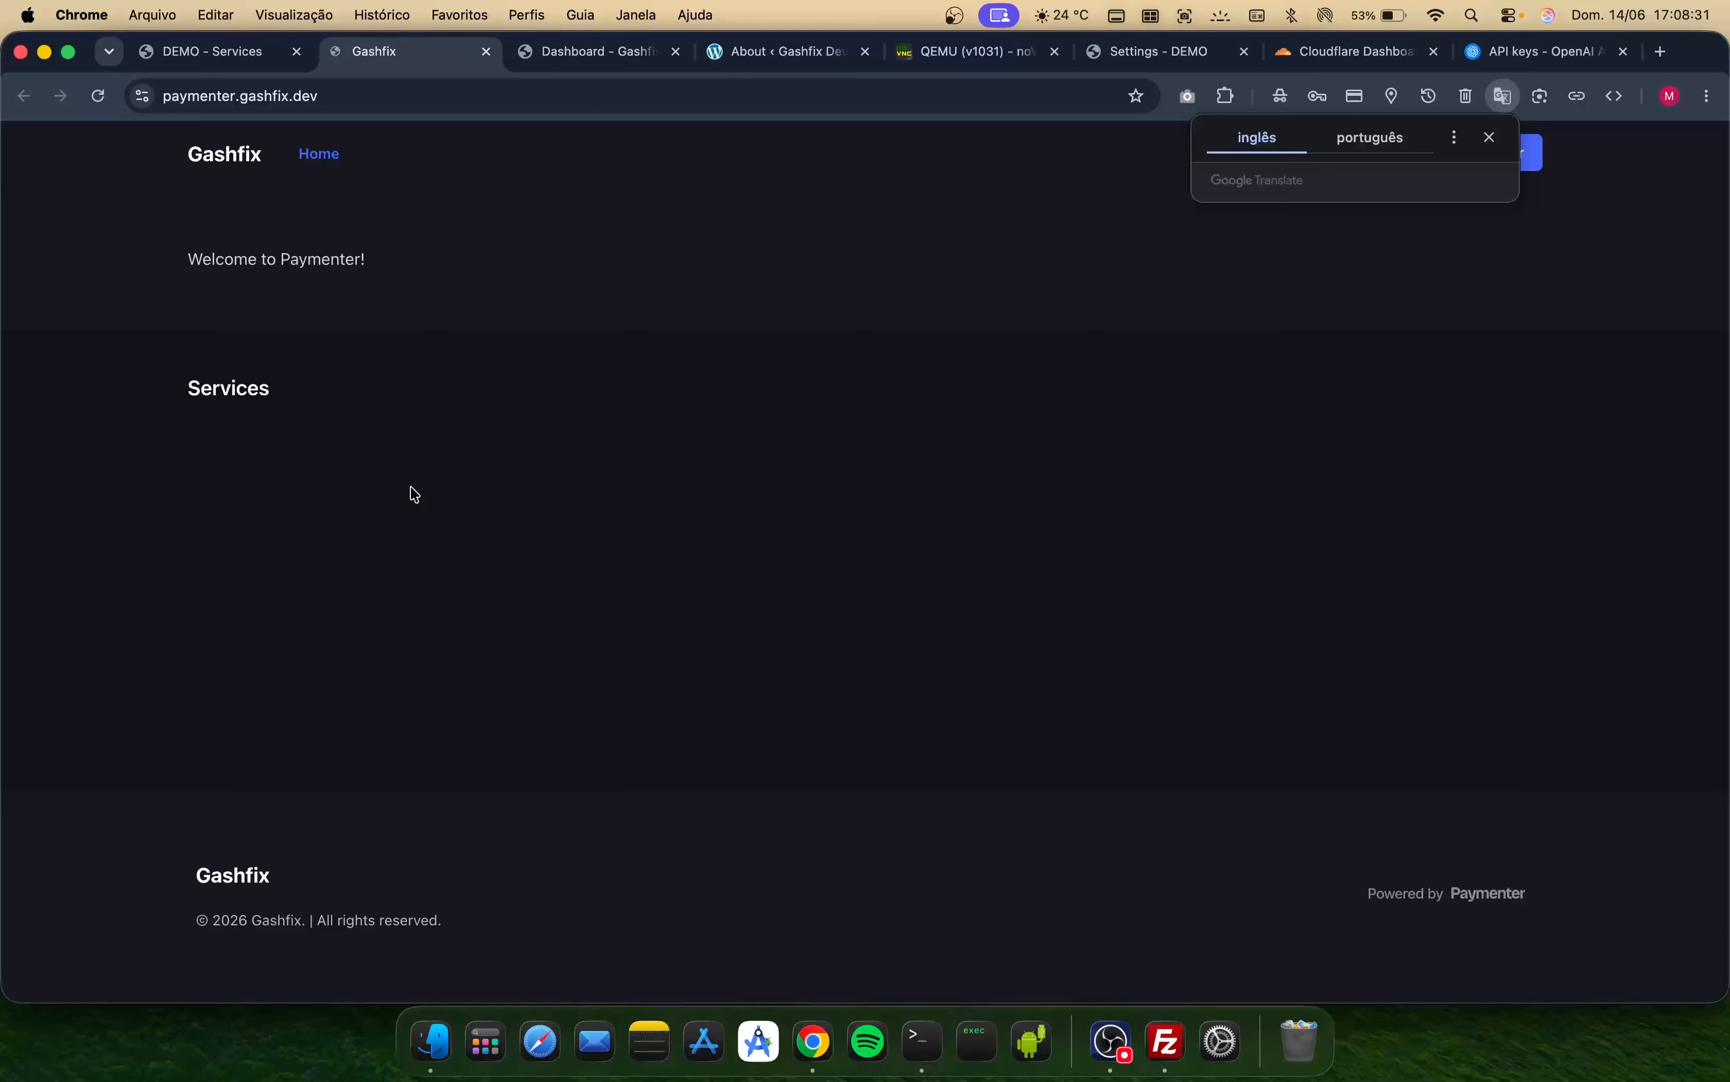
left_click(1400, 159)
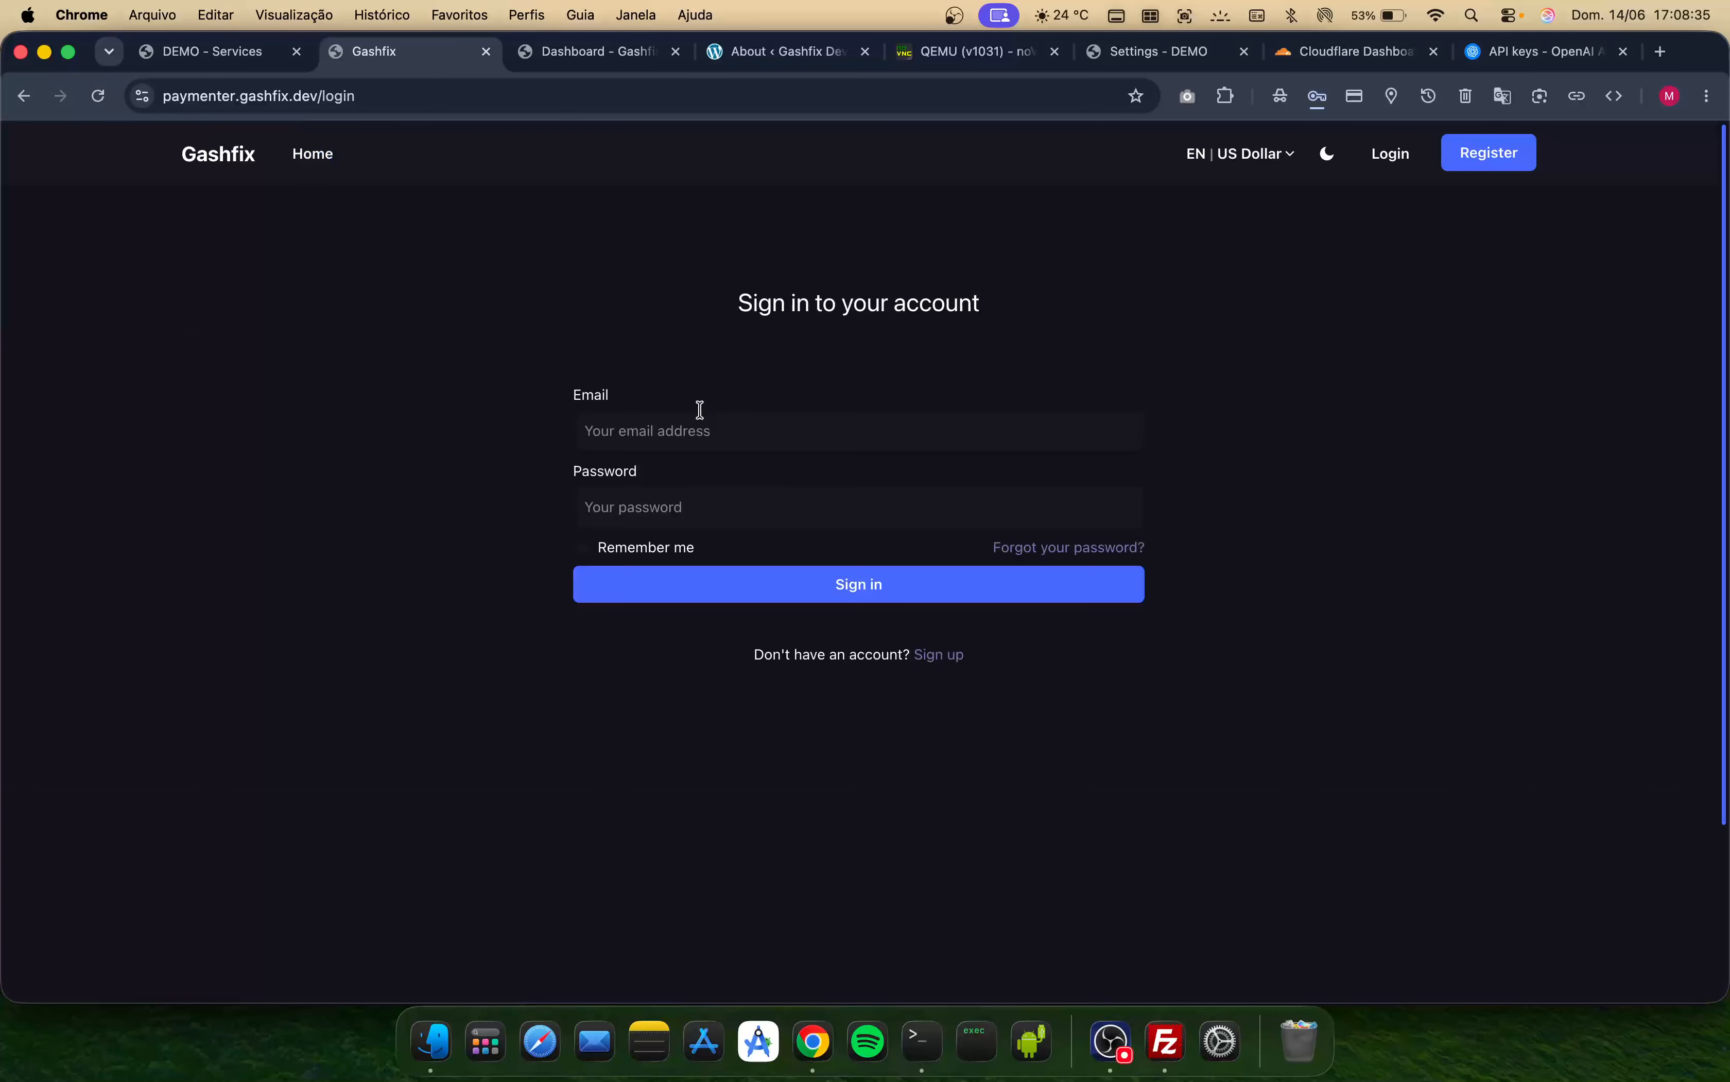
left_click(699, 416)
- Scroll through the Paymenter service page to find the admin access details
left_click(225, 68)
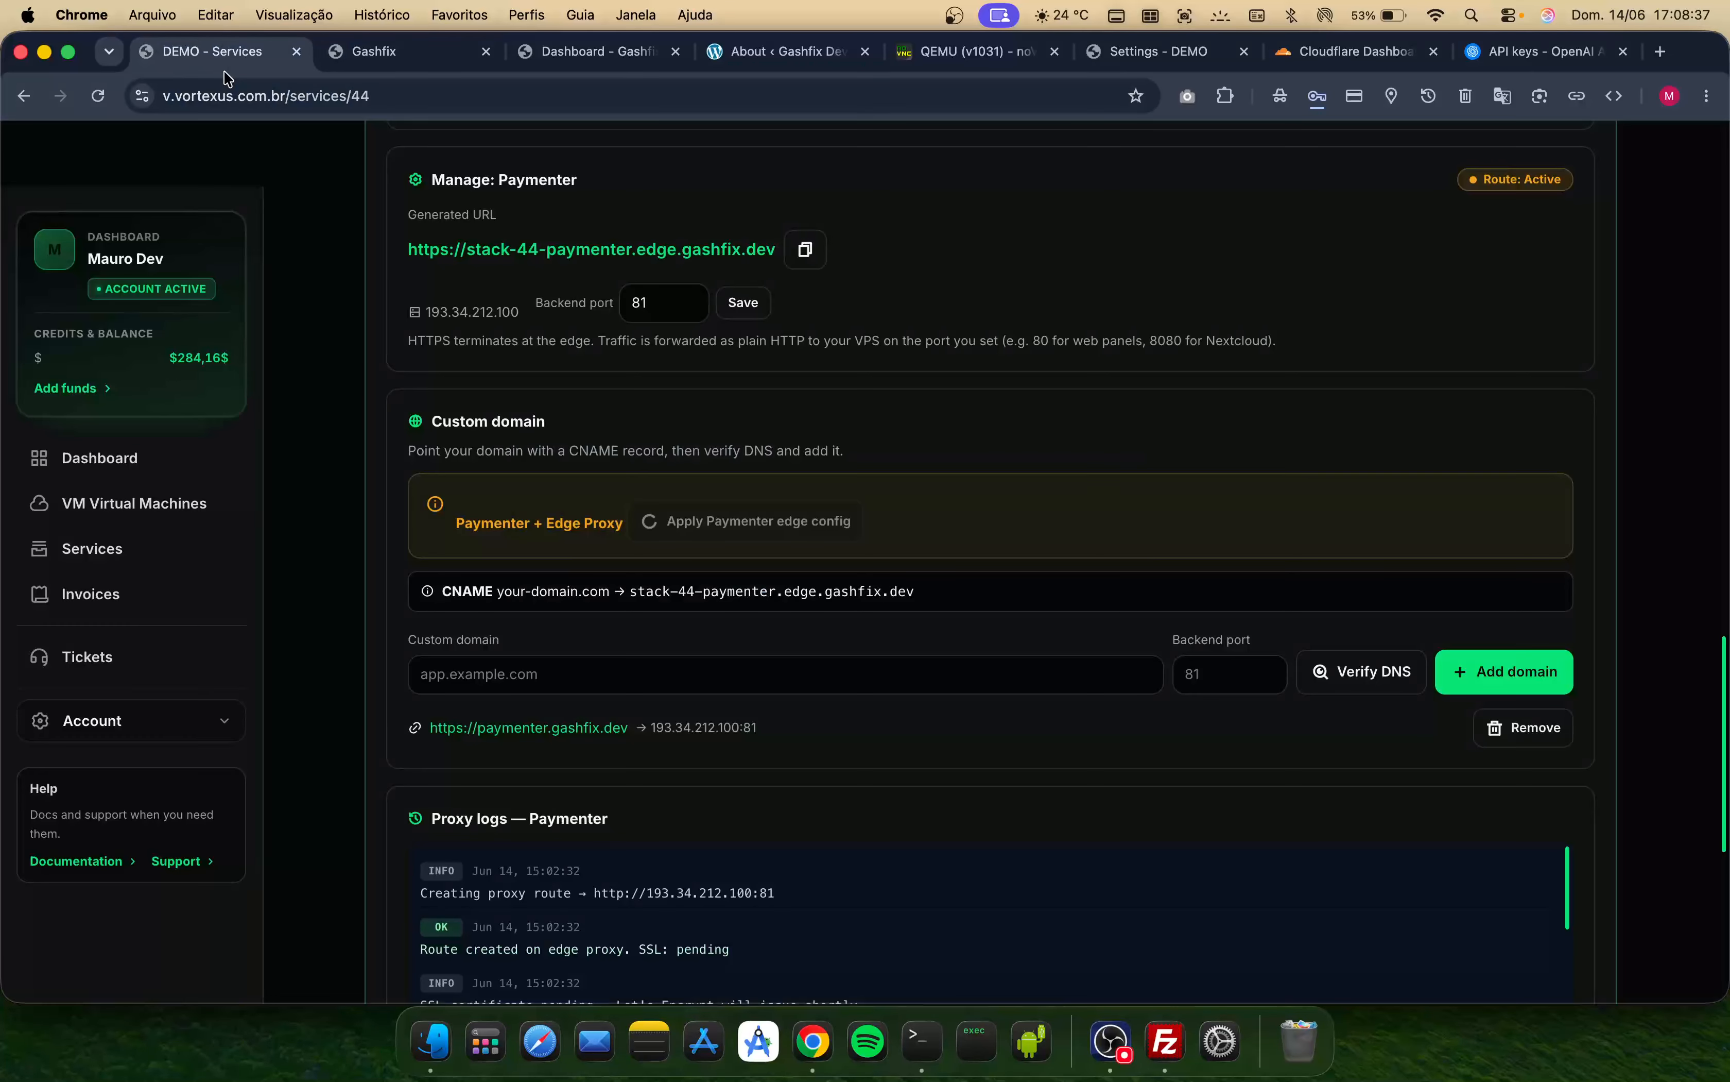
scroll(531, 357, "up", 5)
scroll(532, 358, "up", 5)
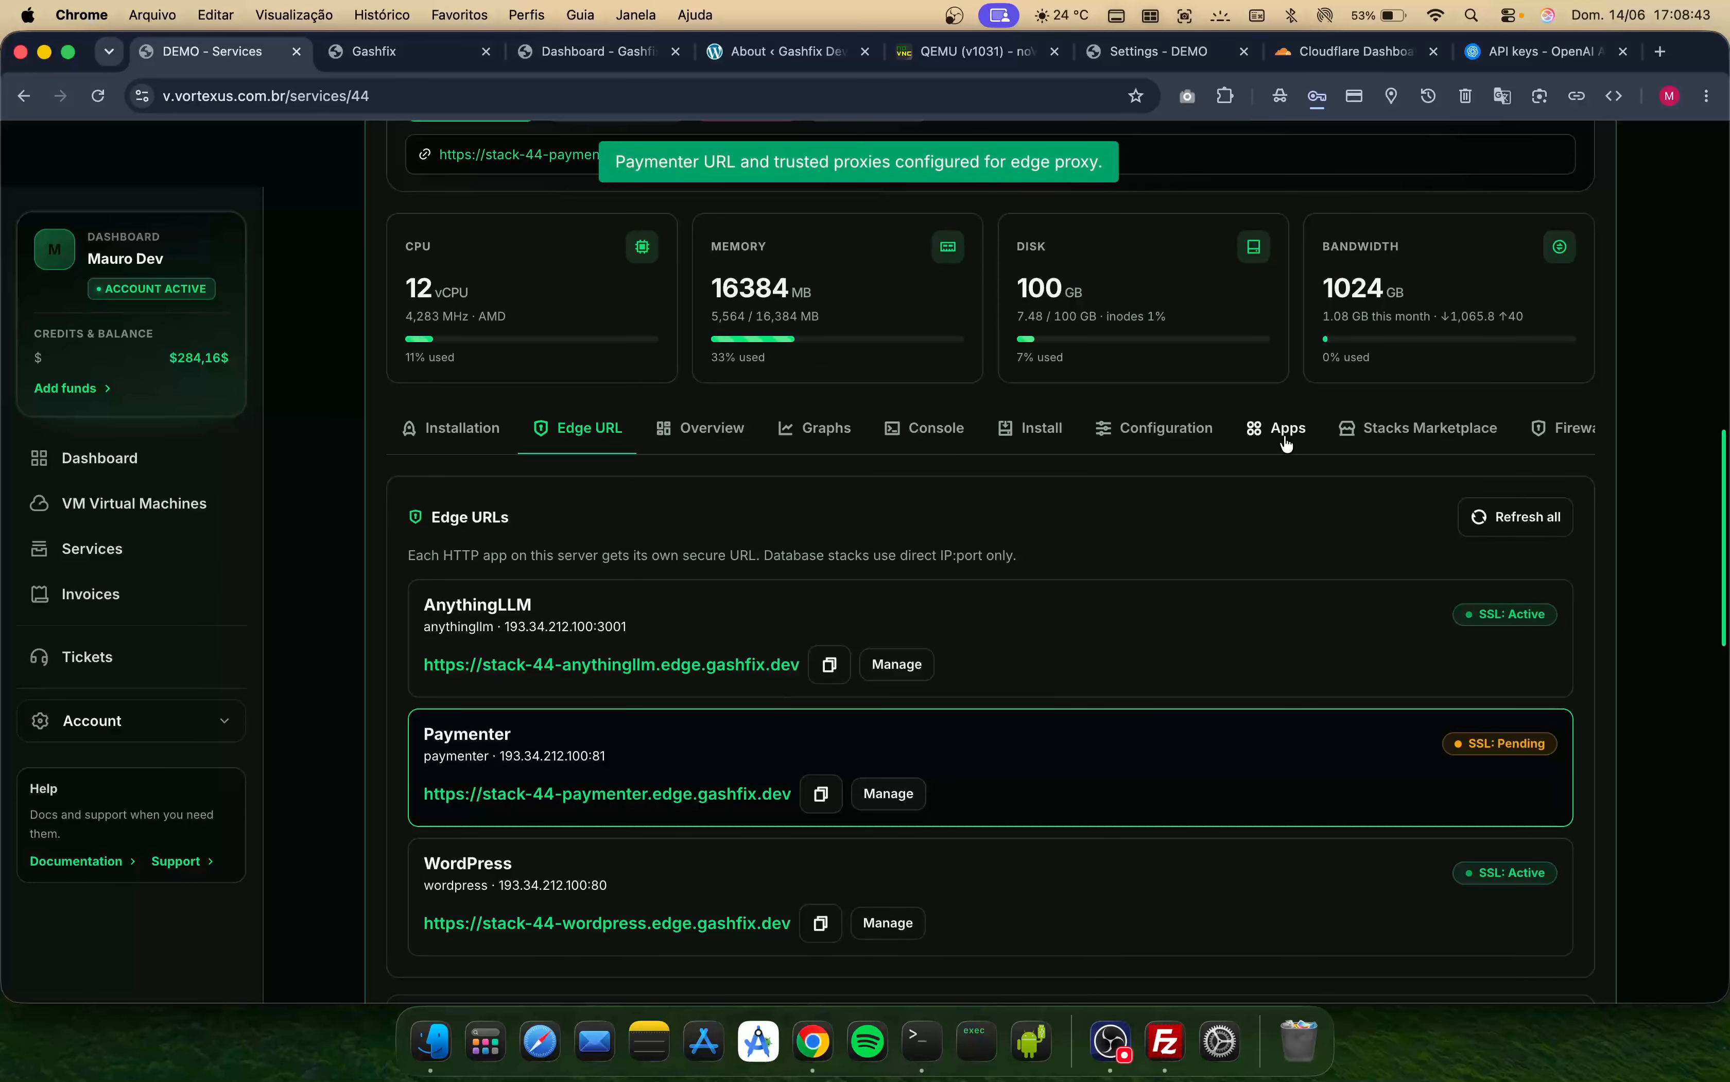
scroll(1237, 573, "down", 8)
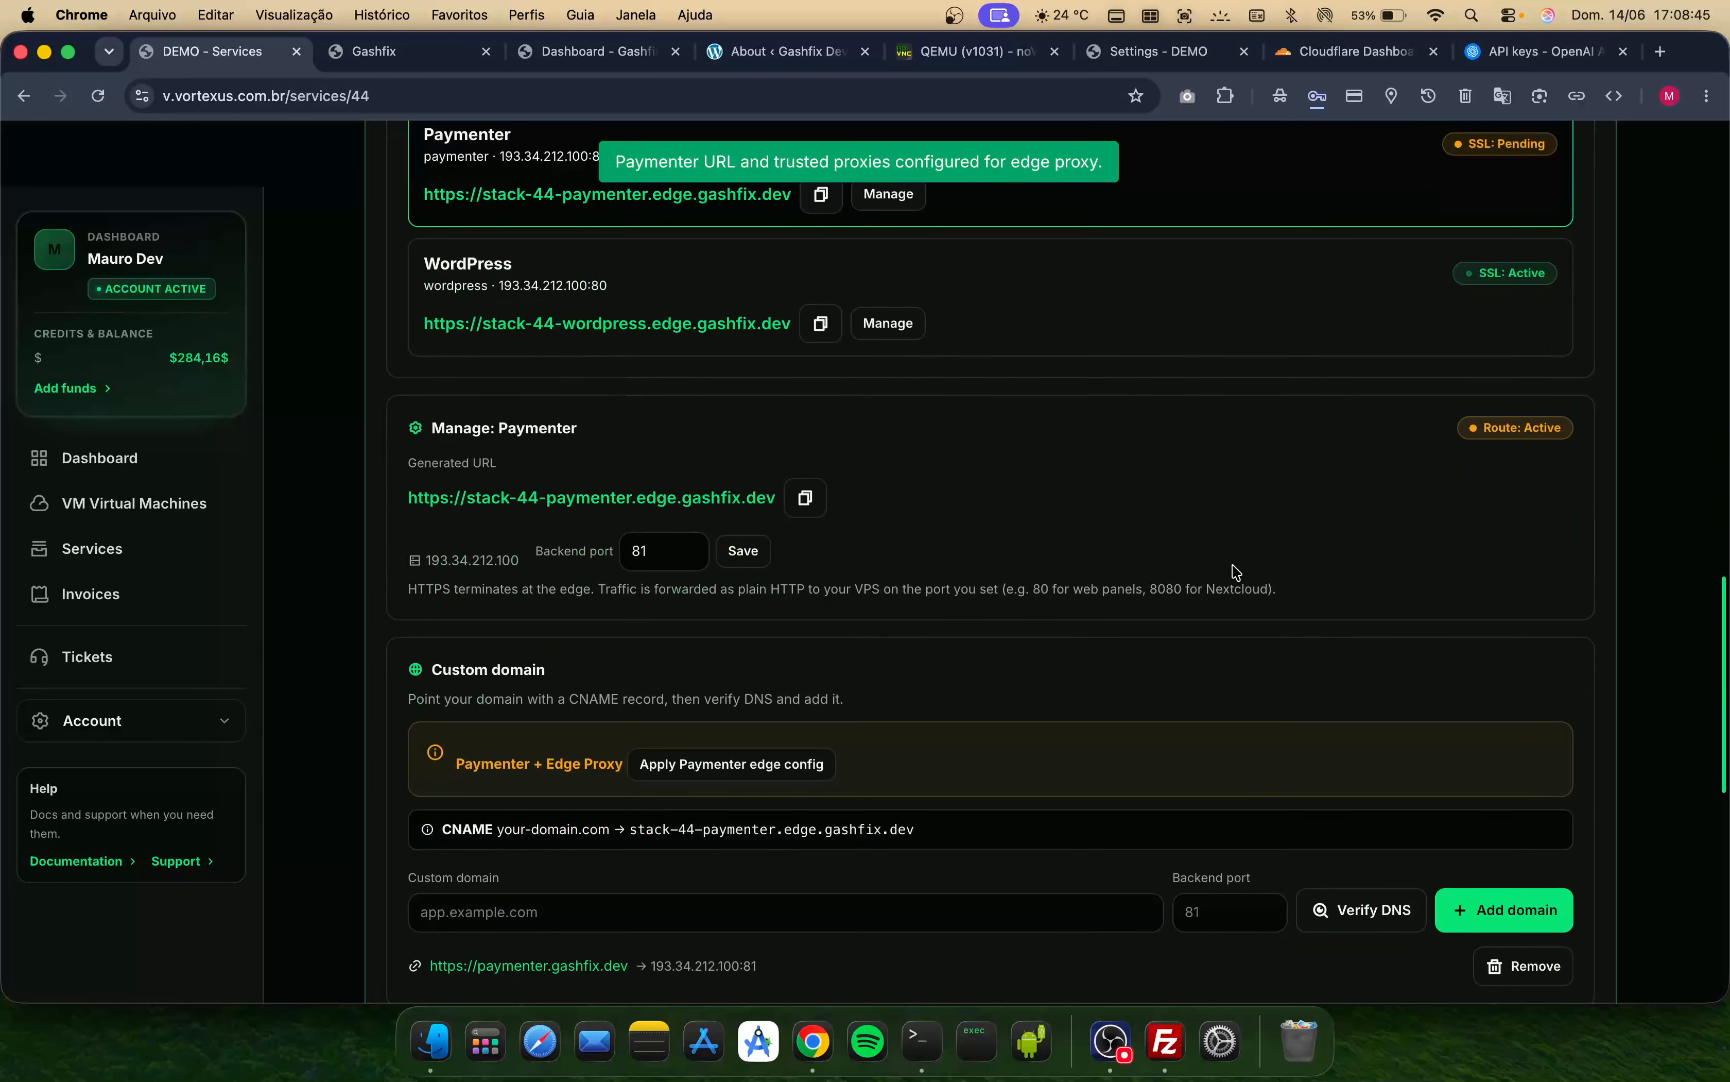
scroll(1237, 573, "up", 6)
scroll(1237, 573, "down", 7)
scroll(1237, 573, "up", 7)
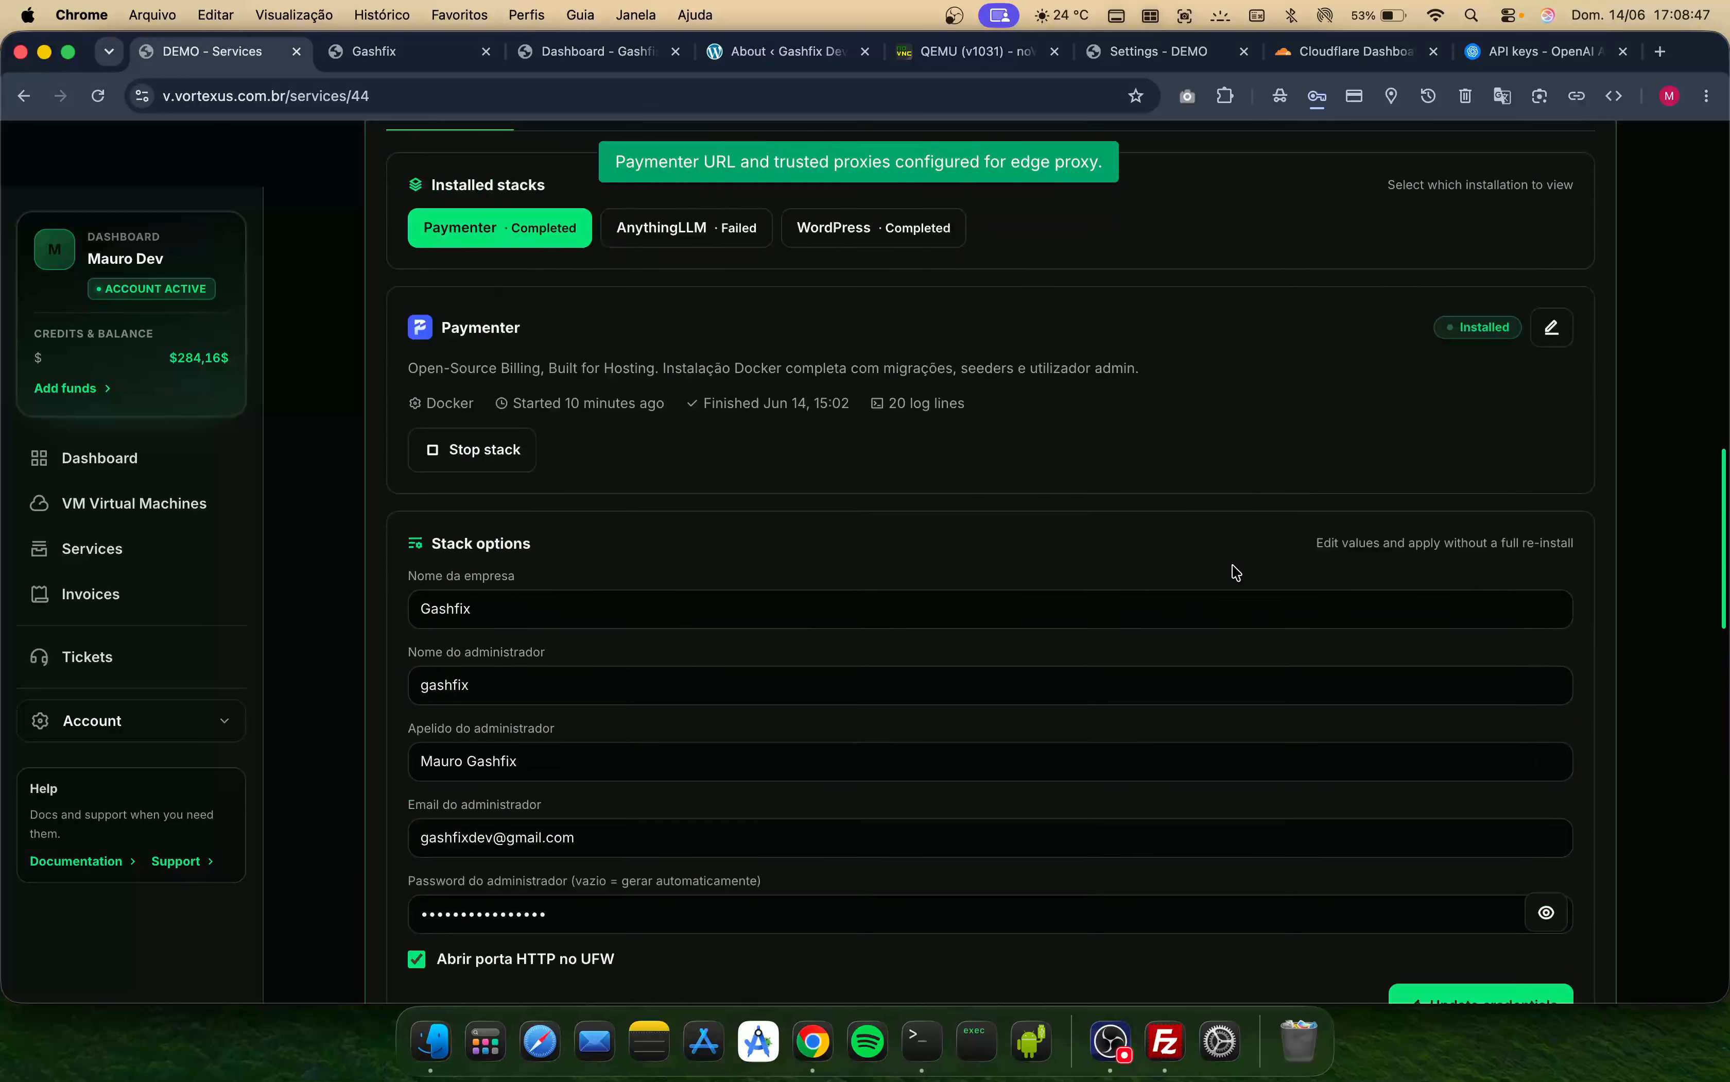
scroll(1234, 568, "down", 7)
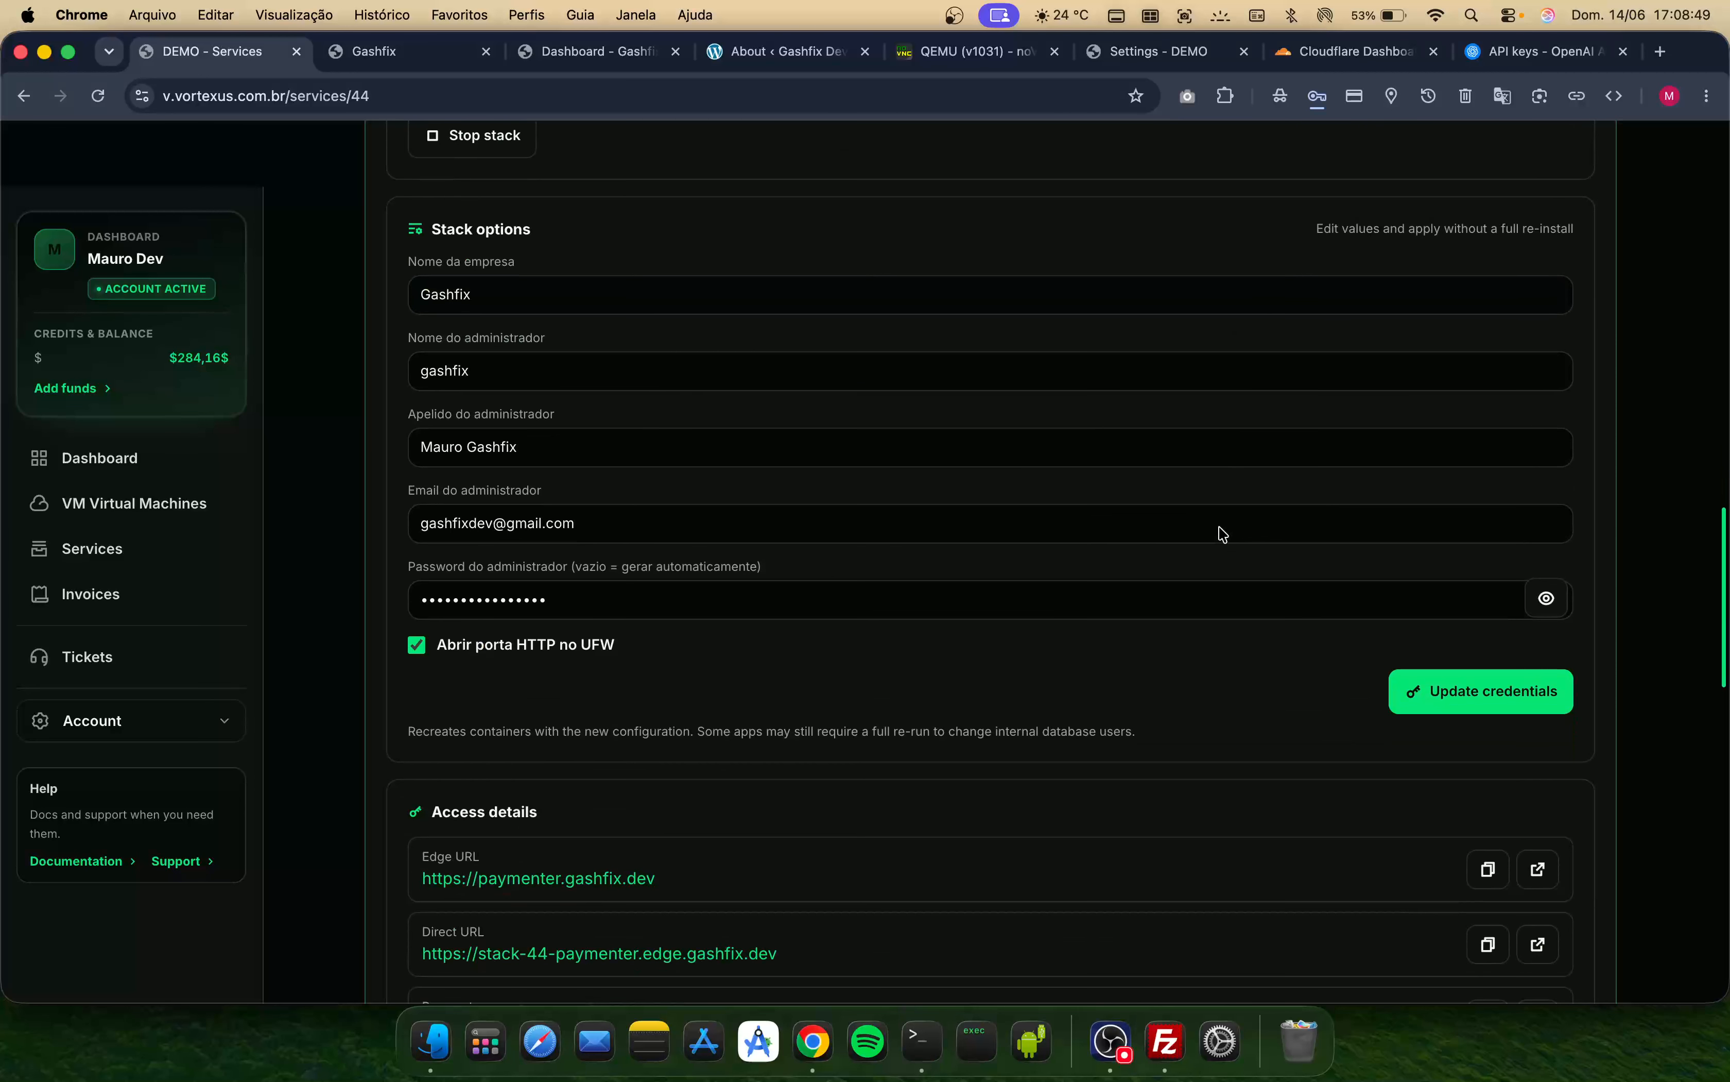
scroll(884, 513, "down", 10)
scroll(887, 523, "up", 2)
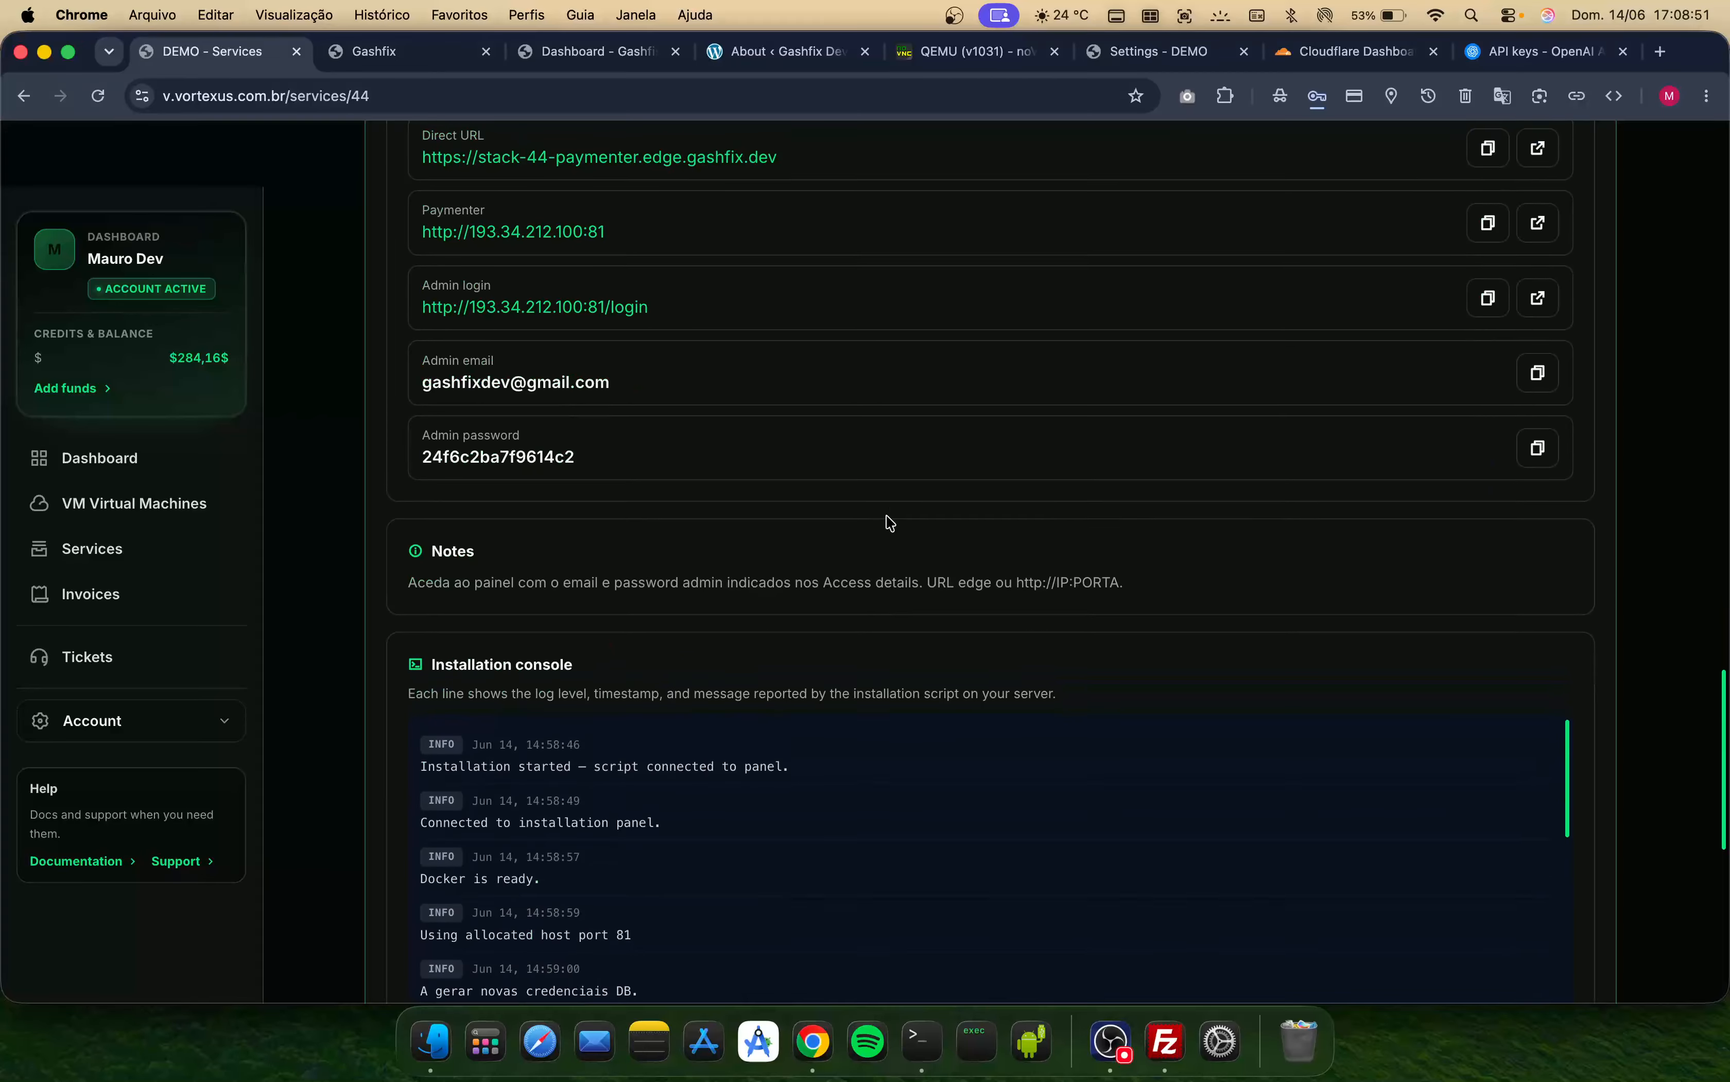
- Sign in to Paymenter with the admin email and admin password copied from the access details, declining to save the password
left_click(403, 54)
left_click(683, 432)
key("super+v")
left_click(218, 59)
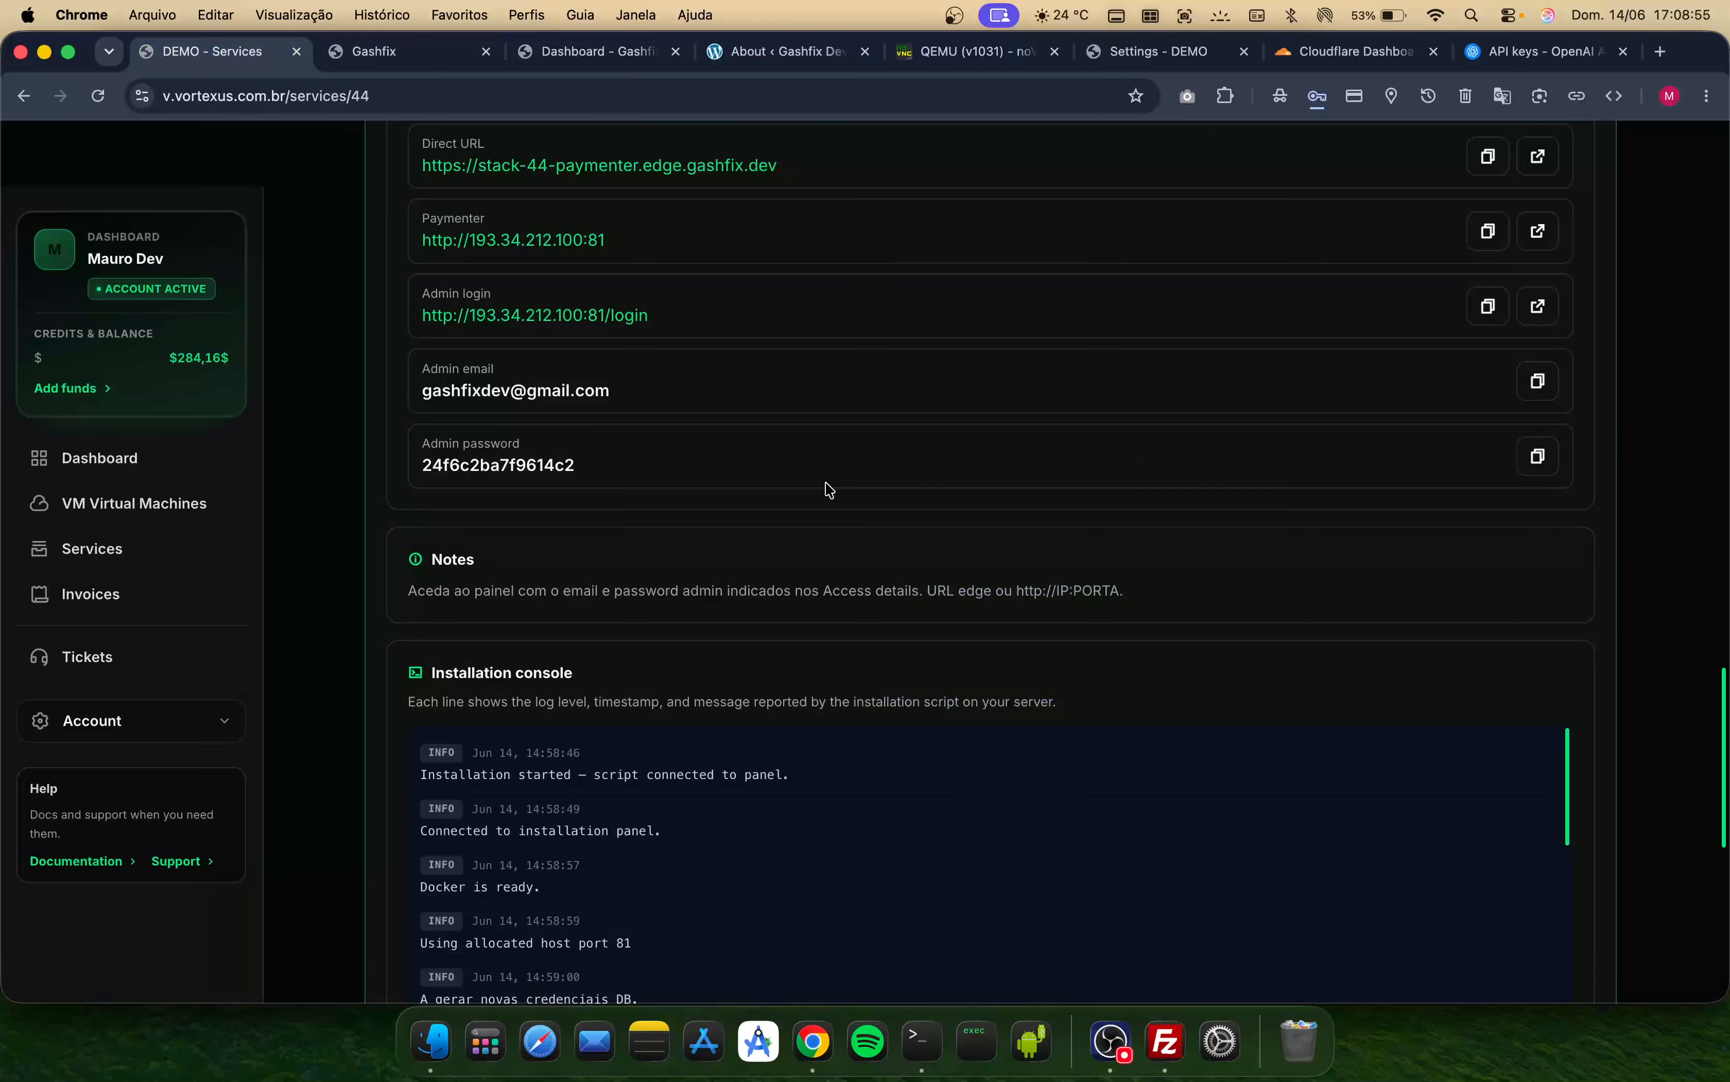
left_click(418, 53)
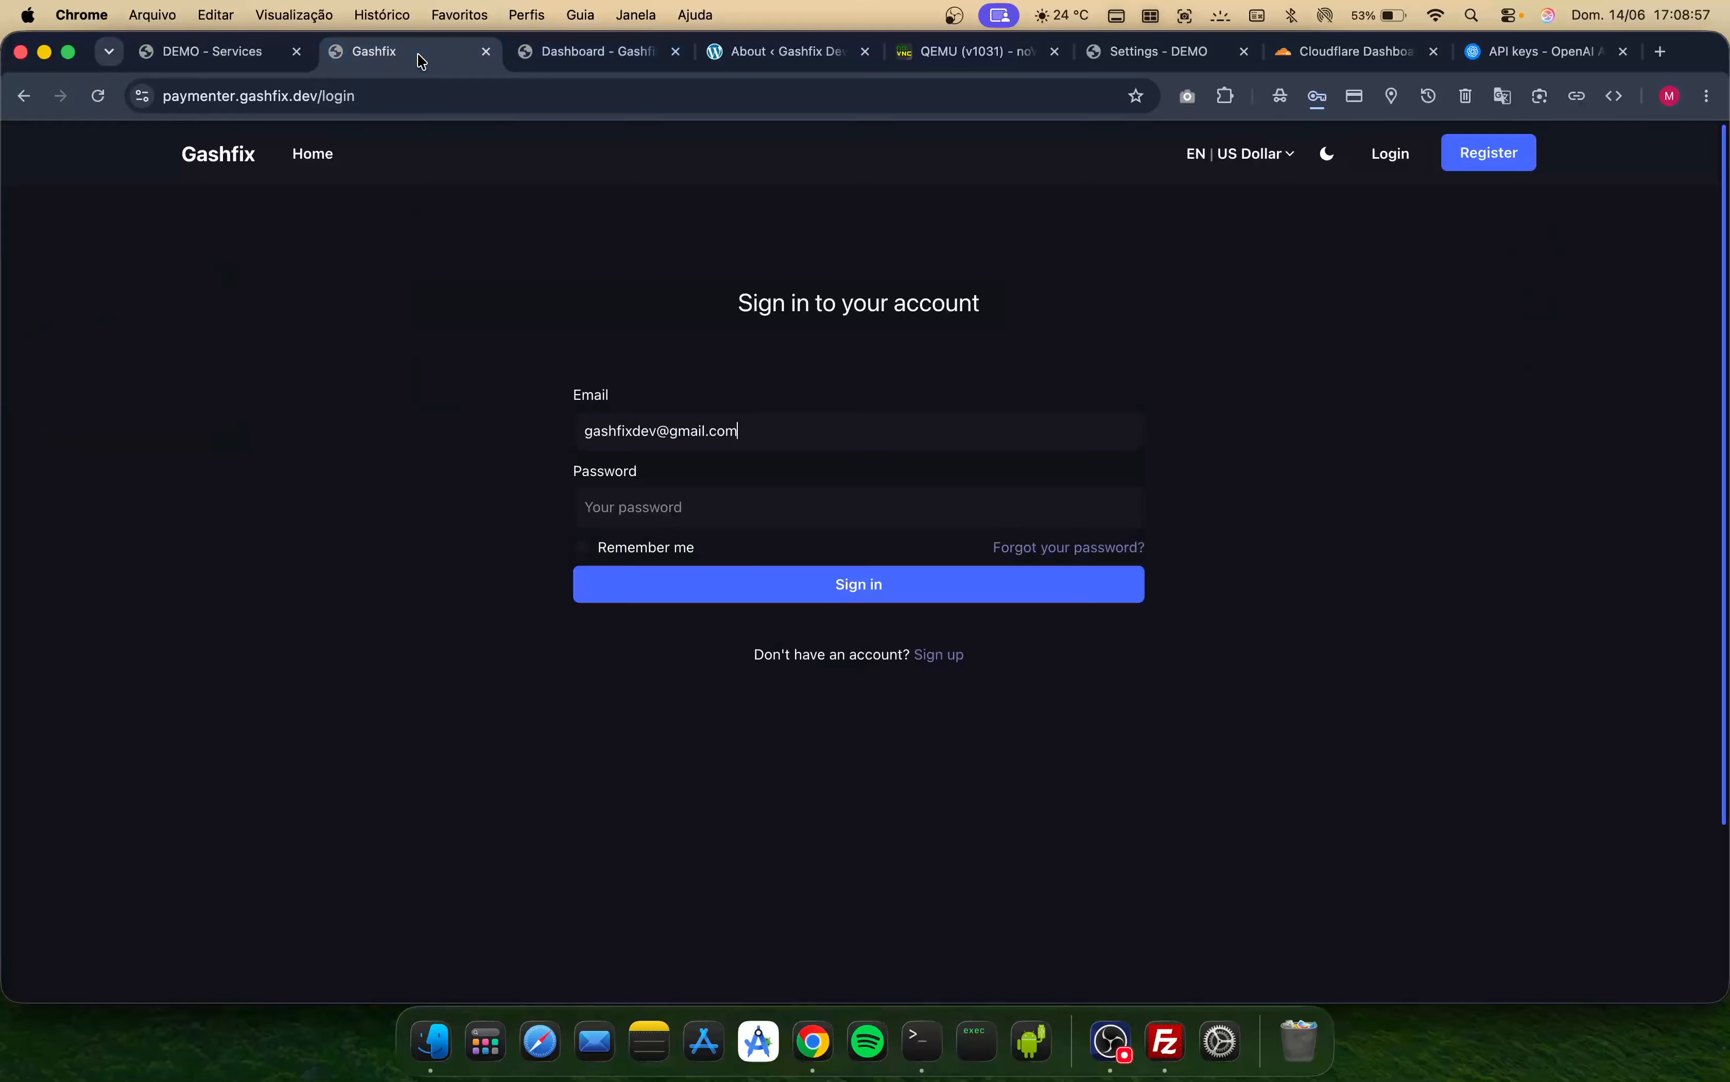
left_click(679, 506)
key("super+v")
left_click(660, 596)
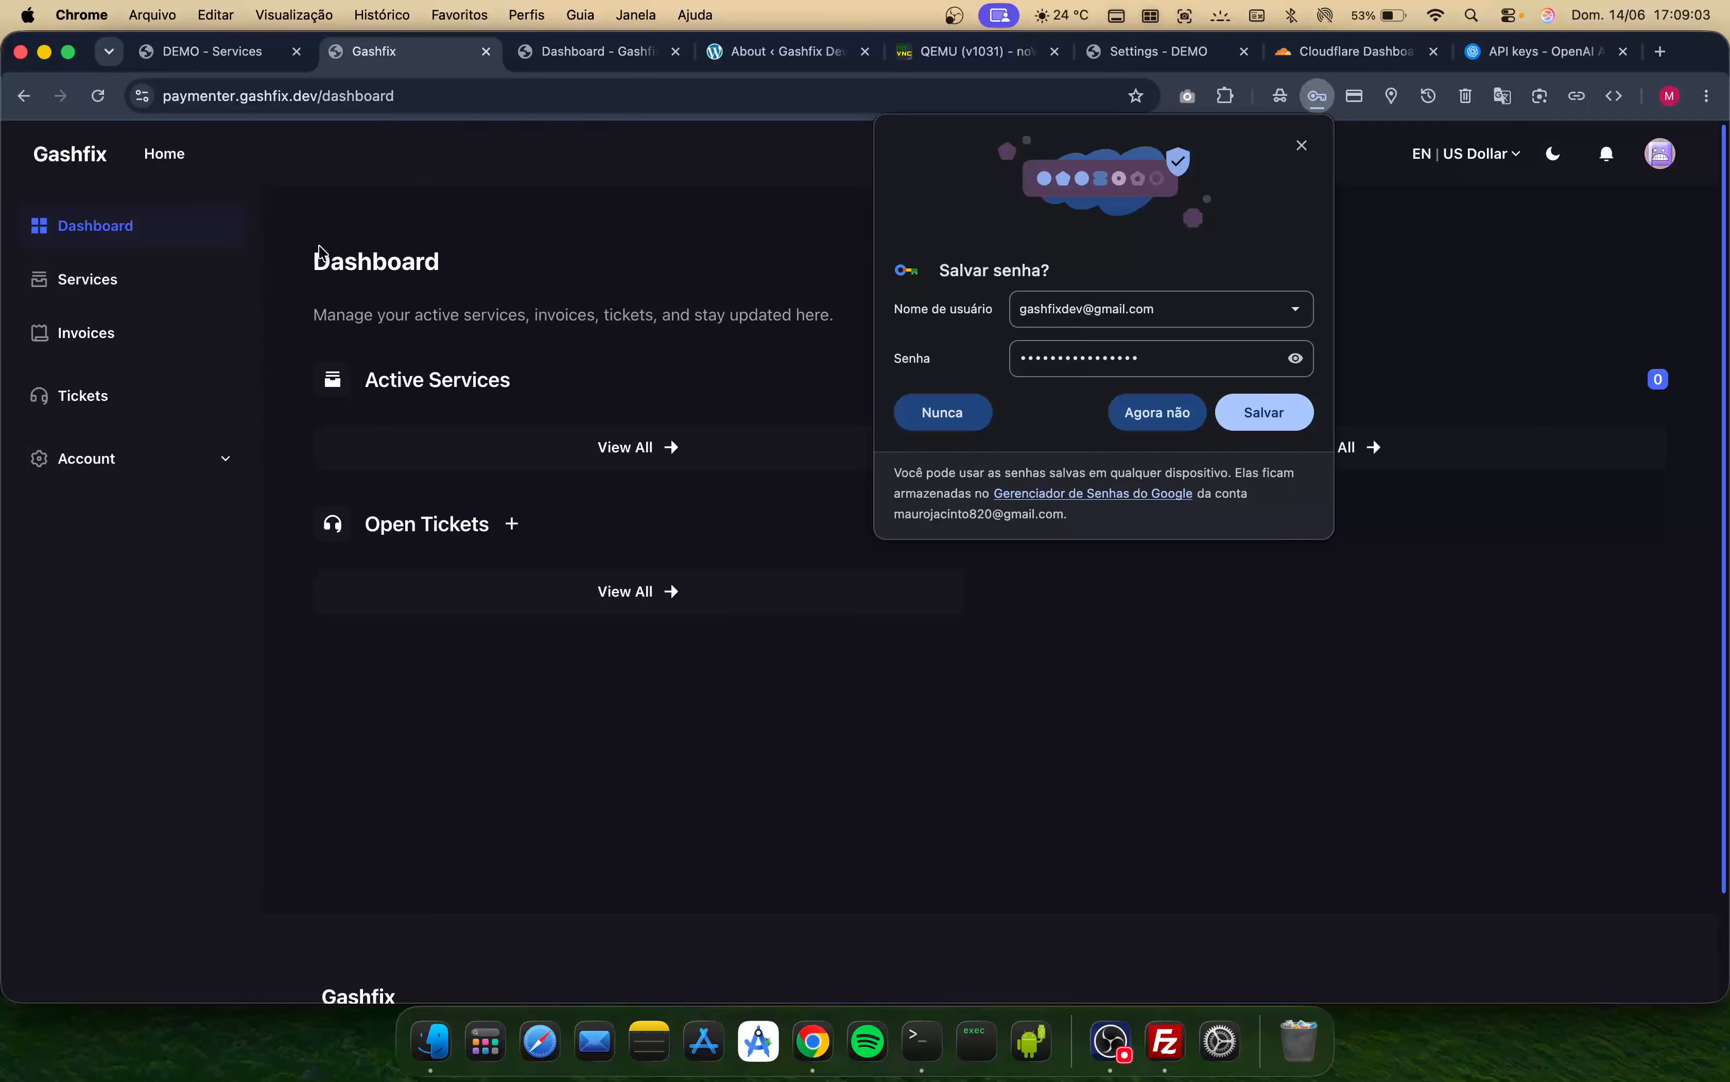
left_click(1143, 420)
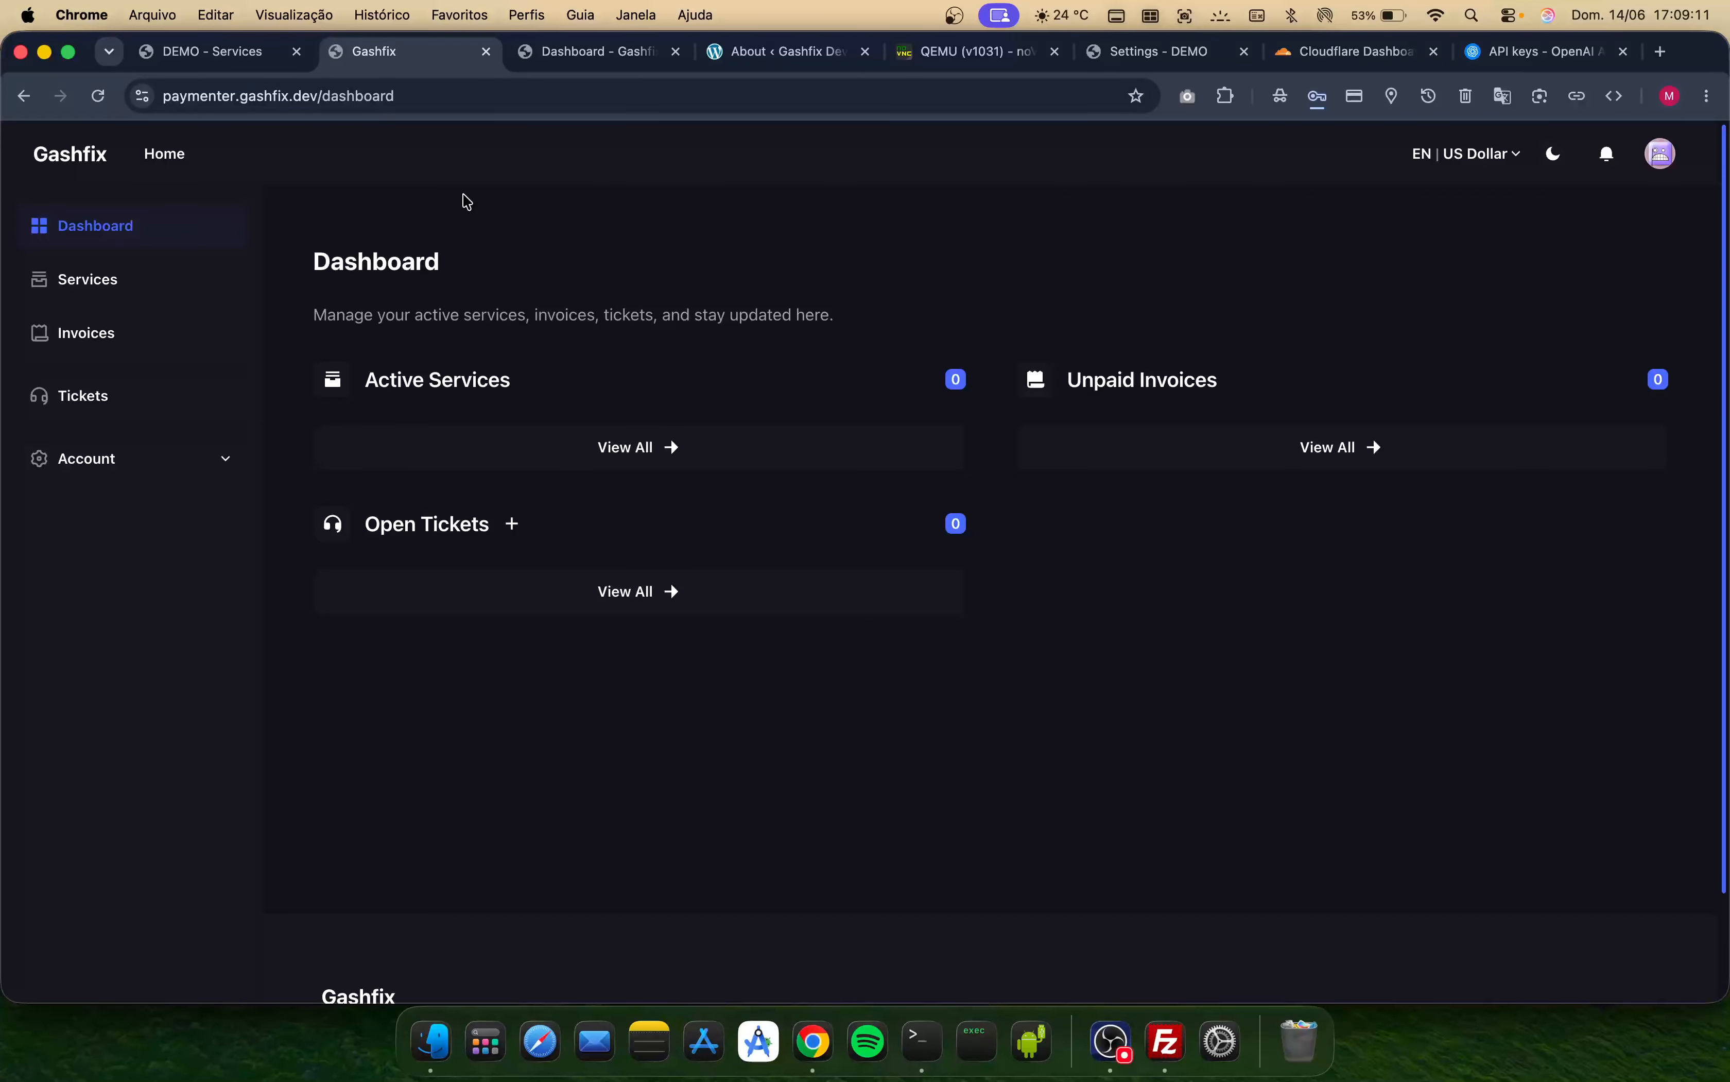
- Close the Paymenter admin dashboard tab on the edge URL and switch to the DEMO admin panel
left_click(586, 55)
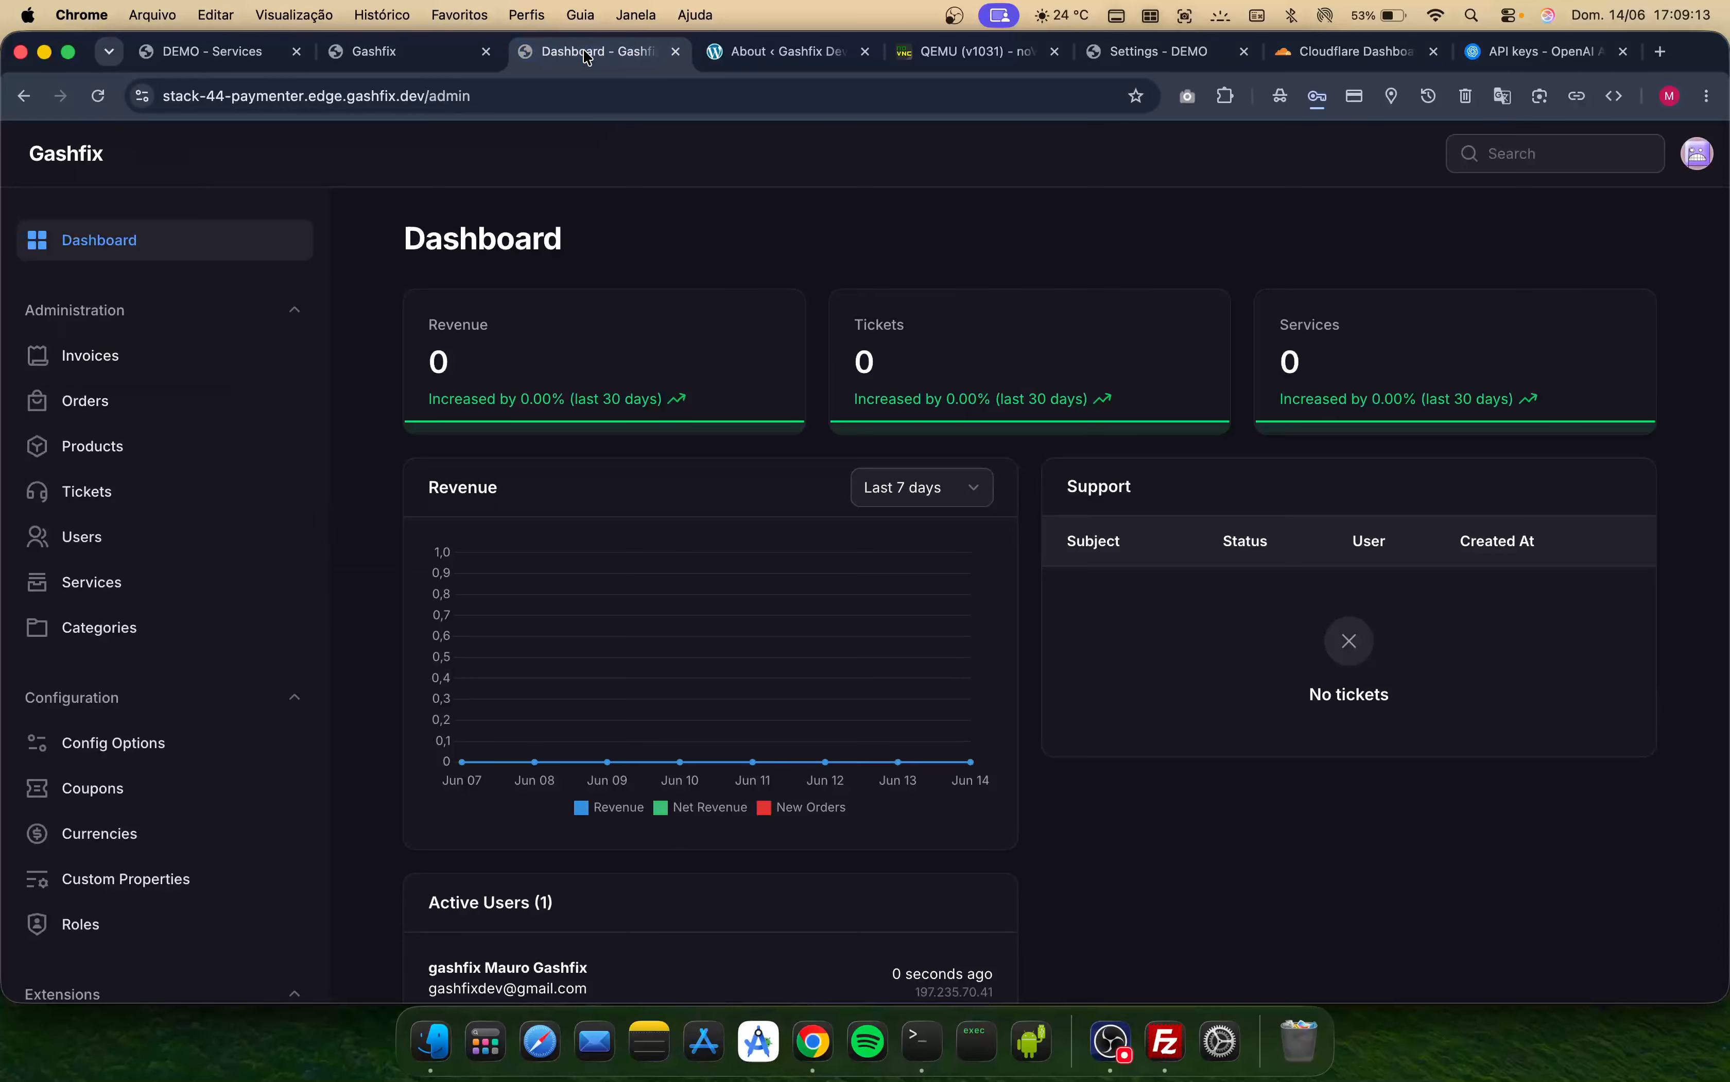
left_click(675, 53)
left_click(965, 54)
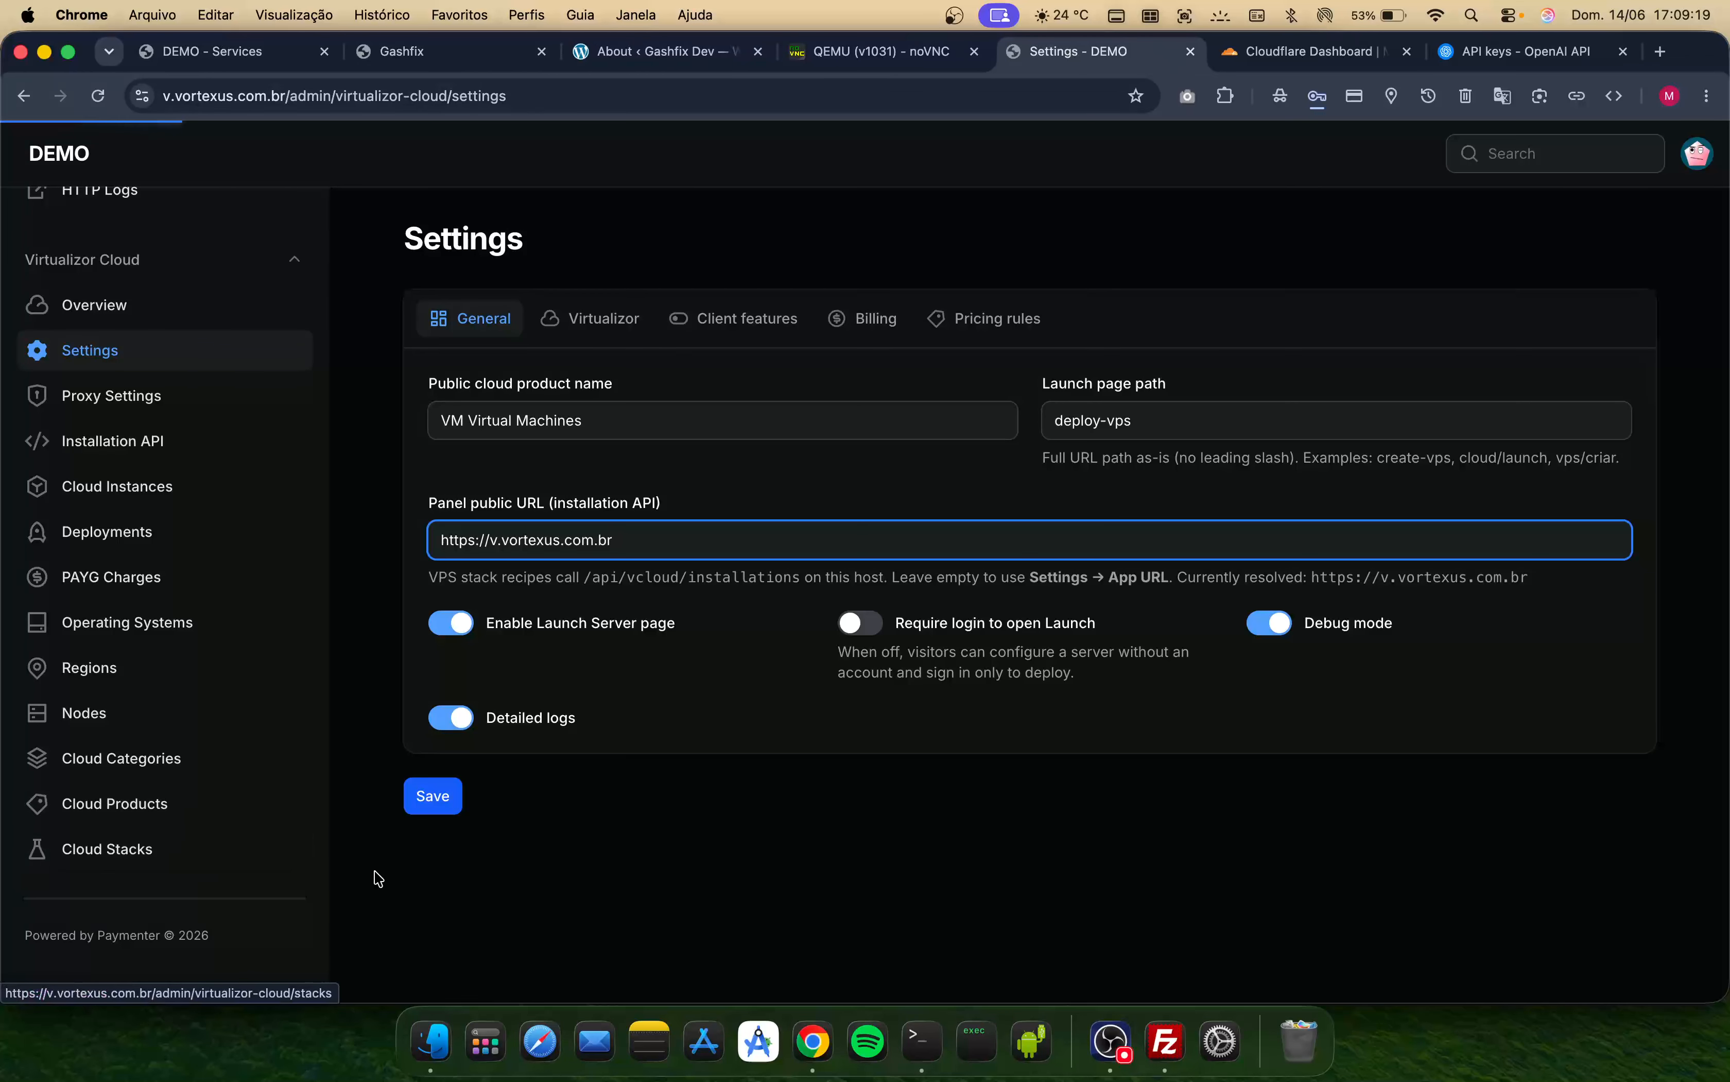
- Compress the anythingllm folder inside application-stack into a ZIP archive
left_click(438, 1065)
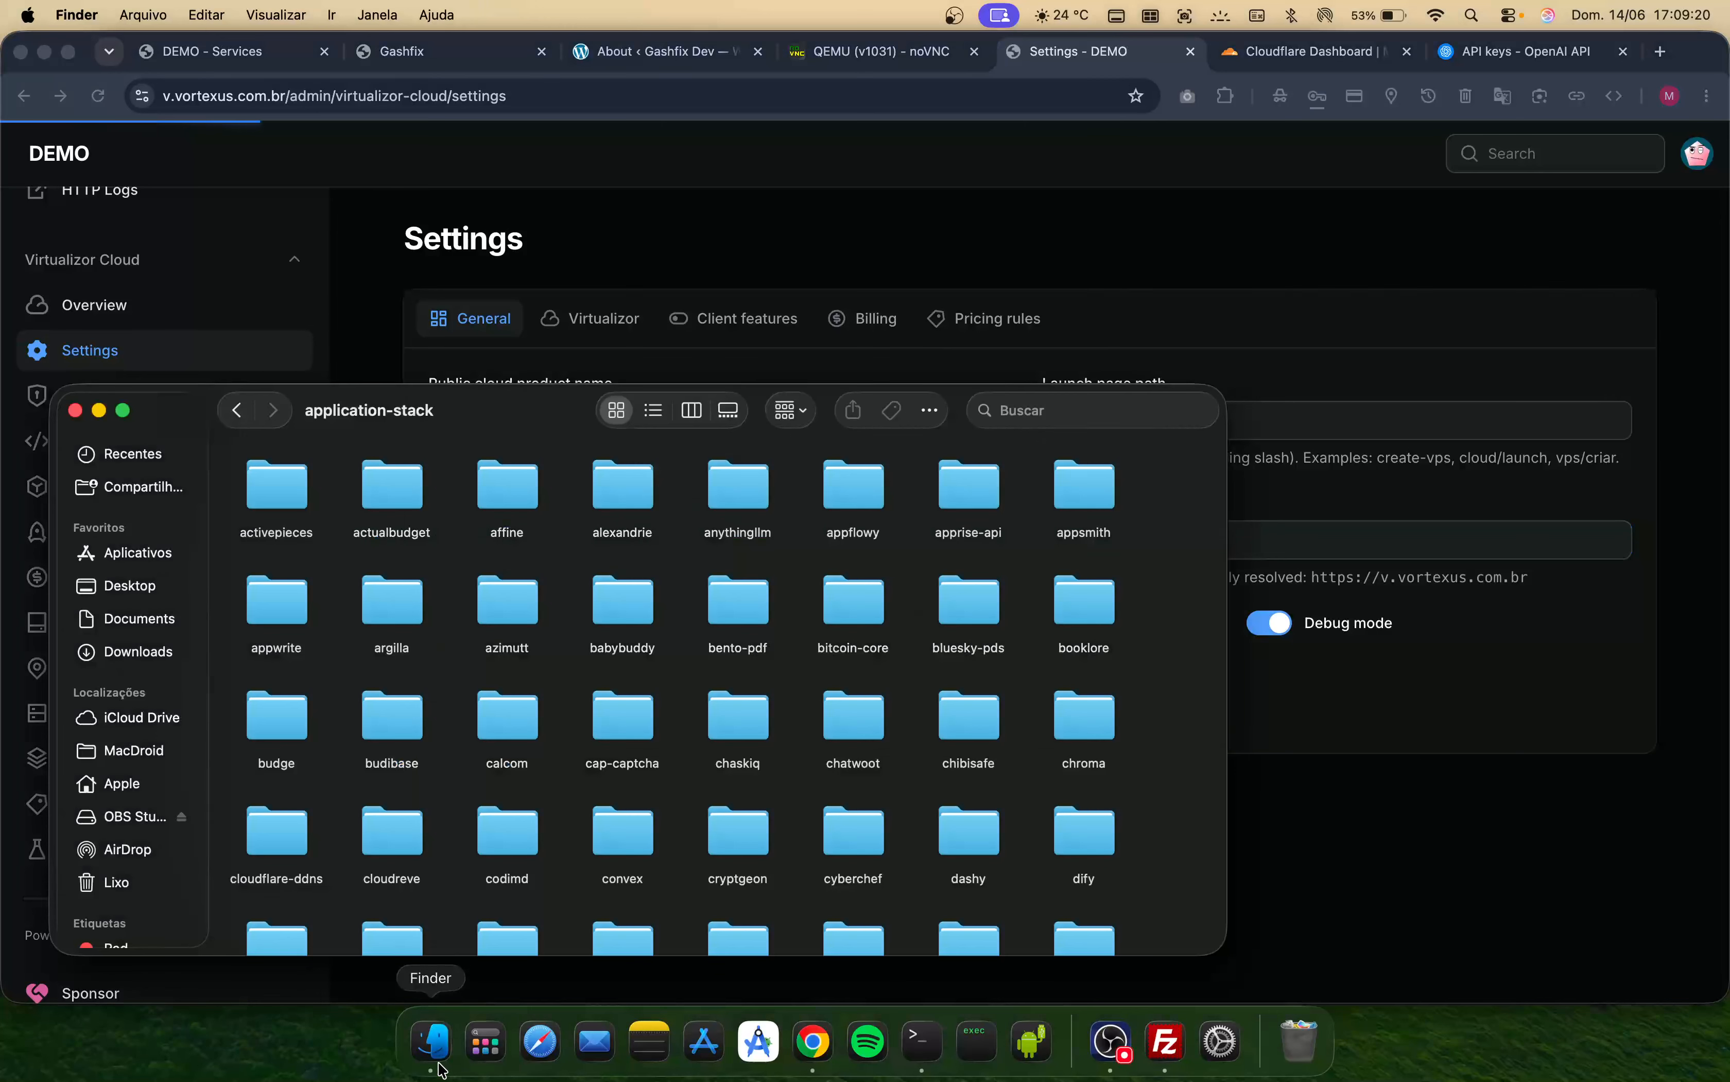
right_click(737, 491)
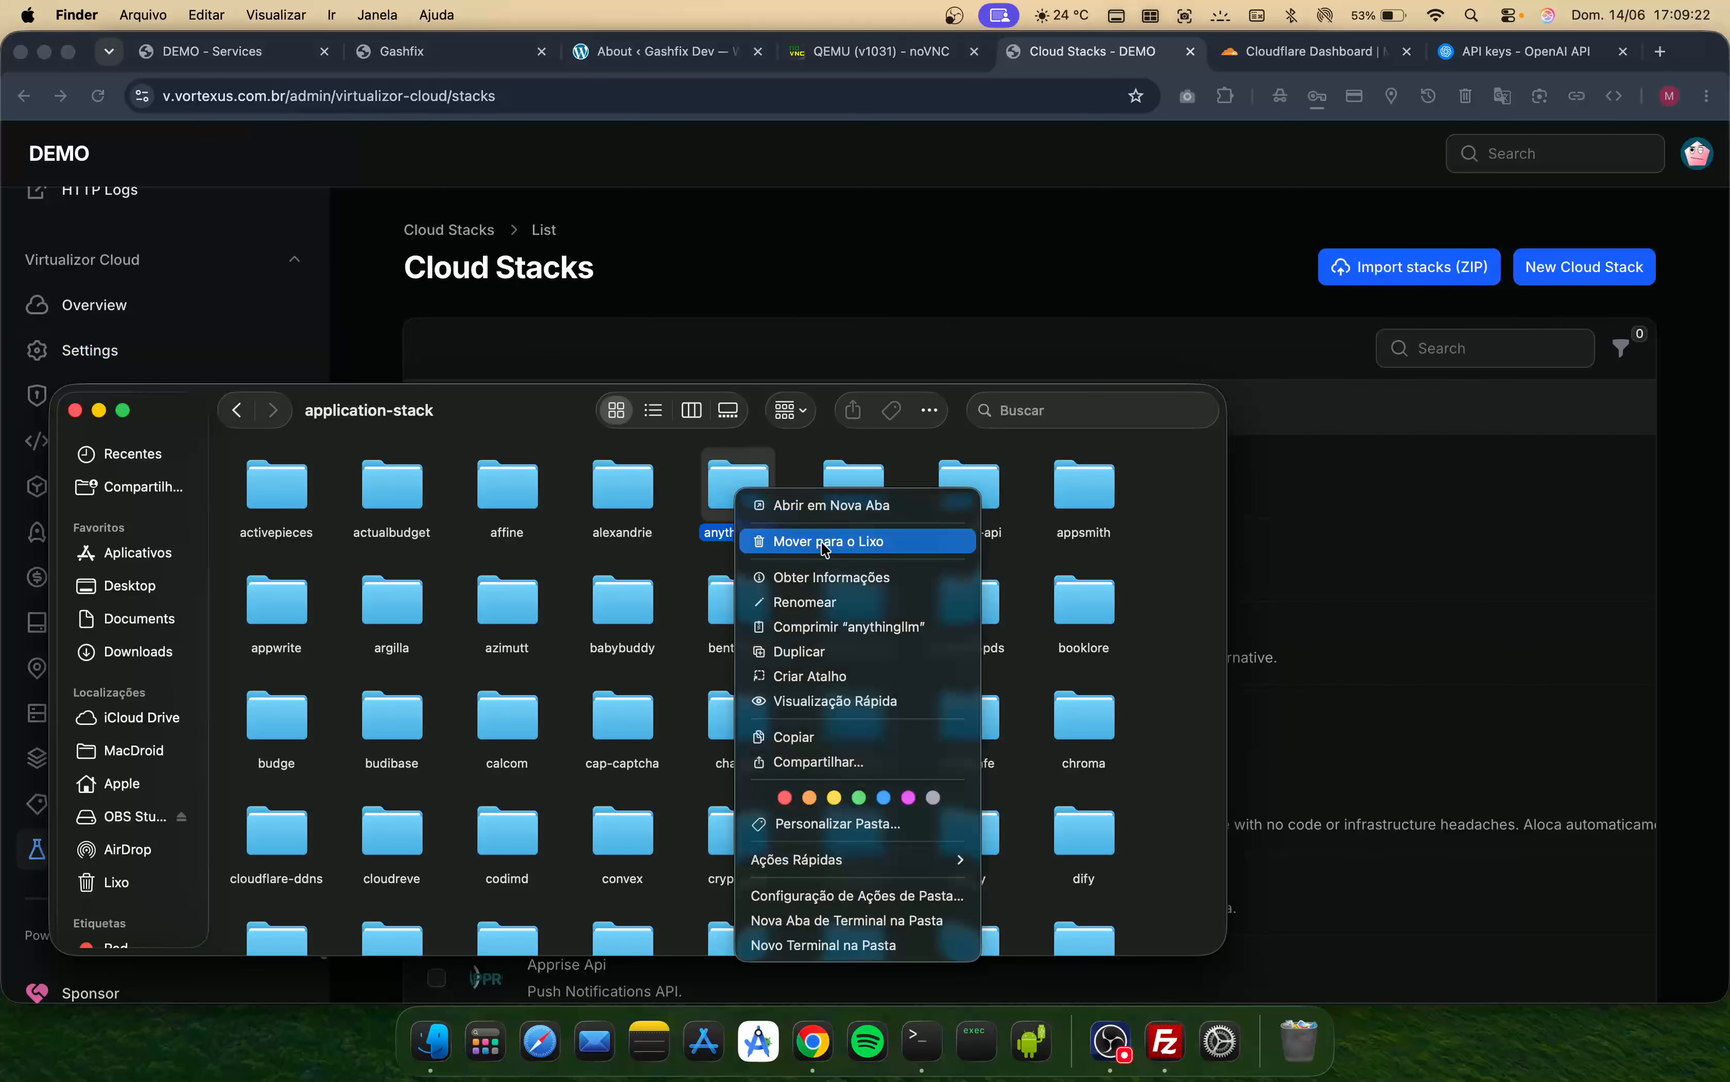
left_click(836, 627)
- Import anythingllm.zip into Cloud Stacks through the Import stacks (ZIP) dialog
left_click(1439, 273)
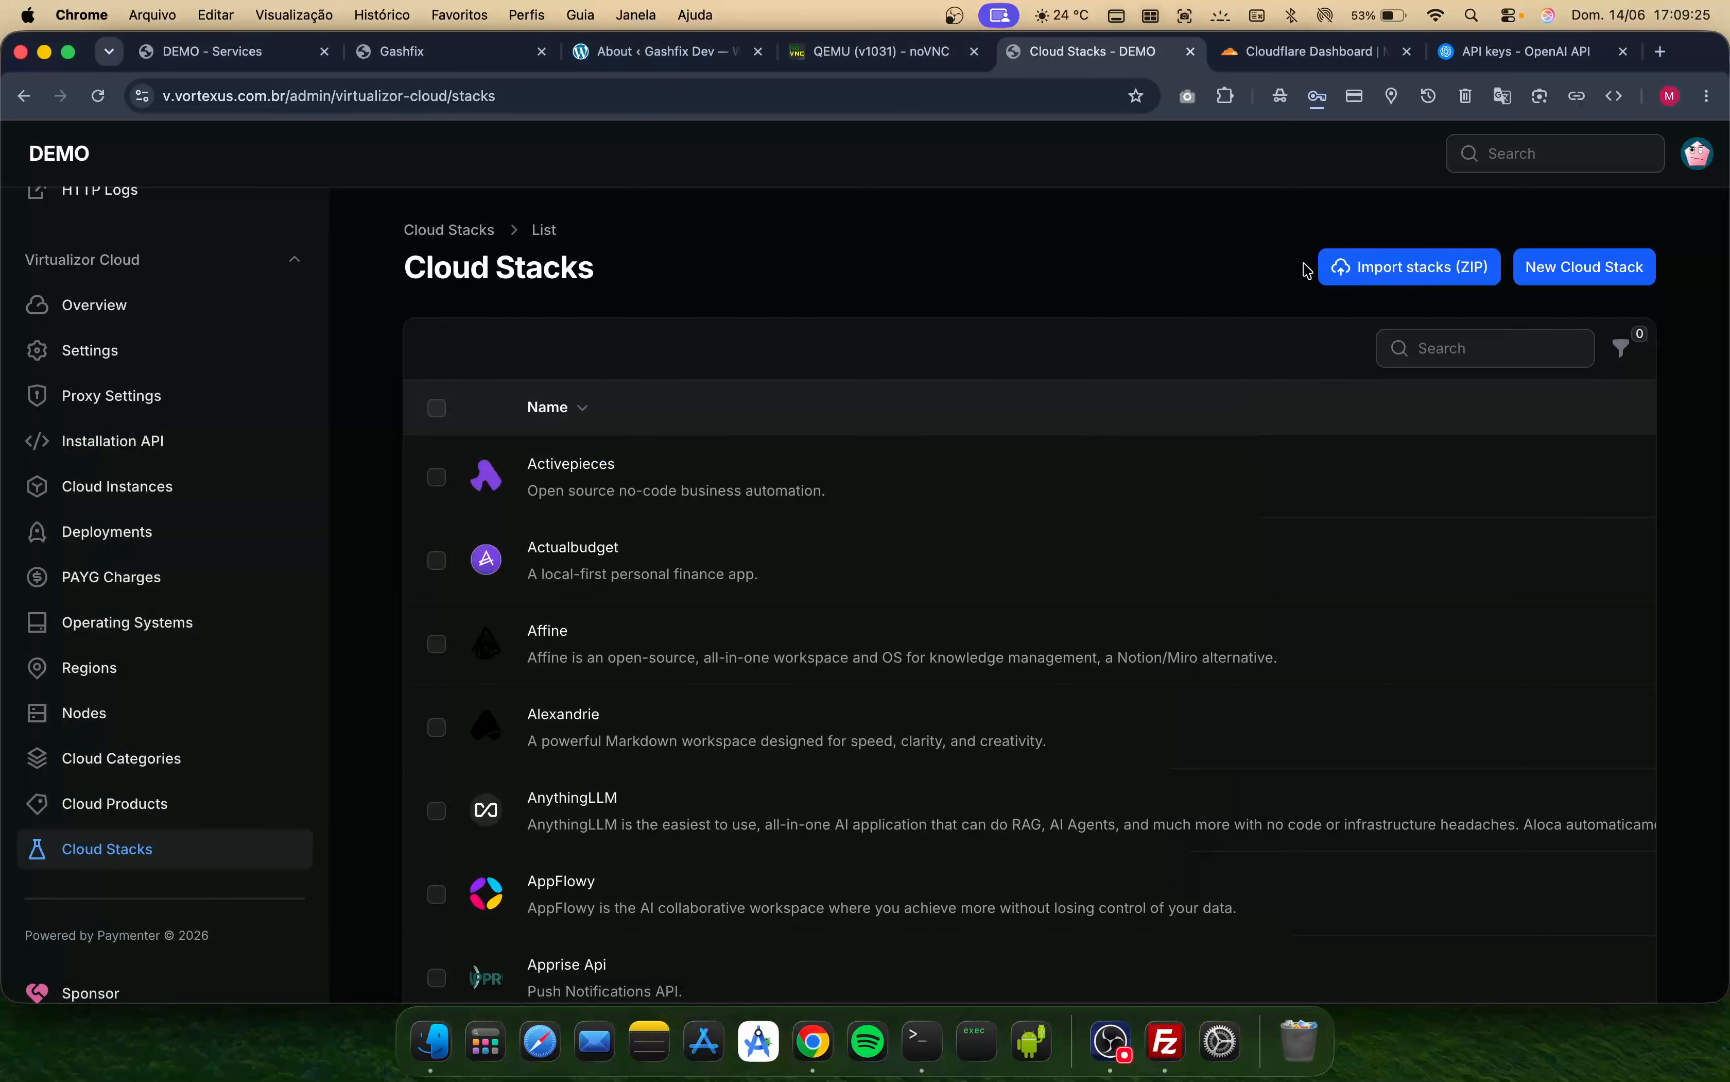
key("super+Tab")
scroll(859, 678, "up", 20)
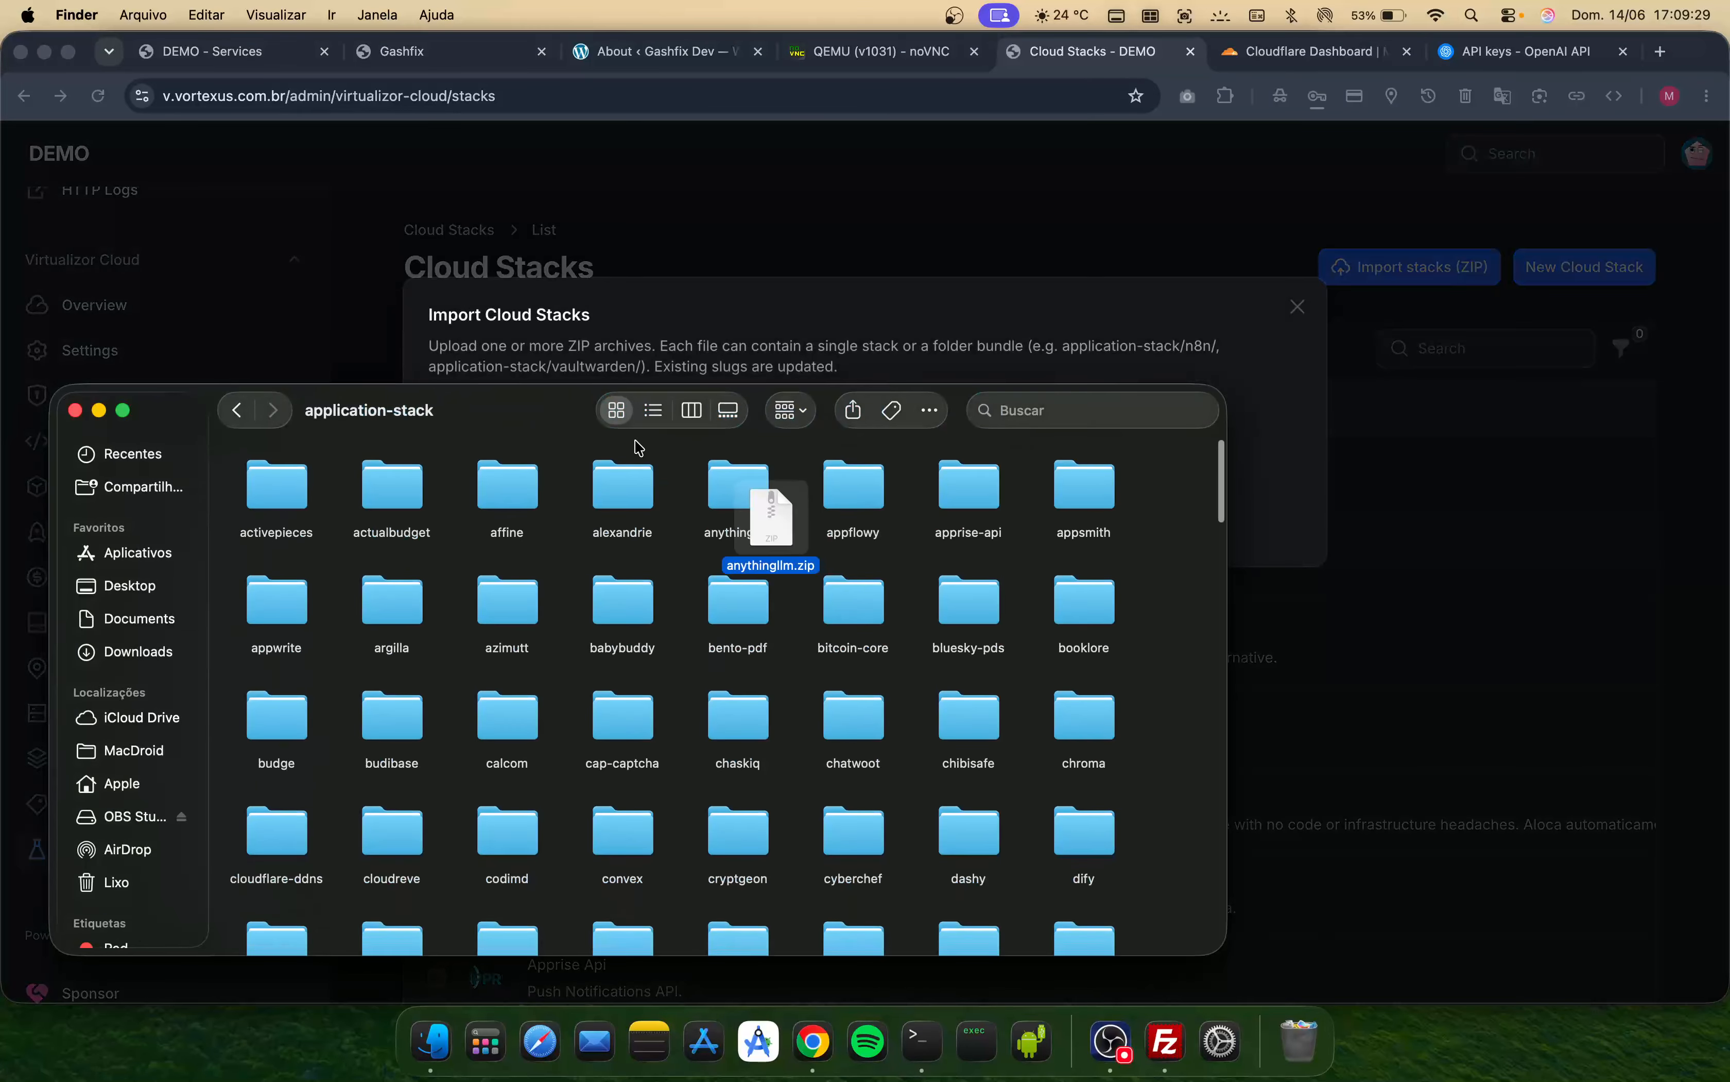
left_click_drag(528, 429, 532, 562)
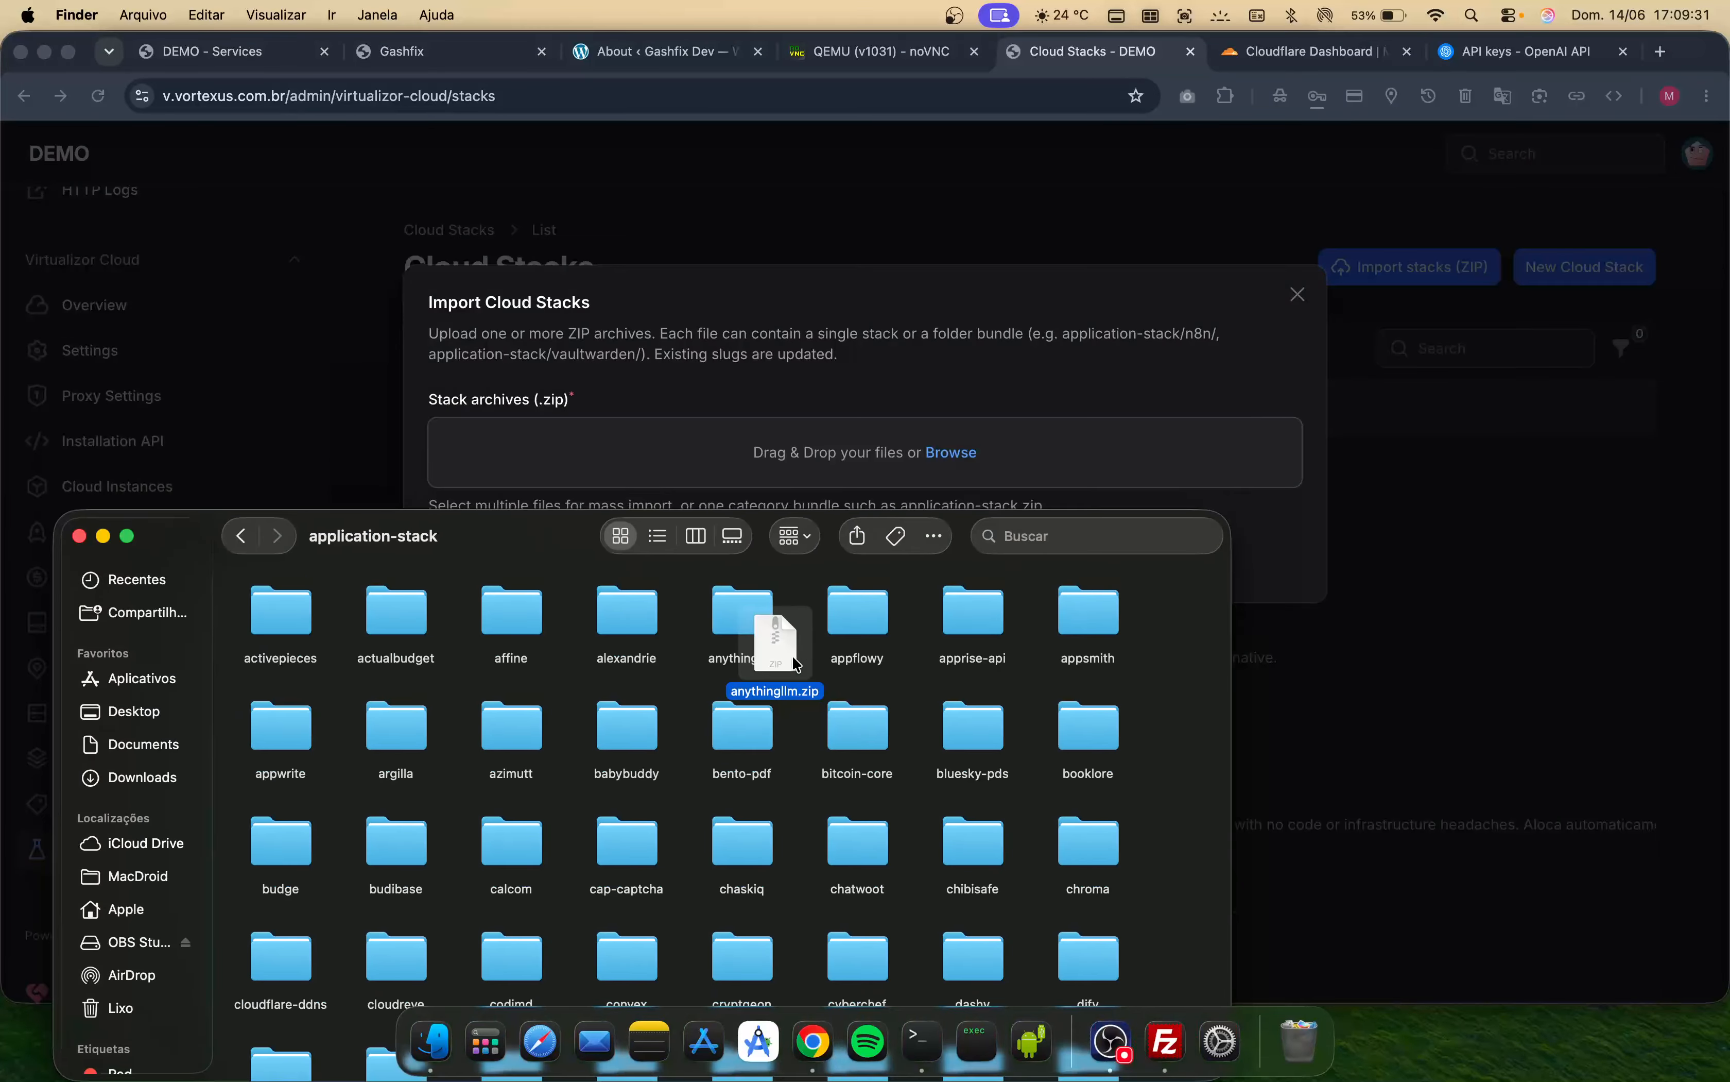
left_click_drag(790, 661, 714, 462)
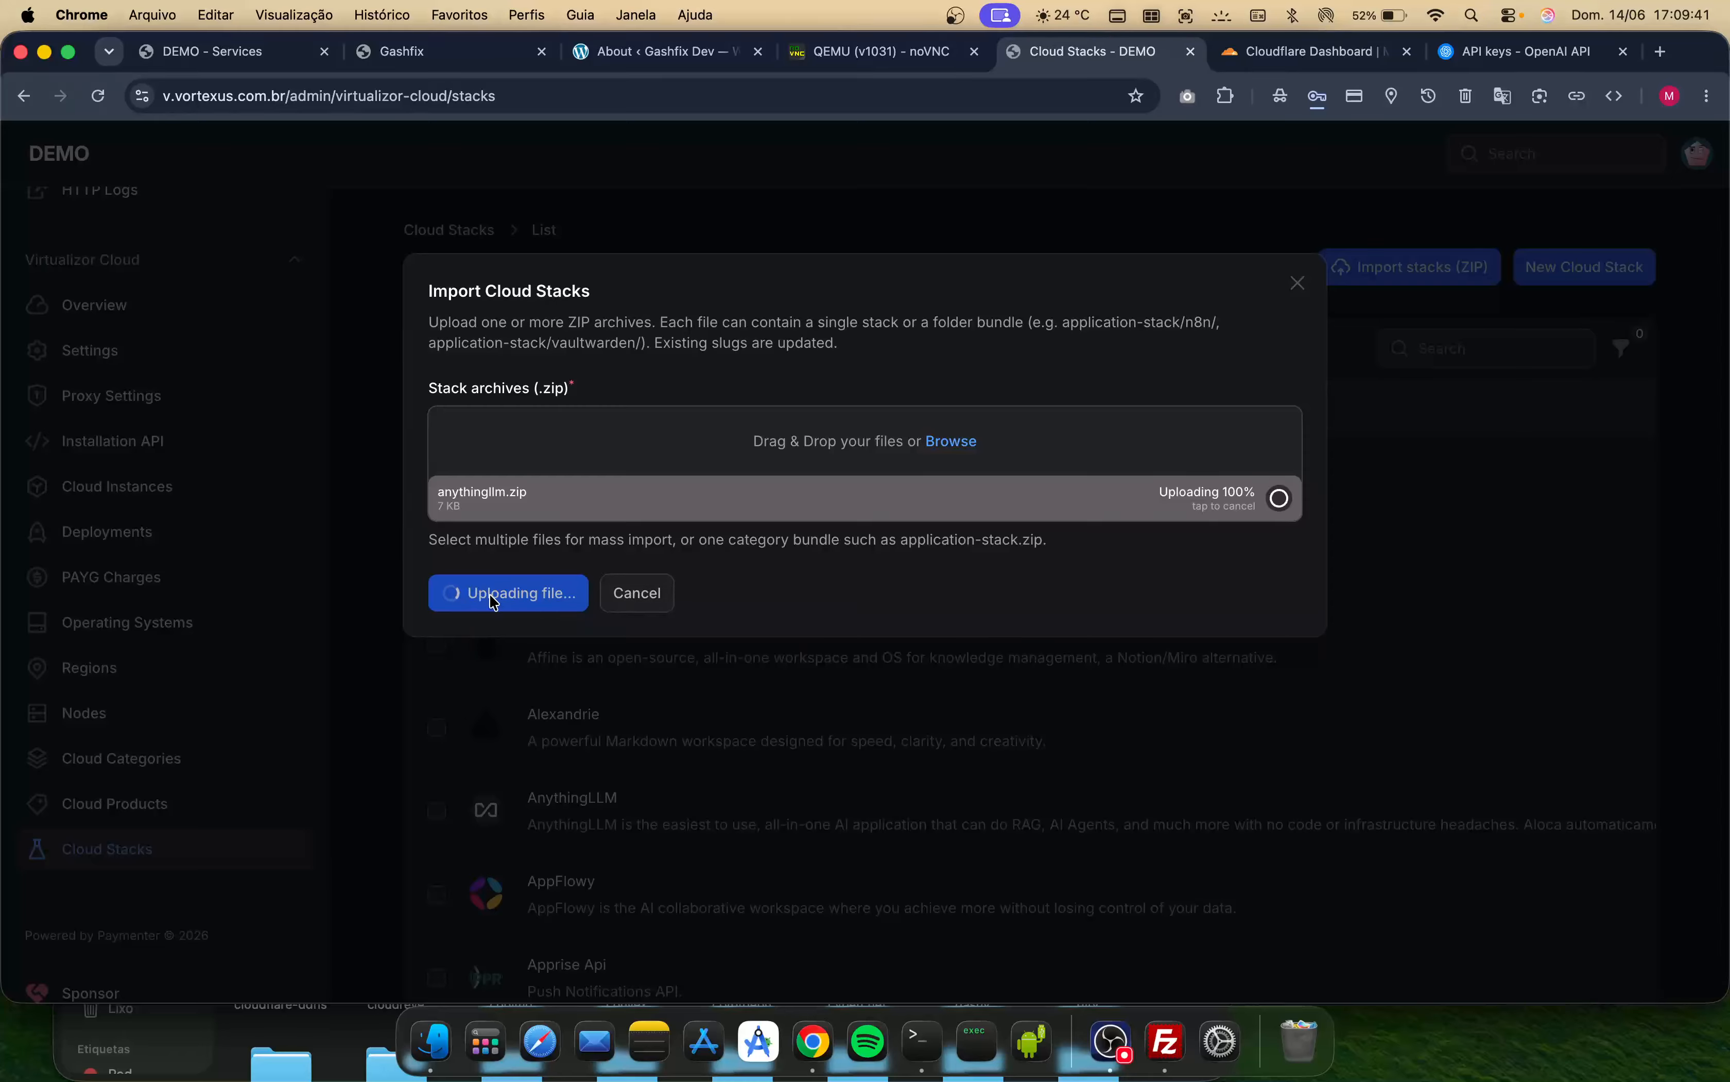
left_click(479, 599)
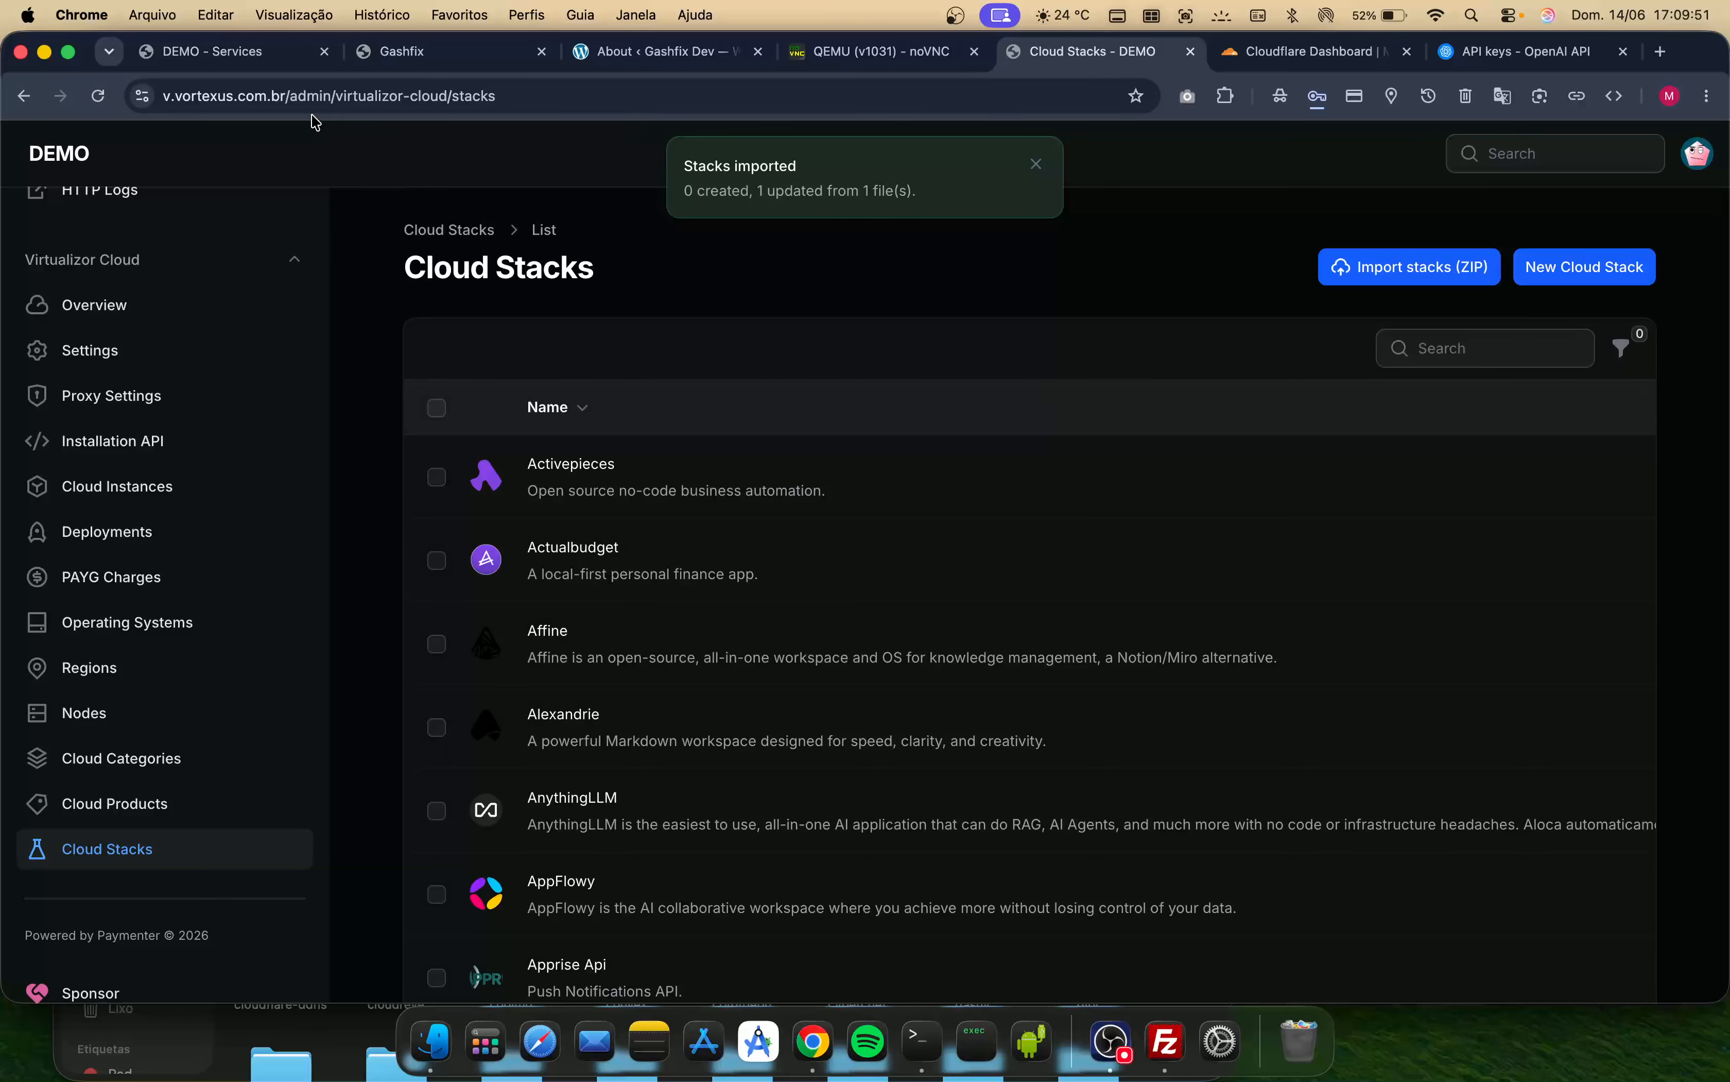
- Re-run a clean installation of the failed AnythingLLM stack on the services page
left_click(266, 55)
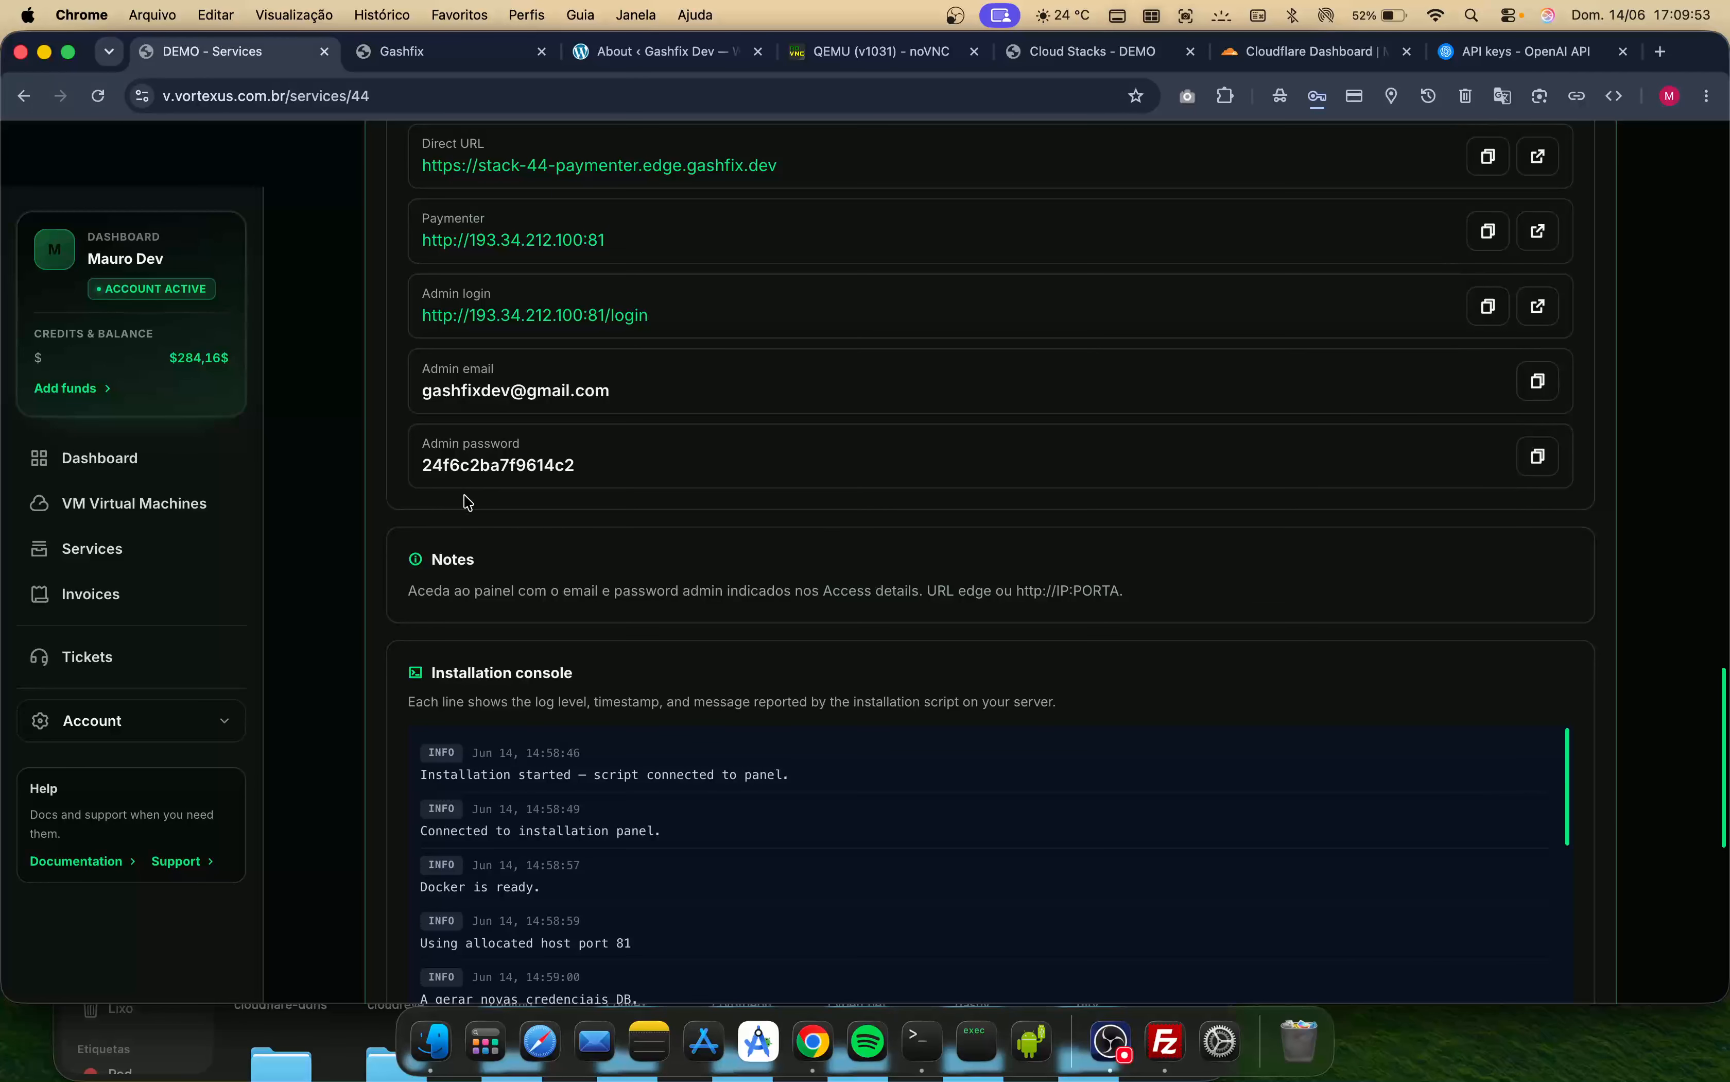
scroll(462, 497, "up", 15)
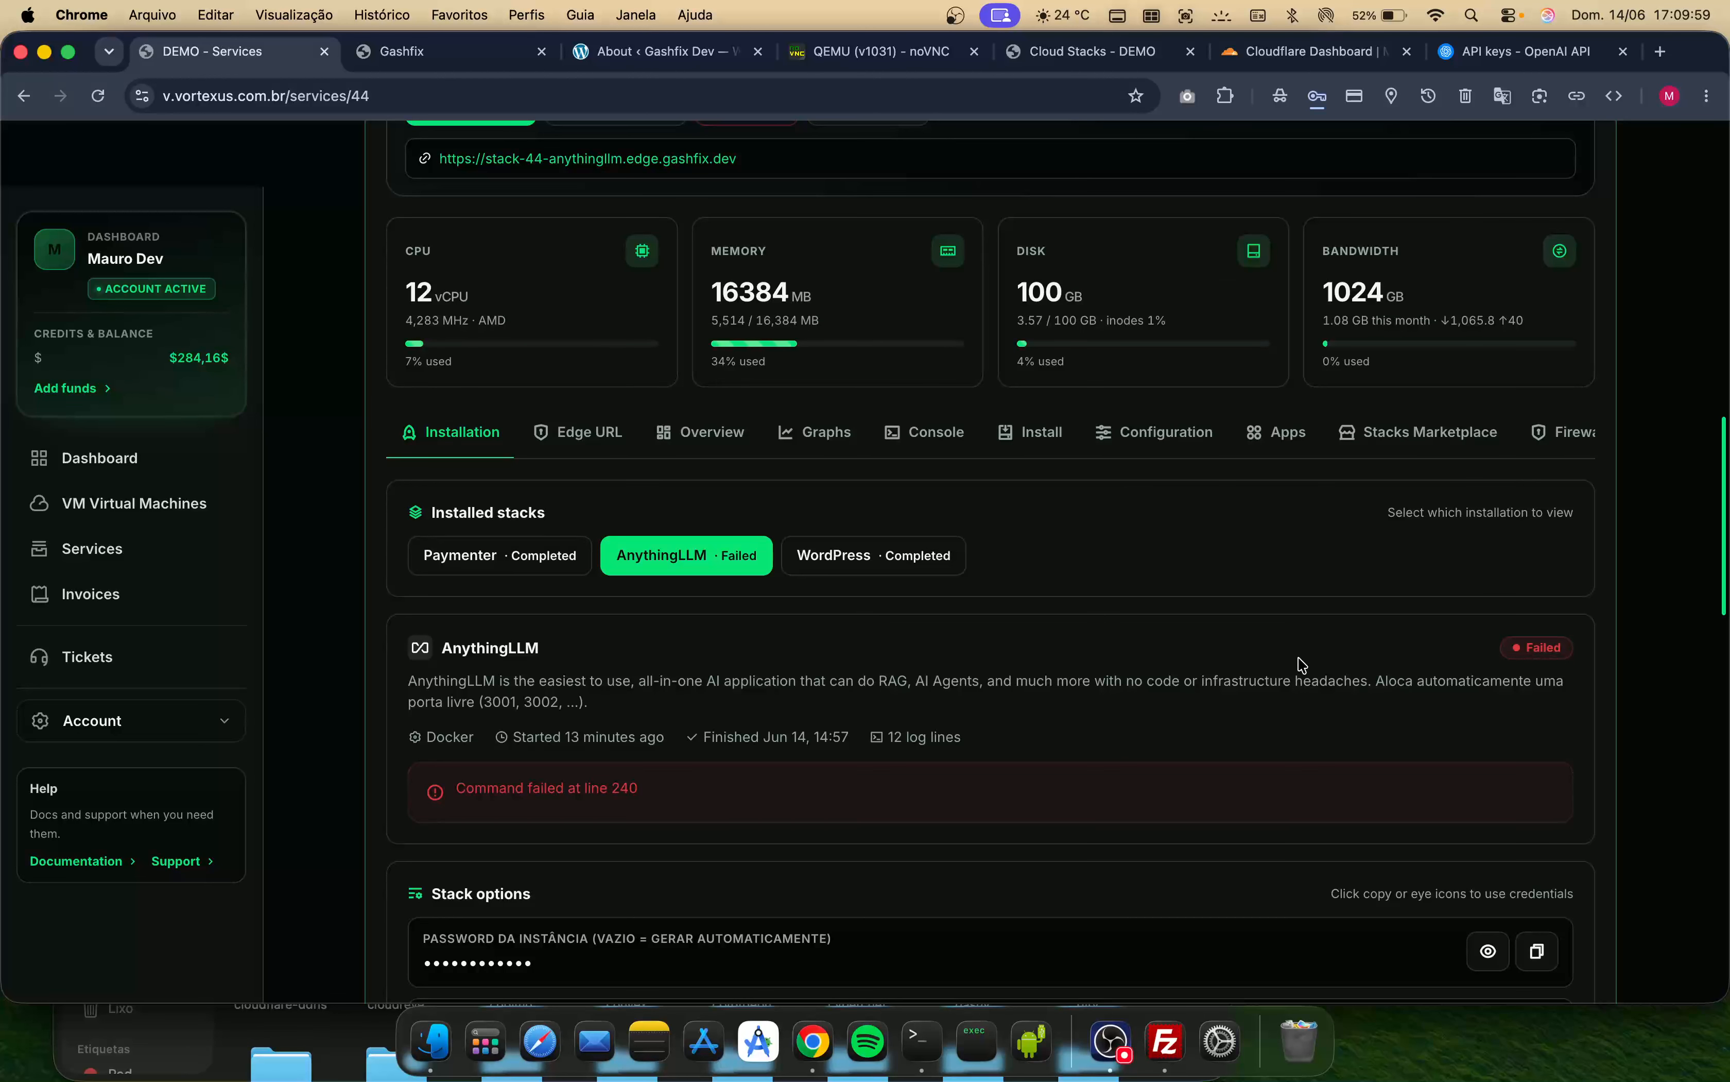
scroll(1304, 667, "down", 2)
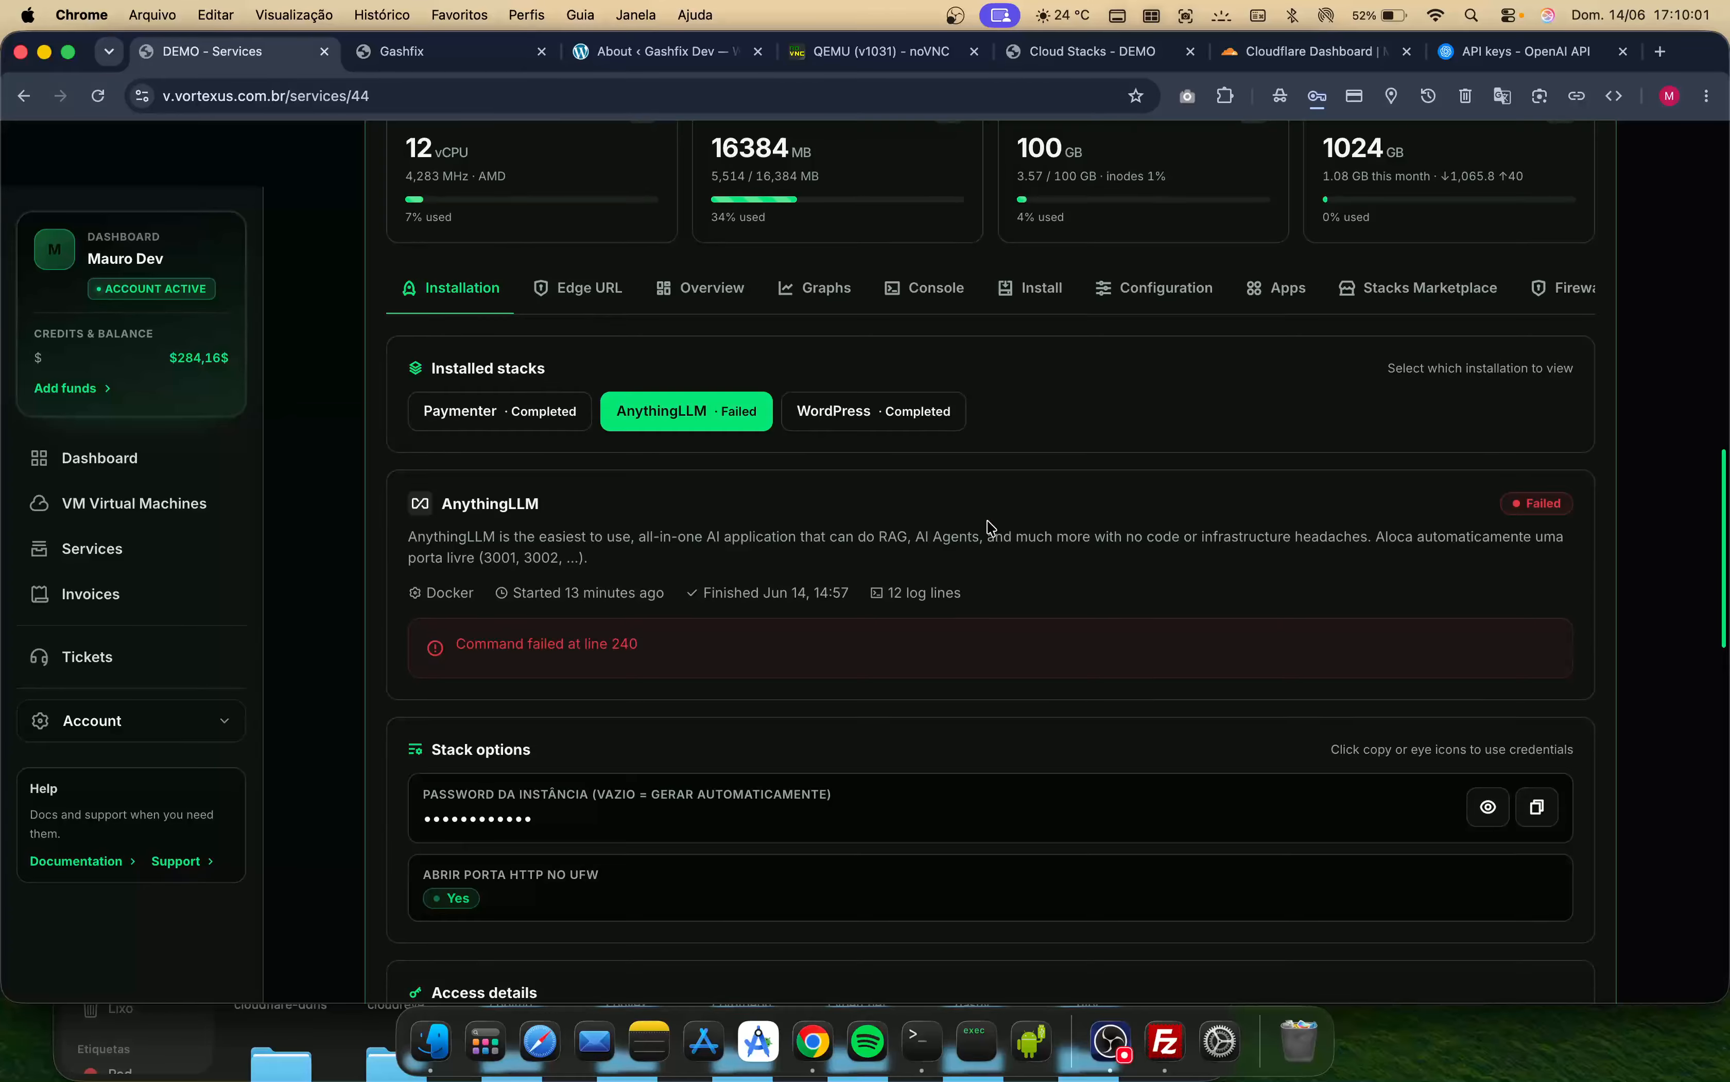
scroll(990, 528, "down", 4)
scroll(990, 528, "up", 10)
scroll(991, 528, "up", 1)
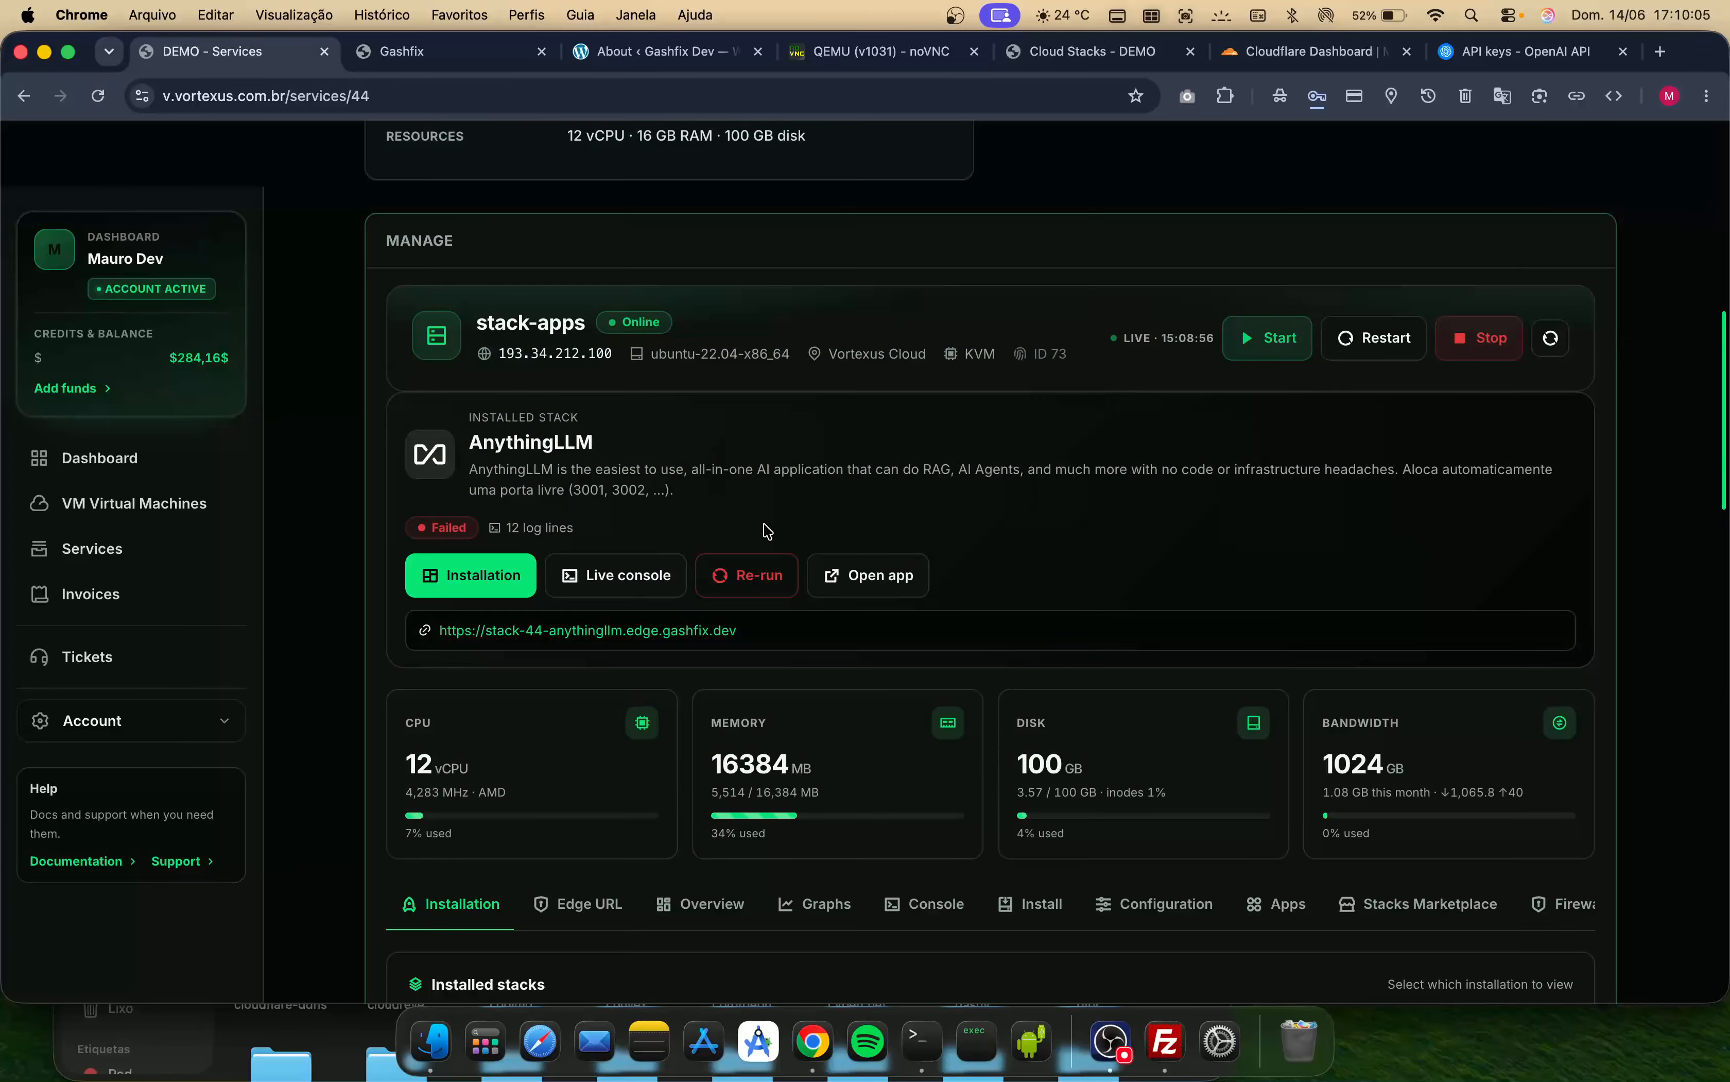
left_click(765, 572)
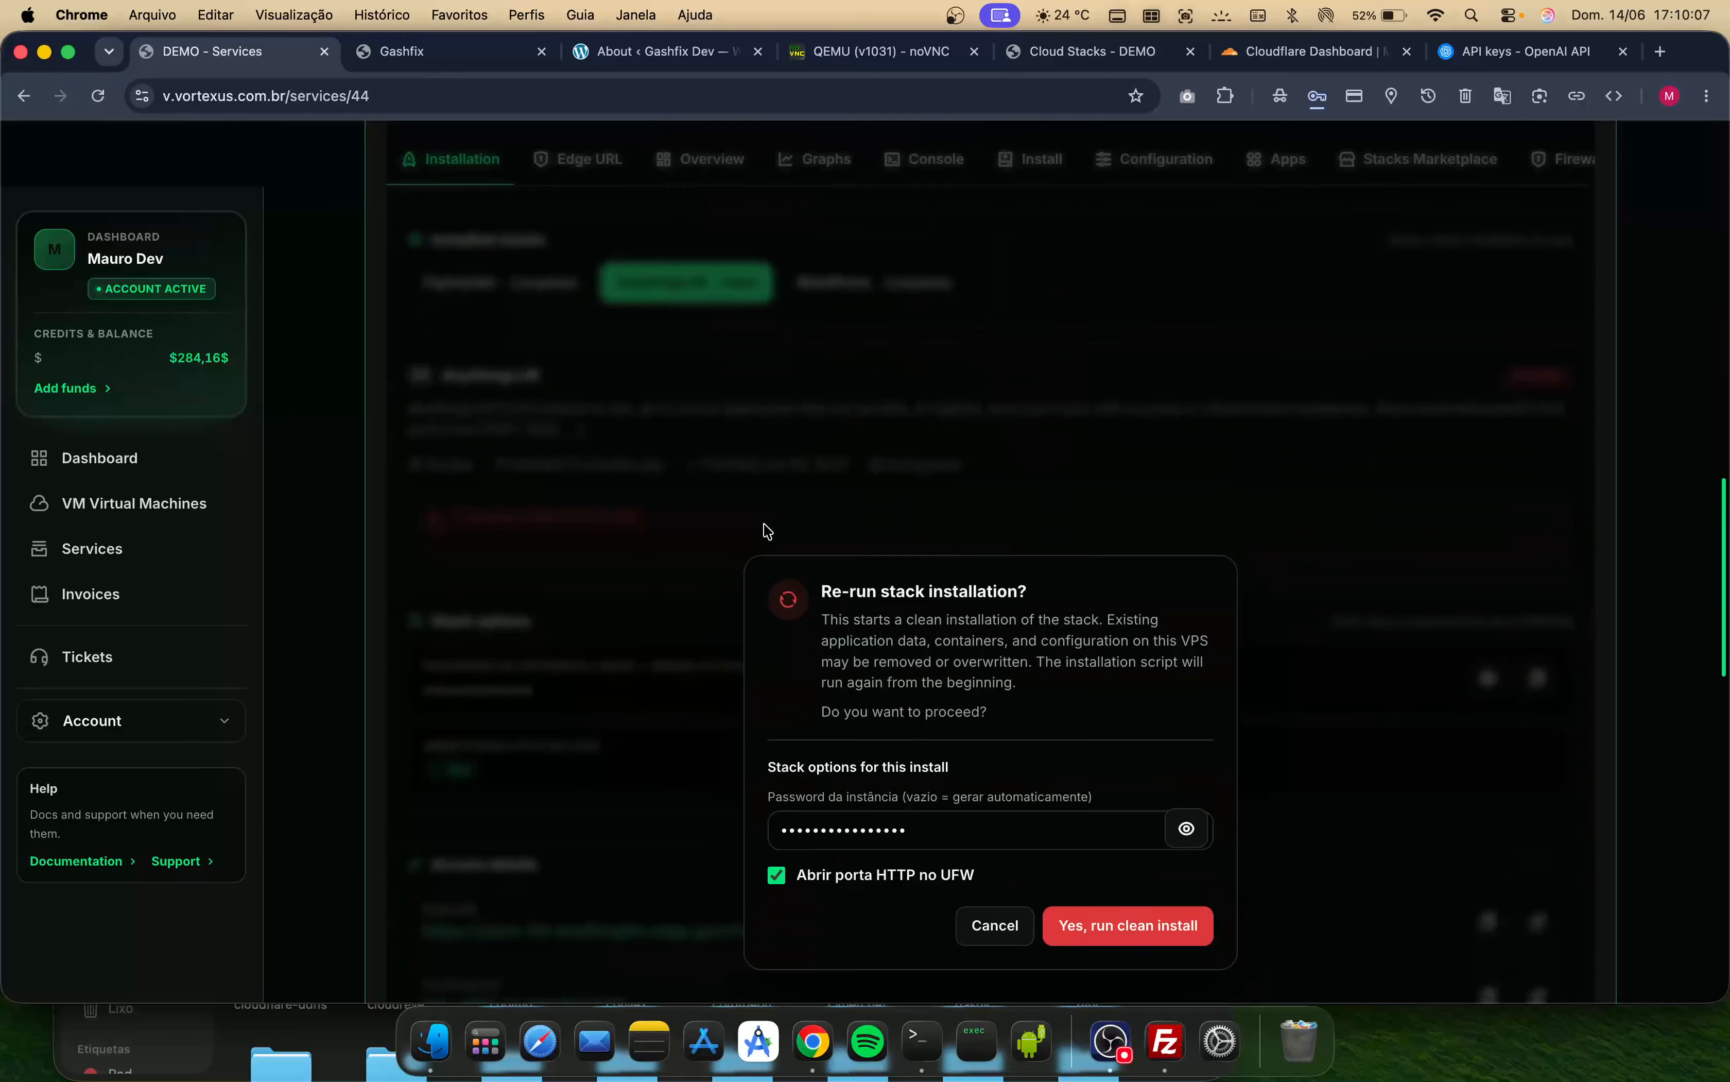
key("Return")
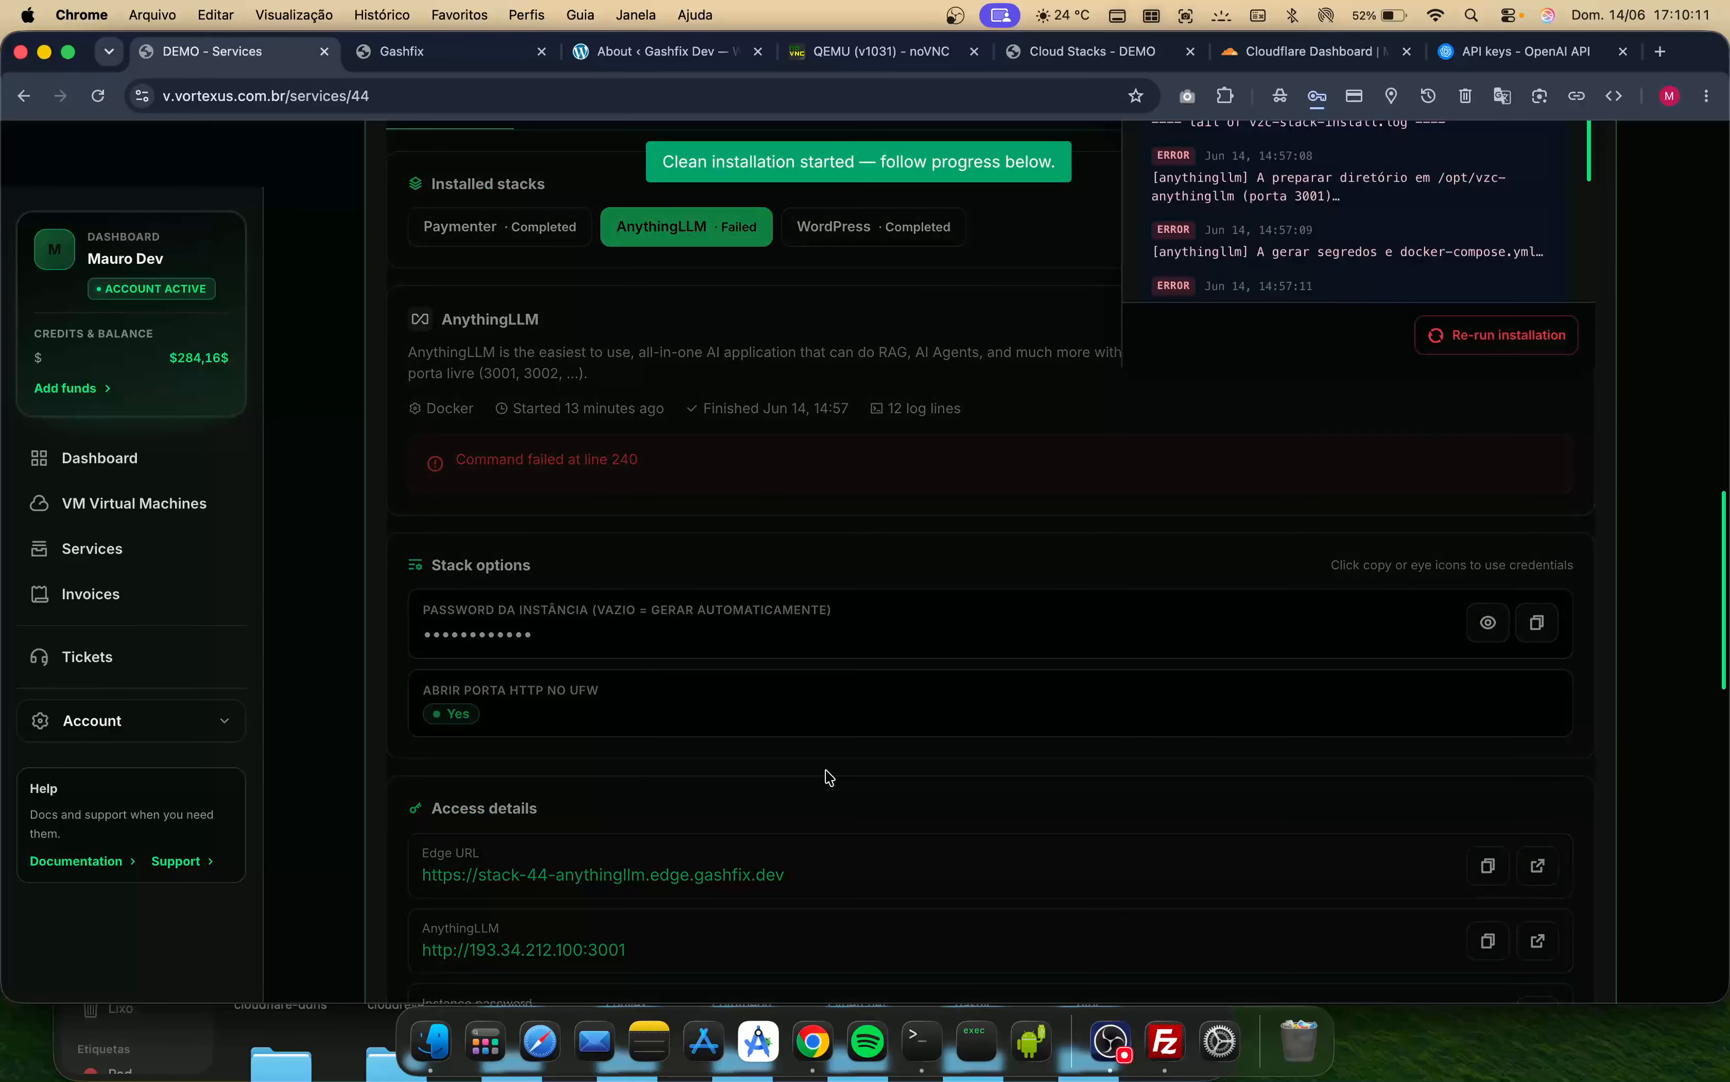
- Follow the AnythingLLM installation logs in the stack installation panel
scroll(829, 778, "up", 10)
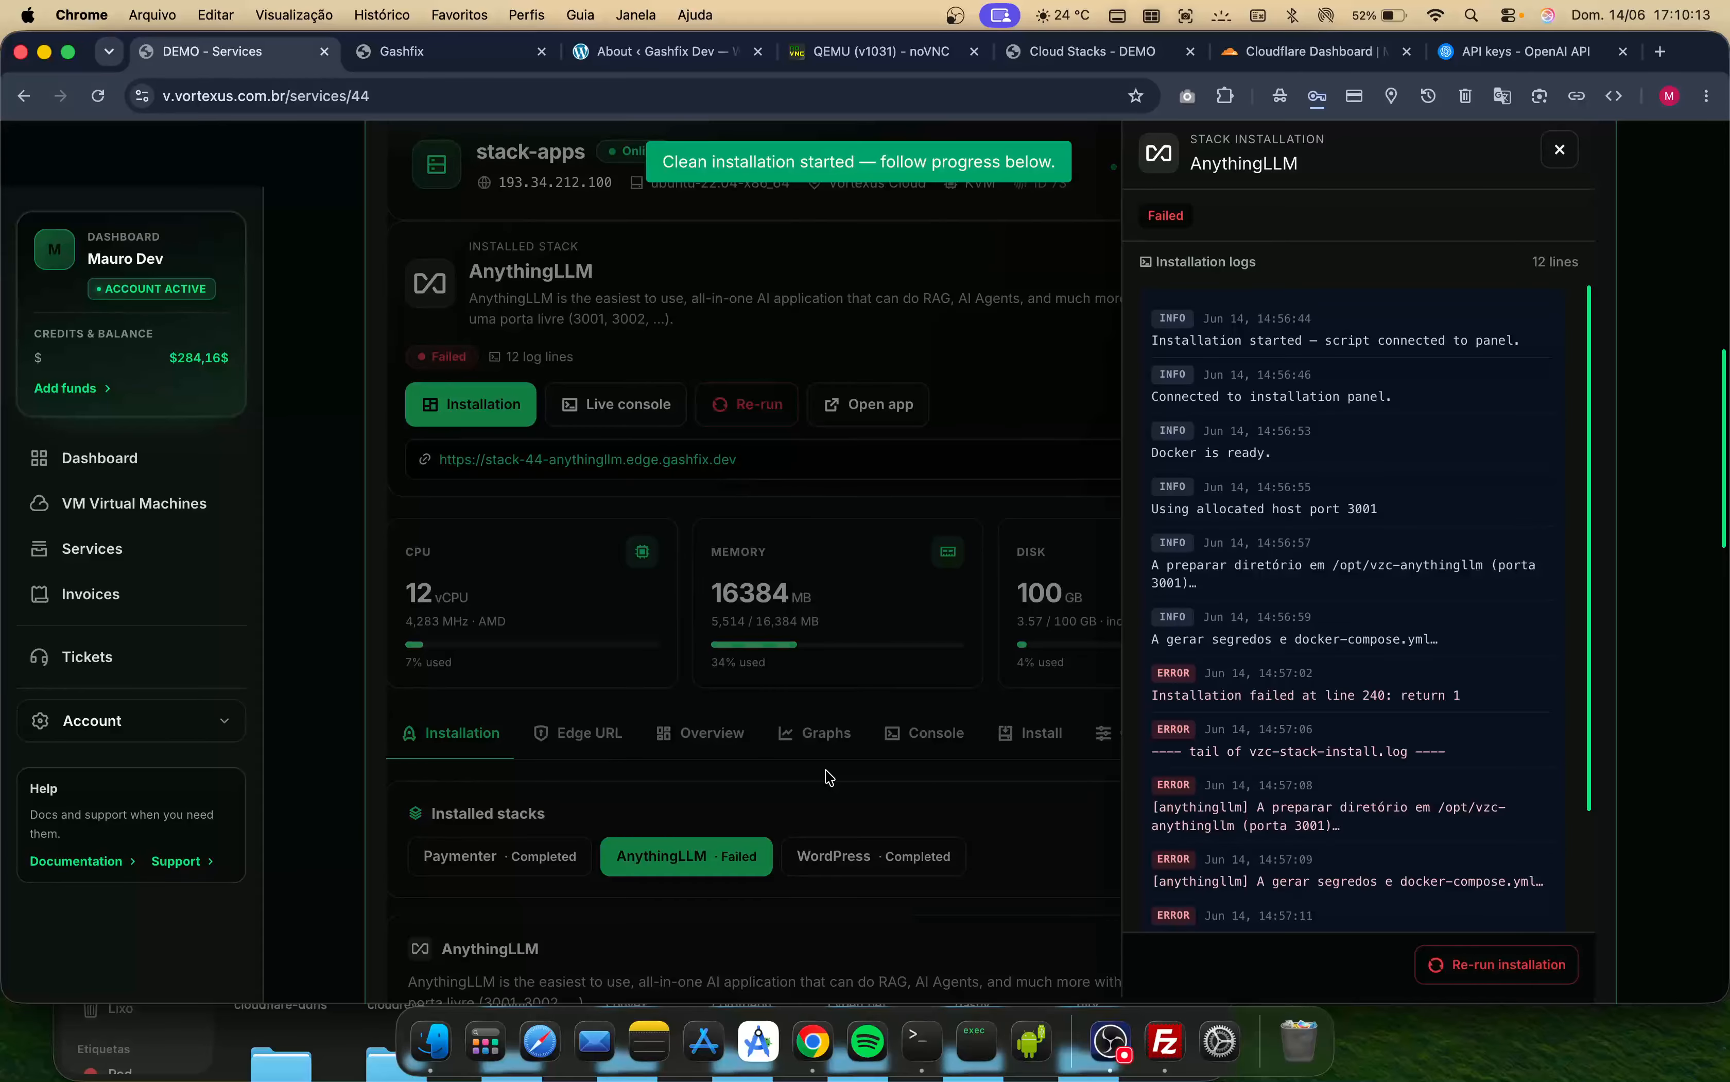
scroll(830, 778, "up", 2)
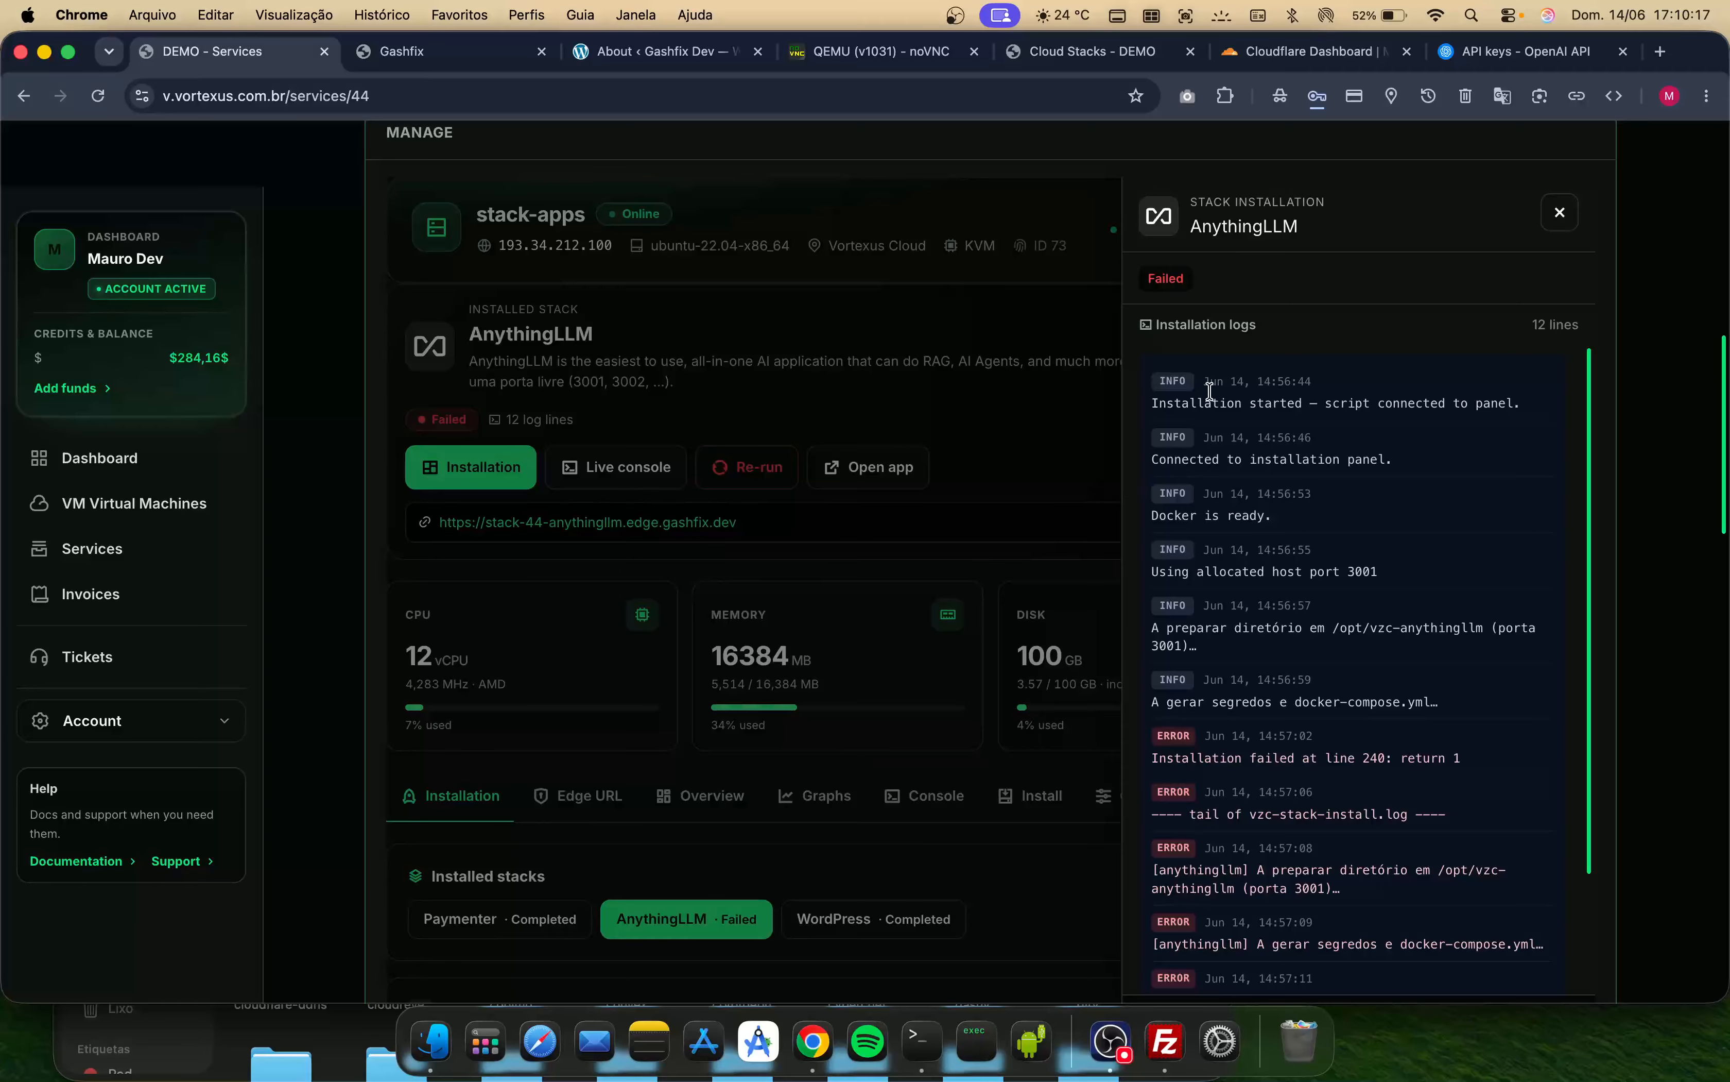
scroll(1224, 304, "down", 1)
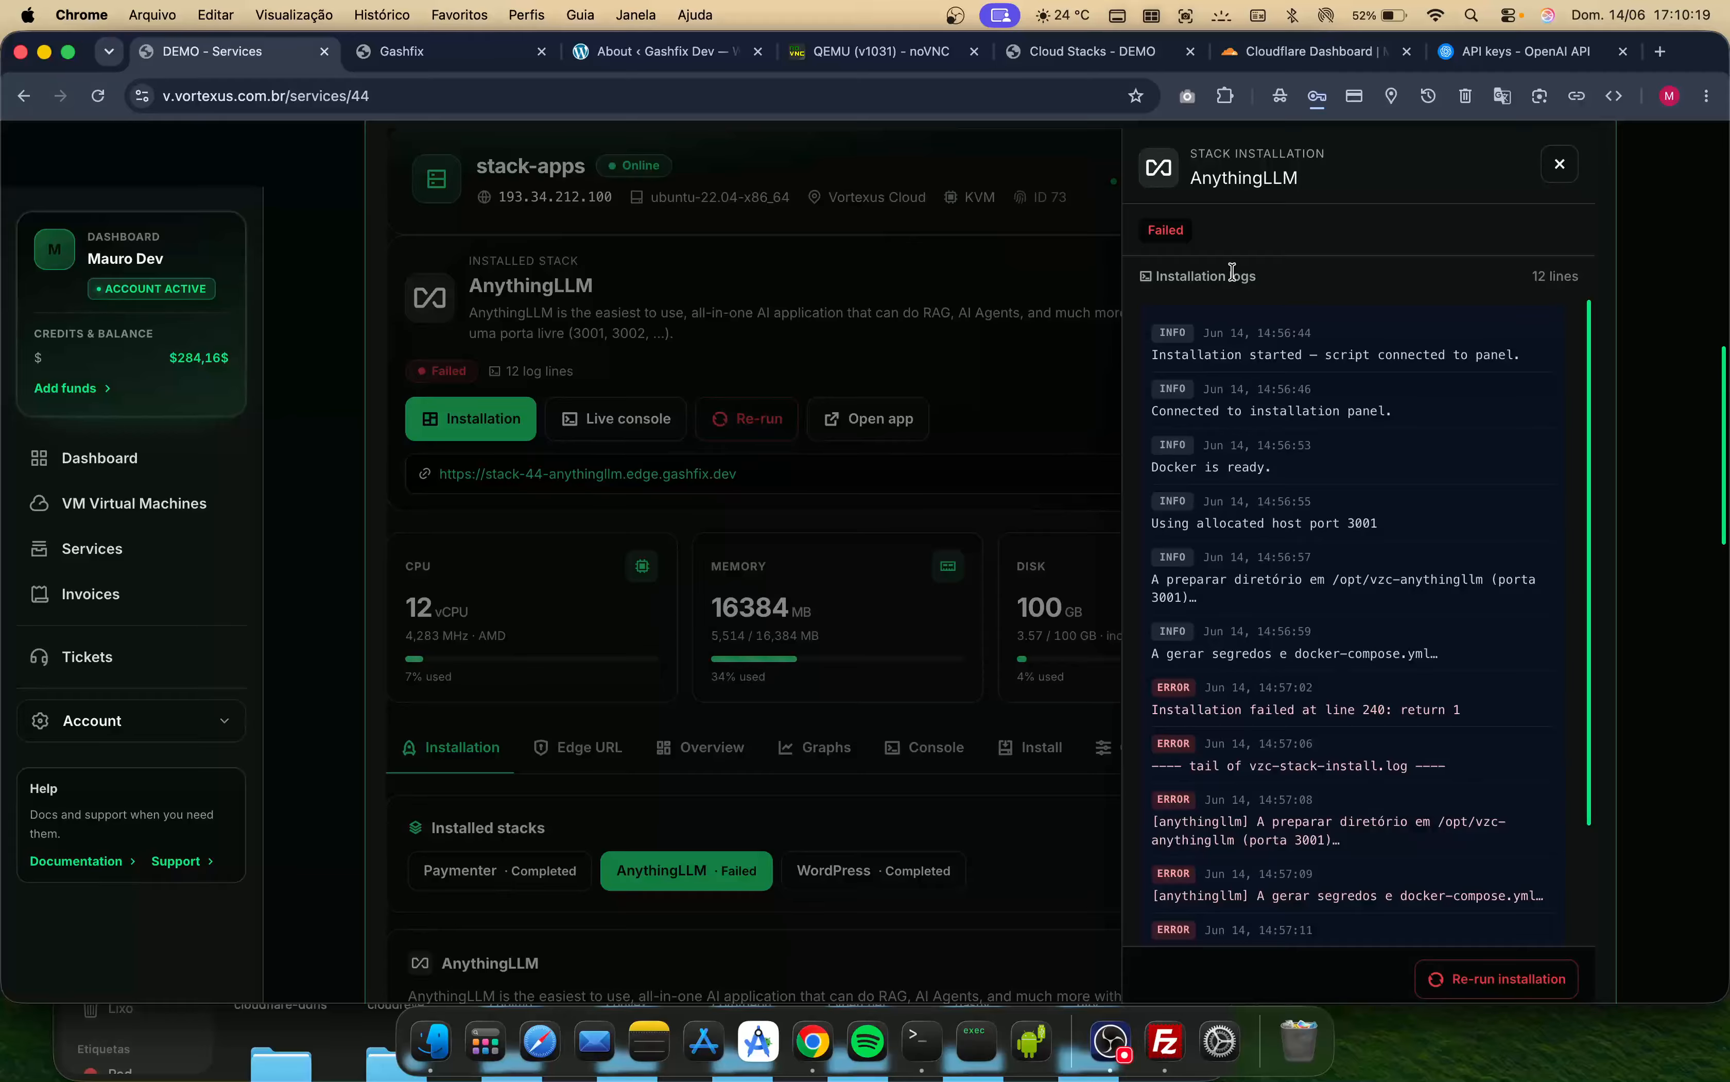
scroll(1222, 252, "up", 1)
scroll(1224, 251, "up", 2)
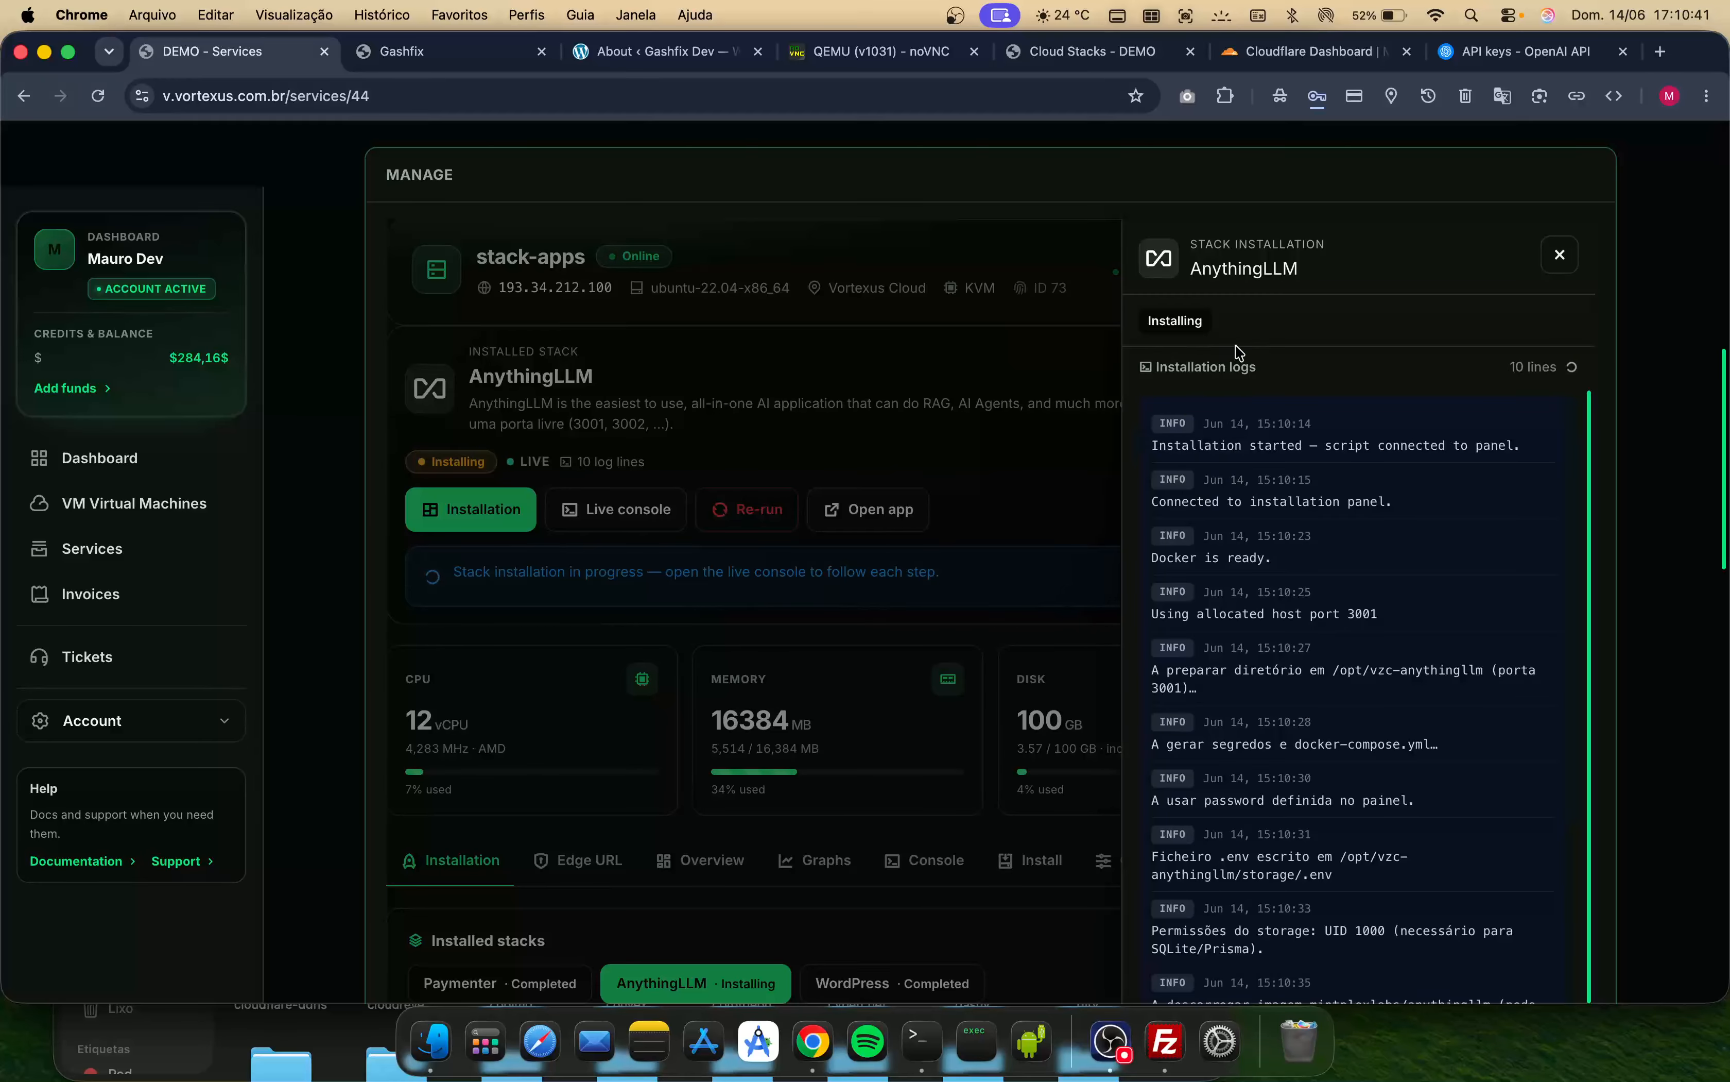
scroll(1239, 353, "down", 1)
scroll(1341, 630, "down", 1)
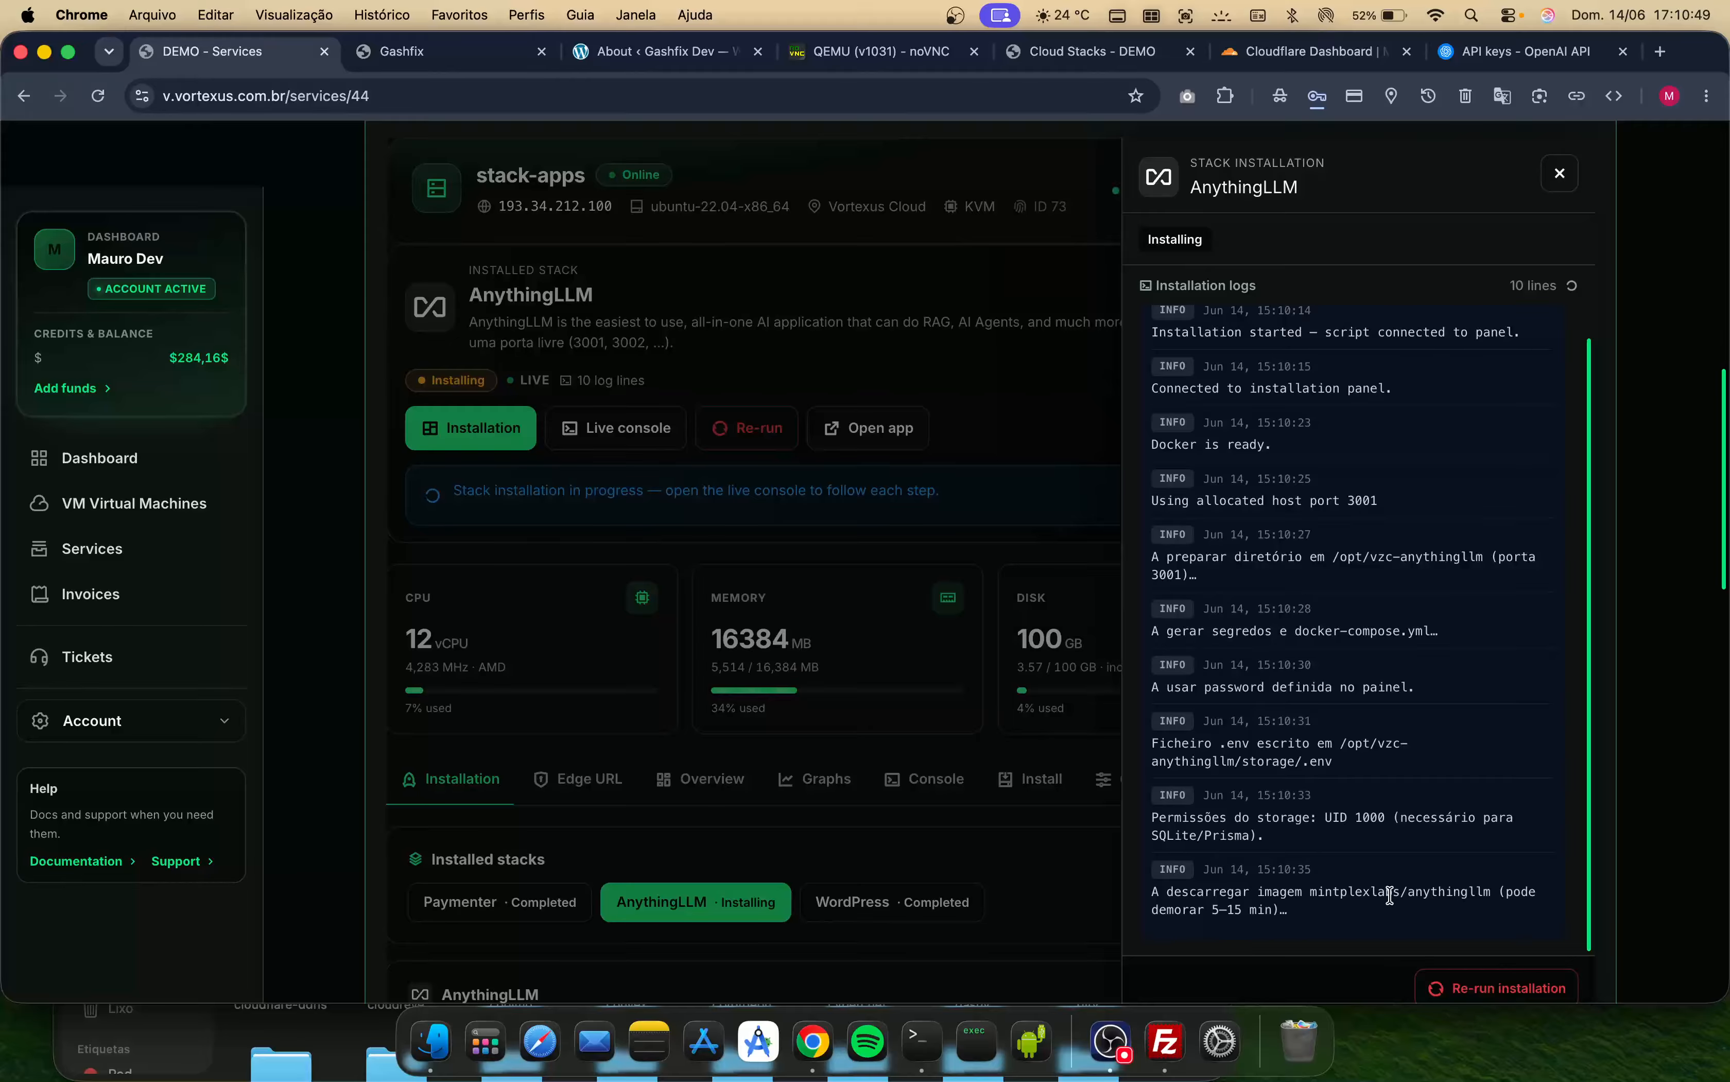
scroll(1163, 791, "down", 4)
scroll(1163, 795, "up", 3)
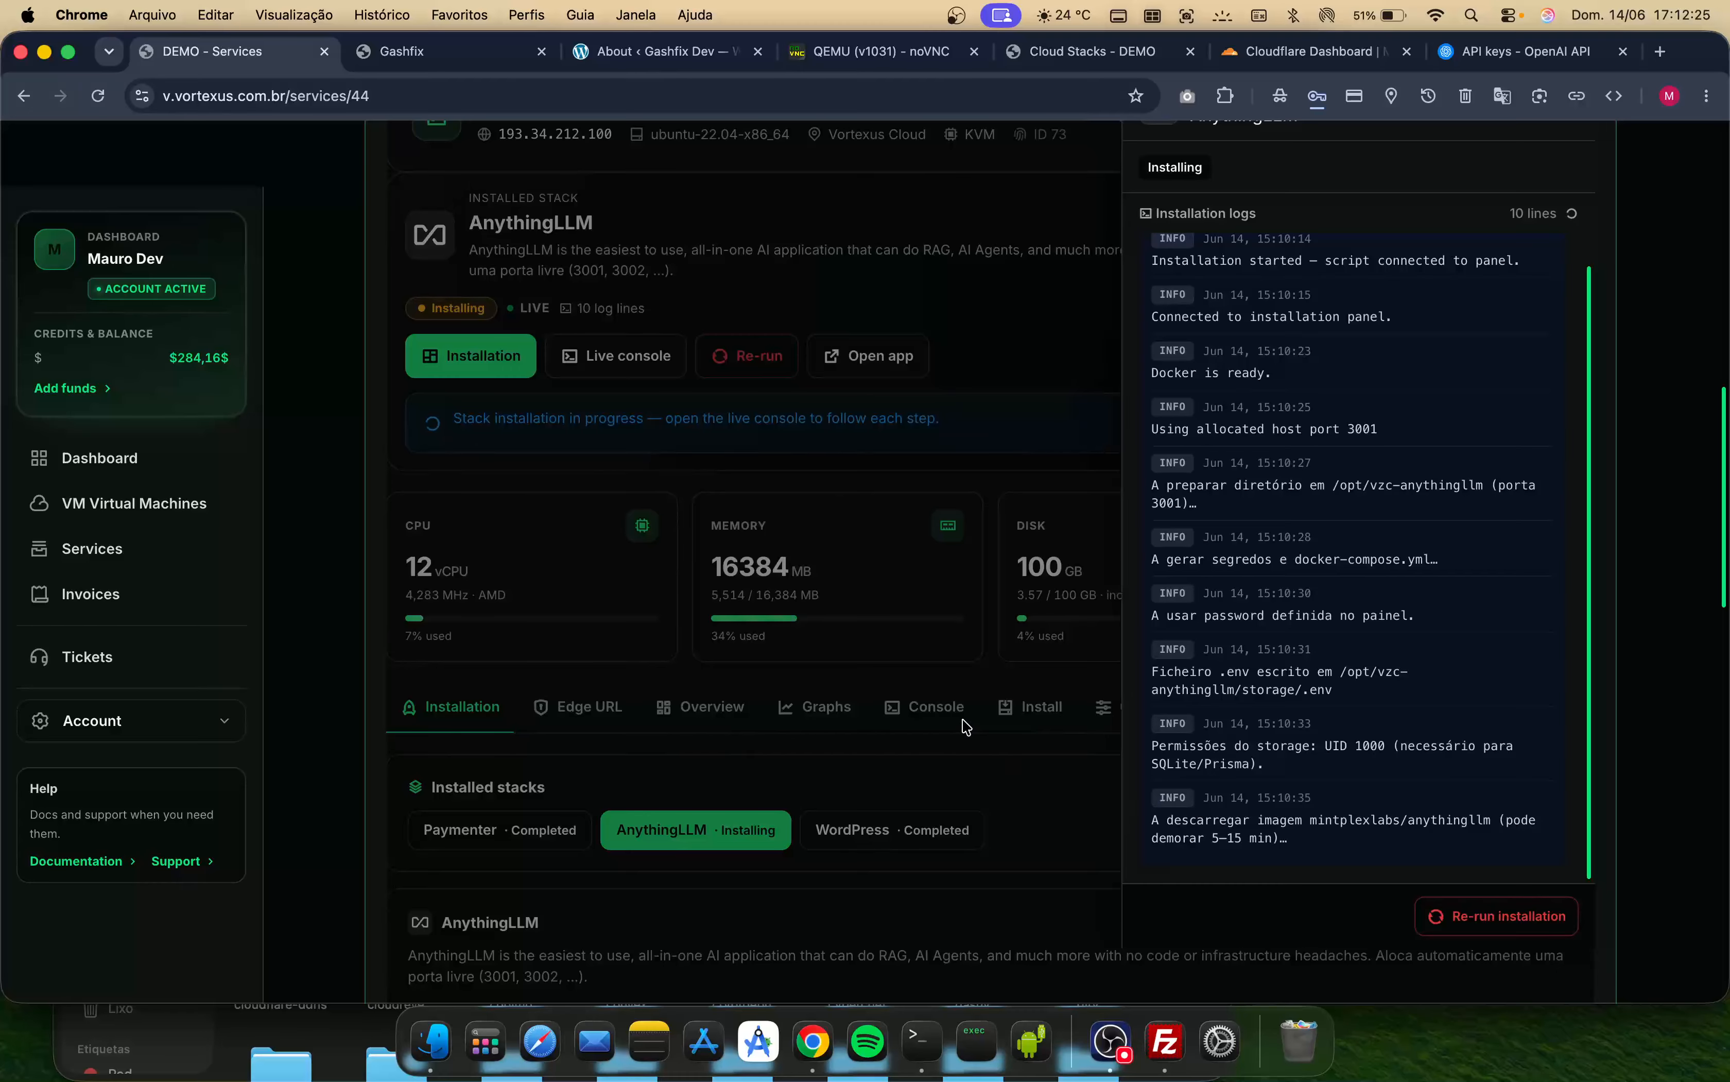
scroll(1027, 634, "up", 1)
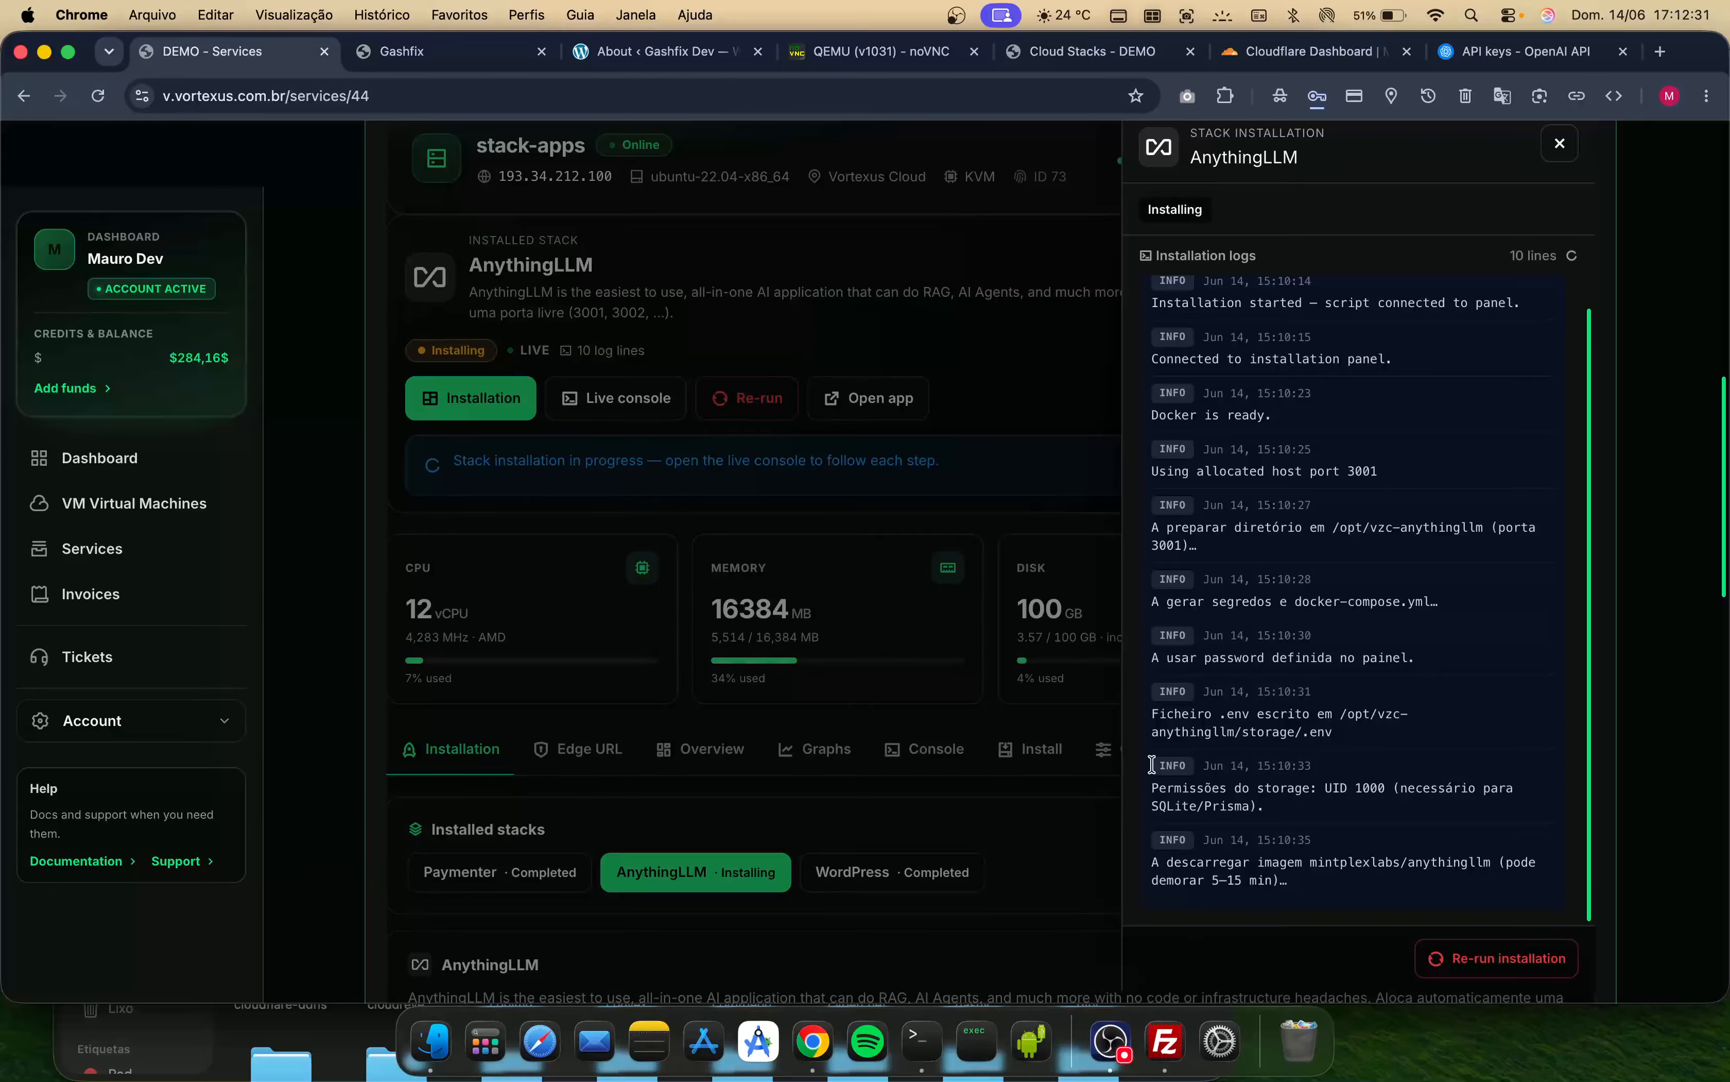
left_click(1106, 1034)
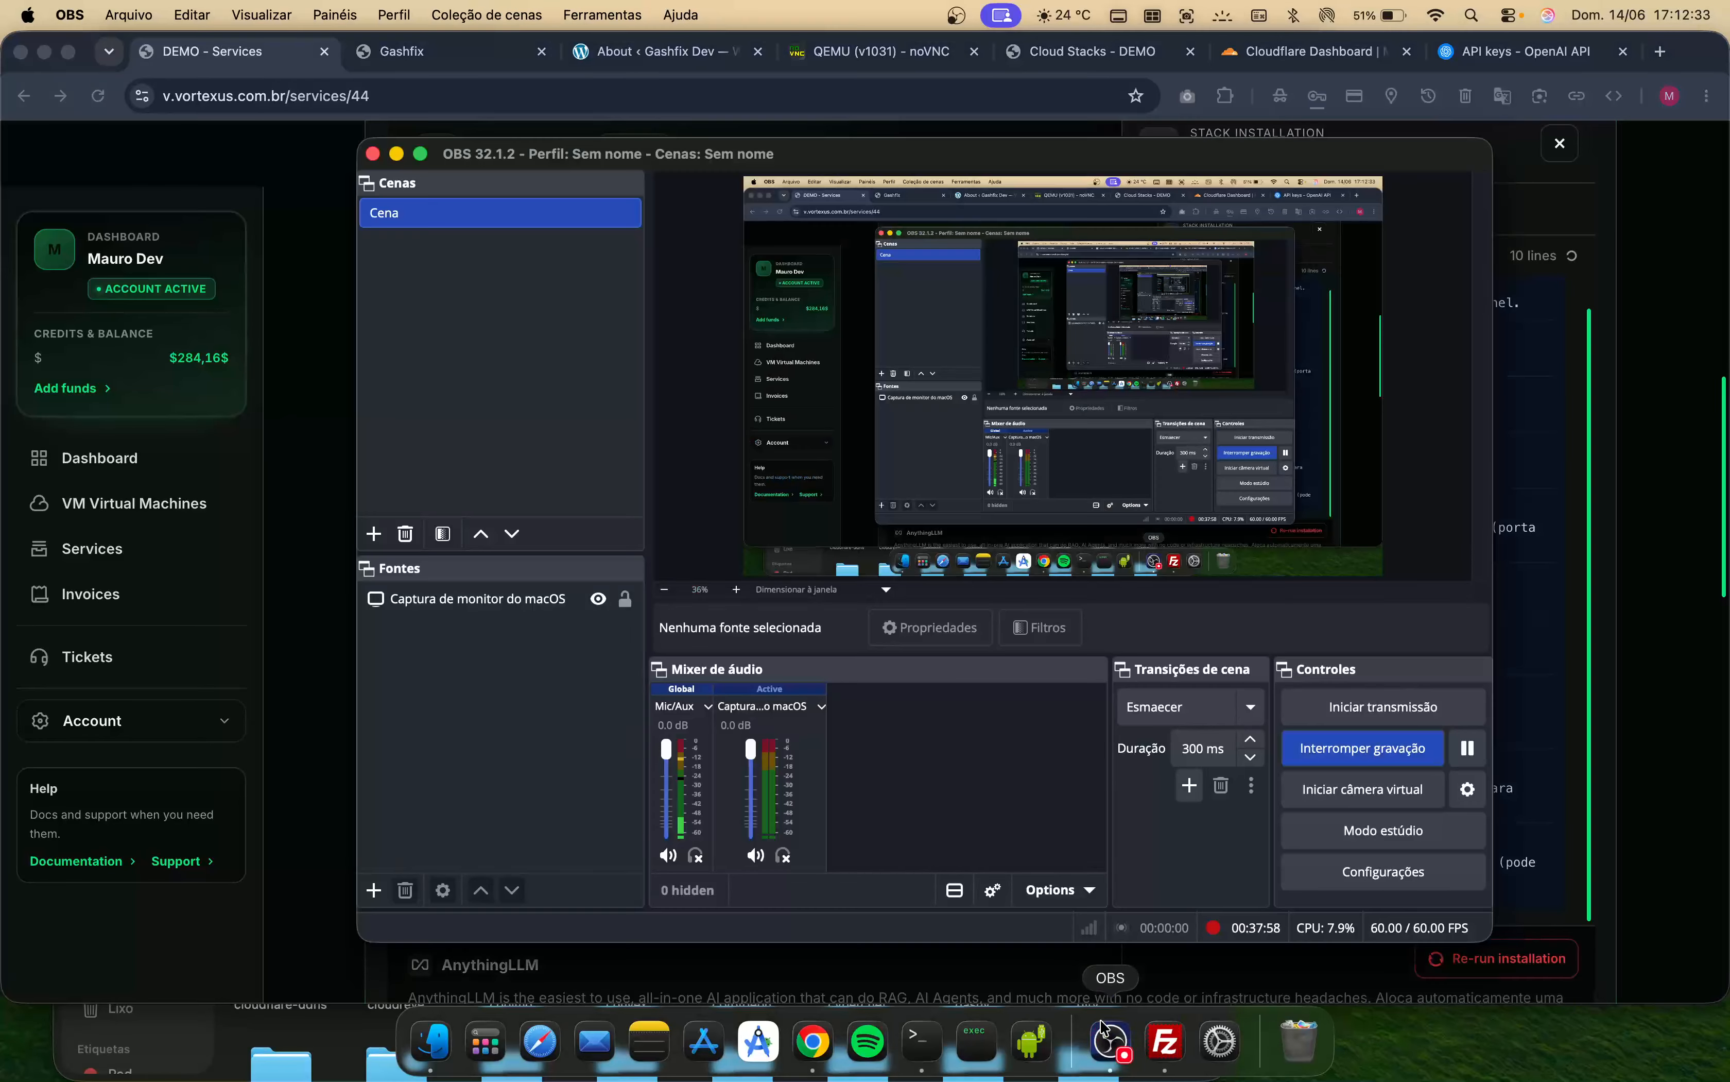
left_click(1468, 747)
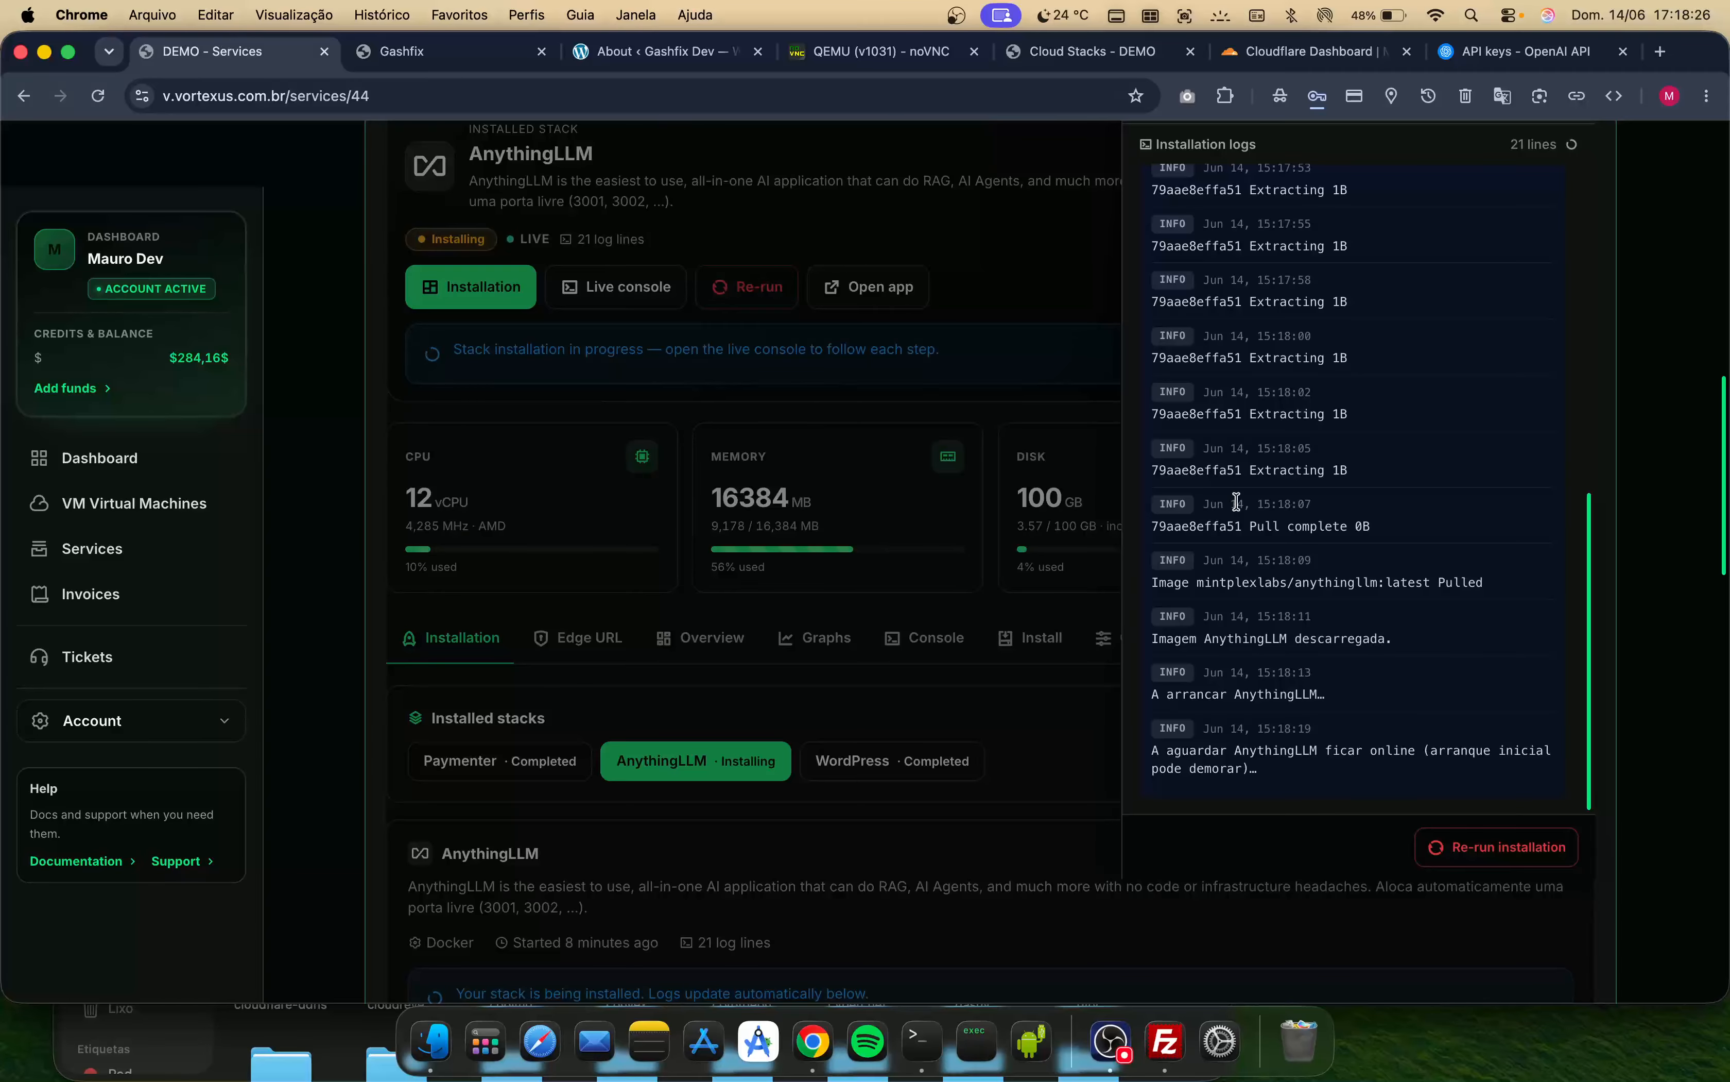
- Follow the AnythingLLM installation logs until the stack installation completes, then close the installation panel
scroll(1237, 503, "up", 2)
scroll(756, 661, "down", 1)
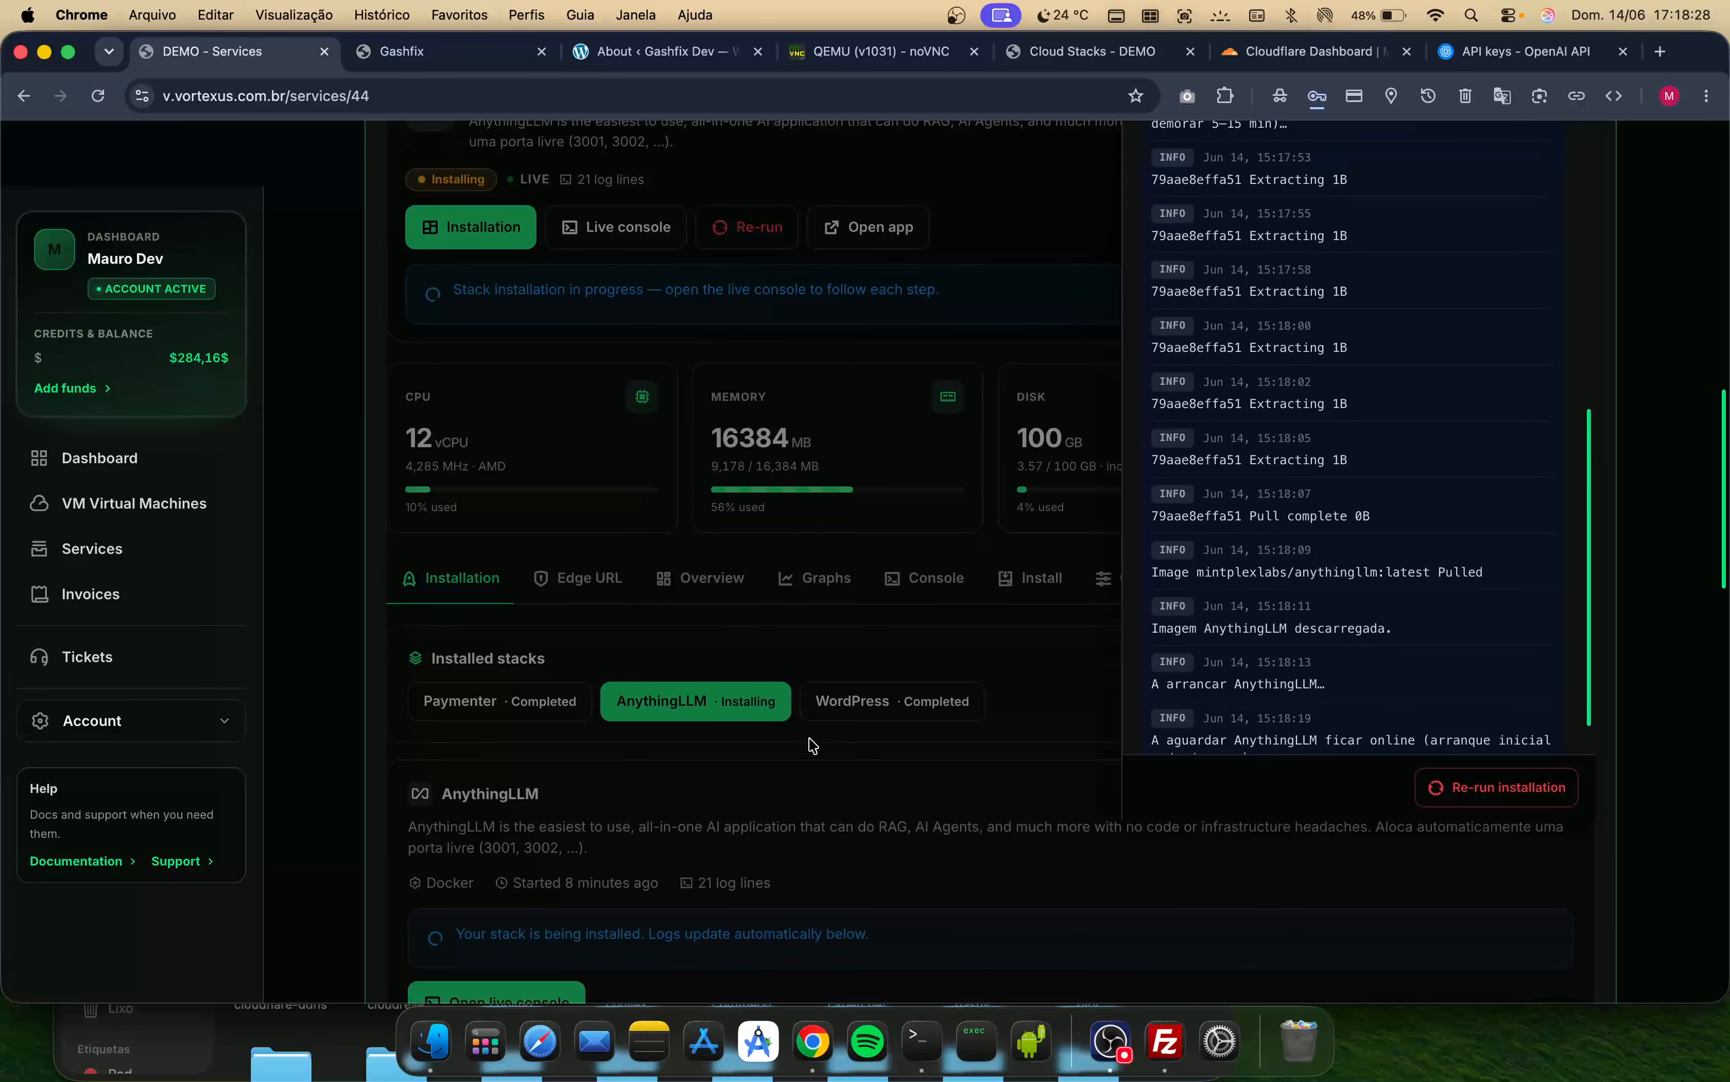
scroll(1153, 621, "down", 1)
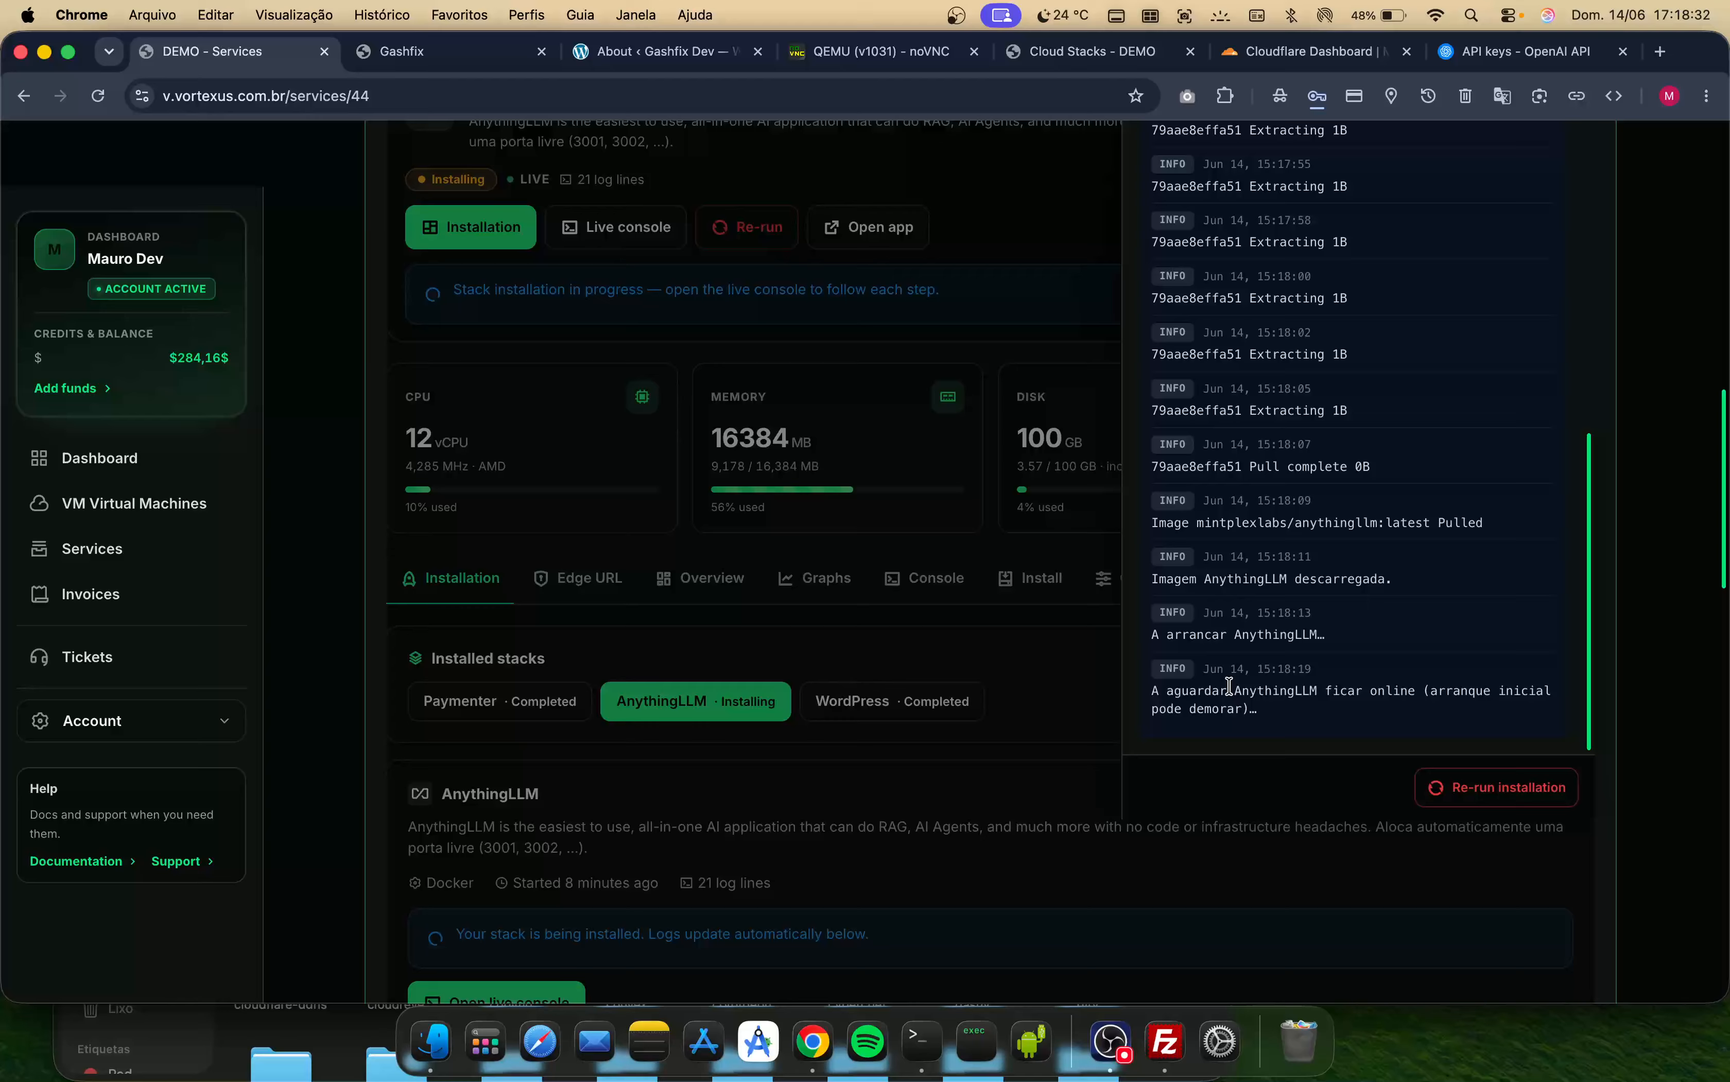
scroll(1050, 708, "up", 2)
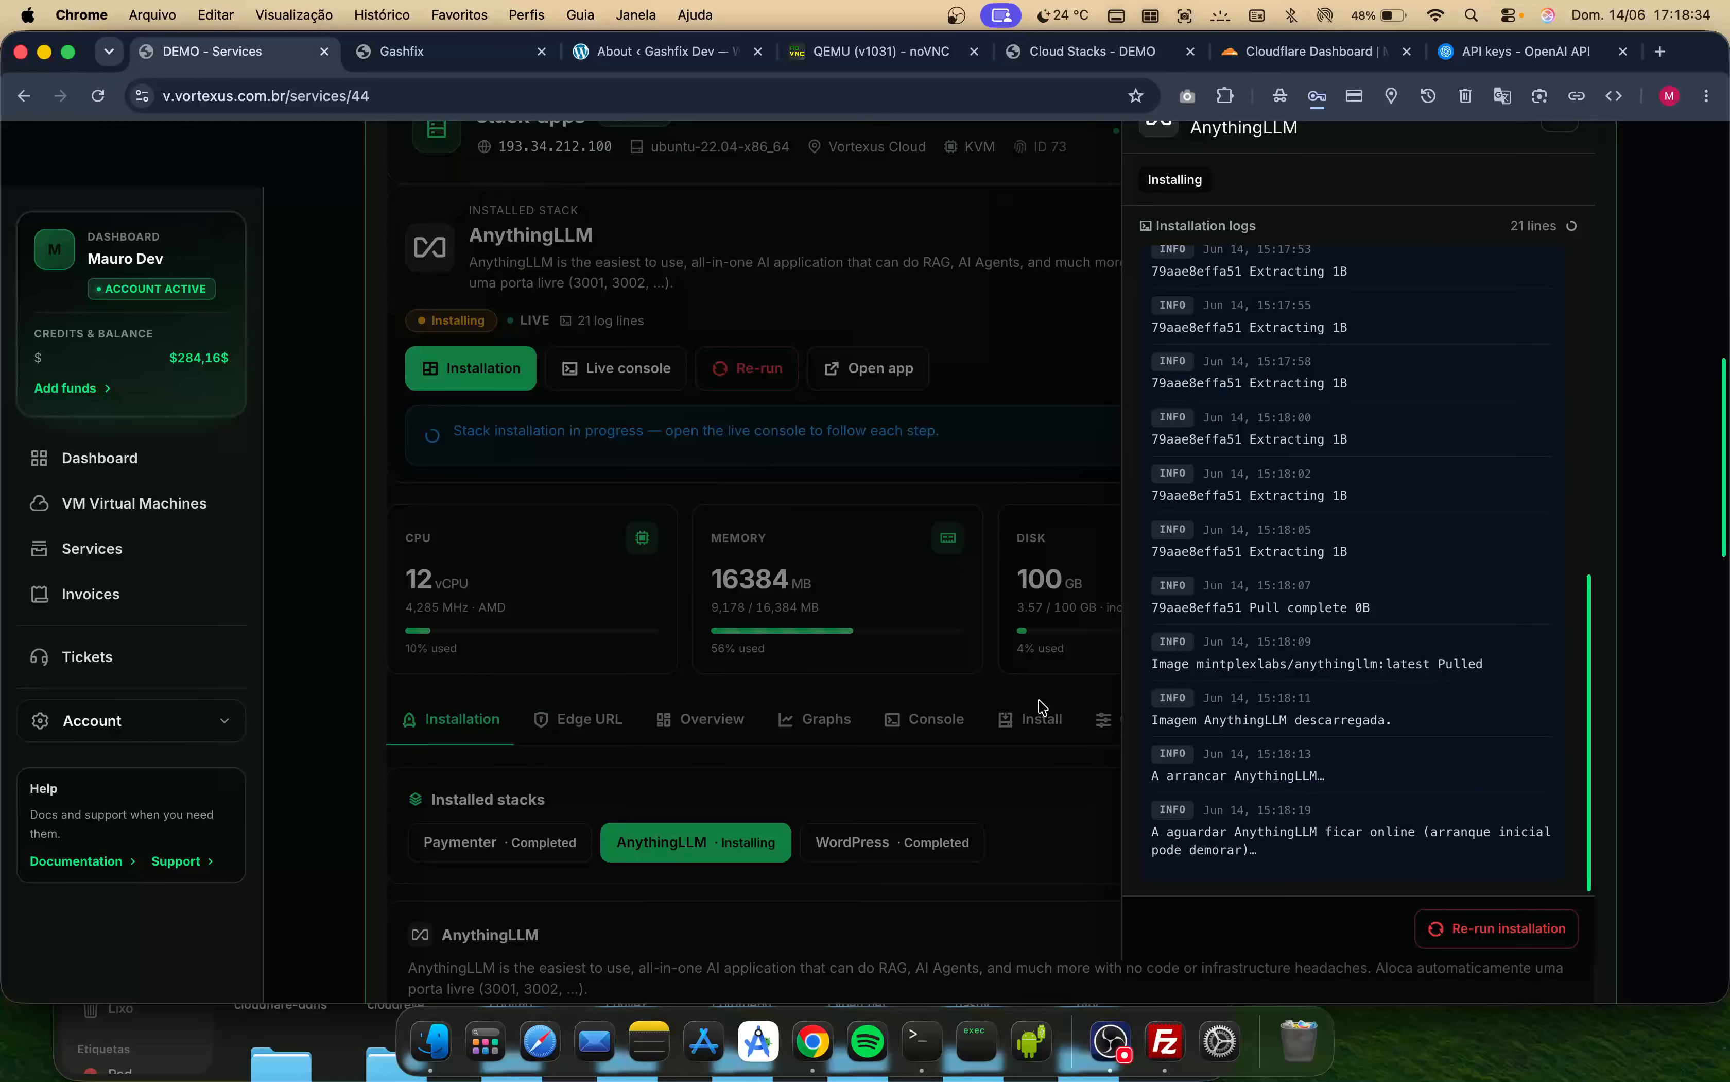
scroll(1041, 707, "up", 1)
scroll(1042, 707, "down", 3)
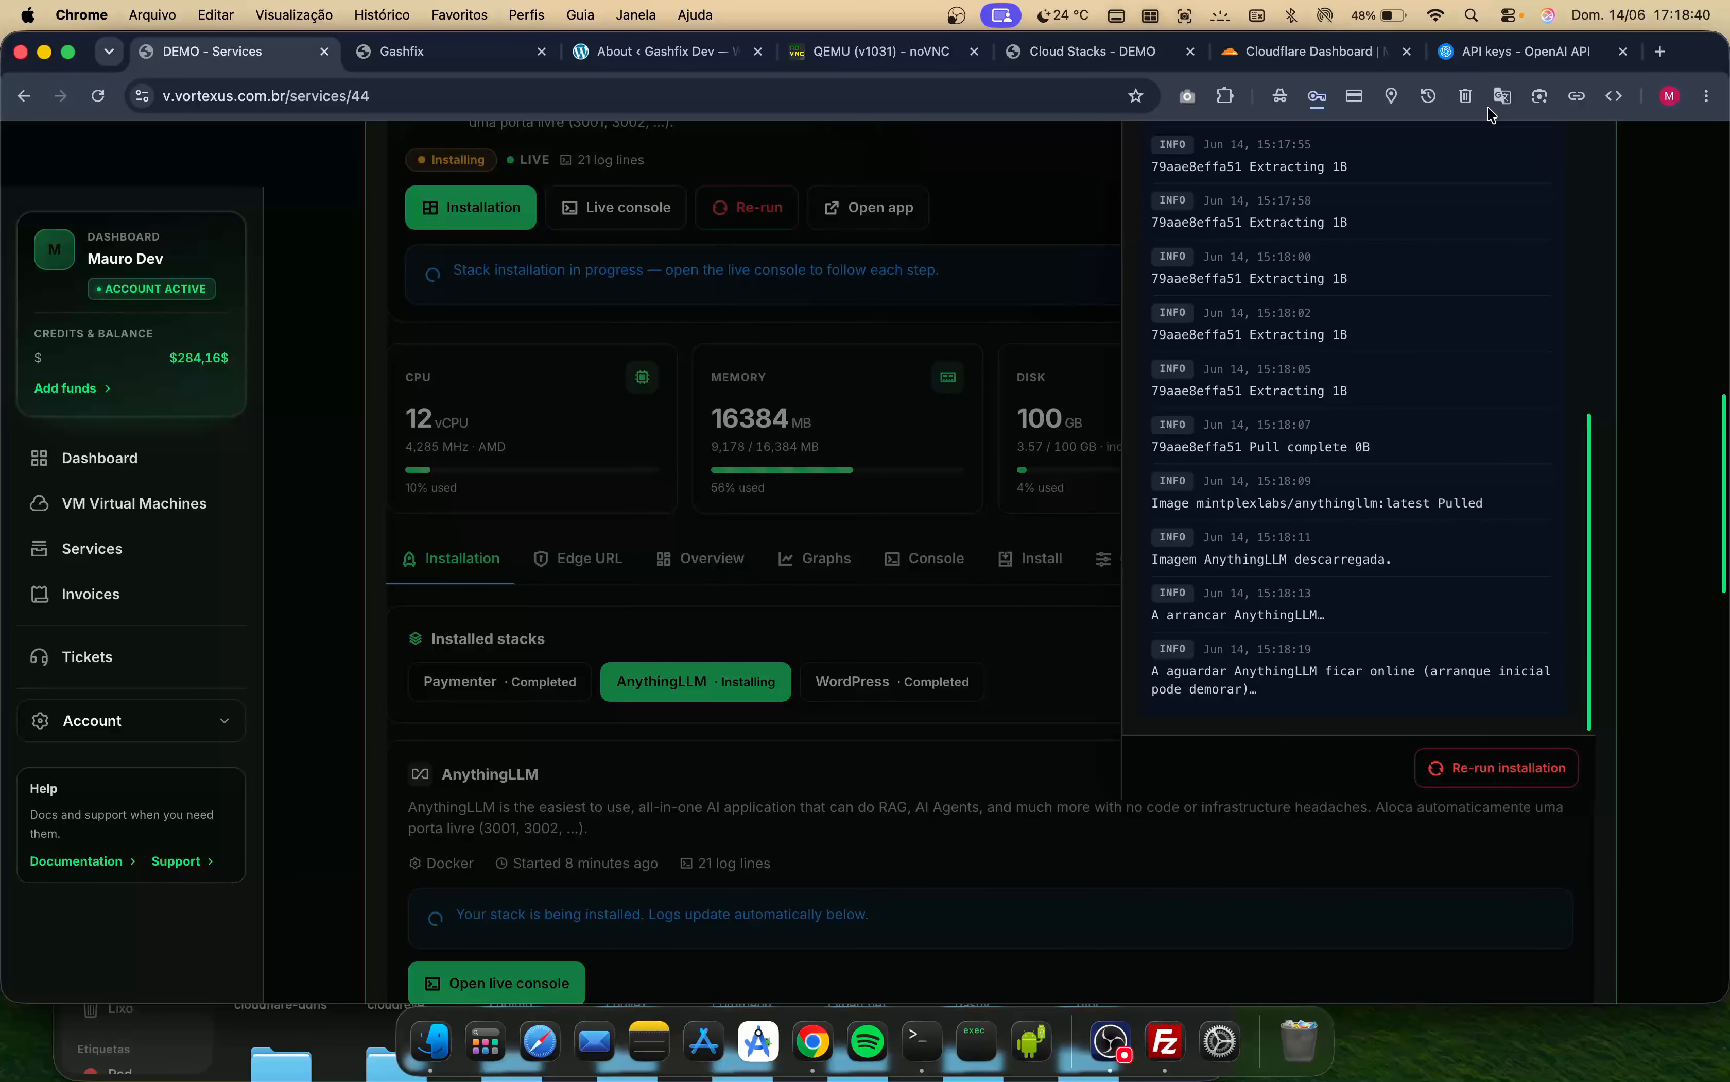
left_click(1488, 54)
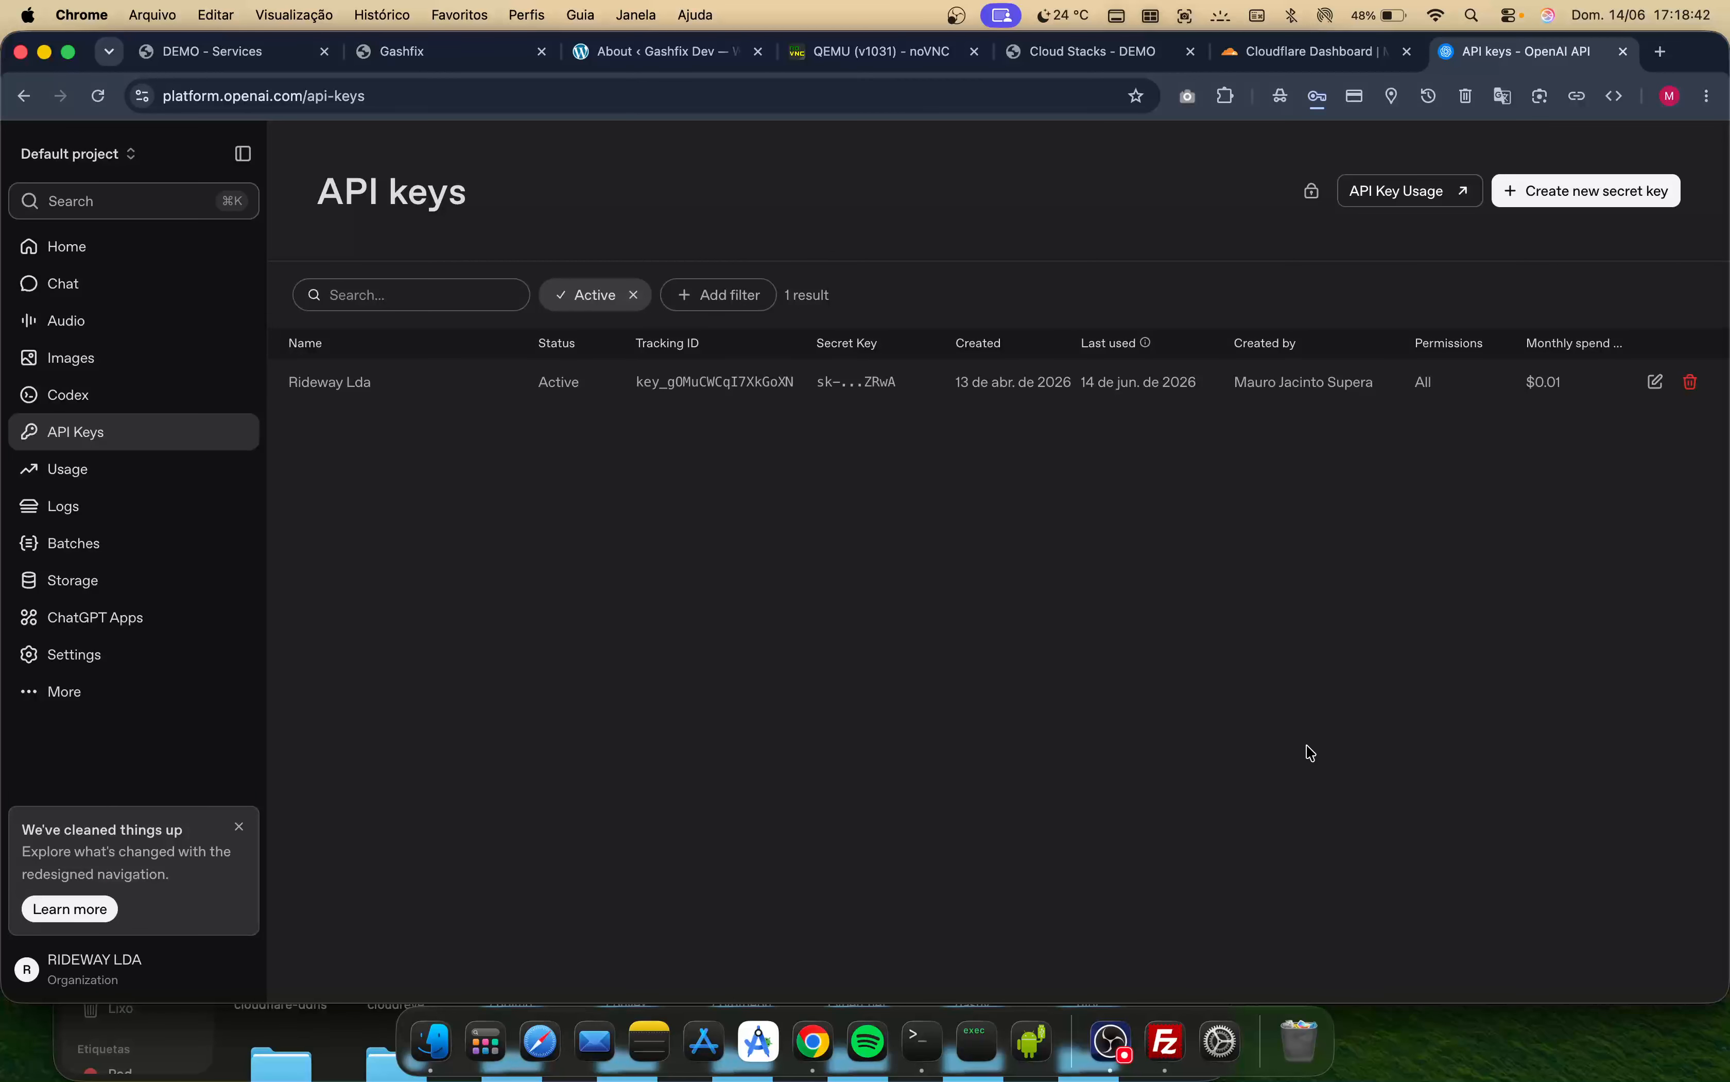
left_click(236, 57)
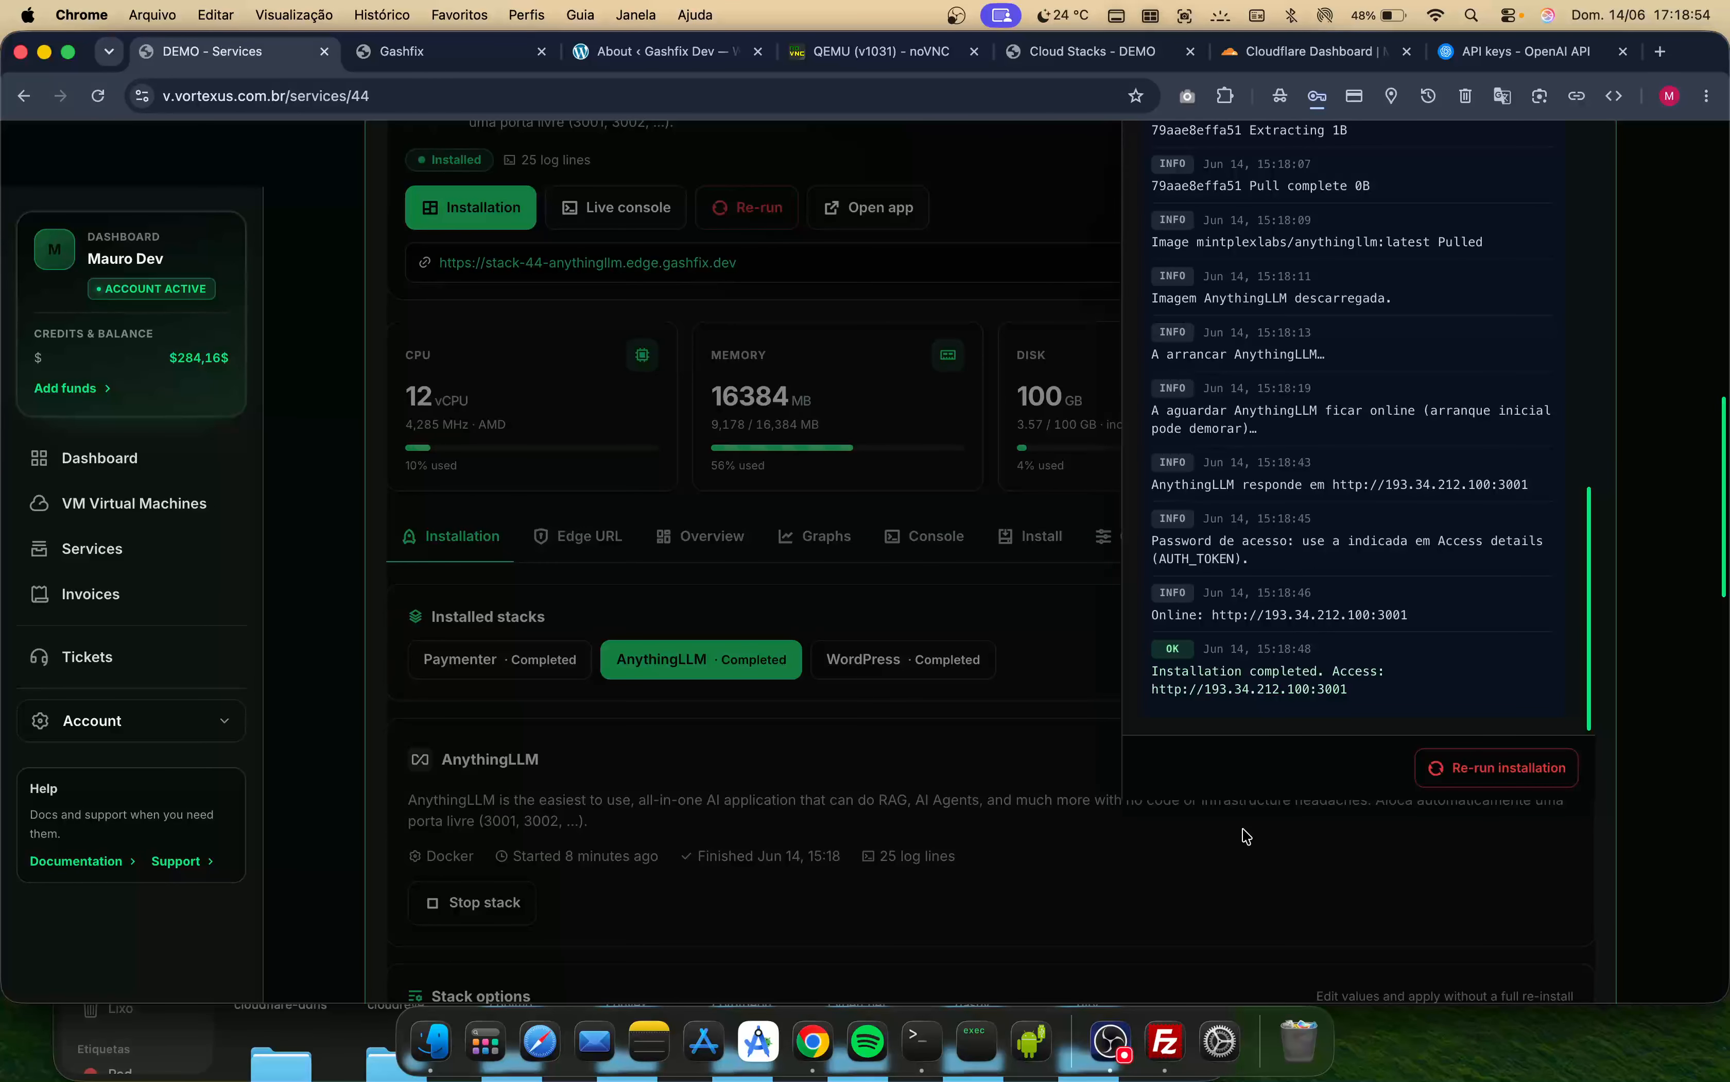
left_click(1148, 828)
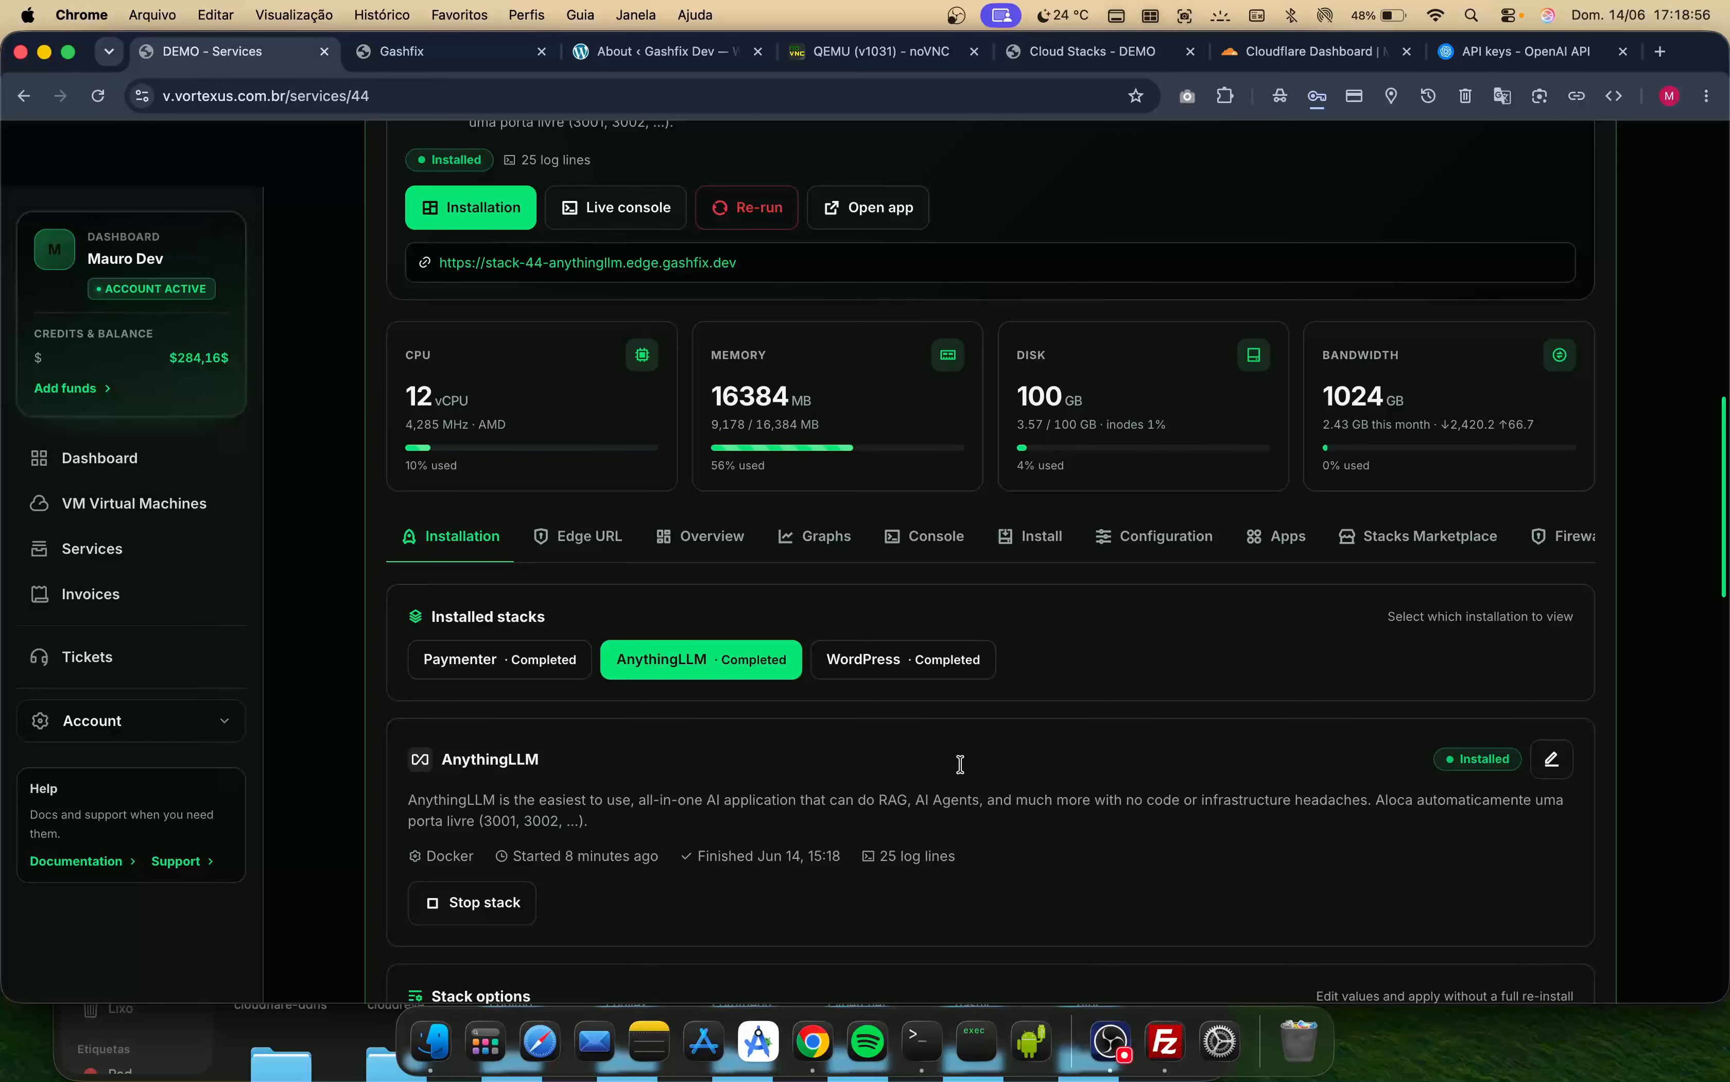
- Open the stack's edge URL in a new tab and review the instance password in the stack's access details
left_click(577, 265)
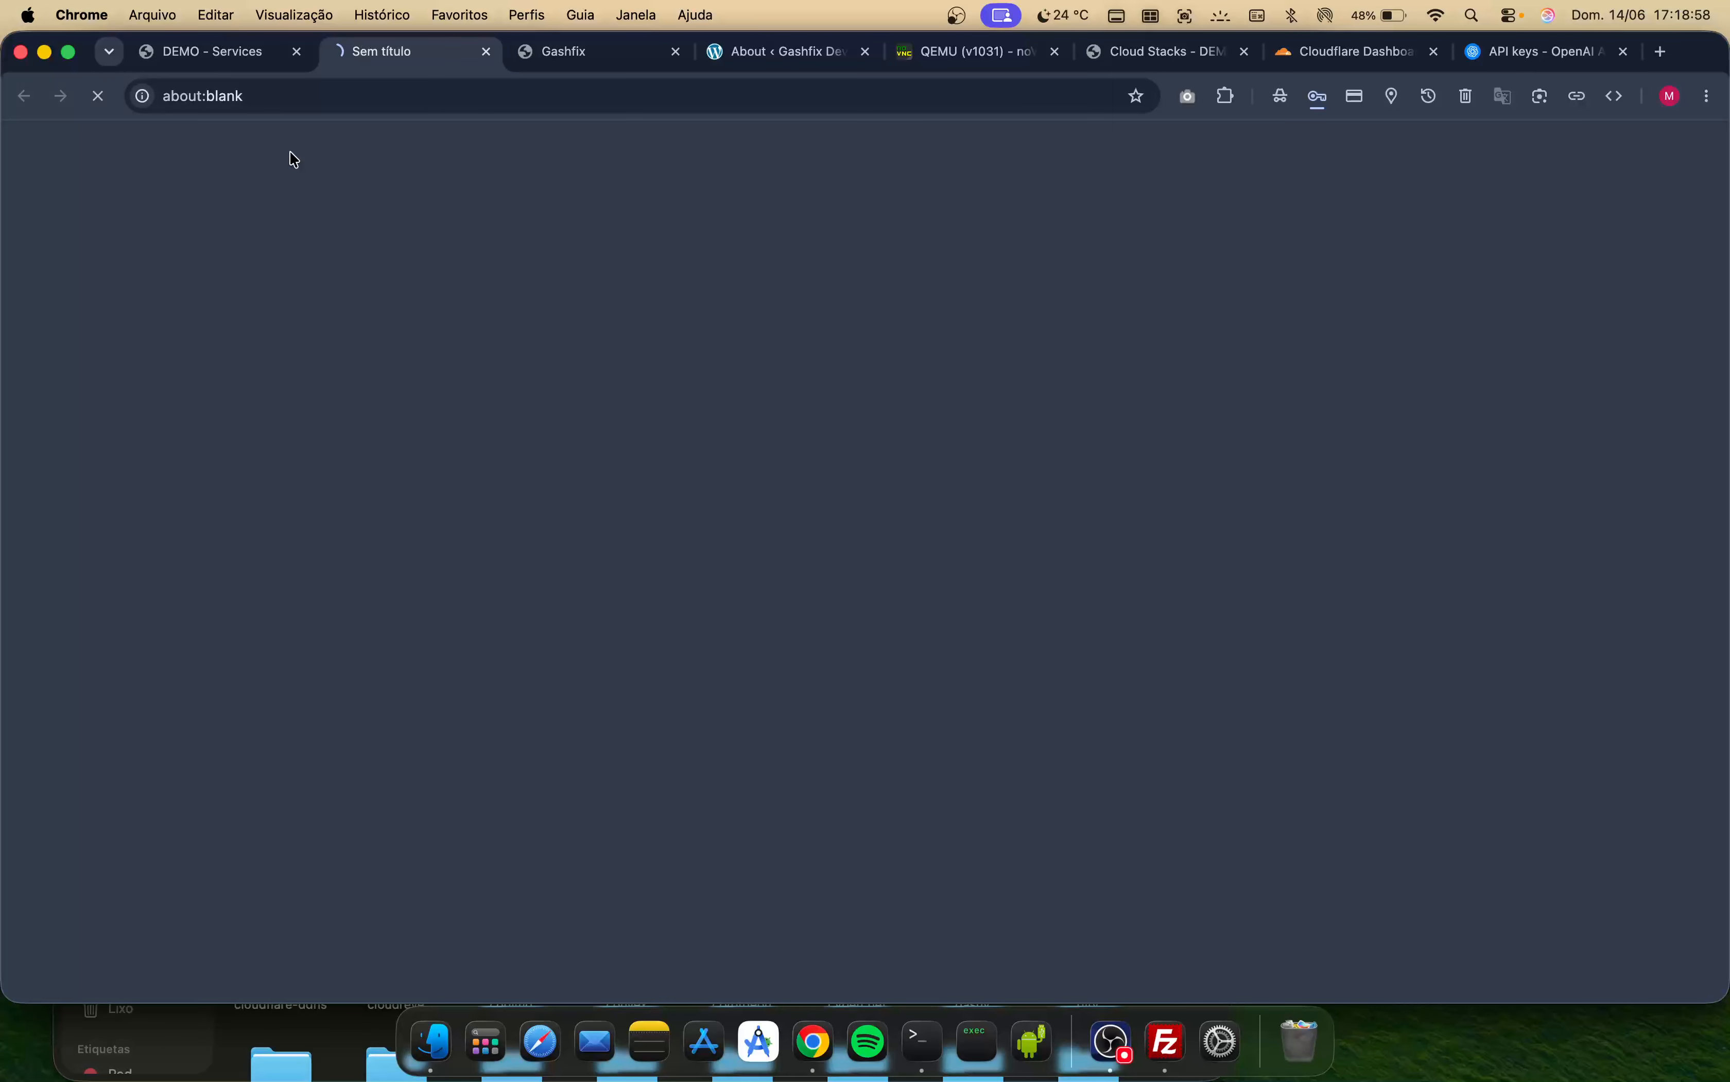
left_click(240, 55)
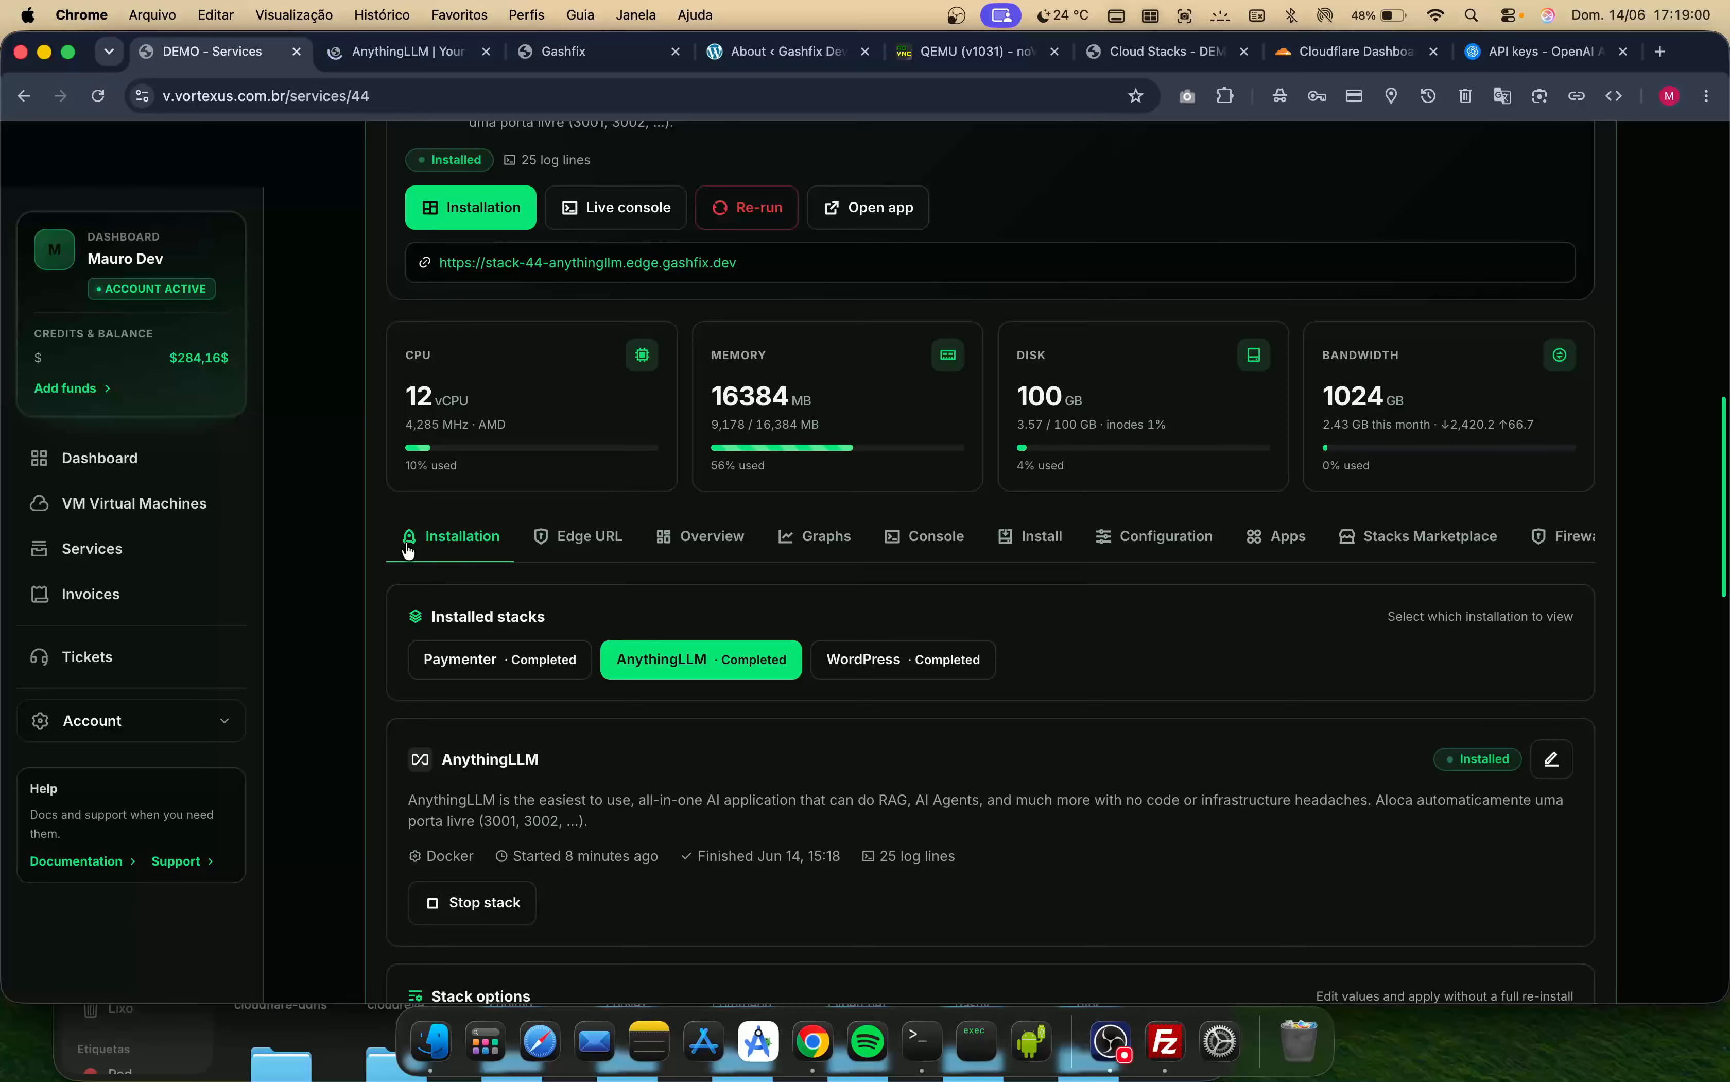
scroll(481, 699, "down", 3)
scroll(481, 699, "down", 10)
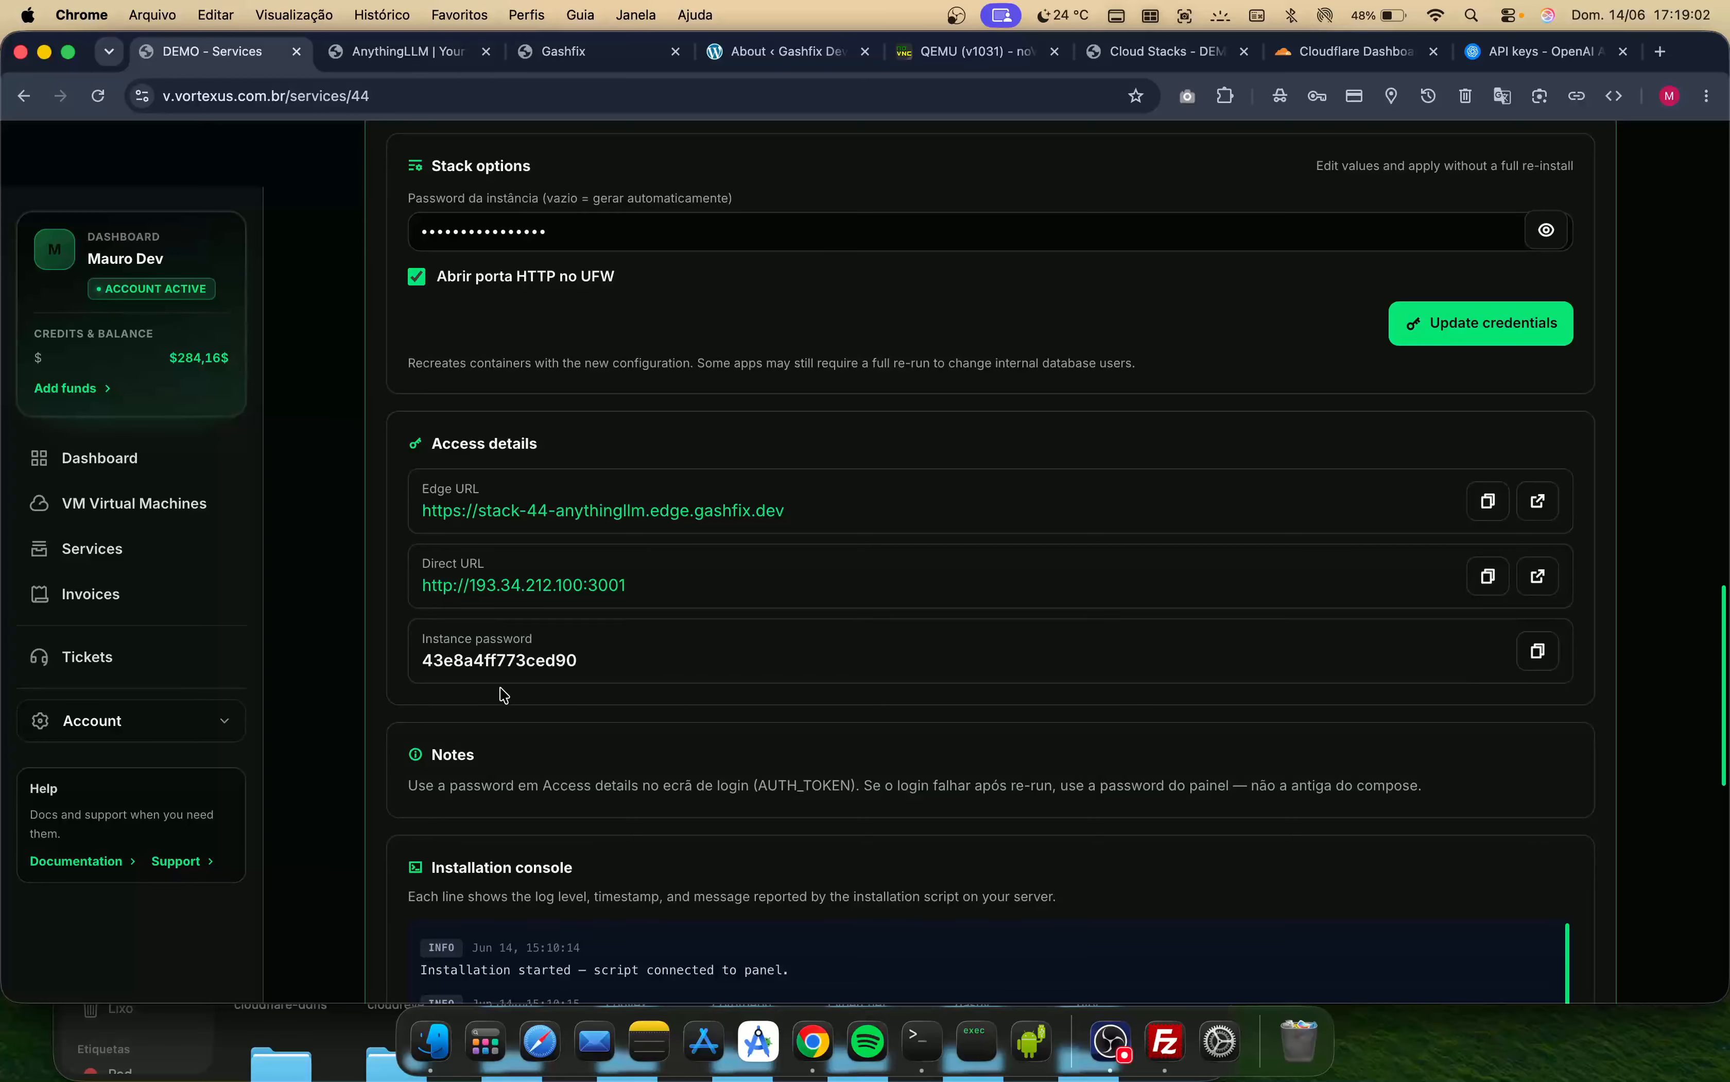
left_click(1544, 230)
left_click(1545, 230)
- Sign in to AnythingLLM with the instance password and decline the browser's offer to update the saved password
left_click(395, 61)
left_click(787, 654)
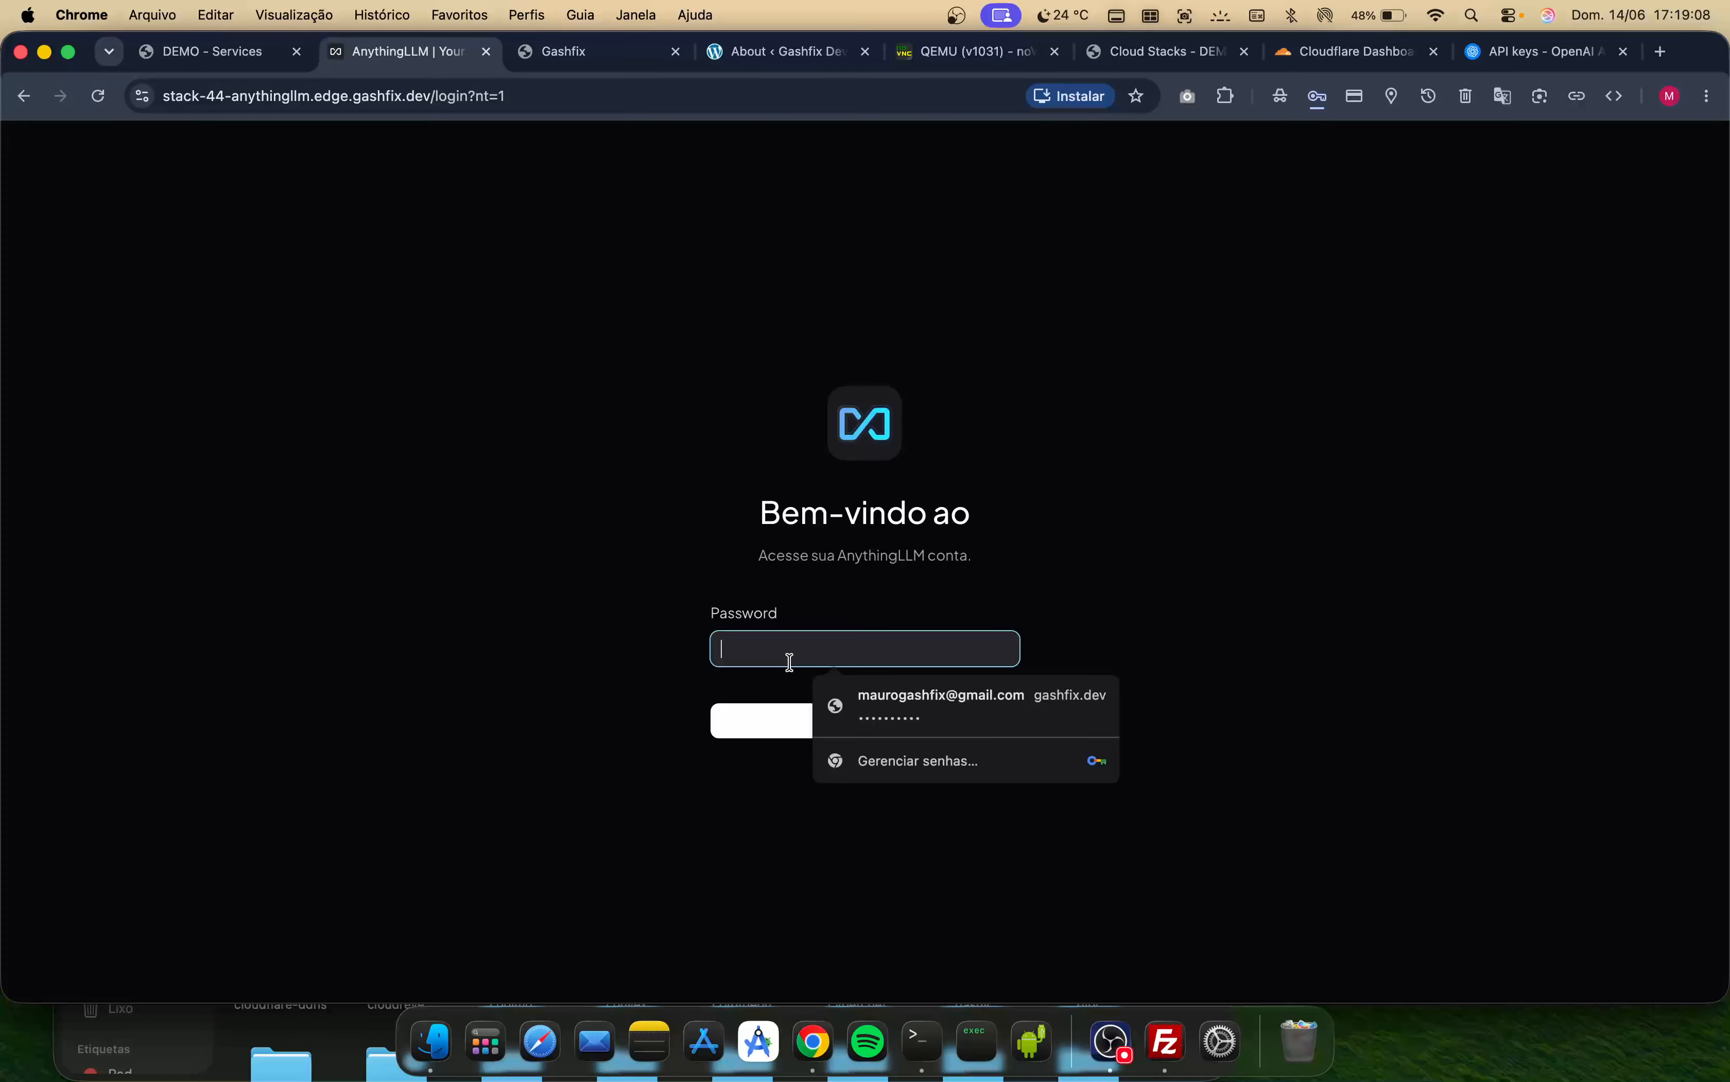
key("super+v")
left_click(800, 716)
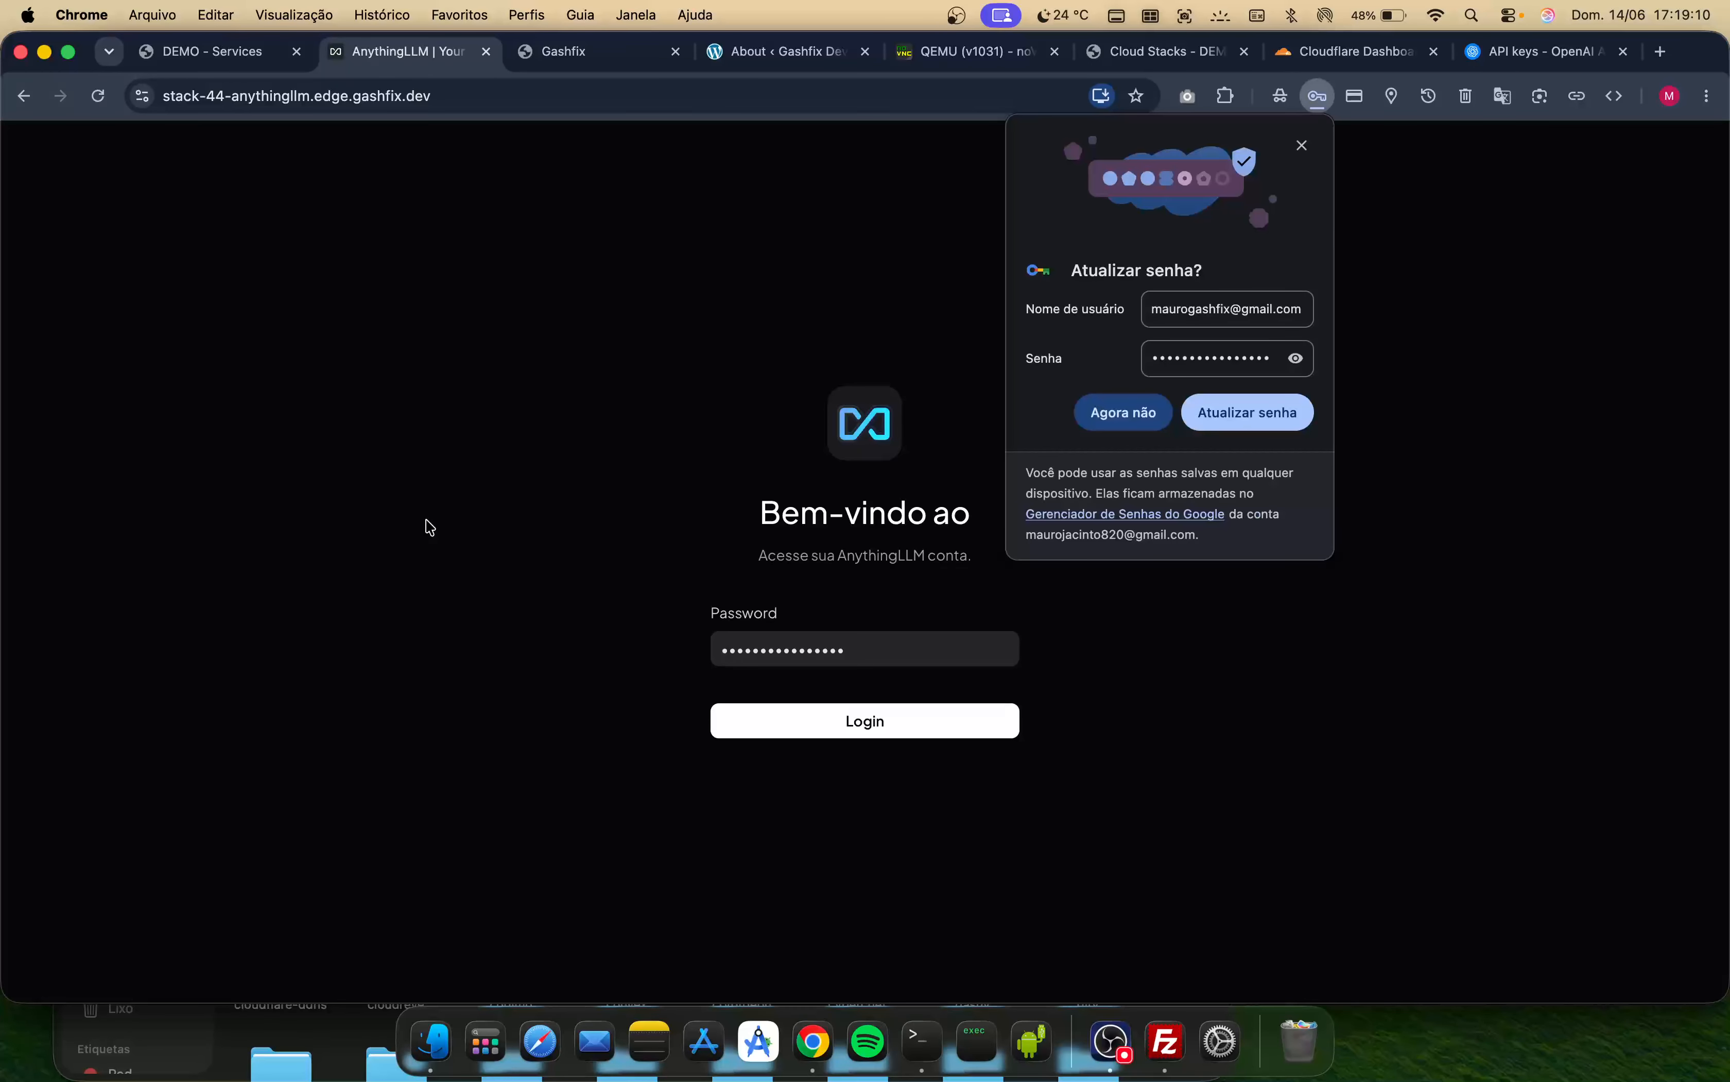
left_click(1097, 418)
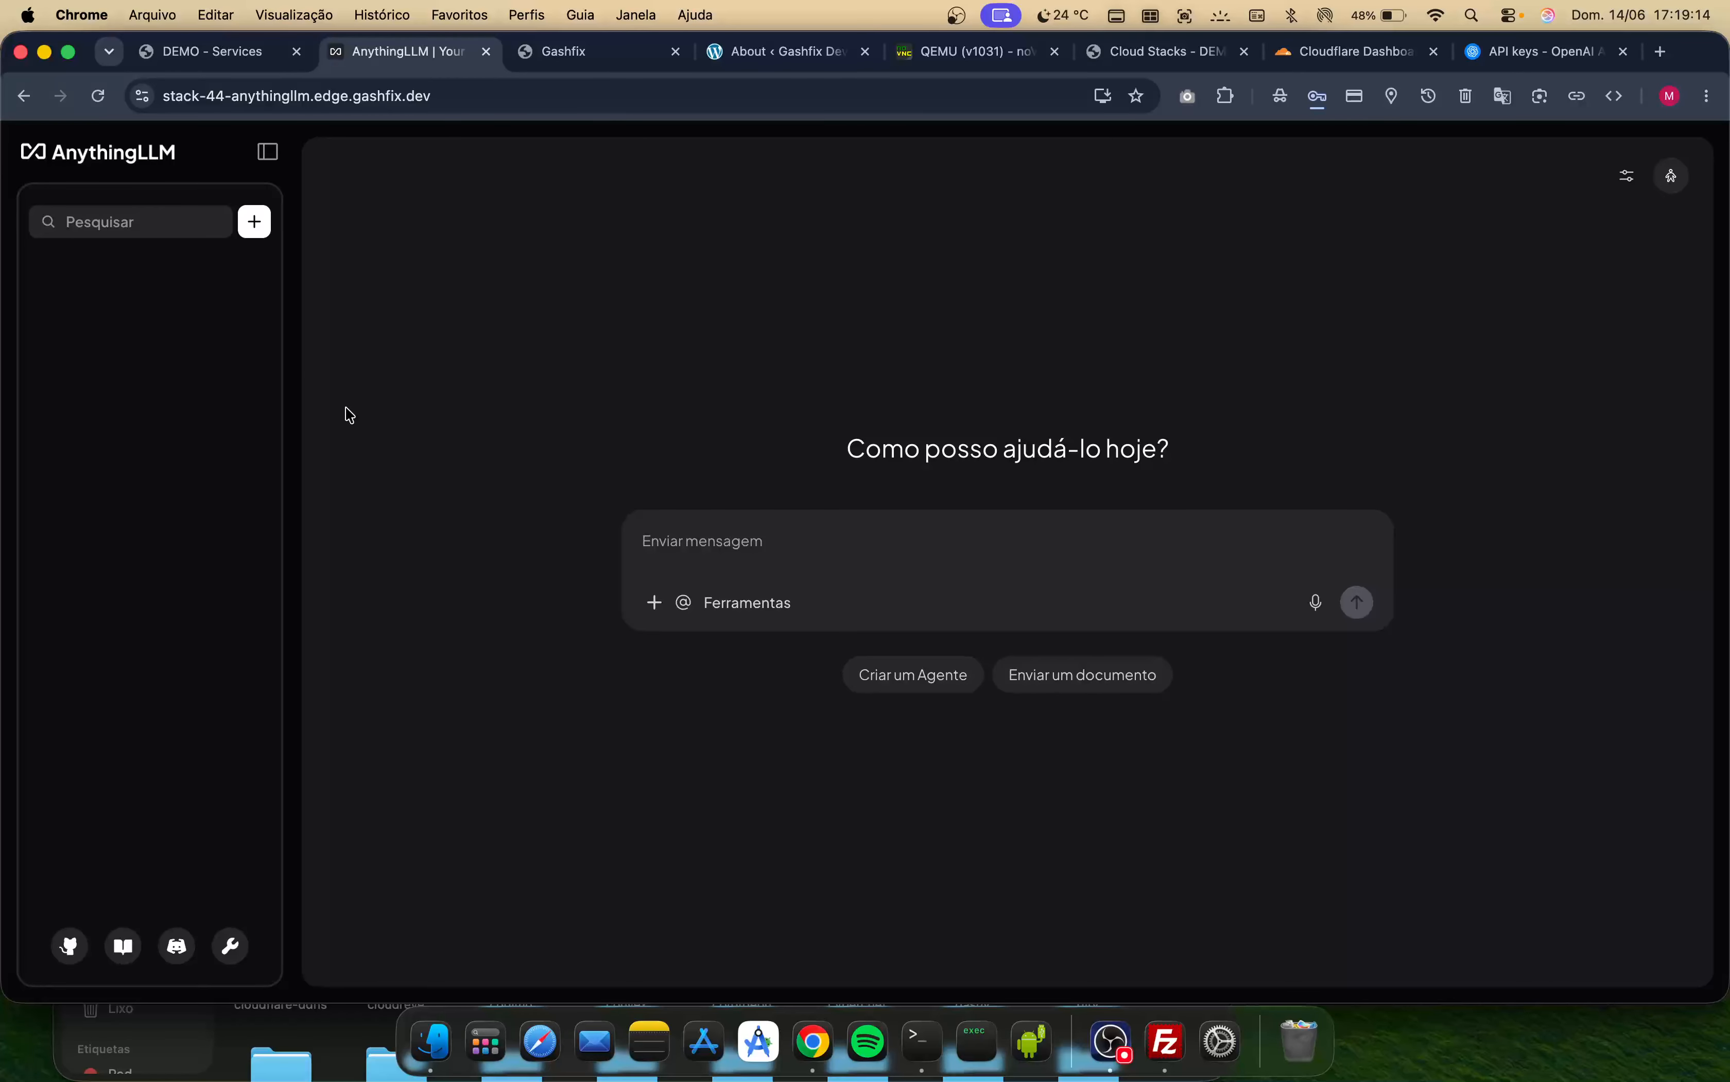
- Open the AnythingLLM settings for AI providers and select OpenAI as the LLM provider
left_click(231, 943)
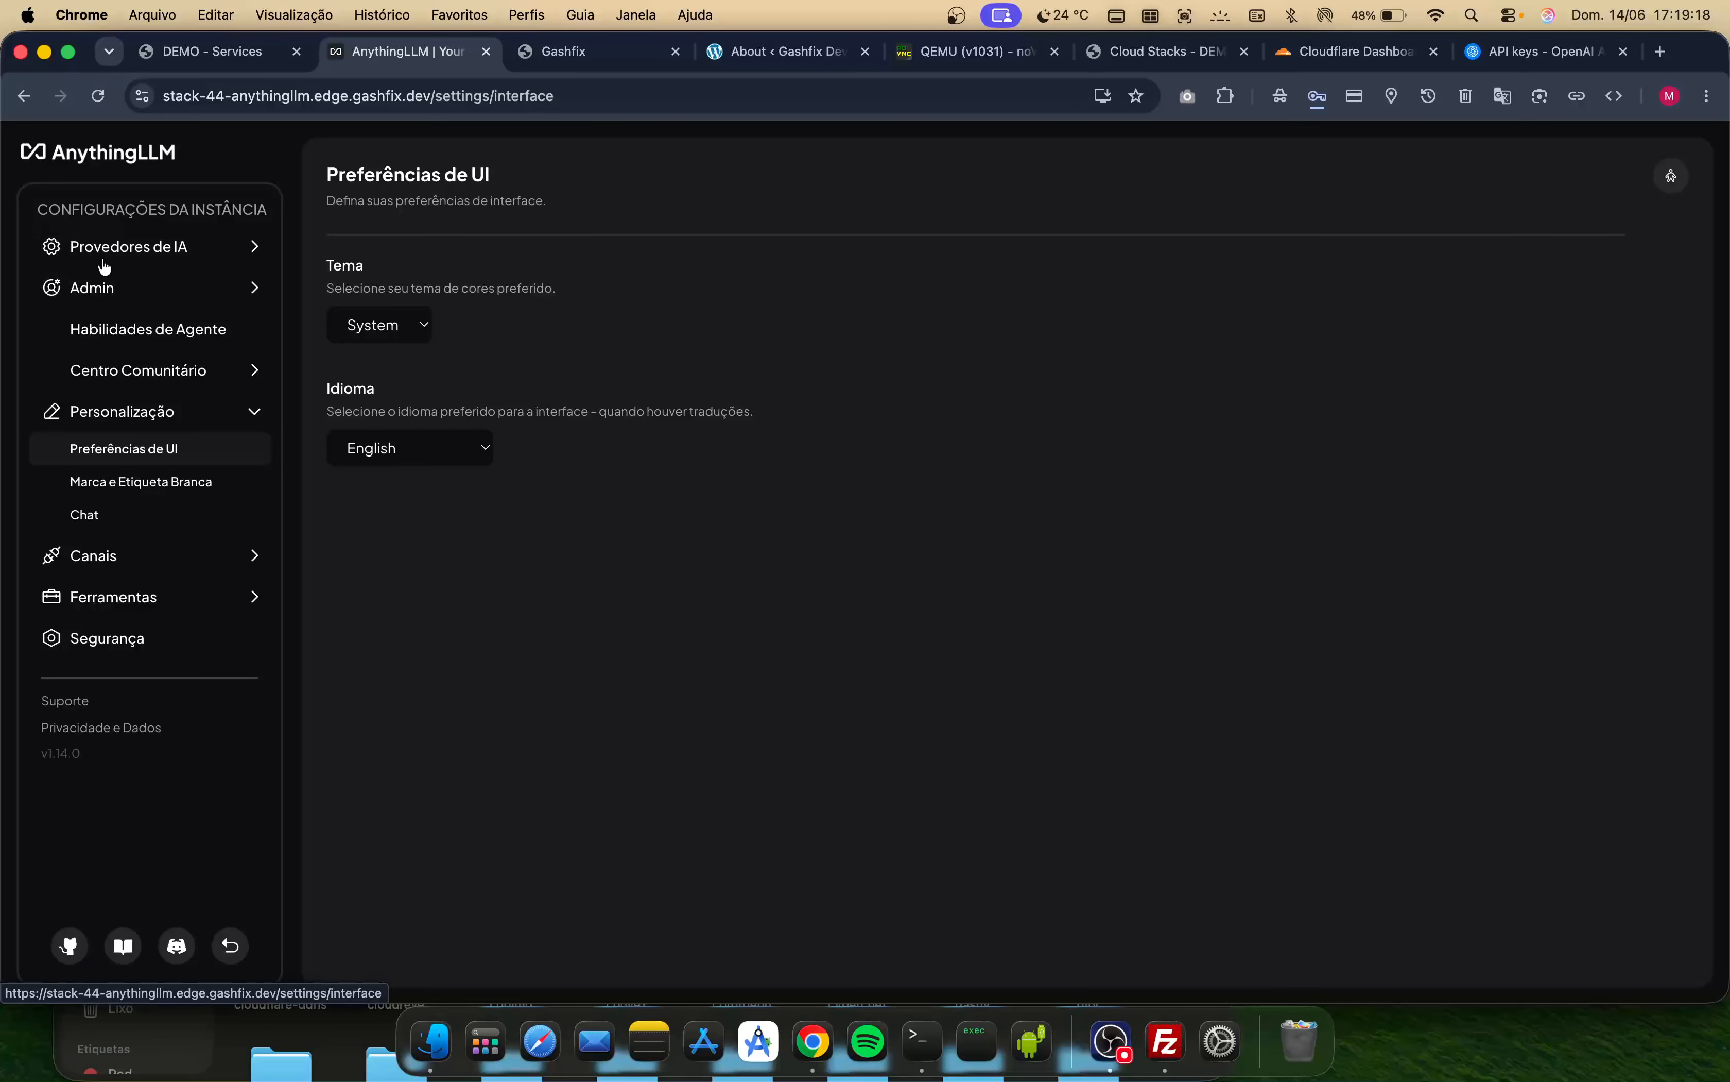
left_click(100, 251)
left_click(123, 286)
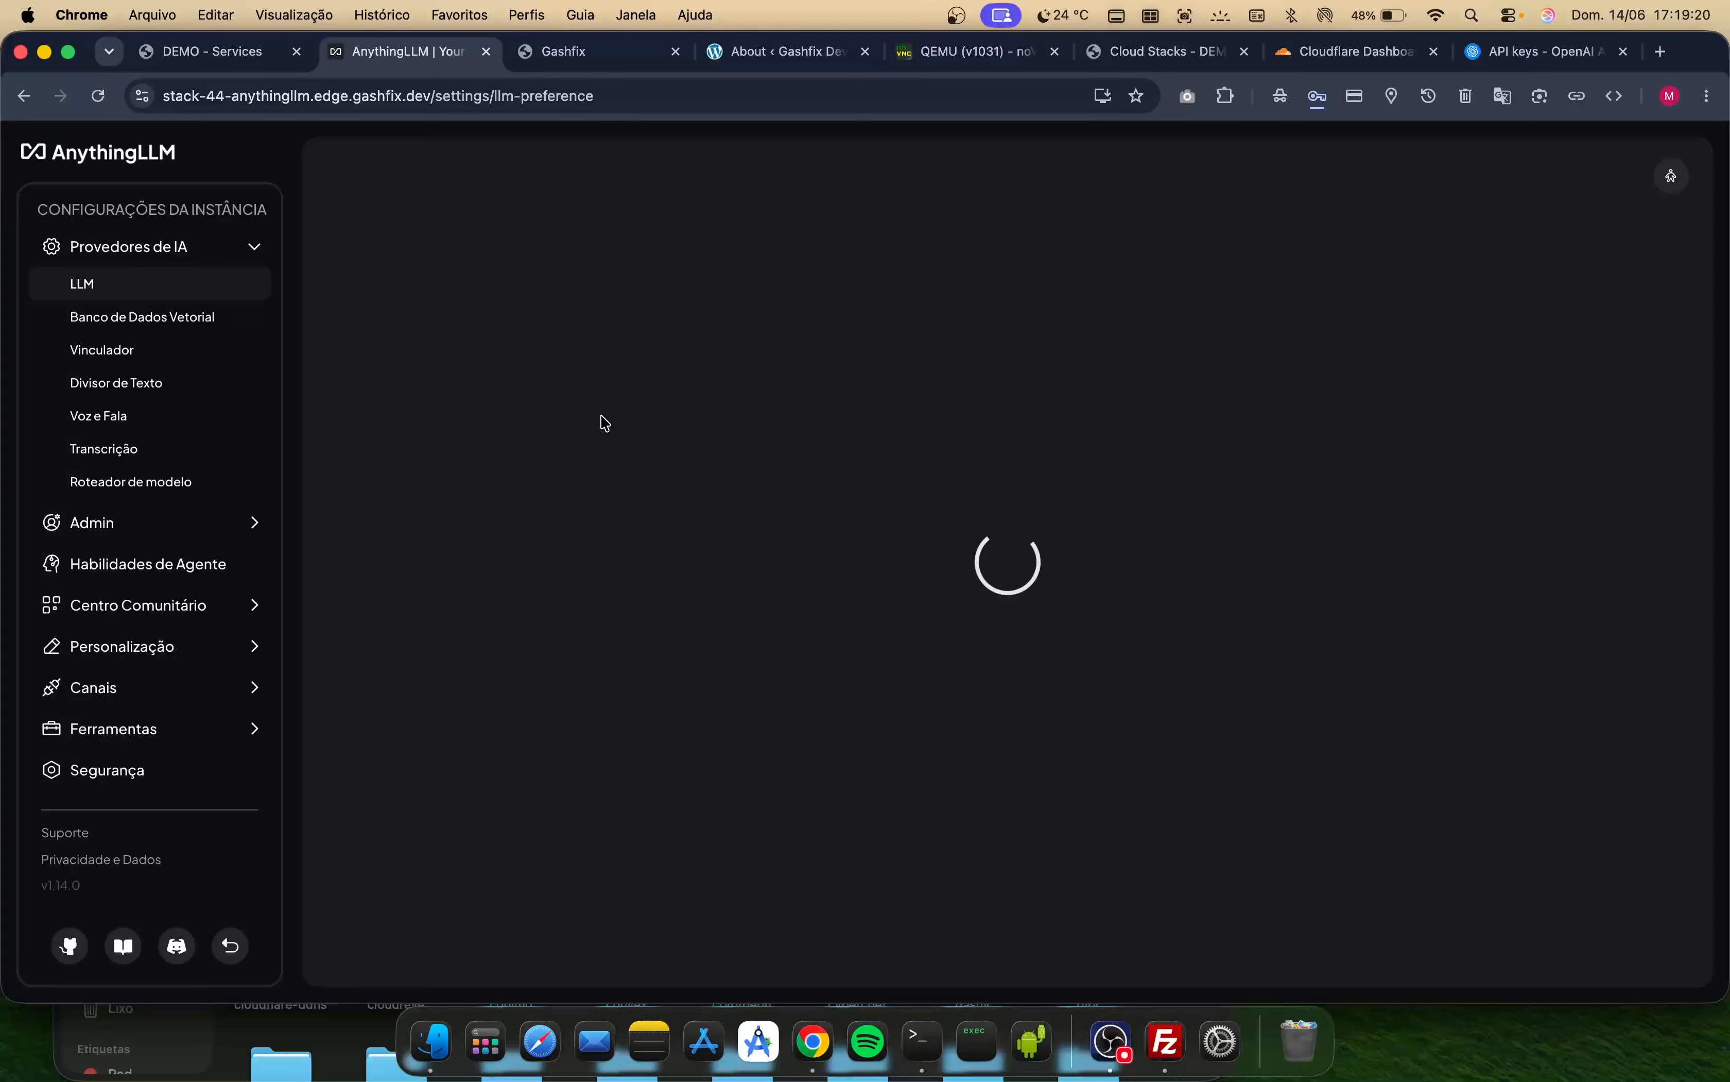
left_click(543, 336)
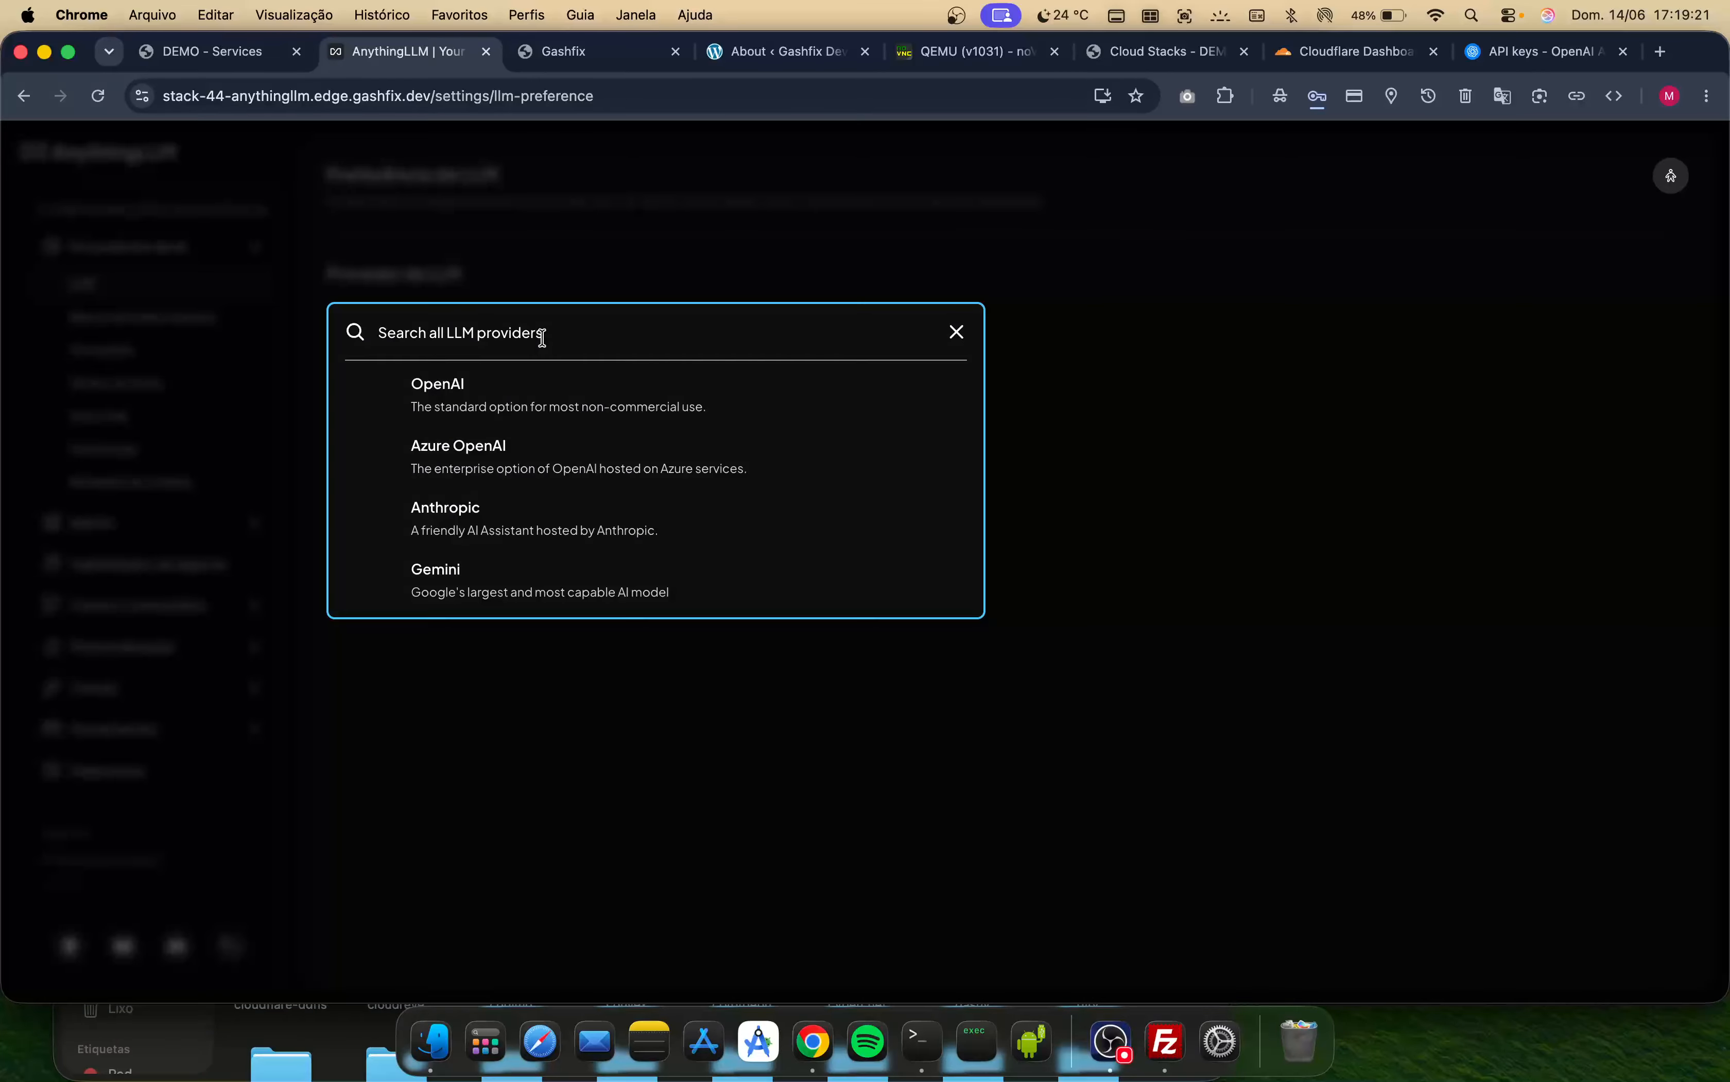
left_click(532, 401)
left_click(481, 440)
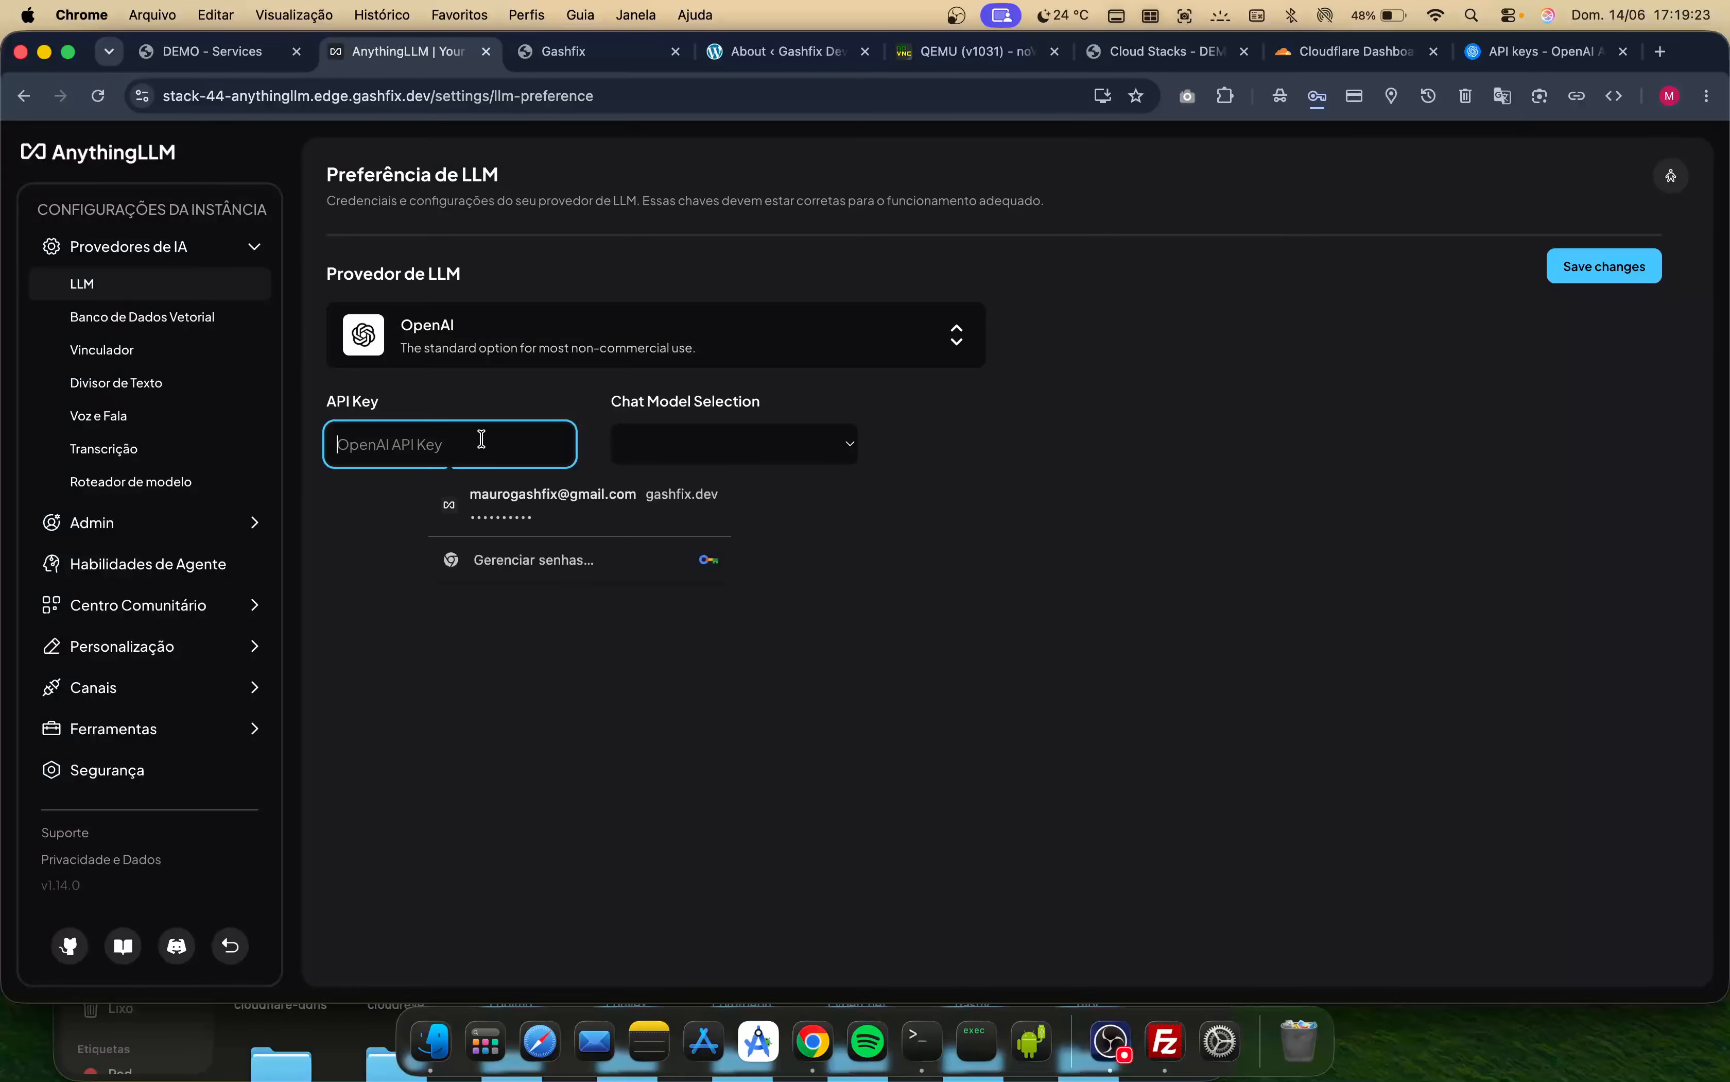
left_click(836, 441)
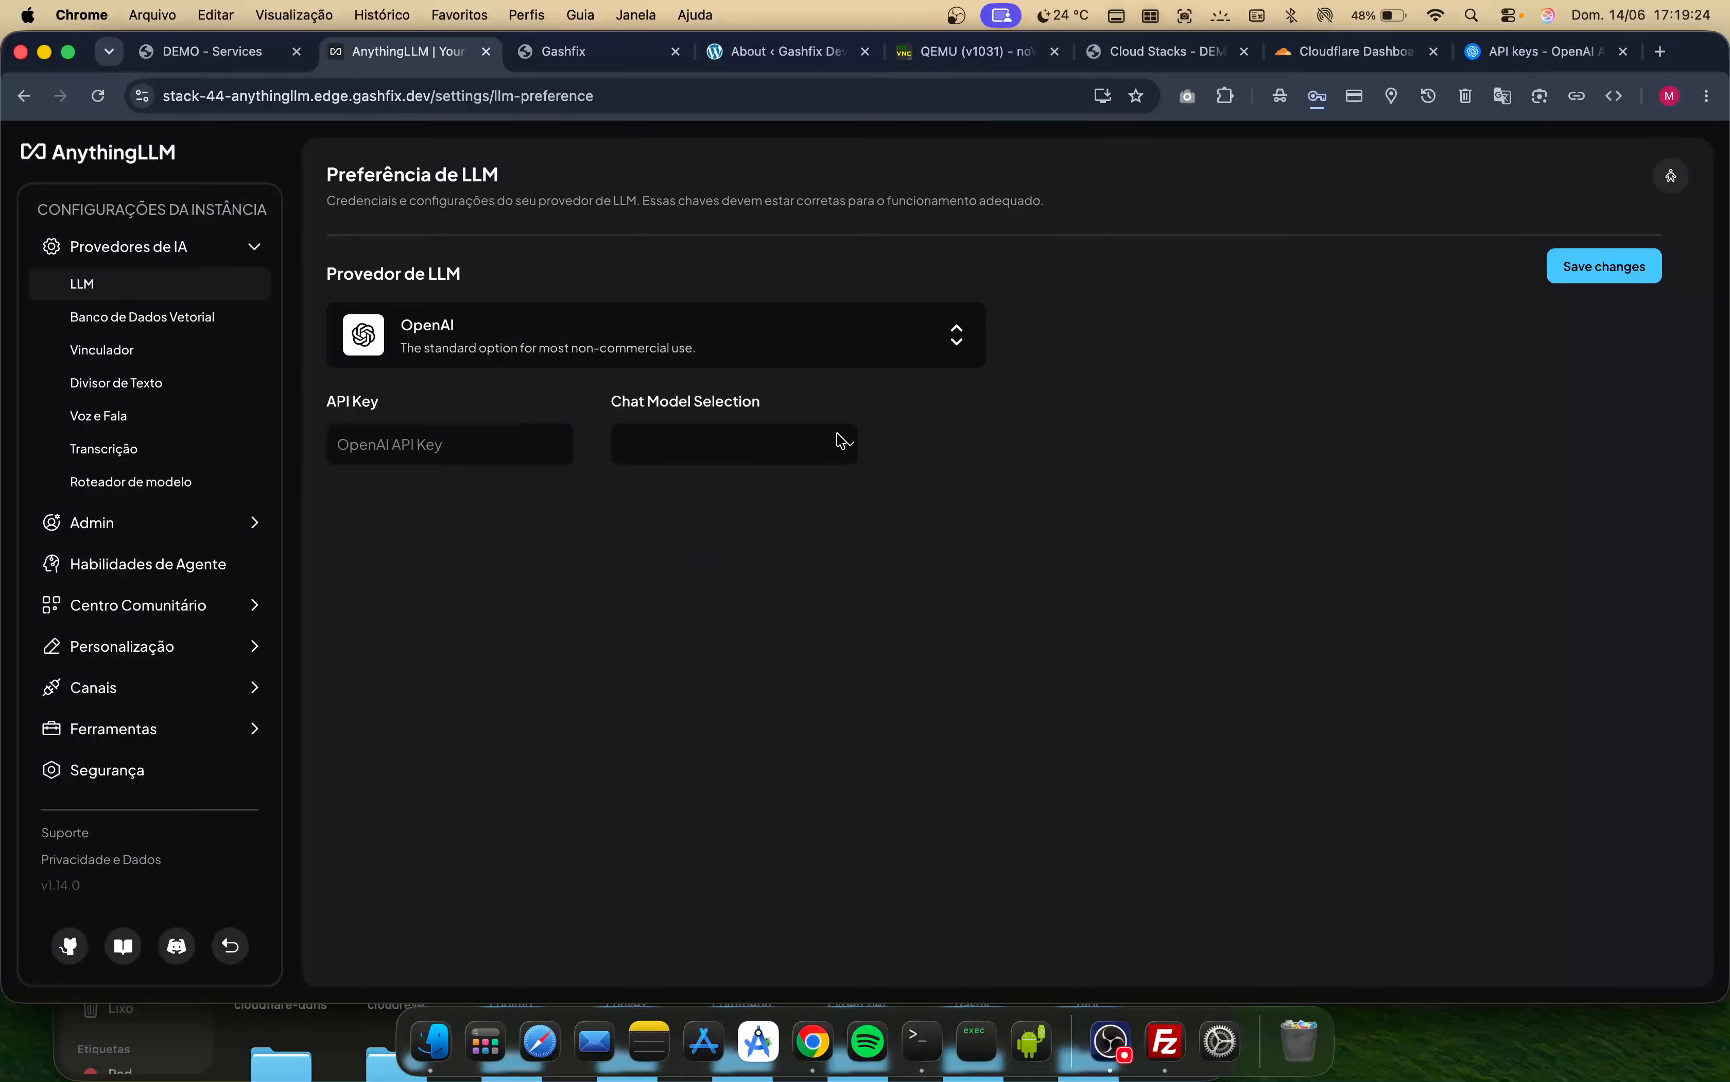
- Create a new OpenAI secret key with default settings and copy it
left_click(1506, 54)
left_click(1550, 193)
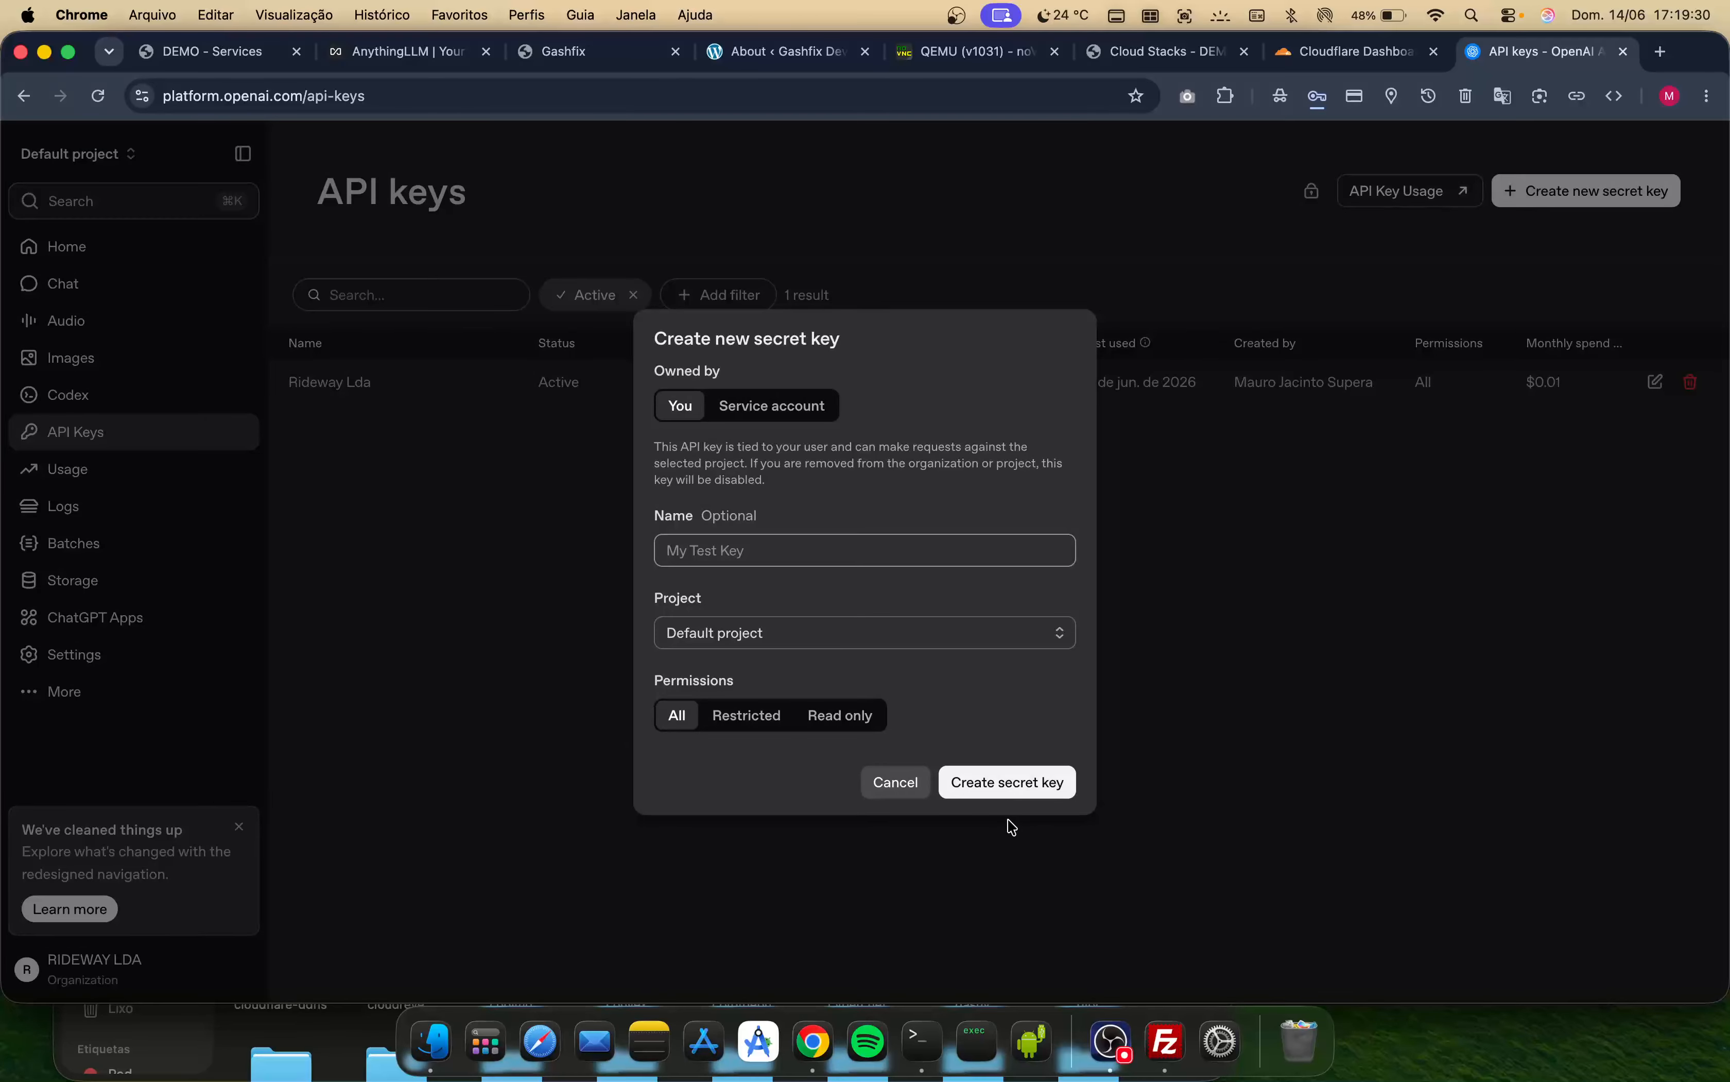
left_click(991, 784)
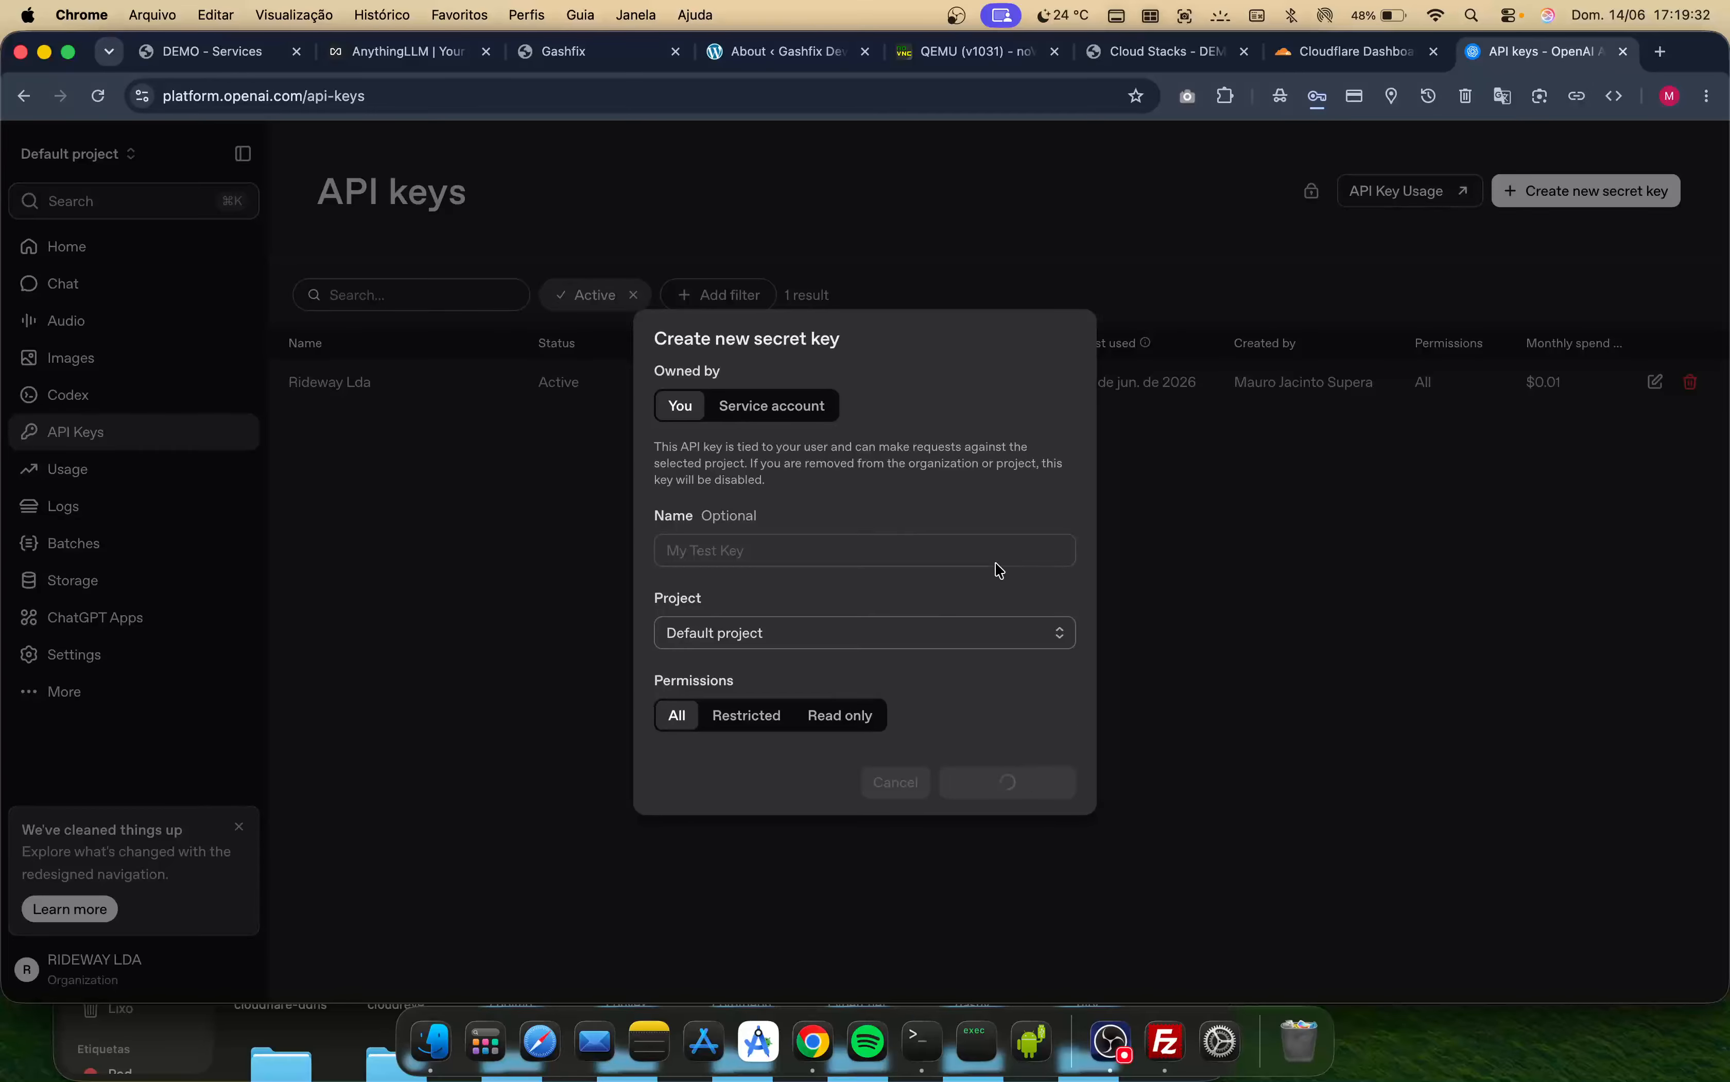
left_click(1021, 581)
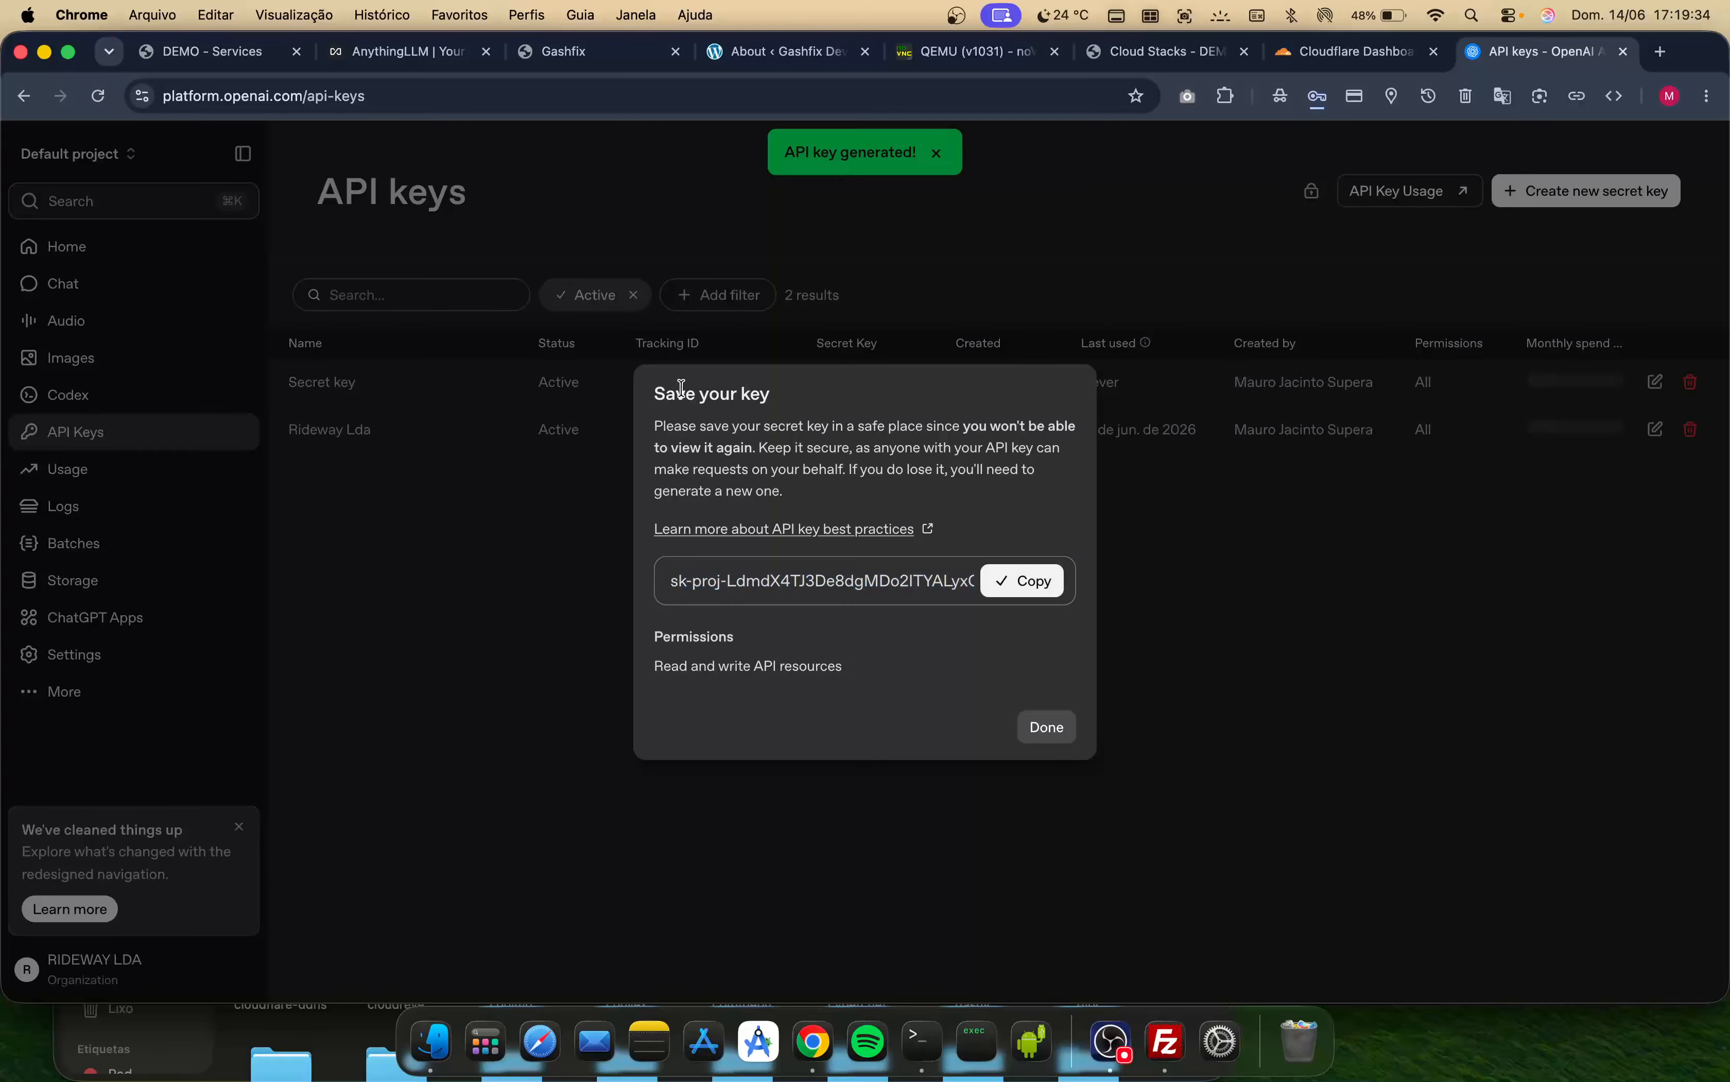
- Paste the copied OpenAI API key into AnythingLLM's API key field
left_click(352, 61)
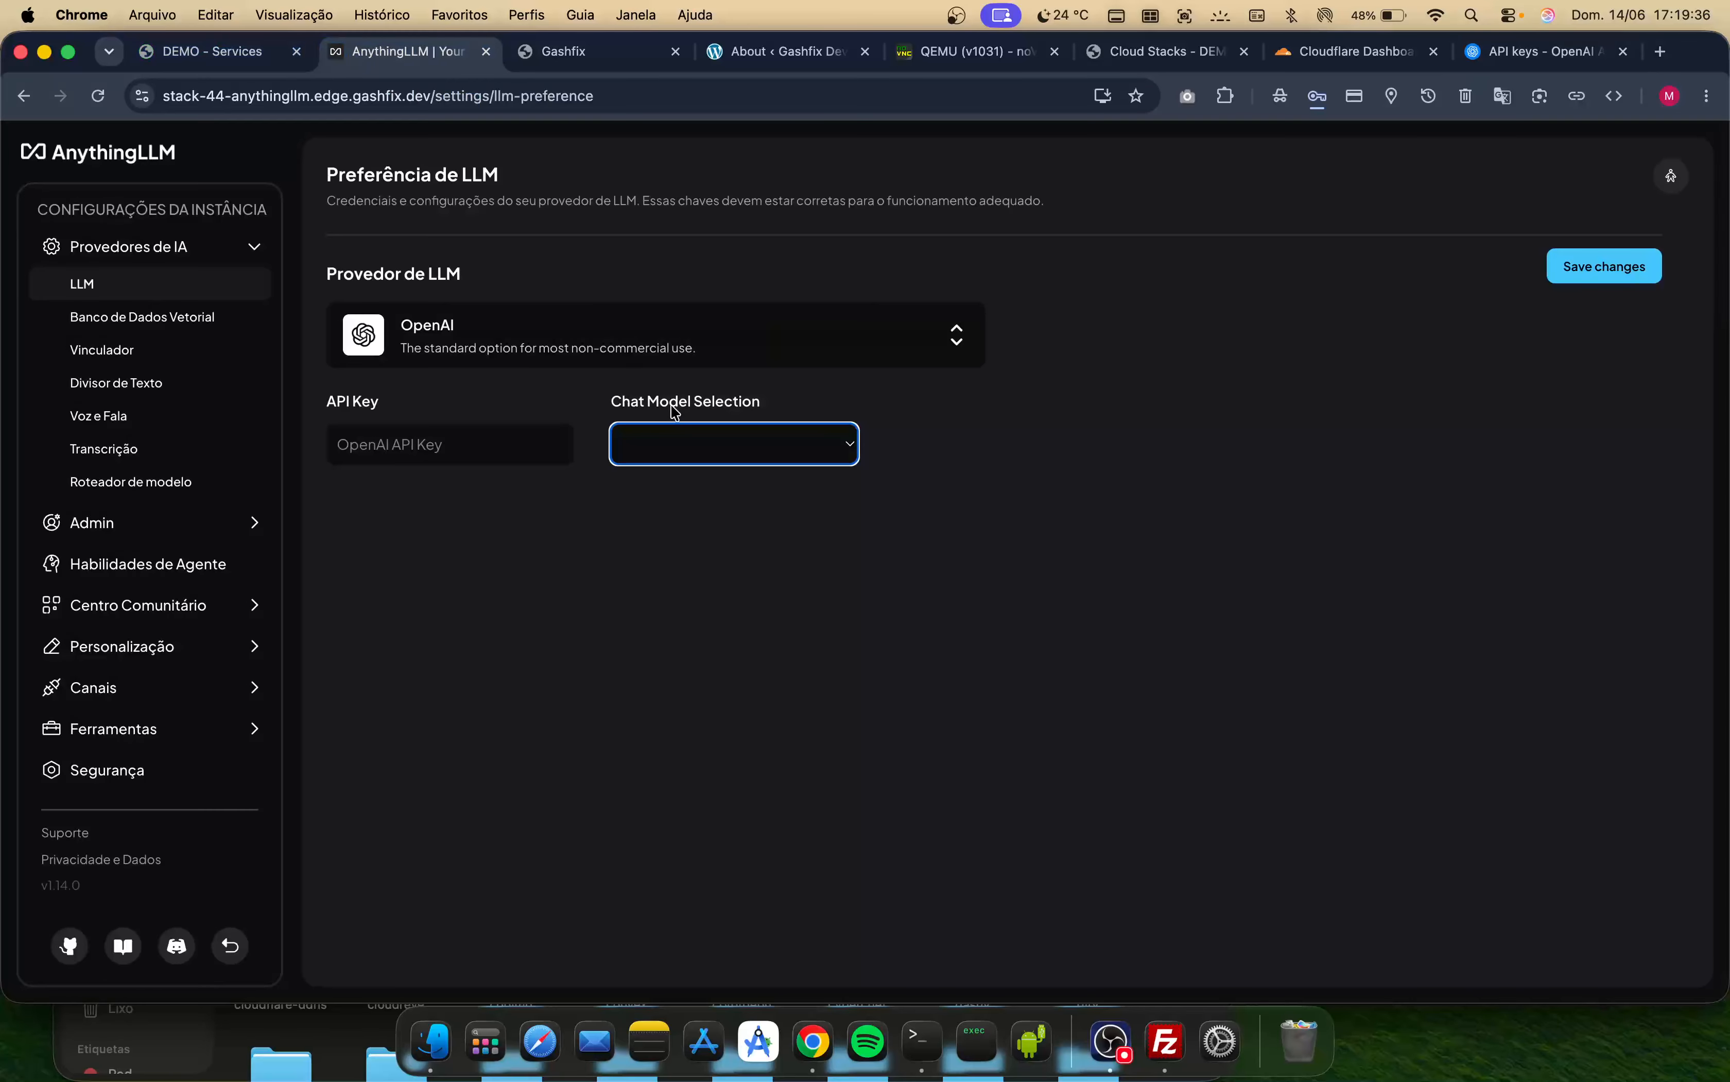
left_click(485, 437)
key("super+v")
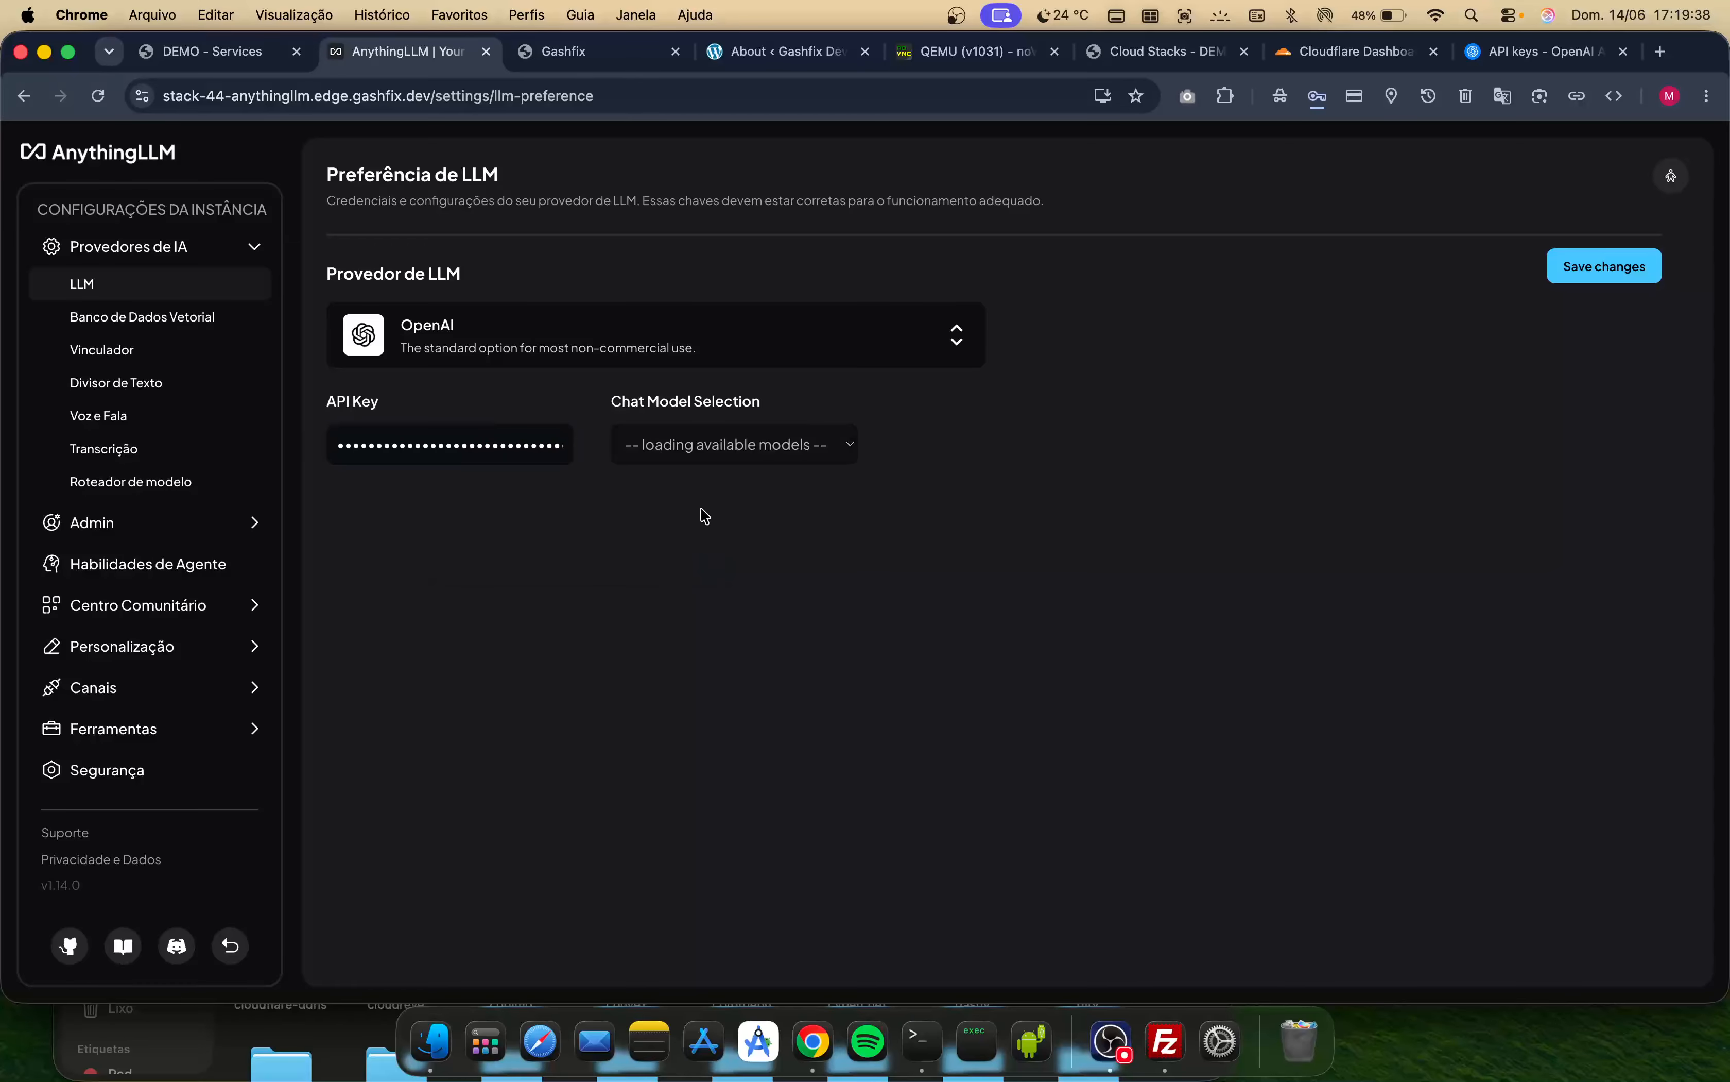
- Choose gpt-4o as the chat model and save the LLM preferences
left_click(710, 447)
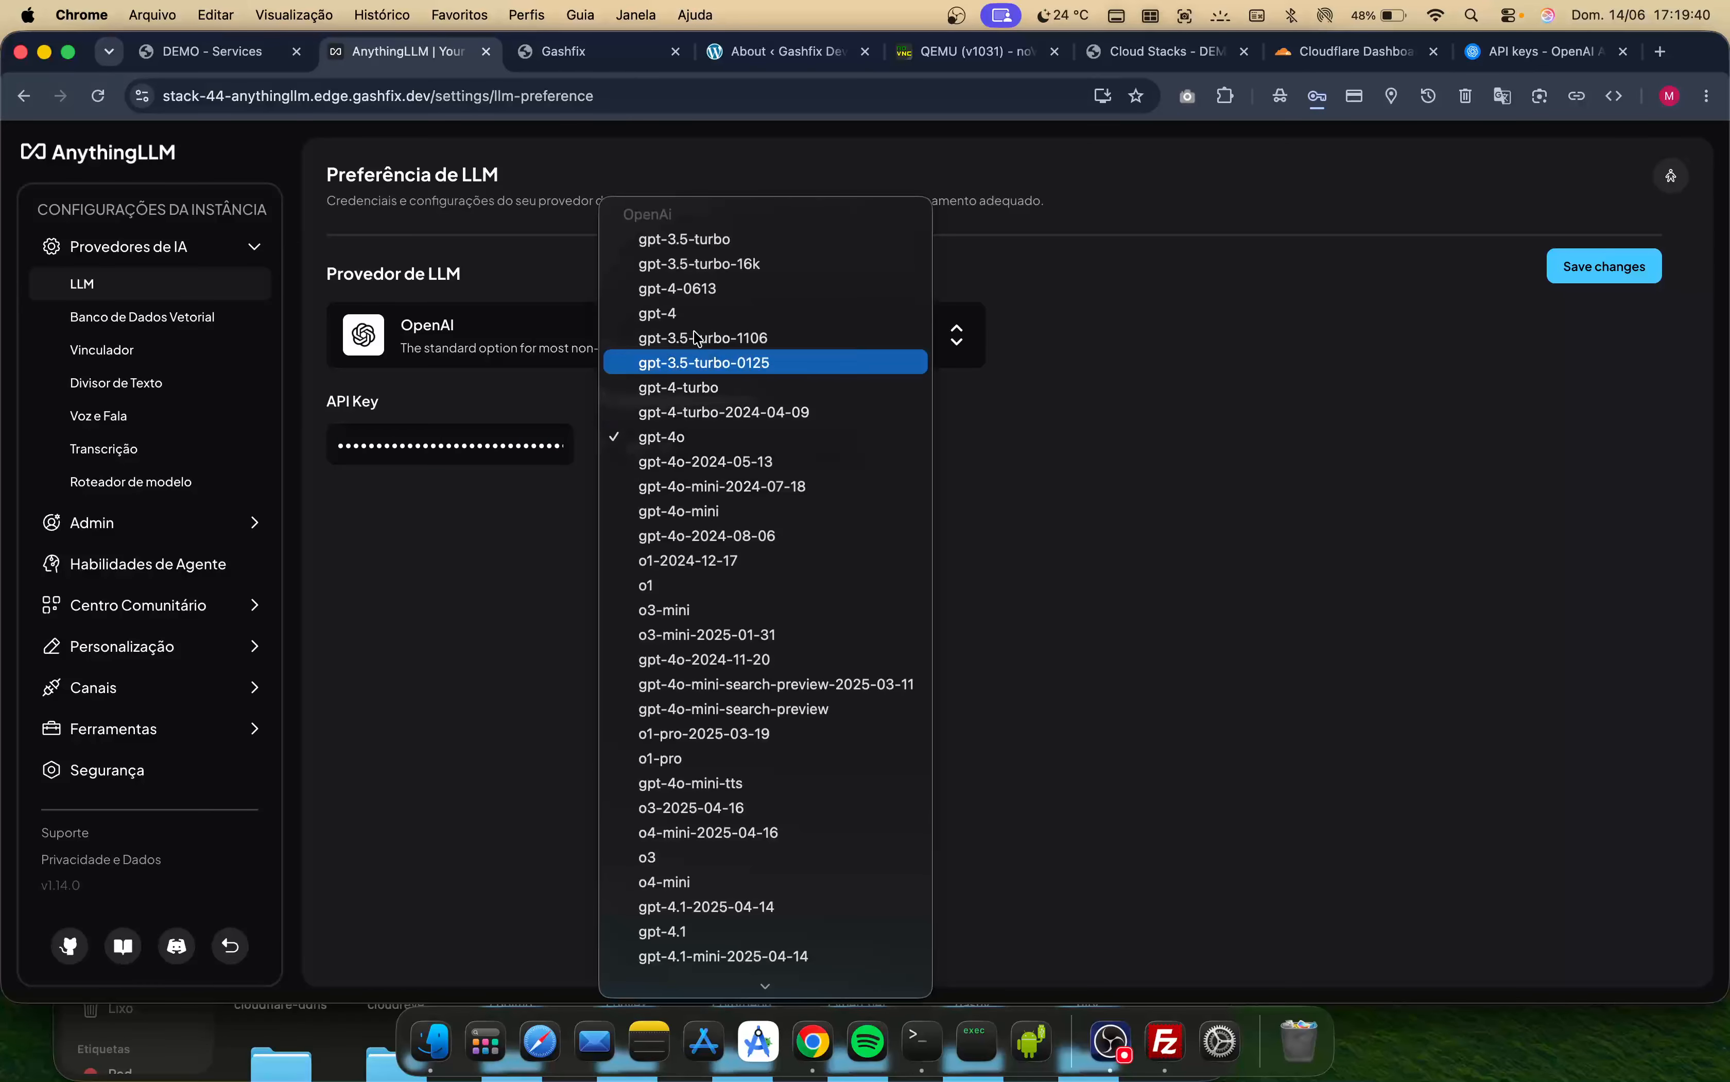
mouse_move(779, 988)
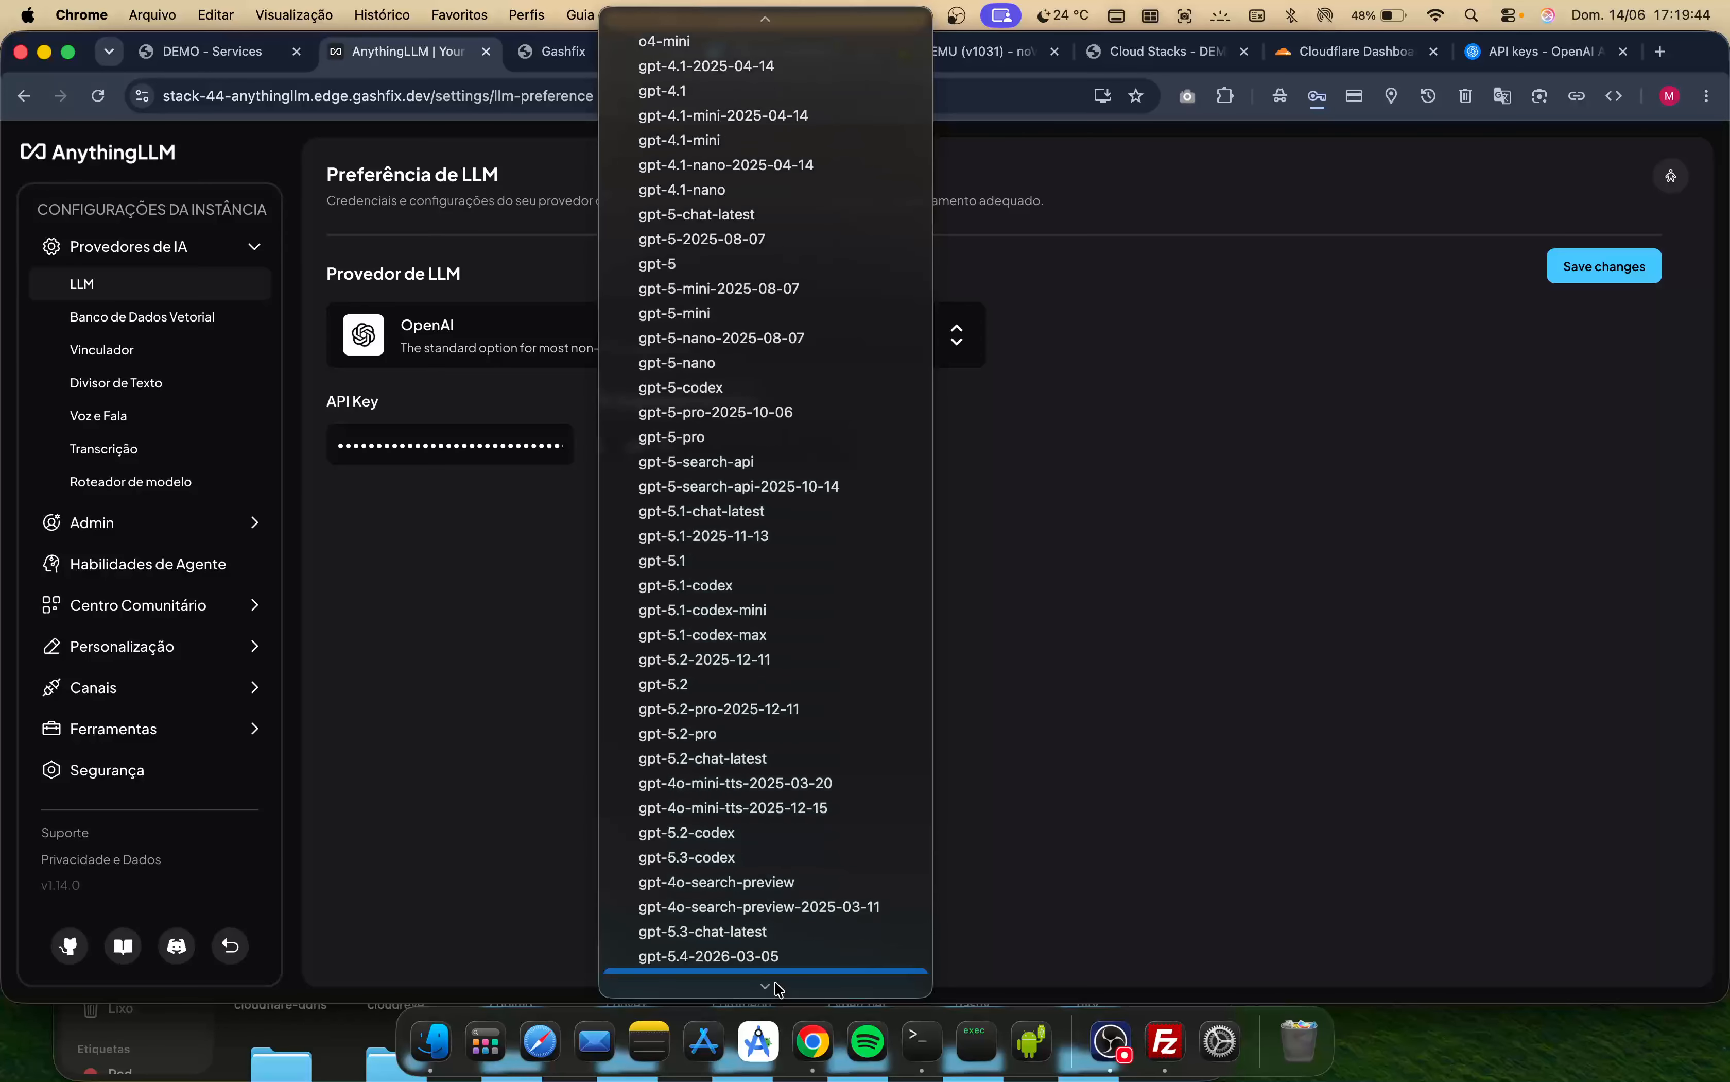
mouse_move(745, 11)
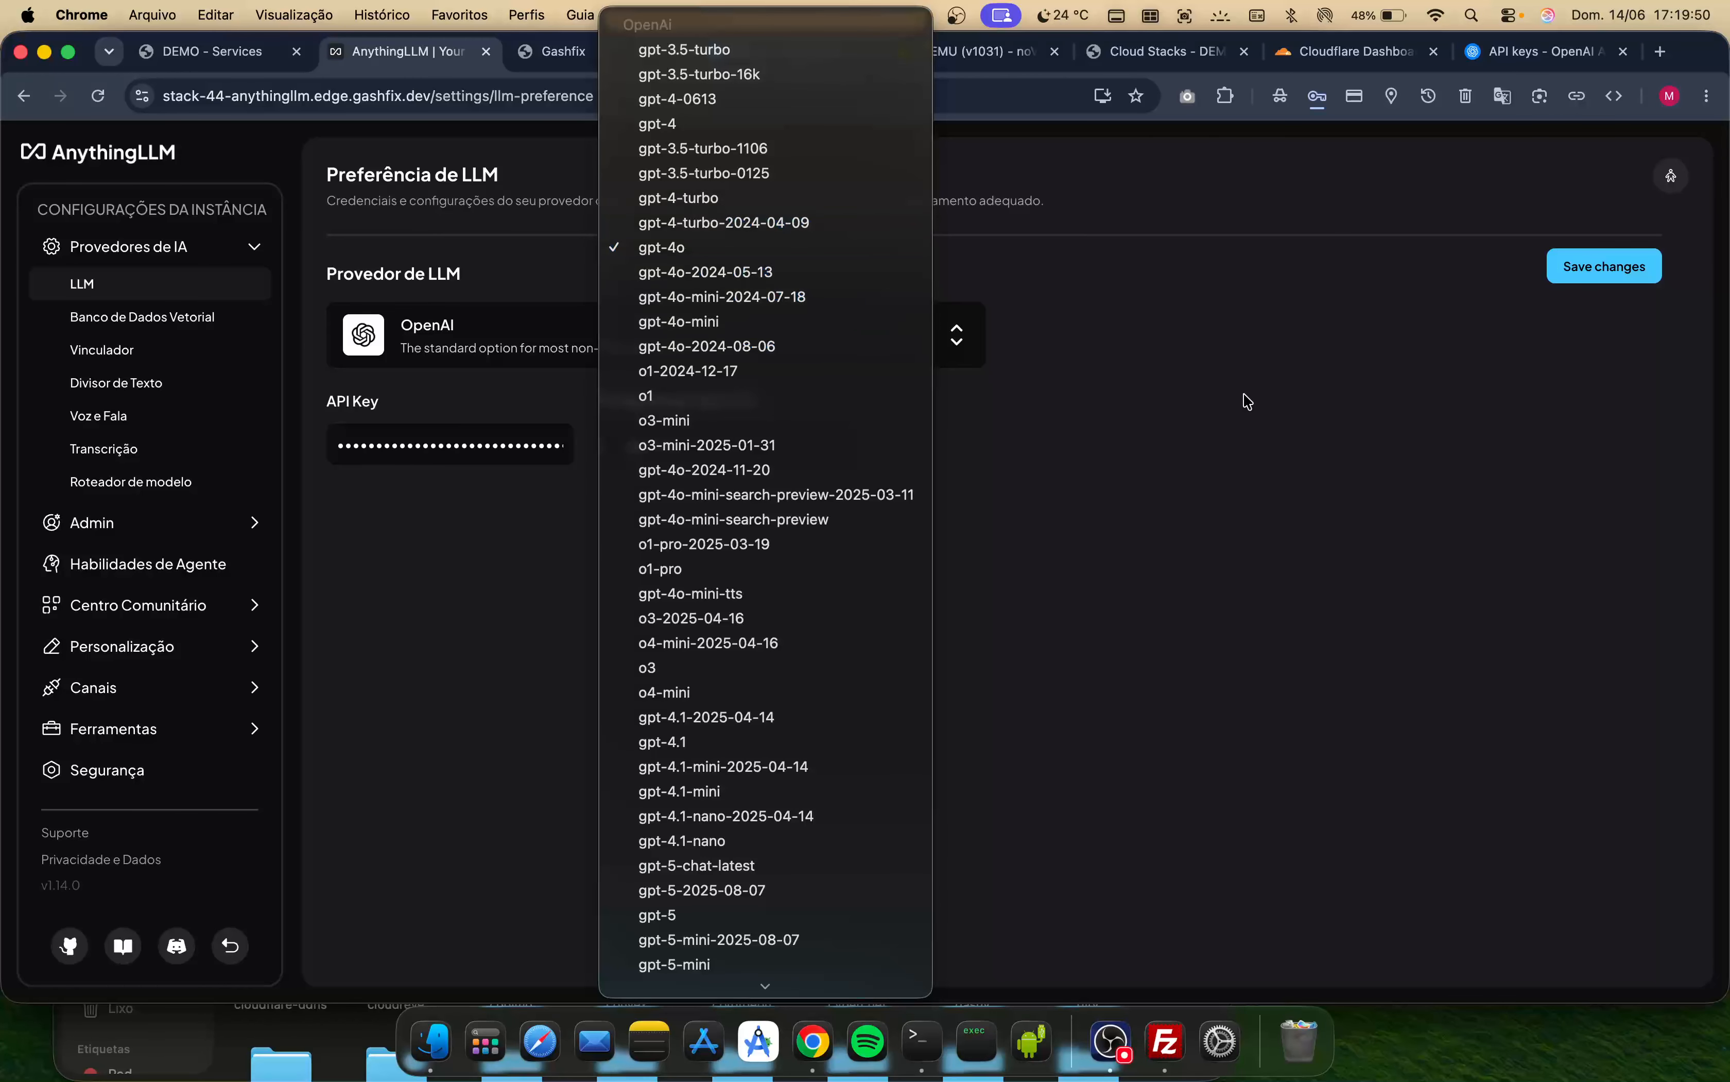
left_click(1110, 550)
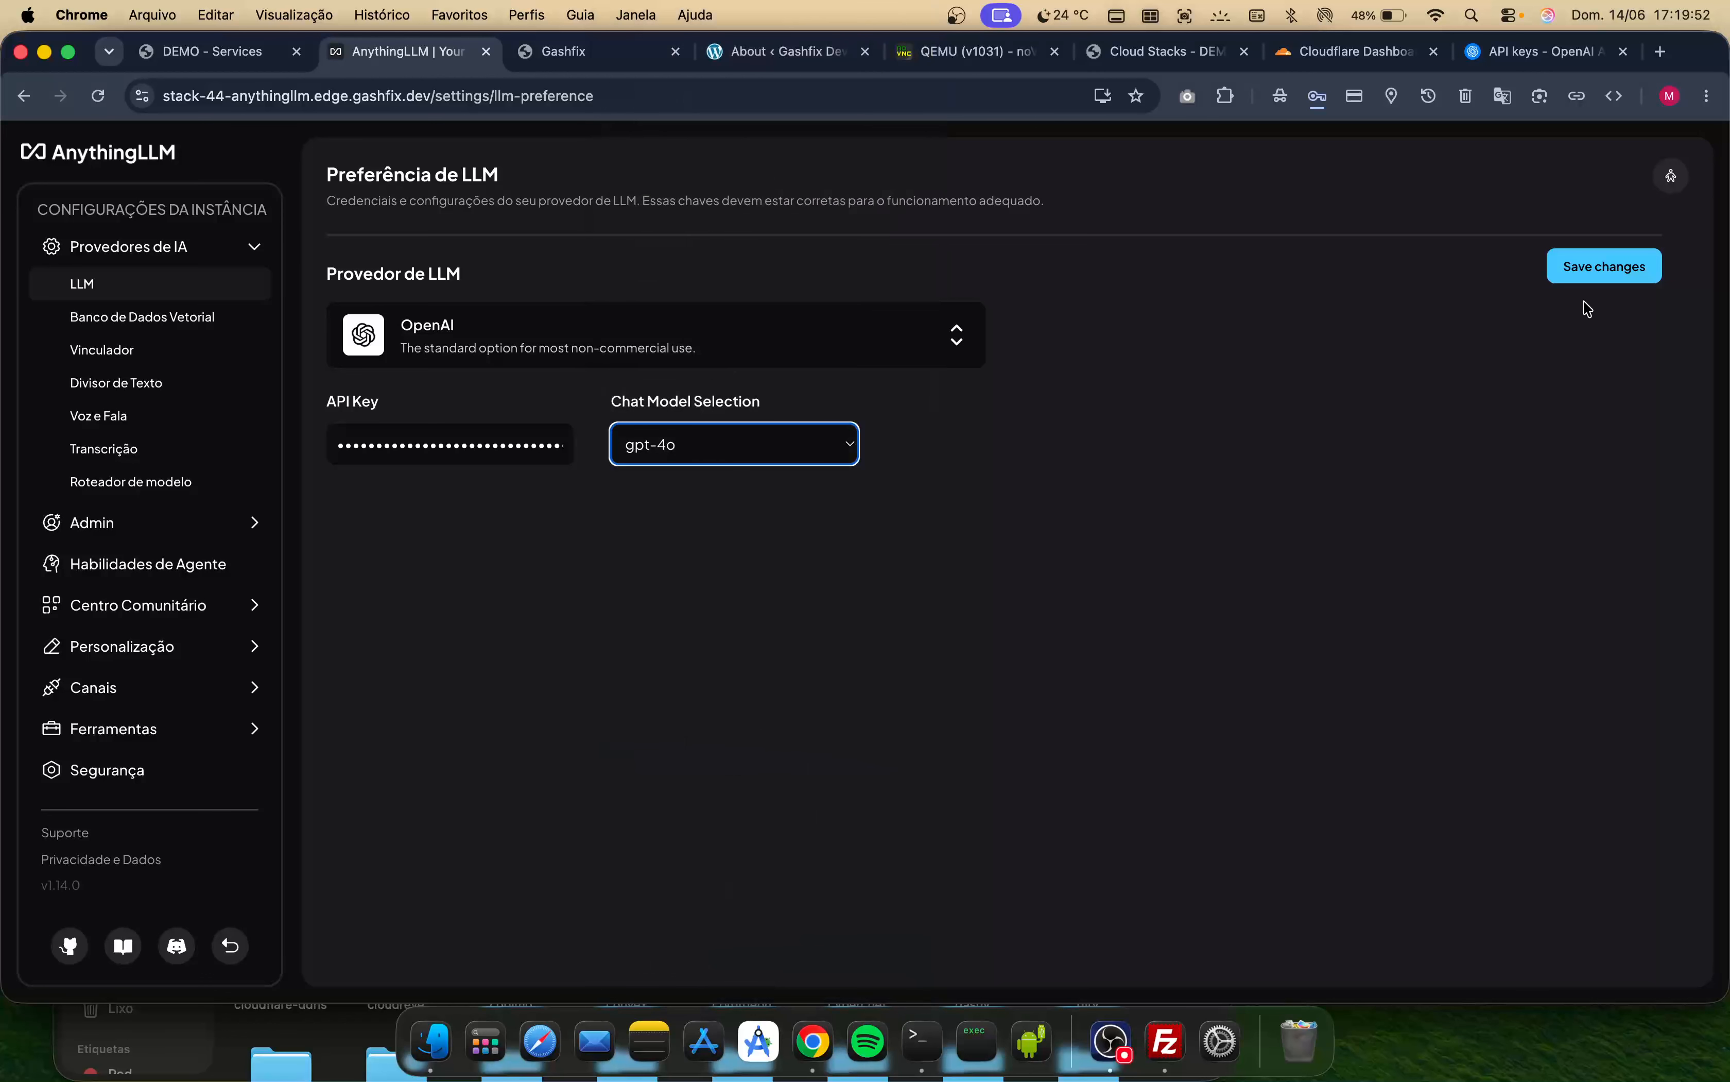
left_click(1573, 272)
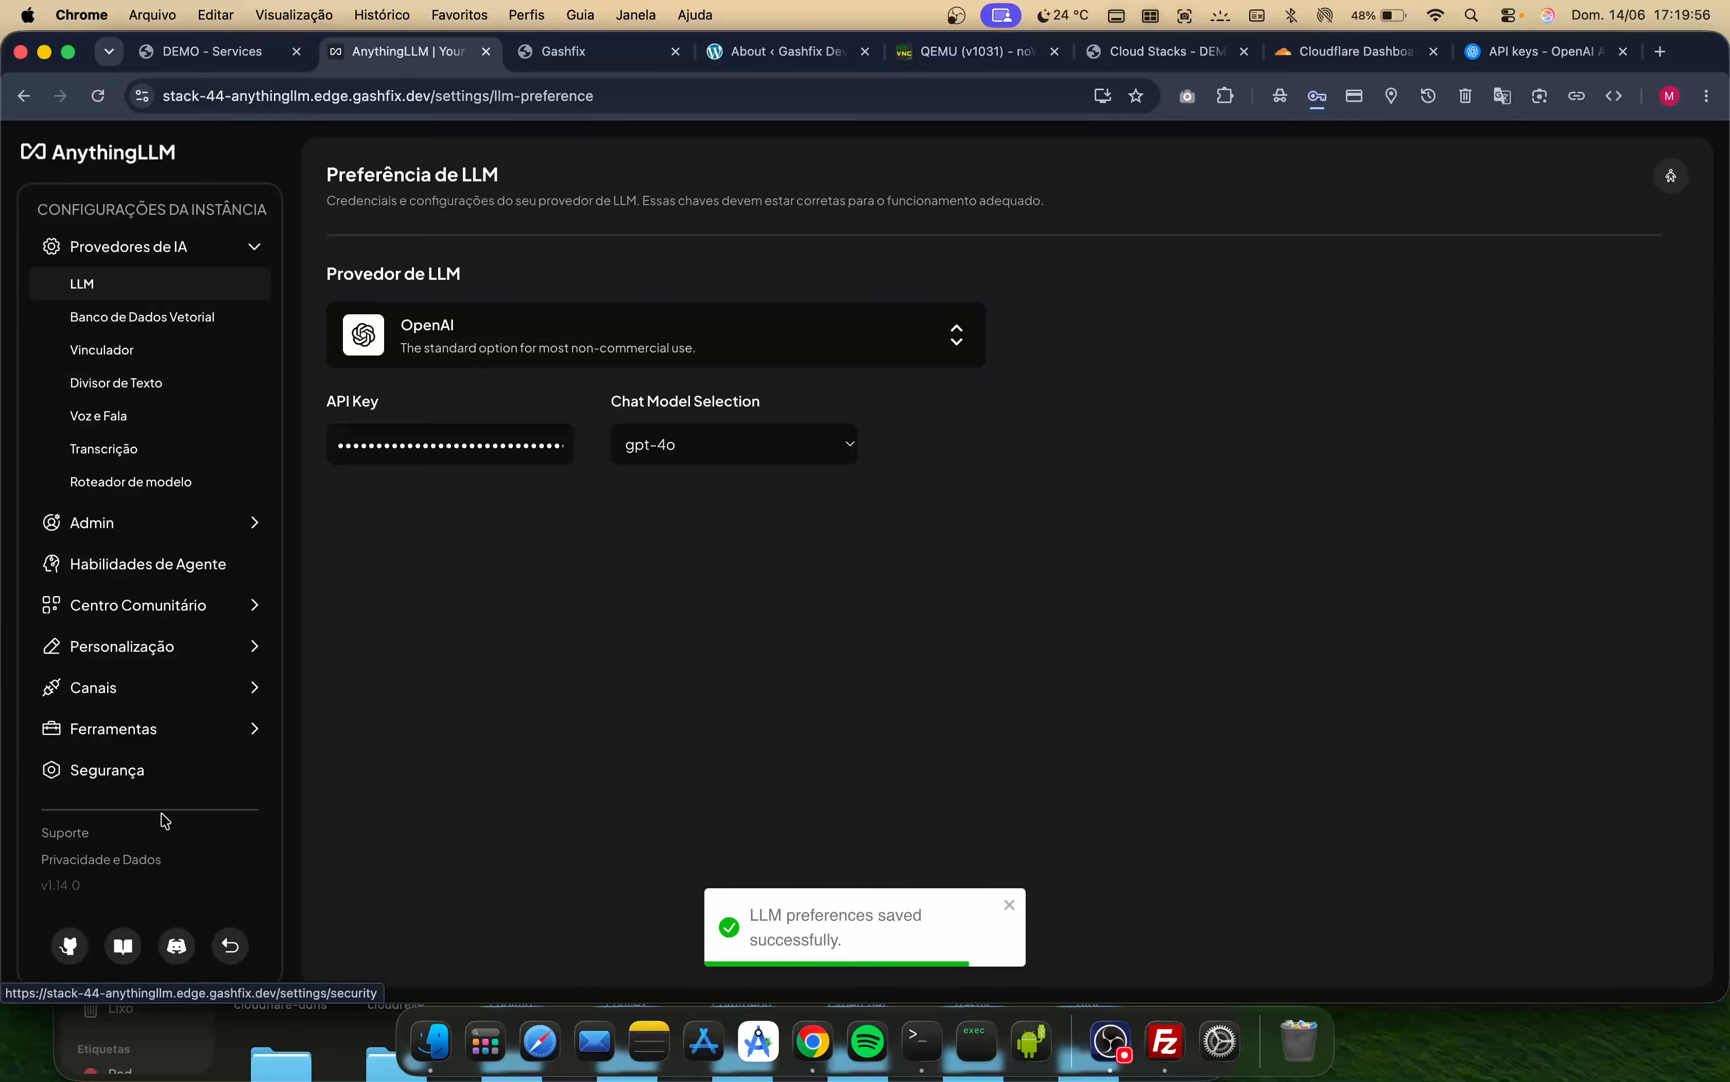
- Return to the chat, dismiss the password prompt, and send the message "Hi there how are you doing"
left_click(220, 953)
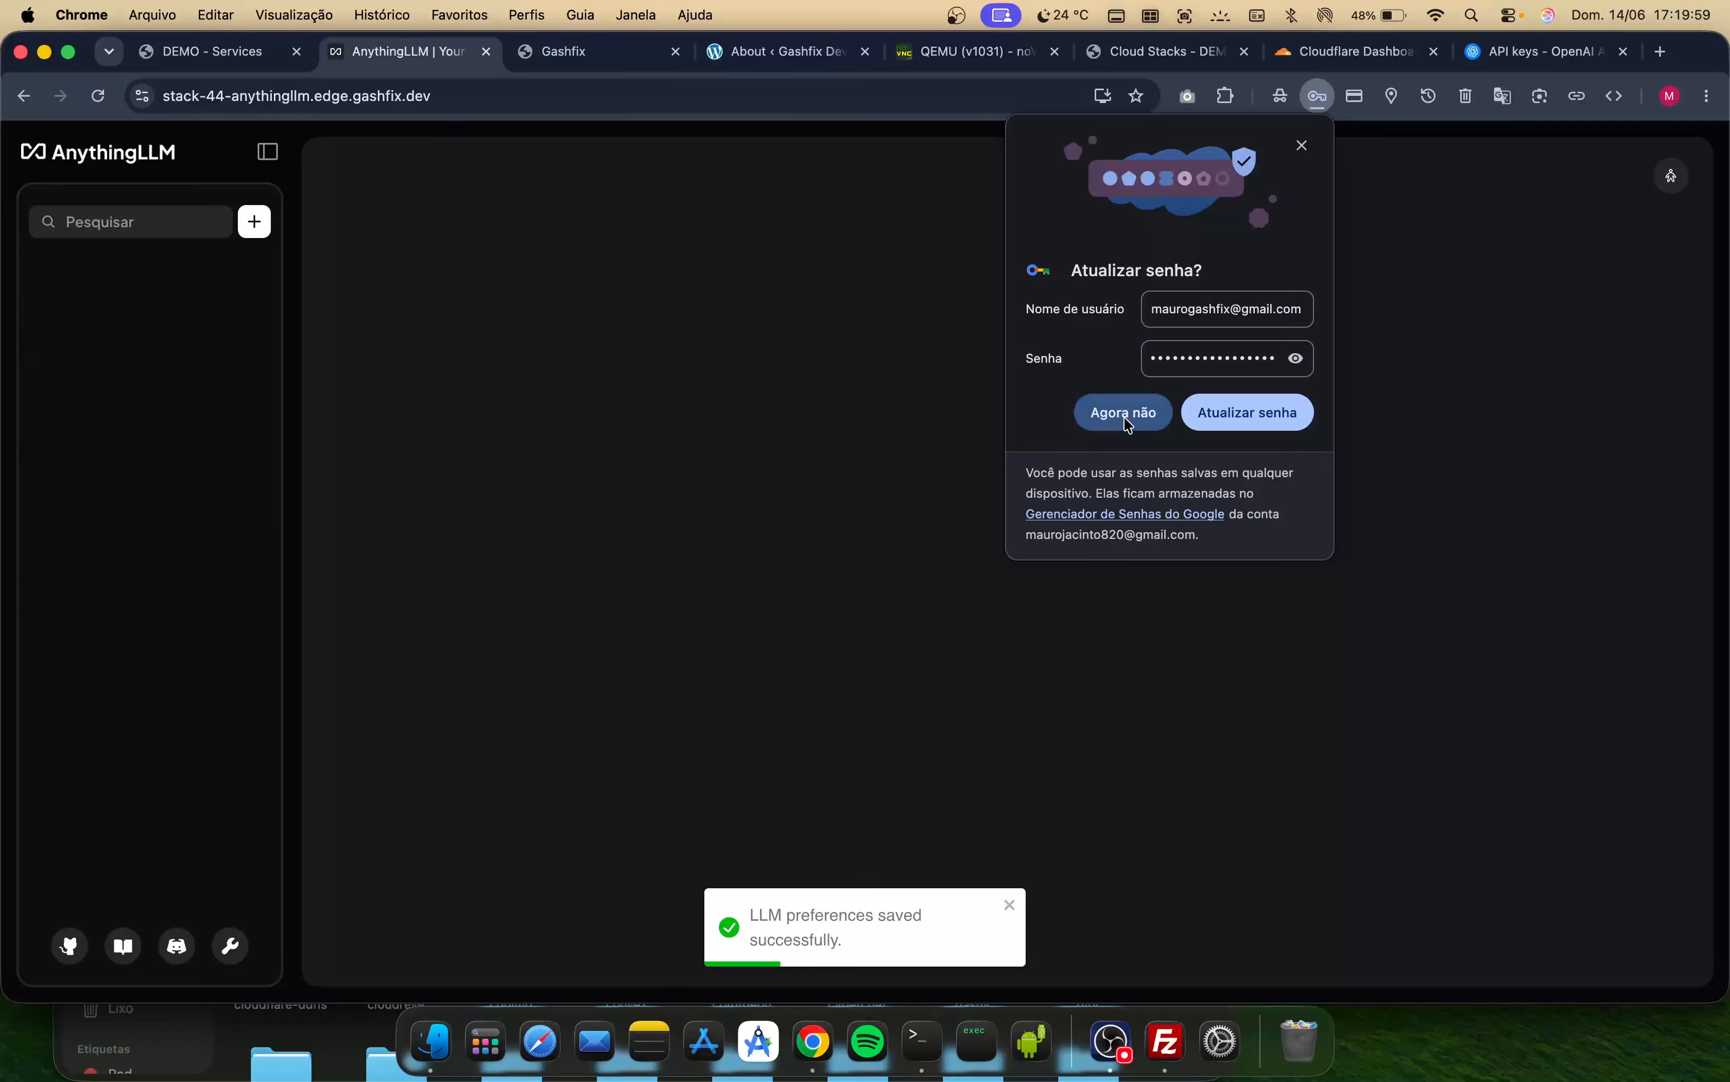
left_click(1123, 412)
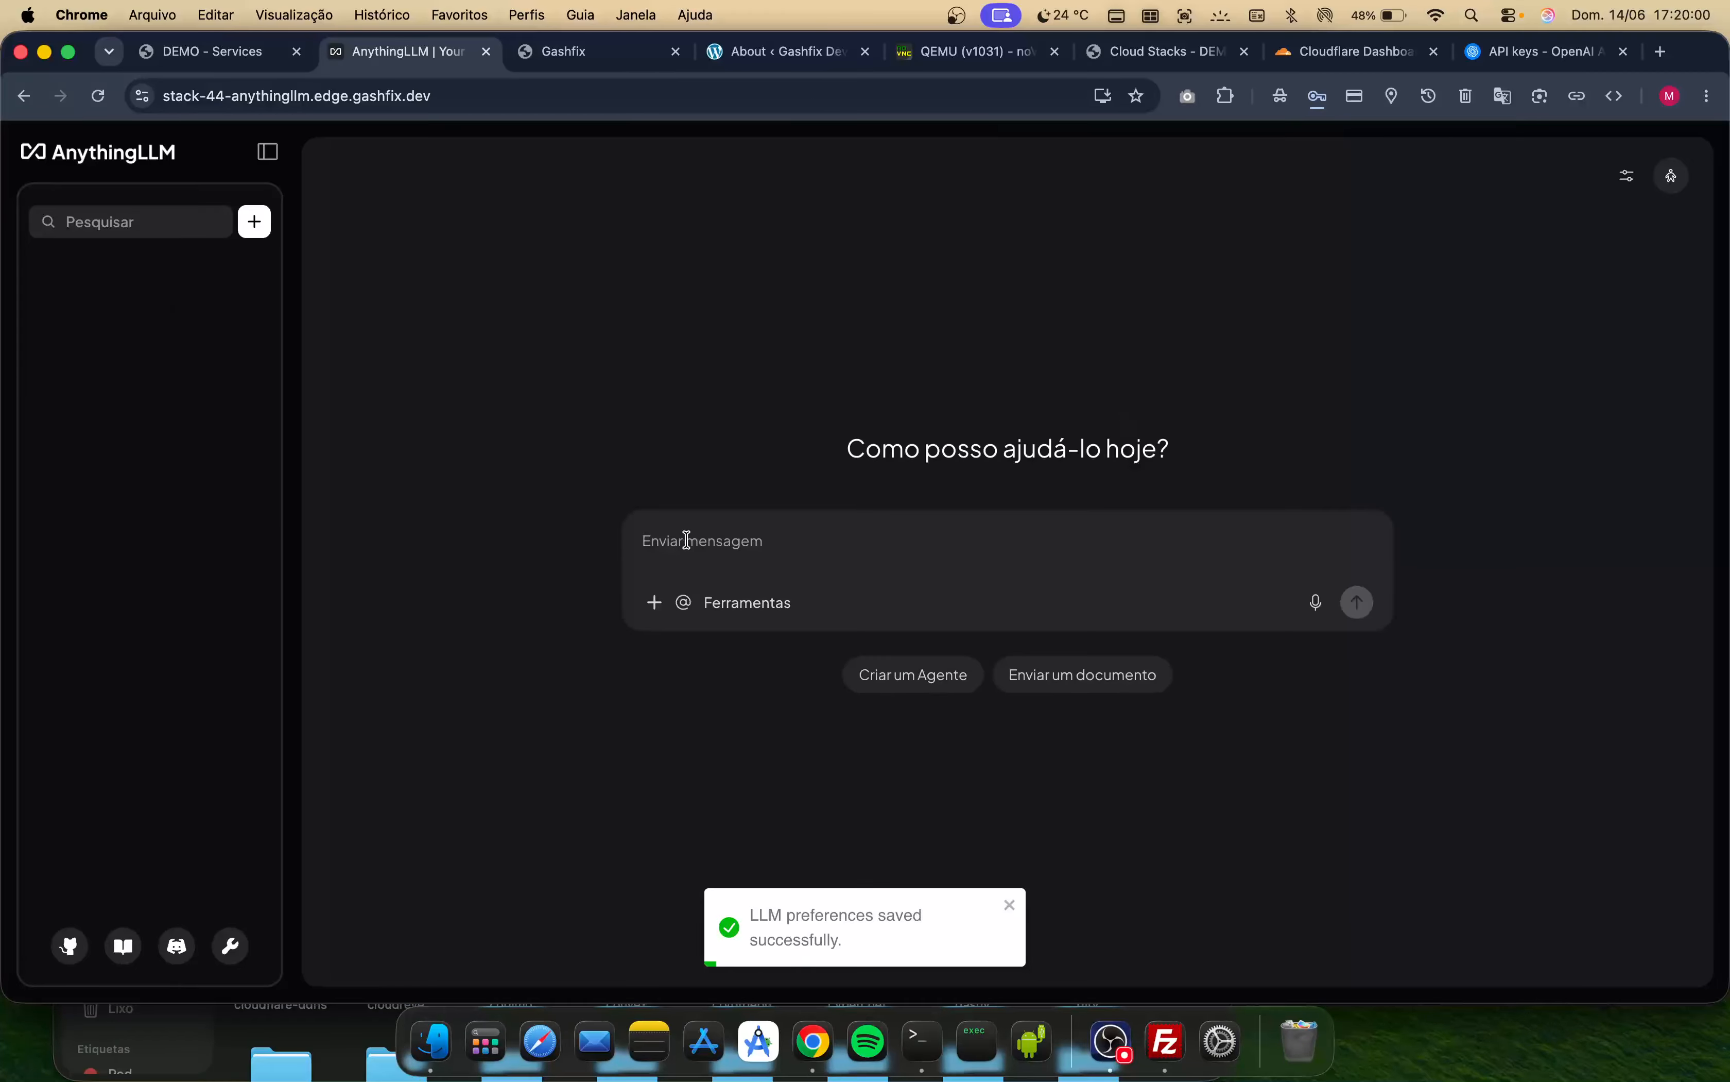
type("Hi the")
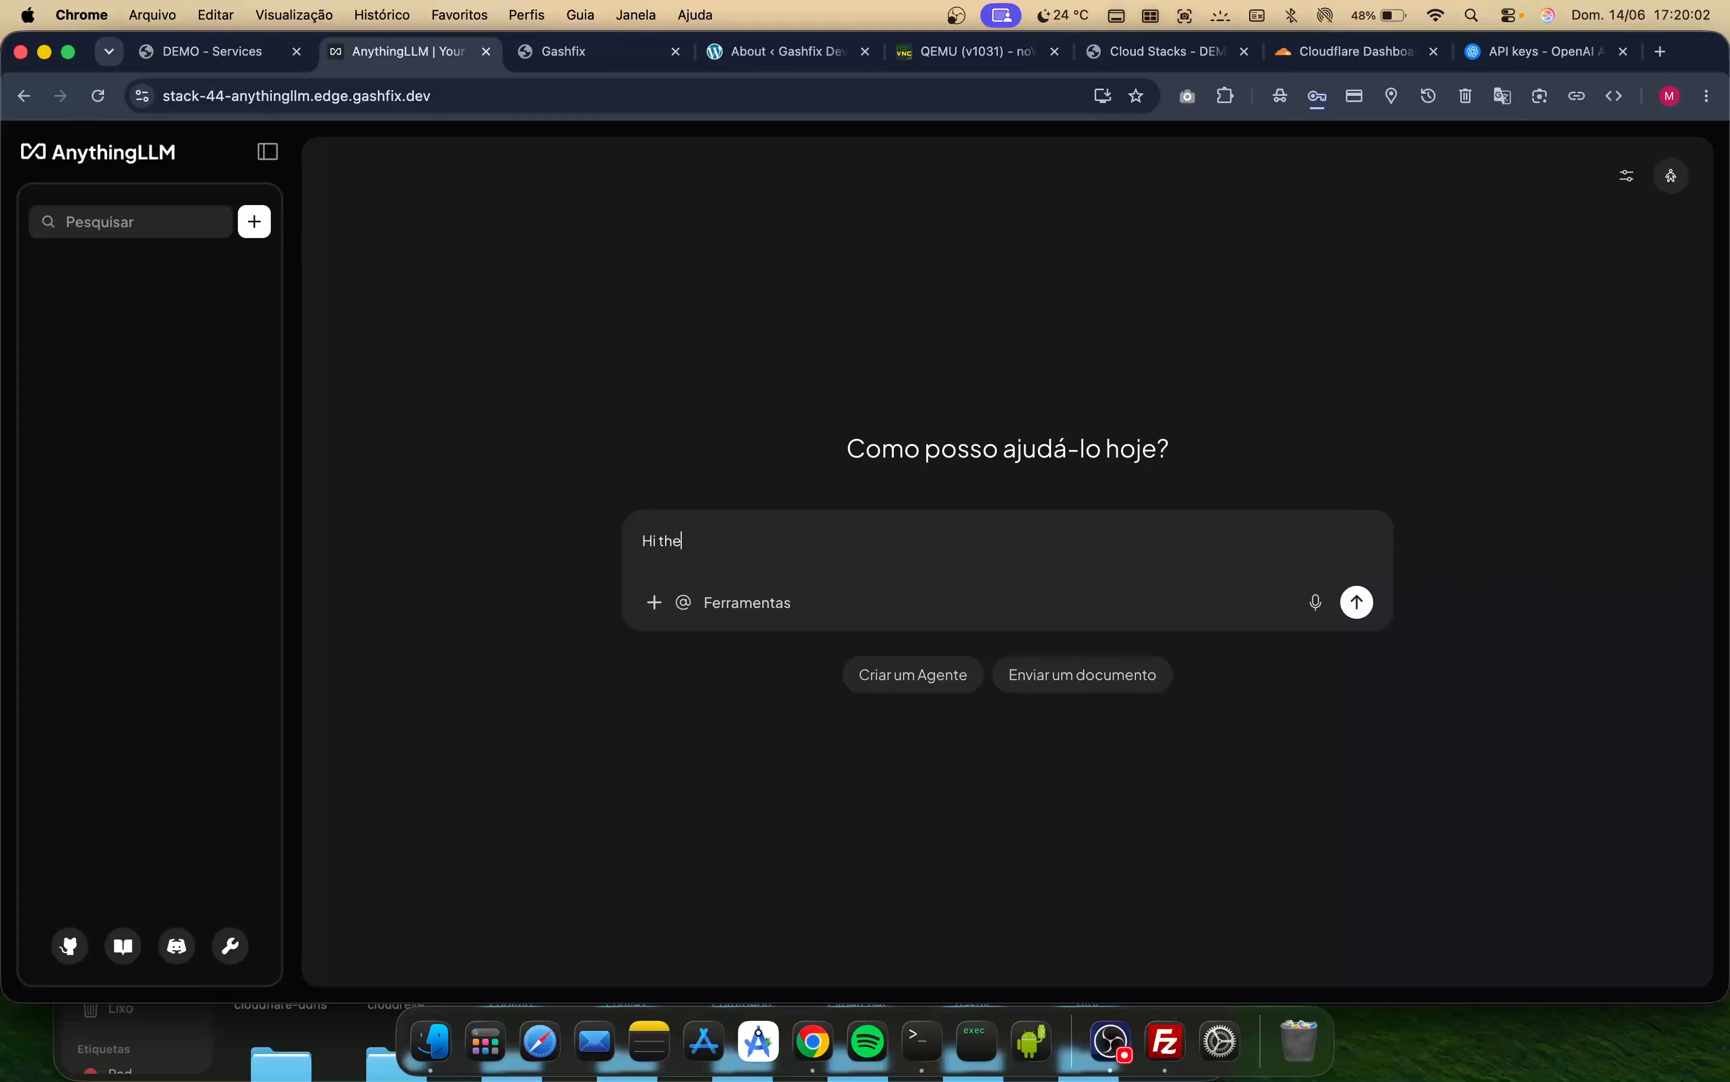
type("re how are you doing")
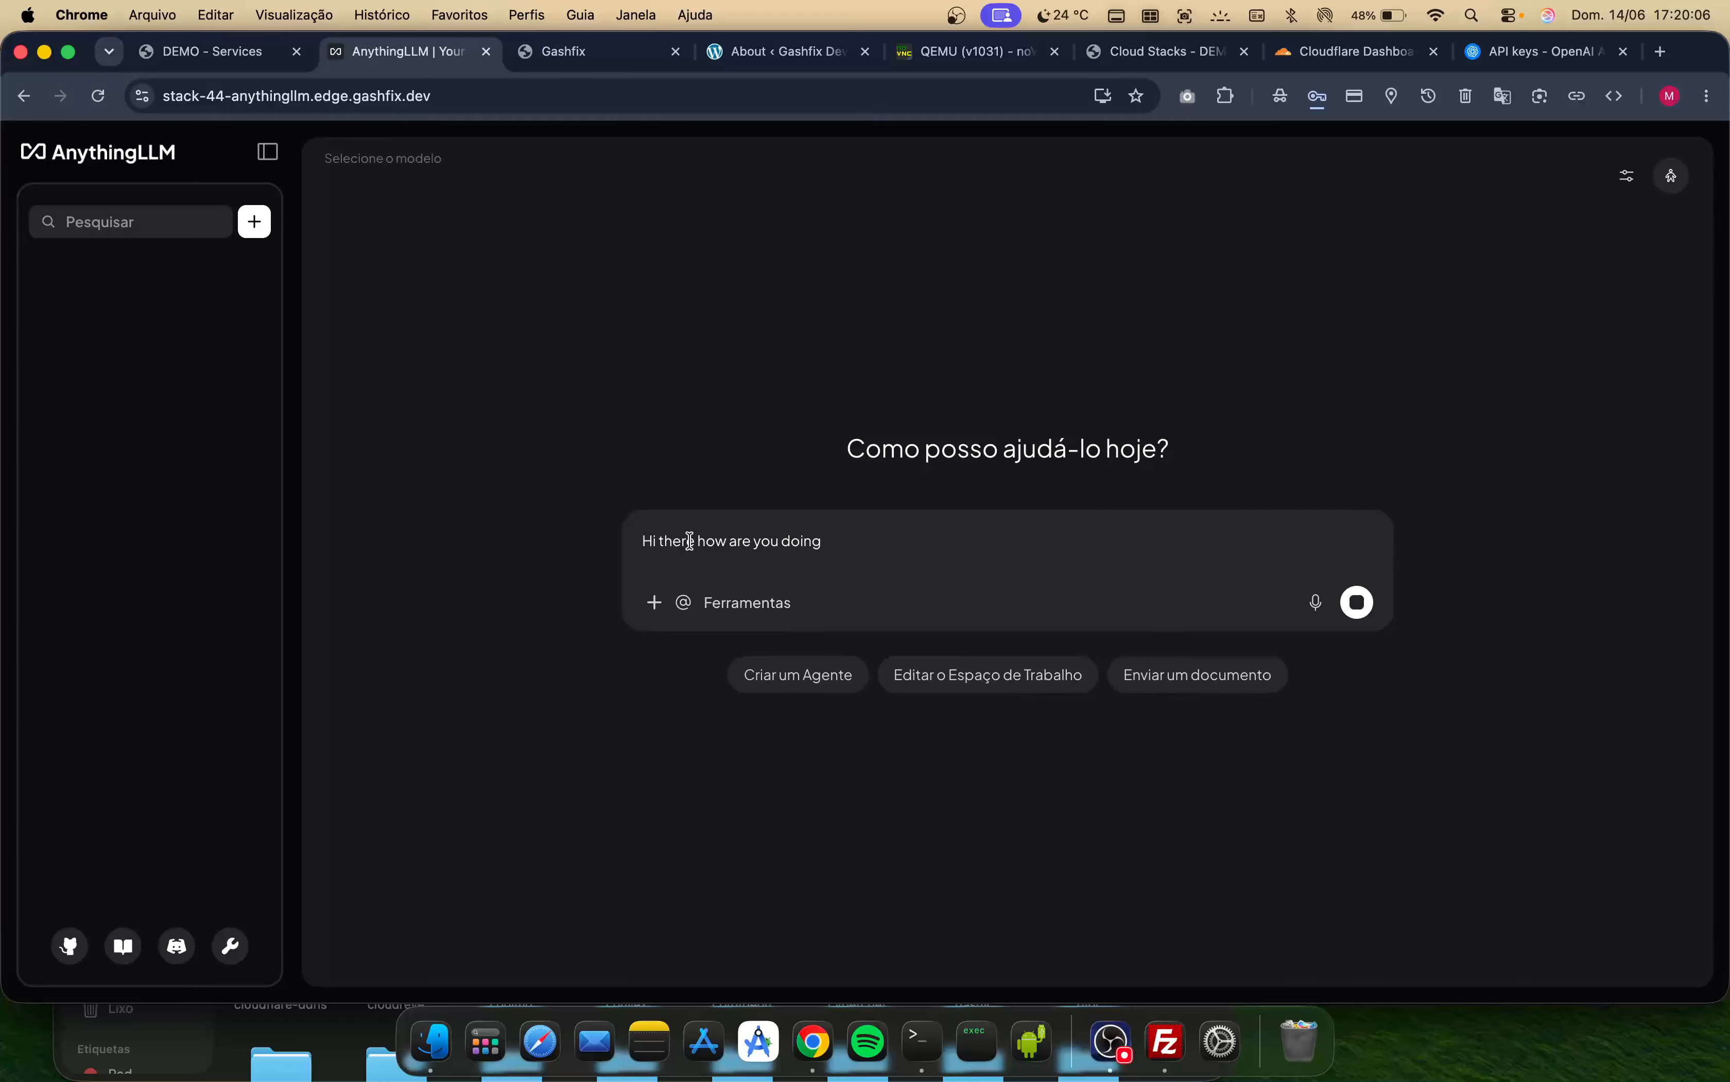
- Send the greeting, then start a follow-up message: 'what do you think about a module that was built for paymenter.org panel which'
key("Return")
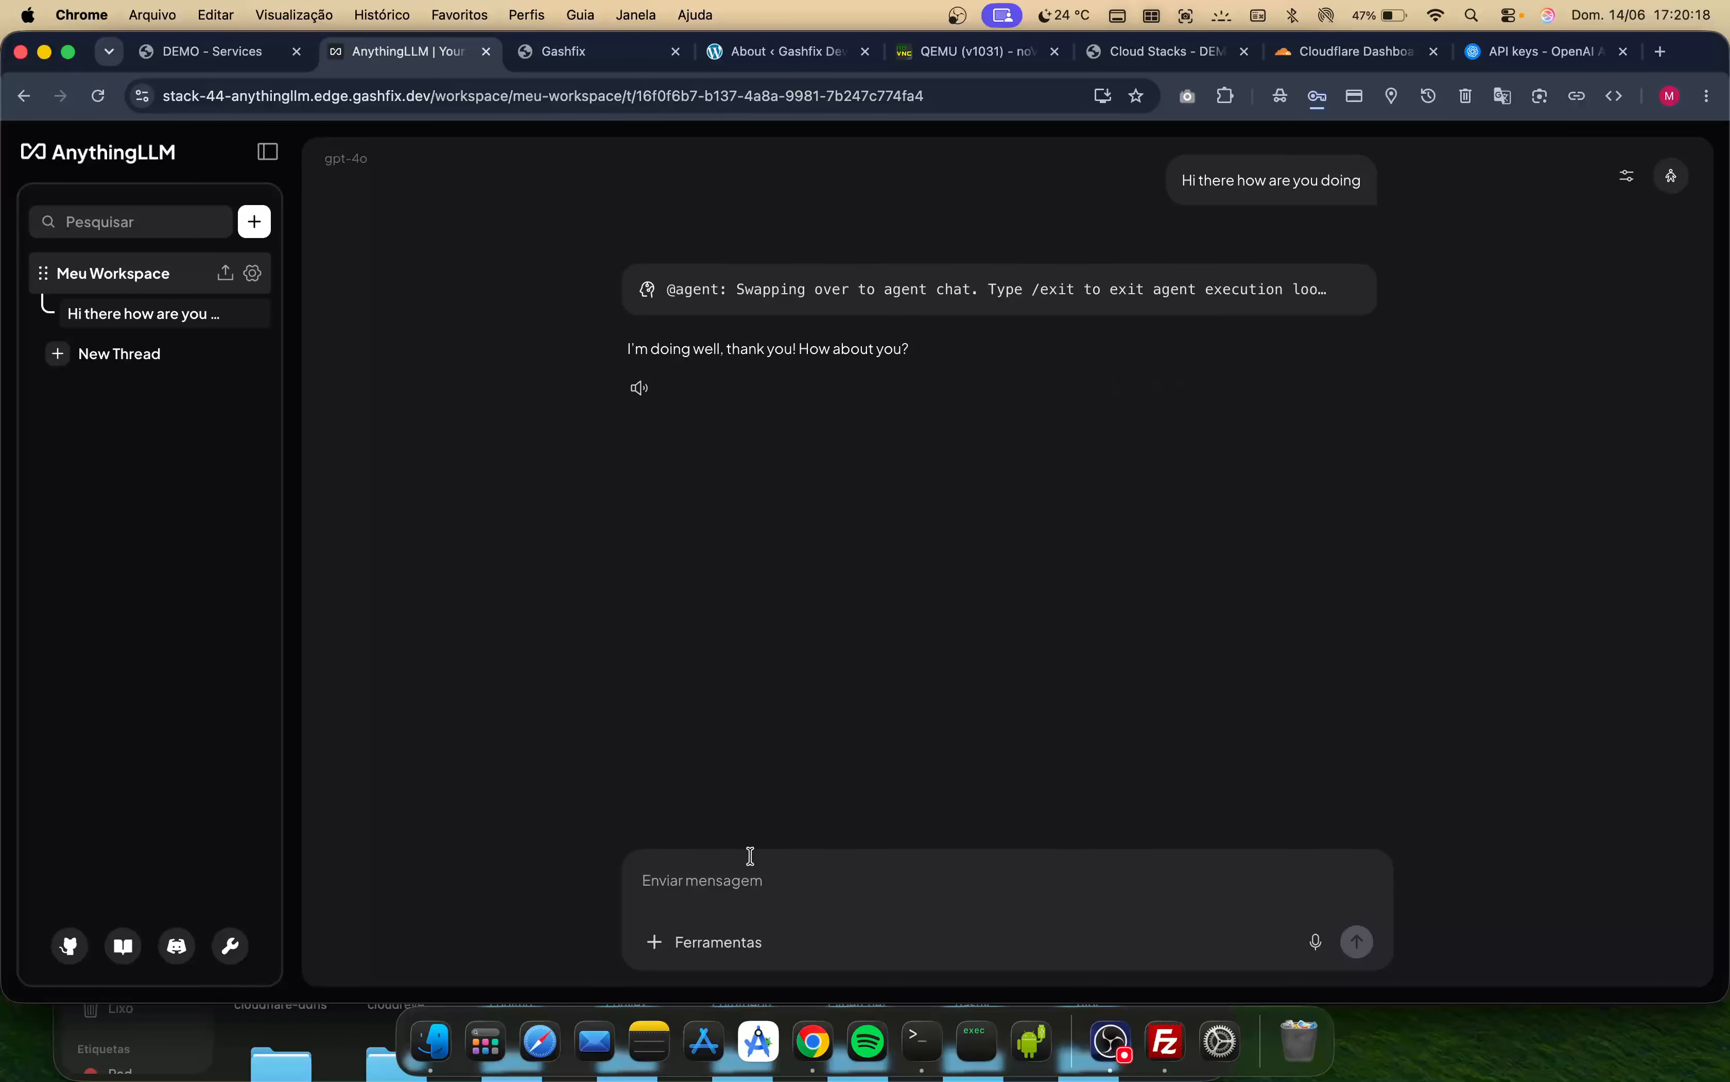
type("what do you th")
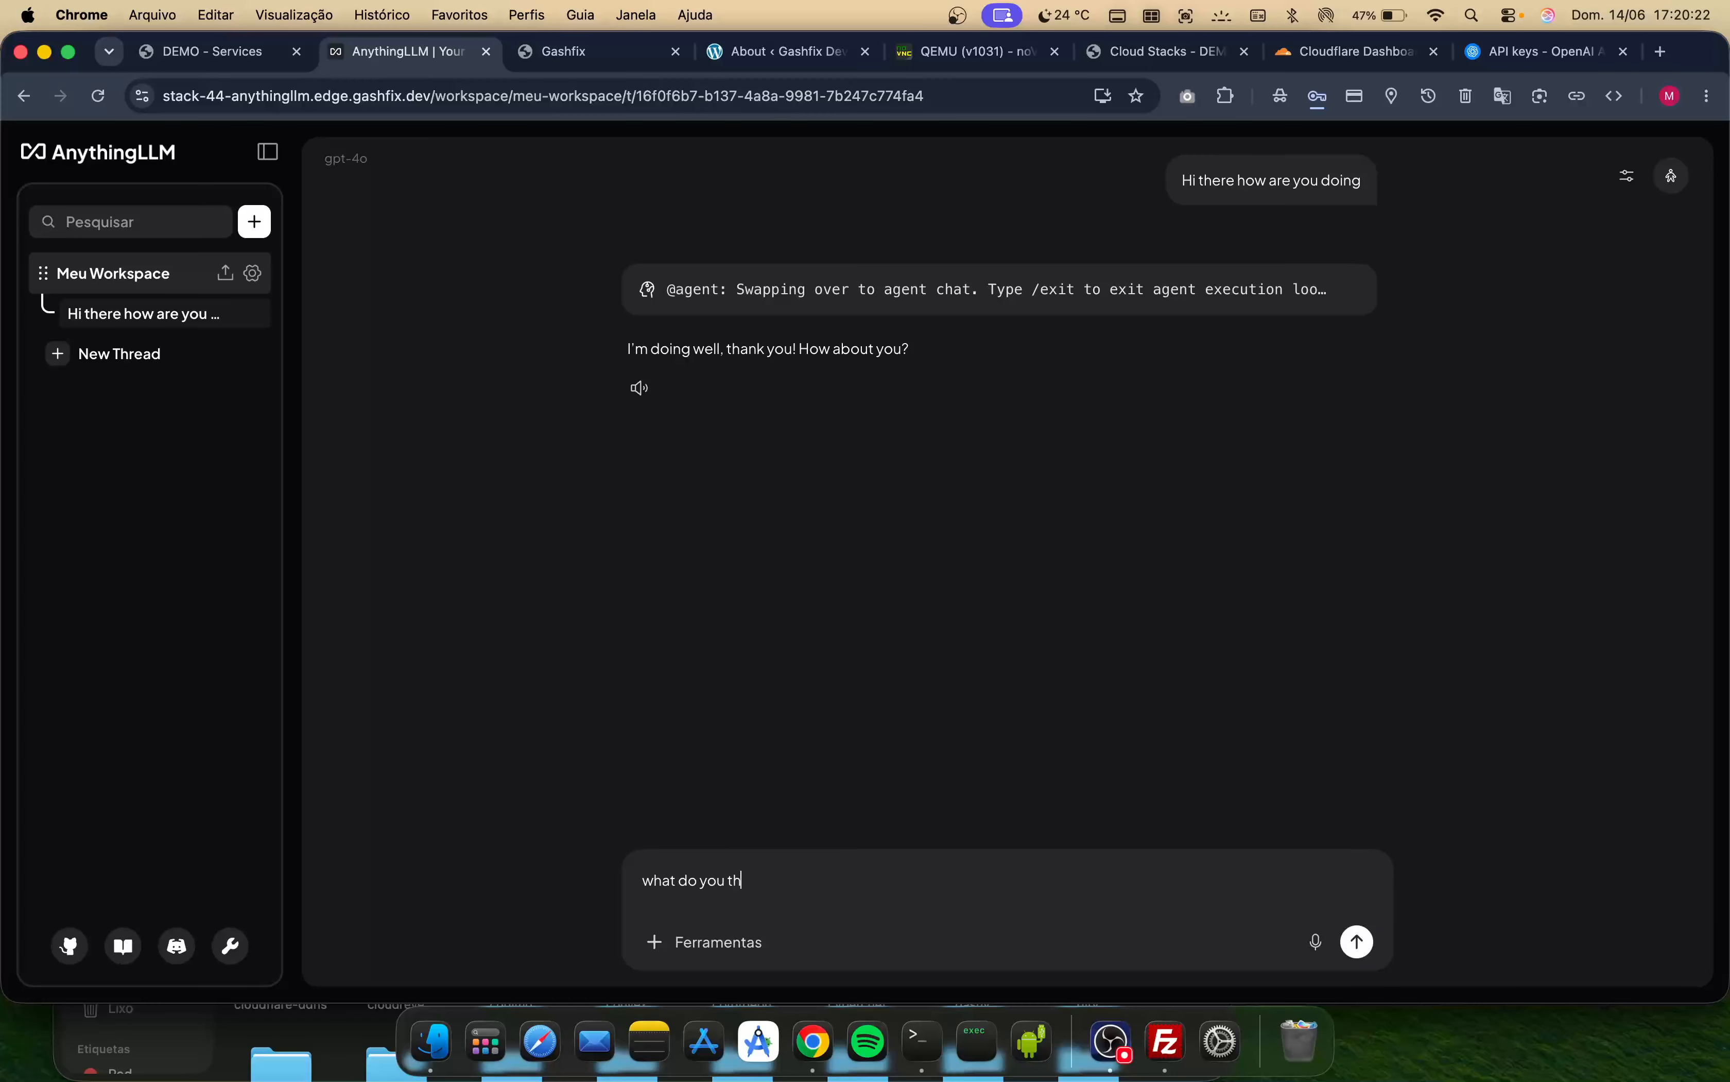
type("ink abo")
type("as")
type(" was")
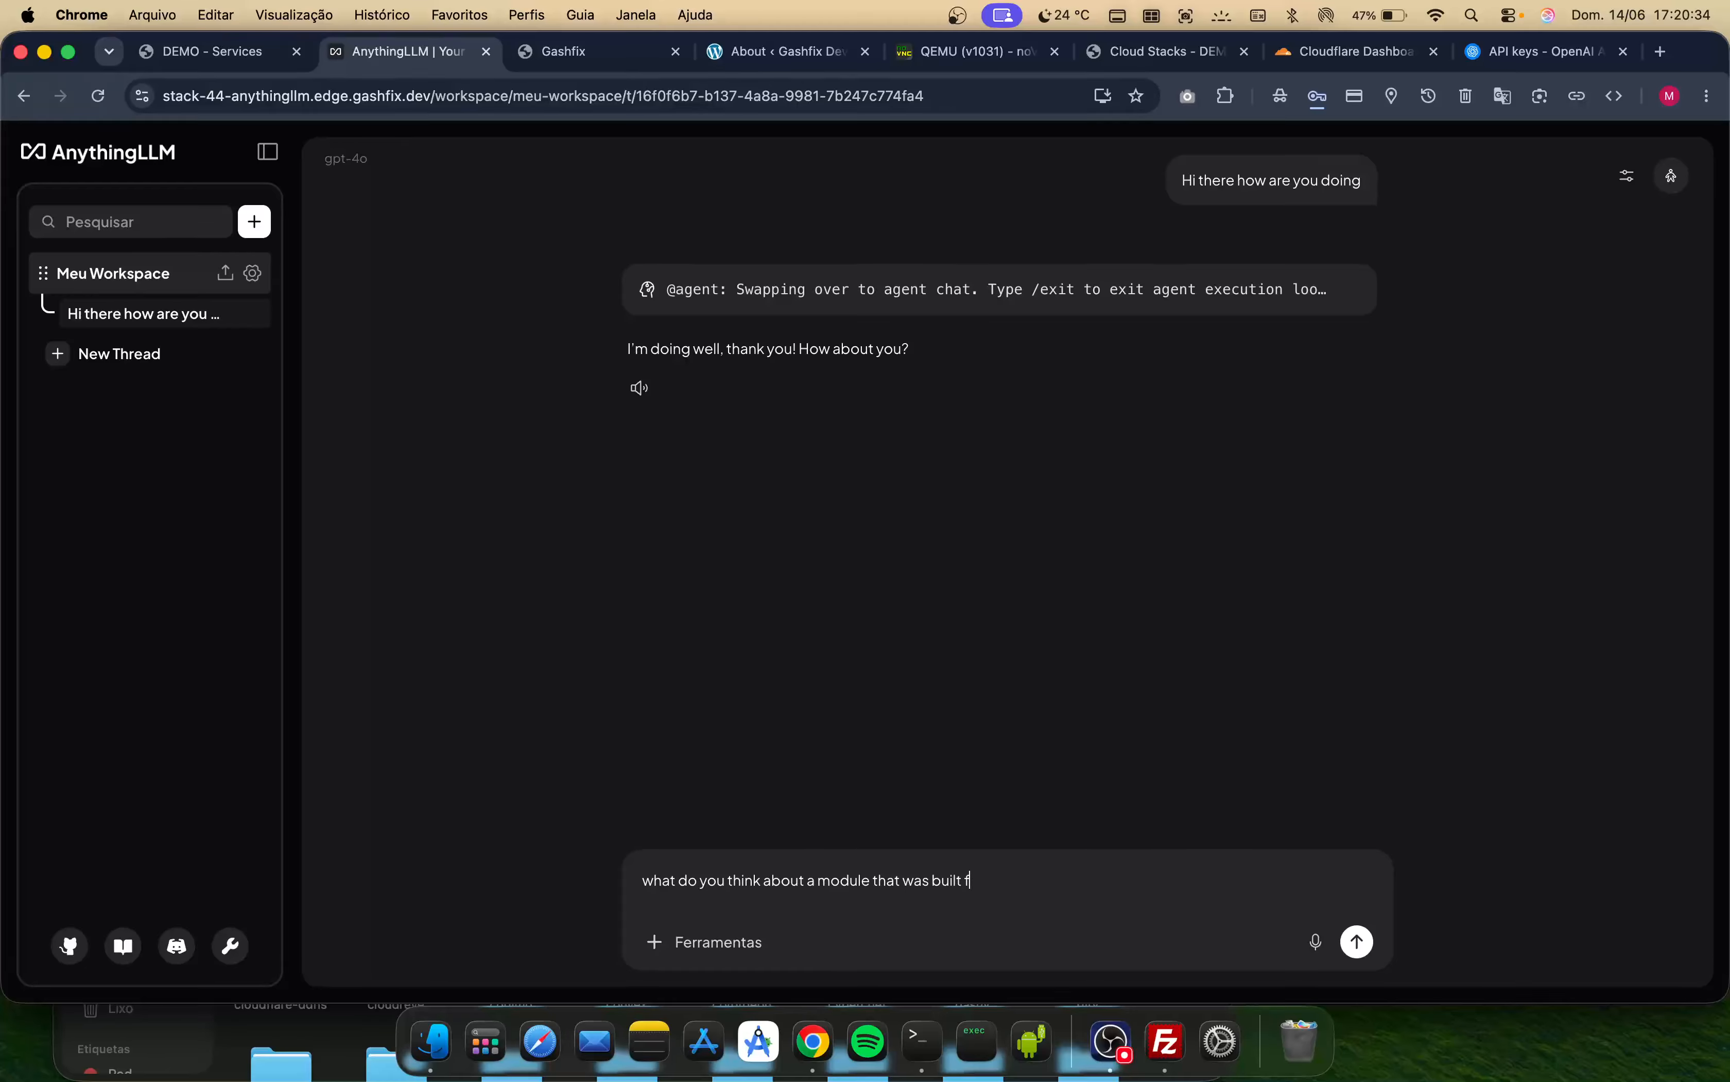
type("ymenter.org panel which")
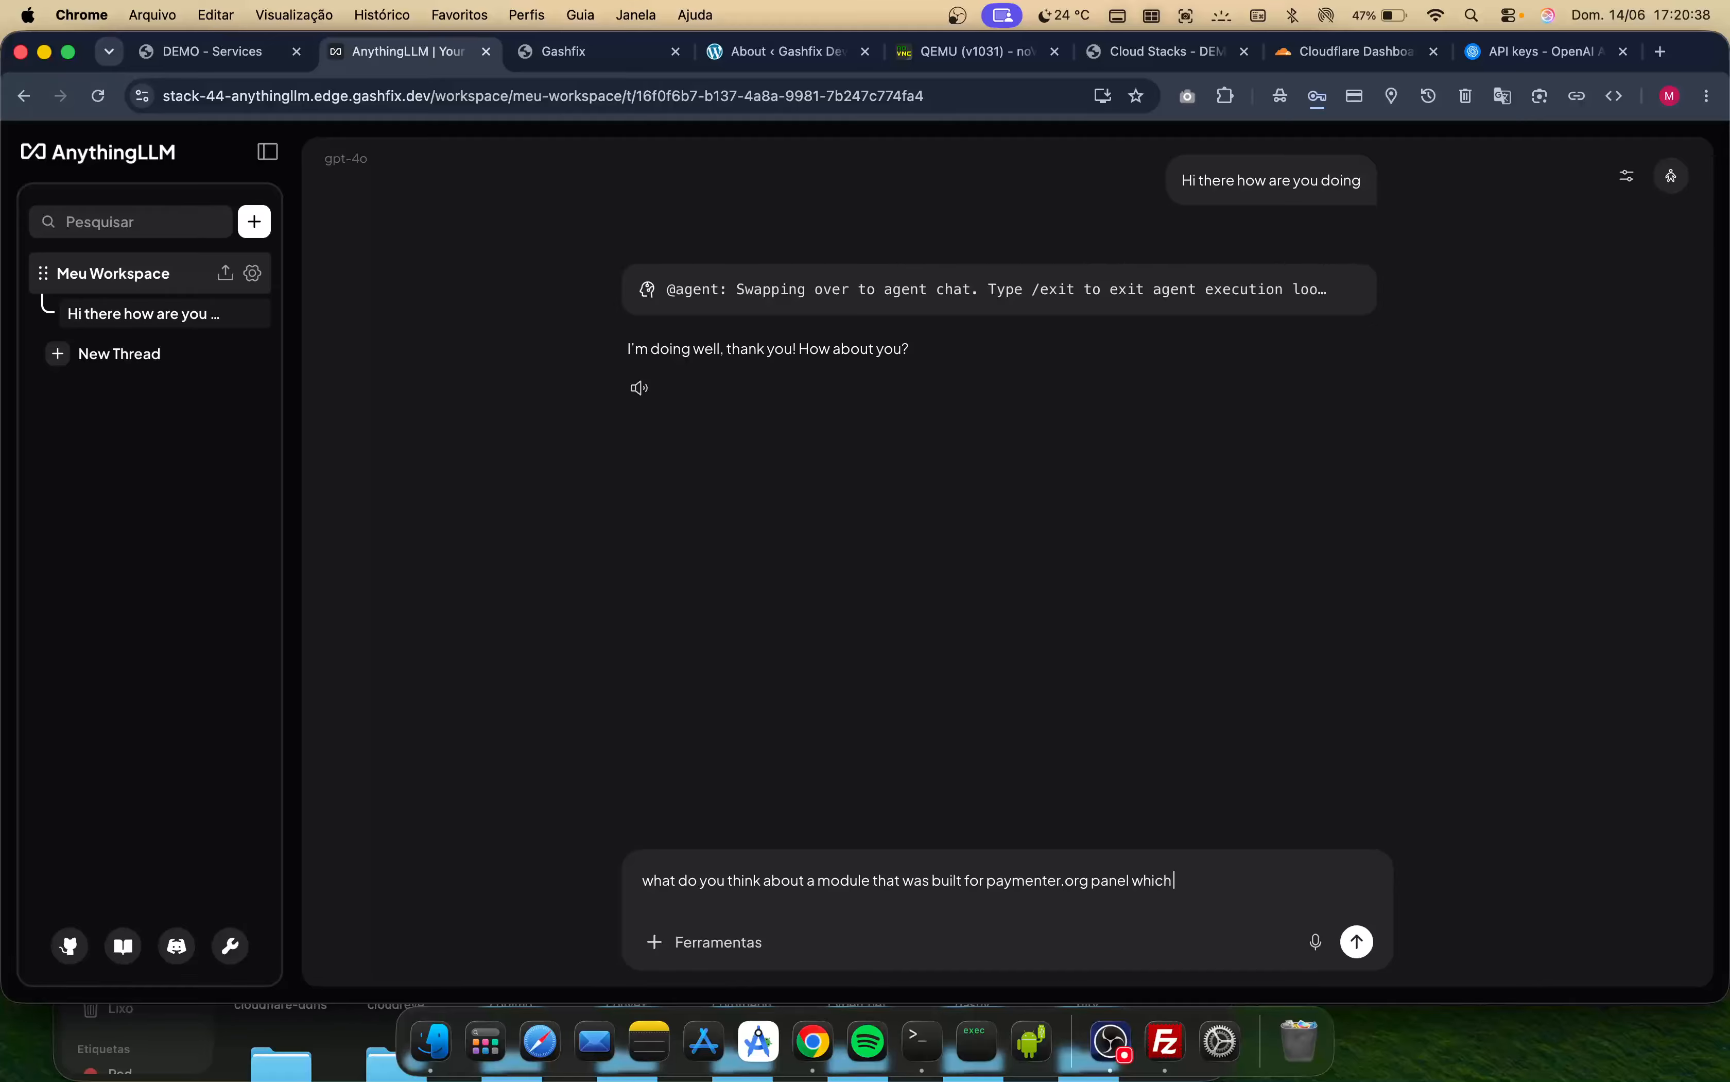
type(" is an opern")
- Continue the follow-up message with 'is an open source hosting panel that integrates virtualizor completly'
key("BackSpace")
key("BackSpace")
key("BackSpace")
key("BackSpace")
type("source hosting panel that")
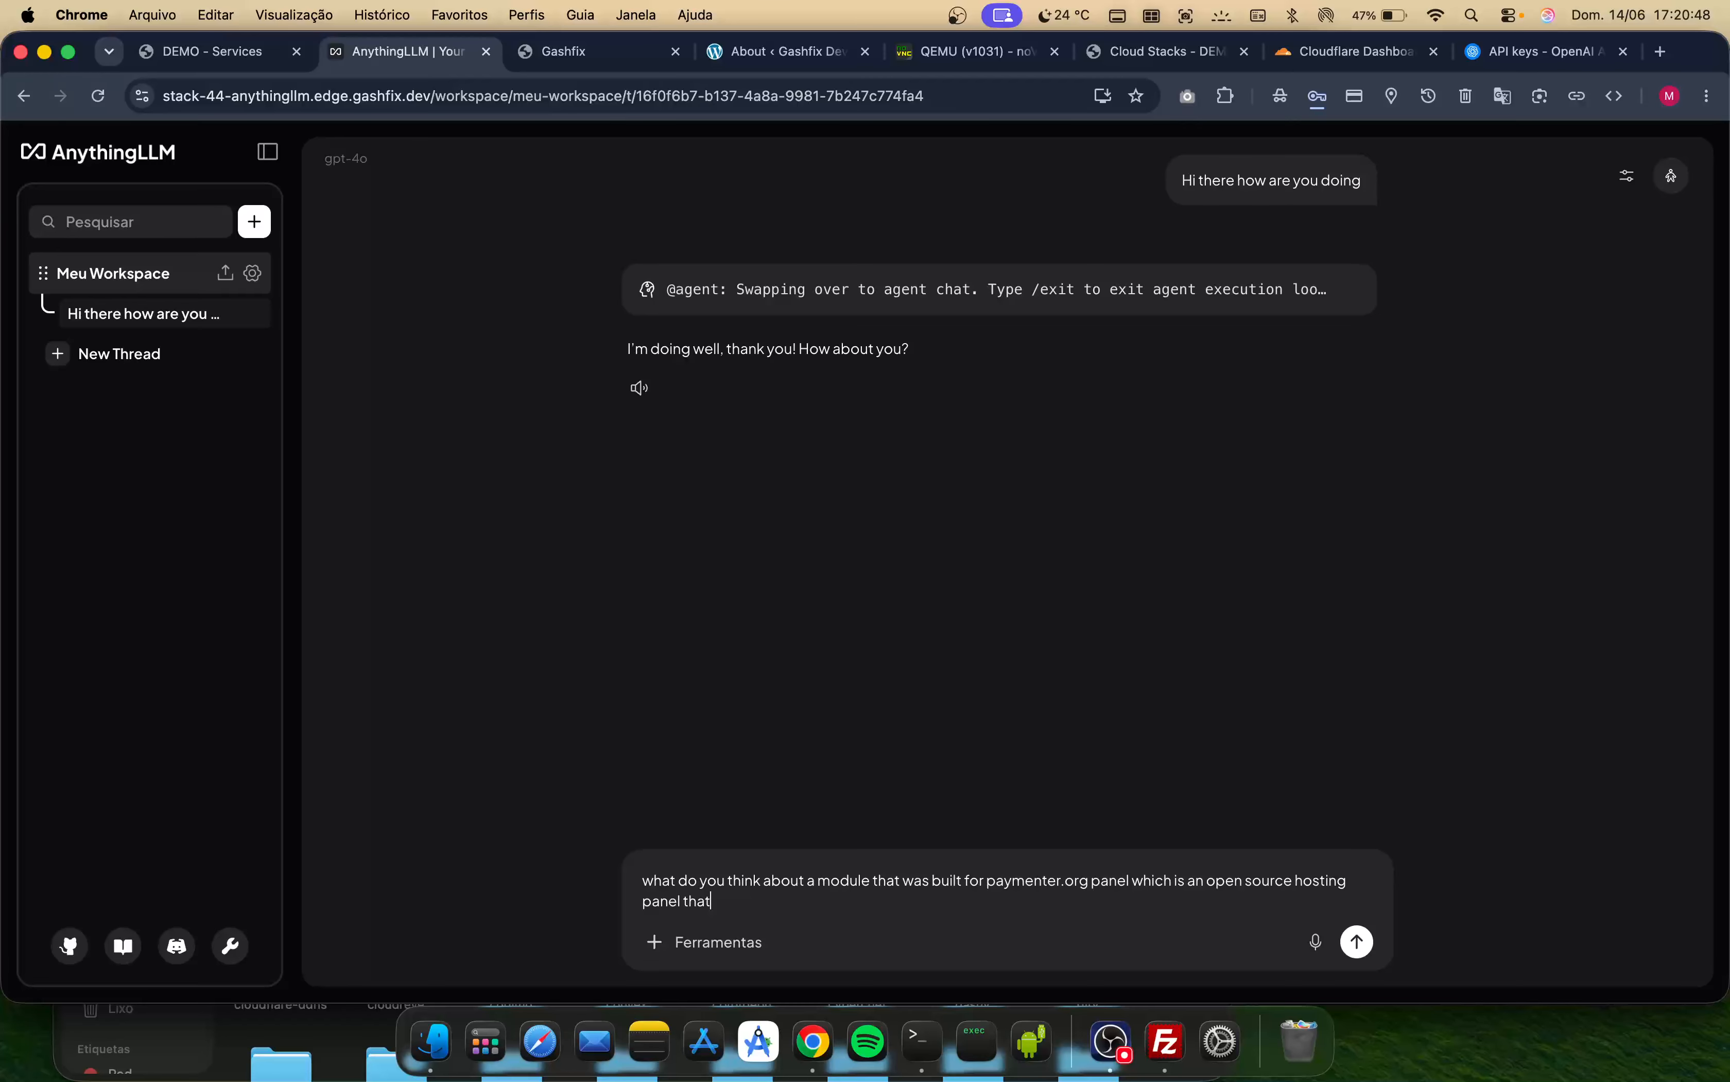
type("egrates virtualizor completly")
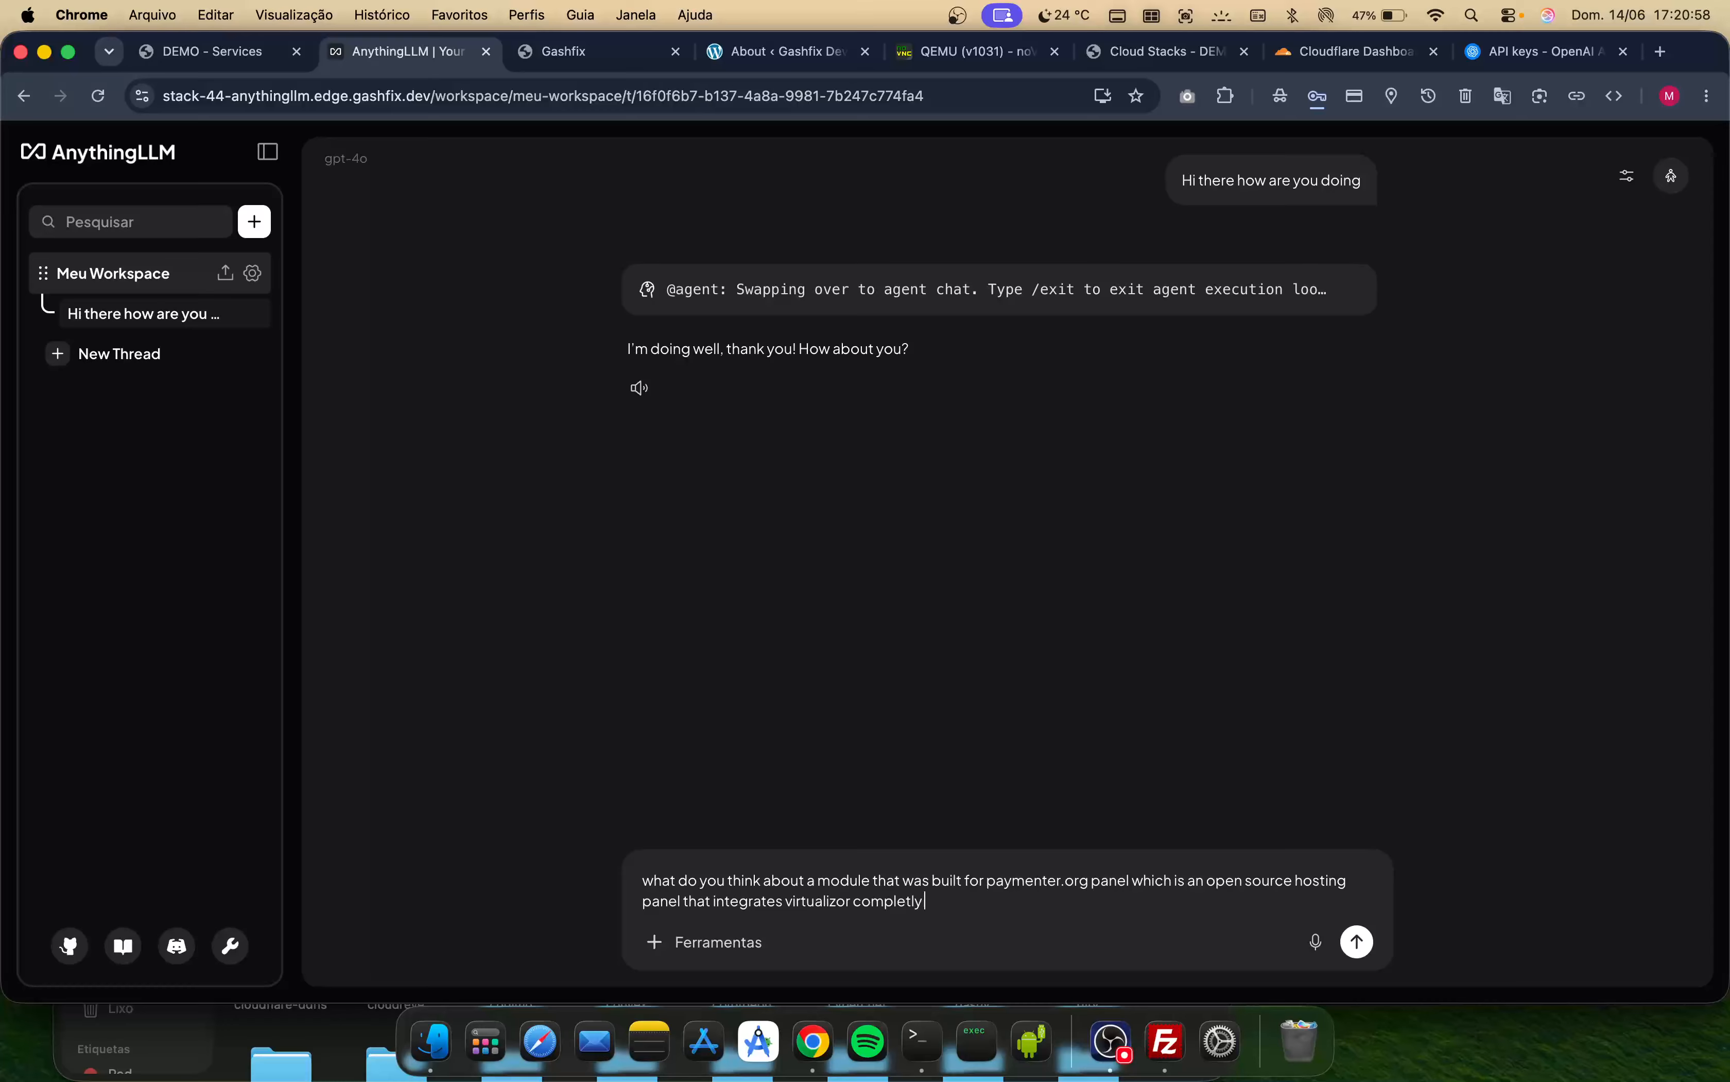